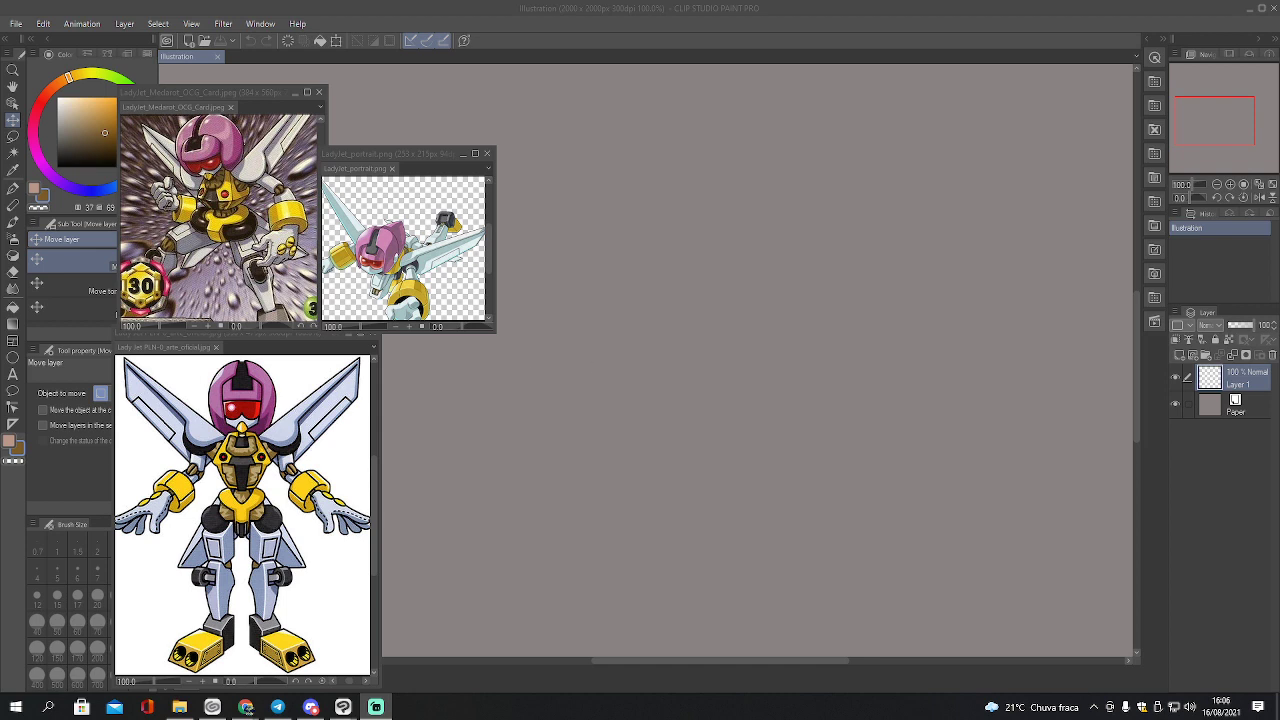
Set up the Real G-Pen with a very dark brown drawing colour for sketching
{"action": "key", "text": "alt+Tab"}
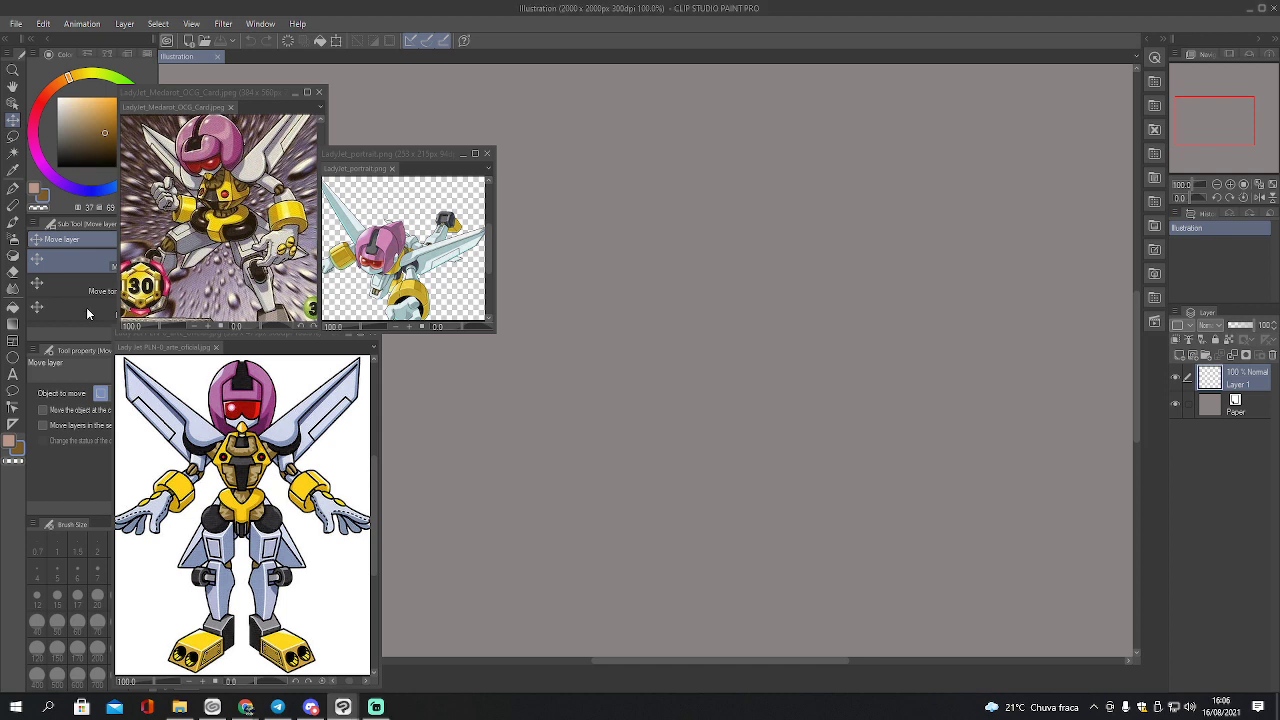
{"action": "left_click", "coordinate": [71, 151]}
{"action": "key", "text": "p"}
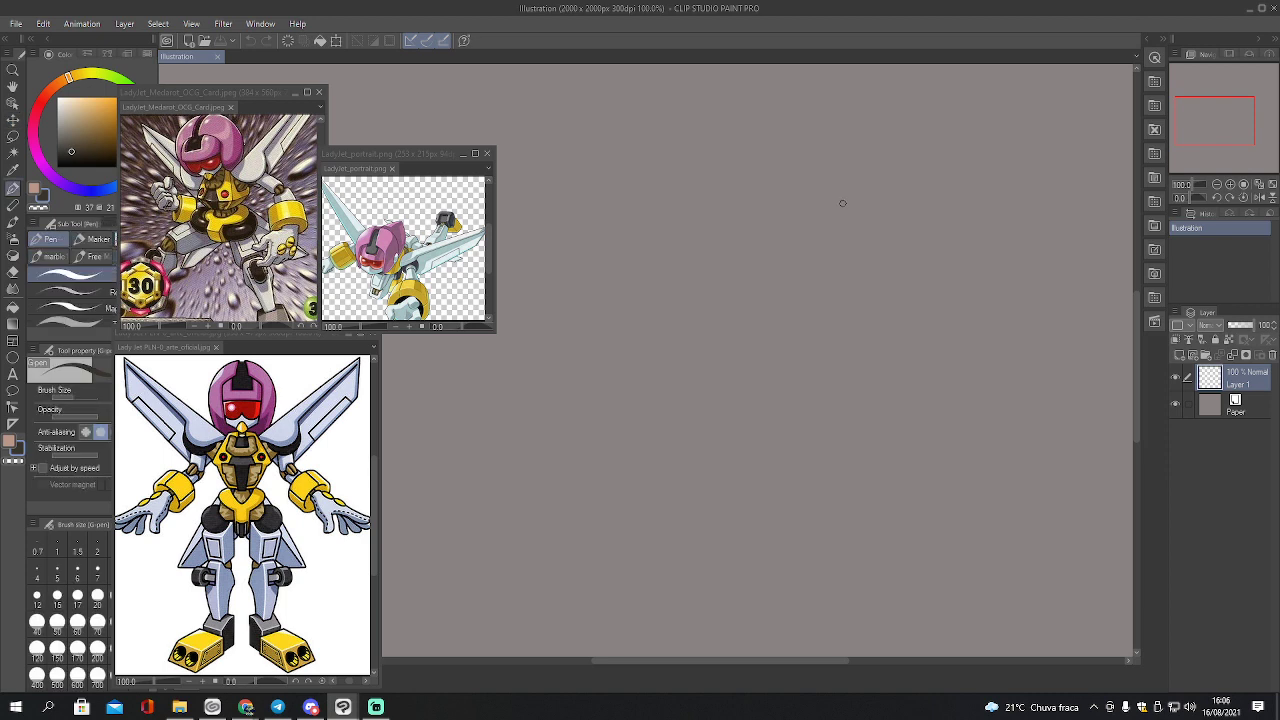
{"action": "left_click", "coordinate": [70, 290]}
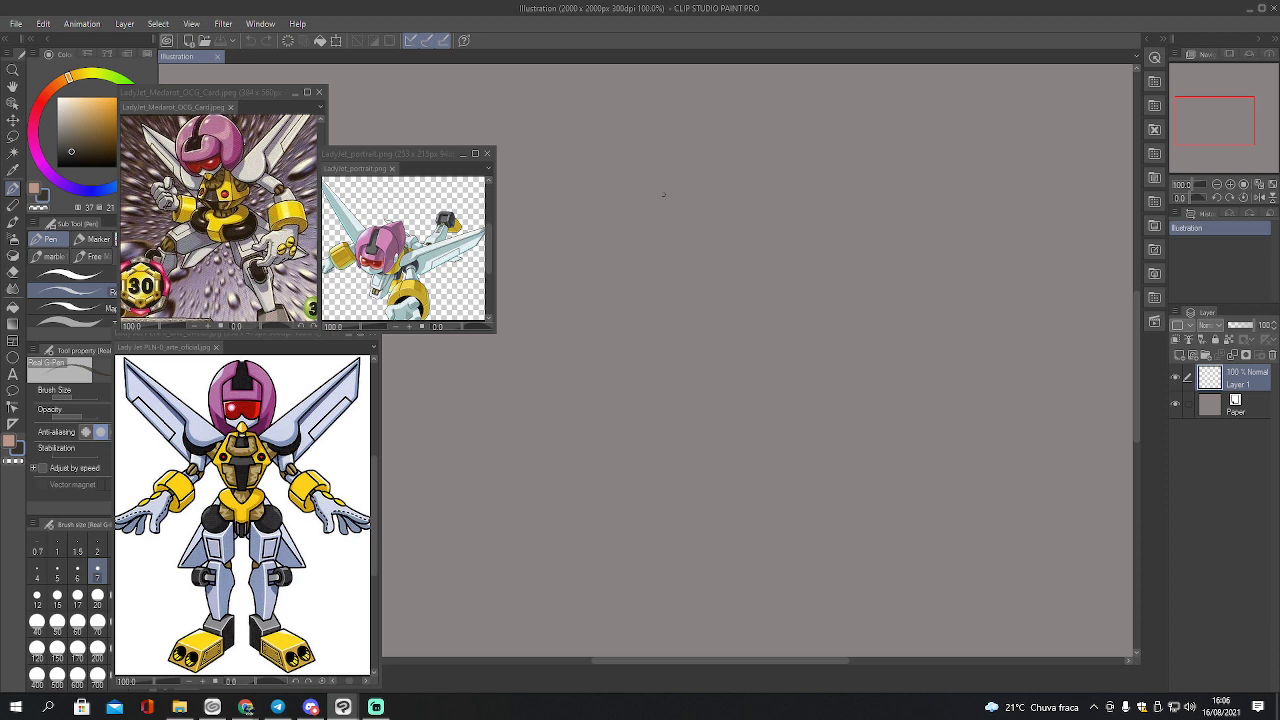
Sketch a rough circle for the head in the upper middle of the canvas and erase its overshooting lines
{"action": "mouse_move", "coordinate": [692, 200]}
{"action": "left_mouse_down"}
{"action": "mouse_move", "coordinate": [680, 214]}
{"action": "mouse_move", "coordinate": [686, 272]}
{"action": "mouse_move", "coordinate": [764, 174]}
{"action": "mouse_move", "coordinate": [777, 209]}
{"action": "mouse_move", "coordinate": [680, 210]}
{"action": "mouse_move", "coordinate": [674, 248]}
{"action": "mouse_move", "coordinate": [710, 280]}
{"action": "mouse_move", "coordinate": [768, 178]}
{"action": "mouse_move", "coordinate": [766, 260]}
{"action": "mouse_move", "coordinate": [700, 190]}
{"action": "mouse_move", "coordinate": [770, 188]}
{"action": "mouse_move", "coordinate": [757, 268]}
{"action": "left_mouse_up"}
{"action": "mouse_move", "coordinate": [683, 250]}
{"action": "left_mouse_down"}
{"action": "mouse_move", "coordinate": [772, 262]}
{"action": "mouse_move", "coordinate": [747, 271]}
{"action": "left_mouse_up"}
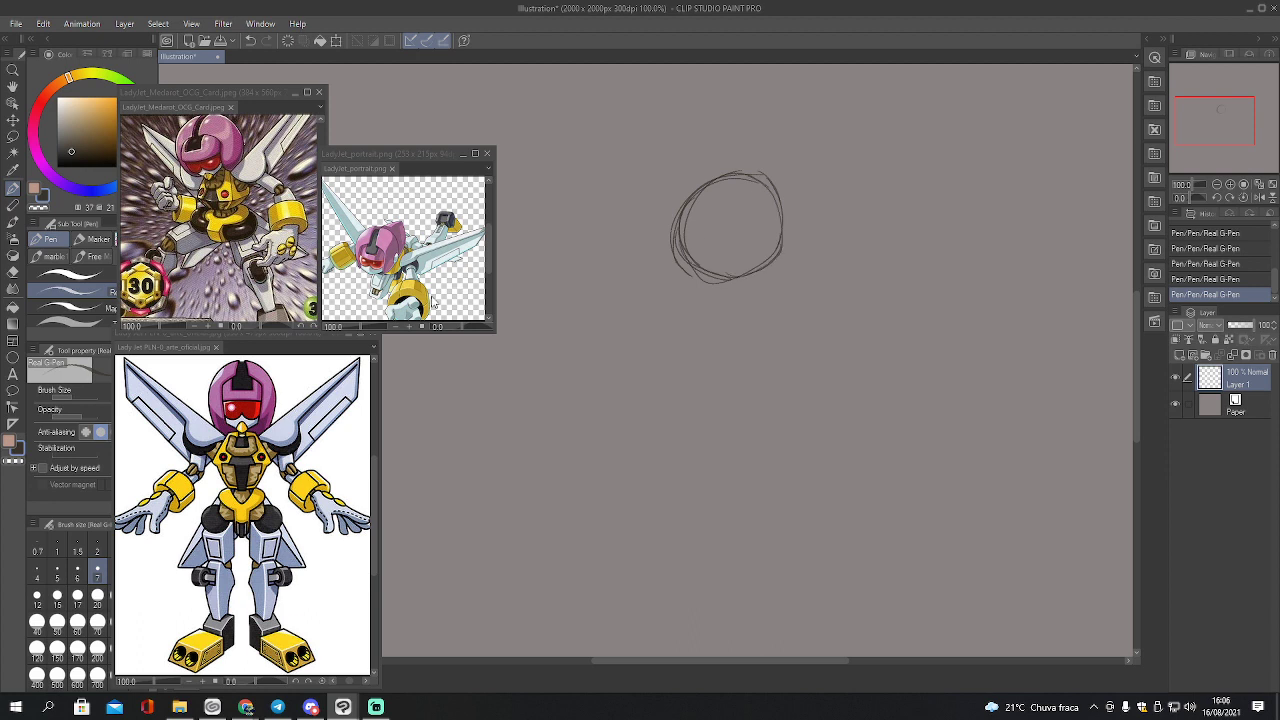
{"action": "key", "text": "e"}
{"action": "mouse_move", "coordinate": [664, 213]}
{"action": "left_mouse_down"}
{"action": "mouse_move", "coordinate": [674, 283]}
{"action": "mouse_move", "coordinate": [763, 263]}
{"action": "left_mouse_up"}
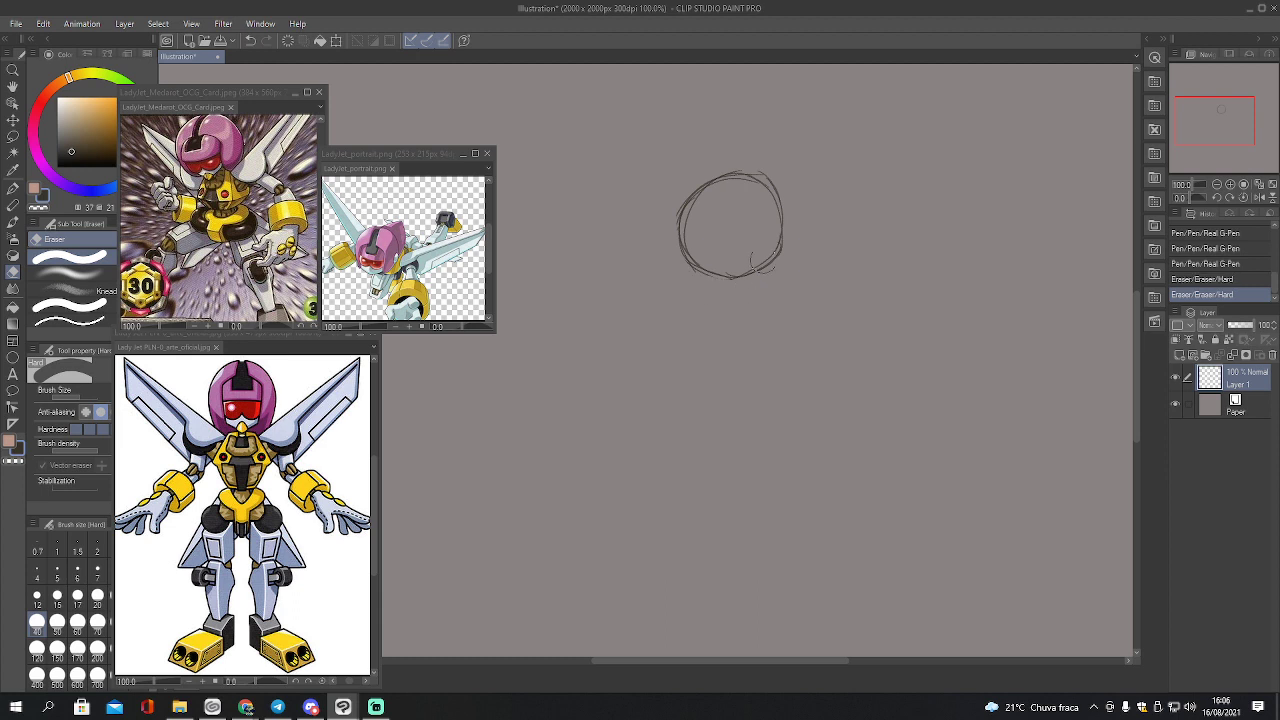
{"action": "mouse_move", "coordinate": [751, 166]}
{"action": "left_mouse_down"}
{"action": "mouse_move", "coordinate": [793, 180]}
{"action": "mouse_move", "coordinate": [790, 258]}
{"action": "left_mouse_up"}
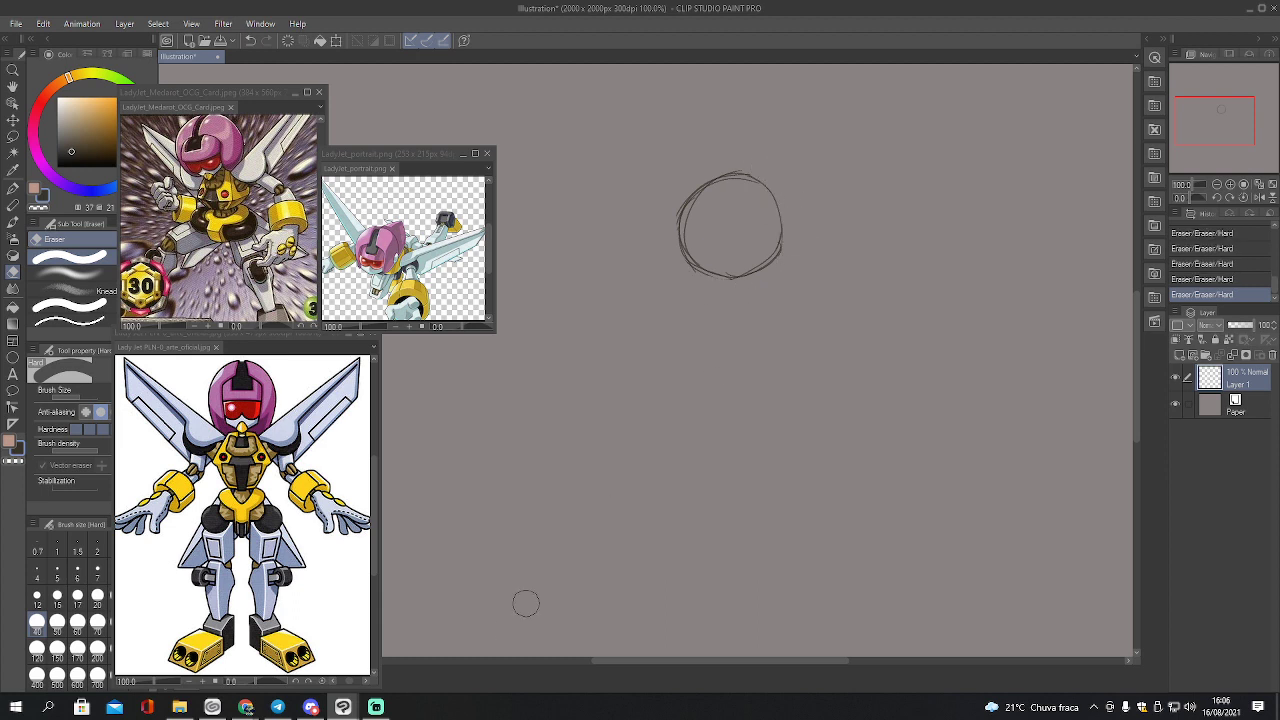
Draw crossing vertical and horizontal guidelines through the centre of the head circle
{"action": "key", "text": "p"}
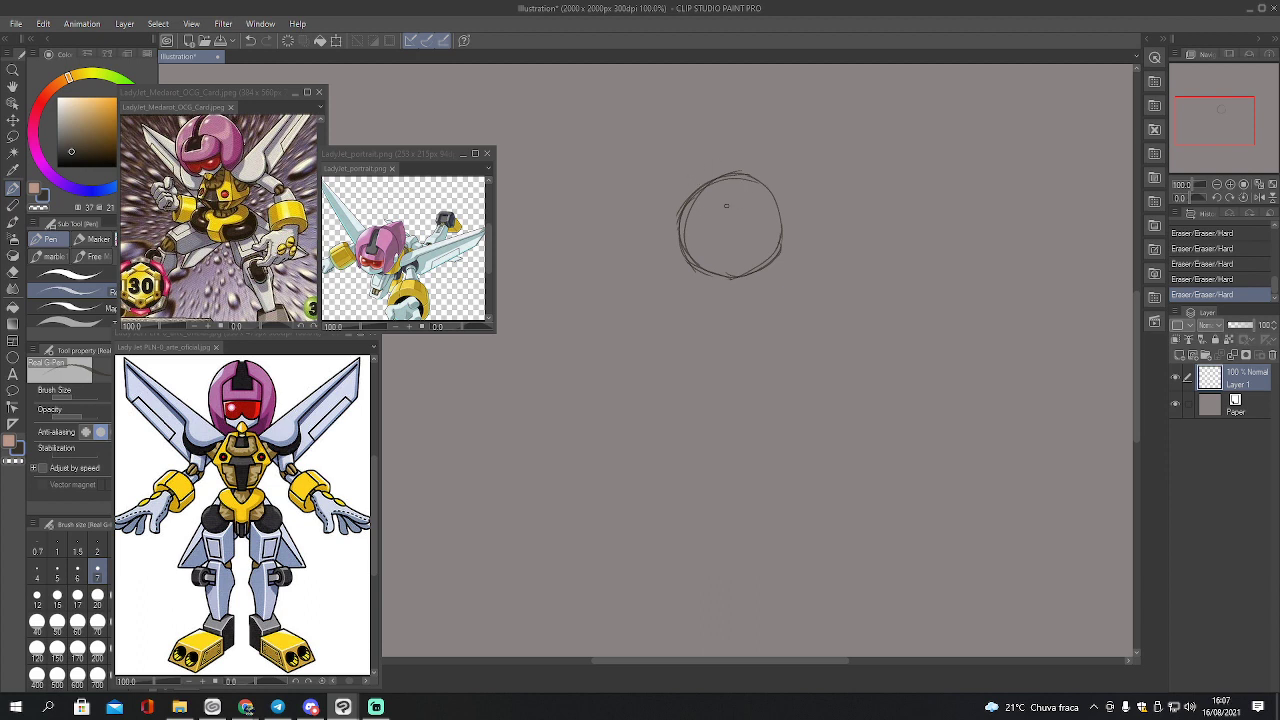
{"action": "left_click_drag", "start_coordinate": [730, 174], "coordinate": [736, 268]}
{"action": "left_click_drag", "start_coordinate": [686, 232], "coordinate": [770, 230]}
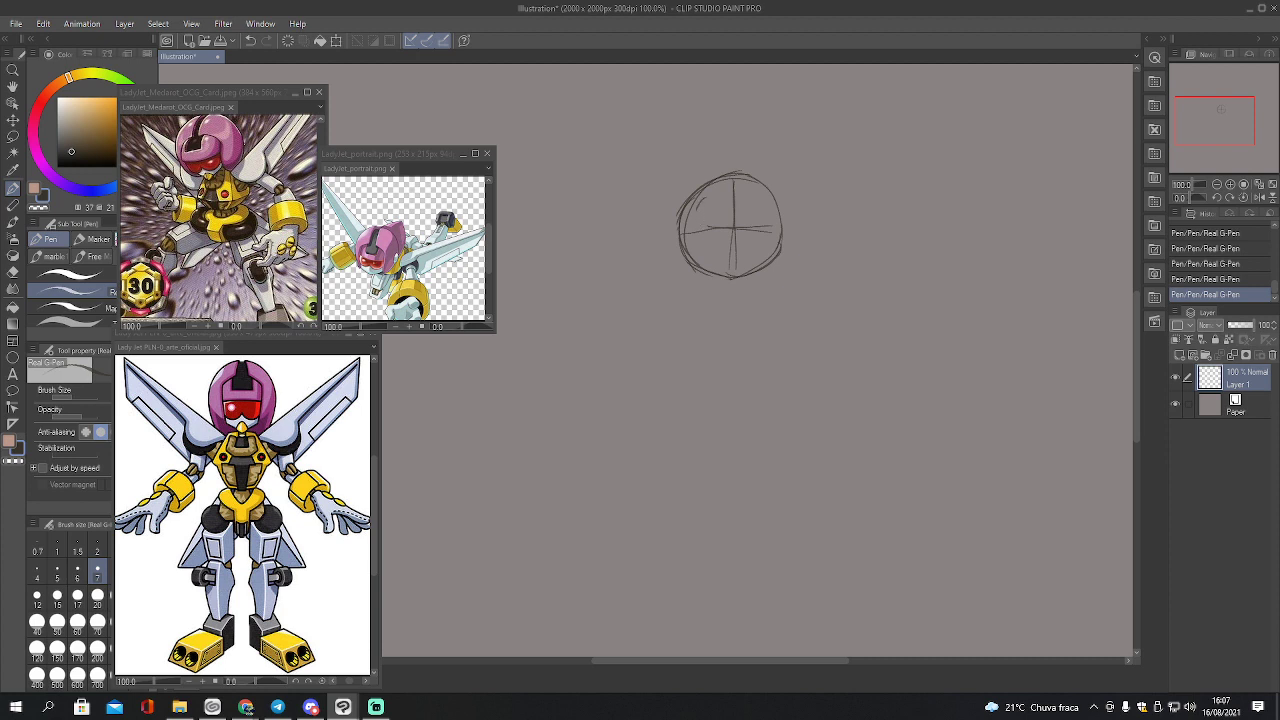
Sketch the brow piece with its inner plate inside the head circle and a narrow crest on top
{"action": "mouse_move", "coordinate": [701, 200]}
{"action": "left_mouse_down"}
{"action": "mouse_move", "coordinate": [694, 221]}
{"action": "mouse_move", "coordinate": [716, 226]}
{"action": "mouse_move", "coordinate": [762, 228]}
{"action": "mouse_move", "coordinate": [771, 213]}
{"action": "mouse_move", "coordinate": [728, 190]}
{"action": "mouse_move", "coordinate": [764, 205]}
{"action": "left_mouse_up"}
{"action": "left_click_drag", "start_coordinate": [716, 202], "coordinate": [750, 212]}
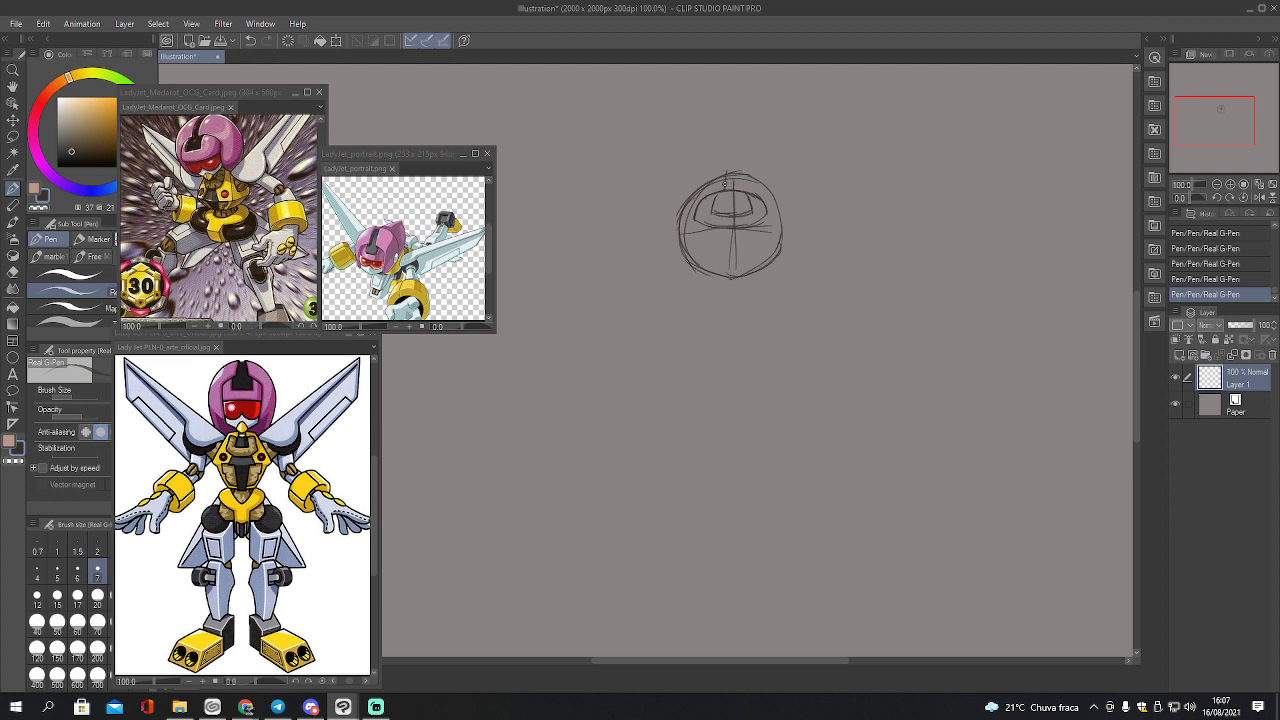
{"action": "left_click_drag", "start_coordinate": [737, 173], "coordinate": [741, 191]}
{"action": "left_click_drag", "start_coordinate": [724, 171], "coordinate": [739, 166]}
{"action": "left_click", "coordinate": [246, 707]}
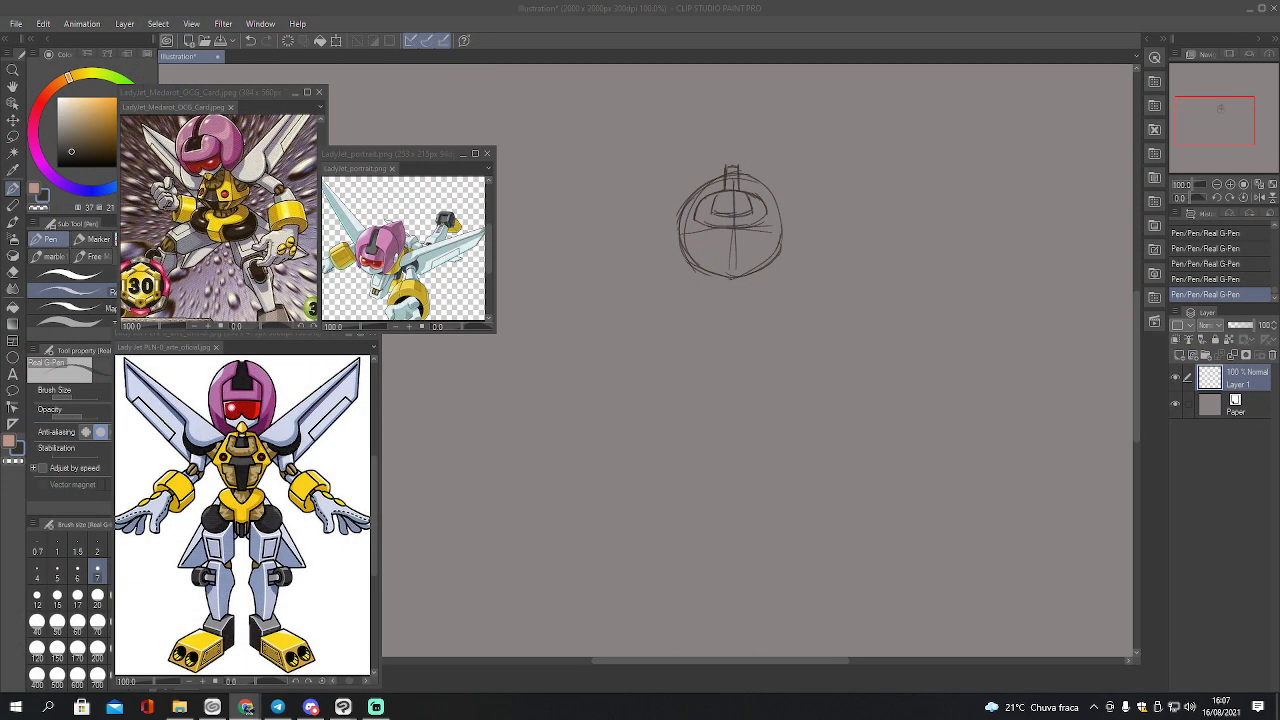
{"action": "left_click", "coordinate": [719, 166]}
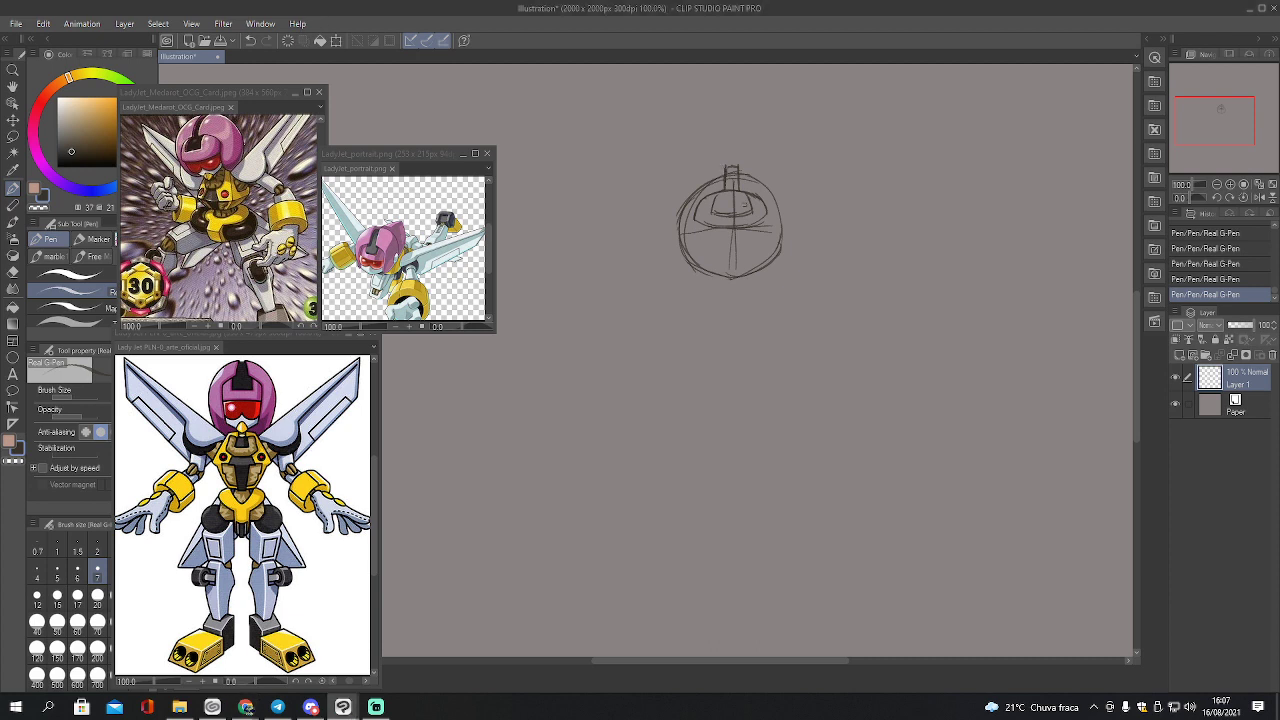
Sketch the curved left half of the helmet around the head circle, including its inner edge
{"action": "mouse_move", "coordinate": [720, 165]}
{"action": "left_mouse_down"}
{"action": "mouse_move", "coordinate": [665, 234]}
{"action": "mouse_move", "coordinate": [676, 208]}
{"action": "mouse_move", "coordinate": [692, 274]}
{"action": "left_mouse_up"}
{"action": "left_click_drag", "start_coordinate": [686, 186], "coordinate": [670, 250]}
{"action": "mouse_move", "coordinate": [723, 165]}
{"action": "left_mouse_down"}
{"action": "mouse_move", "coordinate": [665, 234]}
{"action": "mouse_move", "coordinate": [672, 203]}
{"action": "mouse_move", "coordinate": [678, 260]}
{"action": "mouse_move", "coordinate": [664, 238]}
{"action": "mouse_move", "coordinate": [706, 279]}
{"action": "left_mouse_up"}
{"action": "mouse_move", "coordinate": [700, 222]}
{"action": "left_mouse_down"}
{"action": "mouse_move", "coordinate": [702, 272]}
{"action": "mouse_move", "coordinate": [670, 246]}
{"action": "left_mouse_up"}
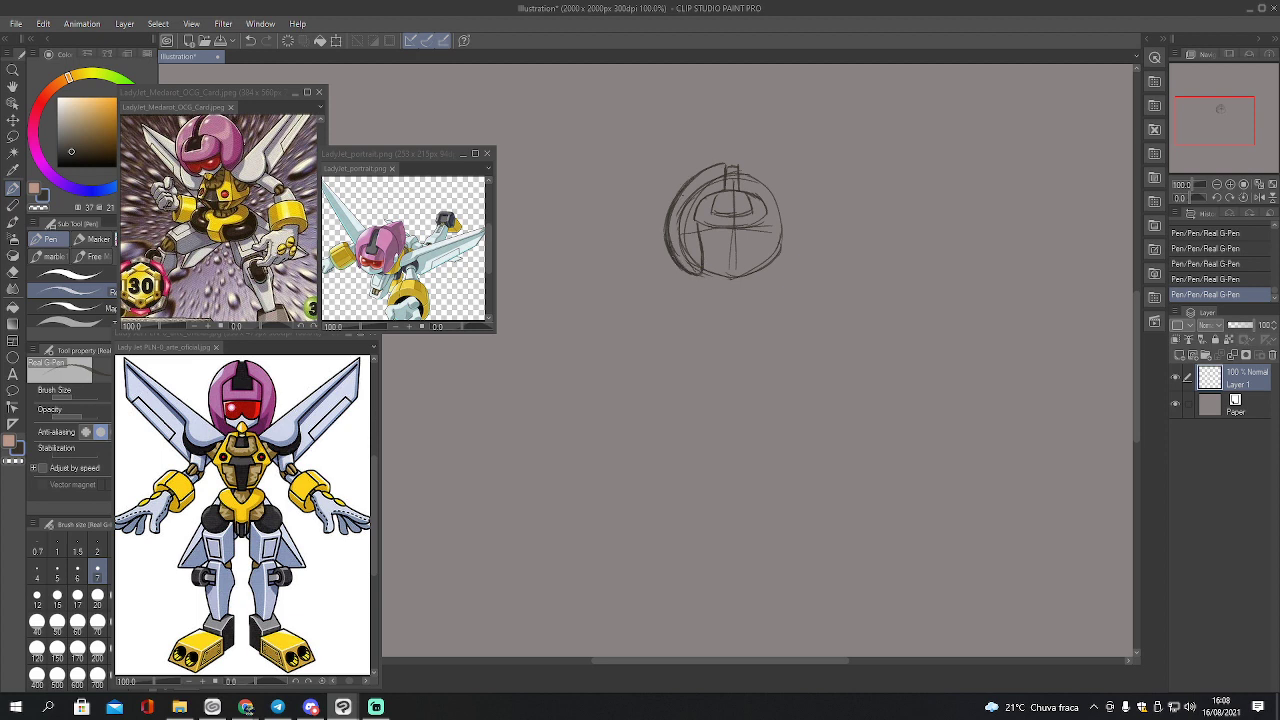
{"action": "left_click_drag", "start_coordinate": [704, 168], "coordinate": [728, 162]}
{"action": "left_click_drag", "start_coordinate": [696, 221], "coordinate": [700, 274]}
Sketch the matching right half of the helmet with its inner edge and outer curve
{"action": "left_click_drag", "start_coordinate": [748, 212], "coordinate": [766, 272]}
{"action": "left_click_drag", "start_coordinate": [789, 231], "coordinate": [780, 261]}
{"action": "mouse_move", "coordinate": [738, 161]}
{"action": "left_mouse_down"}
{"action": "mouse_move", "coordinate": [782, 188]}
{"action": "mouse_move", "coordinate": [773, 179]}
{"action": "mouse_move", "coordinate": [791, 226]}
{"action": "mouse_move", "coordinate": [789, 238]}
{"action": "mouse_move", "coordinate": [754, 224]}
{"action": "mouse_move", "coordinate": [754, 262]}
{"action": "mouse_move", "coordinate": [752, 238]}
{"action": "mouse_move", "coordinate": [780, 262]}
{"action": "left_mouse_up"}
{"action": "left_click_drag", "start_coordinate": [792, 206], "coordinate": [788, 228]}
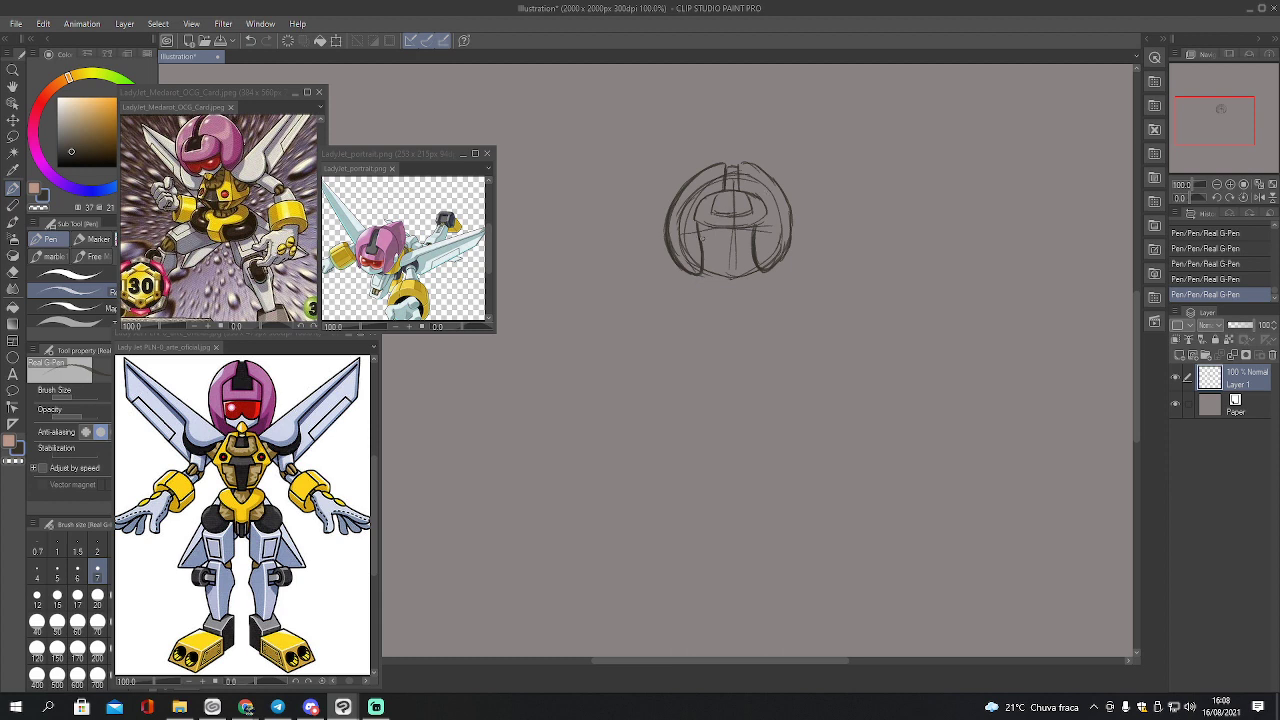
Draw the curved lower visor edge on the helmeted face and a small mark beside the helmet
{"action": "mouse_move", "coordinate": [700, 240]}
{"action": "left_mouse_down"}
{"action": "mouse_move", "coordinate": [752, 244]}
{"action": "mouse_move", "coordinate": [730, 234]}
{"action": "left_mouse_up"}
{"action": "mouse_move", "coordinate": [711, 190]}
{"action": "left_mouse_down"}
{"action": "mouse_move", "coordinate": [698, 218]}
{"action": "mouse_move", "coordinate": [708, 228]}
{"action": "mouse_move", "coordinate": [760, 214]}
{"action": "left_mouse_up"}
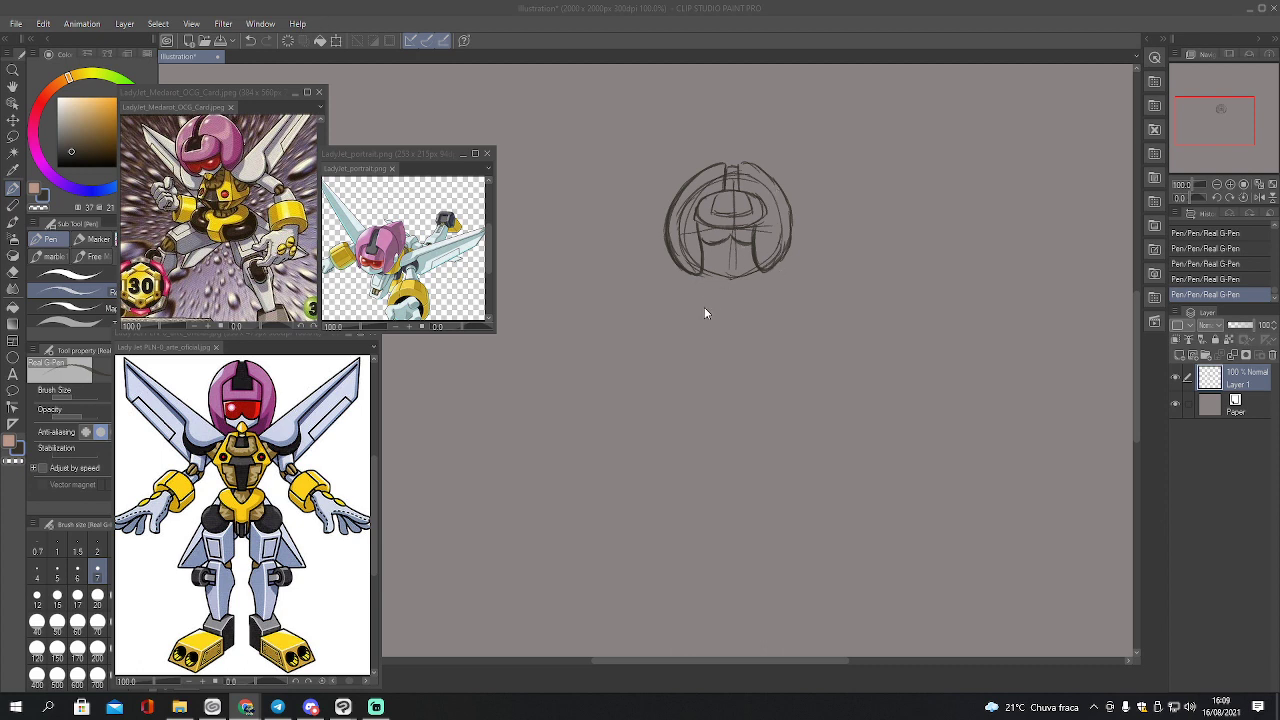
{"action": "left_click_drag", "start_coordinate": [797, 176], "coordinate": [815, 170]}
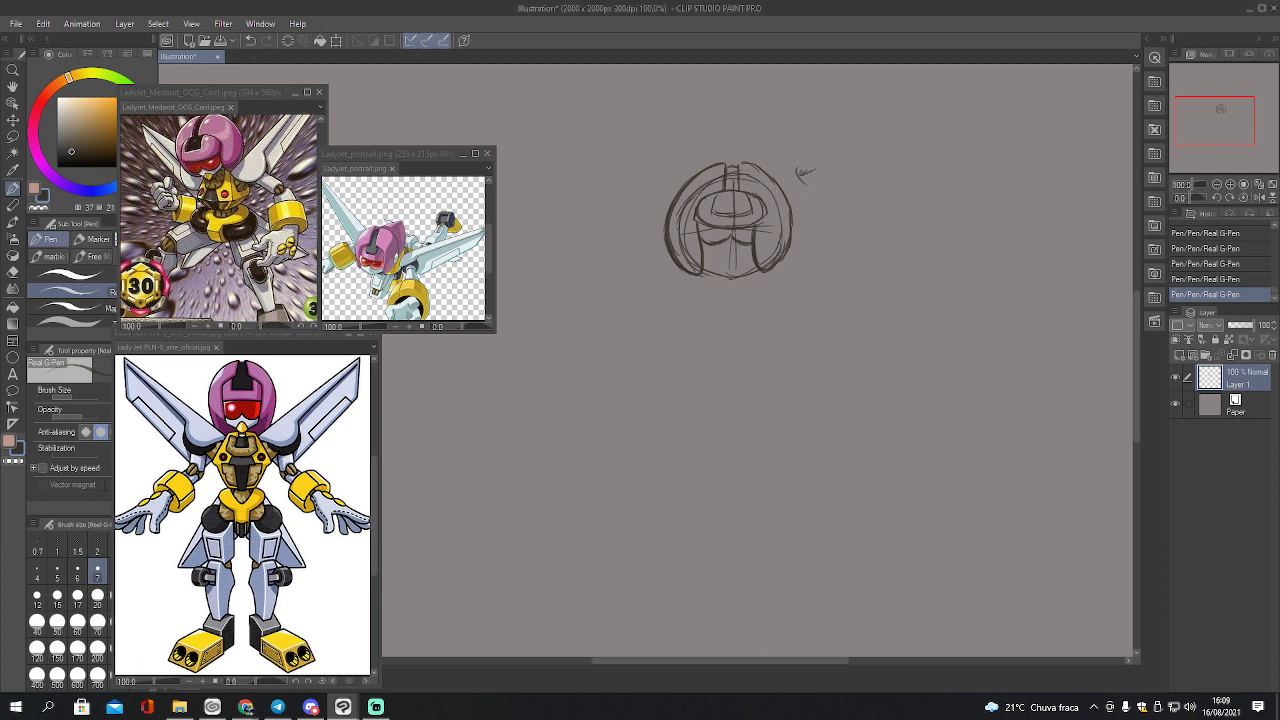
Start a second, larger head at the lower left with an angular face outline and a curved visor
{"action": "mouse_move", "coordinate": [541, 376]}
{"action": "left_mouse_down"}
{"action": "mouse_move", "coordinate": [550, 436]}
{"action": "mouse_move", "coordinate": [587, 458]}
{"action": "mouse_move", "coordinate": [627, 429]}
{"action": "mouse_move", "coordinate": [630, 370]}
{"action": "mouse_move", "coordinate": [627, 424]}
{"action": "left_mouse_up"}
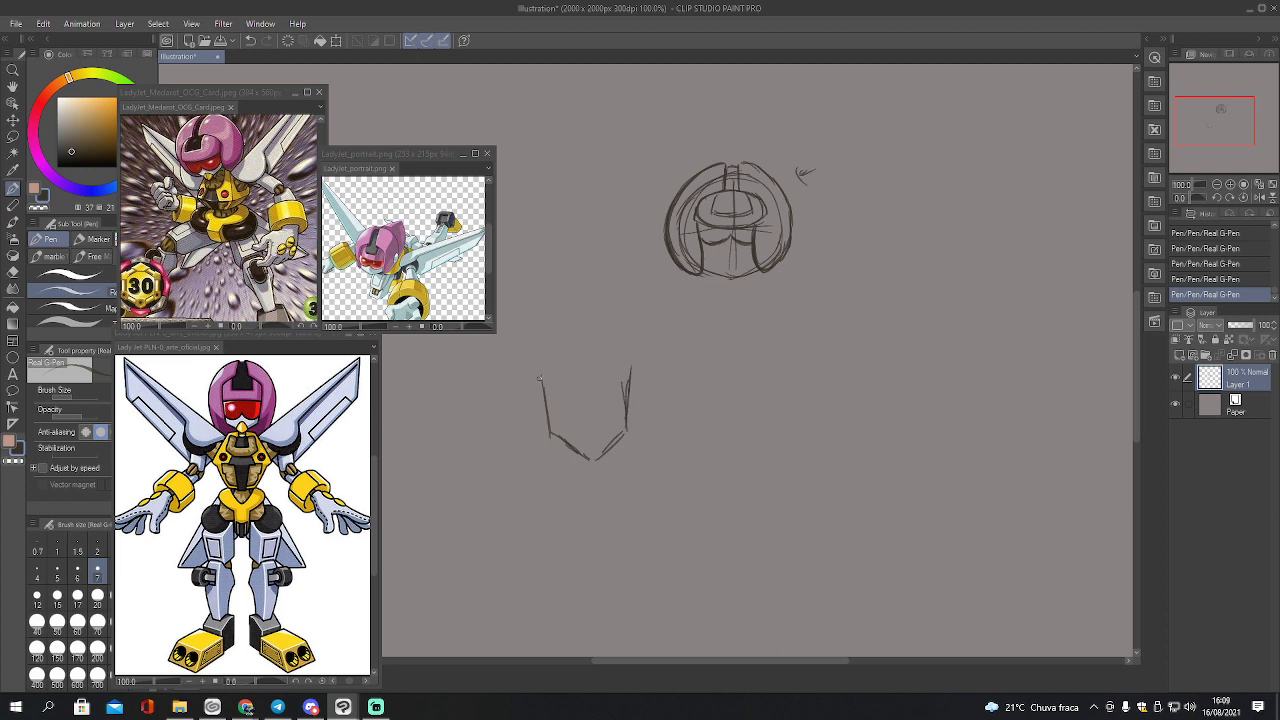
{"action": "left_click_drag", "start_coordinate": [539, 377], "coordinate": [631, 369]}
{"action": "mouse_move", "coordinate": [540, 377]}
{"action": "left_mouse_down"}
{"action": "mouse_move", "coordinate": [569, 403]}
{"action": "mouse_move", "coordinate": [551, 399]}
{"action": "mouse_move", "coordinate": [595, 399]}
{"action": "mouse_move", "coordinate": [578, 402]}
{"action": "mouse_move", "coordinate": [589, 390]}
{"action": "mouse_move", "coordinate": [615, 404]}
{"action": "mouse_move", "coordinate": [627, 386]}
{"action": "mouse_move", "coordinate": [567, 406]}
{"action": "mouse_move", "coordinate": [542, 376]}
{"action": "mouse_move", "coordinate": [585, 363]}
{"action": "mouse_move", "coordinate": [627, 376]}
{"action": "left_mouse_up"}
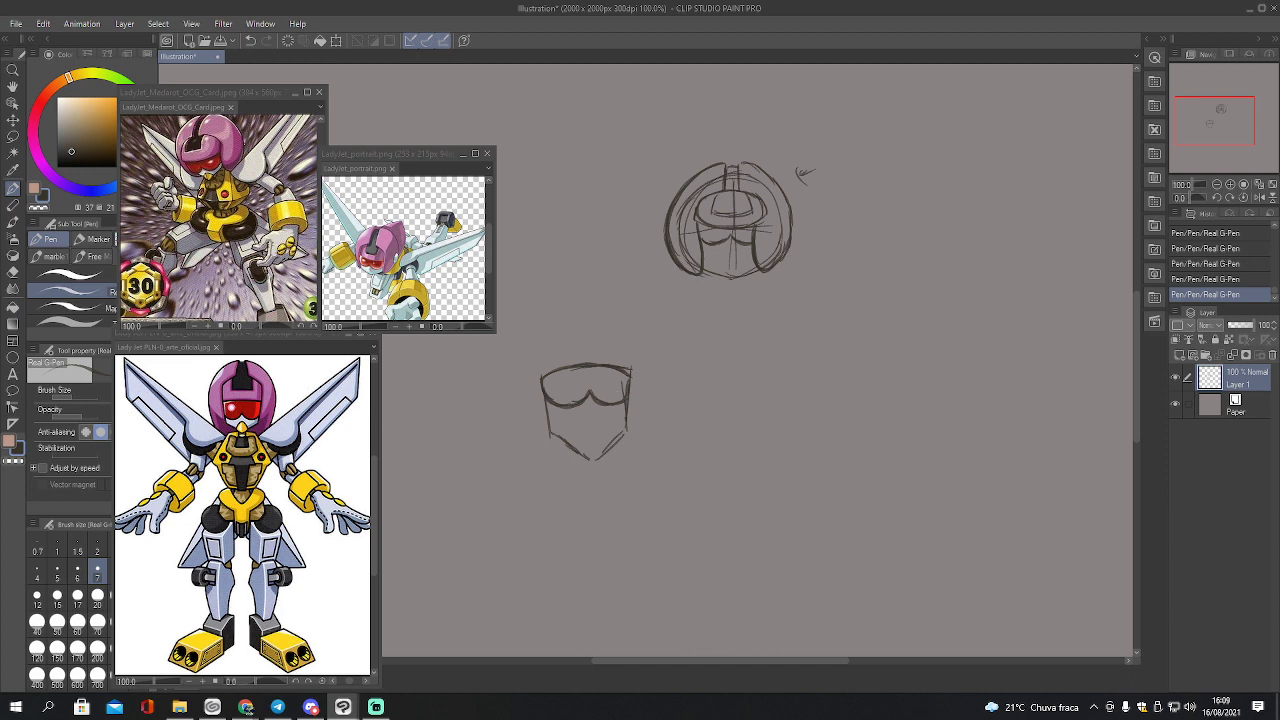
Sketch the cheek lines and rounded mouthpiece on the larger head, and erase the excess jaw lines with a smaller eraser
{"action": "mouse_move", "coordinate": [550, 422]}
{"action": "left_mouse_down"}
{"action": "mouse_move", "coordinate": [599, 437]}
{"action": "mouse_move", "coordinate": [622, 415]}
{"action": "mouse_move", "coordinate": [589, 422]}
{"action": "mouse_move", "coordinate": [603, 433]}
{"action": "mouse_move", "coordinate": [594, 424]}
{"action": "left_mouse_up"}
{"action": "mouse_move", "coordinate": [604, 434]}
{"action": "left_mouse_down"}
{"action": "mouse_move", "coordinate": [589, 446]}
{"action": "mouse_move", "coordinate": [576, 432]}
{"action": "left_mouse_up"}
{"action": "key", "text": "e"}
{"action": "mouse_move", "coordinate": [548, 428]}
{"action": "left_mouse_down"}
{"action": "mouse_move", "coordinate": [560, 456]}
{"action": "mouse_move", "coordinate": [605, 472]}
{"action": "mouse_move", "coordinate": [612, 434]}
{"action": "mouse_move", "coordinate": [634, 423]}
{"action": "mouse_move", "coordinate": [605, 405]}
{"action": "mouse_move", "coordinate": [596, 436]}
{"action": "left_mouse_up"}
{"action": "key", "text": "bracketleft"}
{"action": "key", "text": "bracketleft"}
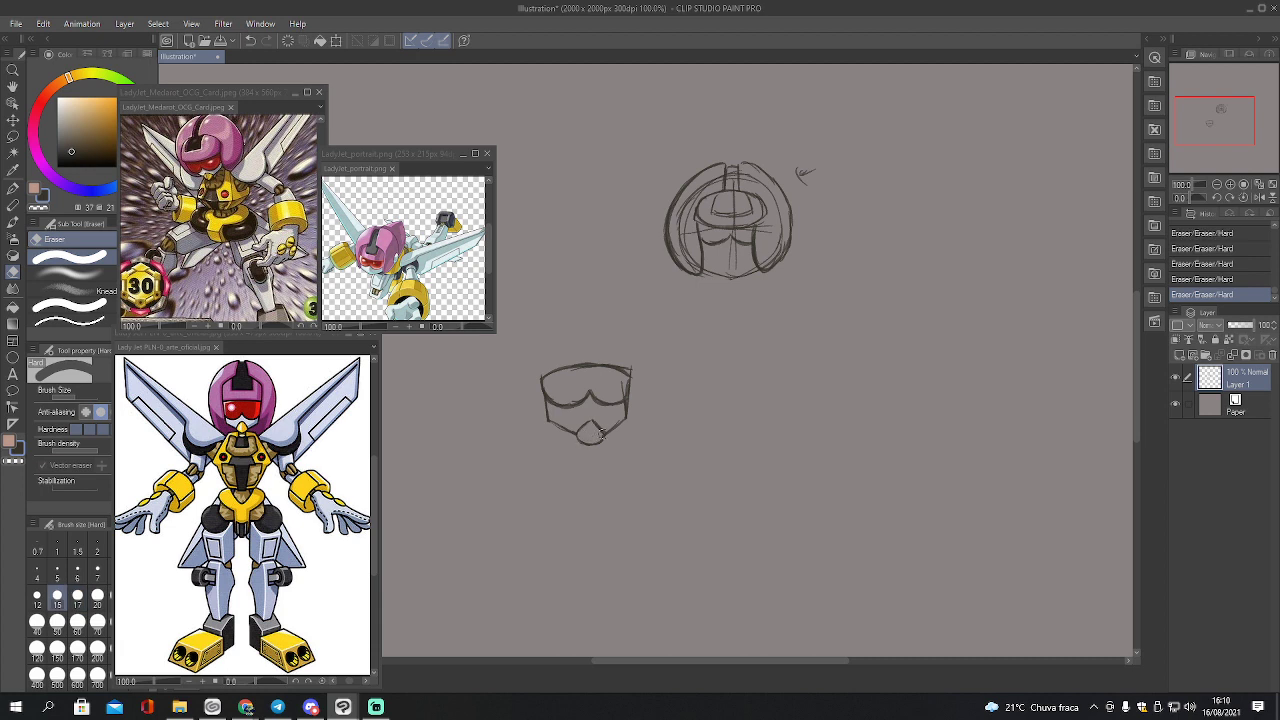
Draw the brow band above the larger head's visor and the tall outer helmet outline around the face
{"action": "key", "text": "p"}
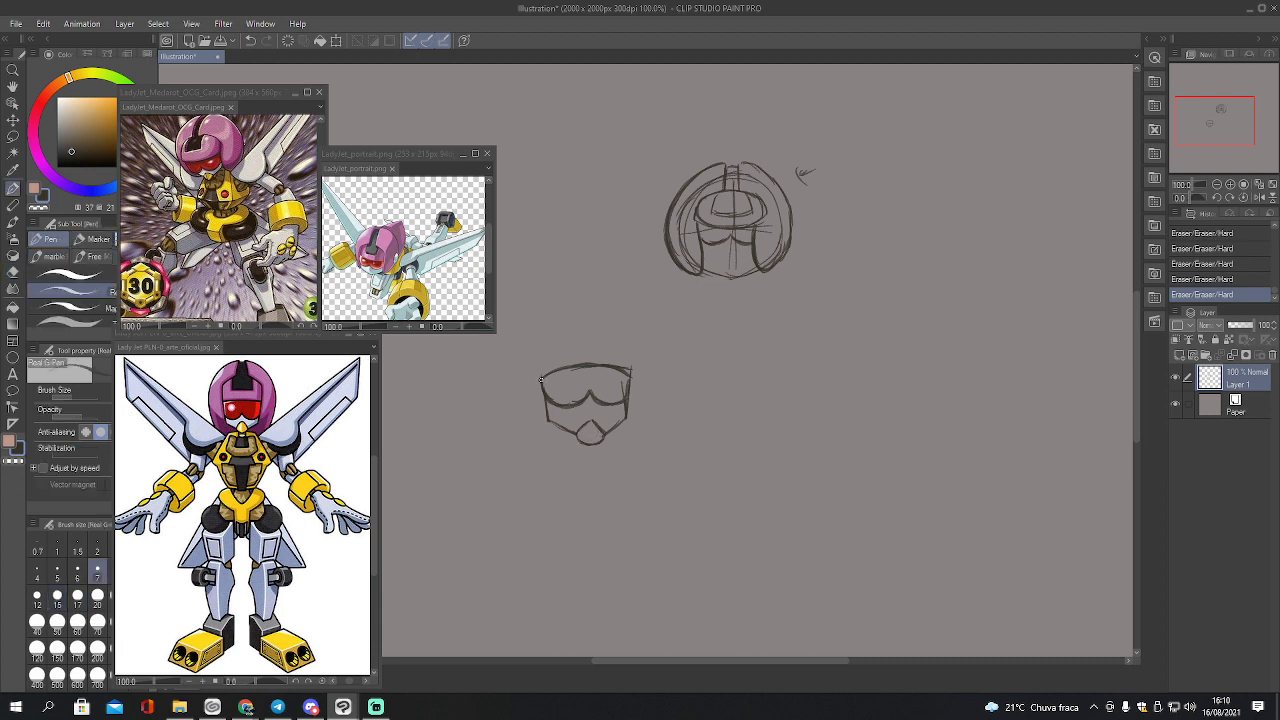
{"action": "mouse_move", "coordinate": [541, 378]}
{"action": "left_mouse_down"}
{"action": "mouse_move", "coordinate": [545, 343]}
{"action": "mouse_move", "coordinate": [536, 380]}
{"action": "mouse_move", "coordinate": [578, 333]}
{"action": "mouse_move", "coordinate": [605, 332]}
{"action": "mouse_move", "coordinate": [638, 376]}
{"action": "left_mouse_up"}
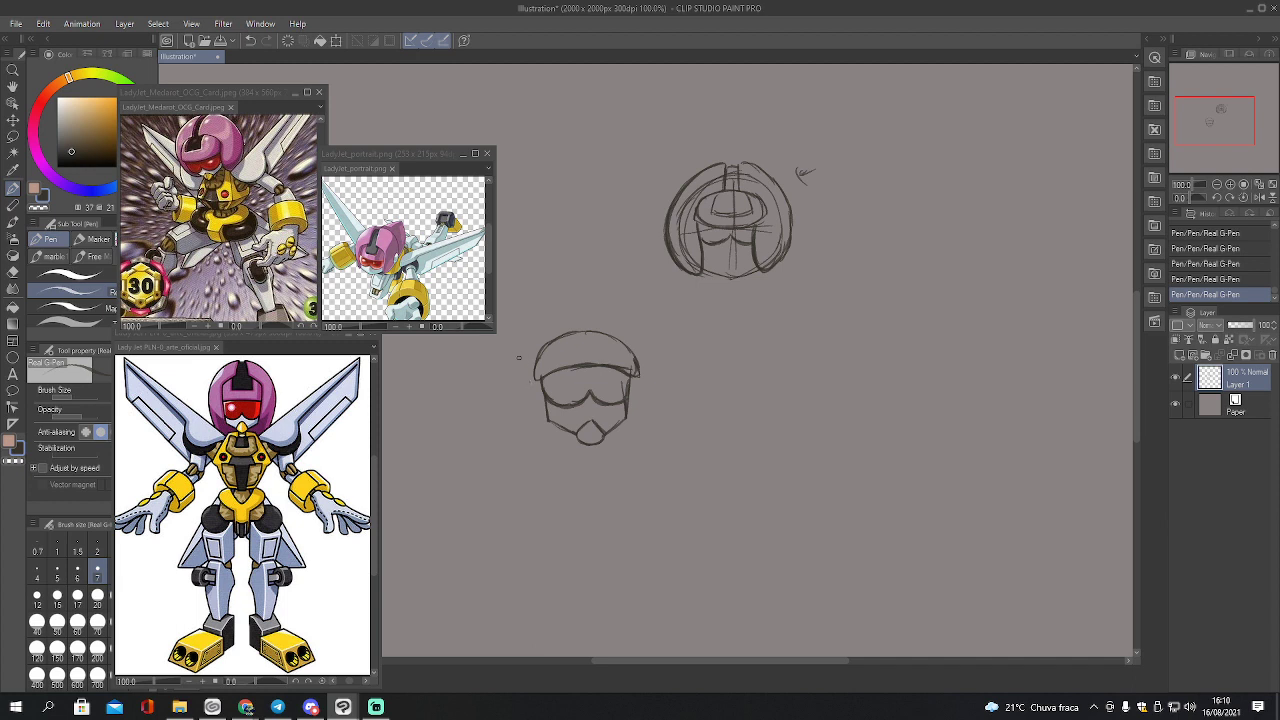
{"action": "left_click_drag", "start_coordinate": [516, 372], "coordinate": [544, 438]}
{"action": "mouse_move", "coordinate": [520, 384]}
{"action": "left_mouse_down"}
{"action": "mouse_move", "coordinate": [547, 311]}
{"action": "mouse_move", "coordinate": [583, 300]}
{"action": "mouse_move", "coordinate": [545, 312]}
{"action": "mouse_move", "coordinate": [597, 298]}
{"action": "mouse_move", "coordinate": [627, 326]}
{"action": "mouse_move", "coordinate": [597, 294]}
{"action": "mouse_move", "coordinate": [643, 340]}
{"action": "mouse_move", "coordinate": [645, 426]}
{"action": "left_mouse_up"}
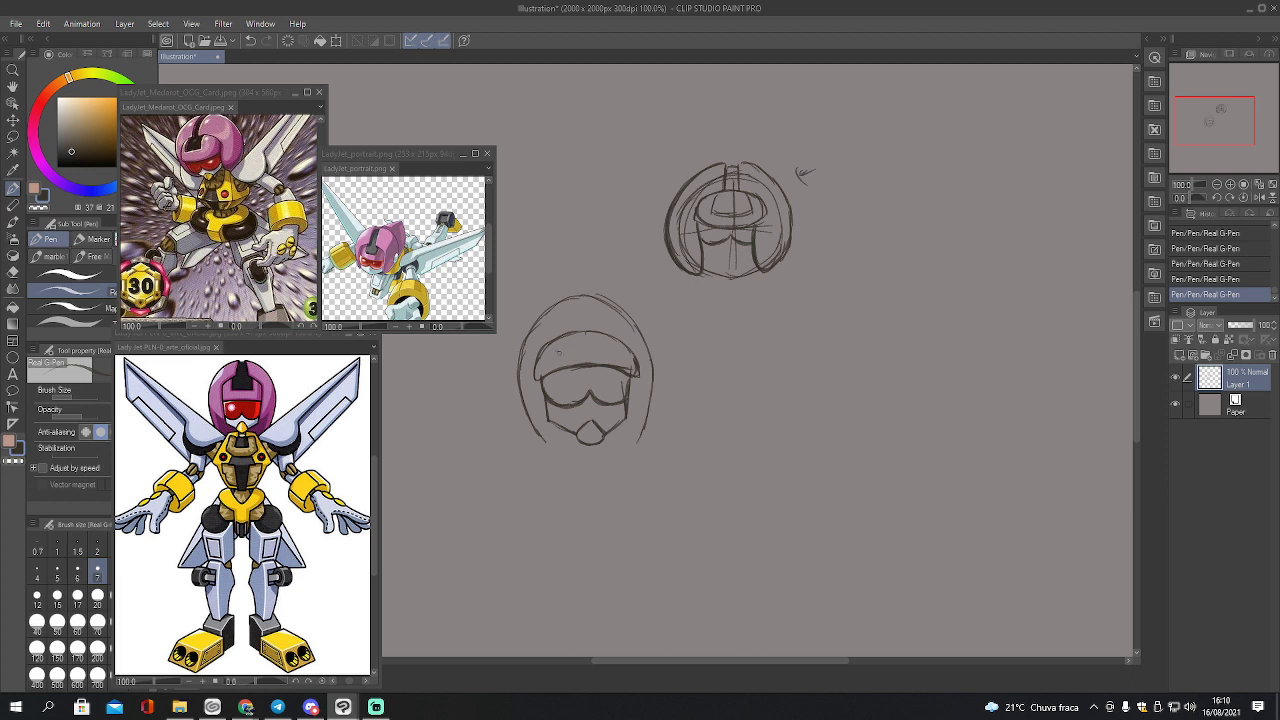
Add the lower side flaps to the larger helmet, strengthen its outline, and revert the last stray stroke
{"action": "left_click_drag", "start_coordinate": [530, 405], "coordinate": [546, 440]}
{"action": "mouse_move", "coordinate": [544, 310]}
{"action": "left_mouse_down"}
{"action": "mouse_move", "coordinate": [594, 297]}
{"action": "mouse_move", "coordinate": [622, 308]}
{"action": "left_mouse_up"}
{"action": "left_click_drag", "start_coordinate": [625, 406], "coordinate": [637, 438]}
{"action": "left_click_drag", "start_coordinate": [590, 420], "coordinate": [599, 430]}
{"action": "left_click_drag", "start_coordinate": [553, 376], "coordinate": [557, 386]}
{"action": "left_click", "coordinate": [1205, 279]}
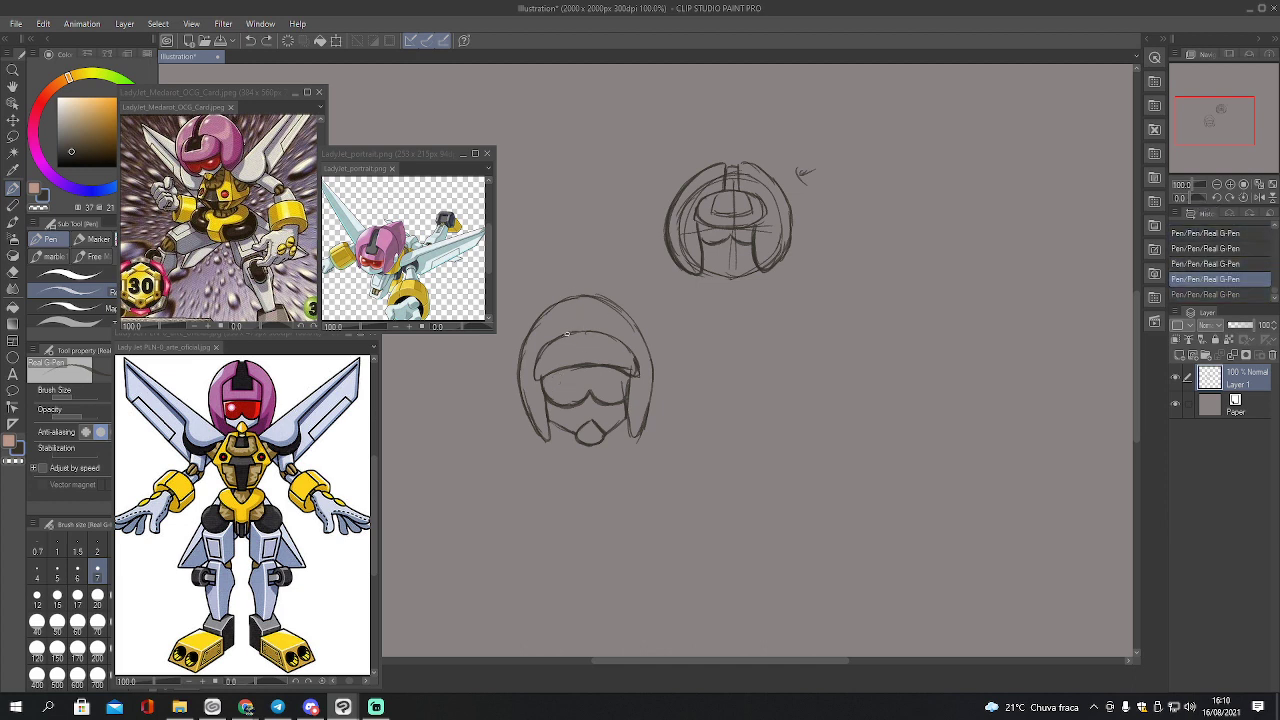
Sketch the trapezoid forehead plate and narrow top crest on the larger helmet, and reinforce its upper right curve
{"action": "mouse_move", "coordinate": [566, 336]}
{"action": "left_mouse_down"}
{"action": "mouse_move", "coordinate": [558, 352]}
{"action": "mouse_move", "coordinate": [606, 350]}
{"action": "left_mouse_up"}
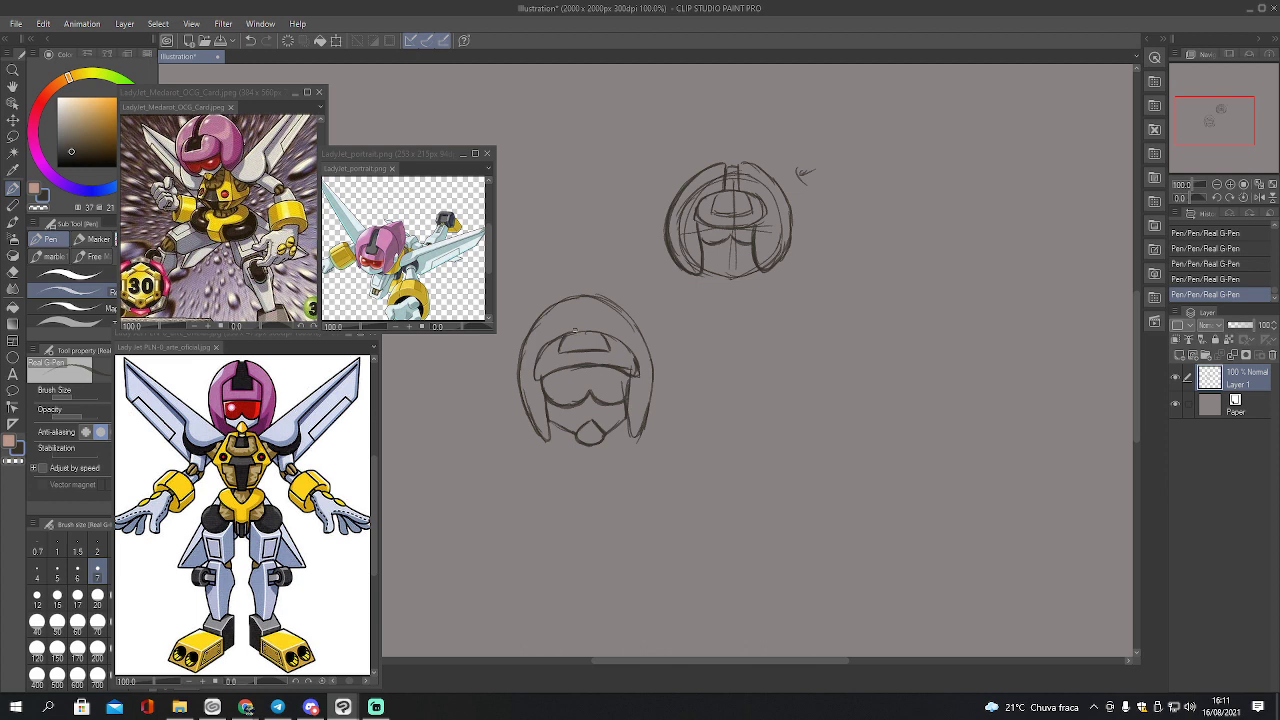
{"action": "mouse_move", "coordinate": [573, 296]}
{"action": "left_mouse_down"}
{"action": "mouse_move", "coordinate": [573, 332]}
{"action": "mouse_move", "coordinate": [591, 298]}
{"action": "mouse_move", "coordinate": [591, 332]}
{"action": "left_mouse_up"}
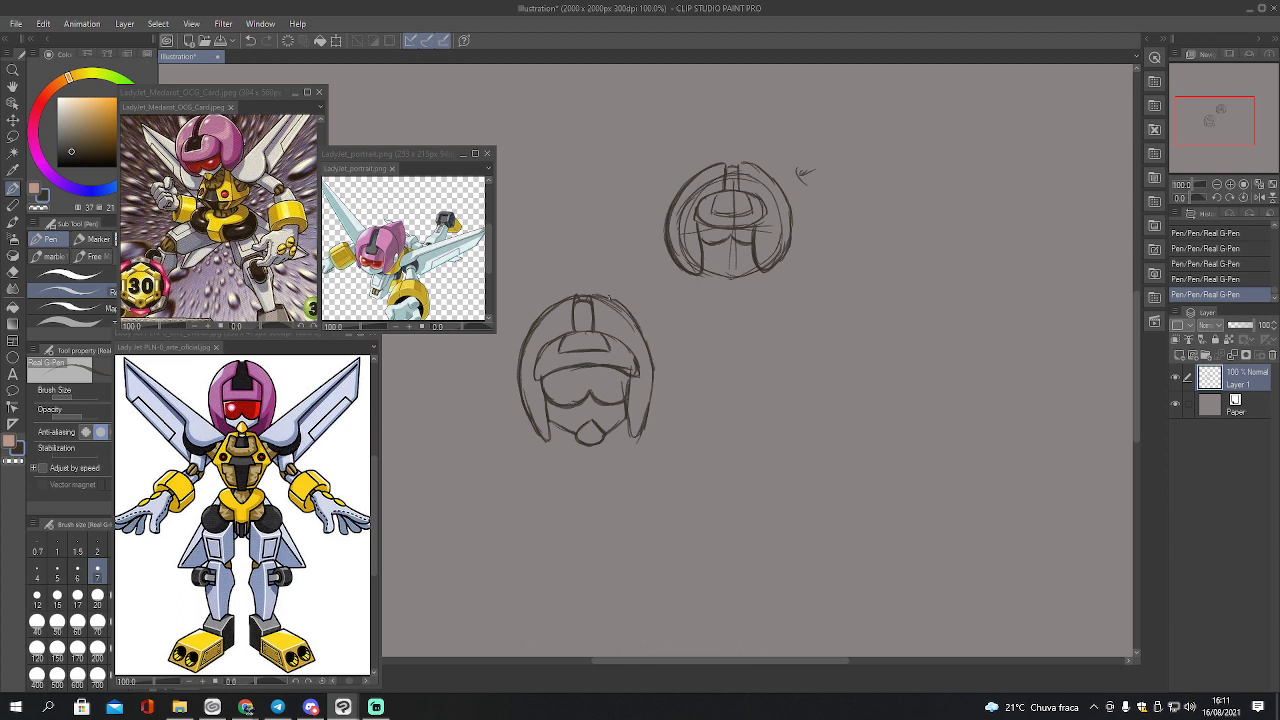
{"action": "left_click_drag", "start_coordinate": [590, 297], "coordinate": [624, 310]}
Erase the larger head's rounded mouthpiece and redraw it as a pointed beak with a centre line
{"action": "key", "text": "e"}
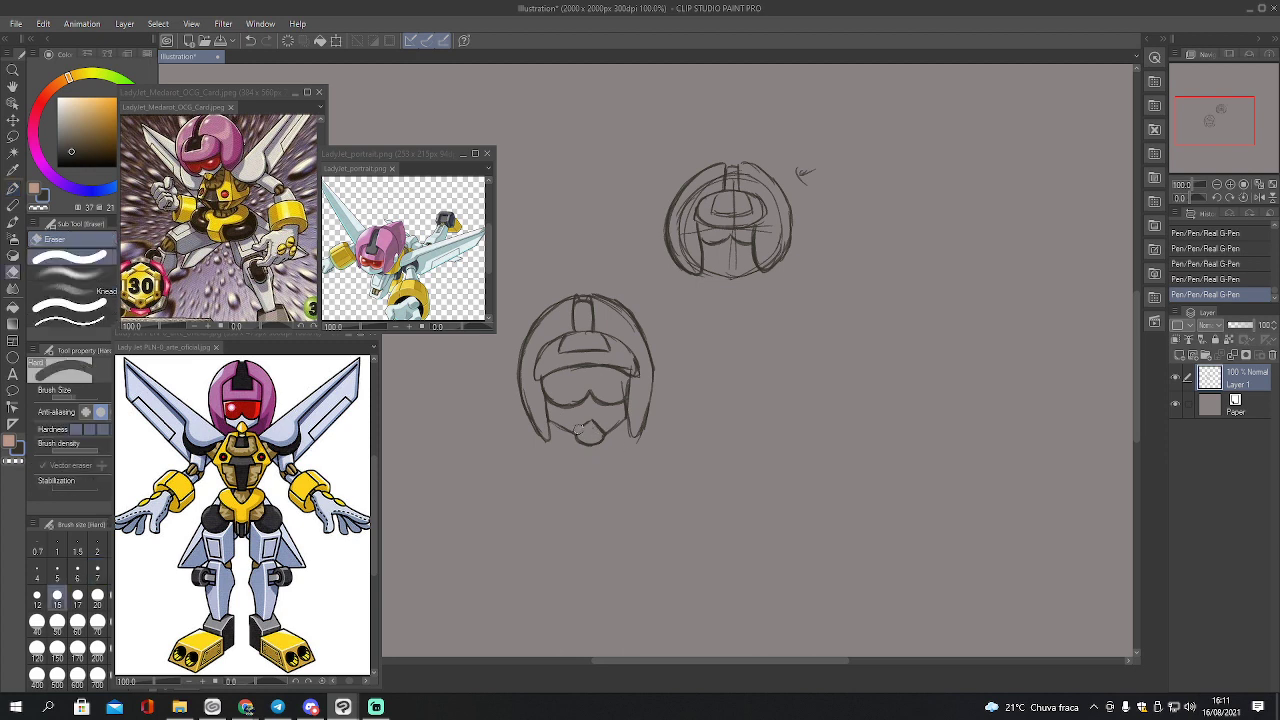
{"action": "mouse_move", "coordinate": [598, 430]}
{"action": "left_mouse_down"}
{"action": "mouse_move", "coordinate": [590, 438]}
{"action": "mouse_move", "coordinate": [600, 434]}
{"action": "left_mouse_up"}
{"action": "left_click_drag", "start_coordinate": [585, 434], "coordinate": [598, 424]}
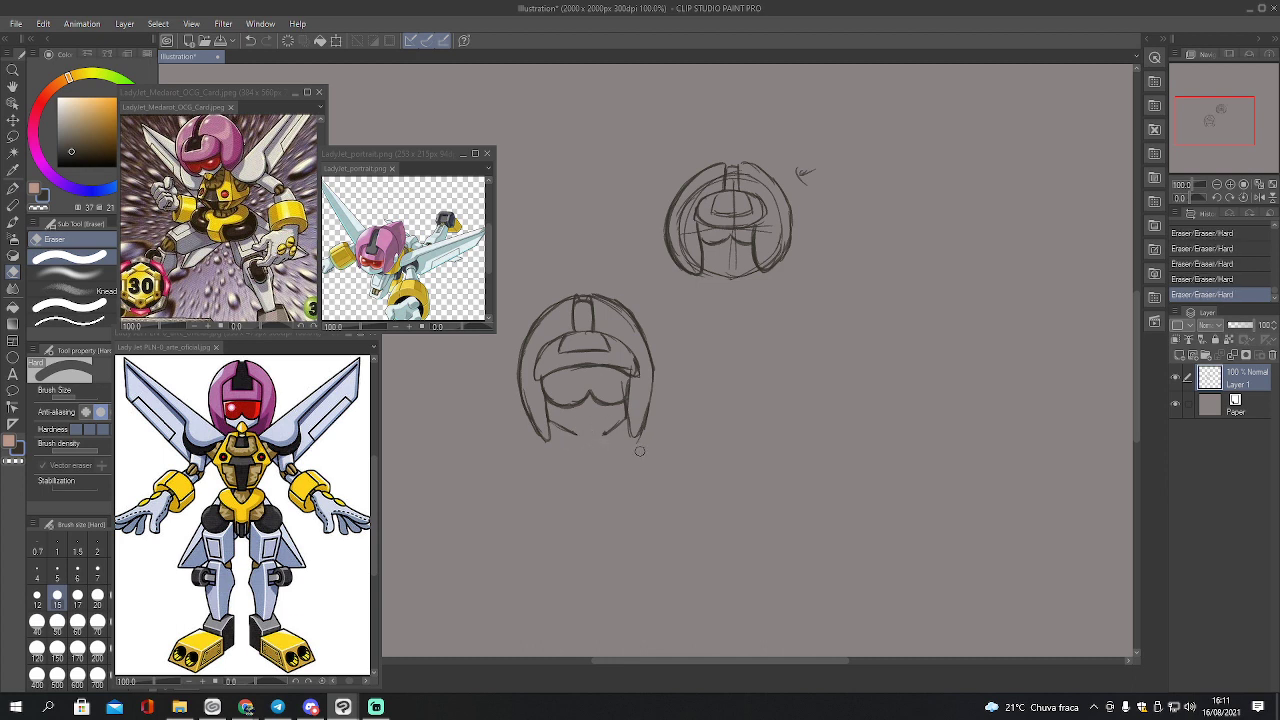
{"action": "key", "text": "p"}
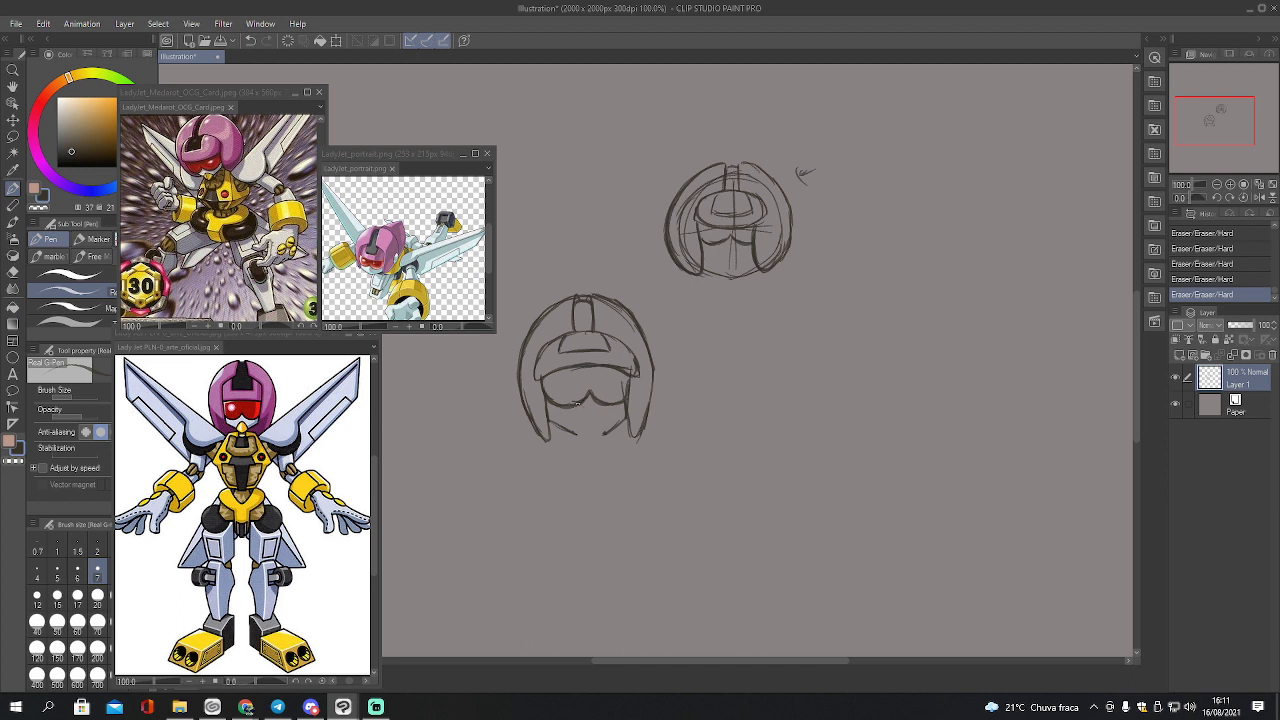
{"action": "left_click_drag", "start_coordinate": [574, 423], "coordinate": [590, 427]}
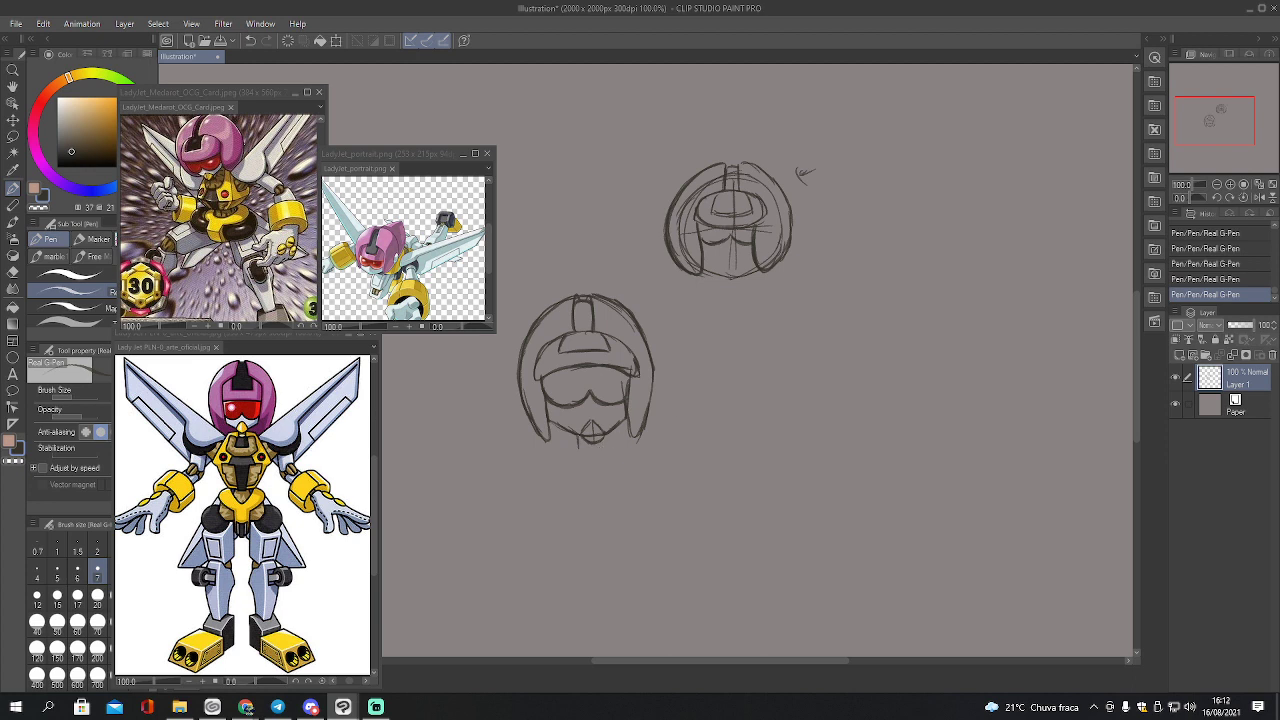
{"action": "key", "text": "ctrl+z"}
{"action": "key", "text": "ctrl+z"}
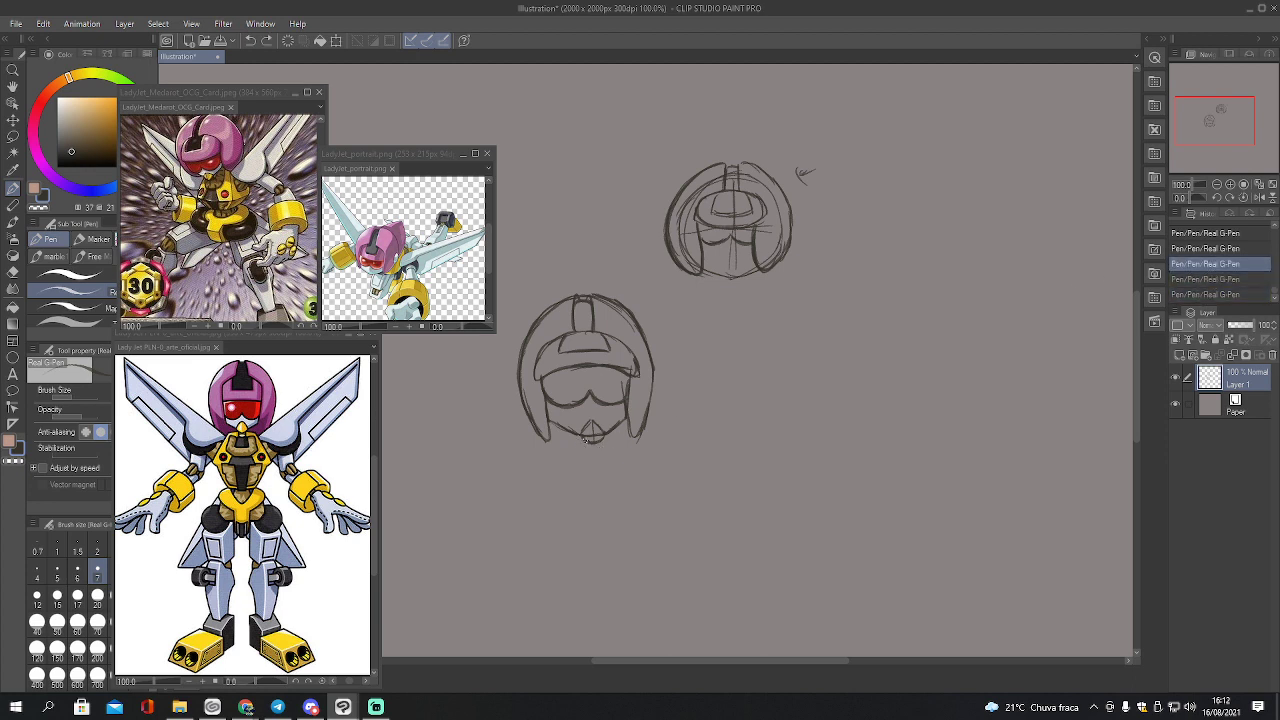
{"action": "key", "text": "ctrl+y"}
{"action": "key", "text": "ctrl+y"}
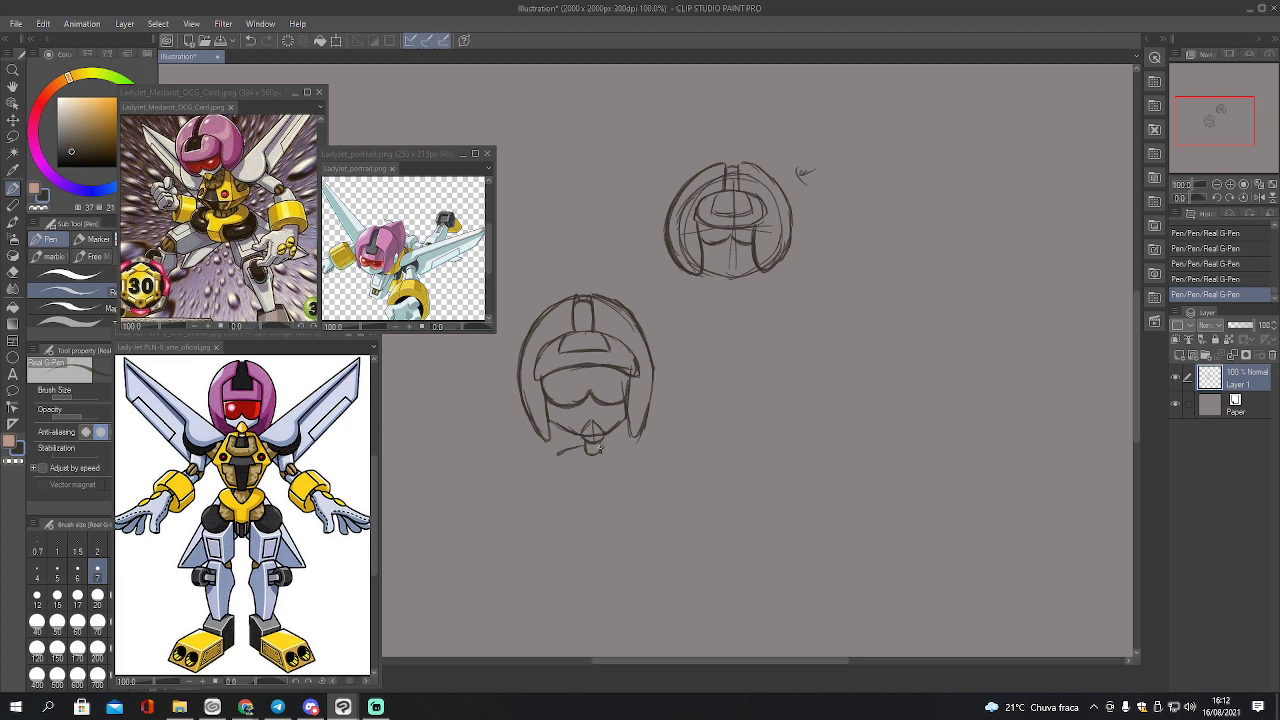
Outline the torso below the larger head with sloping shoulders and a tapered waist, and erase the overshoot at its base
{"action": "left_click_drag", "start_coordinate": [598, 447], "coordinate": [632, 455]}
{"action": "left_click_drag", "start_coordinate": [558, 452], "coordinate": [531, 506]}
{"action": "mouse_move", "coordinate": [537, 512]}
{"action": "left_mouse_down"}
{"action": "mouse_move", "coordinate": [569, 566]}
{"action": "mouse_move", "coordinate": [640, 572]}
{"action": "left_mouse_up"}
{"action": "left_click_drag", "start_coordinate": [633, 456], "coordinate": [642, 487]}
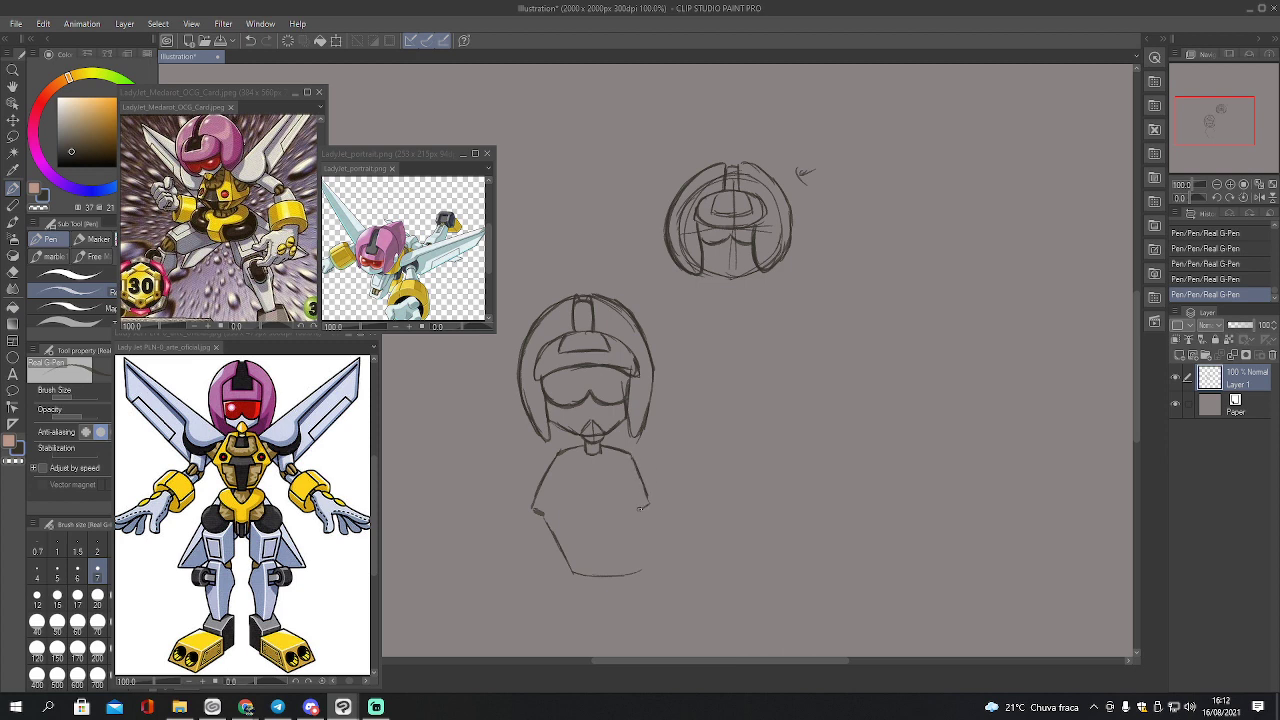
{"action": "mouse_move", "coordinate": [636, 512]}
{"action": "left_mouse_down"}
{"action": "mouse_move", "coordinate": [627, 570]}
{"action": "mouse_move", "coordinate": [684, 581]}
{"action": "mouse_move", "coordinate": [638, 572]}
{"action": "left_mouse_up"}
{"action": "key", "text": "e"}
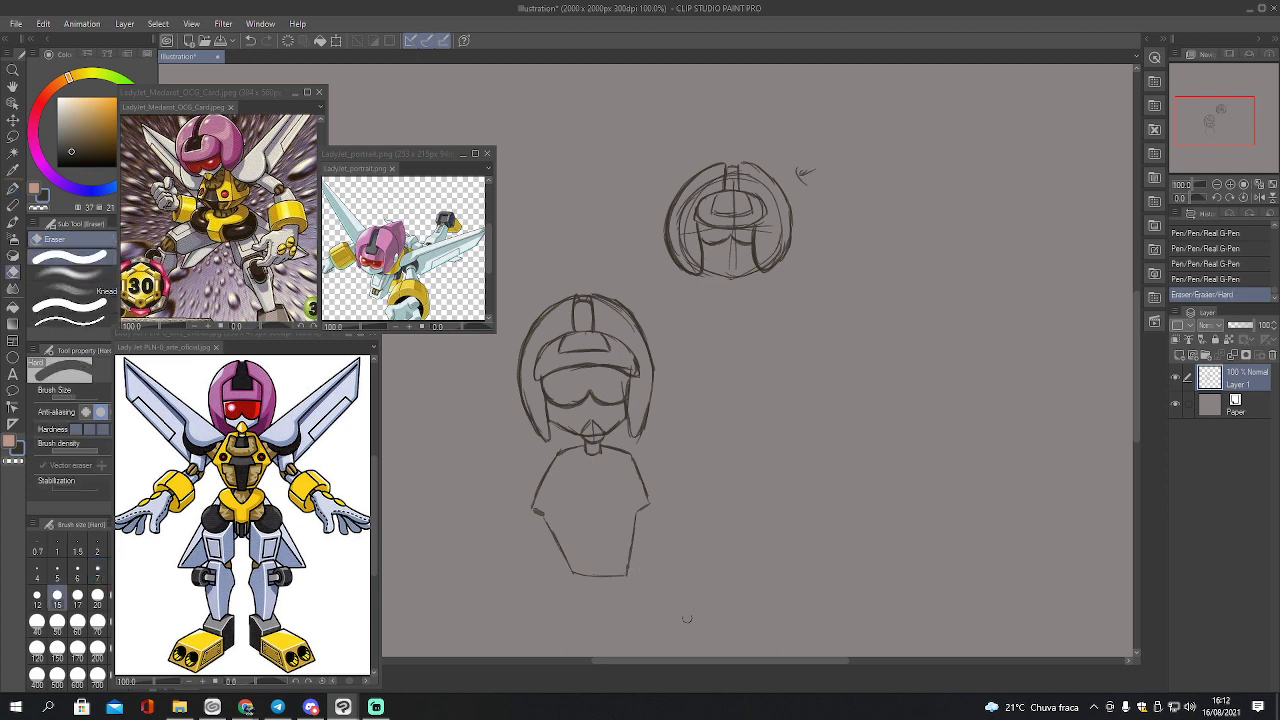
Sketch the collar and curved chest piece below the neck, and strengthen the right shoulder line
{"action": "key", "text": "p"}
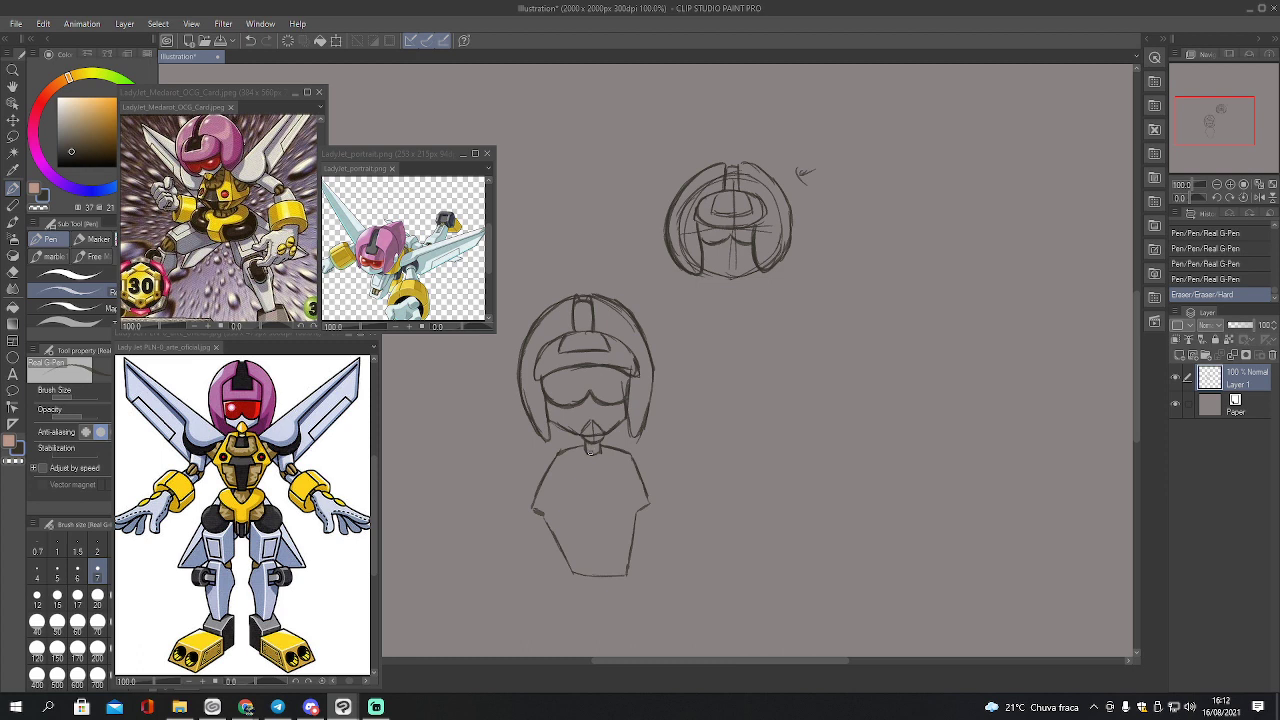
{"action": "mouse_move", "coordinate": [584, 450]}
{"action": "left_mouse_down"}
{"action": "mouse_move", "coordinate": [607, 470]}
{"action": "mouse_move", "coordinate": [602, 453]}
{"action": "mouse_move", "coordinate": [614, 477]}
{"action": "mouse_move", "coordinate": [573, 478]}
{"action": "left_mouse_up"}
{"action": "left_click_drag", "start_coordinate": [561, 477], "coordinate": [611, 494]}
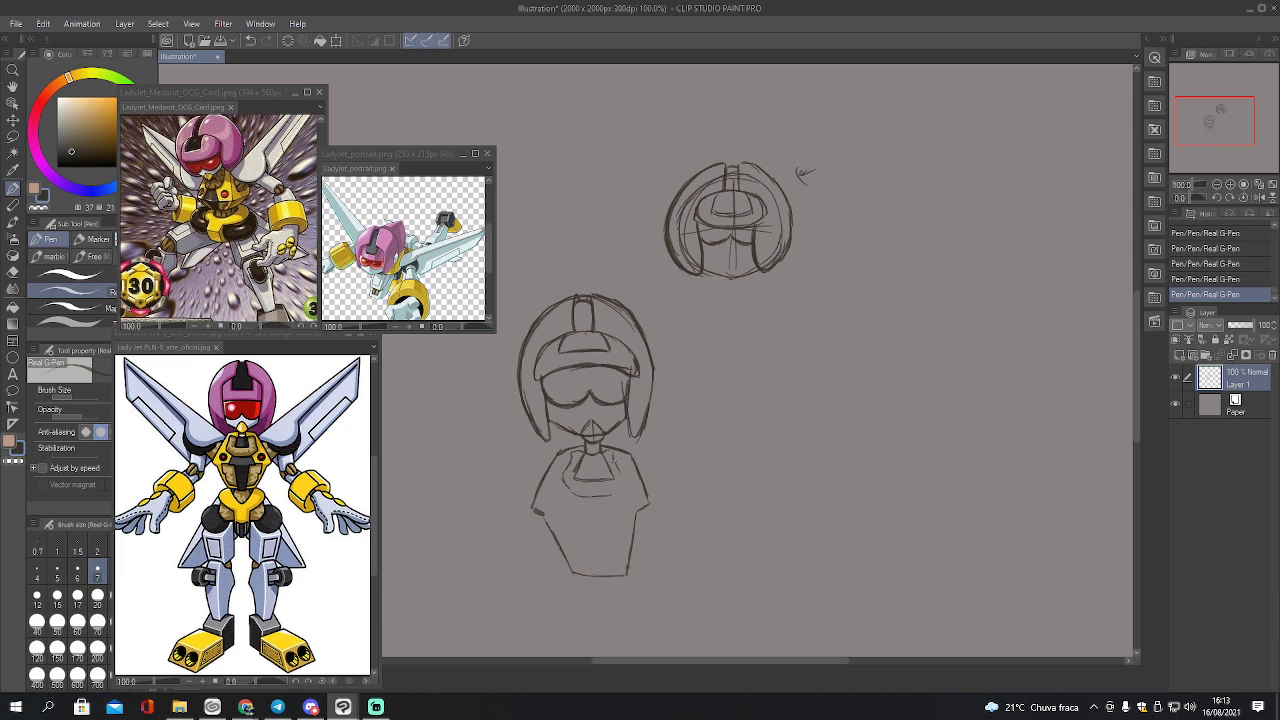
{"action": "left_click_drag", "start_coordinate": [616, 463], "coordinate": [623, 484]}
{"action": "left_click_drag", "start_coordinate": [600, 442], "coordinate": [631, 452]}
{"action": "key", "text": "e"}
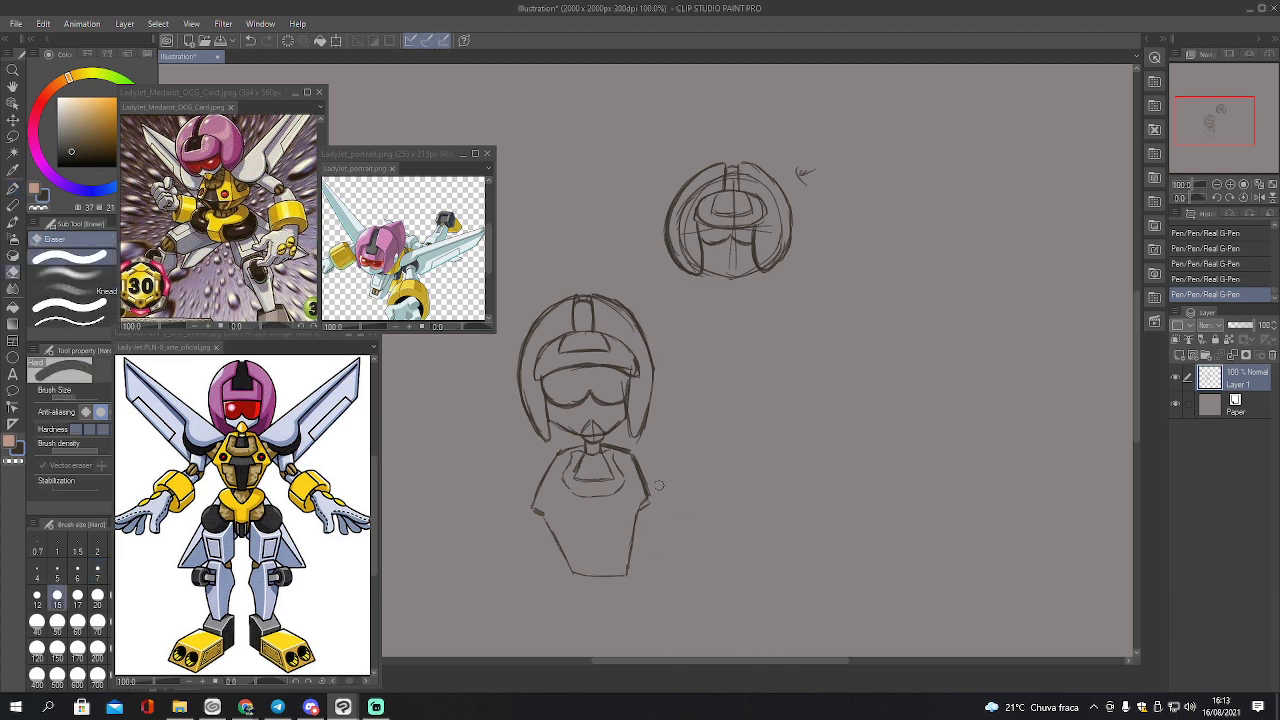
Erase the overshooting shoulder corners of the larger figure's torso and redraw its left corner into the waist
{"action": "left_click_drag", "start_coordinate": [648, 498], "coordinate": [660, 490]}
{"action": "left_click_drag", "start_coordinate": [540, 514], "coordinate": [536, 510]}
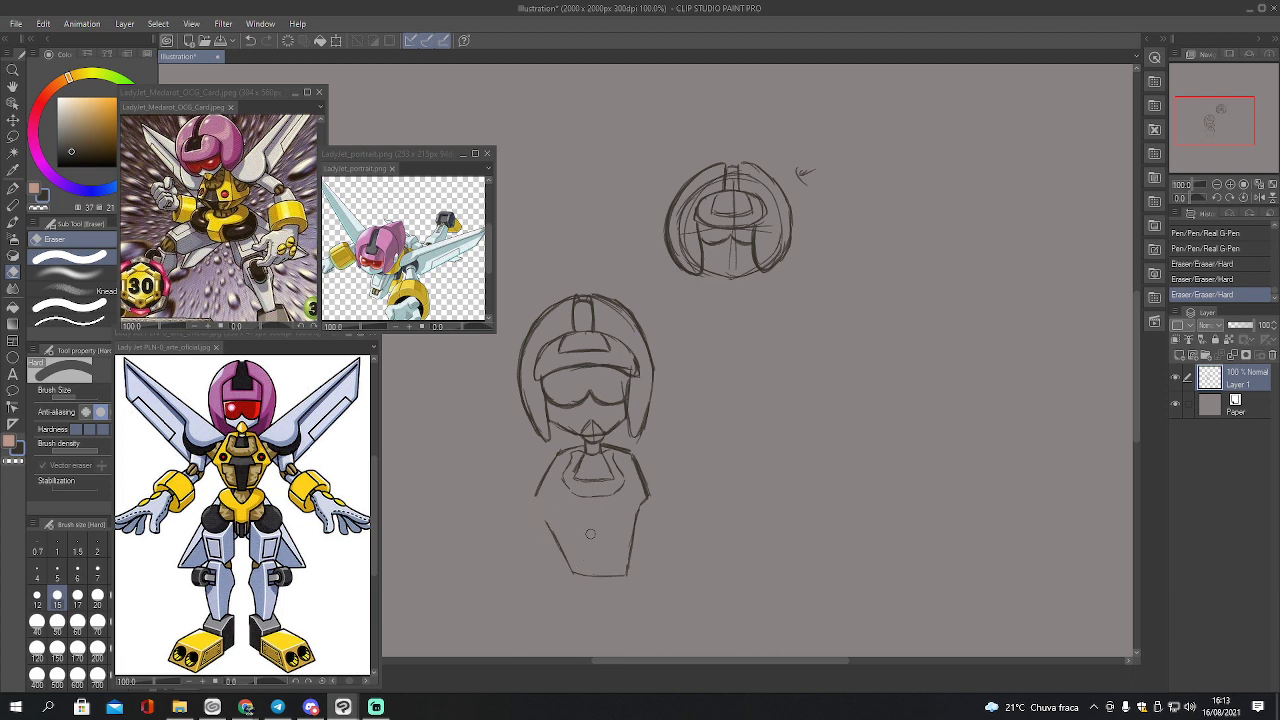
{"action": "key", "text": "p"}
{"action": "left_click_drag", "start_coordinate": [536, 497], "coordinate": [546, 521]}
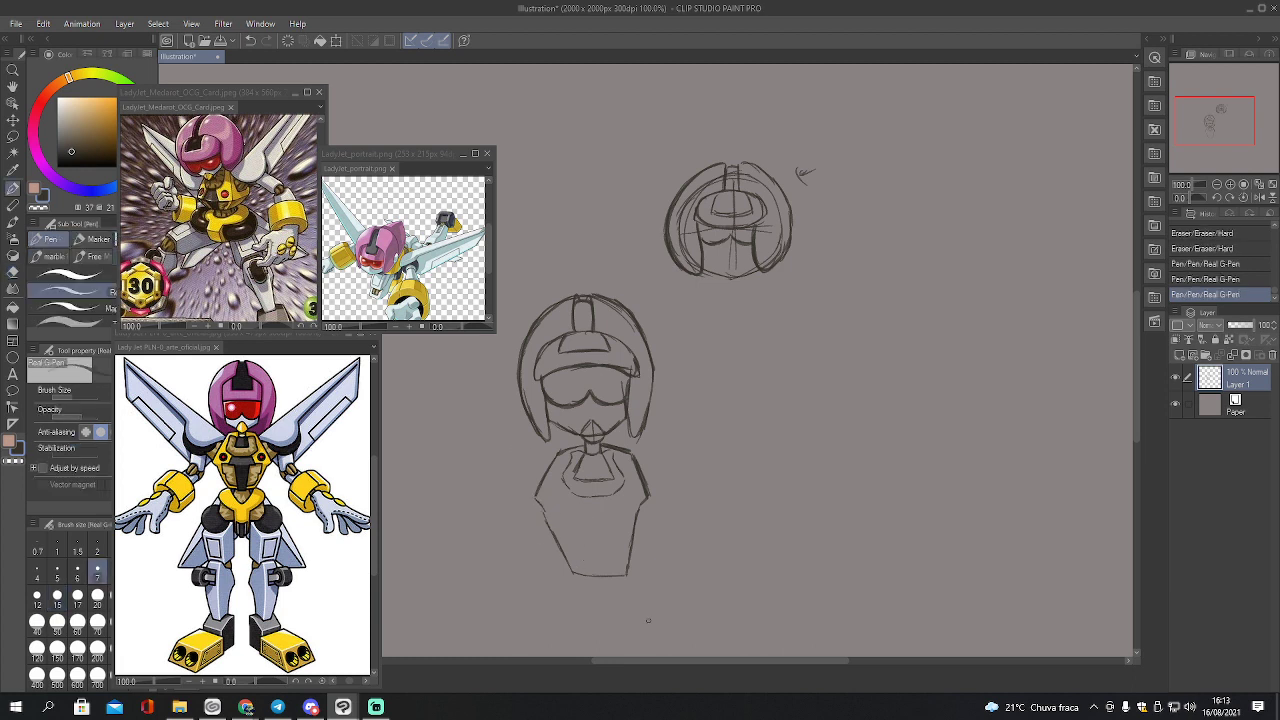
Show the canvas grid, then lasso the larger figure and rotate it slightly clockwise to straighten it
{"action": "left_click", "coordinate": [191, 23]}
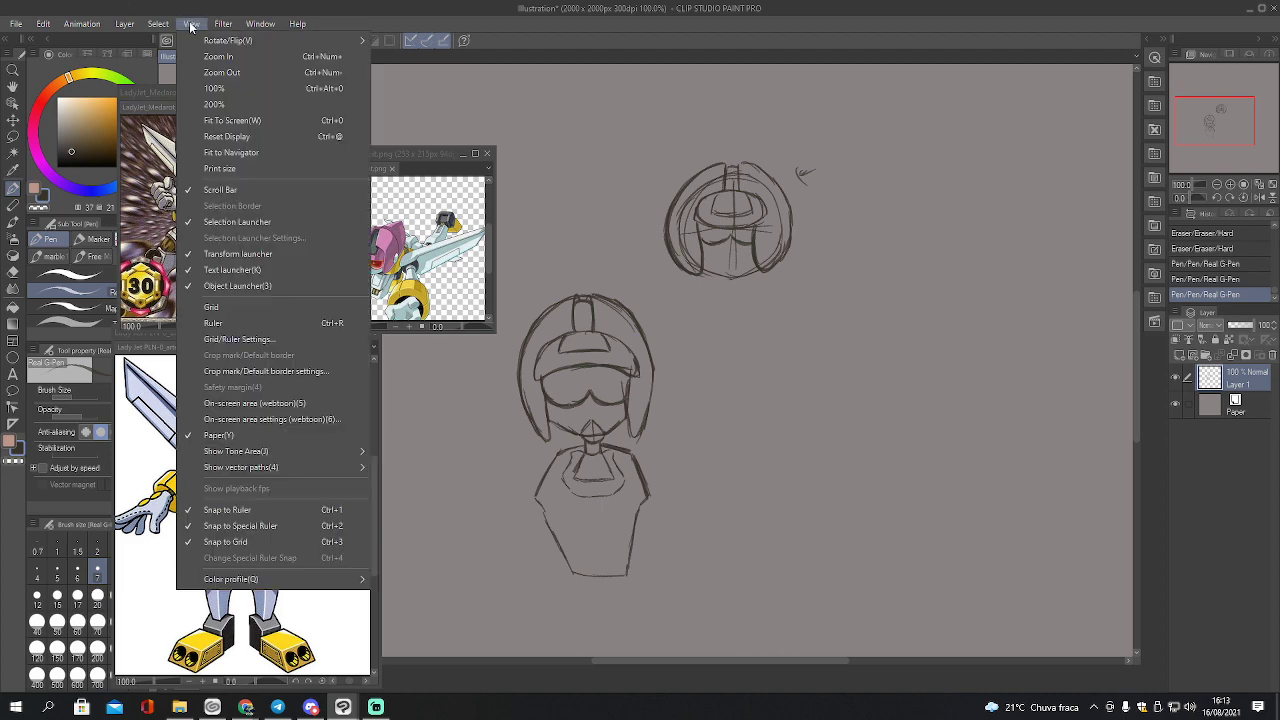
{"action": "left_click", "coordinate": [212, 307]}
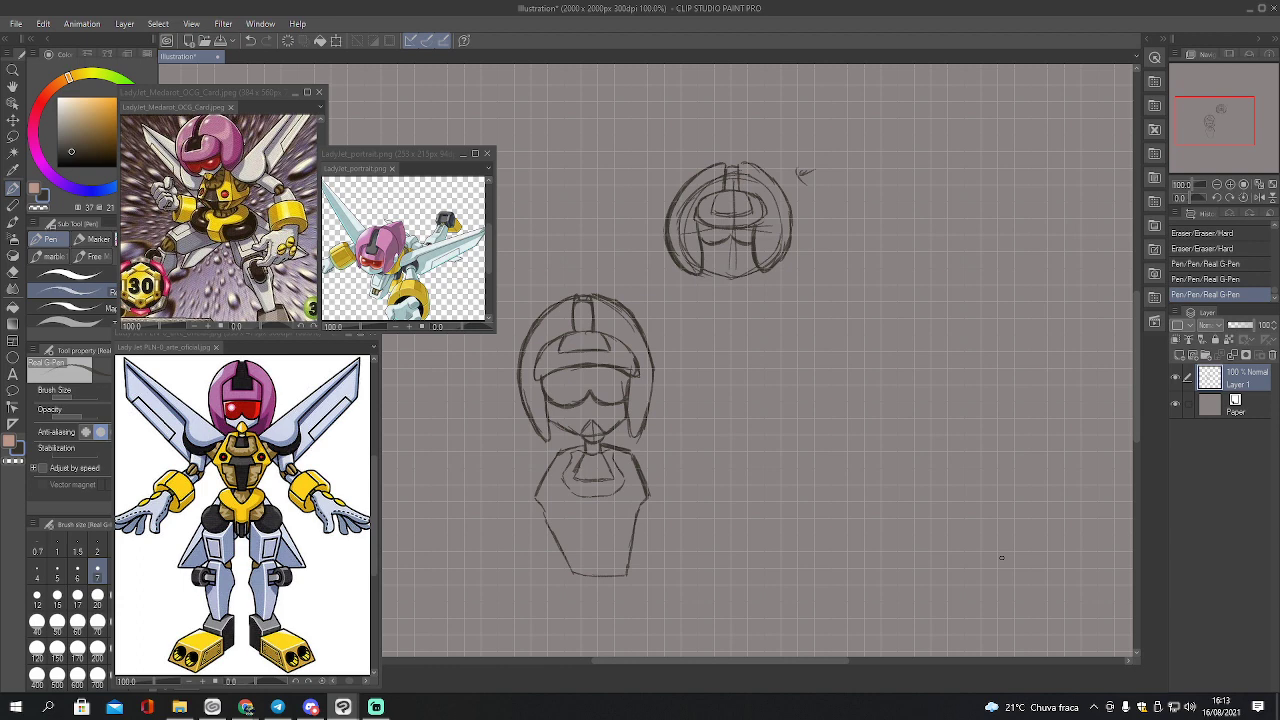
{"action": "key", "text": "ctrl+t"}
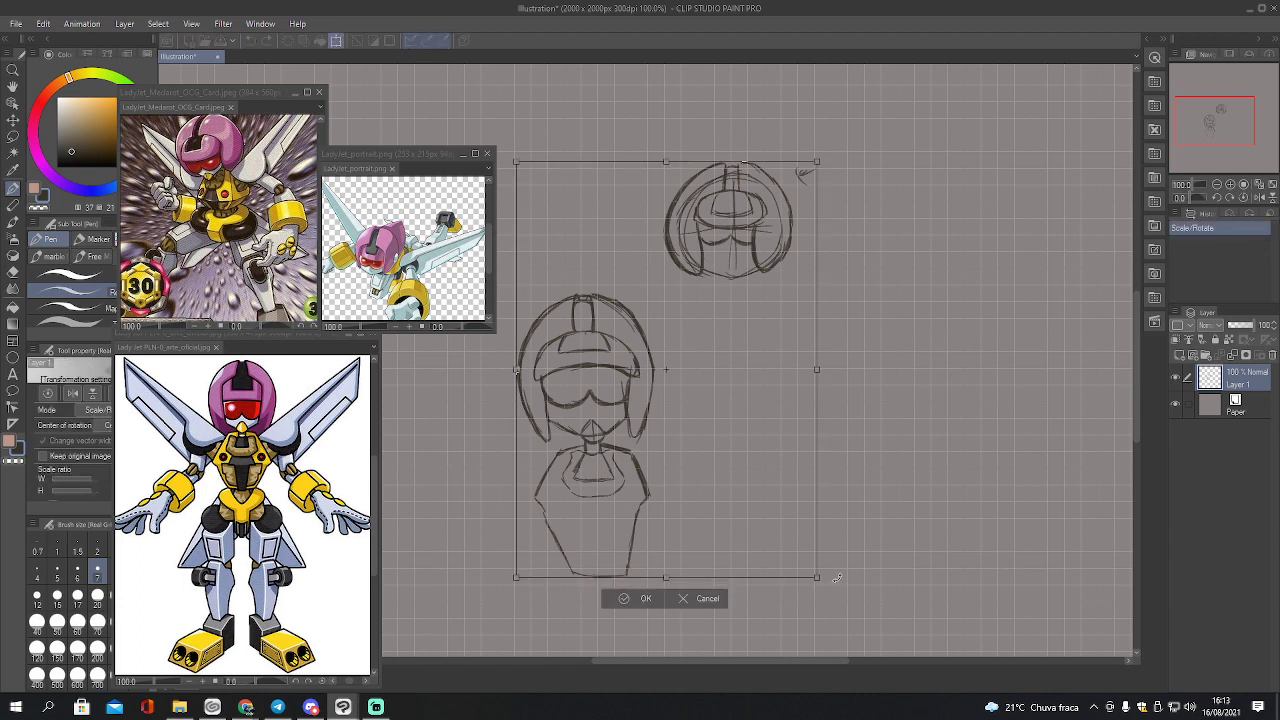
{"action": "key", "text": "Return"}
{"action": "key", "text": "m"}
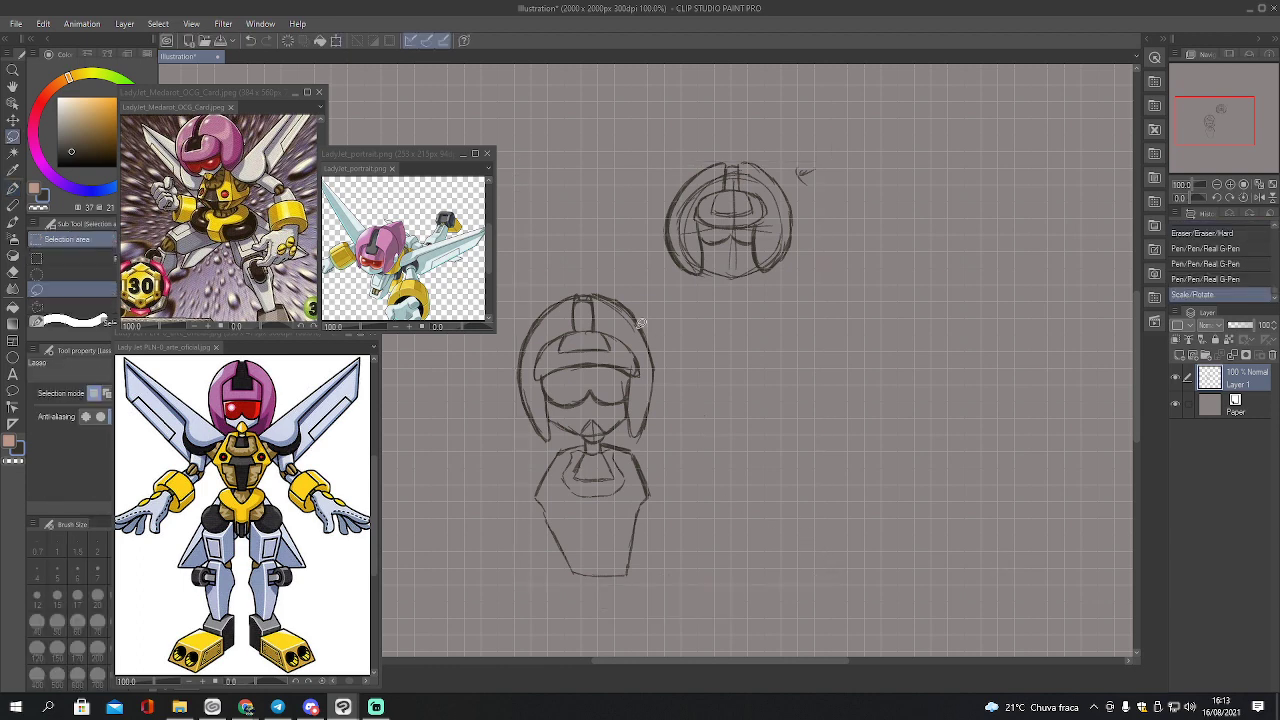
{"action": "mouse_move", "coordinate": [565, 253]}
{"action": "left_mouse_down"}
{"action": "mouse_move", "coordinate": [512, 388]}
{"action": "mouse_move", "coordinate": [546, 588]}
{"action": "mouse_move", "coordinate": [691, 542]}
{"action": "mouse_move", "coordinate": [634, 256]}
{"action": "left_mouse_up"}
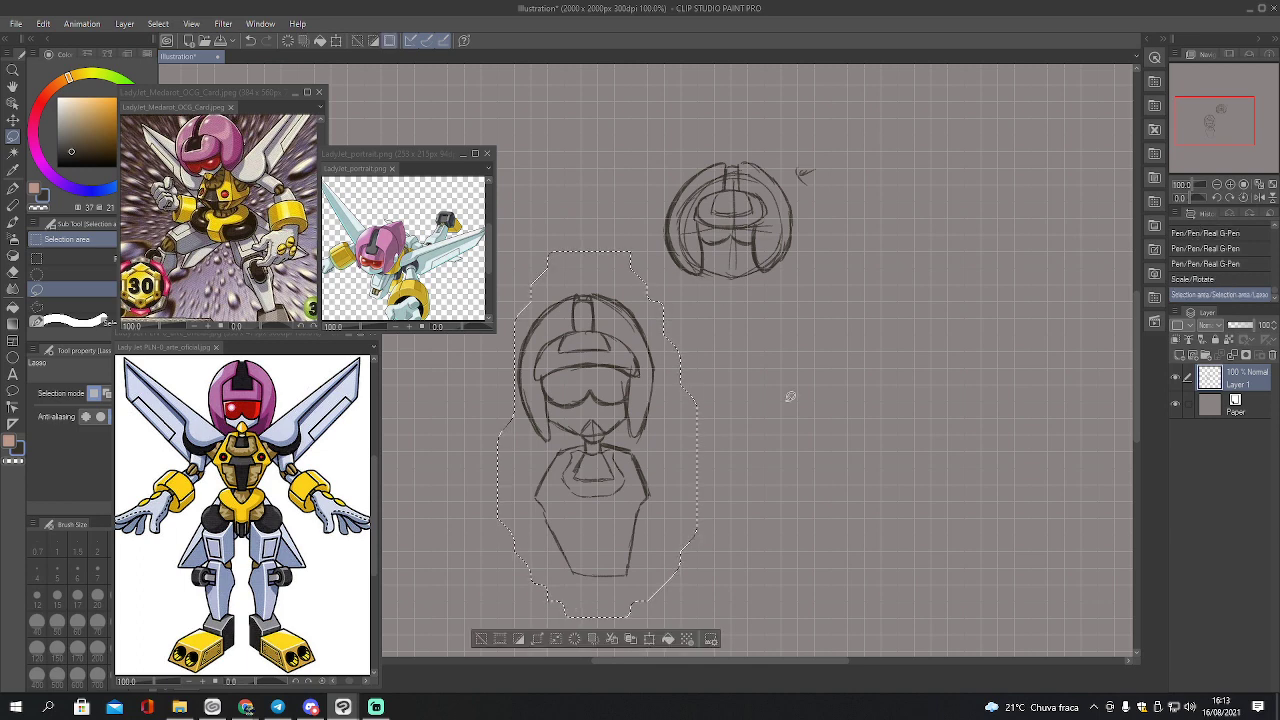
{"action": "key", "text": "ctrl+t"}
{"action": "mouse_move", "coordinate": [742, 622]}
{"action": "left_mouse_down"}
{"action": "mouse_move", "coordinate": [705, 648]}
{"action": "mouse_move", "coordinate": [742, 622]}
{"action": "mouse_move", "coordinate": [684, 553]}
{"action": "mouse_move", "coordinate": [747, 620]}
{"action": "mouse_move", "coordinate": [707, 545]}
{"action": "left_mouse_up"}
{"action": "left_click", "coordinate": [577, 641]}
{"action": "key", "text": "e"}
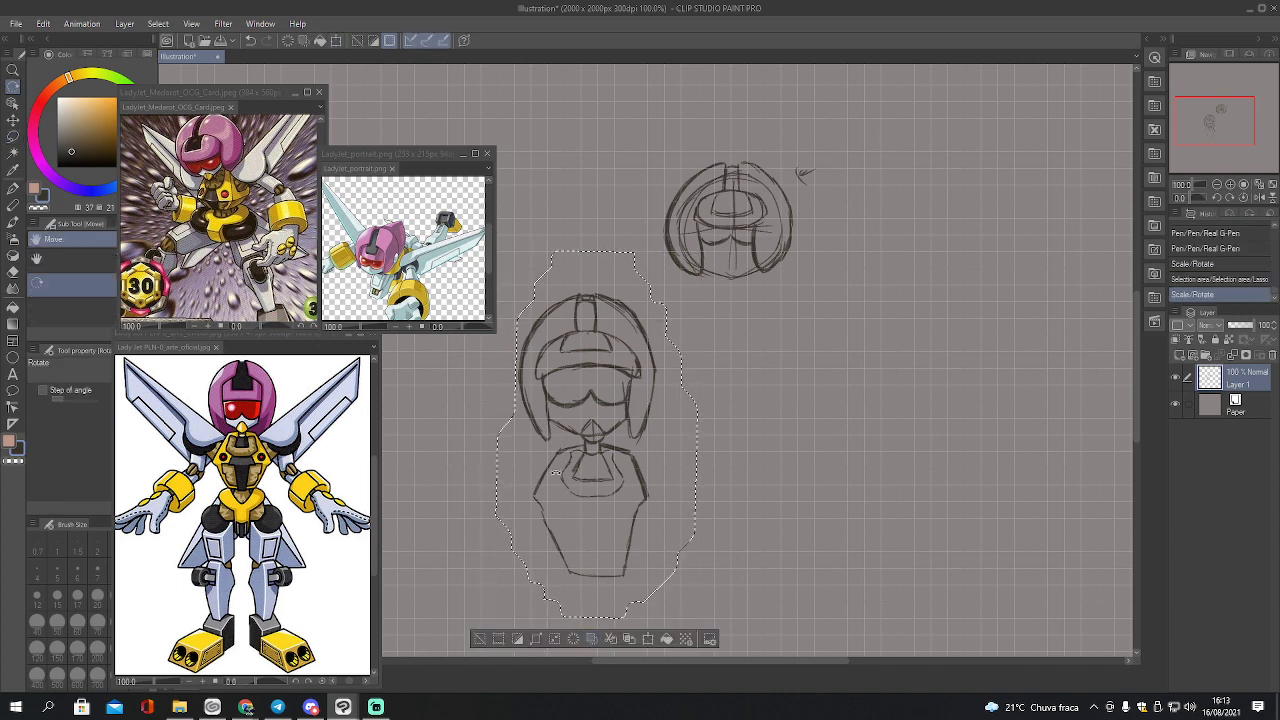
{"action": "key", "text": "ctrl+d"}
Erase the larger figure's shoulder sides and tapered waist outline, keeping the collar and chest piece
{"action": "left_click_drag", "start_coordinate": [556, 478], "coordinate": [553, 458]}
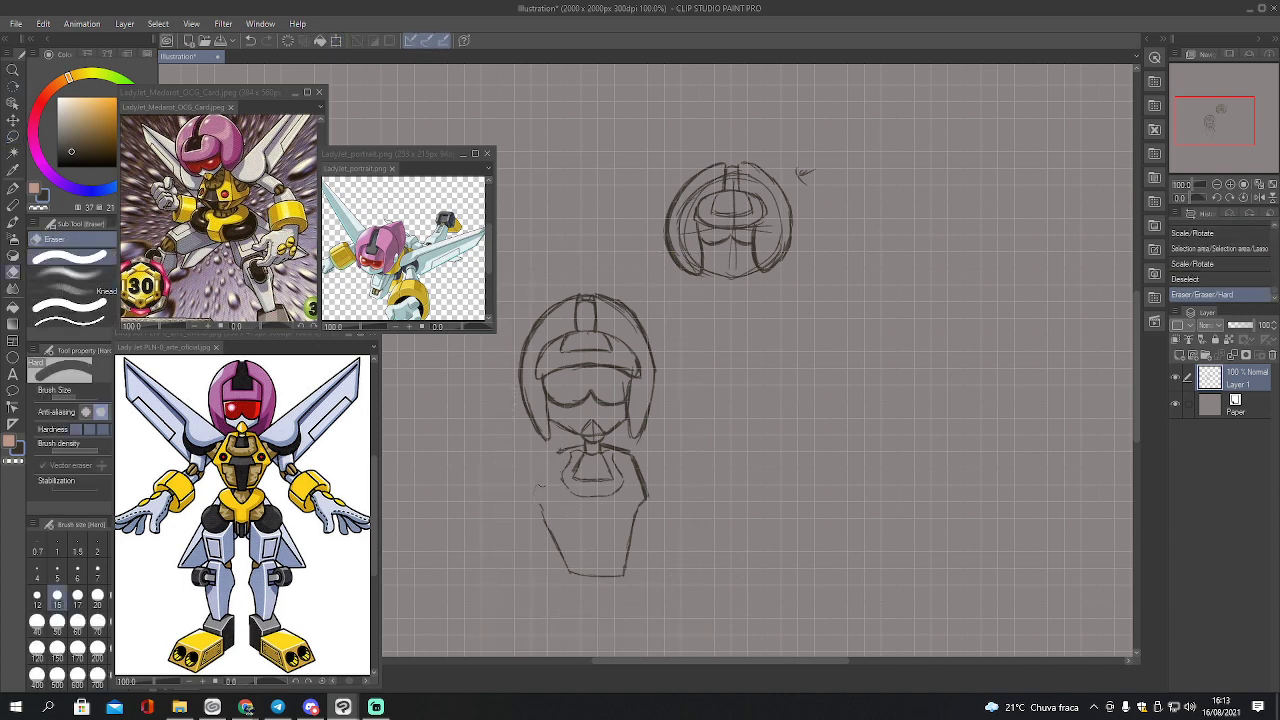
{"action": "mouse_move", "coordinate": [532, 508]}
{"action": "left_mouse_down"}
{"action": "mouse_move", "coordinate": [583, 587]}
{"action": "mouse_move", "coordinate": [622, 572]}
{"action": "left_mouse_up"}
{"action": "mouse_move", "coordinate": [640, 476]}
{"action": "left_mouse_down"}
{"action": "mouse_move", "coordinate": [647, 506]}
{"action": "mouse_move", "coordinate": [637, 503]}
{"action": "mouse_move", "coordinate": [606, 580]}
{"action": "left_mouse_up"}
Try a stroke at the left shoulder against the grid, then hide the grid and undo the stroke
{"action": "key", "text": "p"}
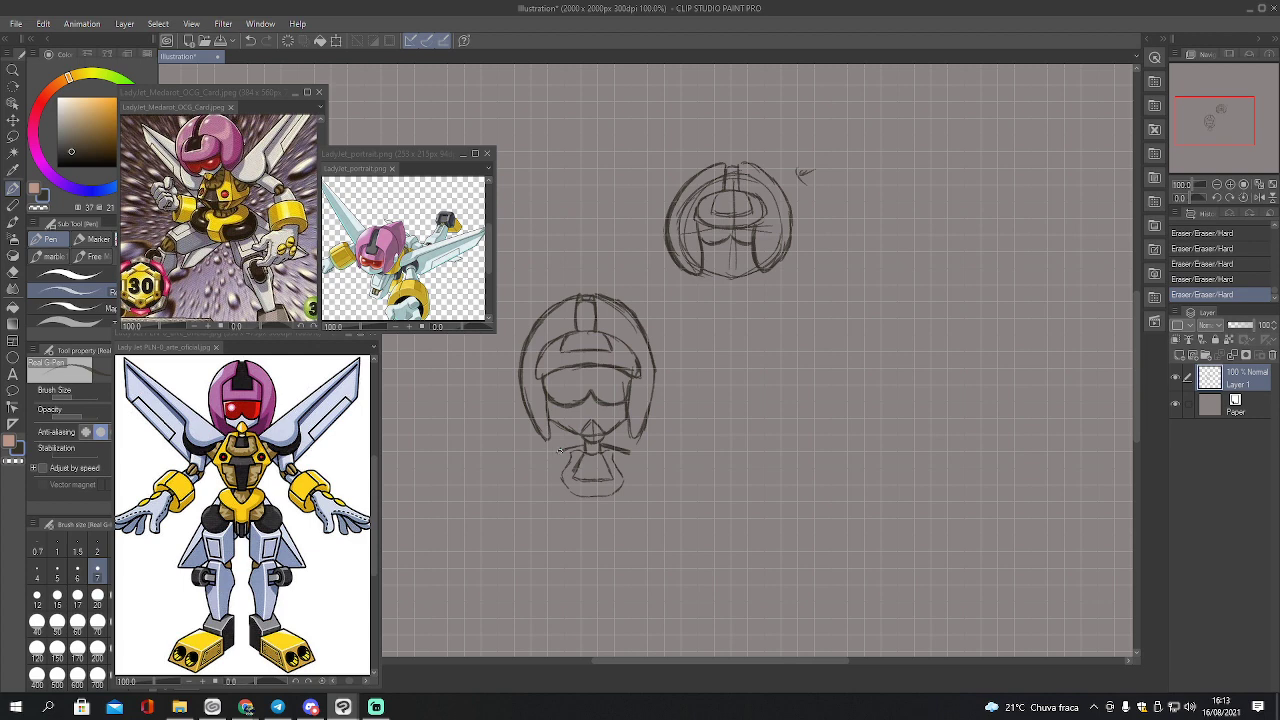
{"action": "left_click_drag", "start_coordinate": [560, 450], "coordinate": [544, 472]}
{"action": "left_click", "coordinate": [191, 23]}
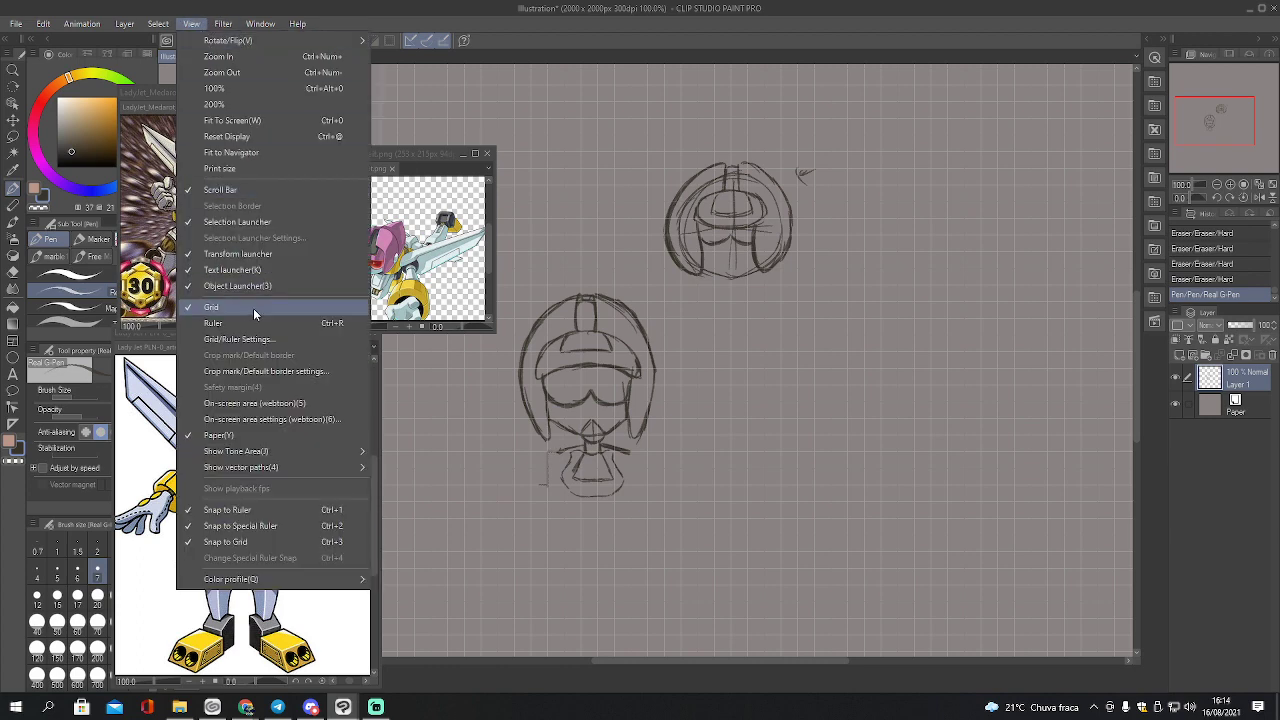
{"action": "left_click", "coordinate": [253, 308]}
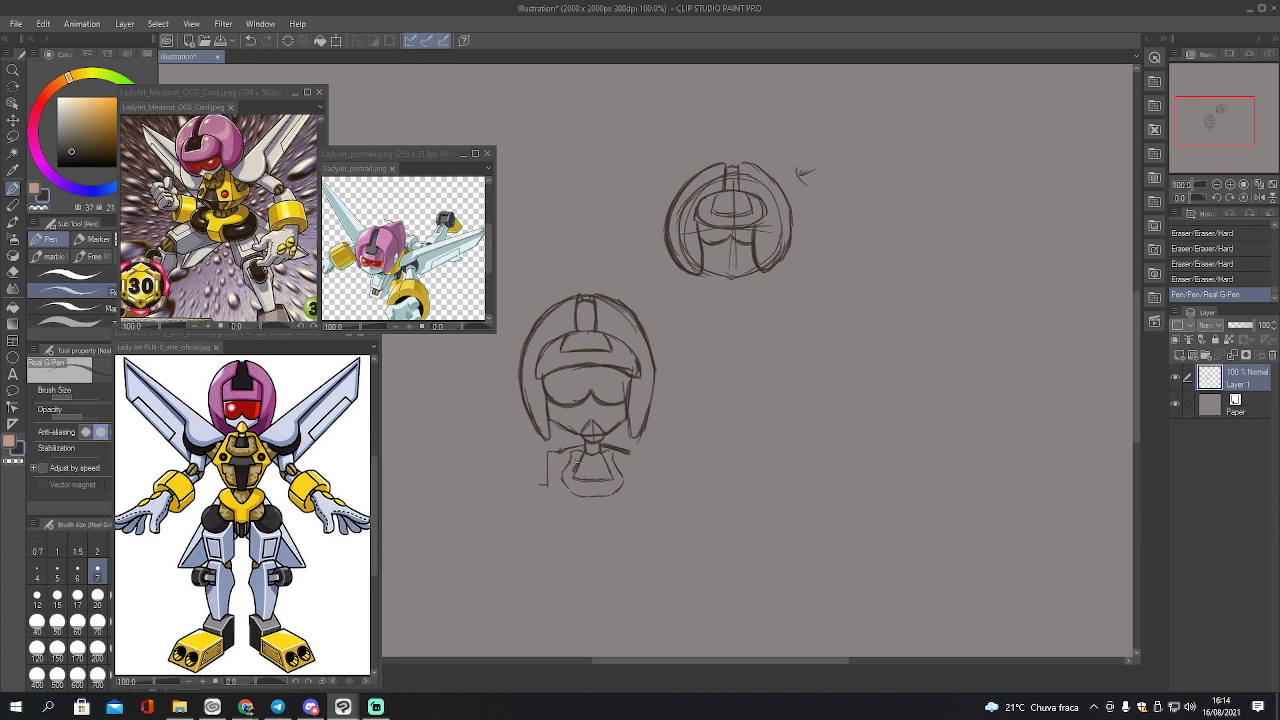
{"action": "left_click", "coordinate": [1217, 279]}
{"action": "left_click", "coordinate": [192, 24]}
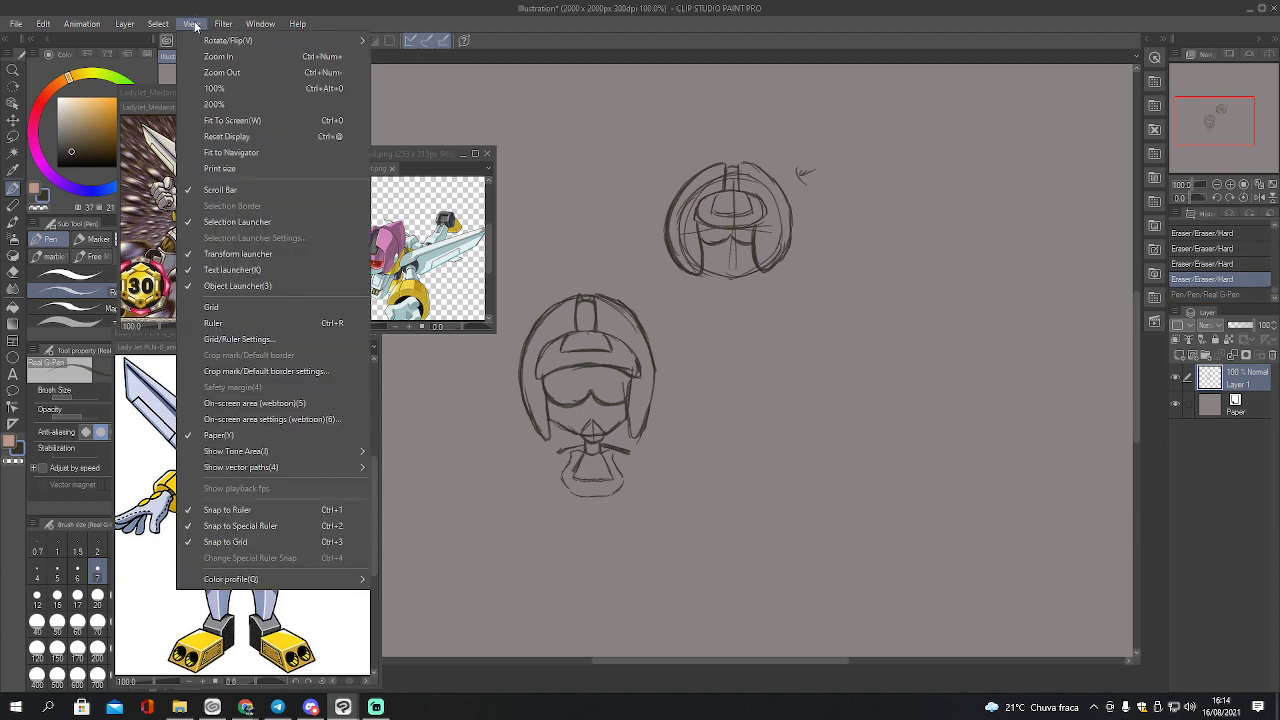
{"action": "left_click", "coordinate": [239, 339]}
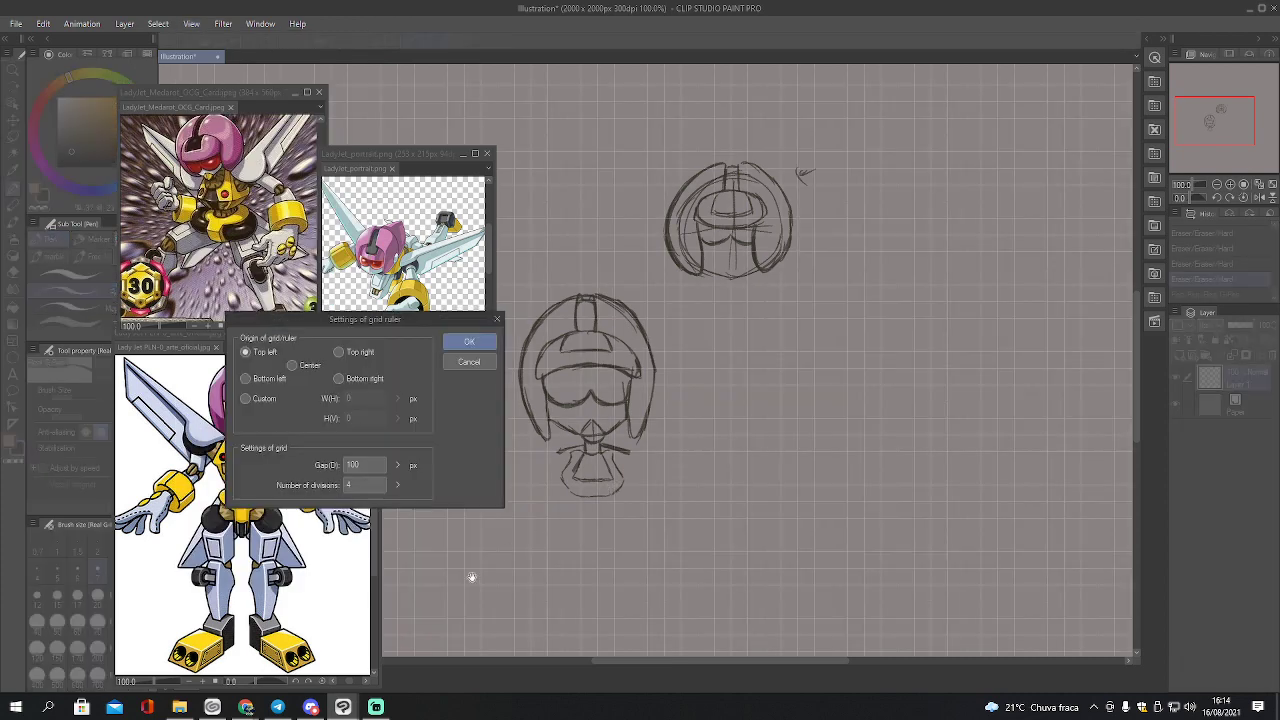
{"action": "left_click", "coordinate": [472, 362]}
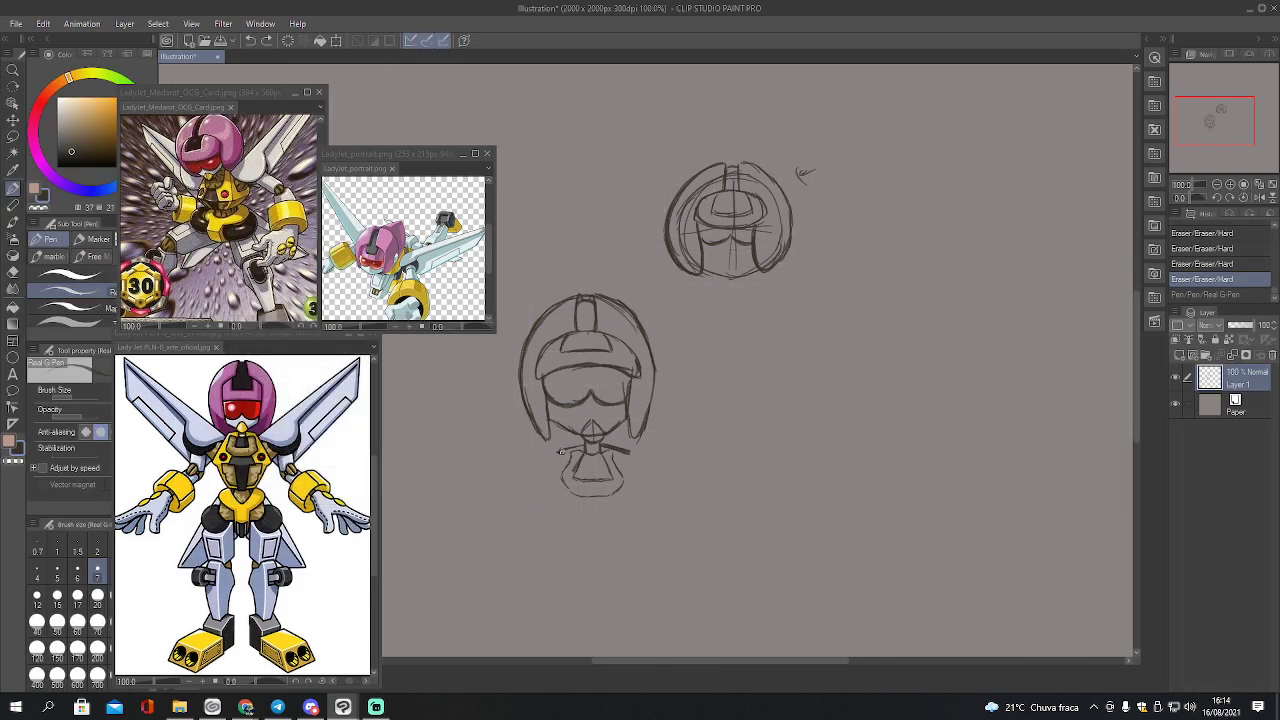
Redraw the torso with flared sloping shoulders, a shorter tapered waist and short lines below the collar
{"action": "mouse_move", "coordinate": [561, 452]}
{"action": "left_mouse_down"}
{"action": "mouse_move", "coordinate": [529, 497]}
{"action": "mouse_move", "coordinate": [562, 556]}
{"action": "left_mouse_up"}
{"action": "mouse_move", "coordinate": [540, 508]}
{"action": "left_mouse_down"}
{"action": "mouse_move", "coordinate": [564, 559]}
{"action": "mouse_move", "coordinate": [632, 558]}
{"action": "left_mouse_up"}
{"action": "mouse_move", "coordinate": [632, 454]}
{"action": "left_mouse_down"}
{"action": "mouse_move", "coordinate": [646, 493]}
{"action": "mouse_move", "coordinate": [658, 491]}
{"action": "mouse_move", "coordinate": [630, 552]}
{"action": "left_mouse_up"}
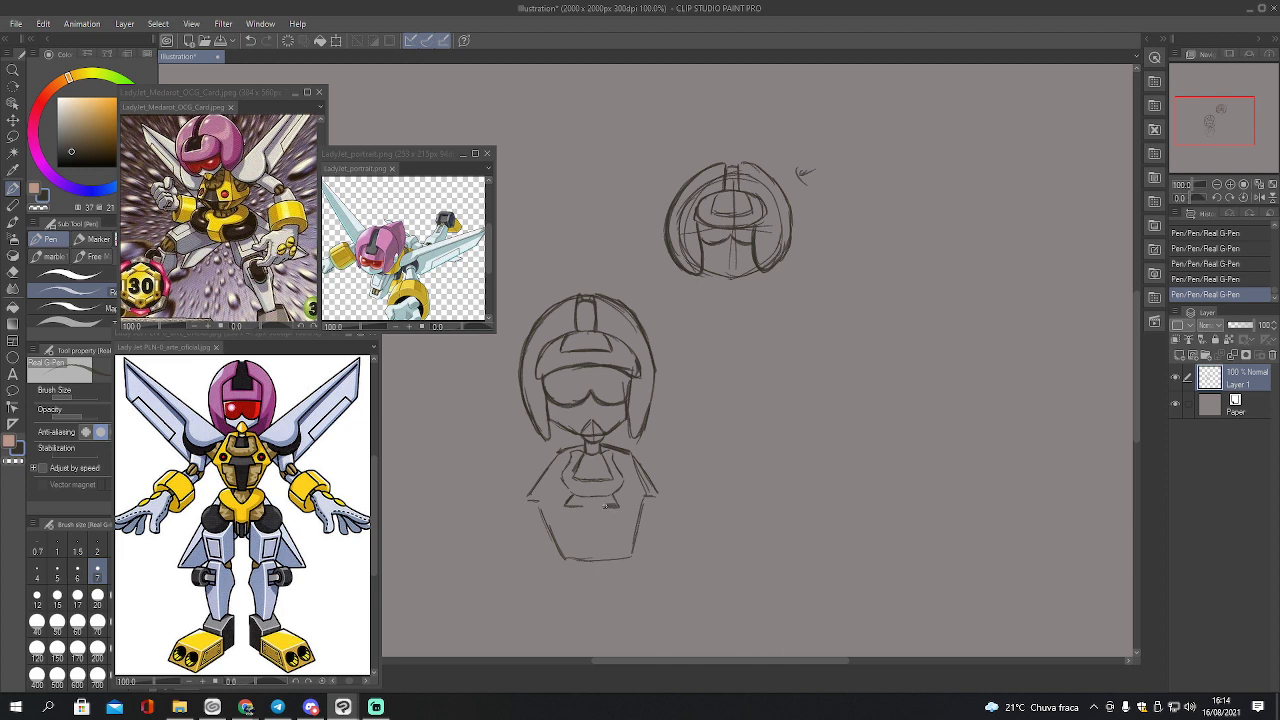
Sketch the tapered centre plate with stepped side panels on the torso, and add a round bolt at each side of the chest
{"action": "mouse_move", "coordinate": [612, 495]}
{"action": "left_mouse_down"}
{"action": "mouse_move", "coordinate": [587, 551]}
{"action": "mouse_move", "coordinate": [582, 522]}
{"action": "mouse_move", "coordinate": [589, 560]}
{"action": "left_mouse_up"}
{"action": "mouse_move", "coordinate": [607, 505]}
{"action": "left_mouse_down"}
{"action": "mouse_move", "coordinate": [604, 566]}
{"action": "mouse_move", "coordinate": [606, 542]}
{"action": "left_mouse_up"}
{"action": "left_click_drag", "start_coordinate": [624, 493], "coordinate": [626, 493]}
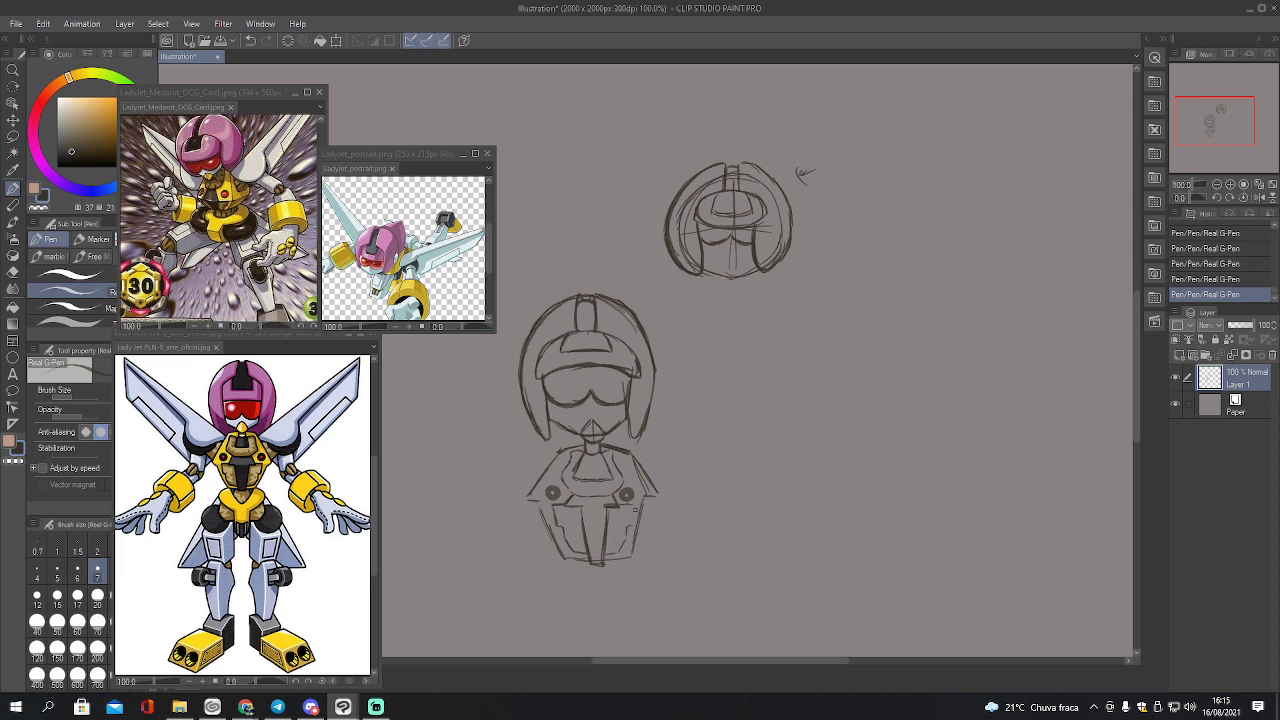
{"action": "left_click_drag", "start_coordinate": [635, 525], "coordinate": [633, 512]}
Reinforce the outer shoulder and waist lines of the torso and erase the overshoots
{"action": "mouse_move", "coordinate": [561, 448]}
{"action": "left_mouse_down"}
{"action": "mouse_move", "coordinate": [524, 499]}
{"action": "mouse_move", "coordinate": [562, 560]}
{"action": "mouse_move", "coordinate": [578, 561]}
{"action": "left_mouse_up"}
{"action": "mouse_move", "coordinate": [646, 497]}
{"action": "left_mouse_down"}
{"action": "mouse_move", "coordinate": [628, 555]}
{"action": "mouse_move", "coordinate": [595, 566]}
{"action": "left_mouse_up"}
{"action": "key", "text": "e"}
{"action": "key", "text": "p"}
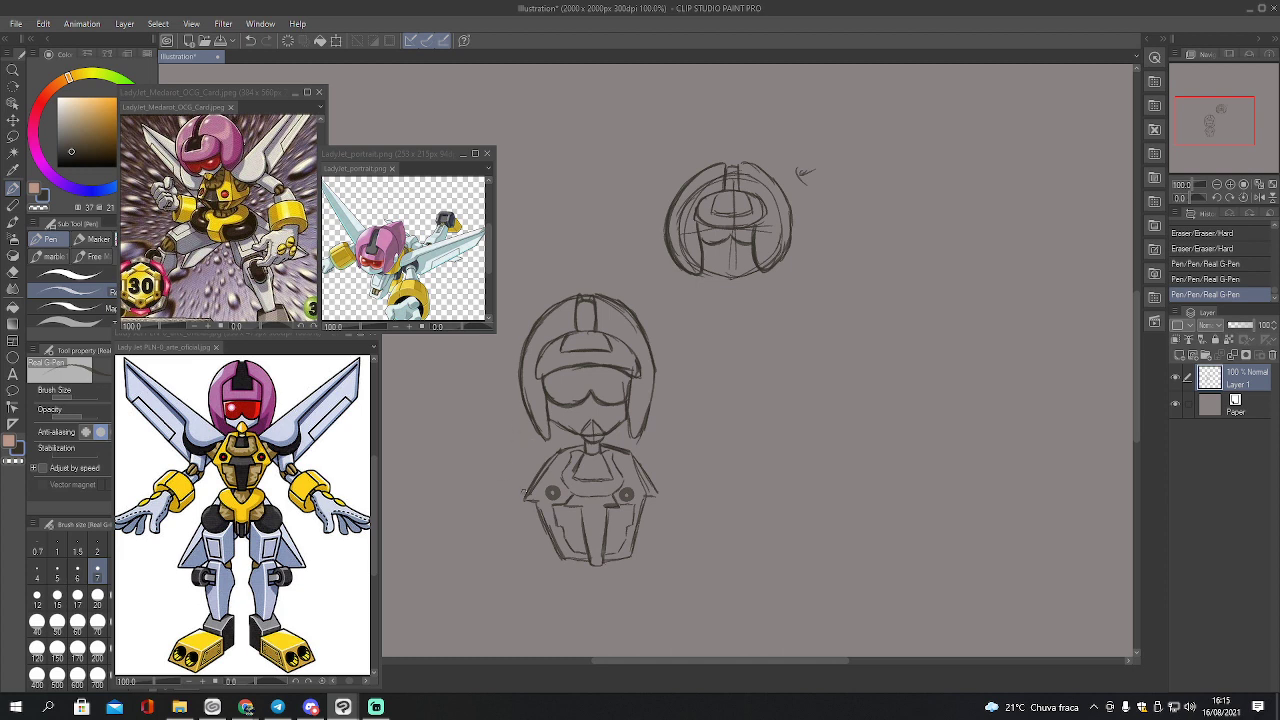
Sketch the rounded joint and larger ring beside the left shoulder, with a narrow upper arm below
{"action": "mouse_move", "coordinate": [523, 492]}
{"action": "left_mouse_down"}
{"action": "mouse_move", "coordinate": [512, 472]}
{"action": "mouse_move", "coordinate": [543, 459]}
{"action": "left_mouse_up"}
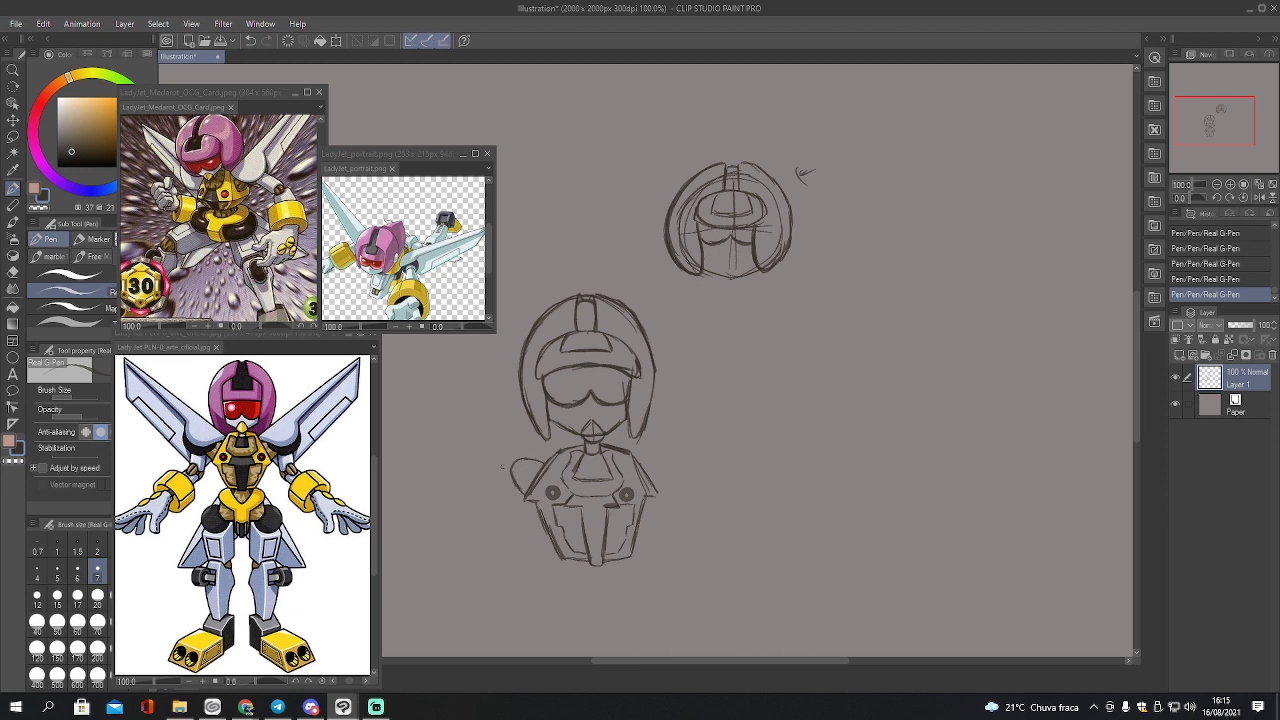
{"action": "mouse_move", "coordinate": [510, 480]}
{"action": "left_mouse_down"}
{"action": "mouse_move", "coordinate": [489, 466]}
{"action": "mouse_move", "coordinate": [528, 478]}
{"action": "mouse_move", "coordinate": [526, 446]}
{"action": "mouse_move", "coordinate": [526, 466]}
{"action": "left_mouse_up"}
{"action": "mouse_move", "coordinate": [512, 480]}
{"action": "left_mouse_down"}
{"action": "mouse_move", "coordinate": [508, 512]}
{"action": "mouse_move", "coordinate": [472, 520]}
{"action": "left_mouse_up"}
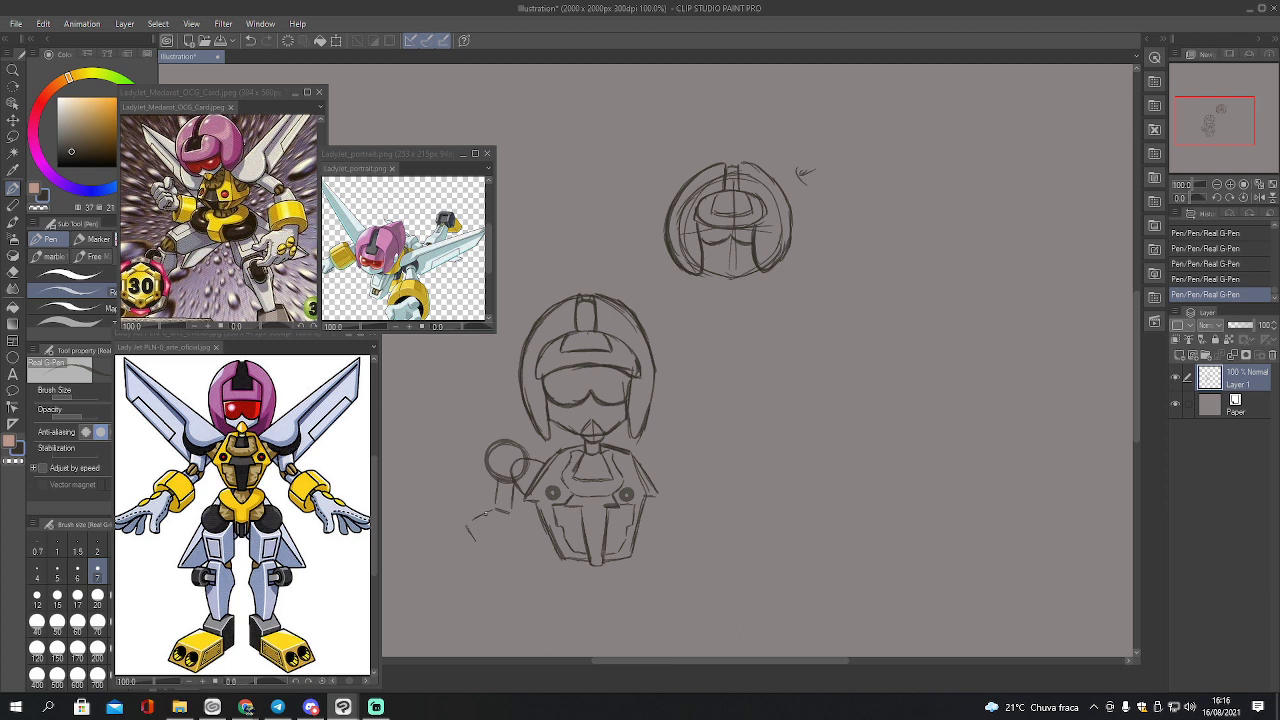
Outline the flared forearm below the upper arm and erase the construction lines inside it
{"action": "mouse_move", "coordinate": [496, 509]}
{"action": "left_mouse_down"}
{"action": "mouse_move", "coordinate": [504, 521]}
{"action": "mouse_move", "coordinate": [479, 540]}
{"action": "left_mouse_up"}
{"action": "left_click_drag", "start_coordinate": [474, 518], "coordinate": [443, 545]}
{"action": "mouse_move", "coordinate": [500, 507]}
{"action": "left_mouse_down"}
{"action": "mouse_move", "coordinate": [443, 533]}
{"action": "mouse_move", "coordinate": [441, 545]}
{"action": "mouse_move", "coordinate": [471, 553]}
{"action": "mouse_move", "coordinate": [500, 512]}
{"action": "mouse_move", "coordinate": [505, 523]}
{"action": "mouse_move", "coordinate": [478, 551]}
{"action": "left_mouse_up"}
{"action": "key", "text": "e"}
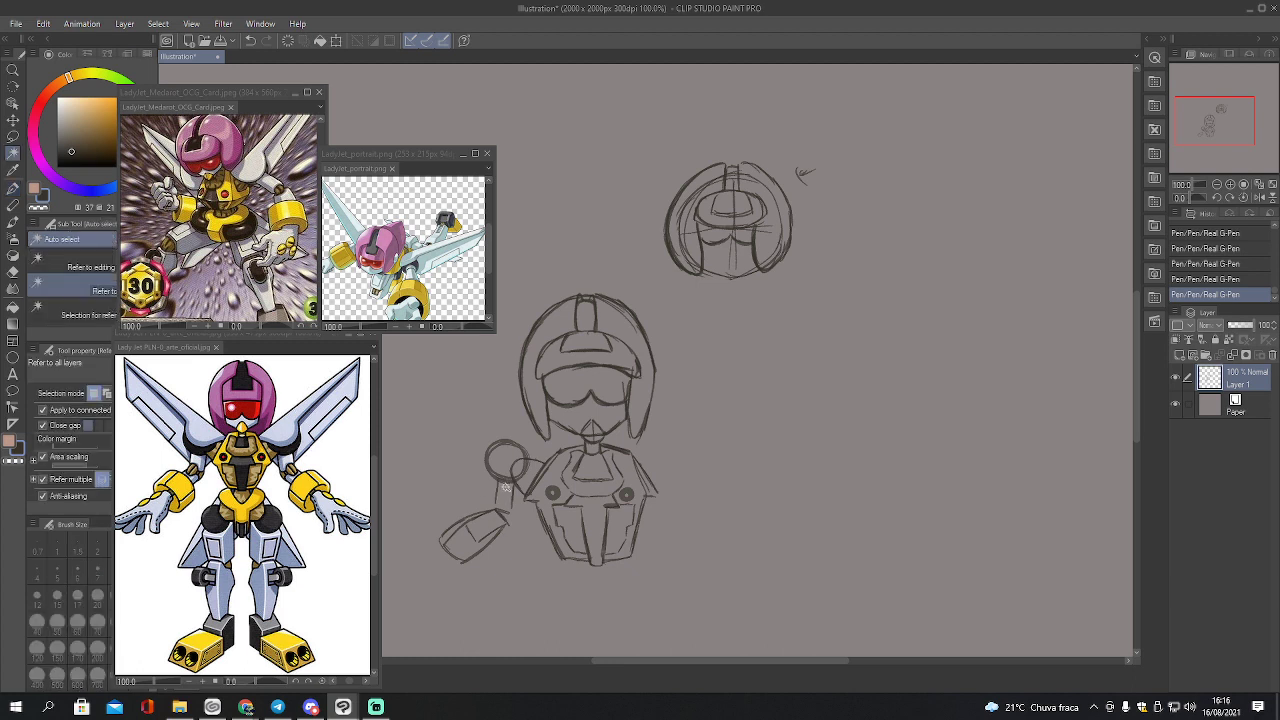
{"action": "mouse_move", "coordinate": [465, 523]}
{"action": "left_mouse_down"}
{"action": "mouse_move", "coordinate": [452, 540]}
{"action": "mouse_move", "coordinate": [470, 530]}
{"action": "left_mouse_up"}
{"action": "left_click_drag", "start_coordinate": [478, 530], "coordinate": [492, 520]}
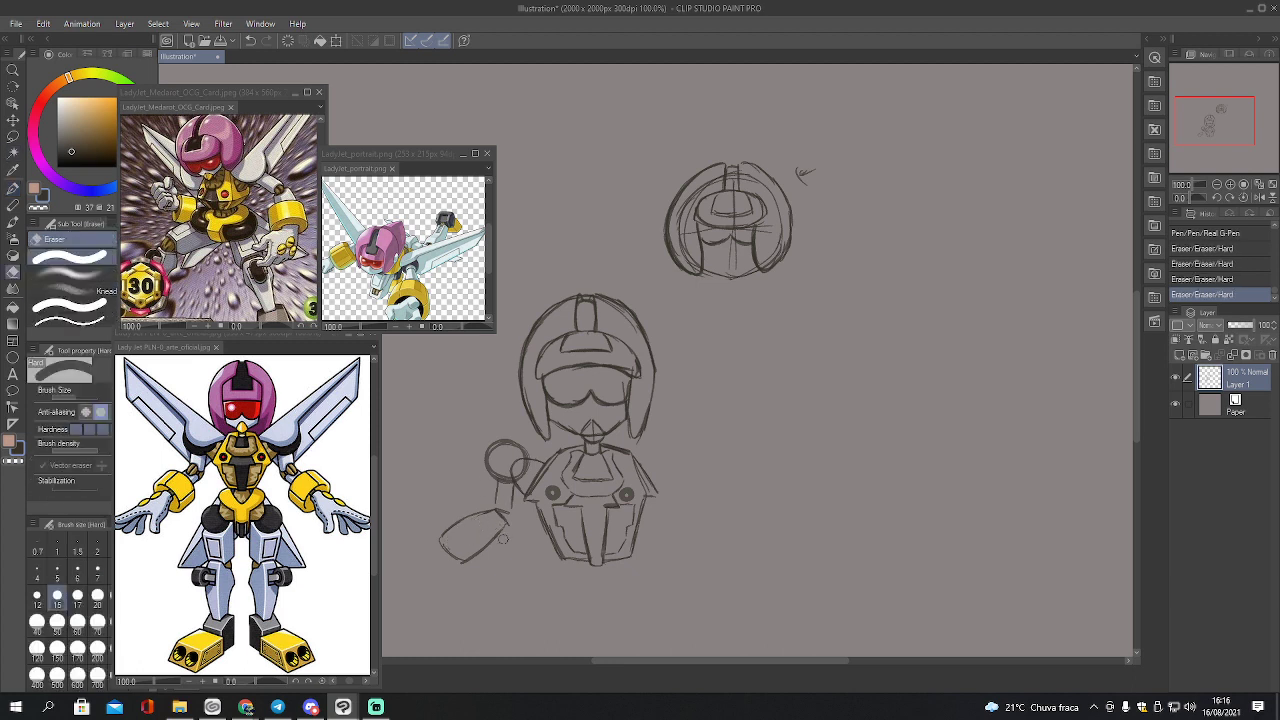
Sketch a small study of an open hand with spread fingers and a thin wrist beside the figure
{"action": "key", "text": "p"}
{"action": "mouse_move", "coordinate": [806, 465]}
{"action": "left_mouse_down"}
{"action": "mouse_move", "coordinate": [815, 421]}
{"action": "mouse_move", "coordinate": [804, 434]}
{"action": "mouse_move", "coordinate": [796, 425]}
{"action": "mouse_move", "coordinate": [841, 403]}
{"action": "mouse_move", "coordinate": [828, 359]}
{"action": "mouse_move", "coordinate": [816, 385]}
{"action": "mouse_move", "coordinate": [781, 375]}
{"action": "mouse_move", "coordinate": [791, 422]}
{"action": "left_mouse_up"}
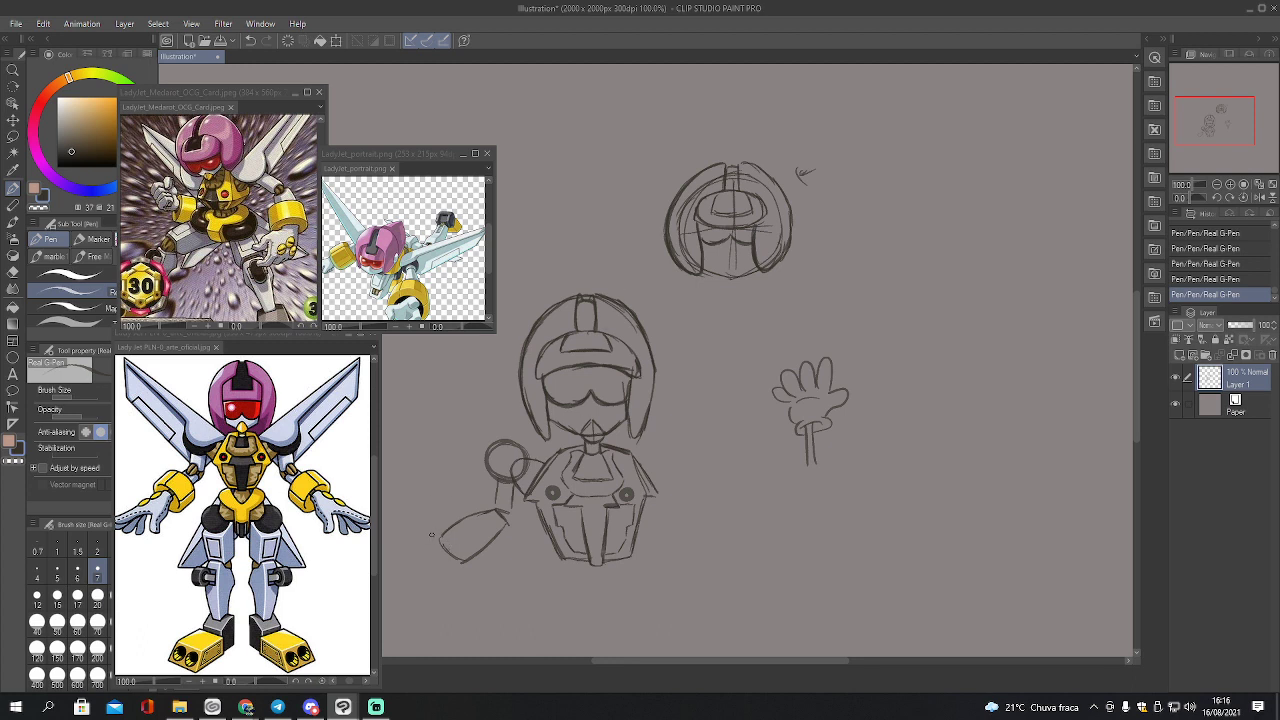
Draw the thick cuff with its oval opening at the end of the forearm, and erase the line crossing it
{"action": "mouse_move", "coordinate": [435, 533]}
{"action": "left_mouse_down"}
{"action": "mouse_move", "coordinate": [460, 576]}
{"action": "mouse_move", "coordinate": [488, 554]}
{"action": "mouse_move", "coordinate": [432, 551]}
{"action": "mouse_move", "coordinate": [446, 518]}
{"action": "mouse_move", "coordinate": [490, 560]}
{"action": "mouse_move", "coordinate": [470, 546]}
{"action": "left_mouse_up"}
{"action": "left_click_drag", "start_coordinate": [436, 538], "coordinate": [462, 566]}
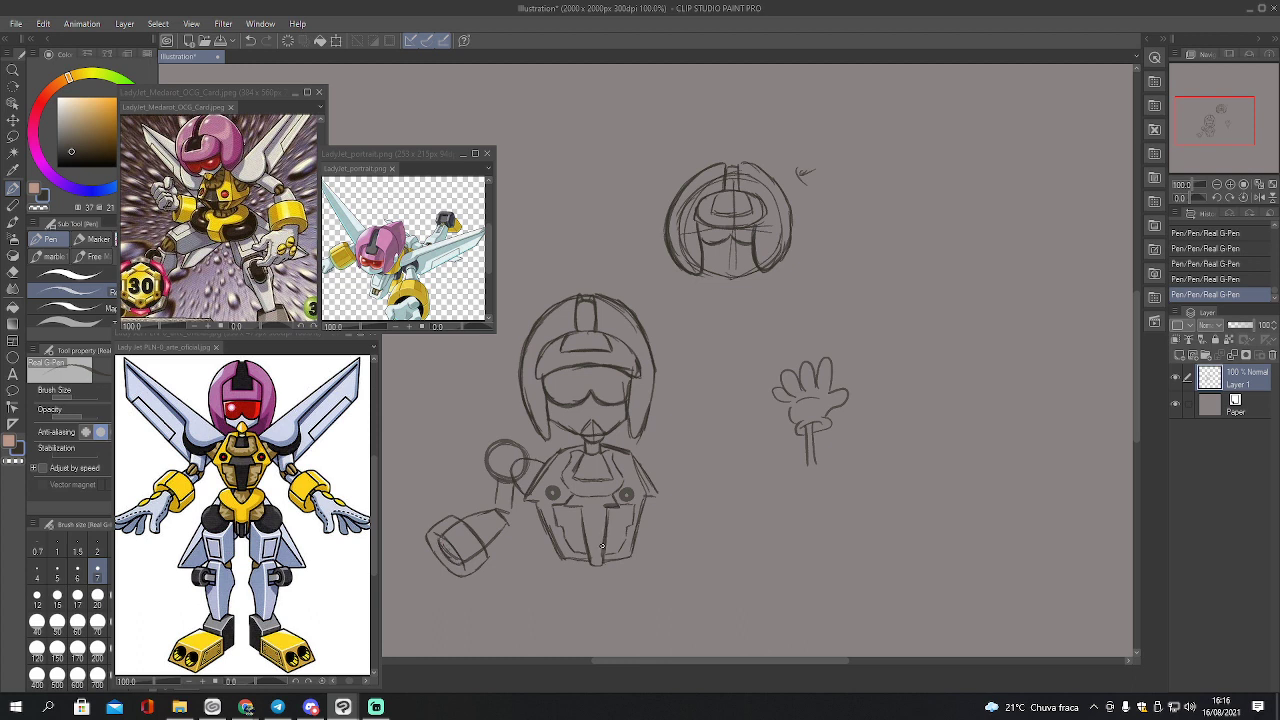
{"action": "key", "text": "e"}
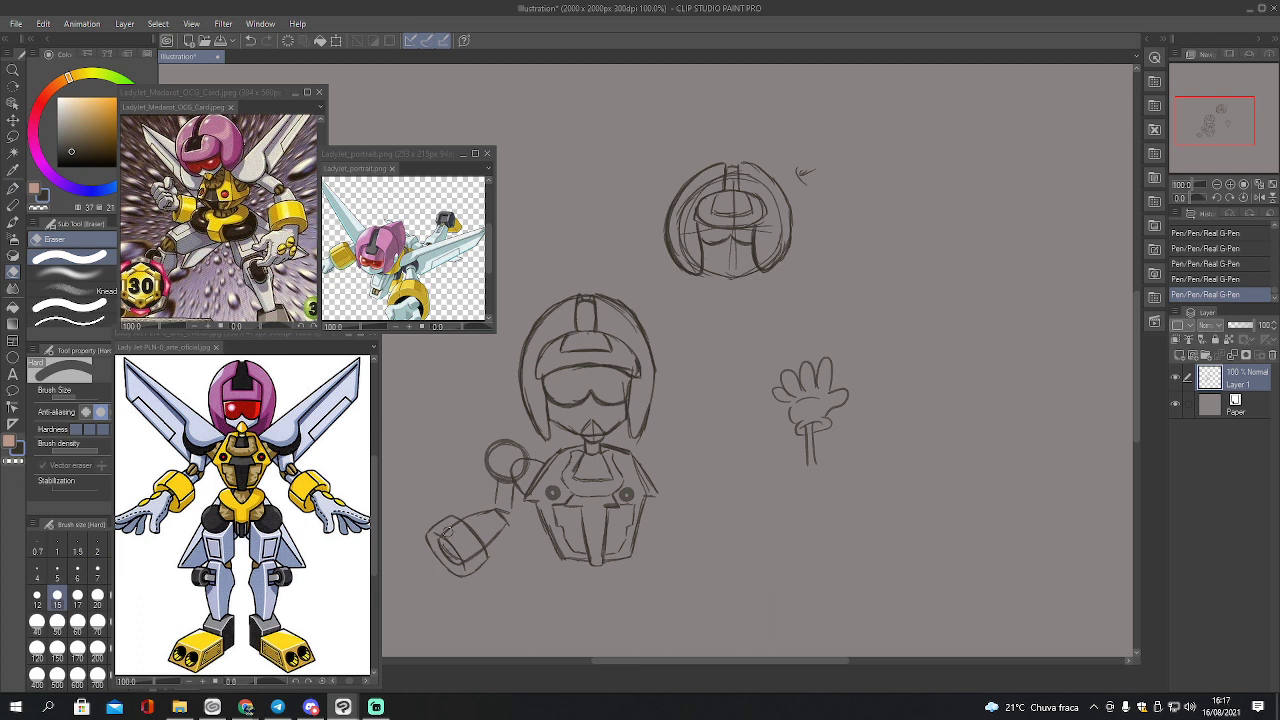
{"action": "mouse_move", "coordinate": [446, 536]}
{"action": "left_mouse_down"}
{"action": "mouse_move", "coordinate": [461, 530]}
{"action": "mouse_move", "coordinate": [480, 556]}
{"action": "left_mouse_up"}
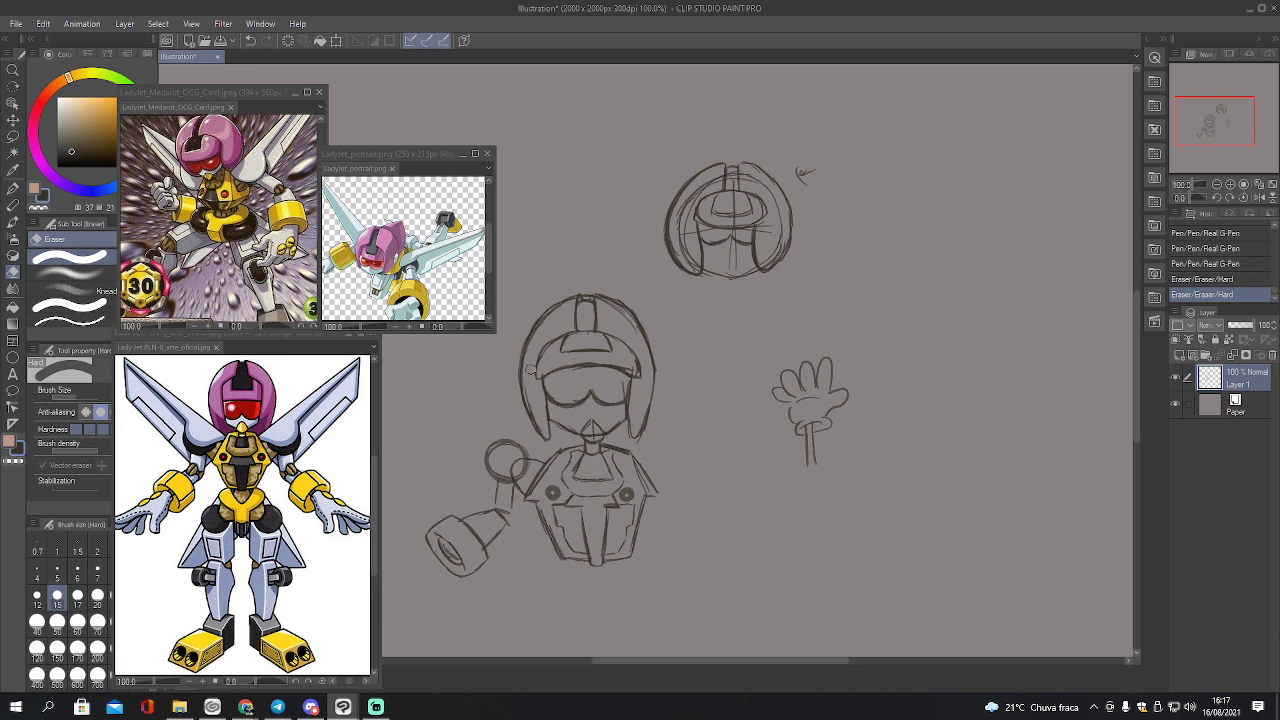
Widen the full-body reference image window to show the character's full width
{"action": "key", "text": "p"}
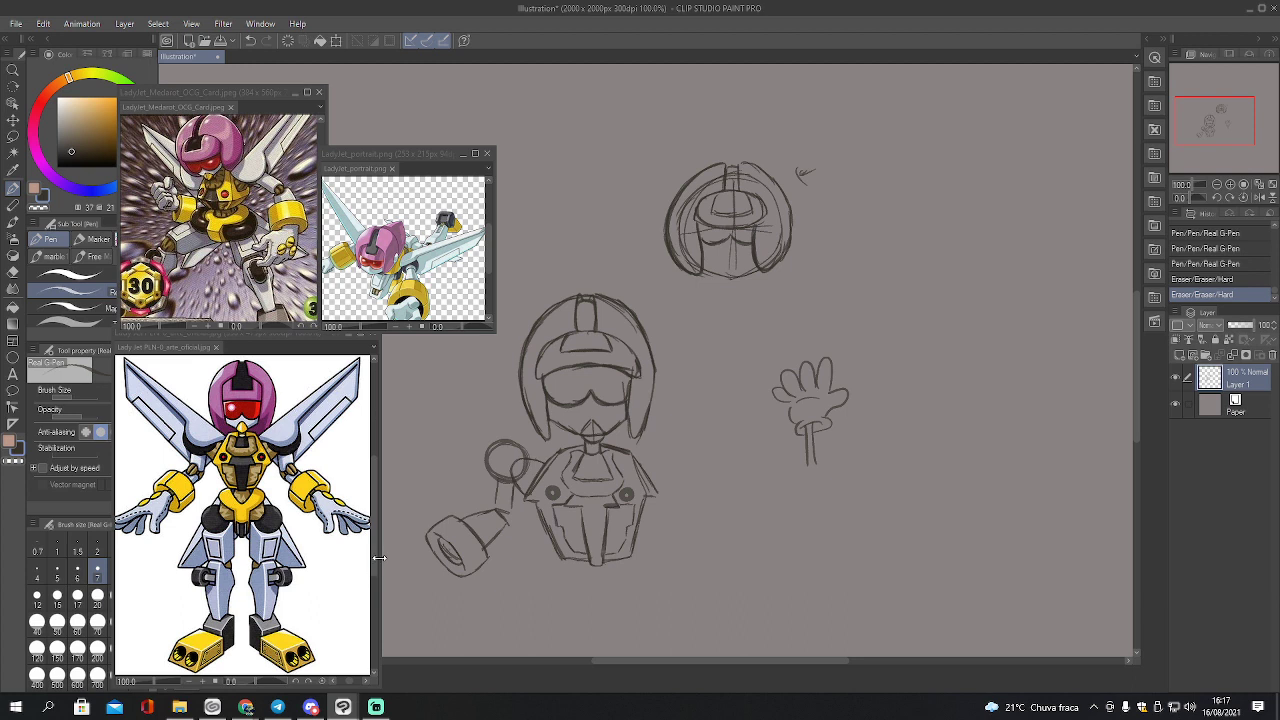
{"action": "left_click_drag", "start_coordinate": [380, 558], "coordinate": [390, 558]}
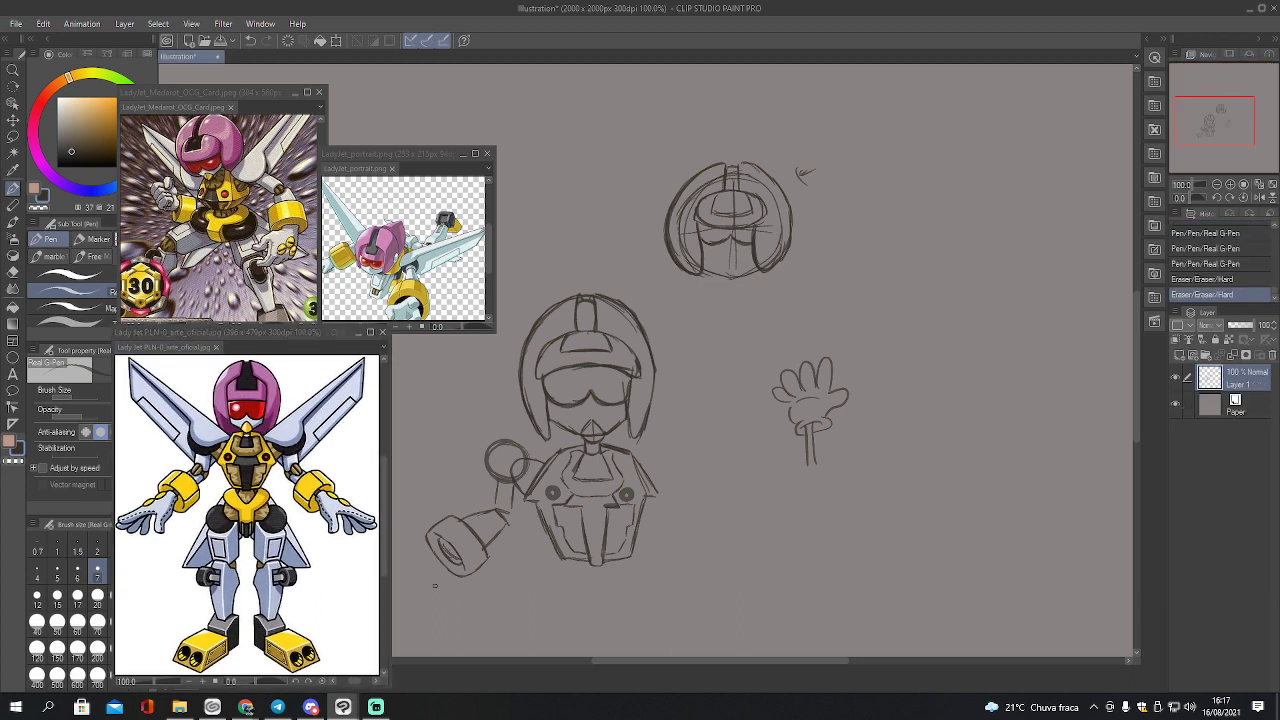
{"action": "left_click_drag", "start_coordinate": [600, 400], "coordinate": [775, 352]}
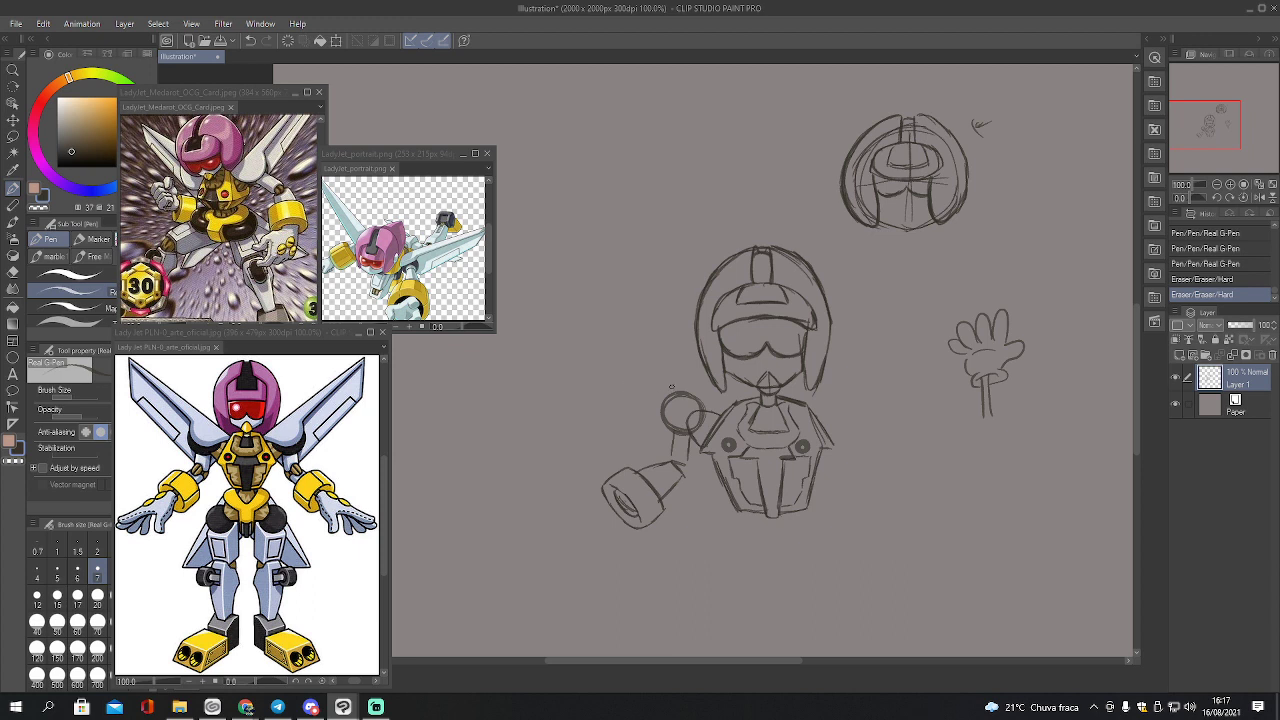
Outline the long pointed wing rising from the left shoulder, with a dividing line along its length and a curved base
{"action": "mouse_move", "coordinate": [664, 398]}
{"action": "left_mouse_down"}
{"action": "mouse_move", "coordinate": [676, 388]}
{"action": "mouse_move", "coordinate": [676, 414]}
{"action": "mouse_move", "coordinate": [704, 414]}
{"action": "mouse_move", "coordinate": [670, 380]}
{"action": "left_mouse_up"}
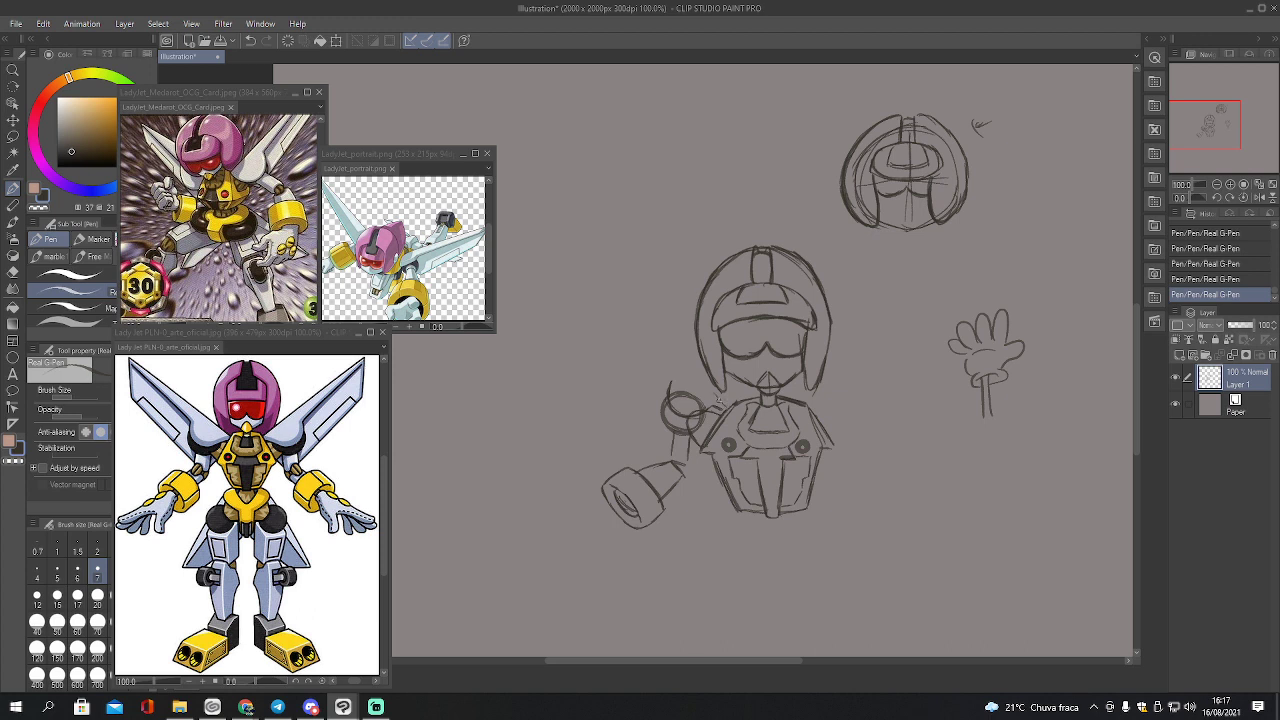
{"action": "left_click_drag", "start_coordinate": [722, 402], "coordinate": [592, 242]}
{"action": "left_click_drag", "start_coordinate": [694, 358], "coordinate": [724, 404]}
{"action": "left_click_drag", "start_coordinate": [589, 240], "coordinate": [596, 318]}
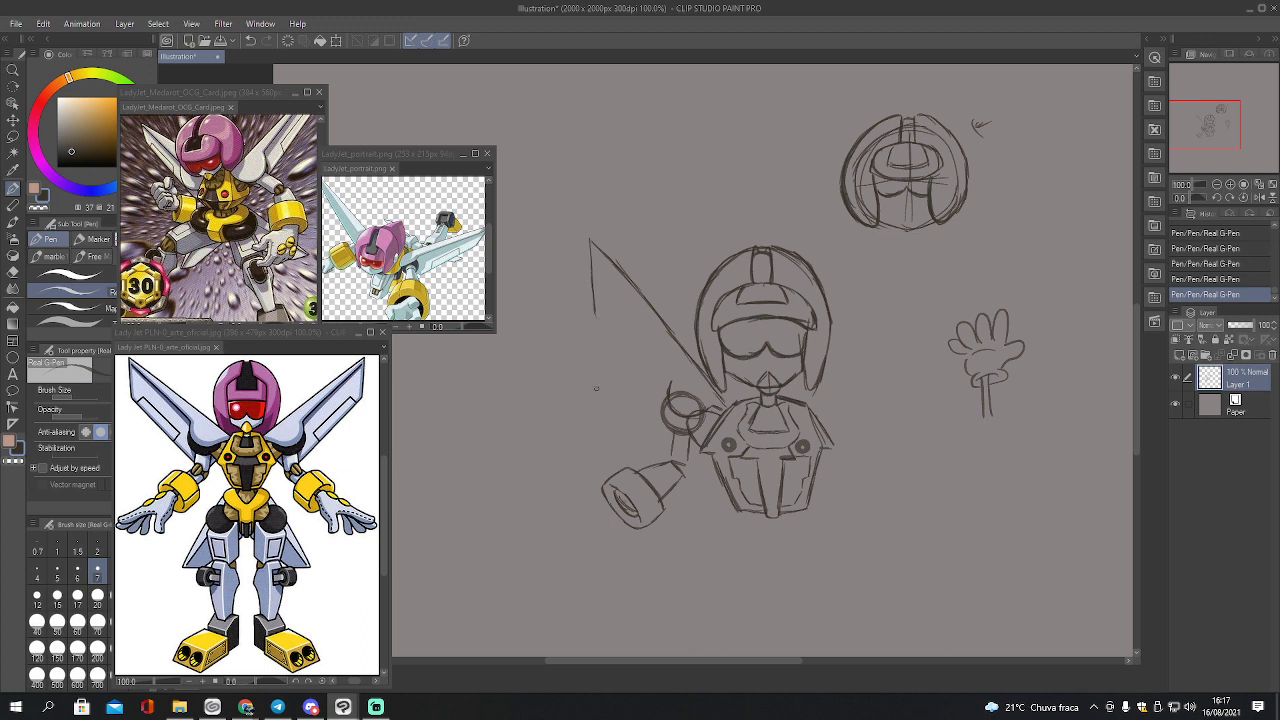
{"action": "mouse_move", "coordinate": [595, 318]}
{"action": "left_mouse_down"}
{"action": "mouse_move", "coordinate": [660, 400]}
{"action": "mouse_move", "coordinate": [652, 392]}
{"action": "left_mouse_up"}
{"action": "mouse_move", "coordinate": [595, 316]}
{"action": "left_mouse_down"}
{"action": "mouse_move", "coordinate": [591, 241]}
{"action": "mouse_move", "coordinate": [648, 304]}
{"action": "left_mouse_up"}
{"action": "mouse_move", "coordinate": [605, 265]}
{"action": "left_mouse_down"}
{"action": "mouse_move", "coordinate": [662, 344]}
{"action": "mouse_move", "coordinate": [667, 388]}
{"action": "left_mouse_up"}
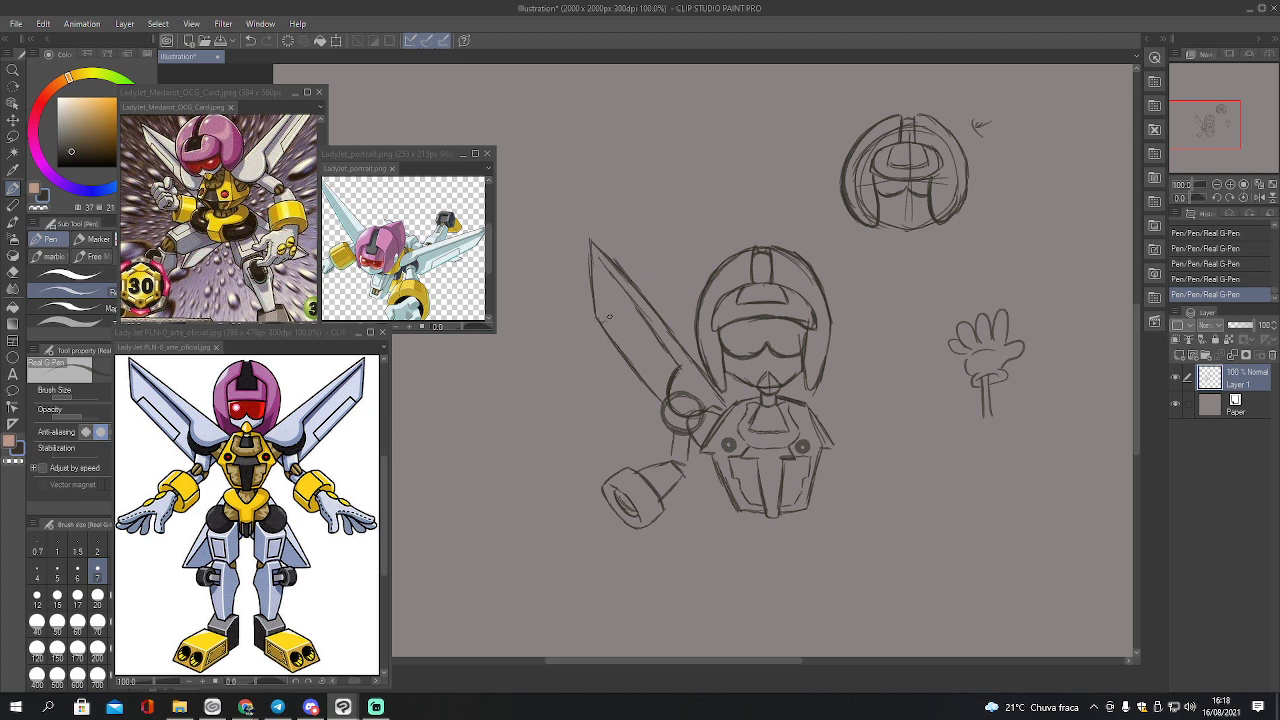
Add the inset panel along the wing's outer edge, strengthen its inner edge and detail the shoulder connector
{"action": "mouse_move", "coordinate": [612, 322]}
{"action": "left_mouse_down"}
{"action": "mouse_move", "coordinate": [646, 362]}
{"action": "mouse_move", "coordinate": [641, 375]}
{"action": "mouse_move", "coordinate": [642, 361]}
{"action": "left_mouse_up"}
{"action": "left_click_drag", "start_coordinate": [600, 318], "coordinate": [644, 362]}
{"action": "left_click_drag", "start_coordinate": [650, 312], "coordinate": [703, 371]}
{"action": "left_click_drag", "start_coordinate": [718, 394], "coordinate": [728, 402]}
Sketch the open hand with spread fingers coming out of the forearm cuff
{"action": "mouse_move", "coordinate": [606, 498]}
{"action": "left_mouse_down"}
{"action": "mouse_move", "coordinate": [555, 524]}
{"action": "mouse_move", "coordinate": [611, 522]}
{"action": "left_mouse_up"}
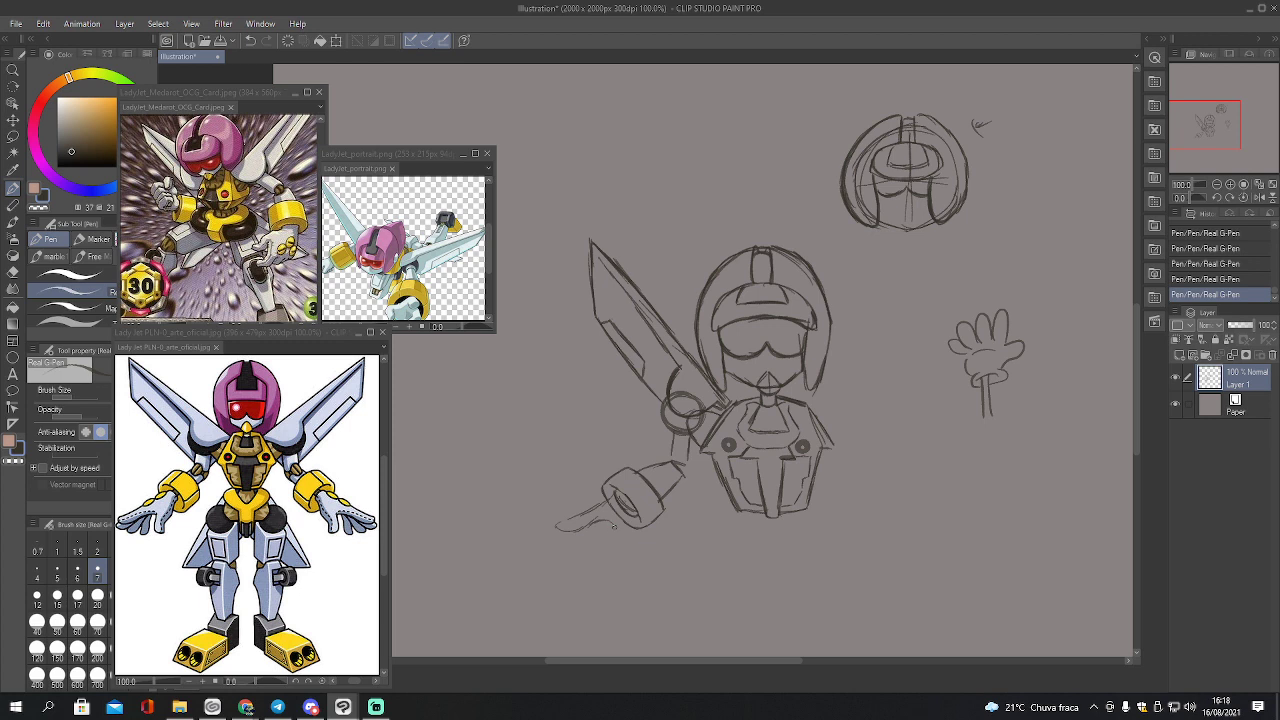
{"action": "mouse_move", "coordinate": [607, 538]}
{"action": "left_mouse_down"}
{"action": "mouse_move", "coordinate": [609, 552]}
{"action": "mouse_move", "coordinate": [634, 511]}
{"action": "mouse_move", "coordinate": [614, 550]}
{"action": "mouse_move", "coordinate": [618, 535]}
{"action": "left_mouse_up"}
{"action": "mouse_move", "coordinate": [561, 530]}
{"action": "left_mouse_down"}
{"action": "mouse_move", "coordinate": [585, 530]}
{"action": "mouse_move", "coordinate": [564, 539]}
{"action": "left_mouse_up"}
{"action": "mouse_move", "coordinate": [614, 492]}
{"action": "left_mouse_down"}
{"action": "mouse_move", "coordinate": [555, 527]}
{"action": "mouse_move", "coordinate": [601, 520]}
{"action": "left_mouse_up"}
{"action": "left_click_drag", "start_coordinate": [570, 543], "coordinate": [588, 538]}
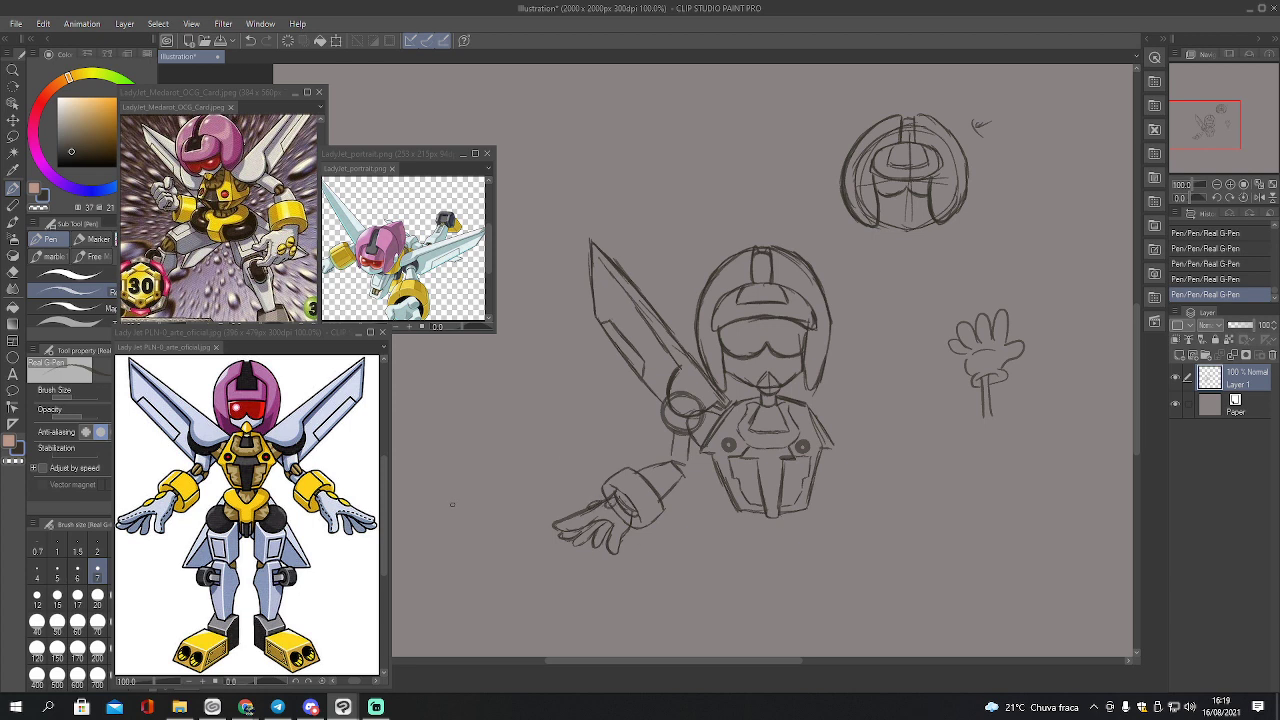
{"action": "mouse_move", "coordinate": [433, 548]}
{"action": "left_mouse_down"}
{"action": "mouse_move", "coordinate": [482, 547]}
{"action": "mouse_move", "coordinate": [439, 555]}
{"action": "mouse_move", "coordinate": [482, 553]}
{"action": "mouse_move", "coordinate": [470, 538]}
{"action": "mouse_move", "coordinate": [464, 607]}
{"action": "left_mouse_up"}
{"action": "key", "text": "e"}
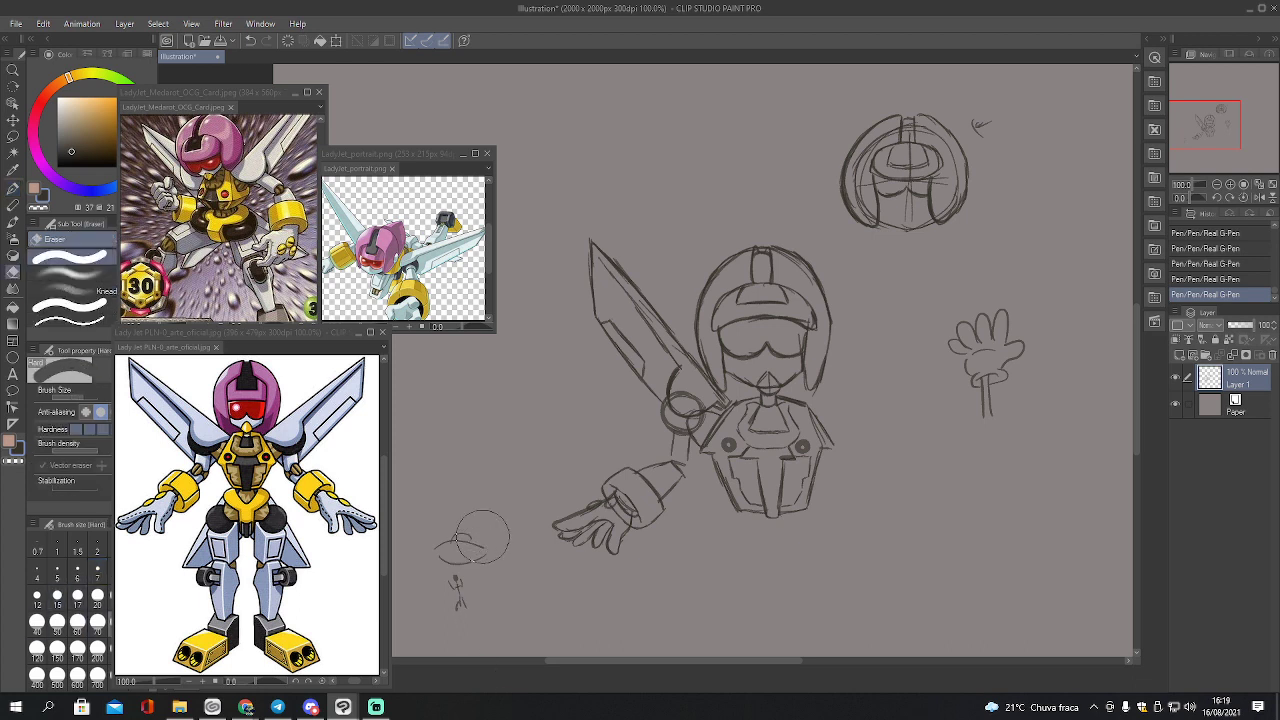
{"action": "left_click_drag", "start_coordinate": [480, 537], "coordinate": [443, 557]}
{"action": "key", "text": "p"}
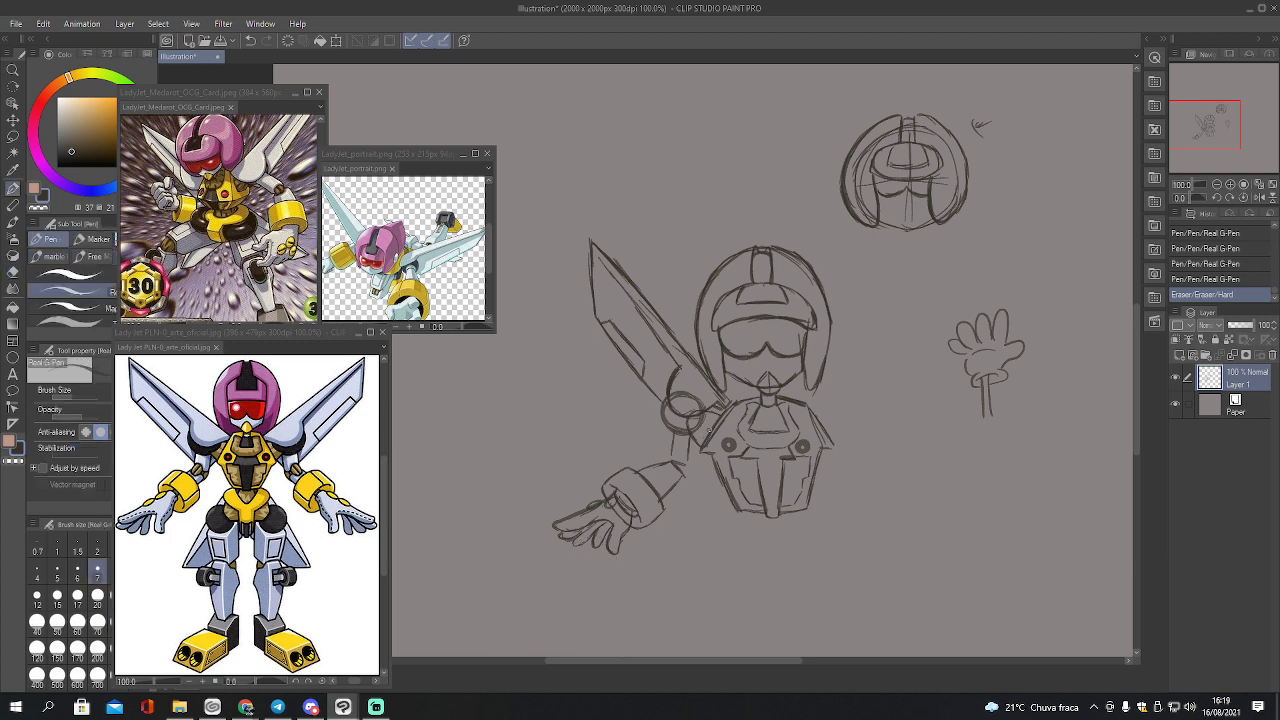
Erase the overlapping construction lines inside the shoulder joint circle, reducing the Hard eraser to size 12 for the finer spots
{"action": "key", "text": "e"}
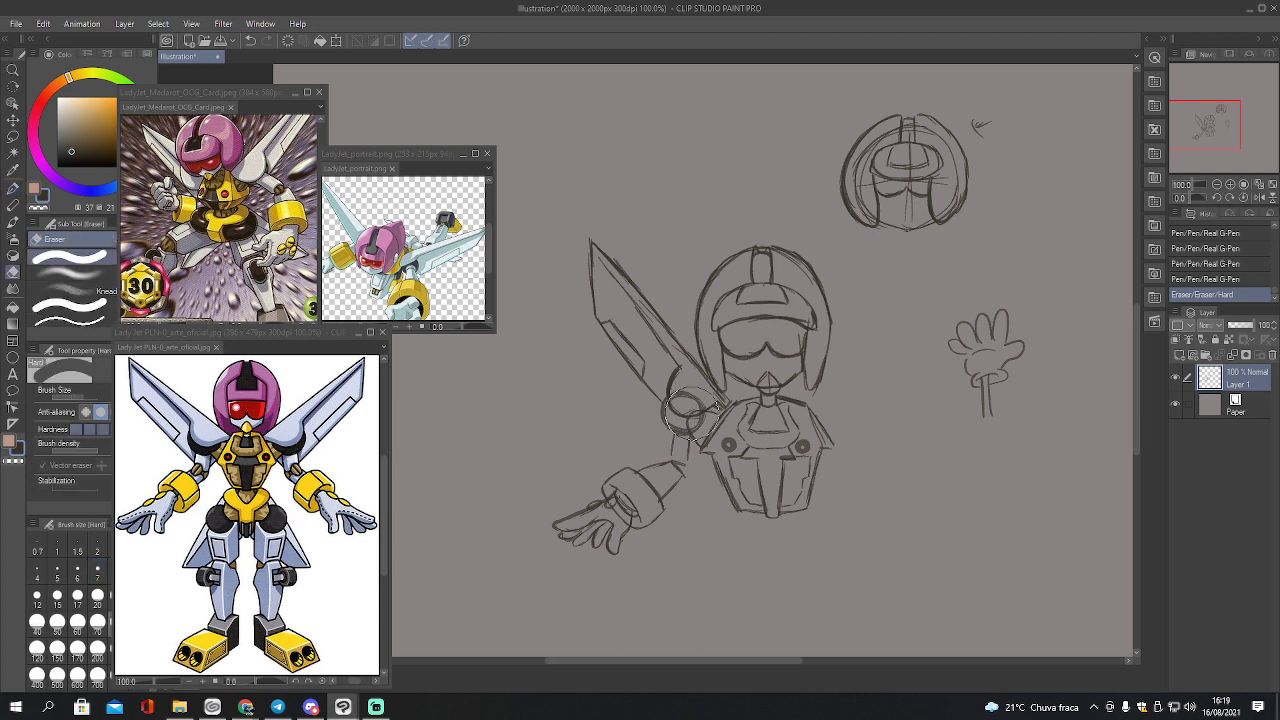
{"action": "key", "text": "bracketleft"}
{"action": "key", "text": "bracketleft"}
{"action": "key", "text": "bracketleft"}
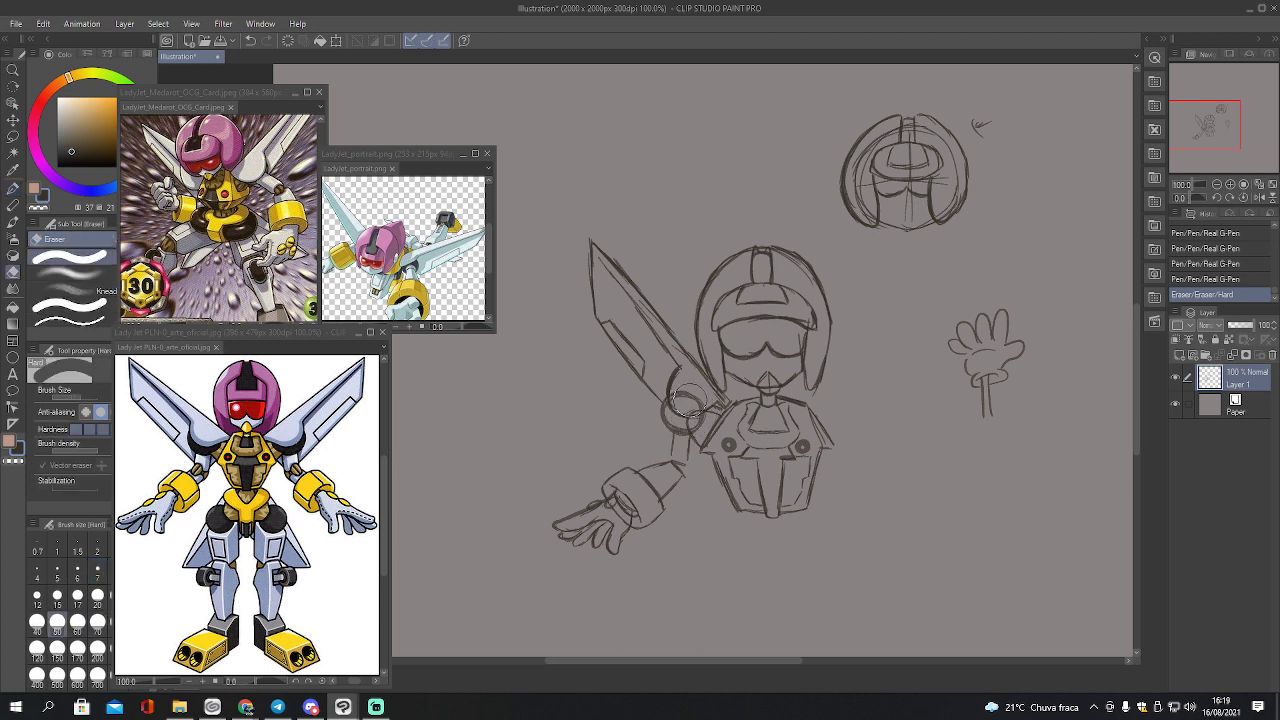
{"action": "left_click_drag", "start_coordinate": [684, 396], "coordinate": [688, 402]}
{"action": "key", "text": "bracketleft"}
{"action": "key", "text": "bracketleft"}
{"action": "key", "text": "bracketleft"}
{"action": "key", "text": "bracketleft"}
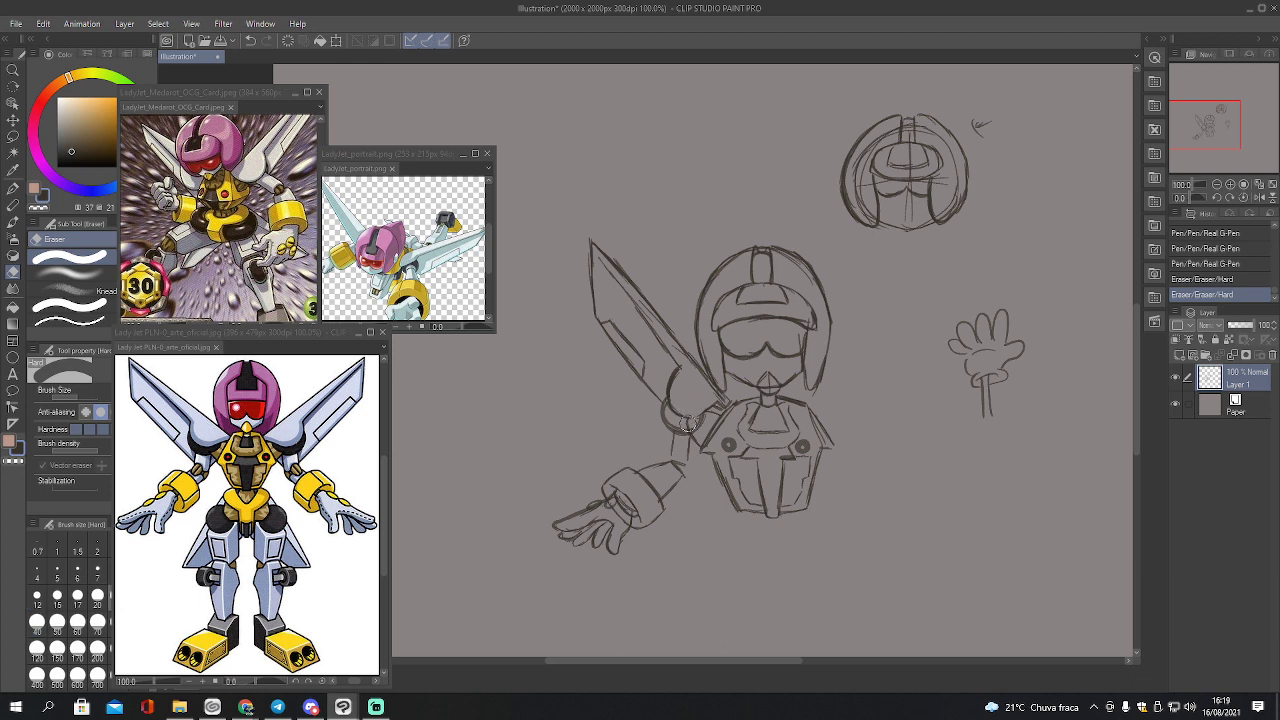
{"action": "key", "text": "bracketleft"}
{"action": "key", "text": "bracketleft"}
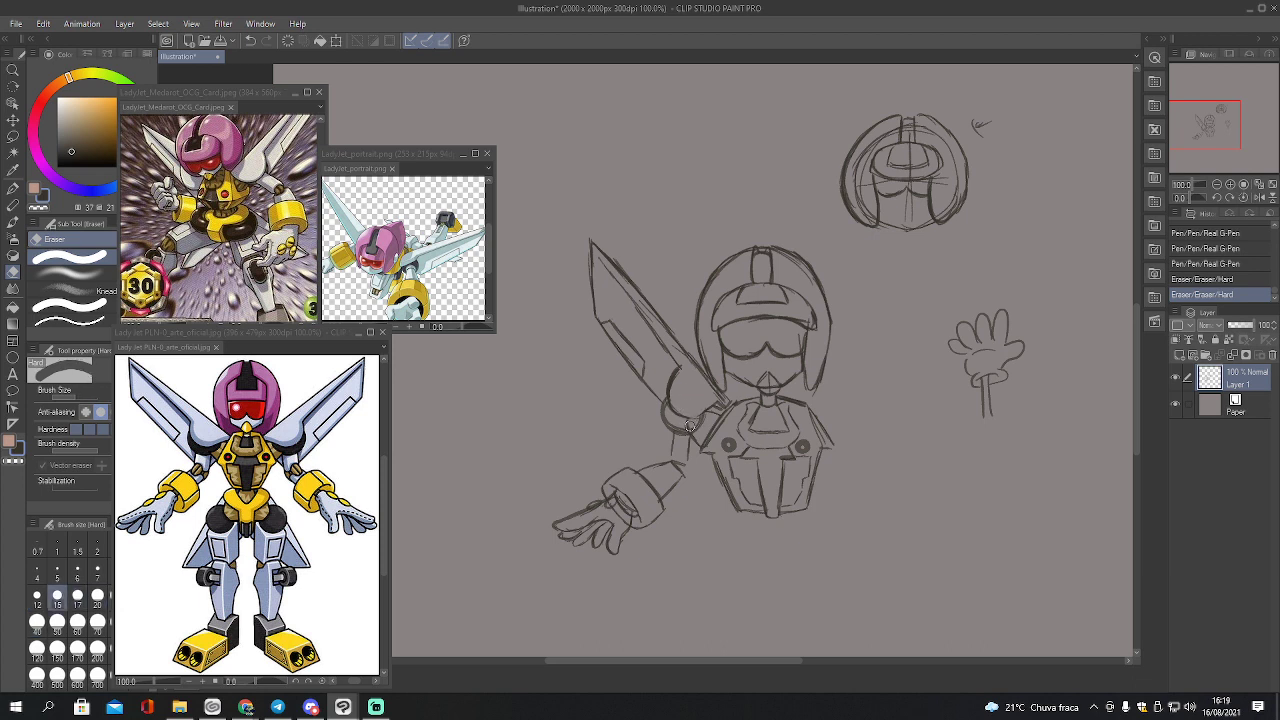
{"action": "left_click_drag", "start_coordinate": [688, 424], "coordinate": [664, 414]}
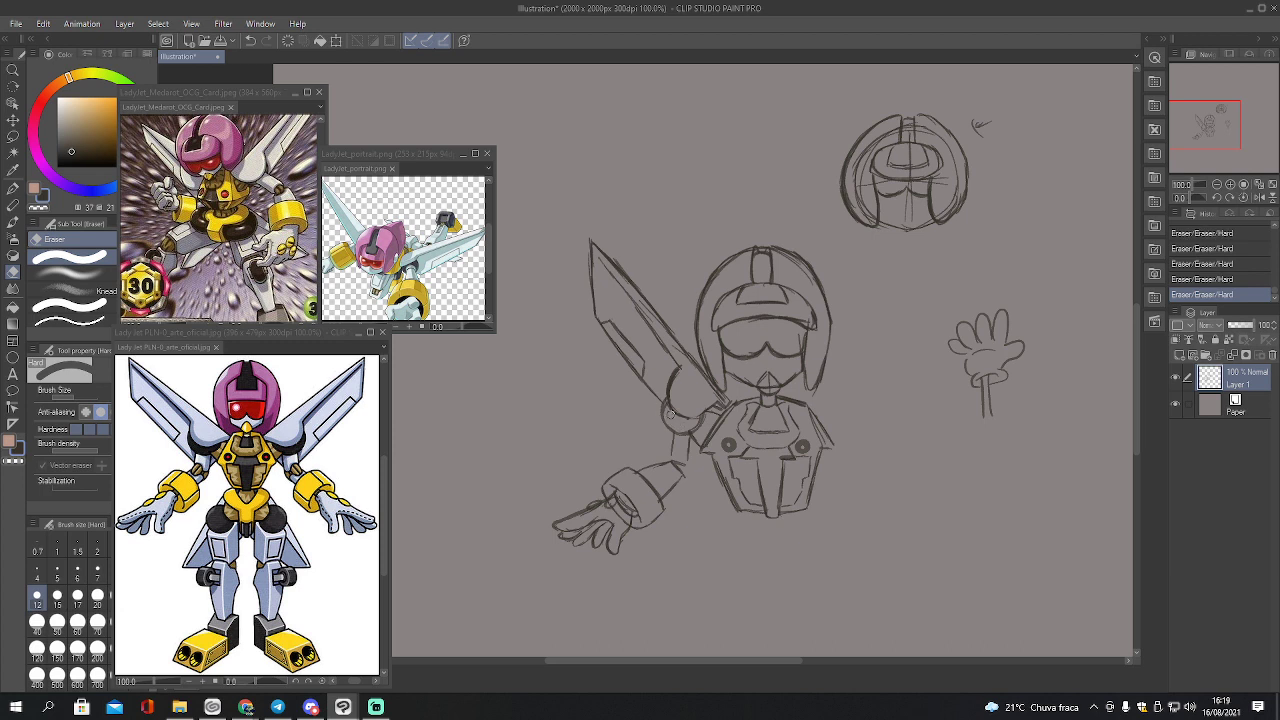
Redraw the lower right edge of the shoulder joint with the Real G-Pen so that it meets the torso
{"action": "key", "text": "p"}
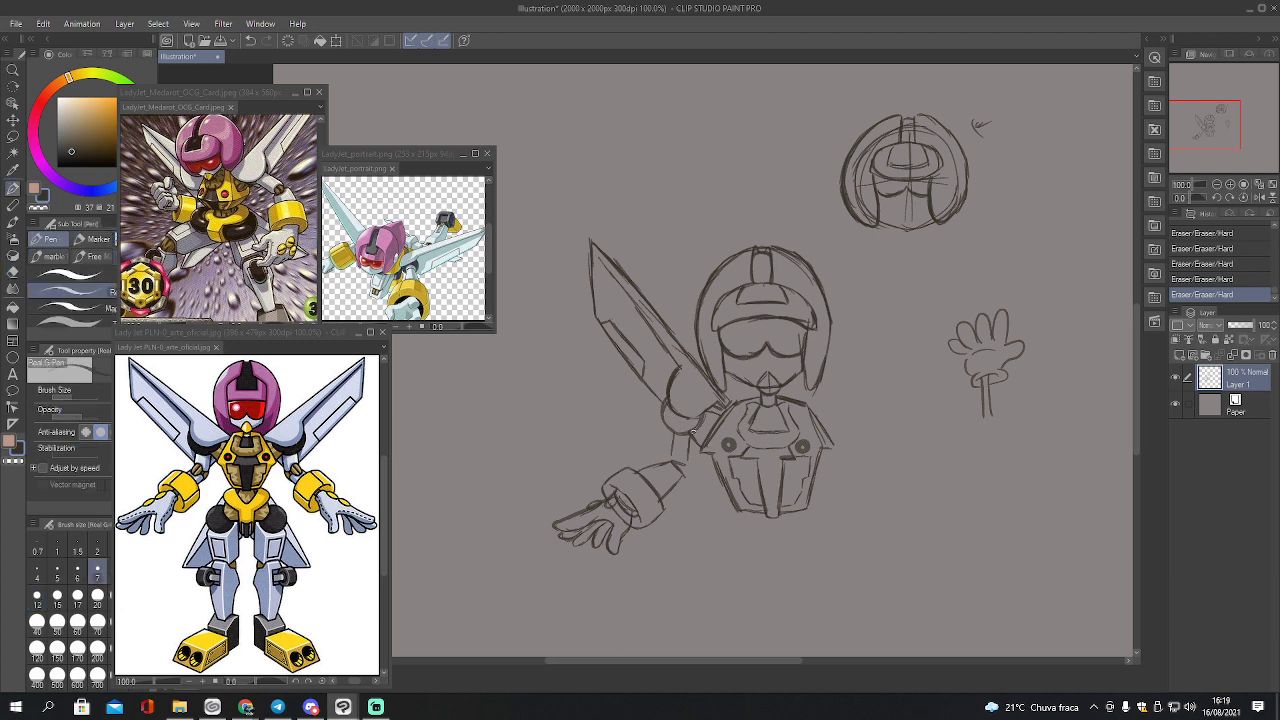
{"action": "left_click_drag", "start_coordinate": [688, 434], "coordinate": [695, 428]}
{"action": "left_click_drag", "start_coordinate": [688, 432], "coordinate": [706, 414]}
Sketch the short segmented waist directly below the torso
{"action": "left_click_drag", "start_coordinate": [1216, 110], "coordinate": [1220, 131]}
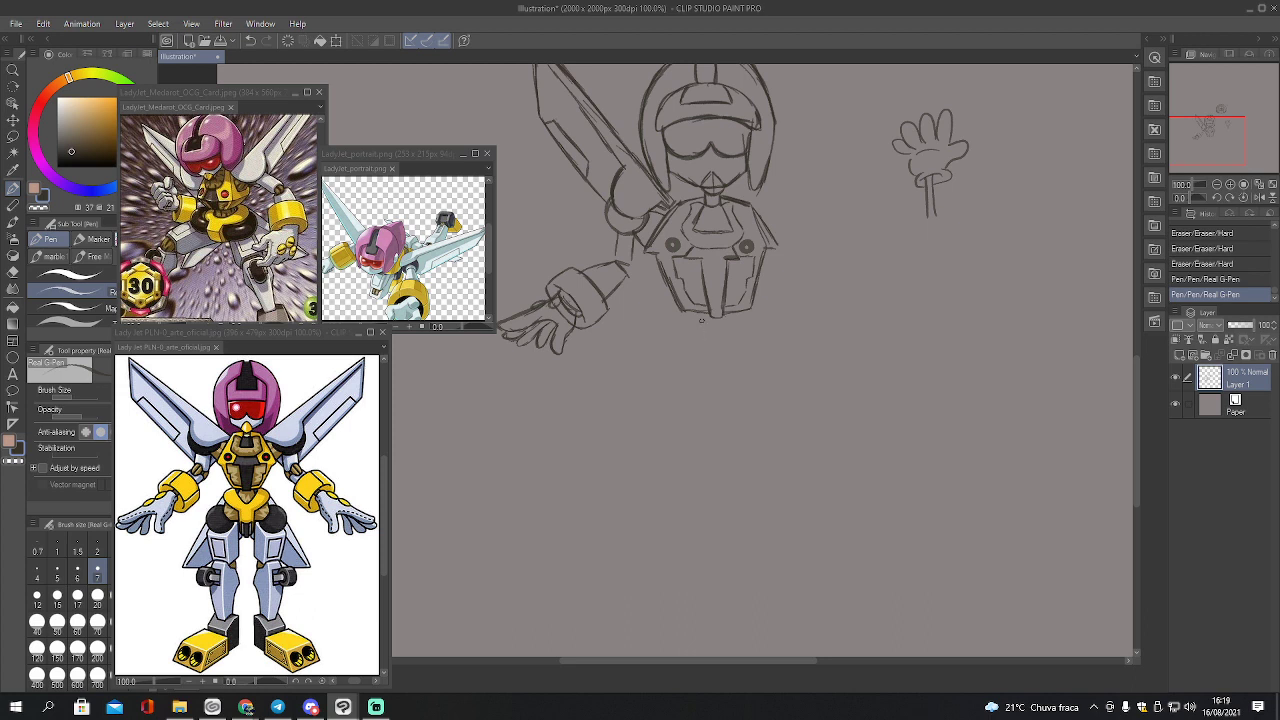
{"action": "left_click_drag", "start_coordinate": [701, 320], "coordinate": [736, 320]}
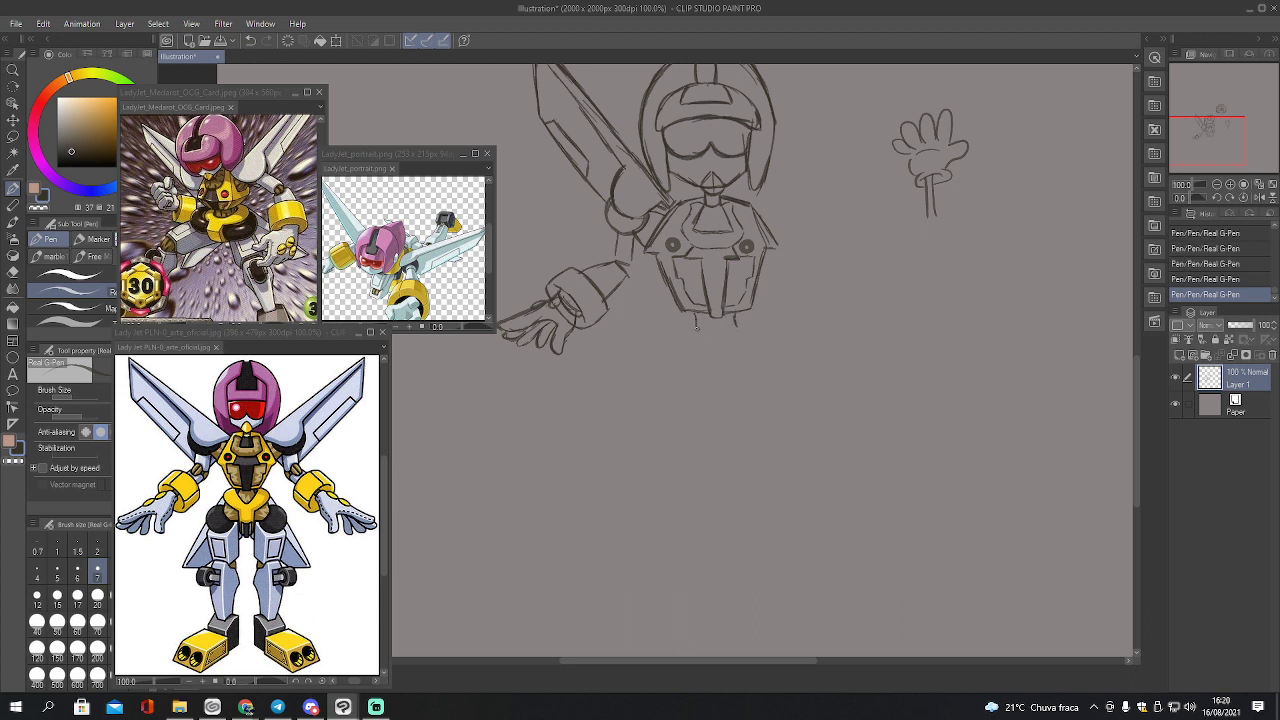
{"action": "mouse_move", "coordinate": [692, 320]}
{"action": "left_mouse_down"}
{"action": "mouse_move", "coordinate": [690, 332]}
{"action": "mouse_move", "coordinate": [710, 335]}
{"action": "mouse_move", "coordinate": [742, 327]}
{"action": "mouse_move", "coordinate": [693, 329]}
{"action": "left_mouse_up"}
{"action": "mouse_move", "coordinate": [701, 318]}
{"action": "left_mouse_down"}
{"action": "mouse_move", "coordinate": [702, 334]}
{"action": "mouse_move", "coordinate": [731, 330]}
{"action": "left_mouse_up"}
Sketch the curved sides of the pelvis around the waist and erase the rough lines at its lower end
{"action": "left_click_drag", "start_coordinate": [690, 357], "coordinate": [706, 369]}
{"action": "left_click_drag", "start_coordinate": [684, 353], "coordinate": [705, 360]}
{"action": "left_click_drag", "start_coordinate": [712, 375], "coordinate": [736, 372]}
{"action": "mouse_move", "coordinate": [714, 350]}
{"action": "left_mouse_down"}
{"action": "mouse_move", "coordinate": [736, 343]}
{"action": "mouse_move", "coordinate": [741, 373]}
{"action": "mouse_move", "coordinate": [752, 337]}
{"action": "left_mouse_up"}
{"action": "key", "text": "e"}
{"action": "mouse_move", "coordinate": [712, 346]}
{"action": "left_mouse_down"}
{"action": "mouse_move", "coordinate": [716, 378]}
{"action": "mouse_move", "coordinate": [728, 348]}
{"action": "mouse_move", "coordinate": [738, 360]}
{"action": "mouse_move", "coordinate": [728, 376]}
{"action": "left_mouse_up"}
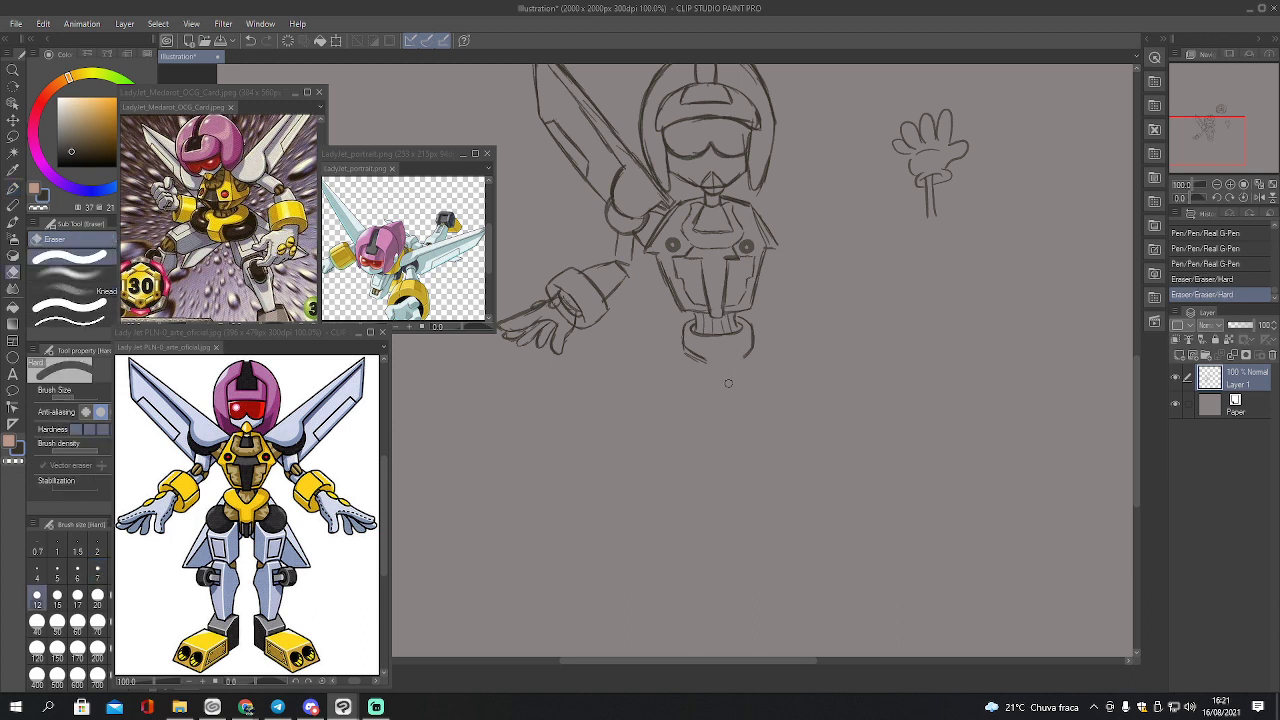
Close the pelvis with a narrow blunt tip at the crotch and erase the extra segment drawn beneath it
{"action": "key", "text": "o"}
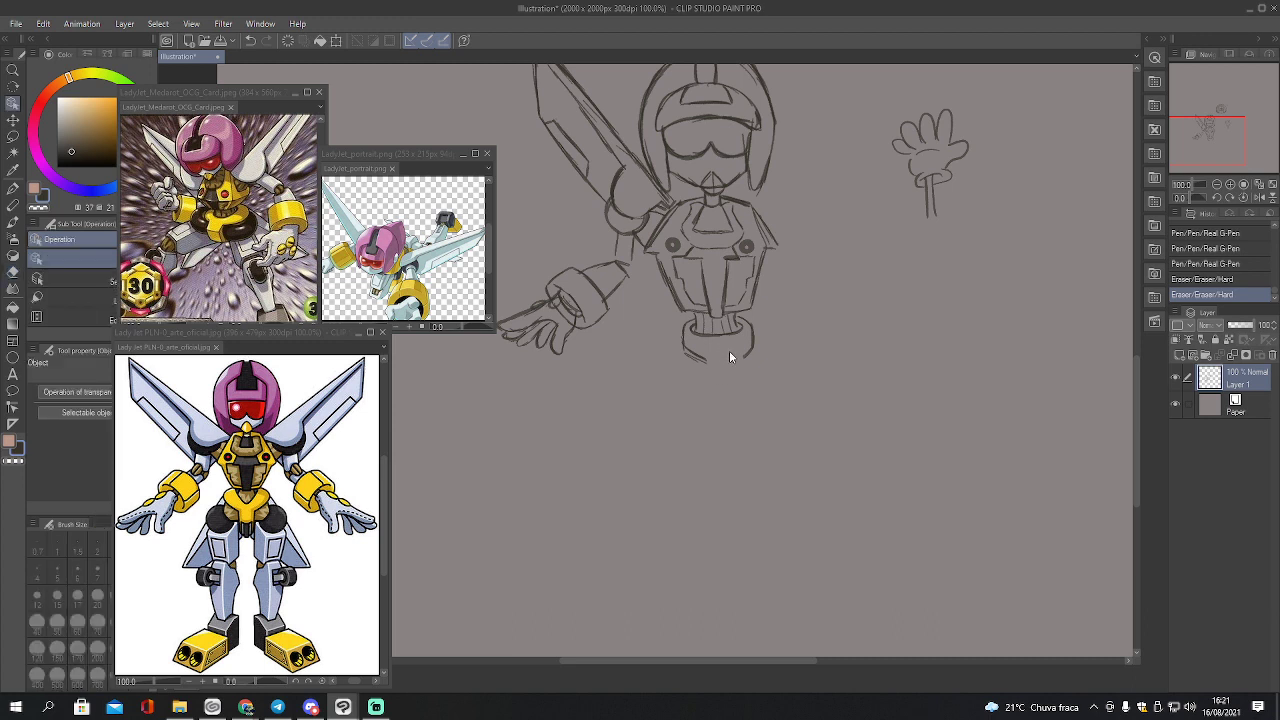
{"action": "key", "text": "p"}
{"action": "mouse_move", "coordinate": [713, 368]}
{"action": "left_mouse_down"}
{"action": "mouse_move", "coordinate": [712, 392]}
{"action": "mouse_move", "coordinate": [733, 388]}
{"action": "mouse_move", "coordinate": [728, 372]}
{"action": "left_mouse_up"}
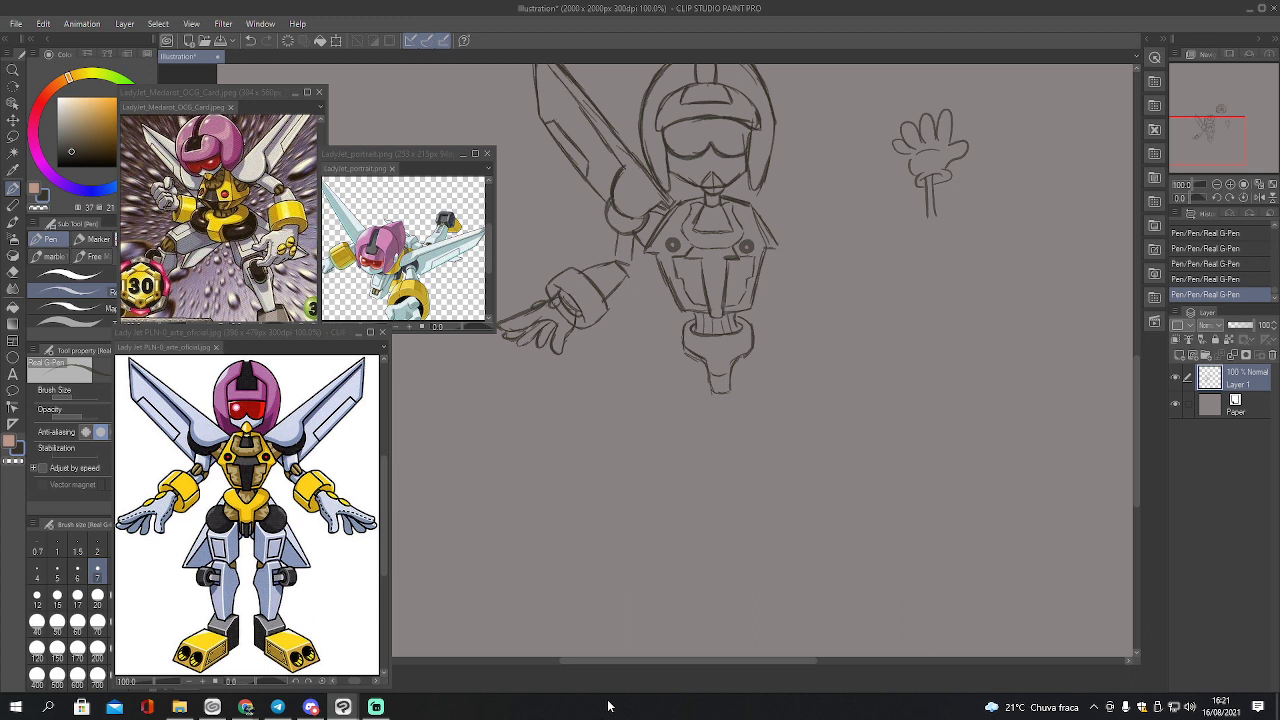
{"action": "mouse_move", "coordinate": [708, 373]}
{"action": "left_mouse_down"}
{"action": "mouse_move", "coordinate": [722, 372]}
{"action": "mouse_move", "coordinate": [710, 380]}
{"action": "mouse_move", "coordinate": [730, 380]}
{"action": "mouse_move", "coordinate": [728, 392]}
{"action": "left_mouse_up"}
{"action": "key", "text": "e"}
{"action": "left_click_drag", "start_coordinate": [716, 392], "coordinate": [730, 388]}
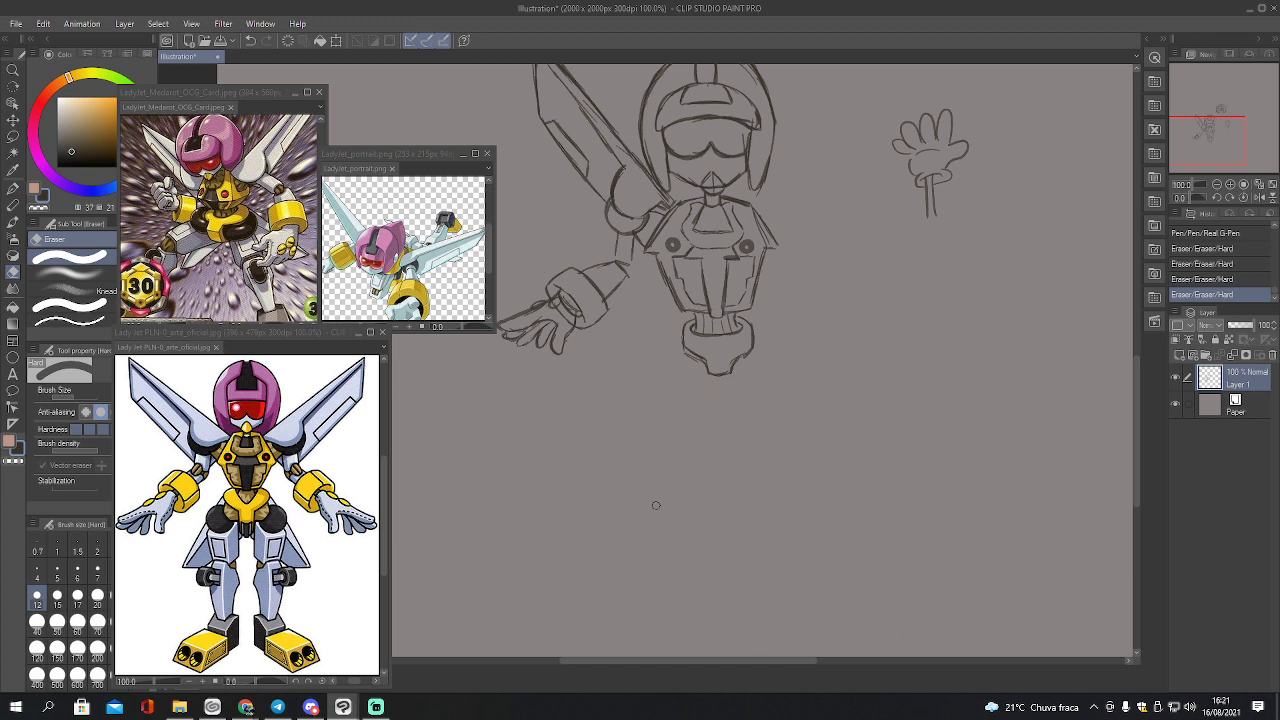
Strengthen the pelvis outline on both sides and clean up the lines where it wraps around the waist
{"action": "key", "text": "p"}
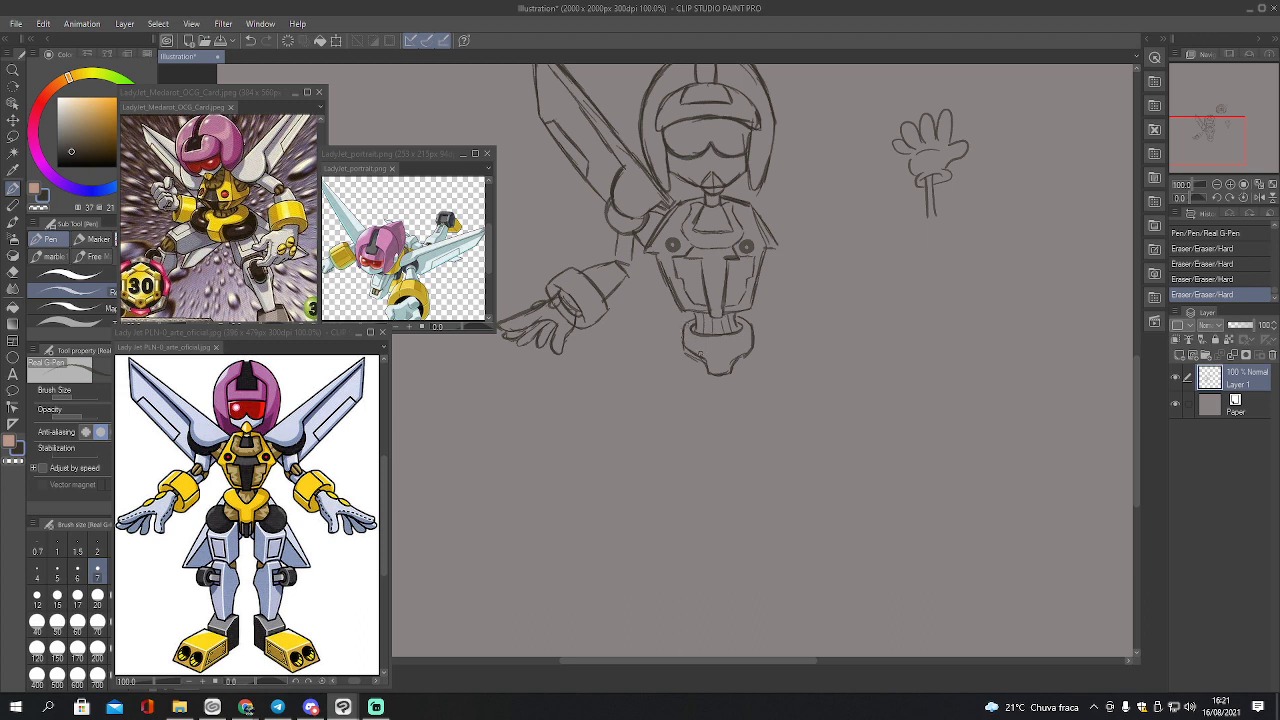
{"action": "mouse_move", "coordinate": [703, 360]}
{"action": "left_mouse_down"}
{"action": "mouse_move", "coordinate": [682, 330]}
{"action": "mouse_move", "coordinate": [678, 348]}
{"action": "mouse_move", "coordinate": [678, 321]}
{"action": "left_mouse_up"}
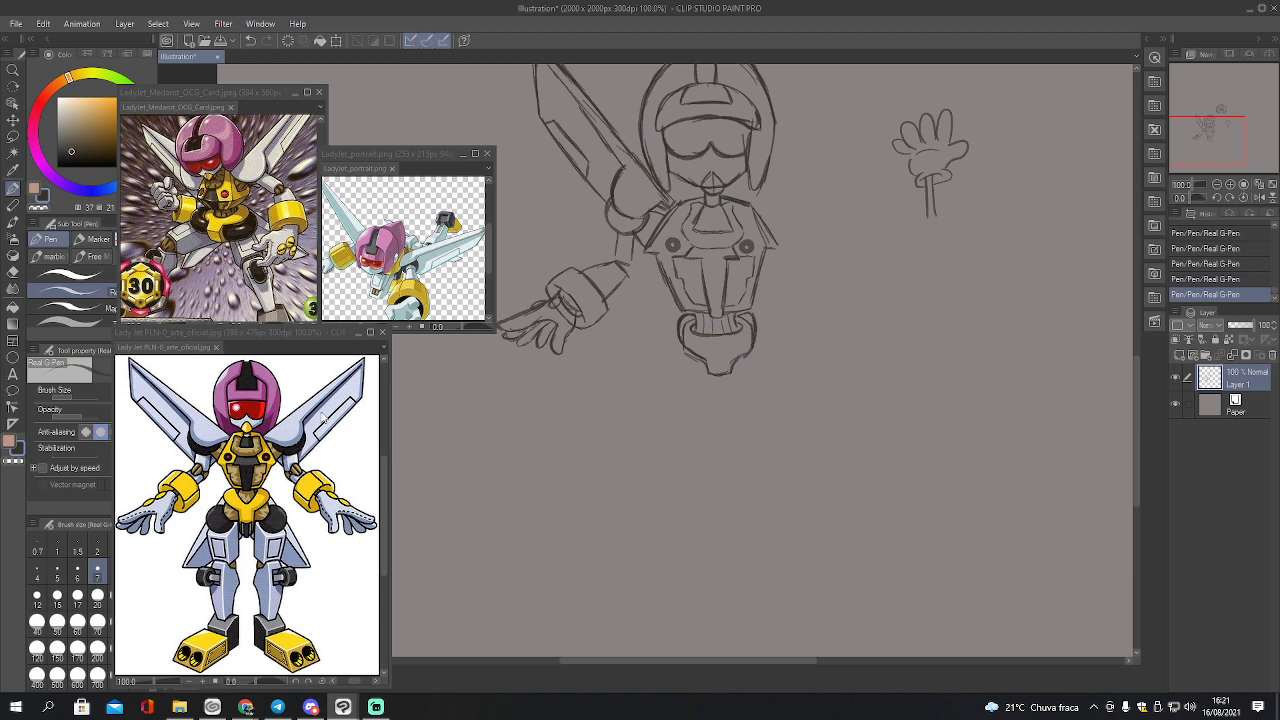
{"action": "key", "text": "e"}
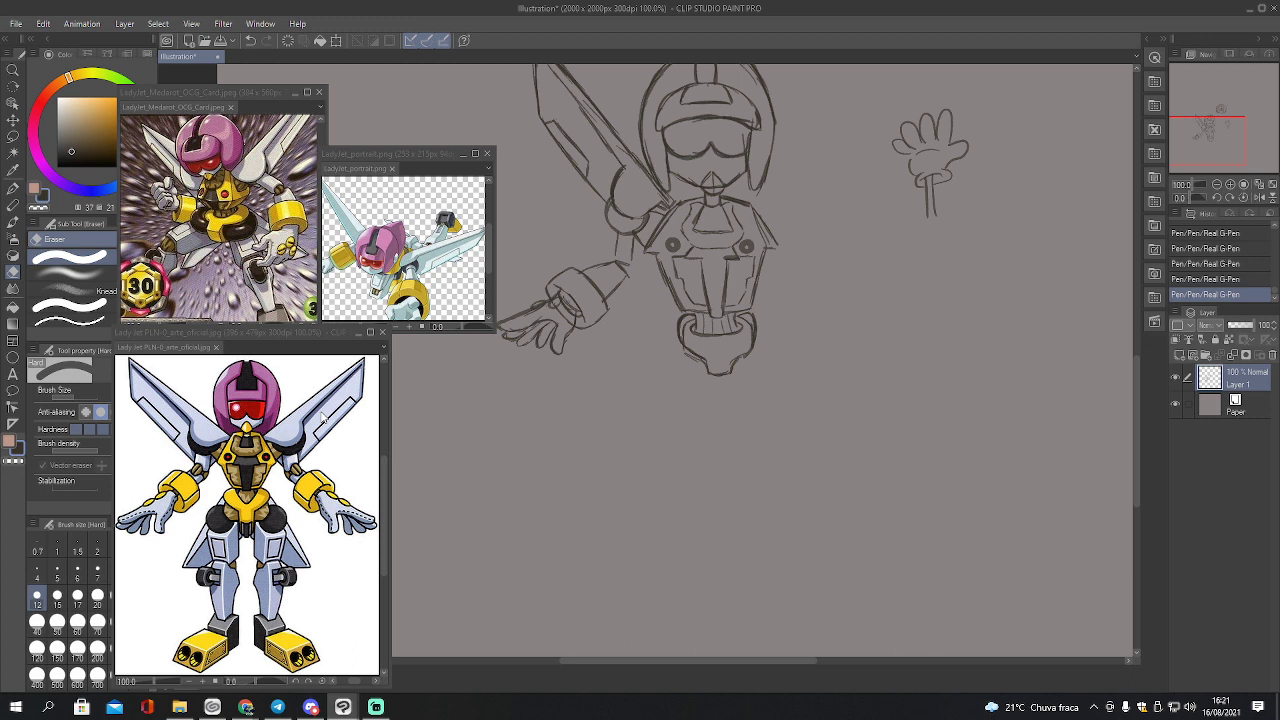
{"action": "mouse_move", "coordinate": [690, 320]}
{"action": "left_mouse_down"}
{"action": "mouse_move", "coordinate": [687, 338]}
{"action": "mouse_move", "coordinate": [744, 324]}
{"action": "left_mouse_up"}
{"action": "mouse_move", "coordinate": [744, 322]}
{"action": "left_mouse_down"}
{"action": "mouse_move", "coordinate": [746, 344]}
{"action": "mouse_move", "coordinate": [751, 326]}
{"action": "left_mouse_up"}
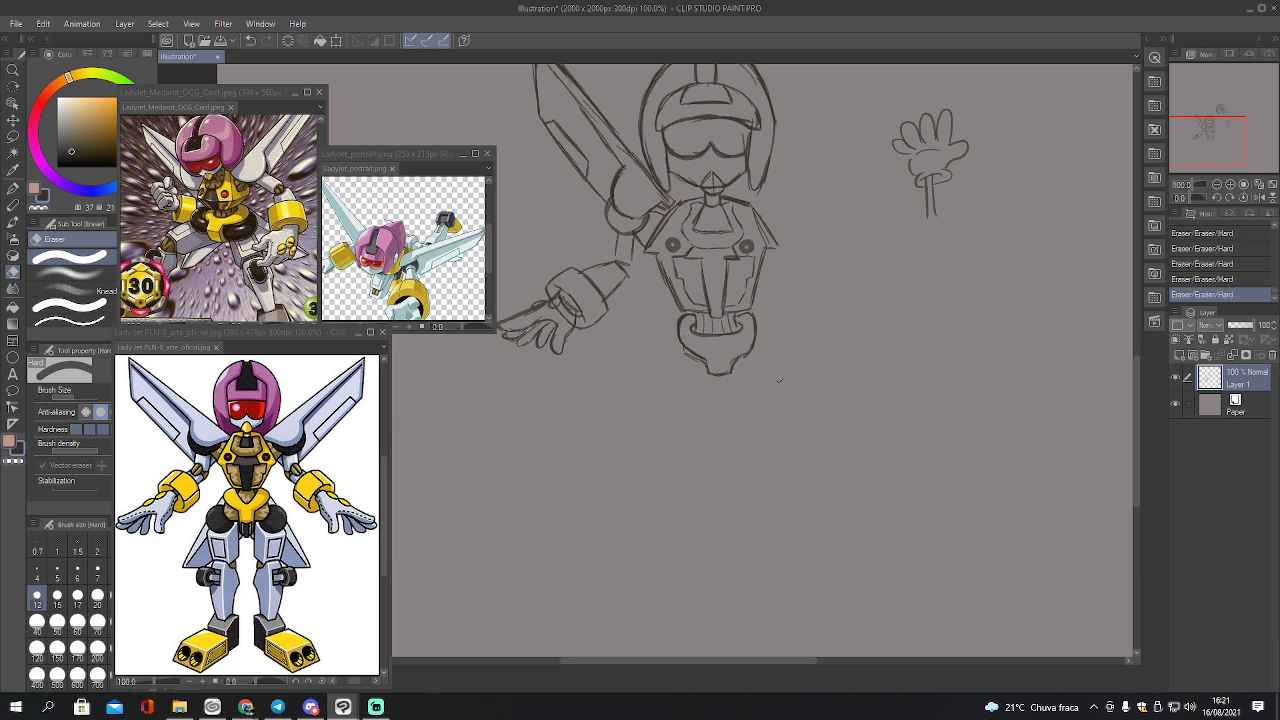
{"action": "key", "text": "p"}
{"action": "mouse_move", "coordinate": [736, 314]}
{"action": "left_mouse_down"}
{"action": "mouse_move", "coordinate": [758, 335]}
{"action": "mouse_move", "coordinate": [740, 359]}
{"action": "left_mouse_up"}
{"action": "left_click_drag", "start_coordinate": [745, 355], "coordinate": [731, 372]}
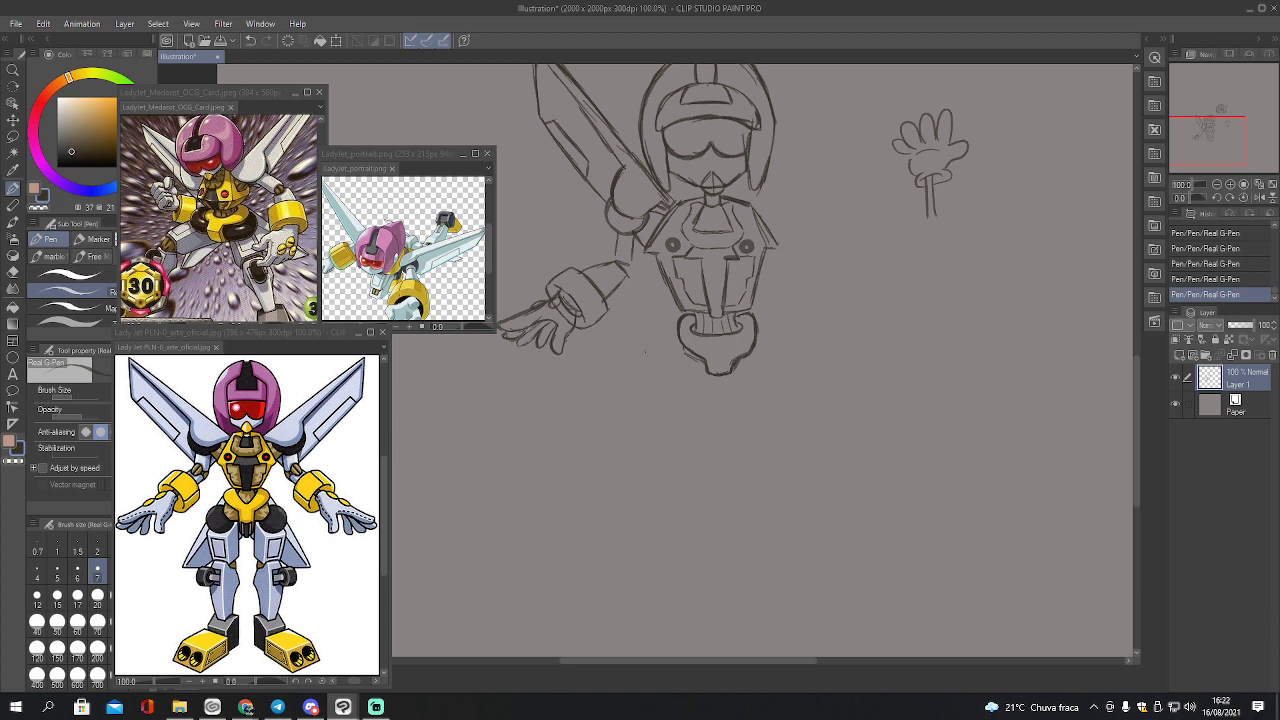
Sketch the ball joint at the figure's left hip and a boxy thigh block with an inset front panel beneath it
{"action": "mouse_move", "coordinate": [672, 347]}
{"action": "left_mouse_down"}
{"action": "mouse_move", "coordinate": [658, 376]}
{"action": "mouse_move", "coordinate": [678, 384]}
{"action": "mouse_move", "coordinate": [692, 362]}
{"action": "mouse_move", "coordinate": [673, 347]}
{"action": "mouse_move", "coordinate": [662, 384]}
{"action": "mouse_move", "coordinate": [690, 368]}
{"action": "left_mouse_up"}
{"action": "left_click_drag", "start_coordinate": [690, 368], "coordinate": [704, 371]}
{"action": "left_click_drag", "start_coordinate": [657, 392], "coordinate": [698, 381]}
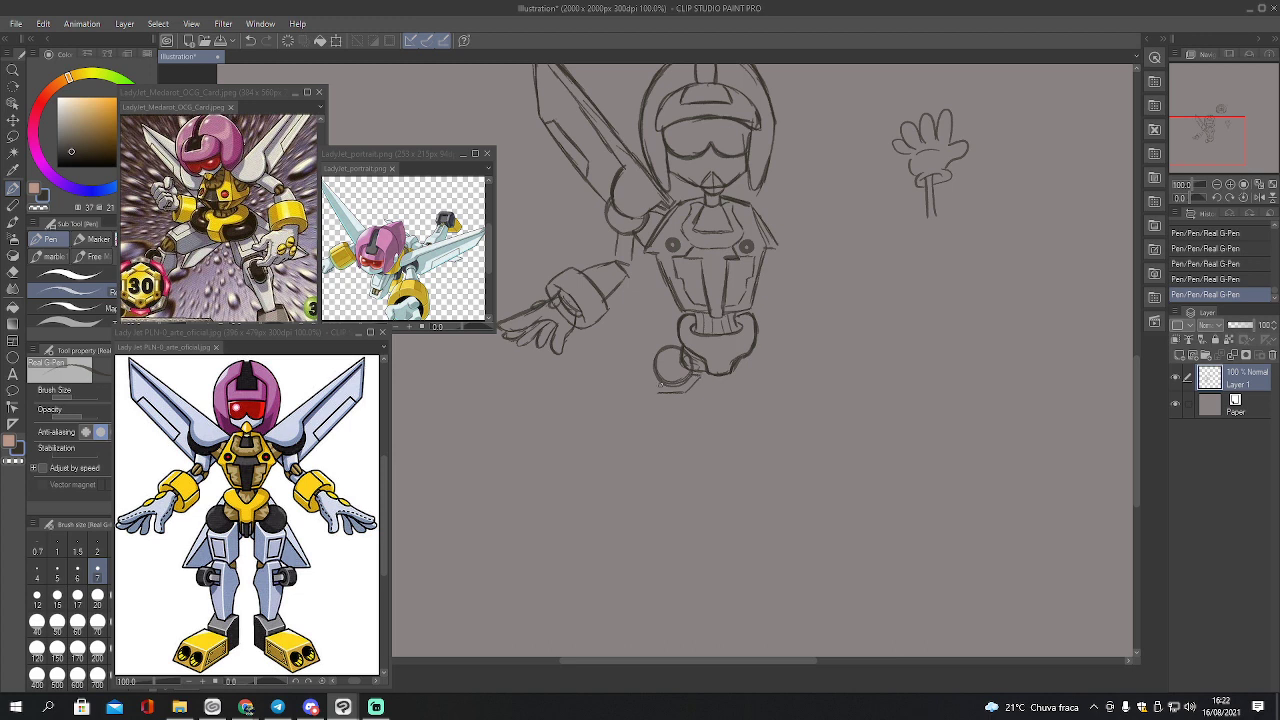
{"action": "mouse_move", "coordinate": [652, 394]}
{"action": "left_mouse_down"}
{"action": "mouse_move", "coordinate": [695, 375]}
{"action": "mouse_move", "coordinate": [656, 420]}
{"action": "mouse_move", "coordinate": [660, 436]}
{"action": "left_mouse_up"}
{"action": "left_click_drag", "start_coordinate": [660, 437], "coordinate": [686, 435]}
{"action": "left_click_drag", "start_coordinate": [659, 436], "coordinate": [704, 428]}
{"action": "left_click_drag", "start_coordinate": [700, 376], "coordinate": [707, 429]}
{"action": "mouse_move", "coordinate": [661, 403]}
{"action": "left_mouse_down"}
{"action": "mouse_move", "coordinate": [676, 401]}
{"action": "mouse_move", "coordinate": [684, 428]}
{"action": "mouse_move", "coordinate": [664, 426]}
{"action": "left_mouse_up"}
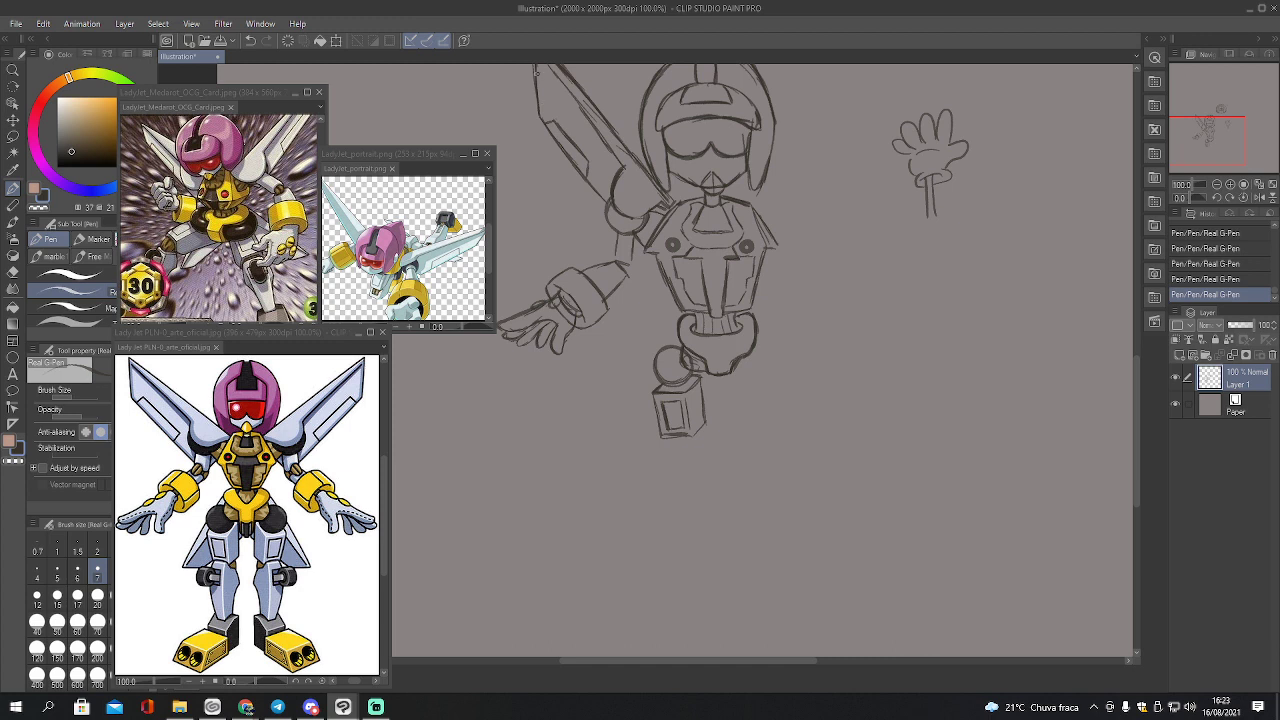
Strengthen the wing's outer edge and outline the tapering lower leg under the left thigh block, with a dividing line along its length
{"action": "mouse_move", "coordinate": [536, 102]}
{"action": "left_mouse_down"}
{"action": "mouse_move", "coordinate": [537, 128]}
{"action": "mouse_move", "coordinate": [590, 205]}
{"action": "mouse_move", "coordinate": [535, 133]}
{"action": "mouse_move", "coordinate": [550, 156]}
{"action": "left_mouse_up"}
{"action": "mouse_move", "coordinate": [661, 434]}
{"action": "left_mouse_down"}
{"action": "mouse_move", "coordinate": [656, 490]}
{"action": "mouse_move", "coordinate": [671, 534]}
{"action": "mouse_move", "coordinate": [699, 505]}
{"action": "left_mouse_up"}
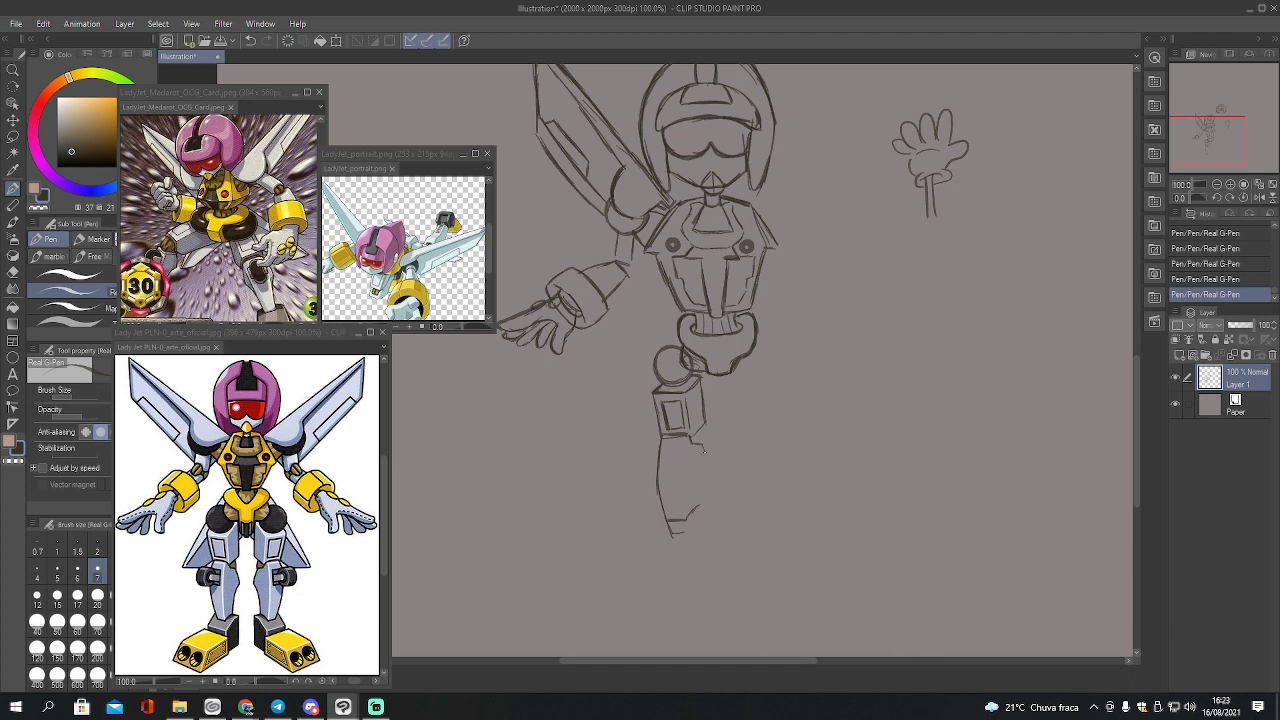
{"action": "left_click_drag", "start_coordinate": [708, 461], "coordinate": [692, 513]}
{"action": "left_click_drag", "start_coordinate": [707, 463], "coordinate": [690, 441]}
{"action": "left_click_drag", "start_coordinate": [702, 432], "coordinate": [700, 440]}
{"action": "left_click_drag", "start_coordinate": [697, 378], "coordinate": [701, 424]}
{"action": "mouse_move", "coordinate": [688, 436]}
{"action": "left_mouse_down"}
{"action": "mouse_move", "coordinate": [680, 516]}
{"action": "mouse_move", "coordinate": [684, 500]}
{"action": "left_mouse_up"}
Erase the left shin's outer line and the stray marks below it, and redraw the outer edge with a narrower taper
{"action": "key", "text": "e"}
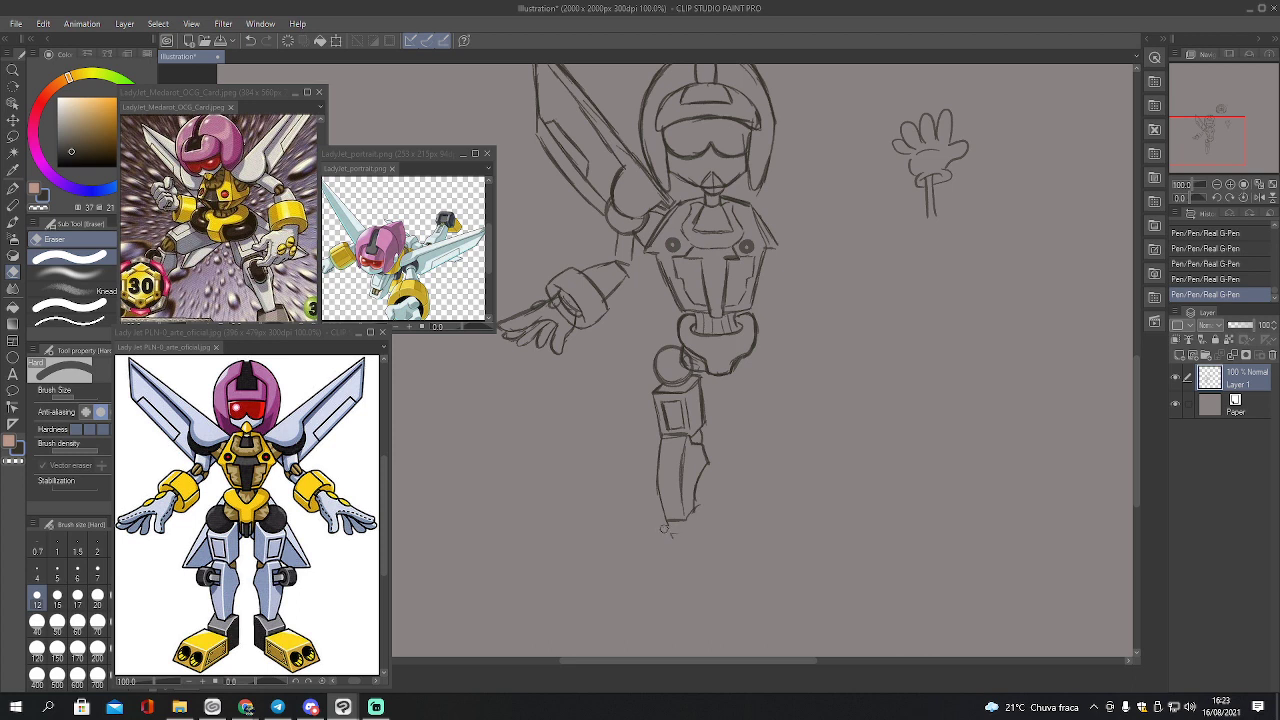
{"action": "left_click_drag", "start_coordinate": [677, 534], "coordinate": [703, 519]}
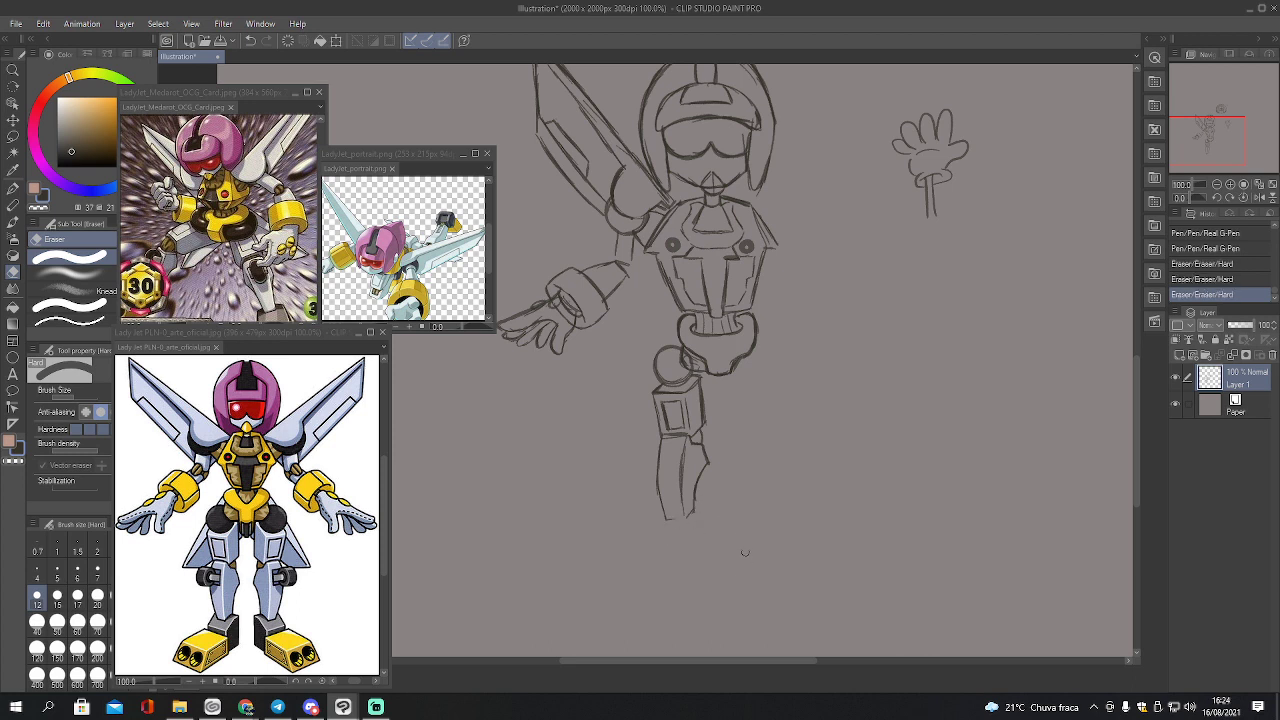
{"action": "left_click_drag", "start_coordinate": [678, 480], "coordinate": [676, 490]}
{"action": "left_click_drag", "start_coordinate": [659, 442], "coordinate": [661, 472]}
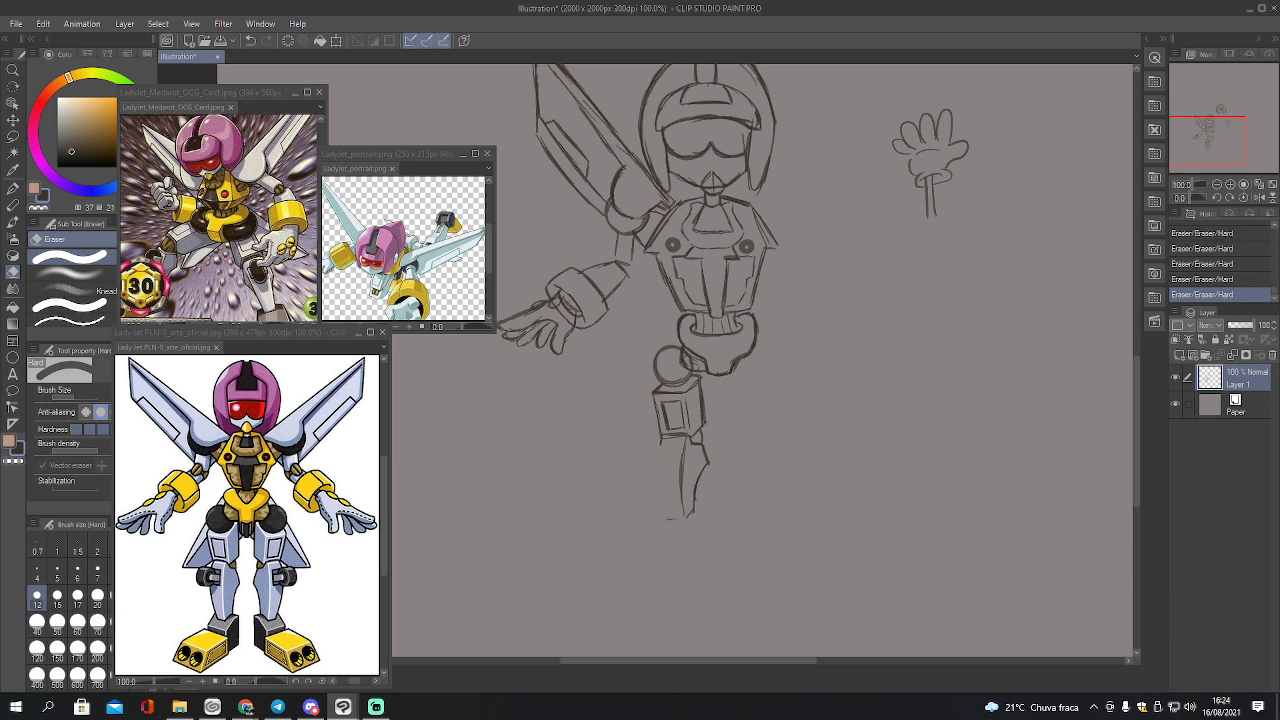
{"action": "key", "text": "p"}
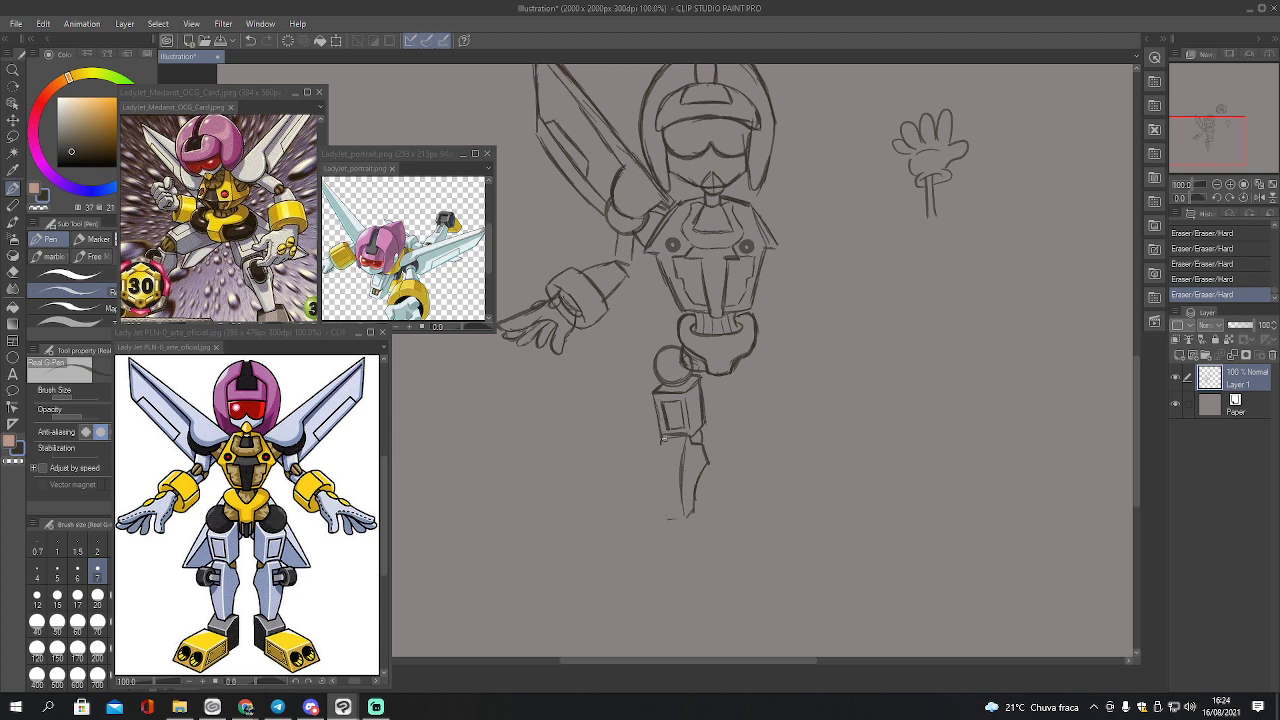
{"action": "mouse_move", "coordinate": [660, 438]}
{"action": "left_mouse_down"}
{"action": "mouse_move", "coordinate": [658, 490]}
{"action": "mouse_move", "coordinate": [668, 518]}
{"action": "mouse_move", "coordinate": [686, 516]}
{"action": "left_mouse_up"}
{"action": "left_click_drag", "start_coordinate": [700, 470], "coordinate": [674, 519]}
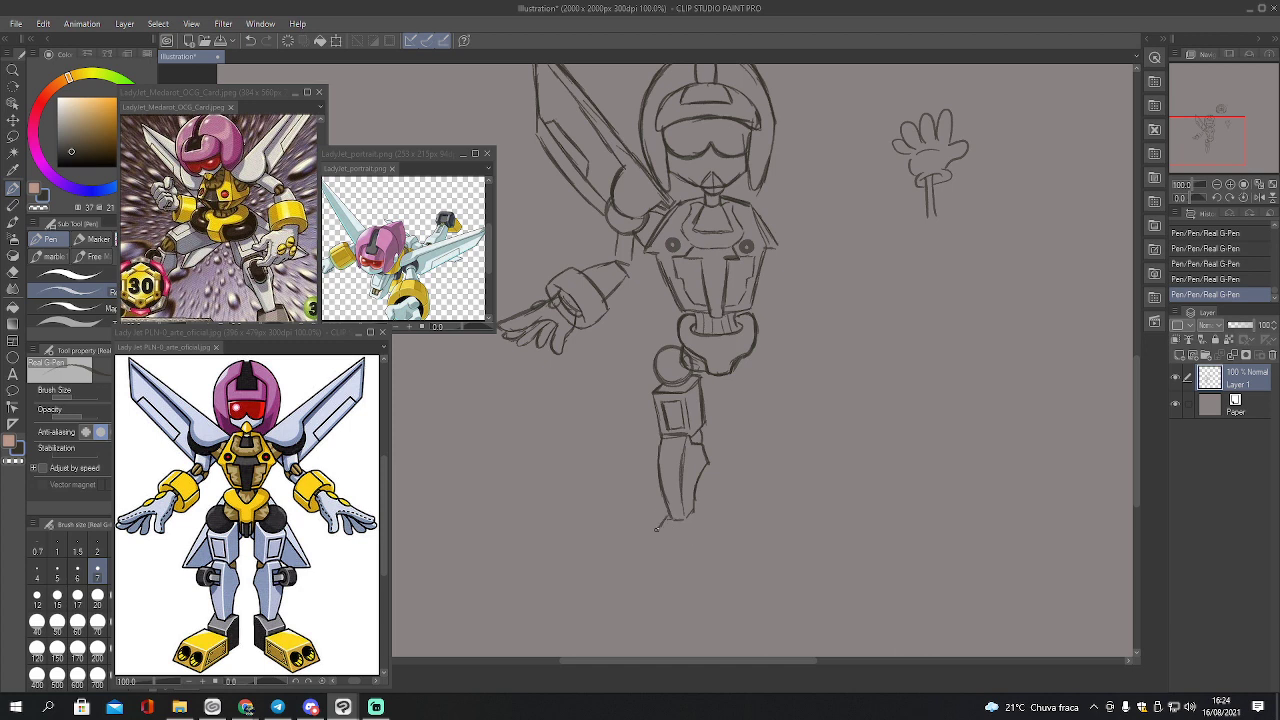
Sketch the boxy ankle block at the end of the left shin
{"action": "mouse_move", "coordinate": [656, 528]}
{"action": "left_mouse_down"}
{"action": "mouse_move", "coordinate": [694, 534]}
{"action": "mouse_move", "coordinate": [700, 514]}
{"action": "left_mouse_up"}
{"action": "mouse_move", "coordinate": [686, 526]}
{"action": "left_mouse_down"}
{"action": "mouse_move", "coordinate": [686, 548]}
{"action": "mouse_move", "coordinate": [708, 548]}
{"action": "mouse_move", "coordinate": [665, 550]}
{"action": "left_mouse_up"}
{"action": "mouse_move", "coordinate": [687, 562]}
{"action": "left_mouse_down"}
{"action": "mouse_move", "coordinate": [661, 540]}
{"action": "mouse_move", "coordinate": [686, 567]}
{"action": "left_mouse_up"}
Sketch the boxy left foot with two round openings at the toe, and add a small rectangular panel to the upper shin
{"action": "mouse_move", "coordinate": [655, 546]}
{"action": "left_mouse_down"}
{"action": "mouse_move", "coordinate": [696, 550]}
{"action": "mouse_move", "coordinate": [693, 568]}
{"action": "left_mouse_up"}
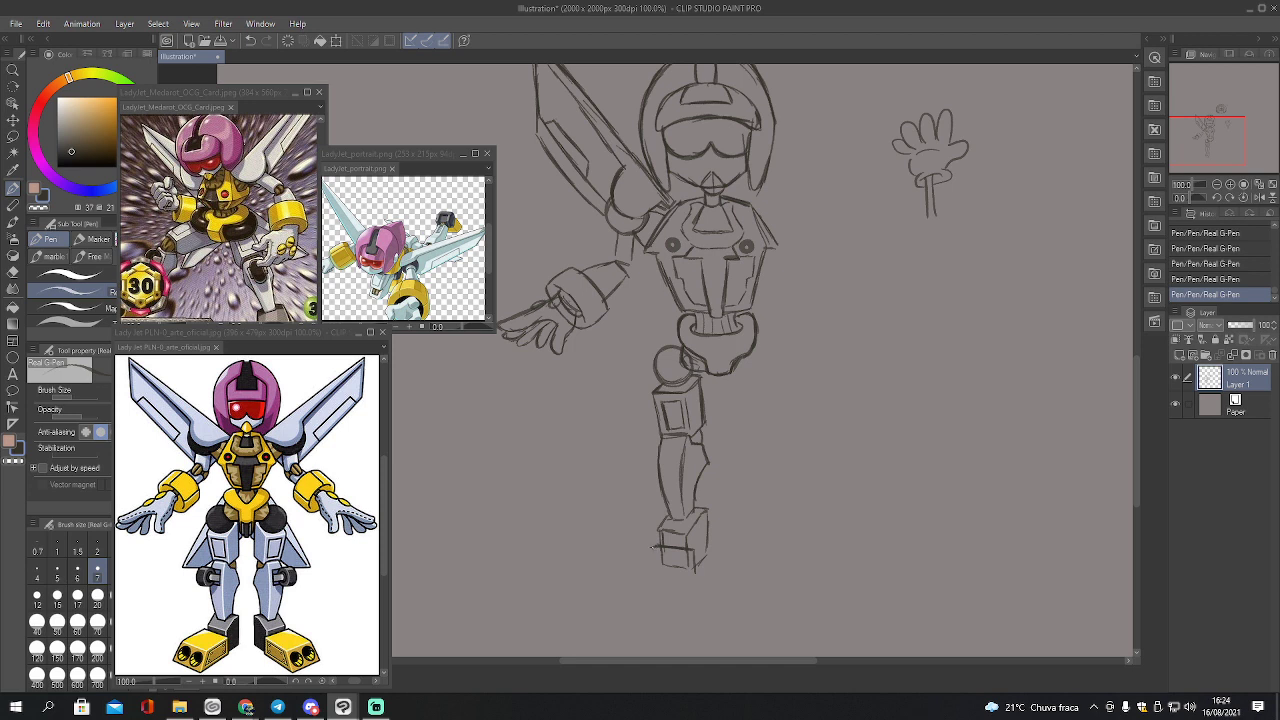
{"action": "mouse_move", "coordinate": [657, 547]}
{"action": "left_mouse_down"}
{"action": "mouse_move", "coordinate": [630, 586]}
{"action": "mouse_move", "coordinate": [668, 591]}
{"action": "mouse_move", "coordinate": [697, 569]}
{"action": "mouse_move", "coordinate": [669, 589]}
{"action": "mouse_move", "coordinate": [688, 549]}
{"action": "mouse_move", "coordinate": [664, 564]}
{"action": "left_mouse_up"}
{"action": "left_click_drag", "start_coordinate": [651, 572], "coordinate": [651, 579]}
{"action": "mouse_move", "coordinate": [638, 567]}
{"action": "left_mouse_down"}
{"action": "mouse_move", "coordinate": [636, 583]}
{"action": "mouse_move", "coordinate": [641, 569]}
{"action": "mouse_move", "coordinate": [656, 586]}
{"action": "mouse_move", "coordinate": [636, 583]}
{"action": "mouse_move", "coordinate": [645, 567]}
{"action": "mouse_move", "coordinate": [672, 586]}
{"action": "mouse_move", "coordinate": [692, 556]}
{"action": "mouse_move", "coordinate": [687, 569]}
{"action": "left_mouse_up"}
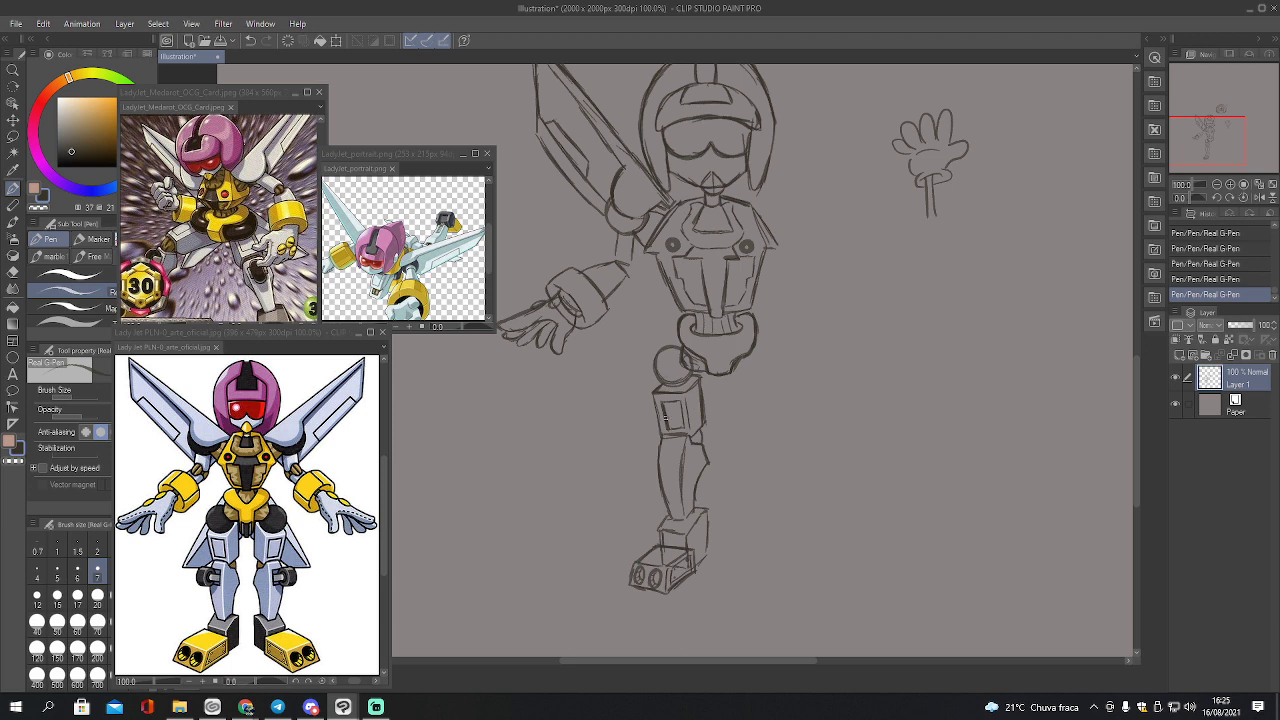
{"action": "left_click_drag", "start_coordinate": [672, 445], "coordinate": [671, 471]}
{"action": "mouse_move", "coordinate": [659, 449]}
{"action": "left_mouse_down"}
{"action": "mouse_move", "coordinate": [672, 447]}
{"action": "mouse_move", "coordinate": [672, 468]}
{"action": "mouse_move", "coordinate": [658, 472]}
{"action": "mouse_move", "coordinate": [675, 446]}
{"action": "left_mouse_up"}
Sketch the ball joint at the figure's right hip and the boxy thigh block beneath it
{"action": "mouse_move", "coordinate": [746, 356]}
{"action": "left_mouse_down"}
{"action": "mouse_move", "coordinate": [760, 386]}
{"action": "mouse_move", "coordinate": [770, 346]}
{"action": "mouse_move", "coordinate": [748, 378]}
{"action": "mouse_move", "coordinate": [786, 378]}
{"action": "left_mouse_up"}
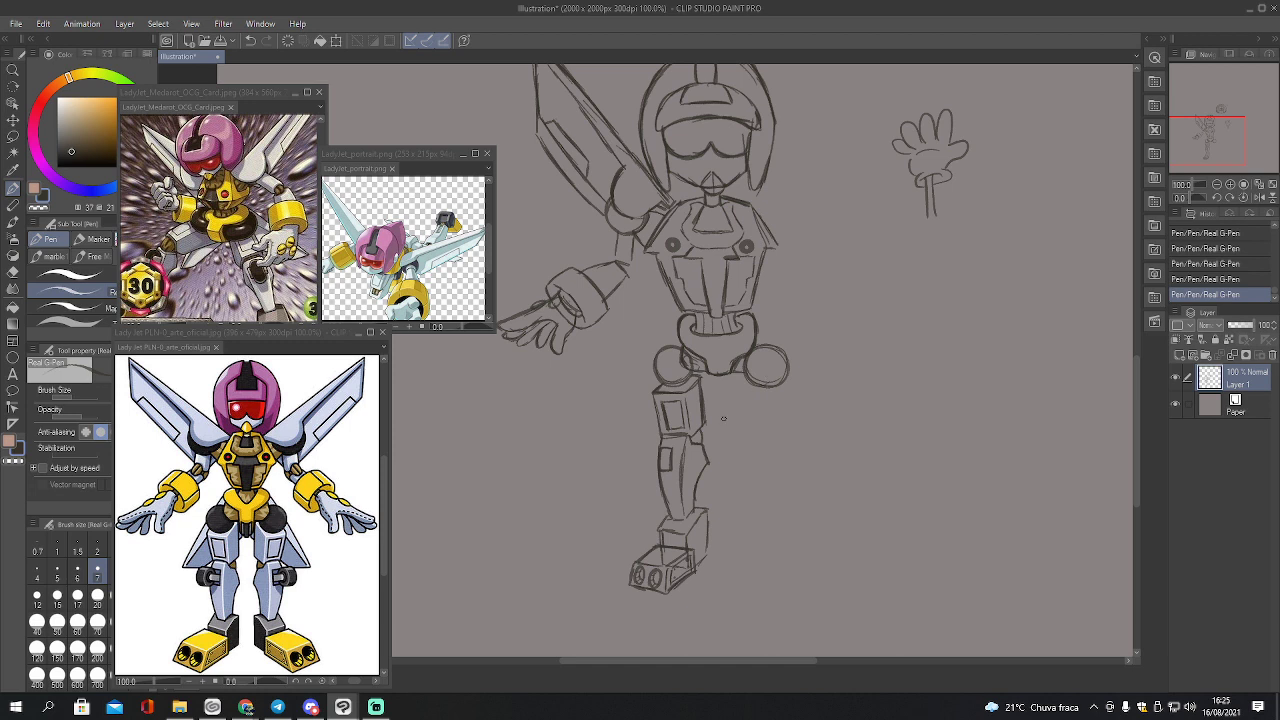
{"action": "left_click_drag", "start_coordinate": [748, 388], "coordinate": [788, 390]}
{"action": "mouse_move", "coordinate": [739, 380]}
{"action": "left_mouse_down"}
{"action": "mouse_move", "coordinate": [754, 434]}
{"action": "mouse_move", "coordinate": [787, 432]}
{"action": "mouse_move", "coordinate": [786, 402]}
{"action": "mouse_move", "coordinate": [783, 434]}
{"action": "mouse_move", "coordinate": [748, 427]}
{"action": "mouse_move", "coordinate": [761, 400]}
{"action": "mouse_move", "coordinate": [764, 431]}
{"action": "mouse_move", "coordinate": [780, 430]}
{"action": "mouse_move", "coordinate": [762, 401]}
{"action": "mouse_move", "coordinate": [780, 399]}
{"action": "mouse_move", "coordinate": [780, 434]}
{"action": "left_mouse_up"}
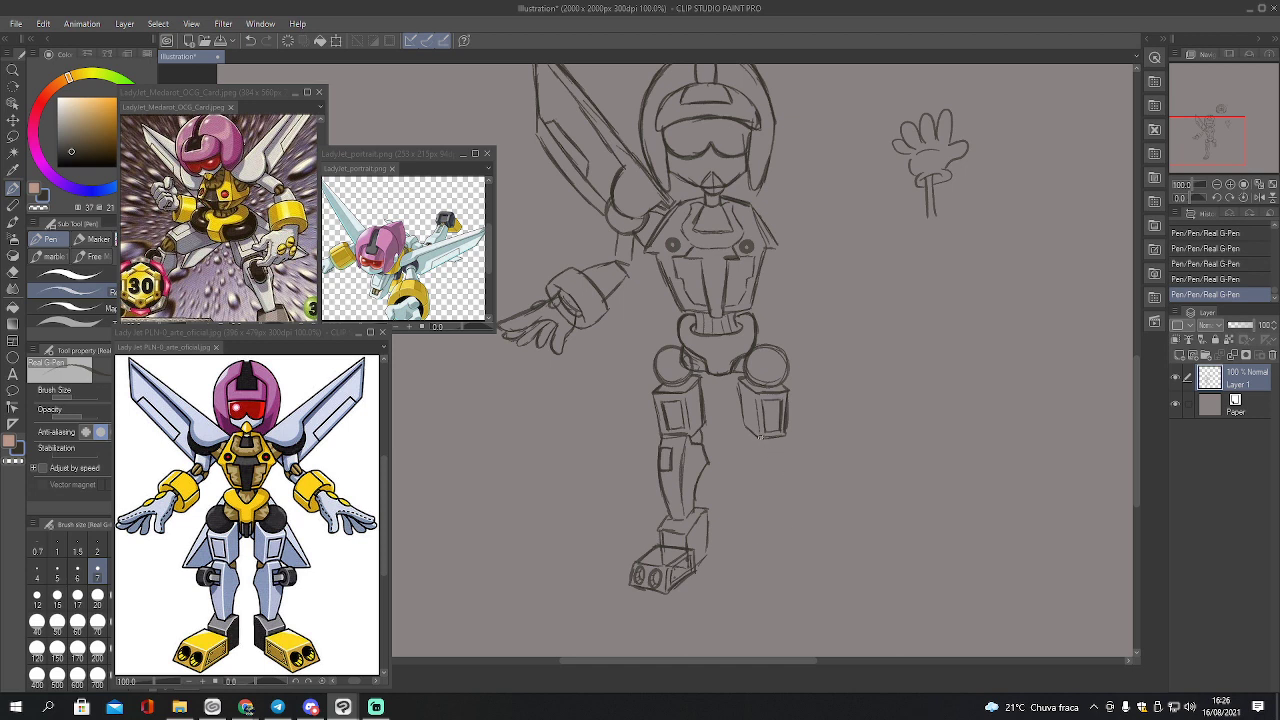
Outline the tapering right lower leg with a dividing line along its length and a small rectangular panel near the knee
{"action": "mouse_move", "coordinate": [759, 437]}
{"action": "left_mouse_down"}
{"action": "mouse_move", "coordinate": [791, 436]}
{"action": "mouse_move", "coordinate": [785, 506]}
{"action": "left_mouse_up"}
{"action": "left_click_drag", "start_coordinate": [760, 444], "coordinate": [769, 510]}
{"action": "left_click_drag", "start_coordinate": [790, 464], "coordinate": [791, 478]}
{"action": "mouse_move", "coordinate": [742, 466]}
{"action": "left_mouse_down"}
{"action": "mouse_move", "coordinate": [759, 520]}
{"action": "mouse_move", "coordinate": [779, 525]}
{"action": "left_mouse_up"}
{"action": "left_click_drag", "start_coordinate": [791, 442], "coordinate": [783, 518]}
{"action": "left_click_drag", "start_coordinate": [762, 444], "coordinate": [768, 528]}
{"action": "left_click_drag", "start_coordinate": [768, 470], "coordinate": [768, 480]}
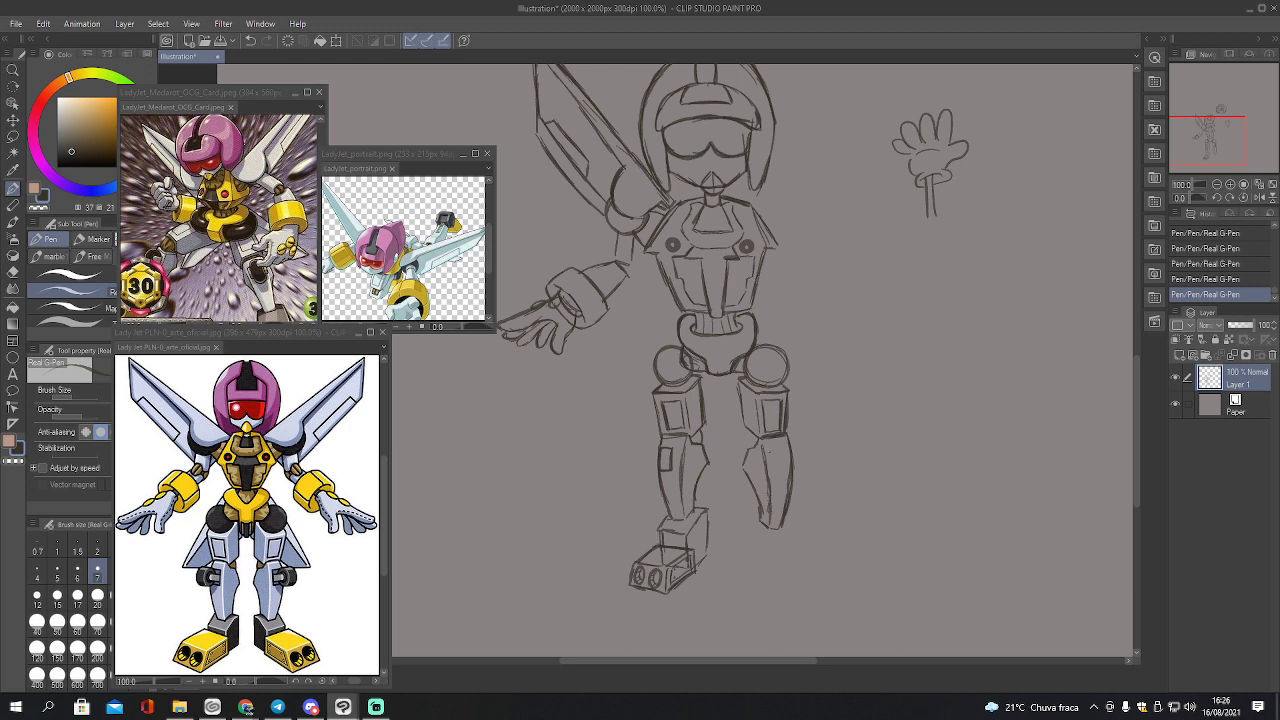
{"action": "left_click_drag", "start_coordinate": [779, 452], "coordinate": [786, 455]}
Sketch the ankle block under the right shin and a boxy foot angled outward
{"action": "mouse_move", "coordinate": [753, 517]}
{"action": "left_mouse_down"}
{"action": "mouse_move", "coordinate": [793, 541]}
{"action": "mouse_move", "coordinate": [787, 525]}
{"action": "mouse_move", "coordinate": [796, 541]}
{"action": "mouse_move", "coordinate": [766, 522]}
{"action": "left_mouse_up"}
{"action": "mouse_move", "coordinate": [746, 514]}
{"action": "left_mouse_down"}
{"action": "mouse_move", "coordinate": [754, 571]}
{"action": "mouse_move", "coordinate": [769, 551]}
{"action": "mouse_move", "coordinate": [763, 568]}
{"action": "mouse_move", "coordinate": [800, 556]}
{"action": "left_mouse_up"}
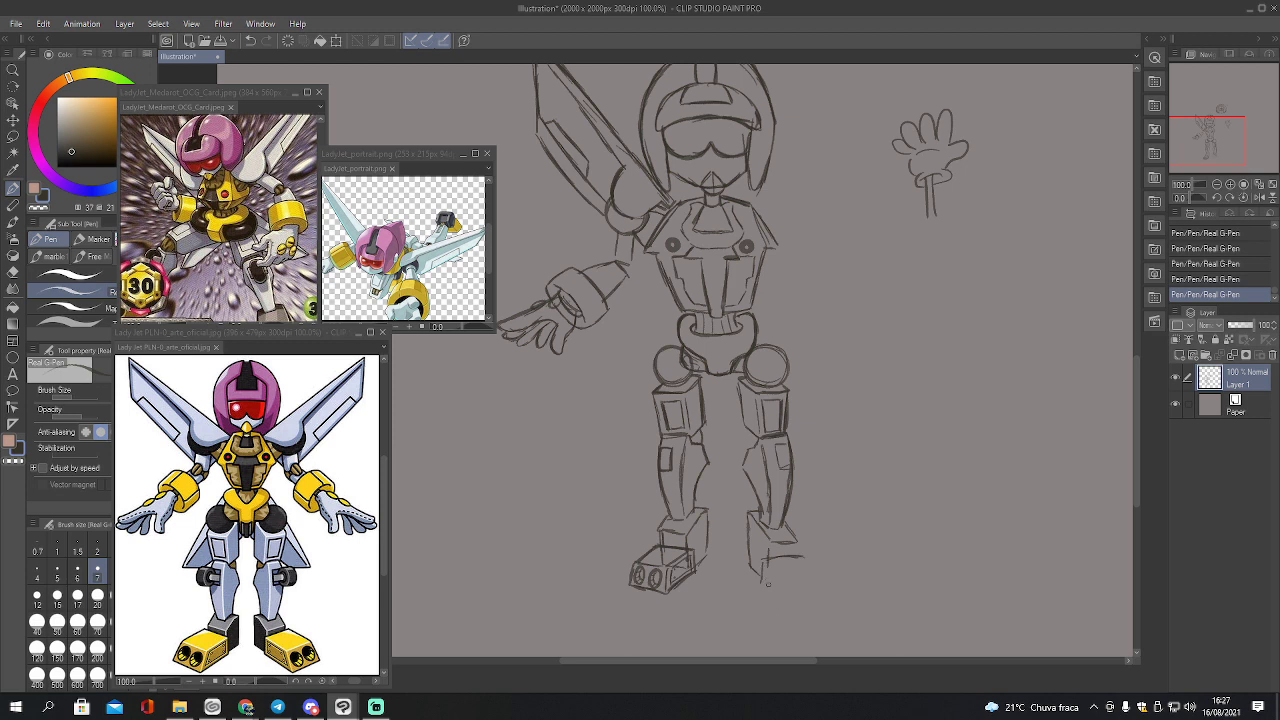
{"action": "left_click_drag", "start_coordinate": [760, 584], "coordinate": [790, 604]}
{"action": "mouse_move", "coordinate": [766, 561]}
{"action": "left_mouse_down"}
{"action": "mouse_move", "coordinate": [800, 607]}
{"action": "mouse_move", "coordinate": [830, 584]}
{"action": "mouse_move", "coordinate": [840, 597]}
{"action": "left_mouse_up"}
{"action": "left_click_drag", "start_coordinate": [793, 553], "coordinate": [839, 596]}
Detail the elbow joint above the forearm cuff and sketch the flared skirt plates behind both hips
{"action": "left_click_drag", "start_coordinate": [616, 252], "coordinate": [617, 266]}
{"action": "left_click_drag", "start_coordinate": [625, 263], "coordinate": [629, 263]}
{"action": "mouse_move", "coordinate": [662, 328]}
{"action": "left_mouse_down"}
{"action": "mouse_move", "coordinate": [617, 420]}
{"action": "mouse_move", "coordinate": [654, 431]}
{"action": "mouse_move", "coordinate": [622, 432]}
{"action": "mouse_move", "coordinate": [658, 427]}
{"action": "mouse_move", "coordinate": [632, 405]}
{"action": "mouse_move", "coordinate": [652, 374]}
{"action": "left_mouse_up"}
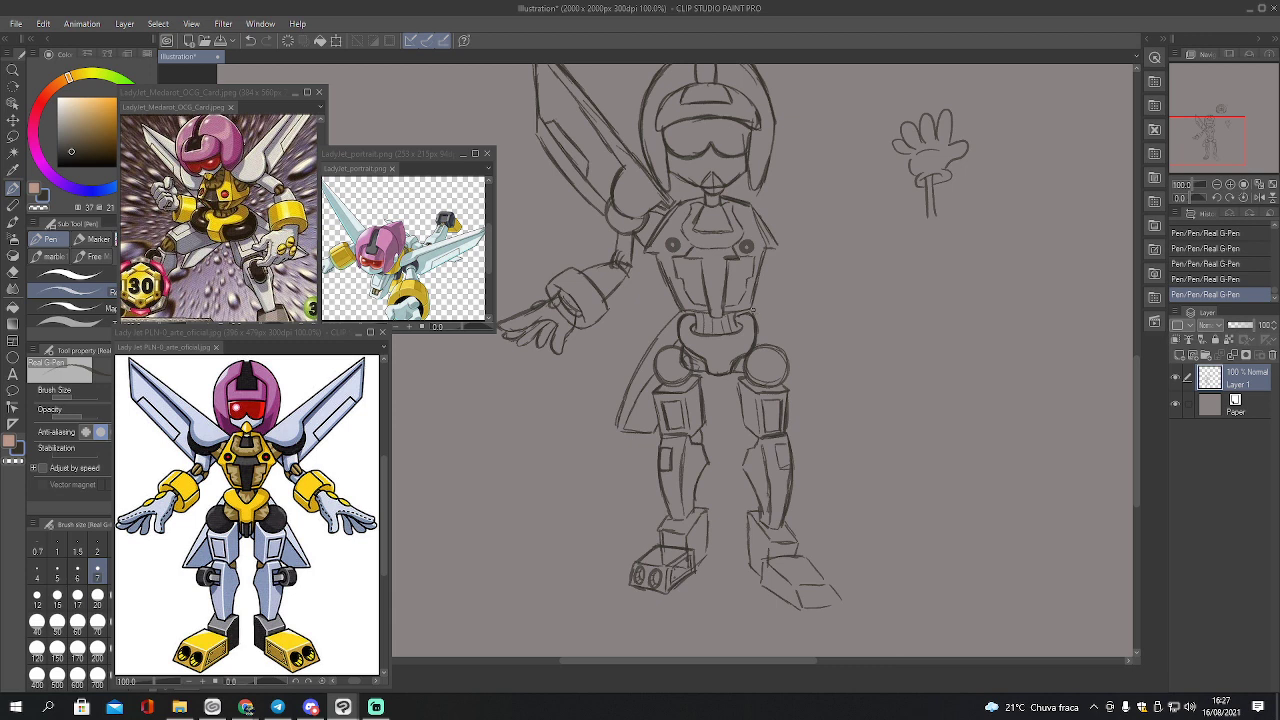
{"action": "mouse_move", "coordinate": [752, 311]}
{"action": "left_mouse_down"}
{"action": "mouse_move", "coordinate": [814, 397]}
{"action": "mouse_move", "coordinate": [815, 413]}
{"action": "mouse_move", "coordinate": [789, 420]}
{"action": "mouse_move", "coordinate": [820, 419]}
{"action": "left_mouse_up"}
{"action": "left_click_drag", "start_coordinate": [779, 330], "coordinate": [822, 422]}
{"action": "left_click_drag", "start_coordinate": [792, 377], "coordinate": [814, 414]}
Switch to Google Chrome
{"action": "left_click", "coordinate": [246, 707]}
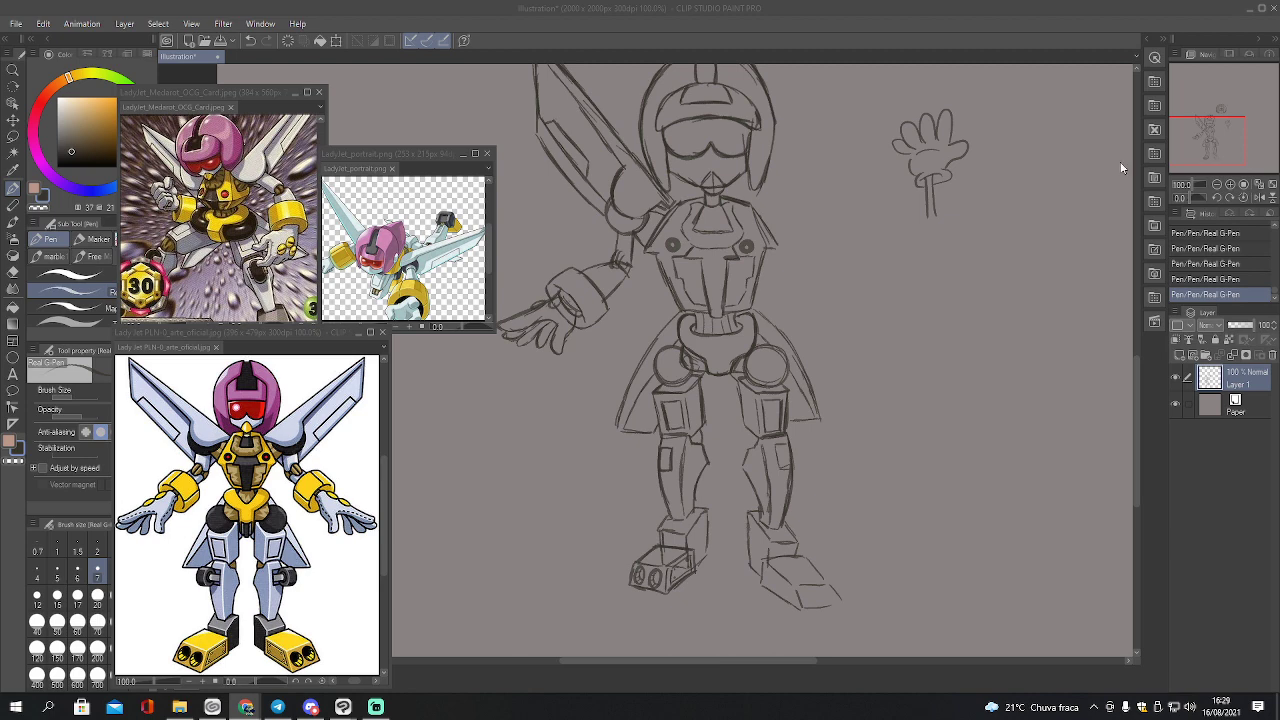
Zoom the official-art reference to 50%, shrink its window to fit, and move the portrait reference window beside it below the card art
{"action": "mouse_move", "coordinate": [1209, 137]}
{"action": "left_mouse_down"}
{"action": "mouse_move", "coordinate": [1242, 111]}
{"action": "mouse_move", "coordinate": [1223, 104]}
{"action": "mouse_move", "coordinate": [1210, 130]}
{"action": "left_mouse_up"}
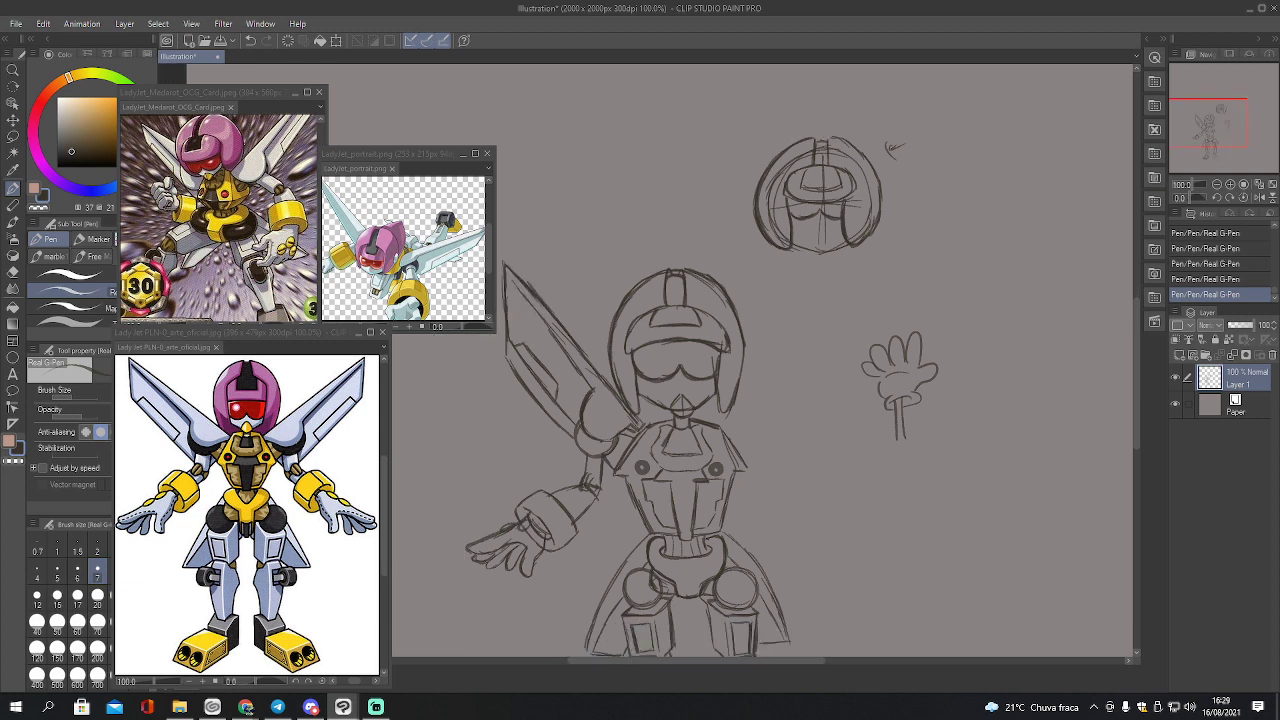
{"action": "left_click", "coordinate": [274, 333]}
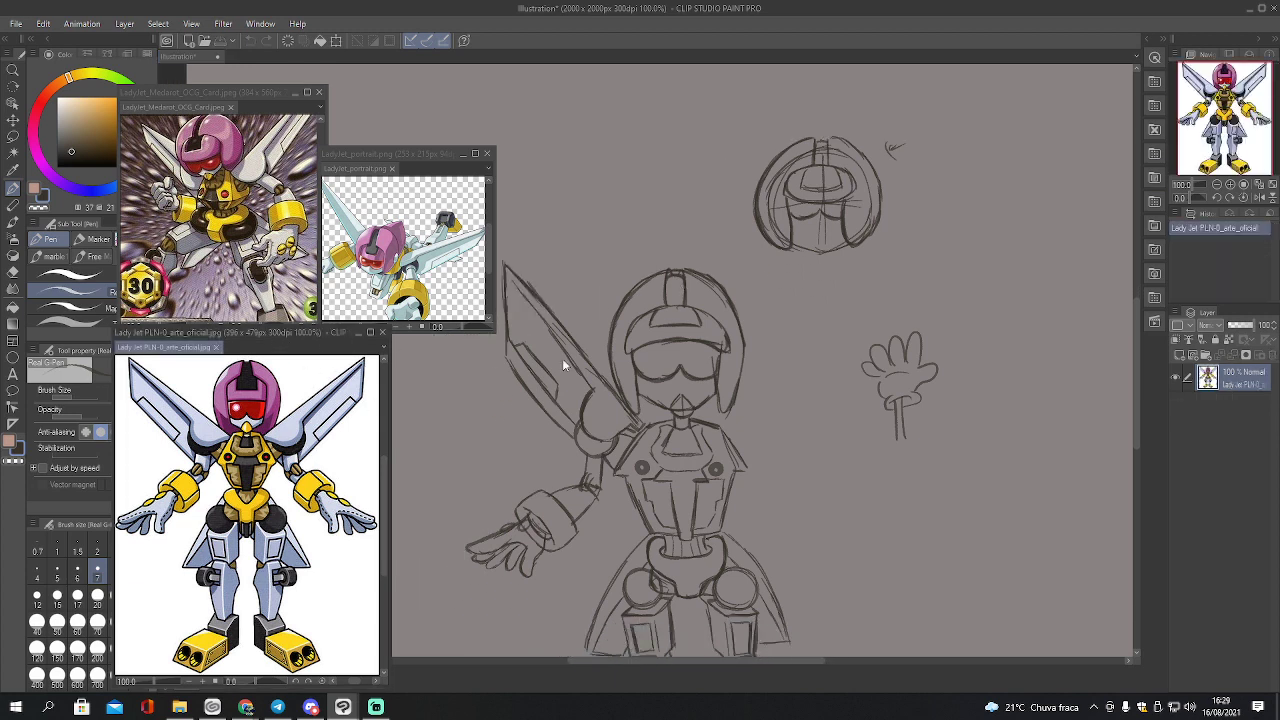
{"action": "left_click", "coordinate": [1217, 185]}
{"action": "left_click", "coordinate": [1217, 185]}
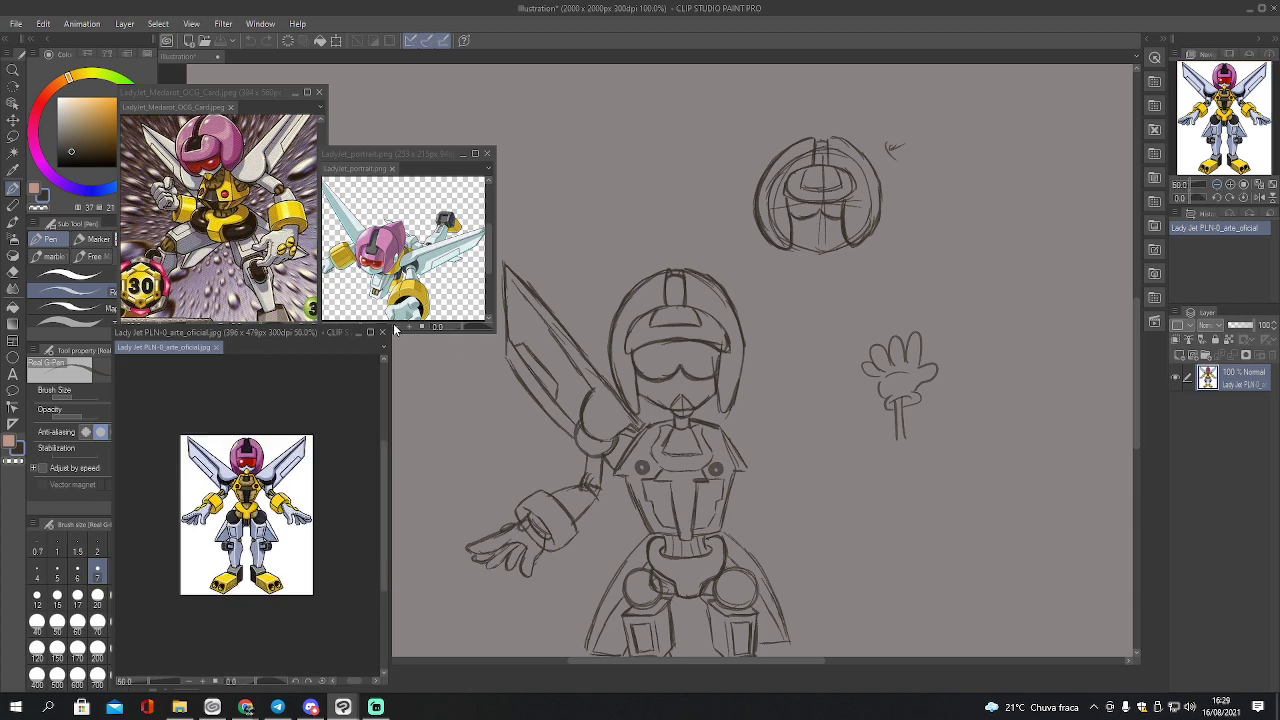
{"action": "left_click_drag", "start_coordinate": [387, 326], "coordinate": [219, 334]}
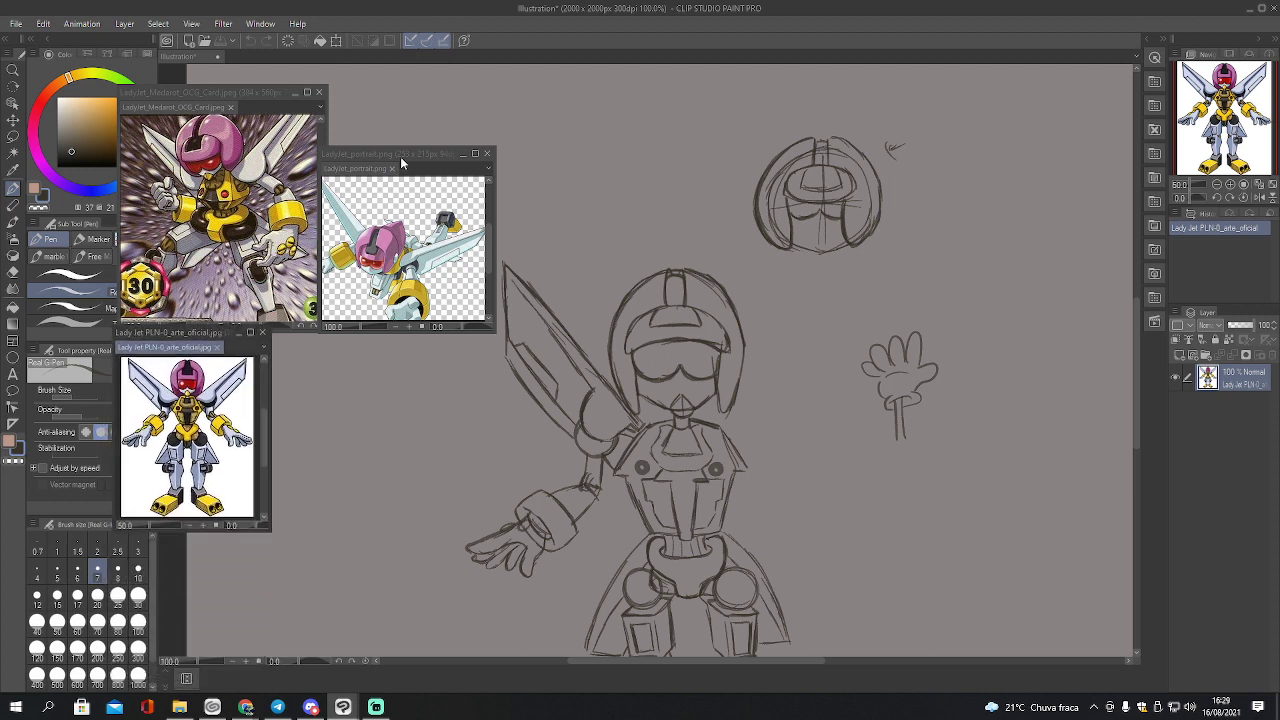
{"action": "left_click_drag", "start_coordinate": [403, 160], "coordinate": [309, 496]}
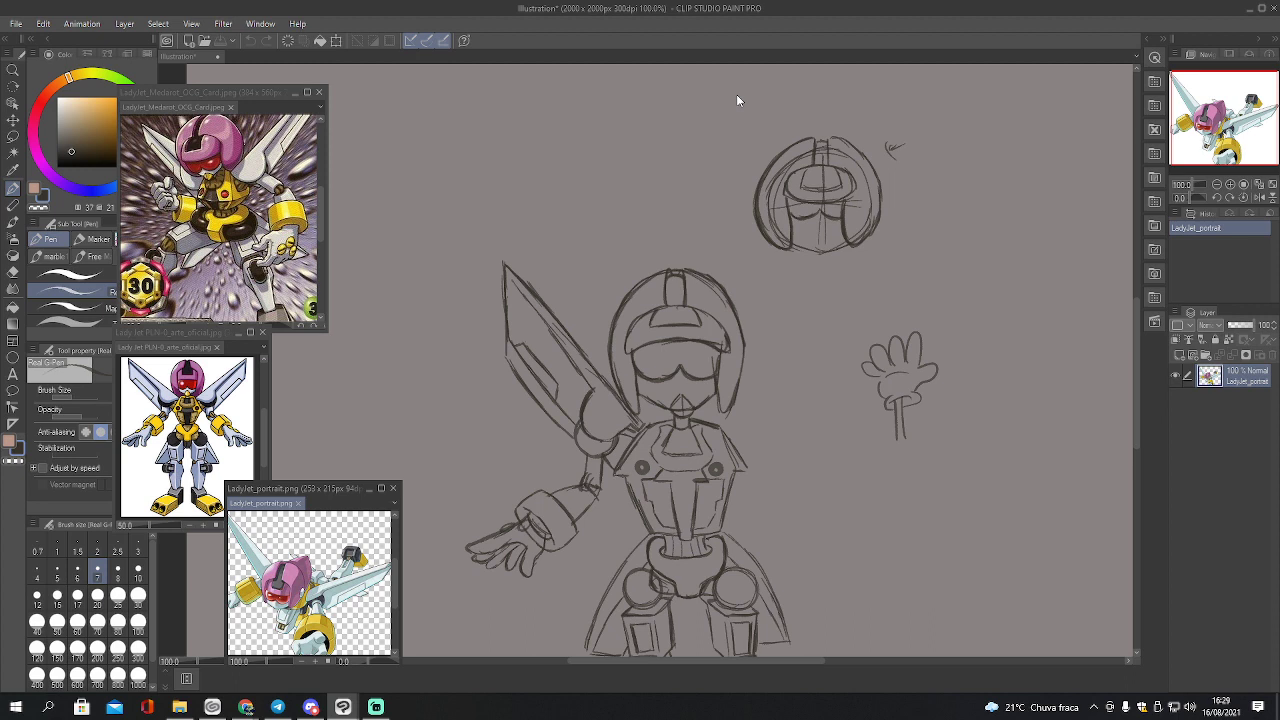
{"action": "left_click", "coordinate": [1063, 220]}
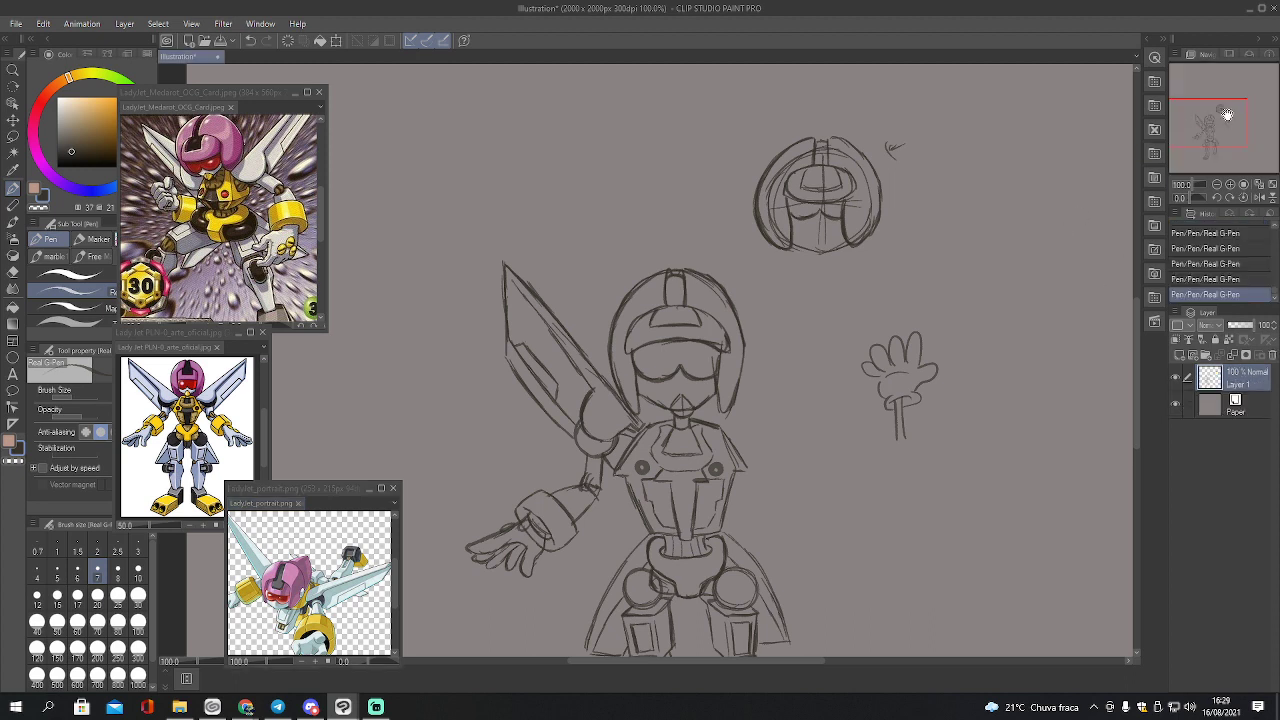
{"action": "mouse_move", "coordinate": [1222, 120]}
{"action": "left_mouse_down"}
{"action": "mouse_move", "coordinate": [1244, 124]}
{"action": "mouse_move", "coordinate": [1232, 124]}
{"action": "left_mouse_up"}
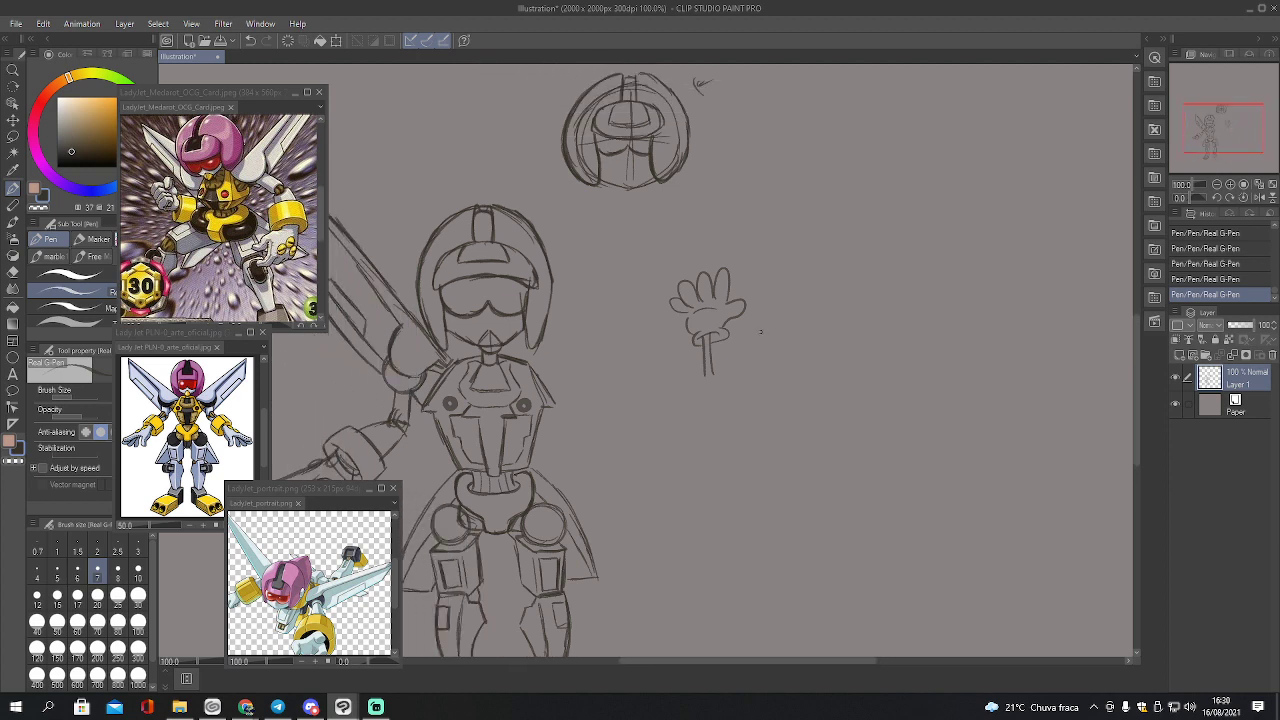
Erase the loose hand sketch beside the robot with the Hard eraser at size 120 and return to the pen
{"action": "key", "text": "e"}
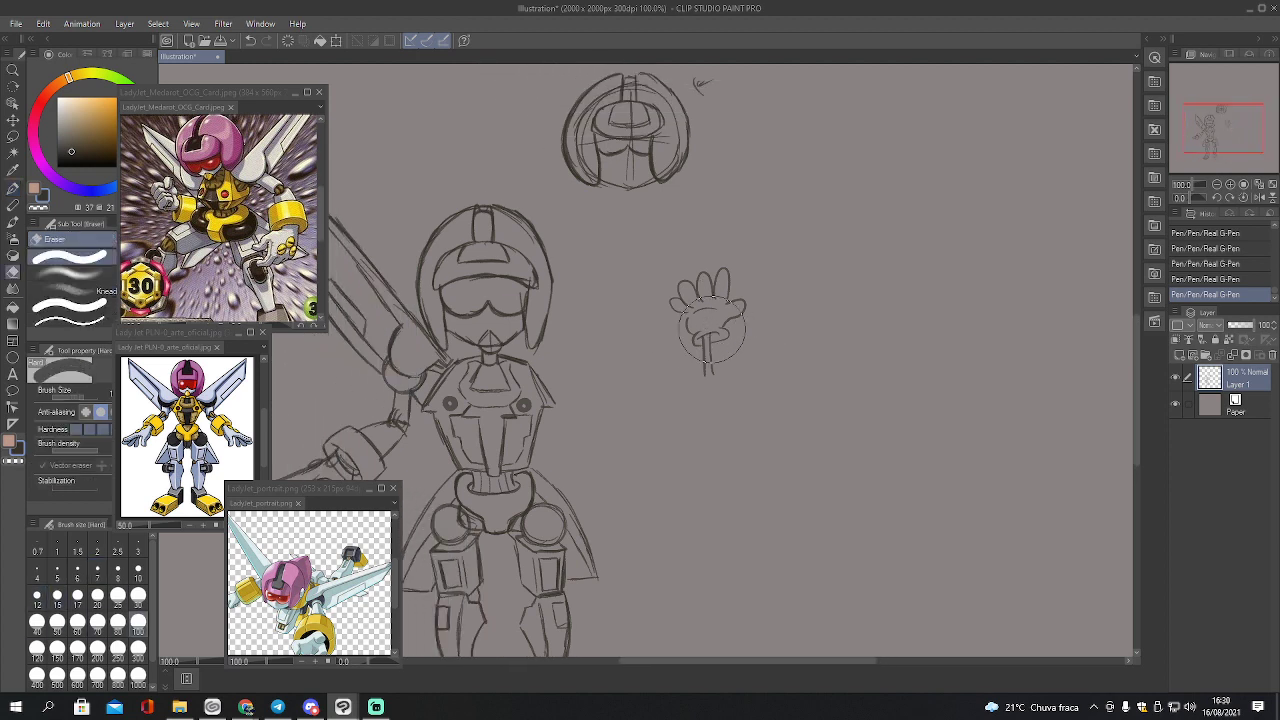
{"action": "key", "text": "bracketright"}
{"action": "mouse_move", "coordinate": [711, 326]}
{"action": "left_mouse_down"}
{"action": "mouse_move", "coordinate": [690, 330]}
{"action": "mouse_move", "coordinate": [714, 294]}
{"action": "left_mouse_up"}
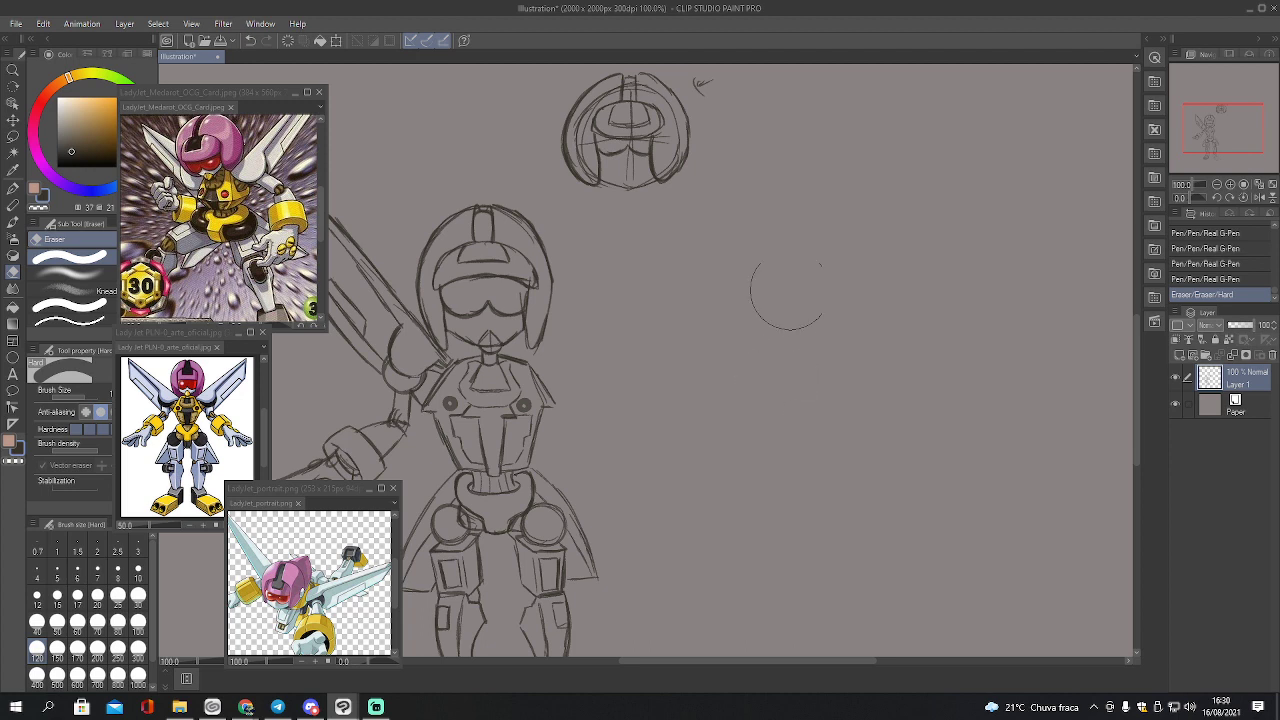
{"action": "key", "text": "p"}
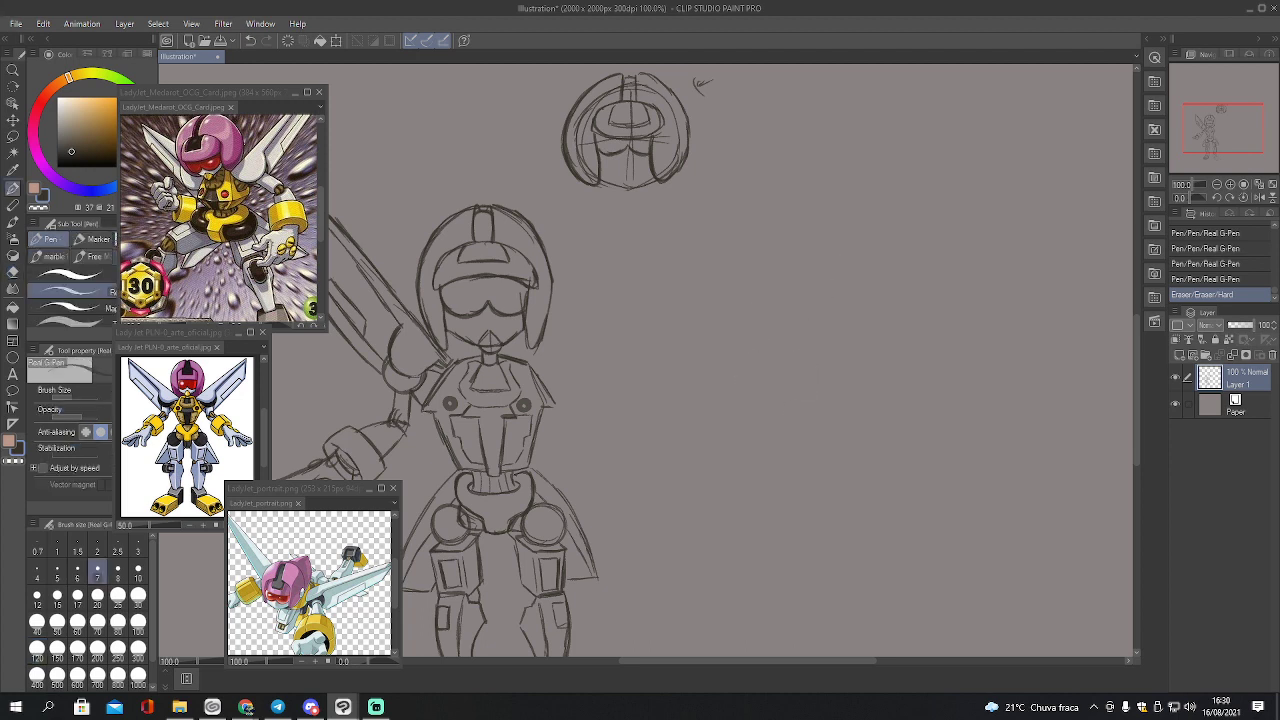
Switch to Chrome for a flying Superman image, create a new canvas from the clipboard, and return to the robot sketch
{"action": "left_click", "coordinate": [246, 707]}
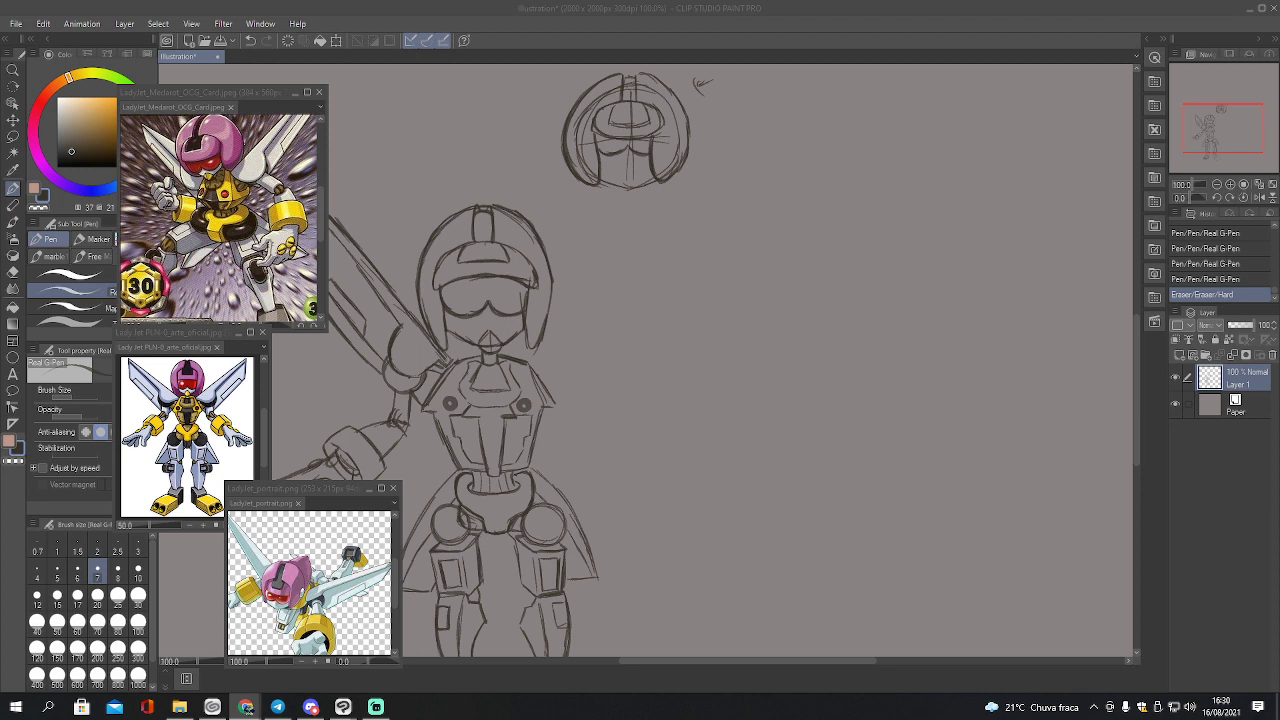
{"action": "left_click", "coordinate": [24, 30]}
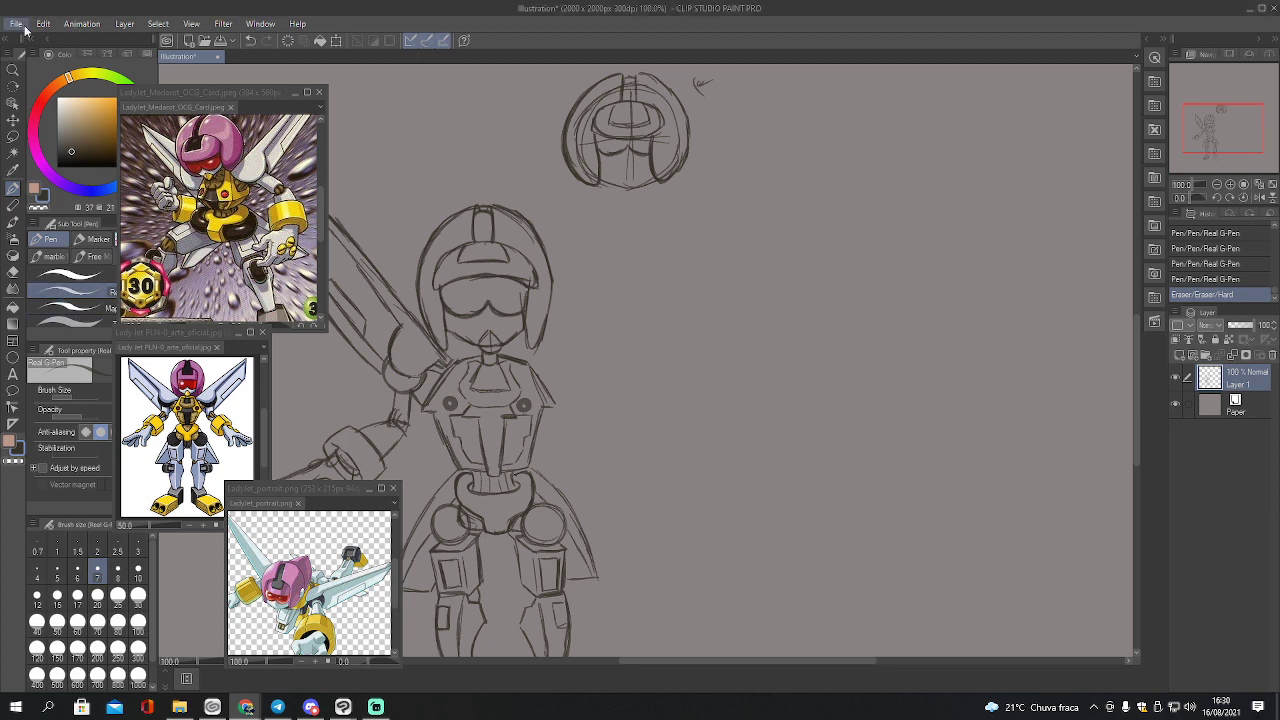
{"action": "left_click", "coordinate": [24, 30]}
{"action": "left_click", "coordinate": [60, 52]}
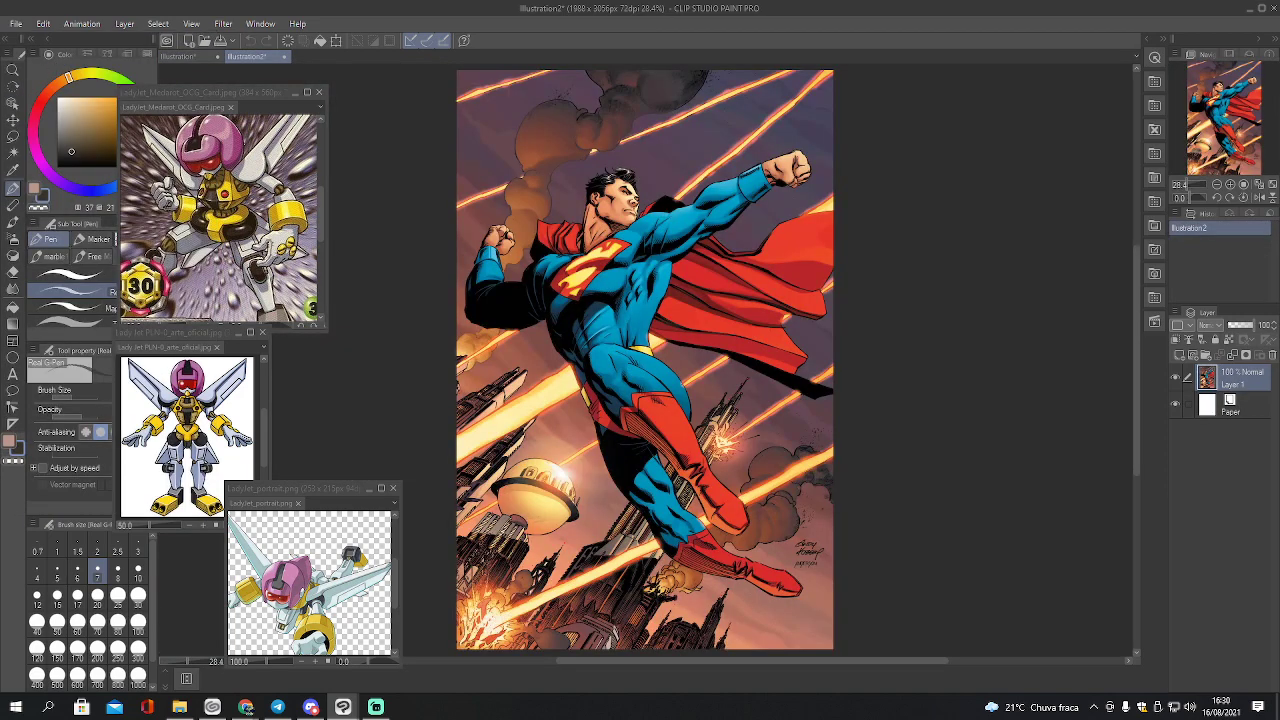
{"action": "left_click", "coordinate": [178, 56]}
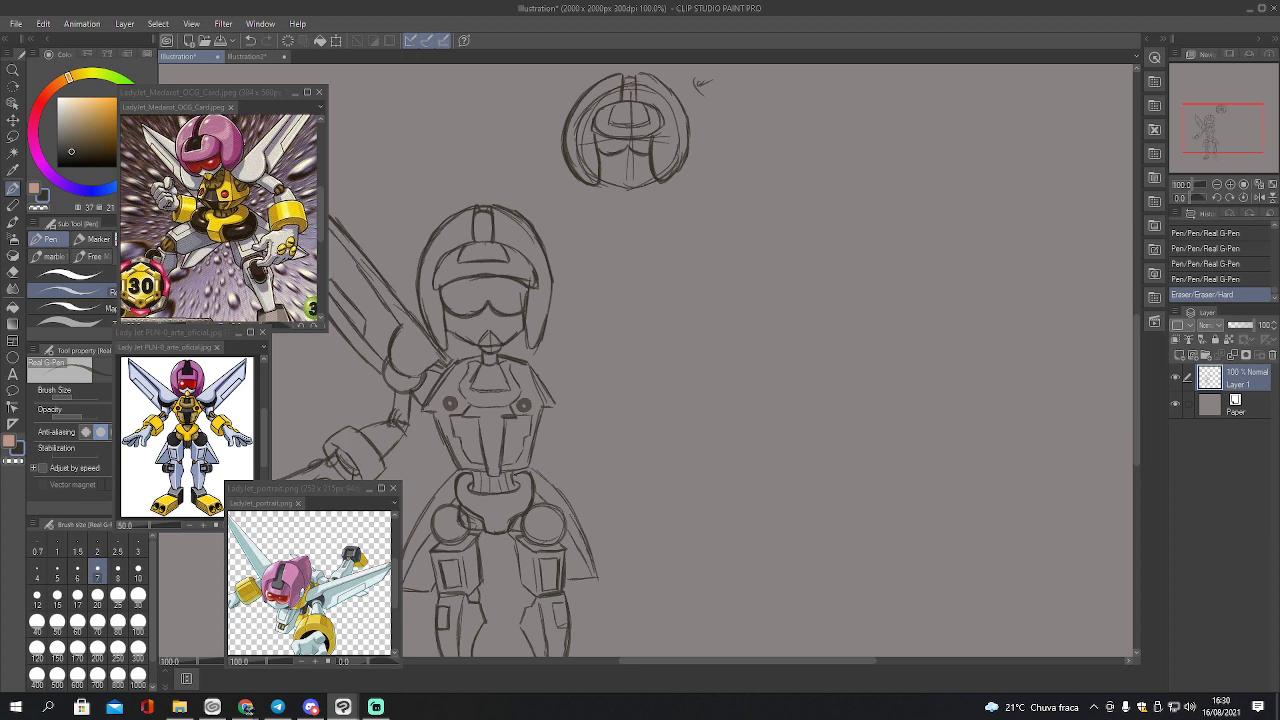
Switch to Chrome for a lying pose photo and create another canvas from the clipboard image
{"action": "left_click", "coordinate": [246, 707]}
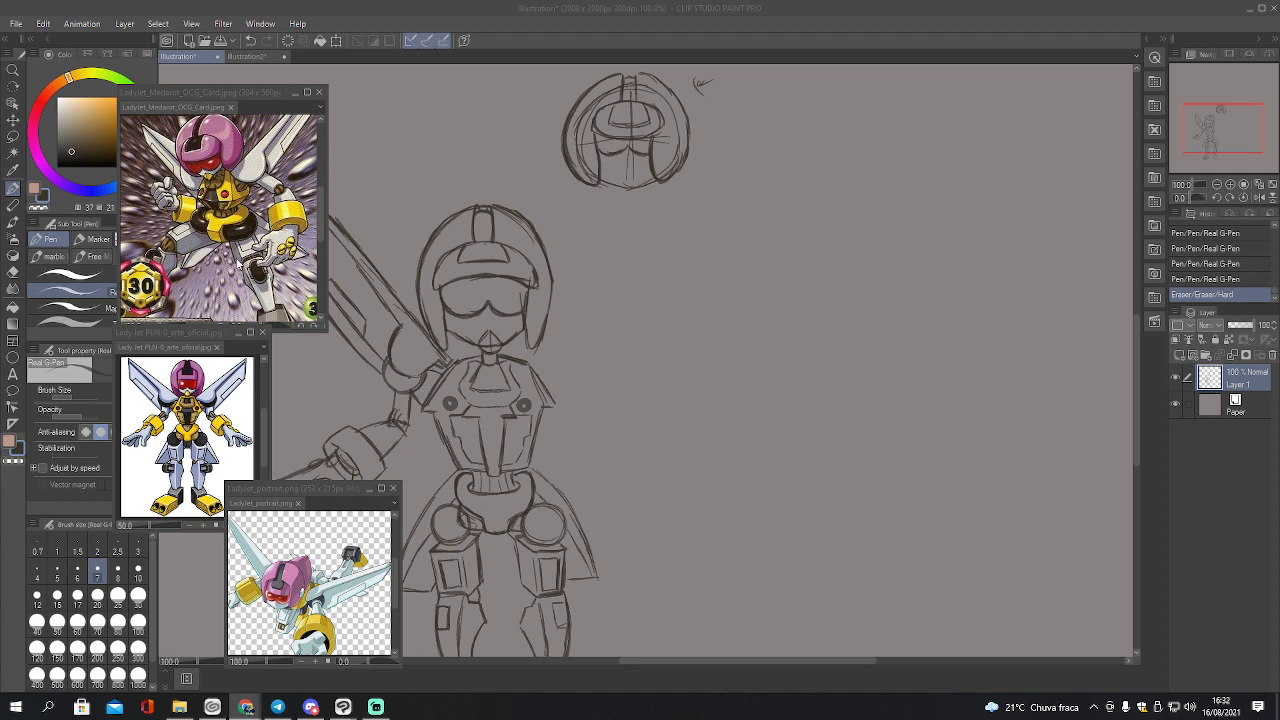
{"action": "left_click", "coordinate": [245, 56]}
{"action": "left_click", "coordinate": [14, 22]}
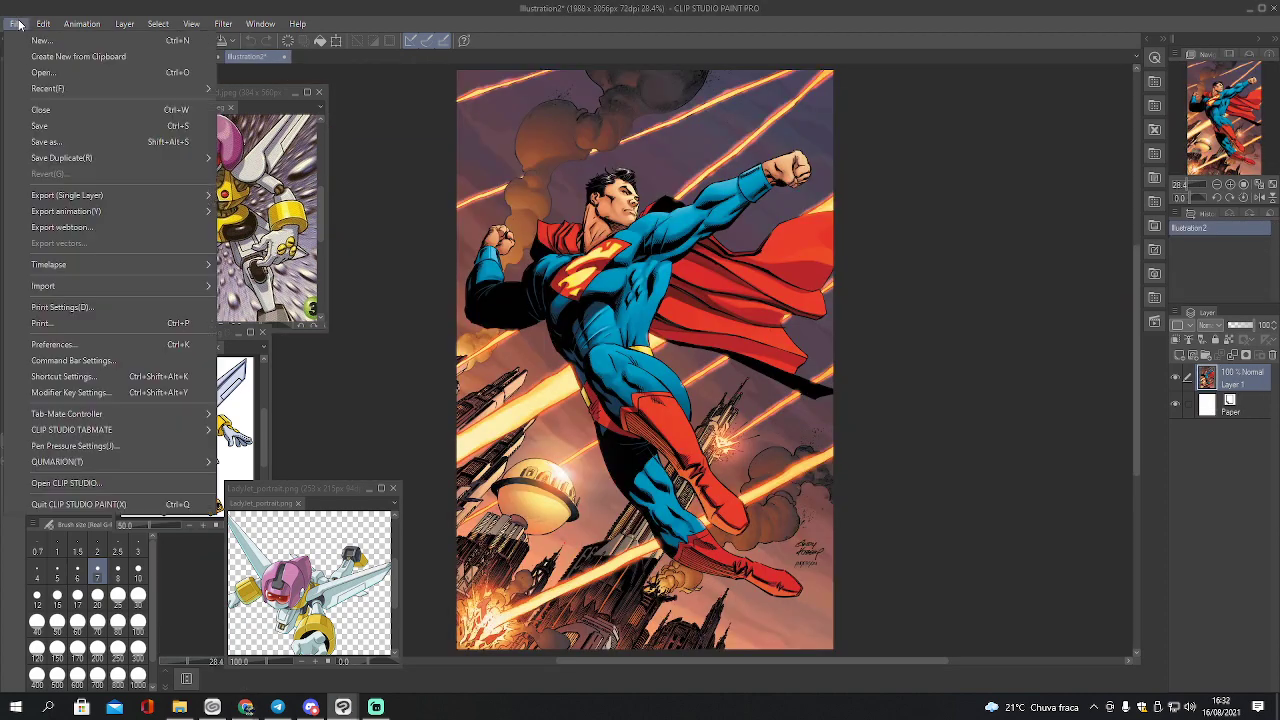
{"action": "left_click", "coordinate": [40, 56]}
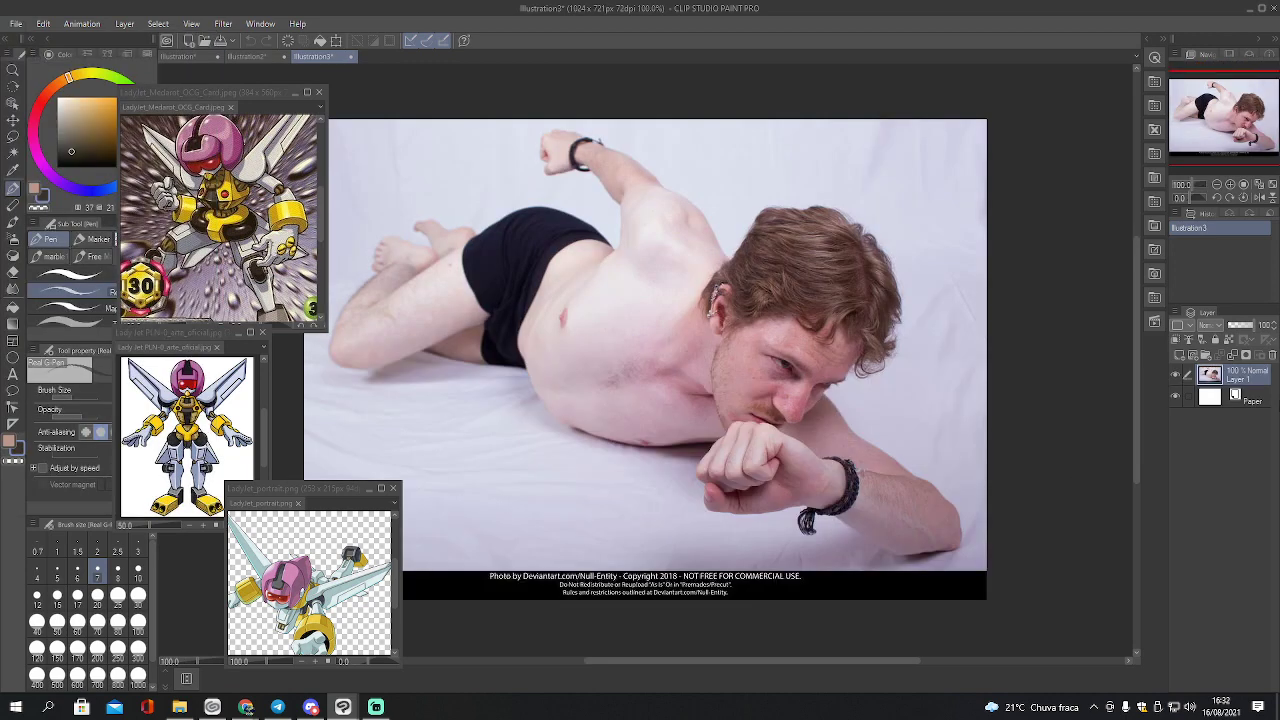
Add a new raster layer above the pose photo and lower the photo layer's opacity to 36%
{"action": "left_click", "coordinate": [1180, 356]}
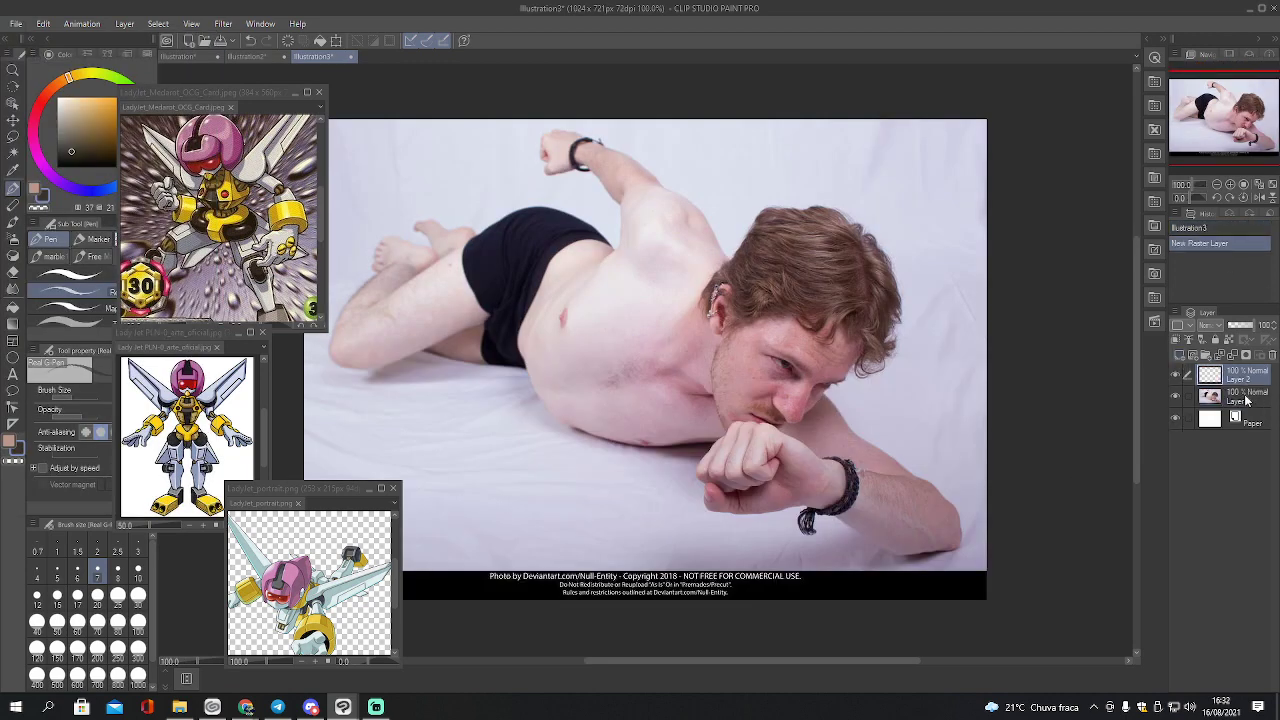
{"action": "left_click", "coordinate": [1245, 397]}
{"action": "left_click_drag", "start_coordinate": [1250, 325], "coordinate": [1233, 325]}
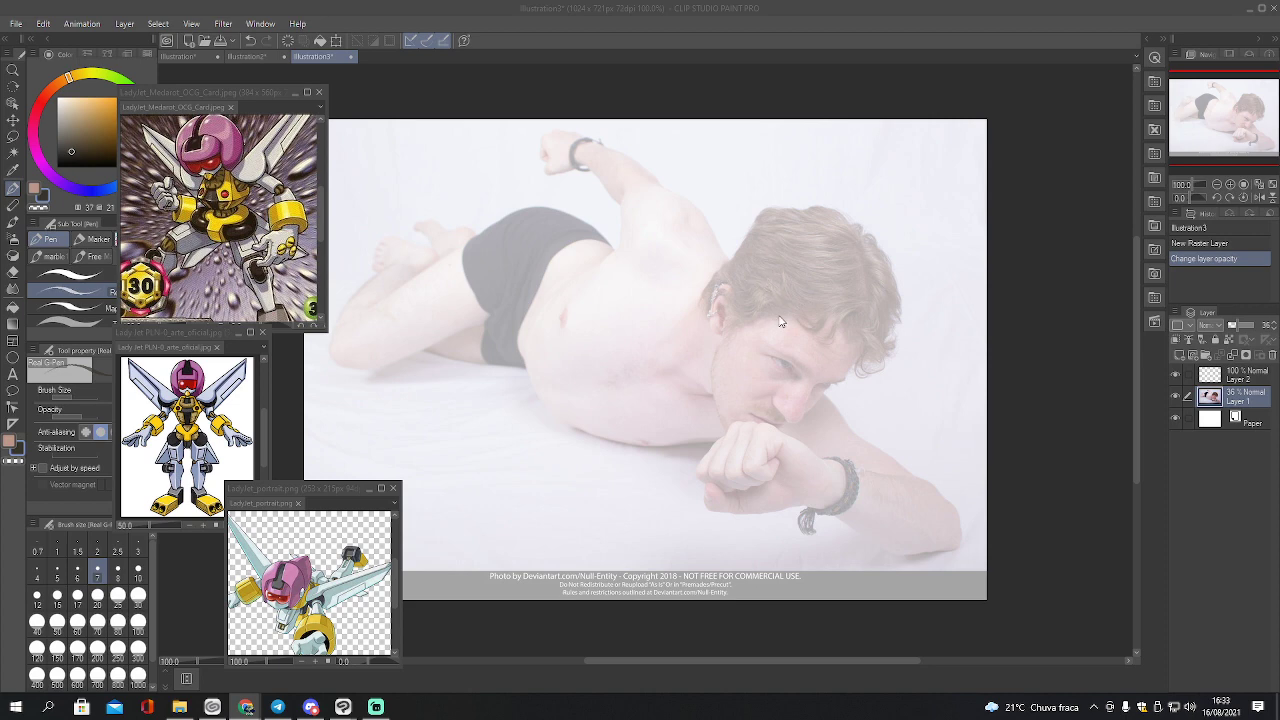
{"action": "left_click", "coordinate": [831, 247]}
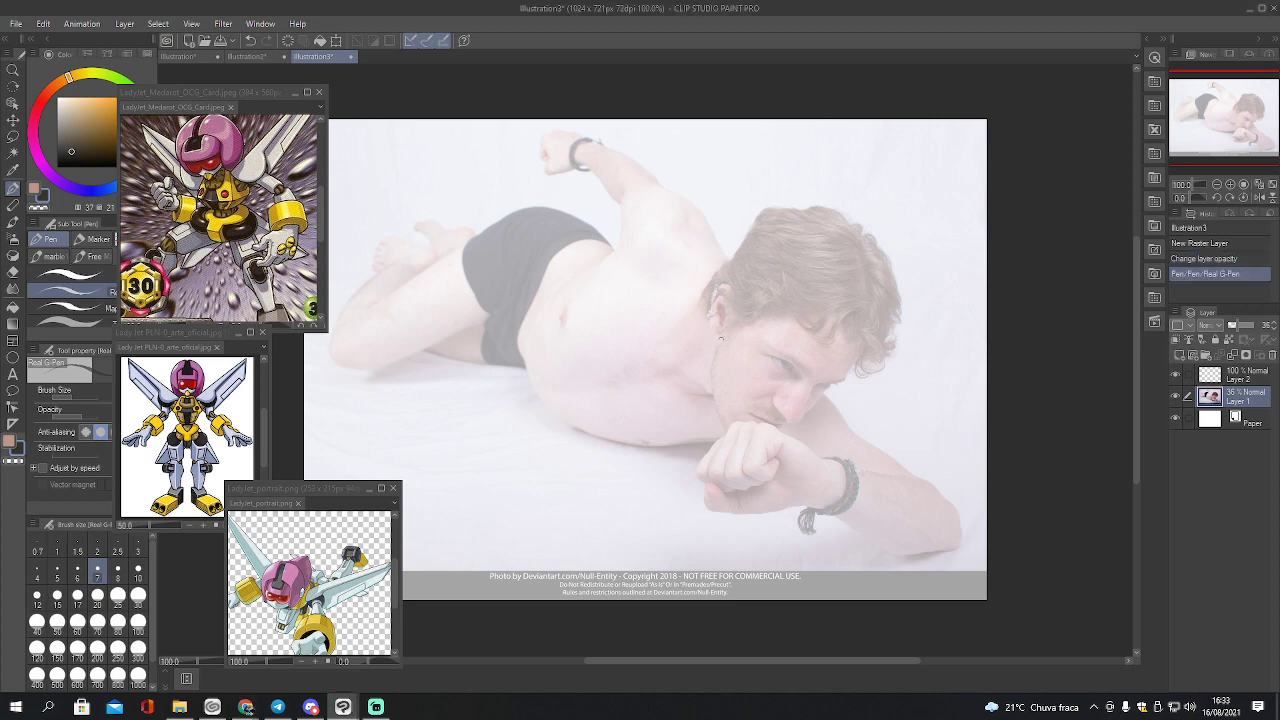
{"action": "left_click_drag", "start_coordinate": [720, 338], "coordinate": [722, 427]}
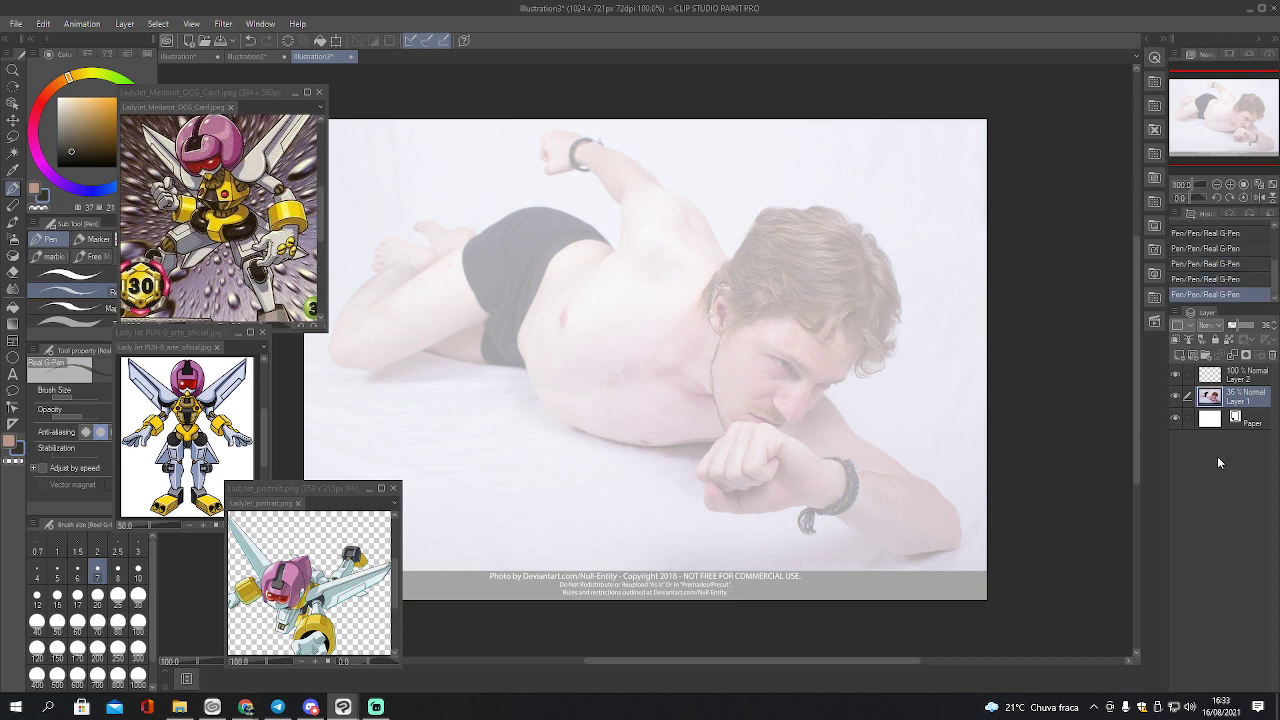
{"action": "left_click", "coordinate": [1274, 226]}
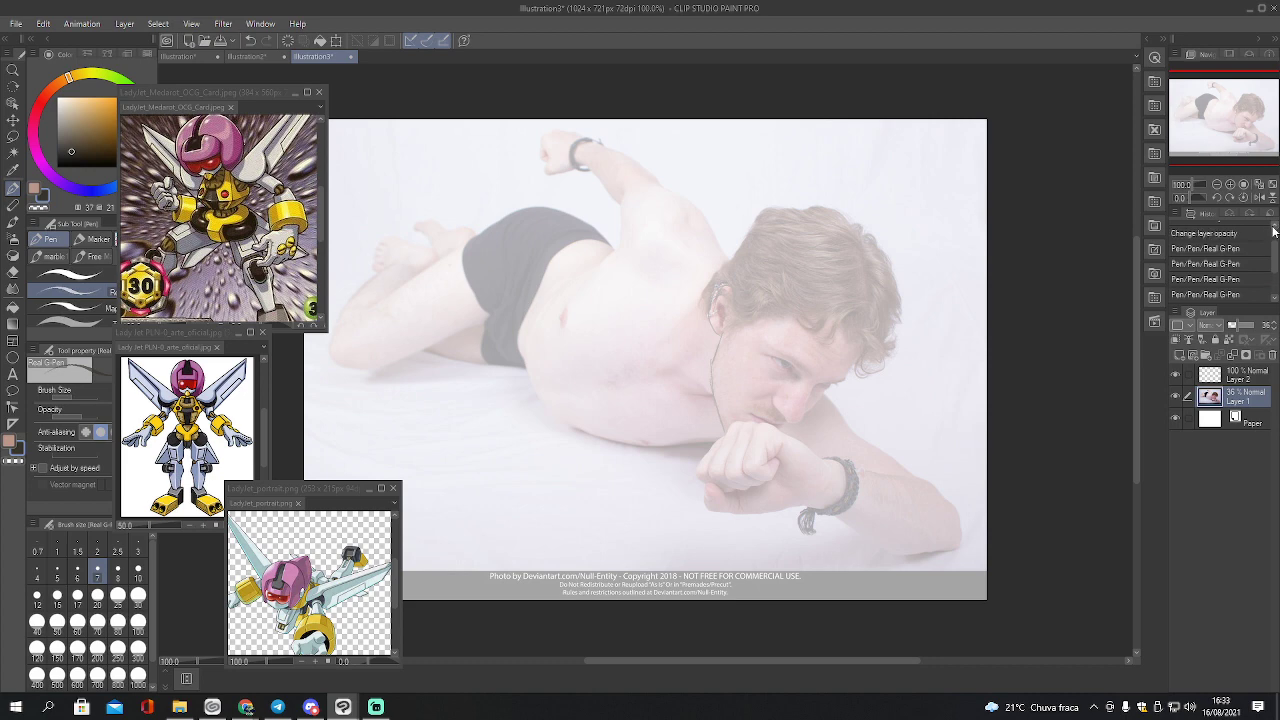
{"action": "left_click", "coordinate": [1262, 233]}
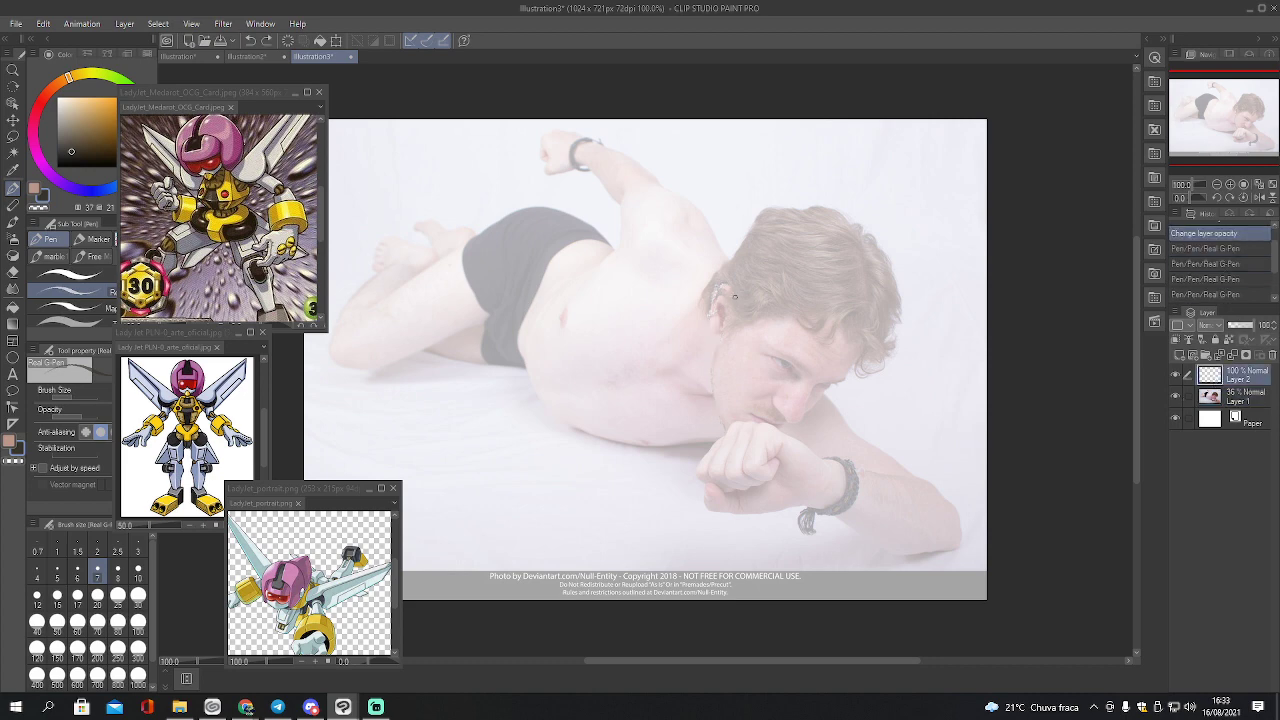
Trace the head on Layer 2 with the face outline, ear, brow and guide lines, round skull, and neck curve beside the jaw
{"action": "mouse_move", "coordinate": [734, 296]}
{"action": "left_mouse_down"}
{"action": "mouse_move", "coordinate": [711, 310]}
{"action": "mouse_move", "coordinate": [716, 410]}
{"action": "mouse_move", "coordinate": [760, 450]}
{"action": "mouse_move", "coordinate": [842, 384]}
{"action": "mouse_move", "coordinate": [848, 298]}
{"action": "mouse_move", "coordinate": [852, 378]}
{"action": "mouse_move", "coordinate": [815, 416]}
{"action": "left_mouse_up"}
{"action": "left_click_drag", "start_coordinate": [716, 342], "coordinate": [726, 438]}
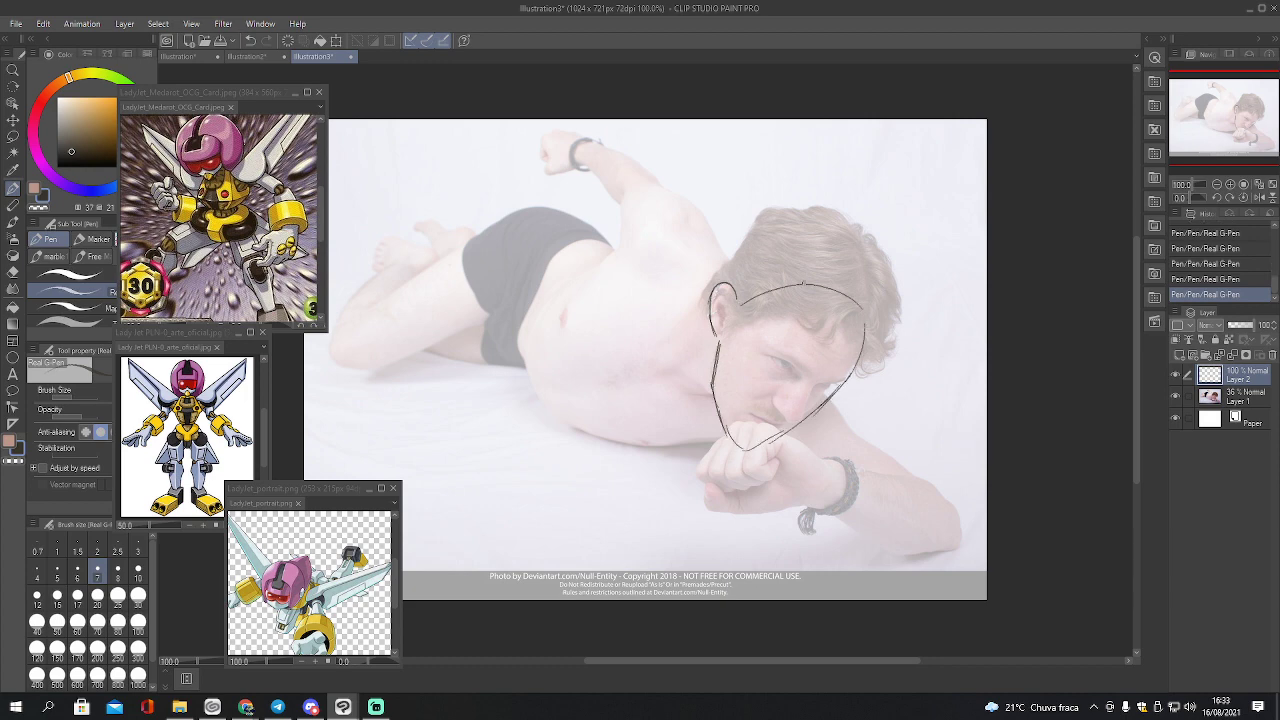
{"action": "mouse_move", "coordinate": [729, 324]}
{"action": "left_mouse_down"}
{"action": "mouse_move", "coordinate": [772, 366]}
{"action": "mouse_move", "coordinate": [759, 359]}
{"action": "mouse_move", "coordinate": [824, 386]}
{"action": "left_mouse_up"}
{"action": "mouse_move", "coordinate": [853, 310]}
{"action": "left_mouse_down"}
{"action": "mouse_move", "coordinate": [833, 369]}
{"action": "mouse_move", "coordinate": [741, 449]}
{"action": "left_mouse_up"}
{"action": "mouse_move", "coordinate": [716, 345]}
{"action": "left_mouse_down"}
{"action": "mouse_move", "coordinate": [733, 243]}
{"action": "mouse_move", "coordinate": [772, 221]}
{"action": "mouse_move", "coordinate": [852, 213]}
{"action": "mouse_move", "coordinate": [883, 286]}
{"action": "mouse_move", "coordinate": [862, 362]}
{"action": "left_mouse_up"}
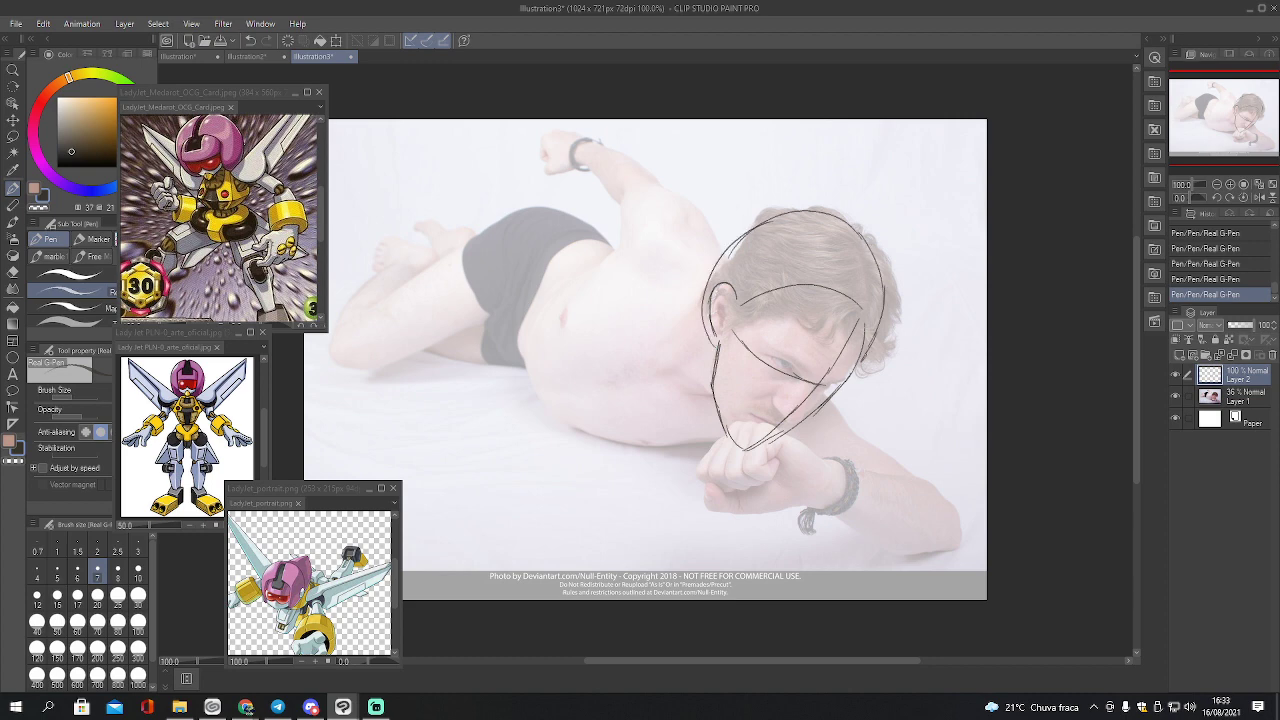
{"action": "mouse_move", "coordinate": [878, 302]}
{"action": "left_mouse_down"}
{"action": "mouse_move", "coordinate": [866, 356]}
{"action": "mouse_move", "coordinate": [850, 226]}
{"action": "mouse_move", "coordinate": [742, 248]}
{"action": "mouse_move", "coordinate": [724, 285]}
{"action": "left_mouse_up"}
{"action": "mouse_move", "coordinate": [760, 232]}
{"action": "left_mouse_down"}
{"action": "mouse_move", "coordinate": [676, 338]}
{"action": "mouse_move", "coordinate": [671, 380]}
{"action": "mouse_move", "coordinate": [711, 398]}
{"action": "left_mouse_up"}
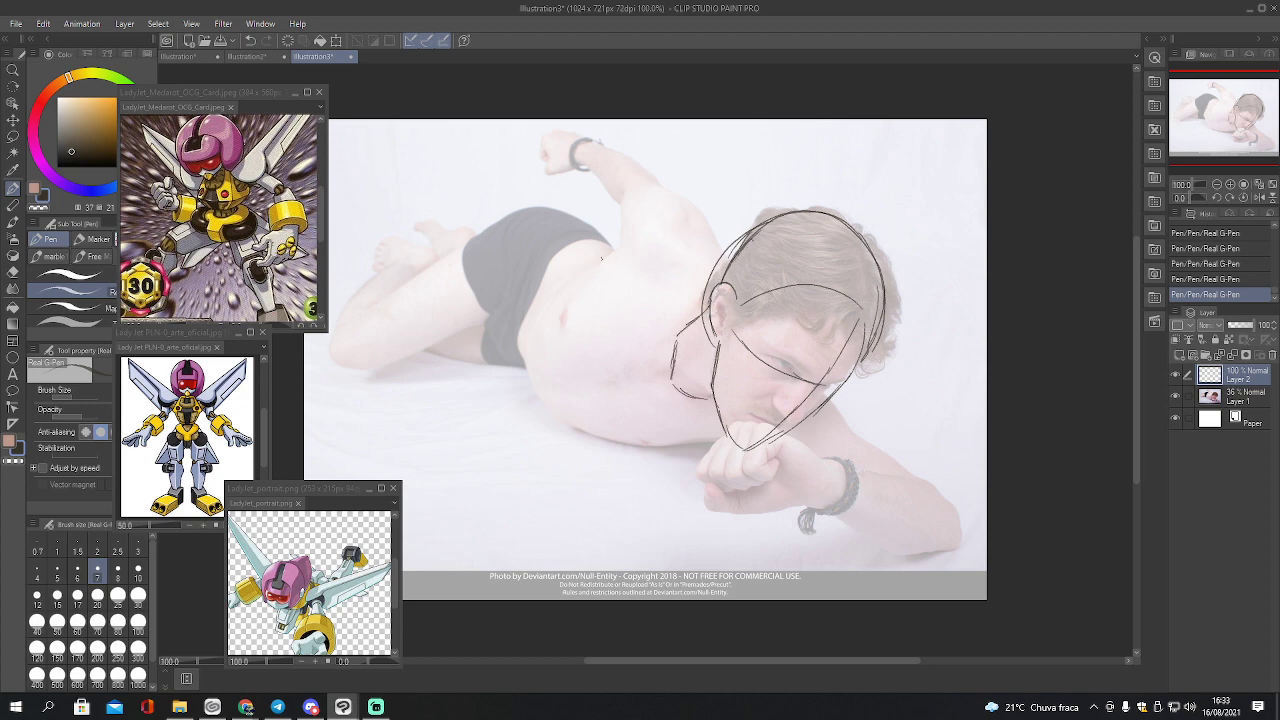
Trace the waist curve and the raised arm over the photo, using a shoulder ball, elbow circle, tapering forearm and fist
{"action": "mouse_move", "coordinate": [590, 236]}
{"action": "left_mouse_down"}
{"action": "mouse_move", "coordinate": [552, 263]}
{"action": "mouse_move", "coordinate": [572, 288]}
{"action": "mouse_move", "coordinate": [626, 298]}
{"action": "left_mouse_up"}
{"action": "mouse_move", "coordinate": [545, 263]}
{"action": "left_mouse_down"}
{"action": "mouse_move", "coordinate": [597, 241]}
{"action": "mouse_move", "coordinate": [639, 247]}
{"action": "mouse_move", "coordinate": [613, 252]}
{"action": "mouse_move", "coordinate": [672, 256]}
{"action": "left_mouse_up"}
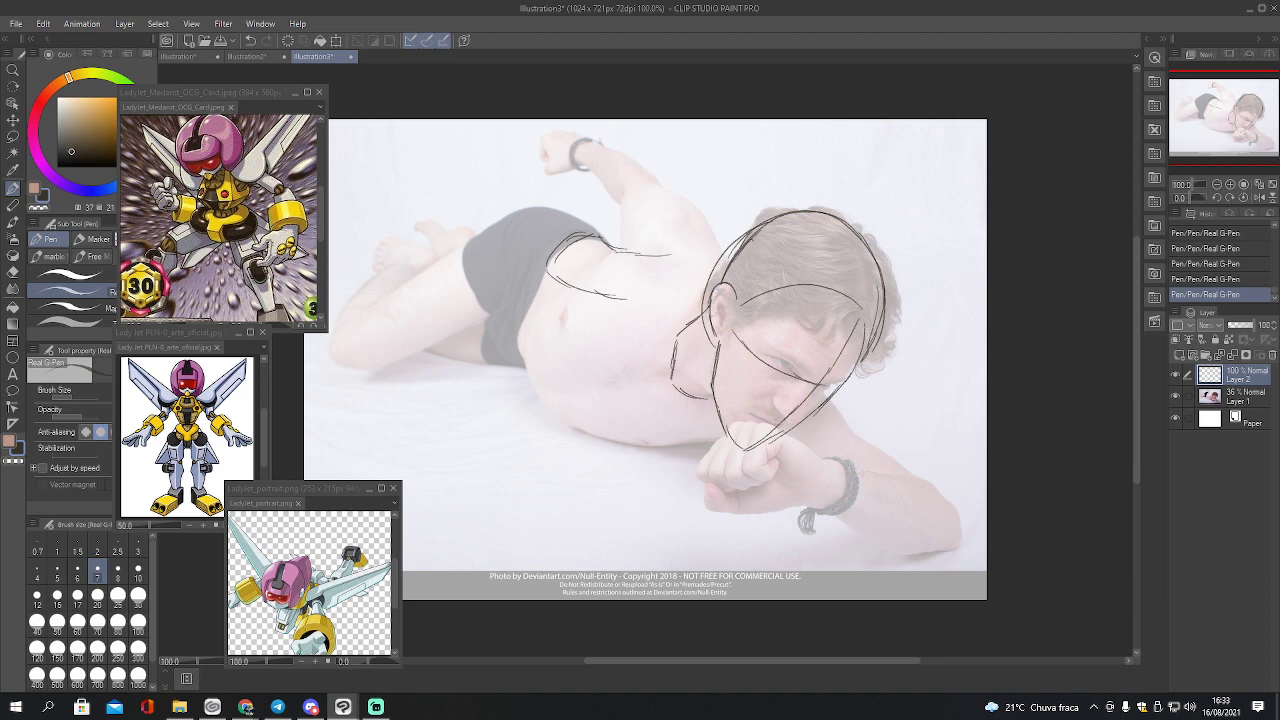
{"action": "mouse_move", "coordinate": [676, 208]}
{"action": "left_mouse_down"}
{"action": "mouse_move", "coordinate": [630, 284]}
{"action": "mouse_move", "coordinate": [682, 288]}
{"action": "mouse_move", "coordinate": [640, 286]}
{"action": "left_mouse_up"}
{"action": "mouse_move", "coordinate": [642, 210]}
{"action": "left_mouse_down"}
{"action": "mouse_move", "coordinate": [682, 213]}
{"action": "mouse_move", "coordinate": [708, 232]}
{"action": "mouse_move", "coordinate": [716, 258]}
{"action": "mouse_move", "coordinate": [703, 280]}
{"action": "mouse_move", "coordinate": [640, 288]}
{"action": "left_mouse_up"}
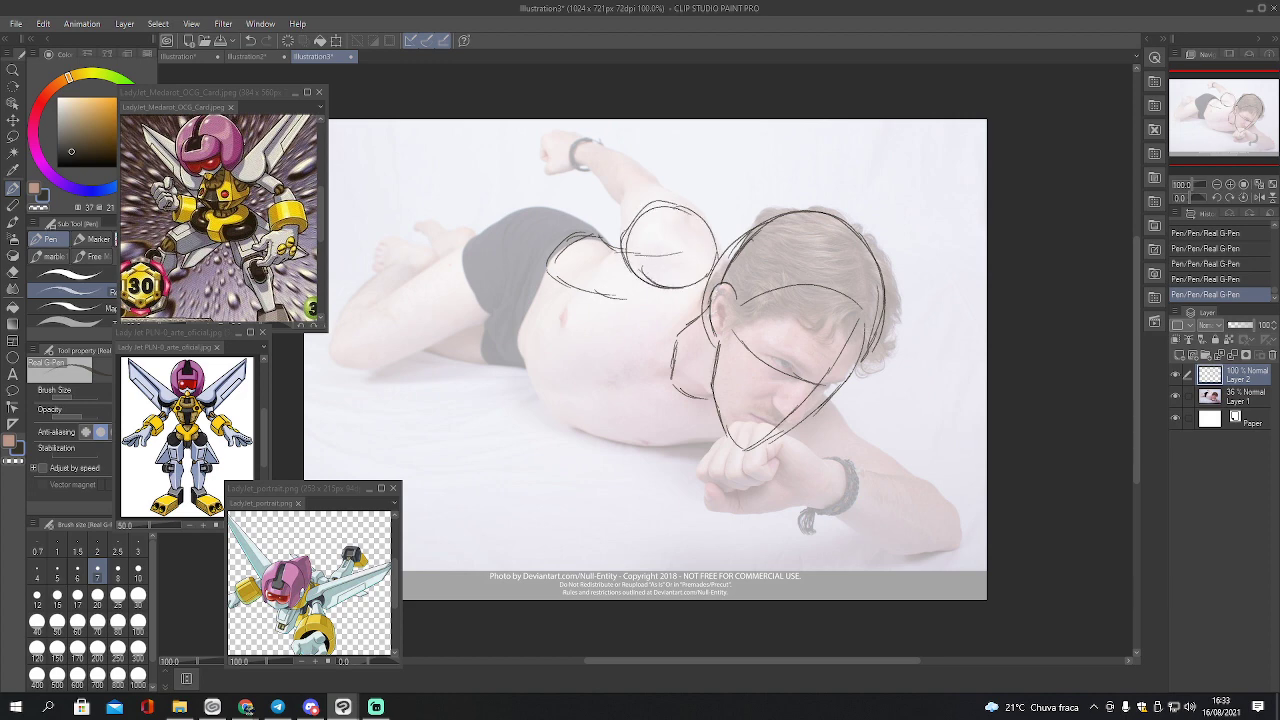
{"action": "mouse_move", "coordinate": [624, 240]}
{"action": "left_mouse_down"}
{"action": "mouse_move", "coordinate": [622, 192]}
{"action": "mouse_move", "coordinate": [648, 180]}
{"action": "mouse_move", "coordinate": [680, 208]}
{"action": "left_mouse_up"}
{"action": "mouse_move", "coordinate": [586, 144]}
{"action": "left_mouse_down"}
{"action": "mouse_move", "coordinate": [610, 200]}
{"action": "mouse_move", "coordinate": [624, 208]}
{"action": "mouse_move", "coordinate": [646, 170]}
{"action": "mouse_move", "coordinate": [624, 204]}
{"action": "mouse_move", "coordinate": [654, 188]}
{"action": "left_mouse_up"}
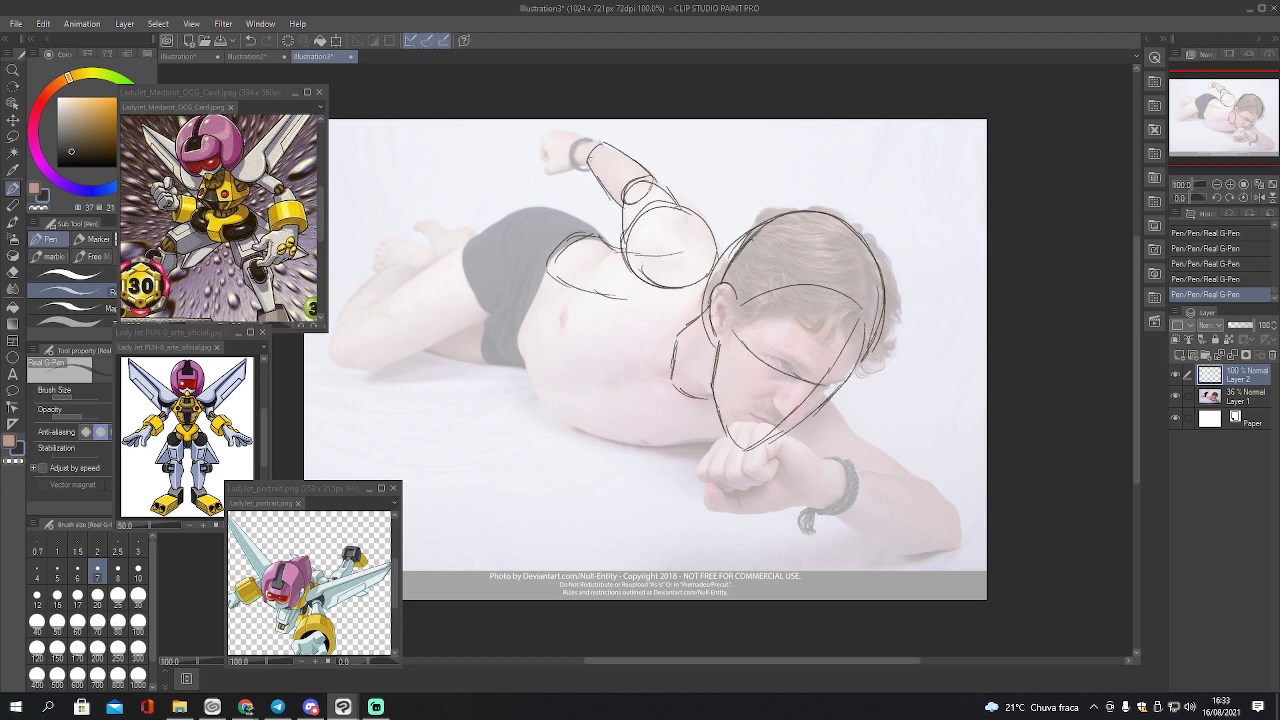
{"action": "mouse_move", "coordinate": [582, 162]}
{"action": "left_mouse_down"}
{"action": "mouse_move", "coordinate": [548, 172]}
{"action": "mouse_move", "coordinate": [540, 152]}
{"action": "mouse_move", "coordinate": [543, 131]}
{"action": "mouse_move", "coordinate": [600, 146]}
{"action": "left_mouse_up"}
Outline the hips over the dark shorts and trace the near thigh down to the bent knee
{"action": "left_click", "coordinate": [246, 707]}
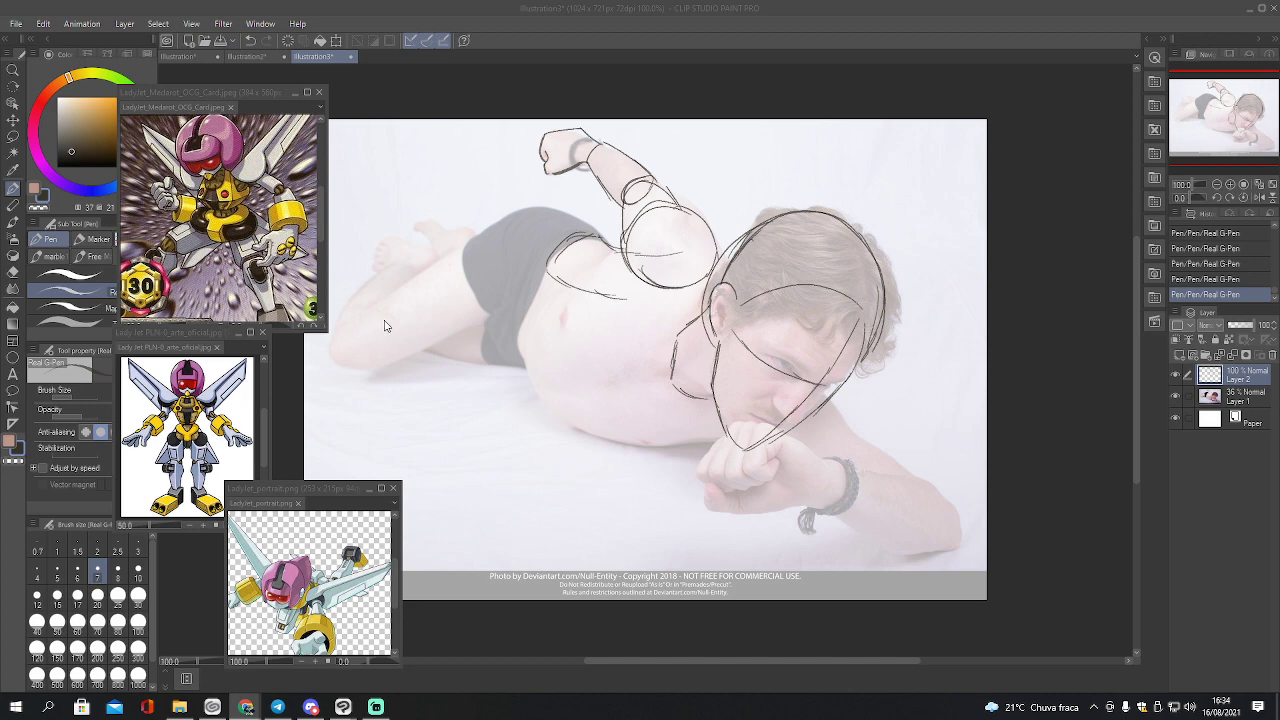
{"action": "left_click", "coordinate": [327, 56]}
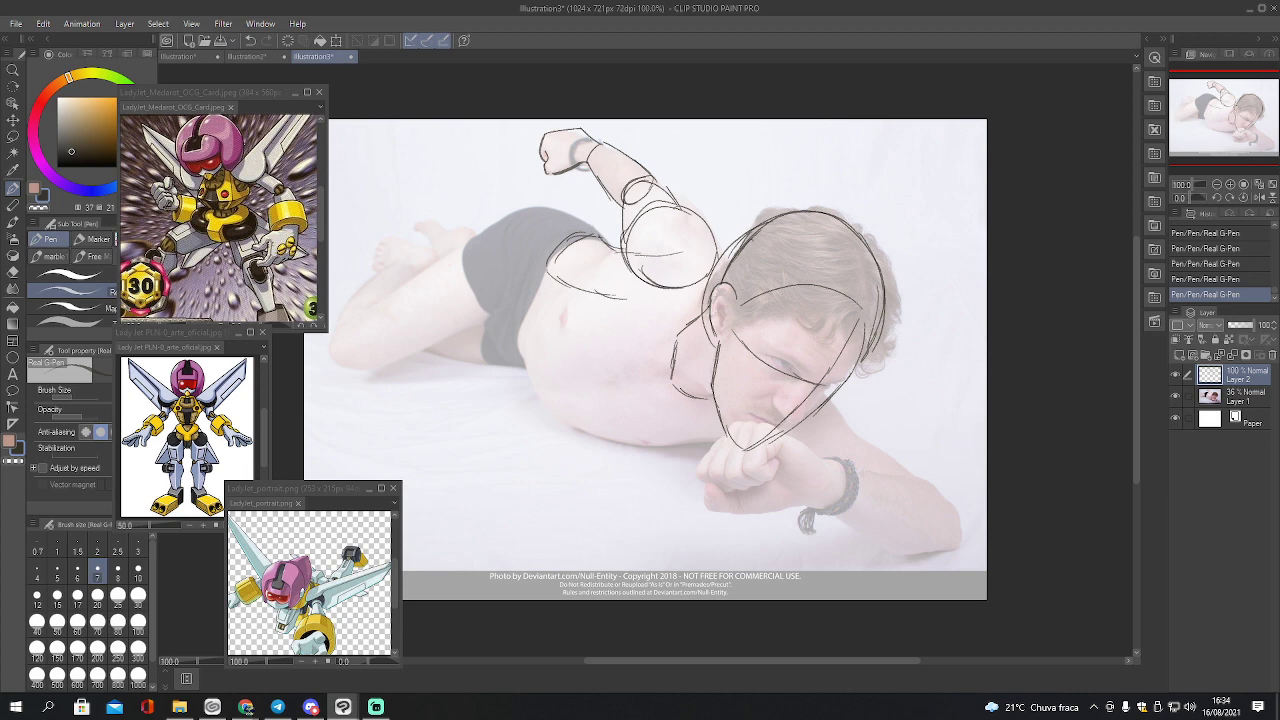
{"action": "mouse_move", "coordinate": [515, 216]}
{"action": "left_mouse_down"}
{"action": "mouse_move", "coordinate": [527, 236]}
{"action": "mouse_move", "coordinate": [486, 313]}
{"action": "mouse_move", "coordinate": [525, 367]}
{"action": "mouse_move", "coordinate": [560, 213]}
{"action": "mouse_move", "coordinate": [600, 238]}
{"action": "left_mouse_up"}
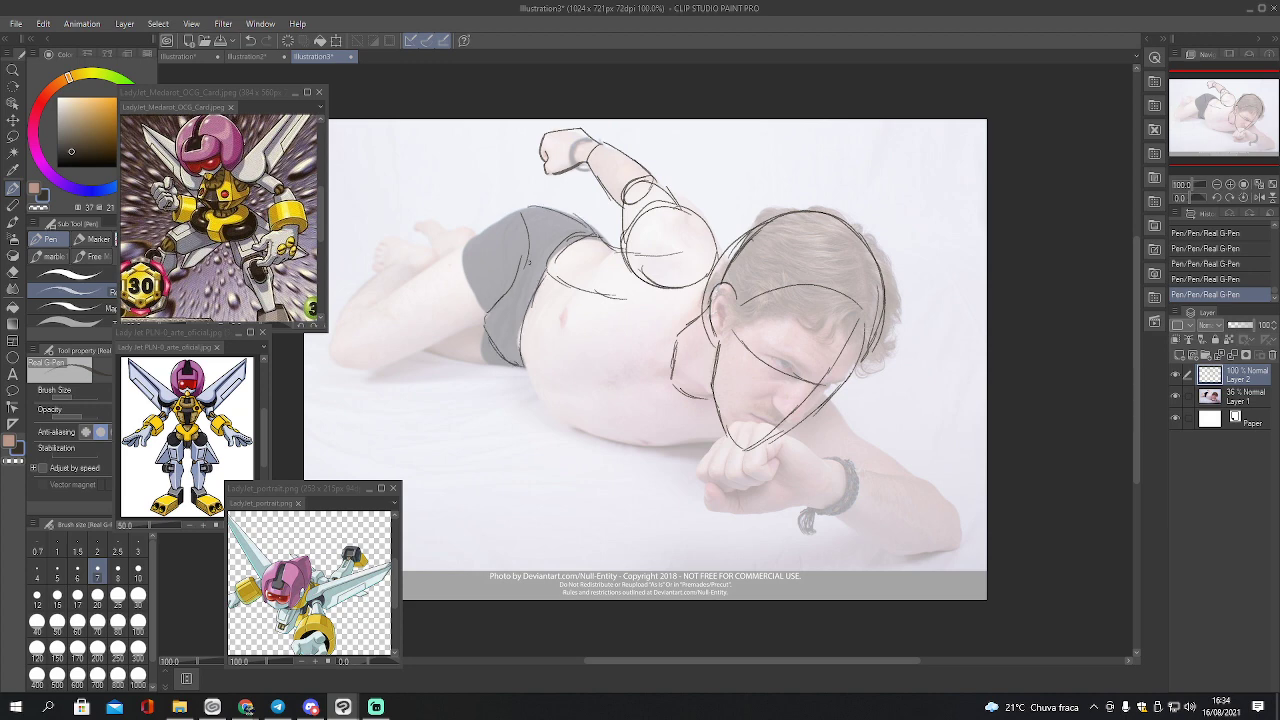
{"action": "left_click_drag", "start_coordinate": [524, 208], "coordinate": [394, 298]}
{"action": "mouse_move", "coordinate": [440, 262]}
{"action": "left_mouse_down"}
{"action": "mouse_move", "coordinate": [340, 345]}
{"action": "mouse_move", "coordinate": [342, 360]}
{"action": "mouse_move", "coordinate": [430, 352]}
{"action": "mouse_move", "coordinate": [488, 314]}
{"action": "mouse_move", "coordinate": [525, 250]}
{"action": "mouse_move", "coordinate": [528, 213]}
{"action": "left_mouse_up"}
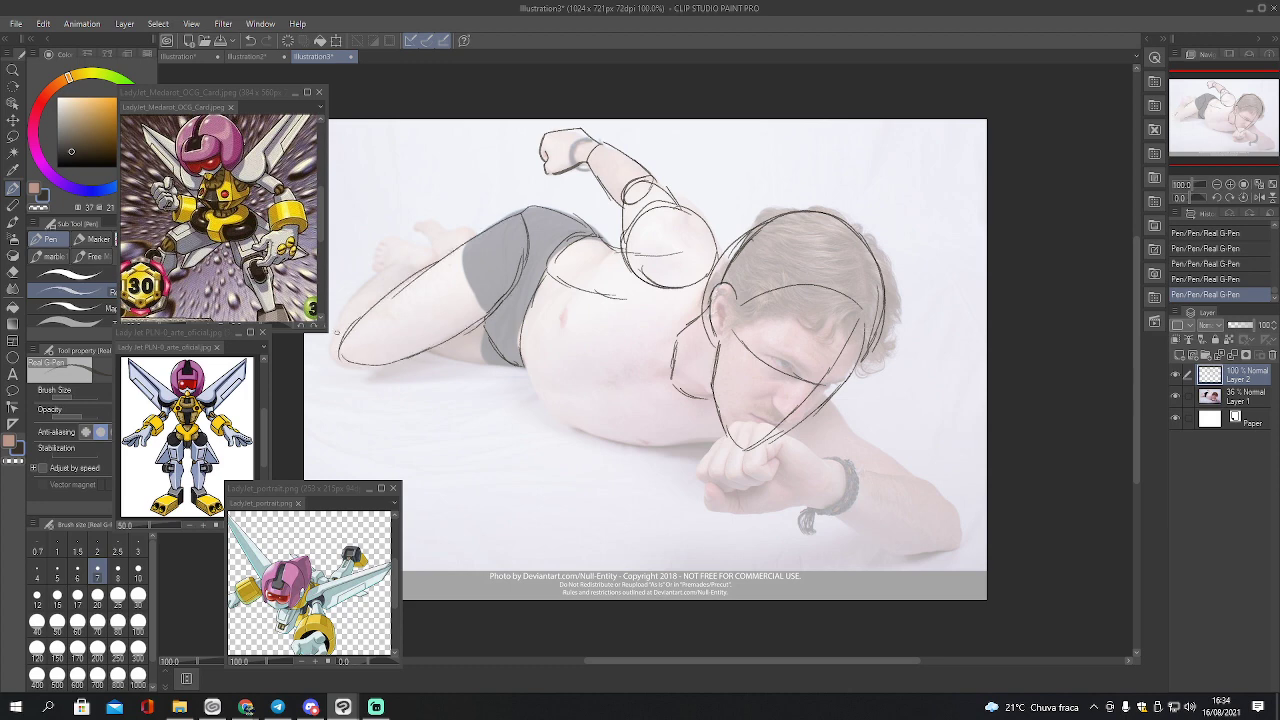
Add the knee circle, near lower leg, both feet and far thigh edge, and extend the torso line toward the shoulder
{"action": "mouse_move", "coordinate": [336, 332]}
{"action": "left_mouse_down"}
{"action": "mouse_move", "coordinate": [332, 352]}
{"action": "mouse_move", "coordinate": [356, 360]}
{"action": "mouse_move", "coordinate": [382, 282]}
{"action": "mouse_move", "coordinate": [394, 267]}
{"action": "mouse_move", "coordinate": [412, 263]}
{"action": "mouse_move", "coordinate": [412, 274]}
{"action": "mouse_move", "coordinate": [372, 262]}
{"action": "mouse_move", "coordinate": [386, 236]}
{"action": "mouse_move", "coordinate": [440, 260]}
{"action": "mouse_move", "coordinate": [382, 268]}
{"action": "mouse_move", "coordinate": [412, 232]}
{"action": "left_mouse_up"}
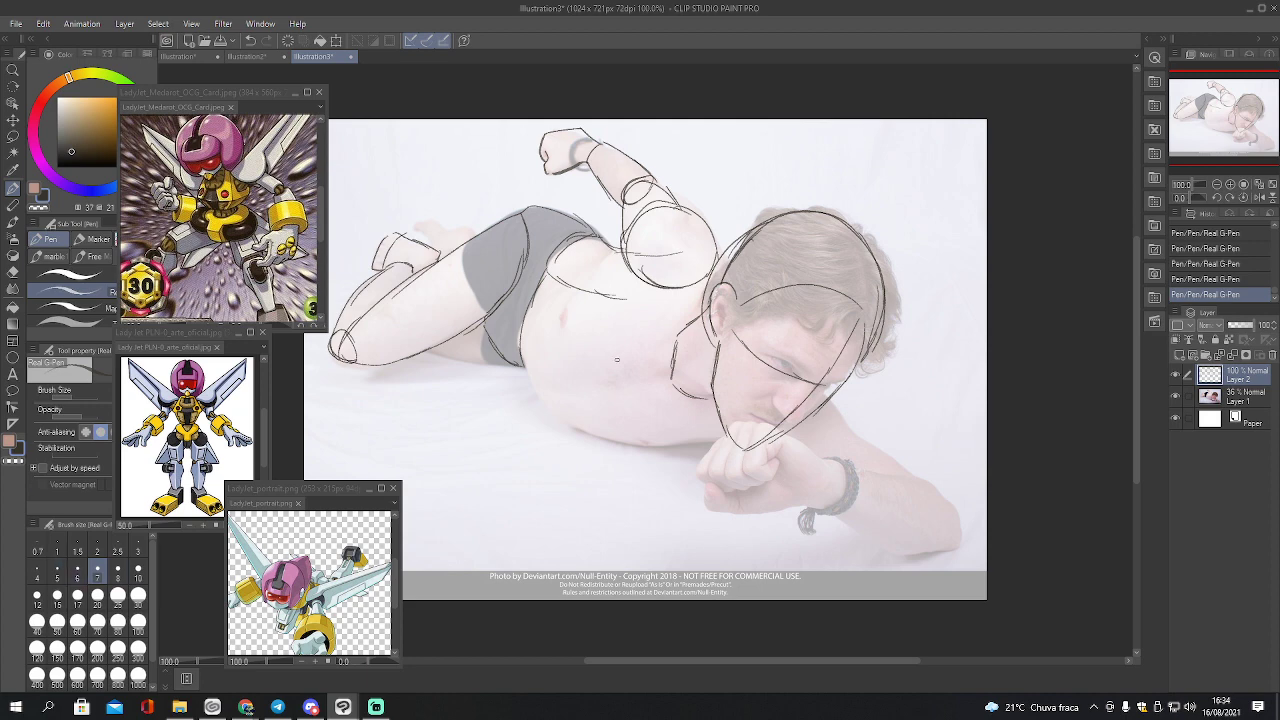
{"action": "mouse_move", "coordinate": [433, 247]}
{"action": "left_mouse_down"}
{"action": "mouse_move", "coordinate": [411, 221]}
{"action": "mouse_move", "coordinate": [443, 215]}
{"action": "mouse_move", "coordinate": [478, 240]}
{"action": "mouse_move", "coordinate": [422, 233]}
{"action": "mouse_move", "coordinate": [446, 225]}
{"action": "mouse_move", "coordinate": [466, 240]}
{"action": "left_mouse_up"}
{"action": "left_click_drag", "start_coordinate": [422, 349], "coordinate": [492, 366]}
{"action": "left_click_drag", "start_coordinate": [600, 290], "coordinate": [698, 285]}
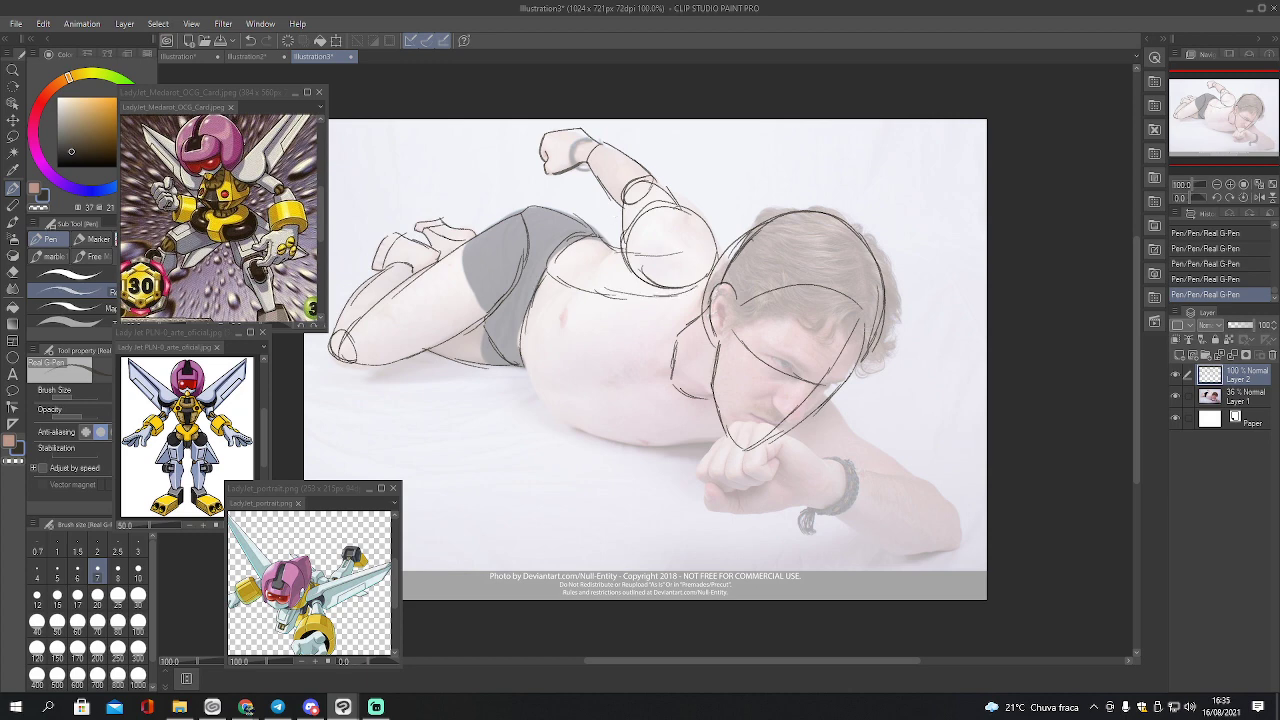
Trace the torso's chest and belly outline over the photo and add curved contour lines across the ribs and waist
{"action": "mouse_move", "coordinate": [580, 285]}
{"action": "left_mouse_down"}
{"action": "mouse_move", "coordinate": [582, 371]}
{"action": "mouse_move", "coordinate": [597, 395]}
{"action": "mouse_move", "coordinate": [625, 427]}
{"action": "mouse_move", "coordinate": [706, 445]}
{"action": "left_mouse_up"}
{"action": "mouse_move", "coordinate": [676, 294]}
{"action": "left_mouse_down"}
{"action": "mouse_move", "coordinate": [662, 412]}
{"action": "mouse_move", "coordinate": [702, 444]}
{"action": "left_mouse_up"}
{"action": "left_click_drag", "start_coordinate": [662, 356], "coordinate": [694, 442]}
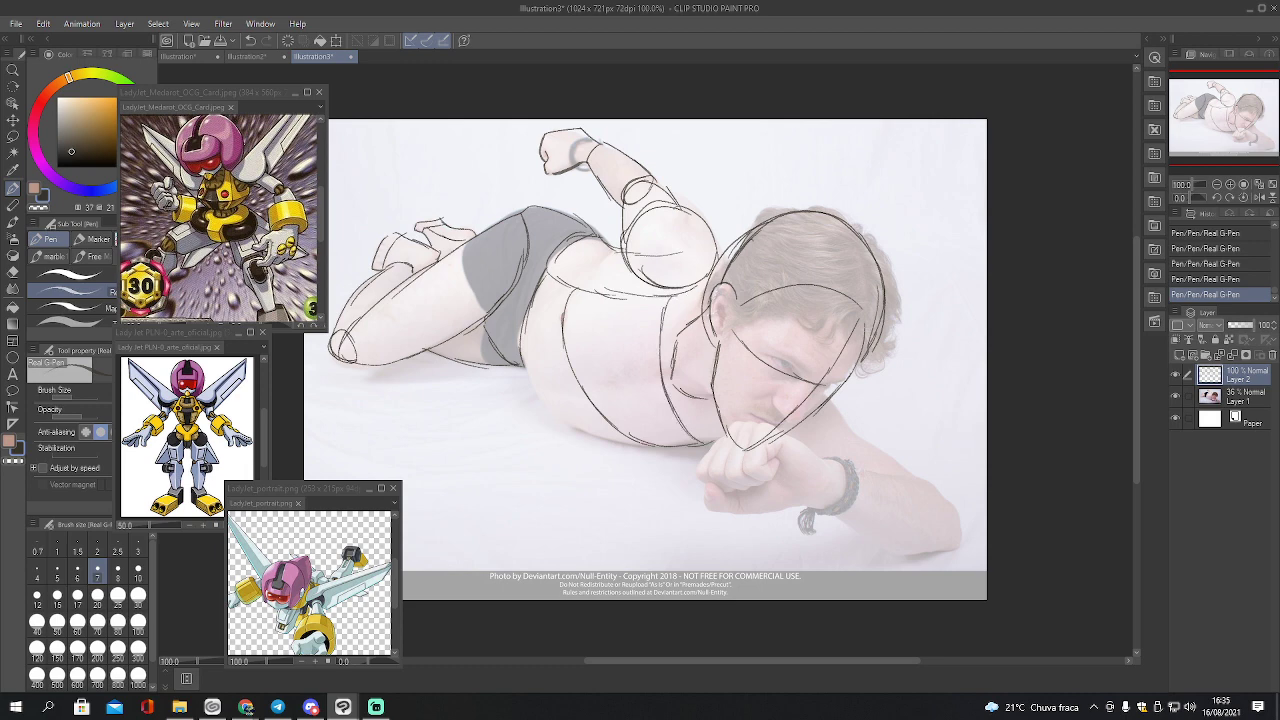
{"action": "mouse_move", "coordinate": [520, 330]}
{"action": "left_mouse_down"}
{"action": "mouse_move", "coordinate": [526, 384]}
{"action": "mouse_move", "coordinate": [580, 432]}
{"action": "mouse_move", "coordinate": [642, 450]}
{"action": "mouse_move", "coordinate": [556, 374]}
{"action": "mouse_move", "coordinate": [582, 378]}
{"action": "left_mouse_up"}
{"action": "mouse_move", "coordinate": [532, 342]}
{"action": "left_mouse_down"}
{"action": "mouse_move", "coordinate": [520, 364]}
{"action": "mouse_move", "coordinate": [654, 395]}
{"action": "left_mouse_up"}
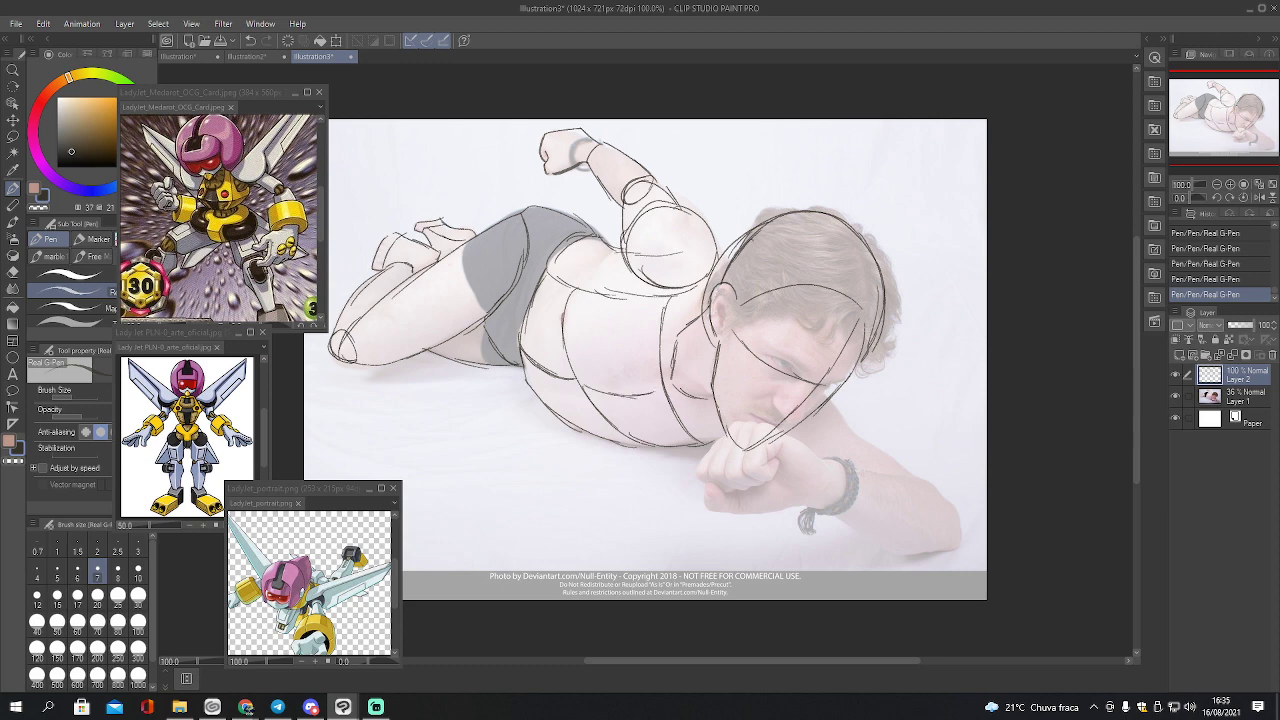
{"action": "left_click_drag", "start_coordinate": [540, 366], "coordinate": [576, 386]}
{"action": "mouse_move", "coordinate": [528, 334]}
{"action": "left_mouse_down"}
{"action": "mouse_move", "coordinate": [520, 350]}
{"action": "mouse_move", "coordinate": [548, 374]}
{"action": "left_mouse_up"}
{"action": "mouse_move", "coordinate": [536, 286]}
{"action": "left_mouse_down"}
{"action": "mouse_move", "coordinate": [520, 352]}
{"action": "mouse_move", "coordinate": [532, 392]}
{"action": "left_mouse_up"}
Trace the fist under the chin with its wrist, forearm and upper arm, and hide the photo layer
{"action": "mouse_move", "coordinate": [740, 420]}
{"action": "left_mouse_down"}
{"action": "mouse_move", "coordinate": [699, 467]}
{"action": "mouse_move", "coordinate": [710, 486]}
{"action": "mouse_move", "coordinate": [772, 478]}
{"action": "mouse_move", "coordinate": [787, 436]}
{"action": "mouse_move", "coordinate": [828, 464]}
{"action": "left_mouse_up"}
{"action": "mouse_move", "coordinate": [704, 484]}
{"action": "left_mouse_down"}
{"action": "mouse_move", "coordinate": [708, 510]}
{"action": "mouse_move", "coordinate": [796, 508]}
{"action": "mouse_move", "coordinate": [828, 462]}
{"action": "mouse_move", "coordinate": [806, 500]}
{"action": "left_mouse_up"}
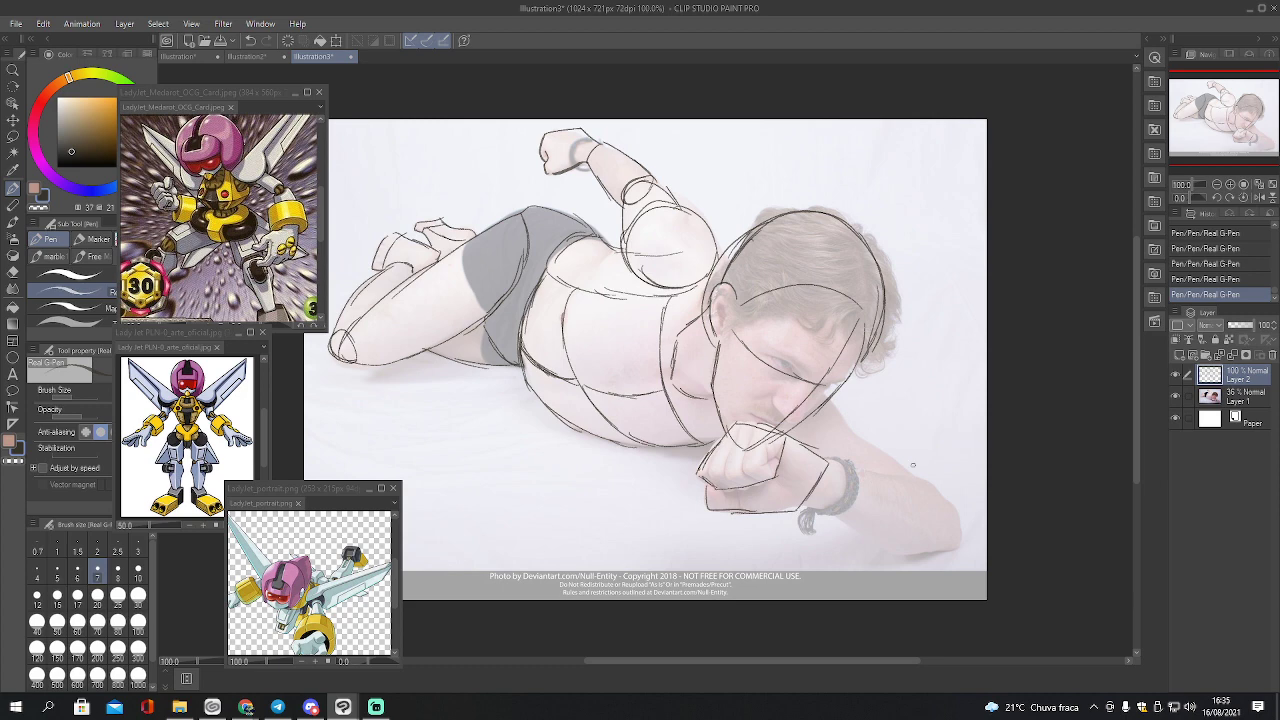
{"action": "mouse_move", "coordinate": [801, 508]}
{"action": "left_mouse_down"}
{"action": "mouse_move", "coordinate": [911, 555]}
{"action": "mouse_move", "coordinate": [897, 553]}
{"action": "mouse_move", "coordinate": [966, 547]}
{"action": "left_mouse_up"}
{"action": "mouse_move", "coordinate": [830, 461]}
{"action": "left_mouse_down"}
{"action": "mouse_move", "coordinate": [932, 488]}
{"action": "mouse_move", "coordinate": [960, 528]}
{"action": "left_mouse_up"}
{"action": "mouse_move", "coordinate": [834, 398]}
{"action": "left_mouse_down"}
{"action": "mouse_move", "coordinate": [845, 454]}
{"action": "mouse_move", "coordinate": [867, 444]}
{"action": "mouse_move", "coordinate": [920, 480]}
{"action": "left_mouse_up"}
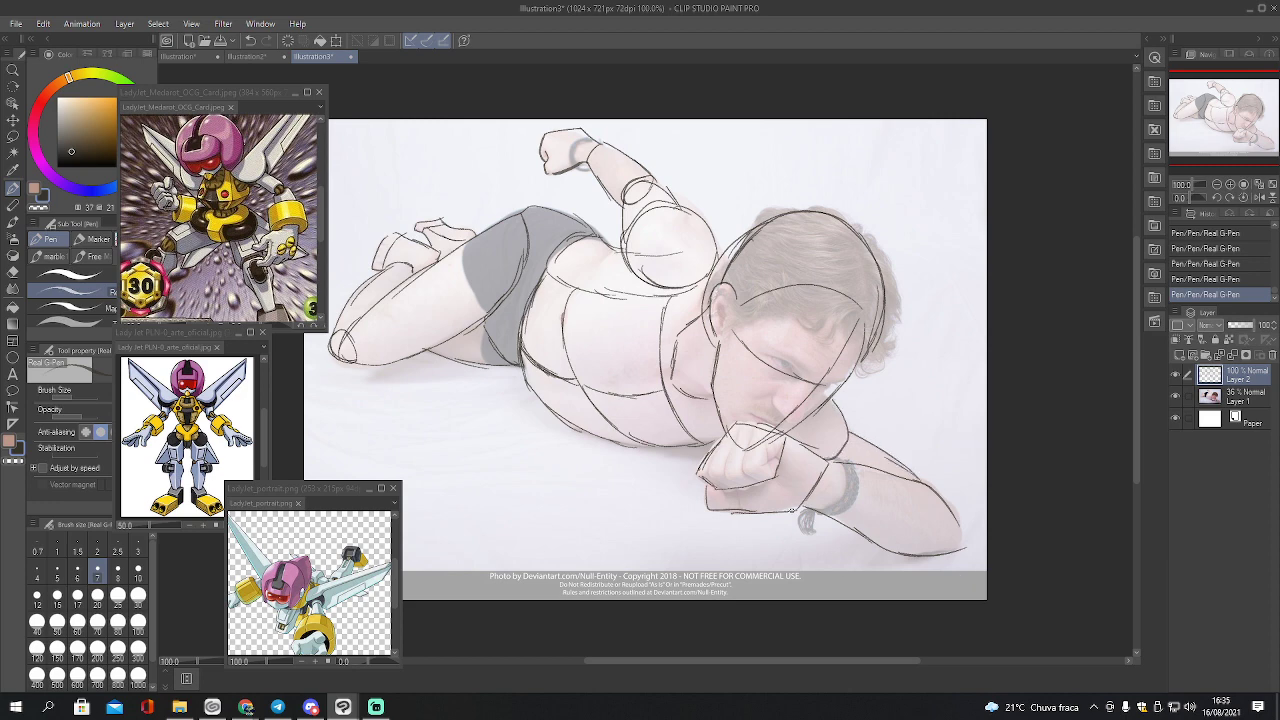
{"action": "left_click_drag", "start_coordinate": [773, 512], "coordinate": [806, 509]}
{"action": "left_click", "coordinate": [1176, 396]}
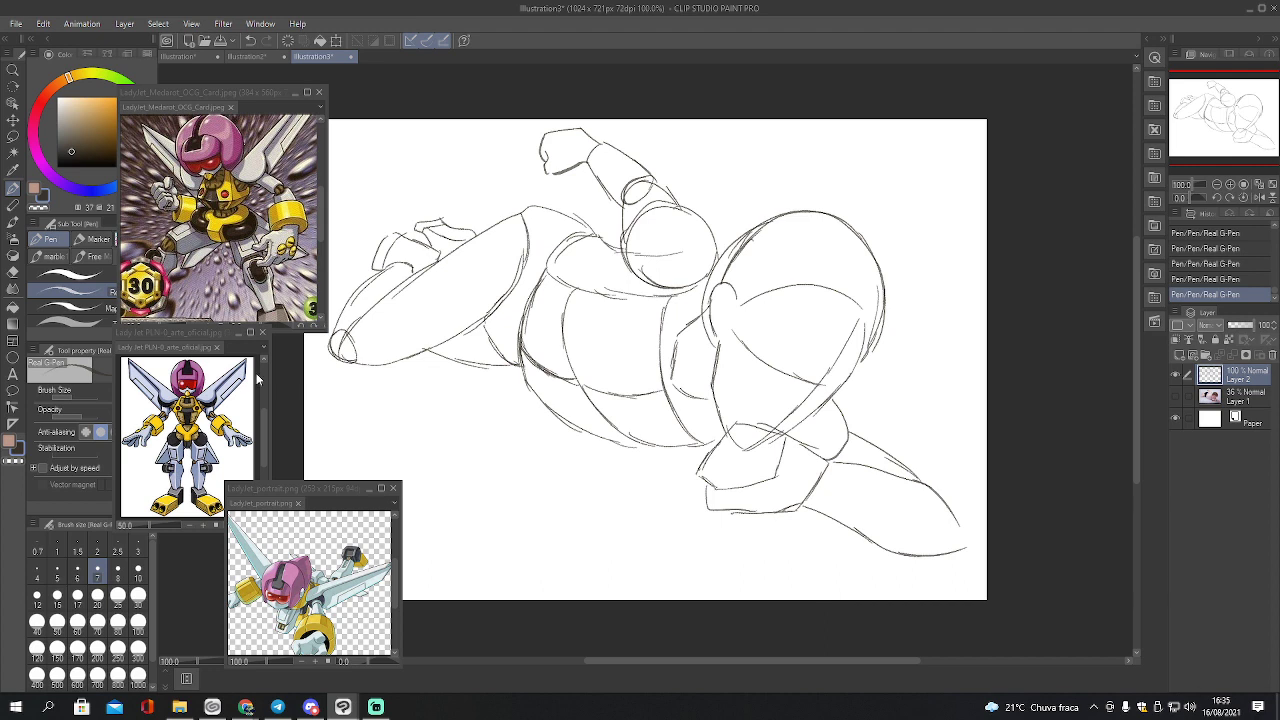
Rearrange the Lady Jet reference windows and float the traced pose as a small window at 33.3% zoom beside them
{"action": "left_click_drag", "start_coordinate": [197, 333], "coordinate": [197, 328]}
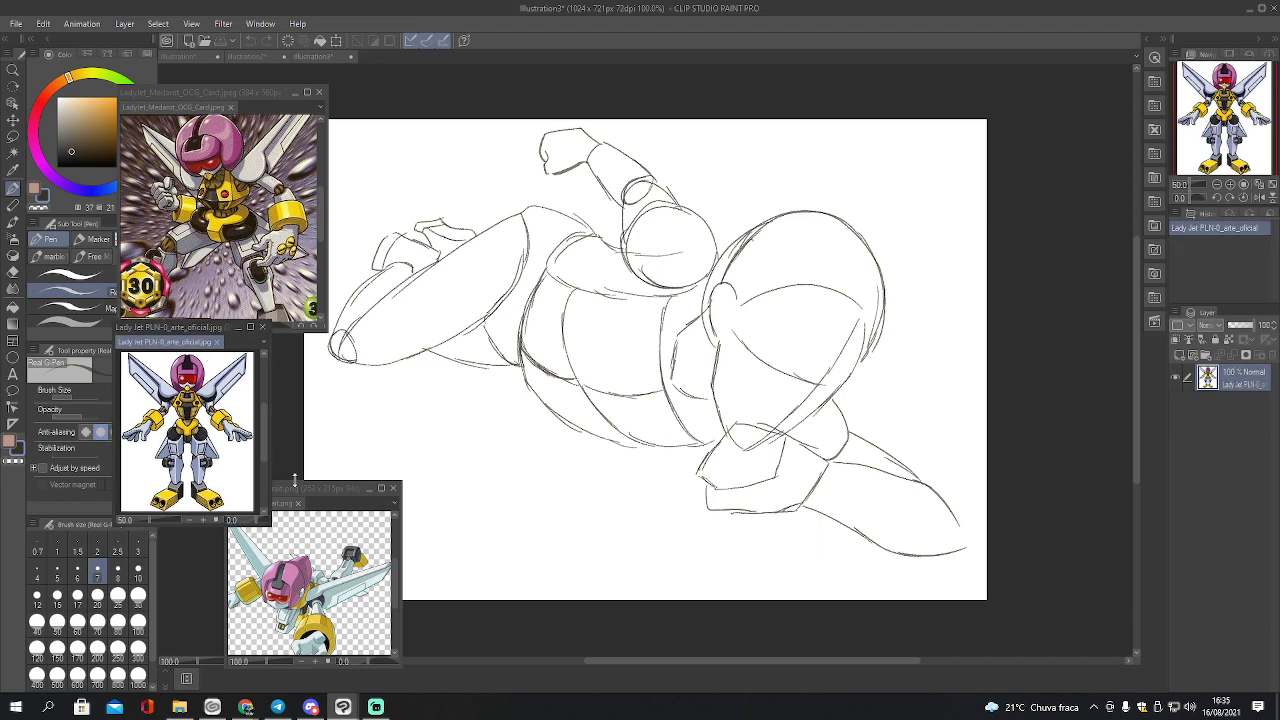
{"action": "left_click_drag", "start_coordinate": [301, 490], "coordinate": [191, 516]}
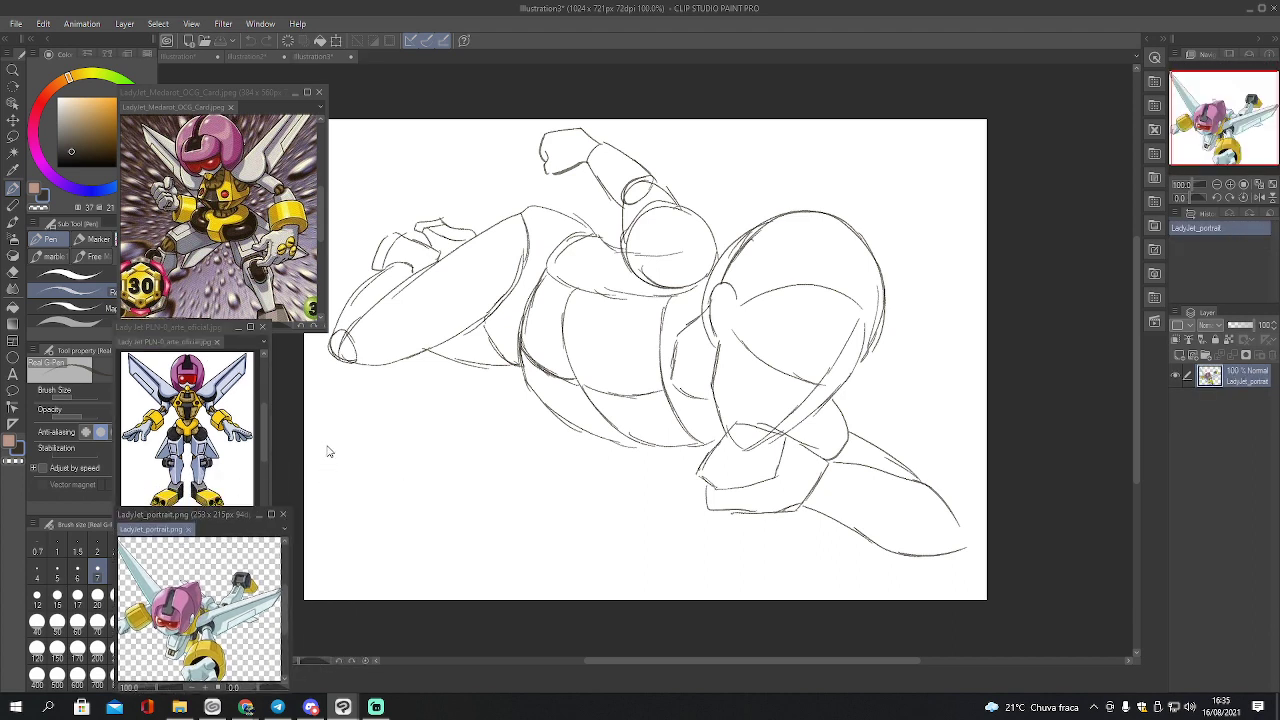
{"action": "left_click", "coordinate": [313, 56]}
{"action": "left_click_drag", "start_coordinate": [328, 59], "coordinate": [250, 142]}
{"action": "left_click", "coordinate": [1216, 186]}
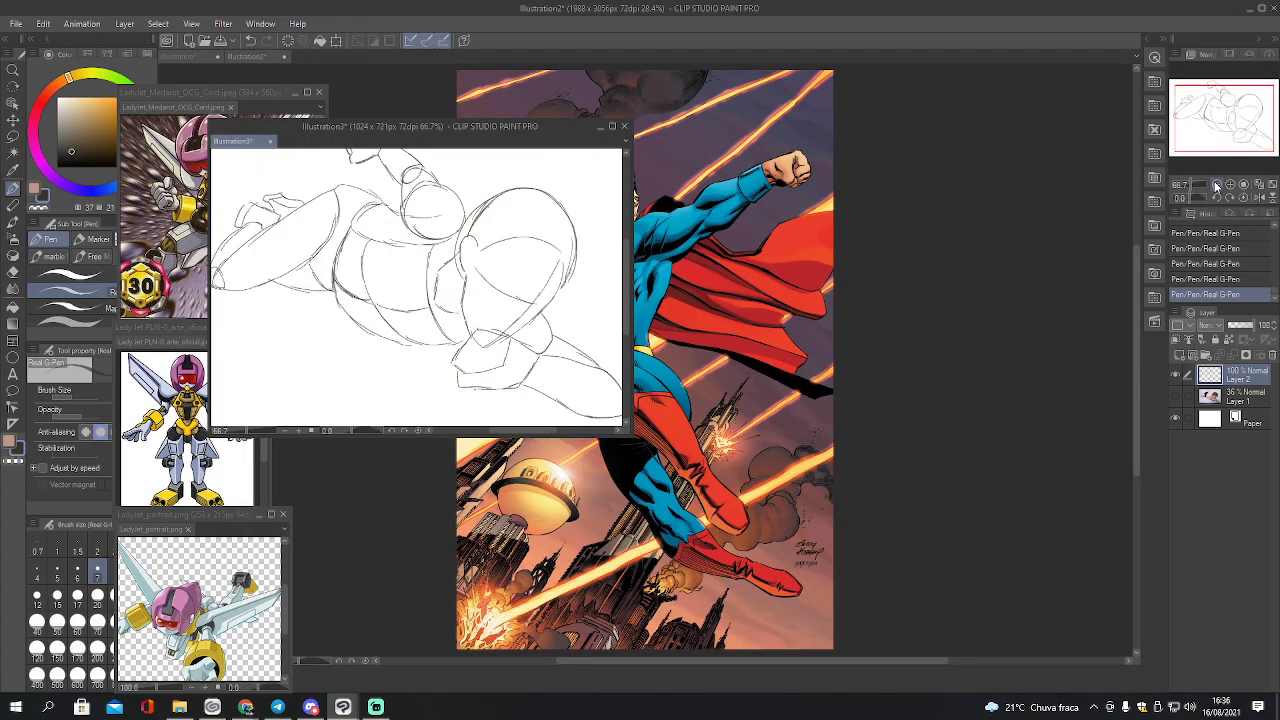
{"action": "left_click", "coordinate": [1216, 186]}
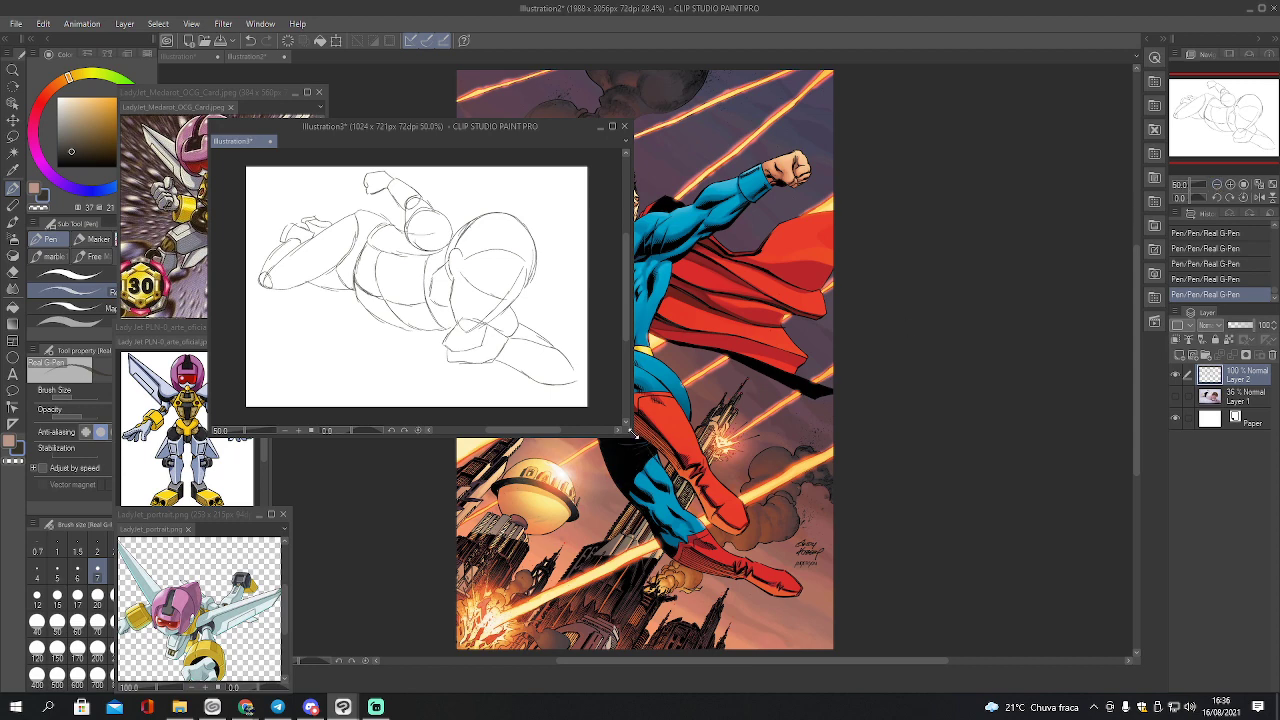
{"action": "left_click_drag", "start_coordinate": [626, 430], "coordinate": [451, 318]}
{"action": "left_click", "coordinate": [1216, 186]}
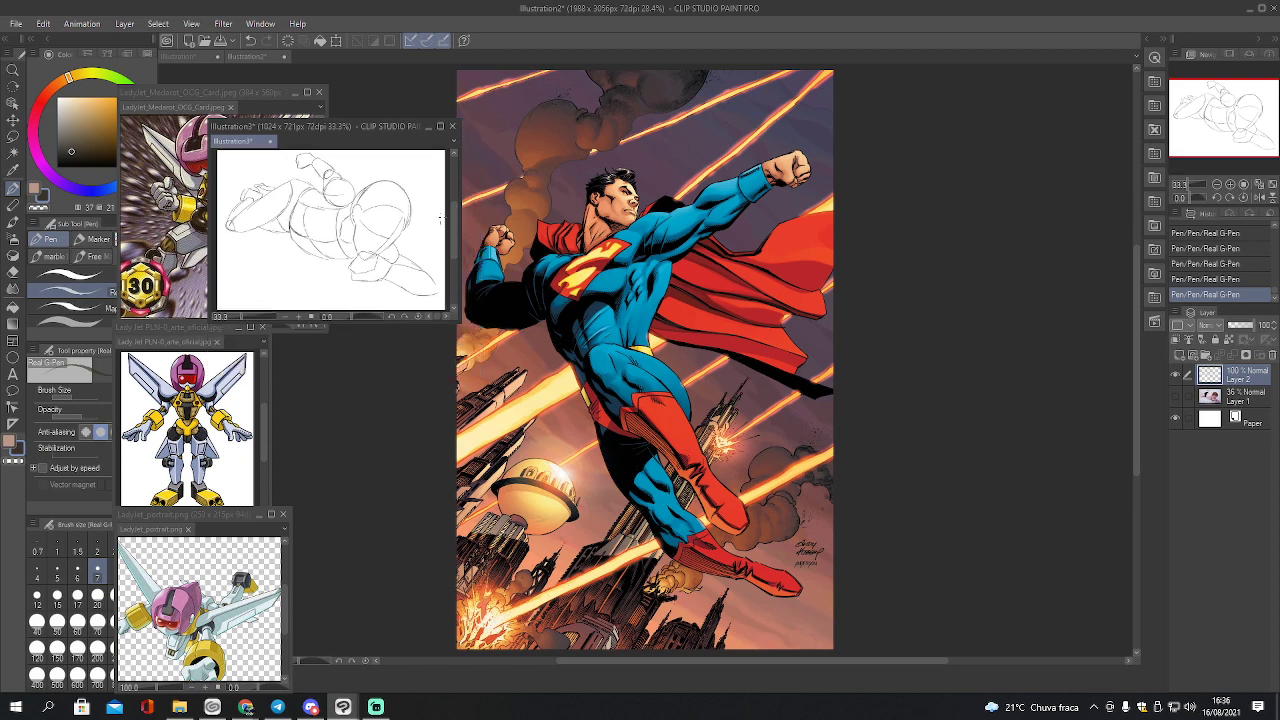
{"action": "left_click_drag", "start_coordinate": [348, 123], "coordinate": [394, 333]}
Return to the 2000 x 2000 px sketch canvas at a blank area and flip the pose reference view horizontally
{"action": "left_click", "coordinate": [202, 56]}
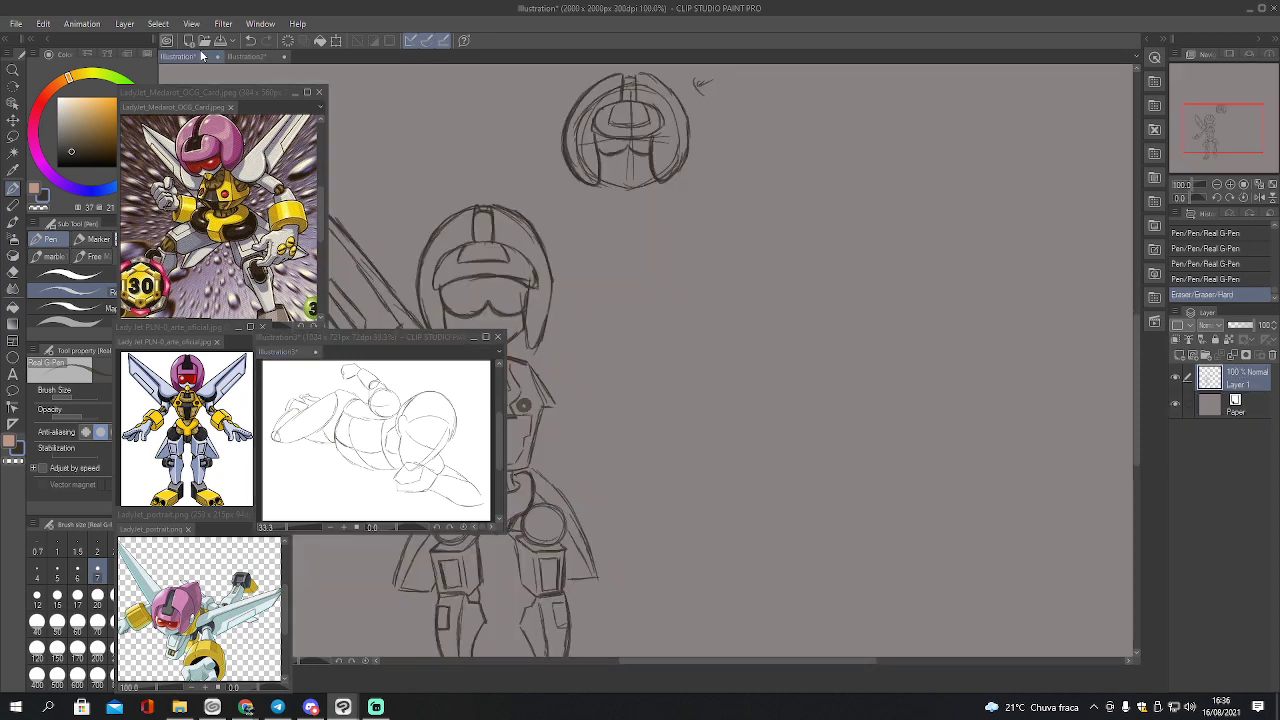
{"action": "left_click_drag", "start_coordinate": [1213, 120], "coordinate": [1224, 128]}
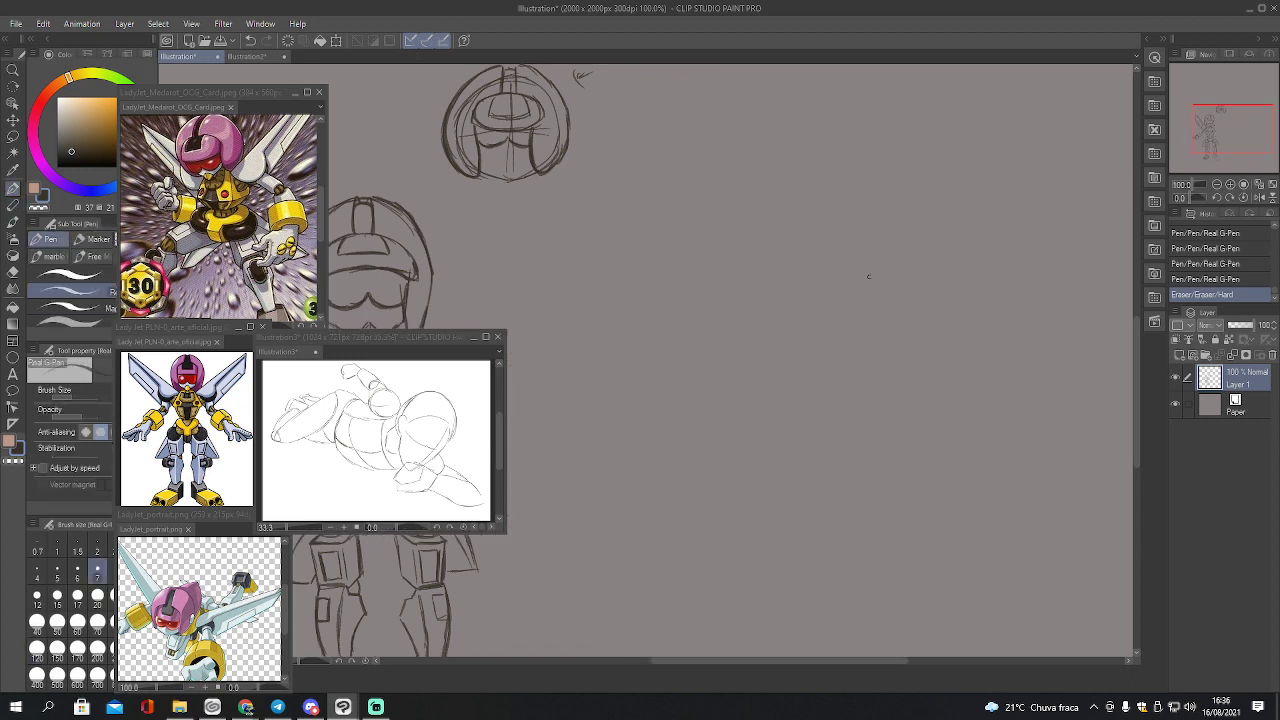
{"action": "left_click_drag", "start_coordinate": [1205, 162], "coordinate": [1216, 163]}
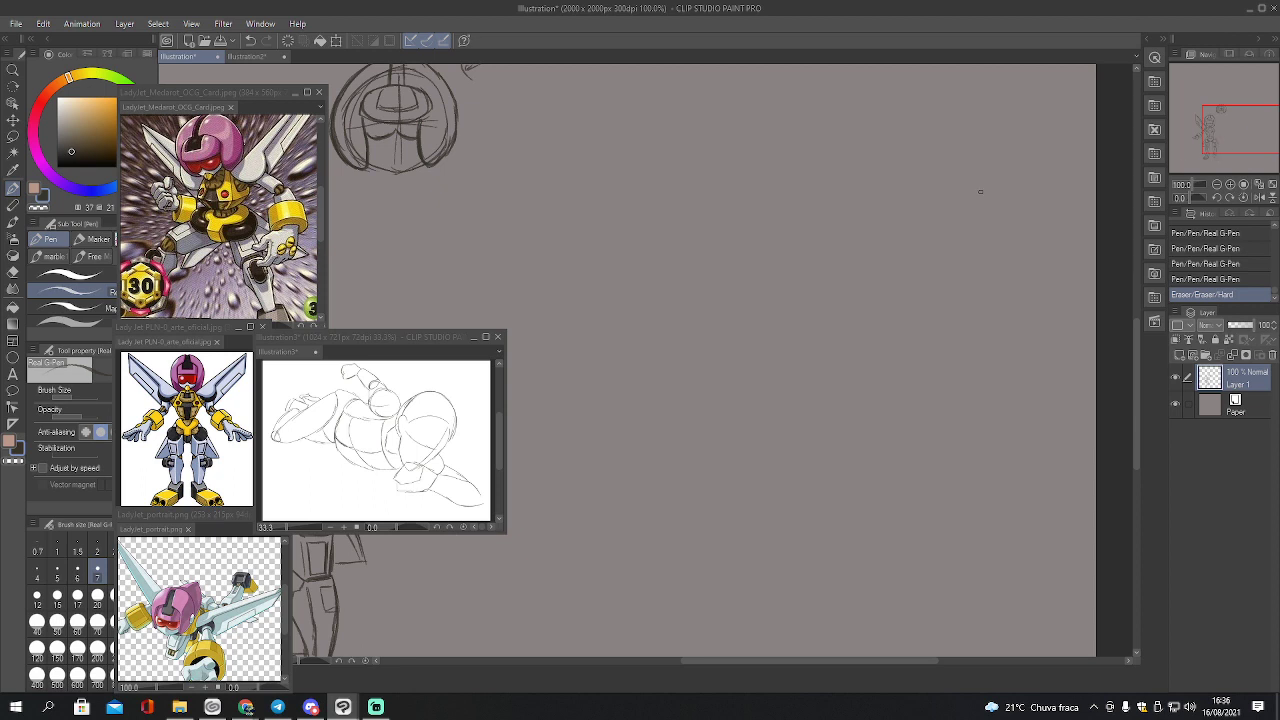
{"action": "left_click", "coordinate": [431, 338]}
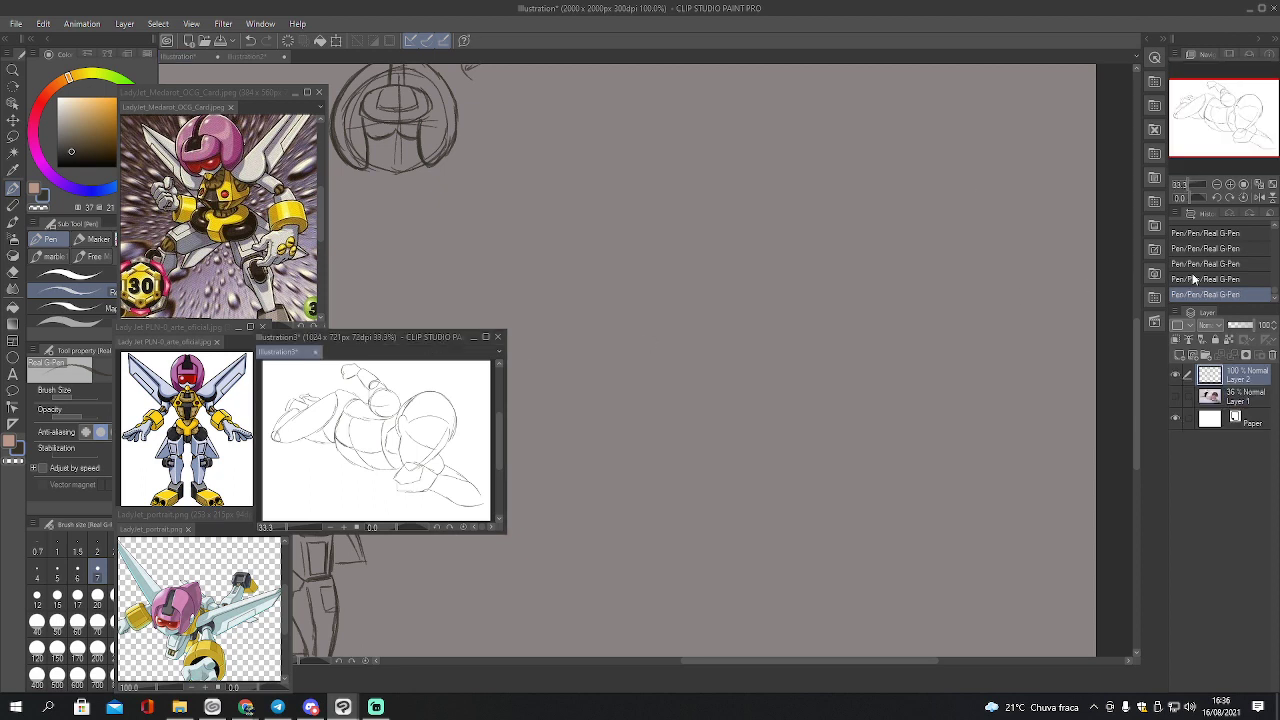
{"action": "left_click", "coordinate": [1260, 197]}
{"action": "left_click", "coordinate": [700, 277]}
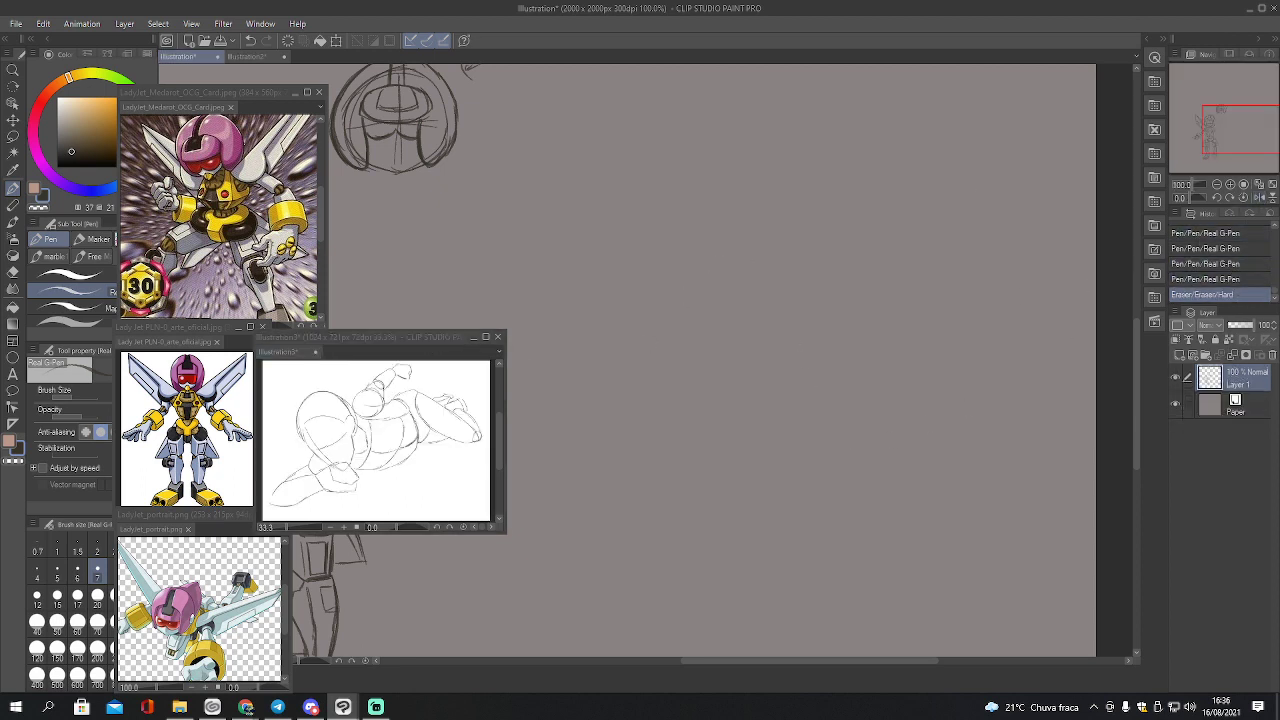
Sketch the flying figure's head circle, front shoulder, elongated forearm and fist following the flipped pose
{"action": "mouse_move", "coordinate": [696, 226]}
{"action": "left_mouse_down"}
{"action": "mouse_move", "coordinate": [672, 306]}
{"action": "mouse_move", "coordinate": [752, 245]}
{"action": "mouse_move", "coordinate": [665, 305]}
{"action": "mouse_move", "coordinate": [657, 318]}
{"action": "mouse_move", "coordinate": [686, 328]}
{"action": "mouse_move", "coordinate": [614, 356]}
{"action": "mouse_move", "coordinate": [621, 383]}
{"action": "left_mouse_up"}
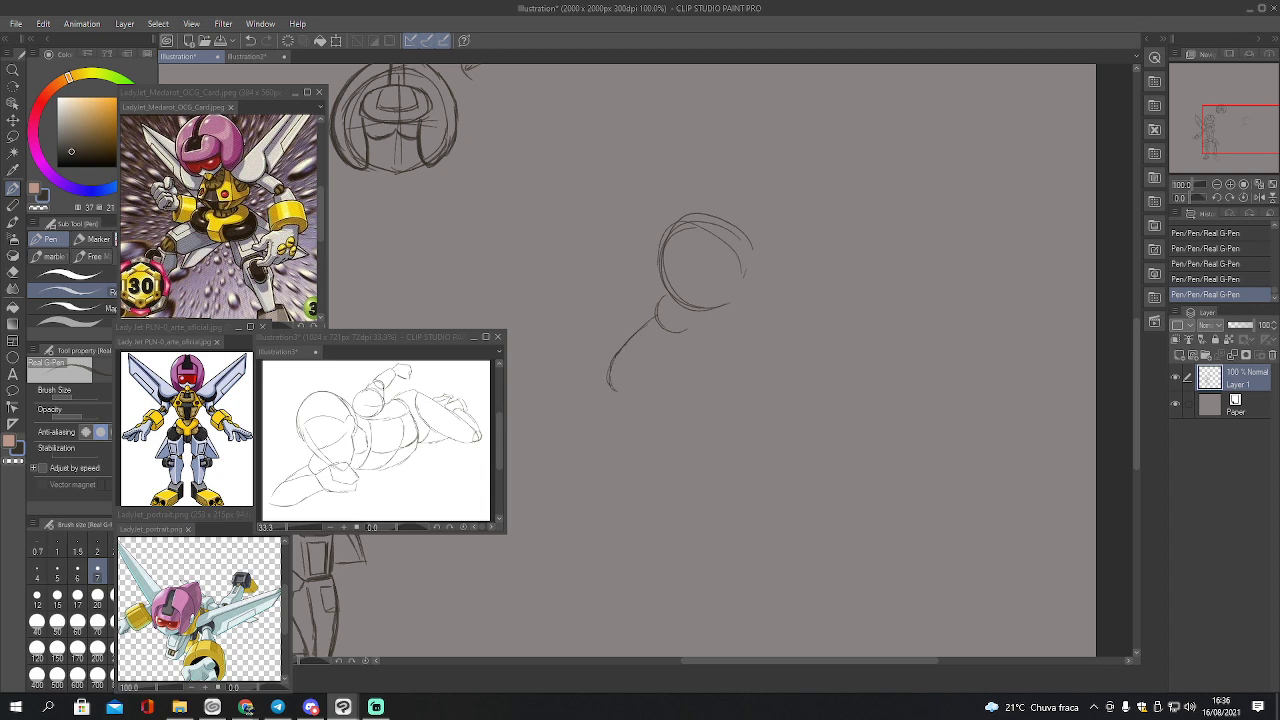
{"action": "mouse_move", "coordinate": [656, 330]}
{"action": "left_mouse_down"}
{"action": "mouse_move", "coordinate": [618, 352]}
{"action": "mouse_move", "coordinate": [640, 336]}
{"action": "mouse_move", "coordinate": [645, 380]}
{"action": "mouse_move", "coordinate": [606, 390]}
{"action": "mouse_move", "coordinate": [614, 362]}
{"action": "left_mouse_up"}
{"action": "mouse_move", "coordinate": [684, 315]}
{"action": "left_mouse_down"}
{"action": "mouse_move", "coordinate": [718, 289]}
{"action": "mouse_move", "coordinate": [703, 294]}
{"action": "mouse_move", "coordinate": [744, 305]}
{"action": "mouse_move", "coordinate": [692, 323]}
{"action": "mouse_move", "coordinate": [711, 339]}
{"action": "mouse_move", "coordinate": [741, 327]}
{"action": "mouse_move", "coordinate": [706, 302]}
{"action": "mouse_move", "coordinate": [722, 291]}
{"action": "mouse_move", "coordinate": [707, 316]}
{"action": "mouse_move", "coordinate": [750, 324]}
{"action": "left_mouse_up"}
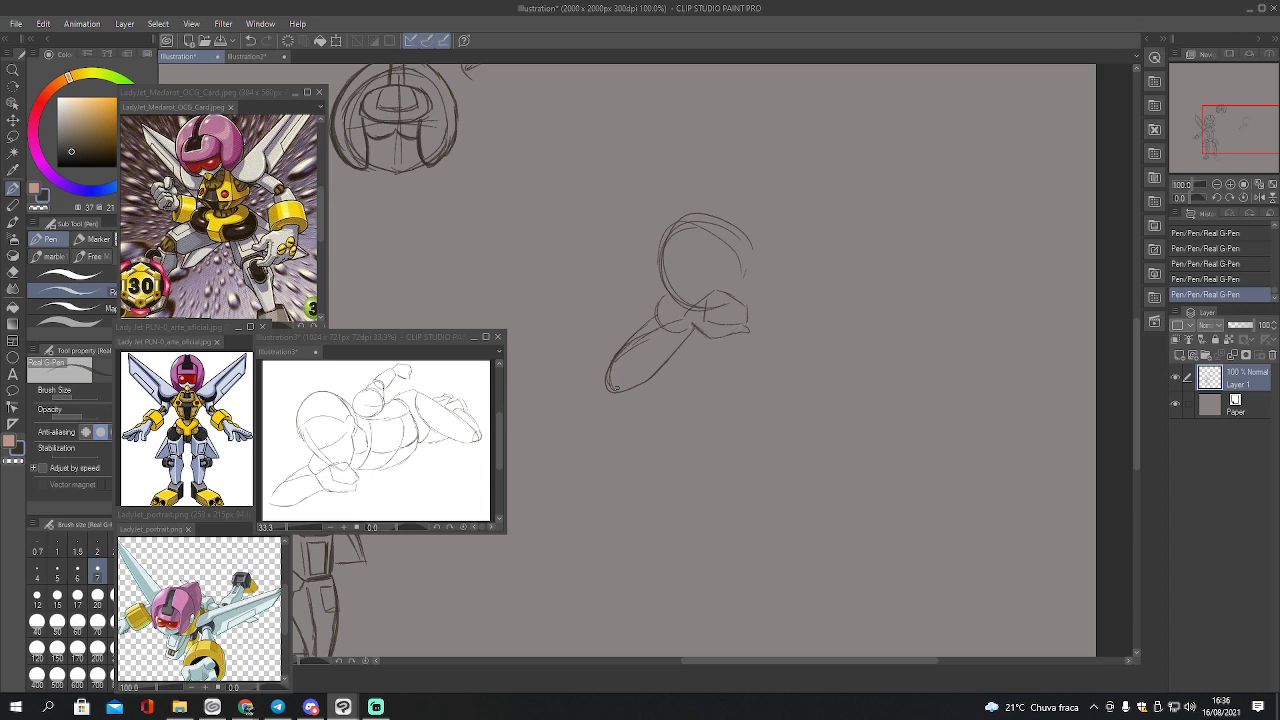
{"action": "mouse_move", "coordinate": [617, 388]}
{"action": "left_mouse_down"}
{"action": "mouse_move", "coordinate": [668, 368]}
{"action": "mouse_move", "coordinate": [698, 328]}
{"action": "mouse_move", "coordinate": [648, 381]}
{"action": "mouse_move", "coordinate": [610, 392]}
{"action": "mouse_move", "coordinate": [622, 350]}
{"action": "mouse_move", "coordinate": [726, 292]}
{"action": "mouse_move", "coordinate": [744, 298]}
{"action": "left_mouse_up"}
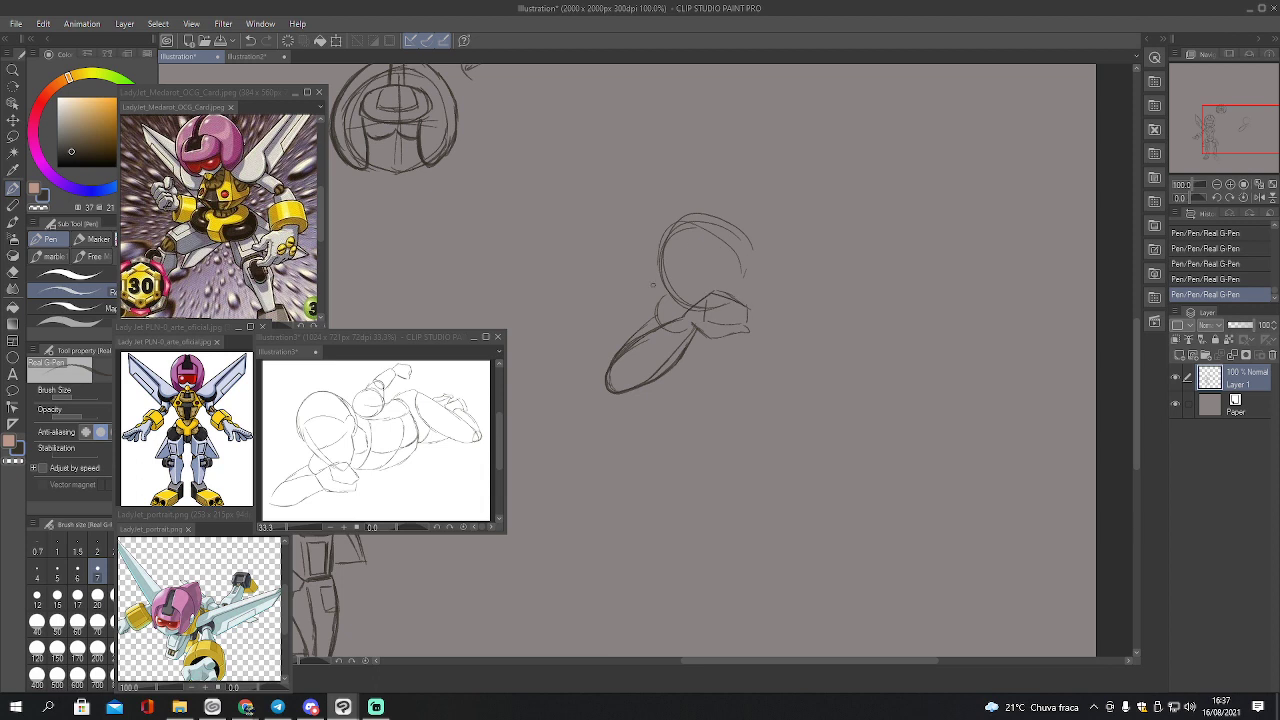
{"action": "mouse_move", "coordinate": [692, 309]}
{"action": "left_mouse_down"}
{"action": "mouse_move", "coordinate": [660, 276]}
{"action": "mouse_move", "coordinate": [679, 300]}
{"action": "mouse_move", "coordinate": [672, 218]}
{"action": "mouse_move", "coordinate": [650, 241]}
{"action": "mouse_move", "coordinate": [666, 219]}
{"action": "mouse_move", "coordinate": [735, 258]}
{"action": "mouse_move", "coordinate": [737, 298]}
{"action": "left_mouse_up"}
Add the helmet outline around the head, the chest lines behind it and an oval for the rear shoulder
{"action": "left_click_drag", "start_coordinate": [663, 284], "coordinate": [653, 256]}
{"action": "mouse_move", "coordinate": [651, 243]}
{"action": "left_mouse_down"}
{"action": "mouse_move", "coordinate": [670, 208]}
{"action": "mouse_move", "coordinate": [718, 196]}
{"action": "mouse_move", "coordinate": [744, 238]}
{"action": "mouse_move", "coordinate": [740, 263]}
{"action": "left_mouse_up"}
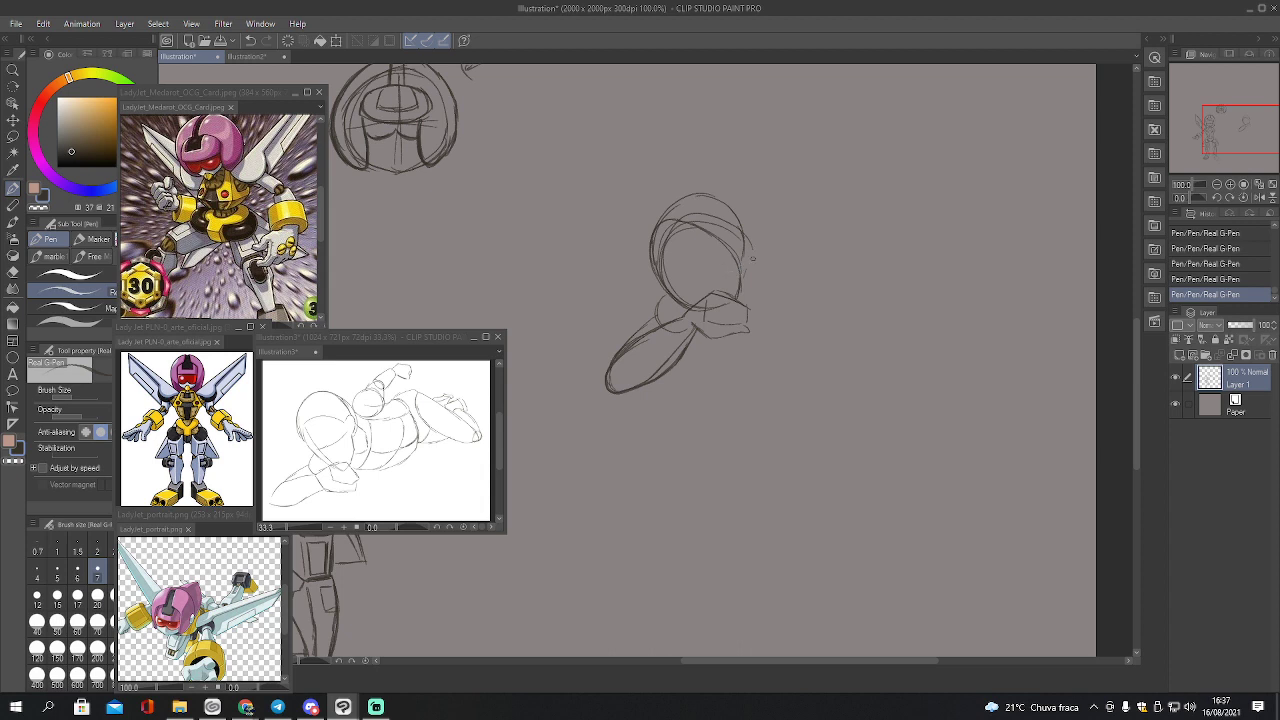
{"action": "mouse_move", "coordinate": [744, 256]}
{"action": "left_mouse_down"}
{"action": "mouse_move", "coordinate": [746, 295]}
{"action": "mouse_move", "coordinate": [762, 263]}
{"action": "mouse_move", "coordinate": [764, 286]}
{"action": "mouse_move", "coordinate": [765, 261]}
{"action": "mouse_move", "coordinate": [749, 262]}
{"action": "mouse_move", "coordinate": [752, 318]}
{"action": "left_mouse_up"}
{"action": "left_click_drag", "start_coordinate": [706, 338], "coordinate": [768, 363]}
{"action": "mouse_move", "coordinate": [777, 248]}
{"action": "left_mouse_down"}
{"action": "mouse_move", "coordinate": [764, 252]}
{"action": "mouse_move", "coordinate": [798, 247]}
{"action": "left_mouse_up"}
Lasso the front forearm and fist, rotate them to a flatter angle under the head, and deselect
{"action": "key", "text": "m"}
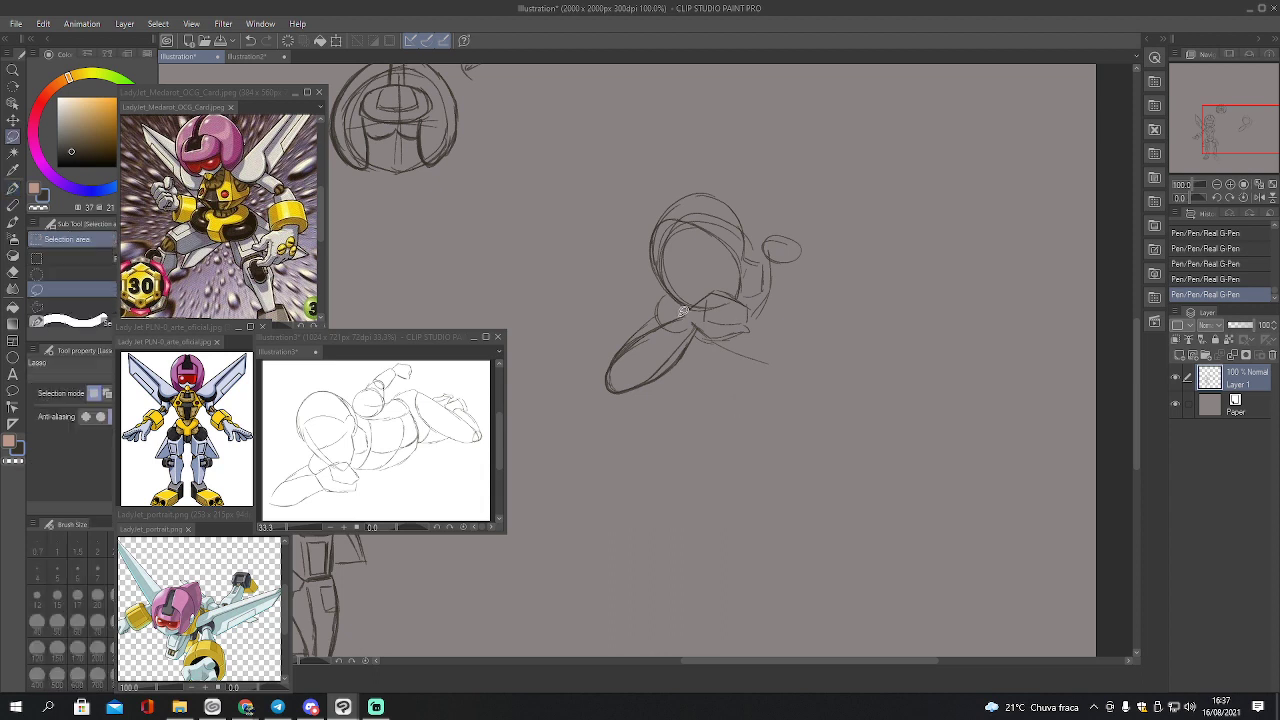
{"action": "mouse_move", "coordinate": [652, 324]}
{"action": "left_mouse_down"}
{"action": "mouse_move", "coordinate": [609, 360]}
{"action": "mouse_move", "coordinate": [621, 402]}
{"action": "mouse_move", "coordinate": [697, 356]}
{"action": "mouse_move", "coordinate": [700, 333]}
{"action": "mouse_move", "coordinate": [758, 329]}
{"action": "mouse_move", "coordinate": [755, 303]}
{"action": "mouse_move", "coordinate": [724, 283]}
{"action": "mouse_move", "coordinate": [689, 306]}
{"action": "left_mouse_up"}
{"action": "key", "text": "ctrl+t"}
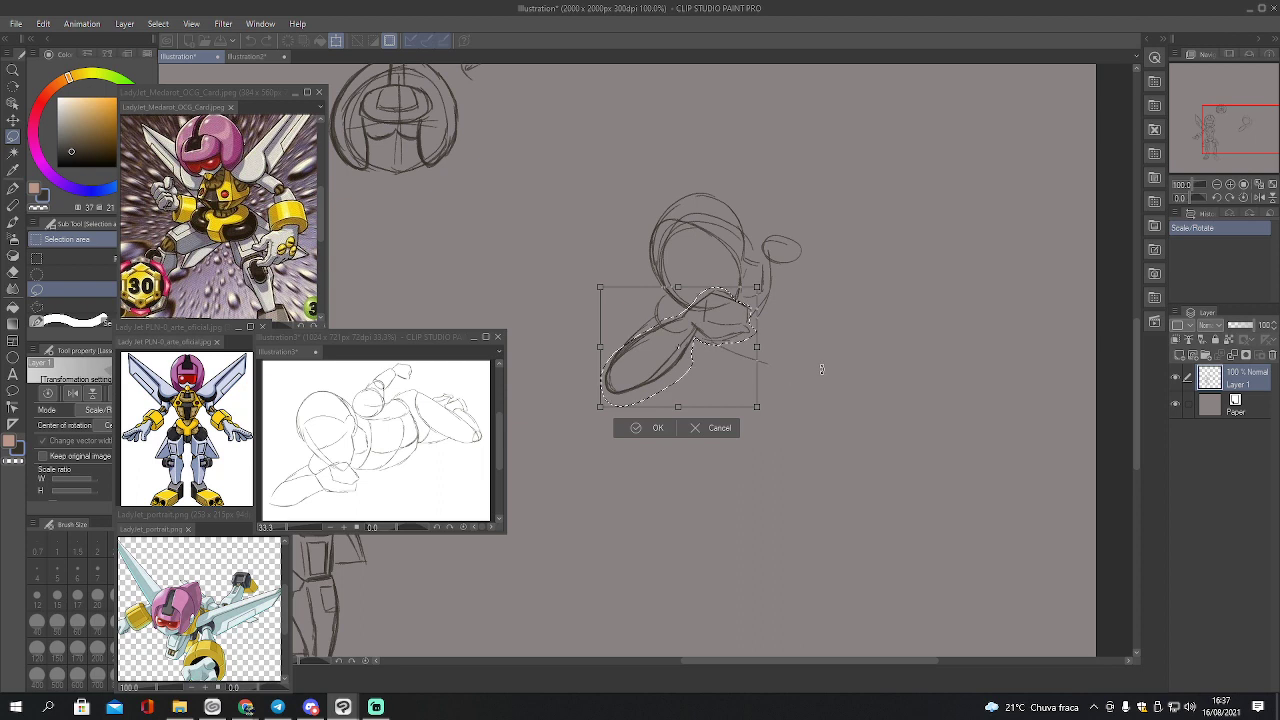
{"action": "mouse_move", "coordinate": [813, 376]}
{"action": "left_mouse_down"}
{"action": "mouse_move", "coordinate": [795, 395]}
{"action": "mouse_move", "coordinate": [740, 388]}
{"action": "mouse_move", "coordinate": [730, 374]}
{"action": "left_mouse_up"}
{"action": "left_click", "coordinate": [670, 447]}
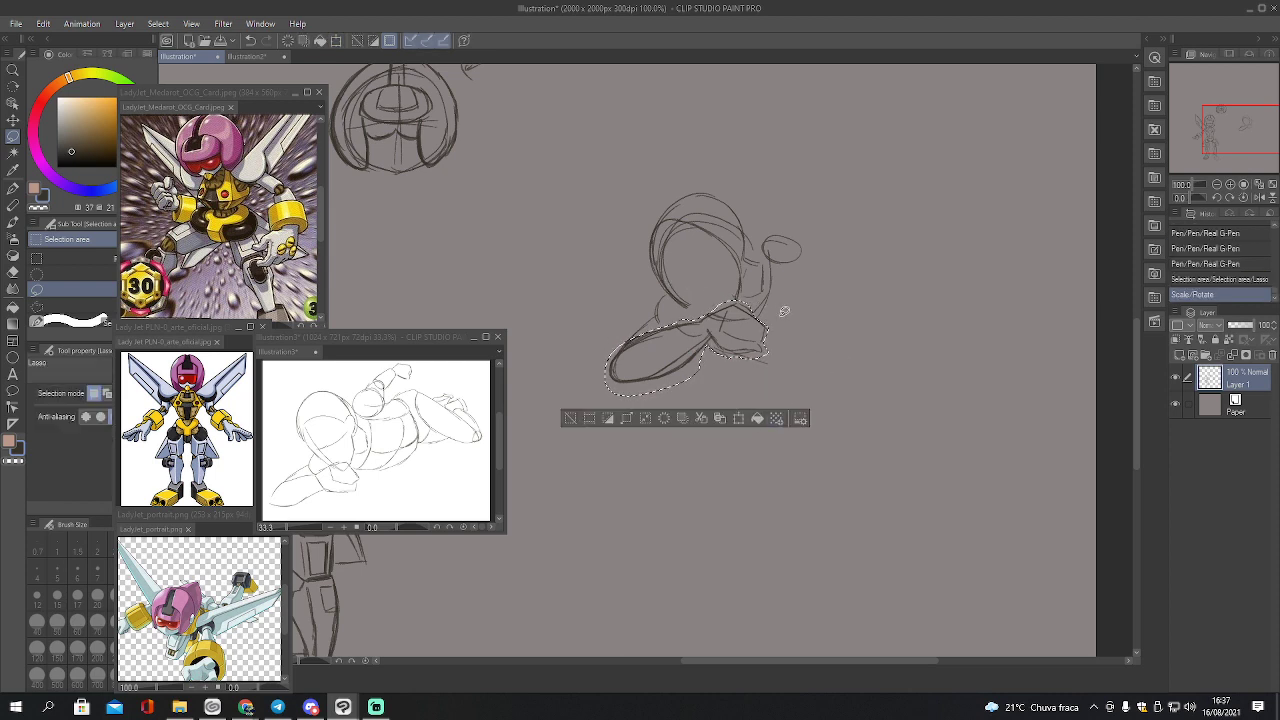
{"action": "key", "text": "ctrl+d"}
Redraw the lower head curve and shoulder line to meet the rotated forearm, undoing unwanted strokes
{"action": "key", "text": "p"}
{"action": "key", "text": "ctrl+z"}
{"action": "key", "text": "ctrl+z"}
{"action": "key", "text": "ctrl+z"}
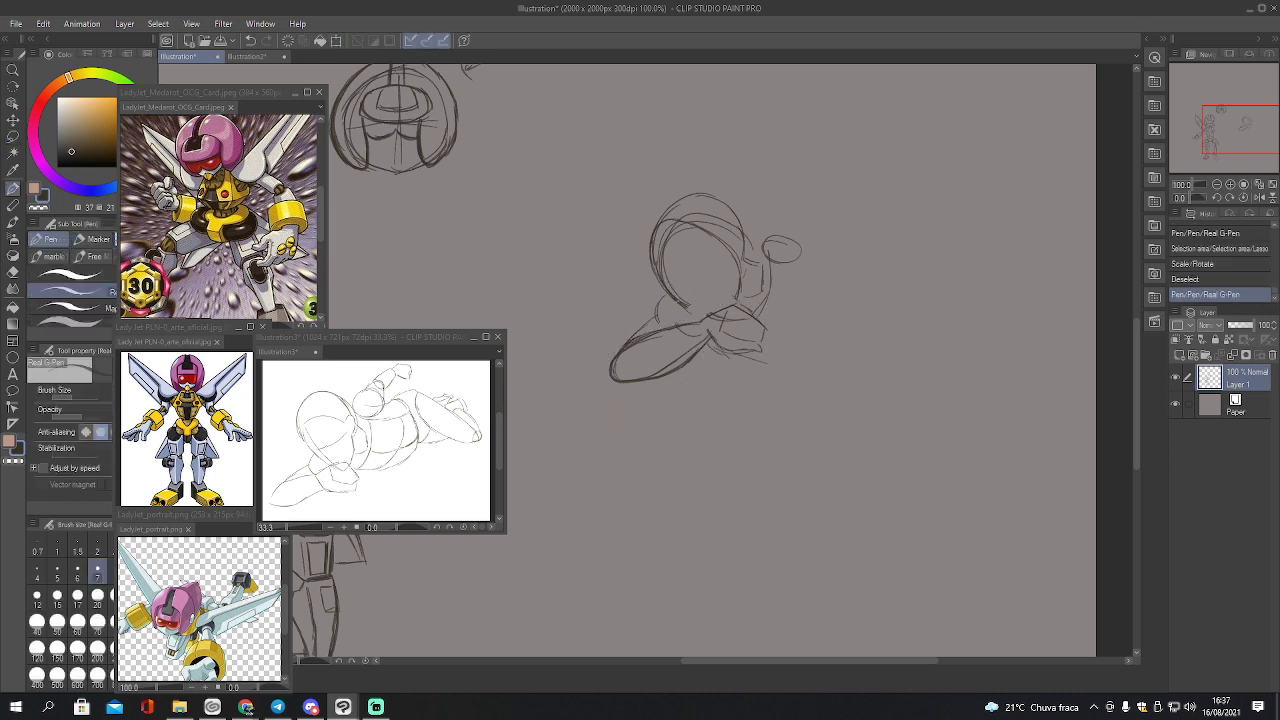
{"action": "left_click_drag", "start_coordinate": [664, 324], "coordinate": [672, 331]}
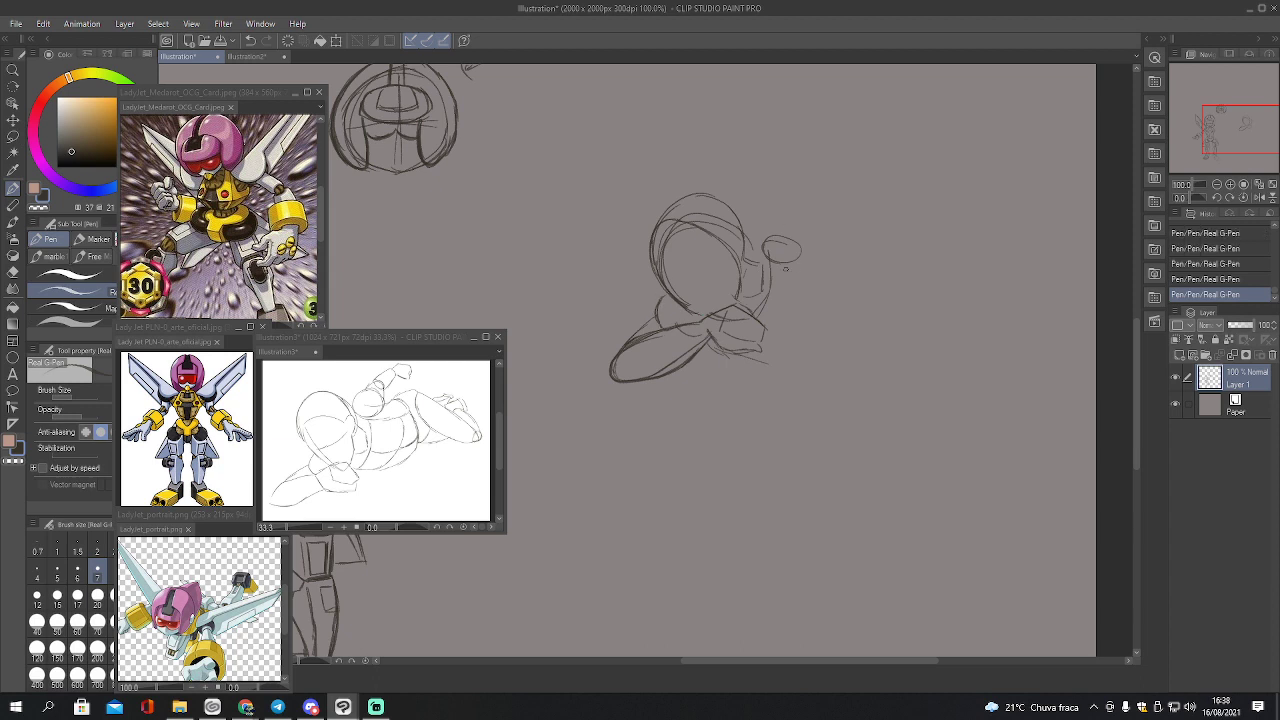
Sketch the raised rear arm with shoulder ball, upper arm, forearm and fist, and draw the torso edges down to the hips
{"action": "mouse_move", "coordinate": [785, 268]}
{"action": "left_mouse_down"}
{"action": "mouse_move", "coordinate": [770, 248]}
{"action": "mouse_move", "coordinate": [812, 242]}
{"action": "mouse_move", "coordinate": [794, 236]}
{"action": "left_mouse_up"}
{"action": "mouse_move", "coordinate": [784, 224]}
{"action": "left_mouse_down"}
{"action": "mouse_move", "coordinate": [818, 198]}
{"action": "mouse_move", "coordinate": [814, 242]}
{"action": "mouse_move", "coordinate": [826, 208]}
{"action": "left_mouse_up"}
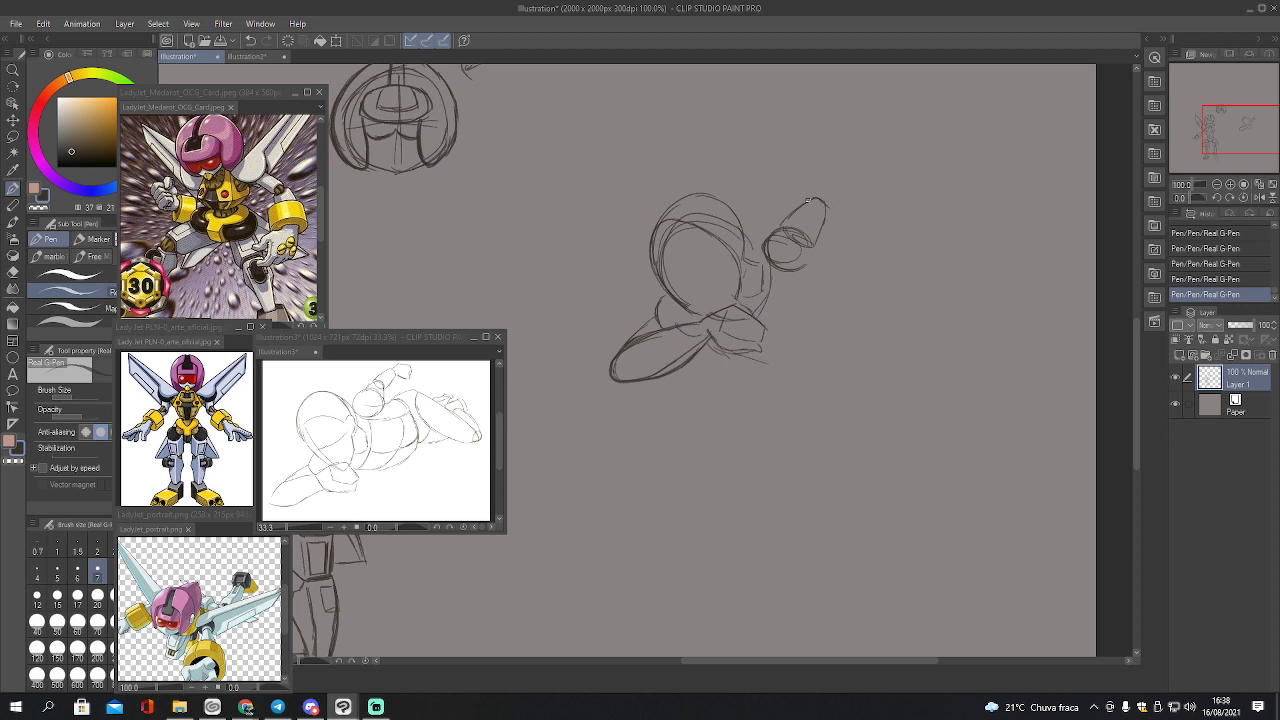
{"action": "mouse_move", "coordinate": [839, 172]}
{"action": "left_mouse_down"}
{"action": "mouse_move", "coordinate": [812, 190]}
{"action": "mouse_move", "coordinate": [823, 217]}
{"action": "mouse_move", "coordinate": [844, 203]}
{"action": "mouse_move", "coordinate": [825, 219]}
{"action": "left_mouse_up"}
{"action": "mouse_move", "coordinate": [847, 170]}
{"action": "left_mouse_down"}
{"action": "mouse_move", "coordinate": [852, 183]}
{"action": "mouse_move", "coordinate": [886, 184]}
{"action": "left_mouse_up"}
{"action": "left_click_drag", "start_coordinate": [858, 187], "coordinate": [892, 180]}
{"action": "left_click_drag", "start_coordinate": [800, 240], "coordinate": [874, 316]}
{"action": "mouse_move", "coordinate": [738, 349]}
{"action": "left_mouse_down"}
{"action": "mouse_move", "coordinate": [824, 372]}
{"action": "mouse_move", "coordinate": [870, 323]}
{"action": "left_mouse_up"}
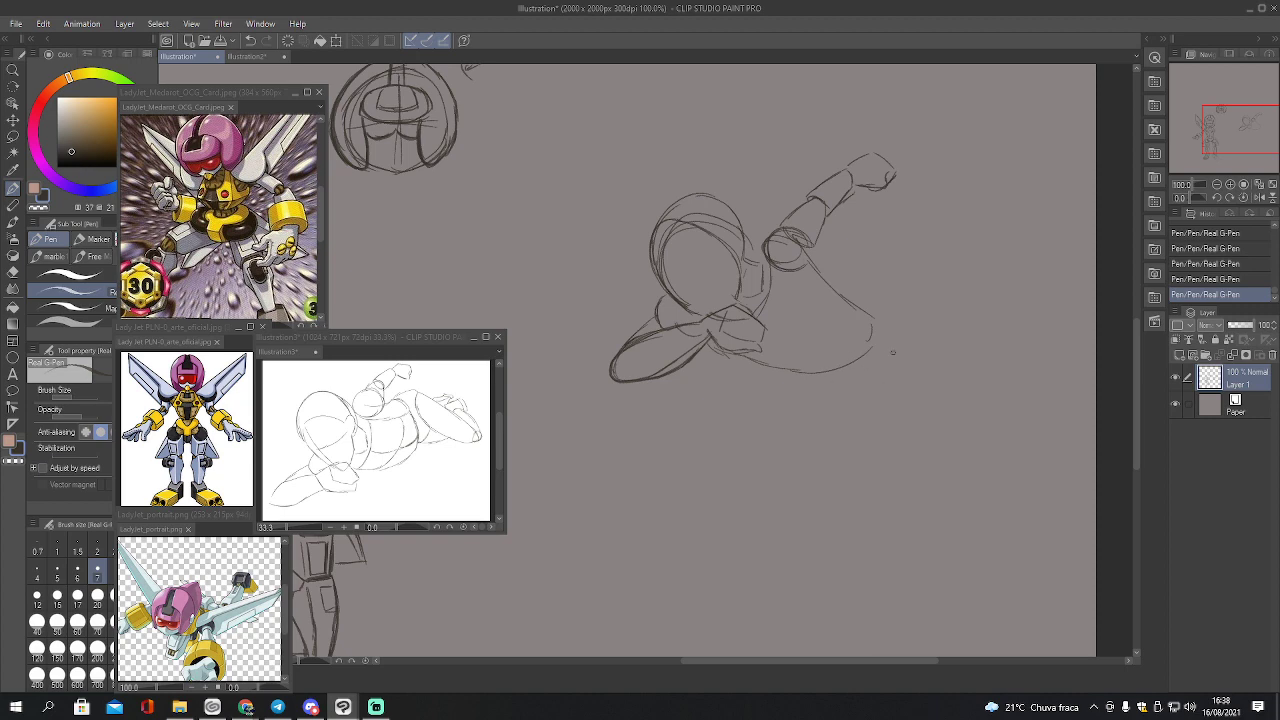
Check the Superman flying reference, and sketch the hip circle, pelvis curves and near thigh on the figure
{"action": "left_click", "coordinate": [255, 58]}
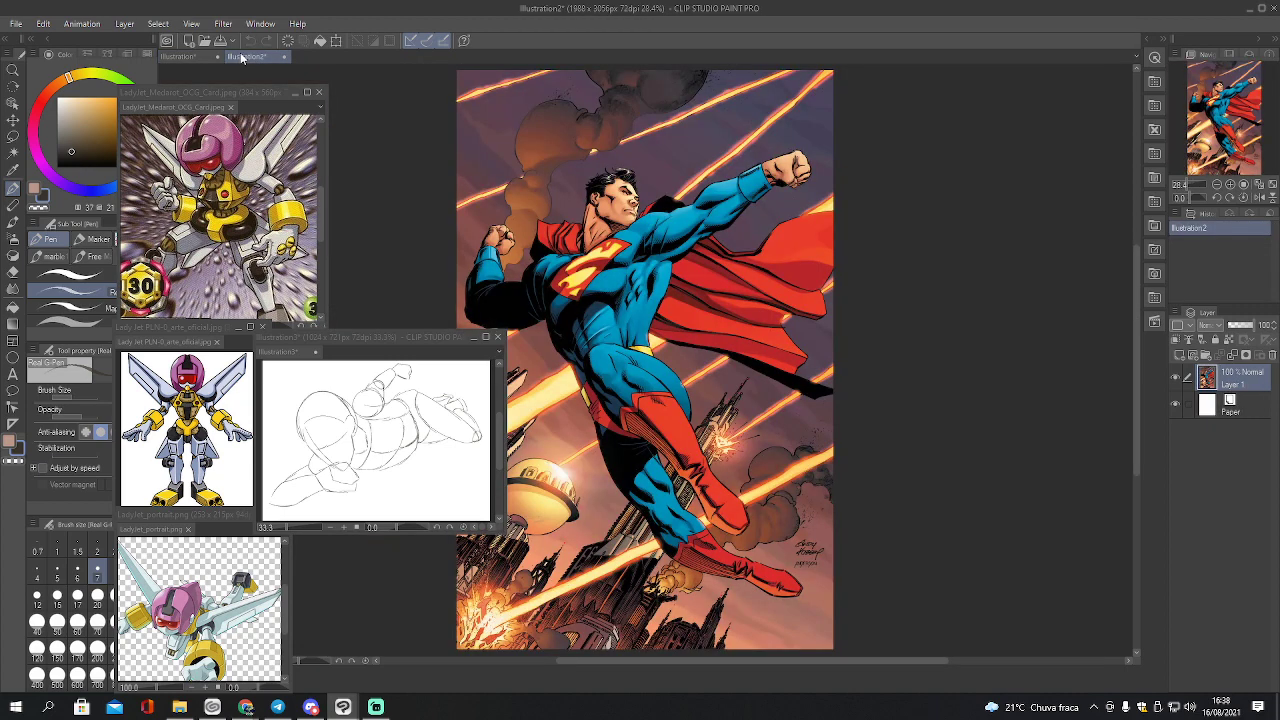
{"action": "left_click", "coordinate": [197, 56]}
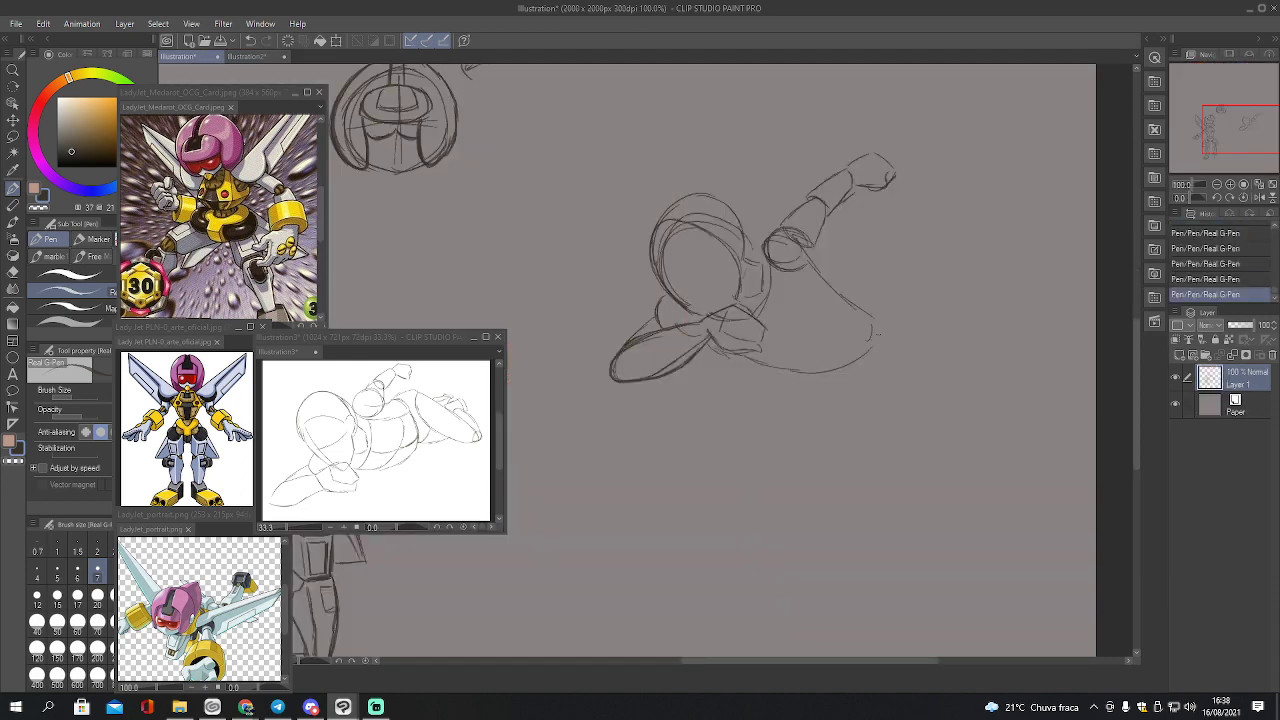
{"action": "mouse_move", "coordinate": [880, 316]}
{"action": "left_mouse_down"}
{"action": "mouse_move", "coordinate": [860, 318]}
{"action": "mouse_move", "coordinate": [874, 356]}
{"action": "mouse_move", "coordinate": [858, 345]}
{"action": "mouse_move", "coordinate": [828, 382]}
{"action": "mouse_move", "coordinate": [938, 389]}
{"action": "left_mouse_up"}
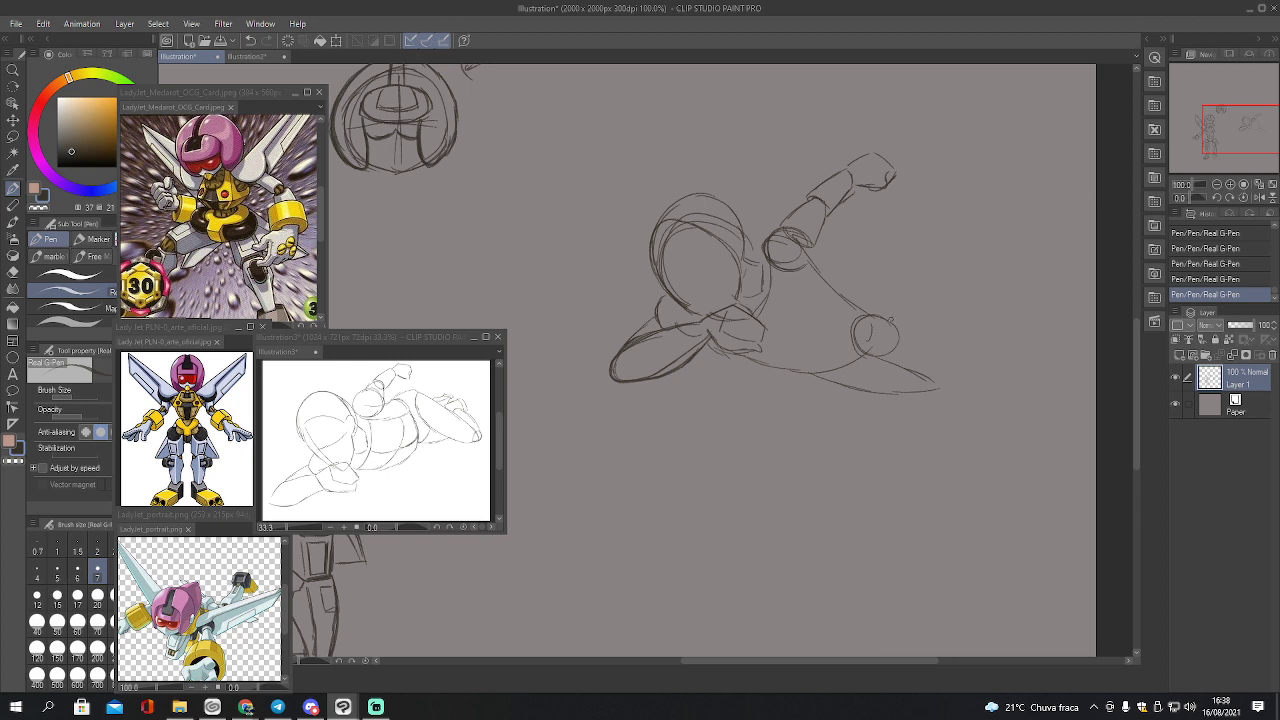
{"action": "mouse_move", "coordinate": [892, 318]}
{"action": "left_mouse_down"}
{"action": "mouse_move", "coordinate": [816, 313]}
{"action": "mouse_move", "coordinate": [808, 335]}
{"action": "mouse_move", "coordinate": [880, 360]}
{"action": "left_mouse_up"}
{"action": "mouse_move", "coordinate": [805, 329]}
{"action": "left_mouse_down"}
{"action": "mouse_move", "coordinate": [826, 366]}
{"action": "mouse_move", "coordinate": [876, 399]}
{"action": "left_mouse_up"}
{"action": "mouse_move", "coordinate": [805, 322]}
{"action": "left_mouse_down"}
{"action": "mouse_move", "coordinate": [890, 400]}
{"action": "mouse_move", "coordinate": [918, 404]}
{"action": "mouse_move", "coordinate": [916, 431]}
{"action": "mouse_move", "coordinate": [942, 436]}
{"action": "left_mouse_up"}
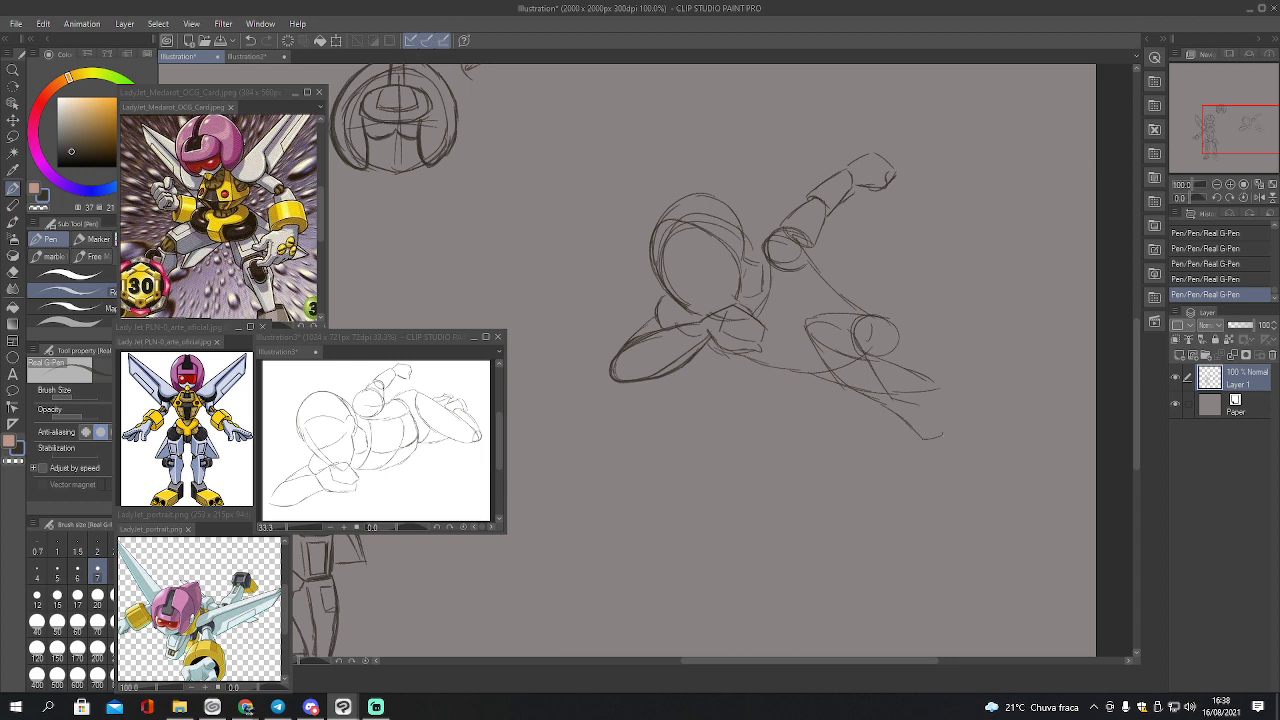
Extend the far leg backward with its shin and foot, and reinforce the head and helmet outline
{"action": "mouse_move", "coordinate": [882, 352]}
{"action": "left_mouse_down"}
{"action": "mouse_move", "coordinate": [942, 376]}
{"action": "mouse_move", "coordinate": [905, 363]}
{"action": "mouse_move", "coordinate": [1016, 378]}
{"action": "left_mouse_up"}
{"action": "left_click_drag", "start_coordinate": [978, 386], "coordinate": [926, 388]}
{"action": "mouse_move", "coordinate": [995, 363]}
{"action": "left_mouse_down"}
{"action": "mouse_move", "coordinate": [1050, 380]}
{"action": "mouse_move", "coordinate": [1049, 402]}
{"action": "left_mouse_up"}
{"action": "left_click_drag", "start_coordinate": [659, 262], "coordinate": [740, 260]}
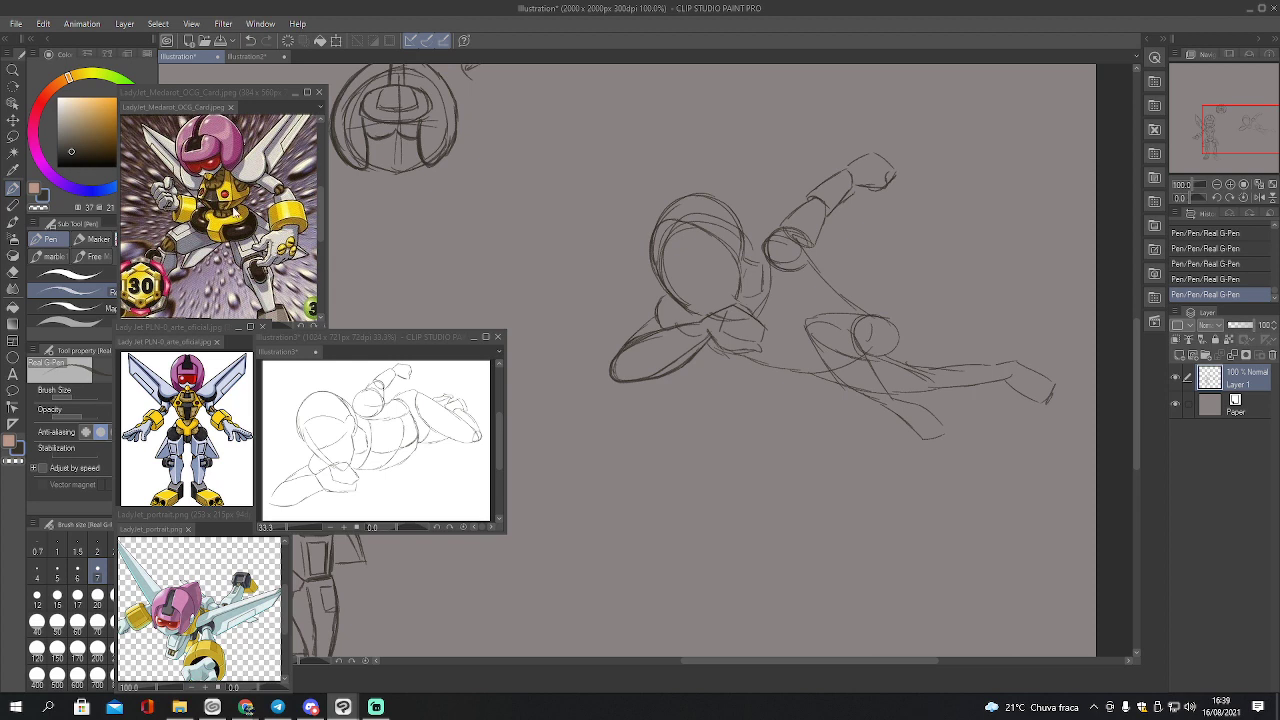
Add a new raster layer and lower Layer 1's opacity to 41%
{"action": "left_click", "coordinate": [1184, 355]}
{"action": "left_click", "coordinate": [1215, 405]}
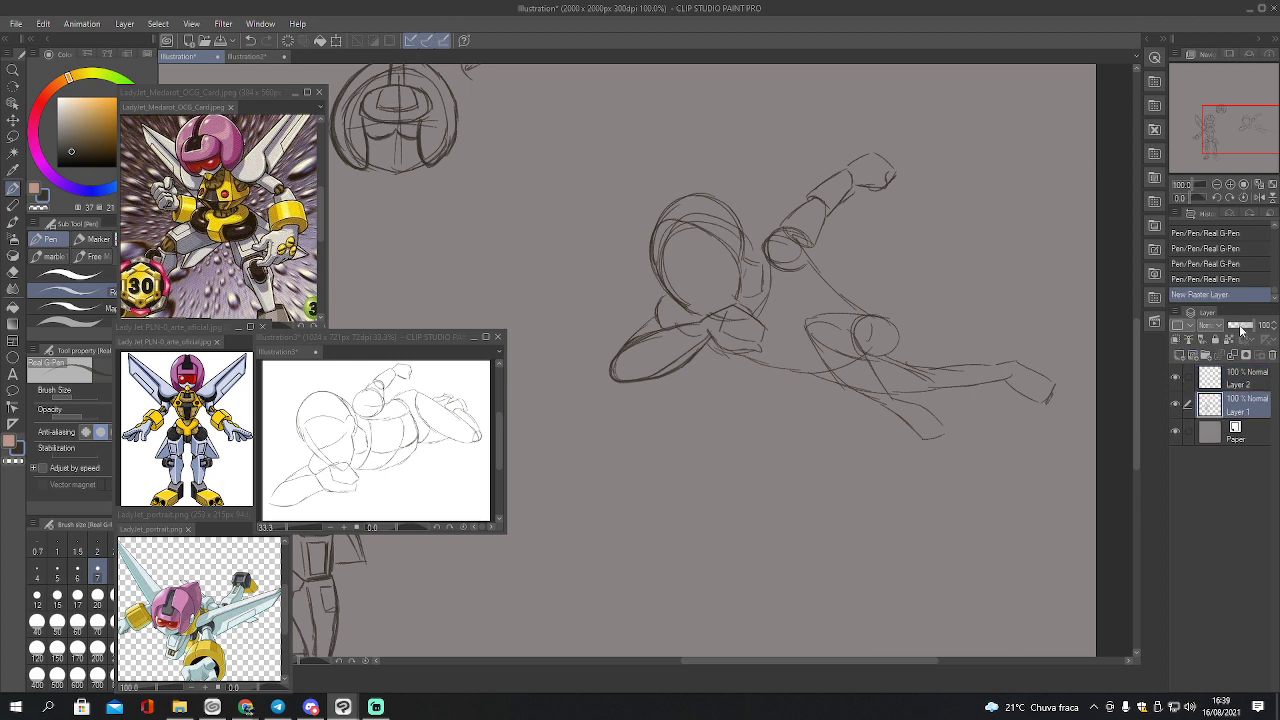
{"action": "left_click_drag", "start_coordinate": [1254, 326], "coordinate": [1236, 326]}
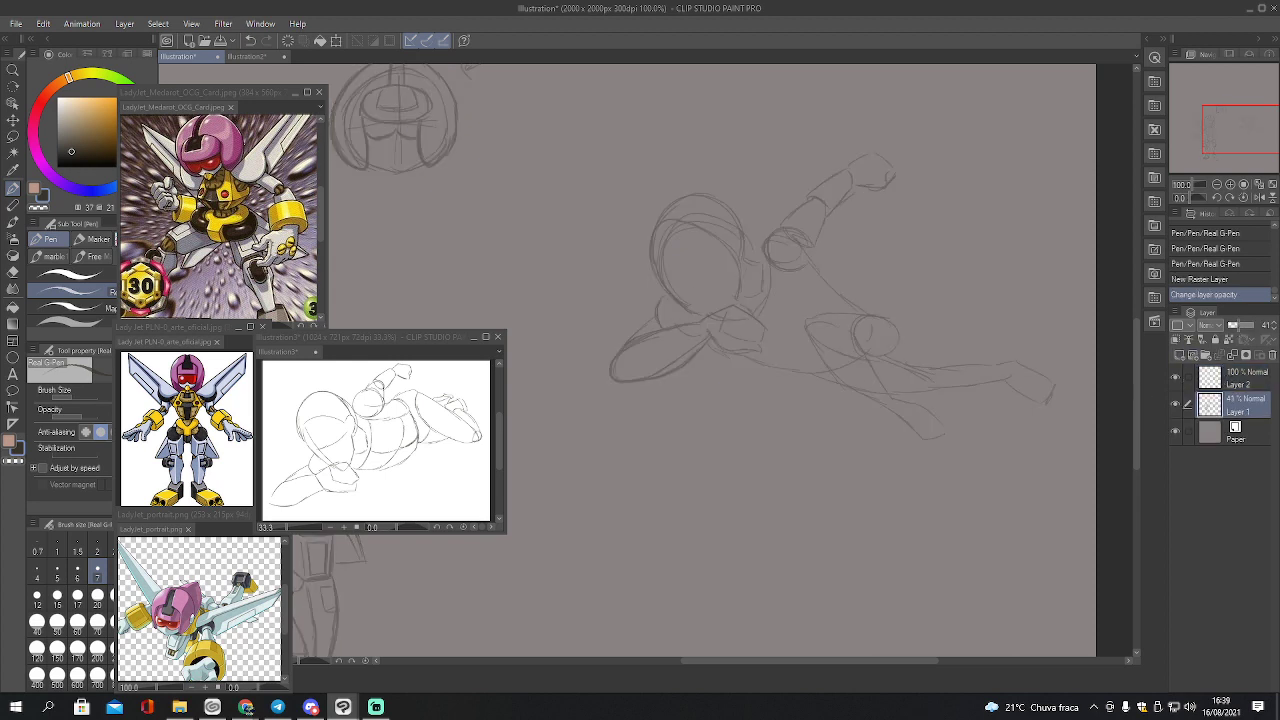
Dock the floating pose reference window back among the main canvases
{"action": "left_click", "coordinate": [297, 354]}
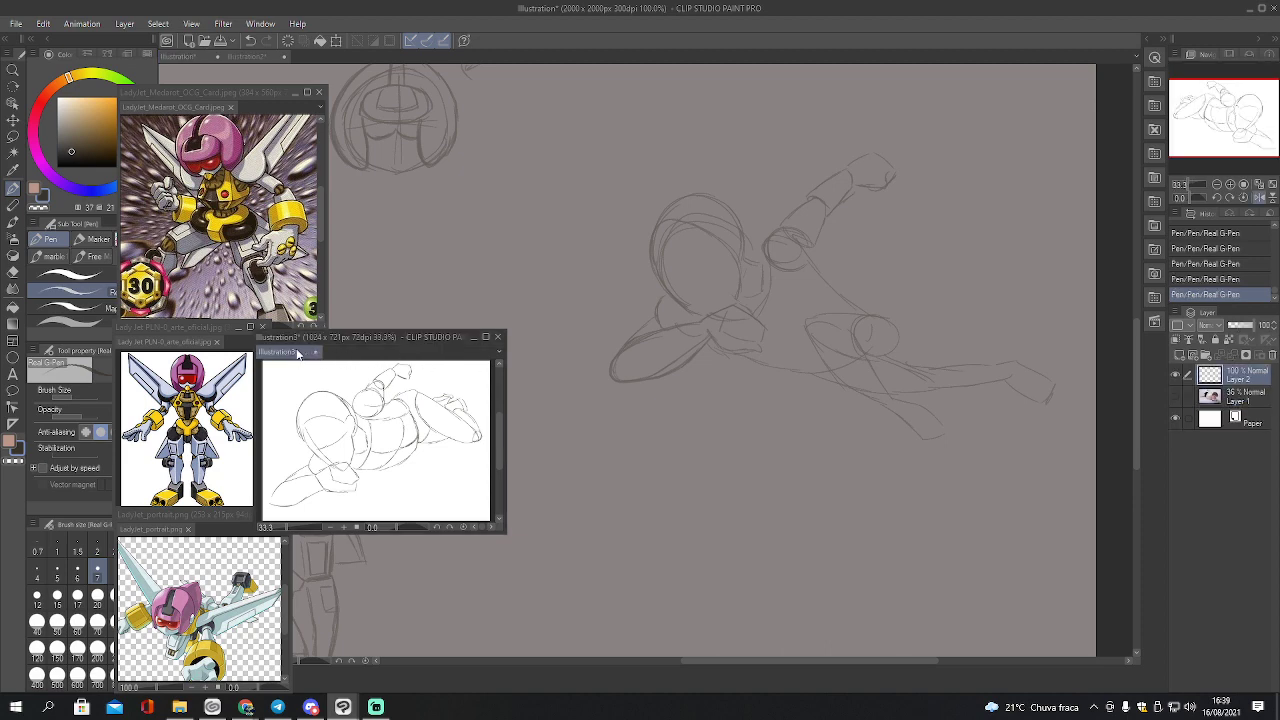
{"action": "left_click_drag", "start_coordinate": [297, 354], "coordinate": [420, 65]}
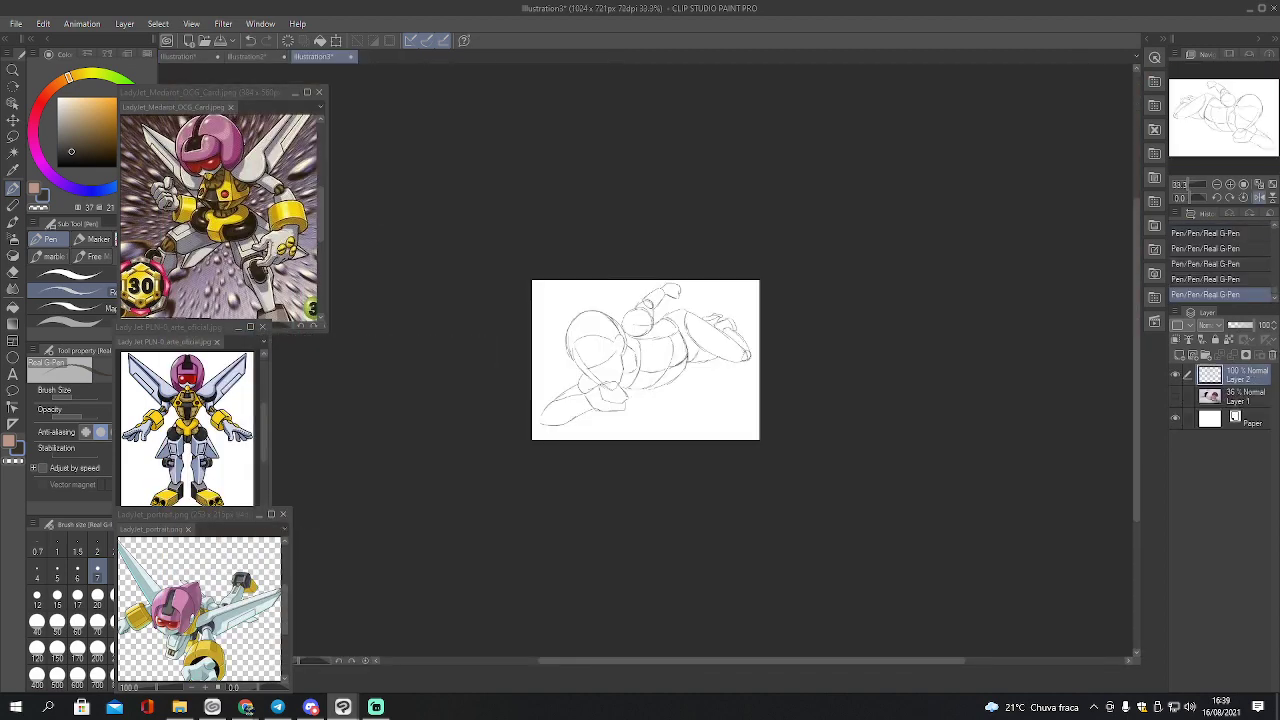
Return to the main Illustration canvas and move the traced flying figure on Layer 1 closer to the front-view robot
{"action": "left_click", "coordinate": [180, 57]}
{"action": "mouse_move", "coordinate": [1218, 150]}
{"action": "left_mouse_down"}
{"action": "mouse_move", "coordinate": [1214, 126]}
{"action": "mouse_move", "coordinate": [1224, 136]}
{"action": "left_mouse_up"}
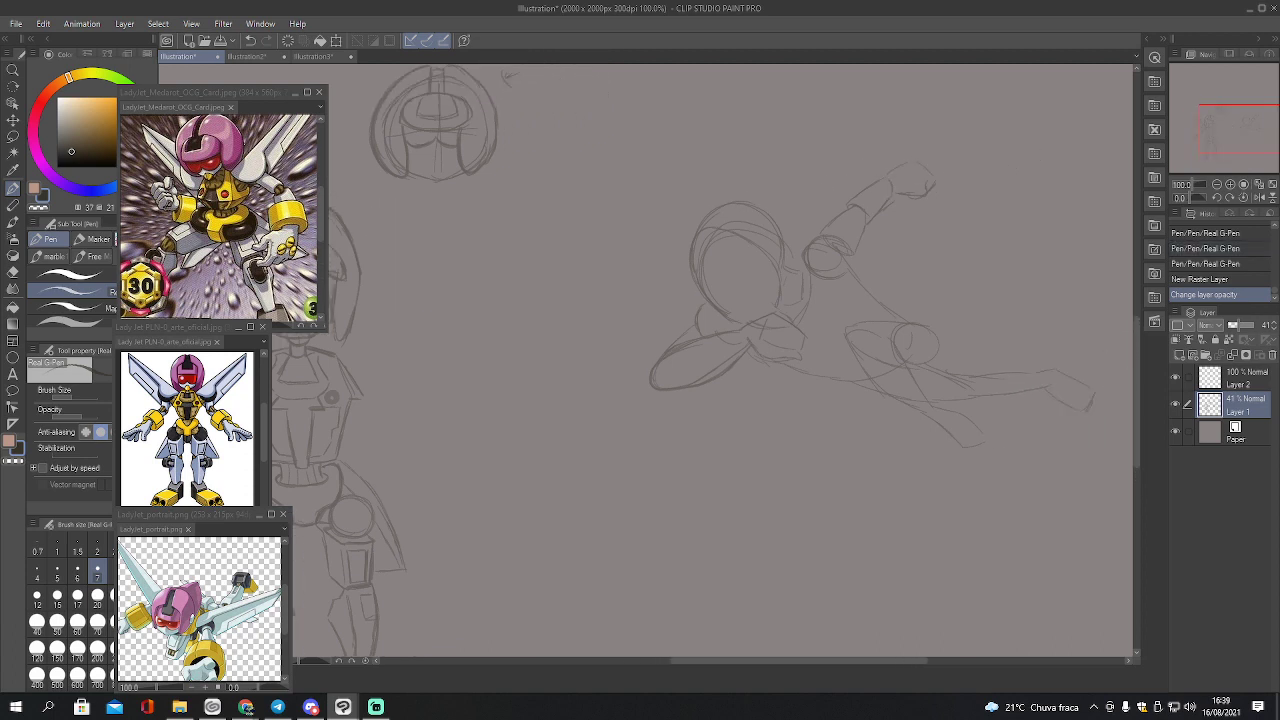
{"action": "key", "text": "m"}
{"action": "mouse_move", "coordinate": [836, 136]}
{"action": "left_mouse_down"}
{"action": "mouse_move", "coordinate": [729, 465]}
{"action": "mouse_move", "coordinate": [1049, 467]}
{"action": "mouse_move", "coordinate": [1128, 338]}
{"action": "mouse_move", "coordinate": [1020, 128]}
{"action": "left_mouse_up"}
{"action": "key", "text": "k"}
{"action": "left_click_drag", "start_coordinate": [906, 337], "coordinate": [696, 386]}
{"action": "key", "text": "ctrl+d"}
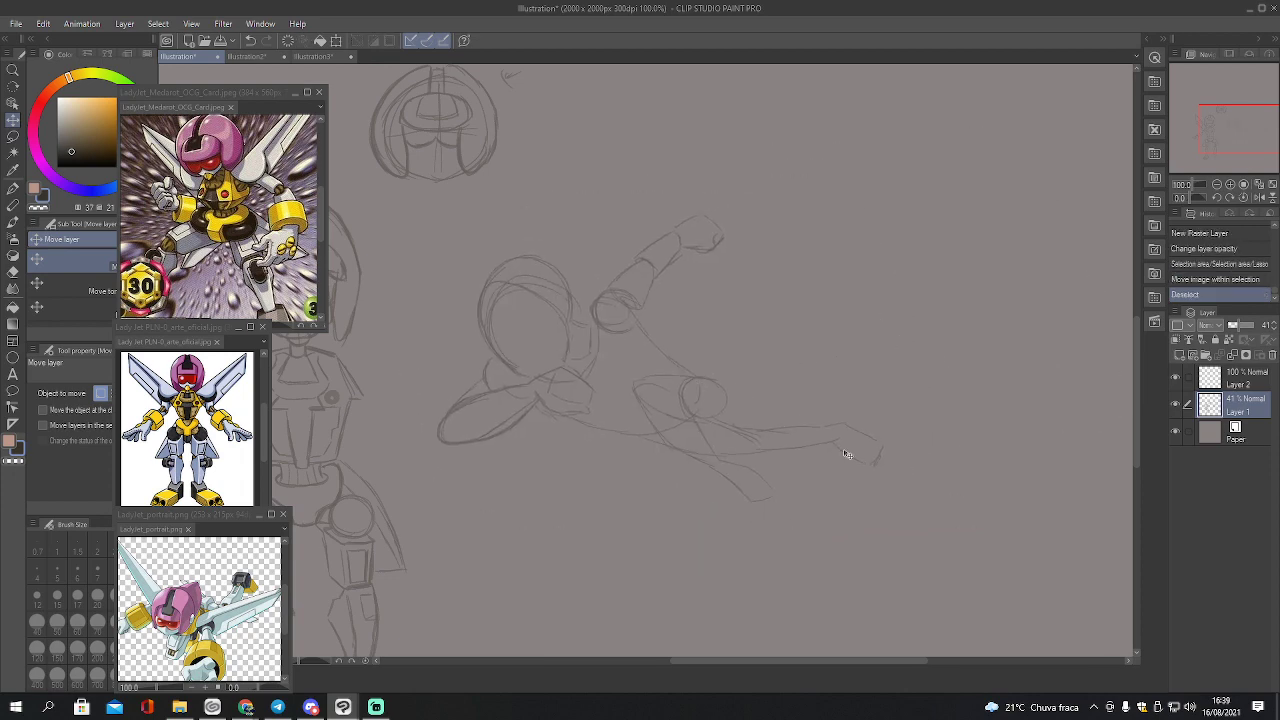
Erase the overlapping near-hand lines beneath the flying figure's head on Layer 1 with a smaller eraser
{"action": "left_click", "coordinate": [1243, 388]}
{"action": "left_click_drag", "start_coordinate": [1226, 136], "coordinate": [1216, 138]}
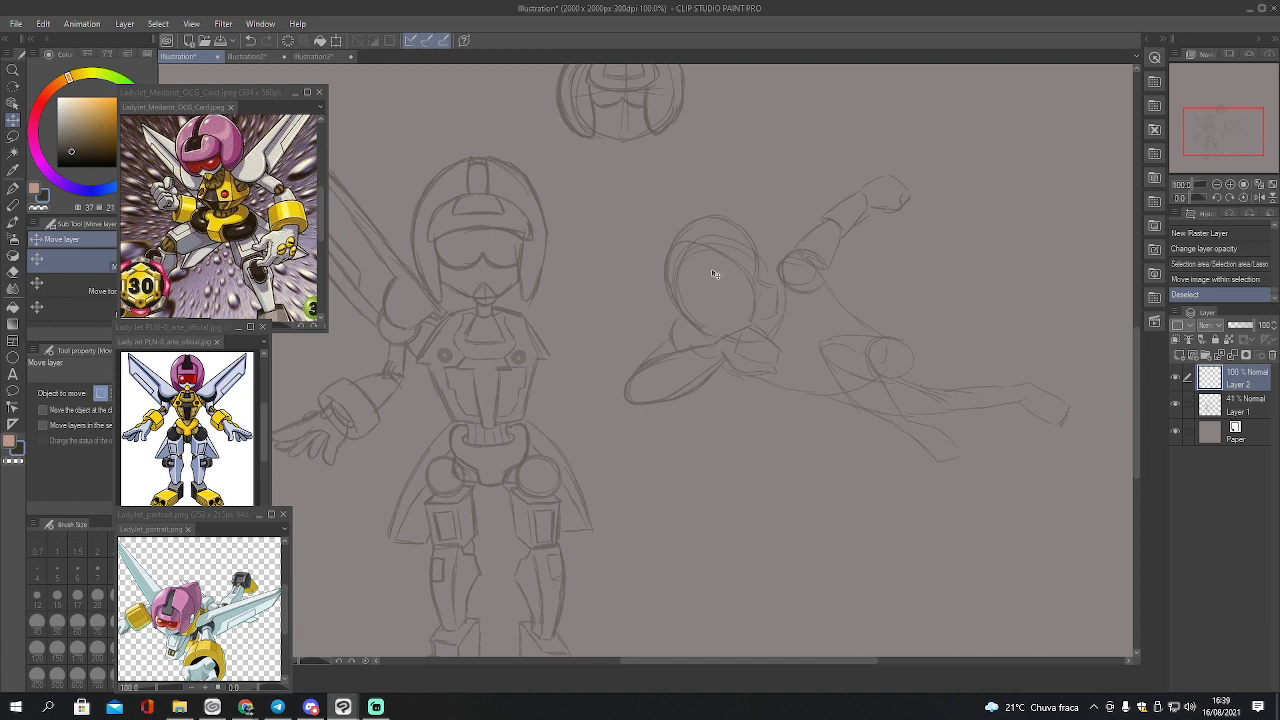
{"action": "key", "text": "p"}
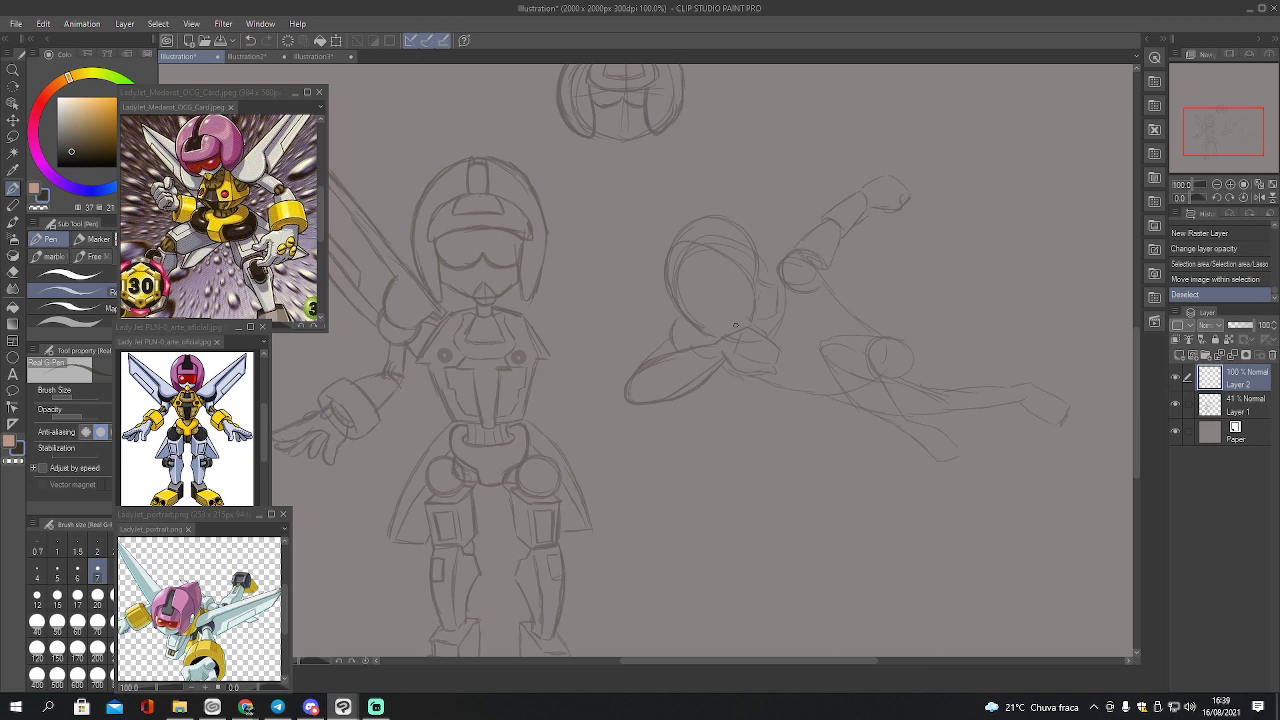
{"action": "left_click", "coordinate": [1210, 405]}
{"action": "key", "text": "e"}
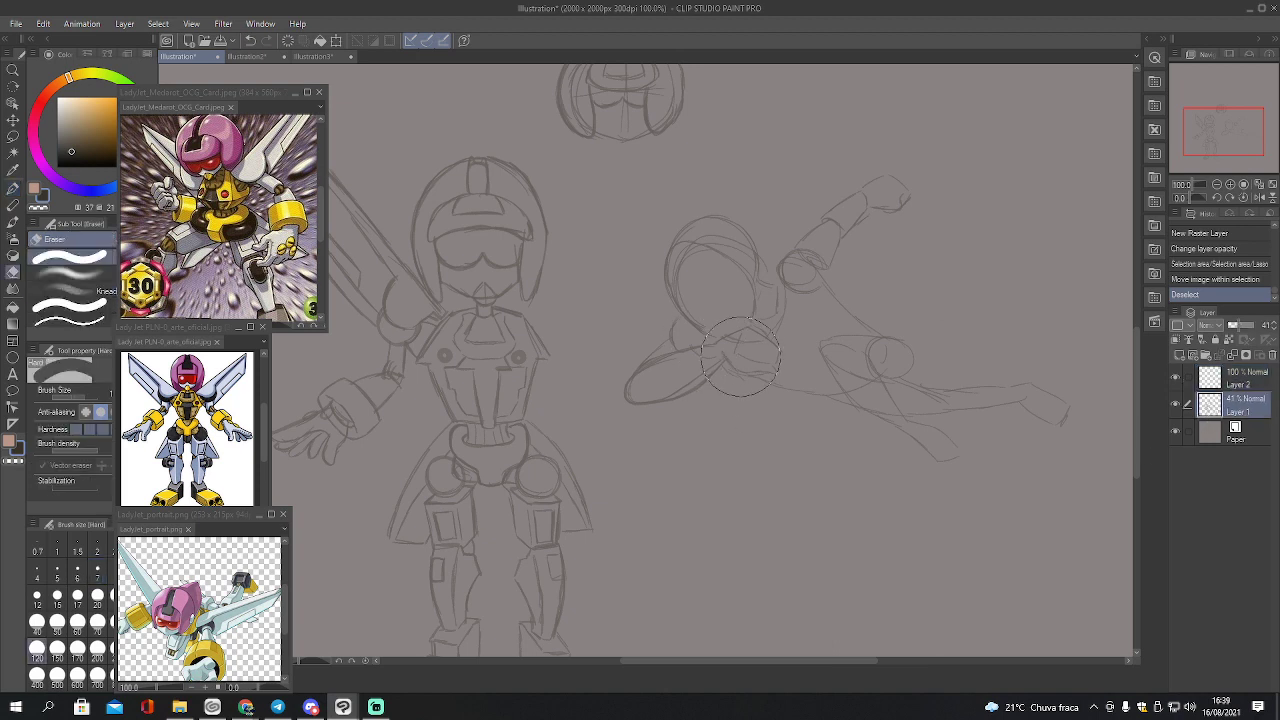
{"action": "key", "text": "bracketleft"}
{"action": "key", "text": "bracketleft"}
{"action": "key", "text": "bracketleft"}
{"action": "key", "text": "bracketleft"}
{"action": "mouse_move", "coordinate": [736, 348]}
{"action": "left_mouse_down"}
{"action": "mouse_move", "coordinate": [764, 363]}
{"action": "mouse_move", "coordinate": [731, 354]}
{"action": "mouse_move", "coordinate": [751, 369]}
{"action": "mouse_move", "coordinate": [752, 348]}
{"action": "mouse_move", "coordinate": [714, 342]}
{"action": "mouse_move", "coordinate": [747, 313]}
{"action": "mouse_move", "coordinate": [764, 349]}
{"action": "mouse_move", "coordinate": [717, 371]}
{"action": "mouse_move", "coordinate": [747, 348]}
{"action": "left_mouse_up"}
Redraw the near hand's rough contour and lightly sketch the raised wings and pointed hip panels on Layer 1
{"action": "key", "text": "p"}
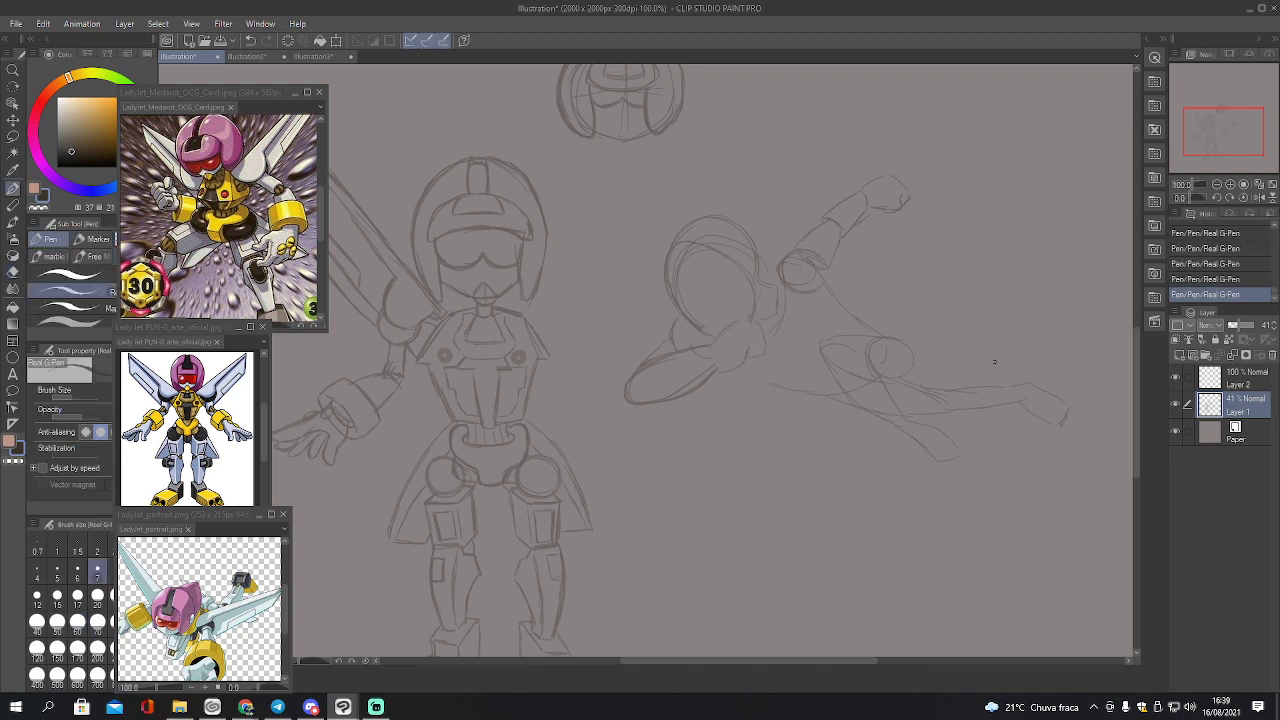
{"action": "left_click_drag", "start_coordinate": [771, 279], "coordinate": [844, 122]}
{"action": "left_click_drag", "start_coordinate": [937, 346], "coordinate": [978, 320]}
Draw the curved visor, the helmet dome and its front edge over the rough head on Layer 2
{"action": "left_click", "coordinate": [1228, 385]}
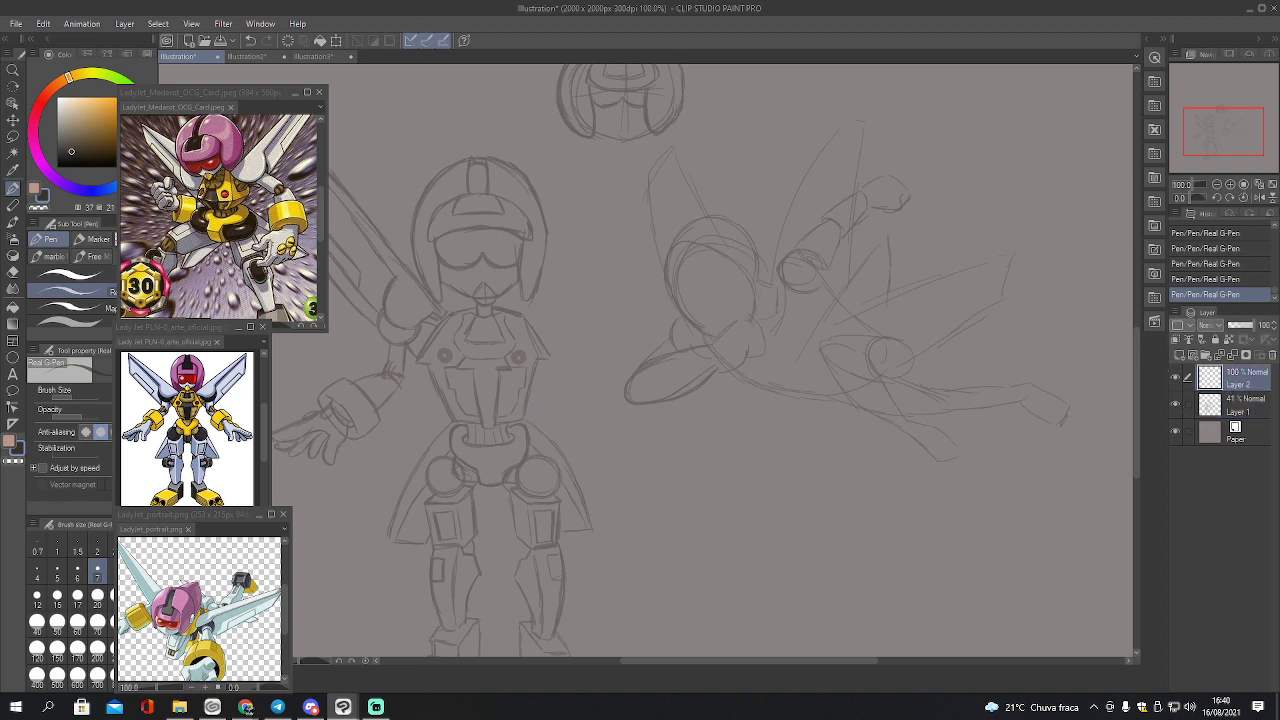
{"action": "left_click_drag", "start_coordinate": [1227, 133], "coordinate": [1235, 136]}
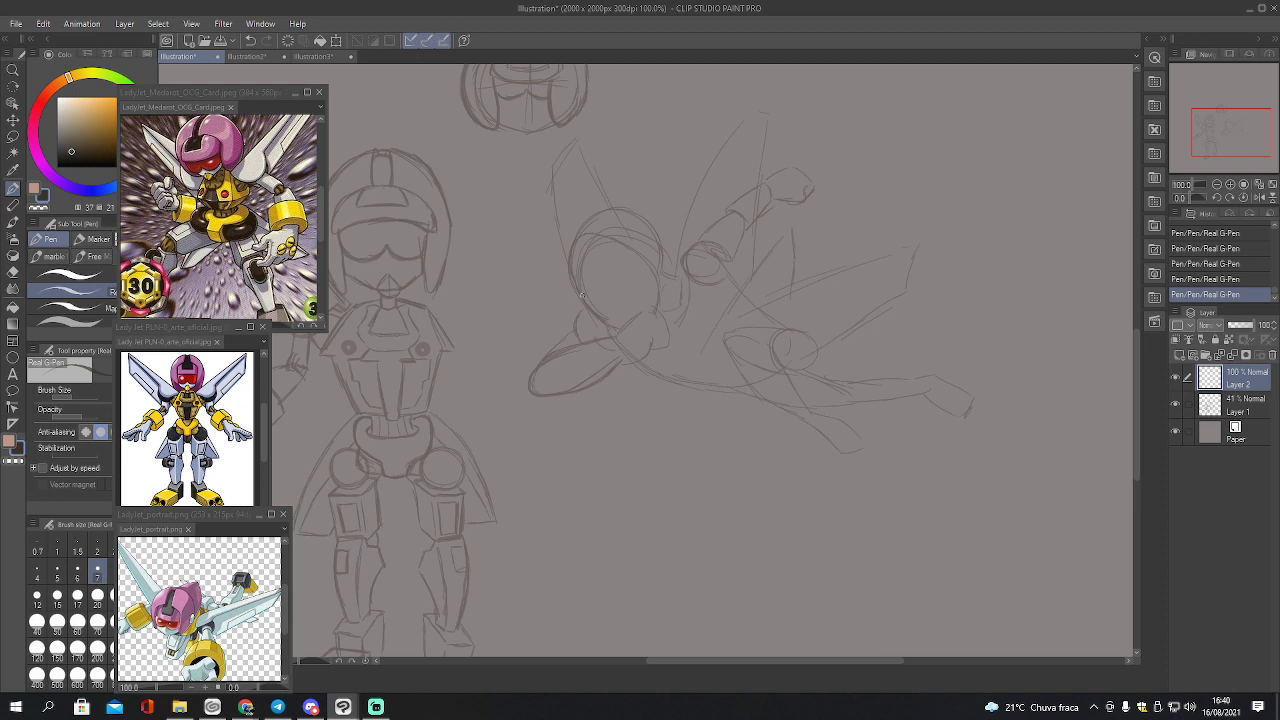
{"action": "mouse_move", "coordinate": [570, 265]}
{"action": "left_mouse_down"}
{"action": "mouse_move", "coordinate": [567, 297]}
{"action": "mouse_move", "coordinate": [598, 294]}
{"action": "mouse_move", "coordinate": [614, 272]}
{"action": "mouse_move", "coordinate": [590, 252]}
{"action": "mouse_move", "coordinate": [618, 264]}
{"action": "left_mouse_up"}
{"action": "mouse_move", "coordinate": [570, 266]}
{"action": "left_mouse_down"}
{"action": "mouse_move", "coordinate": [569, 282]}
{"action": "mouse_move", "coordinate": [594, 268]}
{"action": "left_mouse_up"}
{"action": "mouse_move", "coordinate": [580, 254]}
{"action": "left_mouse_down"}
{"action": "mouse_move", "coordinate": [579, 221]}
{"action": "mouse_move", "coordinate": [597, 212]}
{"action": "mouse_move", "coordinate": [584, 214]}
{"action": "mouse_move", "coordinate": [621, 207]}
{"action": "left_mouse_up"}
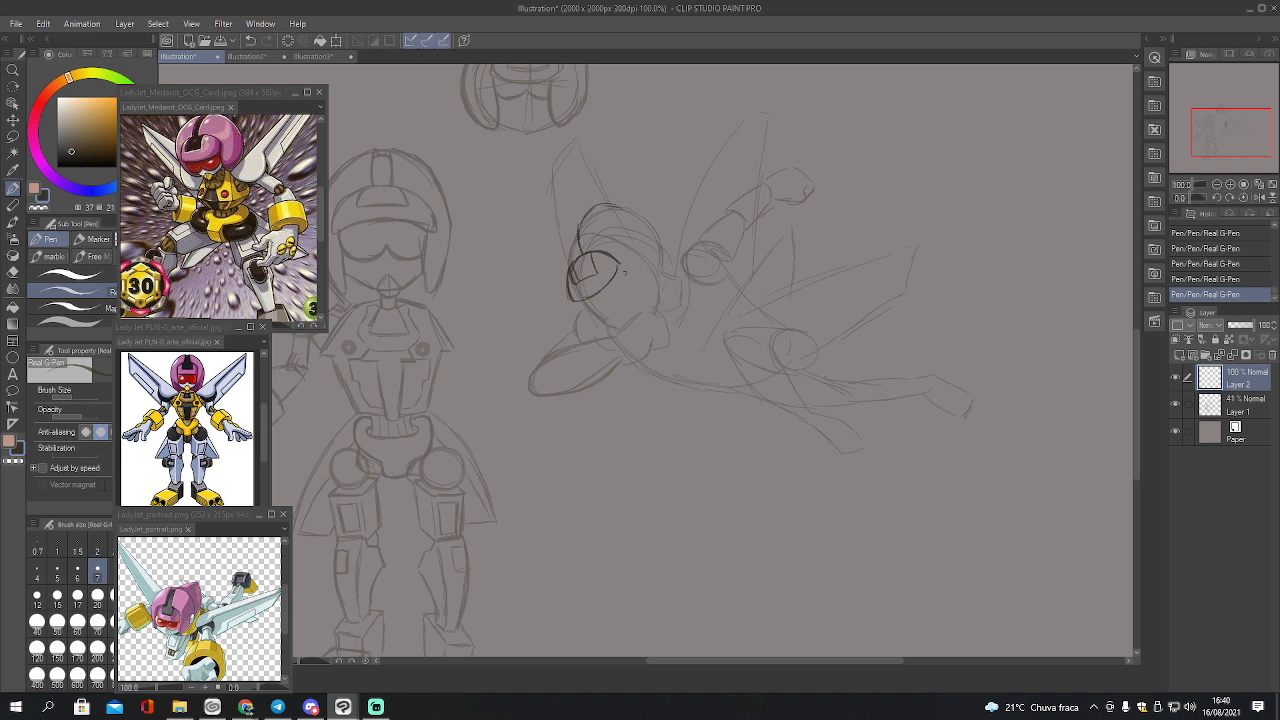
{"action": "left_click_drag", "start_coordinate": [621, 264], "coordinate": [676, 289]}
{"action": "mouse_move", "coordinate": [588, 212]}
{"action": "left_mouse_down"}
{"action": "mouse_move", "coordinate": [644, 211]}
{"action": "mouse_move", "coordinate": [678, 258]}
{"action": "mouse_move", "coordinate": [675, 285]}
{"action": "mouse_move", "coordinate": [679, 265]}
{"action": "left_mouse_up"}
{"action": "mouse_move", "coordinate": [573, 258]}
{"action": "left_mouse_down"}
{"action": "mouse_move", "coordinate": [573, 232]}
{"action": "mouse_move", "coordinate": [570, 263]}
{"action": "mouse_move", "coordinate": [558, 247]}
{"action": "mouse_move", "coordinate": [562, 279]}
{"action": "mouse_move", "coordinate": [556, 251]}
{"action": "left_mouse_up"}
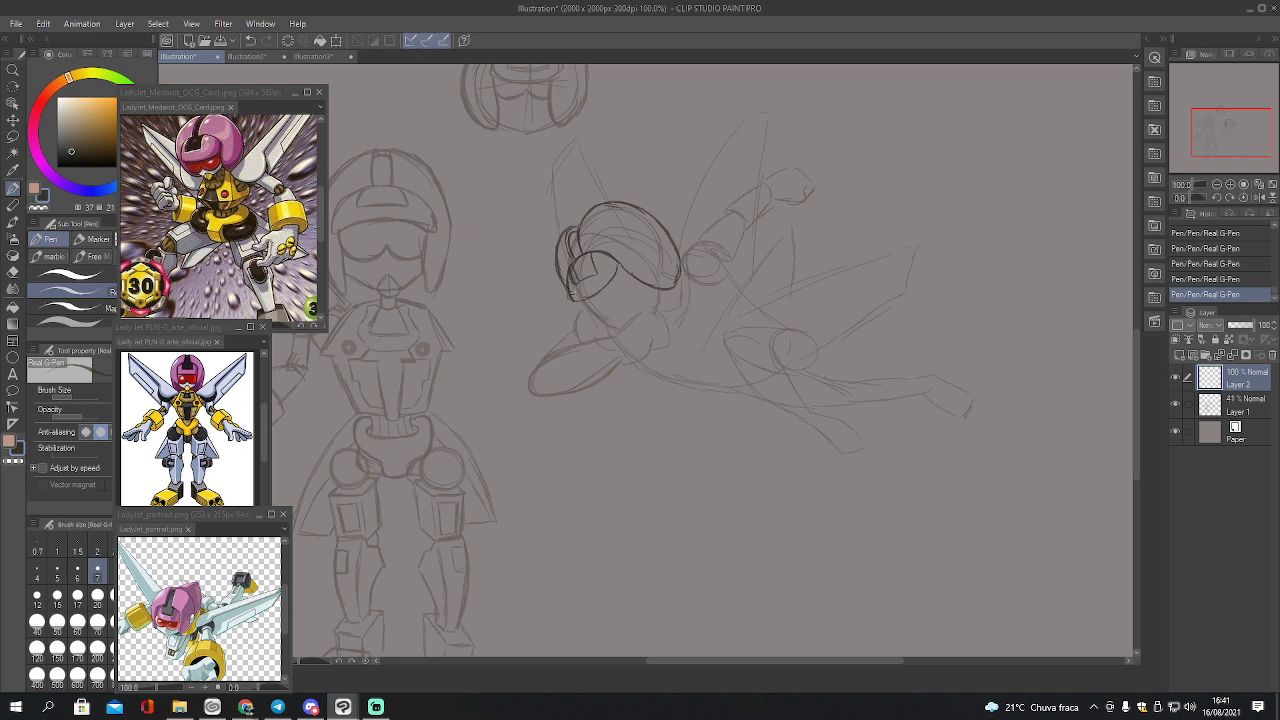
{"action": "left_click_drag", "start_coordinate": [581, 308], "coordinate": [591, 314]}
{"action": "key", "text": "ctrl+z"}
{"action": "key", "text": "ctrl+z"}
{"action": "key", "text": "ctrl+z"}
{"action": "key", "text": "ctrl+z"}
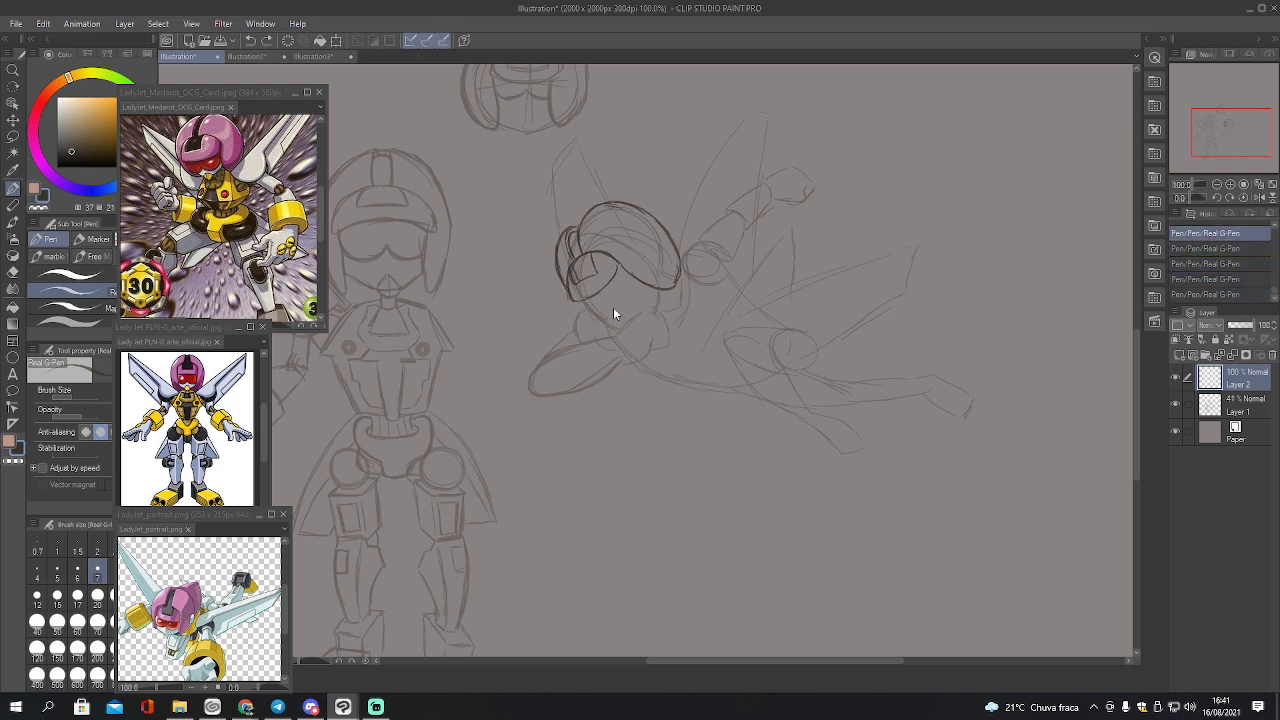
Outline the visor's lower contour and extend the helmet's front edge with darker strokes
{"action": "mouse_move", "coordinate": [567, 276]}
{"action": "left_mouse_down"}
{"action": "mouse_move", "coordinate": [615, 300]}
{"action": "mouse_move", "coordinate": [603, 303]}
{"action": "mouse_move", "coordinate": [627, 287]}
{"action": "mouse_move", "coordinate": [619, 265]}
{"action": "mouse_move", "coordinate": [626, 288]}
{"action": "mouse_move", "coordinate": [579, 312]}
{"action": "left_mouse_up"}
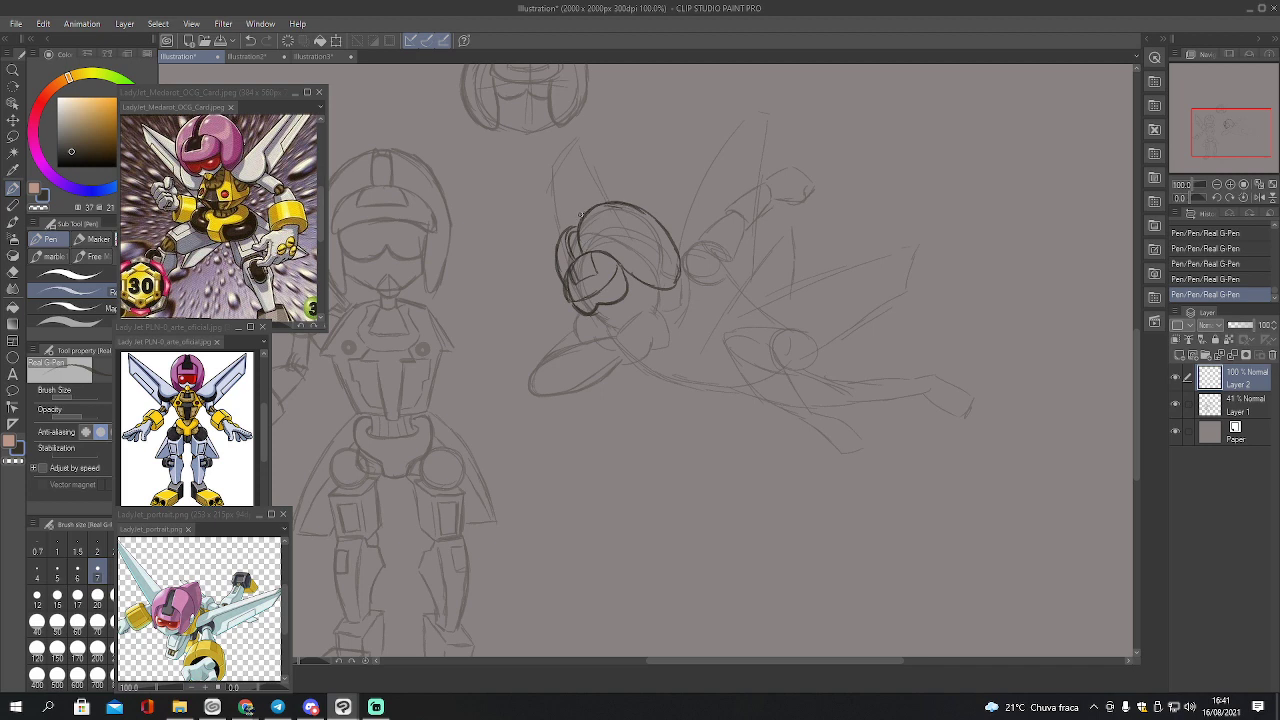
{"action": "mouse_move", "coordinate": [580, 214]}
{"action": "left_mouse_down"}
{"action": "mouse_move", "coordinate": [556, 258]}
{"action": "mouse_move", "coordinate": [560, 282]}
{"action": "left_mouse_up"}
{"action": "mouse_move", "coordinate": [576, 217]}
{"action": "left_mouse_down"}
{"action": "mouse_move", "coordinate": [563, 229]}
{"action": "mouse_move", "coordinate": [606, 202]}
{"action": "mouse_move", "coordinate": [554, 228]}
{"action": "mouse_move", "coordinate": [558, 276]}
{"action": "left_mouse_up"}
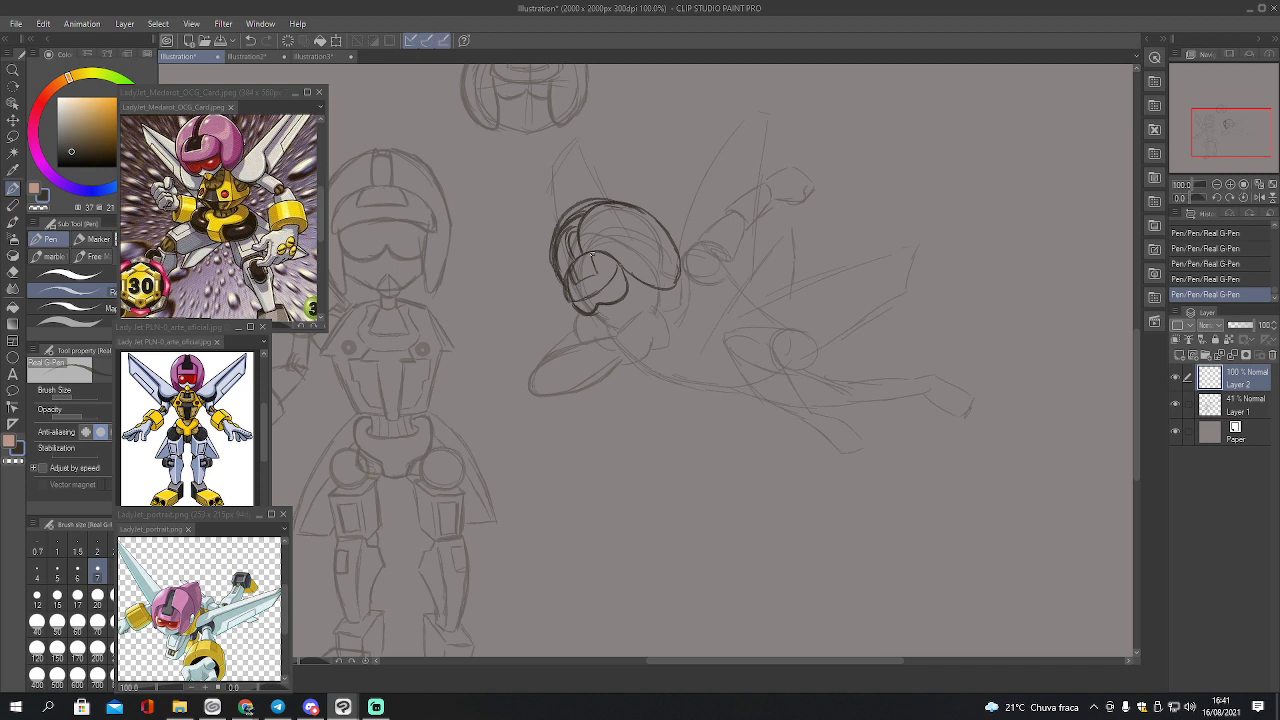
Erase the doubled strokes along the helmet's front edge and the stray lines beside the visor
{"action": "key", "text": "e"}
{"action": "mouse_move", "coordinate": [600, 205]}
{"action": "left_mouse_down"}
{"action": "mouse_move", "coordinate": [563, 258]}
{"action": "mouse_move", "coordinate": [568, 232]}
{"action": "mouse_move", "coordinate": [596, 211]}
{"action": "mouse_move", "coordinate": [580, 220]}
{"action": "mouse_move", "coordinate": [604, 218]}
{"action": "mouse_move", "coordinate": [596, 207]}
{"action": "mouse_move", "coordinate": [622, 222]}
{"action": "mouse_move", "coordinate": [574, 242]}
{"action": "mouse_move", "coordinate": [556, 272]}
{"action": "mouse_move", "coordinate": [566, 210]}
{"action": "mouse_move", "coordinate": [555, 276]}
{"action": "left_mouse_up"}
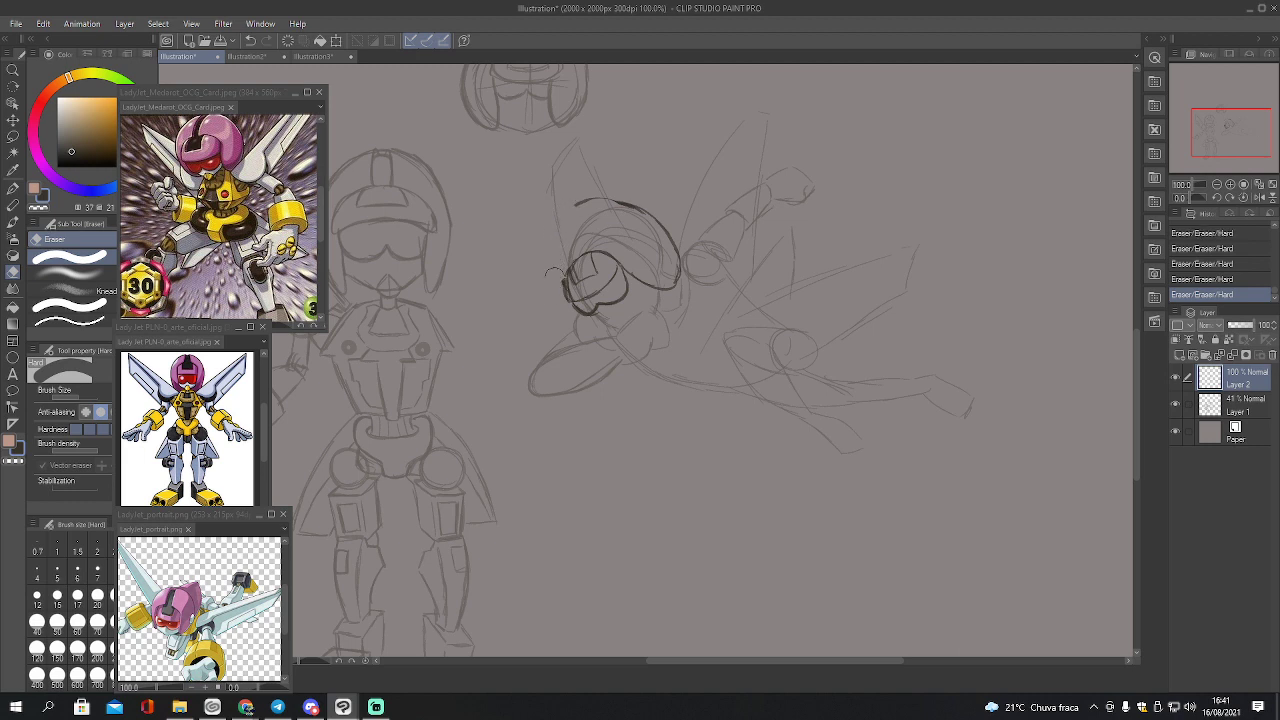
{"action": "left_click_drag", "start_coordinate": [564, 296], "coordinate": [574, 284]}
Redraw the visor's front contour and a rounder helmet outline curving down to the chin
{"action": "key", "text": "p"}
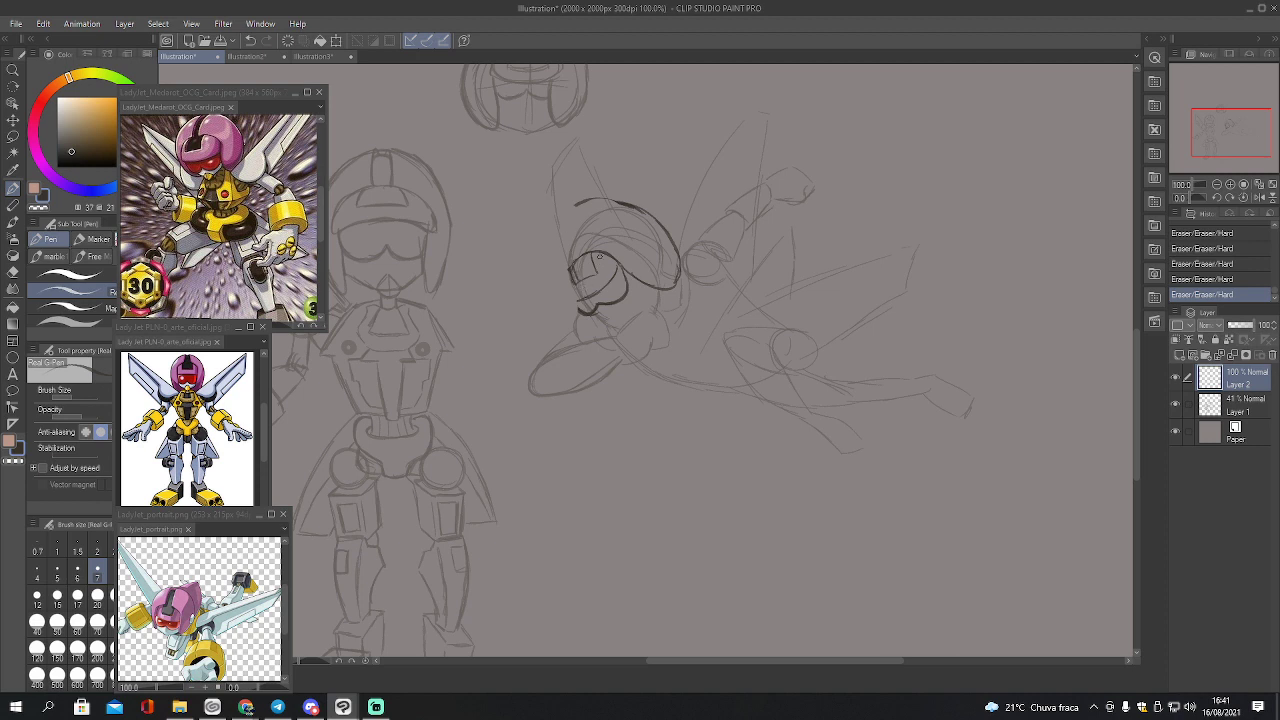
{"action": "mouse_move", "coordinate": [566, 266]}
{"action": "left_mouse_down"}
{"action": "mouse_move", "coordinate": [587, 296]}
{"action": "mouse_move", "coordinate": [568, 299]}
{"action": "mouse_move", "coordinate": [564, 272]}
{"action": "mouse_move", "coordinate": [588, 262]}
{"action": "mouse_move", "coordinate": [595, 274]}
{"action": "mouse_move", "coordinate": [592, 263]}
{"action": "mouse_move", "coordinate": [559, 263]}
{"action": "mouse_move", "coordinate": [553, 290]}
{"action": "mouse_move", "coordinate": [601, 353]}
{"action": "mouse_move", "coordinate": [588, 312]}
{"action": "left_mouse_up"}
{"action": "key", "text": "e"}
{"action": "key", "text": "p"}
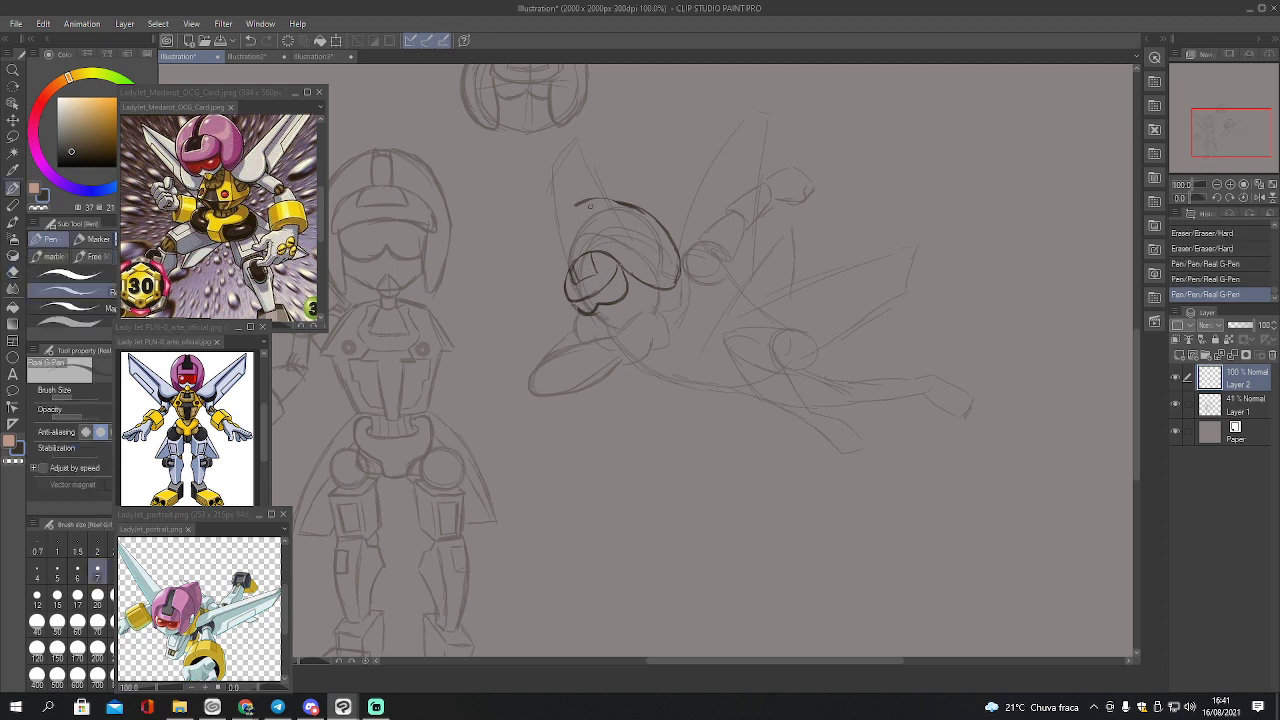
{"action": "mouse_move", "coordinate": [630, 204]}
{"action": "left_mouse_down"}
{"action": "mouse_move", "coordinate": [590, 201]}
{"action": "mouse_move", "coordinate": [546, 265]}
{"action": "mouse_move", "coordinate": [564, 226]}
{"action": "mouse_move", "coordinate": [559, 290]}
{"action": "mouse_move", "coordinate": [616, 334]}
{"action": "left_mouse_up"}
{"action": "mouse_move", "coordinate": [556, 294]}
{"action": "left_mouse_down"}
{"action": "mouse_move", "coordinate": [552, 242]}
{"action": "mouse_move", "coordinate": [572, 208]}
{"action": "left_mouse_up"}
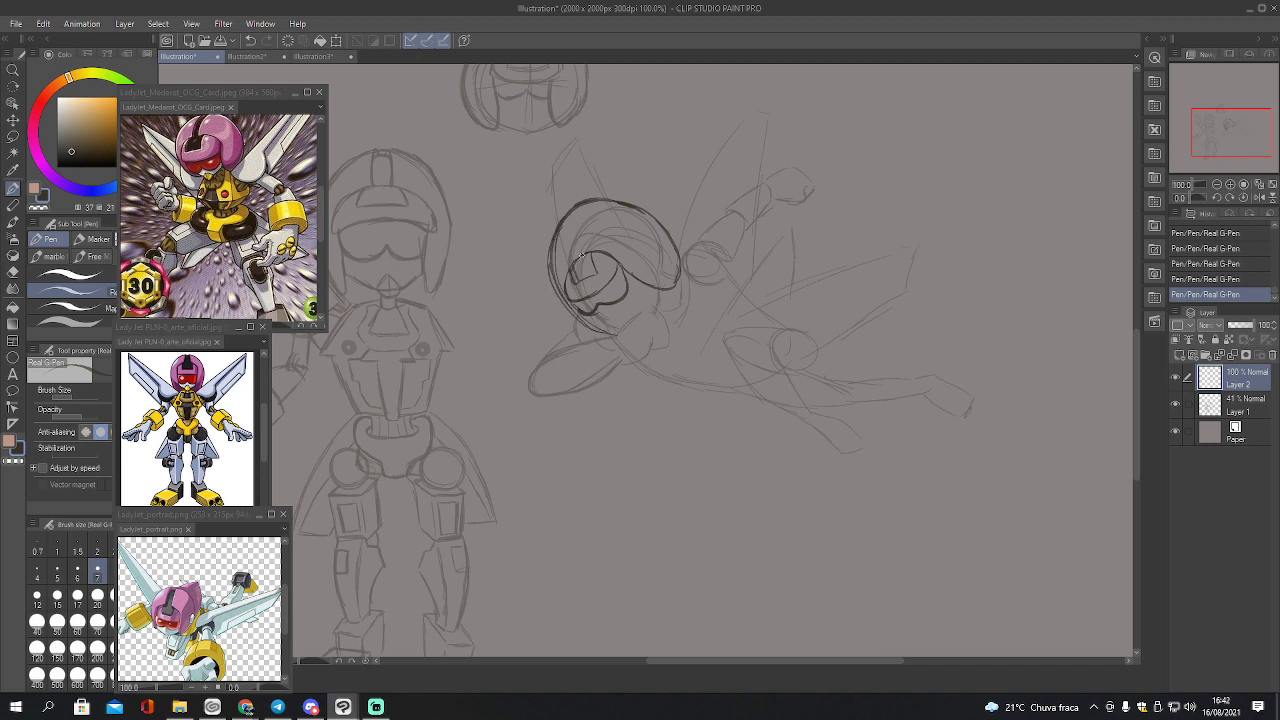
Erase the visor's inner lines and redraw it wider, reaching the helmet's front edge
{"action": "key", "text": "e"}
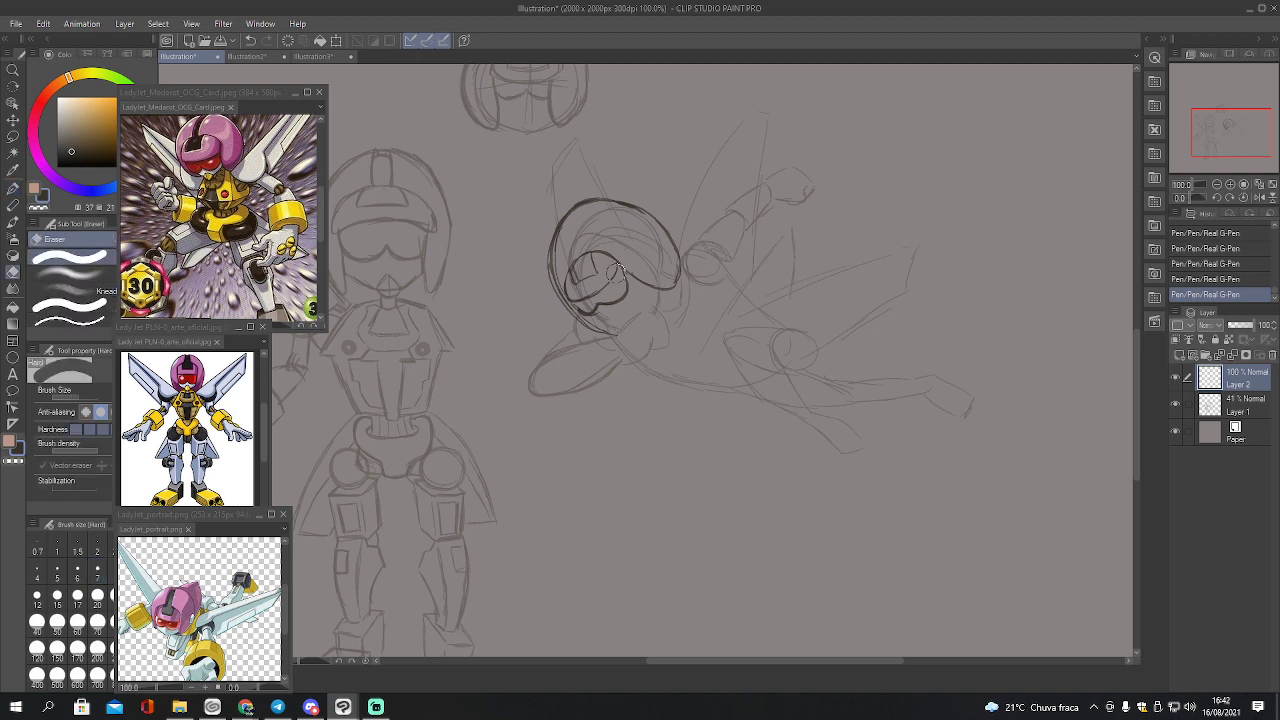
{"action": "mouse_move", "coordinate": [592, 258]}
{"action": "left_mouse_down"}
{"action": "mouse_move", "coordinate": [600, 278]}
{"action": "mouse_move", "coordinate": [572, 258]}
{"action": "mouse_move", "coordinate": [562, 300]}
{"action": "mouse_move", "coordinate": [588, 306]}
{"action": "mouse_move", "coordinate": [608, 280]}
{"action": "mouse_move", "coordinate": [566, 298]}
{"action": "mouse_move", "coordinate": [576, 282]}
{"action": "mouse_move", "coordinate": [610, 292]}
{"action": "mouse_move", "coordinate": [577, 267]}
{"action": "mouse_move", "coordinate": [557, 285]}
{"action": "mouse_move", "coordinate": [588, 305]}
{"action": "mouse_move", "coordinate": [606, 285]}
{"action": "left_mouse_up"}
{"action": "key", "text": "p"}
{"action": "key", "text": "e"}
{"action": "key", "text": "p"}
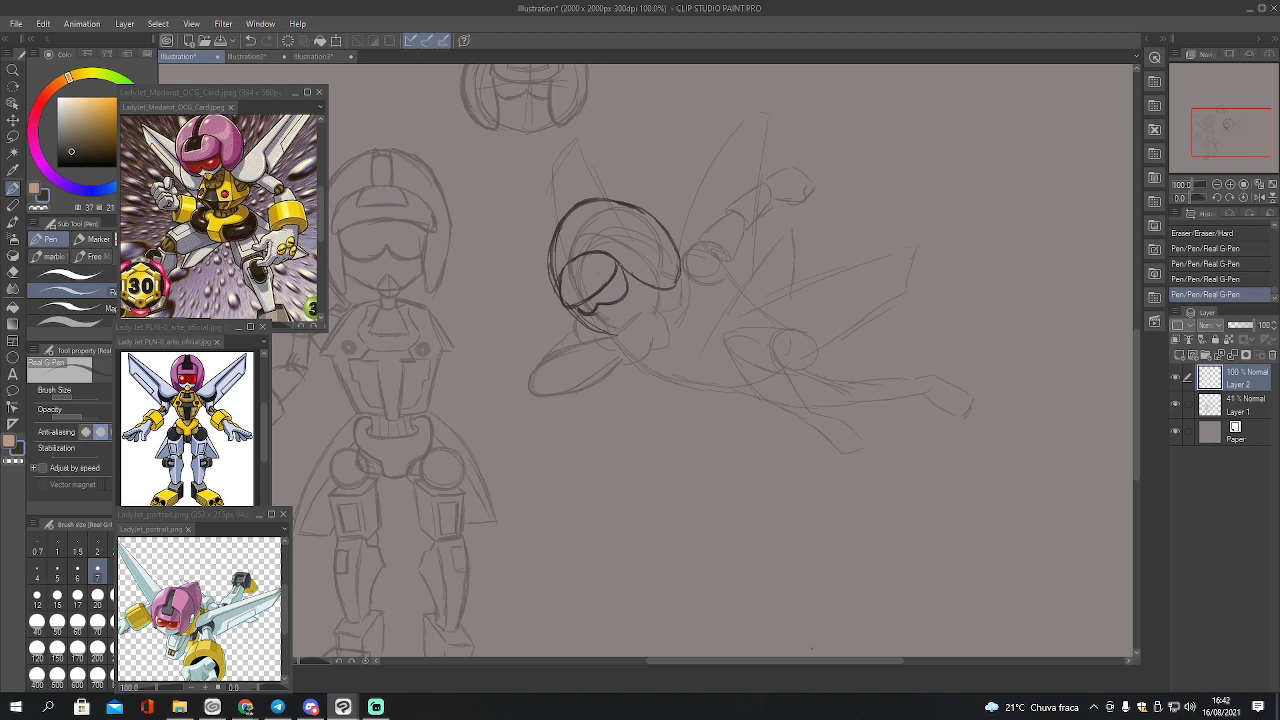
{"action": "mouse_move", "coordinate": [634, 510]}
{"action": "left_mouse_down"}
{"action": "mouse_move", "coordinate": [599, 507]}
{"action": "mouse_move", "coordinate": [643, 548]}
{"action": "mouse_move", "coordinate": [640, 516]}
{"action": "left_mouse_up"}
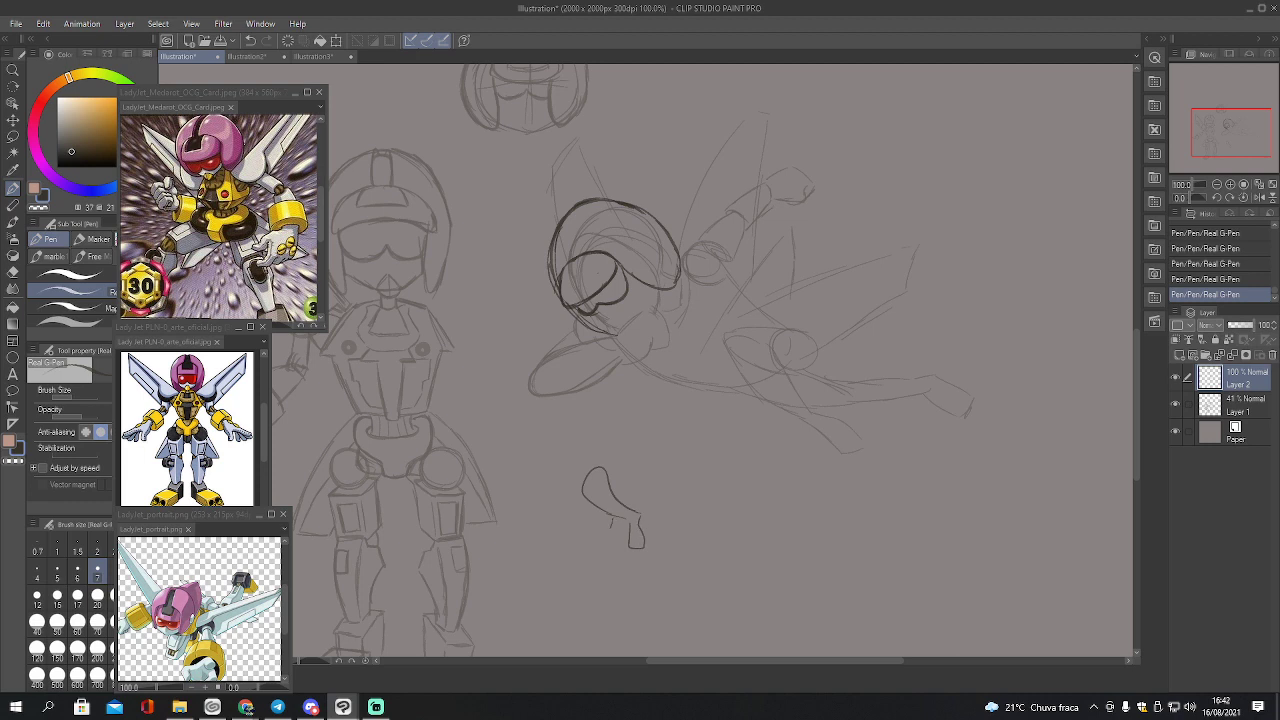
{"action": "left_click_drag", "start_coordinate": [612, 522], "coordinate": [634, 549]}
{"action": "left_click_drag", "start_coordinate": [626, 520], "coordinate": [620, 530]}
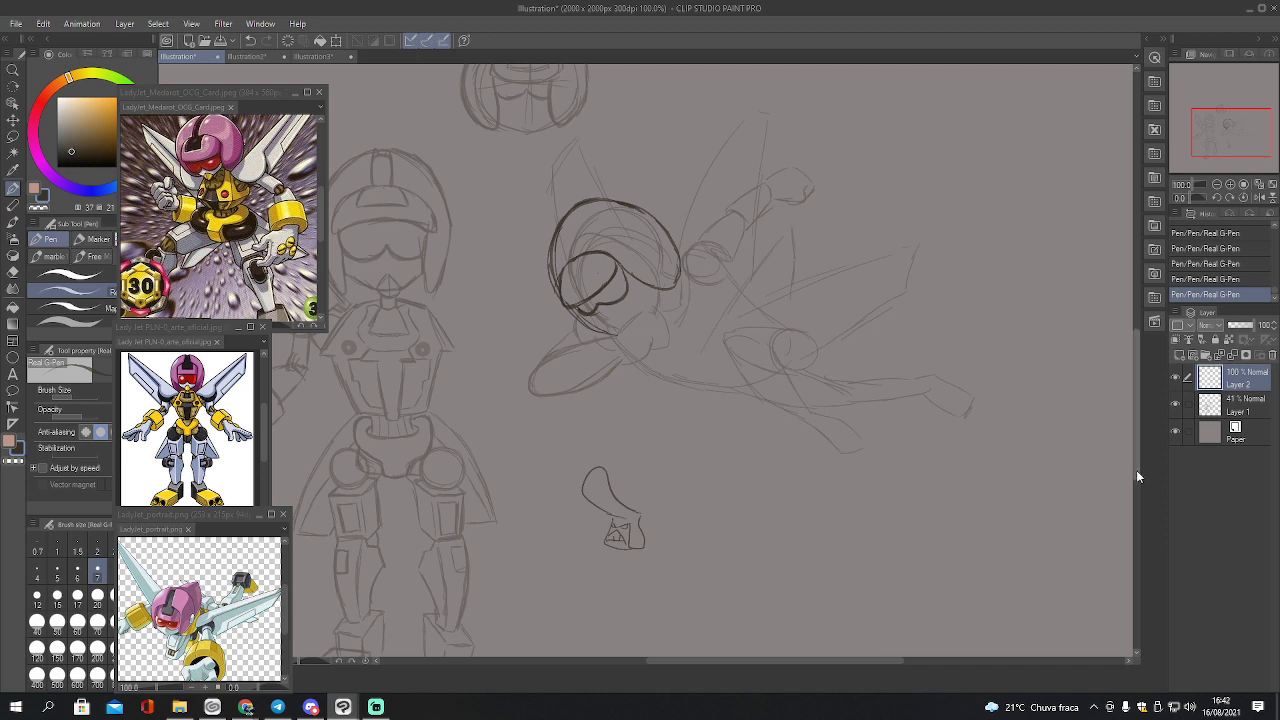
{"action": "key", "text": "e"}
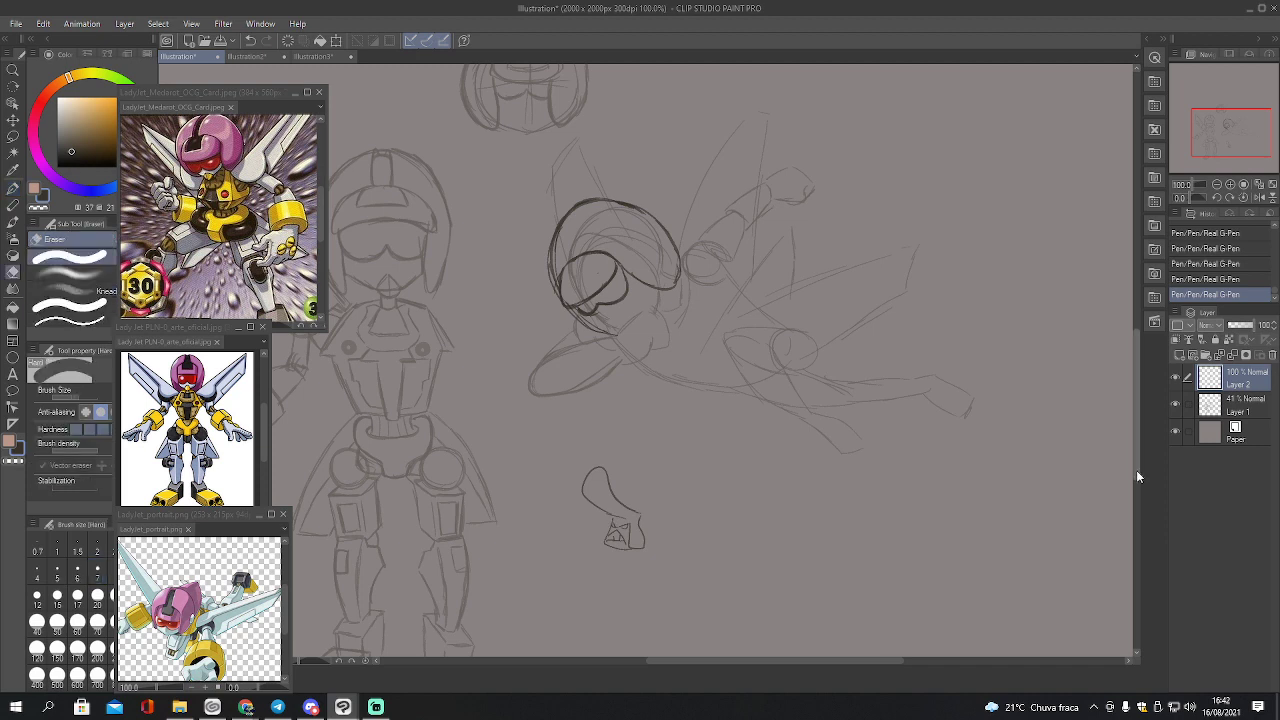
{"action": "mouse_move", "coordinate": [647, 513]}
{"action": "left_mouse_down"}
{"action": "mouse_move", "coordinate": [627, 562]}
{"action": "mouse_move", "coordinate": [626, 488]}
{"action": "mouse_move", "coordinate": [587, 489]}
{"action": "left_mouse_up"}
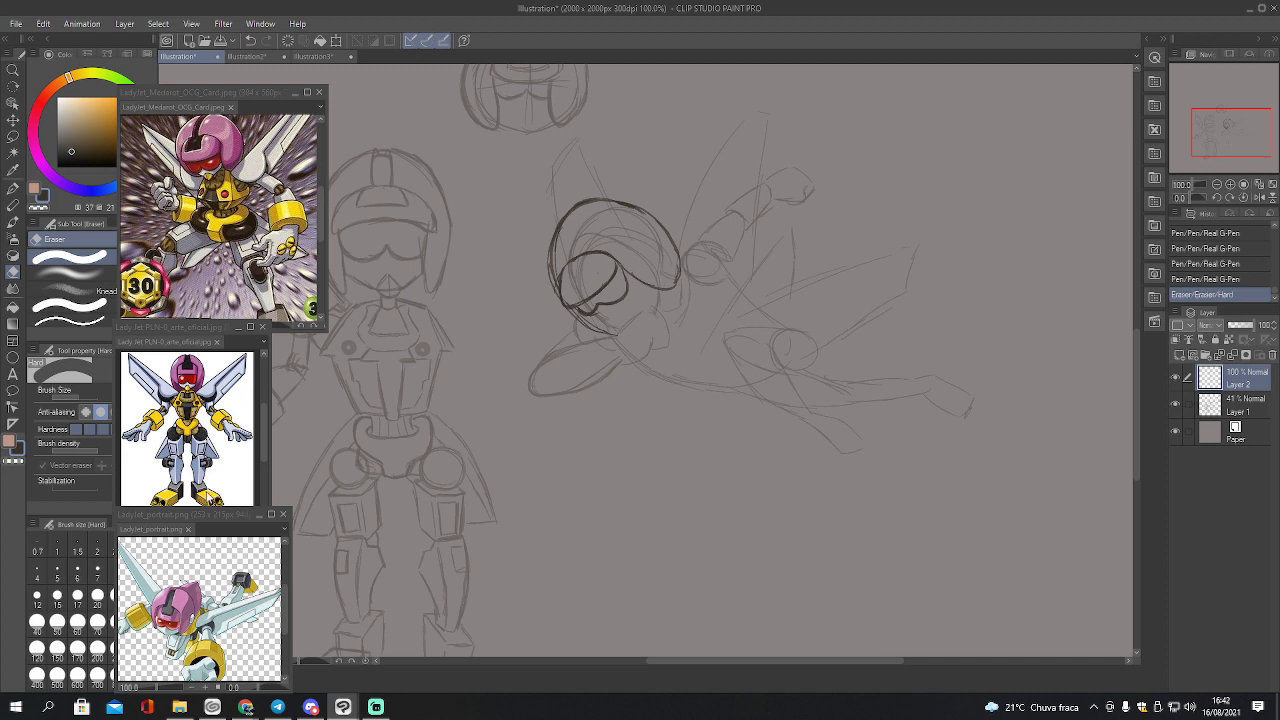
Draw the clenched near hand with its round wrist joint beneath the face, and outline the boxy wrist cuff
{"action": "key", "text": "p"}
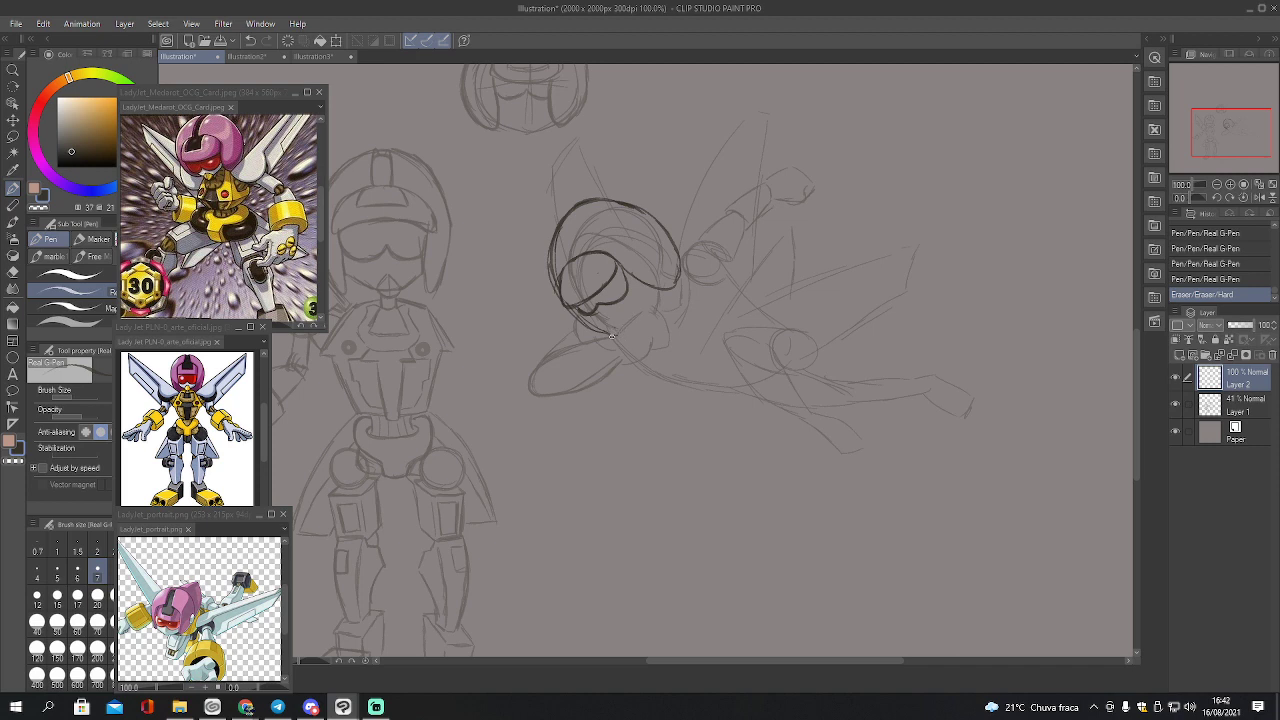
{"action": "left_click_drag", "start_coordinate": [611, 336], "coordinate": [648, 316]}
{"action": "mouse_move", "coordinate": [630, 362]}
{"action": "left_mouse_down"}
{"action": "mouse_move", "coordinate": [652, 334]}
{"action": "mouse_move", "coordinate": [668, 342]}
{"action": "mouse_move", "coordinate": [644, 312]}
{"action": "mouse_move", "coordinate": [658, 315]}
{"action": "left_mouse_up"}
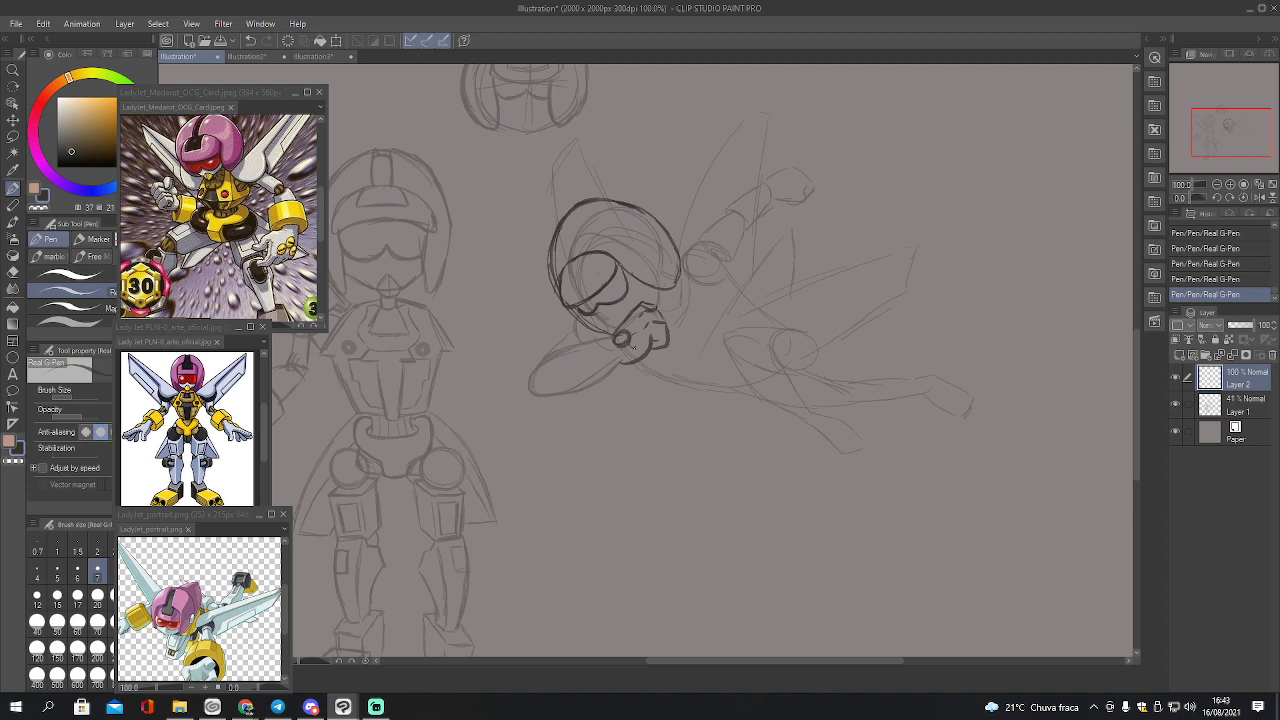
{"action": "mouse_move", "coordinate": [643, 332]}
{"action": "left_mouse_down"}
{"action": "mouse_move", "coordinate": [644, 348]}
{"action": "mouse_move", "coordinate": [636, 311]}
{"action": "left_mouse_up"}
{"action": "key", "text": "ctrl+z"}
{"action": "left_click_drag", "start_coordinate": [617, 351], "coordinate": [620, 370]}
{"action": "mouse_move", "coordinate": [607, 325]}
{"action": "left_mouse_down"}
{"action": "mouse_move", "coordinate": [582, 334]}
{"action": "mouse_move", "coordinate": [579, 355]}
{"action": "mouse_move", "coordinate": [608, 385]}
{"action": "mouse_move", "coordinate": [624, 376]}
{"action": "mouse_move", "coordinate": [612, 334]}
{"action": "mouse_move", "coordinate": [600, 386]}
{"action": "mouse_move", "coordinate": [580, 338]}
{"action": "left_mouse_up"}
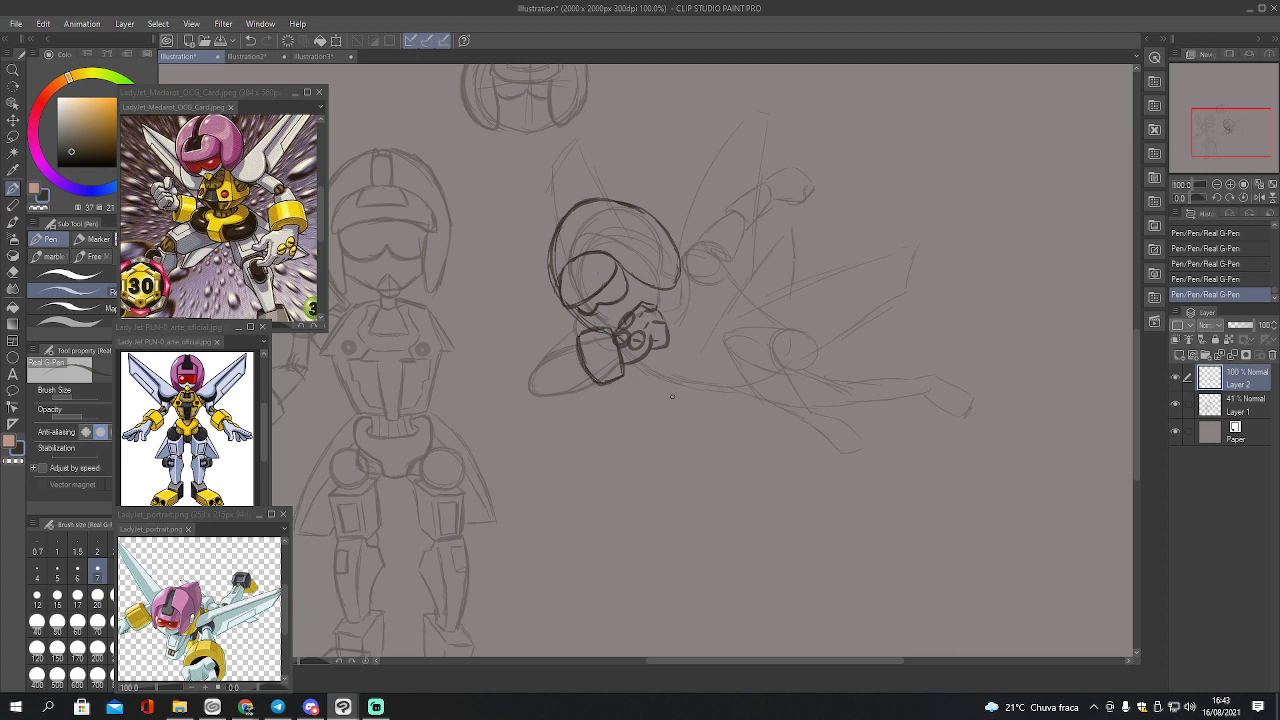
Lasso the wrist cuff, rotate it slightly and shift it to align with the hand
{"action": "key", "text": "m"}
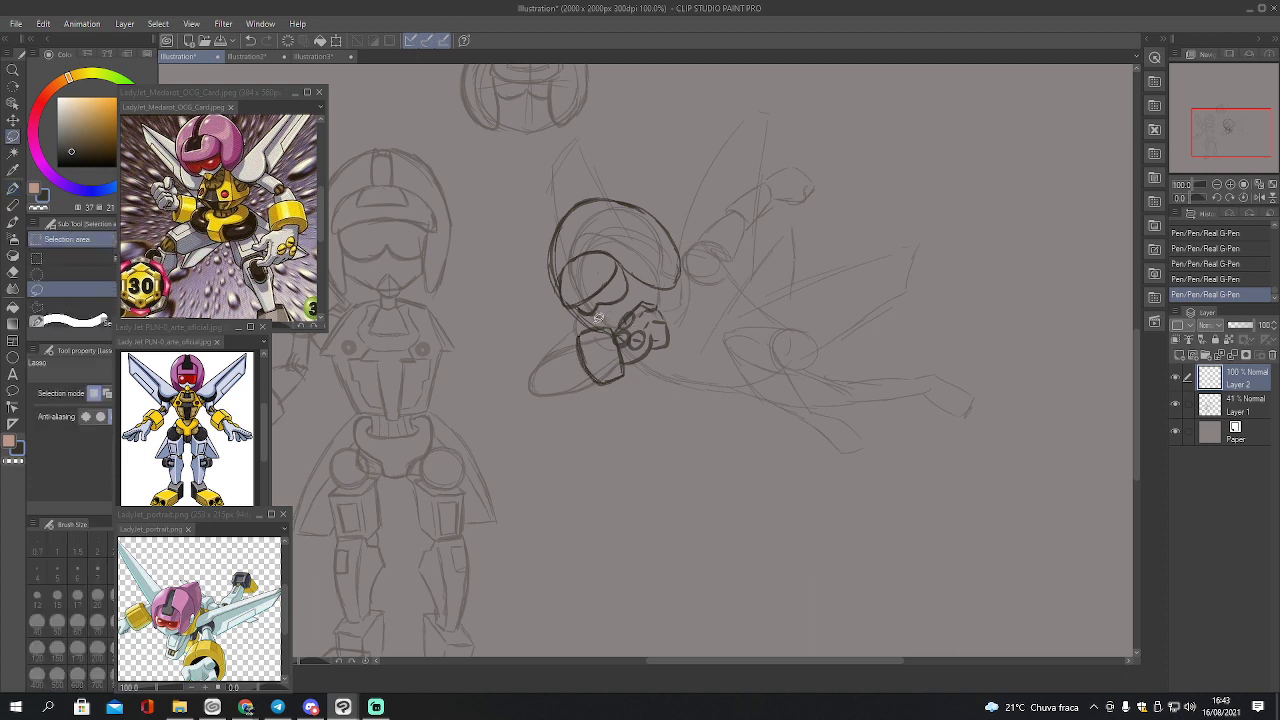
{"action": "mouse_move", "coordinate": [596, 320]}
{"action": "left_mouse_down"}
{"action": "mouse_move", "coordinate": [576, 336]}
{"action": "mouse_move", "coordinate": [598, 388]}
{"action": "mouse_move", "coordinate": [630, 366]}
{"action": "mouse_move", "coordinate": [617, 317]}
{"action": "left_mouse_up"}
{"action": "key", "text": "ctrl+t"}
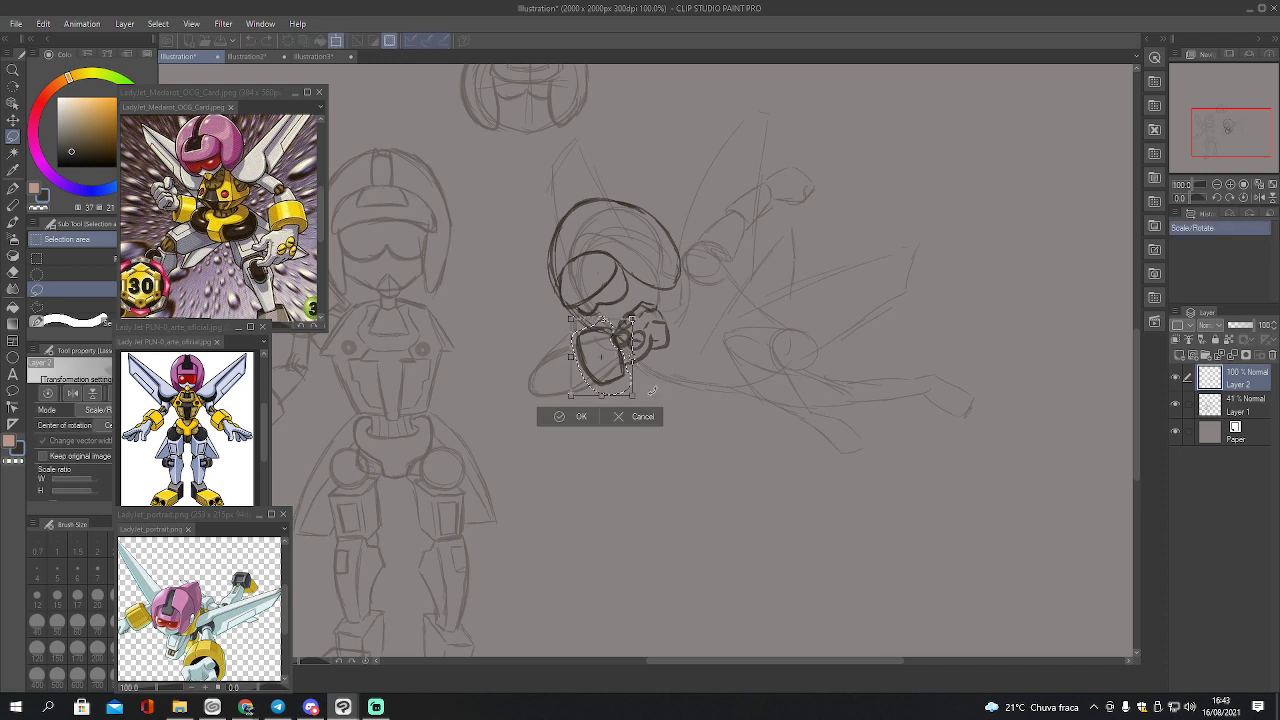
{"action": "mouse_move", "coordinate": [652, 392]}
{"action": "left_mouse_down"}
{"action": "mouse_move", "coordinate": [660, 381]}
{"action": "mouse_move", "coordinate": [650, 393]}
{"action": "left_mouse_up"}
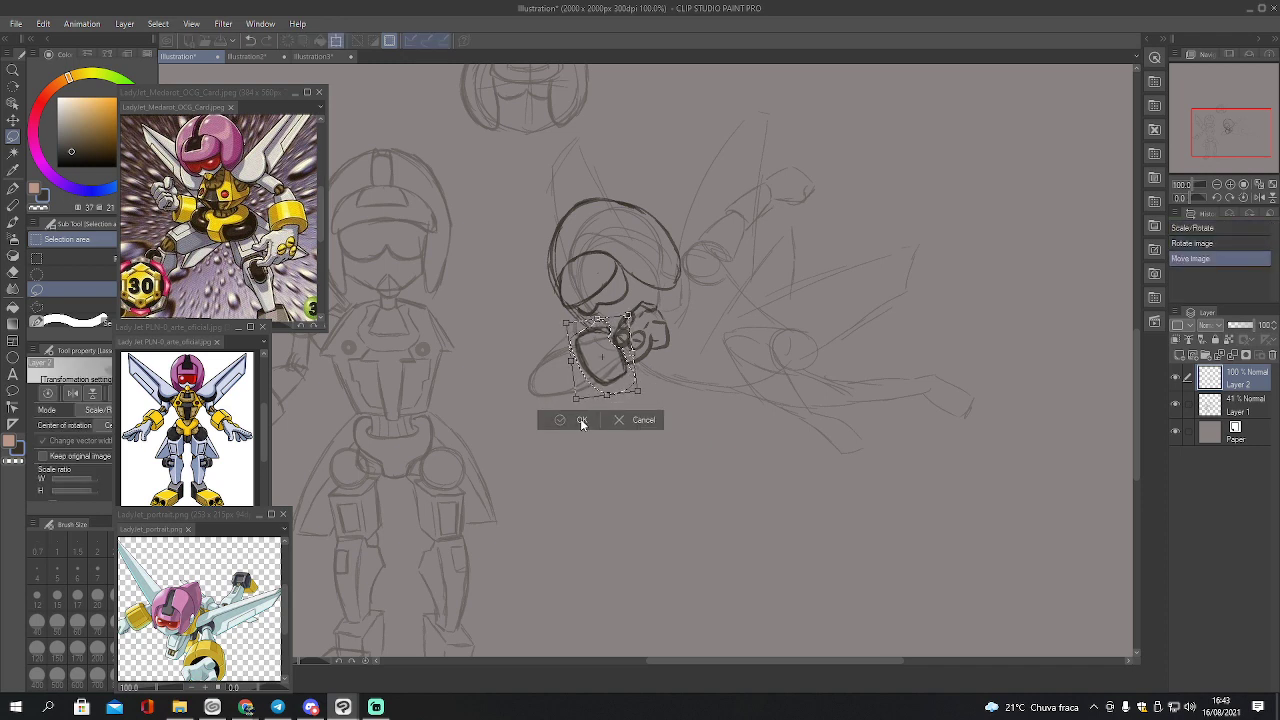
{"action": "left_click", "coordinate": [581, 419]}
{"action": "key", "text": "ctrl+d"}
Refine the cuff with a rounded forearm extending from it, and add a curved seam along the helmet's front
{"action": "key", "text": "p"}
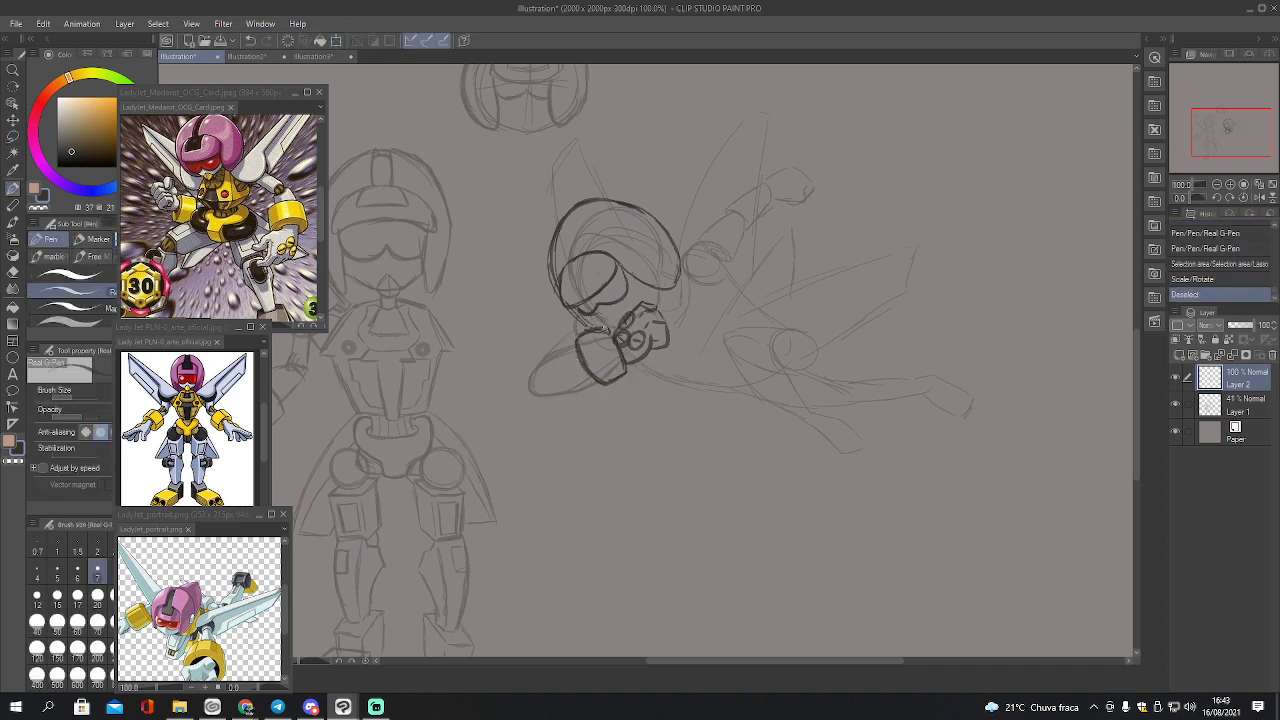
{"action": "left_click_drag", "start_coordinate": [603, 324], "coordinate": [622, 368]}
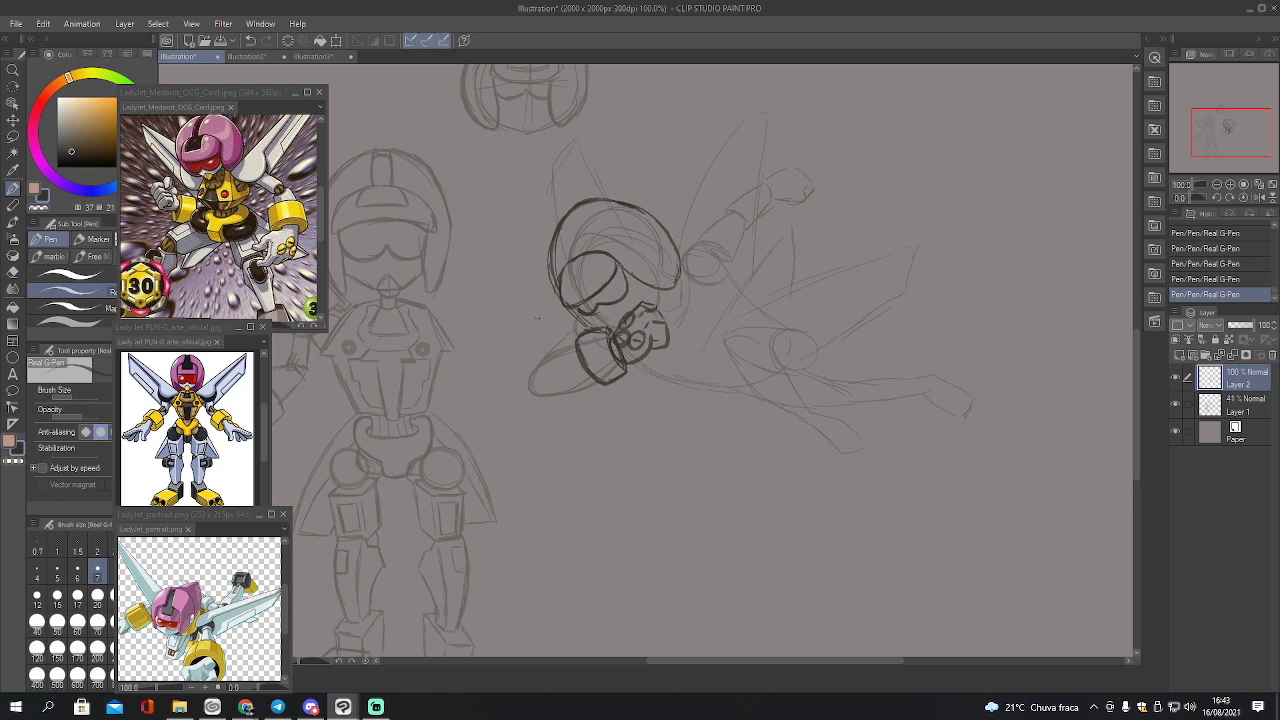
{"action": "mouse_move", "coordinate": [578, 344]}
{"action": "left_mouse_down"}
{"action": "mouse_move", "coordinate": [540, 365]}
{"action": "mouse_move", "coordinate": [536, 385]}
{"action": "mouse_move", "coordinate": [576, 386]}
{"action": "left_mouse_up"}
{"action": "mouse_move", "coordinate": [541, 362]}
{"action": "left_mouse_down"}
{"action": "mouse_move", "coordinate": [534, 380]}
{"action": "mouse_move", "coordinate": [580, 333]}
{"action": "left_mouse_up"}
{"action": "mouse_move", "coordinate": [586, 313]}
{"action": "left_mouse_down"}
{"action": "mouse_move", "coordinate": [566, 308]}
{"action": "mouse_move", "coordinate": [609, 329]}
{"action": "mouse_move", "coordinate": [595, 325]}
{"action": "left_mouse_up"}
{"action": "mouse_move", "coordinate": [542, 360]}
{"action": "left_mouse_down"}
{"action": "mouse_move", "coordinate": [577, 318]}
{"action": "mouse_move", "coordinate": [577, 340]}
{"action": "mouse_move", "coordinate": [574, 318]}
{"action": "left_mouse_up"}
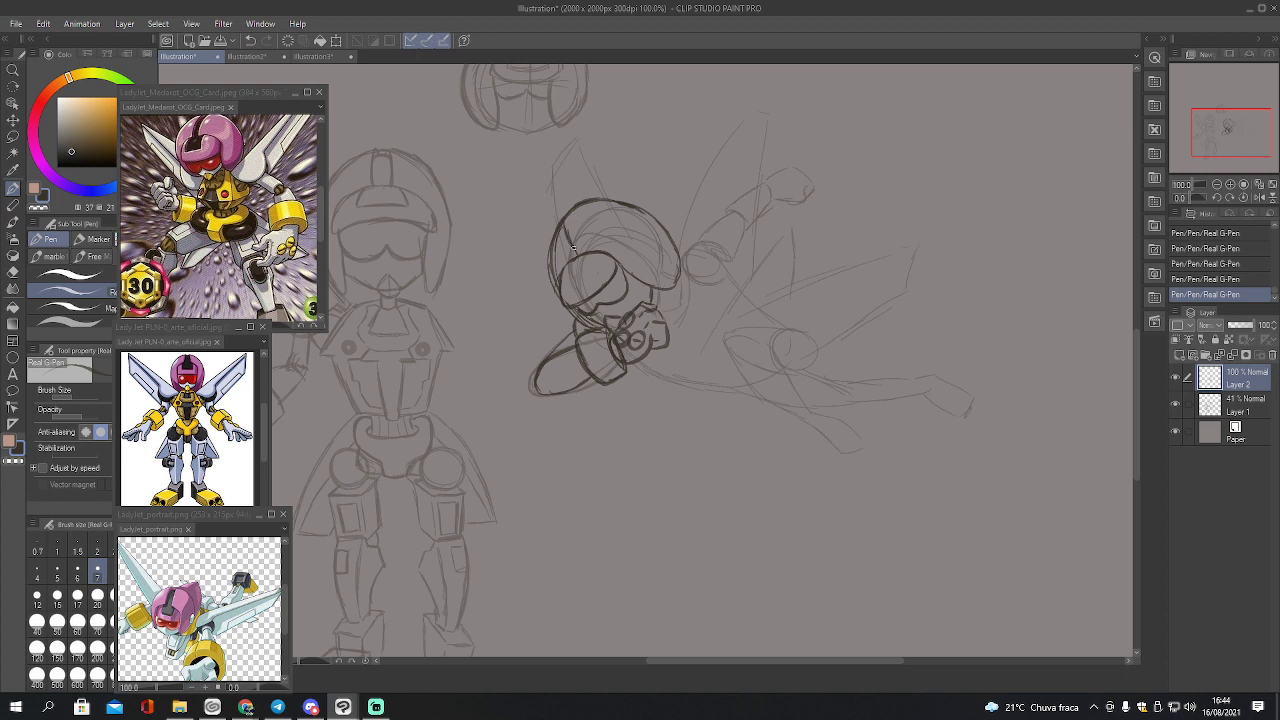
{"action": "left_click_drag", "start_coordinate": [561, 217], "coordinate": [565, 242]}
Doodle a small chibi figure with spiky bangs and a slanted panel beside it, below the flying robot
{"action": "mouse_move", "coordinate": [620, 468]}
{"action": "left_mouse_down"}
{"action": "mouse_move", "coordinate": [602, 504]}
{"action": "mouse_move", "coordinate": [632, 462]}
{"action": "mouse_move", "coordinate": [612, 468]}
{"action": "left_mouse_up"}
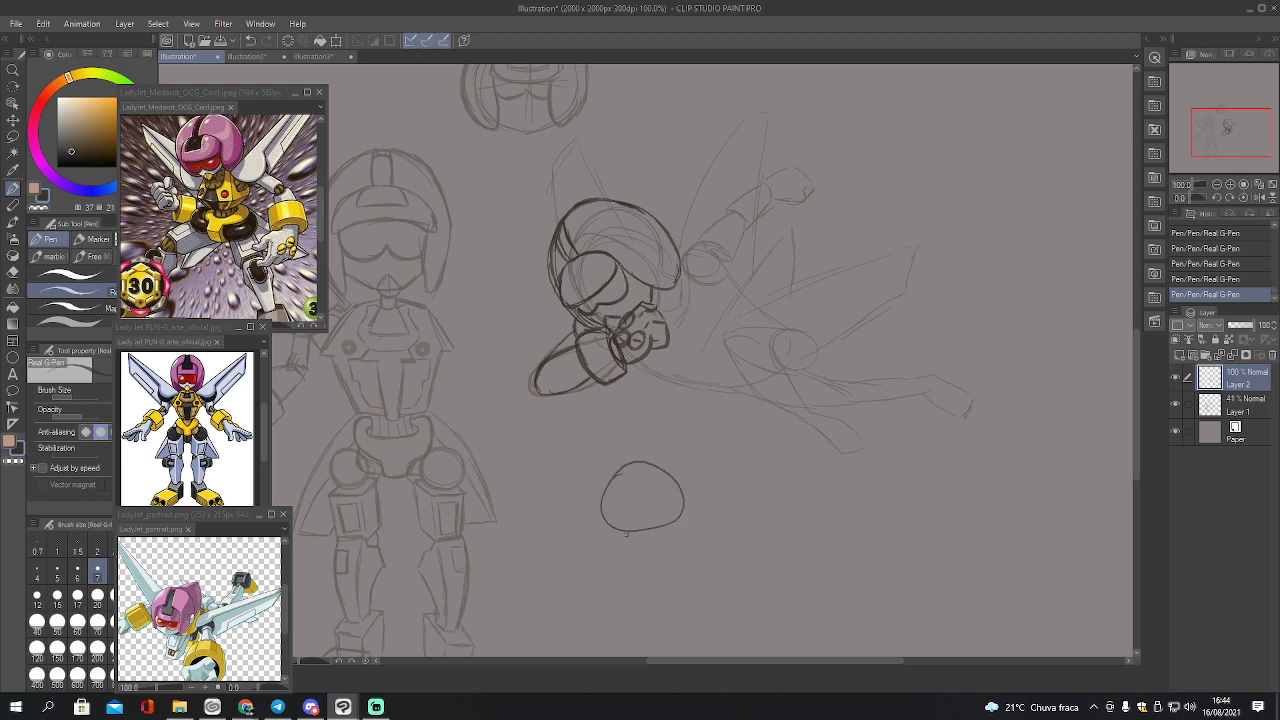
{"action": "mouse_move", "coordinate": [624, 533]}
{"action": "left_mouse_down"}
{"action": "mouse_move", "coordinate": [628, 560]}
{"action": "mouse_move", "coordinate": [638, 548]}
{"action": "mouse_move", "coordinate": [644, 560]}
{"action": "mouse_move", "coordinate": [662, 530]}
{"action": "mouse_move", "coordinate": [622, 538]}
{"action": "mouse_move", "coordinate": [624, 556]}
{"action": "mouse_move", "coordinate": [658, 566]}
{"action": "left_mouse_up"}
{"action": "mouse_move", "coordinate": [602, 505]}
{"action": "left_mouse_down"}
{"action": "mouse_move", "coordinate": [604, 518]}
{"action": "mouse_move", "coordinate": [624, 490]}
{"action": "mouse_move", "coordinate": [682, 506]}
{"action": "left_mouse_up"}
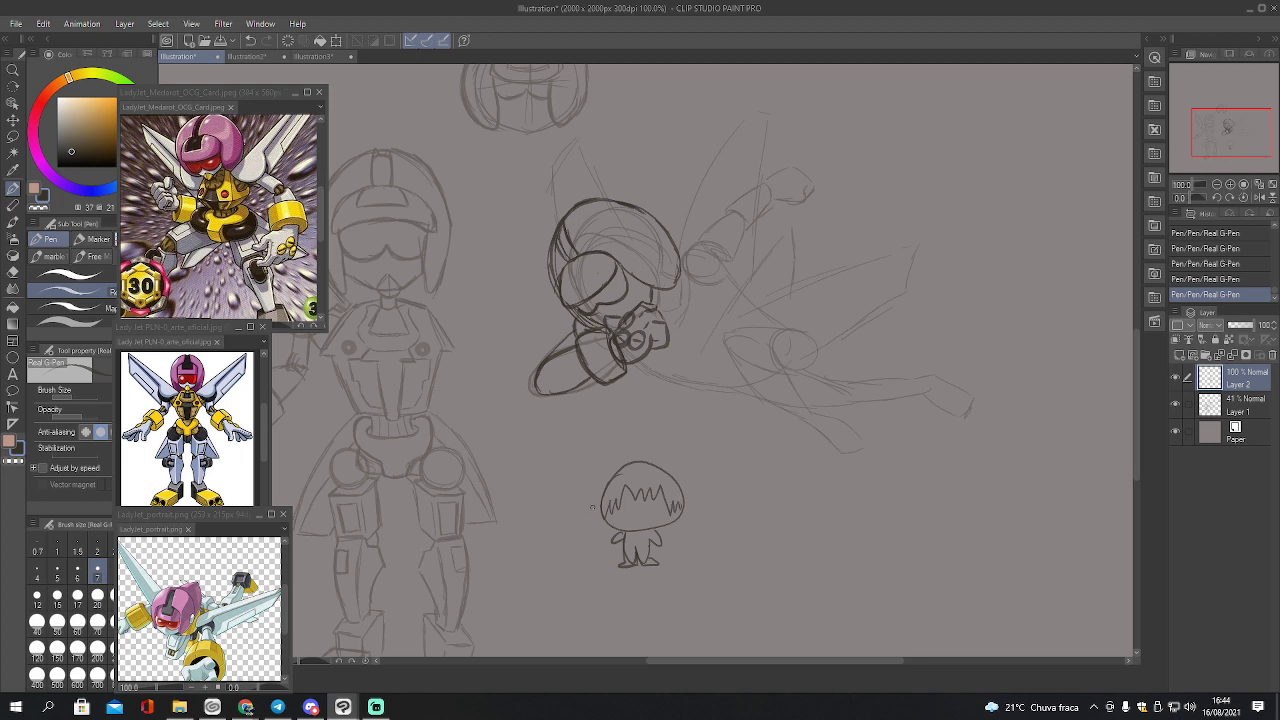
{"action": "left_click_drag", "start_coordinate": [592, 507], "coordinate": [594, 563]}
{"action": "mouse_move", "coordinate": [617, 563]}
{"action": "left_mouse_down"}
{"action": "mouse_move", "coordinate": [588, 568]}
{"action": "mouse_move", "coordinate": [570, 518]}
{"action": "mouse_move", "coordinate": [595, 507]}
{"action": "mouse_move", "coordinate": [616, 543]}
{"action": "left_mouse_up"}
{"action": "key", "text": "e"}
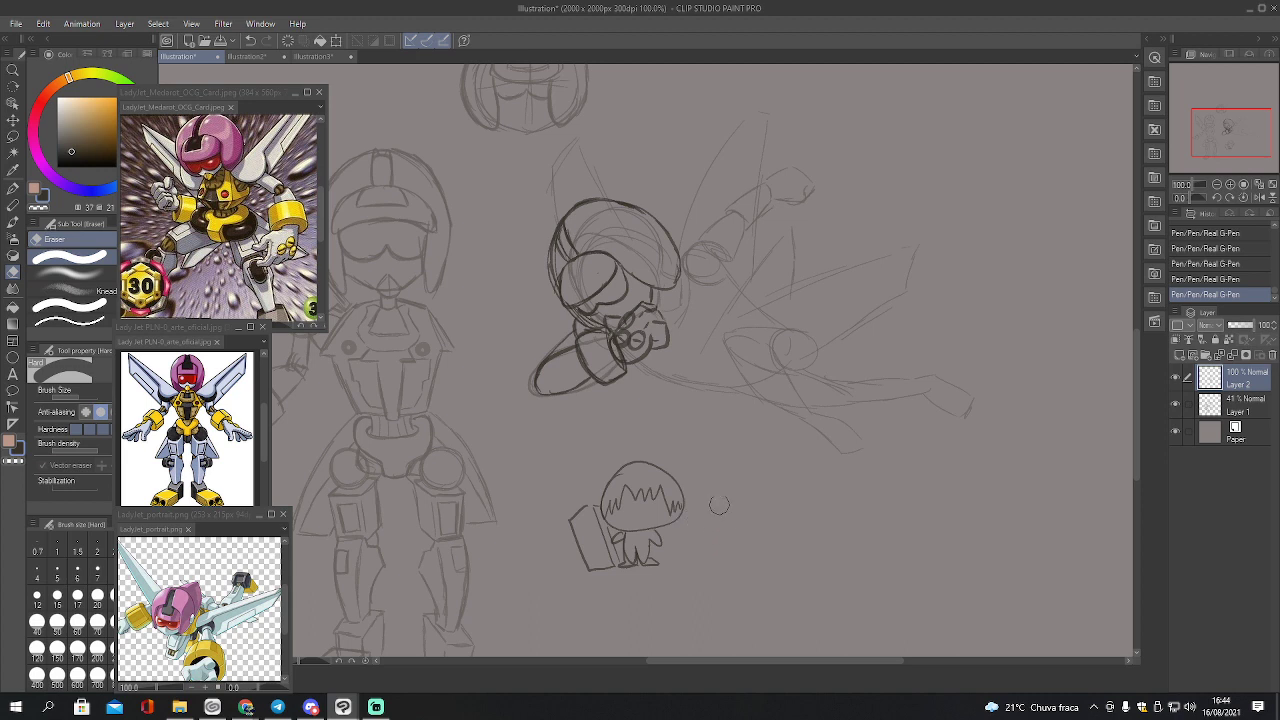
Erase the chibi figure and its panel below the flying robot using a larger eraser
{"action": "key", "text": "bracketright"}
{"action": "key", "text": "bracketright"}
{"action": "mouse_move", "coordinate": [695, 485]}
{"action": "left_mouse_down"}
{"action": "mouse_move", "coordinate": [642, 554]}
{"action": "mouse_move", "coordinate": [588, 553]}
{"action": "mouse_move", "coordinate": [590, 590]}
{"action": "left_mouse_up"}
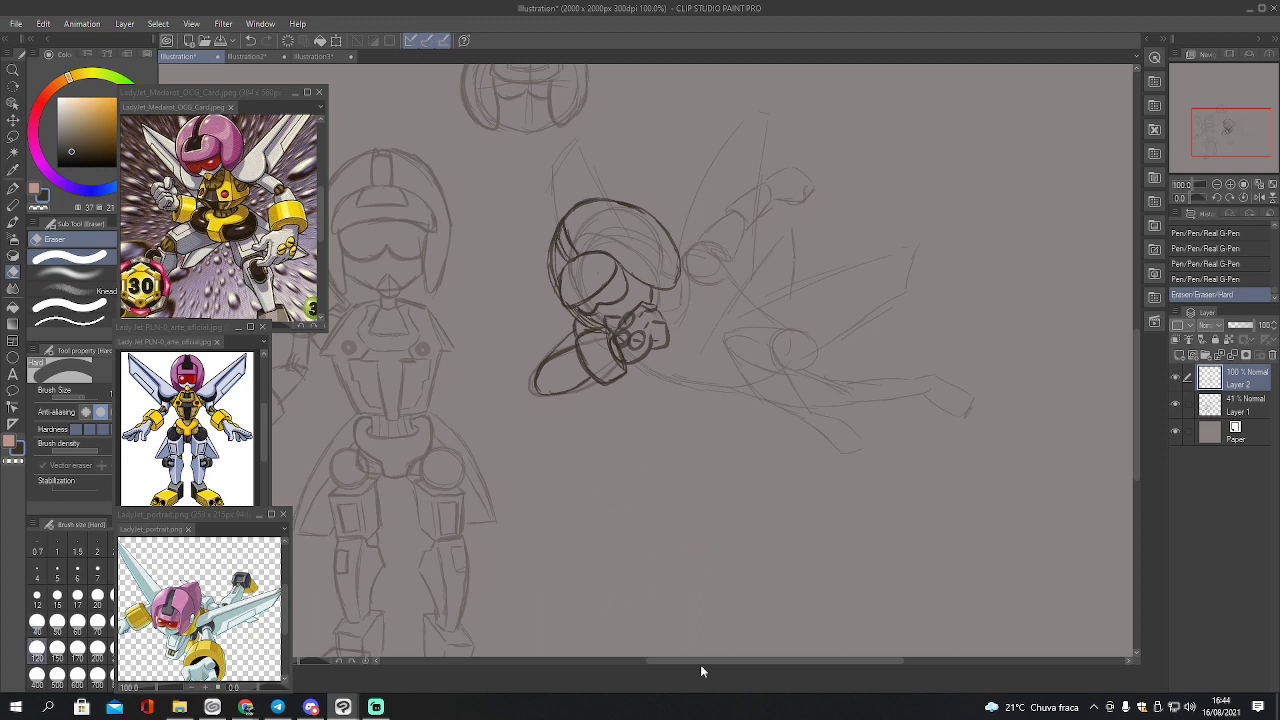
Draw the far arm's round shoulder joint beside the helmet and the tapered upper arm rising from it
{"action": "key", "text": "p"}
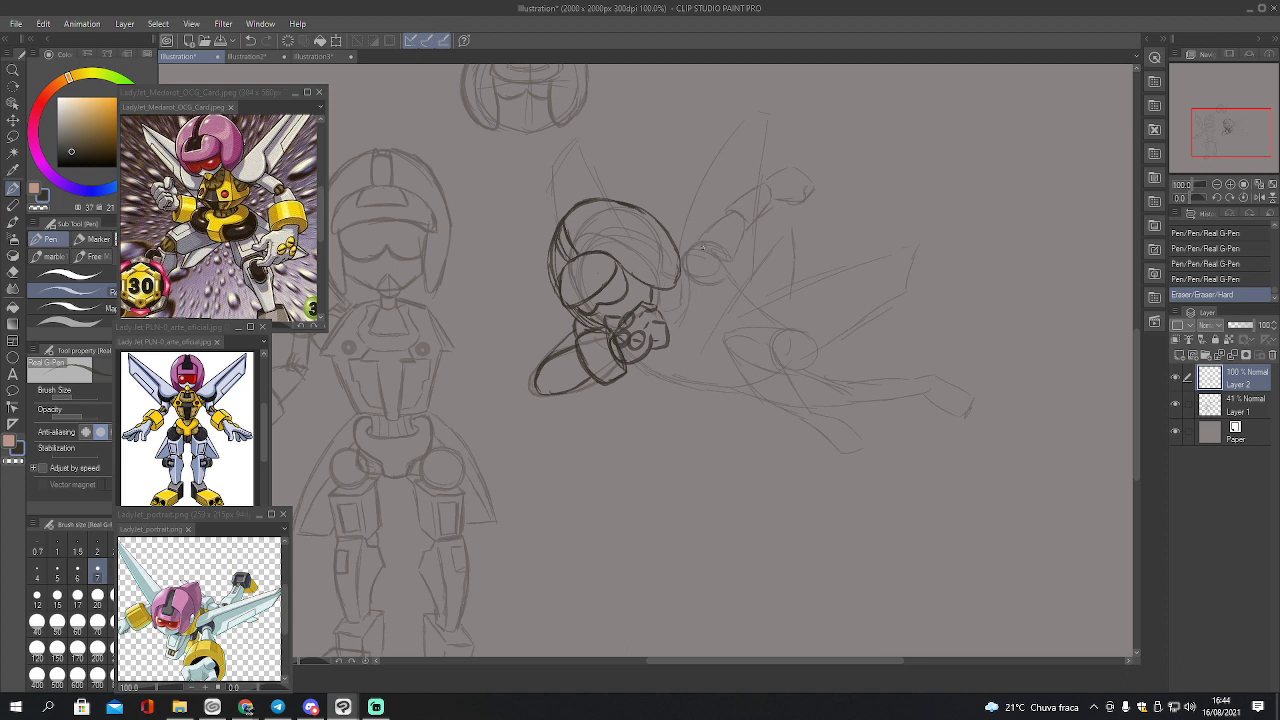
{"action": "left_click_drag", "start_coordinate": [706, 244], "coordinate": [728, 280]}
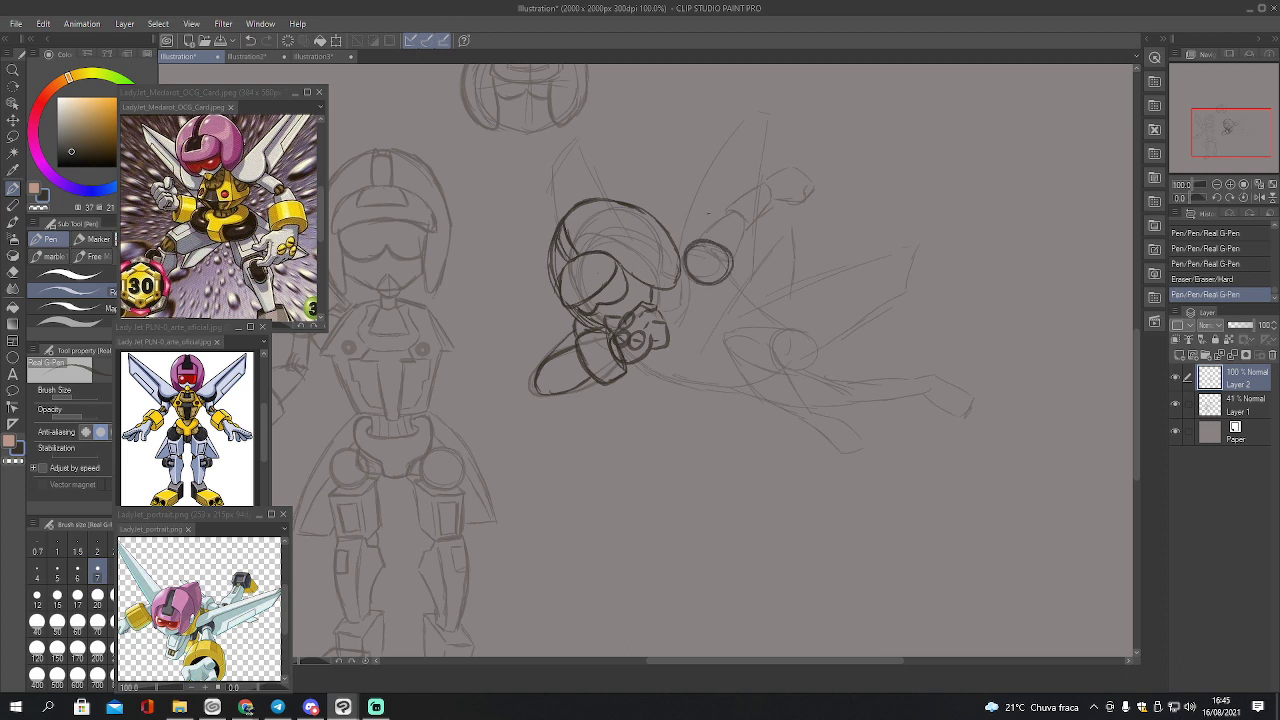
{"action": "mouse_move", "coordinate": [702, 238]}
{"action": "left_mouse_down"}
{"action": "mouse_move", "coordinate": [741, 219]}
{"action": "mouse_move", "coordinate": [731, 252]}
{"action": "left_mouse_up"}
{"action": "left_click_drag", "start_coordinate": [737, 211], "coordinate": [747, 231]}
{"action": "mouse_move", "coordinate": [577, 353]}
{"action": "left_mouse_down"}
{"action": "mouse_move", "coordinate": [601, 385]}
{"action": "mouse_move", "coordinate": [619, 373]}
{"action": "mouse_move", "coordinate": [591, 374]}
{"action": "mouse_move", "coordinate": [596, 337]}
{"action": "left_mouse_up"}
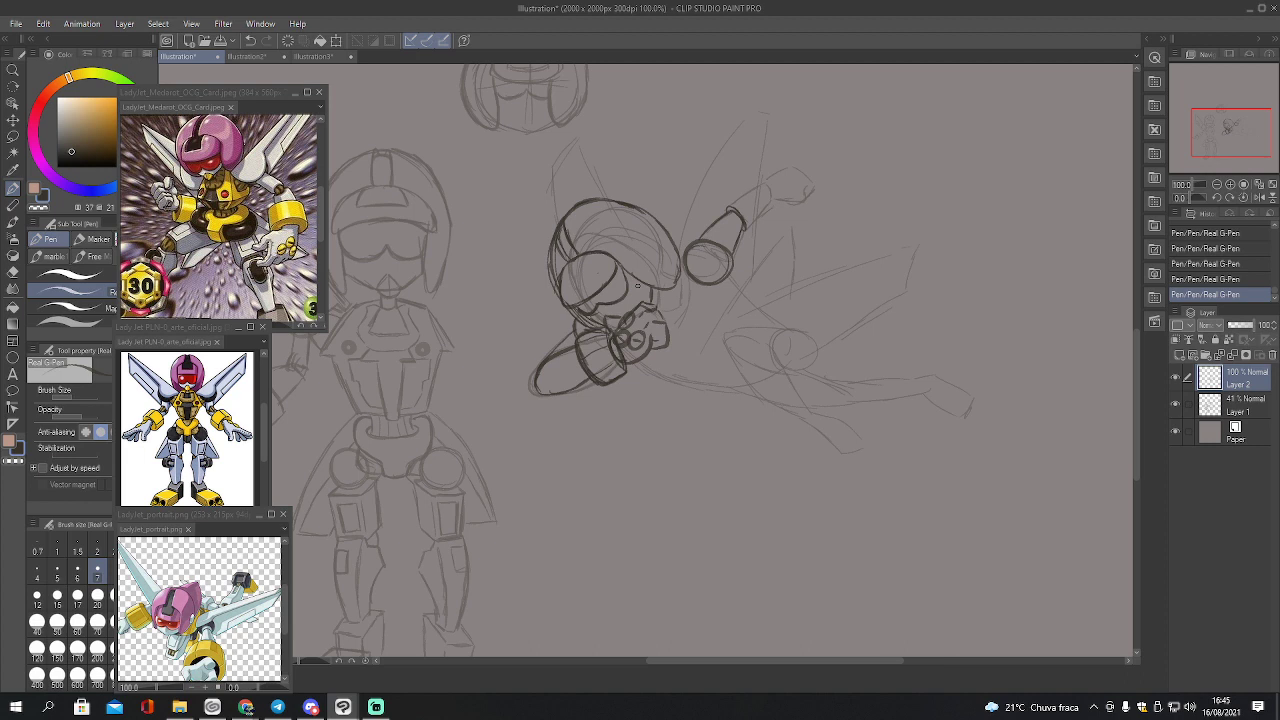
Add the elbow segment and the thick ring-shaped wrist cuff to the raised far arm
{"action": "left_click_drag", "start_coordinate": [733, 209], "coordinate": [740, 212]}
{"action": "left_click_drag", "start_coordinate": [751, 190], "coordinate": [762, 214]}
{"action": "mouse_move", "coordinate": [738, 186]}
{"action": "left_mouse_down"}
{"action": "mouse_move", "coordinate": [765, 170]}
{"action": "mouse_move", "coordinate": [780, 217]}
{"action": "left_mouse_up"}
{"action": "mouse_move", "coordinate": [768, 172]}
{"action": "left_mouse_down"}
{"action": "mouse_move", "coordinate": [784, 220]}
{"action": "mouse_move", "coordinate": [750, 172]}
{"action": "mouse_move", "coordinate": [740, 192]}
{"action": "mouse_move", "coordinate": [761, 171]}
{"action": "mouse_move", "coordinate": [785, 217]}
{"action": "mouse_move", "coordinate": [739, 200]}
{"action": "mouse_move", "coordinate": [751, 191]}
{"action": "left_mouse_up"}
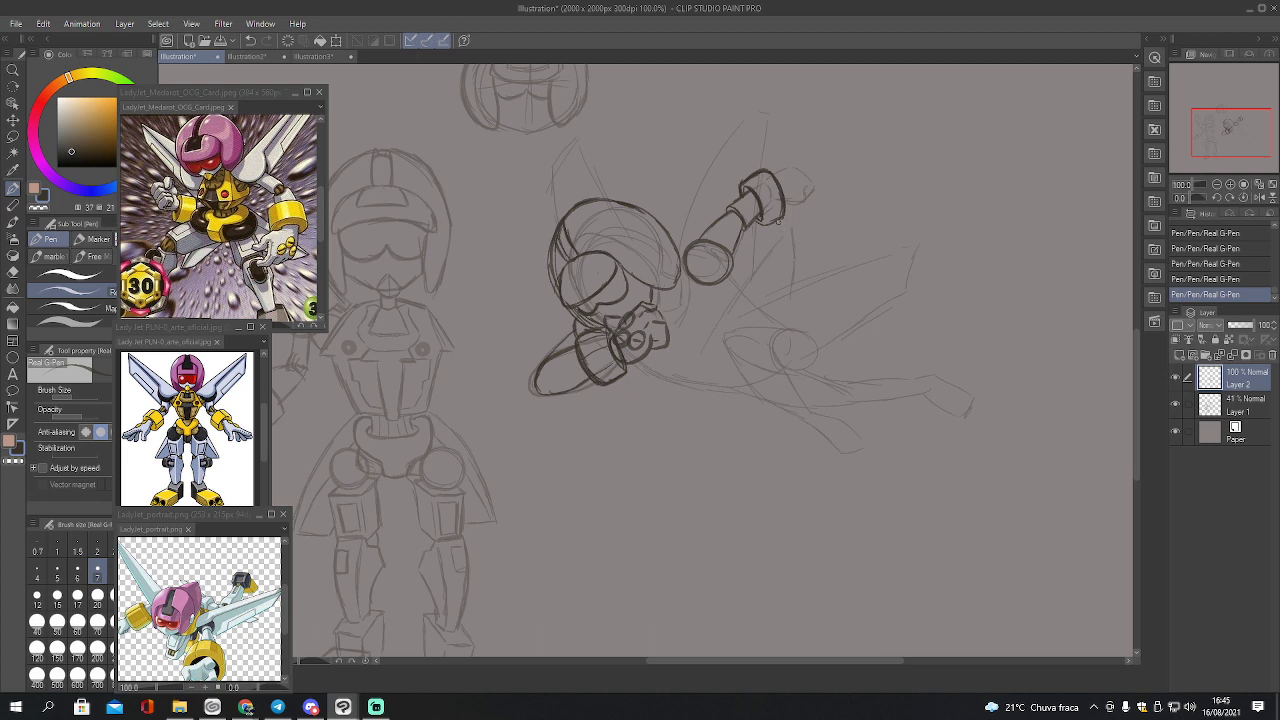
Draw the clenched far hand with its fingers and round wrist joint beyond the cuff
{"action": "left_click_drag", "start_coordinate": [776, 220], "coordinate": [778, 212]}
{"action": "mouse_move", "coordinate": [759, 200]}
{"action": "left_mouse_down"}
{"action": "mouse_move", "coordinate": [786, 189]}
{"action": "mouse_move", "coordinate": [785, 210]}
{"action": "left_mouse_up"}
{"action": "mouse_move", "coordinate": [785, 206]}
{"action": "left_mouse_down"}
{"action": "mouse_move", "coordinate": [822, 193]}
{"action": "mouse_move", "coordinate": [806, 169]}
{"action": "left_mouse_up"}
{"action": "mouse_move", "coordinate": [796, 165]}
{"action": "left_mouse_down"}
{"action": "mouse_move", "coordinate": [801, 174]}
{"action": "mouse_move", "coordinate": [778, 167]}
{"action": "mouse_move", "coordinate": [787, 183]}
{"action": "mouse_move", "coordinate": [801, 174]}
{"action": "mouse_move", "coordinate": [786, 186]}
{"action": "left_mouse_up"}
Doodle a grinning spiky-haired face below the robot and erase the whole doodle
{"action": "mouse_move", "coordinate": [567, 530]}
{"action": "left_mouse_down"}
{"action": "mouse_move", "coordinate": [583, 467]}
{"action": "mouse_move", "coordinate": [631, 449]}
{"action": "mouse_move", "coordinate": [673, 463]}
{"action": "mouse_move", "coordinate": [619, 540]}
{"action": "mouse_move", "coordinate": [584, 542]}
{"action": "mouse_move", "coordinate": [577, 571]}
{"action": "mouse_move", "coordinate": [596, 594]}
{"action": "mouse_move", "coordinate": [635, 573]}
{"action": "mouse_move", "coordinate": [640, 542]}
{"action": "mouse_move", "coordinate": [588, 571]}
{"action": "mouse_move", "coordinate": [626, 571]}
{"action": "mouse_move", "coordinate": [590, 573]}
{"action": "mouse_move", "coordinate": [603, 585]}
{"action": "mouse_move", "coordinate": [624, 571]}
{"action": "mouse_move", "coordinate": [595, 579]}
{"action": "mouse_move", "coordinate": [609, 577]}
{"action": "mouse_move", "coordinate": [620, 548]}
{"action": "left_mouse_up"}
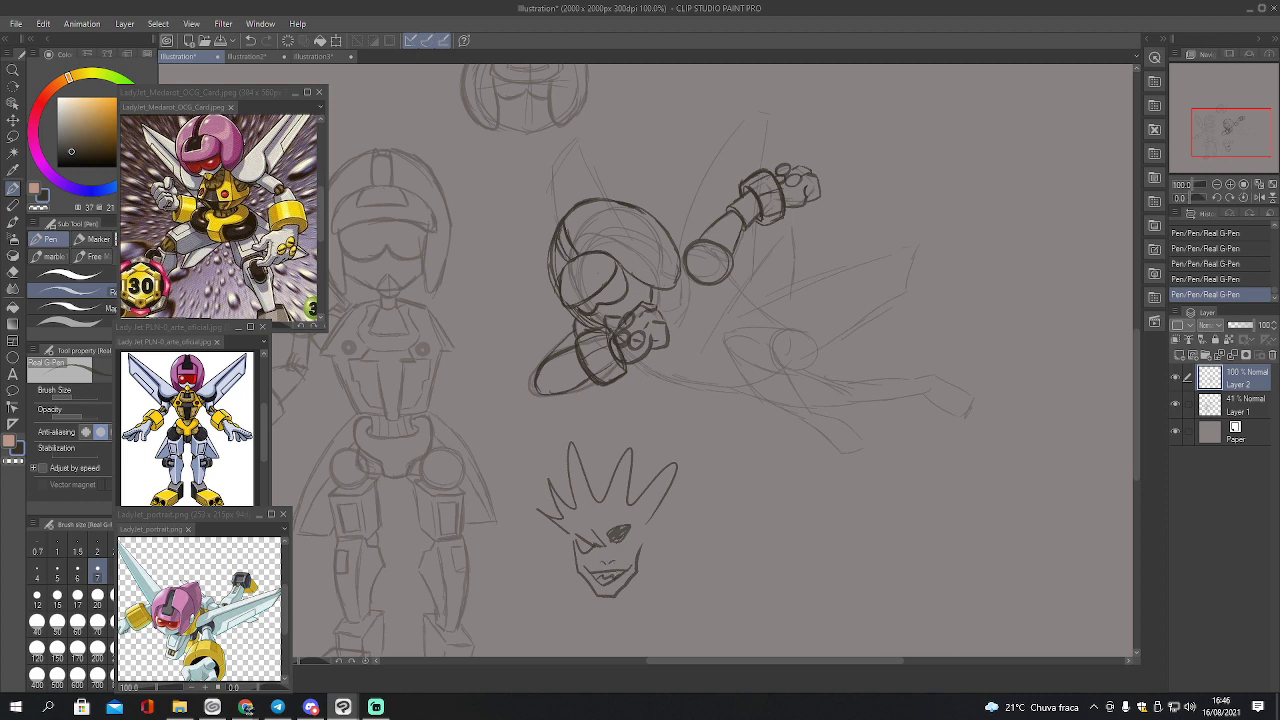
{"action": "key", "text": "e"}
{"action": "mouse_move", "coordinate": [640, 490]}
{"action": "left_mouse_down"}
{"action": "mouse_move", "coordinate": [600, 507]}
{"action": "mouse_move", "coordinate": [574, 503]}
{"action": "mouse_move", "coordinate": [700, 620]}
{"action": "left_mouse_up"}
Thicken the contours of the raised arm, firm up the near arm's rounded end, and redraw the shoulder ball closer to the helmet
{"action": "key", "text": "p"}
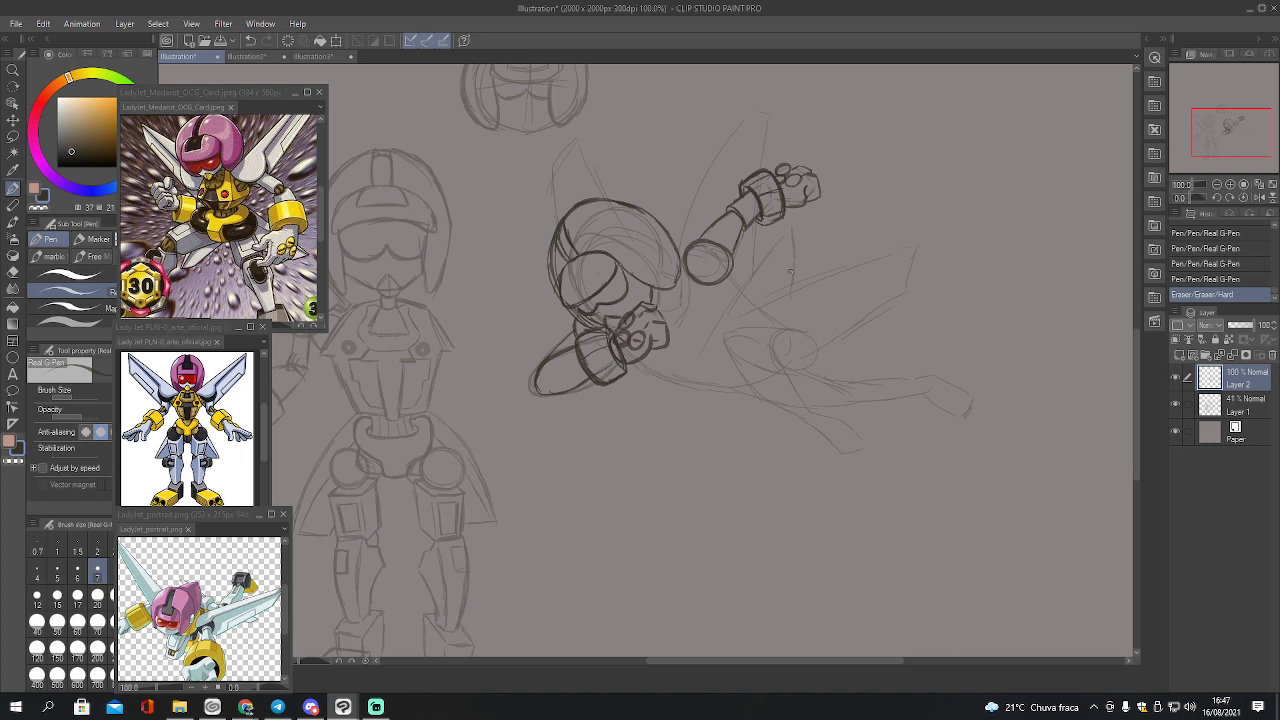
{"action": "left_click_drag", "start_coordinate": [698, 240], "coordinate": [740, 210]}
{"action": "mouse_move", "coordinate": [705, 262]}
{"action": "left_mouse_down"}
{"action": "mouse_move", "coordinate": [758, 212]}
{"action": "mouse_move", "coordinate": [734, 248]}
{"action": "left_mouse_up"}
{"action": "left_click_drag", "start_coordinate": [746, 204], "coordinate": [698, 236]}
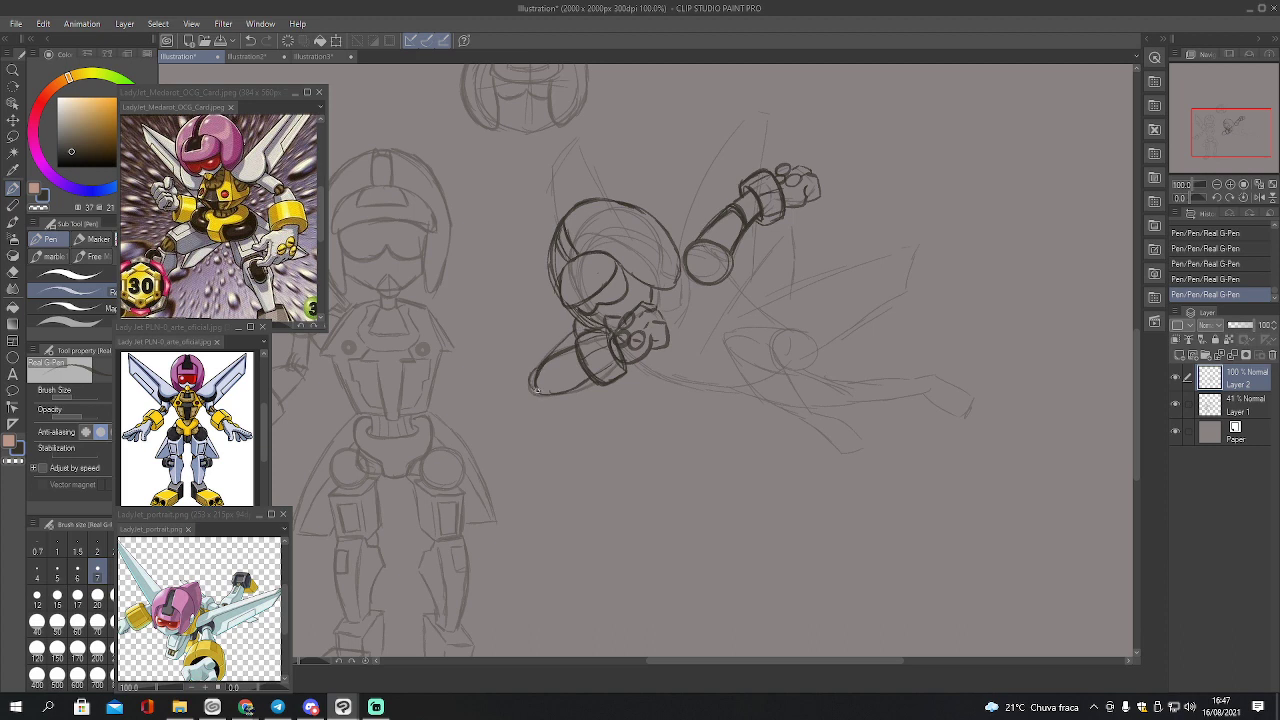
{"action": "left_click_drag", "start_coordinate": [536, 374], "coordinate": [546, 393]}
{"action": "mouse_move", "coordinate": [685, 266]}
{"action": "left_mouse_down"}
{"action": "mouse_move", "coordinate": [707, 244]}
{"action": "mouse_move", "coordinate": [721, 262]}
{"action": "mouse_move", "coordinate": [704, 286]}
{"action": "mouse_move", "coordinate": [713, 244]}
{"action": "mouse_move", "coordinate": [680, 251]}
{"action": "left_mouse_up"}
Erase the old shoulder outline with a smaller eraser and redraw the raised arm's lower edge to meet the new joint
{"action": "key", "text": "e"}
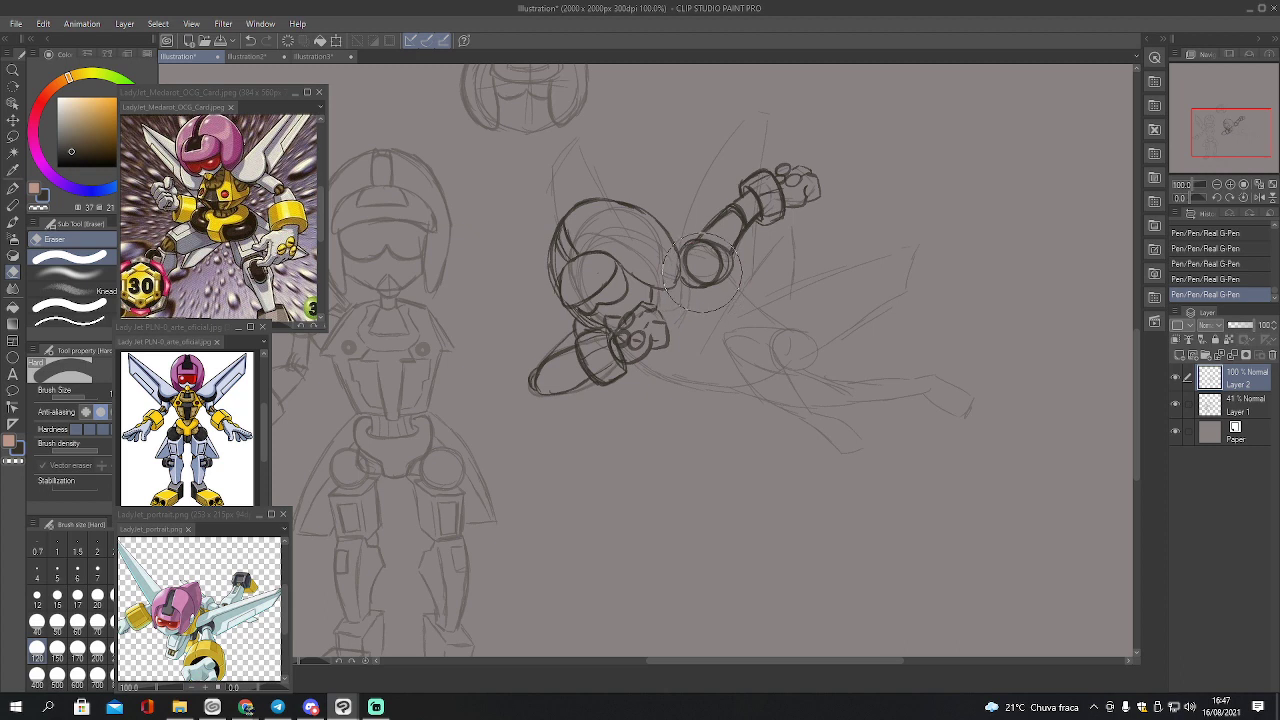
{"action": "key", "text": "["}
{"action": "key", "text": "["}
{"action": "key", "text": "["}
{"action": "mouse_move", "coordinate": [696, 248]}
{"action": "left_mouse_down"}
{"action": "mouse_move", "coordinate": [700, 276]}
{"action": "mouse_move", "coordinate": [736, 244]}
{"action": "mouse_move", "coordinate": [742, 266]}
{"action": "left_mouse_up"}
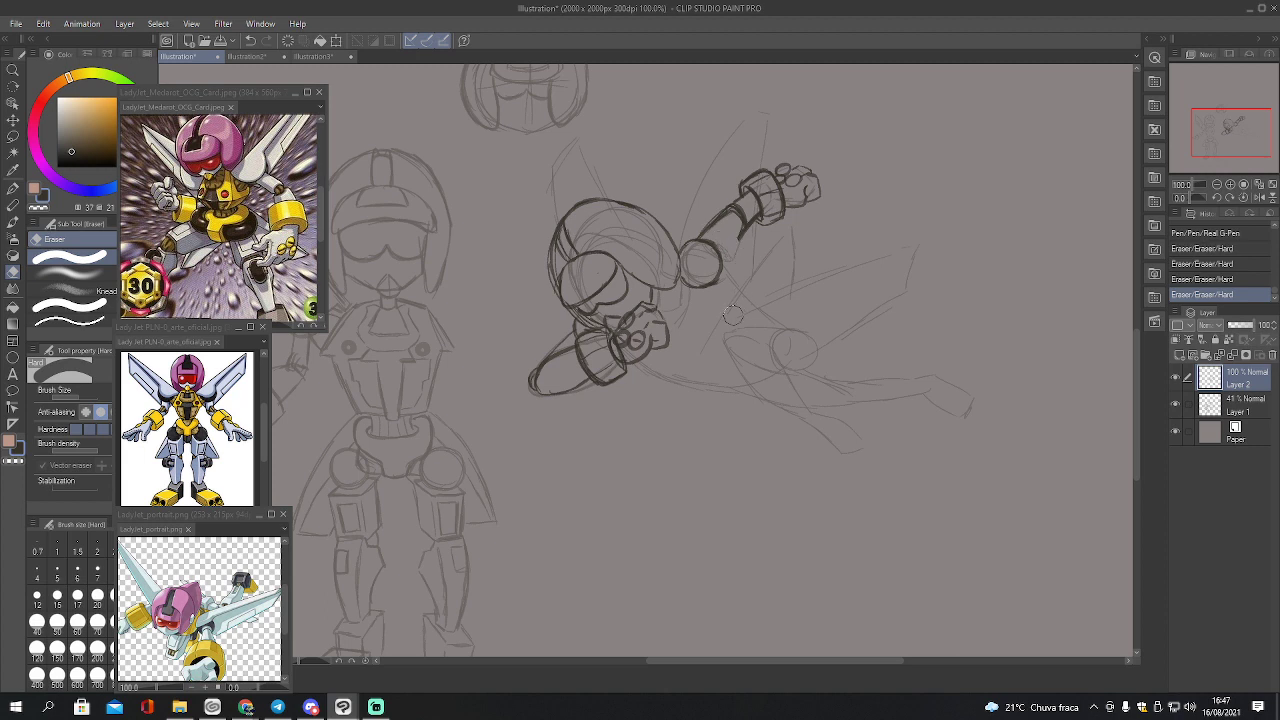
{"action": "key", "text": "p"}
{"action": "left_click_drag", "start_coordinate": [717, 279], "coordinate": [742, 248]}
{"action": "left_click_drag", "start_coordinate": [726, 256], "coordinate": [760, 221]}
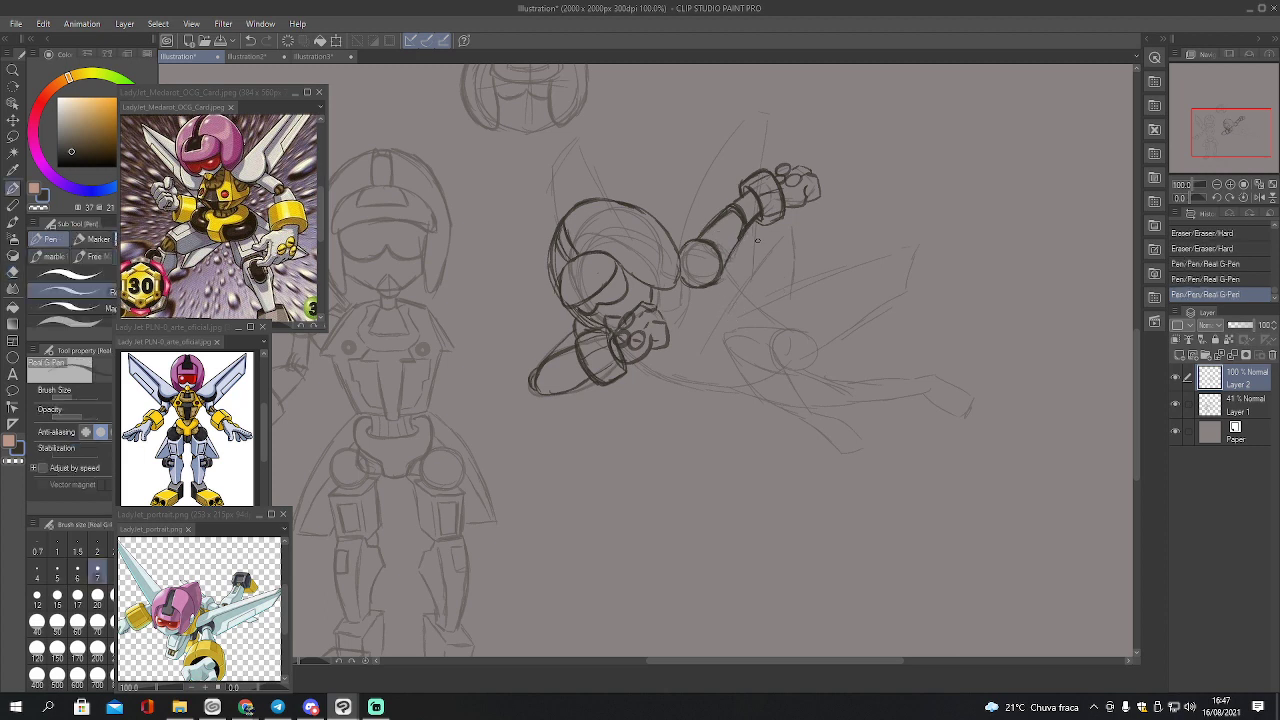
Lasso the raised arm above the shoulder ball, rotate it slightly counterclockwise, shift it onto the joint, and deselect
{"action": "key", "text": "m"}
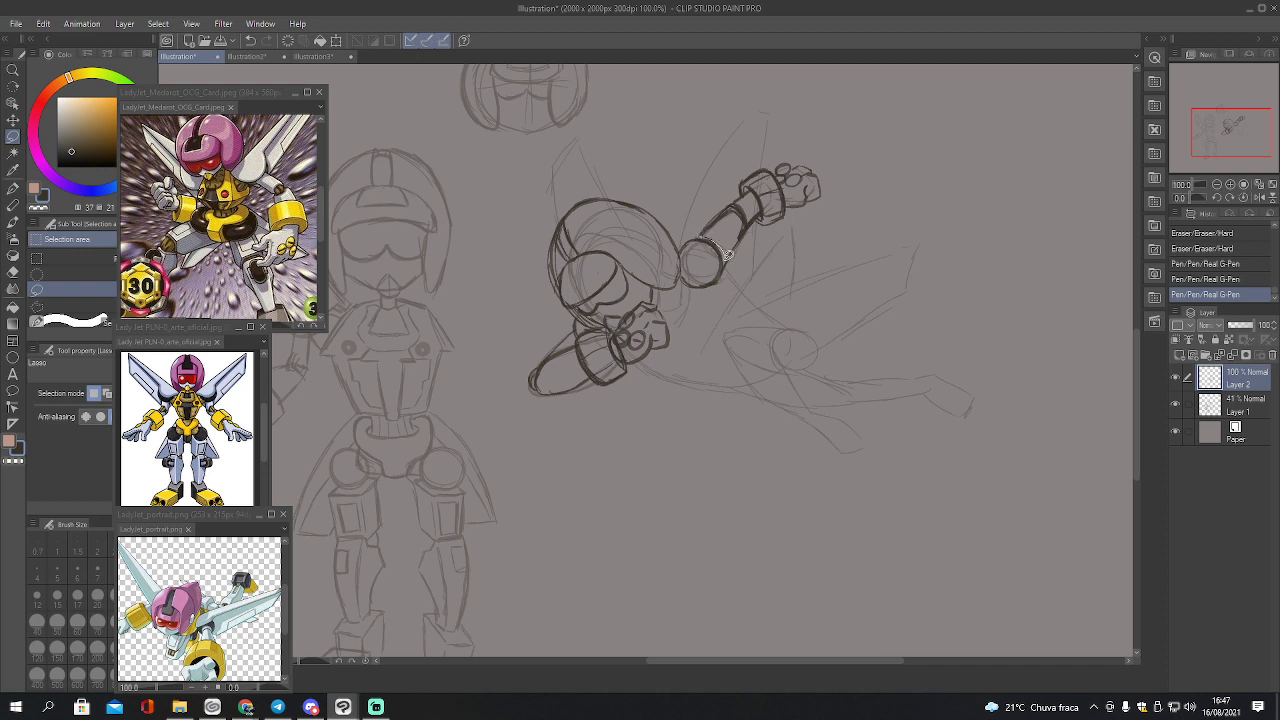
{"action": "mouse_move", "coordinate": [727, 255]}
{"action": "left_mouse_down"}
{"action": "mouse_move", "coordinate": [794, 239]}
{"action": "mouse_move", "coordinate": [834, 192]}
{"action": "mouse_move", "coordinate": [803, 137]}
{"action": "mouse_move", "coordinate": [737, 144]}
{"action": "mouse_move", "coordinate": [744, 220]}
{"action": "left_mouse_up"}
{"action": "key", "text": "k"}
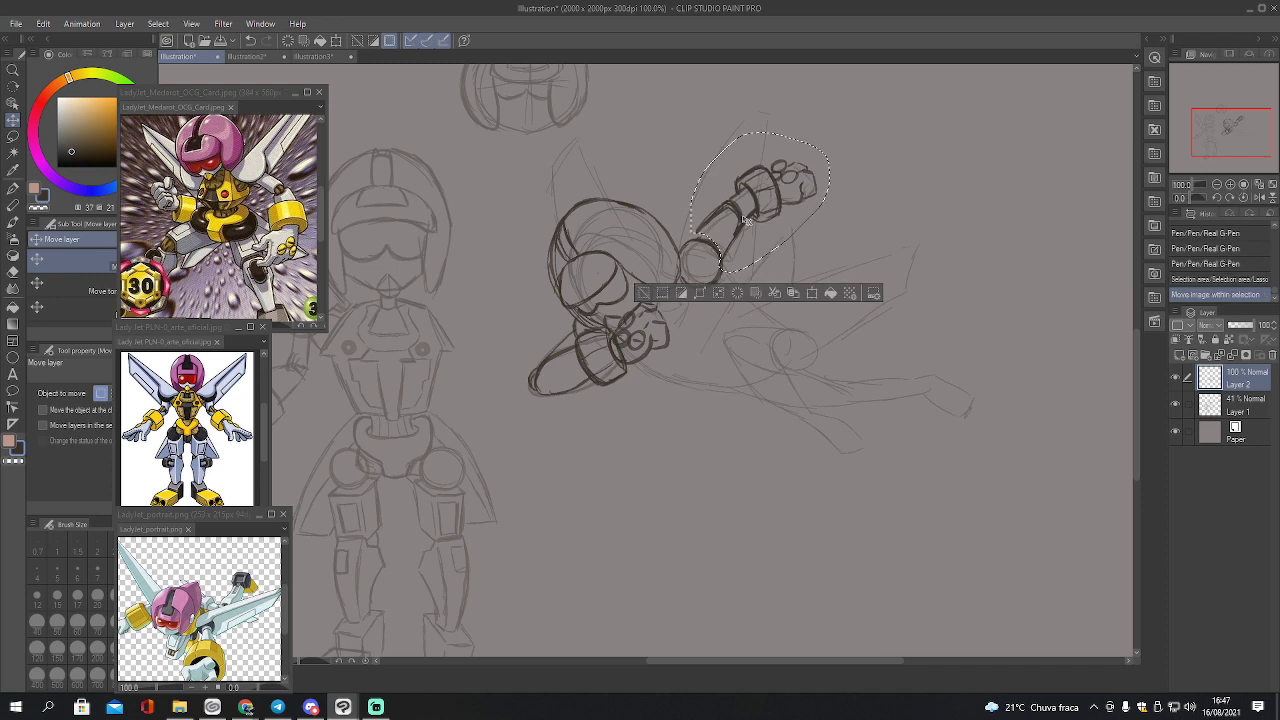
{"action": "key", "text": "ctrl+t"}
{"action": "left_click_drag", "start_coordinate": [815, 245], "coordinate": [770, 226]}
{"action": "left_click_drag", "start_coordinate": [692, 233], "coordinate": [704, 258]}
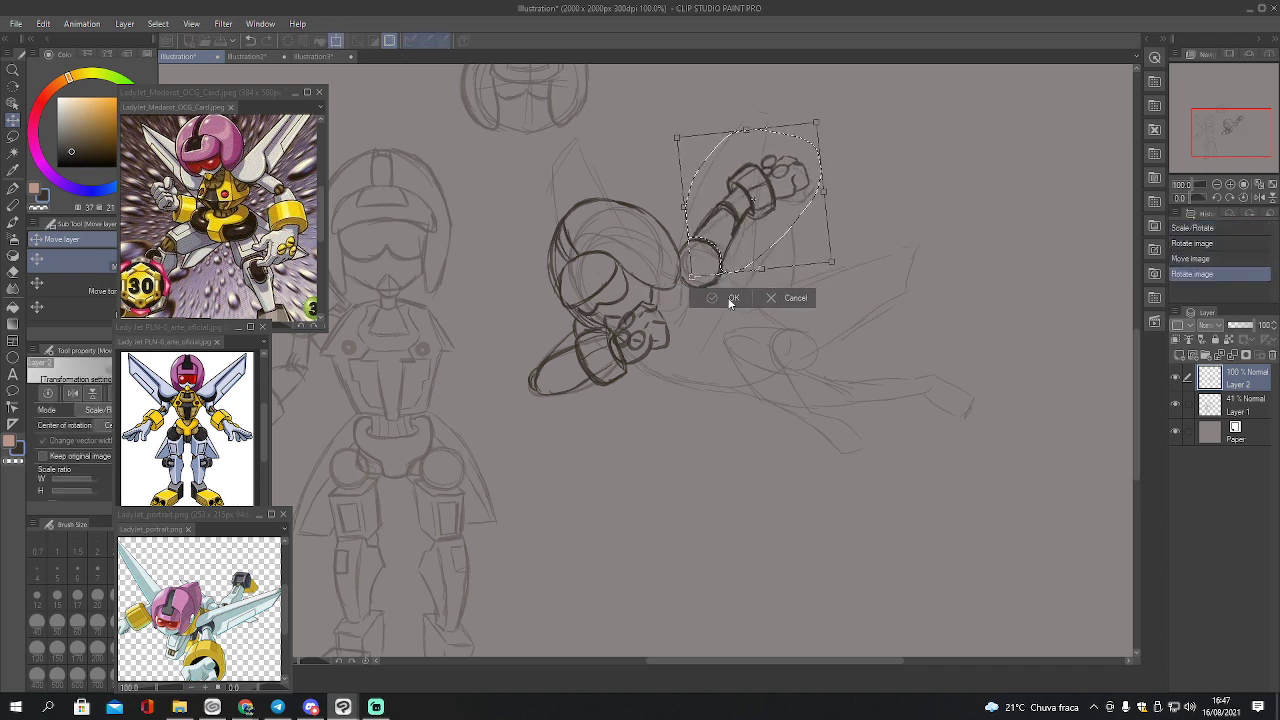
{"action": "left_click", "coordinate": [731, 301]}
{"action": "key", "text": "ctrl+d"}
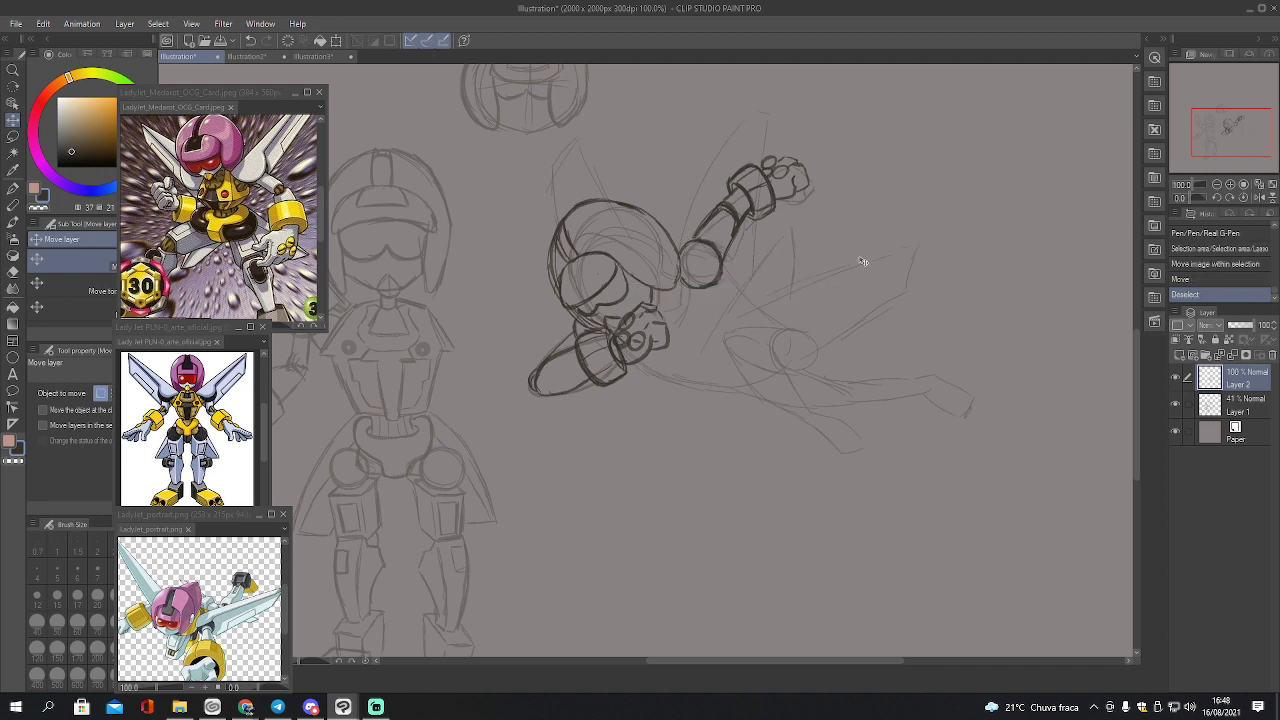
Clean up the far fist's outline and draw the angular crest marking above the visor
{"action": "key", "text": "p"}
{"action": "mouse_move", "coordinate": [770, 152]}
{"action": "left_mouse_down"}
{"action": "mouse_move", "coordinate": [800, 168]}
{"action": "mouse_move", "coordinate": [807, 195]}
{"action": "left_mouse_up"}
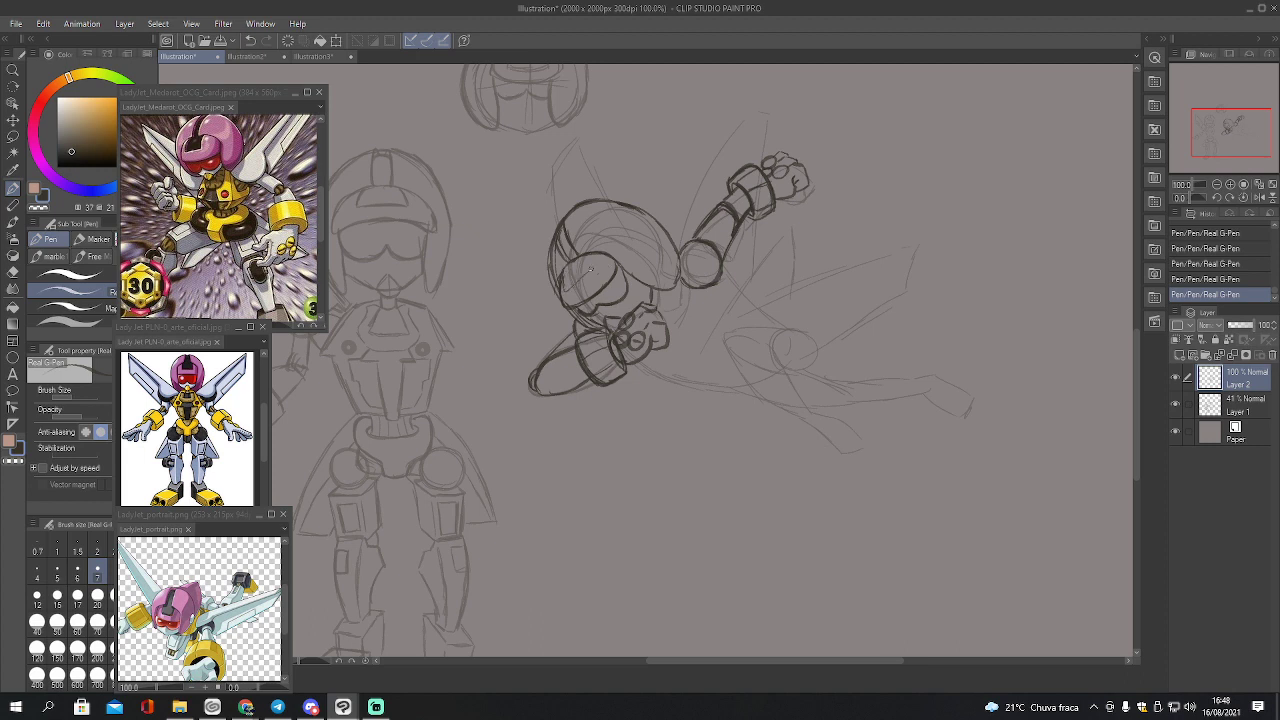
{"action": "left_click_drag", "start_coordinate": [600, 272], "coordinate": [567, 290]}
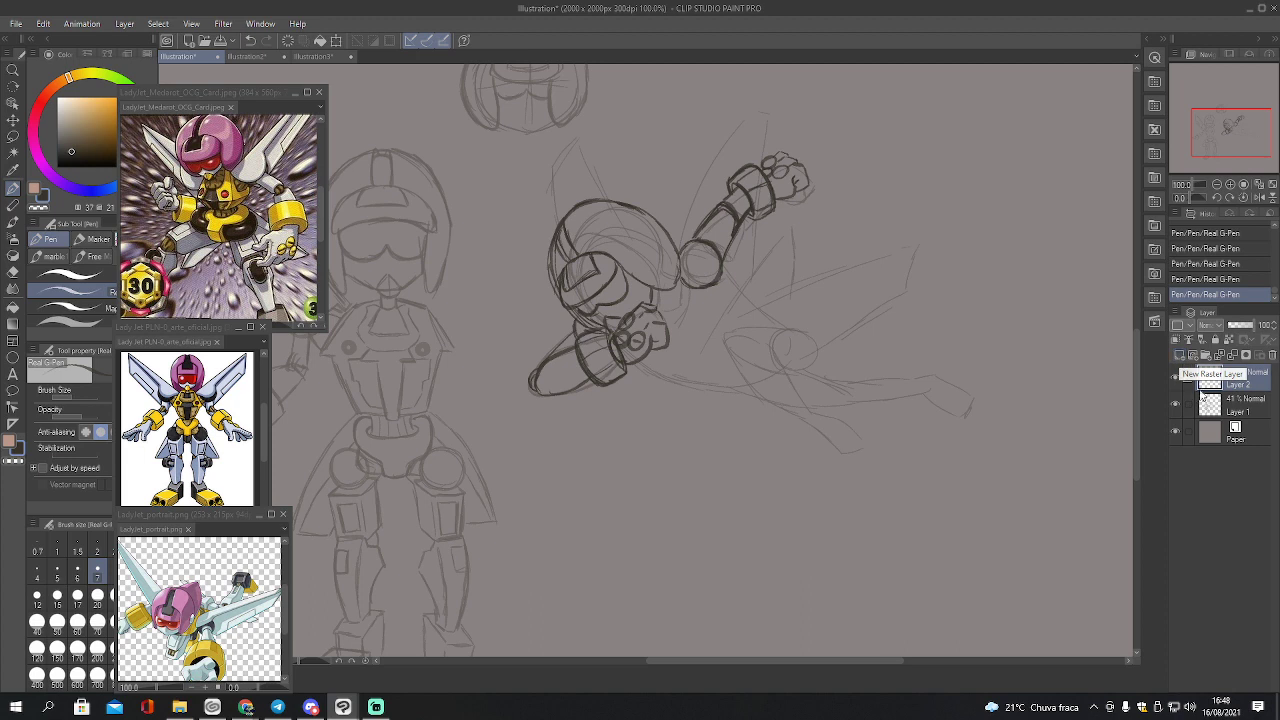
Add a new raster layer beneath Layer 2 and set its opacity to 59%
{"action": "left_click", "coordinate": [1180, 360]}
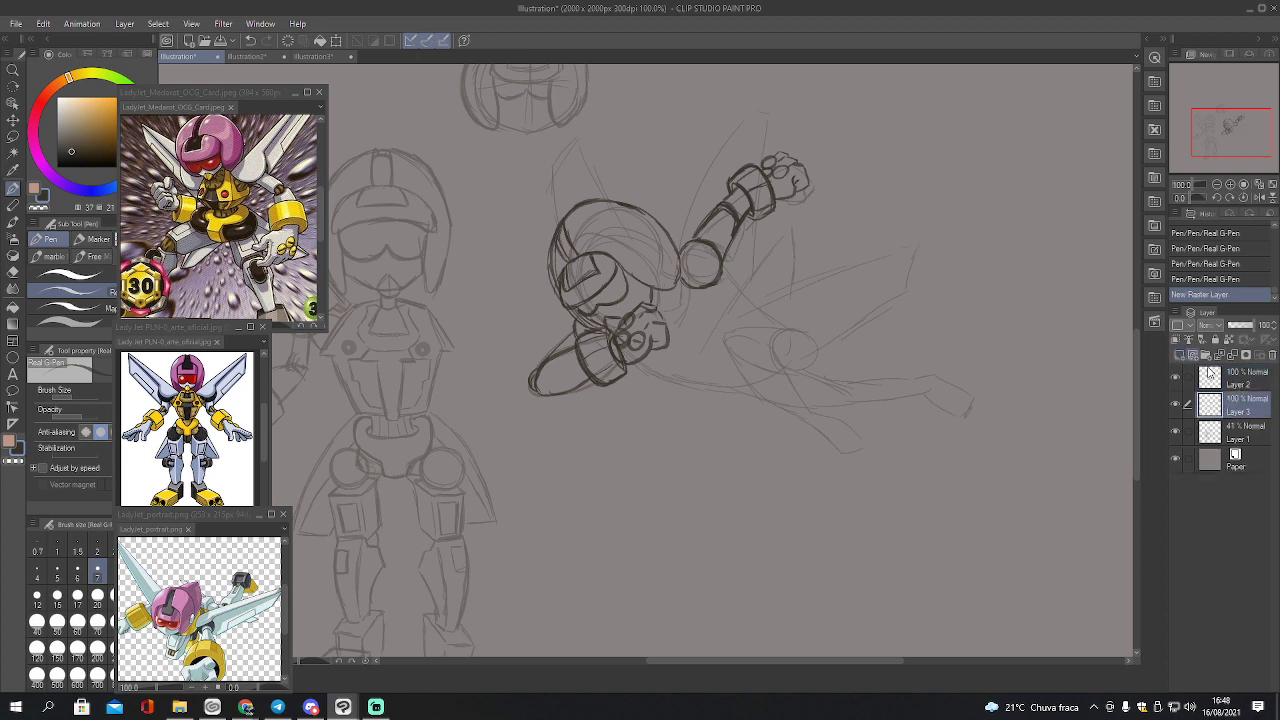
{"action": "left_click", "coordinate": [1245, 325]}
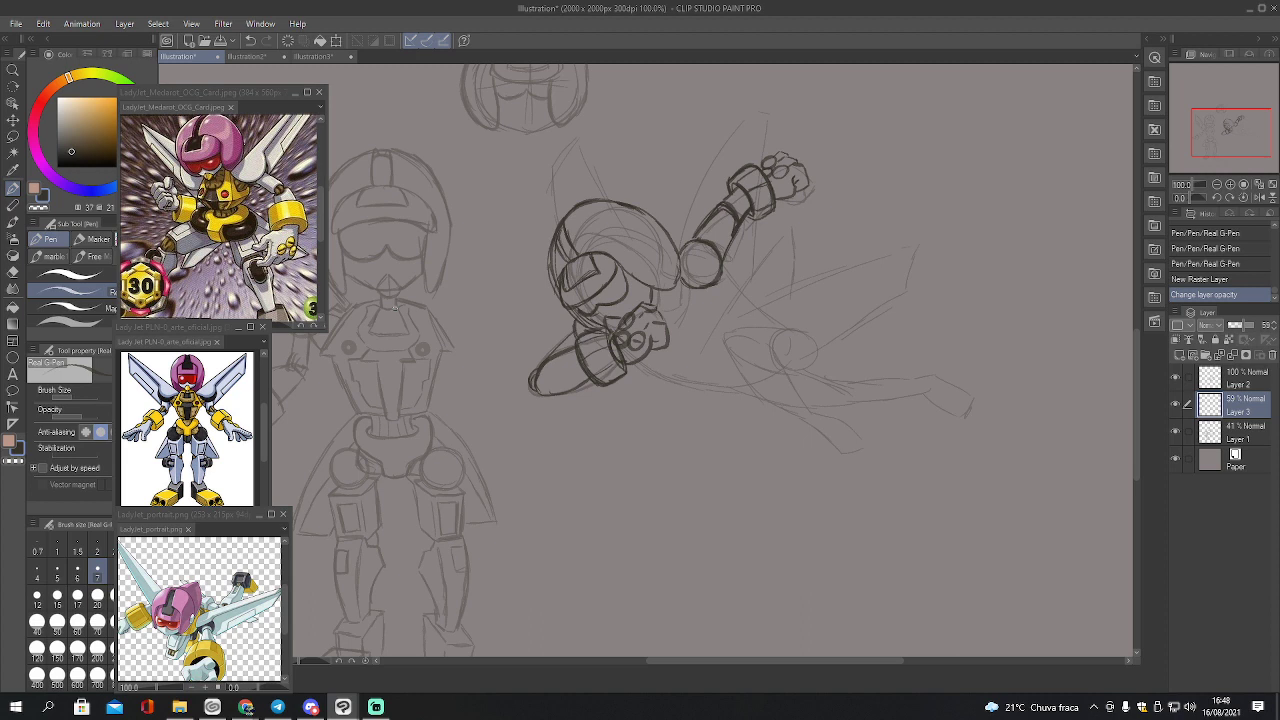
Rough in short collar and chest lines around the near fist on Layer 3
{"action": "left_click_drag", "start_coordinate": [641, 305], "coordinate": [632, 308]}
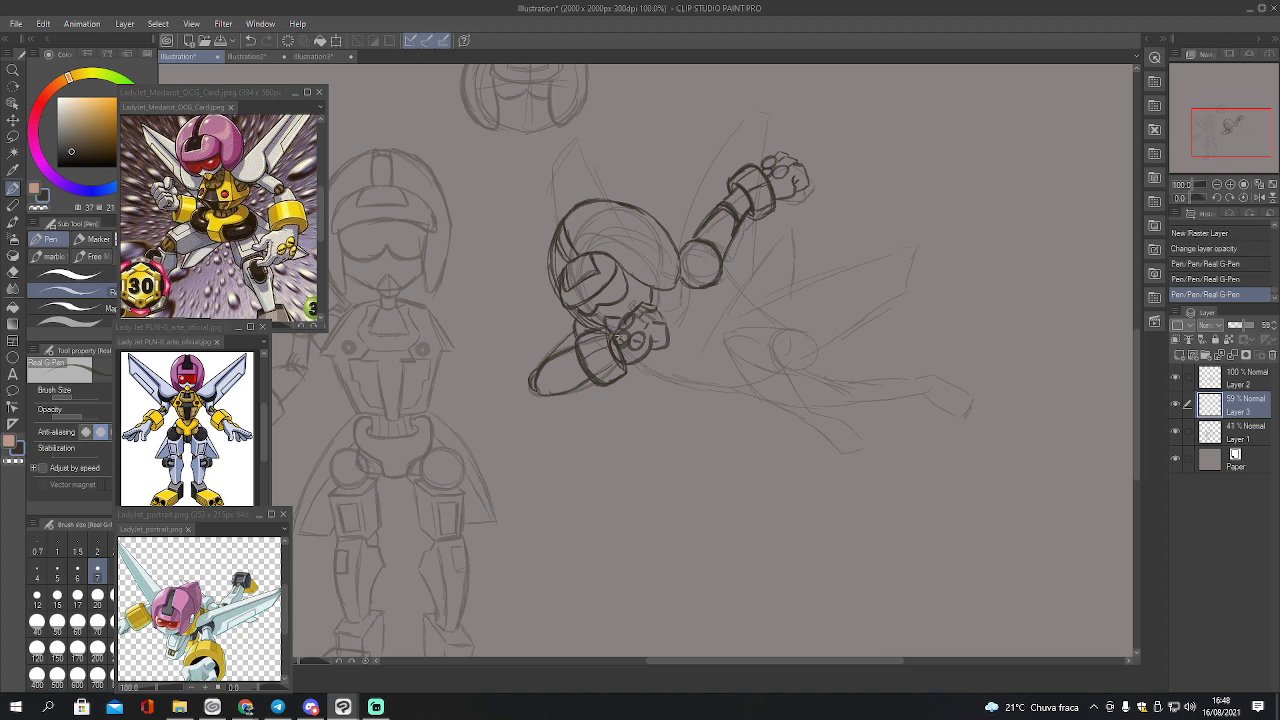
{"action": "mouse_move", "coordinate": [638, 330]}
{"action": "left_mouse_down"}
{"action": "mouse_move", "coordinate": [686, 324]}
{"action": "mouse_move", "coordinate": [649, 289]}
{"action": "left_mouse_up"}
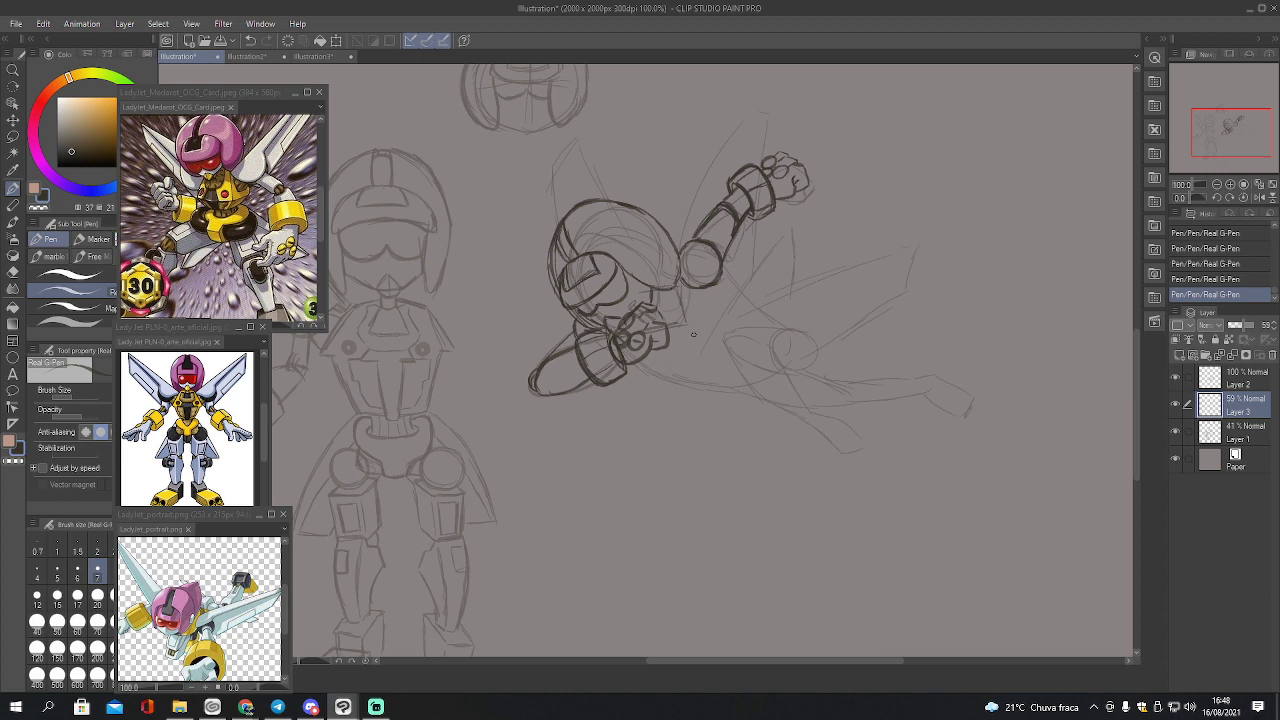
{"action": "left_click", "coordinate": [1227, 430]}
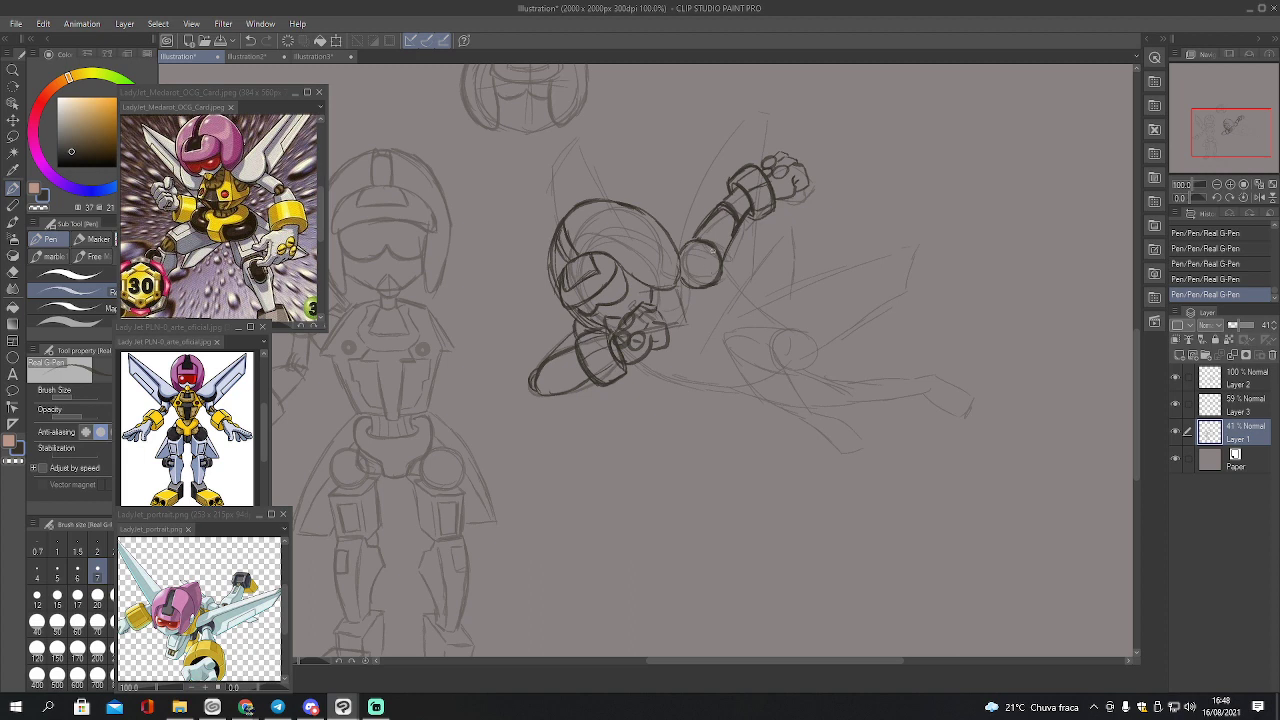
{"action": "key", "text": "m"}
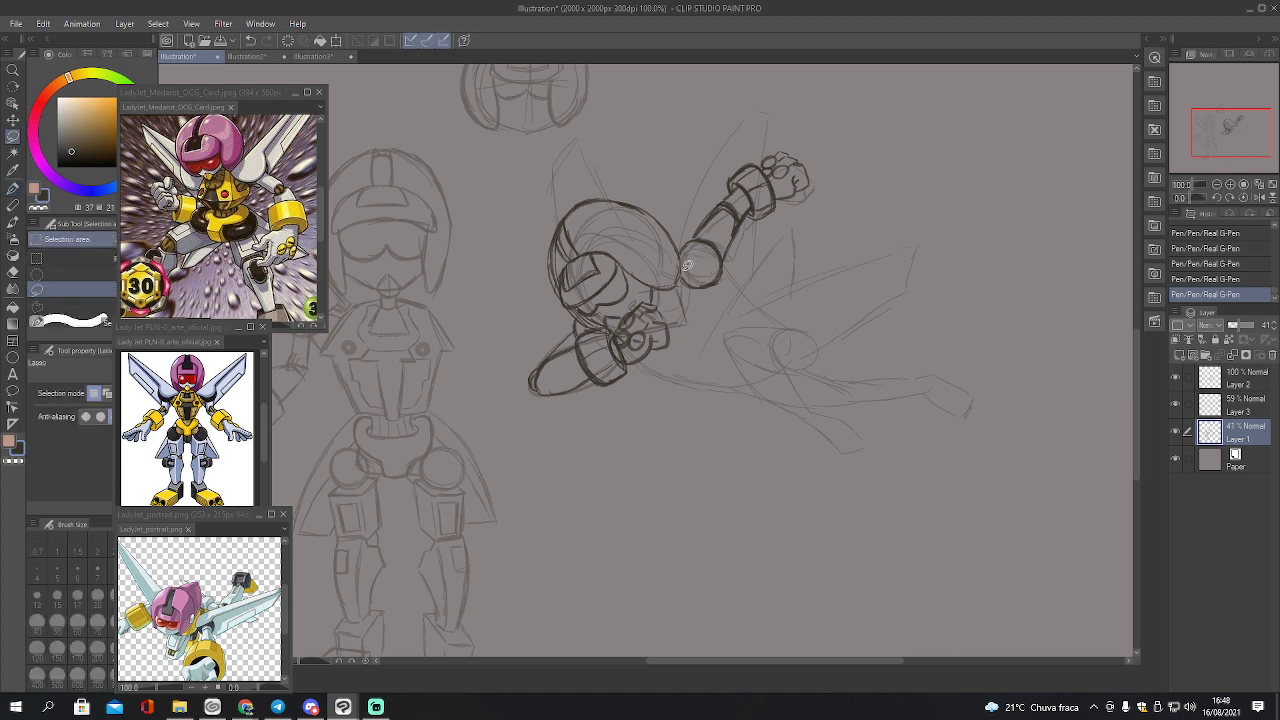
{"action": "left_click", "coordinate": [1218, 410]}
{"action": "key", "text": "p"}
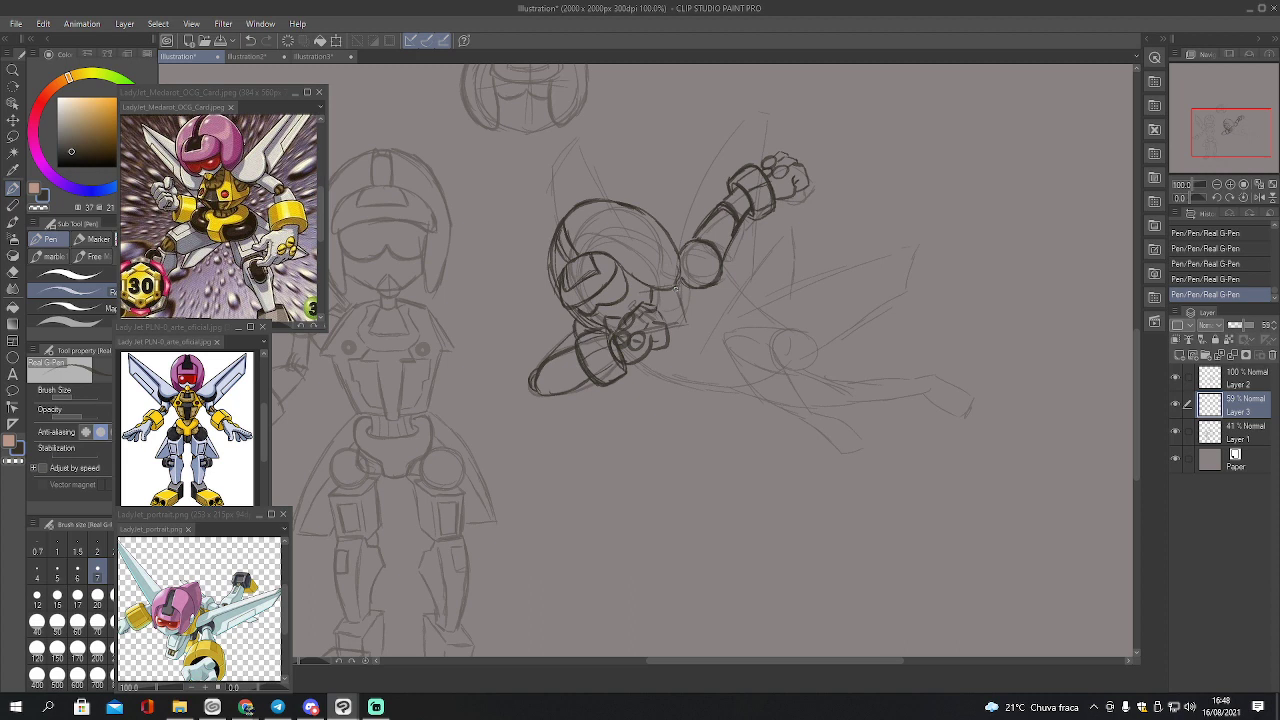
Rough in the torso's upper edge, curved underside and waist line between the shoulder and the legs
{"action": "mouse_move", "coordinate": [705, 316]}
{"action": "left_mouse_down"}
{"action": "mouse_move", "coordinate": [716, 277]}
{"action": "mouse_move", "coordinate": [704, 296]}
{"action": "mouse_move", "coordinate": [698, 285]}
{"action": "mouse_move", "coordinate": [682, 295]}
{"action": "left_mouse_up"}
{"action": "left_click_drag", "start_coordinate": [695, 323], "coordinate": [691, 317]}
{"action": "left_click_drag", "start_coordinate": [700, 329], "coordinate": [729, 339]}
{"action": "mouse_move", "coordinate": [623, 365]}
{"action": "left_mouse_down"}
{"action": "mouse_move", "coordinate": [677, 406]}
{"action": "mouse_move", "coordinate": [760, 402]}
{"action": "mouse_move", "coordinate": [683, 411]}
{"action": "mouse_move", "coordinate": [731, 393]}
{"action": "left_mouse_up"}
{"action": "mouse_move", "coordinate": [634, 386]}
{"action": "left_mouse_down"}
{"action": "mouse_move", "coordinate": [679, 411]}
{"action": "mouse_move", "coordinate": [718, 412]}
{"action": "left_mouse_up"}
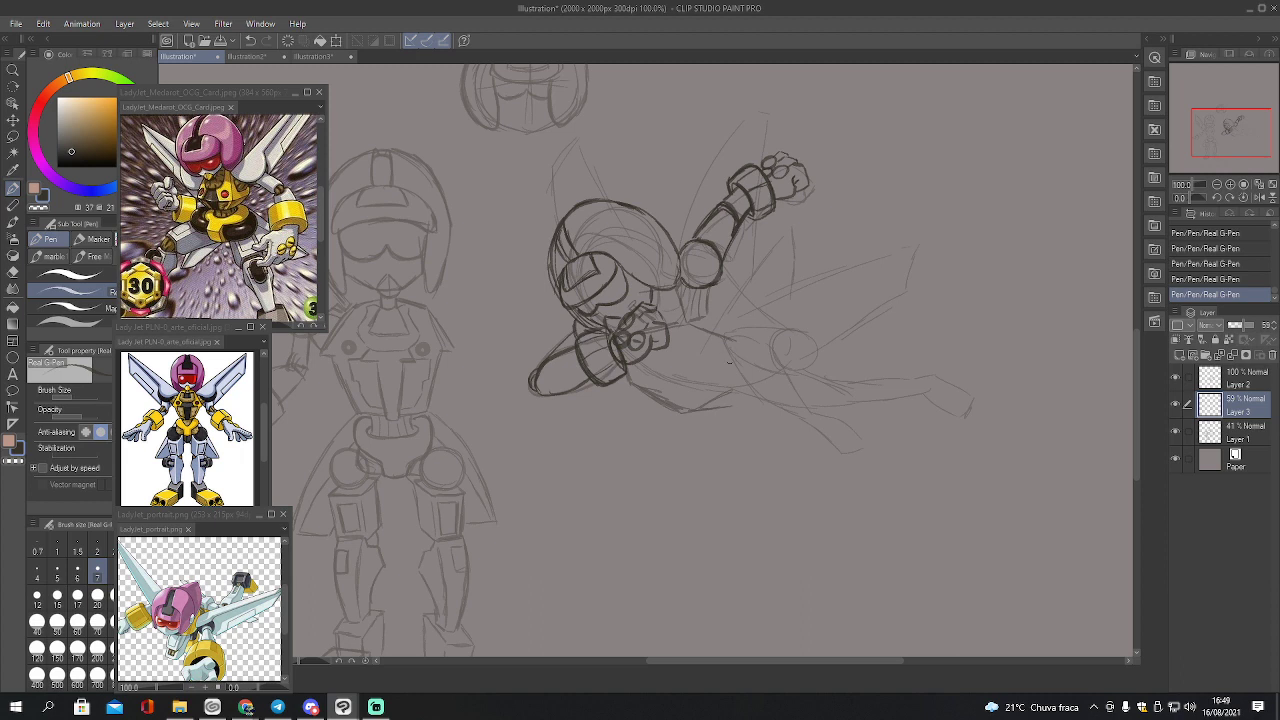
{"action": "mouse_move", "coordinate": [731, 342]}
{"action": "left_mouse_down"}
{"action": "mouse_move", "coordinate": [732, 402]}
{"action": "mouse_move", "coordinate": [736, 363]}
{"action": "left_mouse_up"}
{"action": "left_click_drag", "start_coordinate": [735, 343], "coordinate": [735, 402]}
{"action": "mouse_move", "coordinate": [736, 338]}
{"action": "left_mouse_down"}
{"action": "mouse_move", "coordinate": [752, 308]}
{"action": "mouse_move", "coordinate": [727, 296]}
{"action": "mouse_move", "coordinate": [744, 322]}
{"action": "left_mouse_up"}
Erase the rough torso lines and clear the remaining strokes from Layer 3
{"action": "key", "text": "e"}
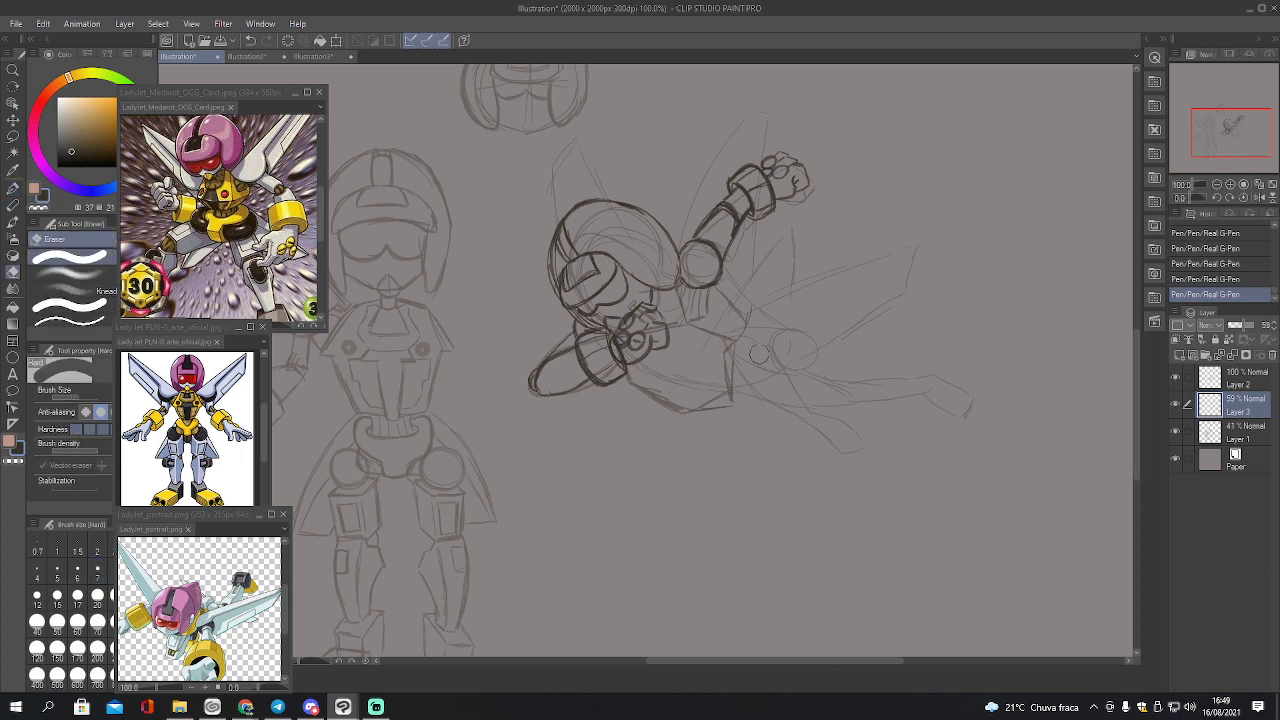
{"action": "left_click_drag", "start_coordinate": [735, 352], "coordinate": [748, 418]}
{"action": "mouse_move", "coordinate": [748, 420]}
{"action": "left_mouse_down"}
{"action": "mouse_move", "coordinate": [712, 393]}
{"action": "mouse_move", "coordinate": [689, 401]}
{"action": "mouse_move", "coordinate": [640, 381]}
{"action": "left_mouse_up"}
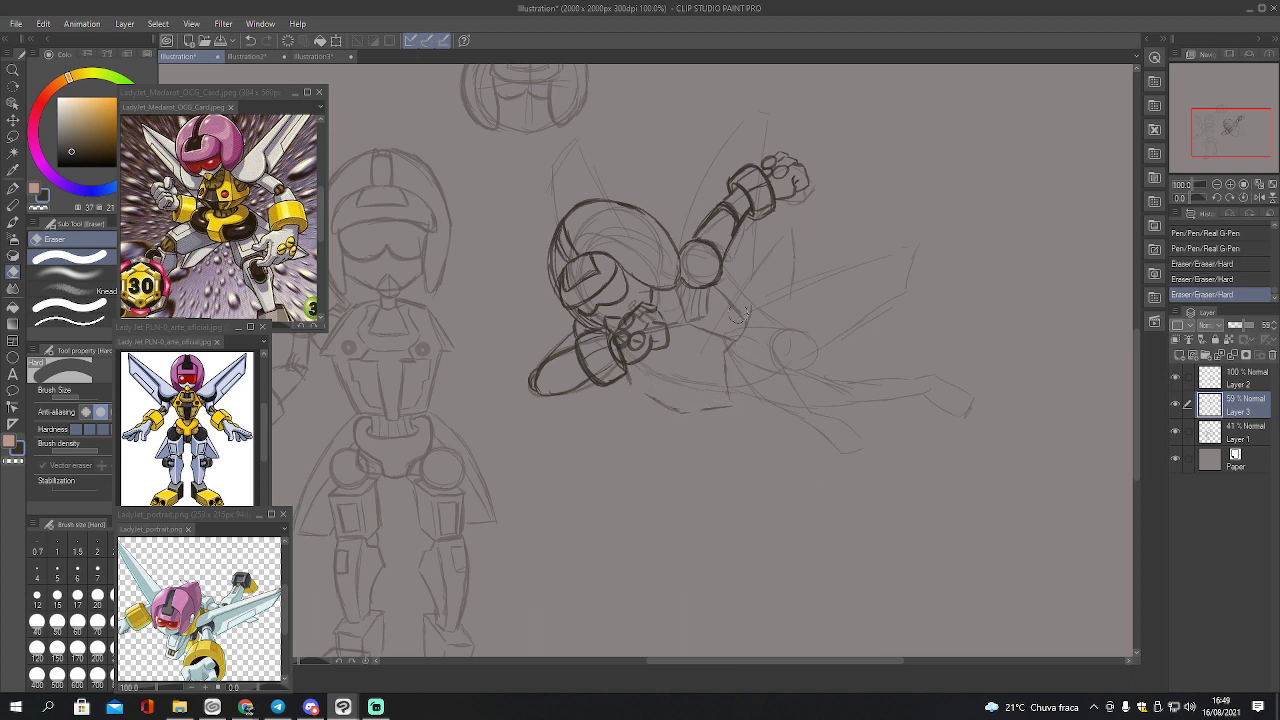
{"action": "mouse_move", "coordinate": [705, 335]}
{"action": "left_mouse_down"}
{"action": "mouse_move", "coordinate": [740, 322]}
{"action": "mouse_move", "coordinate": [685, 295]}
{"action": "mouse_move", "coordinate": [700, 315]}
{"action": "mouse_move", "coordinate": [682, 288]}
{"action": "mouse_move", "coordinate": [693, 305]}
{"action": "left_mouse_up"}
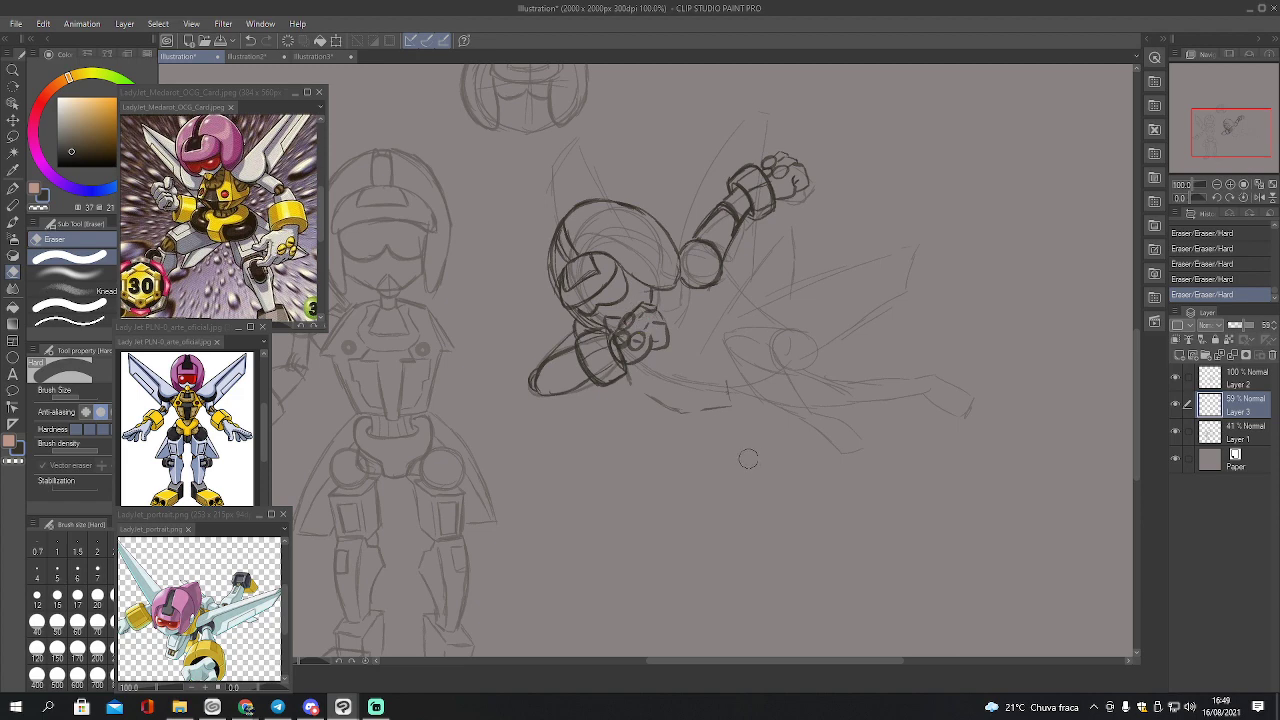
{"action": "key", "text": "Delete"}
With the canvas rotated clockwise, sketch the torso's near side and bottom edge beneath the fist, and hide Layer 1
{"action": "key", "text": "p"}
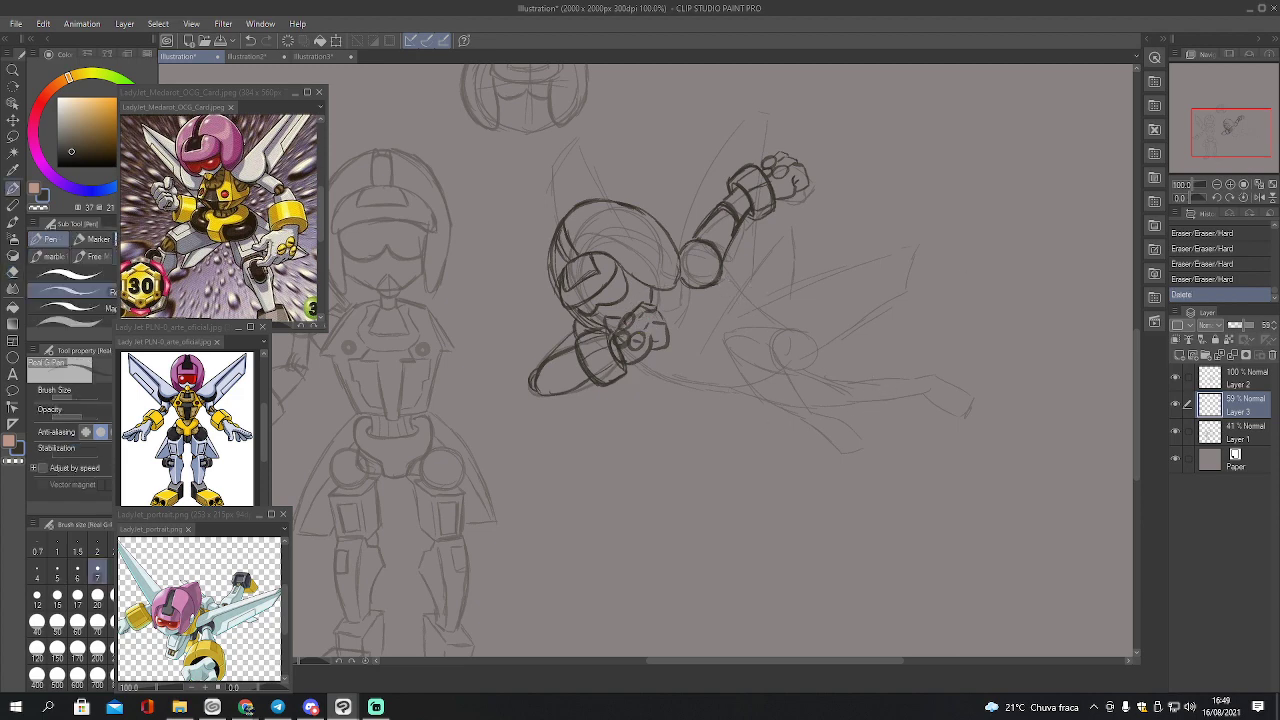
{"action": "left_click", "coordinate": [1231, 200]}
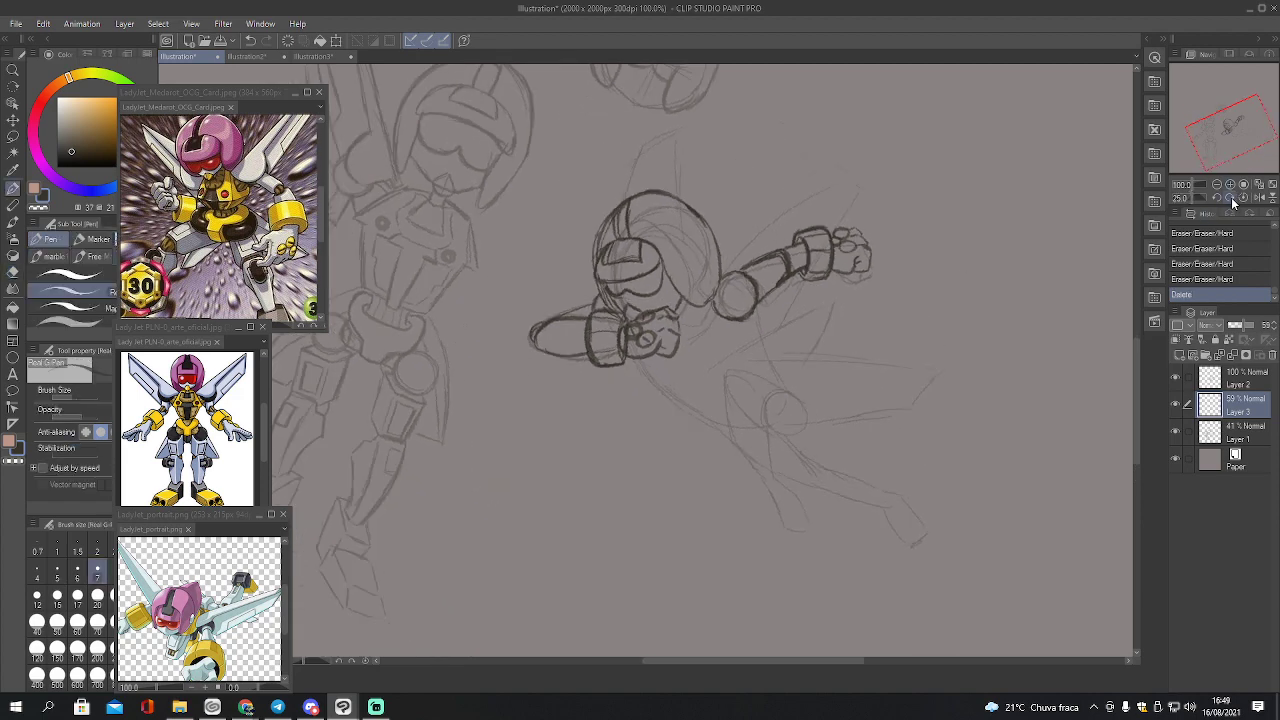
{"action": "left_click", "coordinate": [1233, 201]}
{"action": "mouse_move", "coordinate": [626, 331]}
{"action": "left_mouse_down"}
{"action": "mouse_move", "coordinate": [652, 334]}
{"action": "mouse_move", "coordinate": [621, 368]}
{"action": "mouse_move", "coordinate": [657, 427]}
{"action": "mouse_move", "coordinate": [716, 435]}
{"action": "left_mouse_up"}
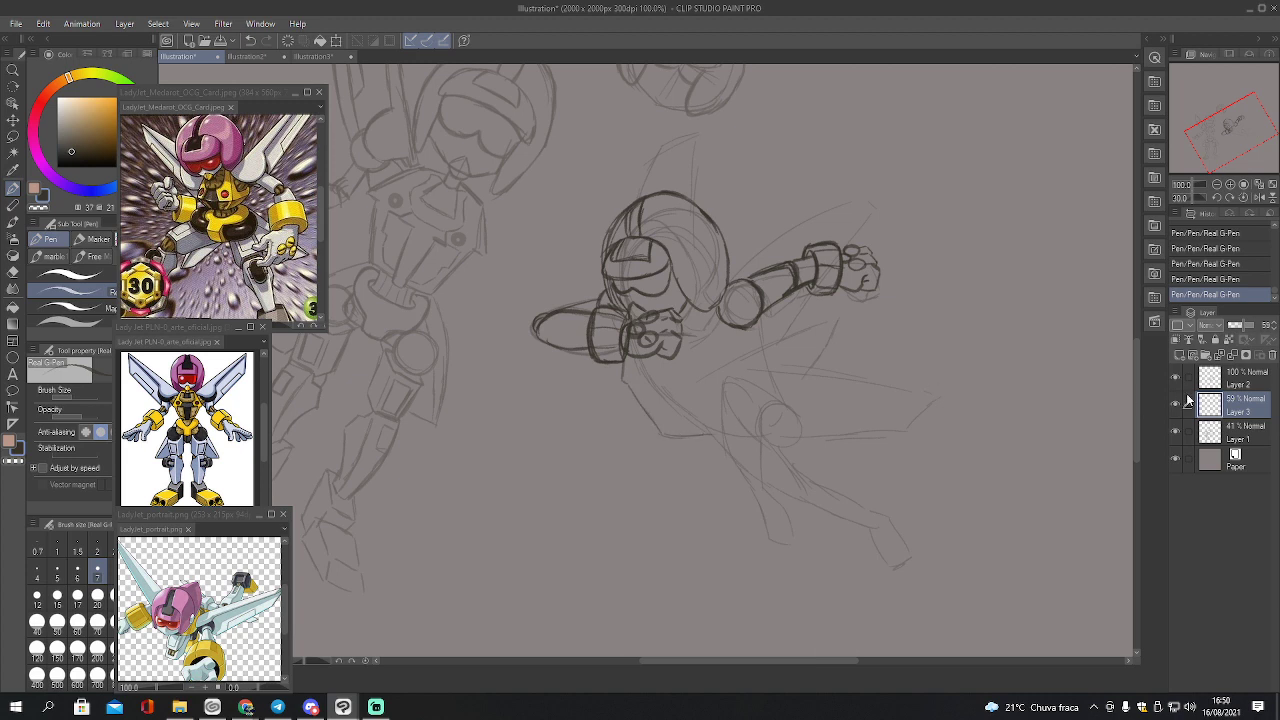
{"action": "left_click", "coordinate": [1175, 432]}
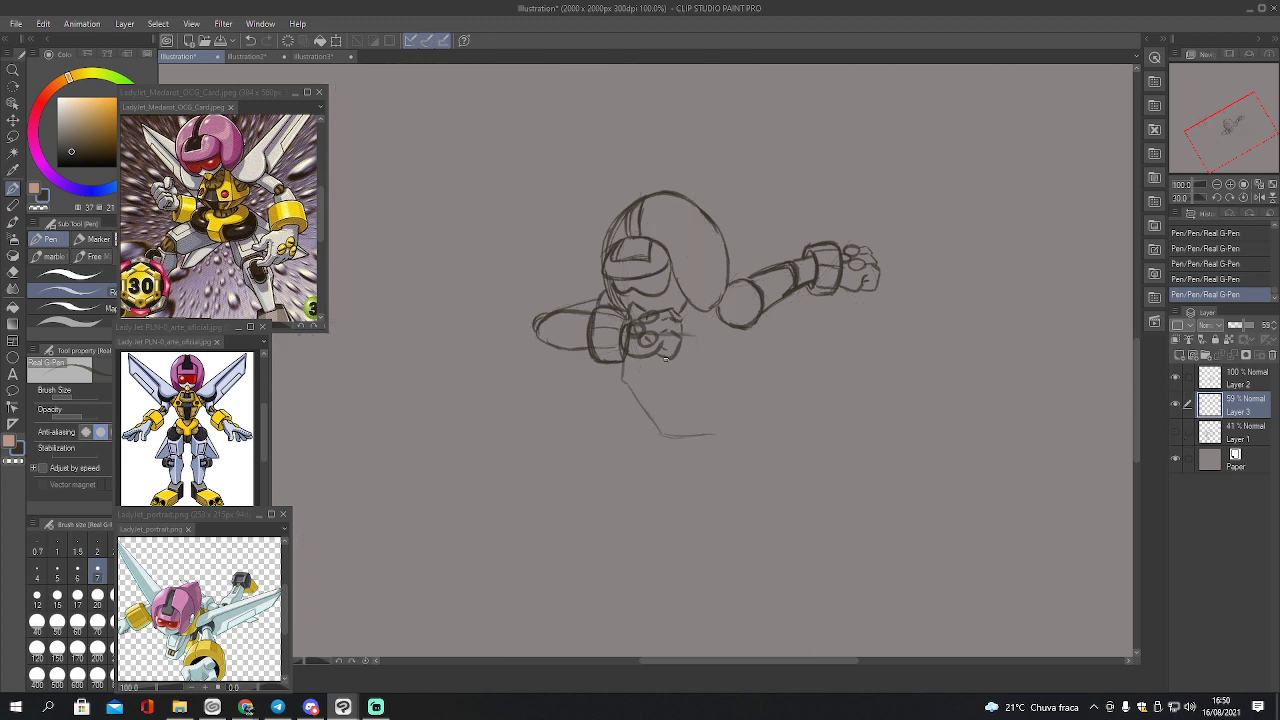
Block in the chest's front plane with its lower edge and far side, and the tapering abdomen below it
{"action": "left_click_drag", "start_coordinate": [621, 380], "coordinate": [720, 380]}
{"action": "left_click_drag", "start_coordinate": [716, 330], "coordinate": [727, 376]}
{"action": "left_click_drag", "start_coordinate": [622, 390], "coordinate": [726, 377]}
{"action": "mouse_move", "coordinate": [627, 386]}
{"action": "left_mouse_down"}
{"action": "mouse_move", "coordinate": [659, 434]}
{"action": "mouse_move", "coordinate": [717, 430]}
{"action": "left_mouse_up"}
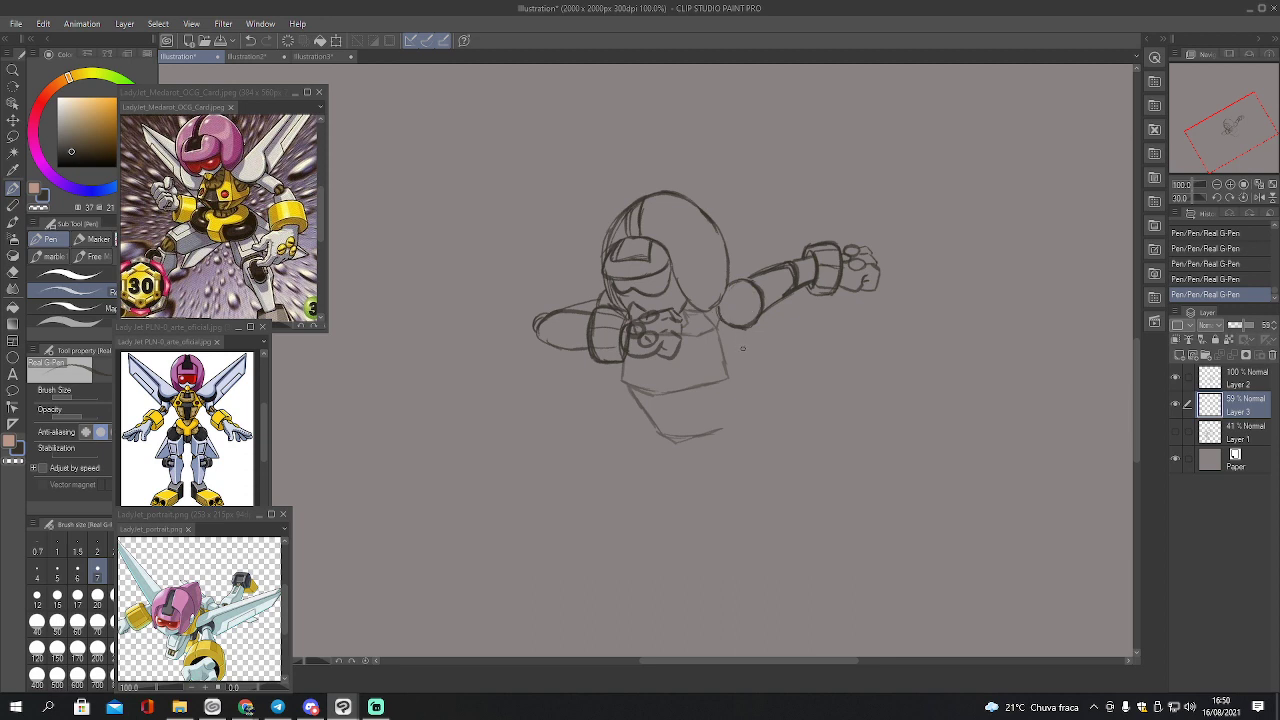
Erase the stray line beneath the shoulder and add the side plane of the chest and abdomen in perspective
{"action": "key", "text": "e"}
{"action": "mouse_move", "coordinate": [726, 322]}
{"action": "left_mouse_down"}
{"action": "mouse_move", "coordinate": [755, 356]}
{"action": "mouse_move", "coordinate": [757, 384]}
{"action": "mouse_move", "coordinate": [769, 344]}
{"action": "mouse_move", "coordinate": [722, 274]}
{"action": "mouse_move", "coordinate": [715, 326]}
{"action": "left_mouse_up"}
{"action": "key", "text": "p"}
{"action": "left_click_drag", "start_coordinate": [741, 327], "coordinate": [757, 362]}
{"action": "left_click_drag", "start_coordinate": [724, 383], "coordinate": [720, 427]}
{"action": "left_click_drag", "start_coordinate": [756, 368], "coordinate": [736, 412]}
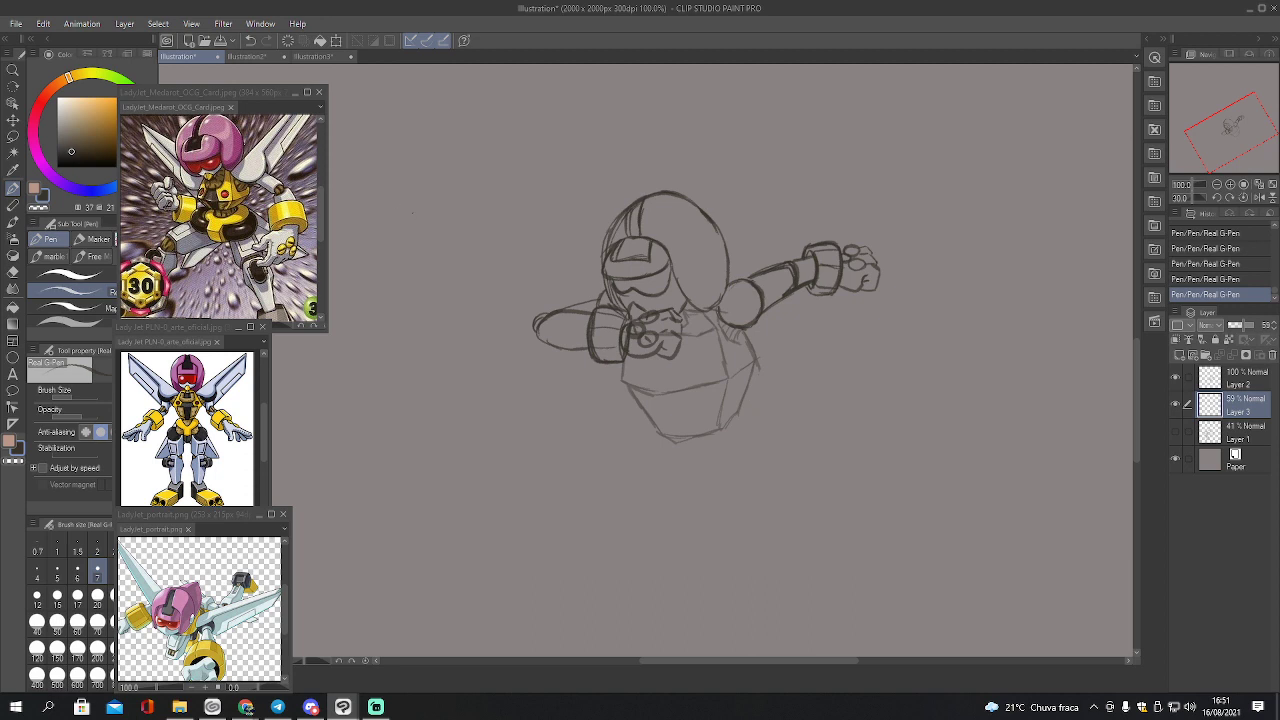
Sketch a small diagram beside the robot with two numbered circles joined by curved arrows in a cycle
{"action": "left_click_drag", "start_coordinate": [400, 296], "coordinate": [400, 268]}
{"action": "mouse_move", "coordinate": [404, 244]}
{"action": "left_mouse_down"}
{"action": "mouse_move", "coordinate": [420, 302]}
{"action": "mouse_move", "coordinate": [431, 293]}
{"action": "left_mouse_up"}
{"action": "mouse_move", "coordinate": [396, 308]}
{"action": "left_mouse_down"}
{"action": "mouse_move", "coordinate": [380, 324]}
{"action": "mouse_move", "coordinate": [408, 363]}
{"action": "left_mouse_up"}
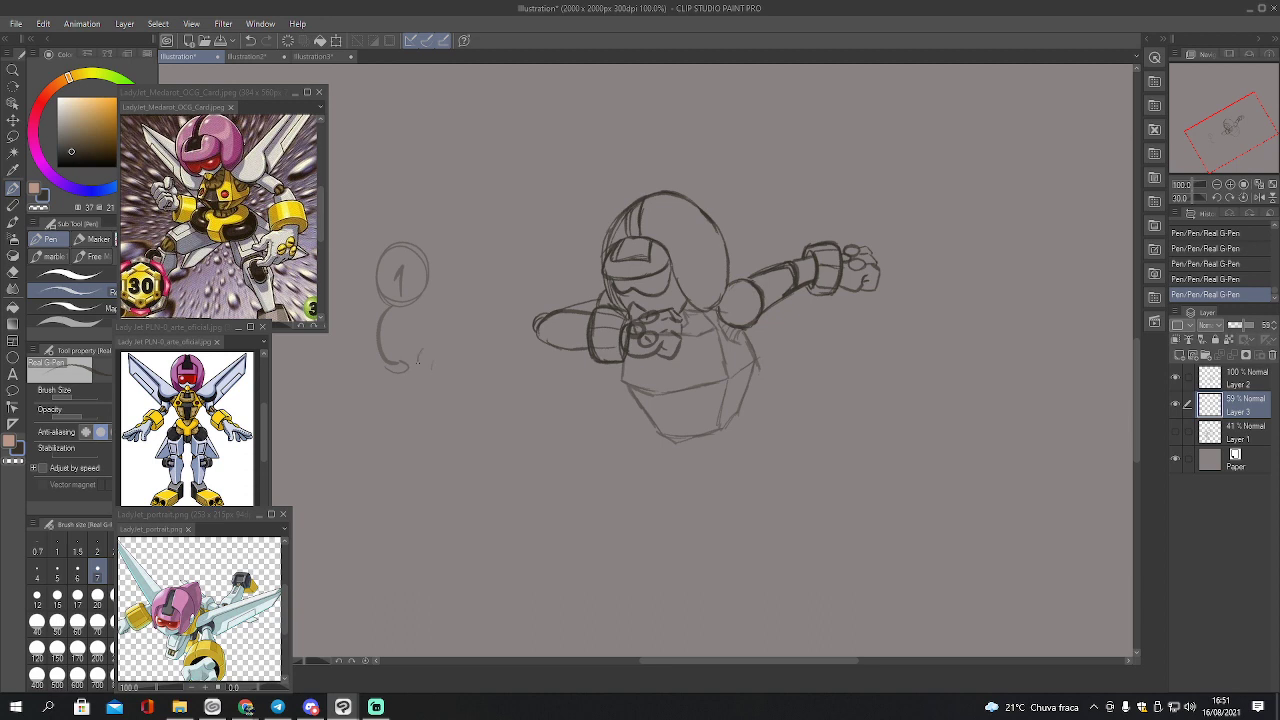
{"action": "mouse_move", "coordinate": [418, 362]}
{"action": "left_mouse_down"}
{"action": "mouse_move", "coordinate": [440, 356]}
{"action": "mouse_move", "coordinate": [436, 374]}
{"action": "mouse_move", "coordinate": [454, 370]}
{"action": "mouse_move", "coordinate": [448, 383]}
{"action": "mouse_move", "coordinate": [462, 388]}
{"action": "mouse_move", "coordinate": [466, 362]}
{"action": "mouse_move", "coordinate": [450, 389]}
{"action": "mouse_move", "coordinate": [442, 285]}
{"action": "mouse_move", "coordinate": [453, 272]}
{"action": "left_mouse_up"}
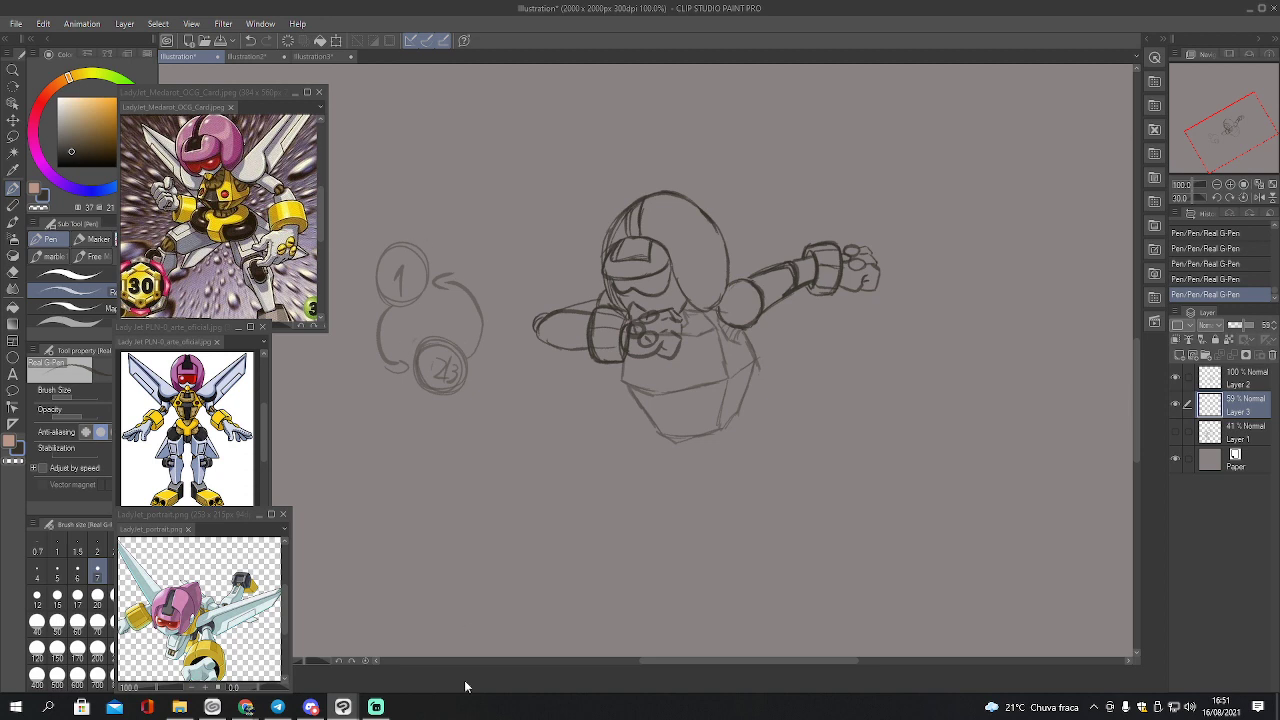
Erase the circle-and-arrow diagram with an enlarged eraser
{"action": "key", "text": "e"}
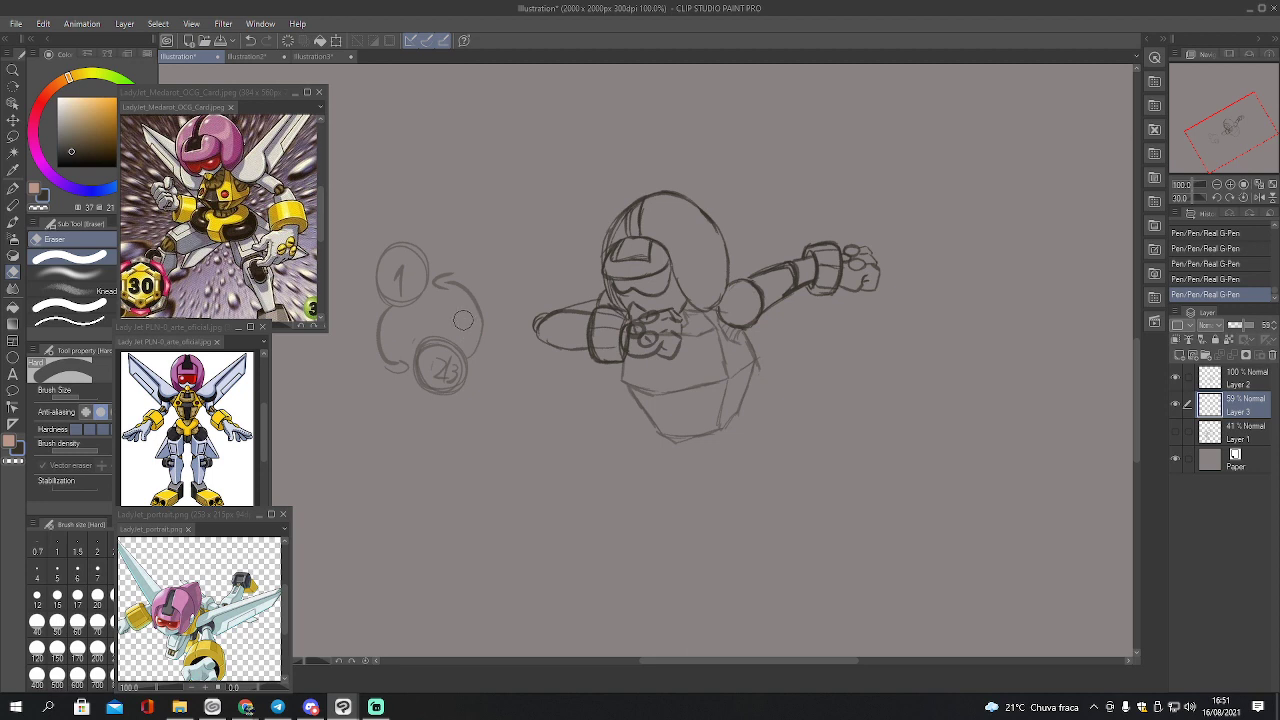
{"action": "key", "text": "bracketright"}
{"action": "key", "text": "bracketright"}
{"action": "key", "text": "bracketright"}
{"action": "mouse_move", "coordinate": [418, 242]}
{"action": "left_mouse_down"}
{"action": "mouse_move", "coordinate": [379, 289]}
{"action": "mouse_move", "coordinate": [425, 308]}
{"action": "mouse_move", "coordinate": [417, 373]}
{"action": "mouse_move", "coordinate": [454, 284]}
{"action": "mouse_move", "coordinate": [462, 365]}
{"action": "left_mouse_up"}
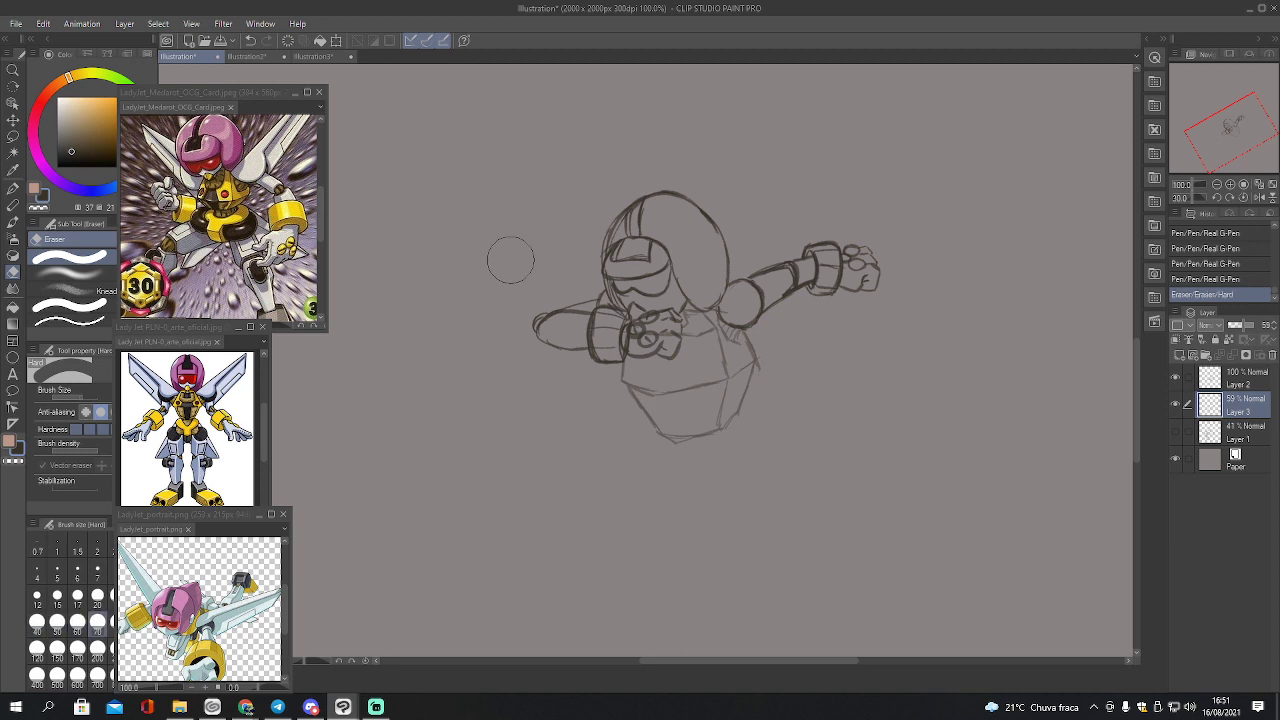
Add the plane edge running down the near side of the chest and abdomen beneath the fist
{"action": "key", "text": "p"}
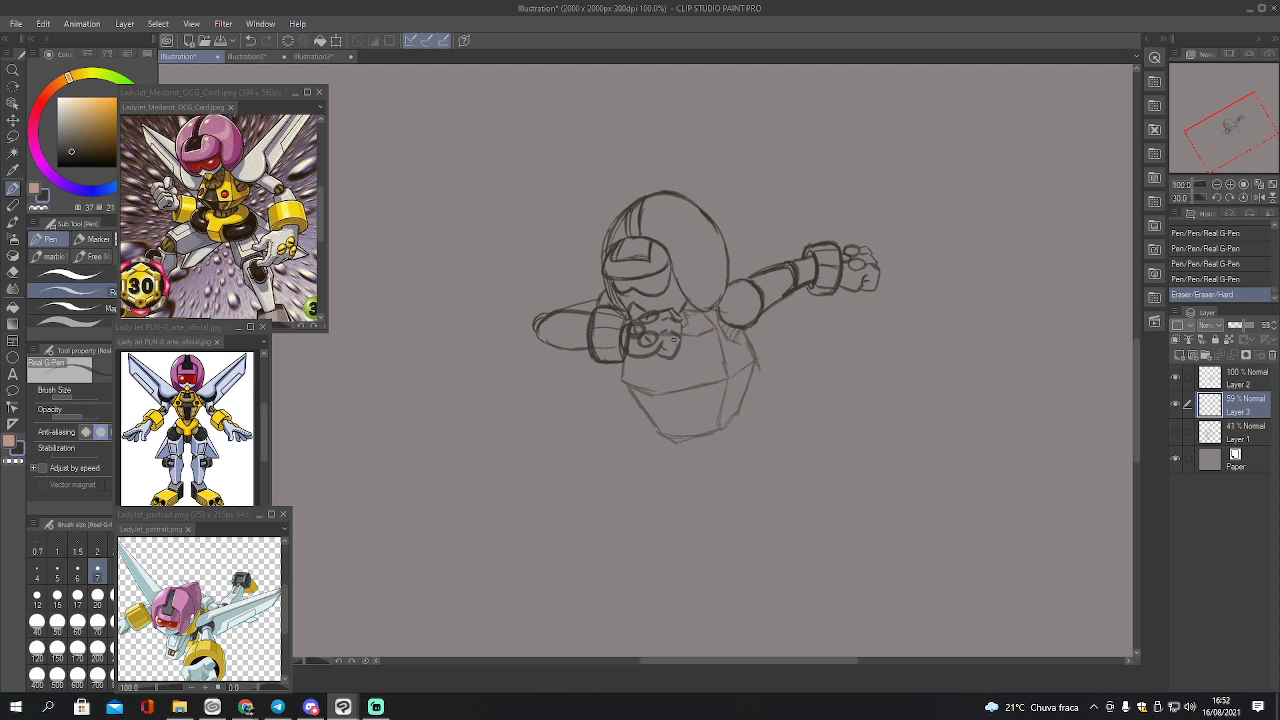
{"action": "left_click_drag", "start_coordinate": [651, 396], "coordinate": [716, 383]}
{"action": "left_click_drag", "start_coordinate": [644, 352], "coordinate": [645, 400]}
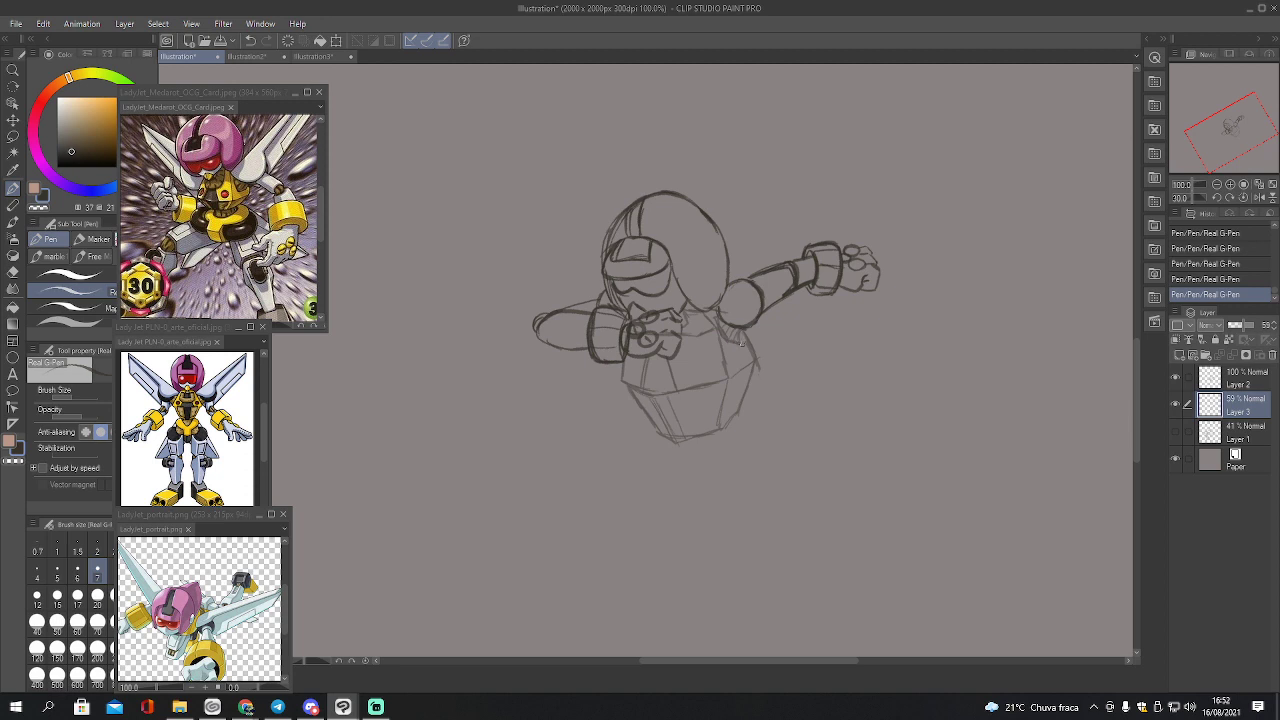
On Layer 2, erase the helmet's side edge next to the visor and redraw it
{"action": "left_click", "coordinate": [1222, 385]}
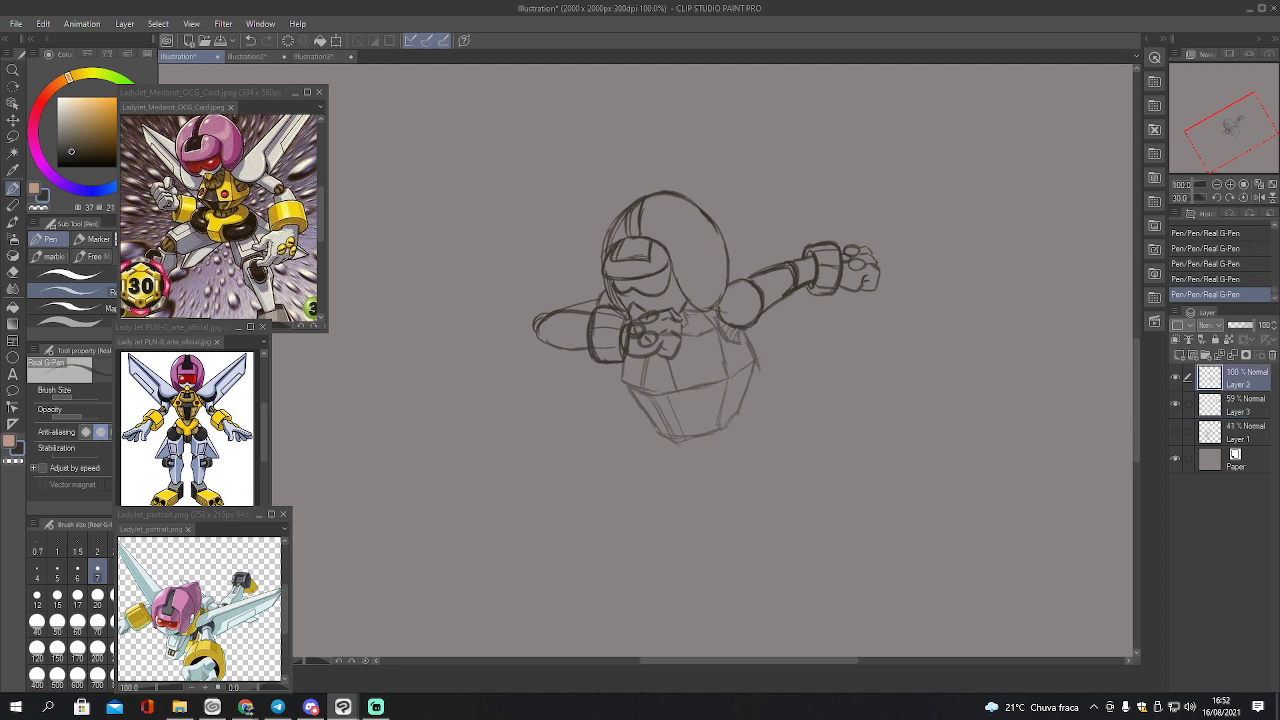
{"action": "key", "text": "e"}
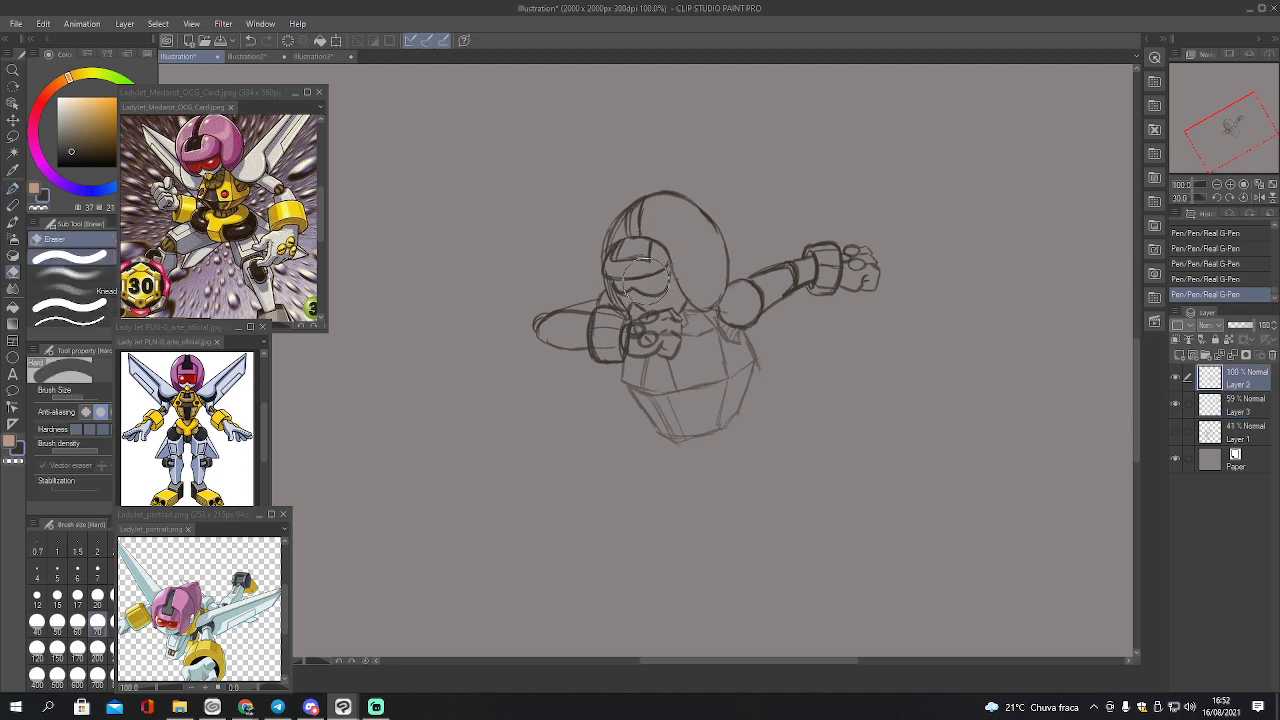
{"action": "mouse_move", "coordinate": [620, 287]}
{"action": "left_mouse_down"}
{"action": "mouse_move", "coordinate": [637, 269]}
{"action": "mouse_move", "coordinate": [608, 278]}
{"action": "mouse_move", "coordinate": [617, 296]}
{"action": "mouse_move", "coordinate": [643, 291]}
{"action": "mouse_move", "coordinate": [609, 276]}
{"action": "left_mouse_up"}
{"action": "key", "text": "p"}
{"action": "left_click_drag", "start_coordinate": [611, 281], "coordinate": [607, 273]}
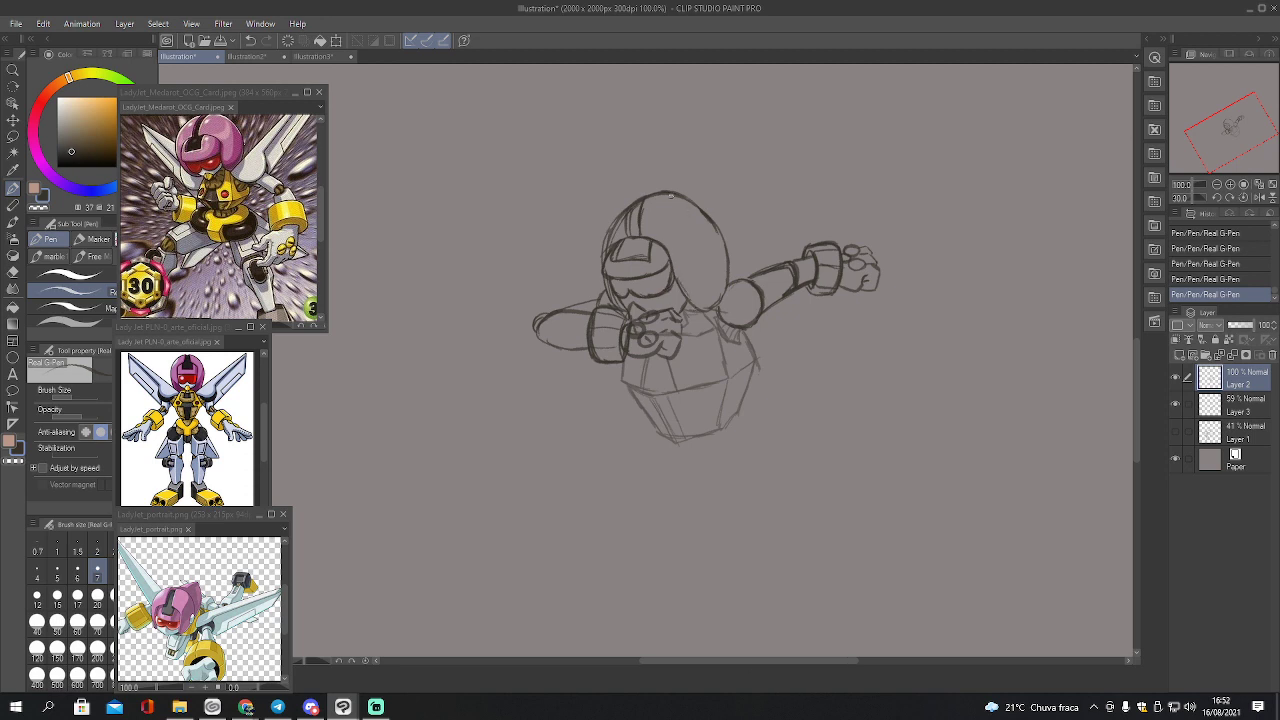
Redraw the helmet's dome with a slightly lower, rounder contour and erase its old outline and center stripe
{"action": "left_click_drag", "start_coordinate": [688, 202], "coordinate": [726, 250]}
{"action": "key", "text": "e"}
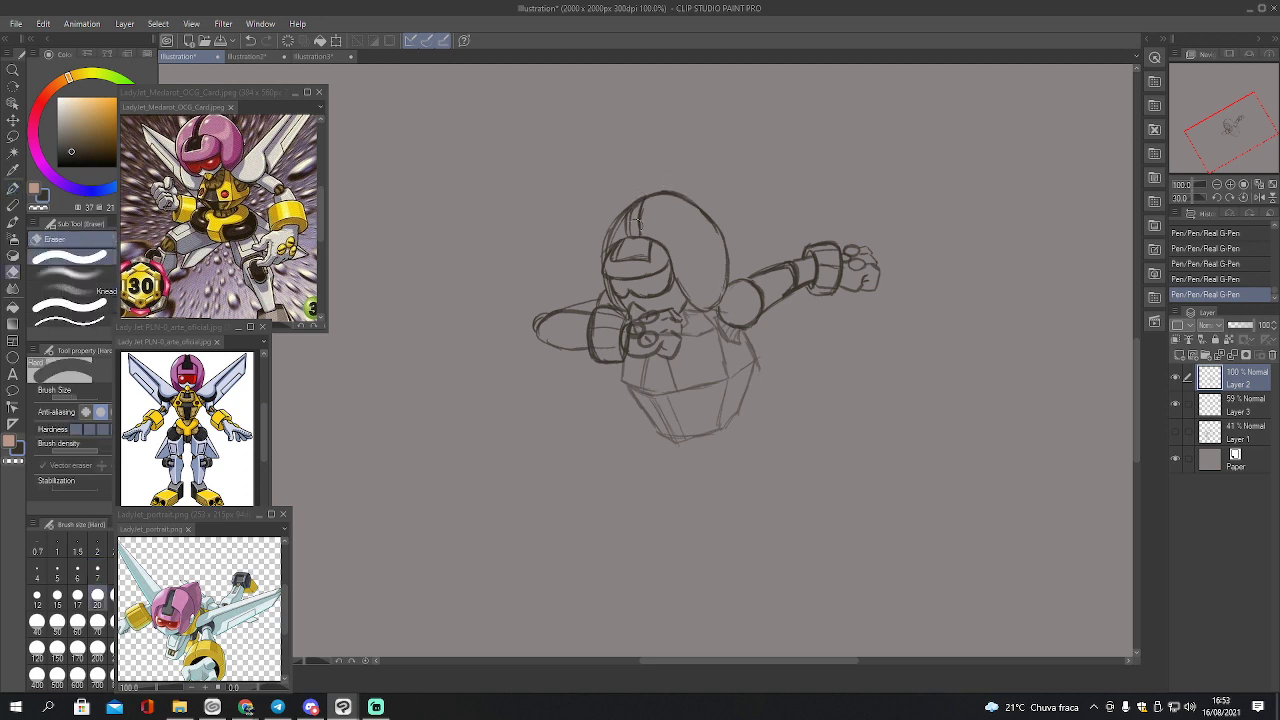
{"action": "mouse_move", "coordinate": [624, 230]}
{"action": "left_mouse_down"}
{"action": "mouse_move", "coordinate": [640, 226]}
{"action": "mouse_move", "coordinate": [622, 212]}
{"action": "mouse_move", "coordinate": [638, 218]}
{"action": "mouse_move", "coordinate": [600, 260]}
{"action": "mouse_move", "coordinate": [696, 200]}
{"action": "mouse_move", "coordinate": [628, 208]}
{"action": "mouse_move", "coordinate": [601, 262]}
{"action": "left_mouse_up"}
{"action": "key", "text": "p"}
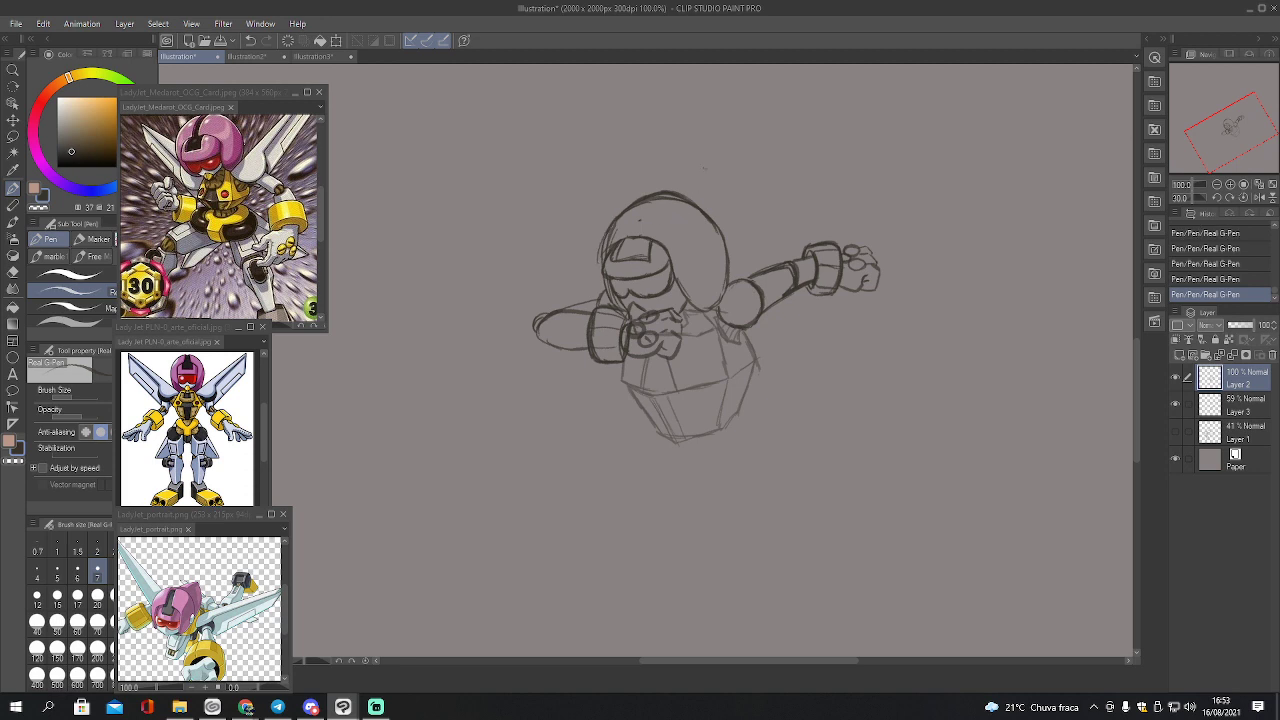
{"action": "key", "text": "e"}
{"action": "mouse_move", "coordinate": [622, 200]}
{"action": "left_mouse_down"}
{"action": "mouse_move", "coordinate": [705, 198]}
{"action": "mouse_move", "coordinate": [722, 215]}
{"action": "left_mouse_up"}
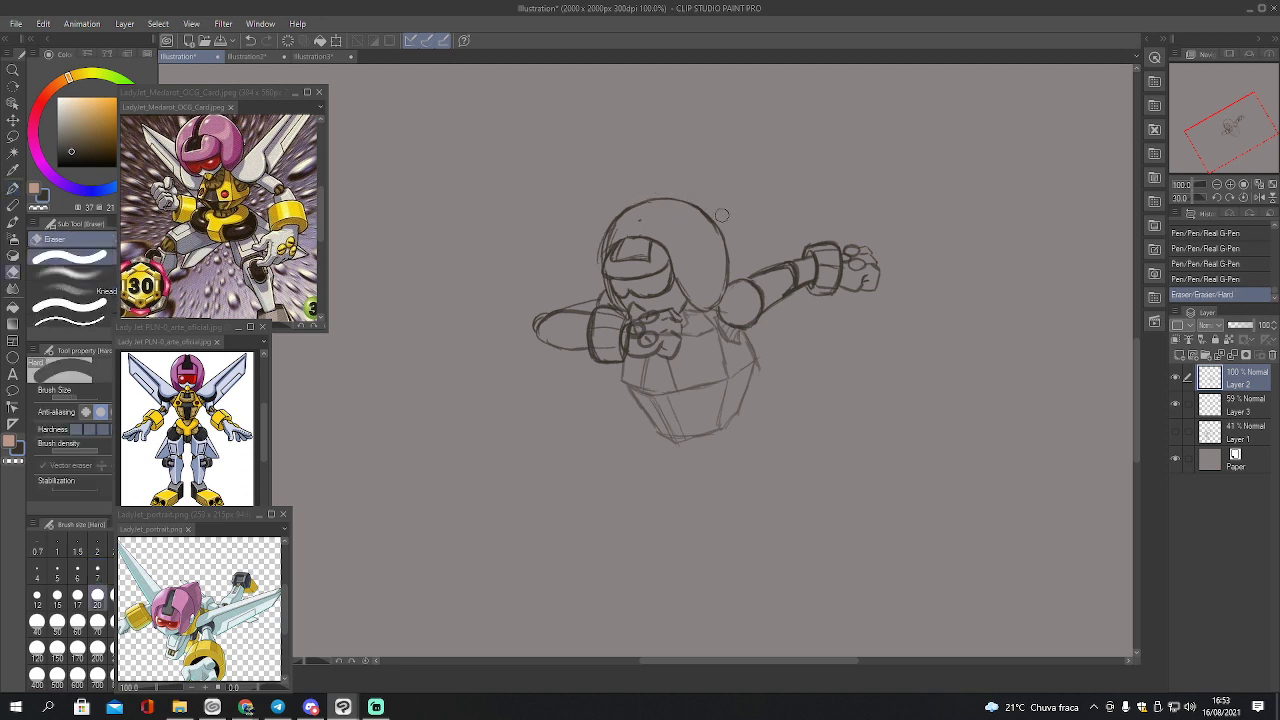
{"action": "mouse_move", "coordinate": [637, 221]}
{"action": "left_mouse_down"}
{"action": "mouse_move", "coordinate": [654, 216]}
{"action": "mouse_move", "coordinate": [608, 244]}
{"action": "mouse_move", "coordinate": [621, 225]}
{"action": "left_mouse_up"}
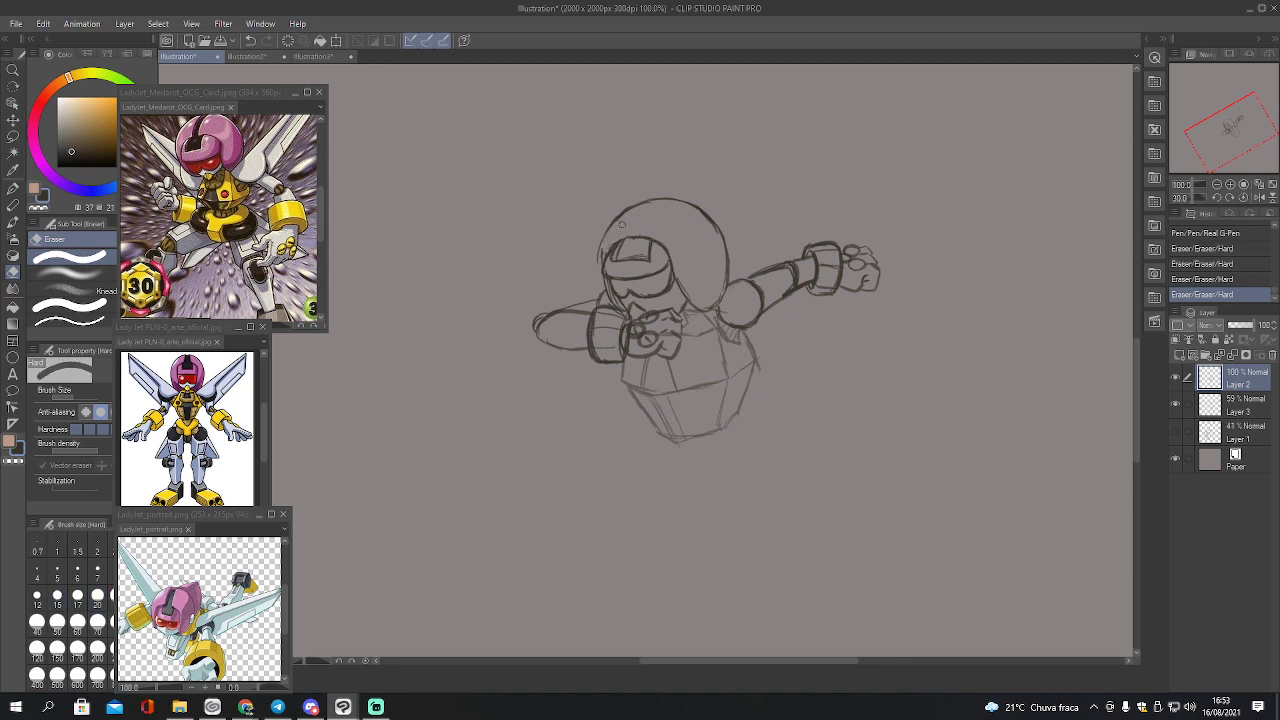
Redraw the stripe from the helmet's top down to the visor and clean up its upper edge
{"action": "key", "text": "p"}
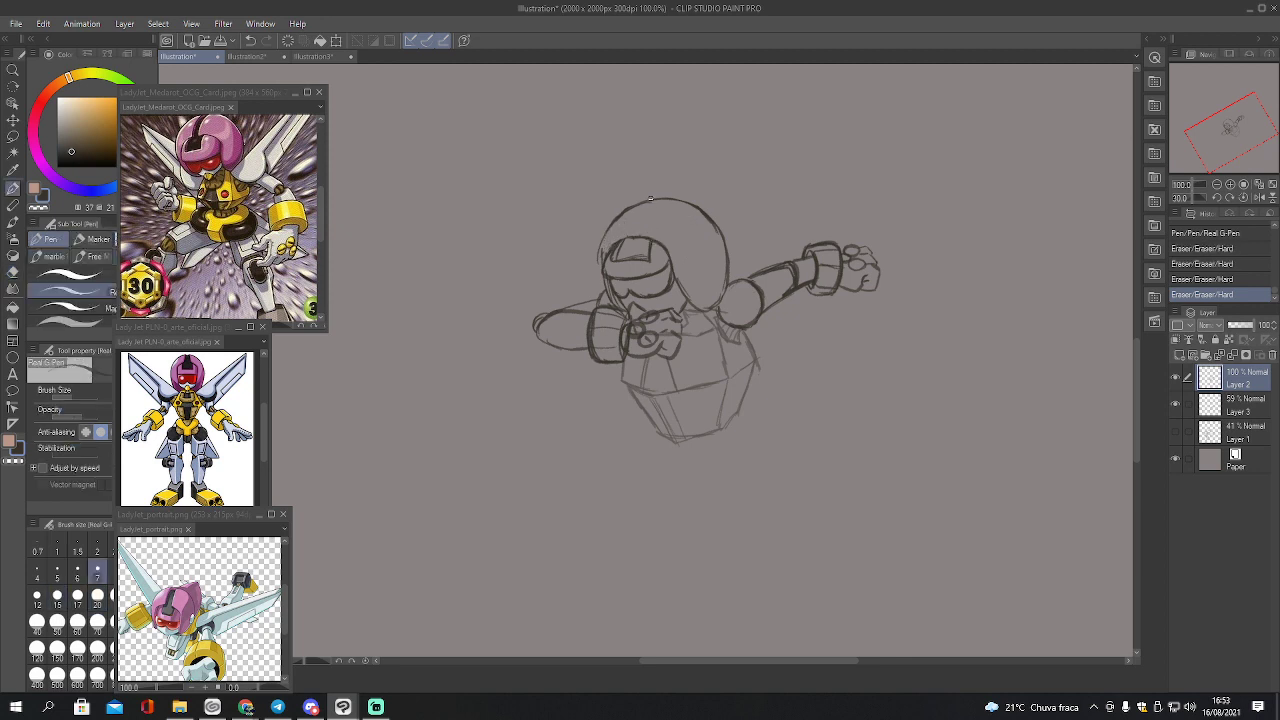
{"action": "left_click_drag", "start_coordinate": [654, 200], "coordinate": [630, 240]}
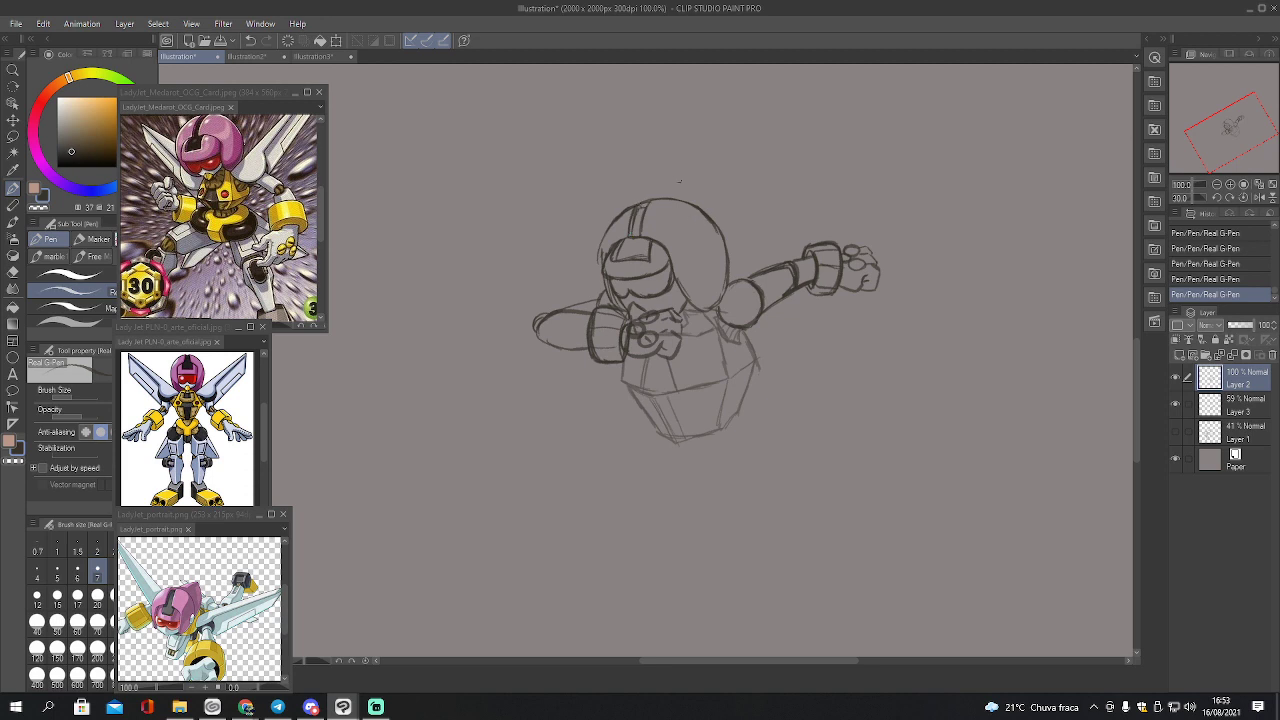
{"action": "key", "text": "e"}
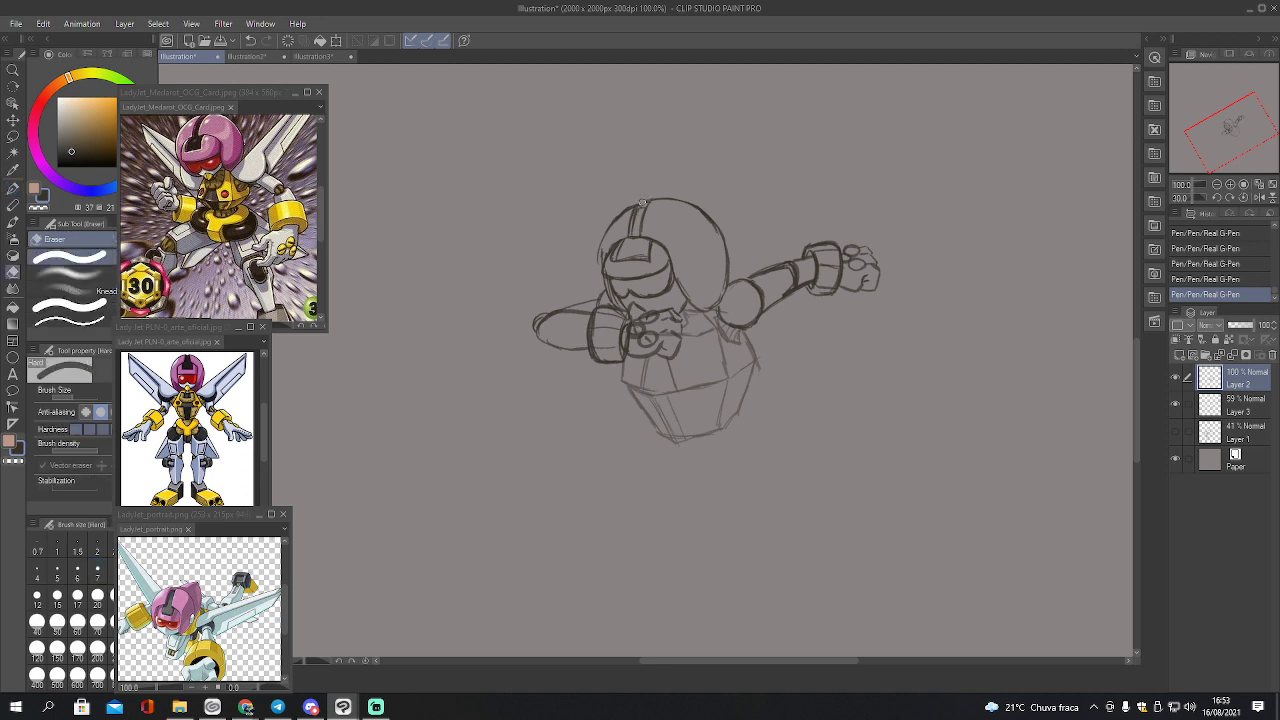
{"action": "left_click_drag", "start_coordinate": [651, 200], "coordinate": [630, 240]}
{"action": "key", "text": "p"}
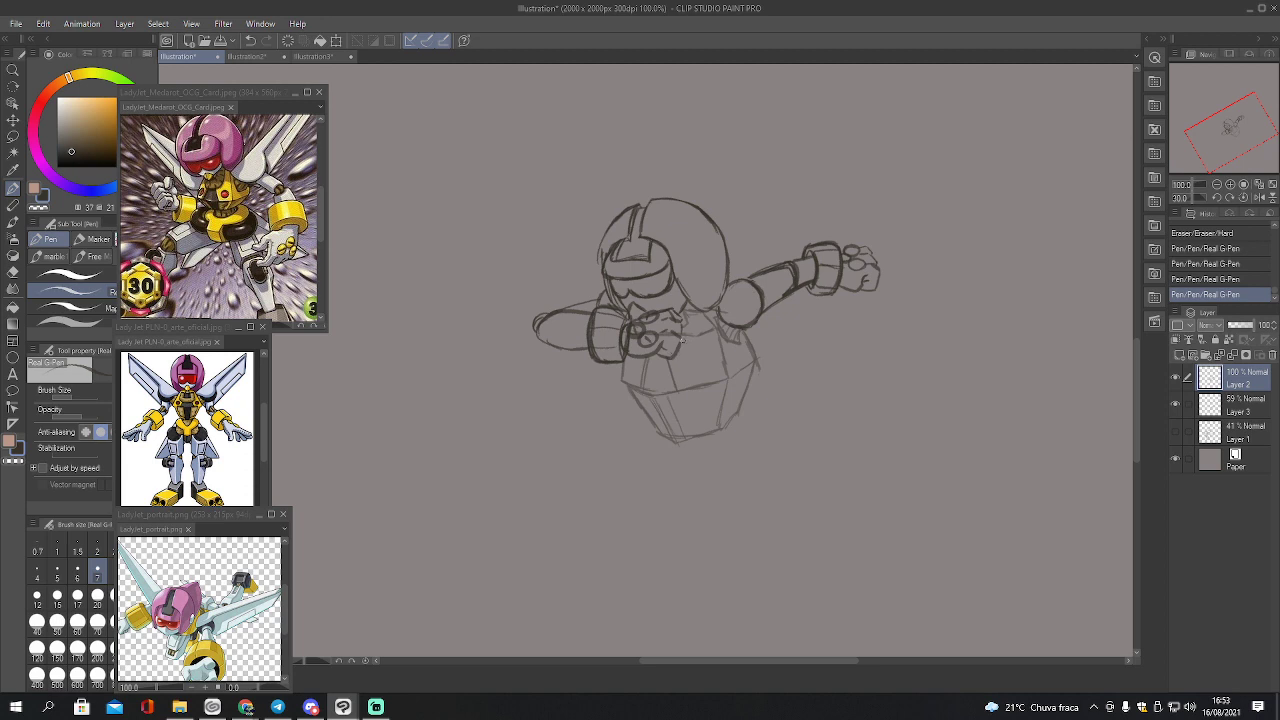
{"action": "left_click_drag", "start_coordinate": [684, 340], "coordinate": [701, 337]}
{"action": "key", "text": "ctrl+z"}
{"action": "key", "text": "ctrl+z"}
On Layer 3, sketch the pelvis beneath the abdomen and add the chest's round details and the abdomen's panel lines
{"action": "left_click", "coordinate": [1224, 405]}
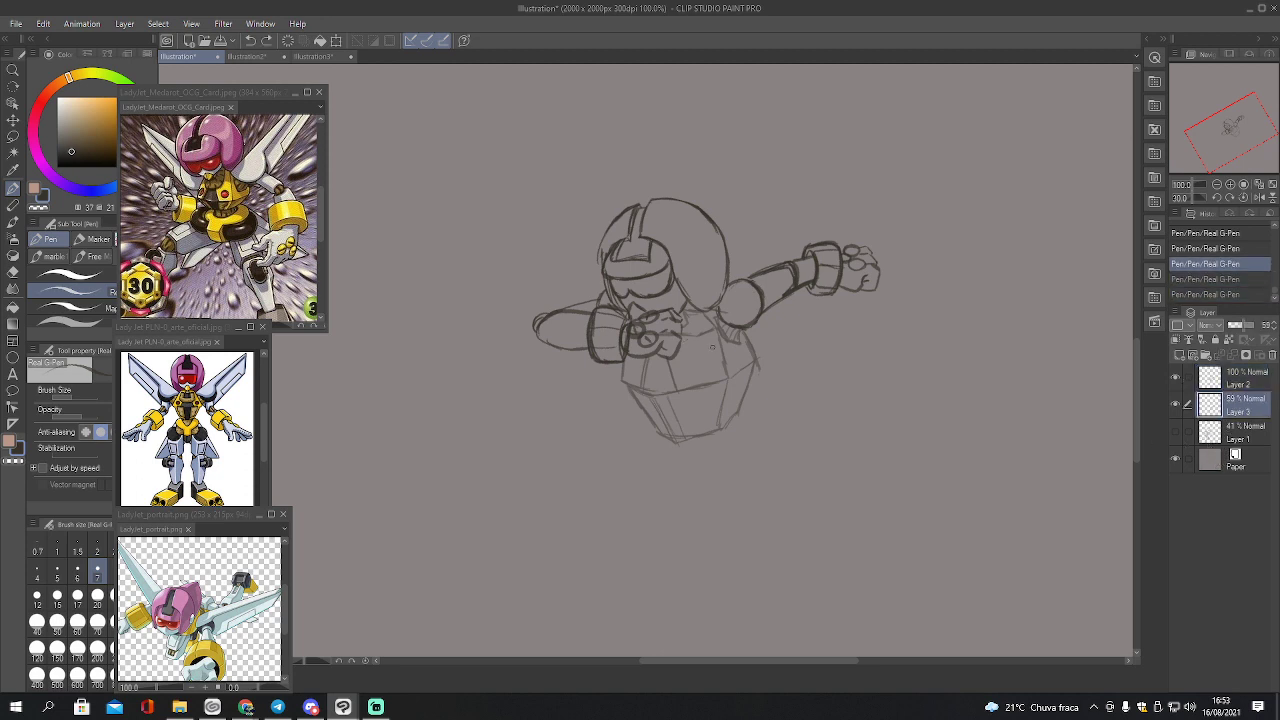
{"action": "key", "text": "ctrl+y"}
{"action": "key", "text": "ctrl+y"}
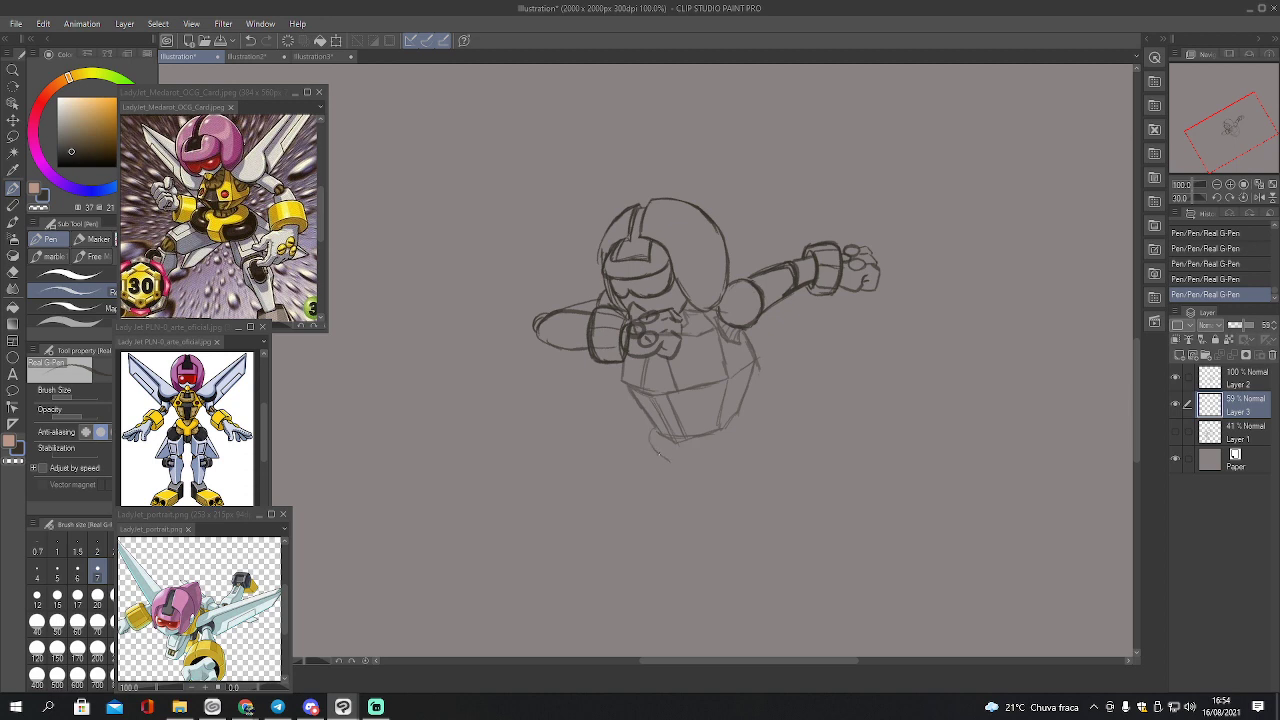
{"action": "mouse_move", "coordinate": [668, 467]}
{"action": "left_mouse_down"}
{"action": "mouse_move", "coordinate": [745, 418]}
{"action": "mouse_move", "coordinate": [744, 436]}
{"action": "mouse_move", "coordinate": [691, 483]}
{"action": "mouse_move", "coordinate": [661, 460]}
{"action": "left_mouse_up"}
{"action": "left_click_drag", "start_coordinate": [706, 385], "coordinate": [698, 432]}
{"action": "mouse_move", "coordinate": [705, 370]}
{"action": "left_mouse_down"}
{"action": "mouse_move", "coordinate": [632, 380]}
{"action": "mouse_move", "coordinate": [626, 366]}
{"action": "left_mouse_up"}
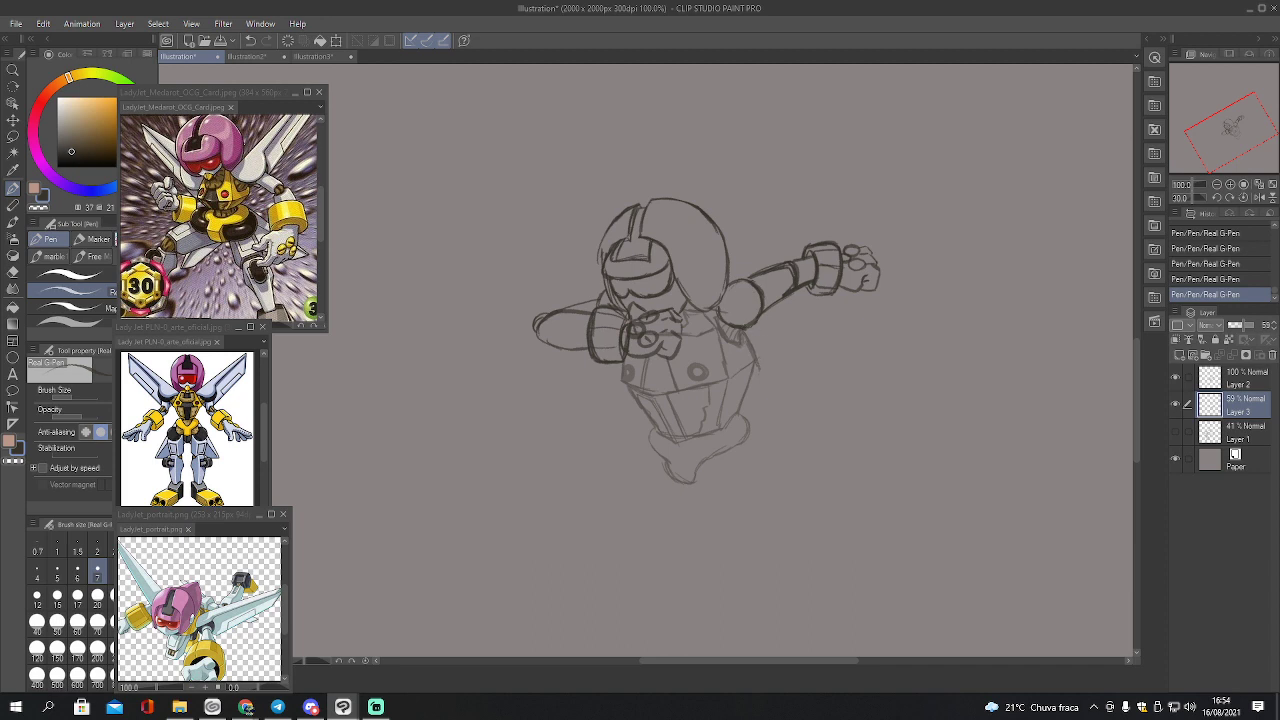
{"action": "left_click", "coordinate": [1234, 385]}
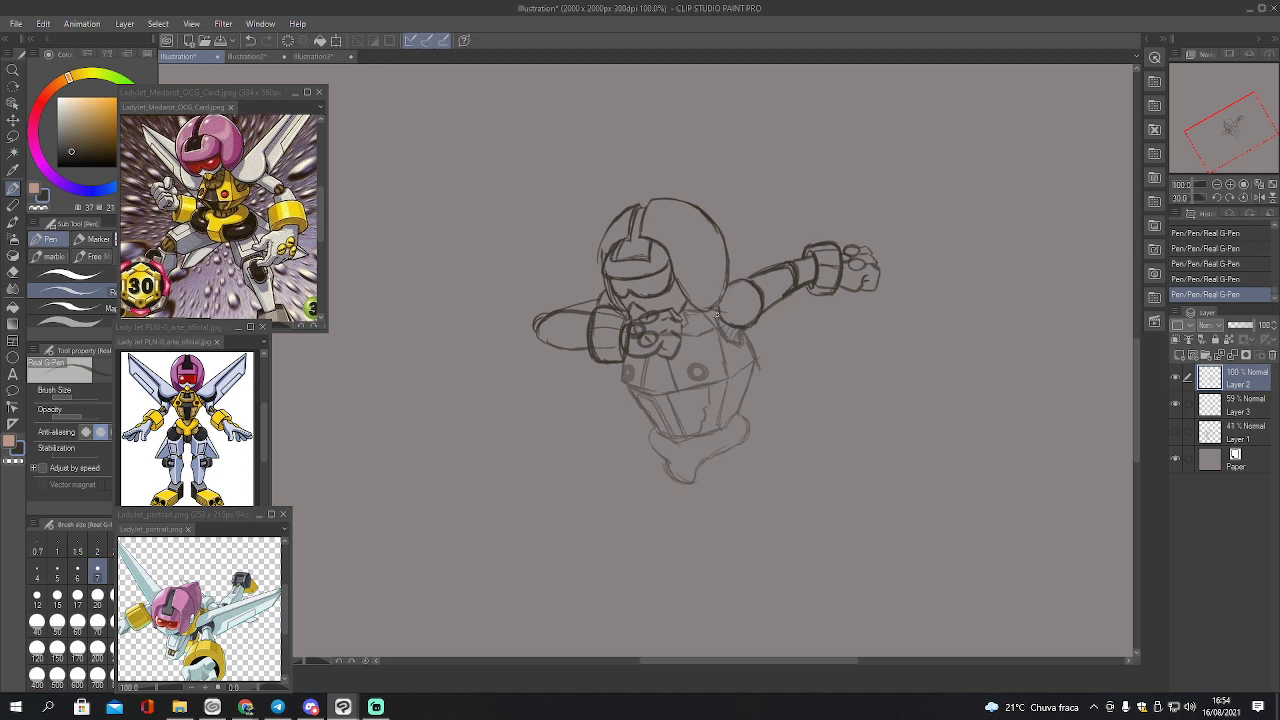
{"action": "mouse_move", "coordinate": [717, 329]}
{"action": "left_mouse_down"}
{"action": "mouse_move", "coordinate": [734, 343]}
{"action": "mouse_move", "coordinate": [710, 331]}
{"action": "left_mouse_up"}
{"action": "left_click", "coordinate": [1218, 248]}
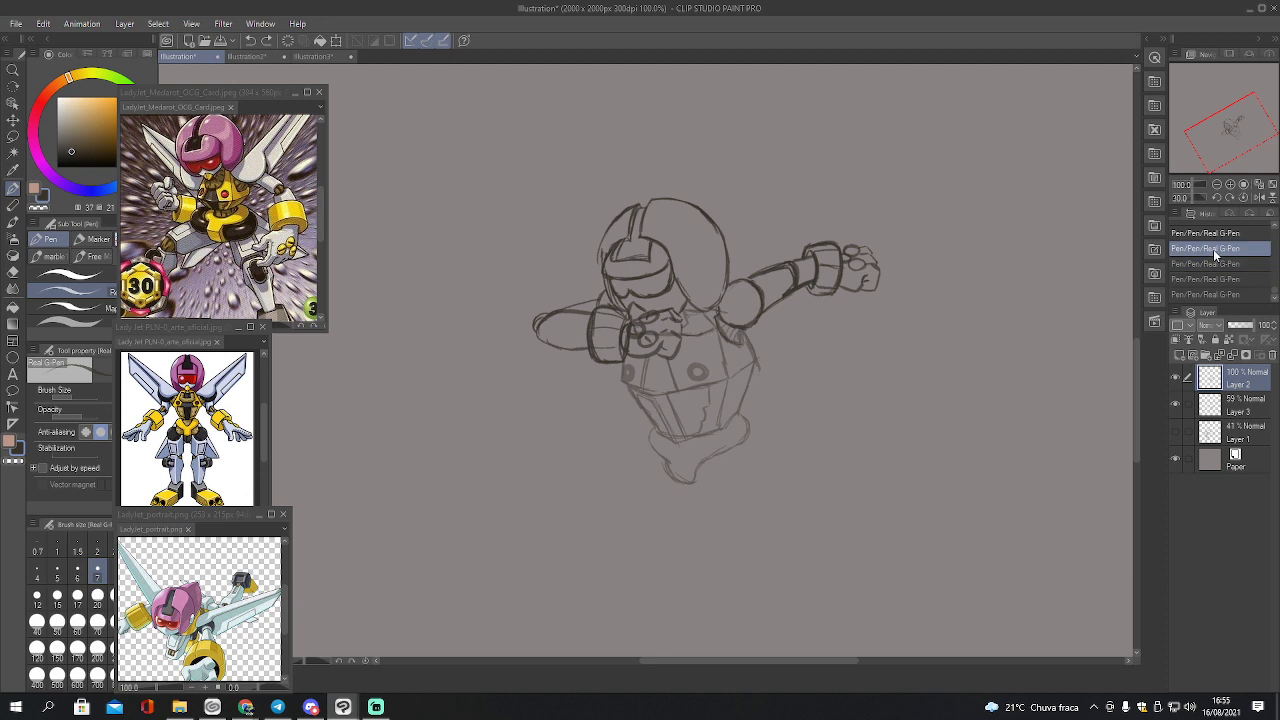
{"action": "left_click", "coordinate": [1221, 234]}
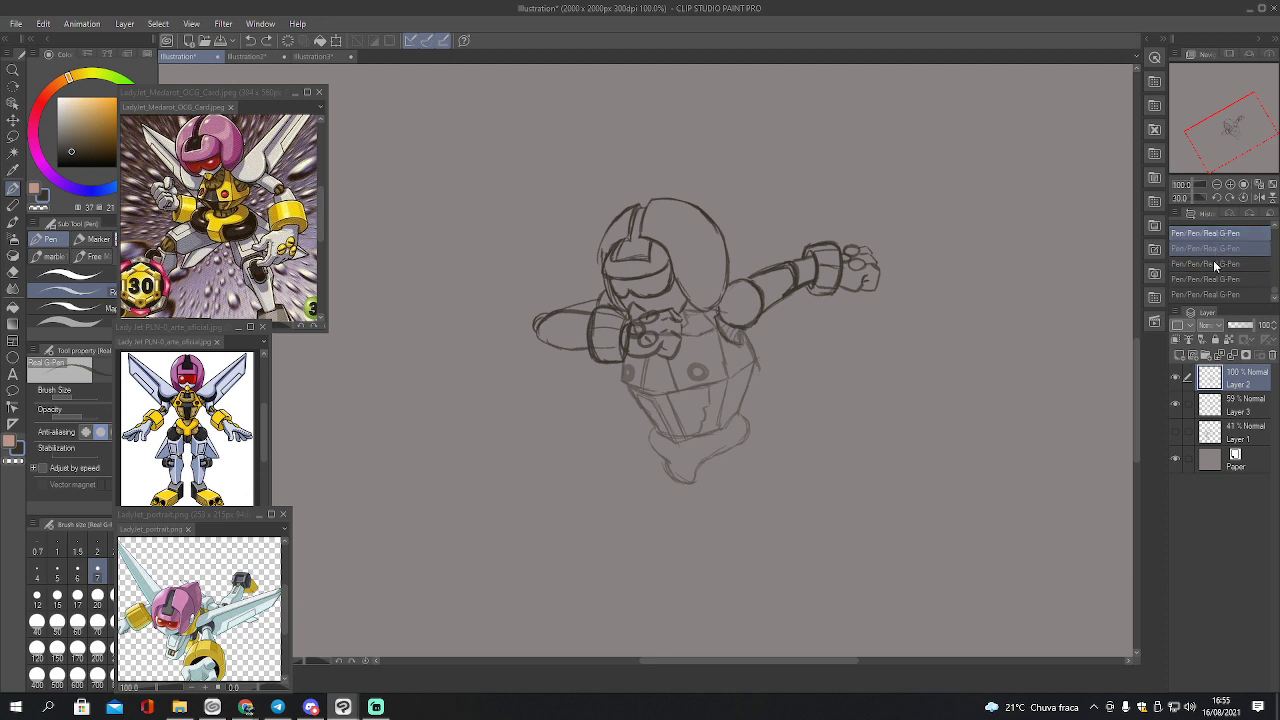
On Layer 3, clean up the chest's upper edge between helmet and shoulder and extend the chest's near-side outline
{"action": "left_click", "coordinate": [1228, 410]}
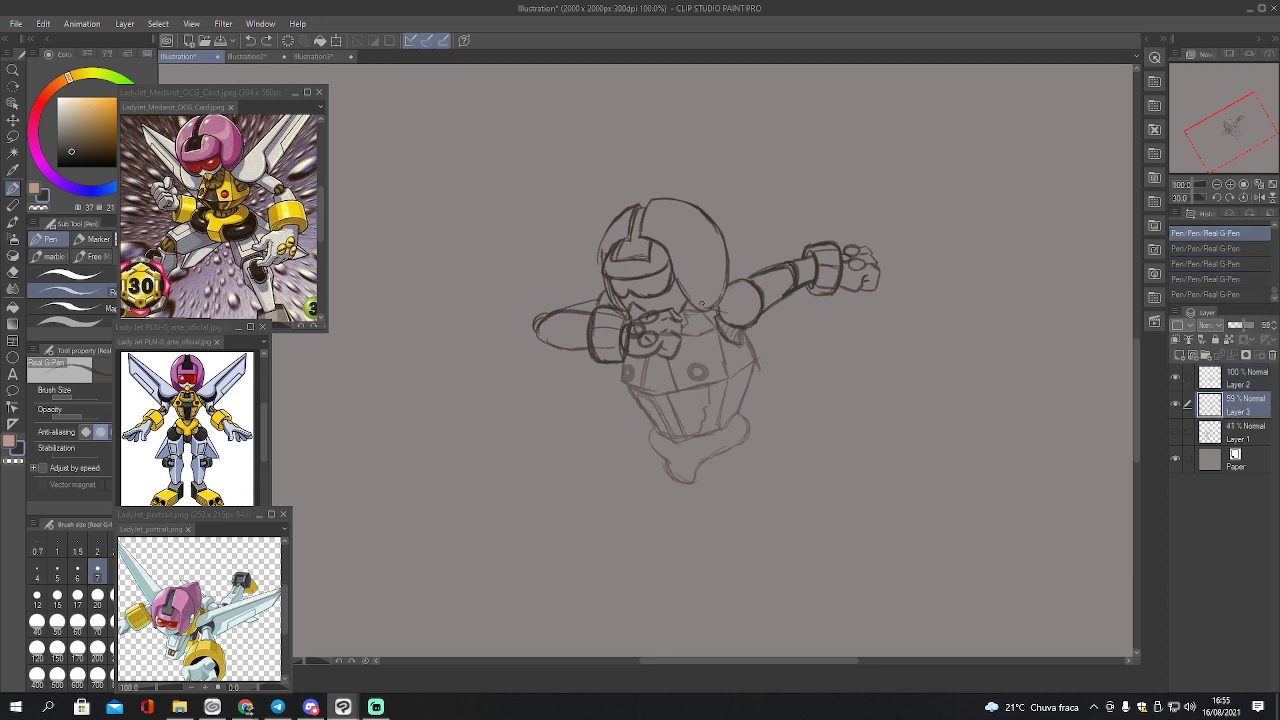
{"action": "key", "text": "ctrl+y"}
{"action": "key", "text": "ctrl+y"}
{"action": "key", "text": "ctrl+y"}
{"action": "key", "text": "ctrl+y"}
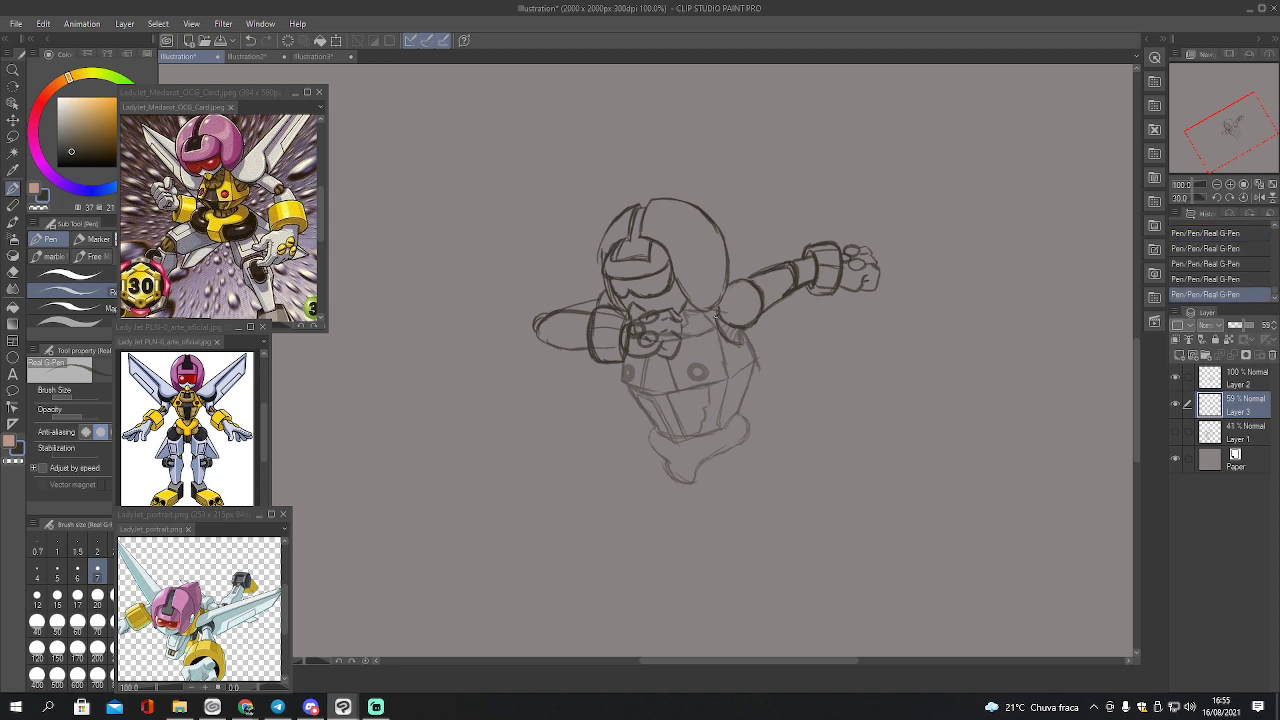
{"action": "key", "text": "e"}
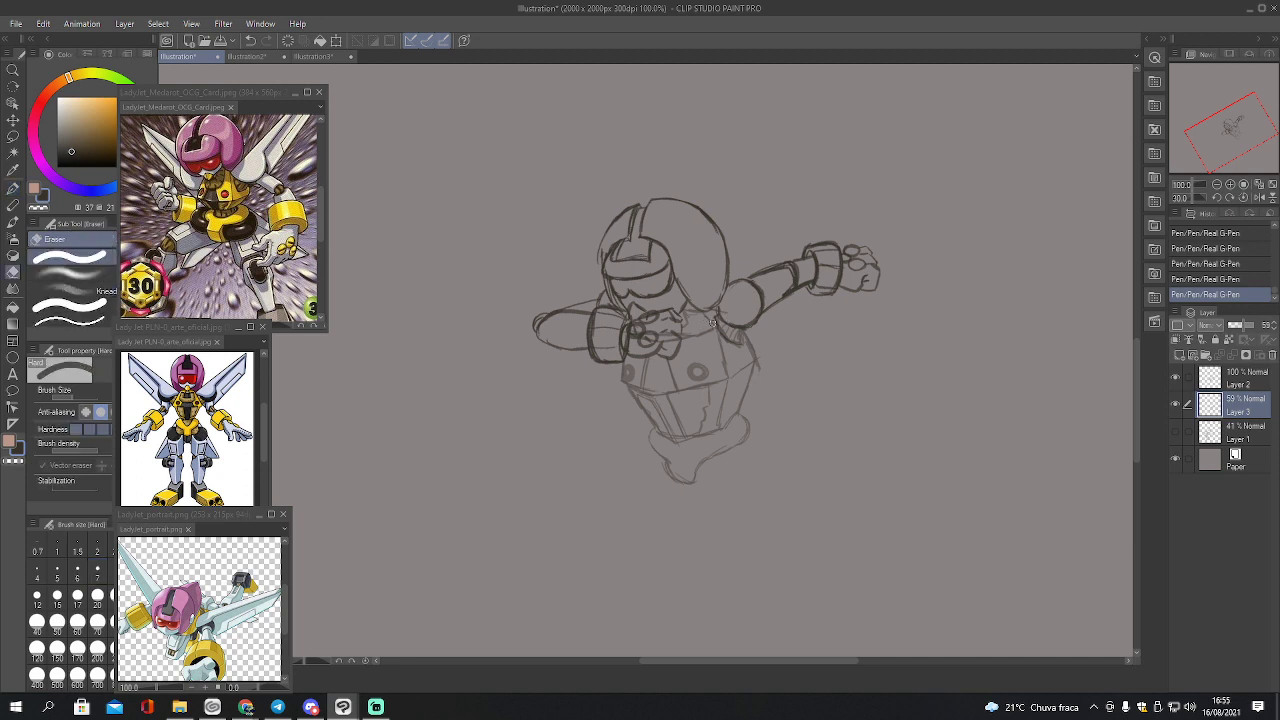
{"action": "mouse_move", "coordinate": [704, 315]}
{"action": "left_mouse_down"}
{"action": "mouse_move", "coordinate": [735, 347]}
{"action": "mouse_move", "coordinate": [688, 306]}
{"action": "mouse_move", "coordinate": [716, 312]}
{"action": "left_mouse_up"}
{"action": "key", "text": "p"}
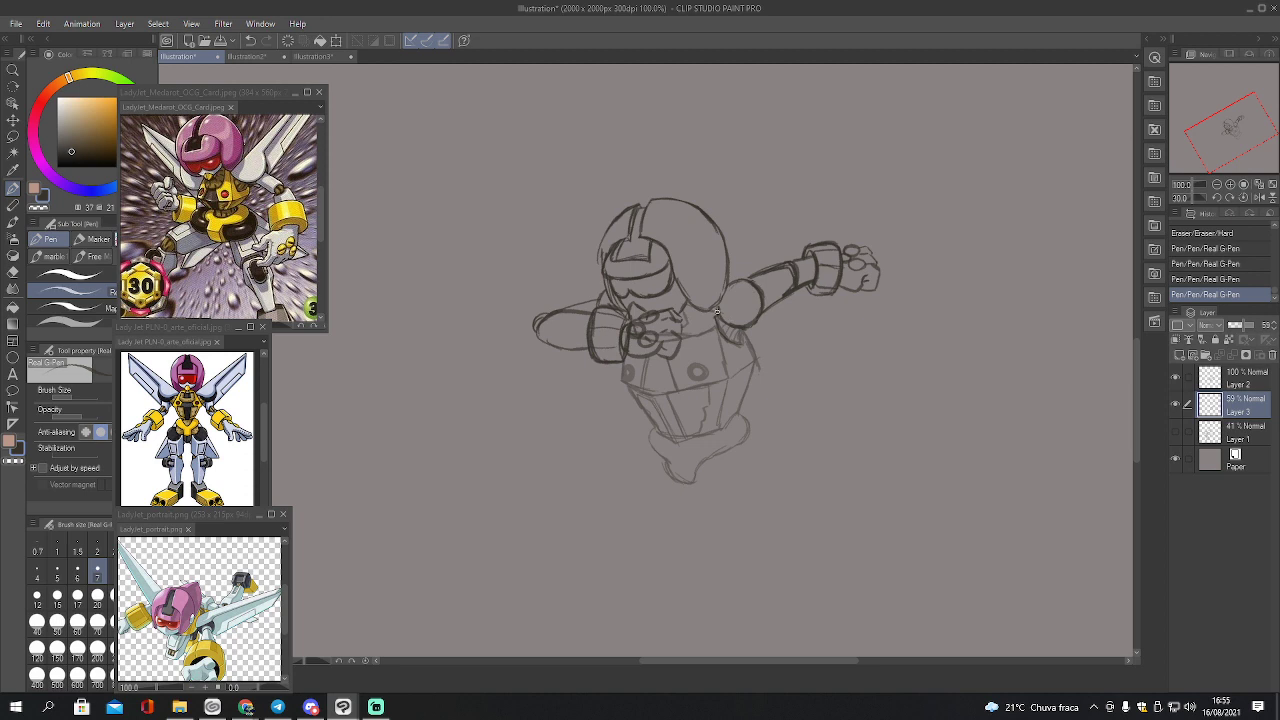
{"action": "mouse_move", "coordinate": [620, 352]}
{"action": "left_mouse_down"}
{"action": "mouse_move", "coordinate": [616, 340]}
{"action": "mouse_move", "coordinate": [622, 373]}
{"action": "left_mouse_up"}
Sketch a round hip joint on each side of the pelvis
{"action": "mouse_move", "coordinate": [712, 476]}
{"action": "left_mouse_down"}
{"action": "mouse_move", "coordinate": [728, 492]}
{"action": "mouse_move", "coordinate": [755, 488]}
{"action": "left_mouse_up"}
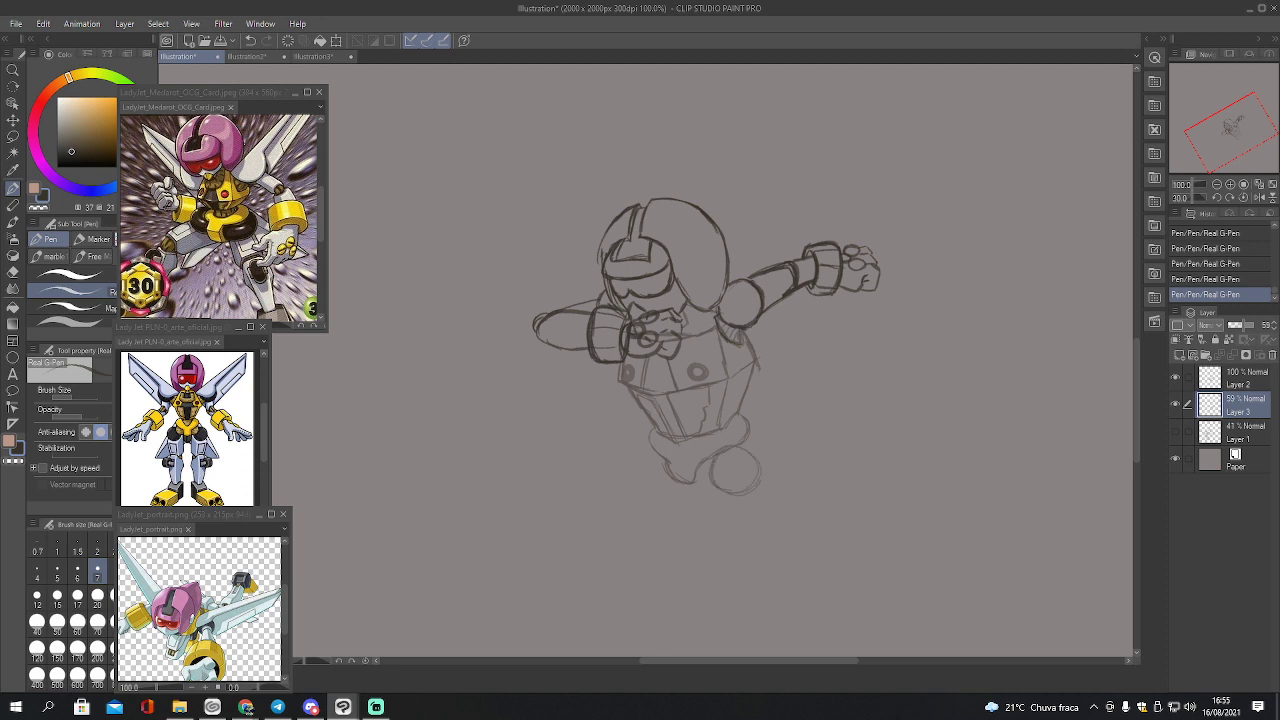
{"action": "left_click_drag", "start_coordinate": [664, 457], "coordinate": [674, 476]}
{"action": "left_click_drag", "start_coordinate": [666, 460], "coordinate": [653, 427]}
{"action": "mouse_move", "coordinate": [648, 448]}
{"action": "left_mouse_down"}
{"action": "mouse_move", "coordinate": [638, 478]}
{"action": "mouse_move", "coordinate": [656, 490]}
{"action": "left_mouse_up"}
Sketch gesture lines for the legs trailing below the hips and block in an angular box over the pelvis
{"action": "left_click_drag", "start_coordinate": [1228, 131], "coordinate": [1230, 137]}
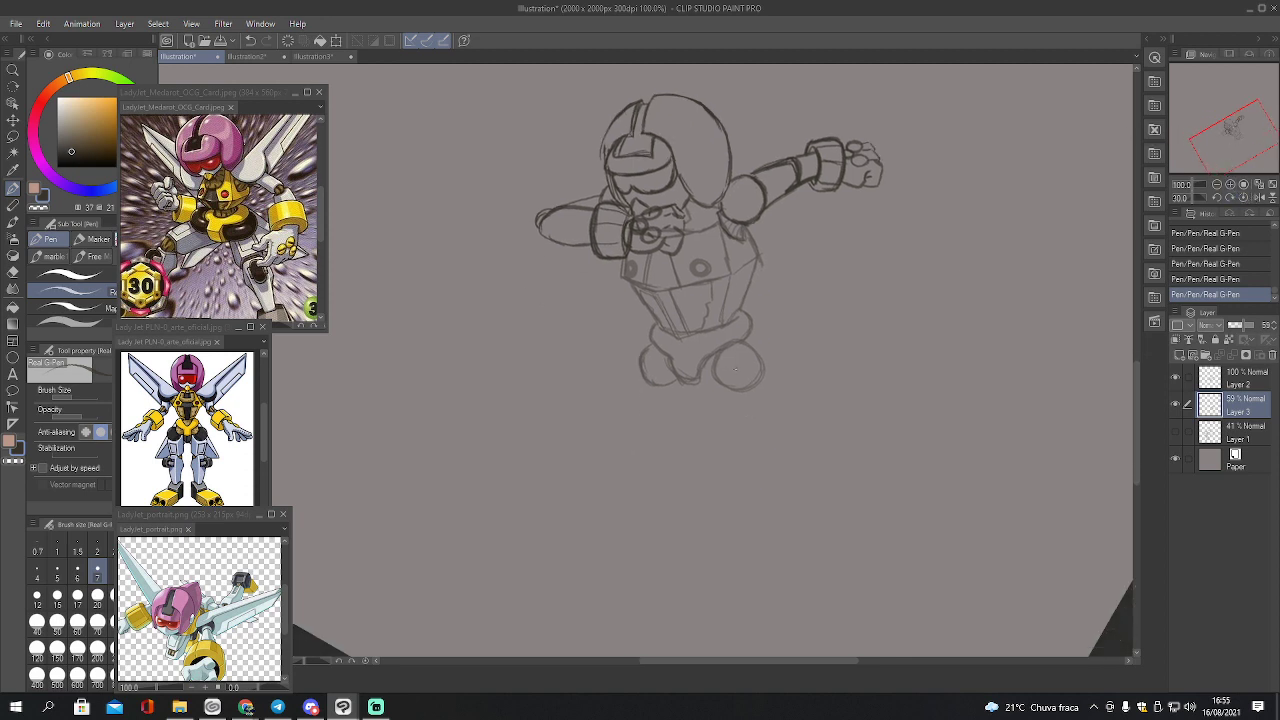
{"action": "mouse_move", "coordinate": [736, 369]}
{"action": "left_mouse_down"}
{"action": "mouse_move", "coordinate": [684, 314]}
{"action": "mouse_move", "coordinate": [713, 405]}
{"action": "mouse_move", "coordinate": [692, 349]}
{"action": "mouse_move", "coordinate": [737, 425]}
{"action": "mouse_move", "coordinate": [727, 476]}
{"action": "left_mouse_up"}
{"action": "left_click_drag", "start_coordinate": [661, 378], "coordinate": [742, 478]}
{"action": "key", "text": "ctrl+z"}
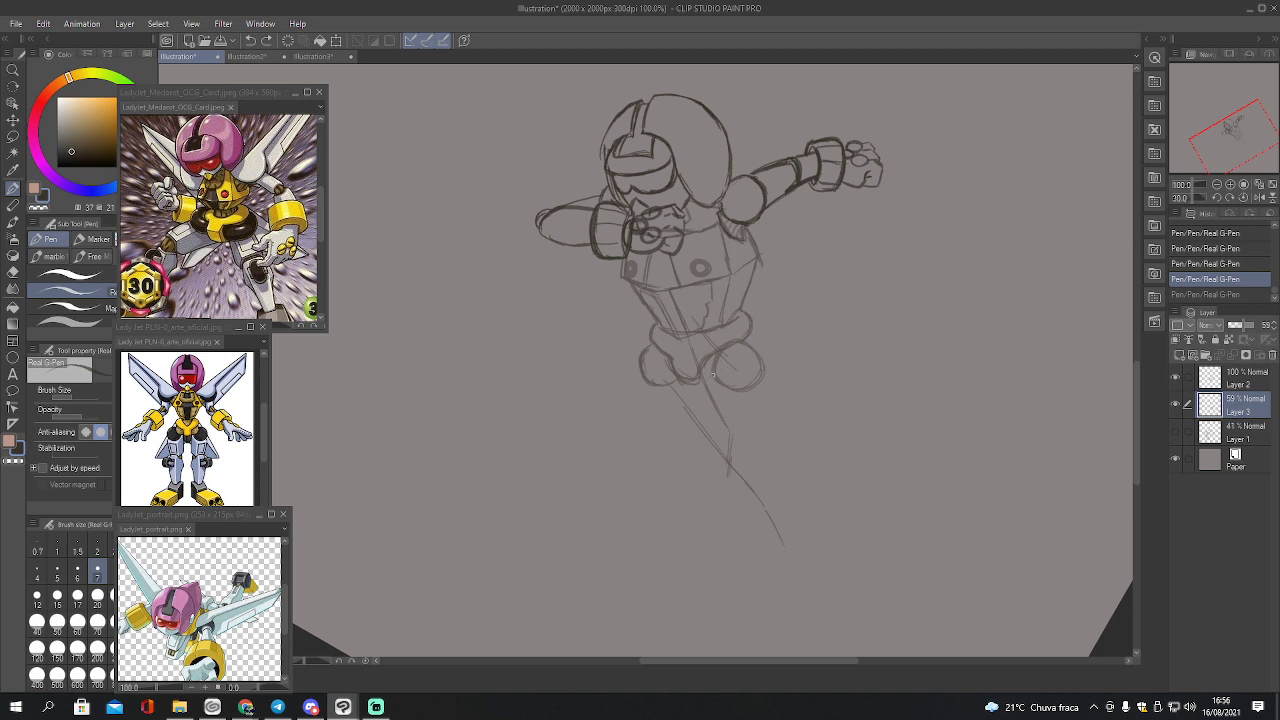
{"action": "key", "text": "ctrl+y"}
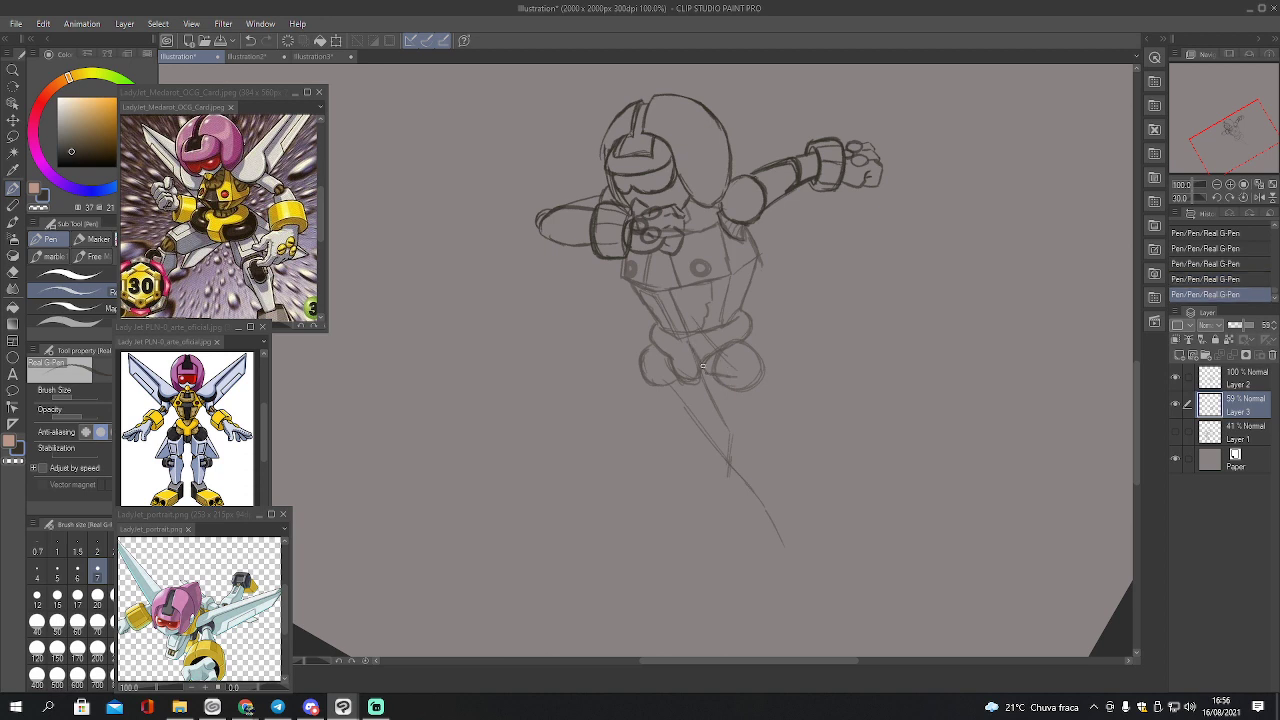
{"action": "mouse_move", "coordinate": [684, 331]}
{"action": "left_mouse_down"}
{"action": "mouse_move", "coordinate": [725, 357]}
{"action": "mouse_move", "coordinate": [699, 317]}
{"action": "left_mouse_up"}
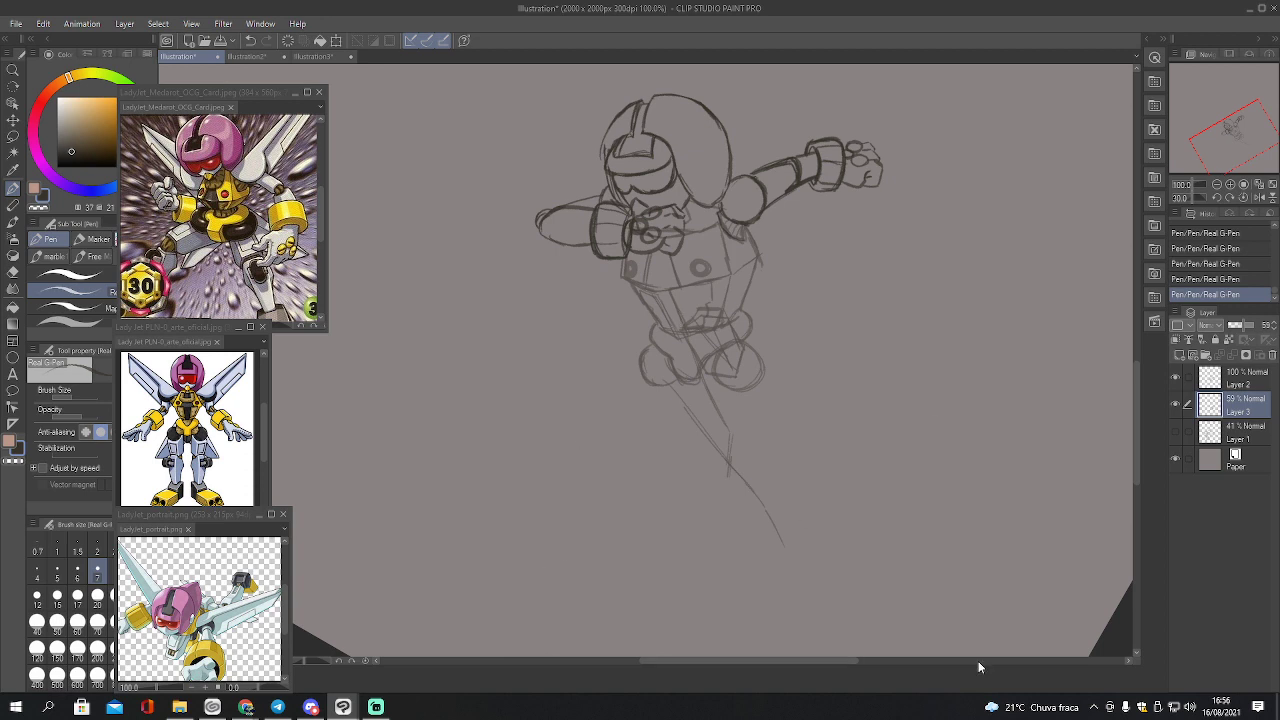
On Layer 2, trace the abdomen's near edge, the angular pelvis block and the adjoining hip joint in darker lines
{"action": "left_click", "coordinate": [1226, 380]}
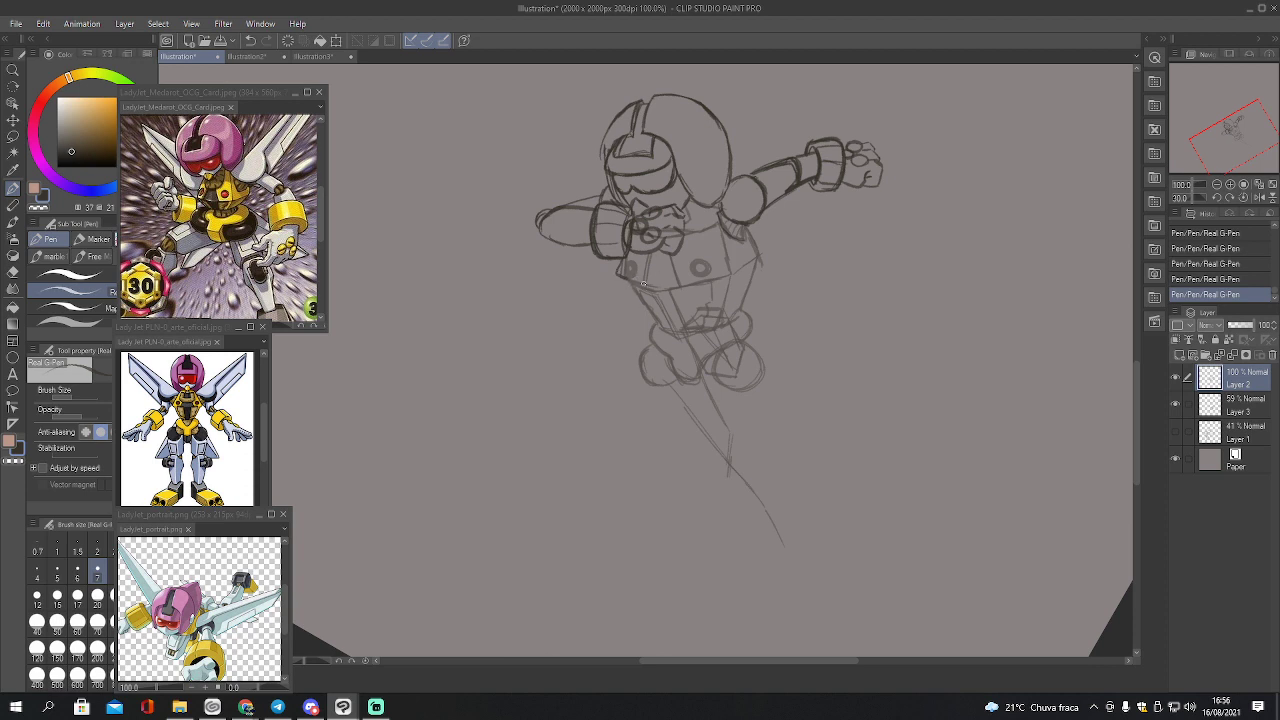
{"action": "mouse_move", "coordinate": [642, 283]}
{"action": "left_mouse_down"}
{"action": "mouse_move", "coordinate": [648, 256]}
{"action": "mouse_move", "coordinate": [644, 280]}
{"action": "left_mouse_up"}
{"action": "mouse_move", "coordinate": [697, 308]}
{"action": "left_mouse_down"}
{"action": "mouse_move", "coordinate": [724, 305]}
{"action": "mouse_move", "coordinate": [700, 364]}
{"action": "mouse_move", "coordinate": [732, 376]}
{"action": "left_mouse_up"}
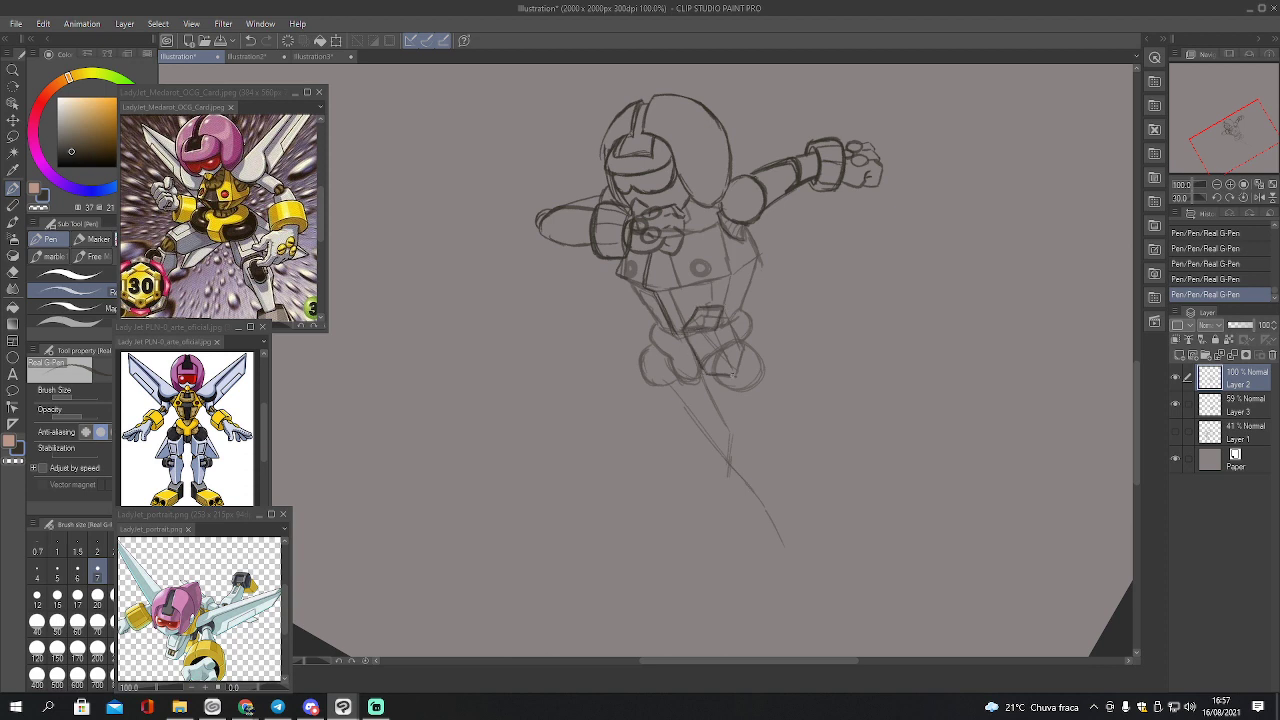
{"action": "left_click_drag", "start_coordinate": [714, 332], "coordinate": [732, 369]}
{"action": "left_click_drag", "start_coordinate": [736, 374], "coordinate": [741, 350]}
{"action": "mouse_move", "coordinate": [722, 306]}
{"action": "left_mouse_down"}
{"action": "mouse_move", "coordinate": [762, 377]}
{"action": "mouse_move", "coordinate": [714, 394]}
{"action": "mouse_move", "coordinate": [762, 368]}
{"action": "mouse_move", "coordinate": [748, 395]}
{"action": "left_mouse_up"}
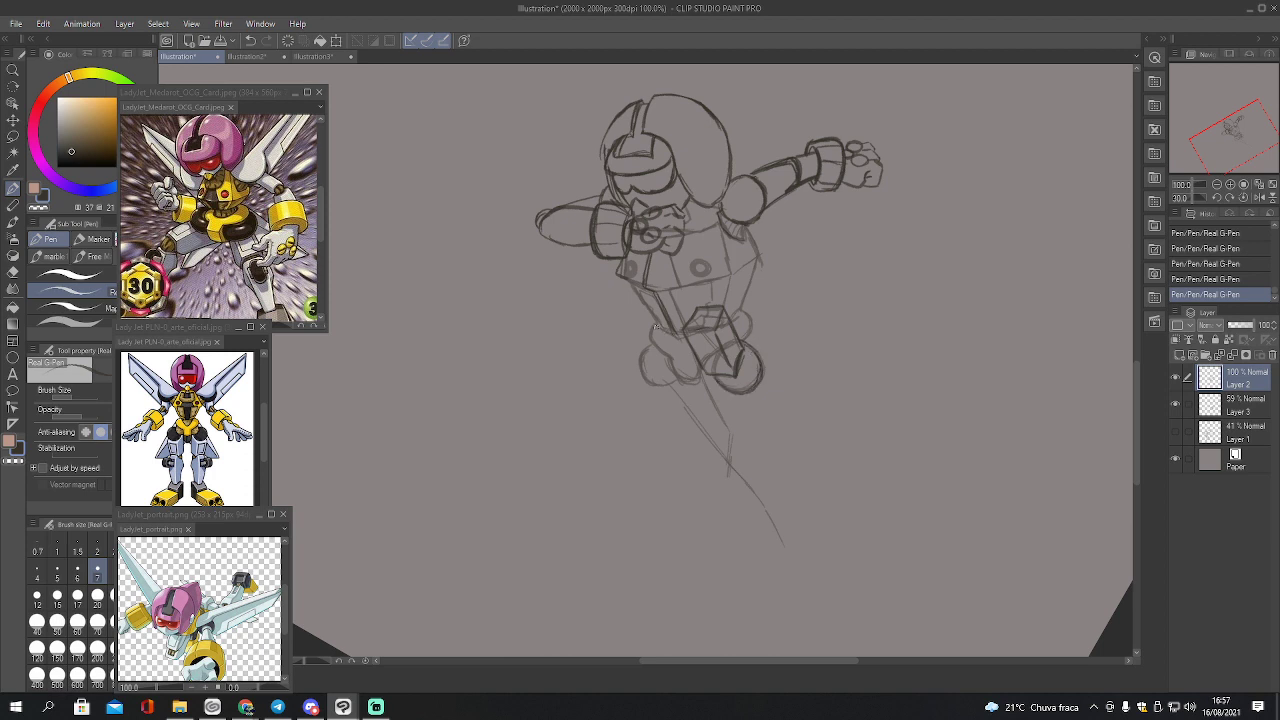
On Layer 2, trace the second hip joint beside the pelvis and the abdomen's side panel in darker lines
{"action": "mouse_move", "coordinate": [655, 326]}
{"action": "left_mouse_down"}
{"action": "mouse_move", "coordinate": [685, 338]}
{"action": "mouse_move", "coordinate": [653, 346]}
{"action": "mouse_move", "coordinate": [677, 376]}
{"action": "mouse_move", "coordinate": [703, 383]}
{"action": "mouse_move", "coordinate": [673, 377]}
{"action": "mouse_move", "coordinate": [659, 332]}
{"action": "left_mouse_up"}
{"action": "mouse_move", "coordinate": [656, 354]}
{"action": "left_mouse_down"}
{"action": "mouse_move", "coordinate": [660, 371]}
{"action": "mouse_move", "coordinate": [653, 354]}
{"action": "mouse_move", "coordinate": [636, 378]}
{"action": "mouse_move", "coordinate": [666, 387]}
{"action": "mouse_move", "coordinate": [634, 360]}
{"action": "mouse_move", "coordinate": [650, 344]}
{"action": "left_mouse_up"}
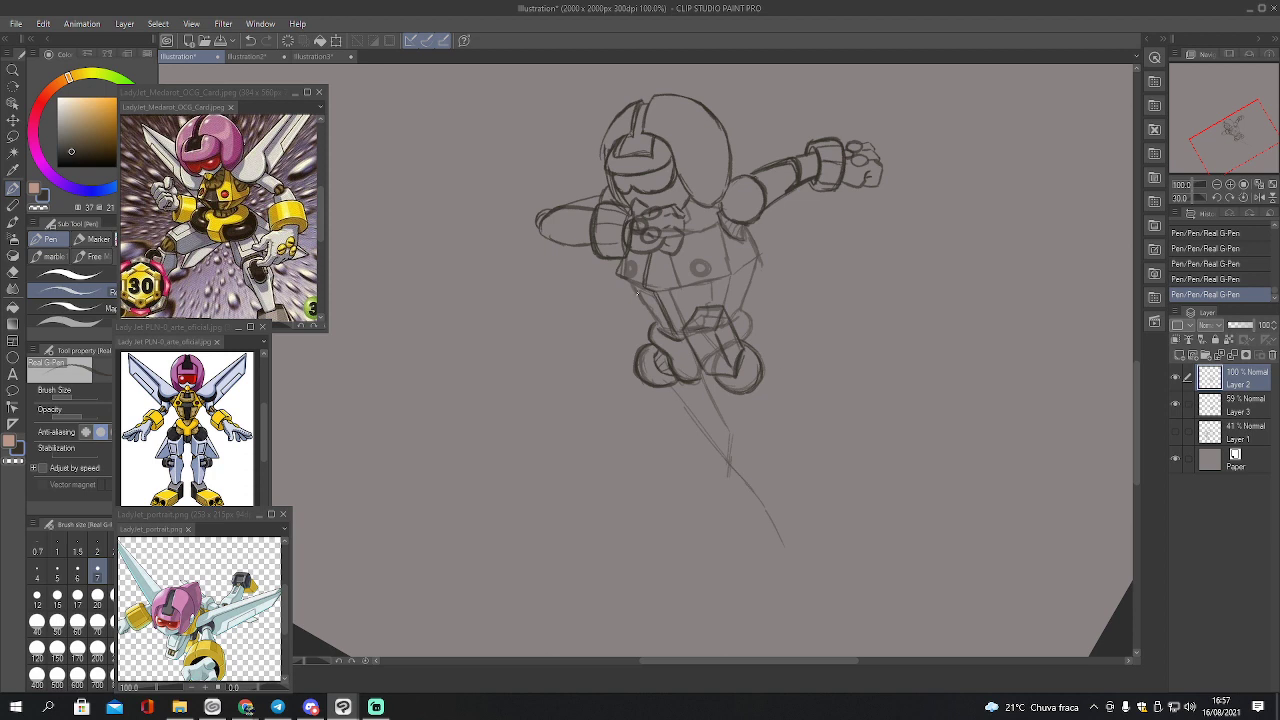
{"action": "left_click_drag", "start_coordinate": [631, 287], "coordinate": [655, 324]}
{"action": "left_click_drag", "start_coordinate": [630, 264], "coordinate": [630, 272]}
{"action": "left_click_drag", "start_coordinate": [641, 285], "coordinate": [675, 332]}
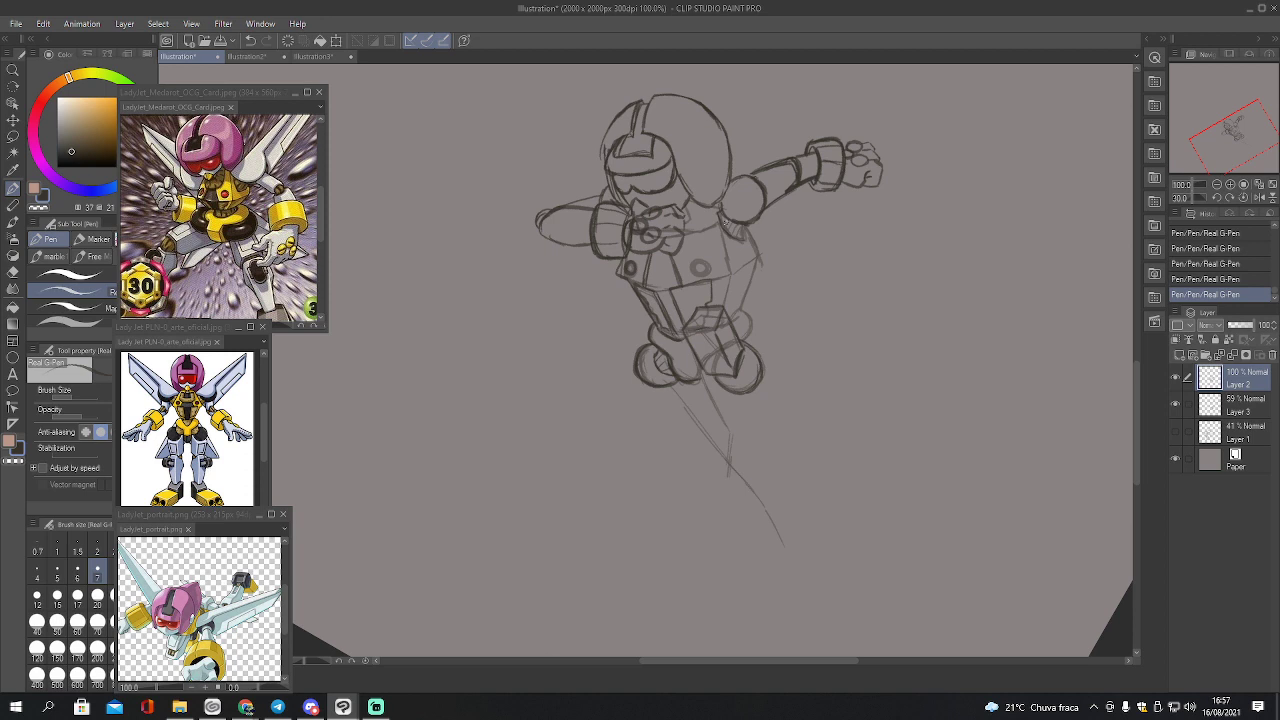
Darken the chest's edges, its two round details and the far-side outline of the torso down to the pelvis
{"action": "left_click_drag", "start_coordinate": [722, 215], "coordinate": [743, 232]}
{"action": "left_click_drag", "start_coordinate": [711, 269], "coordinate": [715, 262]}
{"action": "left_click_drag", "start_coordinate": [703, 258], "coordinate": [717, 261]}
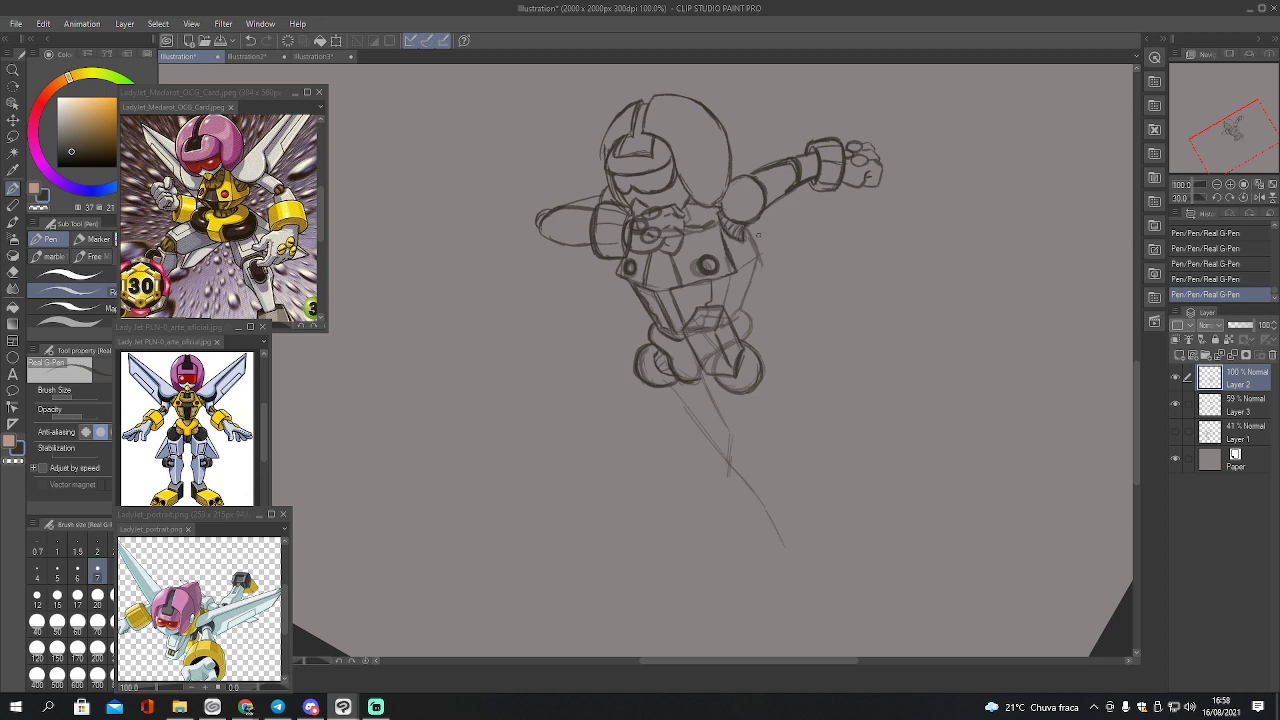
{"action": "left_click_drag", "start_coordinate": [743, 224], "coordinate": [753, 243]}
{"action": "left_click_drag", "start_coordinate": [756, 256], "coordinate": [742, 304]}
Outline the thigh as an angular, panelled block below the hip joint and touch up the lines of both fists
{"action": "mouse_move", "coordinate": [652, 390]}
{"action": "left_mouse_down"}
{"action": "mouse_move", "coordinate": [688, 432]}
{"action": "mouse_move", "coordinate": [706, 430]}
{"action": "left_mouse_up"}
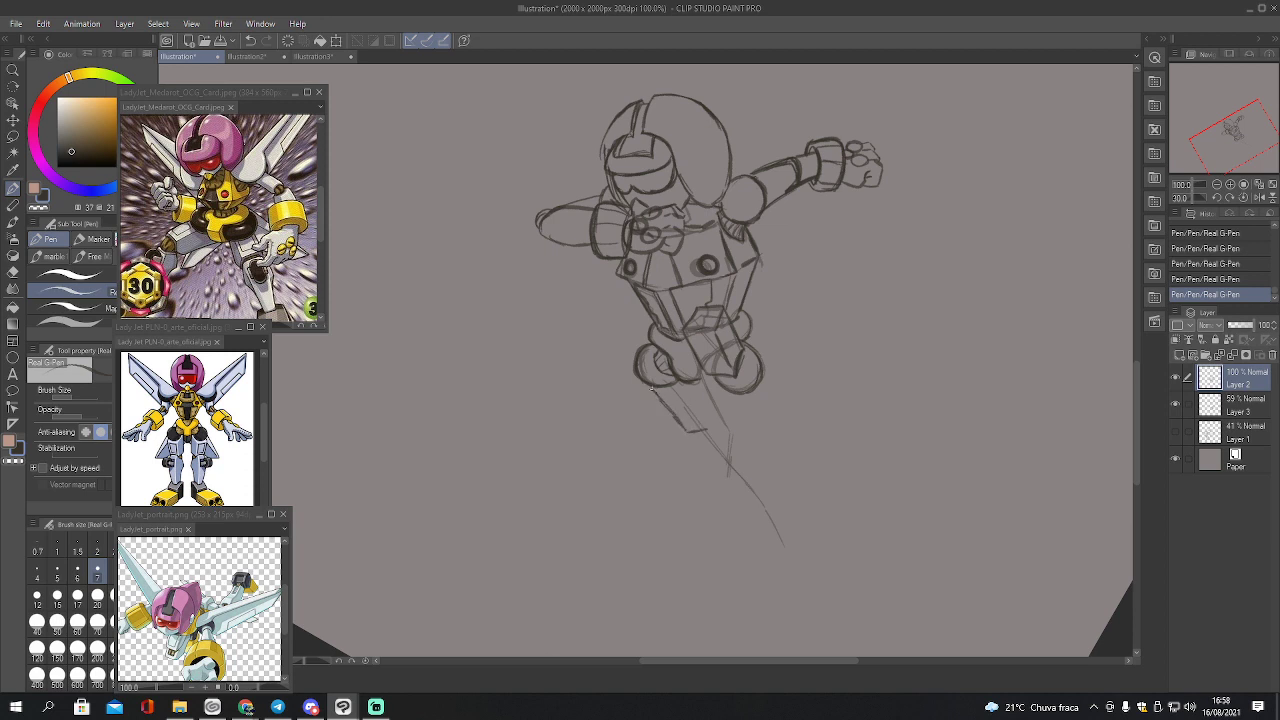
{"action": "left_click_drag", "start_coordinate": [652, 390], "coordinate": [708, 426]}
{"action": "mouse_move", "coordinate": [680, 381]}
{"action": "left_mouse_down"}
{"action": "mouse_move", "coordinate": [695, 413]}
{"action": "mouse_move", "coordinate": [680, 424]}
{"action": "mouse_move", "coordinate": [674, 412]}
{"action": "mouse_move", "coordinate": [692, 430]}
{"action": "left_mouse_up"}
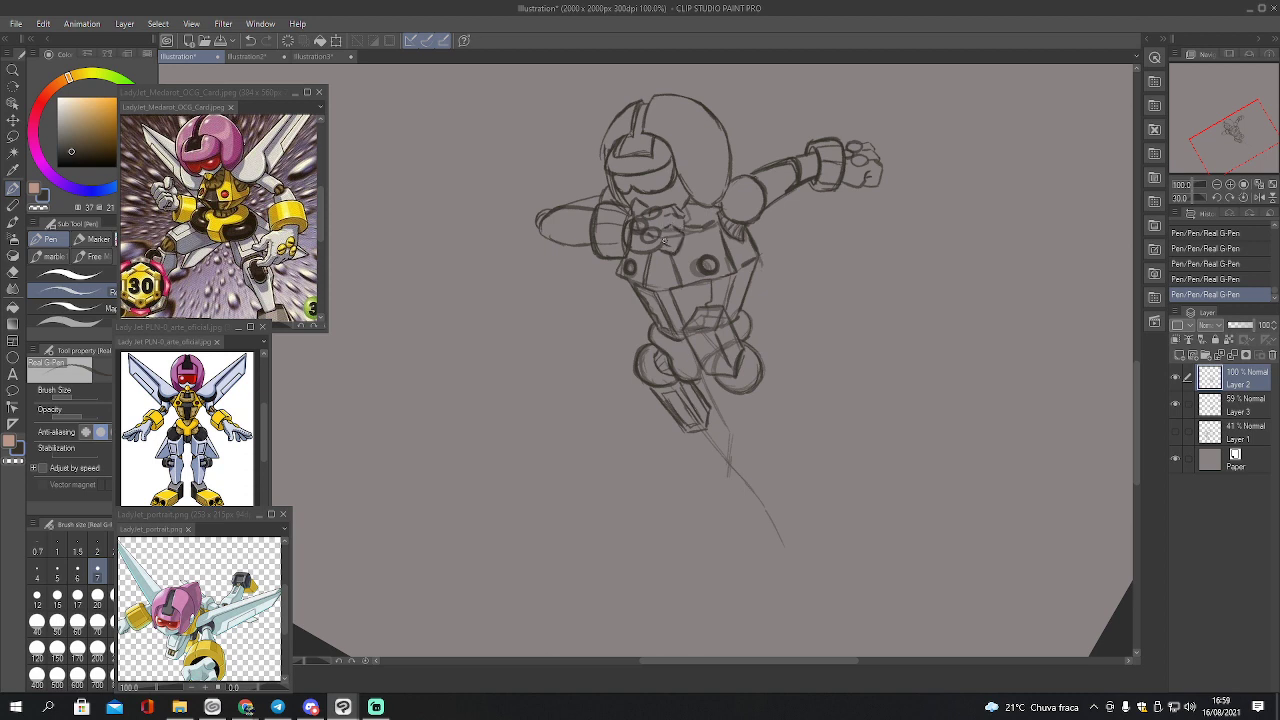
{"action": "left_click_drag", "start_coordinate": [628, 250], "coordinate": [628, 232]}
{"action": "left_click_drag", "start_coordinate": [881, 163], "coordinate": [878, 186]}
On Layer 3, sketch the tapered lower leg from the end of the thigh along the gesture line
{"action": "left_click", "coordinate": [1226, 408]}
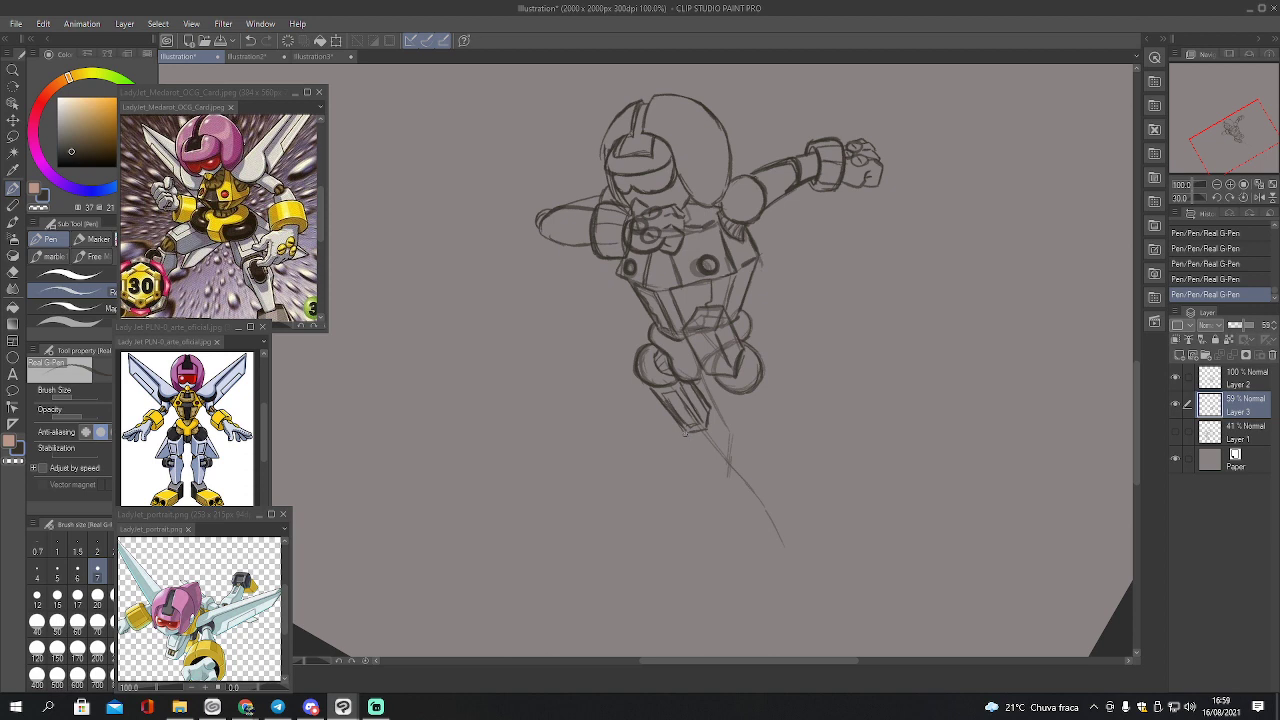
{"action": "left_click_drag", "start_coordinate": [688, 432], "coordinate": [713, 470]}
{"action": "left_click_drag", "start_coordinate": [750, 455], "coordinate": [776, 503]}
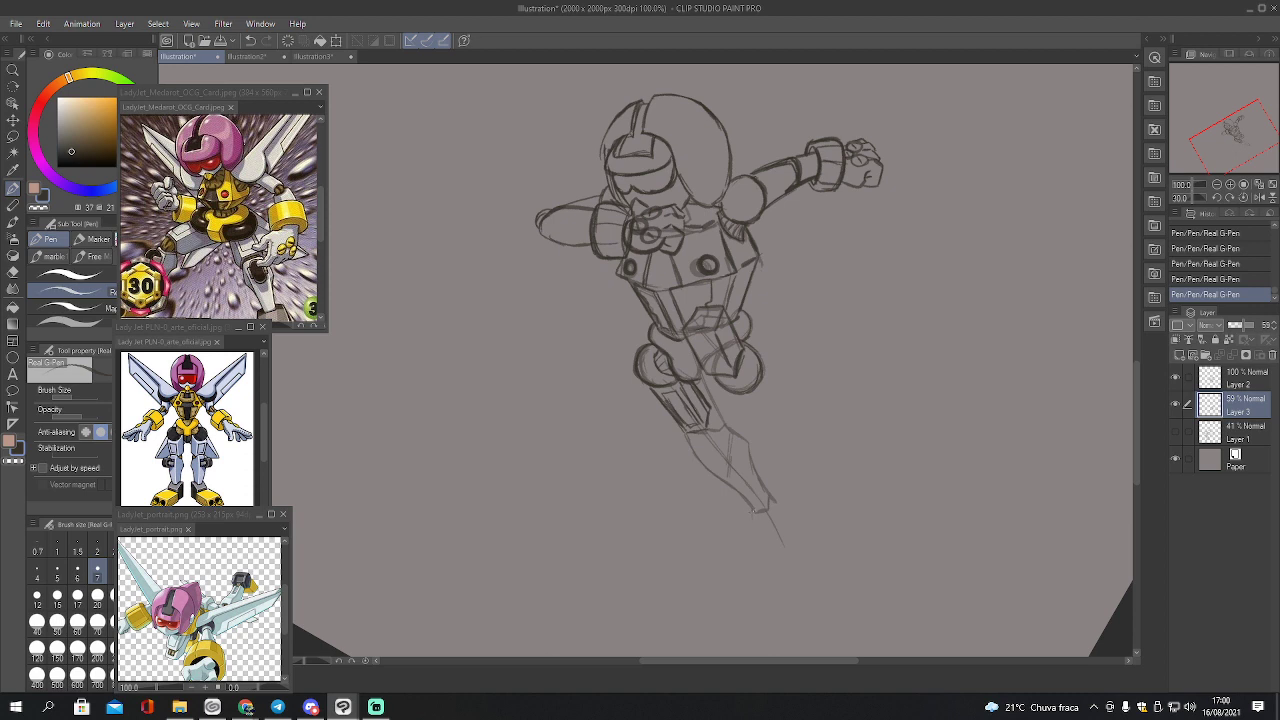
Block in the angular ankle guard at the end of the lower leg
{"action": "mouse_move", "coordinate": [751, 524]}
{"action": "left_mouse_down"}
{"action": "mouse_move", "coordinate": [772, 530]}
{"action": "mouse_move", "coordinate": [774, 500]}
{"action": "left_mouse_up"}
{"action": "left_click_drag", "start_coordinate": [765, 550], "coordinate": [792, 544]}
{"action": "left_click_drag", "start_coordinate": [780, 496], "coordinate": [795, 540]}
Sketch the foot's outer outline below the ankle guard and erase its stray construction lines
{"action": "left_click_drag", "start_coordinate": [757, 546], "coordinate": [761, 595]}
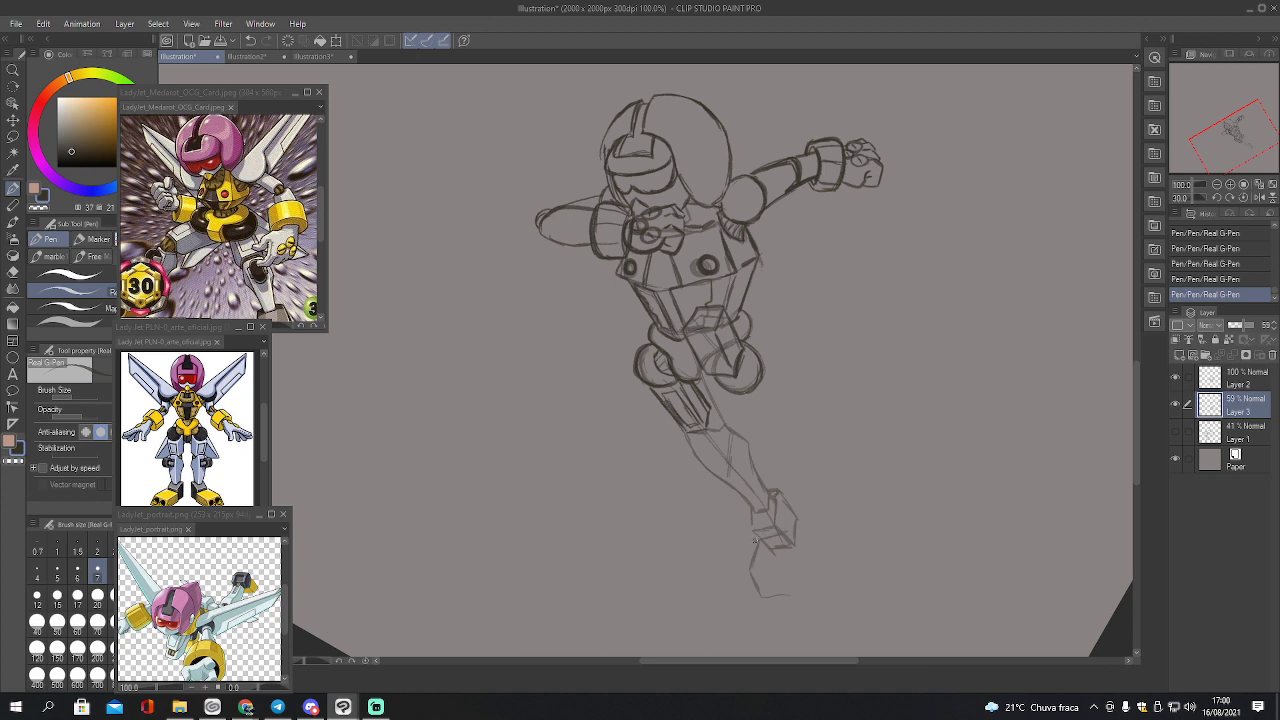
{"action": "left_click_drag", "start_coordinate": [752, 550], "coordinate": [745, 570]}
{"action": "left_click_drag", "start_coordinate": [748, 595], "coordinate": [781, 591]}
{"action": "key", "text": "e"}
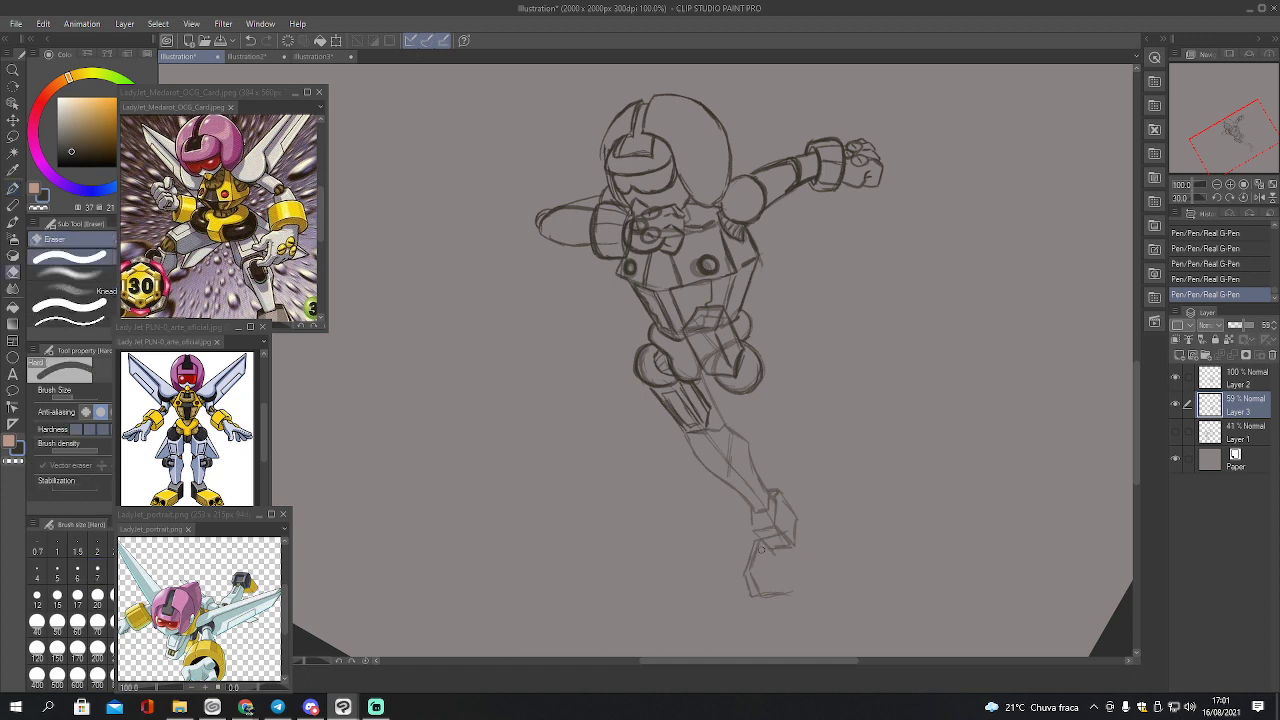
{"action": "left_click_drag", "start_coordinate": [762, 540], "coordinate": [766, 594]}
{"action": "left_click_drag", "start_coordinate": [762, 594], "coordinate": [808, 594]}
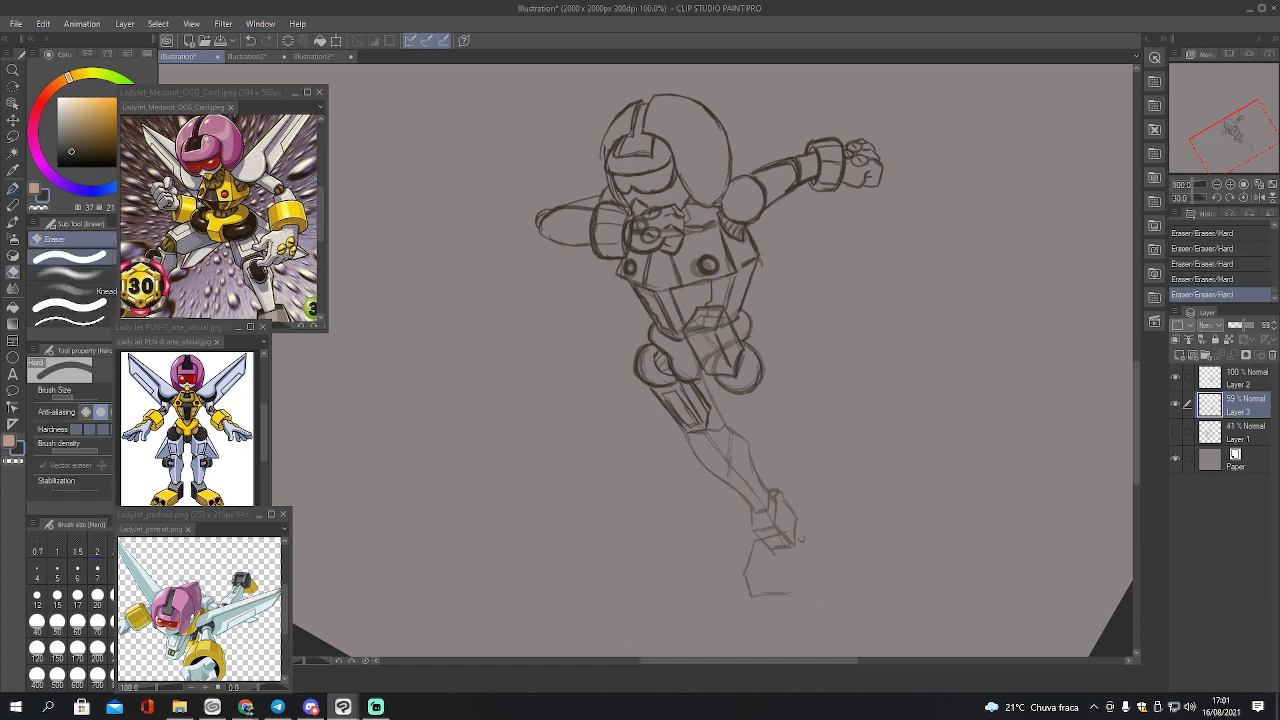
Build the foot into a boxy block with a front face, side plane and two oval toe details
{"action": "key", "text": "p"}
{"action": "mouse_move", "coordinate": [744, 573]}
{"action": "left_mouse_down"}
{"action": "mouse_move", "coordinate": [747, 592]}
{"action": "mouse_move", "coordinate": [784, 568]}
{"action": "mouse_move", "coordinate": [790, 592]}
{"action": "left_mouse_up"}
{"action": "left_click_drag", "start_coordinate": [789, 576], "coordinate": [793, 574]}
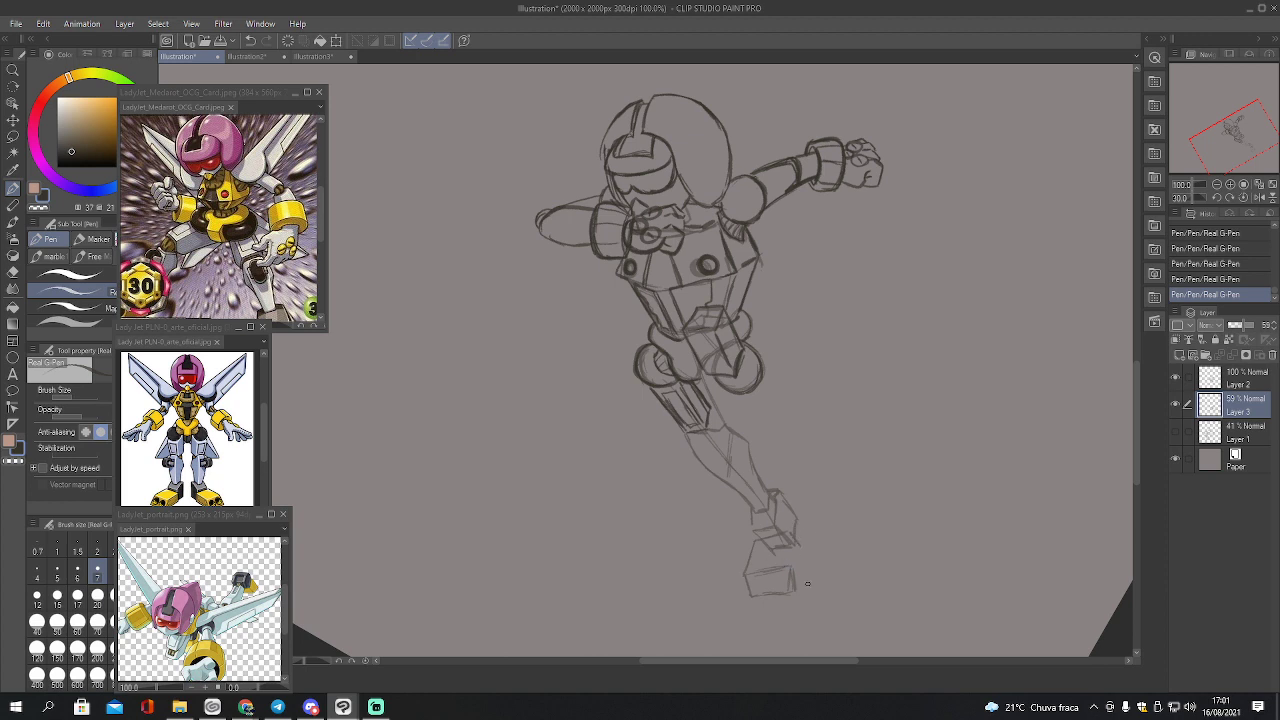
{"action": "key", "text": "e"}
{"action": "mouse_move", "coordinate": [796, 574]}
{"action": "left_mouse_down"}
{"action": "mouse_move", "coordinate": [794, 606]}
{"action": "mouse_move", "coordinate": [783, 550]}
{"action": "mouse_move", "coordinate": [772, 558]}
{"action": "mouse_move", "coordinate": [790, 570]}
{"action": "mouse_move", "coordinate": [758, 572]}
{"action": "mouse_move", "coordinate": [787, 579]}
{"action": "mouse_move", "coordinate": [797, 556]}
{"action": "mouse_move", "coordinate": [790, 592]}
{"action": "left_mouse_up"}
{"action": "key", "text": "bracketright"}
{"action": "key", "text": "bracketright"}
{"action": "key", "text": "bracketright"}
{"action": "key", "text": "p"}
{"action": "mouse_move", "coordinate": [756, 512]}
{"action": "left_mouse_down"}
{"action": "mouse_move", "coordinate": [787, 532]}
{"action": "mouse_move", "coordinate": [786, 592]}
{"action": "left_mouse_up"}
{"action": "left_click_drag", "start_coordinate": [762, 548], "coordinate": [752, 559]}
{"action": "left_click_drag", "start_coordinate": [773, 574], "coordinate": [775, 582]}
{"action": "left_click_drag", "start_coordinate": [788, 553], "coordinate": [793, 572]}
On Layer 2, trace the lower leg's outline in darker lines and erase the excess around the ankle
{"action": "left_click", "coordinate": [1220, 389]}
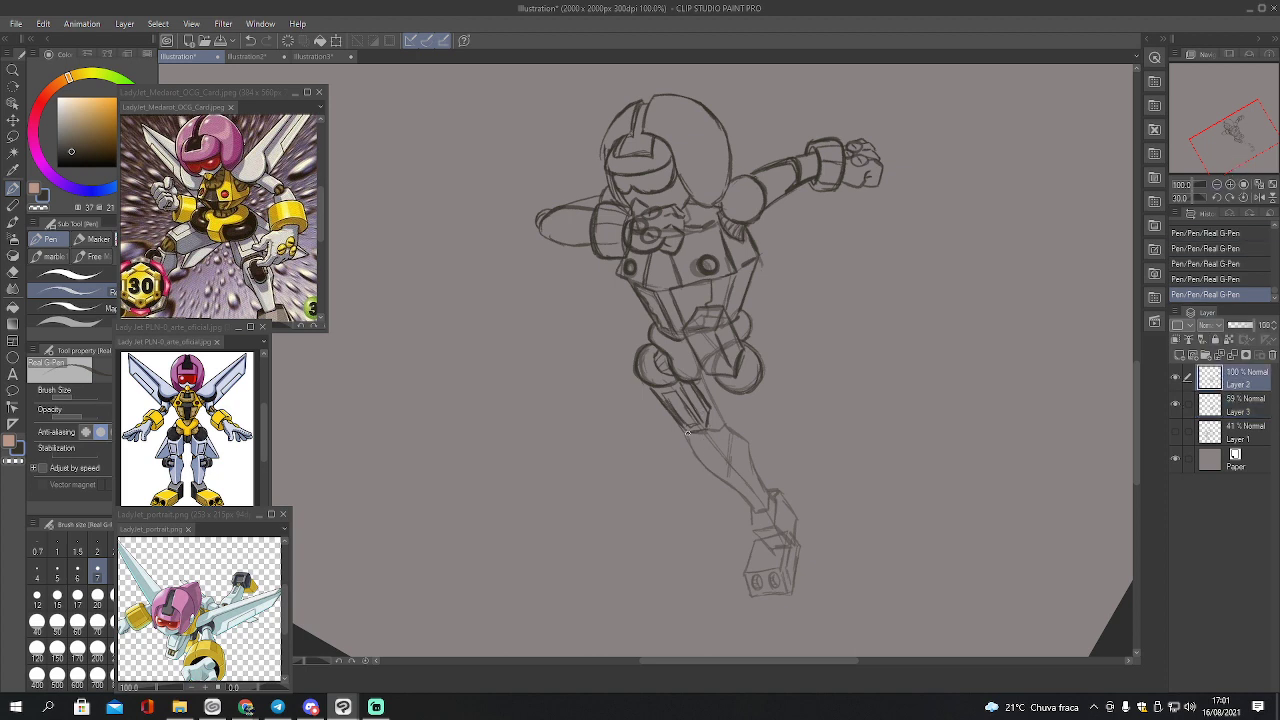
{"action": "left_click_drag", "start_coordinate": [707, 427], "coordinate": [743, 437]}
{"action": "left_click_drag", "start_coordinate": [722, 423], "coordinate": [762, 478]}
{"action": "left_click_drag", "start_coordinate": [688, 436], "coordinate": [754, 514]}
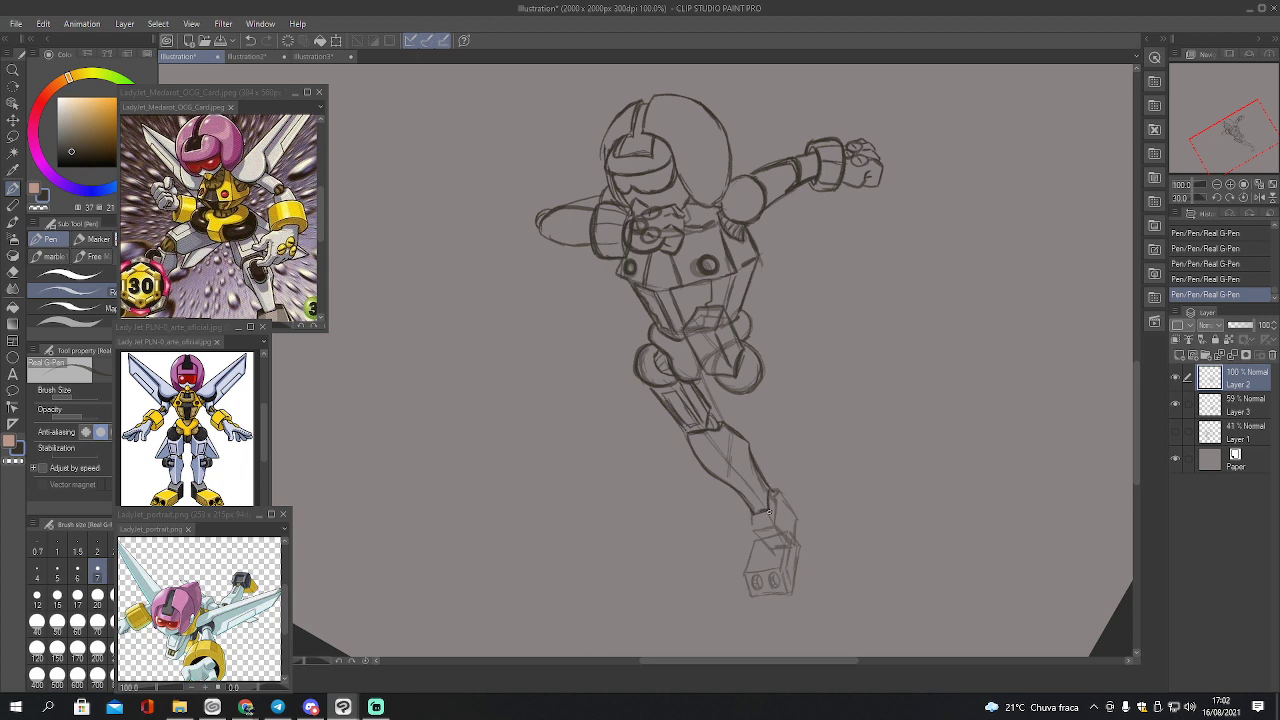
{"action": "key", "text": "e"}
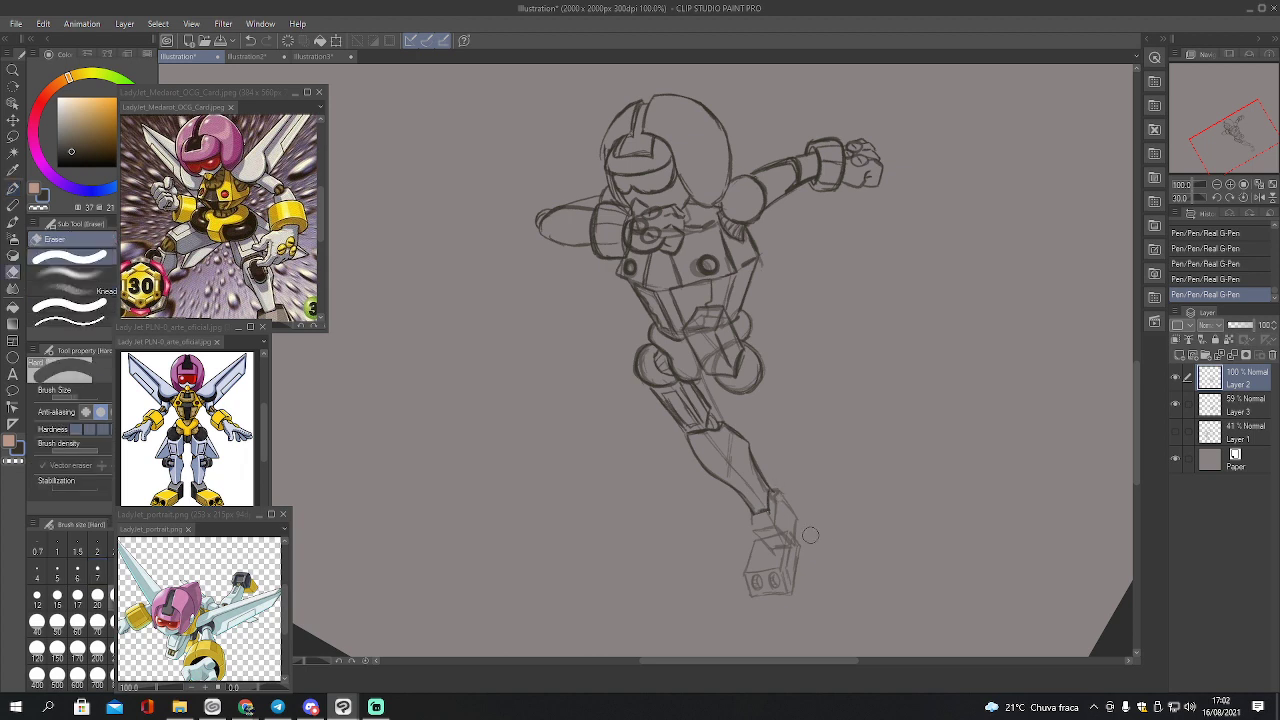
{"action": "mouse_move", "coordinate": [776, 522]}
{"action": "left_mouse_down"}
{"action": "mouse_move", "coordinate": [764, 512]}
{"action": "mouse_move", "coordinate": [781, 490]}
{"action": "left_mouse_up"}
{"action": "key", "text": "p"}
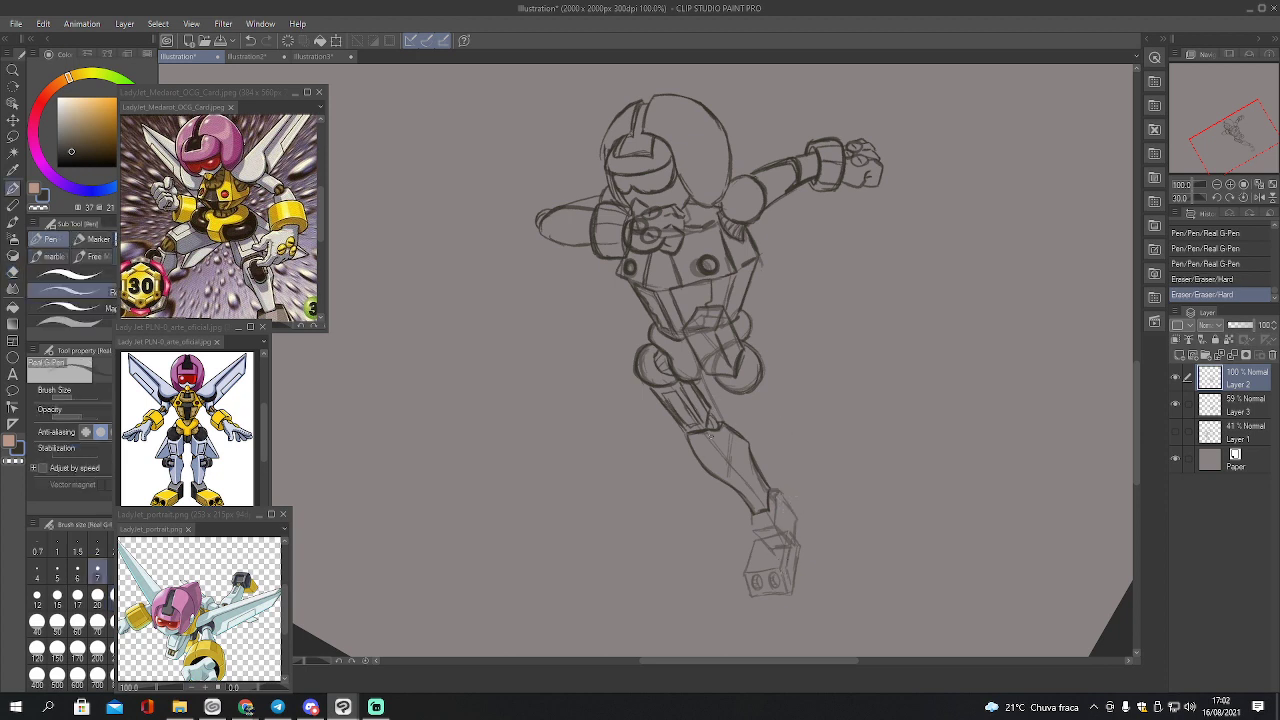
Draw a lengthwise panel line and a small rectangular inset on the upper shin, and clean up the inset's interior
{"action": "left_click_drag", "start_coordinate": [708, 432], "coordinate": [742, 478]}
{"action": "mouse_move", "coordinate": [728, 458]}
{"action": "left_mouse_down"}
{"action": "mouse_move", "coordinate": [764, 504]}
{"action": "mouse_move", "coordinate": [735, 465]}
{"action": "left_mouse_up"}
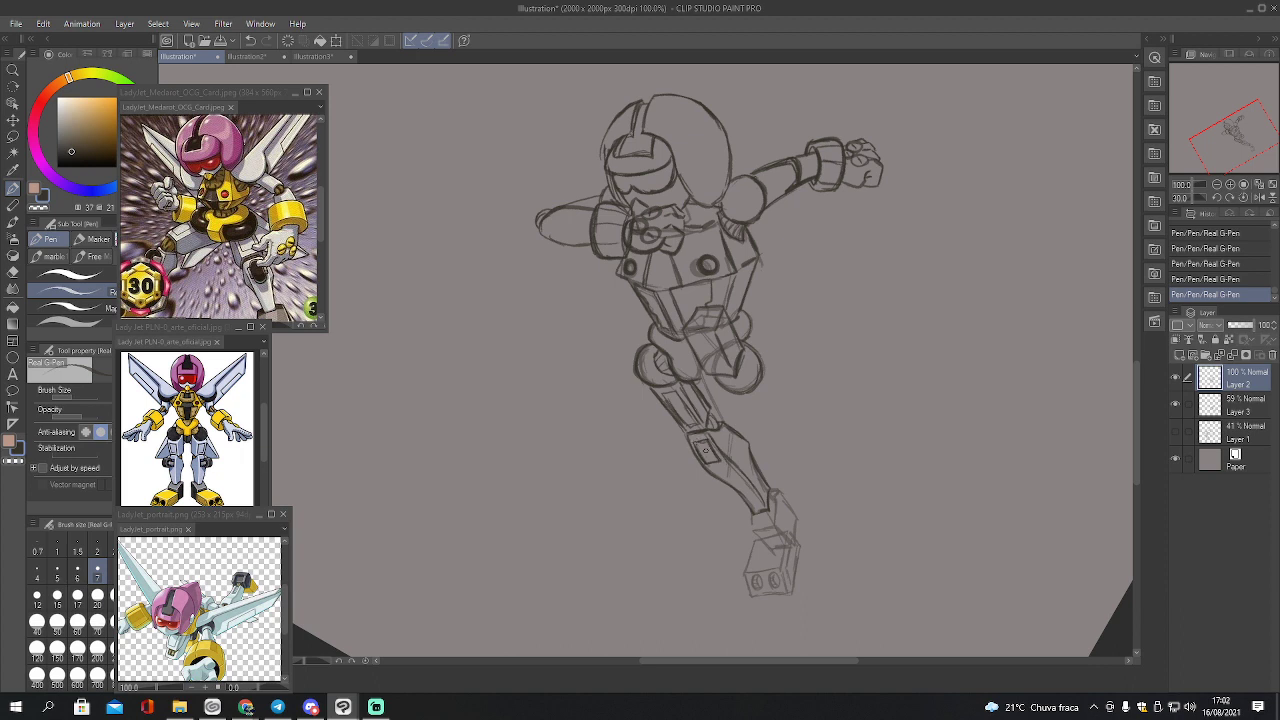
{"action": "key", "text": "e"}
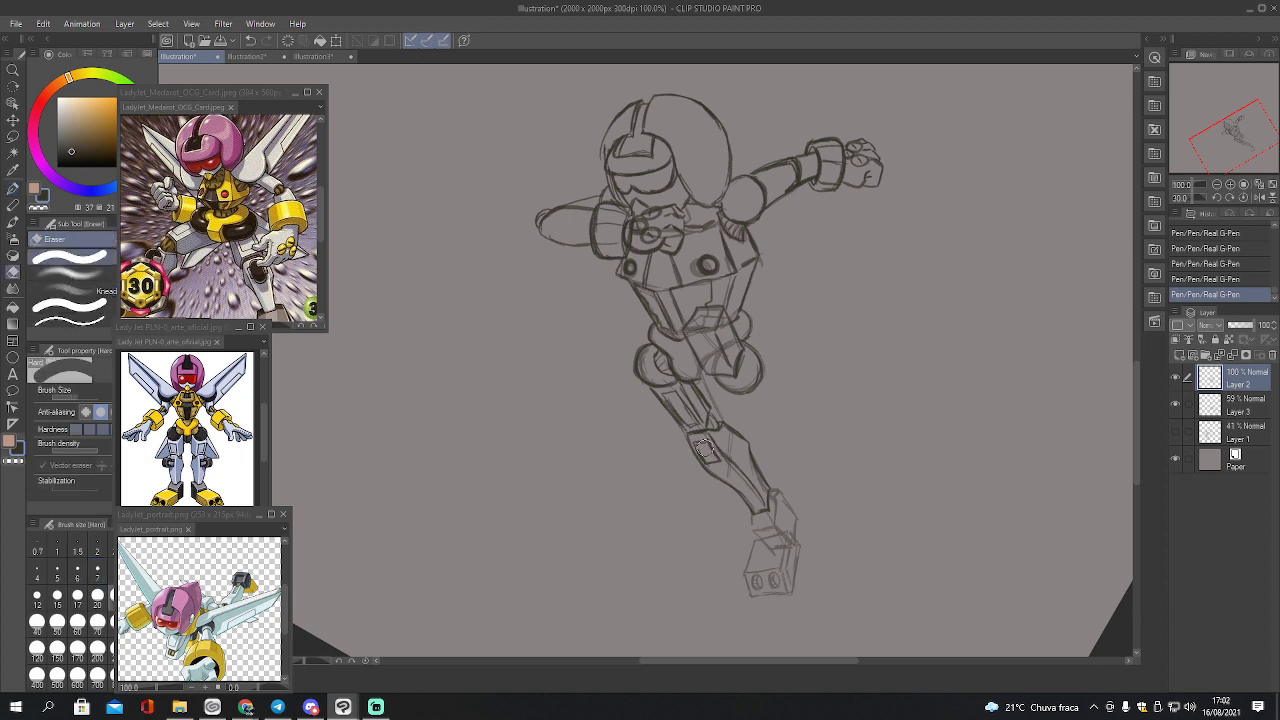
{"action": "key", "text": "bracketleft"}
{"action": "key", "text": "bracketleft"}
{"action": "key", "text": "bracketleft"}
{"action": "key", "text": "bracketleft"}
{"action": "left_click_drag", "start_coordinate": [704, 446], "coordinate": [700, 444]}
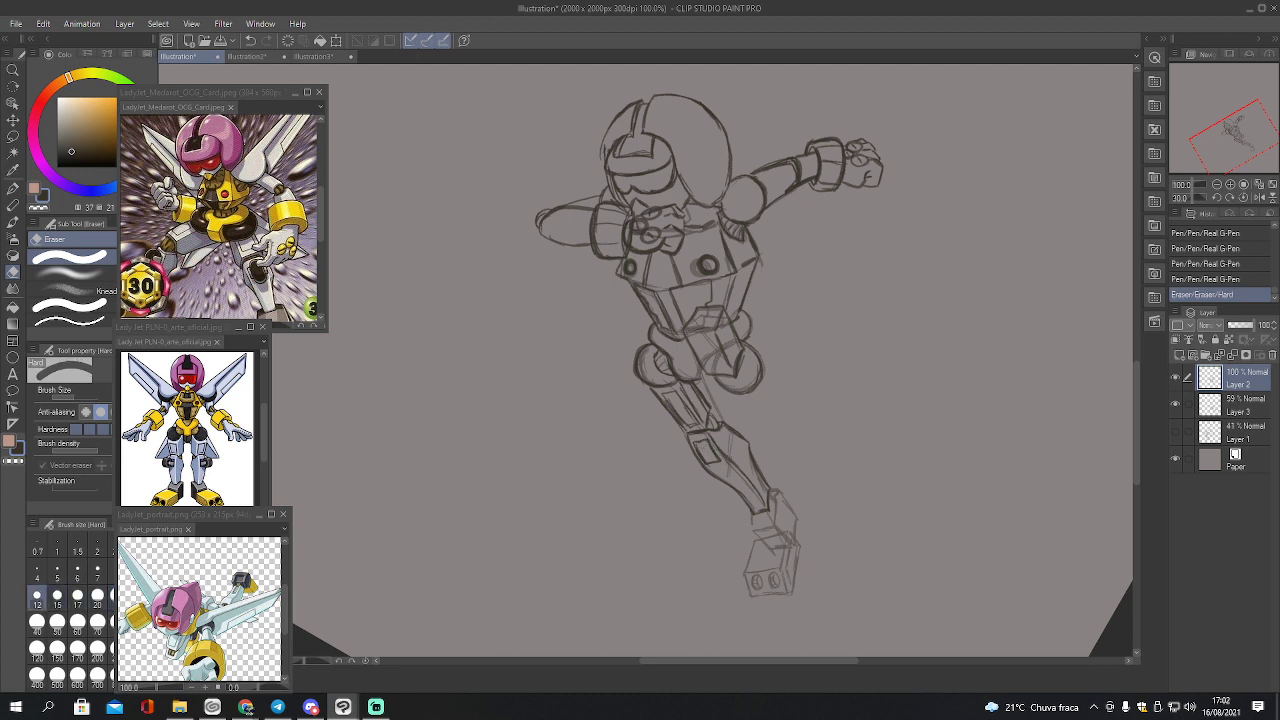
Trace the ankle guard, the boxy foot and its two oval toe details in darker lines
{"action": "left_click", "coordinate": [1236, 138]}
{"action": "left_click", "coordinate": [1259, 199]}
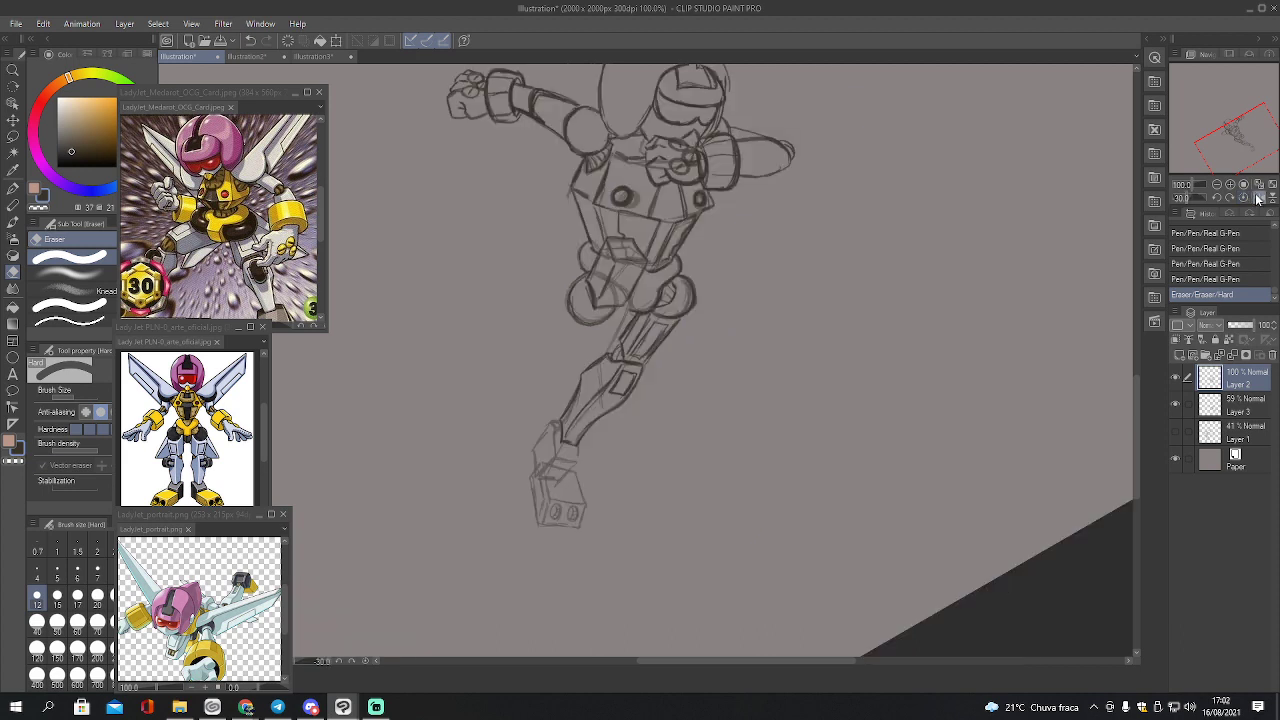
{"action": "left_click", "coordinate": [1244, 197]}
{"action": "left_click", "coordinate": [1244, 197]}
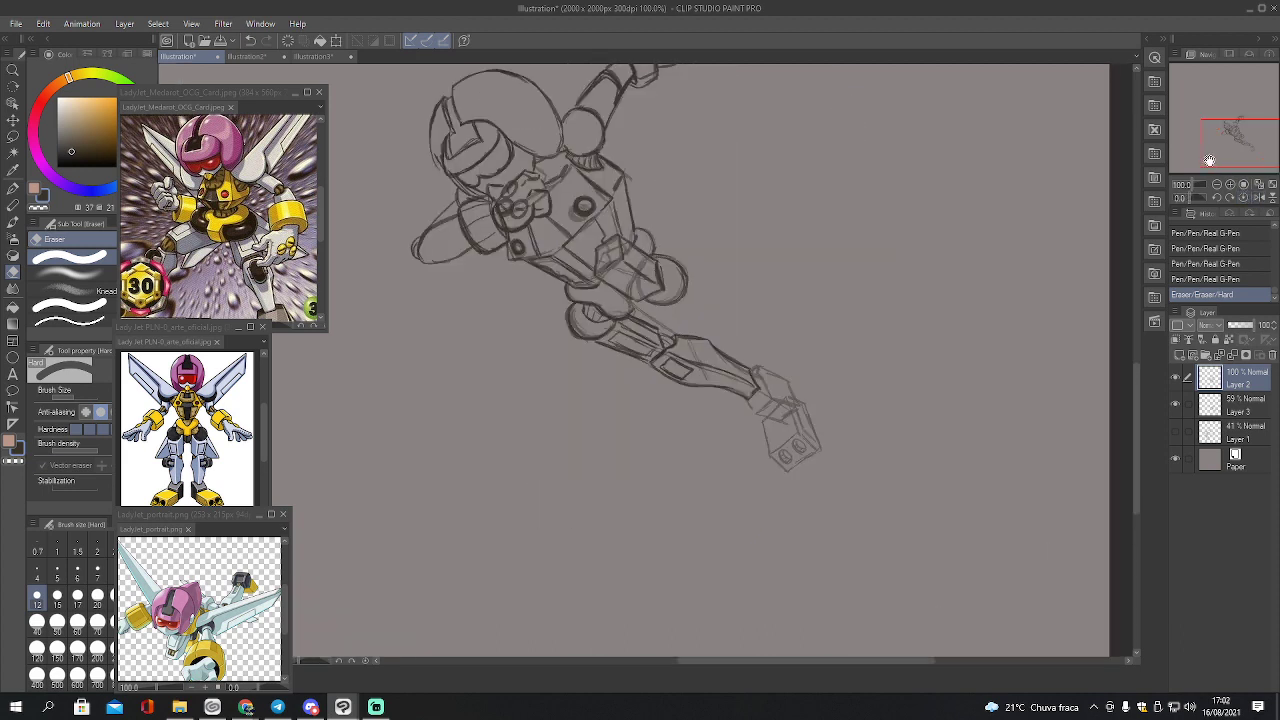
{"action": "key", "text": "p"}
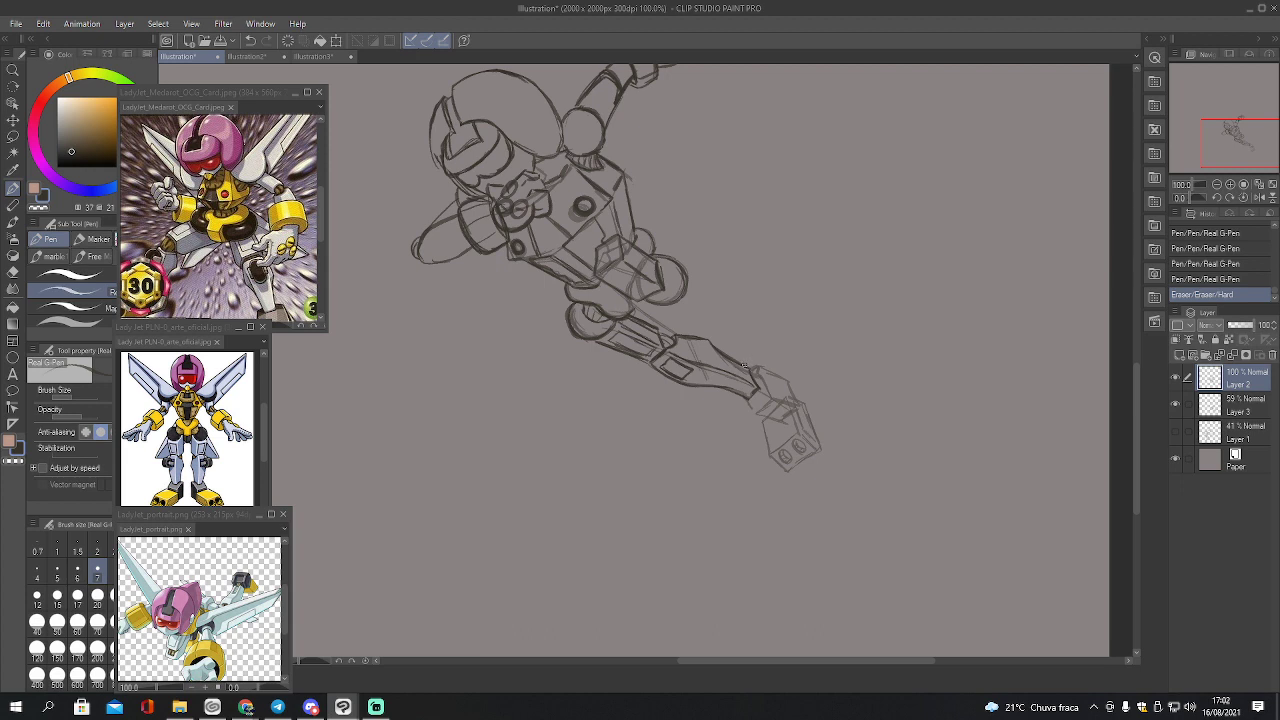
{"action": "mouse_move", "coordinate": [750, 364]}
{"action": "left_mouse_down"}
{"action": "mouse_move", "coordinate": [770, 390]}
{"action": "mouse_move", "coordinate": [752, 404]}
{"action": "mouse_move", "coordinate": [764, 370]}
{"action": "mouse_move", "coordinate": [792, 390]}
{"action": "mouse_move", "coordinate": [778, 420]}
{"action": "left_mouse_up"}
{"action": "left_click_drag", "start_coordinate": [780, 396], "coordinate": [788, 391]}
{"action": "mouse_move", "coordinate": [786, 396]}
{"action": "left_mouse_down"}
{"action": "mouse_move", "coordinate": [761, 416]}
{"action": "mouse_move", "coordinate": [788, 395]}
{"action": "mouse_move", "coordinate": [798, 428]}
{"action": "mouse_move", "coordinate": [767, 444]}
{"action": "mouse_move", "coordinate": [786, 473]}
{"action": "mouse_move", "coordinate": [812, 452]}
{"action": "left_mouse_up"}
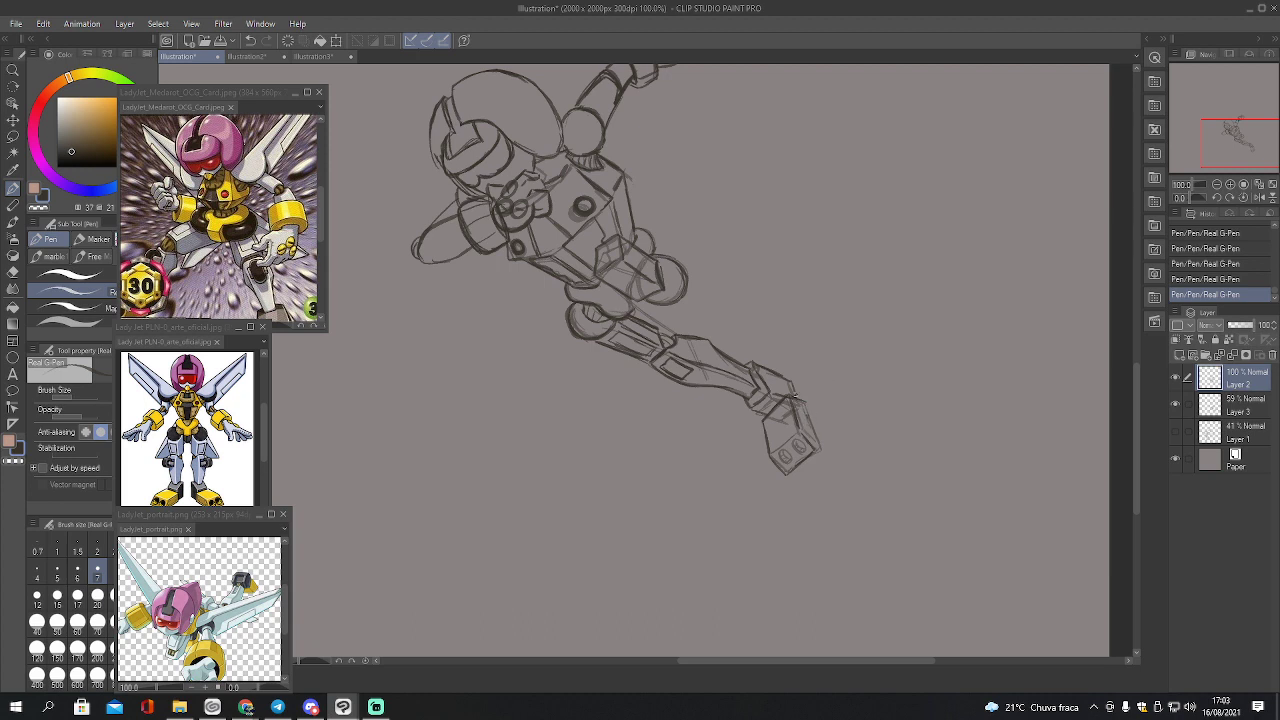
{"action": "mouse_move", "coordinate": [806, 408]}
{"action": "left_mouse_down"}
{"action": "mouse_move", "coordinate": [819, 455]}
{"action": "mouse_move", "coordinate": [803, 401]}
{"action": "left_mouse_up"}
{"action": "left_click_drag", "start_coordinate": [1219, 148], "coordinate": [1220, 160]}
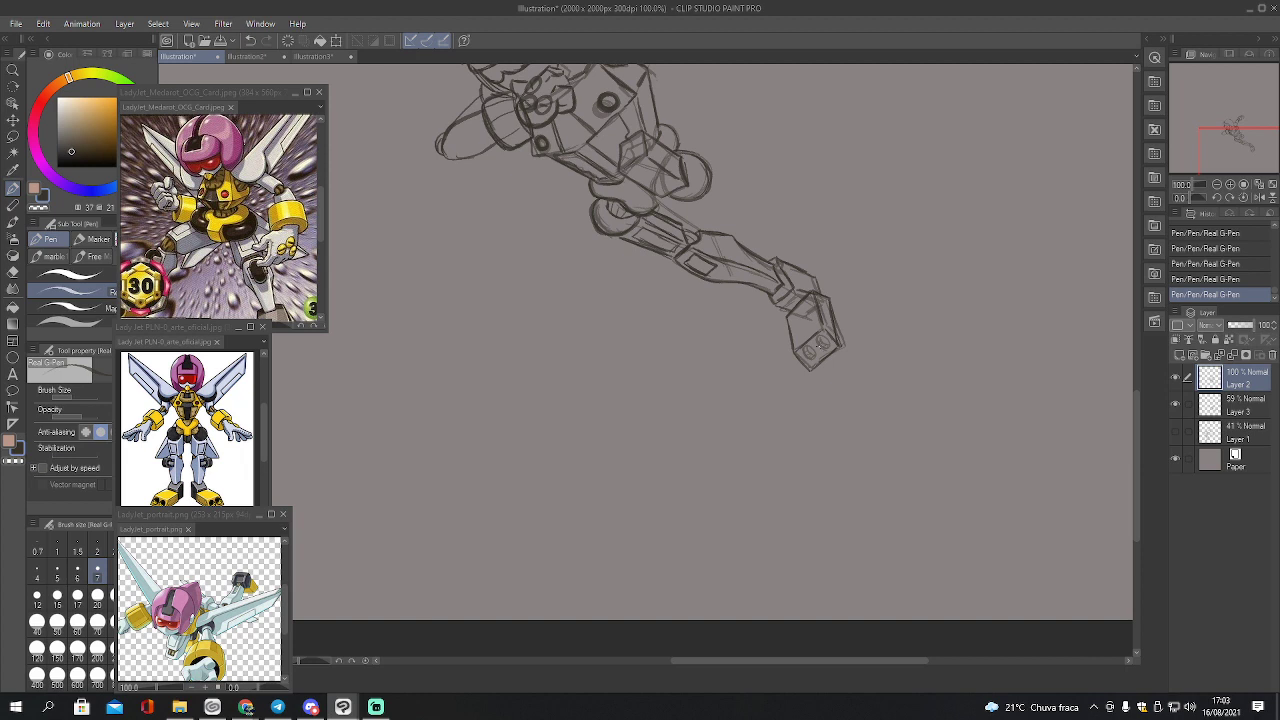
{"action": "mouse_move", "coordinate": [806, 362]}
{"action": "left_mouse_down"}
{"action": "mouse_move", "coordinate": [821, 341]}
{"action": "mouse_move", "coordinate": [815, 357]}
{"action": "left_mouse_up"}
On Layer 3, sketch light construction lines above the thigh between the hip joints and compare with the layer hidden
{"action": "left_click_drag", "start_coordinate": [1222, 150], "coordinate": [1216, 134]}
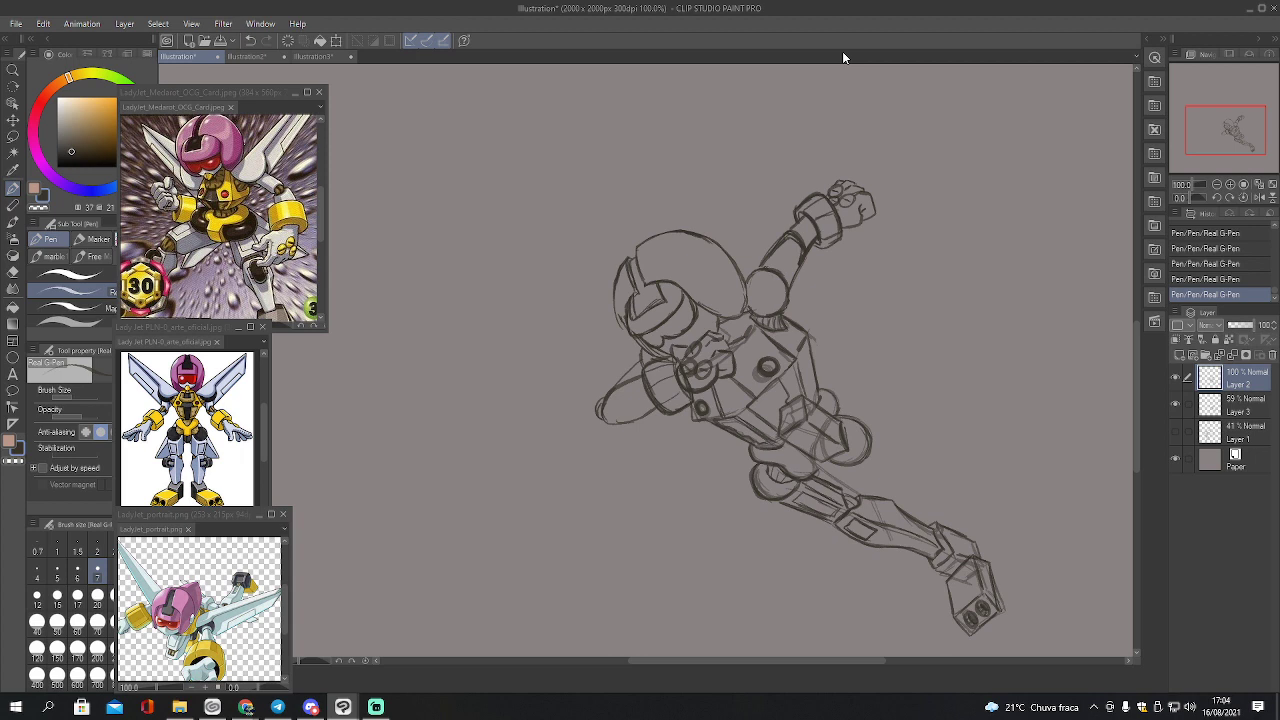
{"action": "left_click", "coordinate": [1222, 404]}
{"action": "left_click_drag", "start_coordinate": [1218, 136], "coordinate": [1226, 137]}
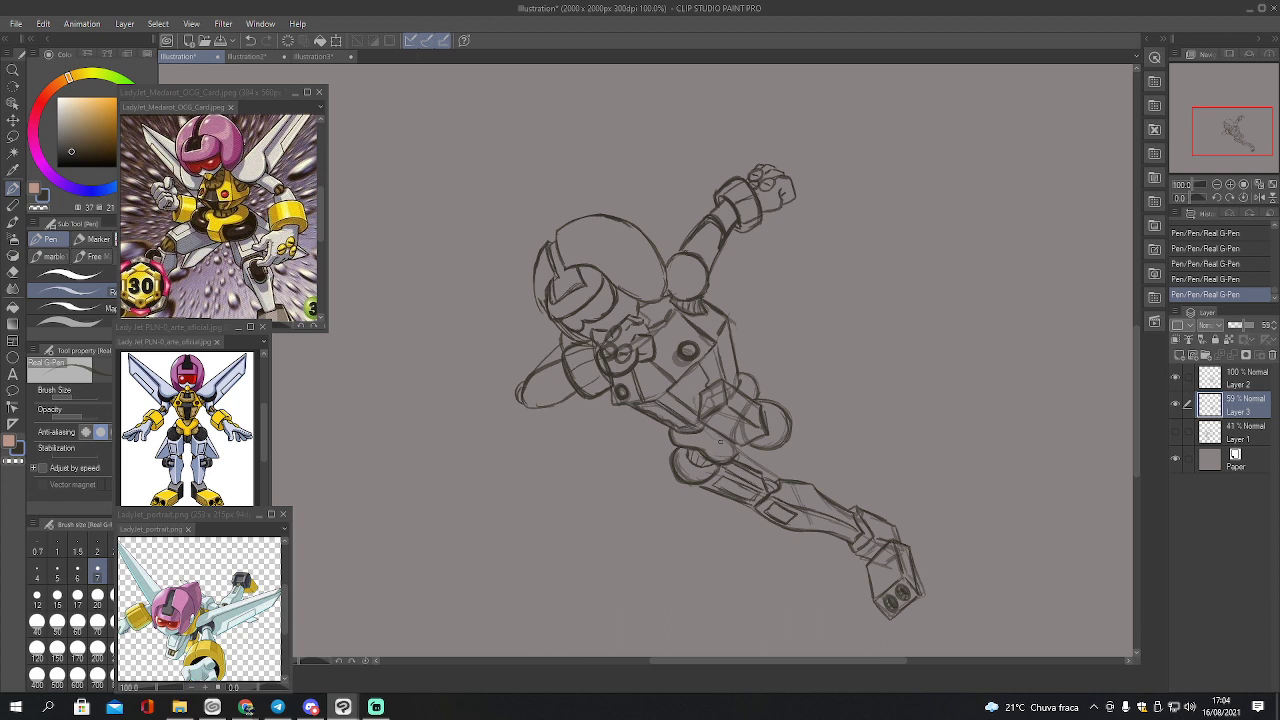
{"action": "left_click_drag", "start_coordinate": [766, 472], "coordinate": [792, 464]}
{"action": "left_click", "coordinate": [1177, 406]}
{"action": "left_click", "coordinate": [1178, 407]}
Lower Layer 2's opacity to 54% and Layer 3's to 36%, and add a new raster layer above them
{"action": "left_click", "coordinate": [1235, 380]}
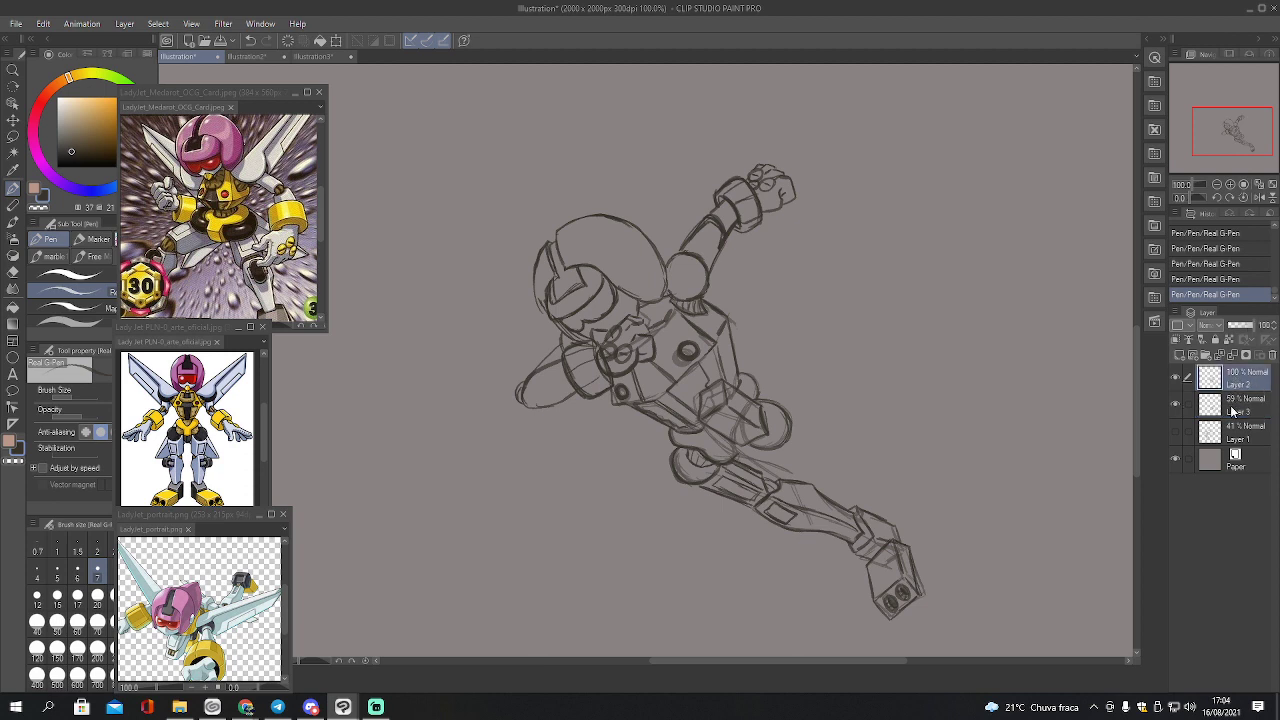
{"action": "left_click", "coordinate": [1236, 406]}
{"action": "left_click_drag", "start_coordinate": [1240, 336], "coordinate": [1247, 333]}
{"action": "left_click", "coordinate": [1235, 380]}
{"action": "left_click", "coordinate": [1180, 355]}
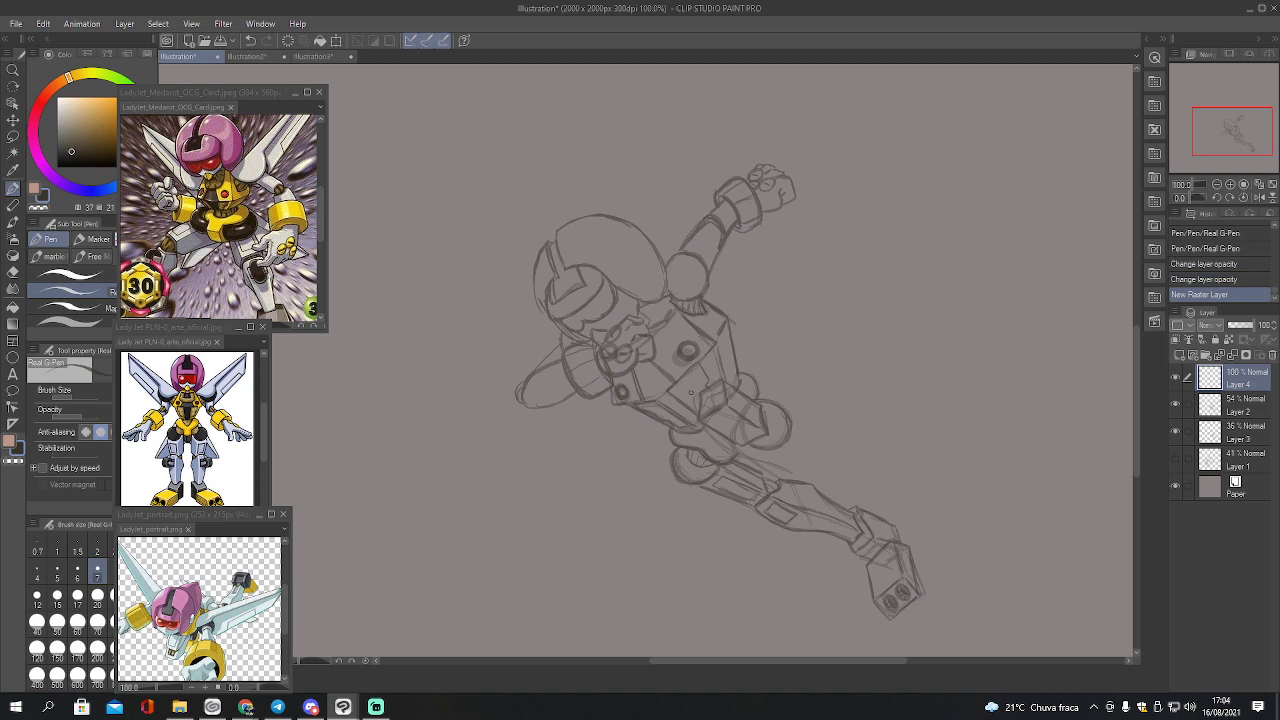
Sketch the bent leg's knee and shin in front of the hips on Layer 4 with the Real G-Pen
{"action": "mouse_move", "coordinate": [683, 394]}
{"action": "left_mouse_down"}
{"action": "mouse_move", "coordinate": [718, 451]}
{"action": "mouse_move", "coordinate": [703, 443]}
{"action": "mouse_move", "coordinate": [772, 468]}
{"action": "left_mouse_up"}
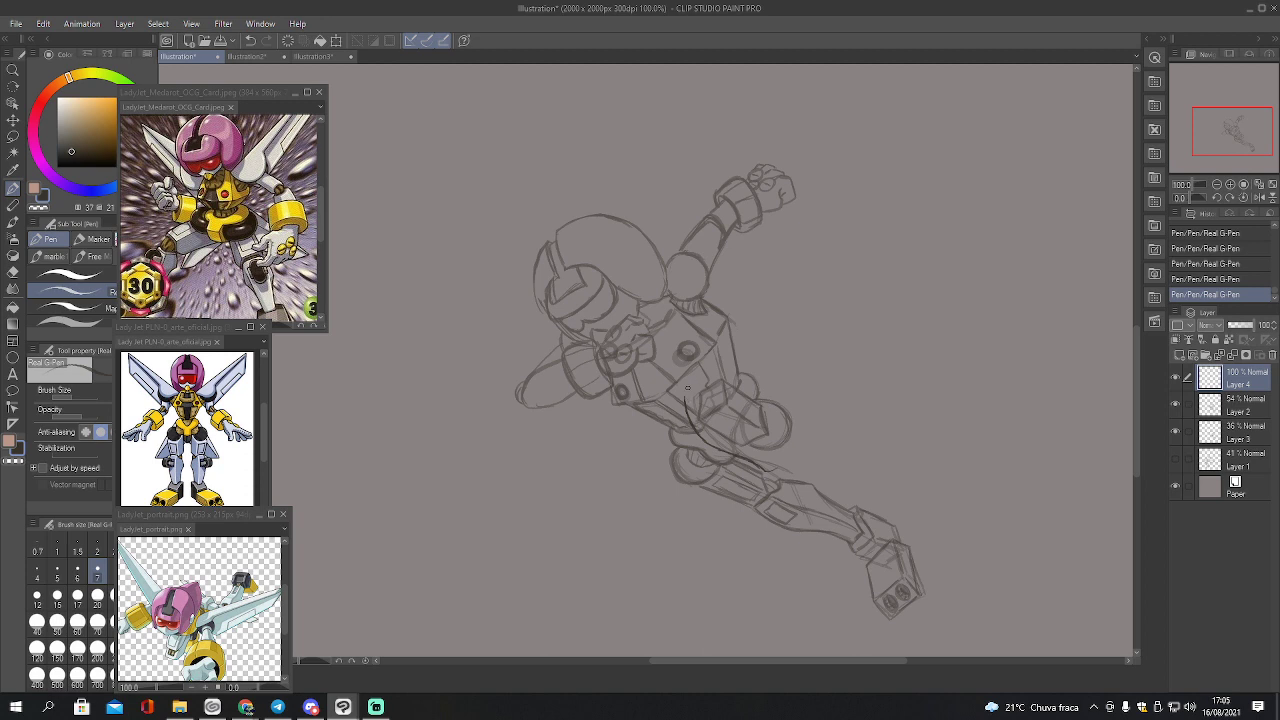
{"action": "left_click_drag", "start_coordinate": [686, 397], "coordinate": [712, 392]}
{"action": "left_click_drag", "start_coordinate": [716, 396], "coordinate": [780, 454]}
{"action": "mouse_move", "coordinate": [705, 440]}
{"action": "left_mouse_down"}
{"action": "mouse_move", "coordinate": [768, 474]}
{"action": "mouse_move", "coordinate": [785, 462]}
{"action": "mouse_move", "coordinate": [790, 478]}
{"action": "left_mouse_up"}
{"action": "left_click_drag", "start_coordinate": [719, 382], "coordinate": [707, 393]}
{"action": "left_click_drag", "start_coordinate": [704, 390], "coordinate": [718, 386]}
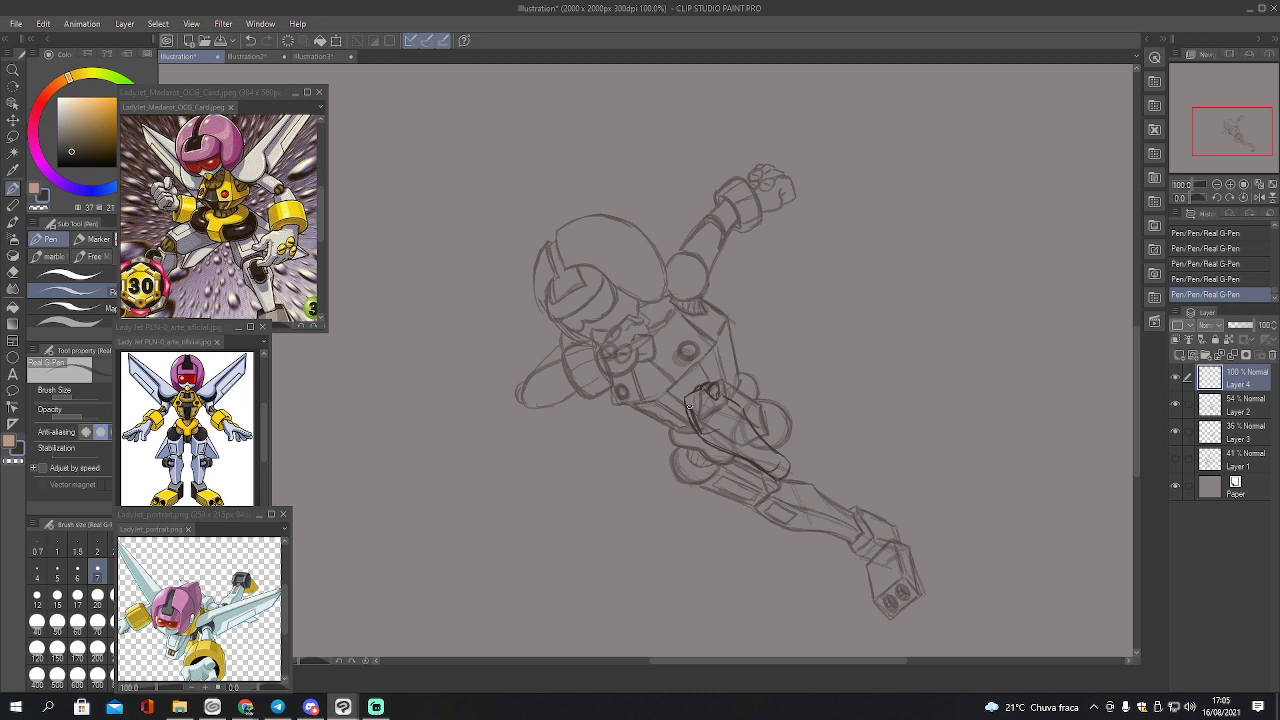
{"action": "mouse_move", "coordinate": [686, 403]}
{"action": "left_mouse_down"}
{"action": "mouse_move", "coordinate": [708, 400]}
{"action": "mouse_move", "coordinate": [715, 427]}
{"action": "mouse_move", "coordinate": [712, 404]}
{"action": "left_mouse_up"}
{"action": "mouse_move", "coordinate": [750, 443]}
{"action": "left_mouse_down"}
{"action": "mouse_move", "coordinate": [775, 465]}
{"action": "mouse_move", "coordinate": [714, 415]}
{"action": "left_mouse_up"}
Erase the inner panel lines on the bent leg's knee and redraw the panel inside the knee outline
{"action": "key", "text": "m"}
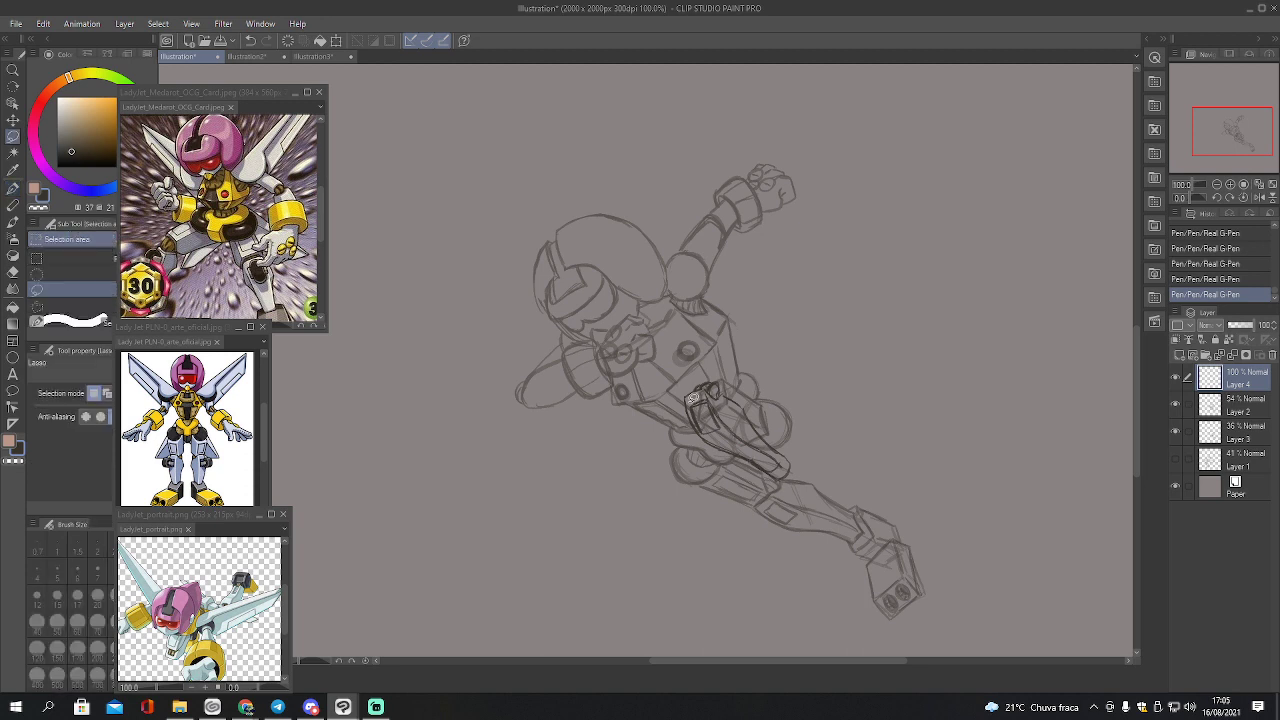
{"action": "key", "text": "e"}
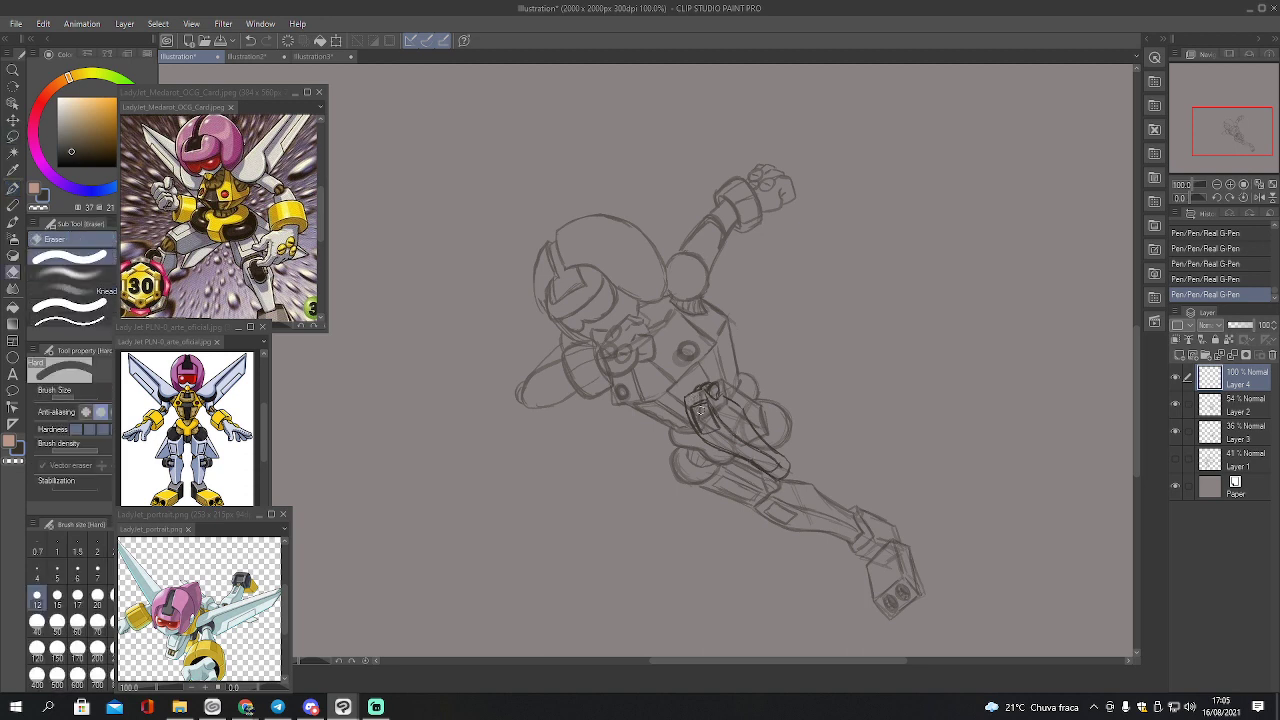
{"action": "mouse_move", "coordinate": [696, 404]}
{"action": "left_mouse_down"}
{"action": "mouse_move", "coordinate": [710, 436]}
{"action": "mouse_move", "coordinate": [700, 406]}
{"action": "left_mouse_up"}
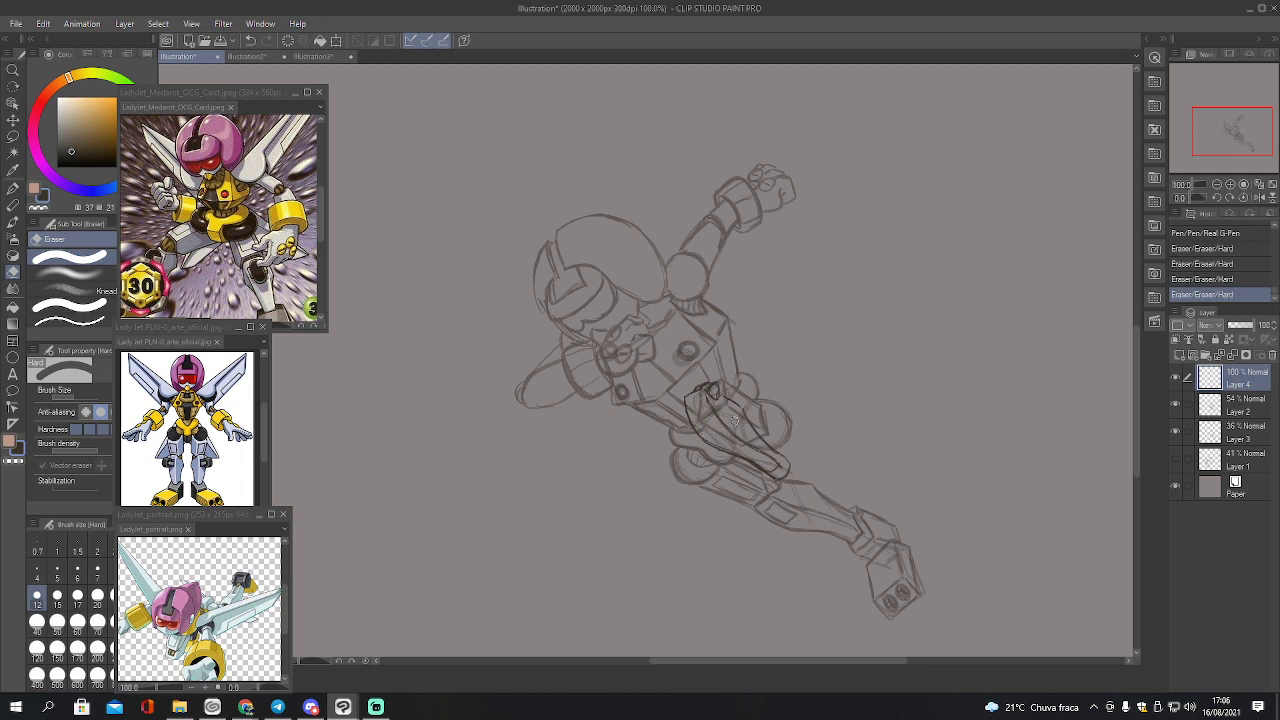
{"action": "key", "text": "p"}
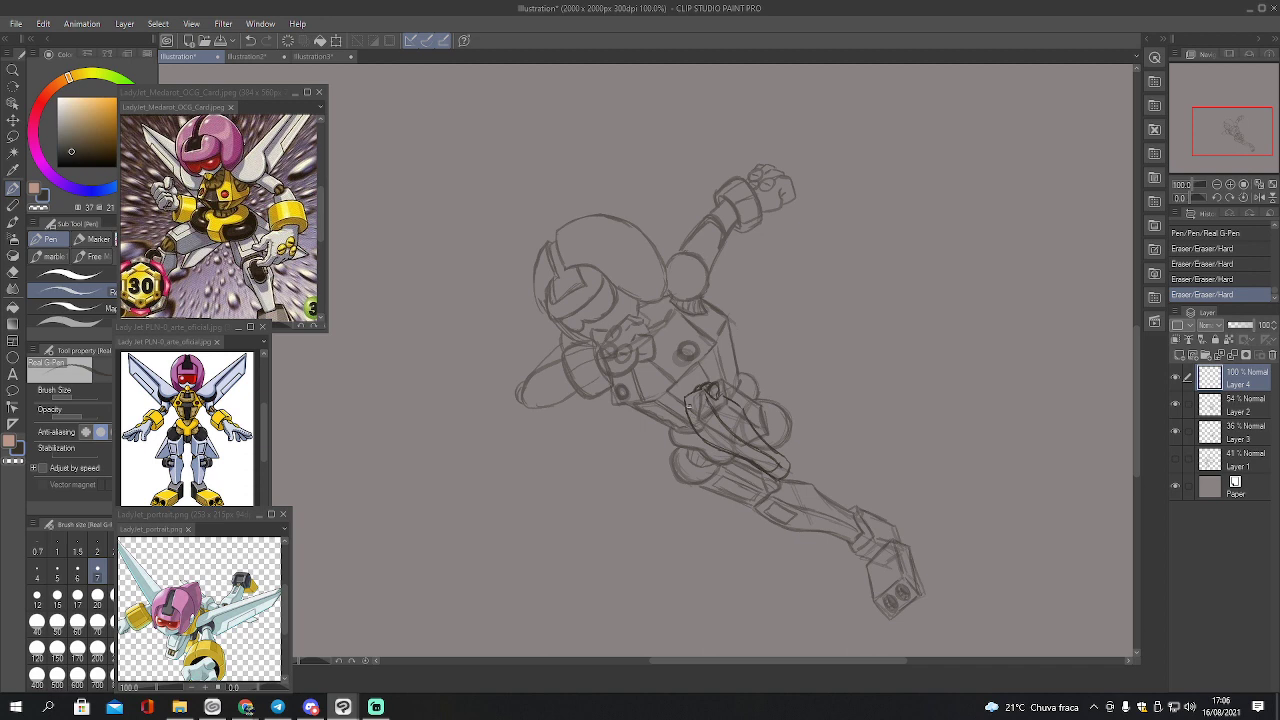
{"action": "mouse_move", "coordinate": [688, 405]}
{"action": "left_mouse_down"}
{"action": "mouse_move", "coordinate": [694, 428]}
{"action": "mouse_move", "coordinate": [718, 432]}
{"action": "mouse_move", "coordinate": [706, 418]}
{"action": "left_mouse_up"}
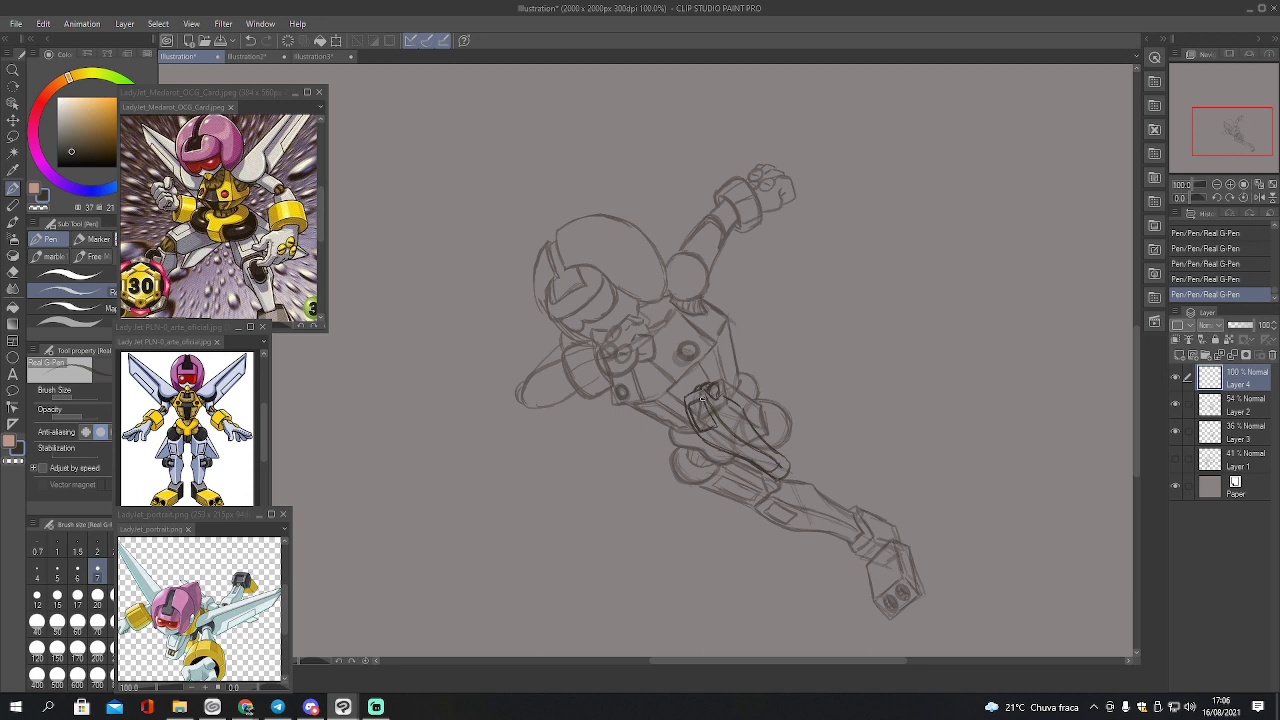
{"action": "left_click_drag", "start_coordinate": [690, 404], "coordinate": [693, 418]}
{"action": "mouse_move", "coordinate": [764, 470]}
{"action": "left_mouse_down"}
{"action": "mouse_move", "coordinate": [764, 487]}
{"action": "mouse_move", "coordinate": [797, 471]}
{"action": "left_mouse_up"}
{"action": "key", "text": "e"}
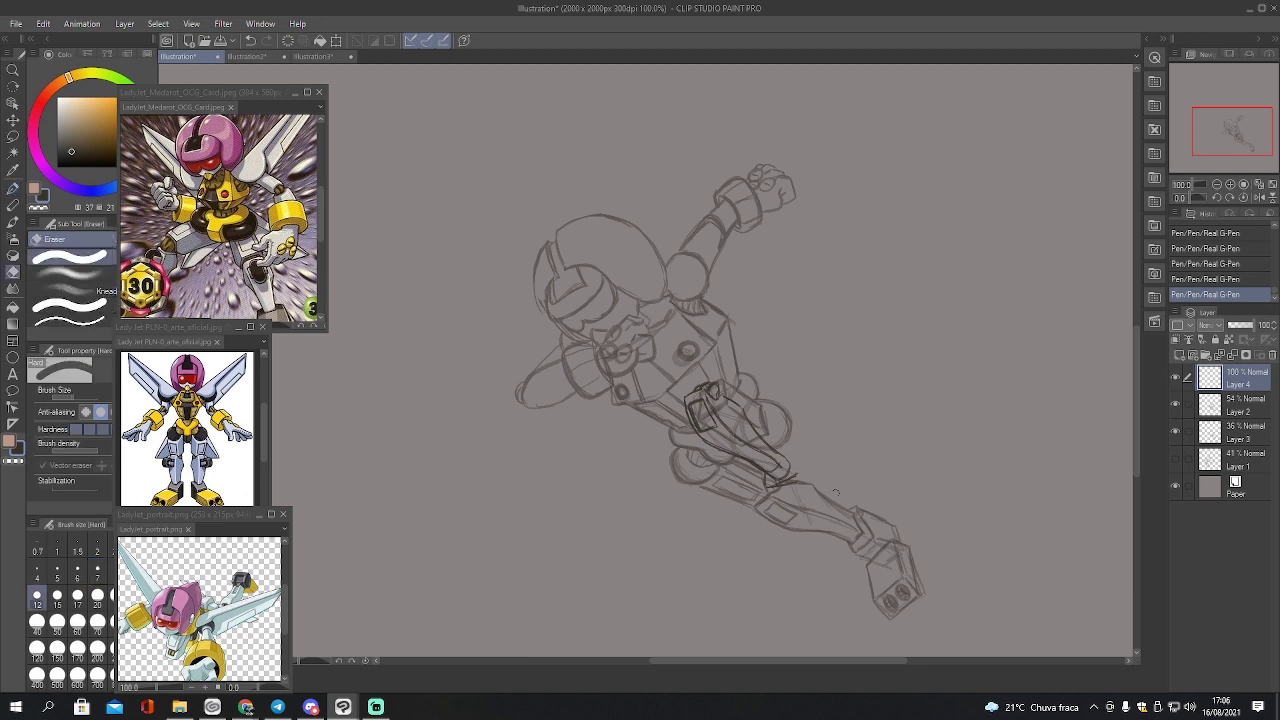
{"action": "left_click_drag", "start_coordinate": [800, 474], "coordinate": [762, 480]}
Draw the long edge of the upper wing rising from behind the helmet on Layer 2
{"action": "left_click", "coordinate": [1230, 405]}
{"action": "left_click", "coordinate": [1175, 404]}
{"action": "left_click", "coordinate": [1175, 404]}
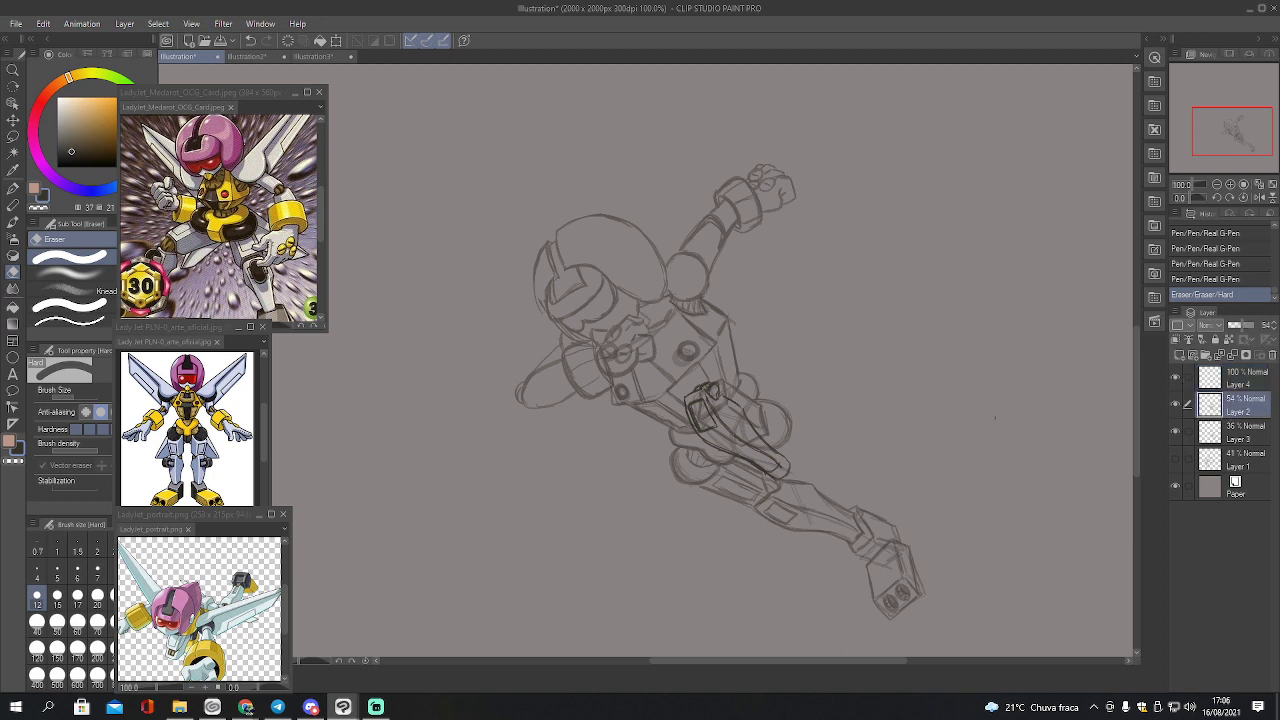
{"action": "key", "text": "p"}
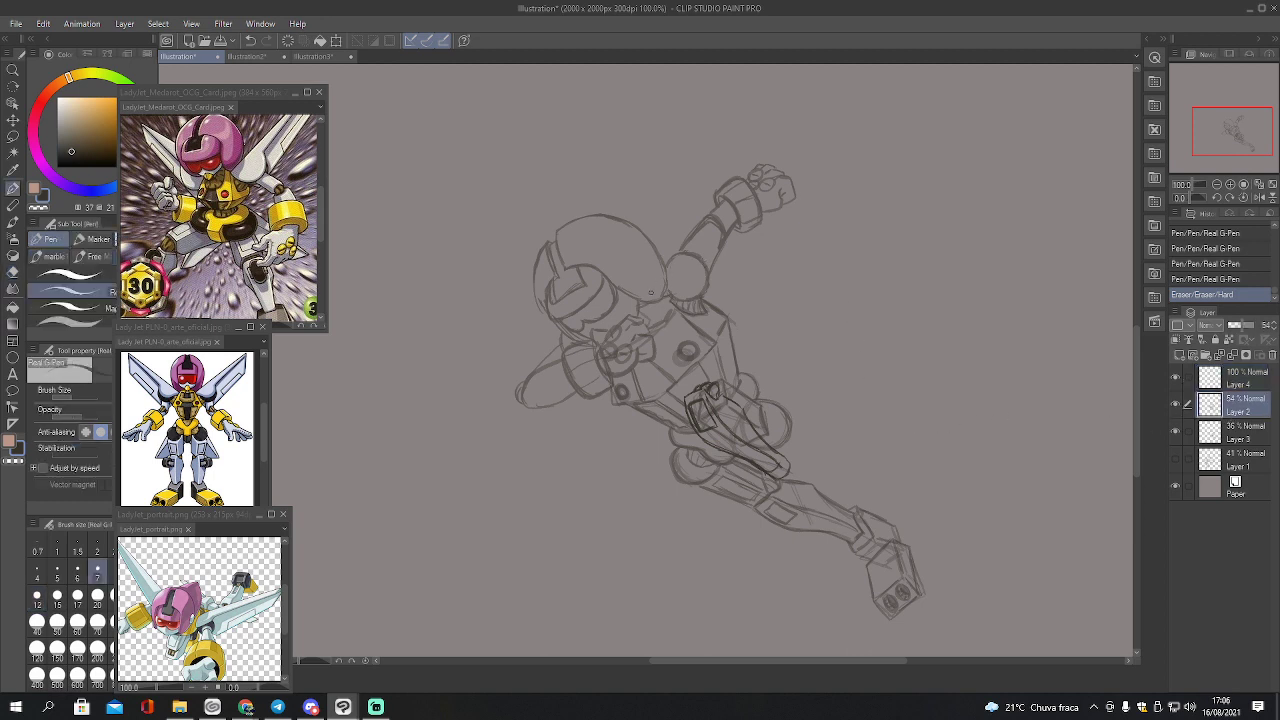
{"action": "left_click_drag", "start_coordinate": [650, 302], "coordinate": [690, 97]}
{"action": "left_click_drag", "start_coordinate": [654, 298], "coordinate": [650, 256]}
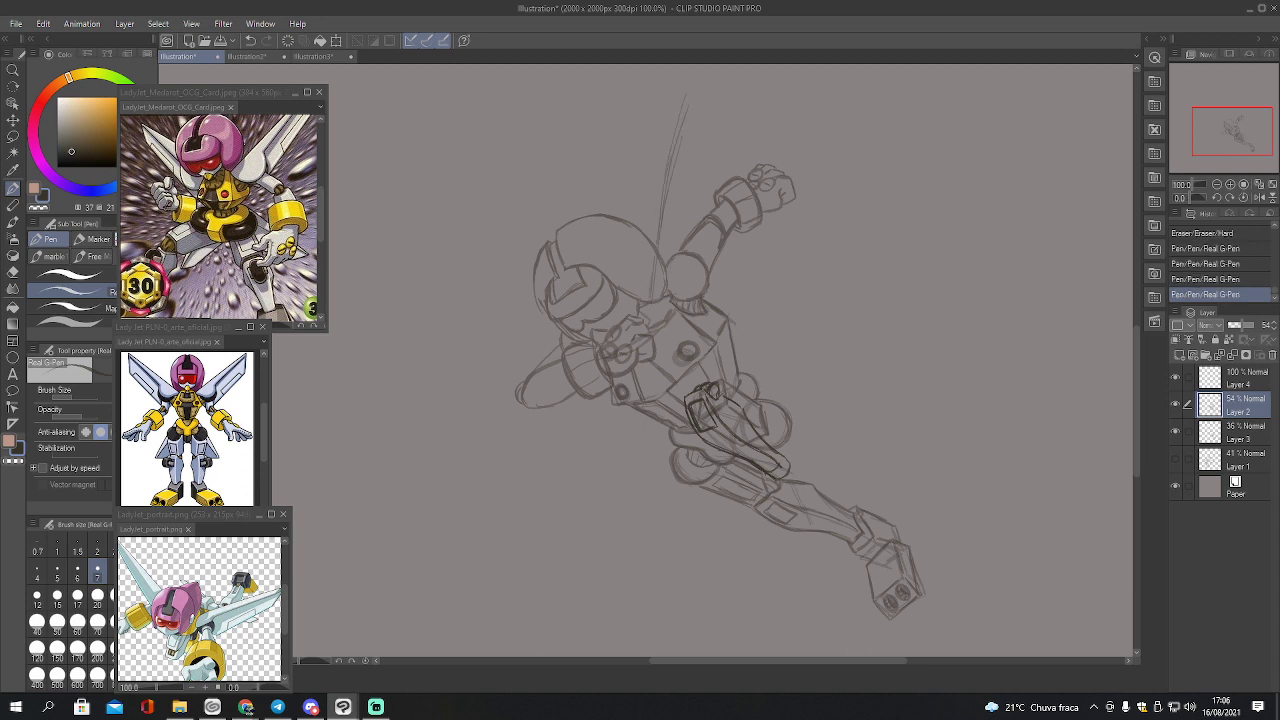
Check the rough pose on Layer 1, hide it again, and continue the upper wing's outline from its tip on Layer 3
{"action": "left_click", "coordinate": [1218, 438]}
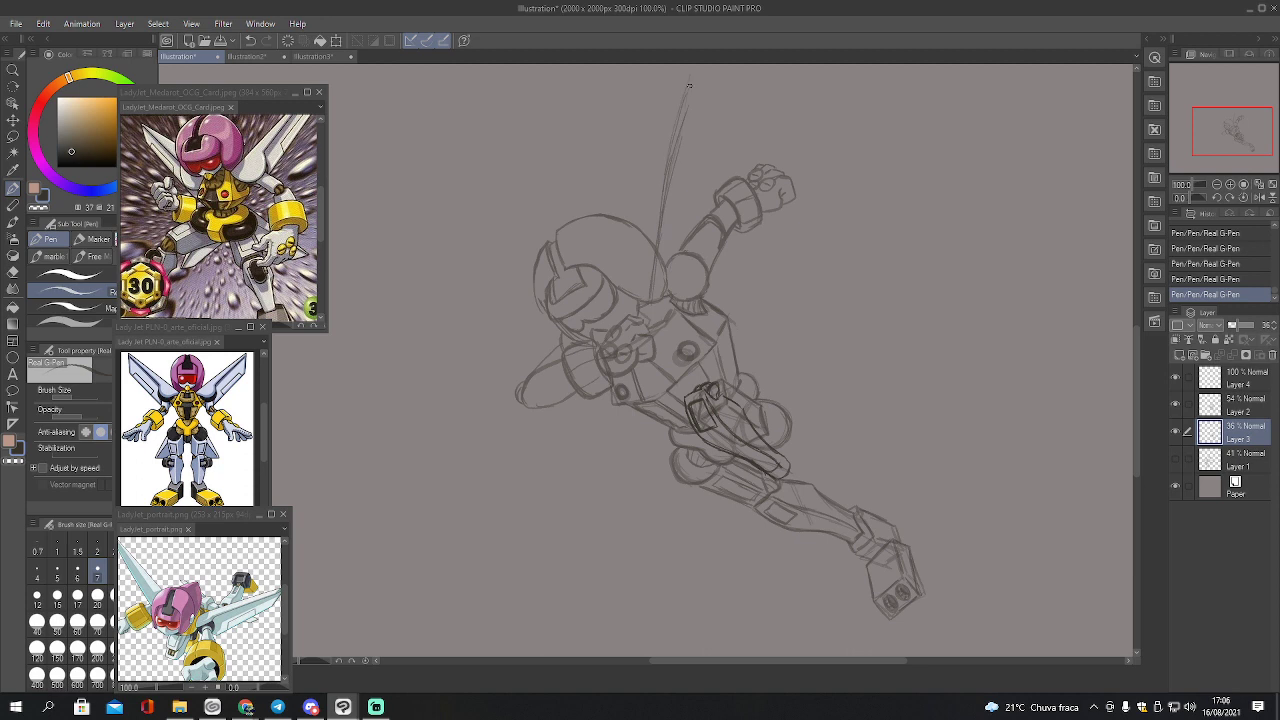
{"action": "left_click", "coordinate": [1176, 460]}
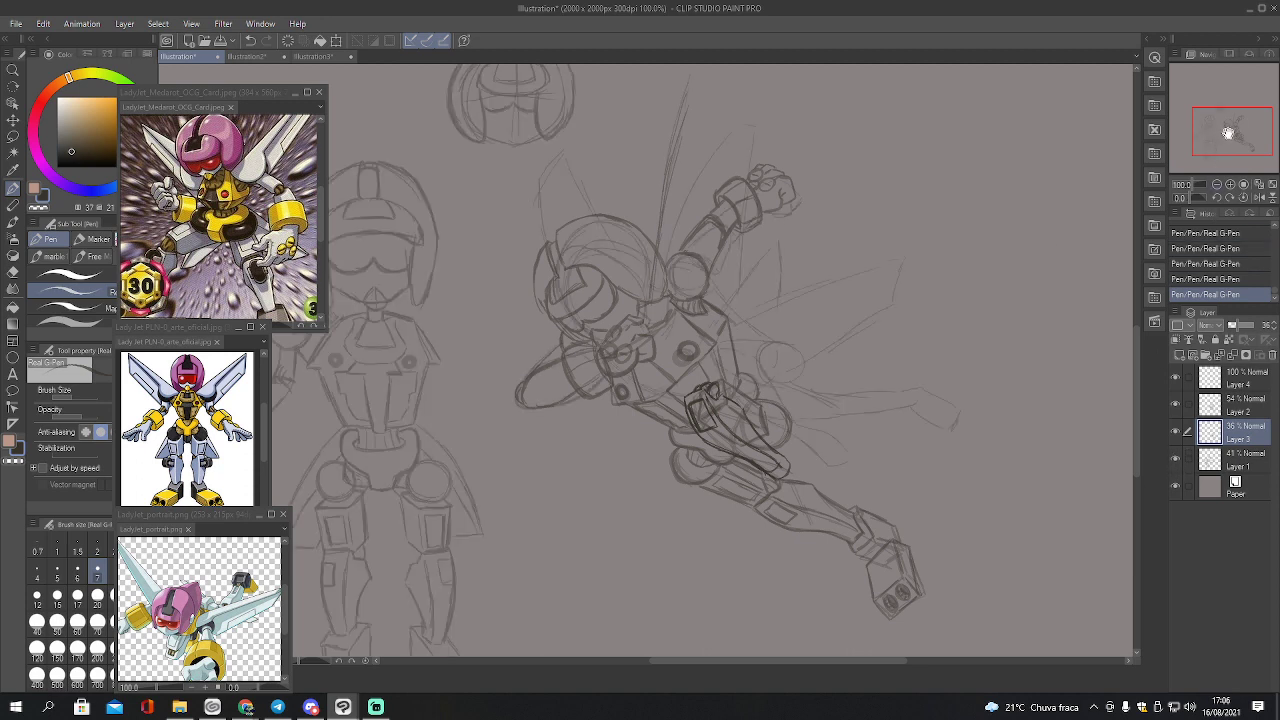
{"action": "left_click_drag", "start_coordinate": [1228, 133], "coordinate": [1223, 123]}
{"action": "left_click", "coordinate": [1176, 460]}
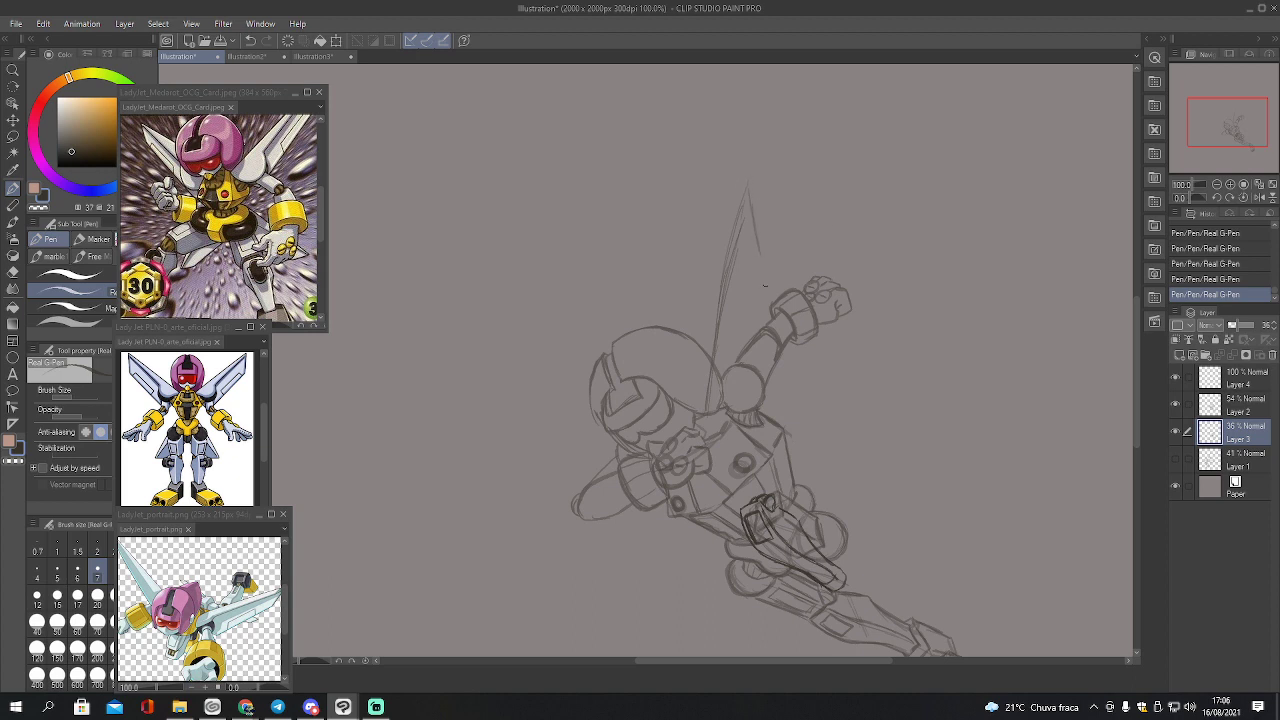
{"action": "left_click_drag", "start_coordinate": [762, 288], "coordinate": [762, 329]}
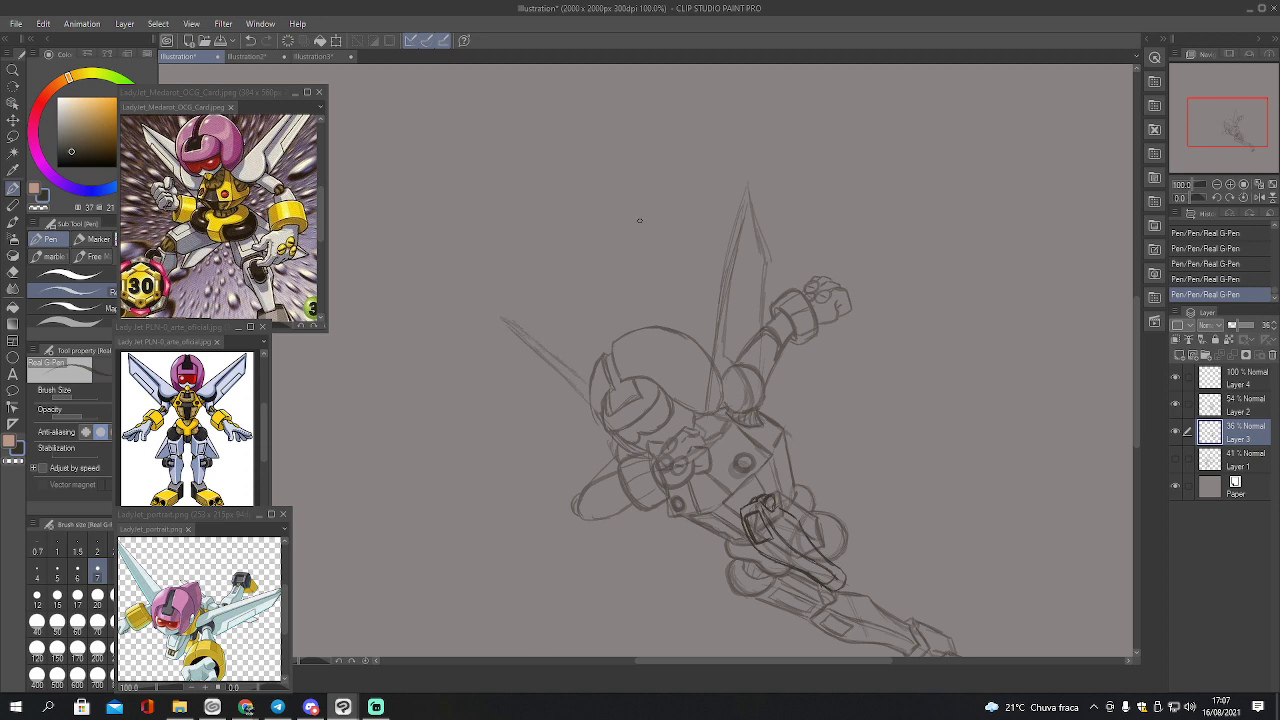
Sketch the other wing beside the helmet and the pointed skirt panels behind the hips on Layer 3
{"action": "left_click_drag", "start_coordinate": [505, 337], "coordinate": [513, 369]}
{"action": "left_click_drag", "start_coordinate": [520, 383], "coordinate": [608, 460]}
{"action": "left_click_drag", "start_coordinate": [785, 494], "coordinate": [922, 456]}
{"action": "left_click_drag", "start_coordinate": [1227, 124], "coordinate": [1240, 132]}
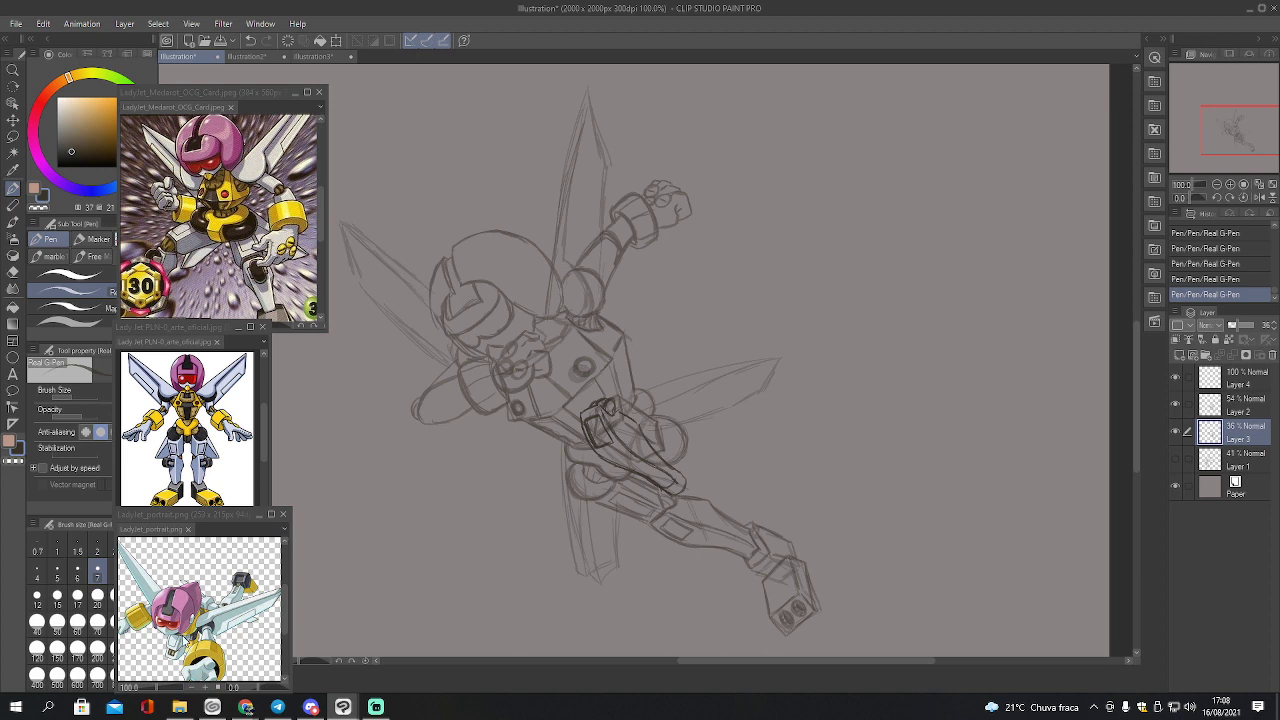
Erase the rough lines at the end of the bent leg's shin on Layer 4 and redraw them
{"action": "left_click", "coordinate": [1238, 380]}
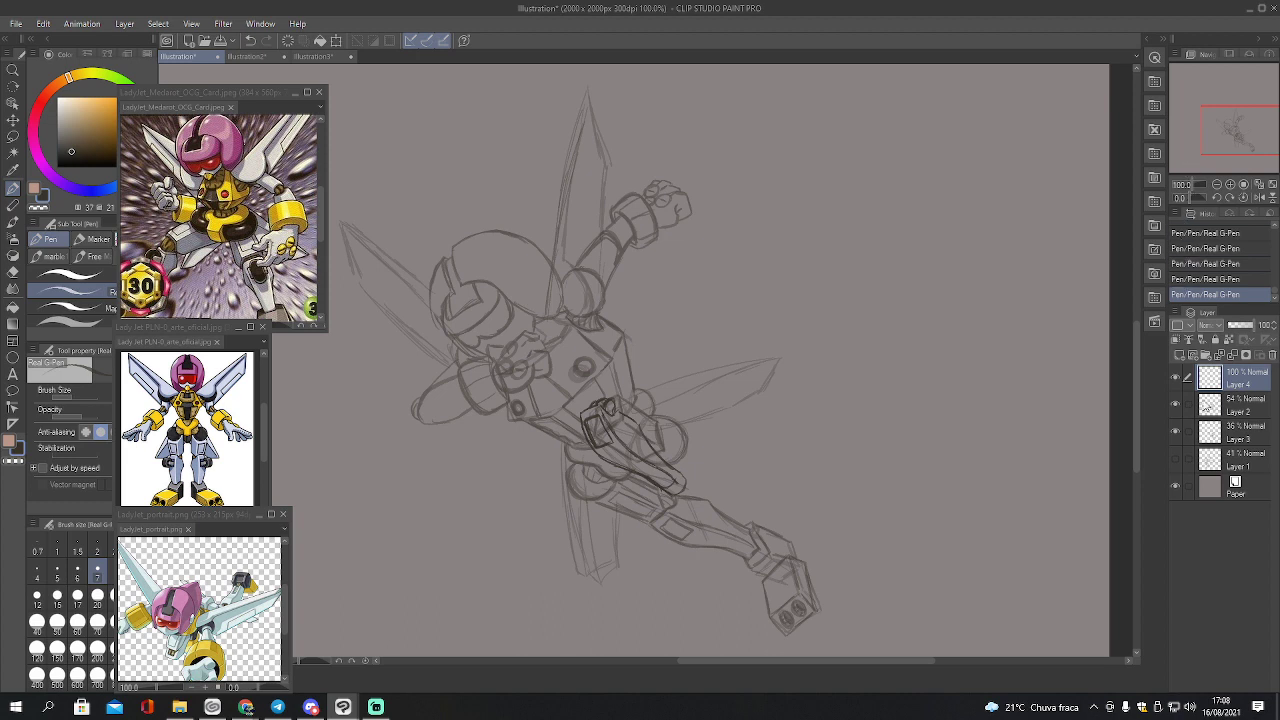
{"action": "left_click_drag", "start_coordinate": [1229, 140], "coordinate": [1227, 156]}
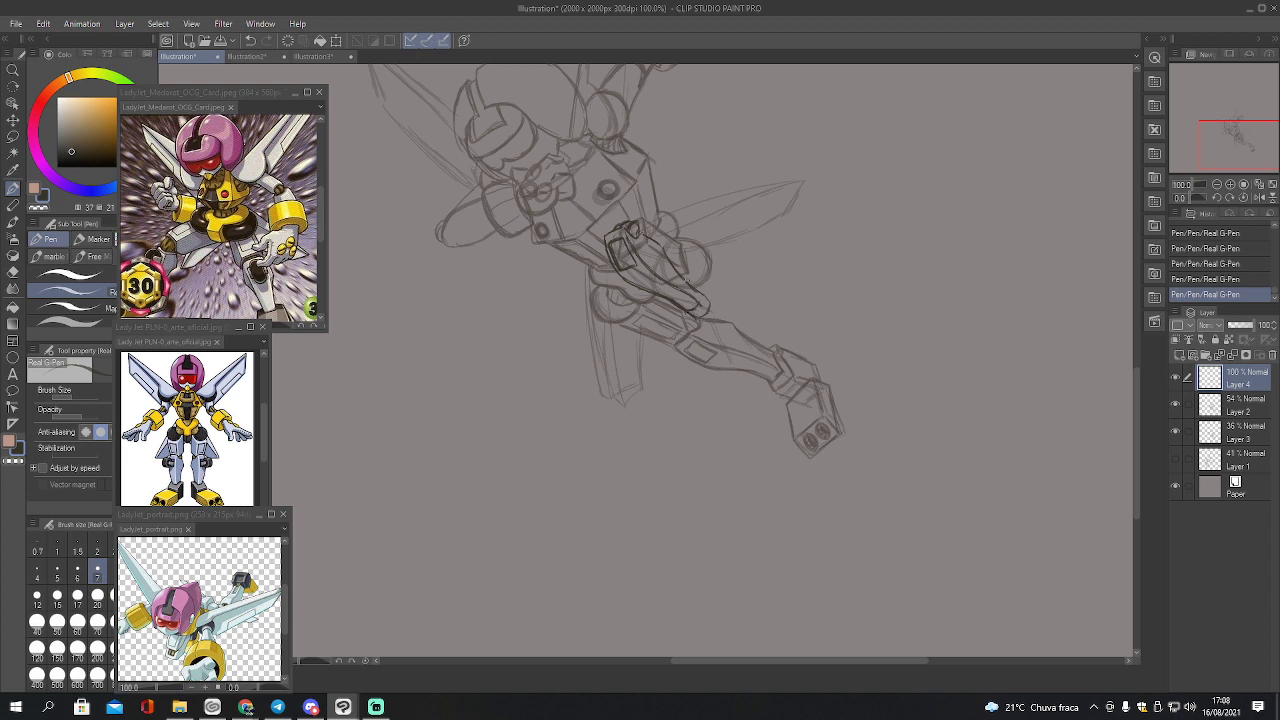
{"action": "key", "text": "e"}
{"action": "mouse_move", "coordinate": [692, 304]}
{"action": "left_mouse_down"}
{"action": "mouse_move", "coordinate": [672, 308]}
{"action": "mouse_move", "coordinate": [696, 318]}
{"action": "mouse_move", "coordinate": [662, 298]}
{"action": "mouse_move", "coordinate": [700, 312]}
{"action": "left_mouse_up"}
{"action": "key", "text": "p"}
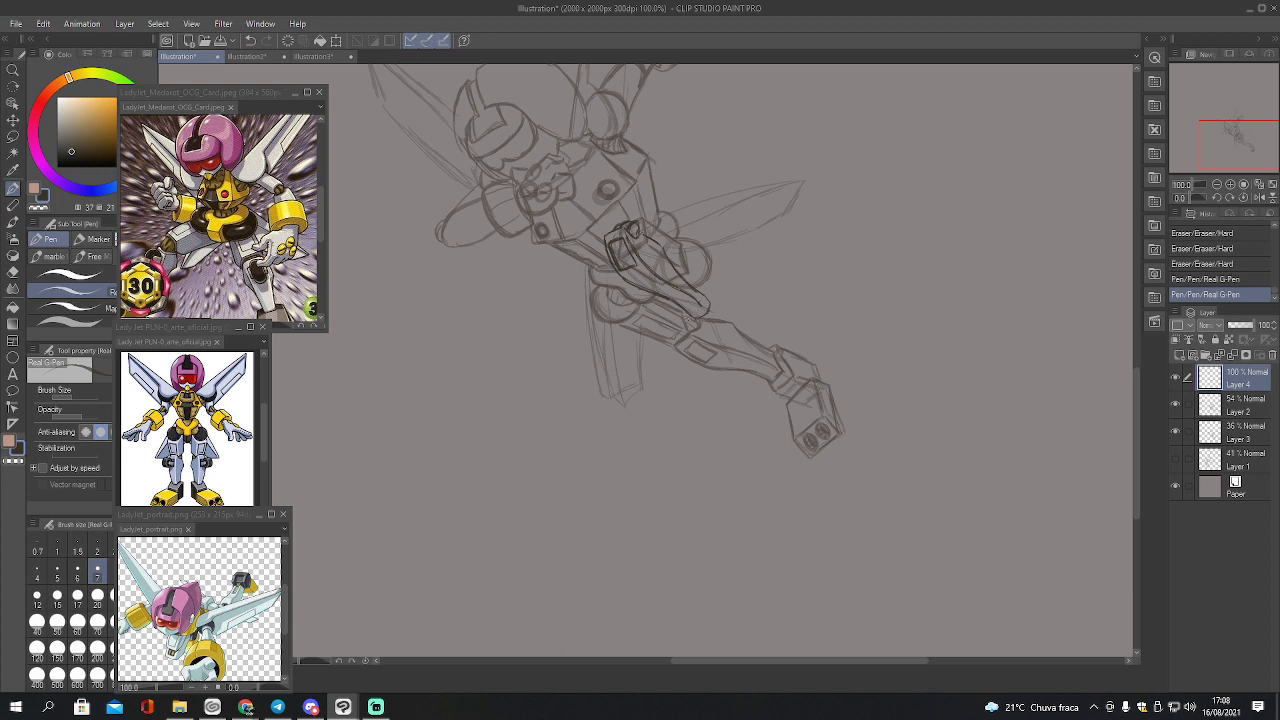
Try to sketch an angular foot at the end of the bent leg's shin
{"action": "left_click_drag", "start_coordinate": [684, 312], "coordinate": [720, 328]}
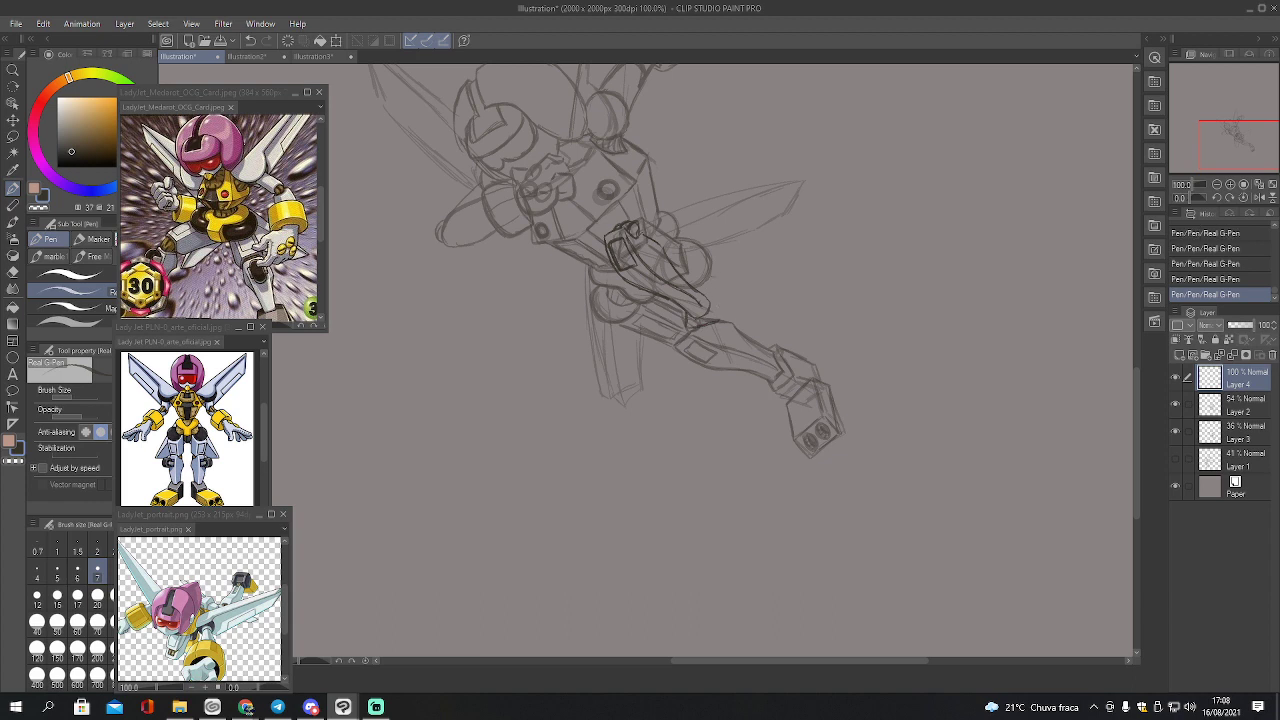
{"action": "left_click_drag", "start_coordinate": [718, 320], "coordinate": [712, 297]}
{"action": "left_click_drag", "start_coordinate": [699, 289], "coordinate": [739, 307]}
{"action": "mouse_move", "coordinate": [712, 284]}
{"action": "left_mouse_down"}
{"action": "mouse_move", "coordinate": [736, 331]}
{"action": "mouse_move", "coordinate": [711, 351]}
{"action": "left_mouse_up"}
{"action": "key", "text": "e"}
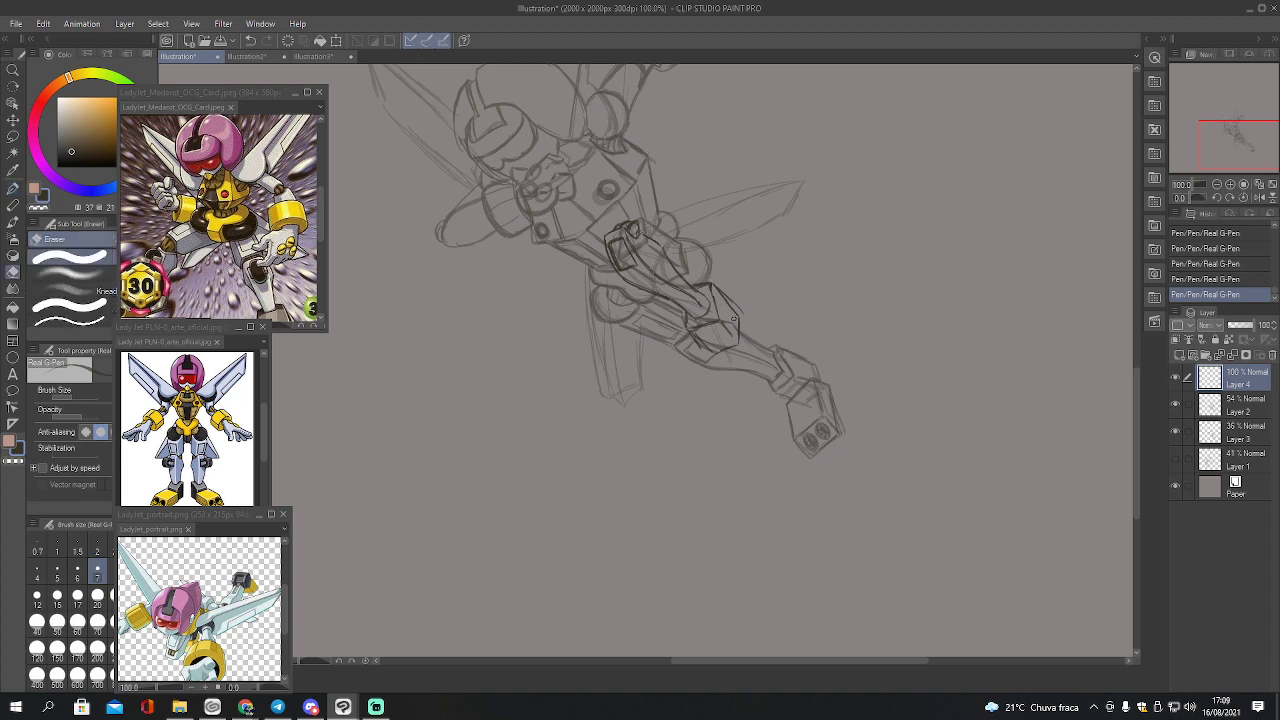
{"action": "mouse_move", "coordinate": [718, 286]}
{"action": "left_mouse_down"}
{"action": "mouse_move", "coordinate": [744, 328]}
{"action": "mouse_move", "coordinate": [746, 314]}
{"action": "mouse_move", "coordinate": [686, 326]}
{"action": "mouse_move", "coordinate": [725, 349]}
{"action": "mouse_move", "coordinate": [742, 340]}
{"action": "mouse_move", "coordinate": [710, 284]}
{"action": "left_mouse_up"}
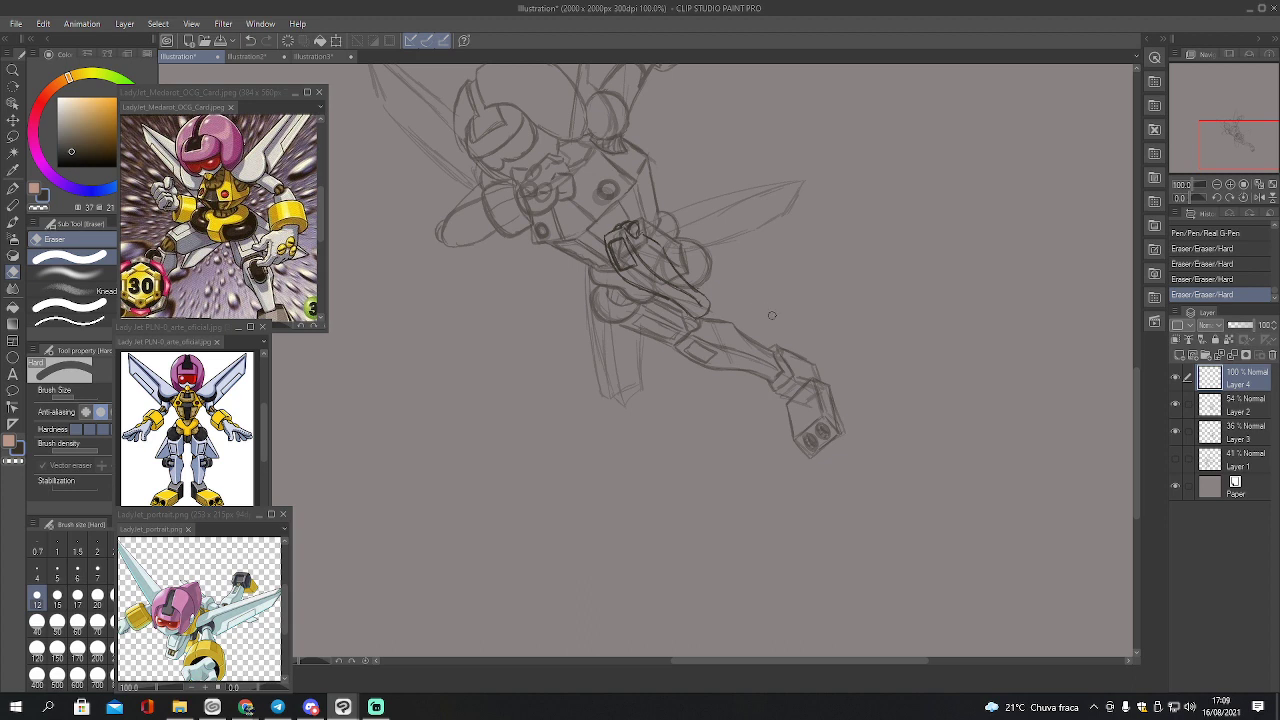
Erase the ankle end of the bent leg's shin and redraw its closing edge
{"action": "key", "text": "p"}
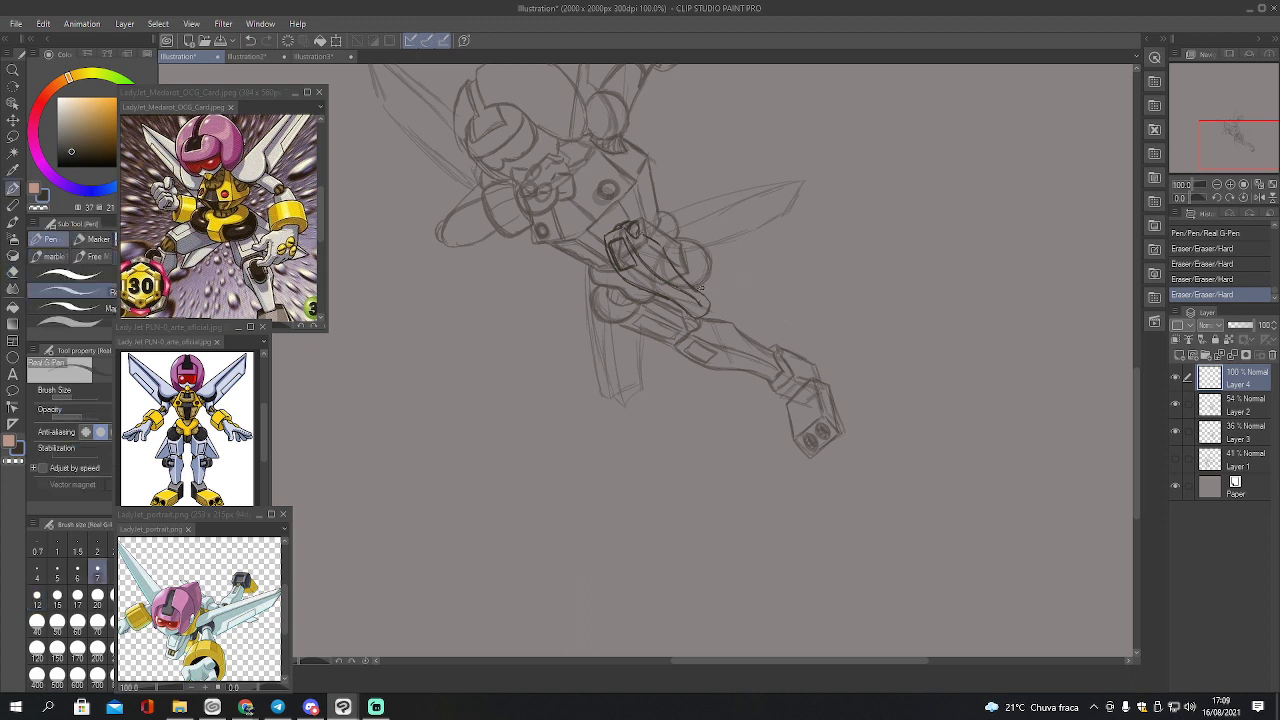
{"action": "left_click_drag", "start_coordinate": [700, 288], "coordinate": [700, 287]}
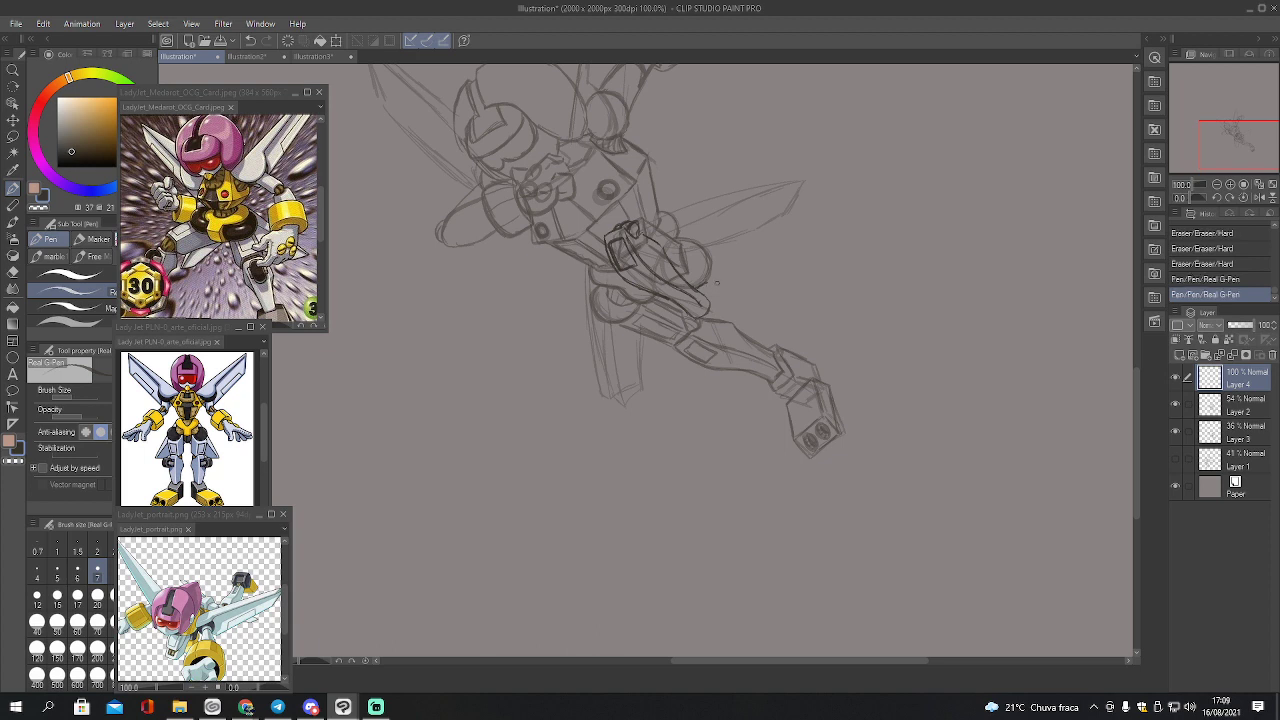
{"action": "key", "text": "ctrl+z"}
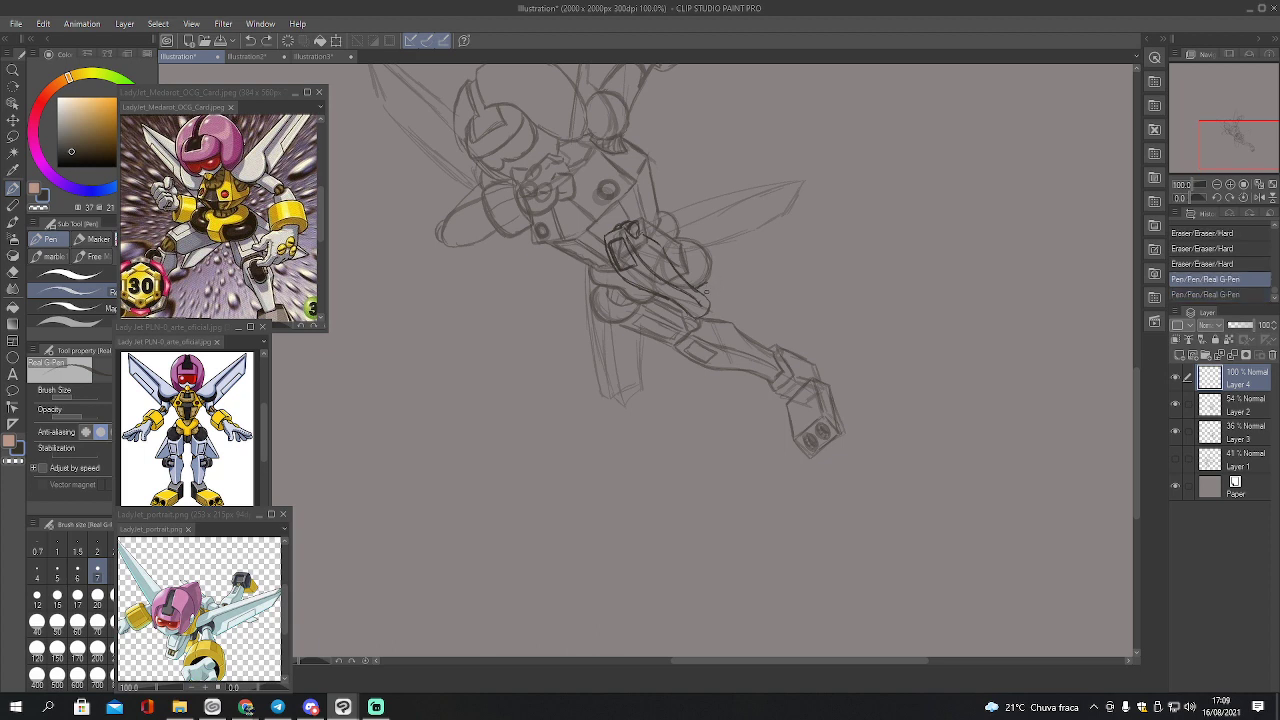
{"action": "key", "text": "e"}
{"action": "left_click_drag", "start_coordinate": [704, 288], "coordinate": [707, 306]}
{"action": "key", "text": "o"}
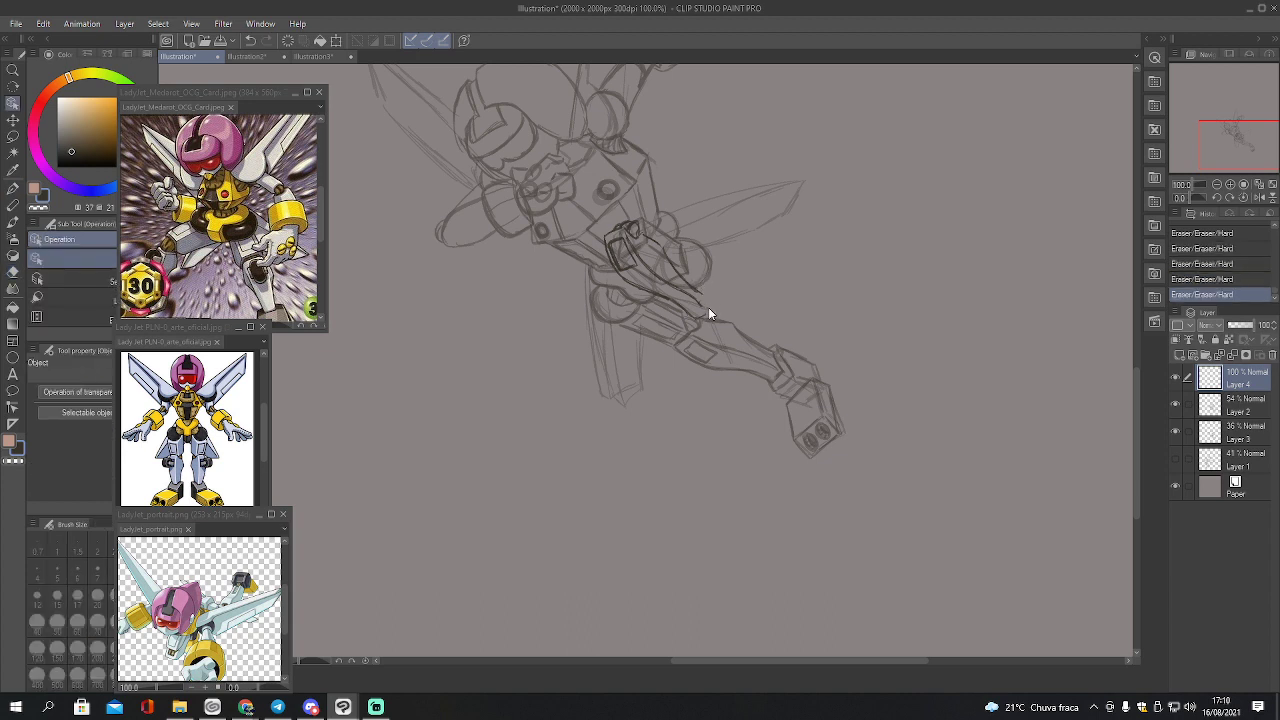
{"action": "key", "text": "p"}
{"action": "left_click_drag", "start_coordinate": [708, 312], "coordinate": [699, 293]}
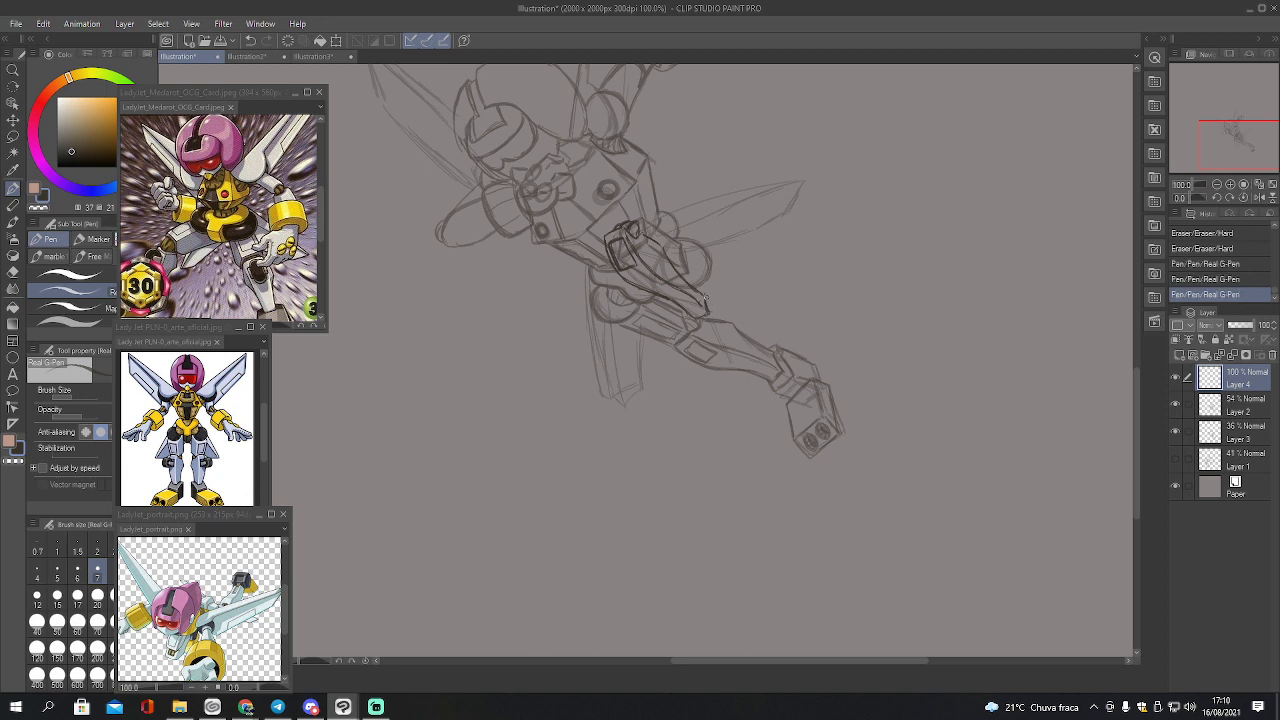
Sketch a small shape study in the empty canvas below the figure and erase it with a larger eraser
{"action": "left_click_drag", "start_coordinate": [512, 522], "coordinate": [510, 540]}
{"action": "mouse_move", "coordinate": [496, 495]}
{"action": "left_mouse_down"}
{"action": "mouse_move", "coordinate": [584, 501]}
{"action": "mouse_move", "coordinate": [480, 512]}
{"action": "mouse_move", "coordinate": [582, 496]}
{"action": "left_mouse_up"}
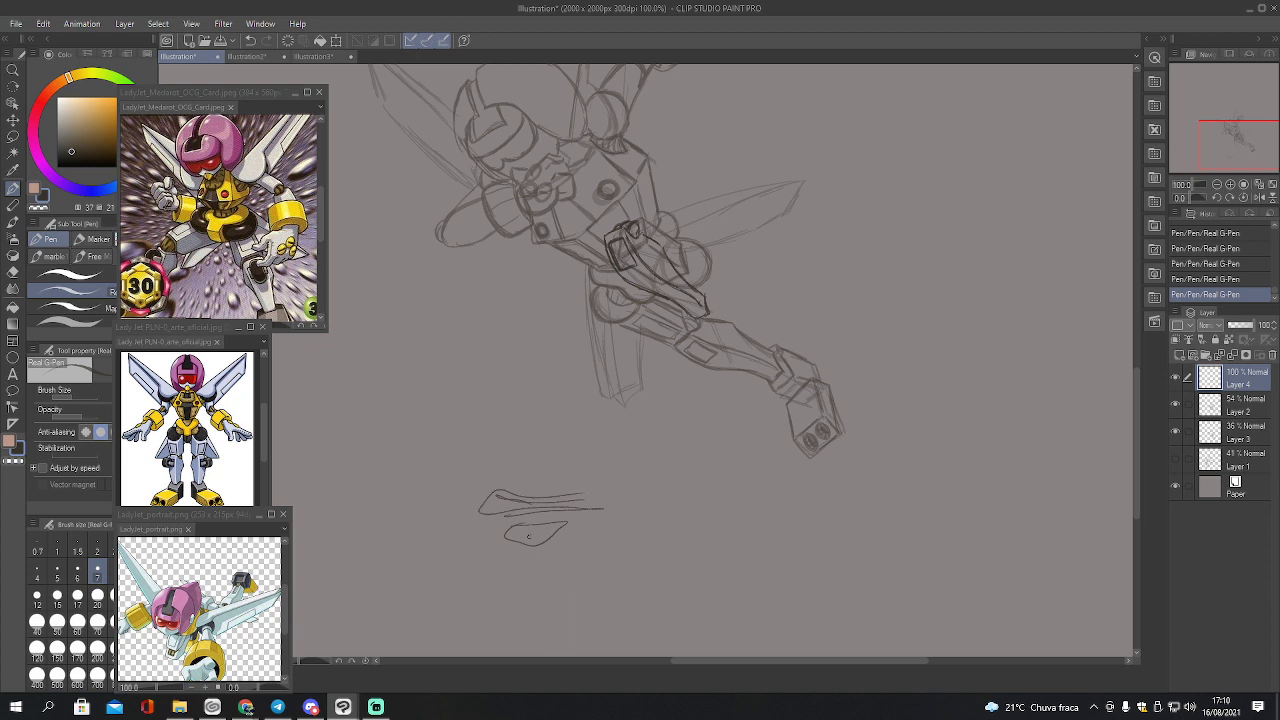
{"action": "key", "text": "e"}
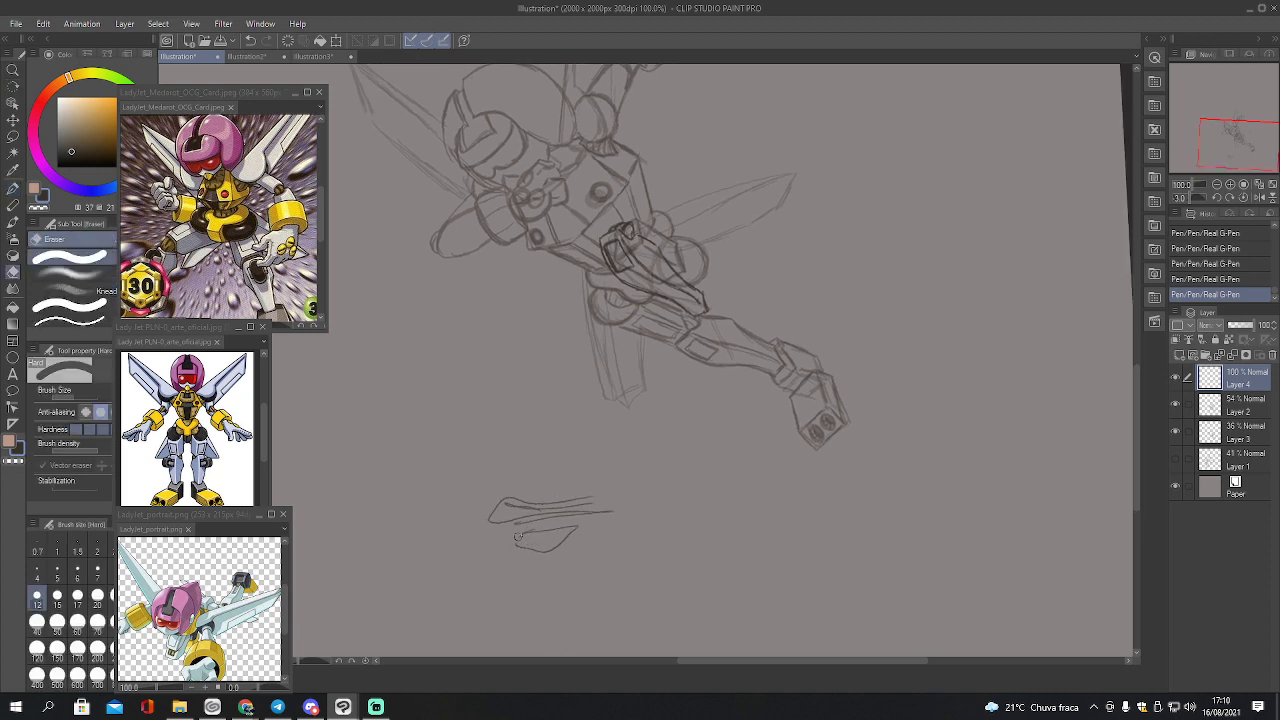
{"action": "mouse_move", "coordinate": [518, 537]}
{"action": "left_mouse_down"}
{"action": "mouse_move", "coordinate": [601, 545]}
{"action": "mouse_move", "coordinate": [571, 527]}
{"action": "mouse_move", "coordinate": [612, 497]}
{"action": "mouse_move", "coordinate": [583, 527]}
{"action": "mouse_move", "coordinate": [555, 510]}
{"action": "mouse_move", "coordinate": [494, 517]}
{"action": "left_mouse_up"}
{"action": "key", "text": "bracketright"}
{"action": "key", "text": "bracketright"}
{"action": "key", "text": "bracketright"}
{"action": "key", "text": "bracketright"}
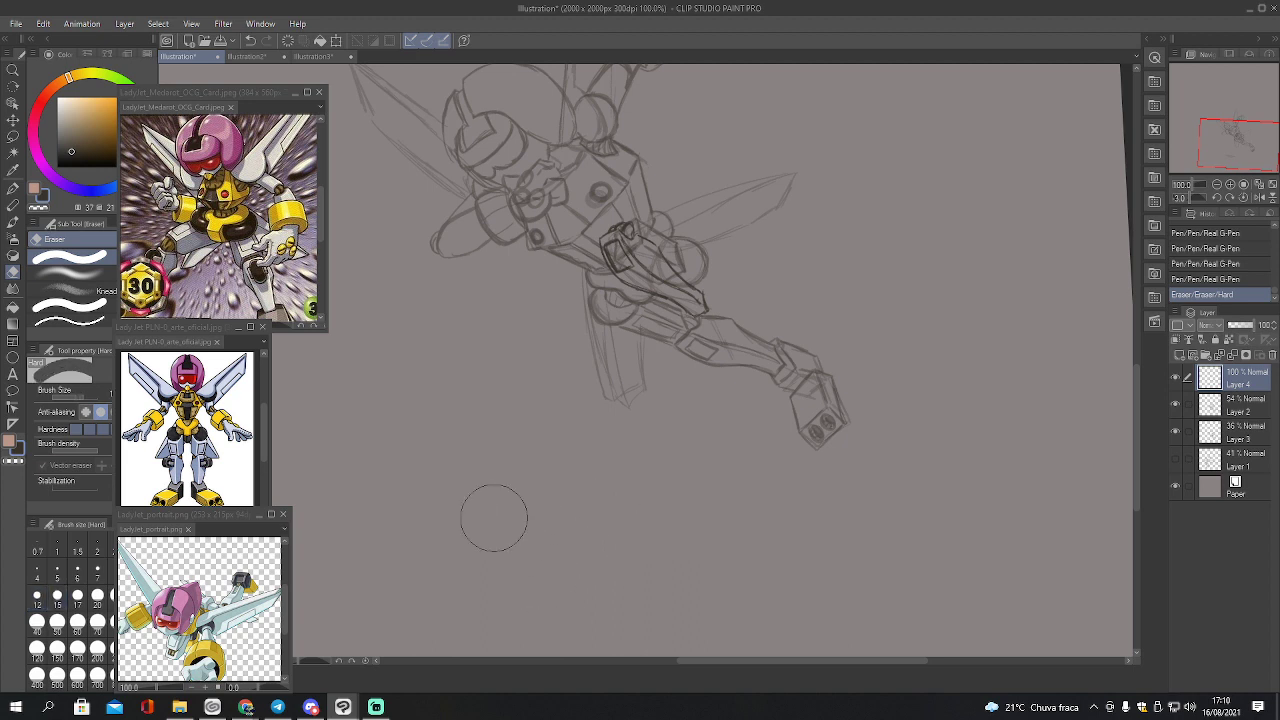
Check the figure mirrored, and sketch an angular foot at the end of the bent leg's shin with the Real G-Pen
{"action": "left_click", "coordinate": [1265, 198]}
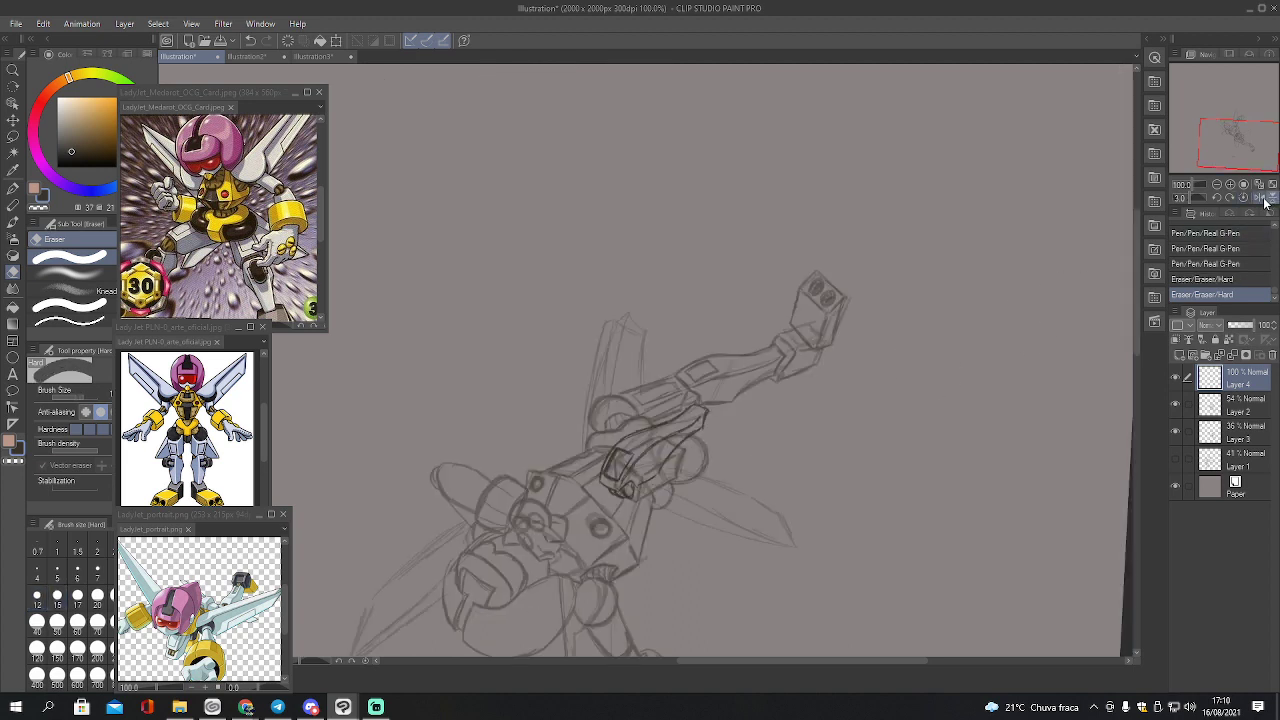
{"action": "left_click", "coordinate": [1265, 198]}
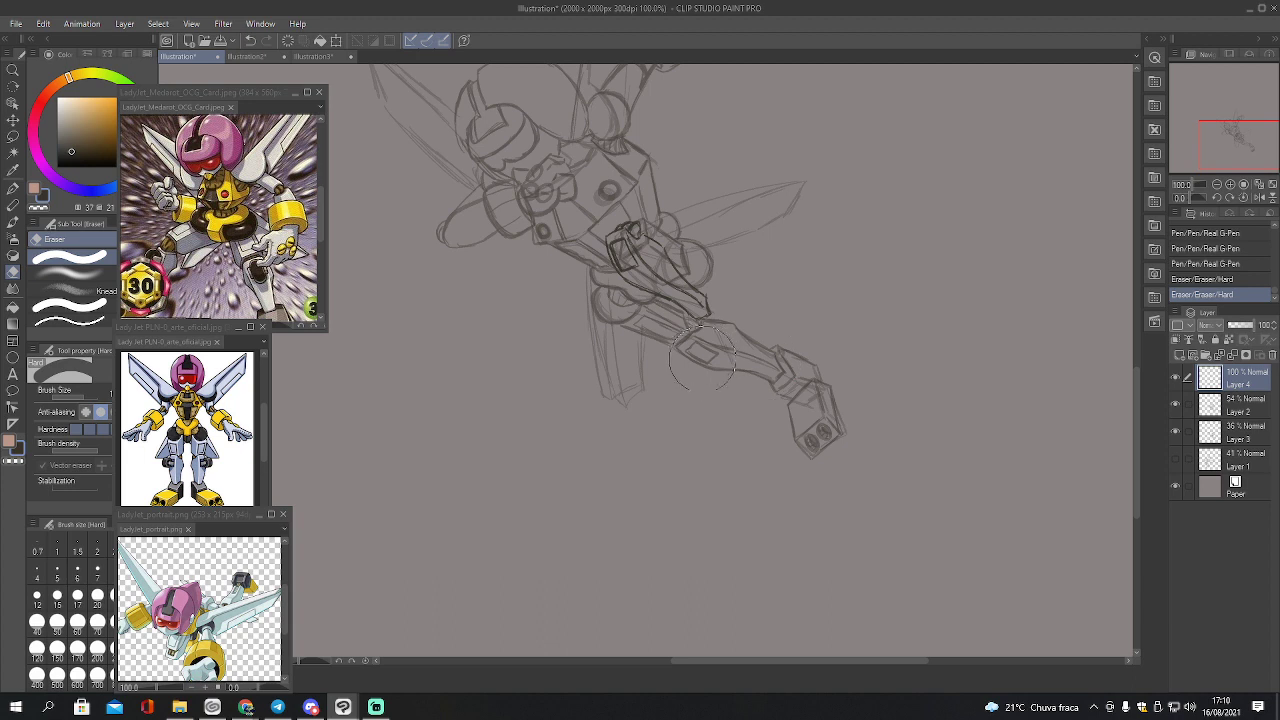
{"action": "key", "text": "p"}
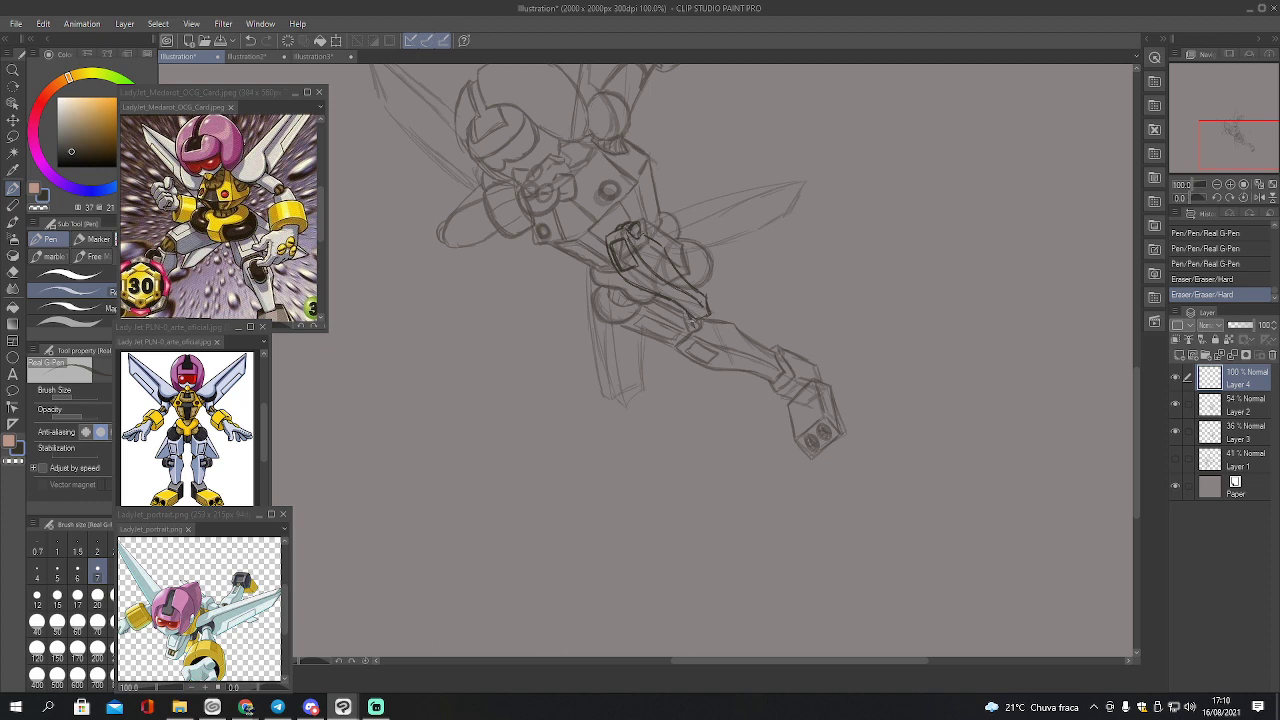
{"action": "mouse_move", "coordinate": [692, 332]}
{"action": "left_mouse_down"}
{"action": "mouse_move", "coordinate": [716, 322]}
{"action": "mouse_move", "coordinate": [704, 281]}
{"action": "left_mouse_up"}
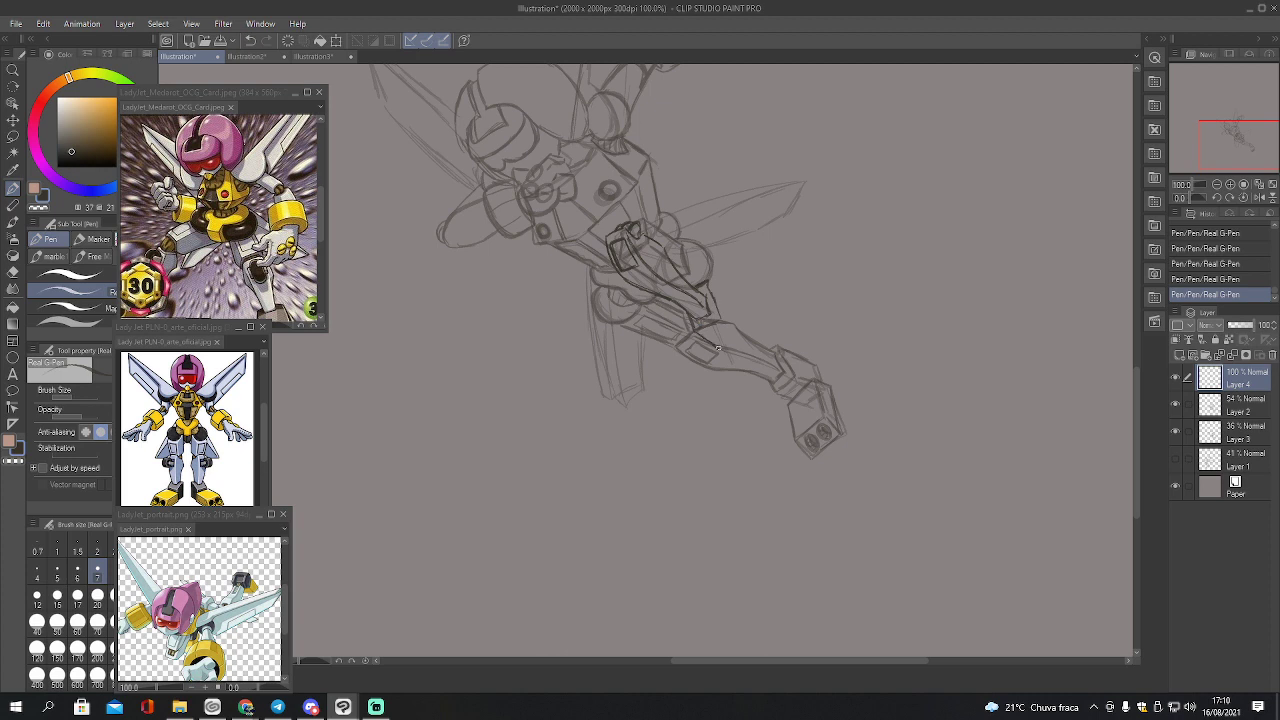
{"action": "left_click_drag", "start_coordinate": [720, 320], "coordinate": [736, 334]}
{"action": "mouse_move", "coordinate": [712, 296]}
{"action": "left_mouse_down"}
{"action": "mouse_move", "coordinate": [710, 280]}
{"action": "mouse_move", "coordinate": [737, 332]}
{"action": "left_mouse_up"}
{"action": "left_click_drag", "start_coordinate": [696, 327], "coordinate": [716, 314]}
{"action": "mouse_move", "coordinate": [726, 326]}
{"action": "left_mouse_down"}
{"action": "mouse_move", "coordinate": [704, 342]}
{"action": "mouse_move", "coordinate": [732, 326]}
{"action": "left_mouse_up"}
{"action": "mouse_move", "coordinate": [734, 326]}
{"action": "left_mouse_down"}
{"action": "mouse_move", "coordinate": [733, 355]}
{"action": "mouse_move", "coordinate": [704, 347]}
{"action": "mouse_move", "coordinate": [716, 389]}
{"action": "left_mouse_up"}
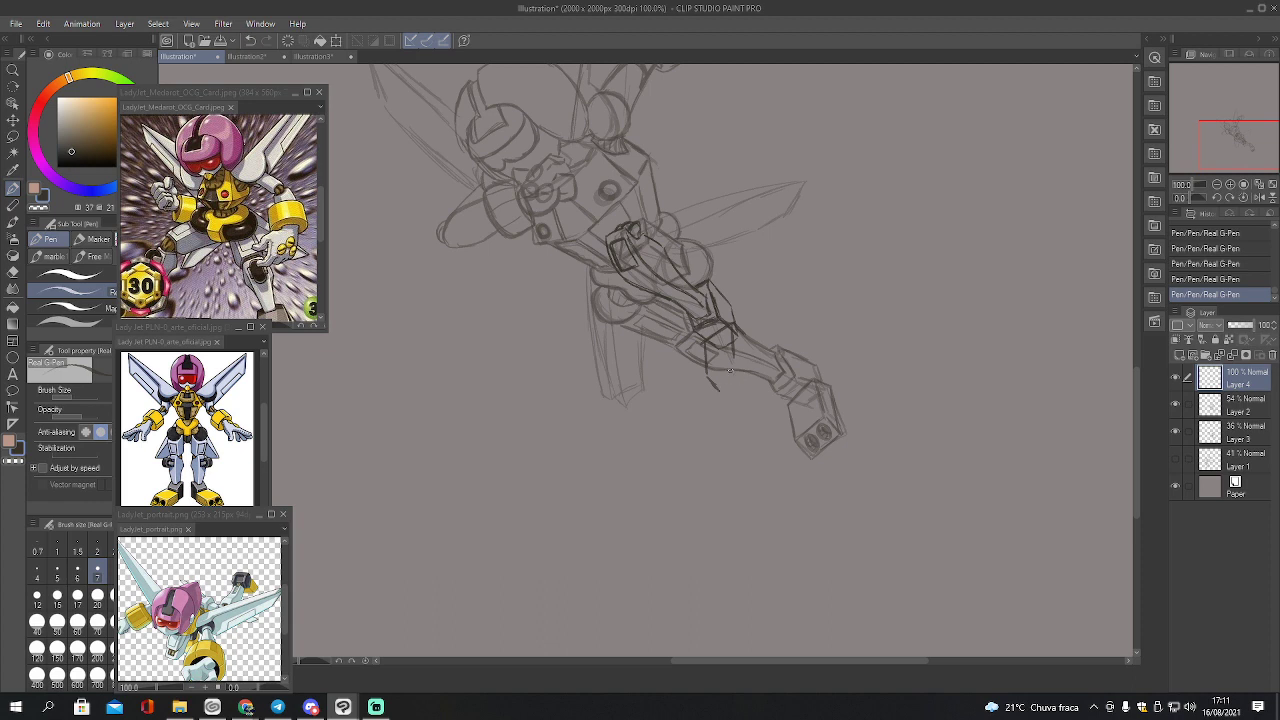
{"action": "mouse_move", "coordinate": [718, 368]}
{"action": "left_mouse_down"}
{"action": "mouse_move", "coordinate": [743, 333]}
{"action": "mouse_move", "coordinate": [746, 374]}
{"action": "left_mouse_up"}
Clean up the overlapping lines of the bent leg's foot with a much smaller eraser
{"action": "key", "text": "e"}
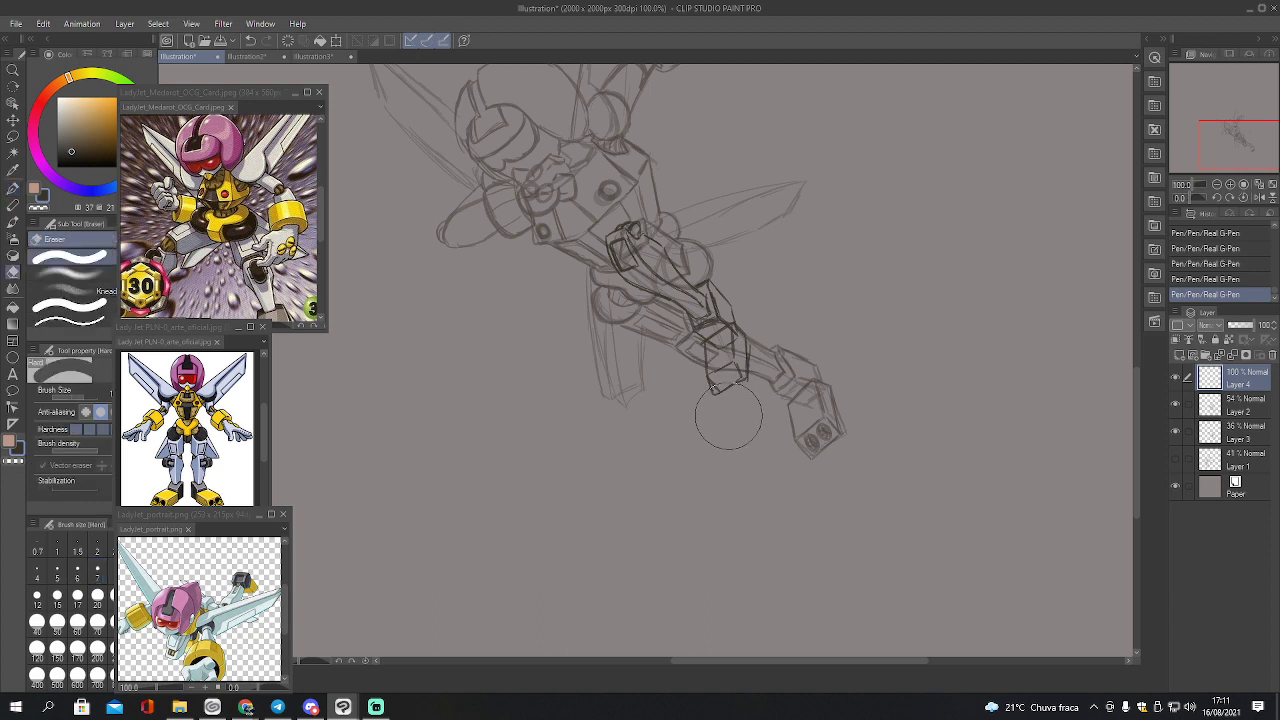
{"action": "key", "text": "bracketleft"}
{"action": "key", "text": "bracketleft"}
{"action": "key", "text": "bracketleft"}
{"action": "key", "text": "bracketleft"}
{"action": "key", "text": "bracketleft"}
{"action": "key", "text": "bracketleft"}
{"action": "mouse_move", "coordinate": [715, 384]}
{"action": "left_mouse_down"}
{"action": "mouse_move", "coordinate": [750, 368]}
{"action": "mouse_move", "coordinate": [751, 402]}
{"action": "left_mouse_up"}
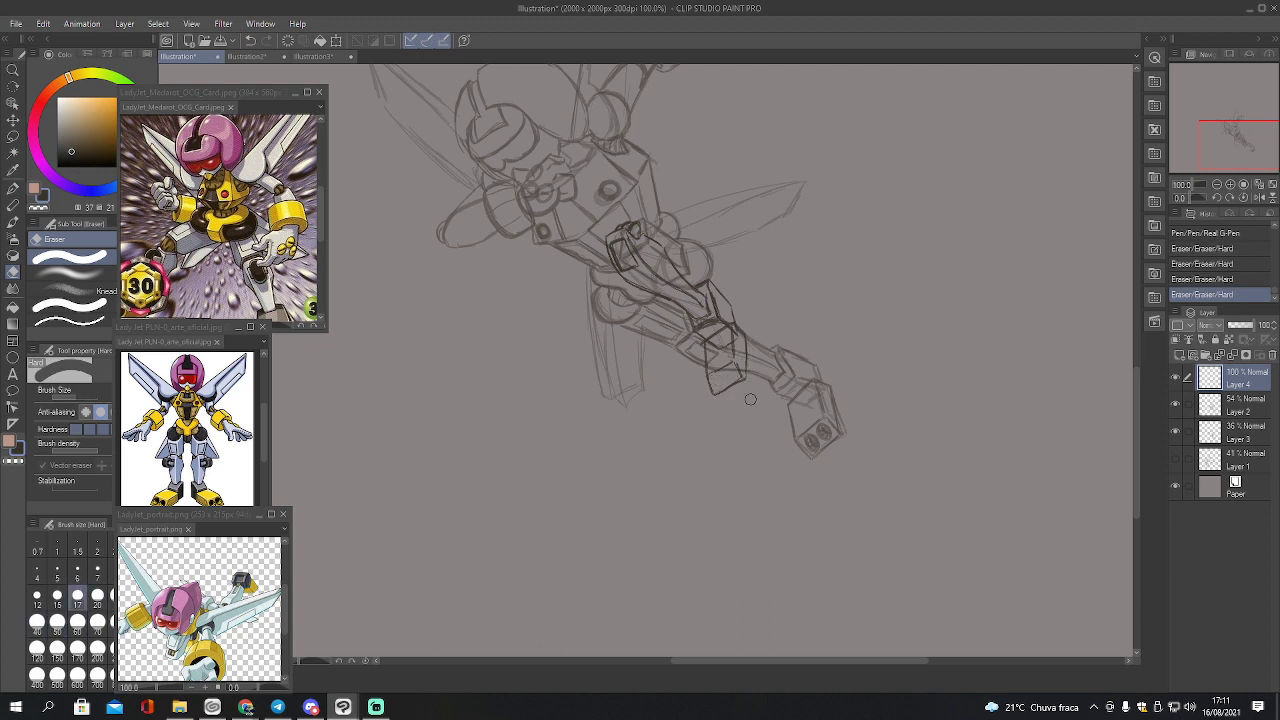
{"action": "left_click_drag", "start_coordinate": [719, 346], "coordinate": [715, 345]}
{"action": "key", "text": "bracketleft"}
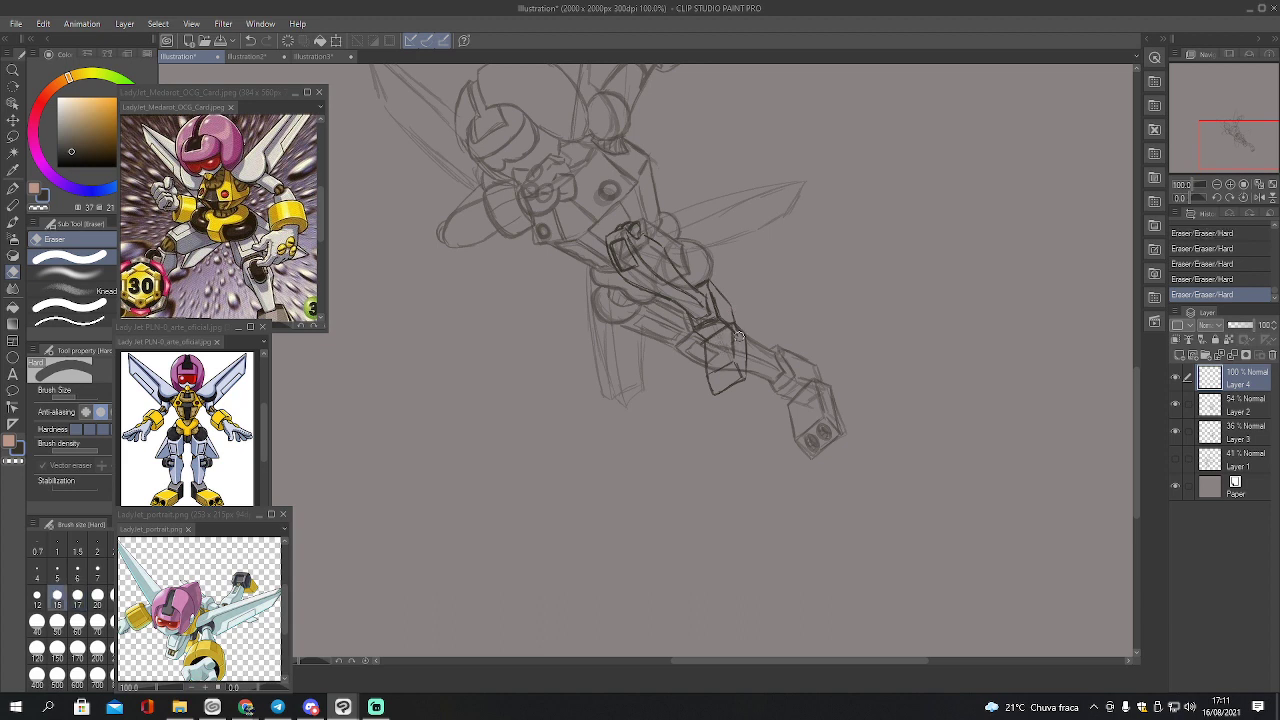
{"action": "key", "text": "bracketright"}
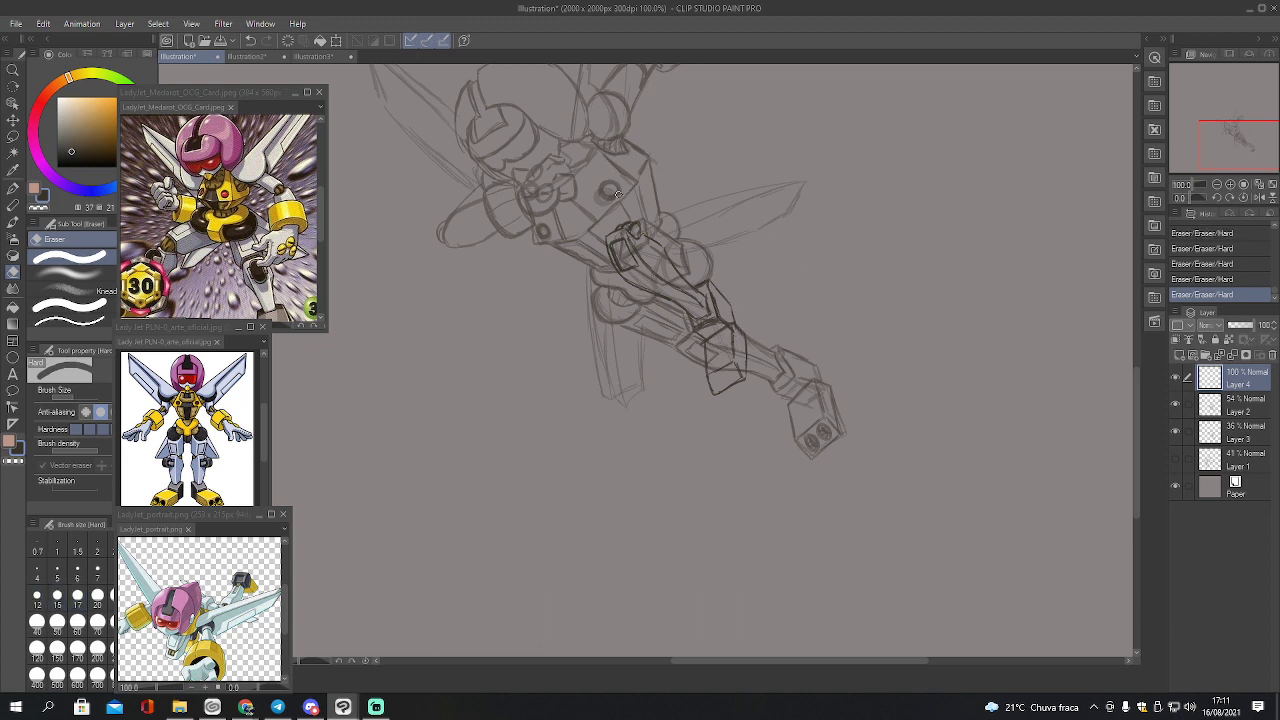
Redraw the outer side of the bent leg's foot, tidy its overlaps and add two circular details to the sole
{"action": "left_click", "coordinate": [246, 707]}
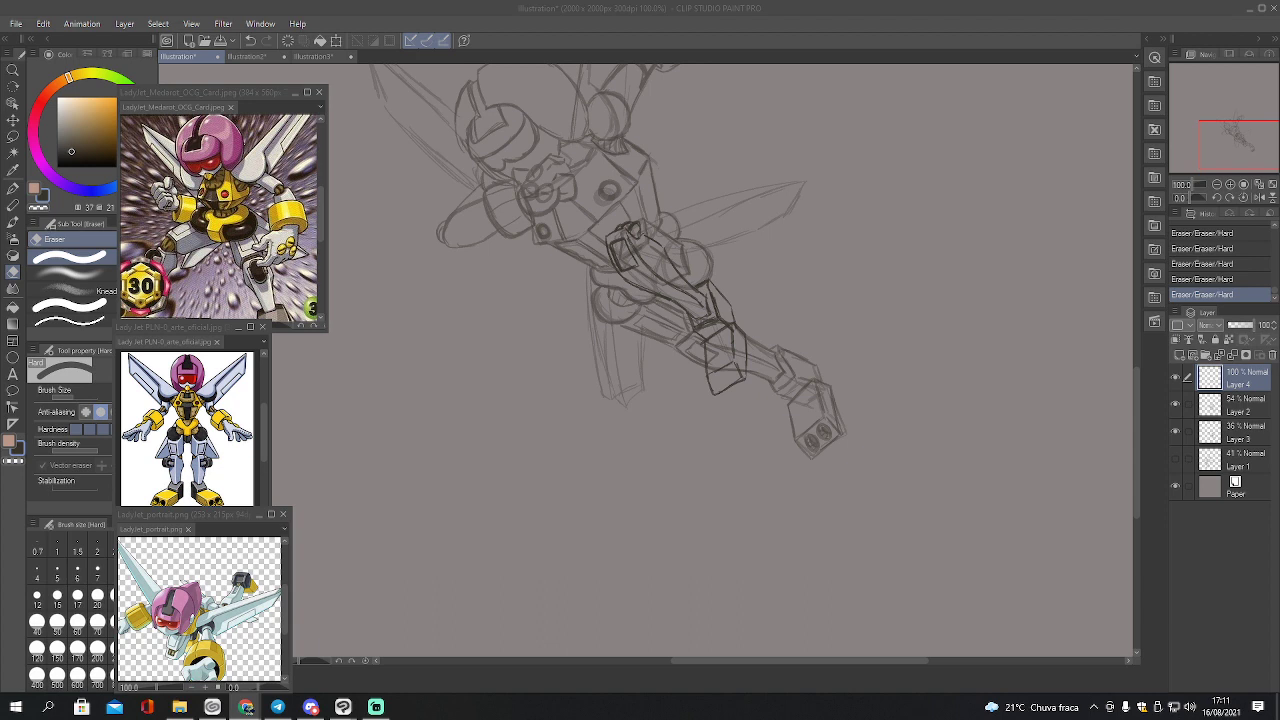
{"action": "left_click", "coordinate": [707, 378]}
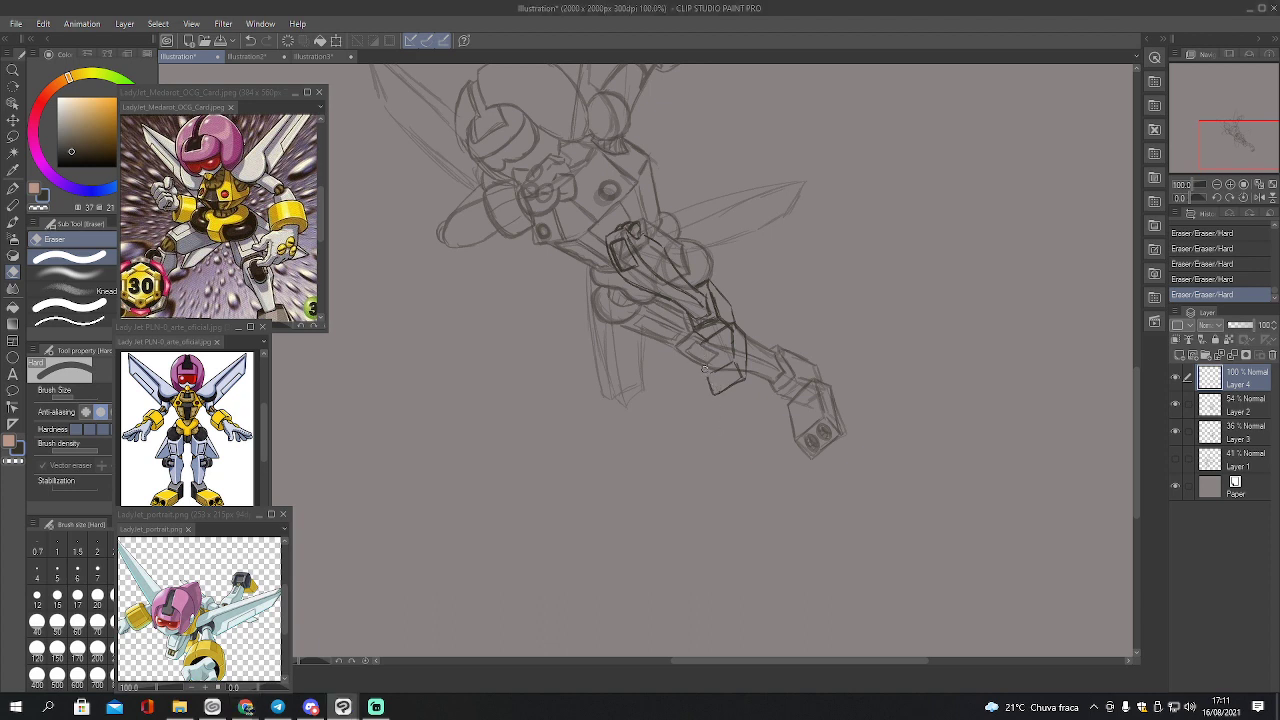
{"action": "key", "text": "p"}
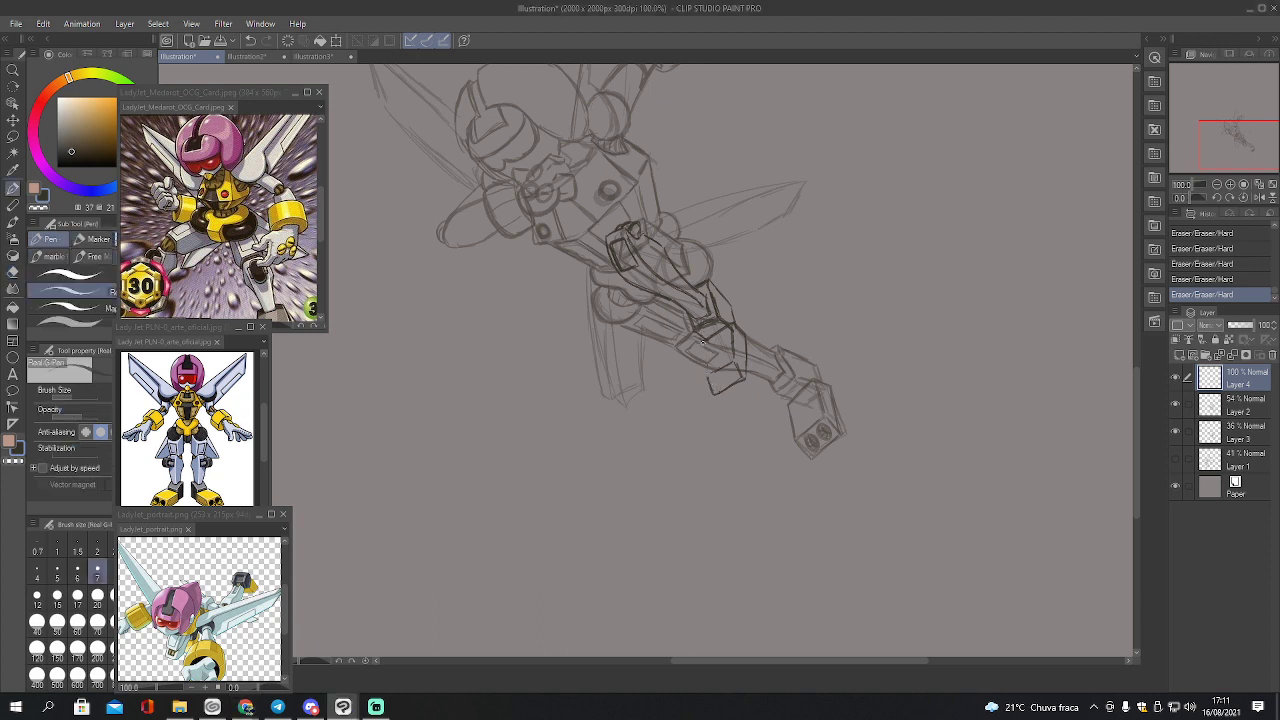
{"action": "mouse_move", "coordinate": [703, 342]}
{"action": "left_mouse_down"}
{"action": "mouse_move", "coordinate": [710, 397]}
{"action": "mouse_move", "coordinate": [727, 392]}
{"action": "mouse_move", "coordinate": [710, 392]}
{"action": "left_mouse_up"}
{"action": "key", "text": "e"}
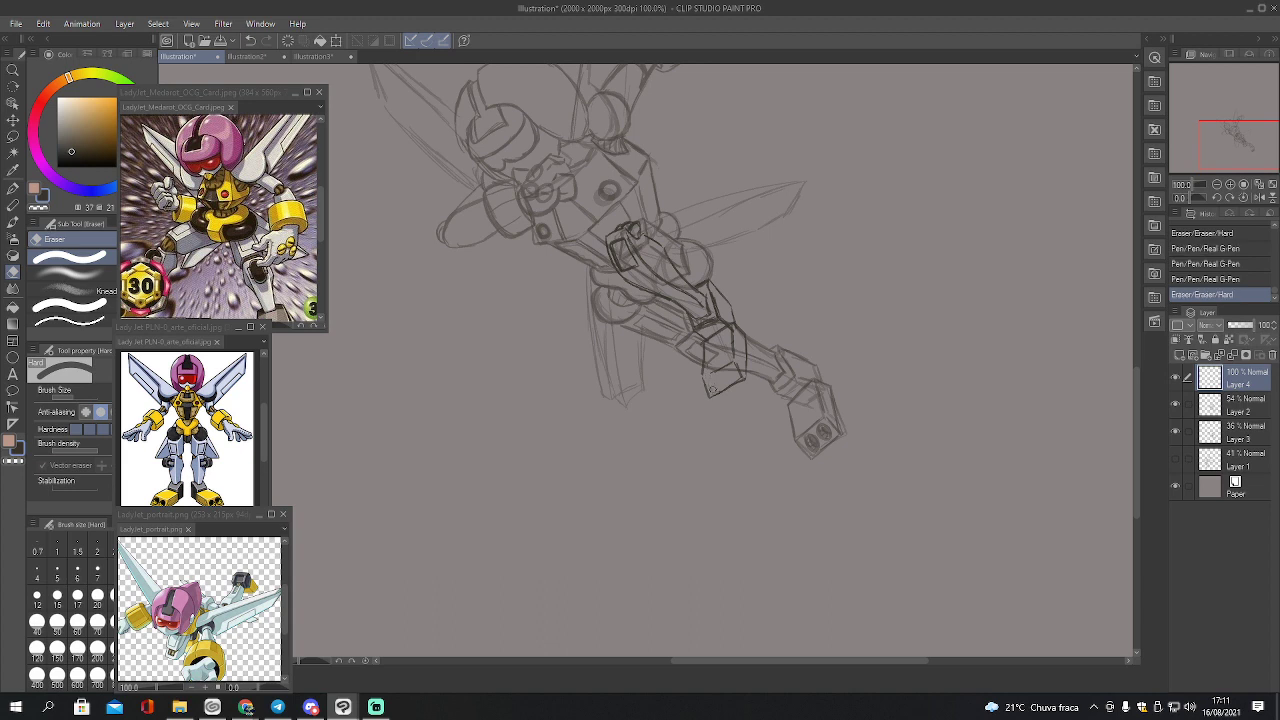
{"action": "left_click_drag", "start_coordinate": [710, 342], "coordinate": [710, 344]}
{"action": "mouse_move", "coordinate": [710, 342]}
{"action": "left_mouse_down"}
{"action": "mouse_move", "coordinate": [740, 342]}
{"action": "mouse_move", "coordinate": [713, 369]}
{"action": "mouse_move", "coordinate": [714, 389]}
{"action": "mouse_move", "coordinate": [713, 374]}
{"action": "mouse_move", "coordinate": [735, 377]}
{"action": "mouse_move", "coordinate": [729, 368]}
{"action": "mouse_move", "coordinate": [717, 386]}
{"action": "mouse_move", "coordinate": [728, 378]}
{"action": "left_mouse_up"}
{"action": "key", "text": "p"}
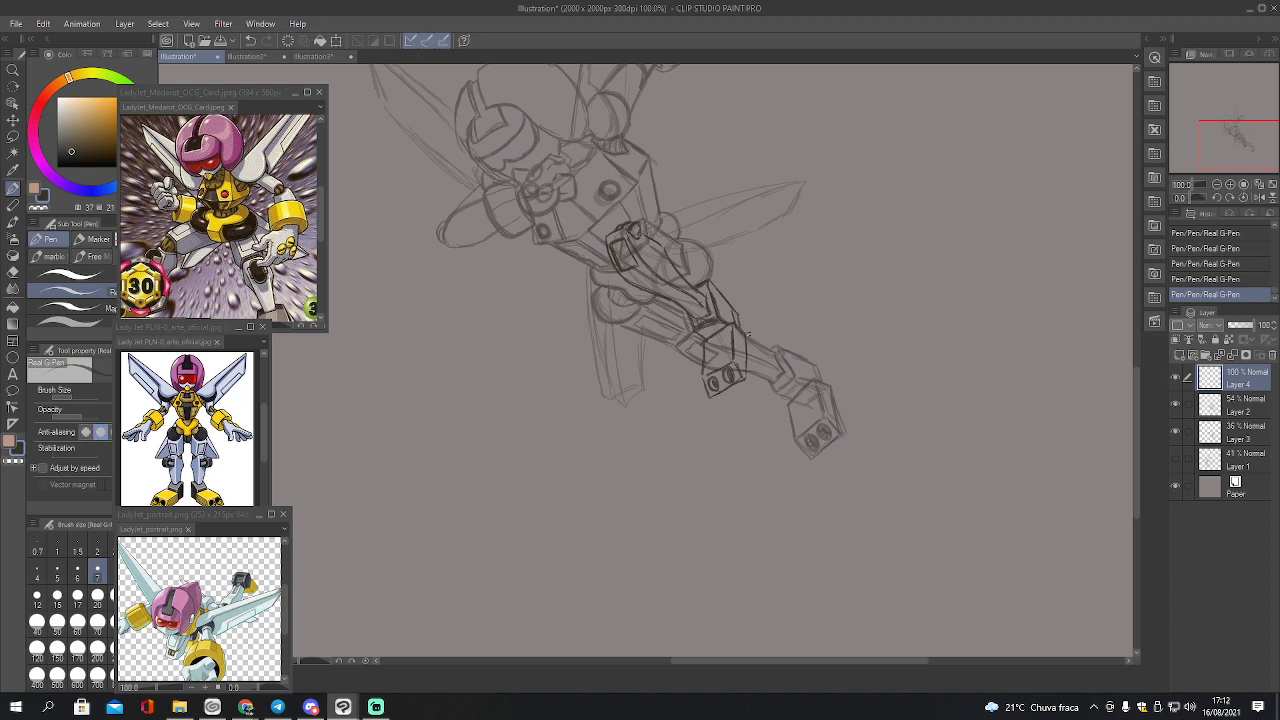
Draw firmer outlines for the long skirt panel hanging below the hip on Layer 4
{"action": "left_click_drag", "start_coordinate": [1196, 144], "coordinate": [1206, 133]}
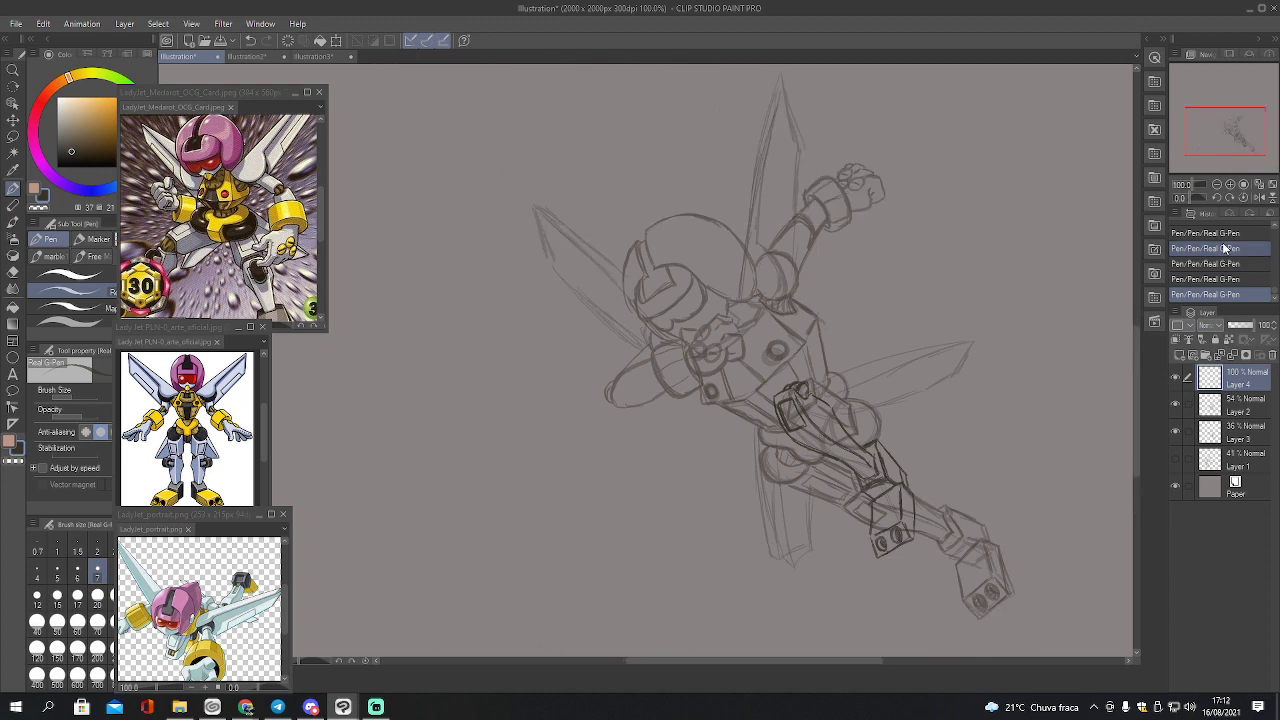
{"action": "left_click", "coordinate": [1234, 134]}
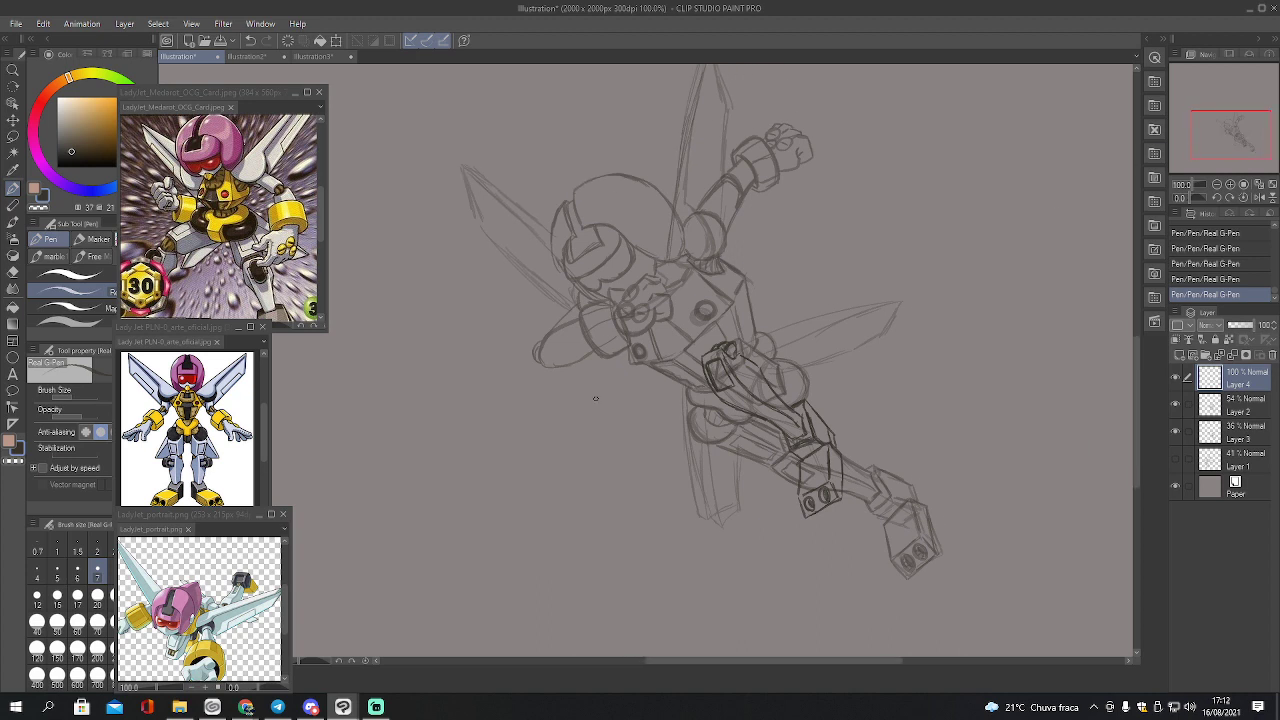
{"action": "left_click_drag", "start_coordinate": [615, 398], "coordinate": [602, 501]}
{"action": "key", "text": "ctrl+z"}
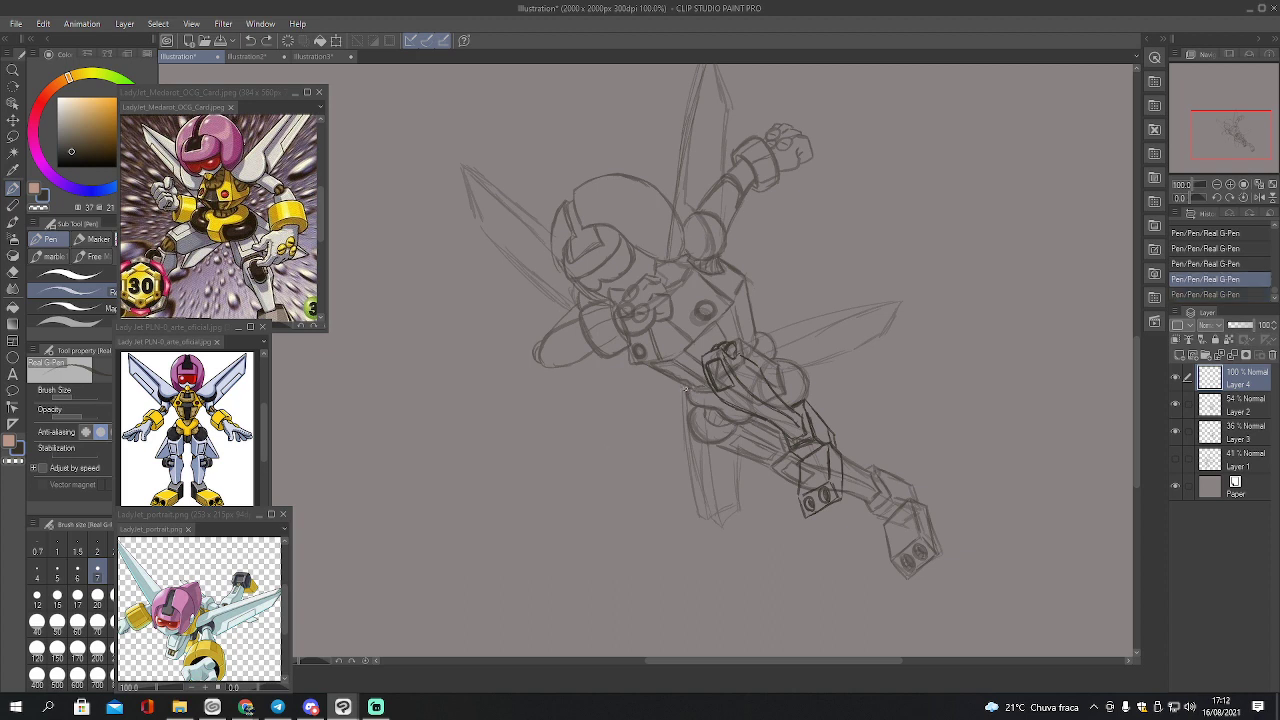
{"action": "left_click_drag", "start_coordinate": [685, 381], "coordinate": [687, 516]}
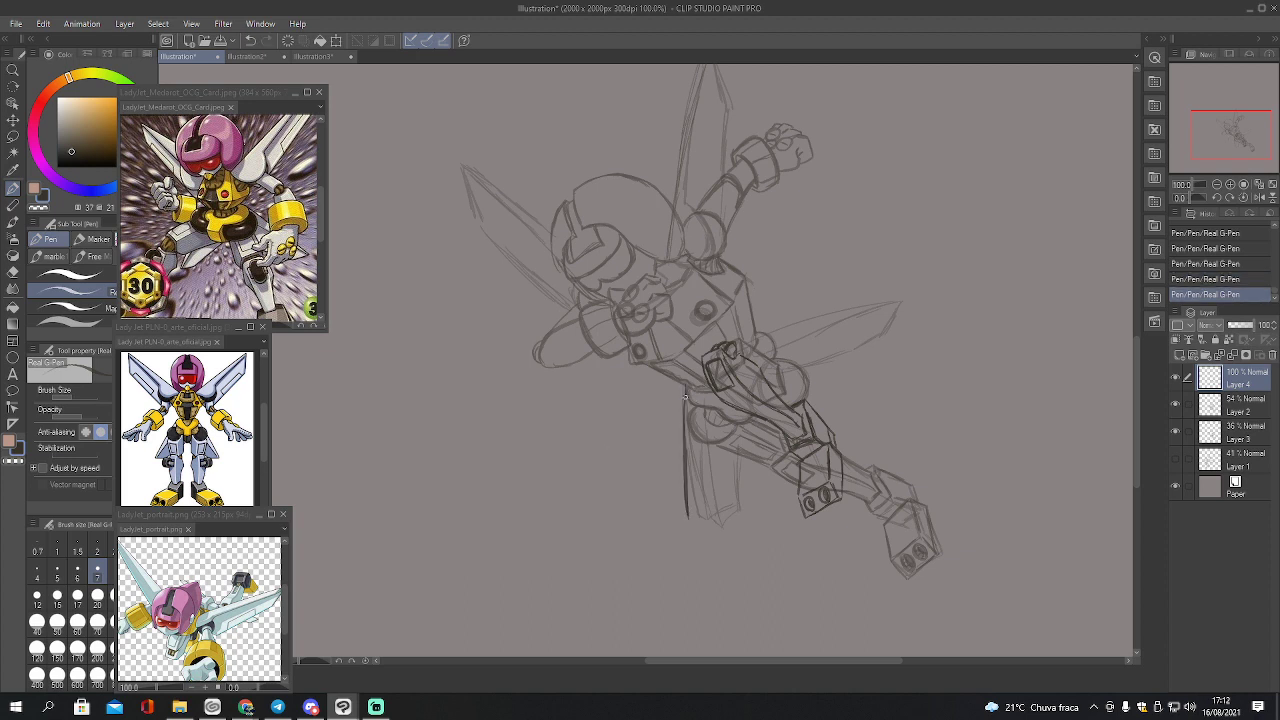
{"action": "mouse_move", "coordinate": [684, 396]}
{"action": "left_mouse_down"}
{"action": "mouse_move", "coordinate": [688, 522]}
{"action": "mouse_move", "coordinate": [729, 496]}
{"action": "mouse_move", "coordinate": [727, 452]}
{"action": "mouse_move", "coordinate": [722, 497]}
{"action": "left_mouse_up"}
{"action": "mouse_move", "coordinate": [695, 511]}
{"action": "left_mouse_down"}
{"action": "mouse_move", "coordinate": [693, 466]}
{"action": "mouse_move", "coordinate": [695, 489]}
{"action": "left_mouse_up"}
Redraw the raised arm's shoulder curve, the hip joint and the torso's side edge over the rough sketch
{"action": "mouse_move", "coordinate": [1221, 127]}
{"action": "left_mouse_down"}
{"action": "mouse_move", "coordinate": [1197, 112]}
{"action": "mouse_move", "coordinate": [1212, 115]}
{"action": "left_mouse_up"}
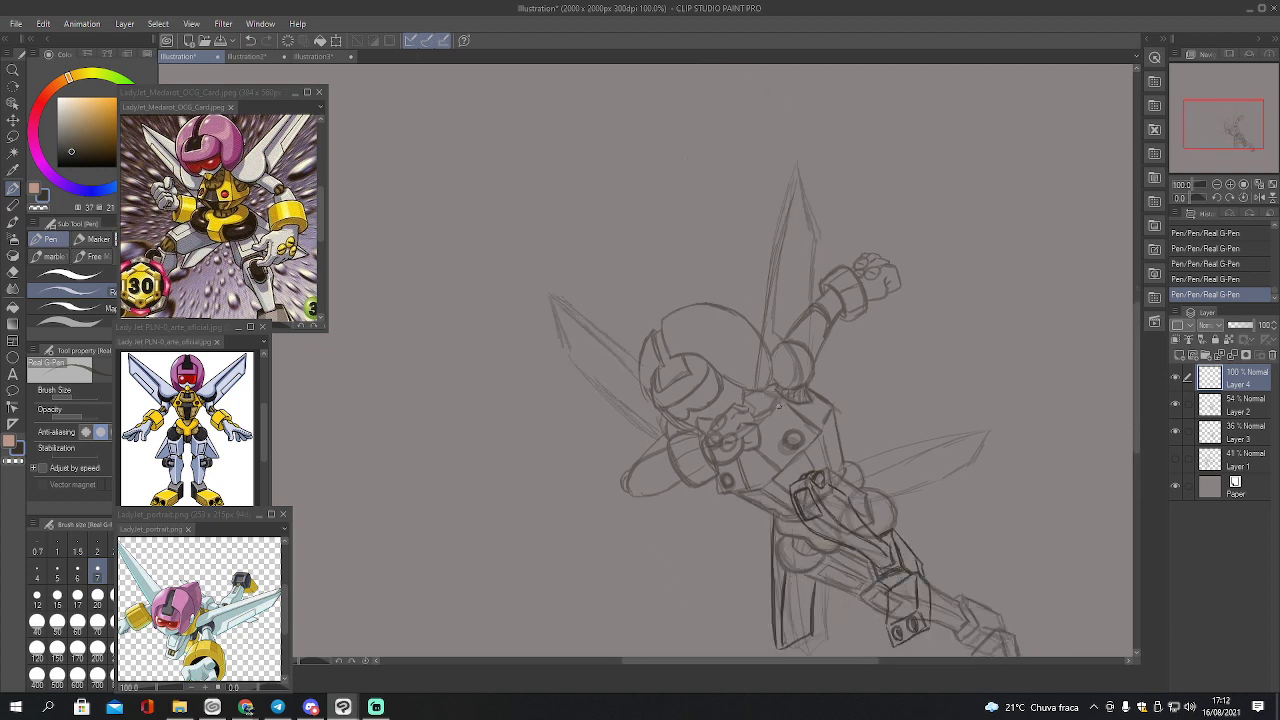
{"action": "mouse_move", "coordinate": [766, 389]}
{"action": "left_mouse_down"}
{"action": "mouse_move", "coordinate": [804, 382]}
{"action": "mouse_move", "coordinate": [800, 352]}
{"action": "mouse_move", "coordinate": [778, 335]}
{"action": "left_mouse_up"}
{"action": "left_click_drag", "start_coordinate": [800, 377], "coordinate": [789, 393]}
{"action": "mouse_move", "coordinate": [828, 474]}
{"action": "left_mouse_down"}
{"action": "mouse_move", "coordinate": [836, 463]}
{"action": "mouse_move", "coordinate": [866, 492]}
{"action": "left_mouse_up"}
{"action": "mouse_move", "coordinate": [866, 488]}
{"action": "left_mouse_down"}
{"action": "mouse_move", "coordinate": [898, 510]}
{"action": "mouse_move", "coordinate": [892, 530]}
{"action": "mouse_move", "coordinate": [891, 516]}
{"action": "left_mouse_up"}
{"action": "left_click_drag", "start_coordinate": [826, 408], "coordinate": [838, 468]}
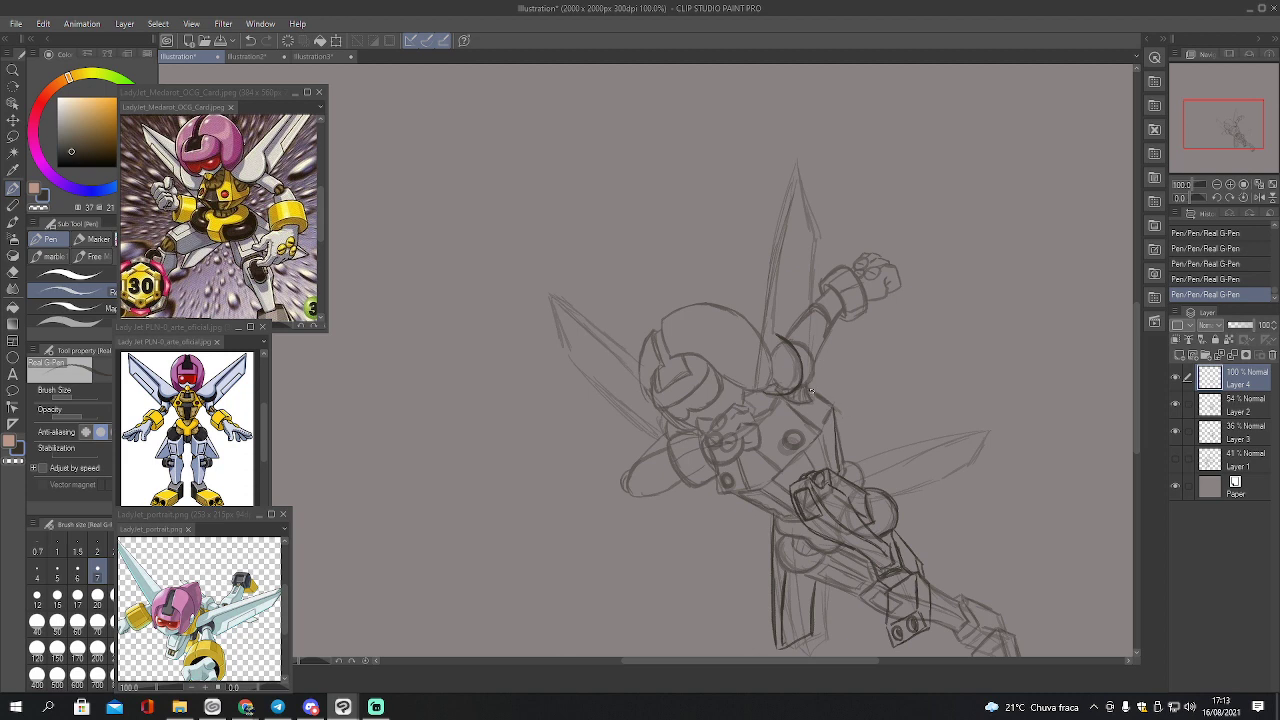
{"action": "left_click_drag", "start_coordinate": [836, 426], "coordinate": [831, 410]}
Outline the upright wing behind the raised arm as a pointed blade with an inner edge line
{"action": "left_click_drag", "start_coordinate": [756, 330], "coordinate": [781, 193]}
{"action": "mouse_move", "coordinate": [768, 256]}
{"action": "left_mouse_down"}
{"action": "mouse_move", "coordinate": [790, 152]}
{"action": "mouse_move", "coordinate": [819, 276]}
{"action": "left_mouse_up"}
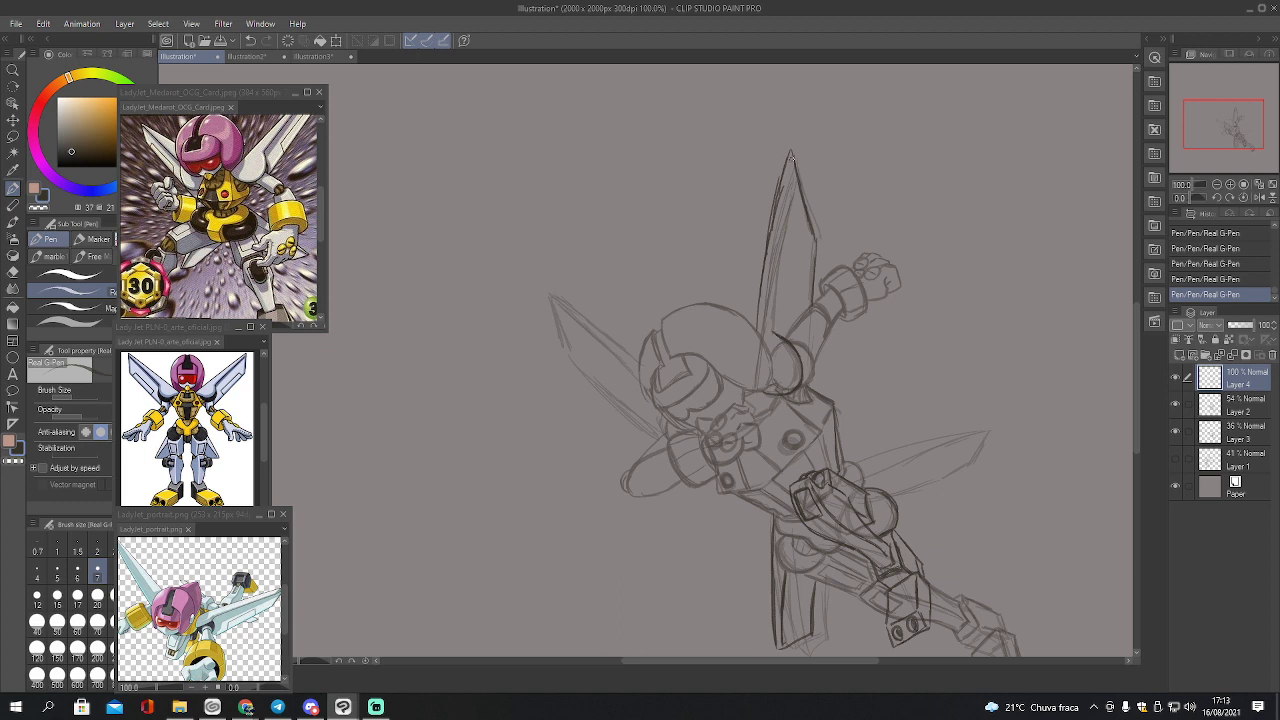
{"action": "mouse_move", "coordinate": [790, 156]}
{"action": "left_mouse_down"}
{"action": "mouse_move", "coordinate": [770, 336]}
{"action": "mouse_move", "coordinate": [771, 268]}
{"action": "mouse_move", "coordinate": [768, 310]}
{"action": "left_mouse_up"}
{"action": "mouse_move", "coordinate": [782, 207]}
{"action": "left_mouse_down"}
{"action": "mouse_move", "coordinate": [791, 149]}
{"action": "mouse_move", "coordinate": [814, 283]}
{"action": "left_mouse_up"}
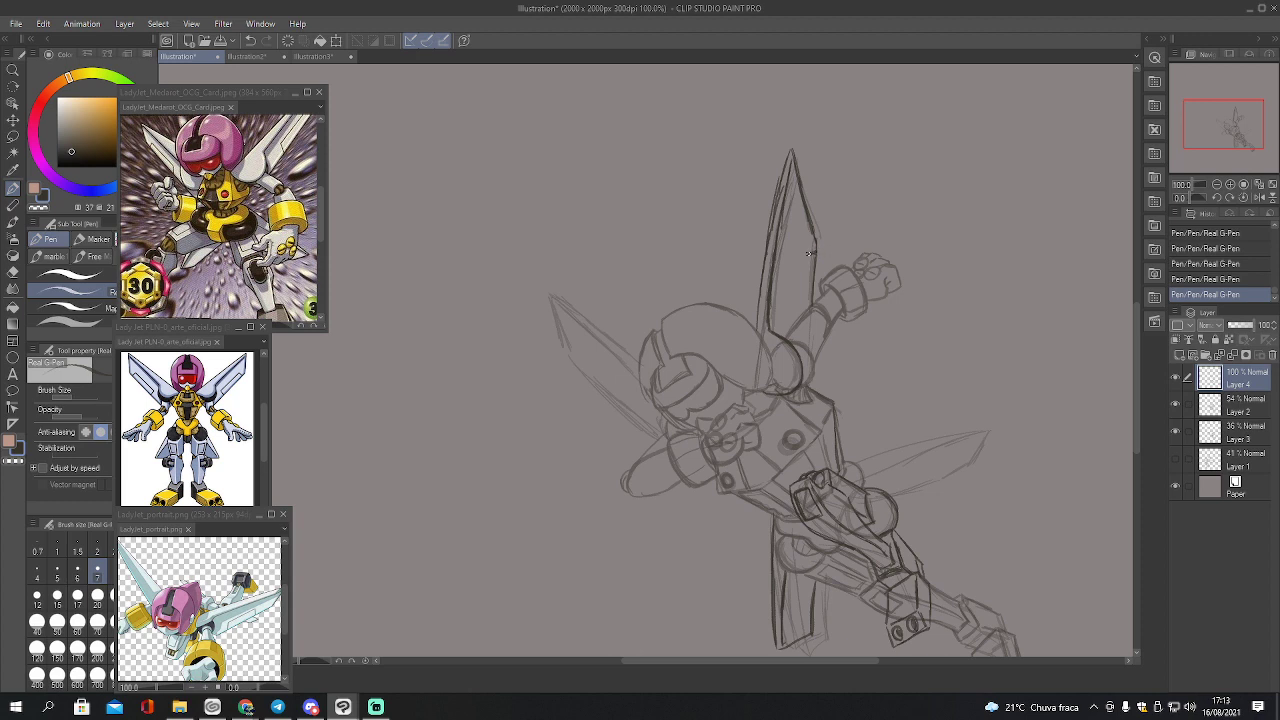
{"action": "left_click_drag", "start_coordinate": [814, 249], "coordinate": [798, 316]}
Draw the raised arm's shoulder joint and upper arm up to the wrist cuff with darker lines
{"action": "mouse_move", "coordinate": [783, 344]}
{"action": "left_mouse_down"}
{"action": "mouse_move", "coordinate": [809, 307]}
{"action": "mouse_move", "coordinate": [813, 362]}
{"action": "left_mouse_up"}
{"action": "mouse_move", "coordinate": [794, 350]}
{"action": "left_mouse_down"}
{"action": "mouse_move", "coordinate": [813, 366]}
{"action": "mouse_move", "coordinate": [795, 392]}
{"action": "left_mouse_up"}
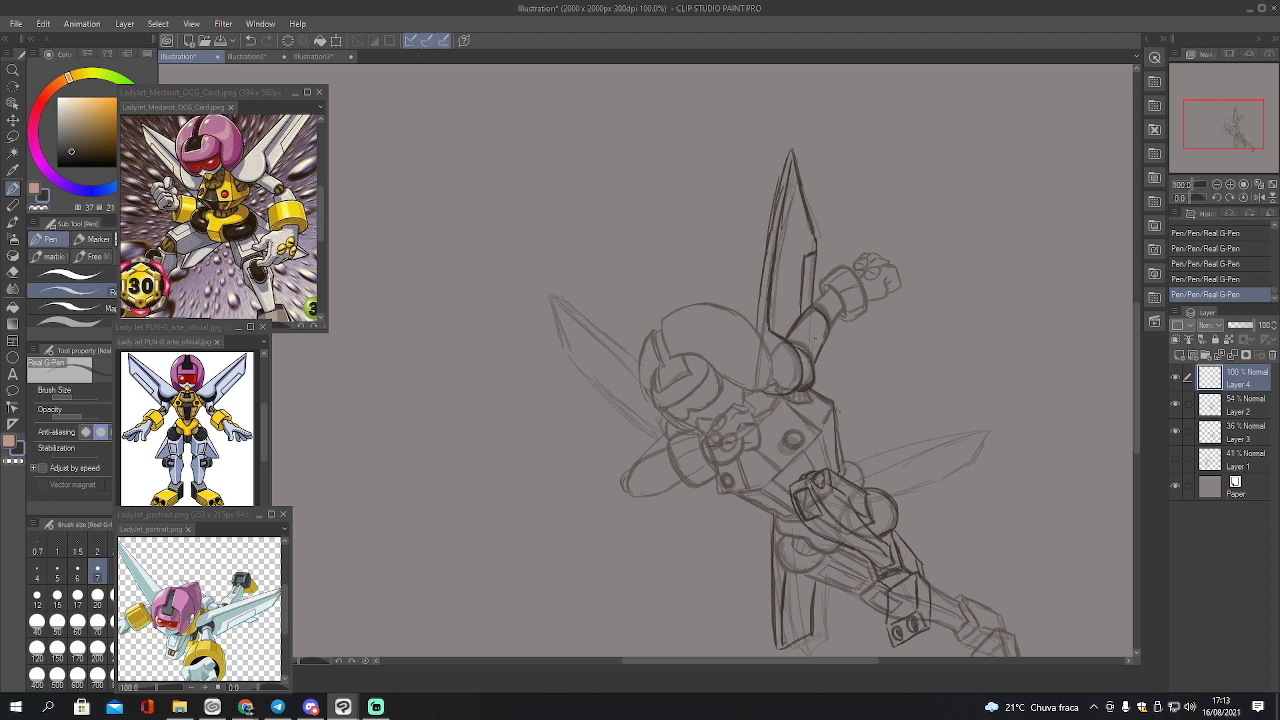
{"action": "mouse_move", "coordinate": [792, 344]}
{"action": "left_mouse_down"}
{"action": "mouse_move", "coordinate": [813, 370]}
{"action": "mouse_move", "coordinate": [808, 356]}
{"action": "left_mouse_up"}
{"action": "left_click_drag", "start_coordinate": [832, 306], "coordinate": [822, 330]}
{"action": "left_click_drag", "start_coordinate": [816, 306], "coordinate": [824, 318]}
{"action": "left_click_drag", "start_coordinate": [816, 298], "coordinate": [850, 276]}
{"action": "left_click_drag", "start_coordinate": [833, 324], "coordinate": [850, 305]}
Lasso the raised fist and cuff on Layer 2, move them slightly outward along the arm and clear the selection
{"action": "left_click", "coordinate": [1224, 405]}
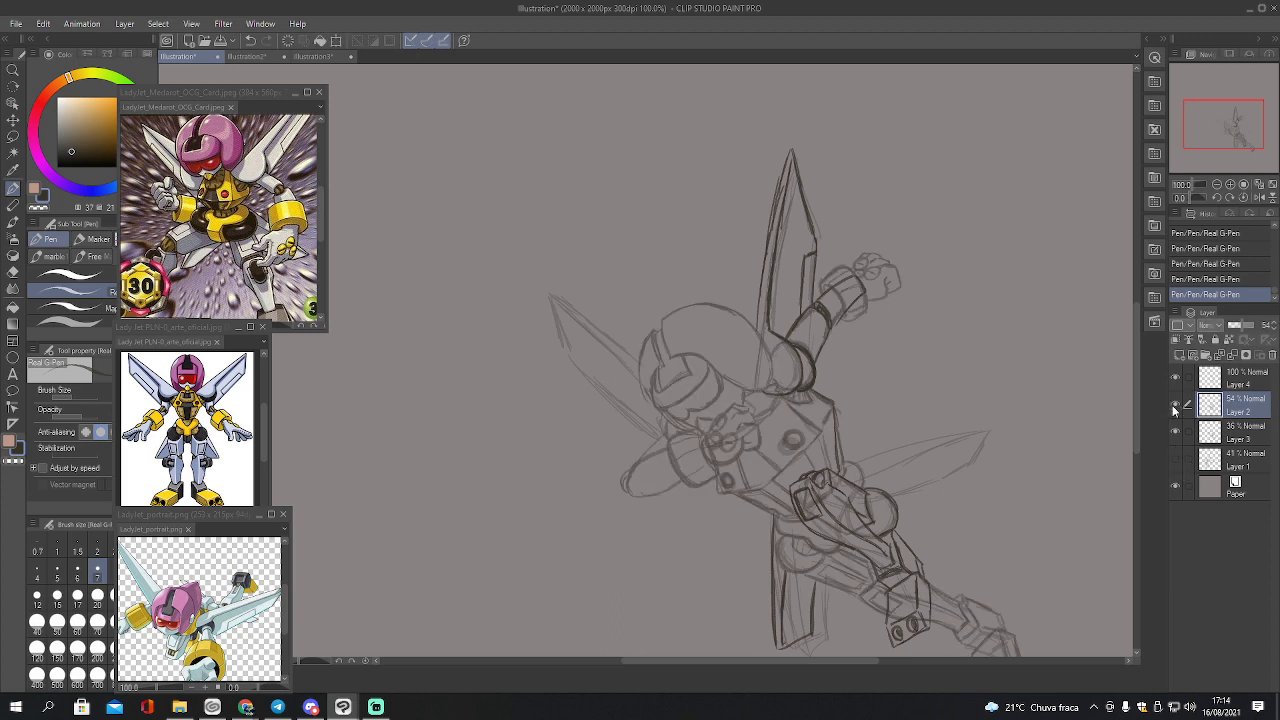
{"action": "key", "text": "m"}
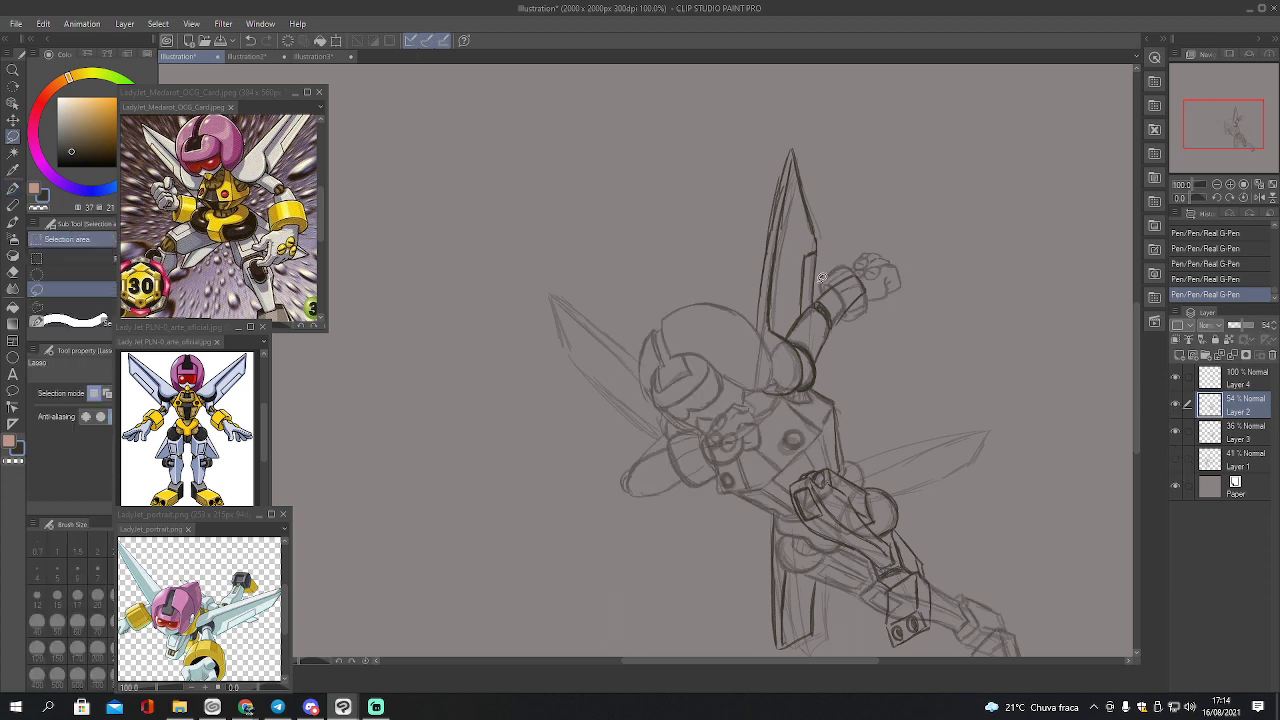
{"action": "mouse_move", "coordinate": [835, 300]}
{"action": "left_mouse_down"}
{"action": "mouse_move", "coordinate": [887, 314]}
{"action": "mouse_move", "coordinate": [918, 279]}
{"action": "mouse_move", "coordinate": [871, 231]}
{"action": "mouse_move", "coordinate": [870, 272]}
{"action": "left_mouse_up"}
{"action": "key", "text": "k"}
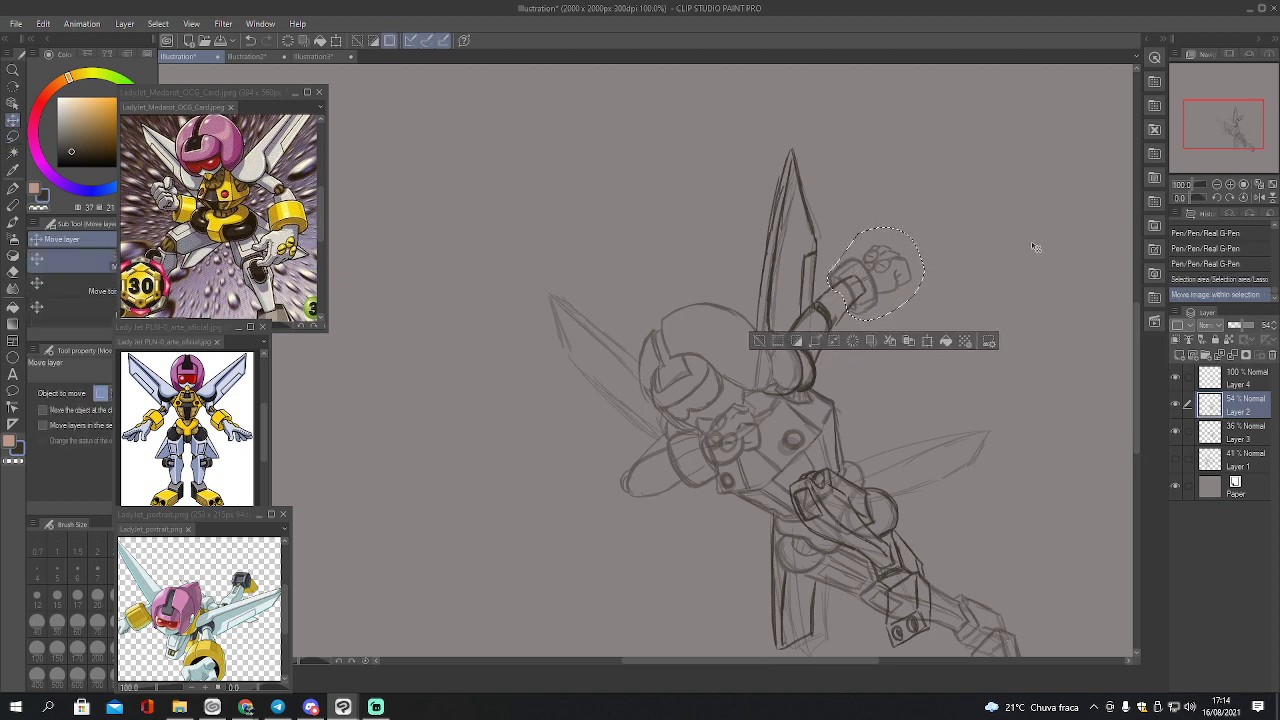
{"action": "key", "text": "ctrl+s"}
{"action": "left_click", "coordinate": [963, 548]}
{"action": "key", "text": "ctrl+d"}
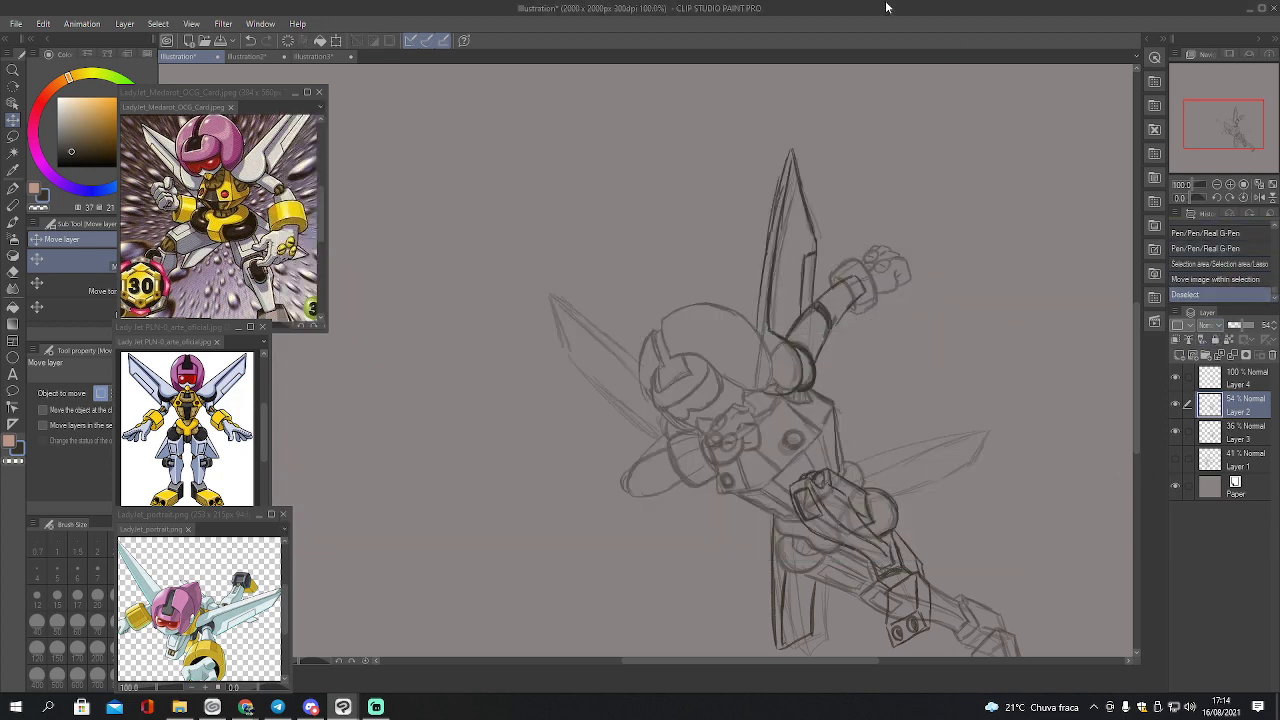
Create a new 1200 × 1200 px canvas at 300 dpi from the 1200 preset
{"action": "left_click", "coordinate": [18, 24]}
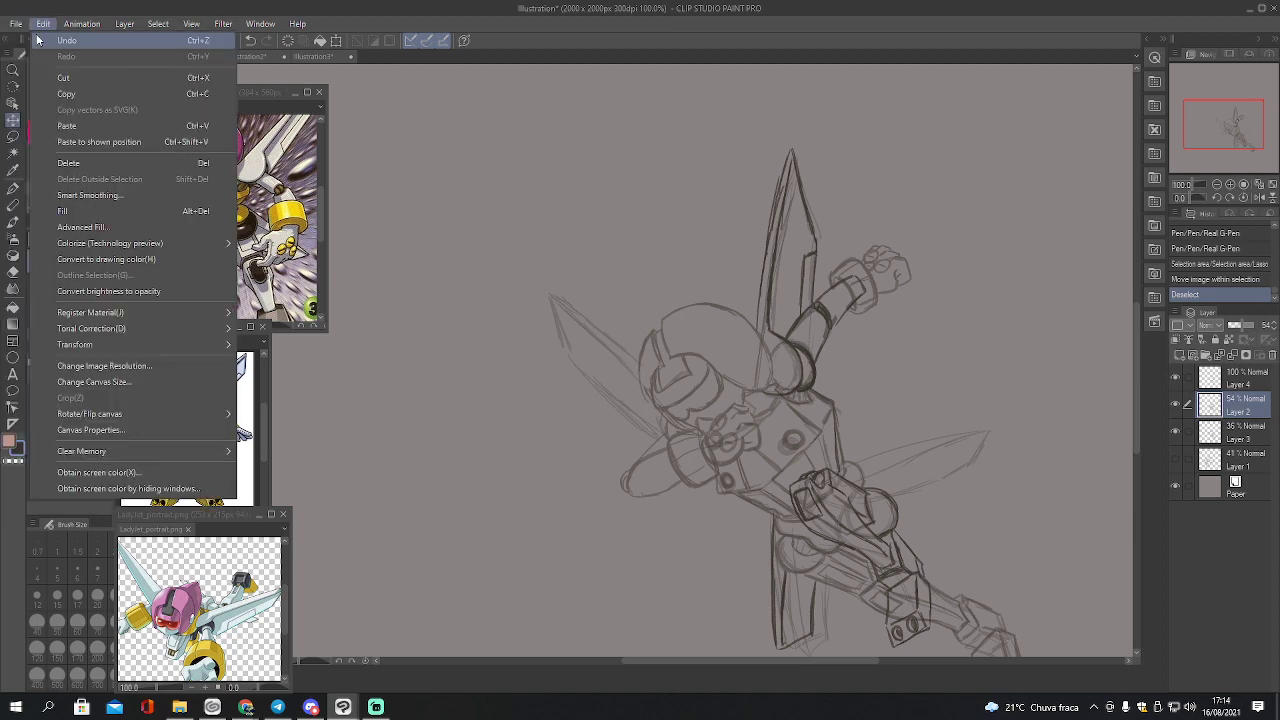
{"action": "left_click", "coordinate": [38, 40]}
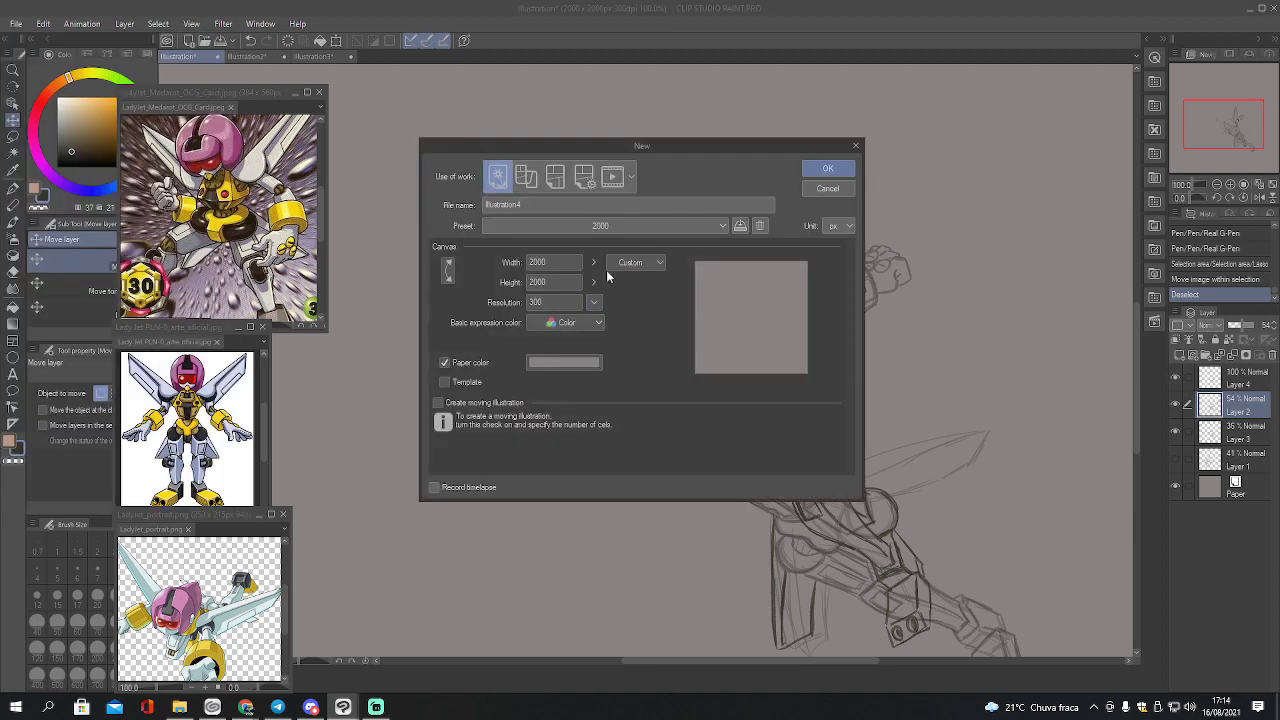
{"action": "left_click", "coordinate": [641, 225]}
{"action": "left_click", "coordinate": [580, 459]}
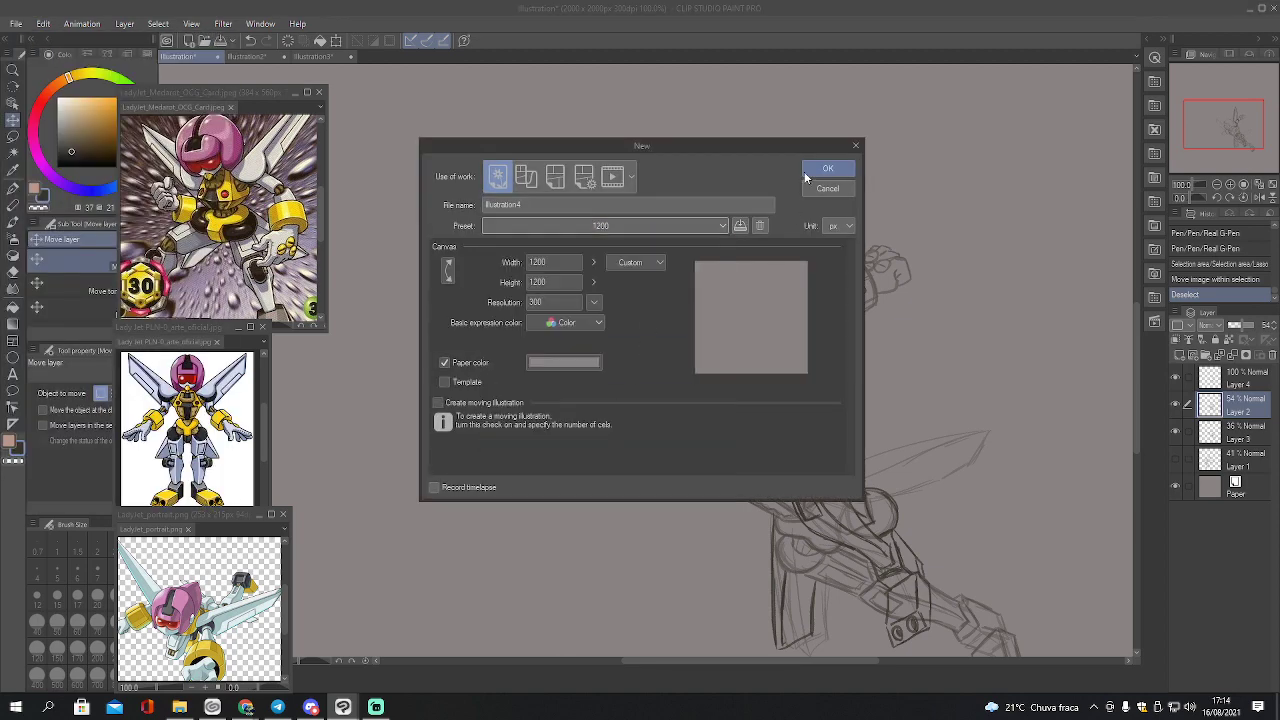
{"action": "left_click", "coordinate": [828, 168]}
Copy the whole figure from Layers 4, 2 and 3 of the Illustration canvas and paste it into Illustration4
{"action": "left_click", "coordinate": [194, 58]}
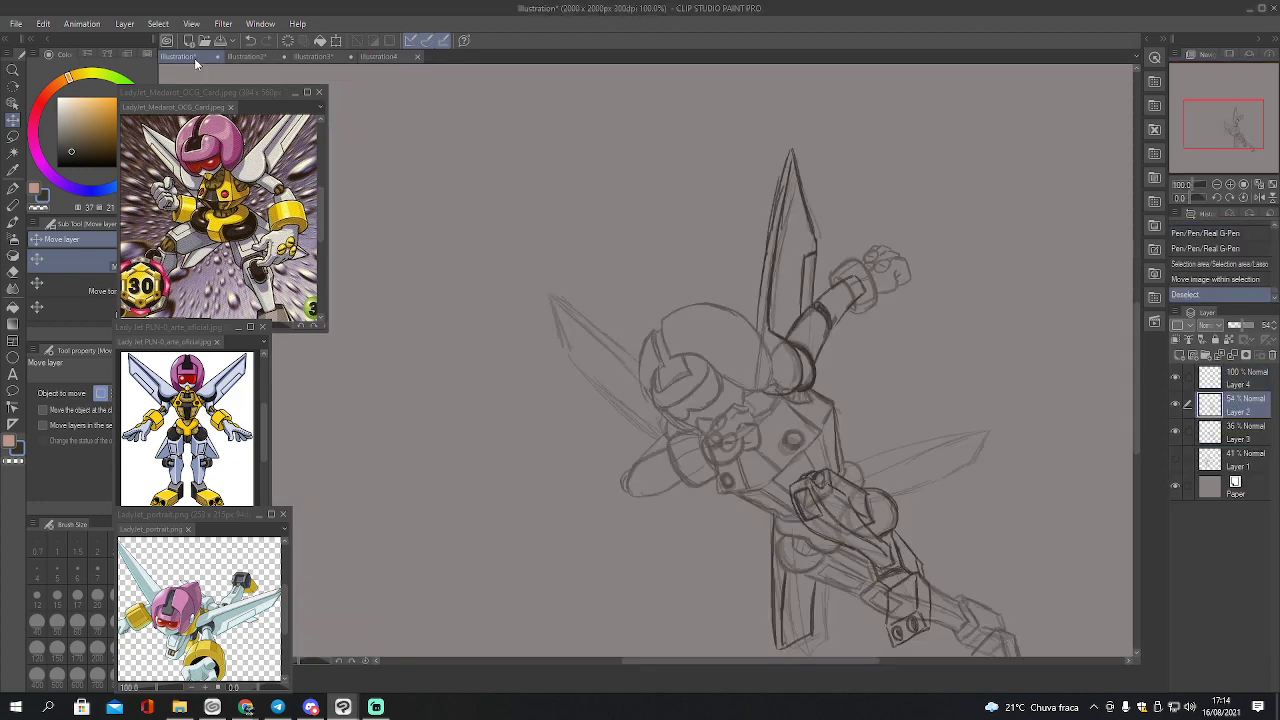
{"action": "left_click", "coordinate": [1216, 185]}
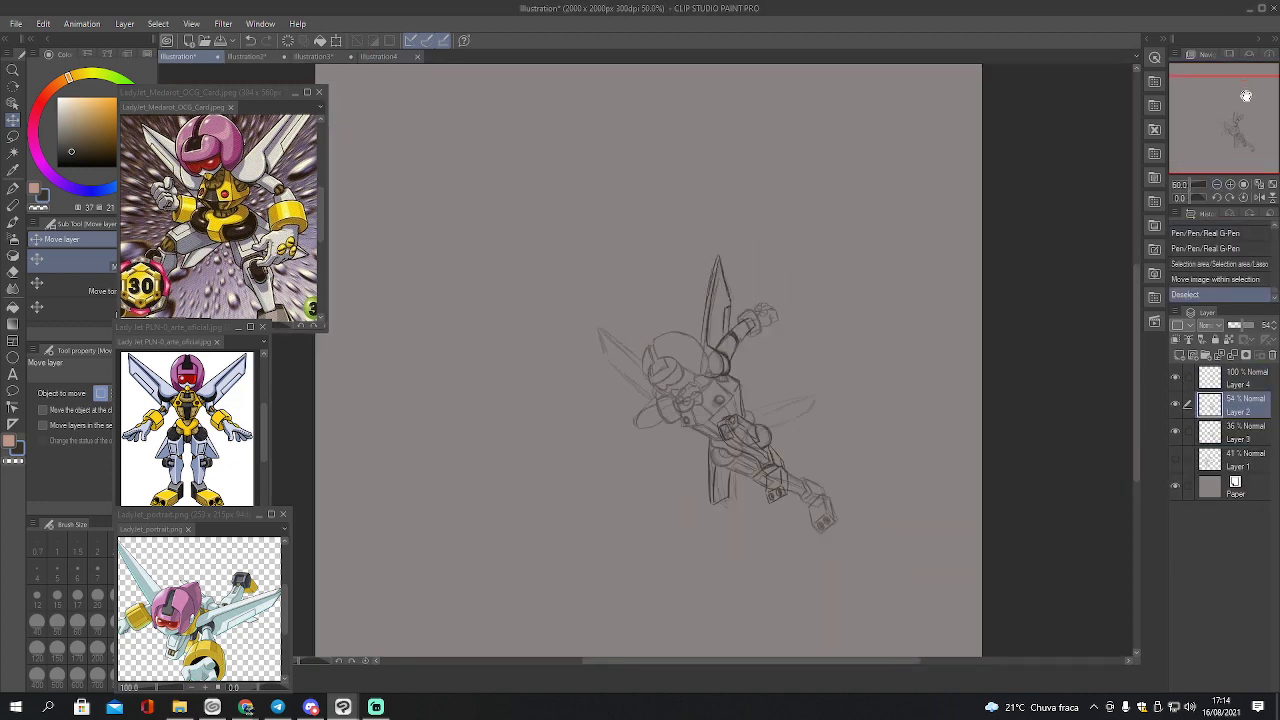
{"action": "left_click", "coordinate": [1176, 462]}
{"action": "left_click", "coordinate": [1239, 438], "text": "ctrl"}
{"action": "left_click", "coordinate": [1236, 387], "text": "ctrl"}
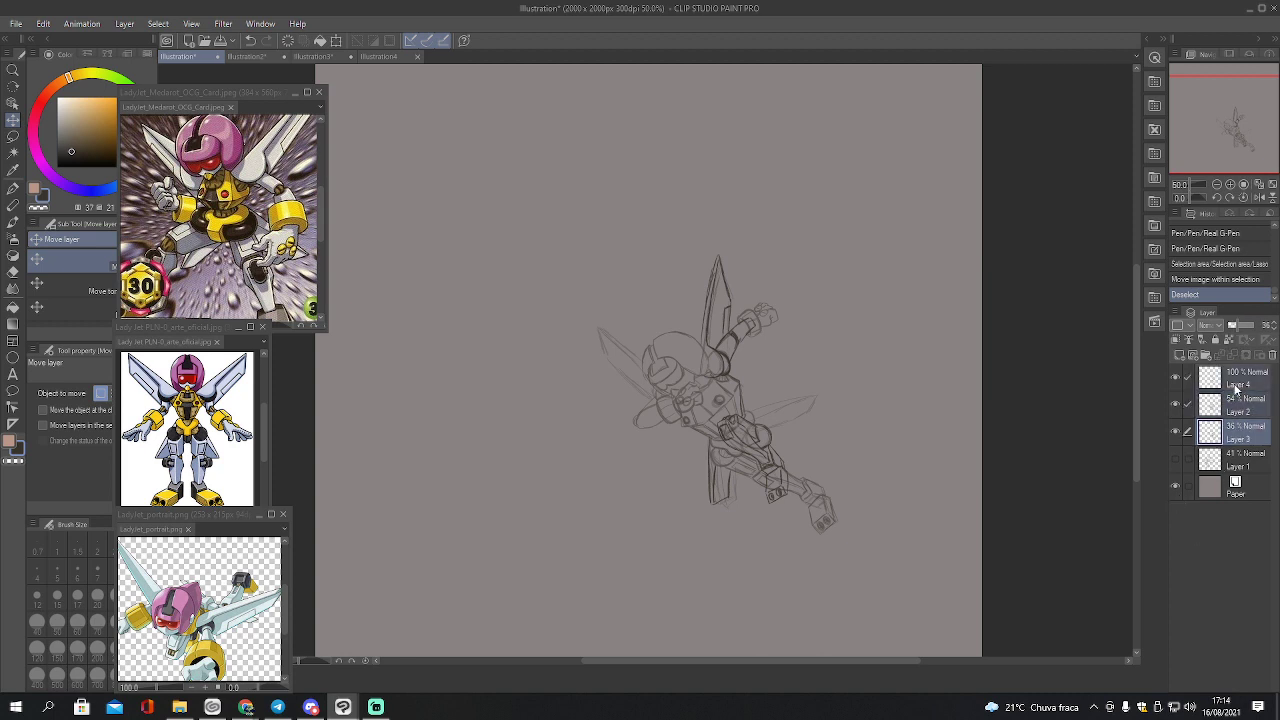
{"action": "key", "text": "m"}
{"action": "mouse_move", "coordinate": [653, 268]}
{"action": "left_mouse_down"}
{"action": "mouse_move", "coordinate": [625, 280]}
{"action": "mouse_move", "coordinate": [722, 558]}
{"action": "mouse_move", "coordinate": [896, 316]}
{"action": "mouse_move", "coordinate": [740, 213]}
{"action": "left_mouse_up"}
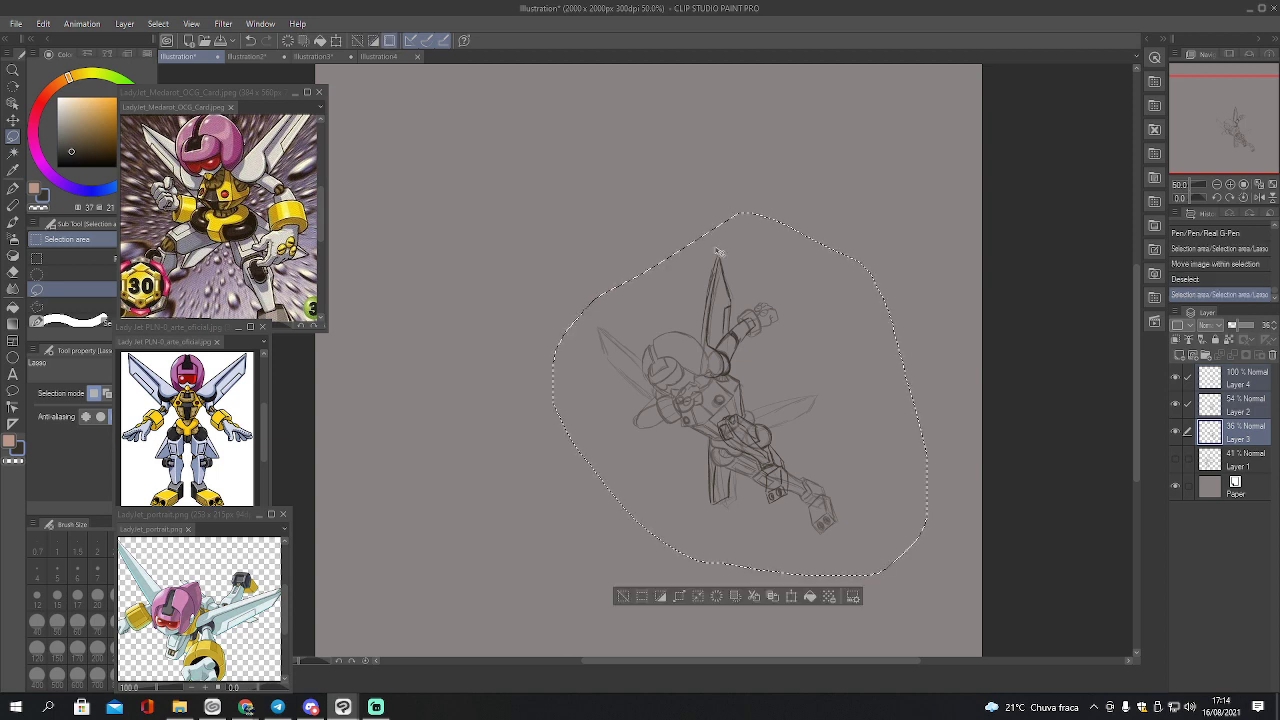
{"action": "key", "text": "ctrl+v"}
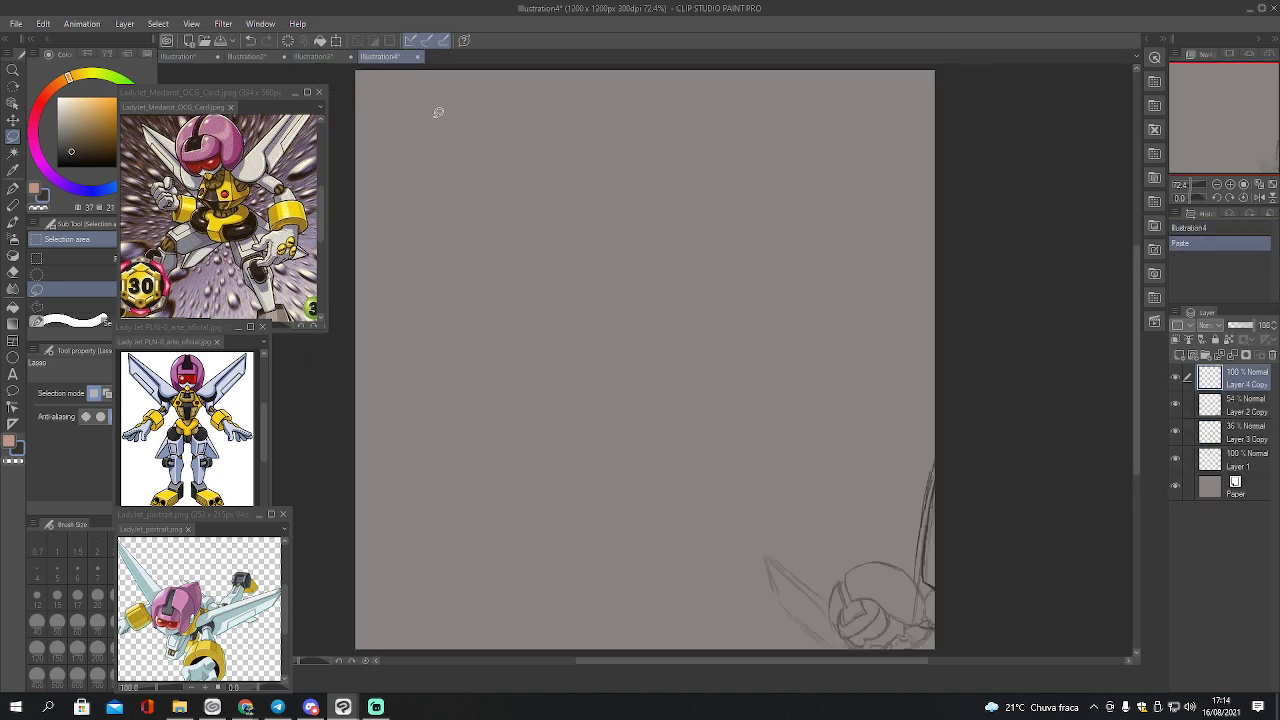
{"action": "key", "text": "k"}
{"action": "mouse_move", "coordinate": [715, 510]}
{"action": "left_mouse_down"}
{"action": "mouse_move", "coordinate": [655, 415]}
{"action": "mouse_move", "coordinate": [630, 403]}
{"action": "left_mouse_up"}
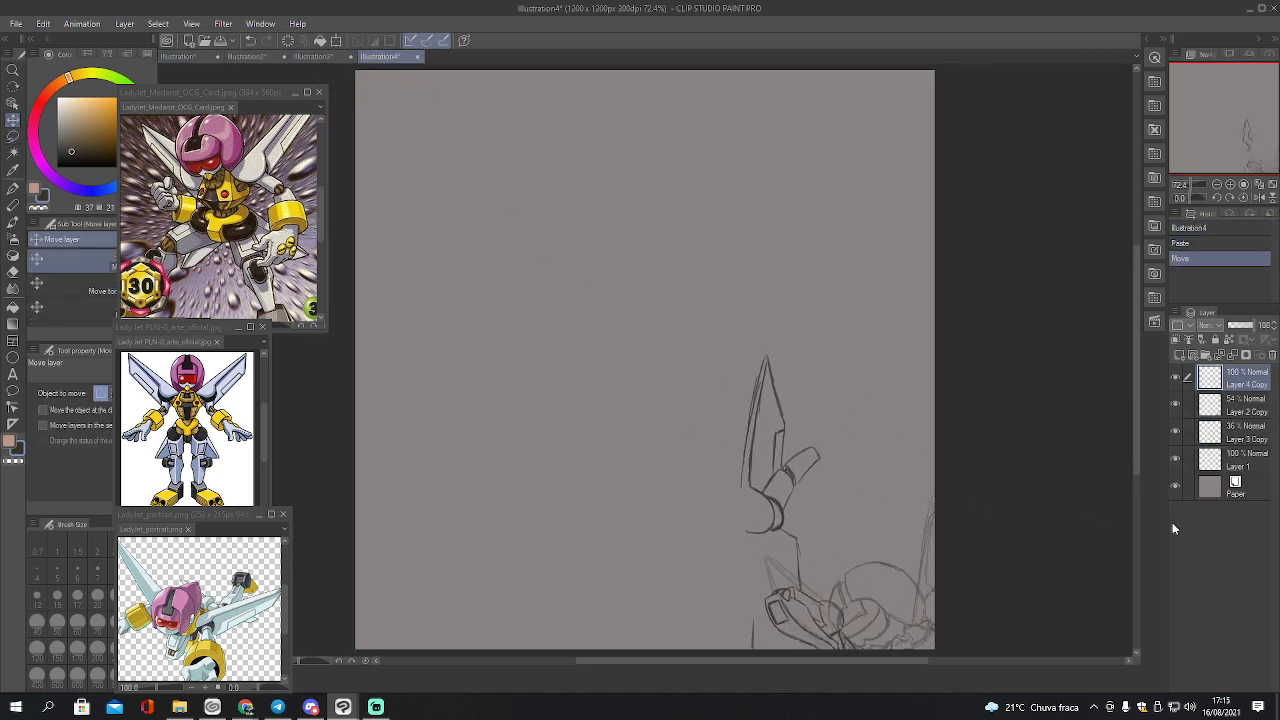
{"action": "key", "text": "ctrl+z"}
Select the Layer 4, 2 and 3 copies together, move the figure onto the canvas and enlarge it to nearly fill the page
{"action": "left_click", "coordinate": [1240, 438], "text": "shift"}
{"action": "left_click_drag", "start_coordinate": [920, 622], "coordinate": [578, 390]}
{"action": "key", "text": "ctrl+t"}
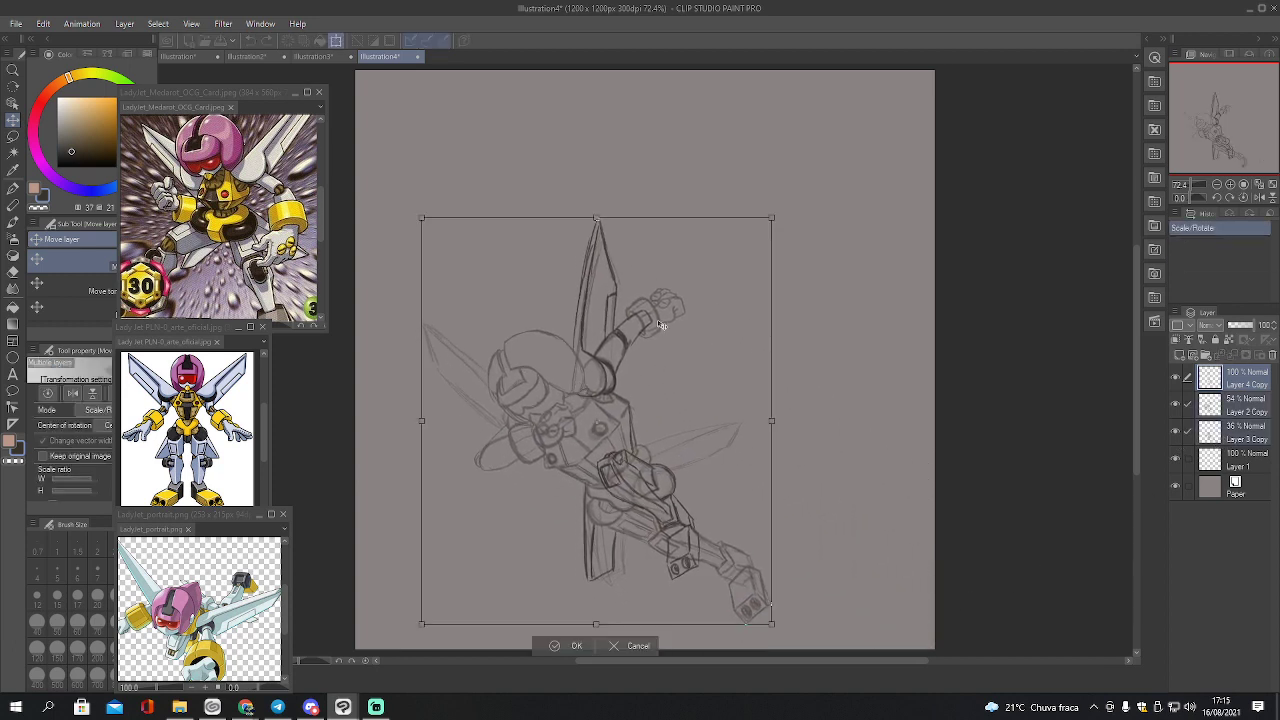
{"action": "mouse_move", "coordinate": [769, 216]}
{"action": "left_mouse_down"}
{"action": "mouse_move", "coordinate": [847, 93]}
{"action": "mouse_move", "coordinate": [893, 76]}
{"action": "left_mouse_up"}
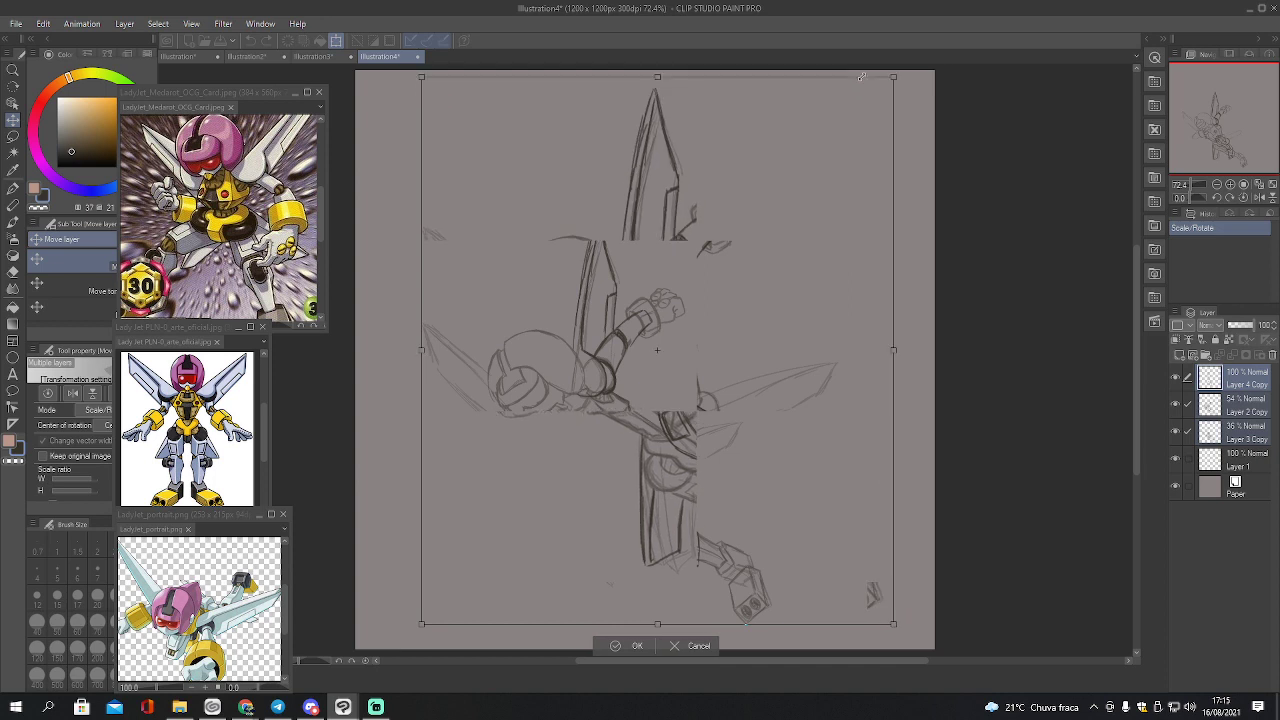
{"action": "left_click_drag", "start_coordinate": [418, 625], "coordinate": [398, 640]}
{"action": "left_click_drag", "start_coordinate": [898, 642], "coordinate": [872, 652]}
{"action": "left_click", "coordinate": [633, 647]}
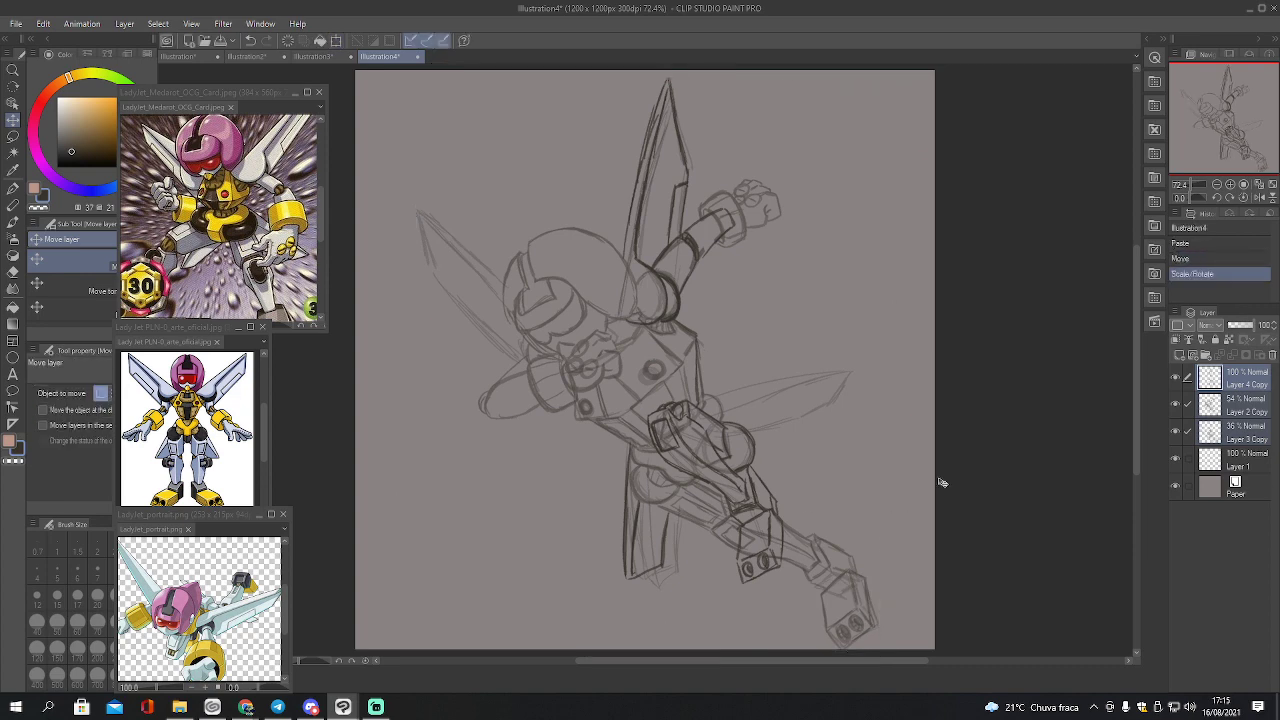
Save the canvas in Clip Studio format as Medabot 05 in the Imagens > As Minhas > 2021 folder
{"action": "key", "text": "ctrl+s"}
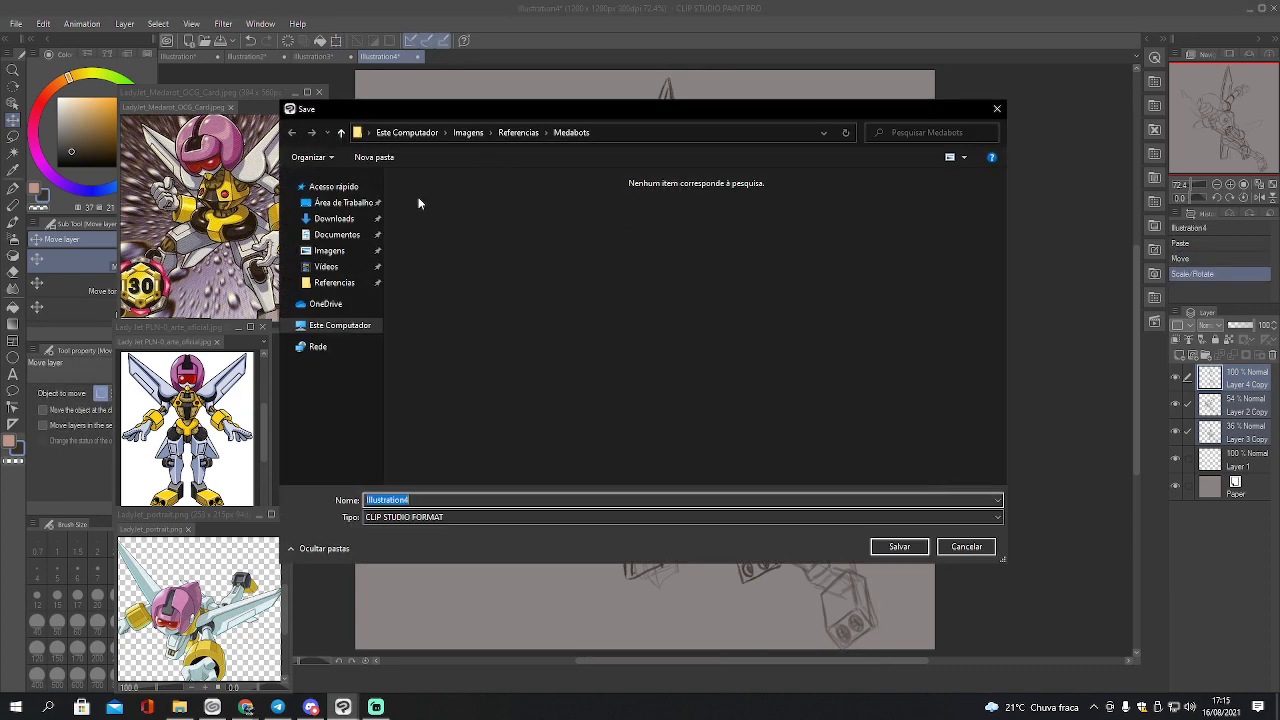
{"action": "left_click", "coordinate": [468, 132]}
{"action": "double_click", "coordinate": [430, 210]}
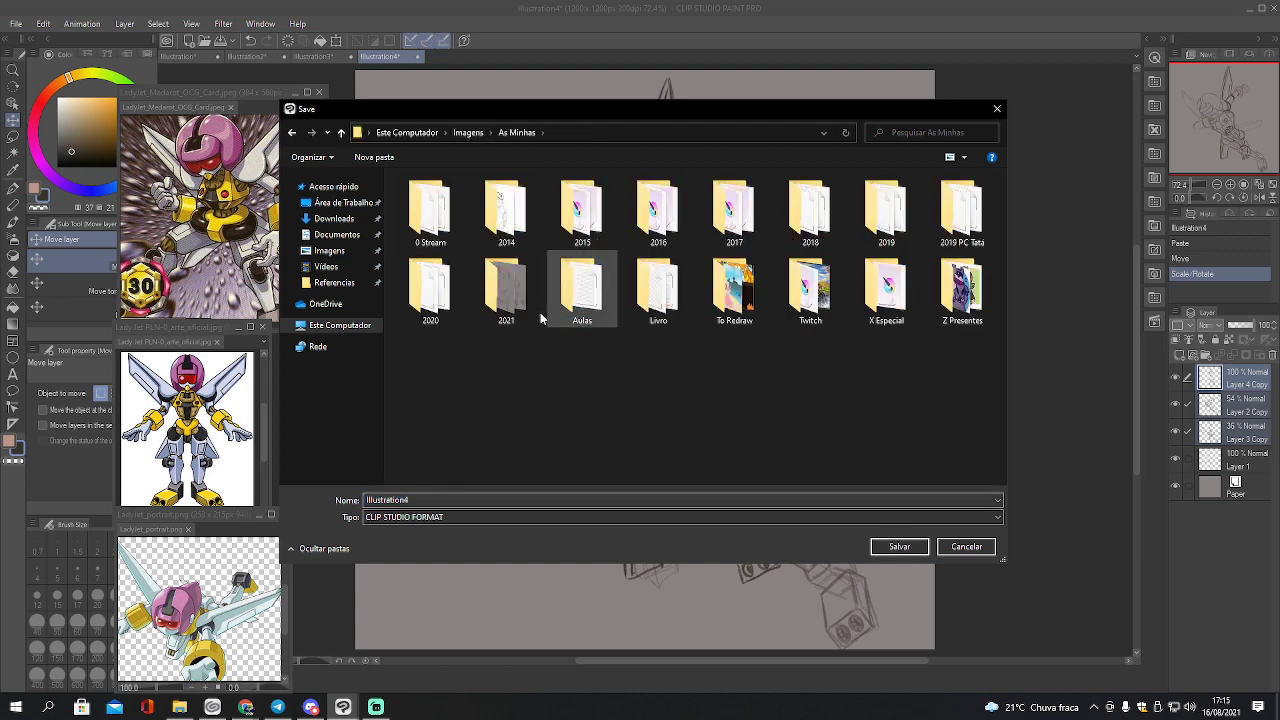
{"action": "double_click", "coordinate": [506, 290]}
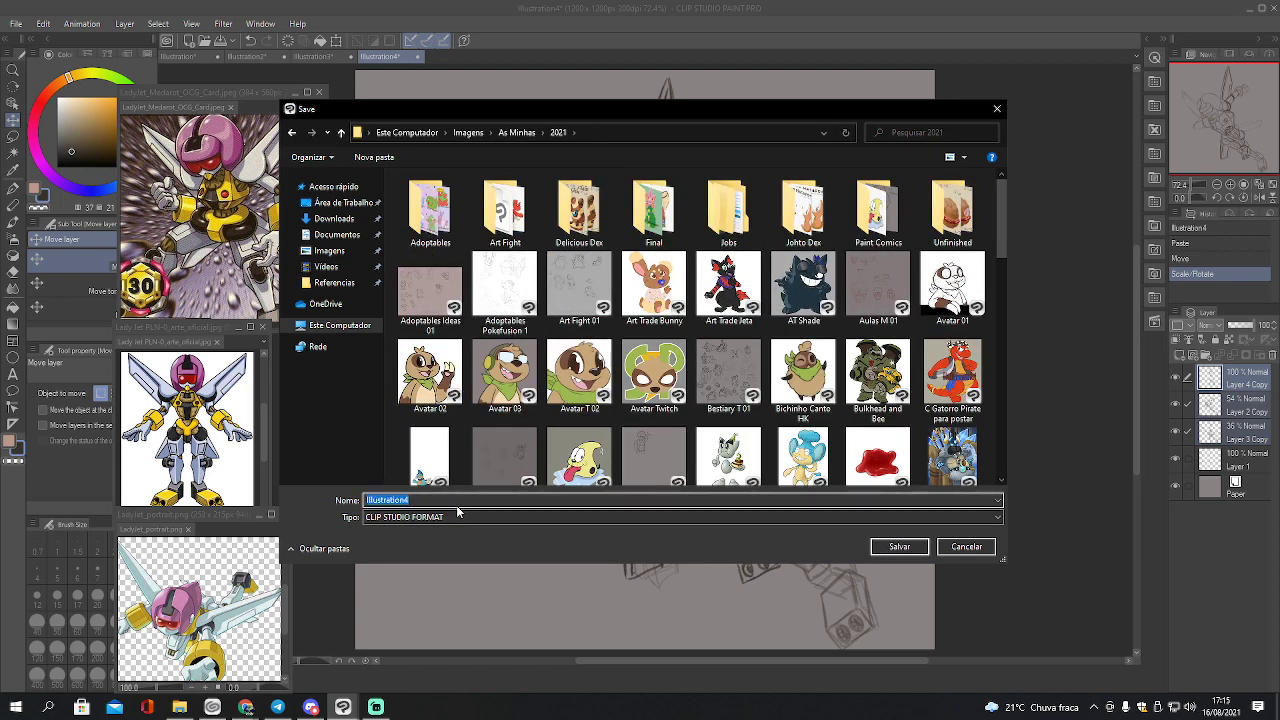
{"action": "type", "text": "Med"}
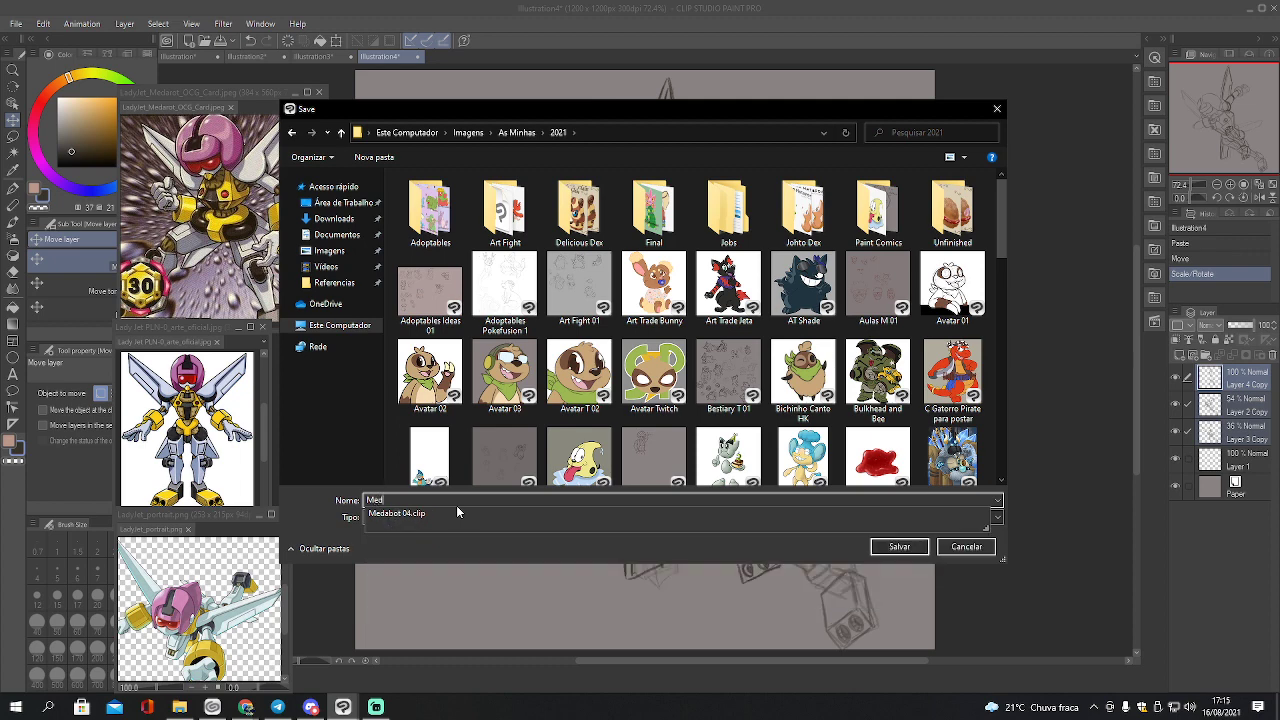
{"action": "type", "text": "abot 05"}
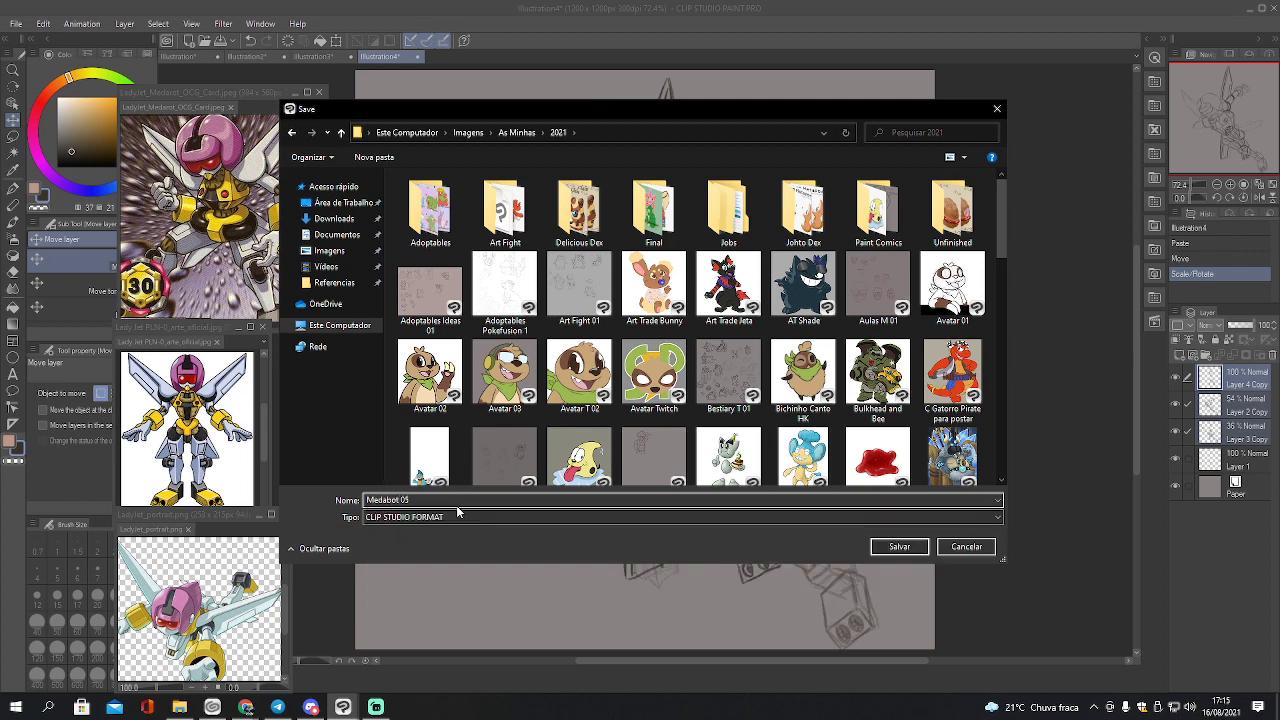
{"action": "key", "text": "Return"}
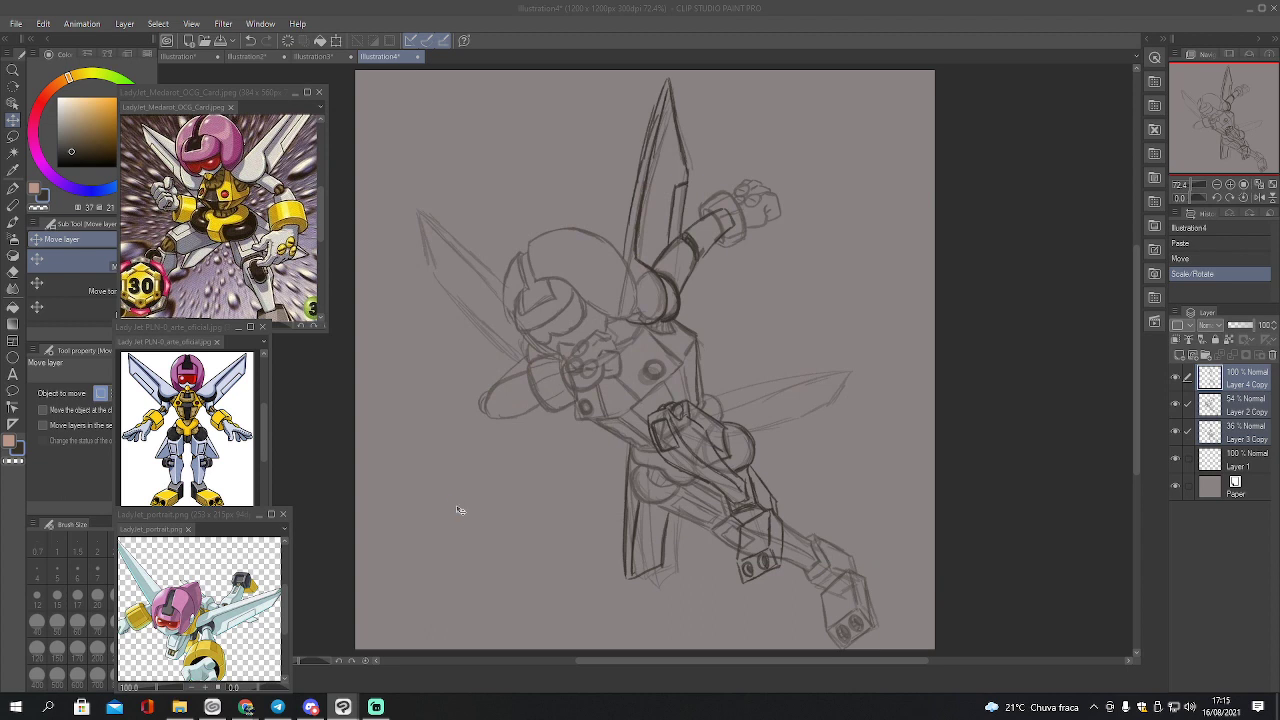
Lasso the rear foot on Layer 2 Copy, shrink it slightly, reposition it at the ankle and clear the selection
{"action": "left_click", "coordinate": [1205, 408]}
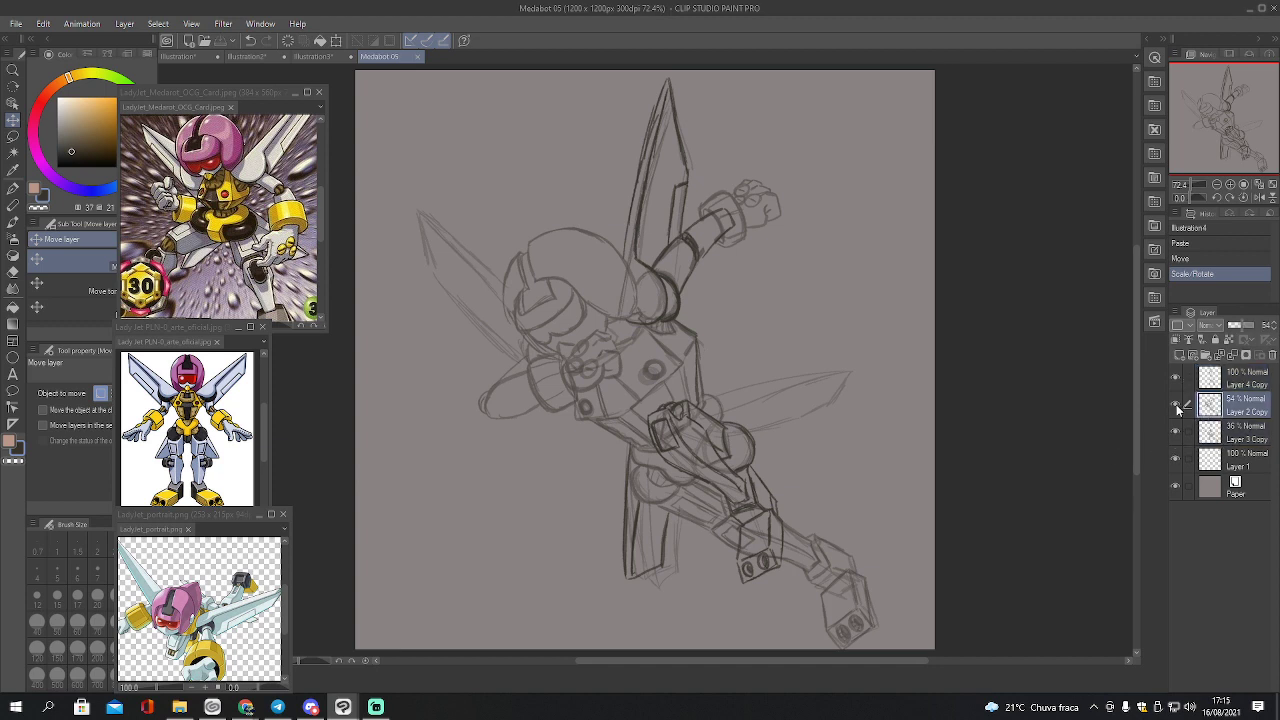
{"action": "left_click", "coordinate": [1177, 406]}
{"action": "left_click", "coordinate": [1177, 406]}
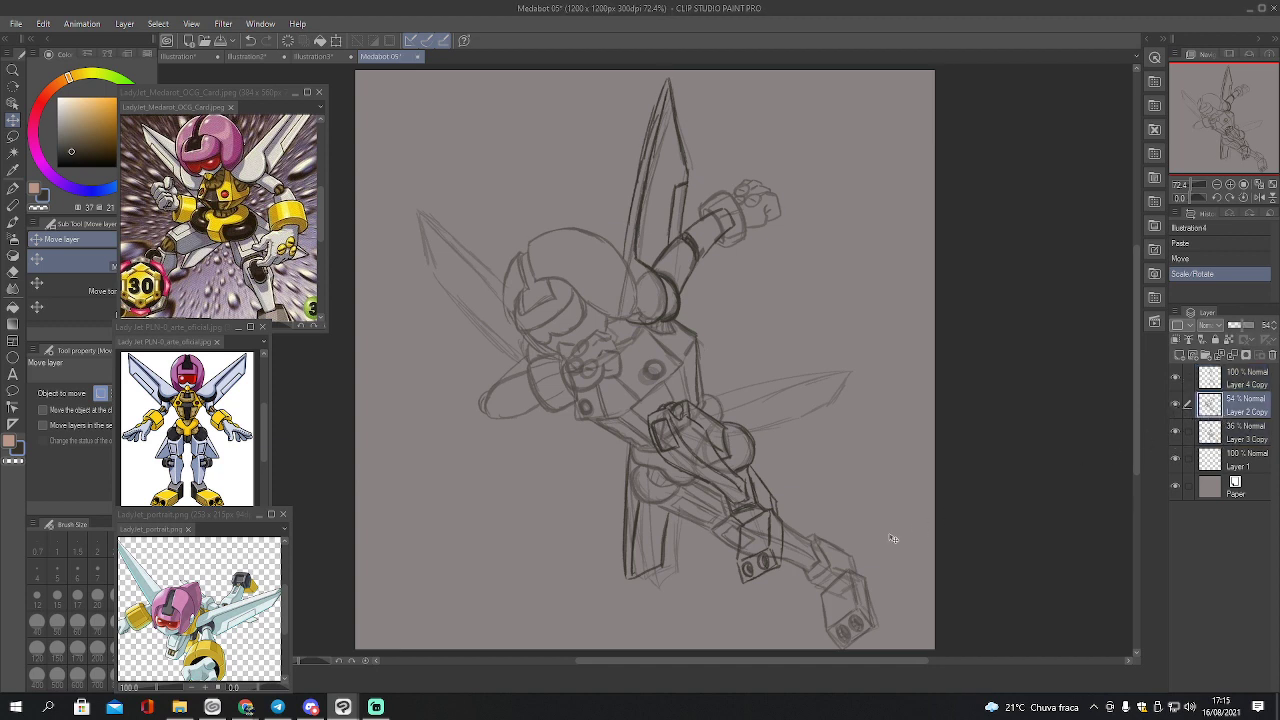
{"action": "key", "text": "m"}
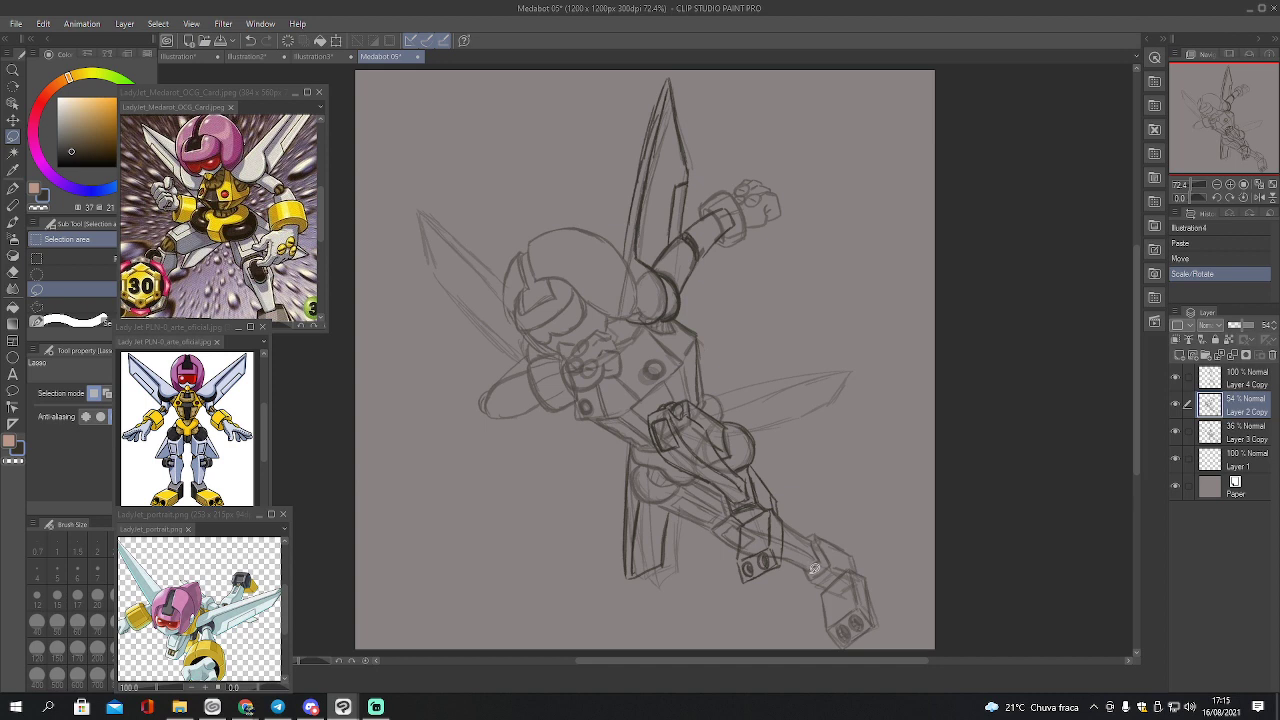
{"action": "mouse_move", "coordinate": [806, 566]}
{"action": "left_mouse_down"}
{"action": "mouse_move", "coordinate": [813, 631]}
{"action": "mouse_move", "coordinate": [845, 652]}
{"action": "mouse_move", "coordinate": [887, 632]}
{"action": "mouse_move", "coordinate": [894, 569]}
{"action": "mouse_move", "coordinate": [845, 515]}
{"action": "mouse_move", "coordinate": [820, 548]}
{"action": "left_mouse_up"}
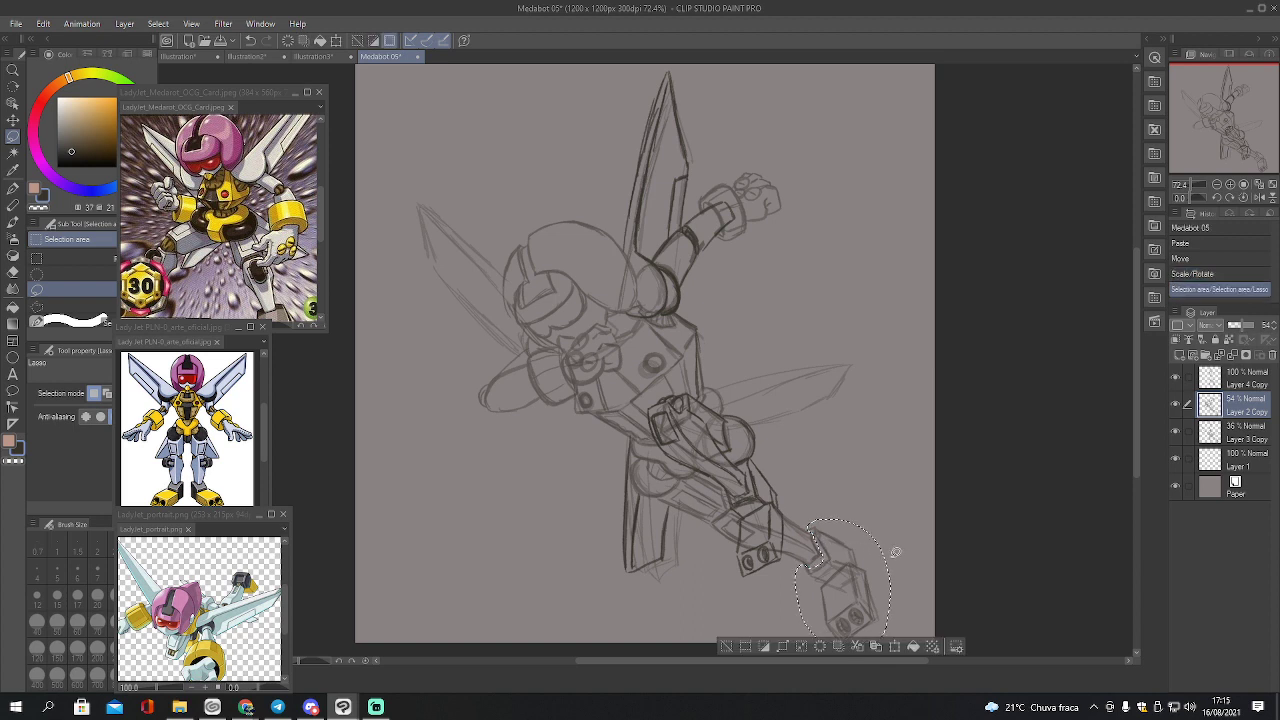
{"action": "key", "text": "ctrl+t"}
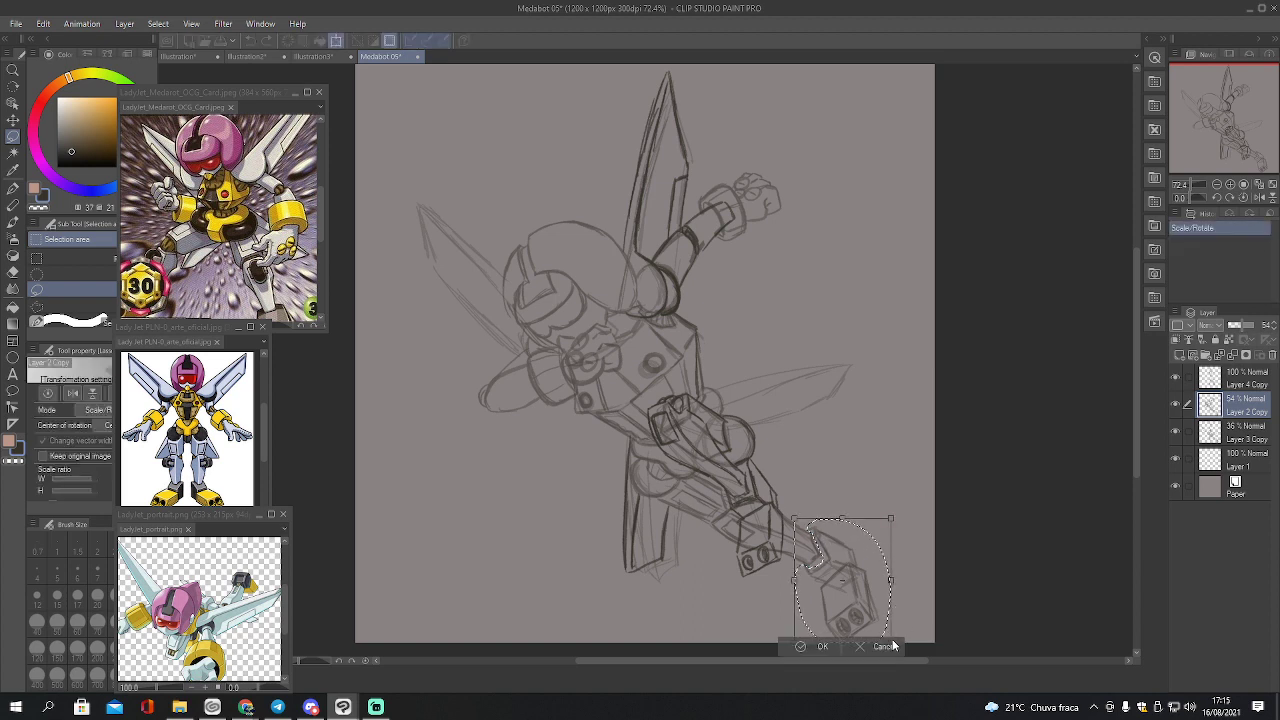
{"action": "scroll", "coordinate": [890, 628], "scroll_direction": "down", "scroll_amount": 3}
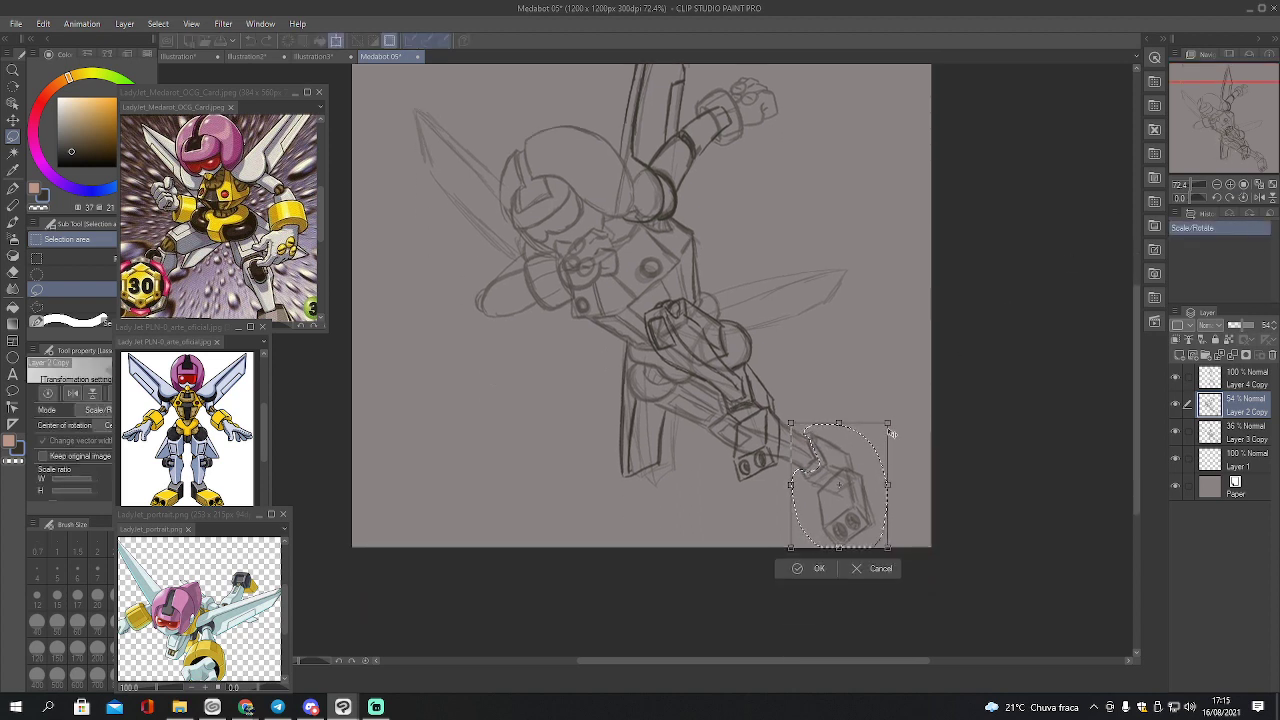
{"action": "left_click_drag", "start_coordinate": [887, 426], "coordinate": [881, 426]}
{"action": "left_click_drag", "start_coordinate": [838, 548], "coordinate": [838, 540]}
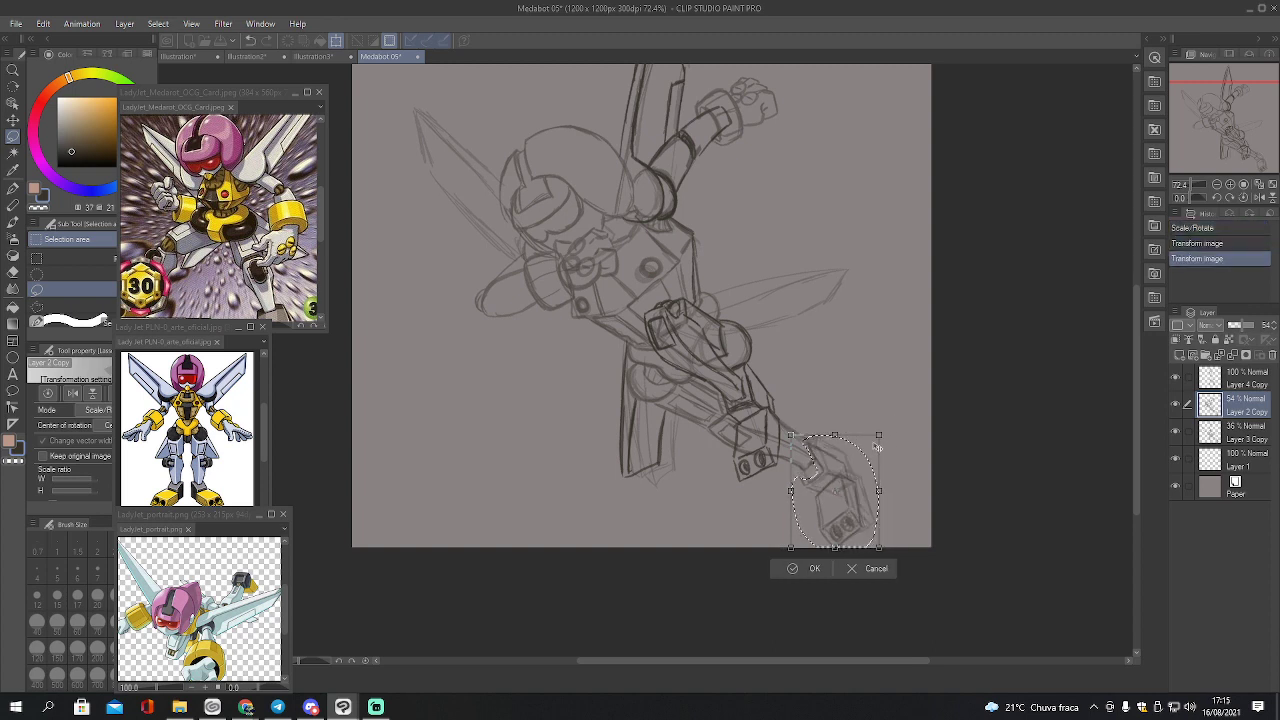
{"action": "left_click_drag", "start_coordinate": [861, 467], "coordinate": [857, 469]}
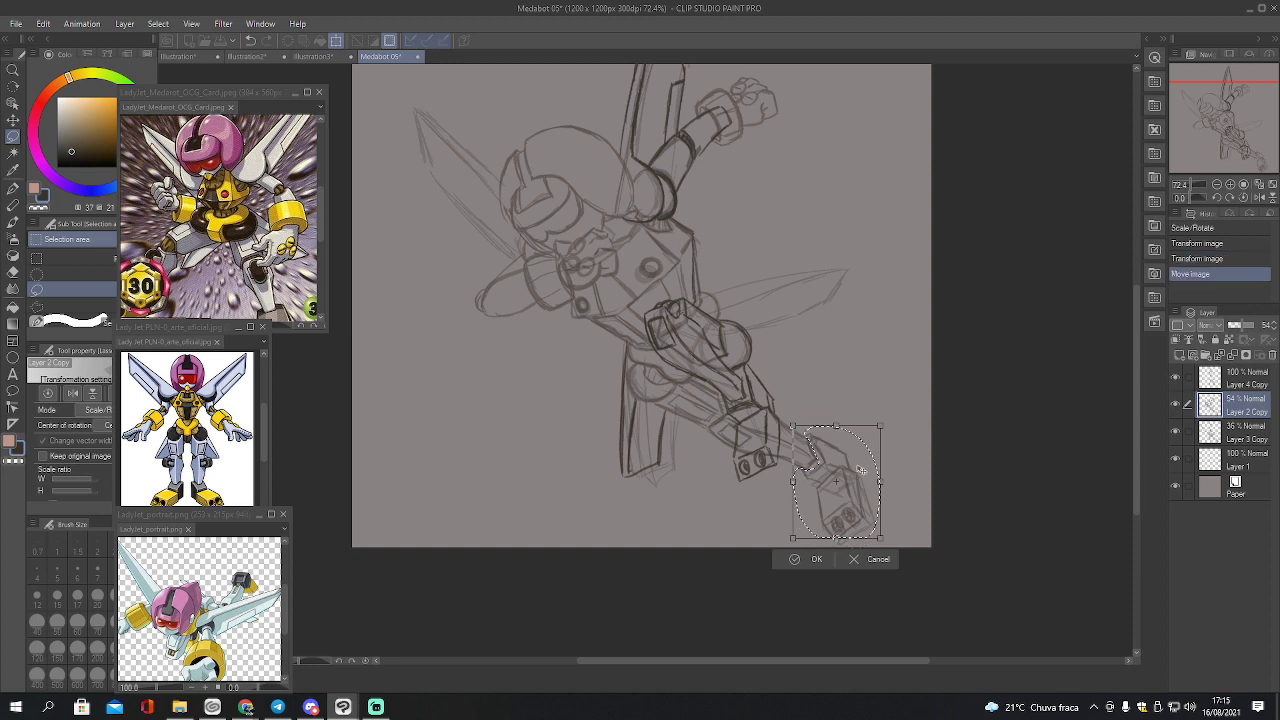
{"action": "left_click", "coordinate": [818, 560]}
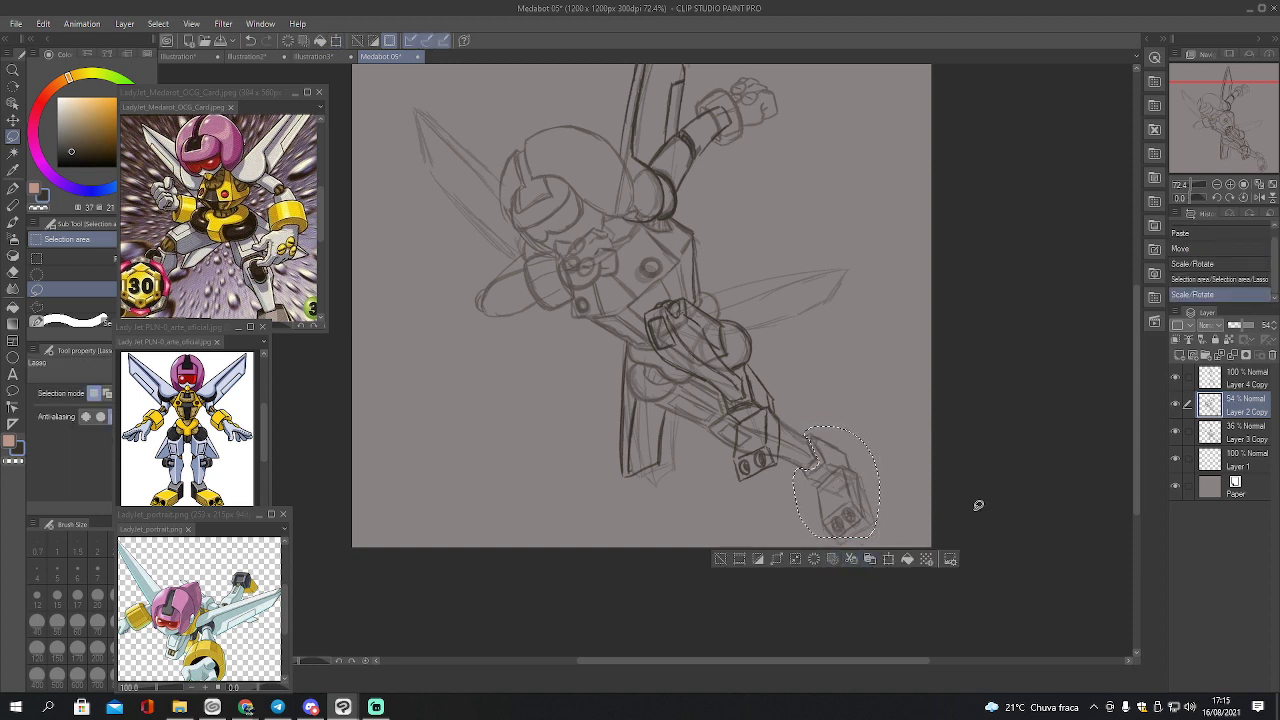
{"action": "key", "text": "ctrl+d"}
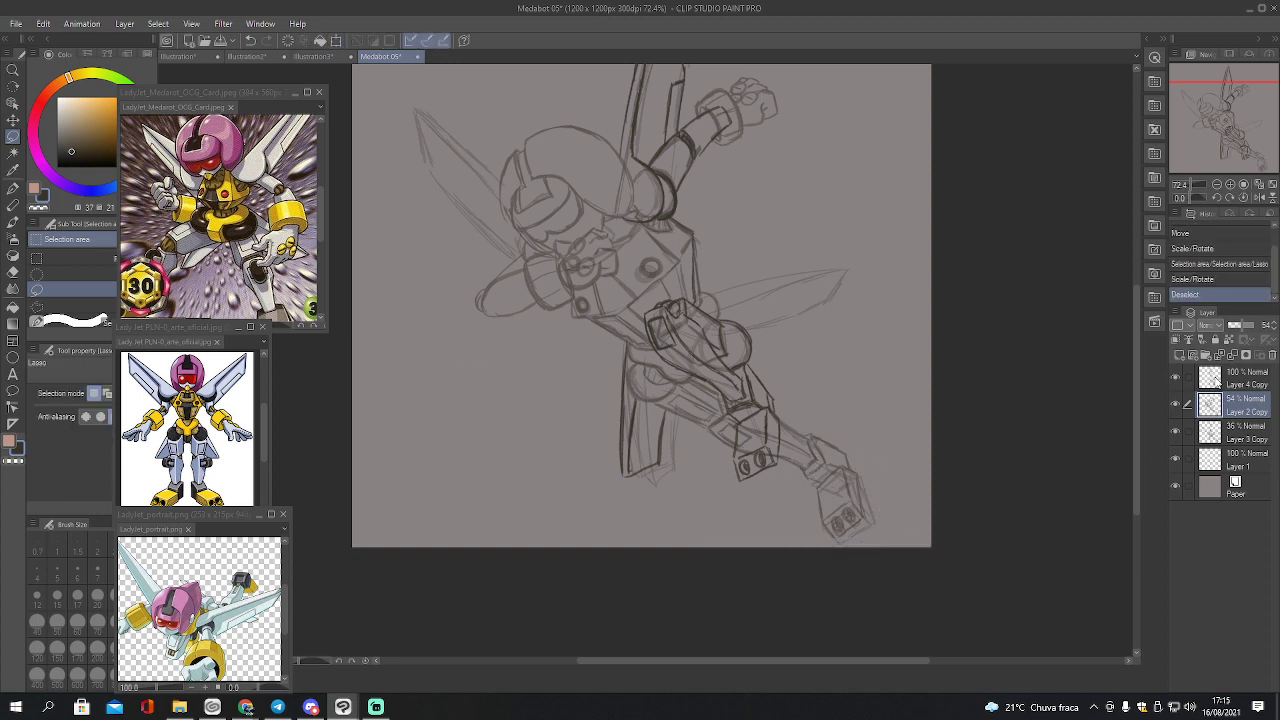
Create and rename a layer folder, and move the Layer 4, 2 and 3 copies into it
{"action": "left_click", "coordinate": [1219, 383]}
{"action": "left_click", "coordinate": [1198, 356]}
{"action": "double_click", "coordinate": [1240, 376]}
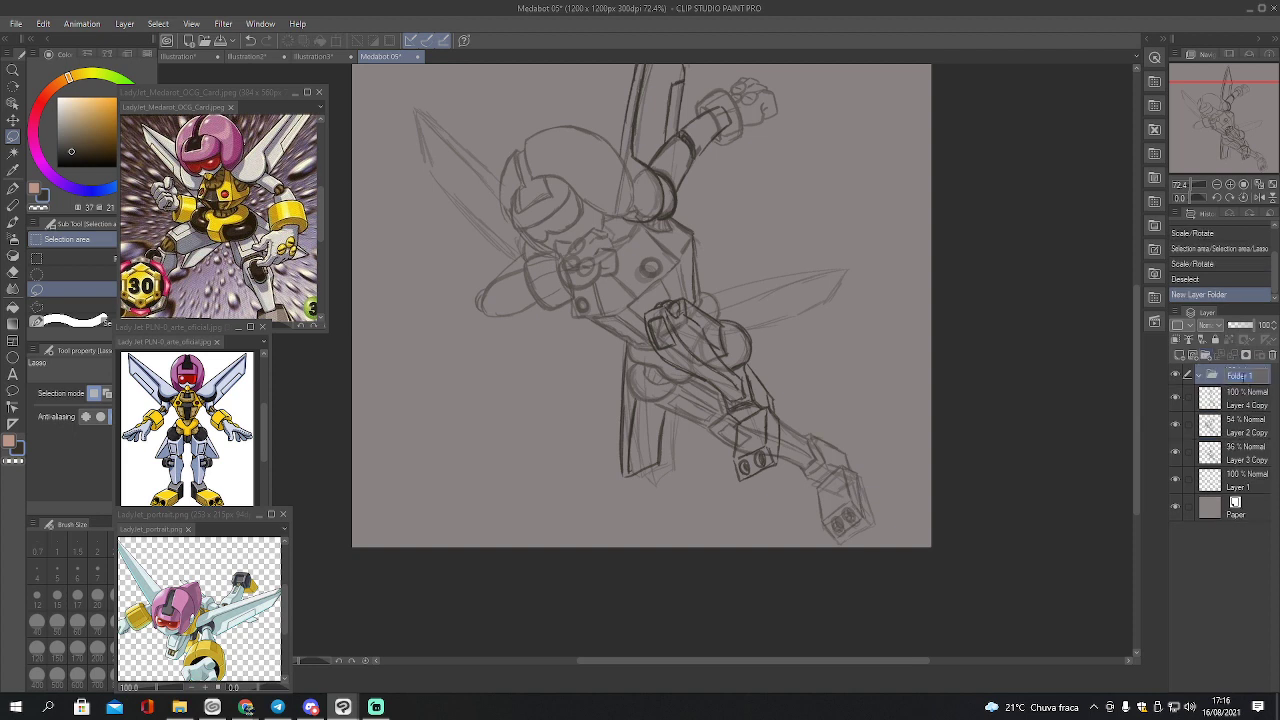
{"action": "key", "text": "Return"}
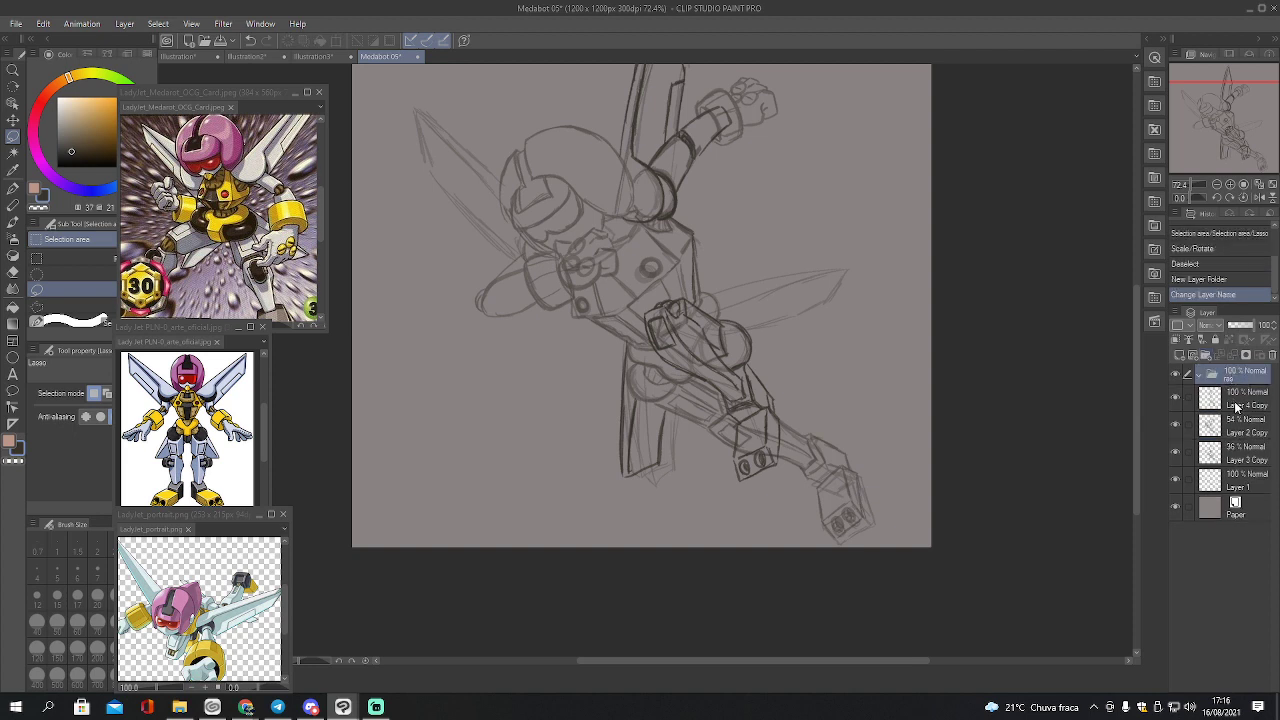
{"action": "left_click", "coordinate": [1238, 405]}
{"action": "left_click", "coordinate": [1237, 462], "text": "shift"}
{"action": "mouse_move", "coordinate": [1233, 390]}
{"action": "left_mouse_down"}
{"action": "mouse_move", "coordinate": [1206, 380]}
{"action": "mouse_move", "coordinate": [1226, 383]}
{"action": "left_mouse_up"}
Lower the sketch folder's opacity to about 46% and move Layer 1 above the folder
{"action": "left_click_drag", "start_coordinate": [1248, 326], "coordinate": [1240, 326]}
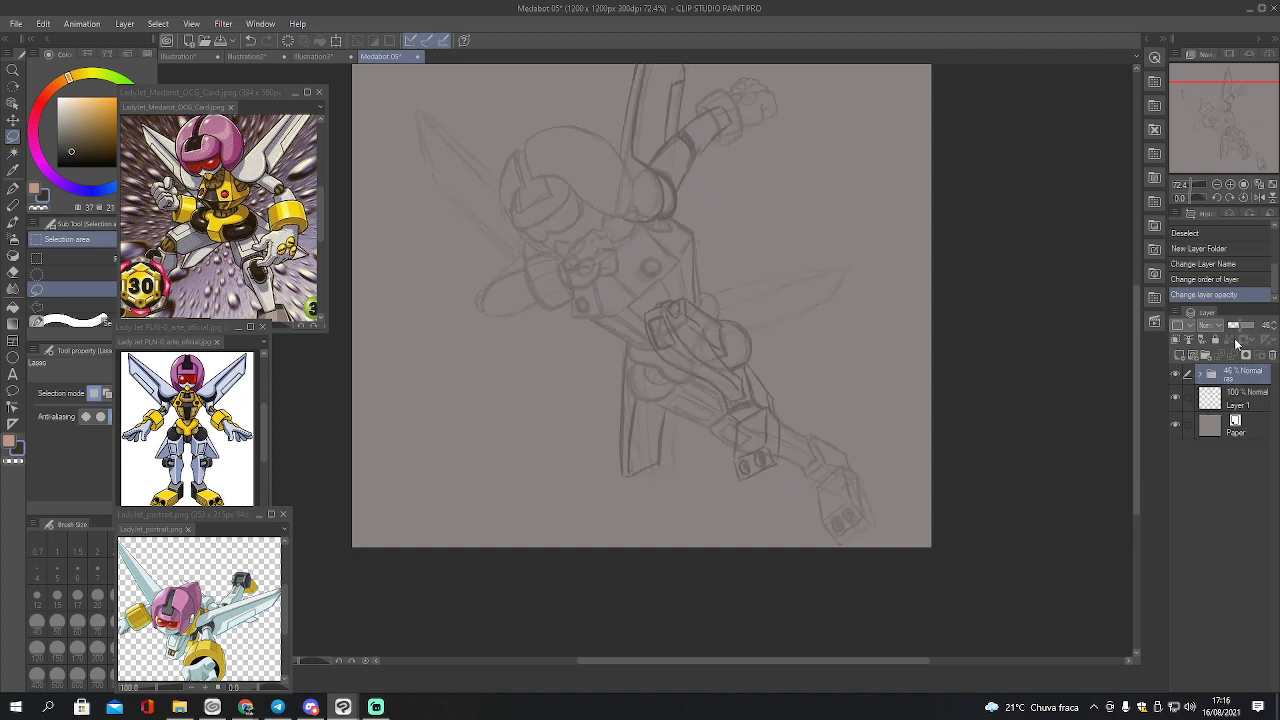
{"action": "left_click", "coordinate": [1230, 402]}
{"action": "left_click_drag", "start_coordinate": [1233, 378], "coordinate": [1233, 368]}
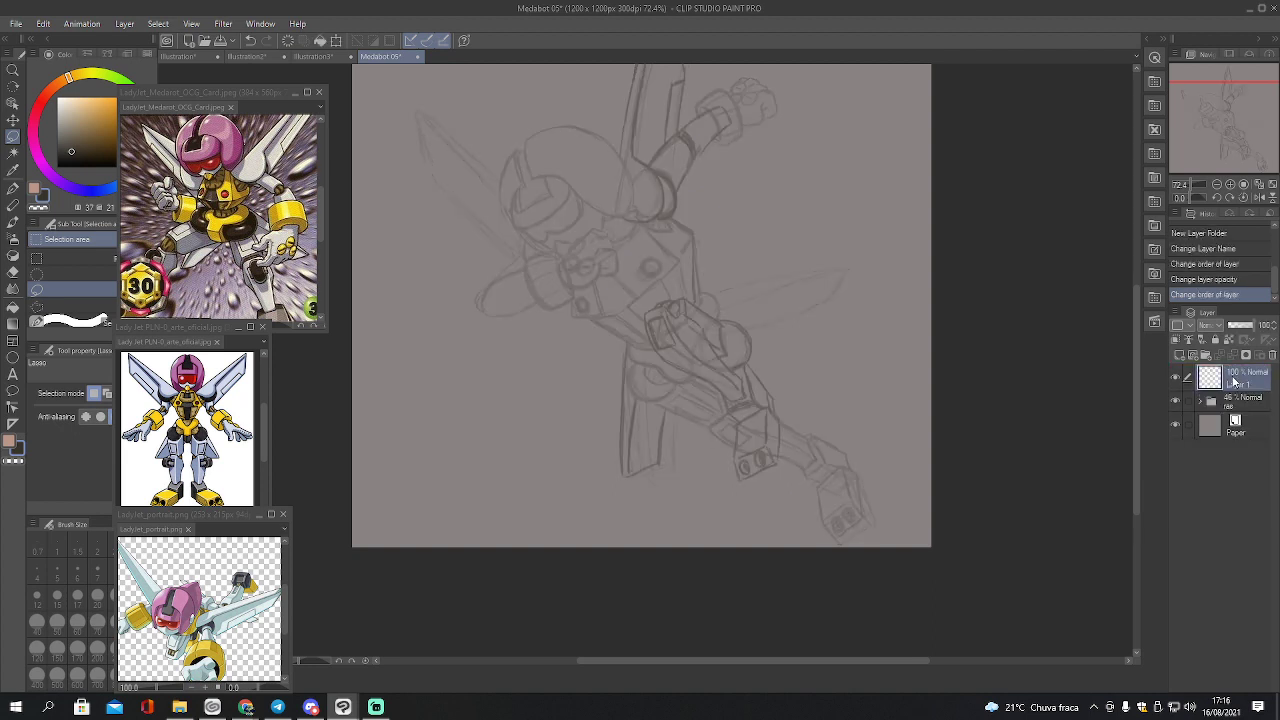
Ink the visor, the crest band and the front rim of the helmet on Layer 1 with the Real G-Pen
{"action": "left_click", "coordinate": [1231, 185]}
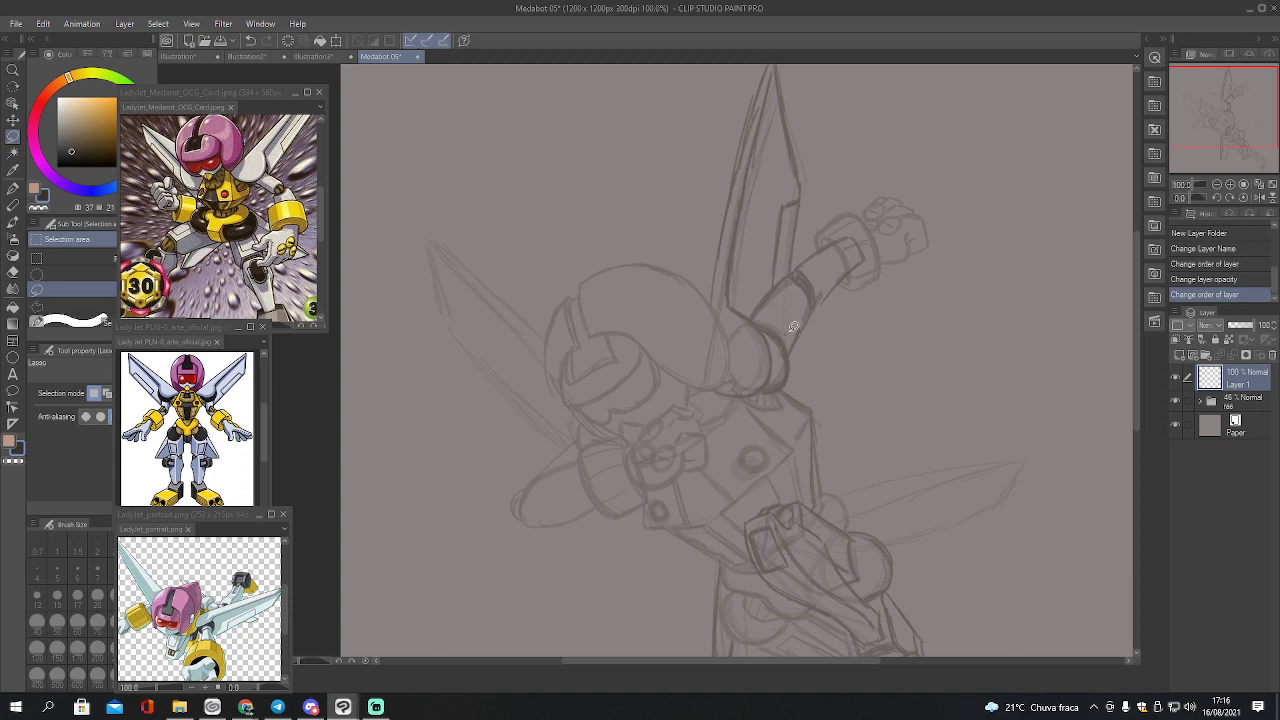
{"action": "key", "text": "p"}
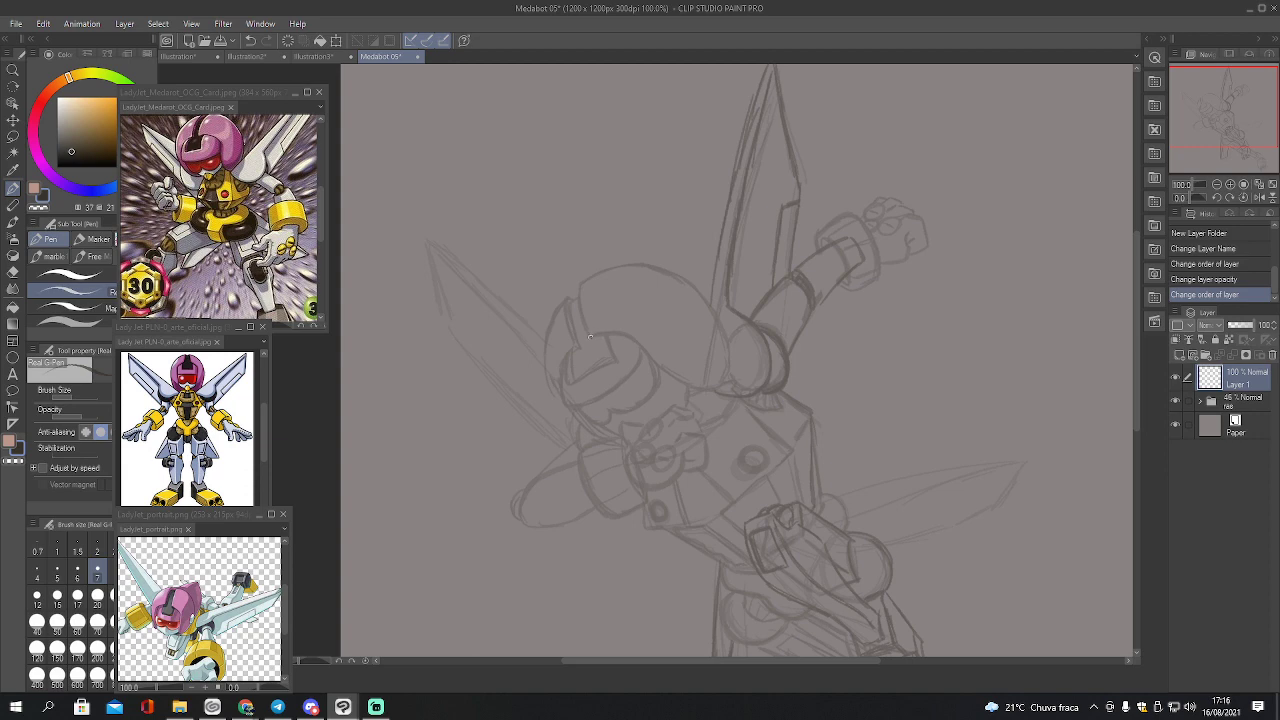
{"action": "mouse_move", "coordinate": [592, 337]}
{"action": "left_mouse_down"}
{"action": "mouse_move", "coordinate": [641, 348]}
{"action": "mouse_move", "coordinate": [573, 345]}
{"action": "mouse_move", "coordinate": [564, 406]}
{"action": "mouse_move", "coordinate": [560, 395]}
{"action": "mouse_move", "coordinate": [584, 407]}
{"action": "mouse_move", "coordinate": [637, 367]}
{"action": "mouse_move", "coordinate": [573, 349]}
{"action": "mouse_move", "coordinate": [565, 384]}
{"action": "mouse_move", "coordinate": [564, 373]}
{"action": "mouse_move", "coordinate": [566, 384]}
{"action": "mouse_move", "coordinate": [615, 359]}
{"action": "mouse_move", "coordinate": [607, 333]}
{"action": "mouse_move", "coordinate": [614, 358]}
{"action": "mouse_move", "coordinate": [573, 347]}
{"action": "mouse_move", "coordinate": [569, 297]}
{"action": "left_mouse_up"}
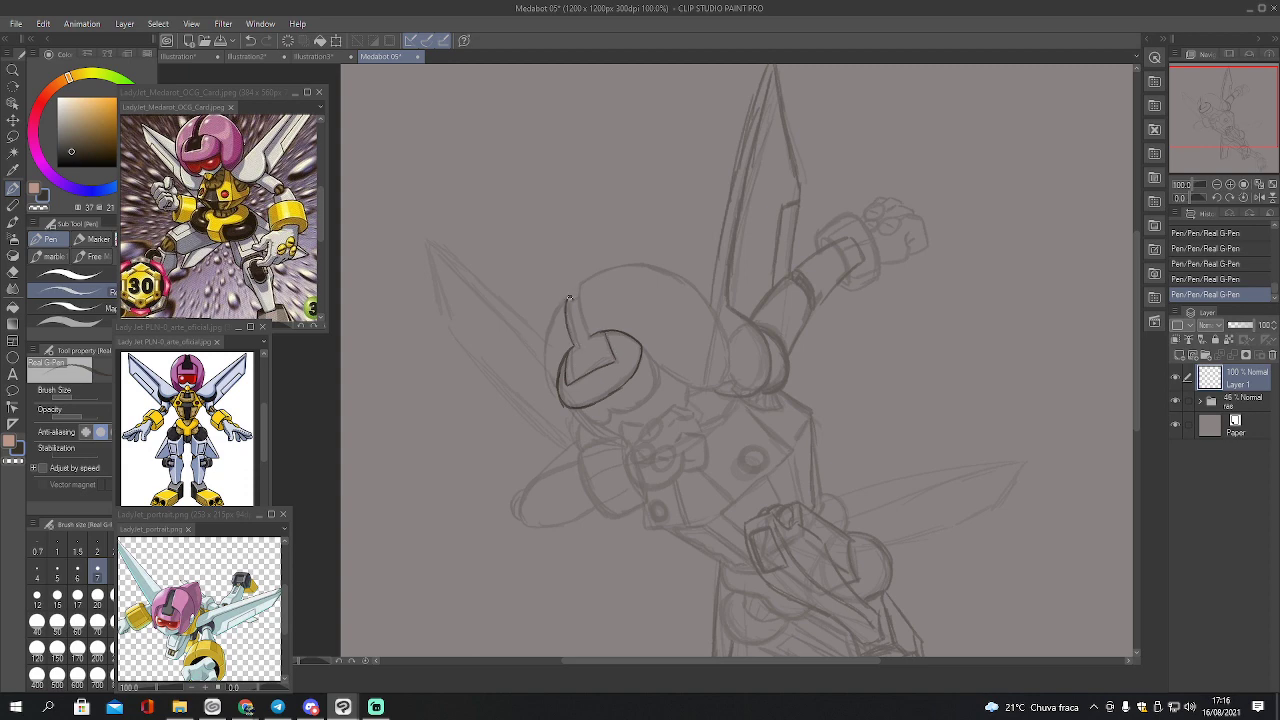
{"action": "mouse_move", "coordinate": [571, 382]}
{"action": "left_mouse_down"}
{"action": "mouse_move", "coordinate": [569, 298]}
{"action": "mouse_move", "coordinate": [576, 328]}
{"action": "left_mouse_up"}
{"action": "left_click_drag", "start_coordinate": [586, 338], "coordinate": [578, 298]}
{"action": "mouse_move", "coordinate": [573, 296]}
{"action": "left_mouse_down"}
{"action": "mouse_move", "coordinate": [542, 369]}
{"action": "mouse_move", "coordinate": [543, 356]}
{"action": "mouse_move", "coordinate": [556, 396]}
{"action": "mouse_move", "coordinate": [543, 374]}
{"action": "mouse_move", "coordinate": [603, 440]}
{"action": "left_mouse_up"}
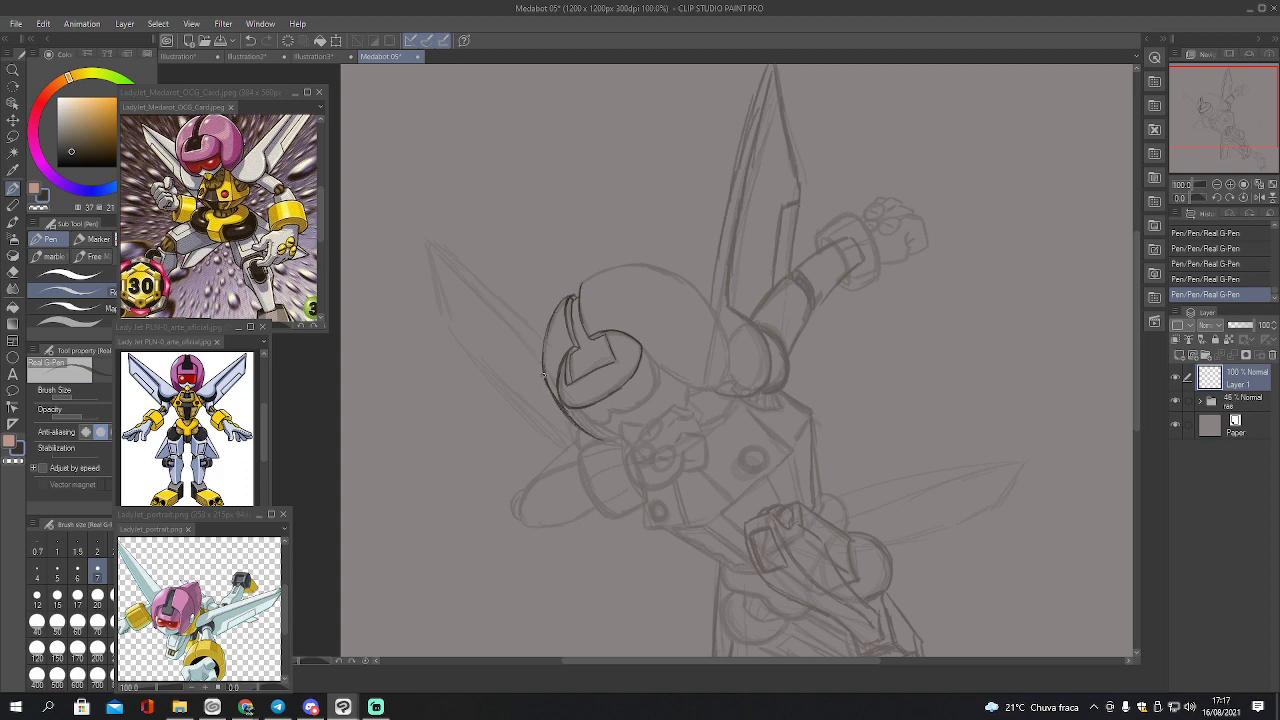
{"action": "mouse_move", "coordinate": [545, 372]}
{"action": "left_mouse_down"}
{"action": "mouse_move", "coordinate": [568, 295]}
{"action": "mouse_move", "coordinate": [541, 381]}
{"action": "mouse_move", "coordinate": [541, 353]}
{"action": "mouse_move", "coordinate": [550, 397]}
{"action": "mouse_move", "coordinate": [598, 440]}
{"action": "left_mouse_up"}
Clean up the doubled line along the helmet's front rim with the Hard eraser
{"action": "key", "text": "e"}
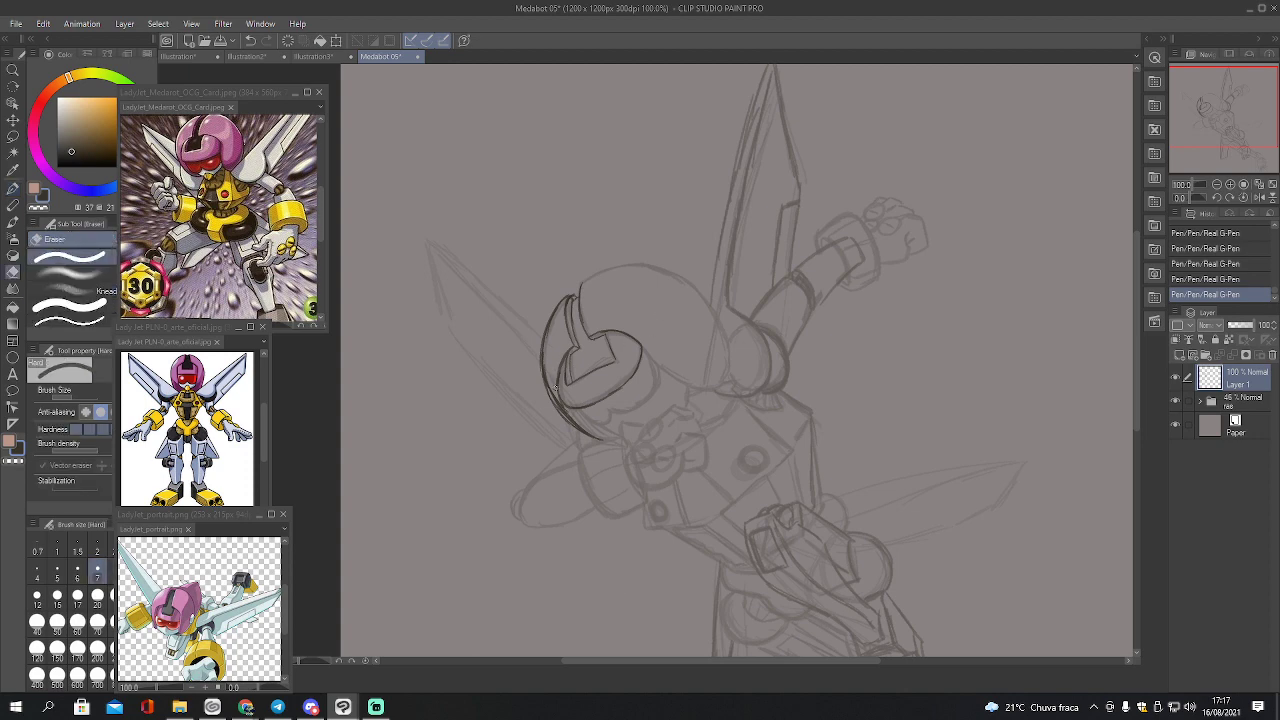
{"action": "left_click_drag", "start_coordinate": [548, 385], "coordinate": [585, 430]}
{"action": "left_click_drag", "start_coordinate": [585, 430], "coordinate": [592, 432]}
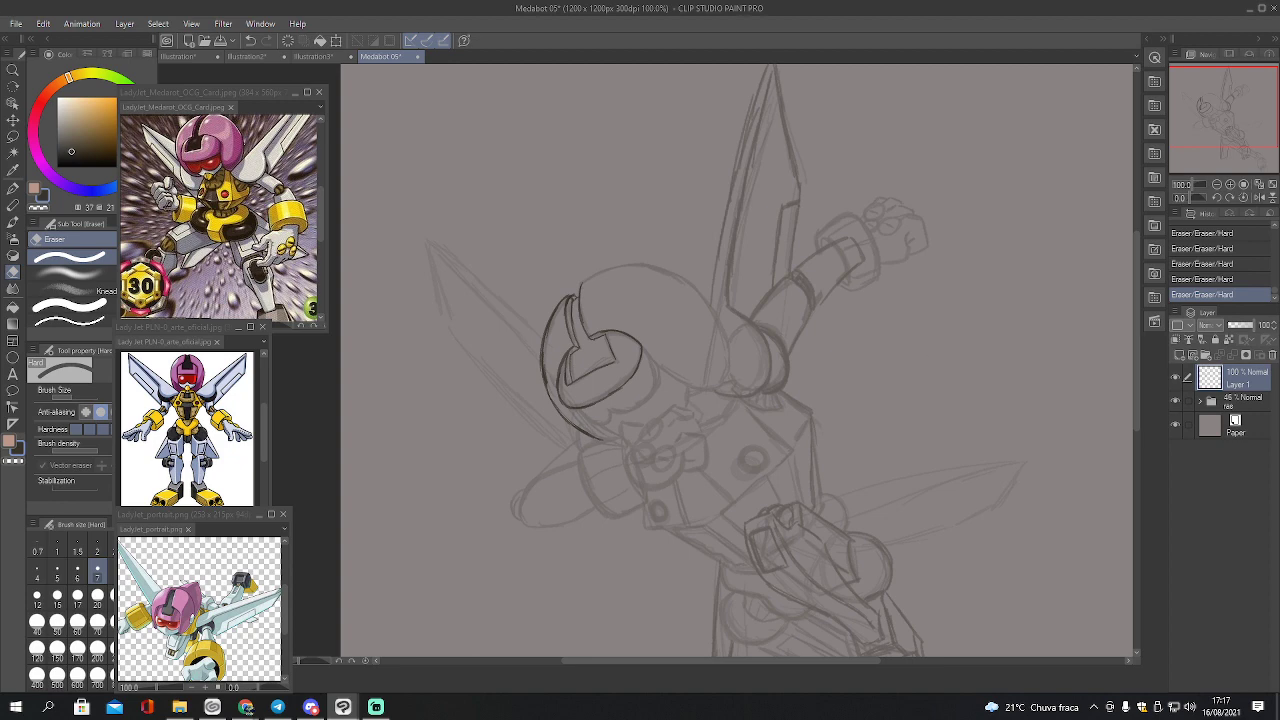
{"action": "left_click", "coordinate": [246, 707]}
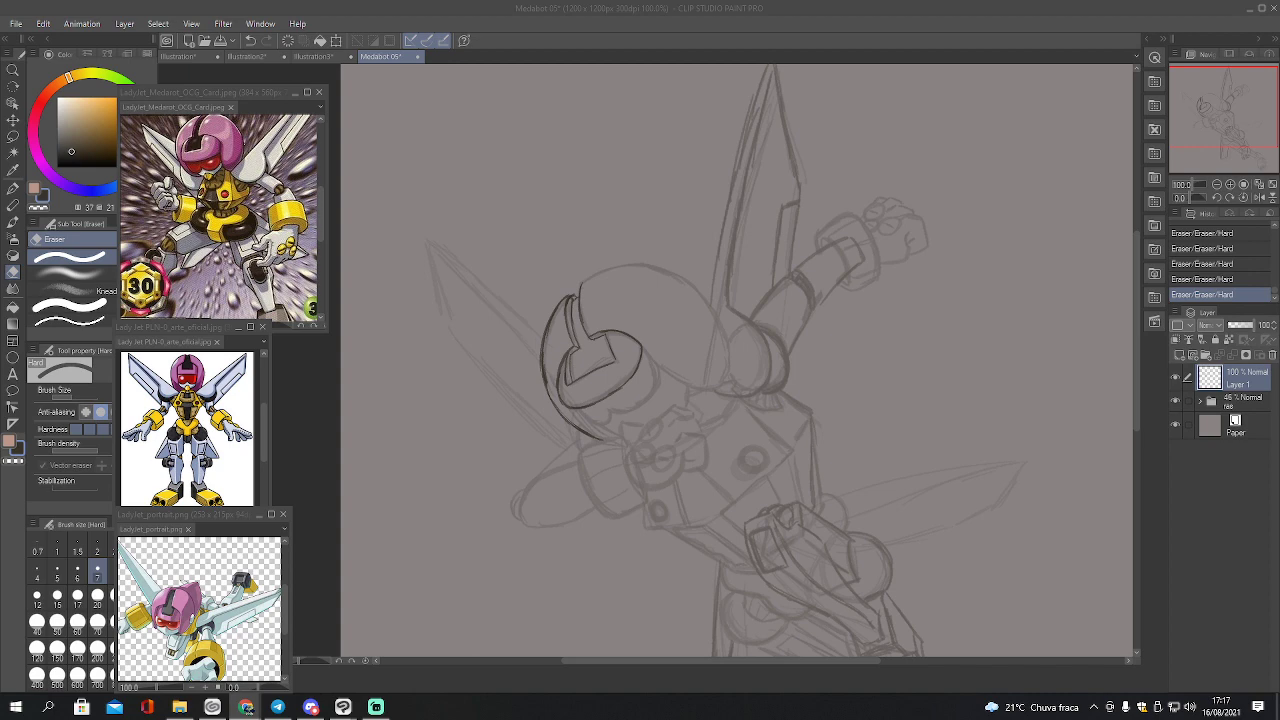
{"action": "left_click", "coordinate": [591, 286]}
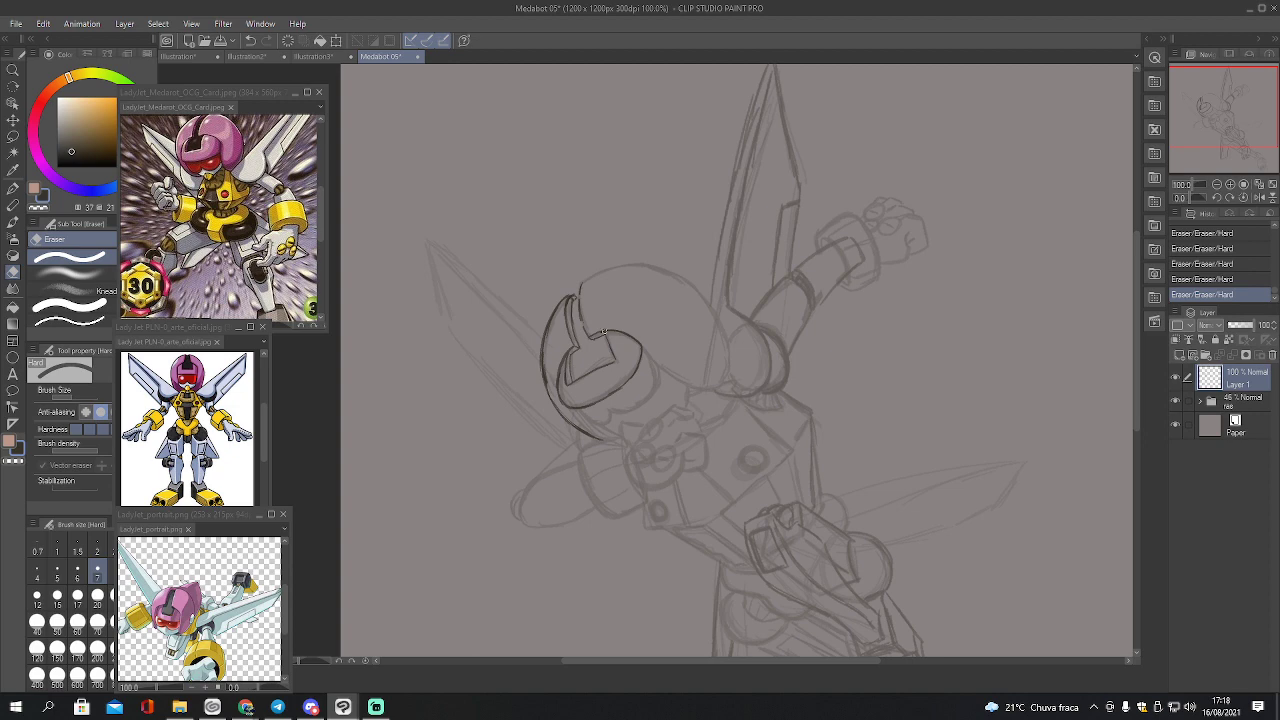
{"action": "key", "text": "ctrl+z"}
{"action": "key", "text": "ctrl+z"}
Ink the lower face contour below the visor and the large rounded rear shell of the helmet with the Real G-Pen
{"action": "key", "text": "p"}
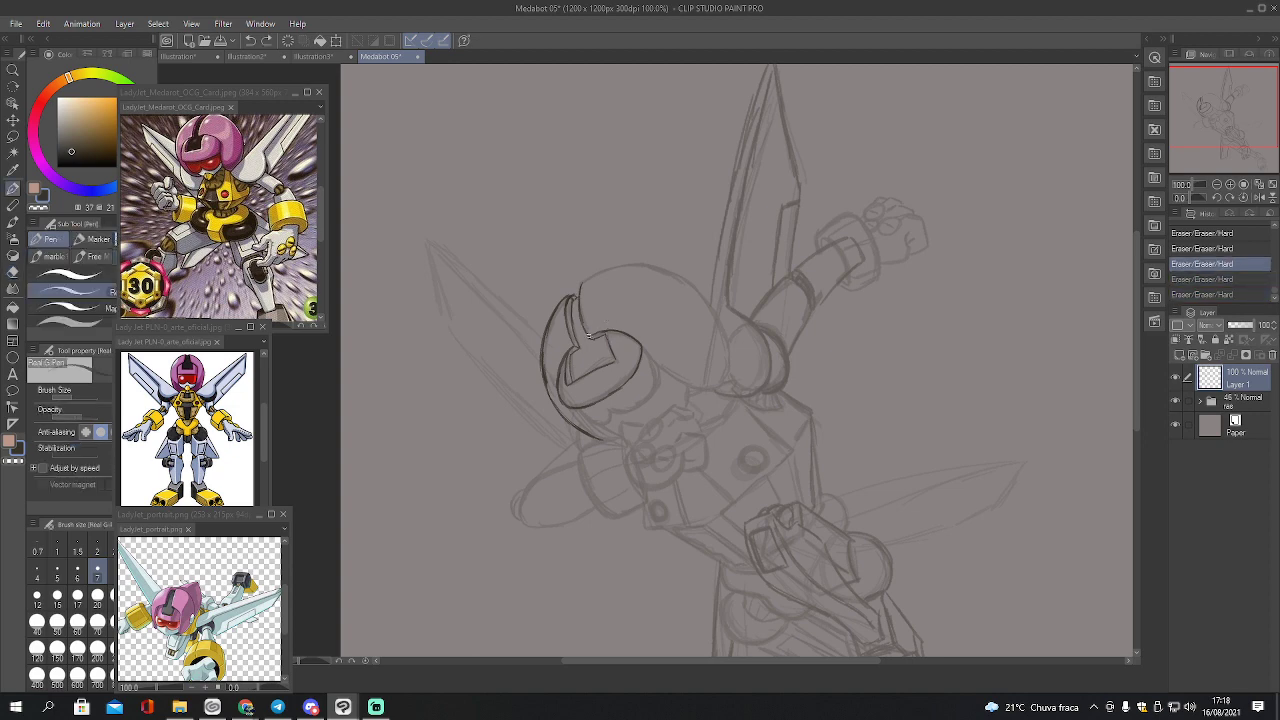
{"action": "mouse_move", "coordinate": [572, 305]}
{"action": "left_mouse_down"}
{"action": "mouse_move", "coordinate": [544, 338]}
{"action": "mouse_move", "coordinate": [553, 405]}
{"action": "mouse_move", "coordinate": [596, 438]}
{"action": "mouse_move", "coordinate": [609, 410]}
{"action": "mouse_move", "coordinate": [655, 370]}
{"action": "left_mouse_up"}
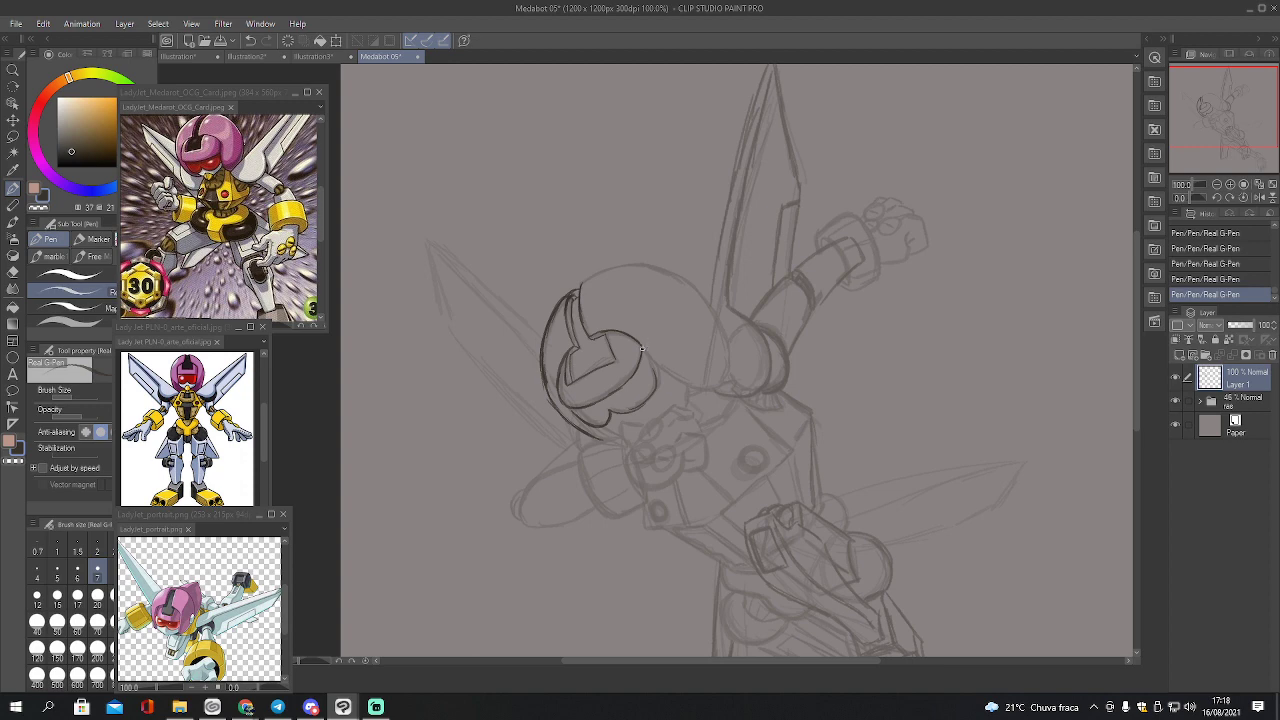
{"action": "mouse_move", "coordinate": [642, 348]}
{"action": "left_mouse_down"}
{"action": "mouse_move", "coordinate": [695, 390]}
{"action": "mouse_move", "coordinate": [728, 384]}
{"action": "left_mouse_up"}
{"action": "mouse_move", "coordinate": [580, 288]}
{"action": "left_mouse_down"}
{"action": "mouse_move", "coordinate": [617, 262]}
{"action": "mouse_move", "coordinate": [640, 264]}
{"action": "mouse_move", "coordinate": [604, 269]}
{"action": "mouse_move", "coordinate": [685, 284]}
{"action": "mouse_move", "coordinate": [665, 271]}
{"action": "mouse_move", "coordinate": [716, 319]}
{"action": "mouse_move", "coordinate": [703, 297]}
{"action": "mouse_move", "coordinate": [726, 378]}
{"action": "left_mouse_up"}
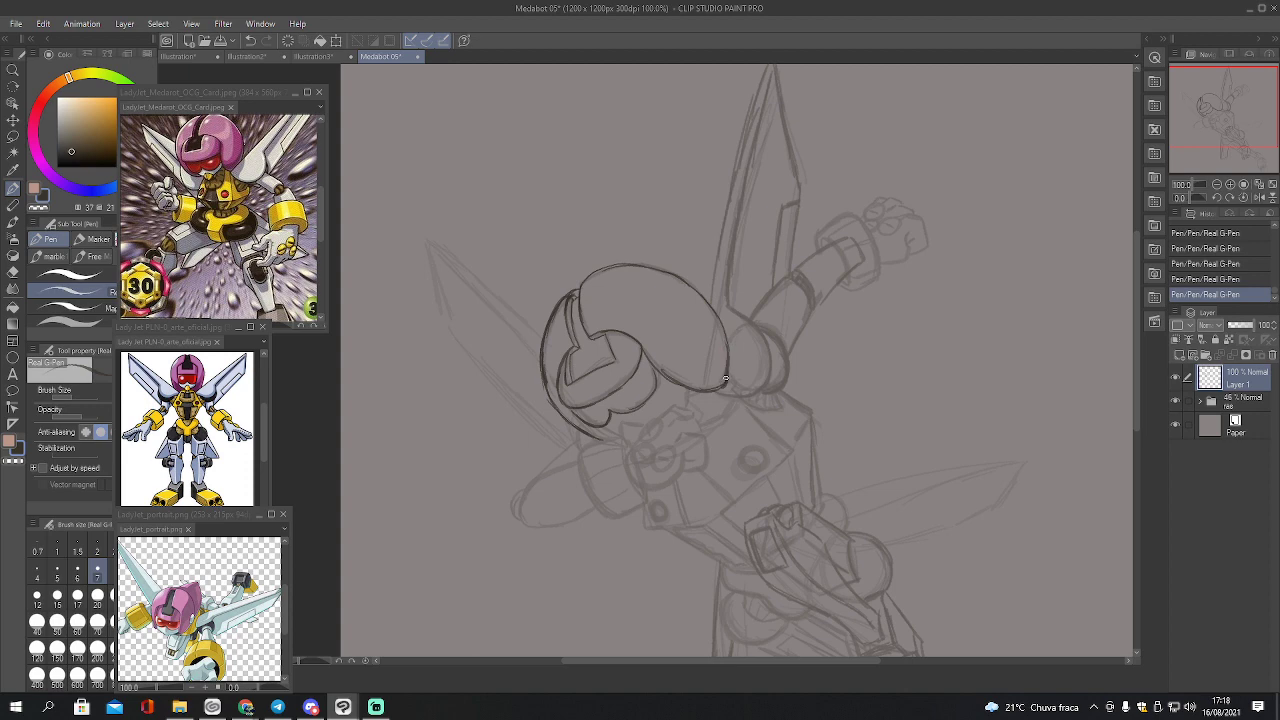
Finish the helmet's rear shell lines with the Real G-Pen and tidy the junction at the crest band with the Hard eraser
{"action": "mouse_move", "coordinate": [578, 284]}
{"action": "left_mouse_down"}
{"action": "mouse_move", "coordinate": [652, 265]}
{"action": "mouse_move", "coordinate": [701, 292]}
{"action": "left_mouse_up"}
{"action": "key", "text": "e"}
{"action": "left_click", "coordinate": [574, 295]}
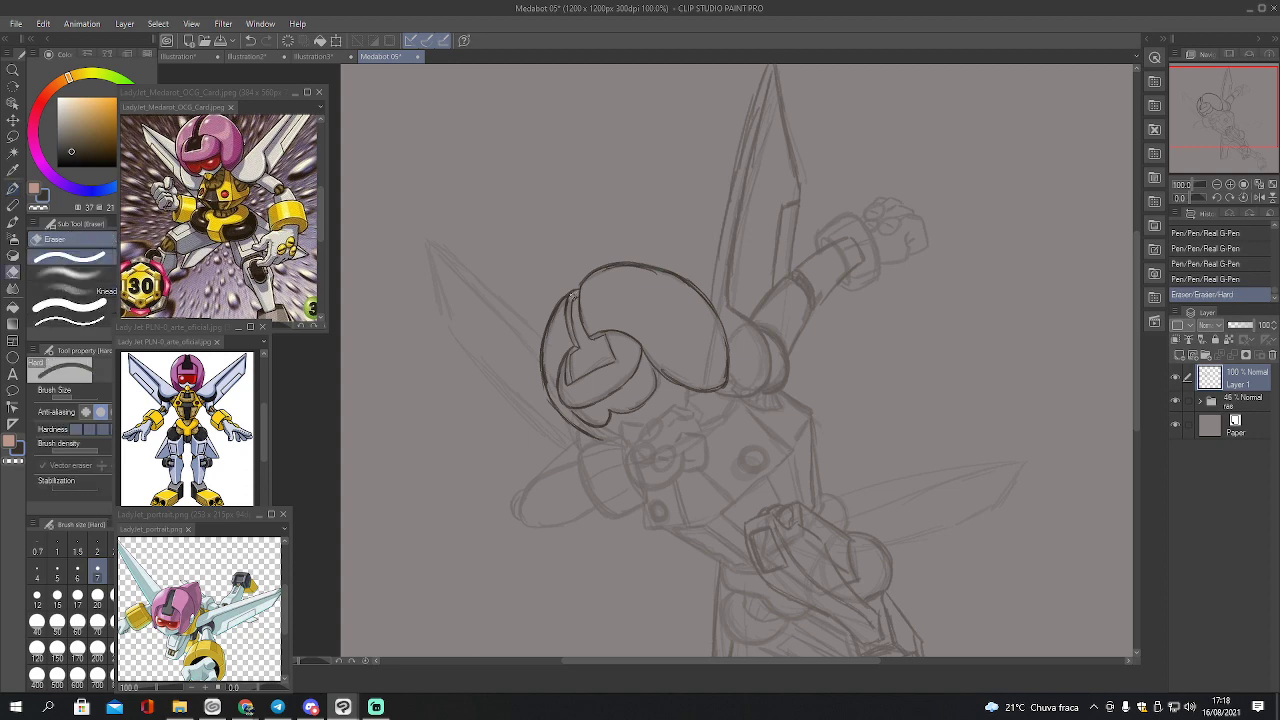
{"action": "left_click", "coordinate": [574, 295]}
{"action": "key", "text": "p"}
{"action": "left_click_drag", "start_coordinate": [572, 300], "coordinate": [577, 295]}
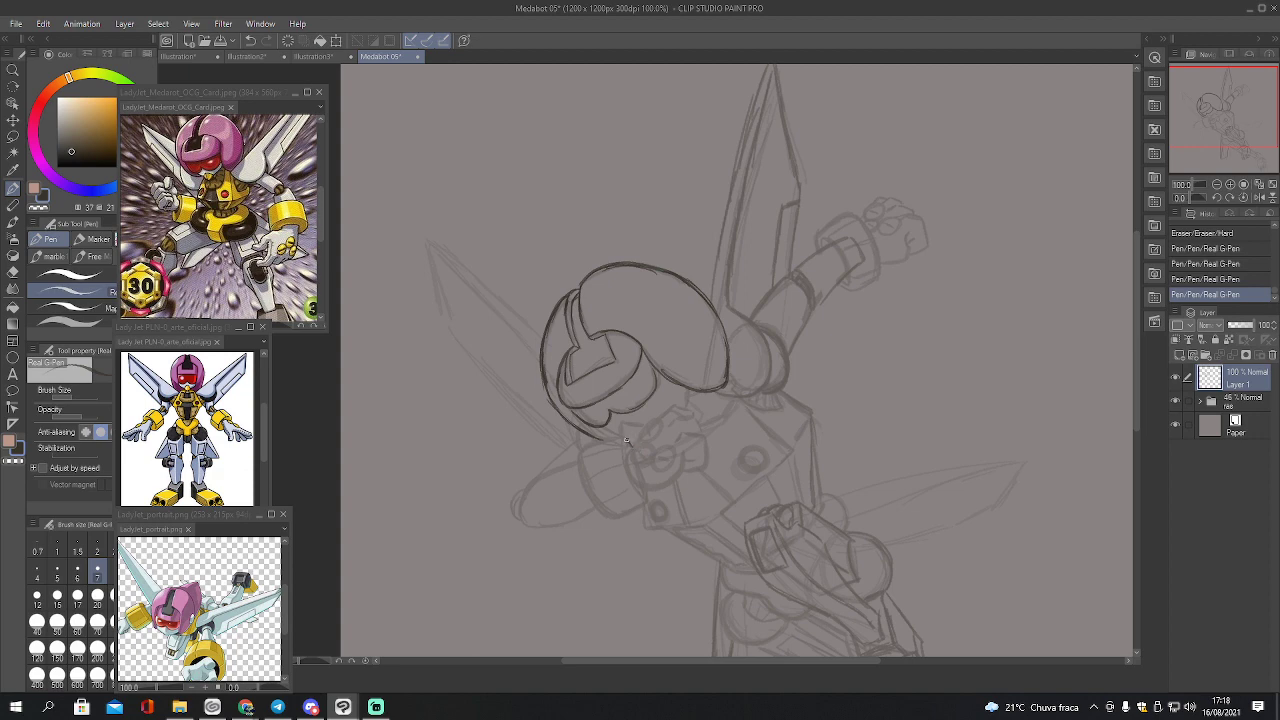
Ink the wrist cuff and clenched fist below the face, and erase the overlapping lines around the fingers
{"action": "mouse_move", "coordinate": [620, 438]}
{"action": "left_mouse_down"}
{"action": "mouse_move", "coordinate": [578, 456]}
{"action": "mouse_move", "coordinate": [588, 505]}
{"action": "mouse_move", "coordinate": [626, 518]}
{"action": "mouse_move", "coordinate": [648, 494]}
{"action": "left_mouse_up"}
{"action": "mouse_move", "coordinate": [624, 448]}
{"action": "left_mouse_down"}
{"action": "mouse_move", "coordinate": [628, 488]}
{"action": "mouse_move", "coordinate": [645, 502]}
{"action": "left_mouse_up"}
{"action": "mouse_move", "coordinate": [639, 452]}
{"action": "left_mouse_down"}
{"action": "mouse_move", "coordinate": [652, 489]}
{"action": "mouse_move", "coordinate": [682, 452]}
{"action": "mouse_move", "coordinate": [678, 472]}
{"action": "mouse_move", "coordinate": [684, 459]}
{"action": "mouse_move", "coordinate": [682, 470]}
{"action": "mouse_move", "coordinate": [707, 462]}
{"action": "mouse_move", "coordinate": [704, 439]}
{"action": "mouse_move", "coordinate": [670, 425]}
{"action": "mouse_move", "coordinate": [696, 418]}
{"action": "mouse_move", "coordinate": [702, 435]}
{"action": "mouse_move", "coordinate": [662, 416]}
{"action": "mouse_move", "coordinate": [690, 405]}
{"action": "left_mouse_up"}
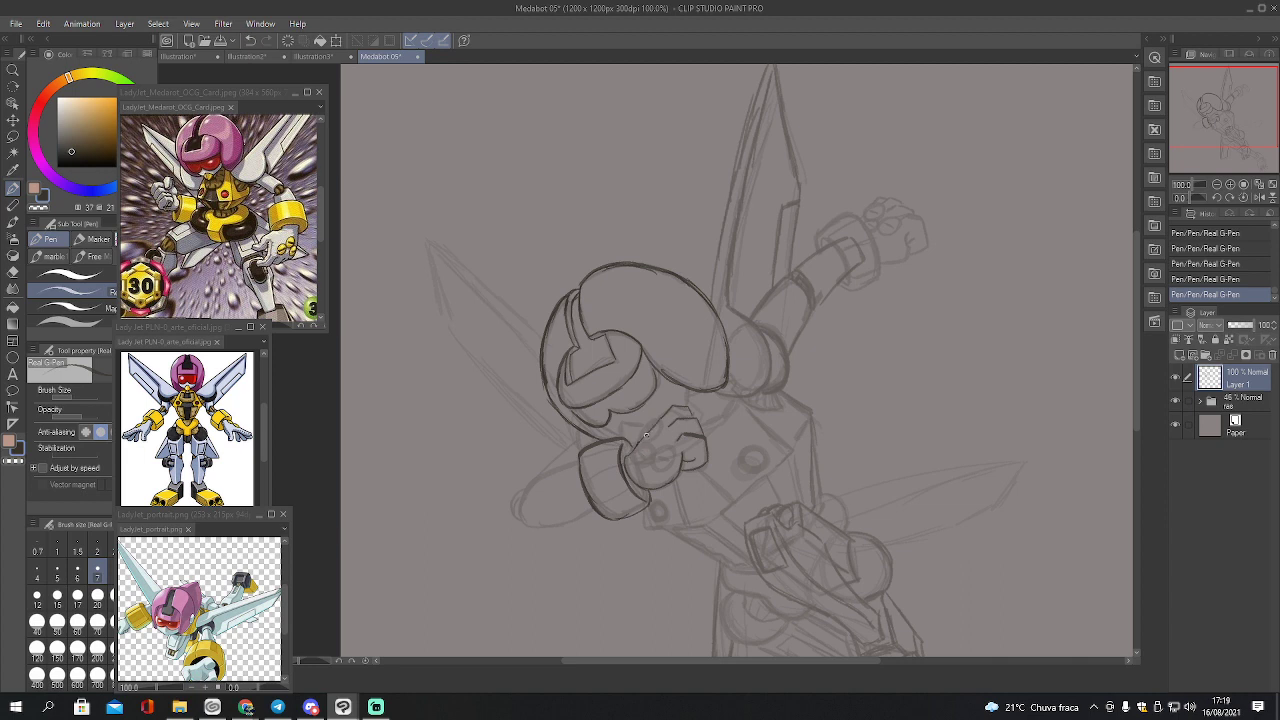
{"action": "mouse_move", "coordinate": [628, 460]}
{"action": "left_mouse_down"}
{"action": "mouse_move", "coordinate": [664, 444]}
{"action": "mouse_move", "coordinate": [662, 462]}
{"action": "mouse_move", "coordinate": [642, 438]}
{"action": "mouse_move", "coordinate": [658, 422]}
{"action": "mouse_move", "coordinate": [640, 444]}
{"action": "mouse_move", "coordinate": [658, 421]}
{"action": "left_mouse_up"}
{"action": "key", "text": "e"}
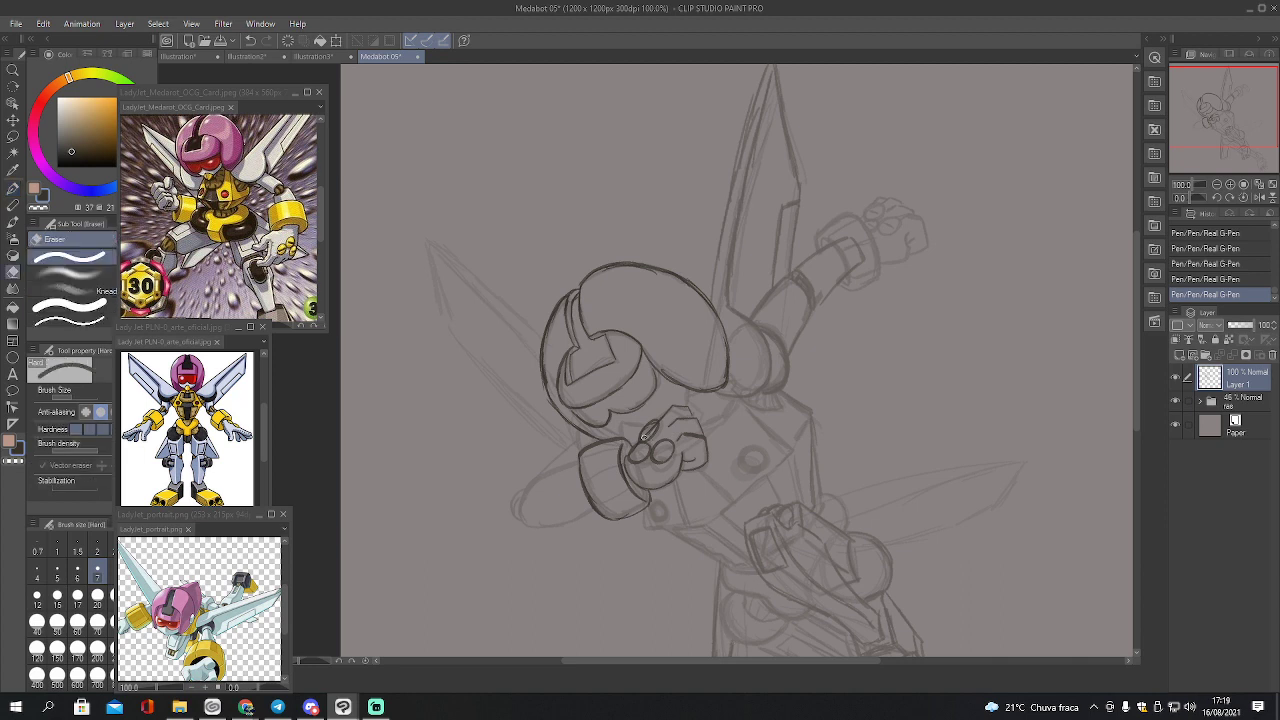
{"action": "left_click_drag", "start_coordinate": [643, 436], "coordinate": [652, 427]}
{"action": "left_click_drag", "start_coordinate": [647, 436], "coordinate": [633, 453]}
Save the drawing and touch up the finger and knuckle details of the fist below the face with the Real G-Pen
{"action": "key", "text": "p"}
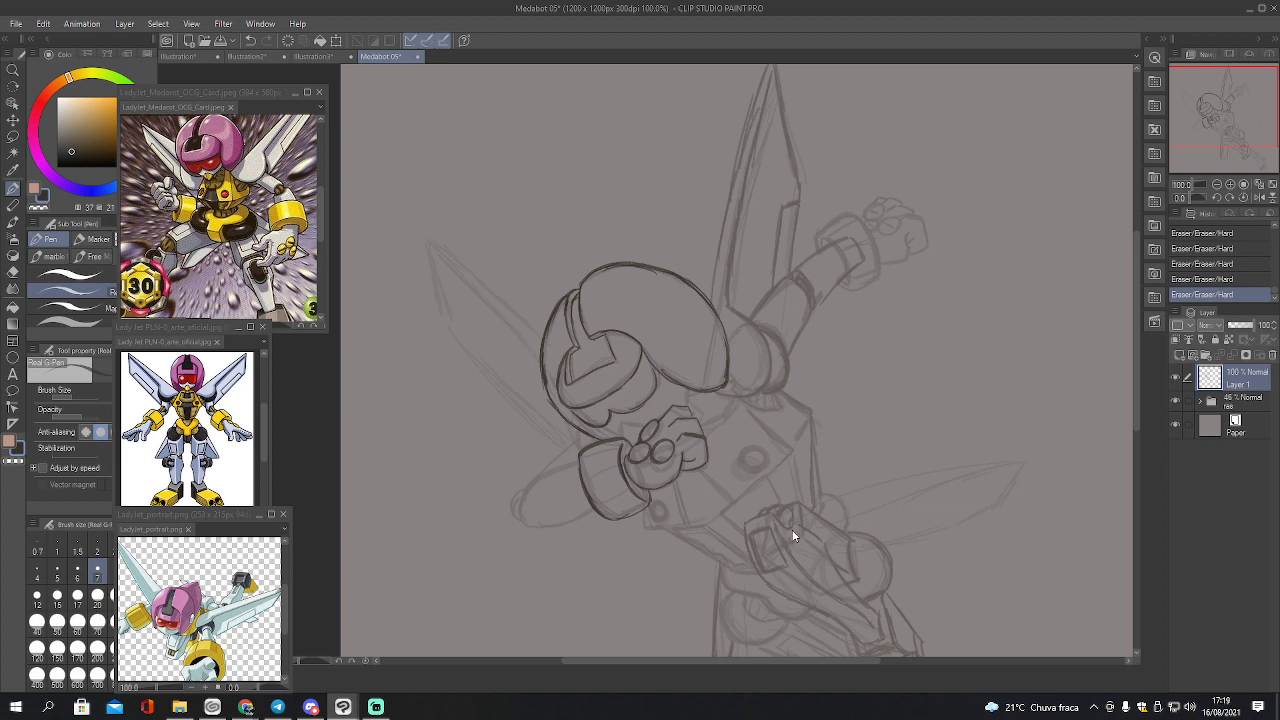
{"action": "key", "text": "ctrl+s"}
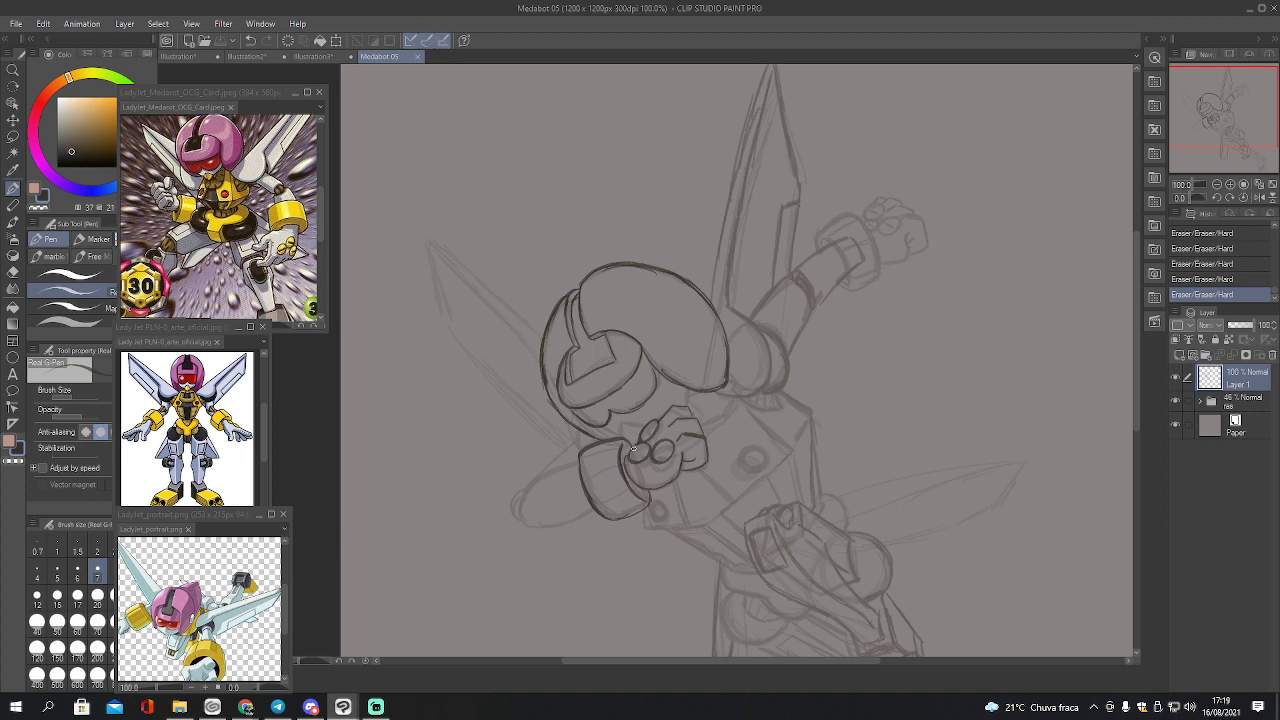
{"action": "left_click", "coordinate": [636, 448]}
{"action": "left_click", "coordinate": [638, 452]}
{"action": "left_click", "coordinate": [645, 429]}
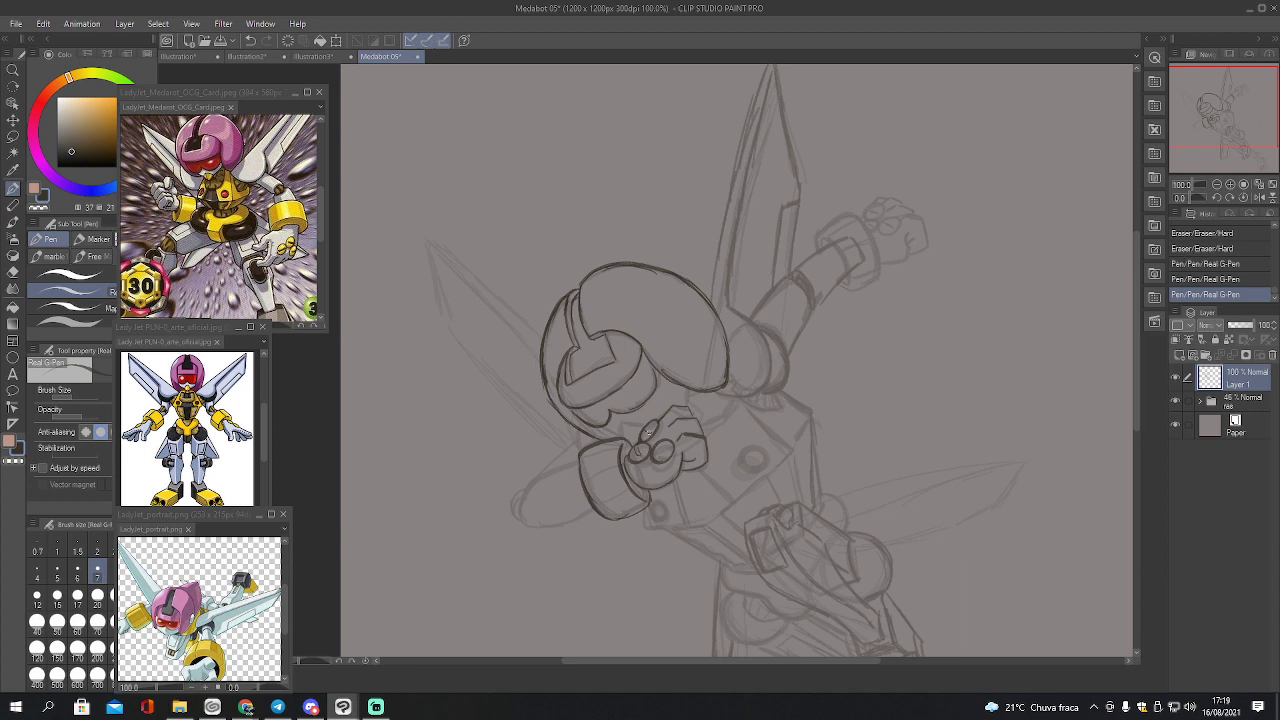
{"action": "left_click", "coordinate": [648, 430]}
{"action": "left_click", "coordinate": [656, 447]}
Ink the bent arm's forearm and elbow behind the cuff, plus the short neck line under the helmet
{"action": "mouse_move", "coordinate": [579, 463]}
{"action": "left_mouse_down"}
{"action": "mouse_move", "coordinate": [536, 484]}
{"action": "mouse_move", "coordinate": [532, 512]}
{"action": "mouse_move", "coordinate": [545, 522]}
{"action": "mouse_move", "coordinate": [592, 510]}
{"action": "mouse_move", "coordinate": [530, 502]}
{"action": "mouse_move", "coordinate": [532, 518]}
{"action": "left_mouse_up"}
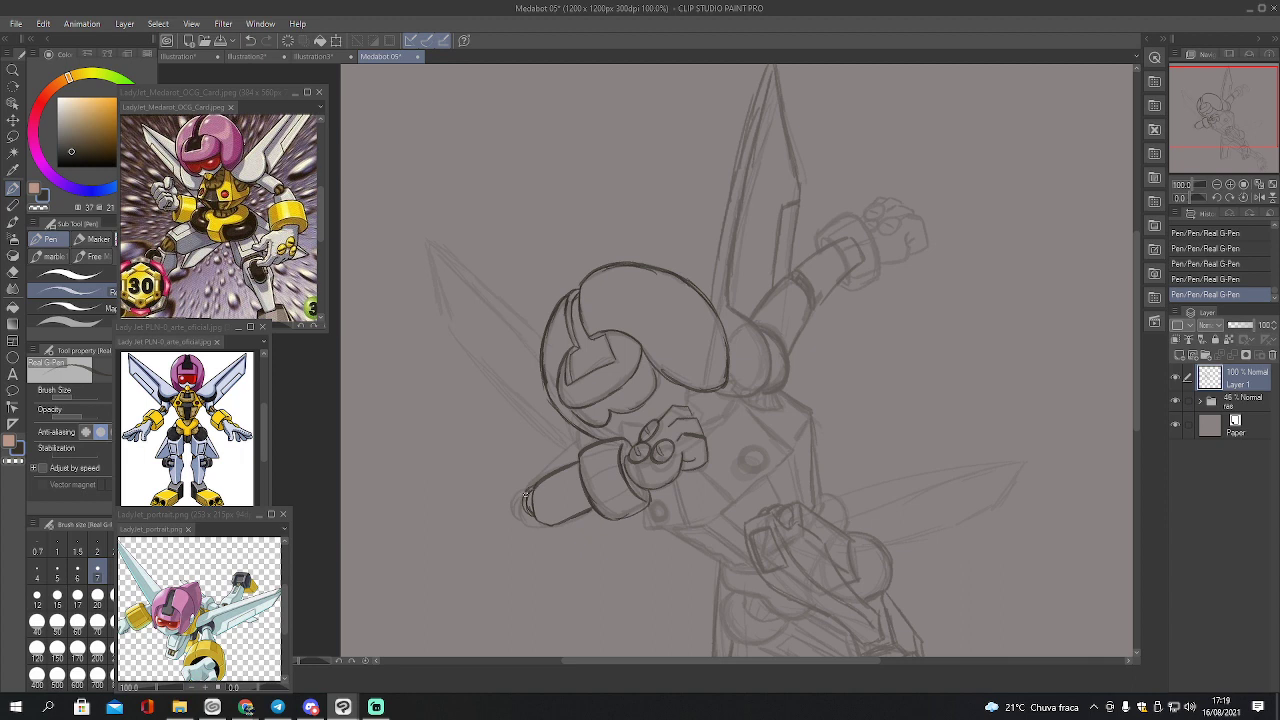
{"action": "mouse_move", "coordinate": [525, 489]}
{"action": "left_mouse_down"}
{"action": "mouse_move", "coordinate": [569, 437]}
{"action": "mouse_move", "coordinate": [574, 446]}
{"action": "left_mouse_up"}
{"action": "left_click_drag", "start_coordinate": [686, 406], "coordinate": [689, 387]}
Ink the wing extending in front of the helmet, with its outline, inner edge line and notched panel along the lower edge
{"action": "mouse_move", "coordinate": [441, 322]}
{"action": "left_mouse_down"}
{"action": "mouse_move", "coordinate": [425, 241]}
{"action": "mouse_move", "coordinate": [475, 274]}
{"action": "mouse_move", "coordinate": [425, 233]}
{"action": "mouse_move", "coordinate": [545, 325]}
{"action": "left_mouse_up"}
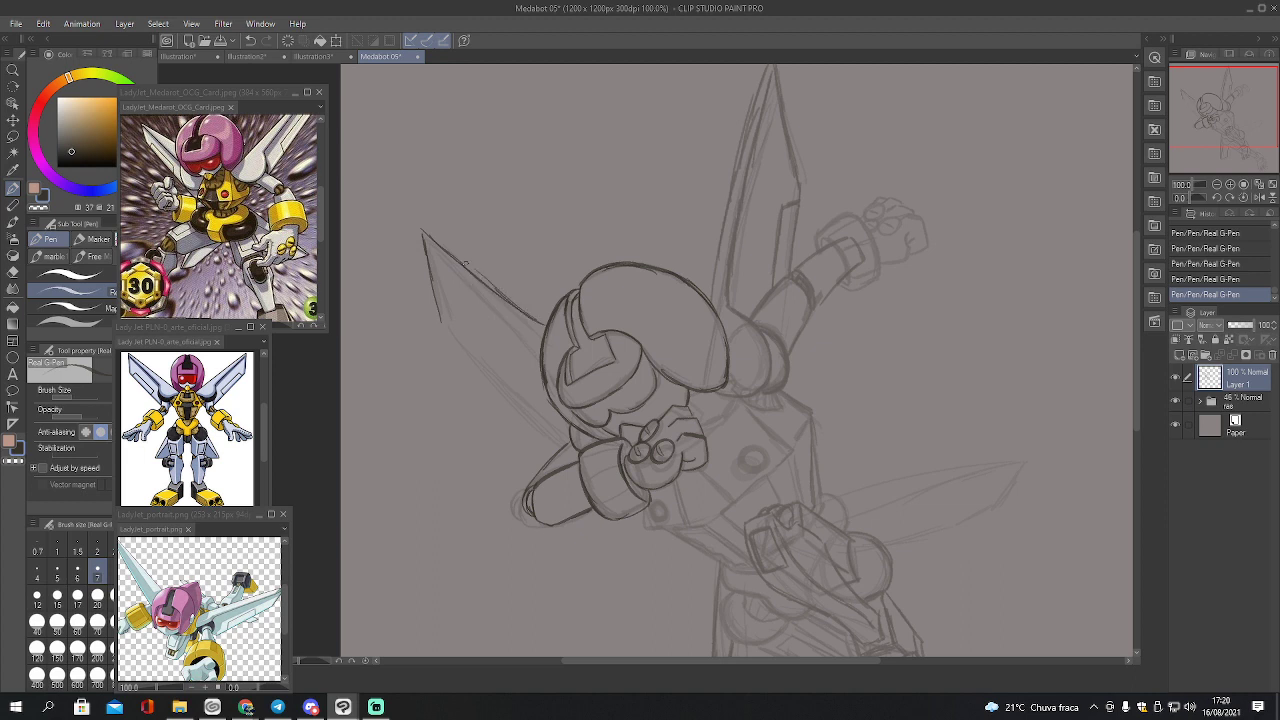
{"action": "mouse_move", "coordinate": [441, 324]}
{"action": "left_mouse_down"}
{"action": "mouse_move", "coordinate": [560, 448]}
{"action": "mouse_move", "coordinate": [438, 314]}
{"action": "mouse_move", "coordinate": [427, 268]}
{"action": "mouse_move", "coordinate": [478, 278]}
{"action": "mouse_move", "coordinate": [537, 322]}
{"action": "left_mouse_up"}
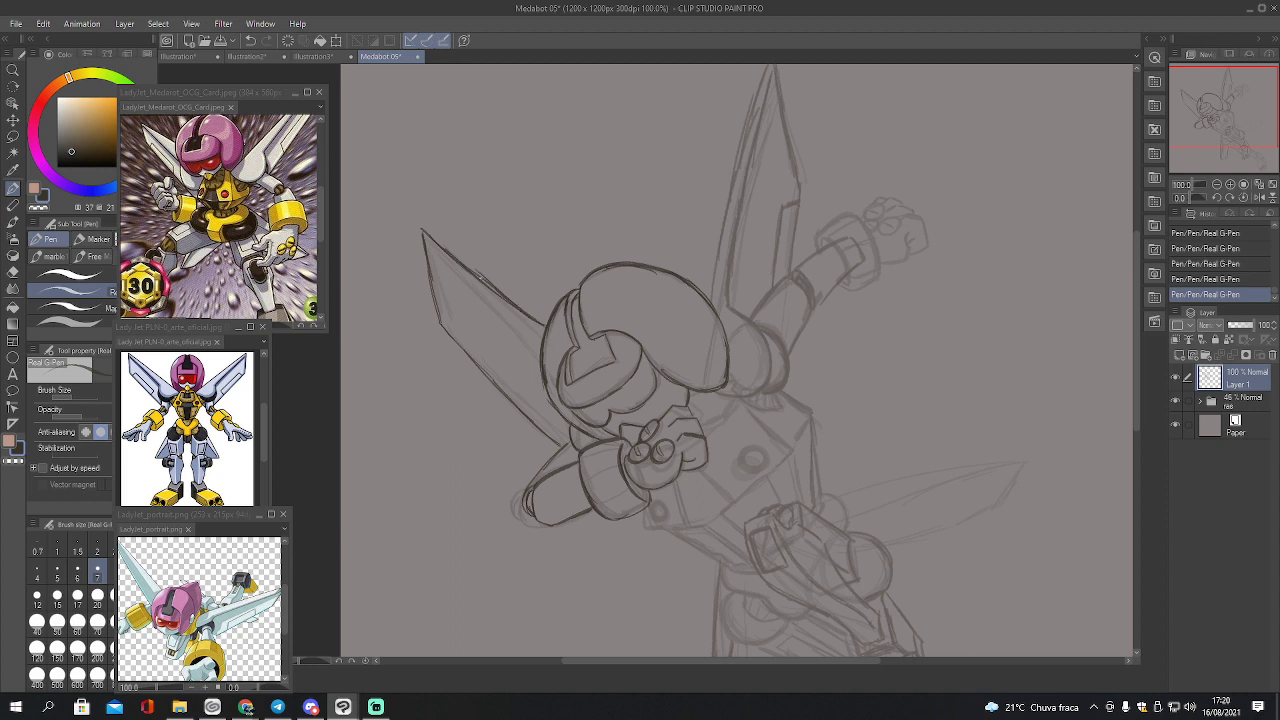
{"action": "left_click_drag", "start_coordinate": [431, 240], "coordinate": [538, 348]}
{"action": "left_click_drag", "start_coordinate": [488, 292], "coordinate": [540, 348]}
{"action": "left_click_drag", "start_coordinate": [432, 245], "coordinate": [526, 333]}
{"action": "mouse_move", "coordinate": [459, 339]}
{"action": "left_mouse_down"}
{"action": "mouse_move", "coordinate": [494, 362]}
{"action": "mouse_move", "coordinate": [513, 402]}
{"action": "left_mouse_up"}
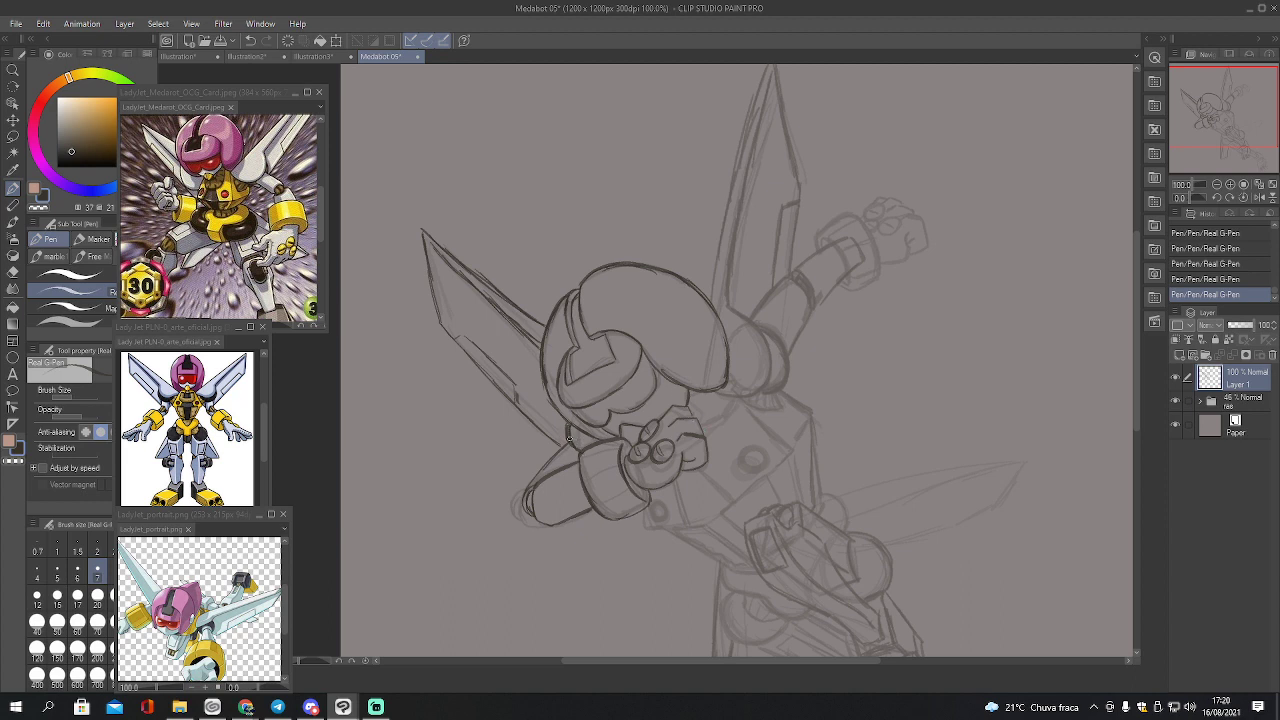
Ink the bent arm's upper edge, the lower contour of the torso and the round shoulder of the raised arm
{"action": "left_click_drag", "start_coordinate": [532, 484], "coordinate": [570, 430]}
{"action": "mouse_move", "coordinate": [645, 527]}
{"action": "left_mouse_down"}
{"action": "mouse_move", "coordinate": [682, 538]}
{"action": "mouse_move", "coordinate": [670, 520]}
{"action": "mouse_move", "coordinate": [689, 526]}
{"action": "mouse_move", "coordinate": [677, 540]}
{"action": "mouse_move", "coordinate": [665, 530]}
{"action": "mouse_move", "coordinate": [756, 575]}
{"action": "left_mouse_up"}
{"action": "left_click_drag", "start_coordinate": [714, 396], "coordinate": [766, 380]}
{"action": "left_click_drag", "start_coordinate": [762, 335], "coordinate": [767, 372]}
{"action": "mouse_move", "coordinate": [733, 311]}
{"action": "left_mouse_down"}
{"action": "mouse_move", "coordinate": [765, 351]}
{"action": "mouse_move", "coordinate": [766, 386]}
{"action": "left_mouse_up"}
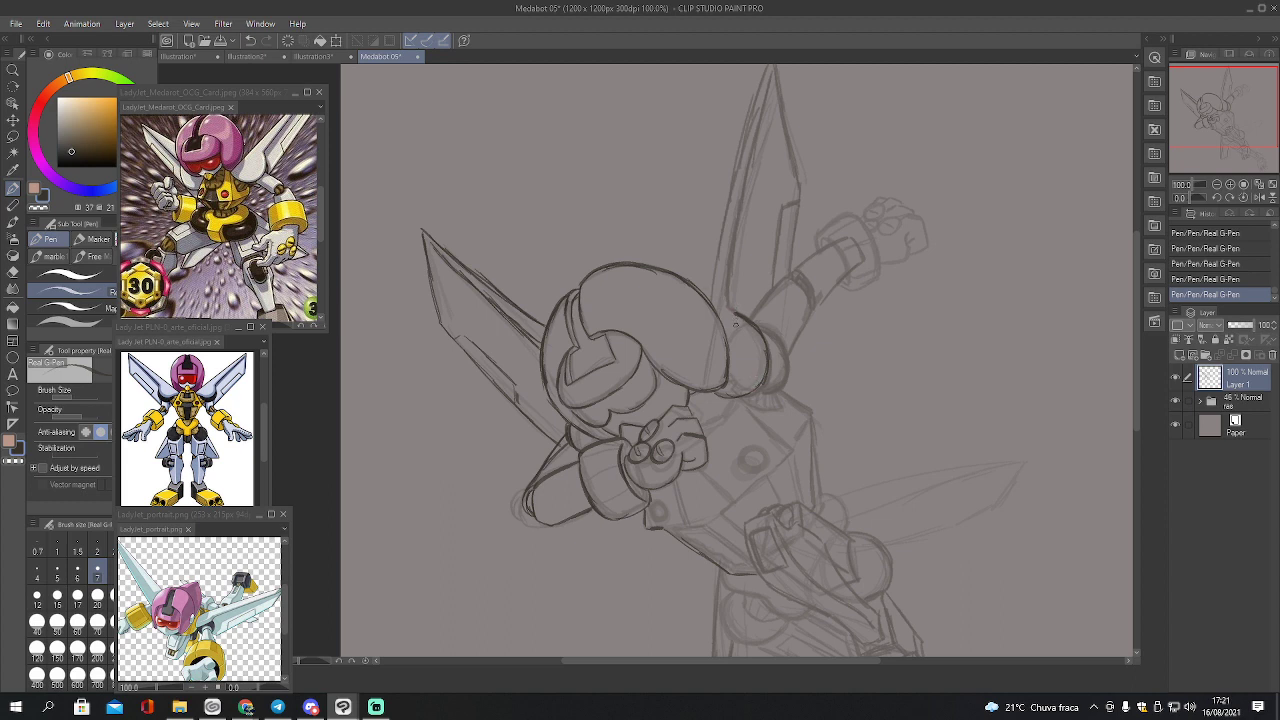
{"action": "left_click_drag", "start_coordinate": [718, 395], "coordinate": [762, 385]}
Ink the upright wing's outline and inner edge line, step back two strokes and redraw the notched panel on its rear edge
{"action": "left_click_drag", "start_coordinate": [1225, 139], "coordinate": [1187, 111]}
{"action": "left_click_drag", "start_coordinate": [684, 412], "coordinate": [725, 248]}
{"action": "mouse_move", "coordinate": [710, 312]}
{"action": "left_mouse_down"}
{"action": "mouse_move", "coordinate": [749, 166]}
{"action": "mouse_move", "coordinate": [779, 294]}
{"action": "mouse_move", "coordinate": [767, 386]}
{"action": "left_mouse_up"}
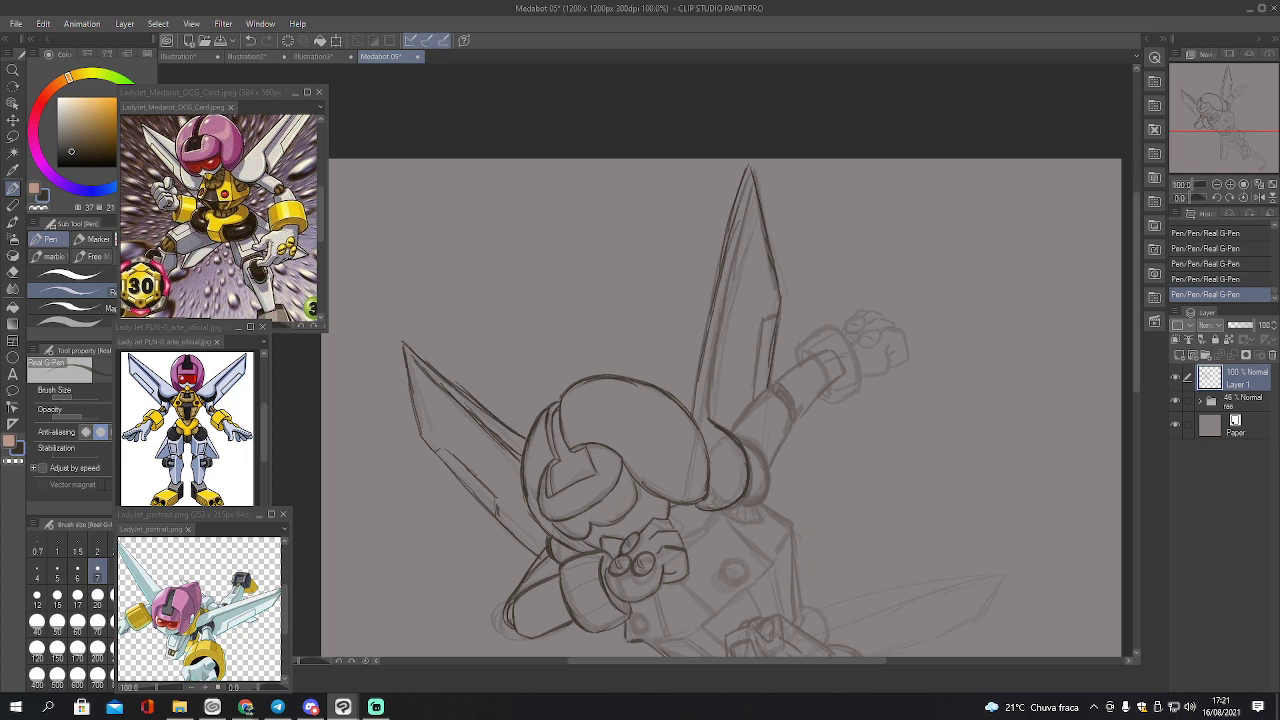
{"action": "mouse_move", "coordinate": [746, 178]}
{"action": "left_mouse_down"}
{"action": "mouse_move", "coordinate": [708, 400]}
{"action": "mouse_move", "coordinate": [692, 413]}
{"action": "mouse_move", "coordinate": [709, 296]}
{"action": "left_mouse_up"}
{"action": "mouse_move", "coordinate": [726, 236]}
{"action": "left_mouse_down"}
{"action": "mouse_move", "coordinate": [732, 216]}
{"action": "mouse_move", "coordinate": [716, 266]}
{"action": "left_mouse_up"}
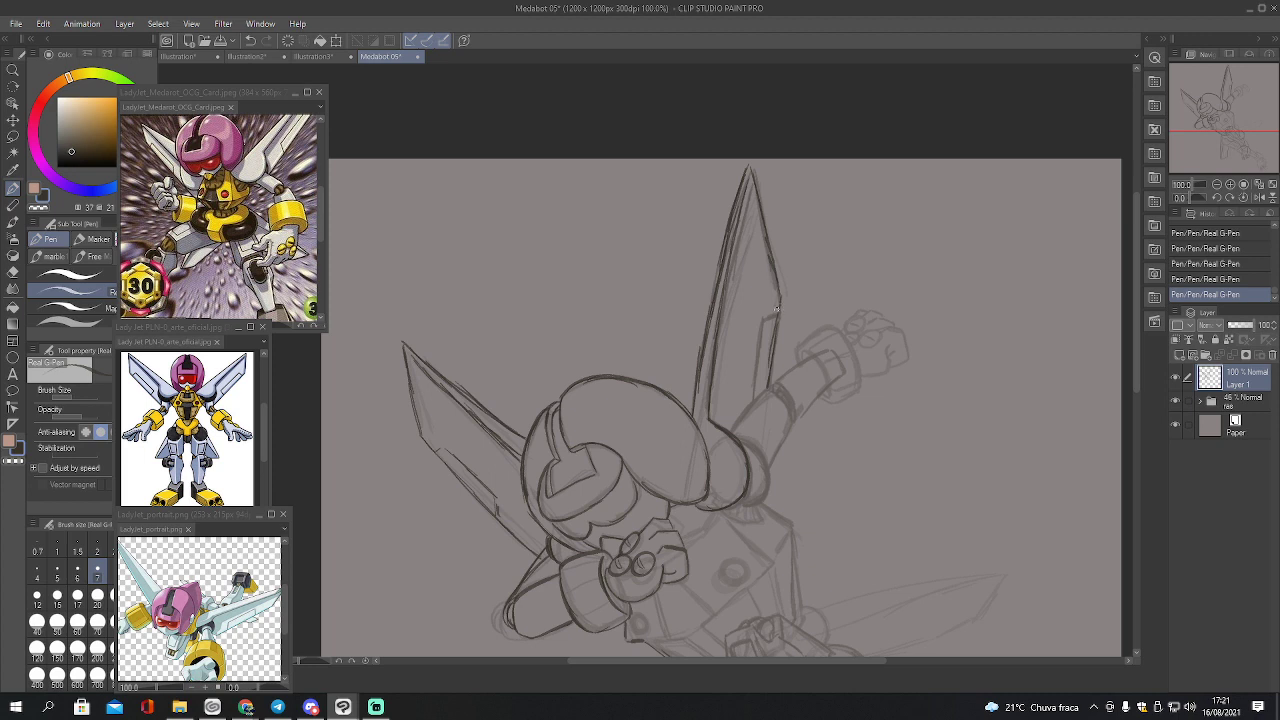
{"action": "left_click", "coordinate": [1219, 264]}
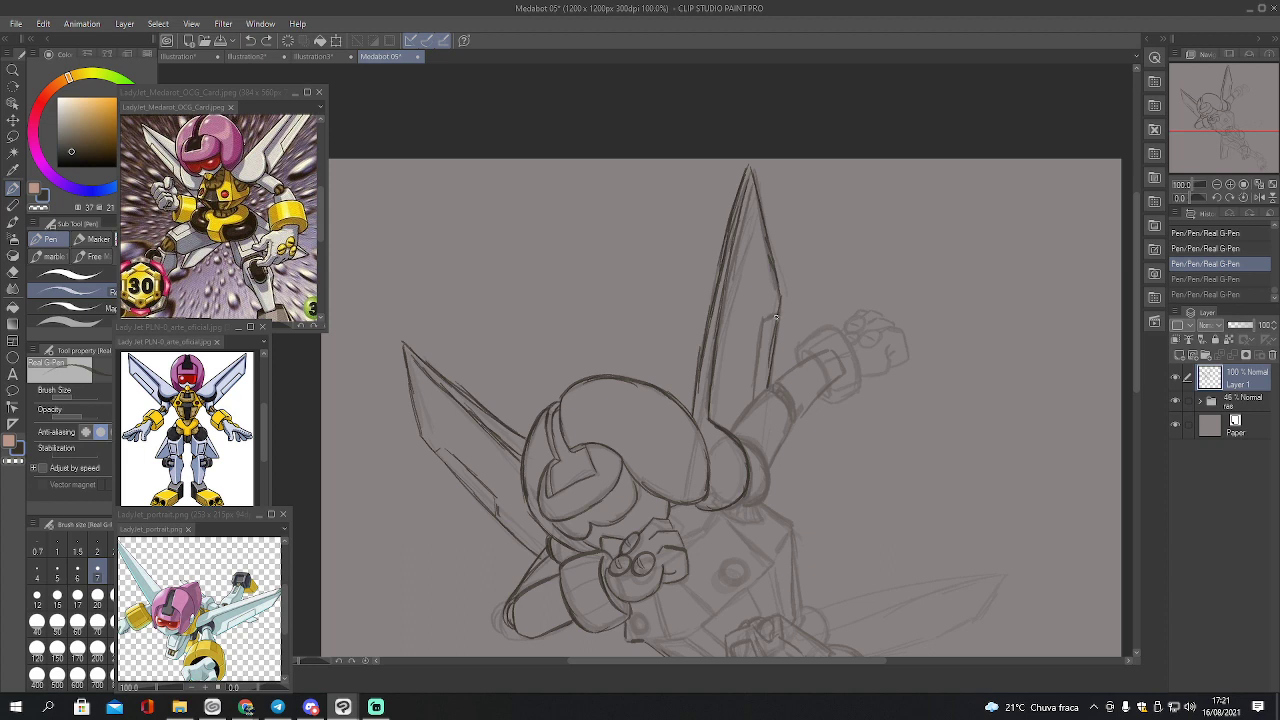
{"action": "mouse_move", "coordinate": [778, 315]}
{"action": "left_mouse_down"}
{"action": "mouse_move", "coordinate": [762, 326]}
{"action": "mouse_move", "coordinate": [752, 384]}
{"action": "left_mouse_up"}
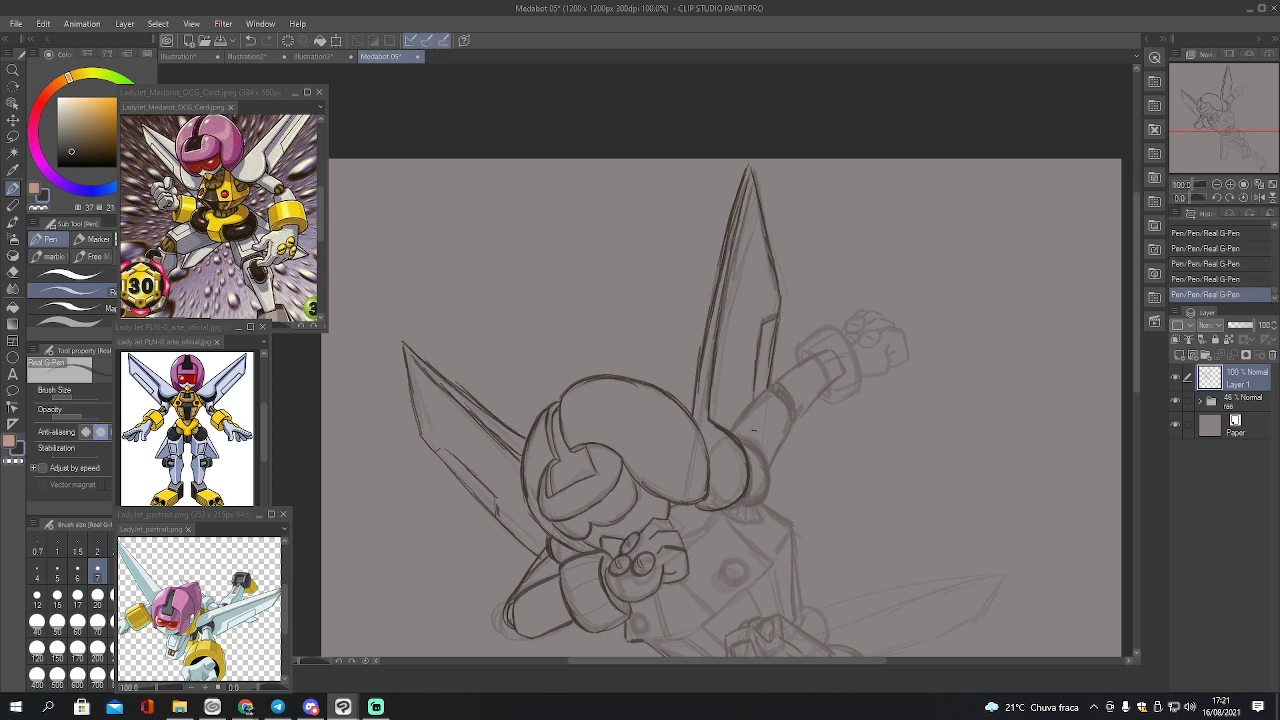
Ink the raised arm's shoulder rim, the pleated piece beneath it and the upper arm up to the elbow band
{"action": "mouse_move", "coordinate": [735, 435]}
{"action": "left_mouse_down"}
{"action": "mouse_move", "coordinate": [769, 467]}
{"action": "mouse_move", "coordinate": [756, 494]}
{"action": "left_mouse_up"}
{"action": "left_click_drag", "start_coordinate": [752, 499], "coordinate": [759, 518]}
{"action": "mouse_move", "coordinate": [746, 503]}
{"action": "left_mouse_down"}
{"action": "mouse_move", "coordinate": [753, 521]}
{"action": "mouse_move", "coordinate": [726, 517]}
{"action": "left_mouse_up"}
{"action": "mouse_move", "coordinate": [730, 434]}
{"action": "left_mouse_down"}
{"action": "mouse_move", "coordinate": [765, 392]}
{"action": "mouse_move", "coordinate": [787, 406]}
{"action": "mouse_move", "coordinate": [794, 424]}
{"action": "mouse_move", "coordinate": [767, 468]}
{"action": "left_mouse_up"}
{"action": "mouse_move", "coordinate": [778, 388]}
{"action": "left_mouse_down"}
{"action": "mouse_move", "coordinate": [790, 384]}
{"action": "mouse_move", "coordinate": [794, 406]}
{"action": "mouse_move", "coordinate": [786, 395]}
{"action": "left_mouse_up"}
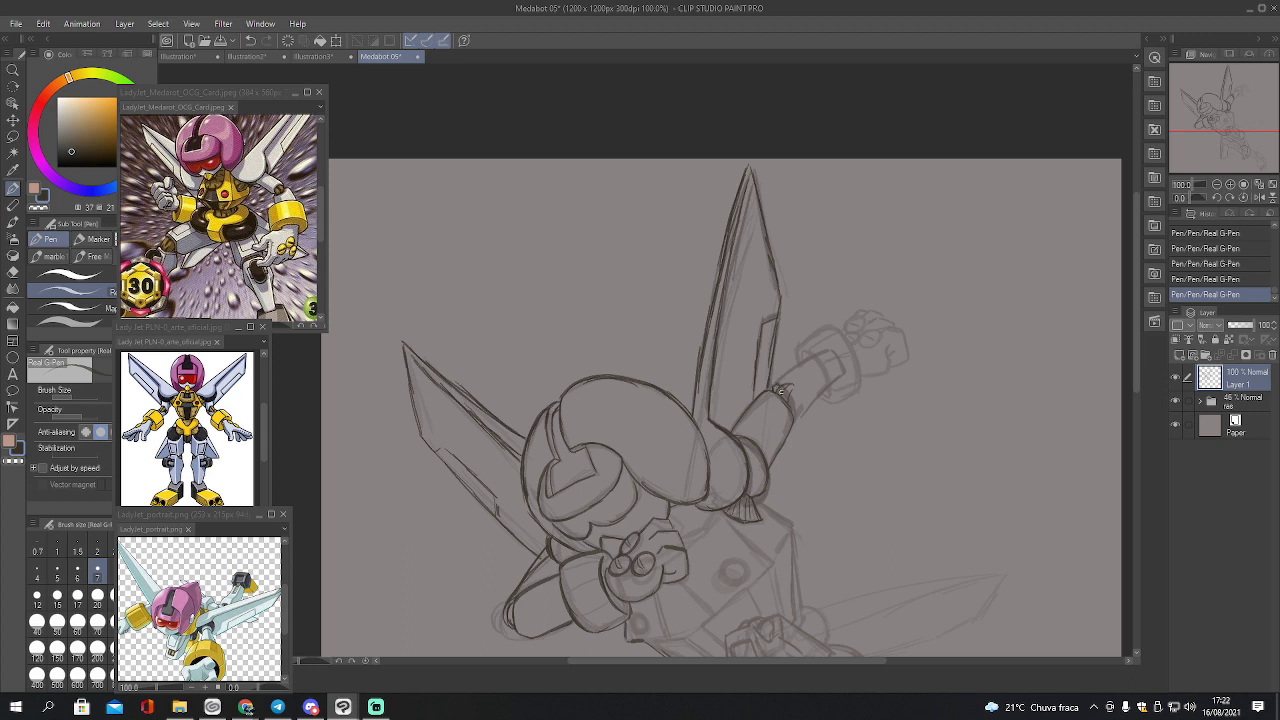
Ink the raised arm's elbow band, forearm and wide wrist cuff
{"action": "left_click_drag", "start_coordinate": [786, 394], "coordinate": [797, 410]}
{"action": "mouse_move", "coordinate": [798, 412]}
{"action": "left_mouse_down"}
{"action": "mouse_move", "coordinate": [825, 385]}
{"action": "mouse_move", "coordinate": [824, 351]}
{"action": "mouse_move", "coordinate": [828, 394]}
{"action": "mouse_move", "coordinate": [862, 396]}
{"action": "left_mouse_up"}
{"action": "mouse_move", "coordinate": [800, 362]}
{"action": "left_mouse_down"}
{"action": "mouse_move", "coordinate": [819, 332]}
{"action": "mouse_move", "coordinate": [839, 329]}
{"action": "mouse_move", "coordinate": [860, 394]}
{"action": "mouse_move", "coordinate": [834, 400]}
{"action": "mouse_move", "coordinate": [864, 396]}
{"action": "left_mouse_up"}
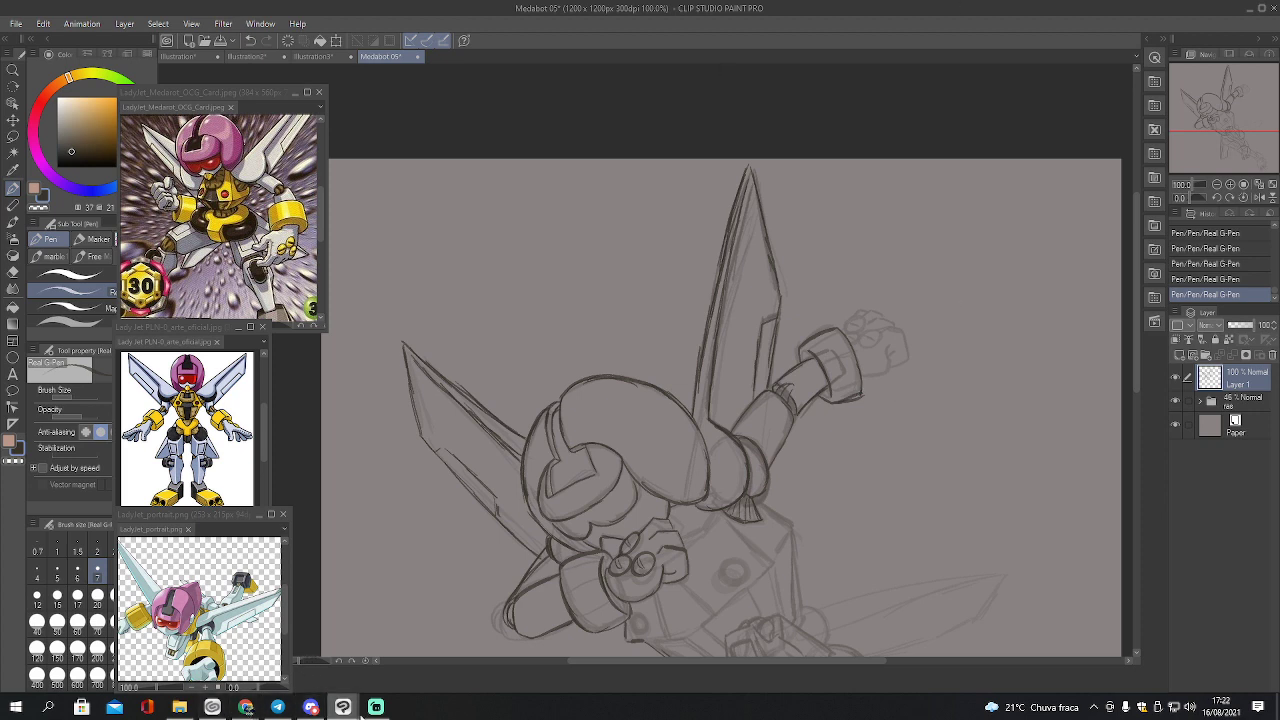
{"action": "left_click", "coordinate": [375, 707]}
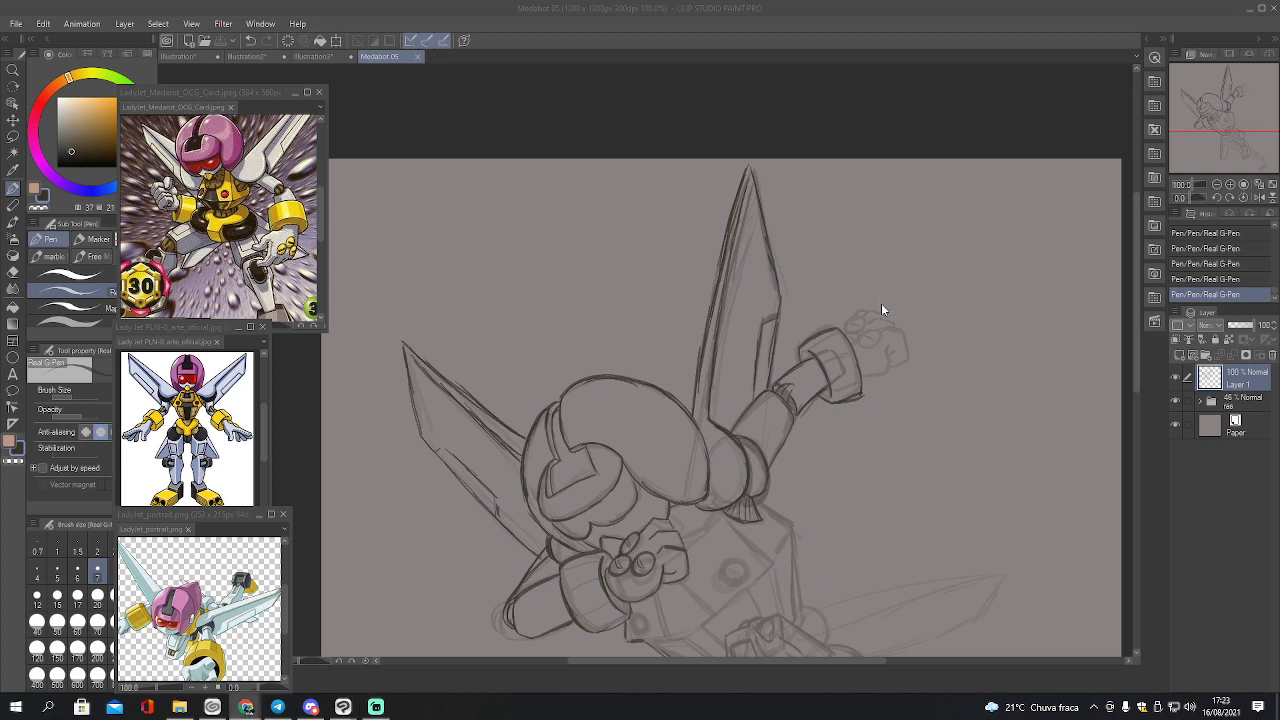
Ink the raised fist beyond the wrist cuff, erasing stray lines at the thumb and adding the fingers and round knuckles
{"action": "left_click", "coordinate": [861, 389]}
{"action": "mouse_move", "coordinate": [860, 378]}
{"action": "left_mouse_down"}
{"action": "mouse_move", "coordinate": [887, 347]}
{"action": "mouse_move", "coordinate": [900, 364]}
{"action": "mouse_move", "coordinate": [890, 368]}
{"action": "mouse_move", "coordinate": [909, 363]}
{"action": "mouse_move", "coordinate": [904, 338]}
{"action": "mouse_move", "coordinate": [883, 330]}
{"action": "mouse_move", "coordinate": [906, 330]}
{"action": "mouse_move", "coordinate": [907, 369]}
{"action": "left_mouse_up"}
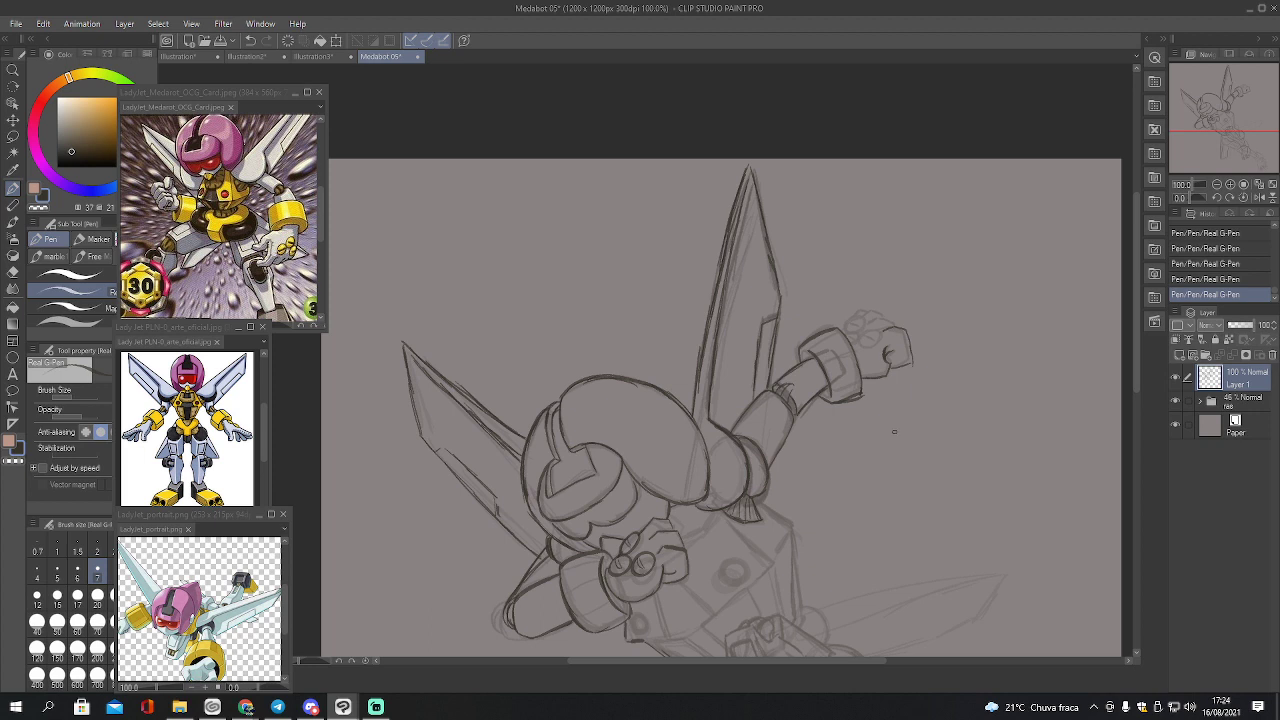
{"action": "left_click_drag", "start_coordinate": [888, 354], "coordinate": [889, 371]}
{"action": "key", "text": "e"}
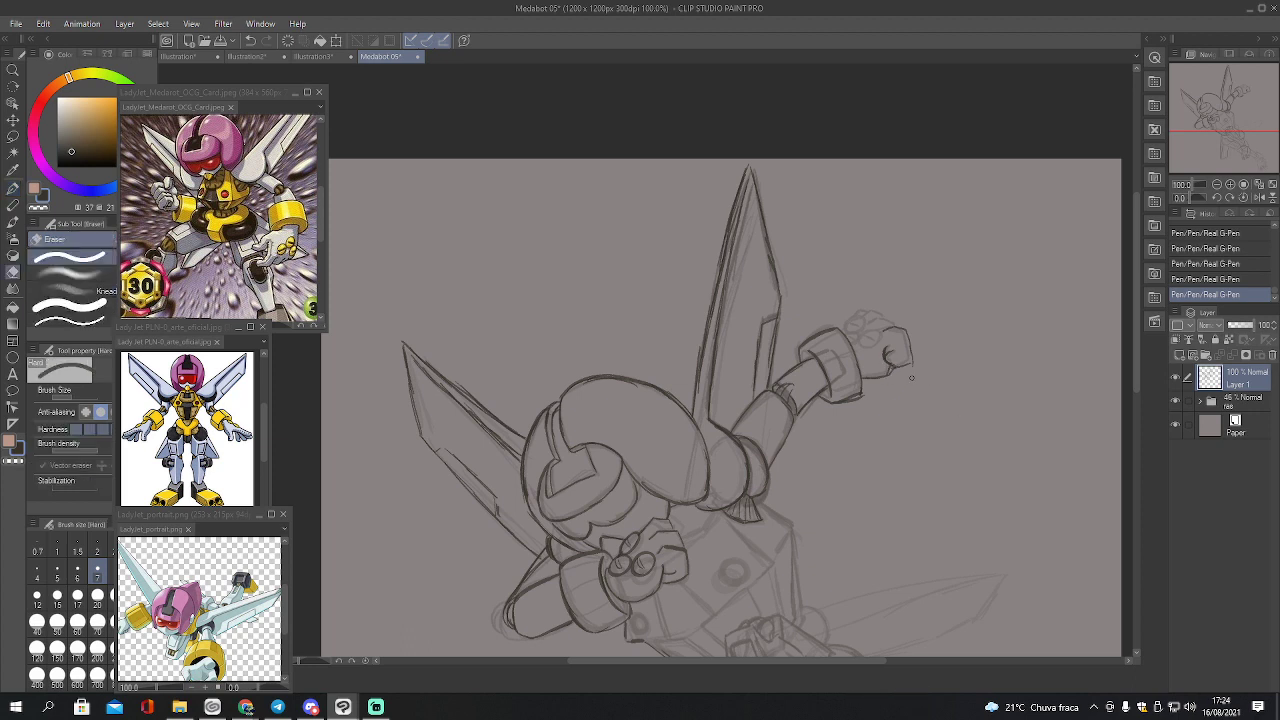
{"action": "mouse_move", "coordinate": [888, 366]}
{"action": "left_mouse_down"}
{"action": "mouse_move", "coordinate": [920, 362]}
{"action": "mouse_move", "coordinate": [906, 334]}
{"action": "mouse_move", "coordinate": [855, 315]}
{"action": "left_mouse_up"}
{"action": "key", "text": "p"}
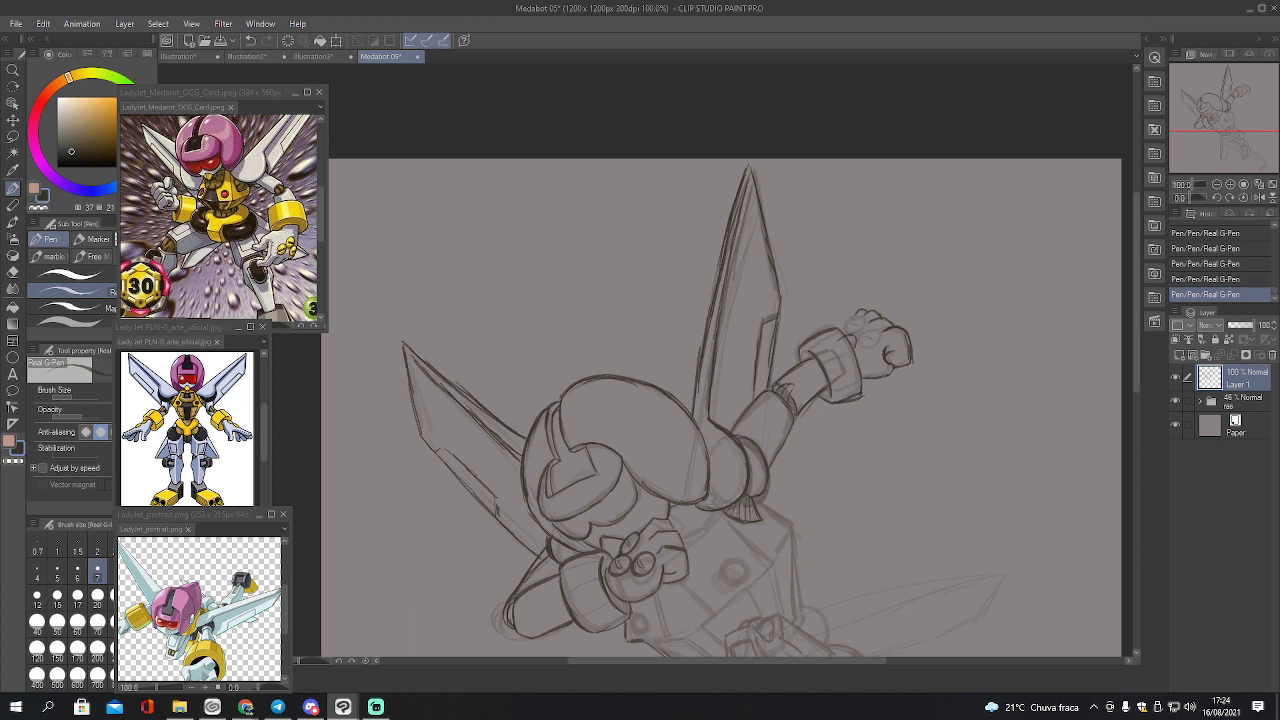
{"action": "mouse_move", "coordinate": [872, 336]}
{"action": "left_mouse_down"}
{"action": "mouse_move", "coordinate": [864, 344]}
{"action": "mouse_move", "coordinate": [874, 338]}
{"action": "mouse_move", "coordinate": [852, 322]}
{"action": "mouse_move", "coordinate": [864, 338]}
{"action": "left_mouse_up"}
Ink the collar line under the helmet and the front plate edges of the torso beneath the fist
{"action": "left_click_drag", "start_coordinate": [532, 539], "coordinate": [514, 429]}
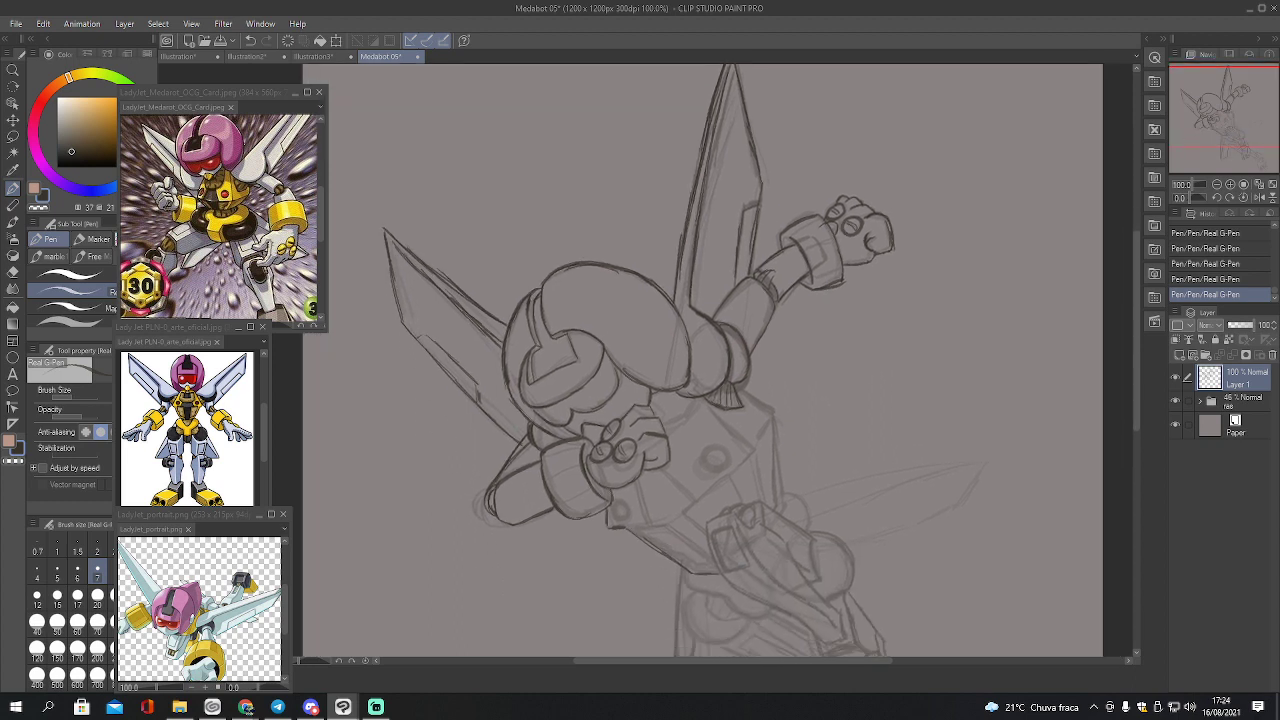
{"action": "left_click_drag", "start_coordinate": [662, 429], "coordinate": [683, 418]}
{"action": "left_click_drag", "start_coordinate": [645, 527], "coordinate": [700, 561]}
{"action": "left_click_drag", "start_coordinate": [667, 468], "coordinate": [700, 529]}
{"action": "scroll", "coordinate": [690, 554], "scroll_direction": "down", "scroll_amount": 3}
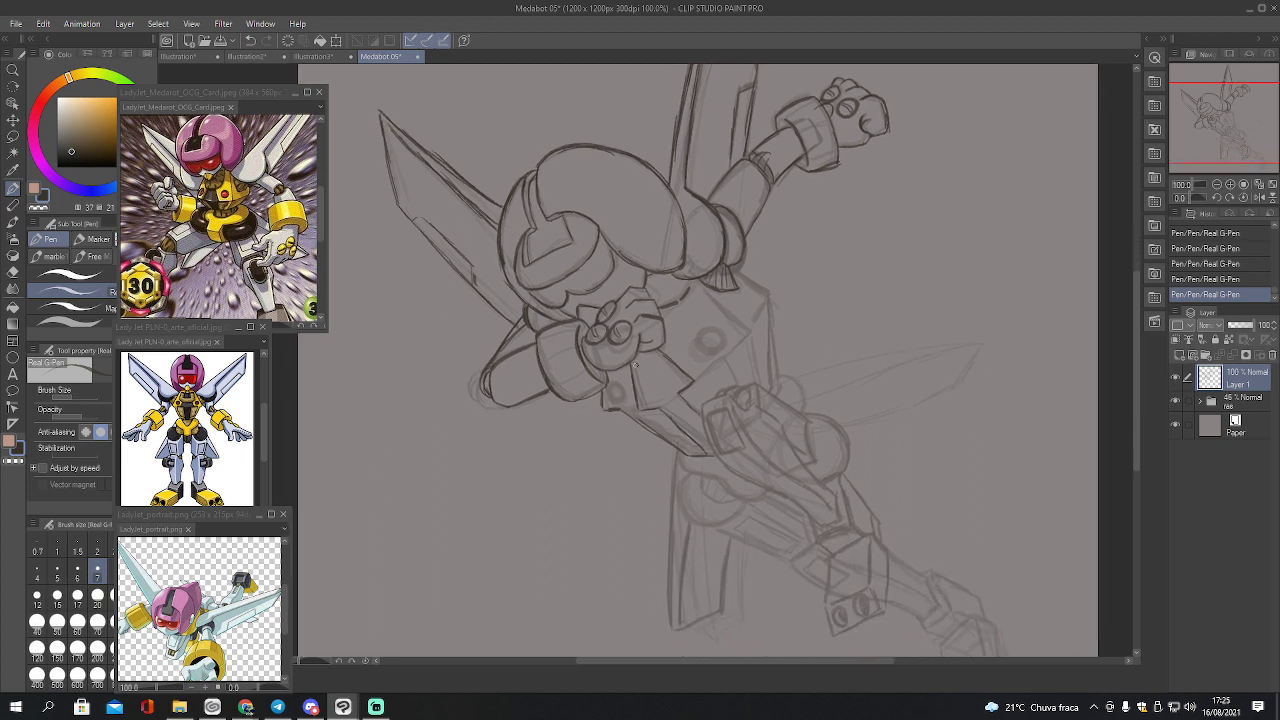
{"action": "mouse_move", "coordinate": [636, 365]}
{"action": "left_mouse_down"}
{"action": "mouse_move", "coordinate": [641, 406]}
{"action": "mouse_move", "coordinate": [669, 407]}
{"action": "mouse_move", "coordinate": [712, 456]}
{"action": "left_mouse_up"}
Doodle small stick figures and a box shape in the empty area beside the robot, and erase them with an enlarged Hard eraser
{"action": "mouse_move", "coordinate": [358, 544]}
{"action": "left_mouse_down"}
{"action": "mouse_move", "coordinate": [427, 562]}
{"action": "mouse_move", "coordinate": [386, 527]}
{"action": "mouse_move", "coordinate": [445, 520]}
{"action": "mouse_move", "coordinate": [461, 547]}
{"action": "mouse_move", "coordinate": [441, 558]}
{"action": "mouse_move", "coordinate": [471, 565]}
{"action": "mouse_move", "coordinate": [376, 582]}
{"action": "left_mouse_up"}
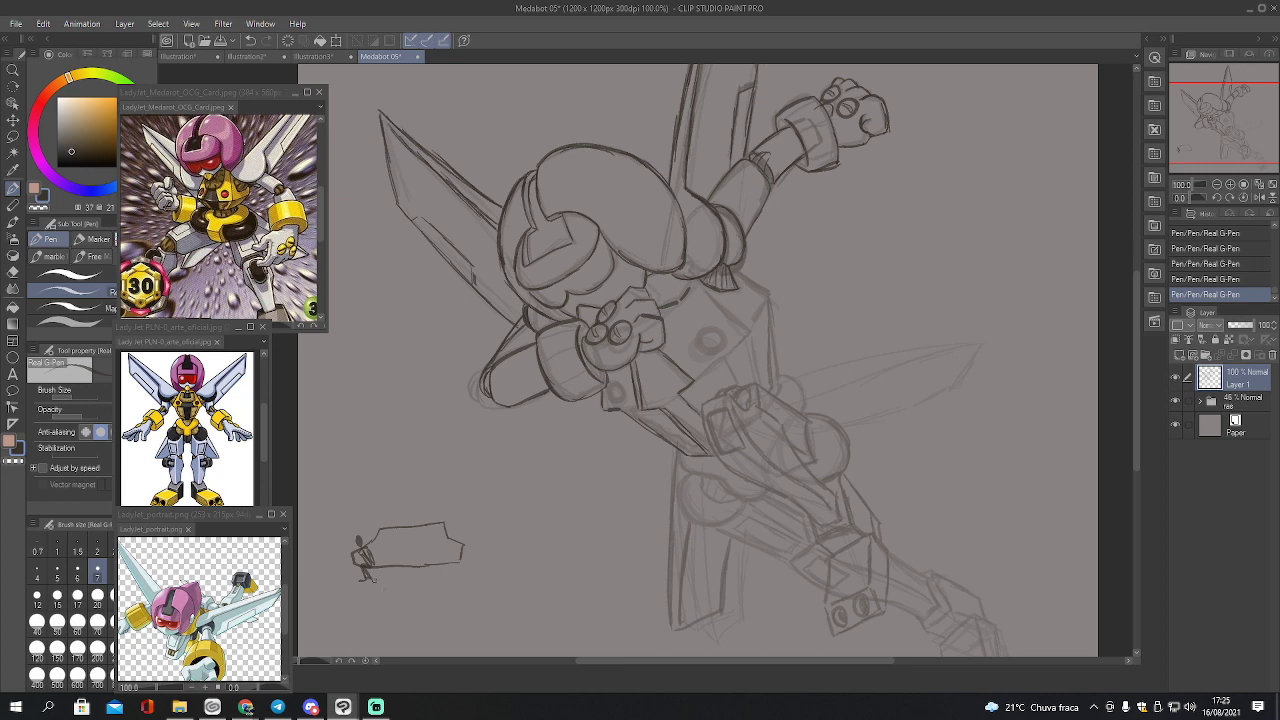
{"action": "left_click_drag", "start_coordinate": [318, 475], "coordinate": [322, 604]}
{"action": "mouse_move", "coordinate": [326, 544]}
{"action": "left_mouse_down"}
{"action": "mouse_move", "coordinate": [329, 608]}
{"action": "mouse_move", "coordinate": [327, 582]}
{"action": "mouse_move", "coordinate": [339, 582]}
{"action": "mouse_move", "coordinate": [321, 578]}
{"action": "mouse_move", "coordinate": [344, 576]}
{"action": "mouse_move", "coordinate": [328, 573]}
{"action": "mouse_move", "coordinate": [324, 633]}
{"action": "left_mouse_up"}
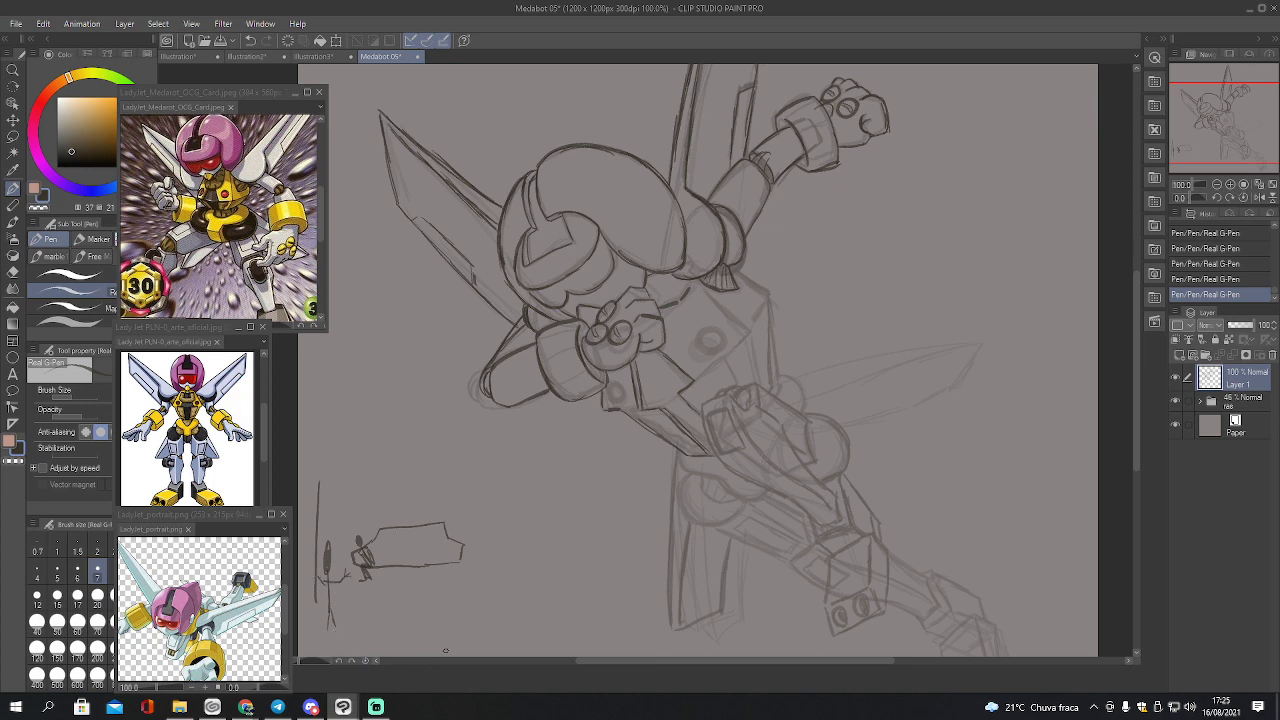
{"action": "key", "text": "e"}
{"action": "key", "text": "bracketright"}
{"action": "key", "text": "bracketright"}
{"action": "key", "text": "bracketright"}
{"action": "key", "text": "bracketright"}
{"action": "key", "text": "bracketright"}
{"action": "key", "text": "bracketright"}
{"action": "key", "text": "bracketright"}
{"action": "key", "text": "bracketright"}
{"action": "key", "text": "bracketright"}
{"action": "key", "text": "bracketright"}
{"action": "key", "text": "bracketright"}
{"action": "key", "text": "bracketright"}
{"action": "key", "text": "bracketright"}
{"action": "key", "text": "bracketright"}
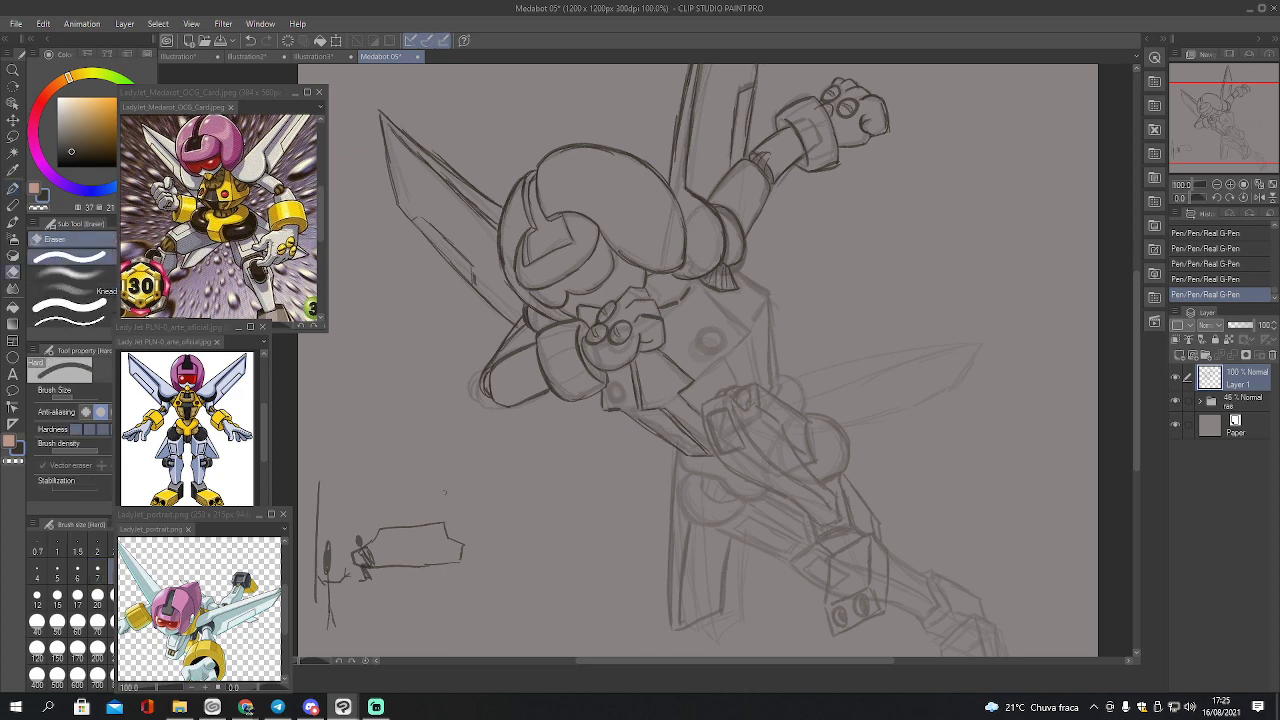
{"action": "mouse_move", "coordinate": [338, 505]}
{"action": "left_mouse_down"}
{"action": "mouse_move", "coordinate": [331, 560]}
{"action": "mouse_move", "coordinate": [358, 587]}
{"action": "mouse_move", "coordinate": [439, 501]}
{"action": "mouse_move", "coordinate": [459, 568]}
{"action": "mouse_move", "coordinate": [517, 600]}
{"action": "left_mouse_up"}
Ink the chest plate edges and rear torso side with the Real G-Pen, undo the last stroke and ink the two round chest ornaments
{"action": "key", "text": "p"}
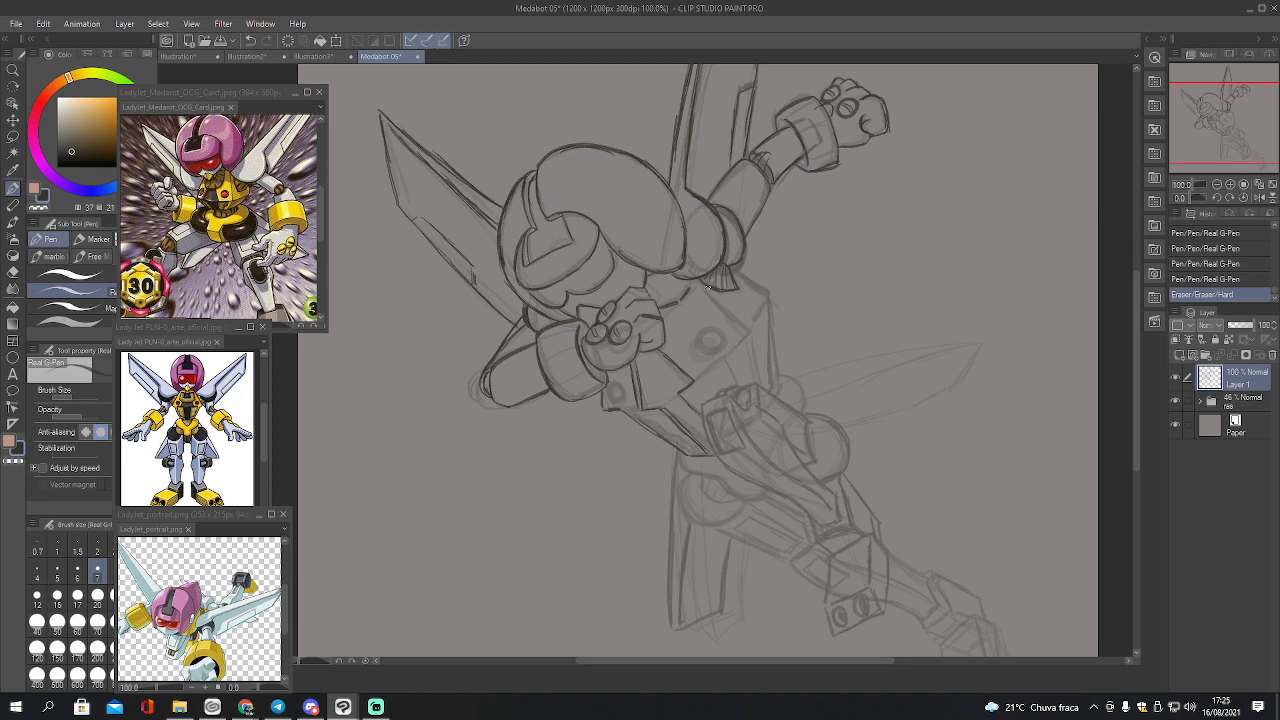
{"action": "left_click_drag", "start_coordinate": [702, 290], "coordinate": [728, 310]}
{"action": "mouse_move", "coordinate": [720, 300]}
{"action": "left_mouse_down"}
{"action": "mouse_move", "coordinate": [752, 328]}
{"action": "mouse_move", "coordinate": [734, 346]}
{"action": "left_mouse_up"}
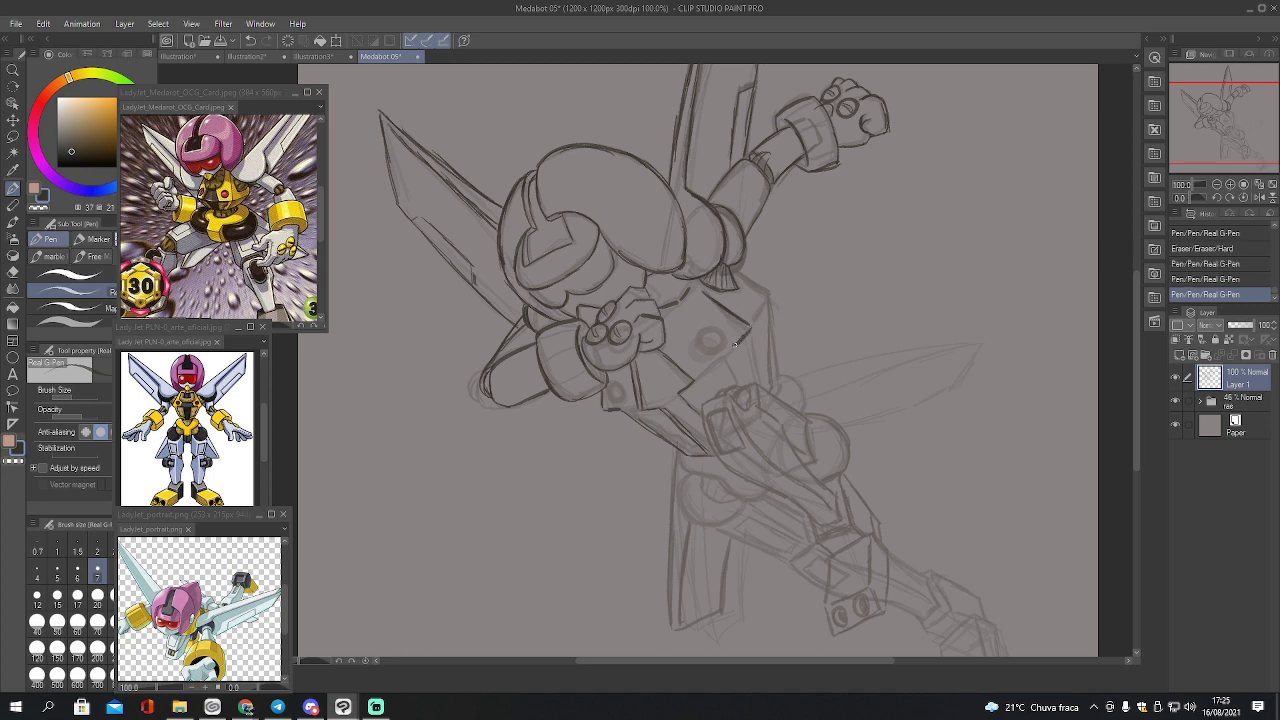
{"action": "mouse_move", "coordinate": [741, 277]}
{"action": "left_mouse_down"}
{"action": "mouse_move", "coordinate": [765, 290]}
{"action": "mouse_move", "coordinate": [769, 374]}
{"action": "left_mouse_up"}
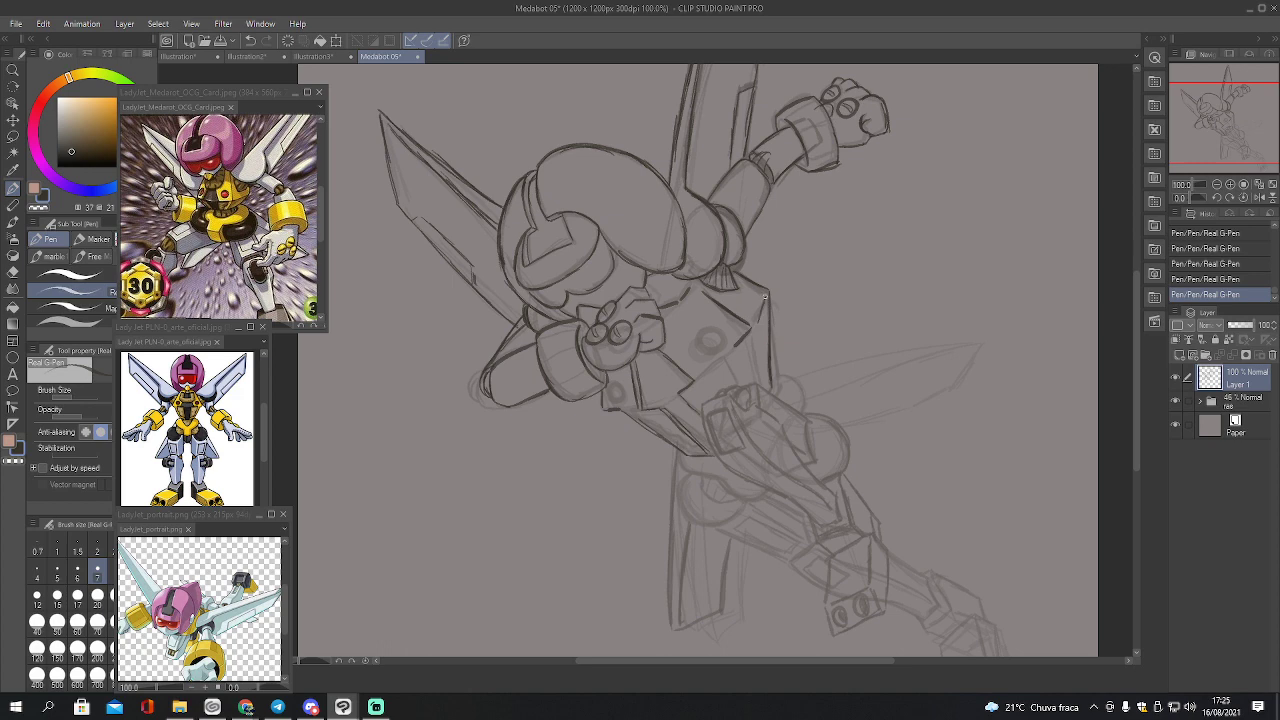
{"action": "mouse_move", "coordinate": [766, 296]}
{"action": "left_mouse_down"}
{"action": "mouse_move", "coordinate": [760, 324]}
{"action": "mouse_move", "coordinate": [700, 336]}
{"action": "mouse_move", "coordinate": [706, 356]}
{"action": "mouse_move", "coordinate": [720, 333]}
{"action": "mouse_move", "coordinate": [704, 348]}
{"action": "mouse_move", "coordinate": [695, 338]}
{"action": "left_mouse_up"}
{"action": "key", "text": "ctrl+z"}
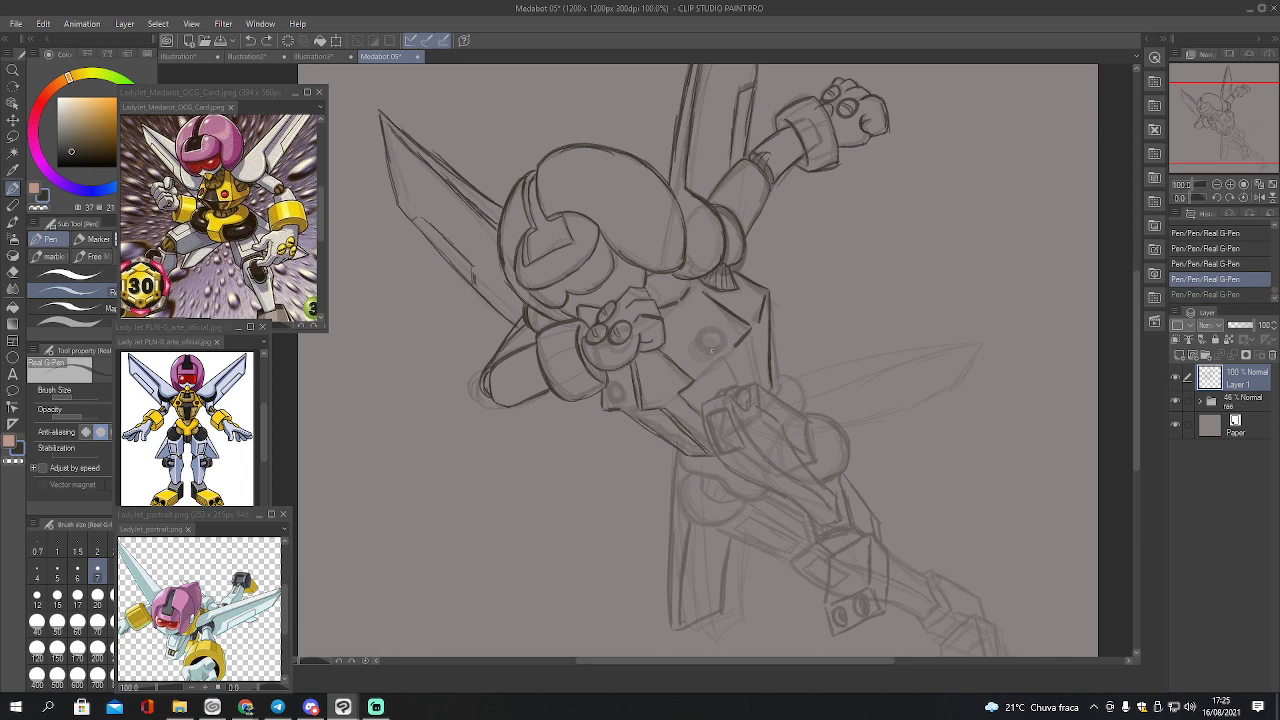
{"action": "mouse_move", "coordinate": [719, 330]}
{"action": "left_mouse_down"}
{"action": "mouse_move", "coordinate": [712, 352]}
{"action": "mouse_move", "coordinate": [700, 340]}
{"action": "mouse_move", "coordinate": [712, 344]}
{"action": "left_mouse_up"}
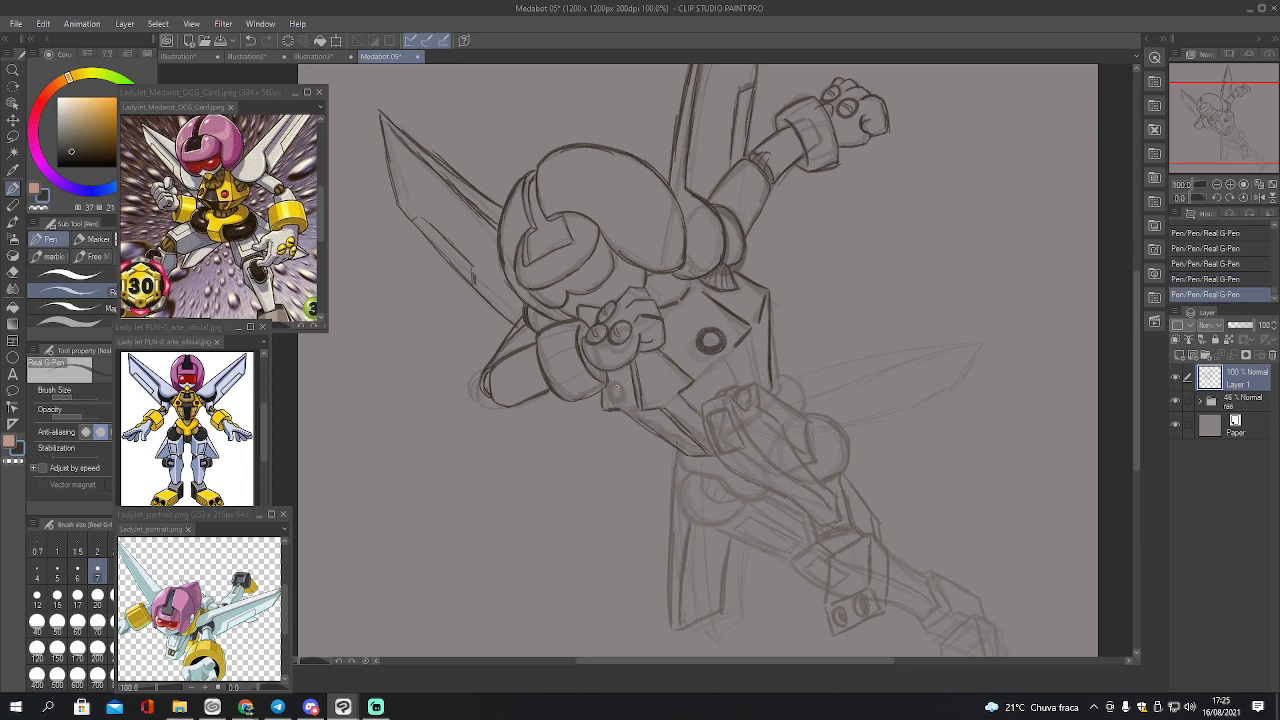
{"action": "left_click_drag", "start_coordinate": [612, 397], "coordinate": [608, 387]}
Ink the long pointed plate at the hip below the chest, including its inner contour and square panel
{"action": "mouse_move", "coordinate": [704, 410]}
{"action": "left_mouse_down"}
{"action": "mouse_move", "coordinate": [718, 461]}
{"action": "mouse_move", "coordinate": [836, 528]}
{"action": "left_mouse_up"}
{"action": "mouse_move", "coordinate": [702, 404]}
{"action": "left_mouse_down"}
{"action": "mouse_move", "coordinate": [752, 399]}
{"action": "mouse_move", "coordinate": [783, 424]}
{"action": "mouse_move", "coordinate": [840, 519]}
{"action": "left_mouse_up"}
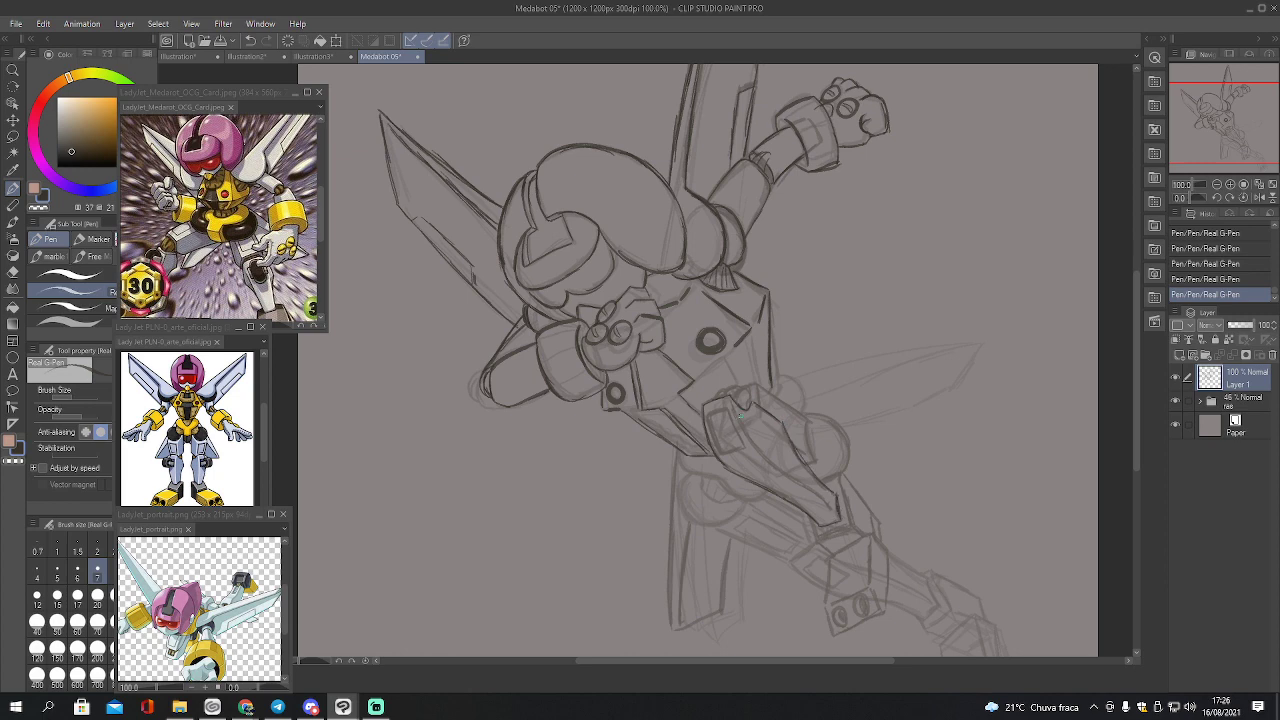
{"action": "mouse_move", "coordinate": [731, 404]}
{"action": "left_mouse_down"}
{"action": "mouse_move", "coordinate": [759, 452]}
{"action": "mouse_move", "coordinate": [828, 508]}
{"action": "left_mouse_up"}
{"action": "left_click_drag", "start_coordinate": [704, 404], "coordinate": [724, 461]}
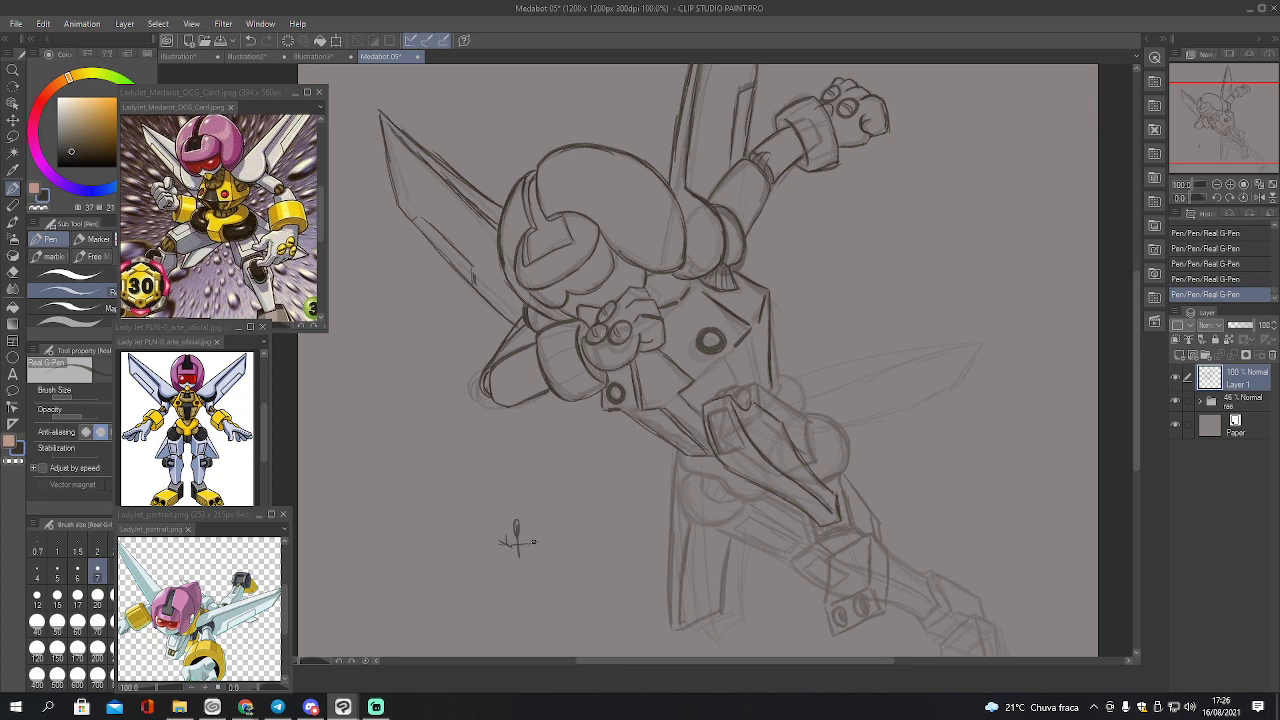
Doodle stick figures, a table and a curved arrow beside the robot, and erase them with the Hard eraser
{"action": "mouse_move", "coordinate": [517, 553]}
{"action": "left_mouse_down"}
{"action": "mouse_move", "coordinate": [509, 566]}
{"action": "mouse_move", "coordinate": [561, 593]}
{"action": "mouse_move", "coordinate": [604, 566]}
{"action": "mouse_move", "coordinate": [609, 593]}
{"action": "mouse_move", "coordinate": [636, 562]}
{"action": "mouse_move", "coordinate": [600, 556]}
{"action": "mouse_move", "coordinate": [636, 565]}
{"action": "mouse_move", "coordinate": [649, 587]}
{"action": "left_mouse_up"}
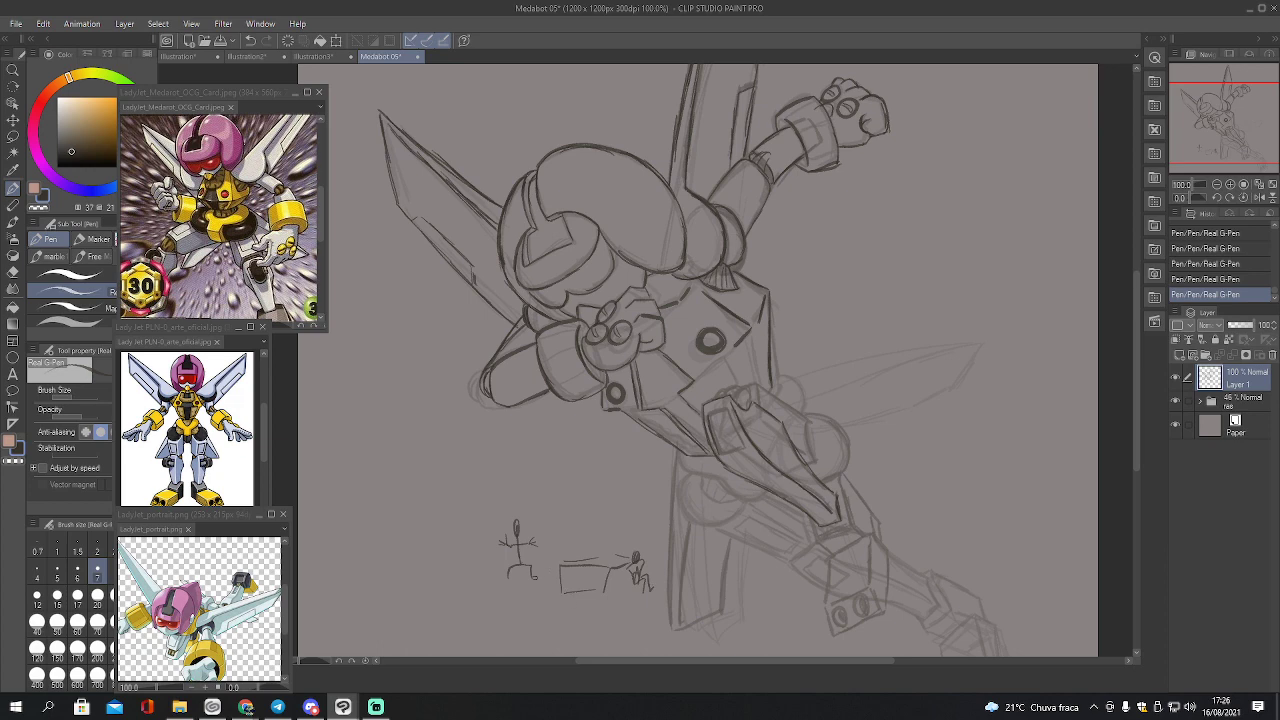
{"action": "mouse_move", "coordinate": [524, 582]}
{"action": "left_mouse_down"}
{"action": "mouse_move", "coordinate": [581, 608]}
{"action": "mouse_move", "coordinate": [616, 592]}
{"action": "left_mouse_up"}
{"action": "key", "text": "e"}
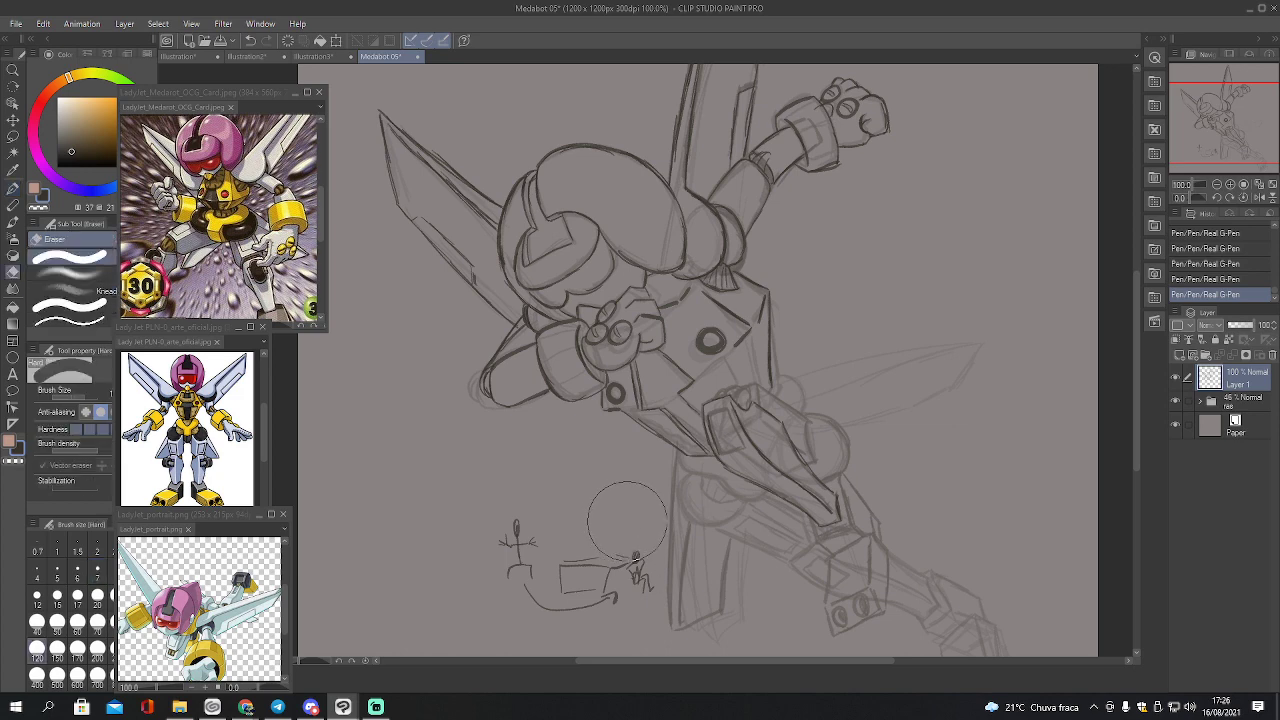
{"action": "mouse_move", "coordinate": [608, 576]}
{"action": "left_mouse_down"}
{"action": "mouse_move", "coordinate": [552, 536]}
{"action": "mouse_move", "coordinate": [514, 550]}
{"action": "mouse_move", "coordinate": [567, 620]}
{"action": "mouse_move", "coordinate": [640, 590]}
{"action": "left_mouse_up"}
Ink the square panel on the pointed hip plate, the small rounded shapes at its upper end and its rear edge
{"action": "key", "text": "p"}
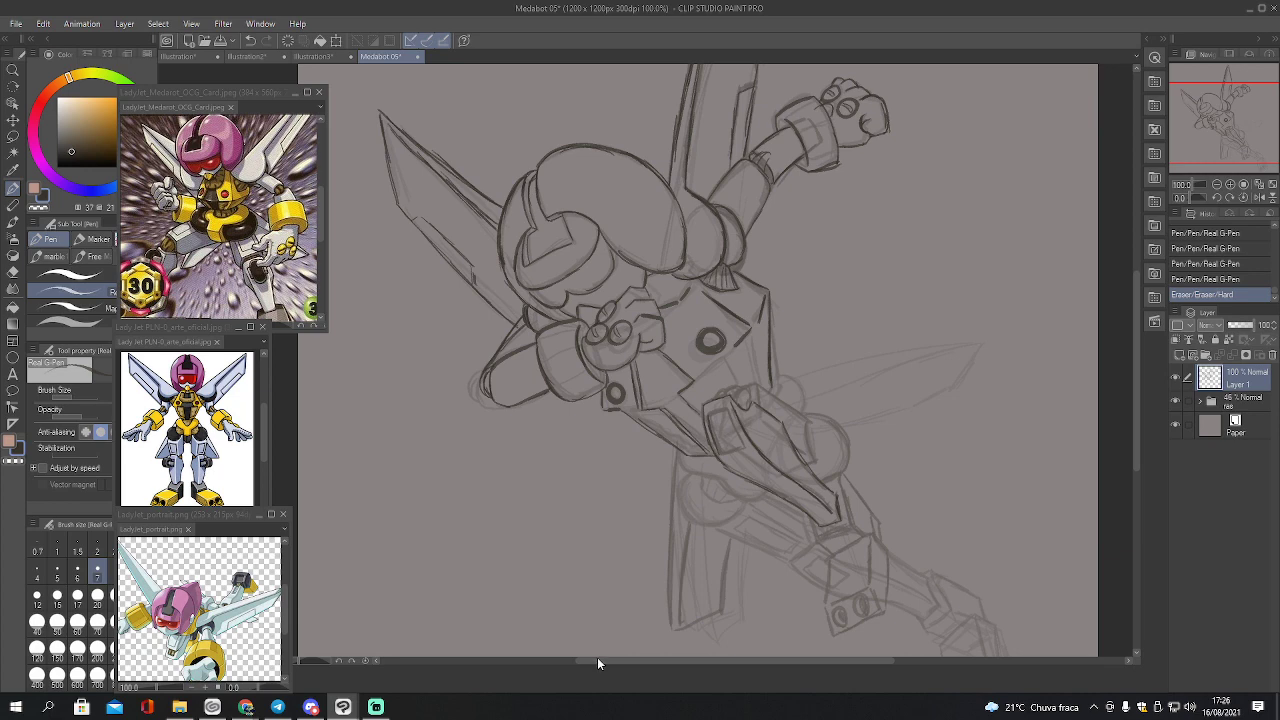
{"action": "left_click_drag", "start_coordinate": [708, 410], "coordinate": [718, 456]}
{"action": "mouse_move", "coordinate": [726, 400]}
{"action": "left_mouse_down"}
{"action": "mouse_move", "coordinate": [742, 440]}
{"action": "mouse_move", "coordinate": [716, 412]}
{"action": "mouse_move", "coordinate": [719, 454]}
{"action": "left_mouse_up"}
{"action": "mouse_move", "coordinate": [720, 451]}
{"action": "left_mouse_down"}
{"action": "mouse_move", "coordinate": [749, 400]}
{"action": "mouse_move", "coordinate": [720, 455]}
{"action": "left_mouse_up"}
{"action": "mouse_move", "coordinate": [745, 406]}
{"action": "left_mouse_down"}
{"action": "mouse_move", "coordinate": [748, 392]}
{"action": "mouse_move", "coordinate": [738, 402]}
{"action": "mouse_move", "coordinate": [727, 390]}
{"action": "mouse_move", "coordinate": [753, 388]}
{"action": "left_mouse_up"}
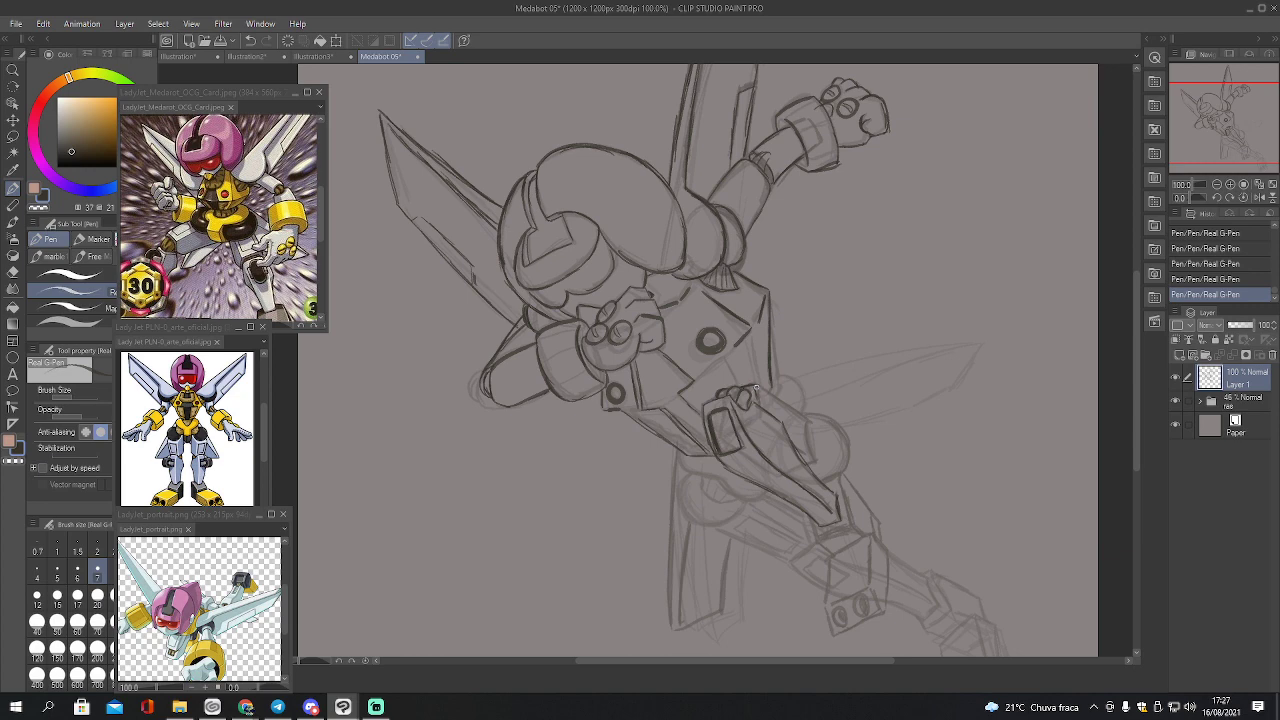
{"action": "mouse_move", "coordinate": [754, 385]}
{"action": "left_mouse_down"}
{"action": "mouse_move", "coordinate": [814, 420]}
{"action": "mouse_move", "coordinate": [816, 464]}
{"action": "left_mouse_up"}
Ink the hip plate's tip with the leg edge beside it, and the boxy foot below with its two oval holes
{"action": "left_click_drag", "start_coordinate": [748, 582], "coordinate": [648, 522]}
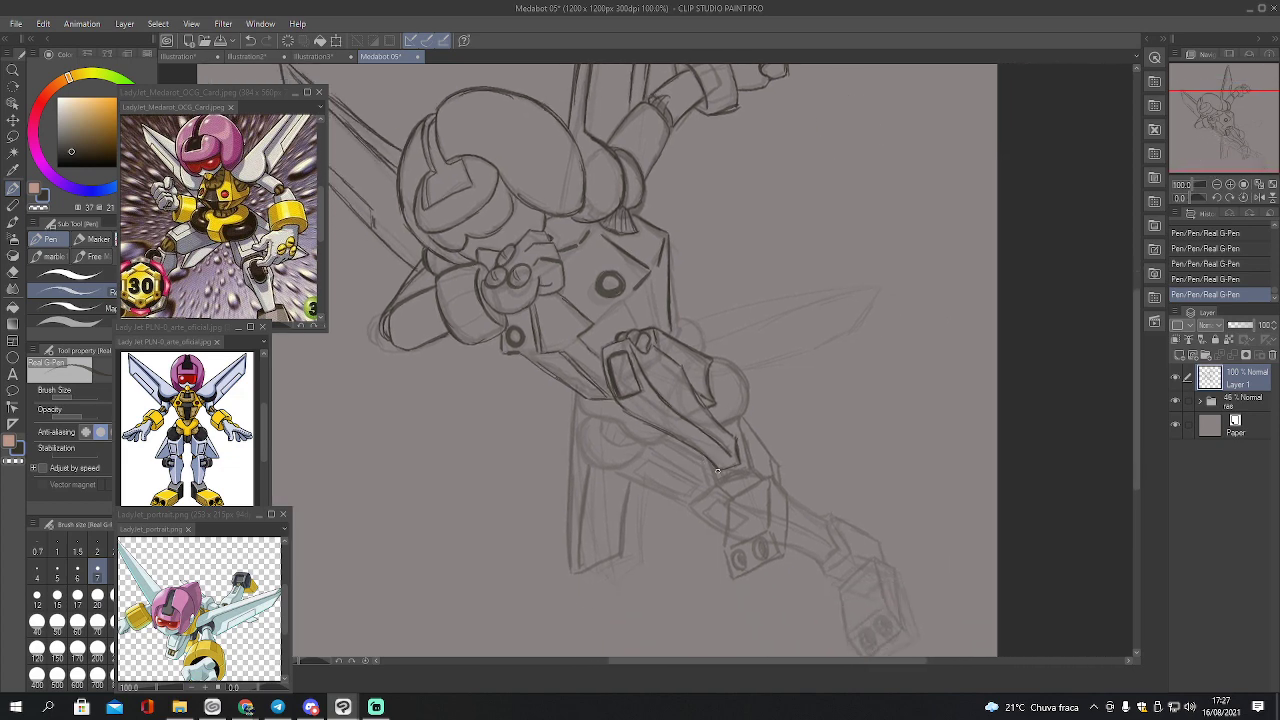
{"action": "left_click_drag", "start_coordinate": [740, 464], "coordinate": [734, 444]}
{"action": "mouse_move", "coordinate": [712, 463]}
{"action": "left_mouse_down"}
{"action": "mouse_move", "coordinate": [718, 485]}
{"action": "mouse_move", "coordinate": [750, 466]}
{"action": "left_mouse_up"}
{"action": "left_click_drag", "start_coordinate": [742, 420], "coordinate": [775, 462]}
{"action": "mouse_move", "coordinate": [725, 481]}
{"action": "left_mouse_down"}
{"action": "mouse_move", "coordinate": [731, 573]}
{"action": "mouse_move", "coordinate": [747, 575]}
{"action": "mouse_move", "coordinate": [733, 579]}
{"action": "mouse_move", "coordinate": [780, 551]}
{"action": "left_mouse_up"}
{"action": "mouse_move", "coordinate": [774, 482]}
{"action": "left_mouse_down"}
{"action": "mouse_move", "coordinate": [770, 520]}
{"action": "mouse_move", "coordinate": [772, 476]}
{"action": "mouse_move", "coordinate": [790, 497]}
{"action": "mouse_move", "coordinate": [786, 555]}
{"action": "mouse_move", "coordinate": [745, 540]}
{"action": "mouse_move", "coordinate": [760, 552]}
{"action": "mouse_move", "coordinate": [746, 568]}
{"action": "mouse_move", "coordinate": [766, 550]}
{"action": "mouse_move", "coordinate": [742, 557]}
{"action": "left_mouse_up"}
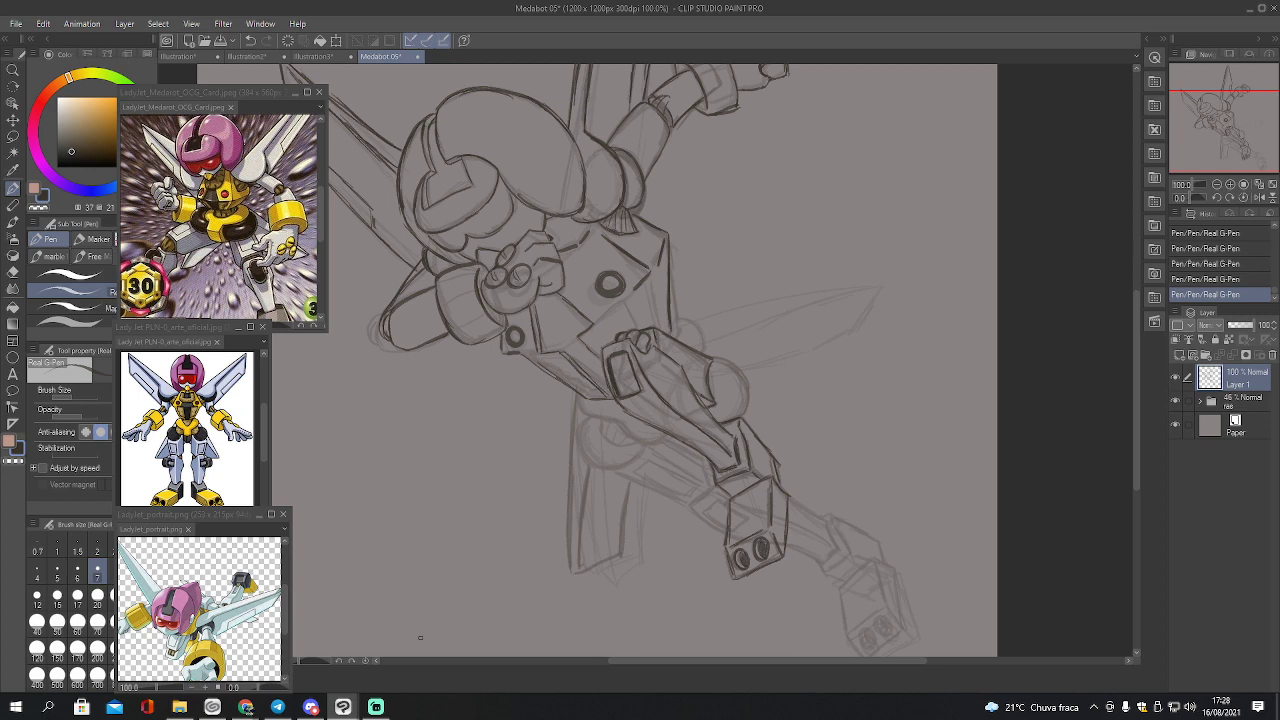
Ink the round hip joints on both sides and the curved waist line beneath the torso
{"action": "mouse_move", "coordinate": [706, 355]}
{"action": "left_mouse_down"}
{"action": "mouse_move", "coordinate": [742, 371]}
{"action": "mouse_move", "coordinate": [745, 411]}
{"action": "left_mouse_up"}
{"action": "mouse_move", "coordinate": [575, 402]}
{"action": "left_mouse_down"}
{"action": "mouse_move", "coordinate": [646, 440]}
{"action": "mouse_move", "coordinate": [631, 433]}
{"action": "mouse_move", "coordinate": [666, 442]}
{"action": "left_mouse_up"}
{"action": "mouse_move", "coordinate": [671, 338]}
{"action": "left_mouse_down"}
{"action": "mouse_move", "coordinate": [684, 320]}
{"action": "mouse_move", "coordinate": [694, 338]}
{"action": "left_mouse_up"}
{"action": "mouse_move", "coordinate": [602, 420]}
{"action": "left_mouse_down"}
{"action": "mouse_move", "coordinate": [606, 440]}
{"action": "mouse_move", "coordinate": [629, 440]}
{"action": "left_mouse_up"}
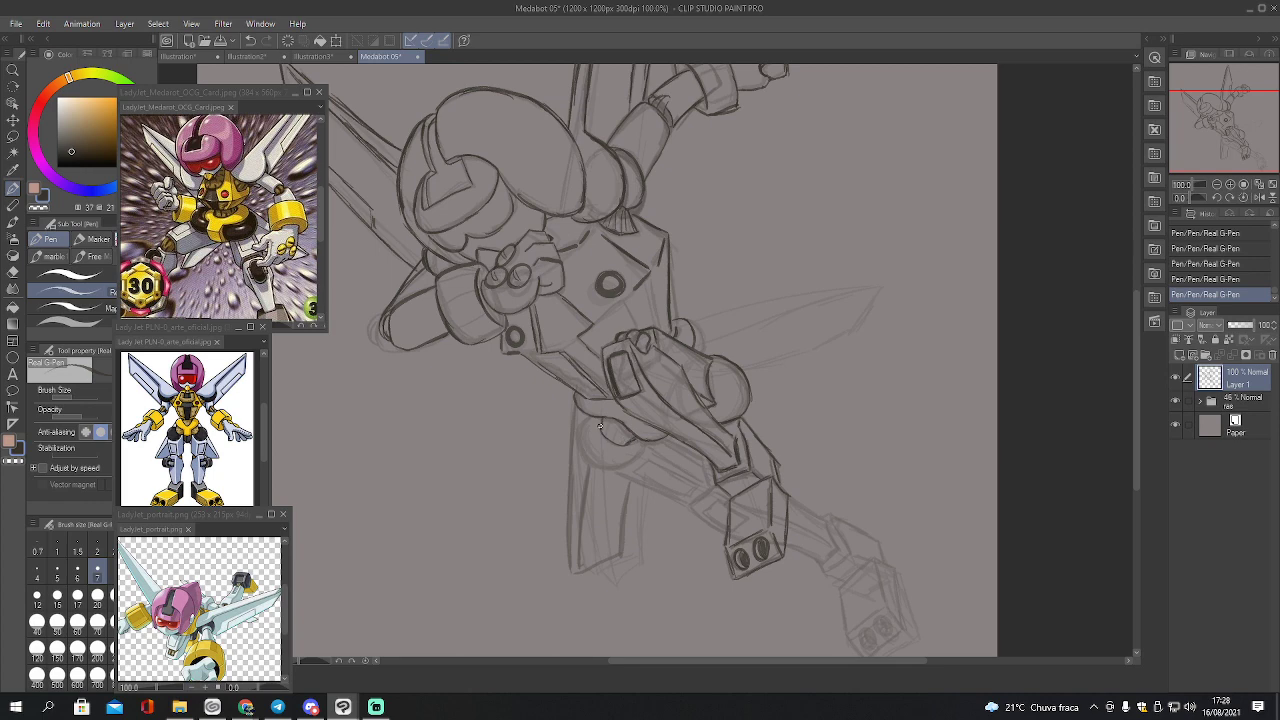
{"action": "mouse_move", "coordinate": [591, 421]}
{"action": "left_mouse_down"}
{"action": "mouse_move", "coordinate": [588, 459]}
{"action": "mouse_move", "coordinate": [620, 459]}
{"action": "mouse_move", "coordinate": [589, 462]}
{"action": "mouse_move", "coordinate": [640, 440]}
{"action": "mouse_move", "coordinate": [613, 470]}
{"action": "mouse_move", "coordinate": [586, 459]}
{"action": "mouse_move", "coordinate": [590, 416]}
{"action": "mouse_move", "coordinate": [580, 454]}
{"action": "mouse_move", "coordinate": [579, 441]}
{"action": "mouse_move", "coordinate": [597, 467]}
{"action": "mouse_move", "coordinate": [614, 436]}
{"action": "left_mouse_up"}
Ink the thigh extending from the near hip joint, including its long inset panel
{"action": "left_click_drag", "start_coordinate": [1216, 121], "coordinate": [1222, 127]}
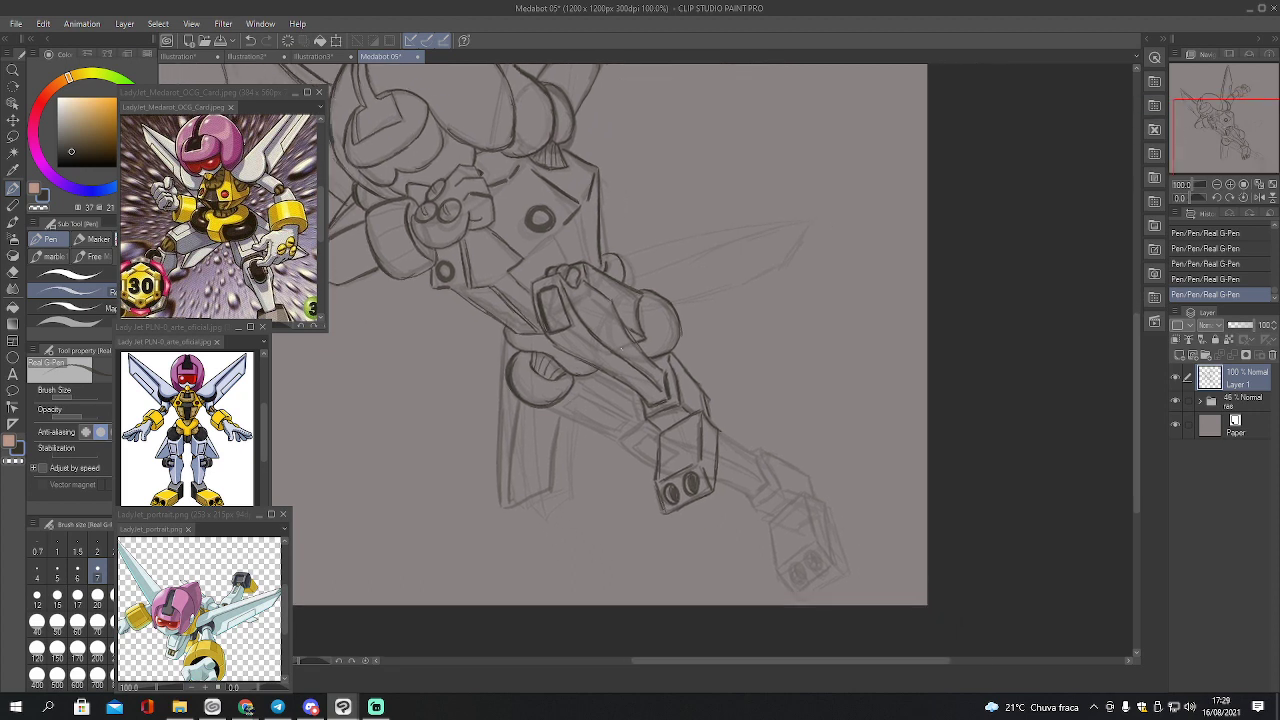
{"action": "left_click_drag", "start_coordinate": [550, 408], "coordinate": [628, 435]}
{"action": "mouse_move", "coordinate": [580, 384]}
{"action": "left_mouse_down"}
{"action": "mouse_move", "coordinate": [630, 415]}
{"action": "mouse_move", "coordinate": [631, 399]}
{"action": "left_mouse_up"}
{"action": "mouse_move", "coordinate": [597, 371]}
{"action": "left_mouse_down"}
{"action": "mouse_move", "coordinate": [607, 437]}
{"action": "mouse_move", "coordinate": [626, 428]}
{"action": "mouse_move", "coordinate": [564, 412]}
{"action": "mouse_move", "coordinate": [624, 440]}
{"action": "left_mouse_up"}
{"action": "mouse_move", "coordinate": [563, 409]}
{"action": "left_mouse_down"}
{"action": "mouse_move", "coordinate": [586, 400]}
{"action": "mouse_move", "coordinate": [622, 420]}
{"action": "mouse_move", "coordinate": [610, 435]}
{"action": "left_mouse_up"}
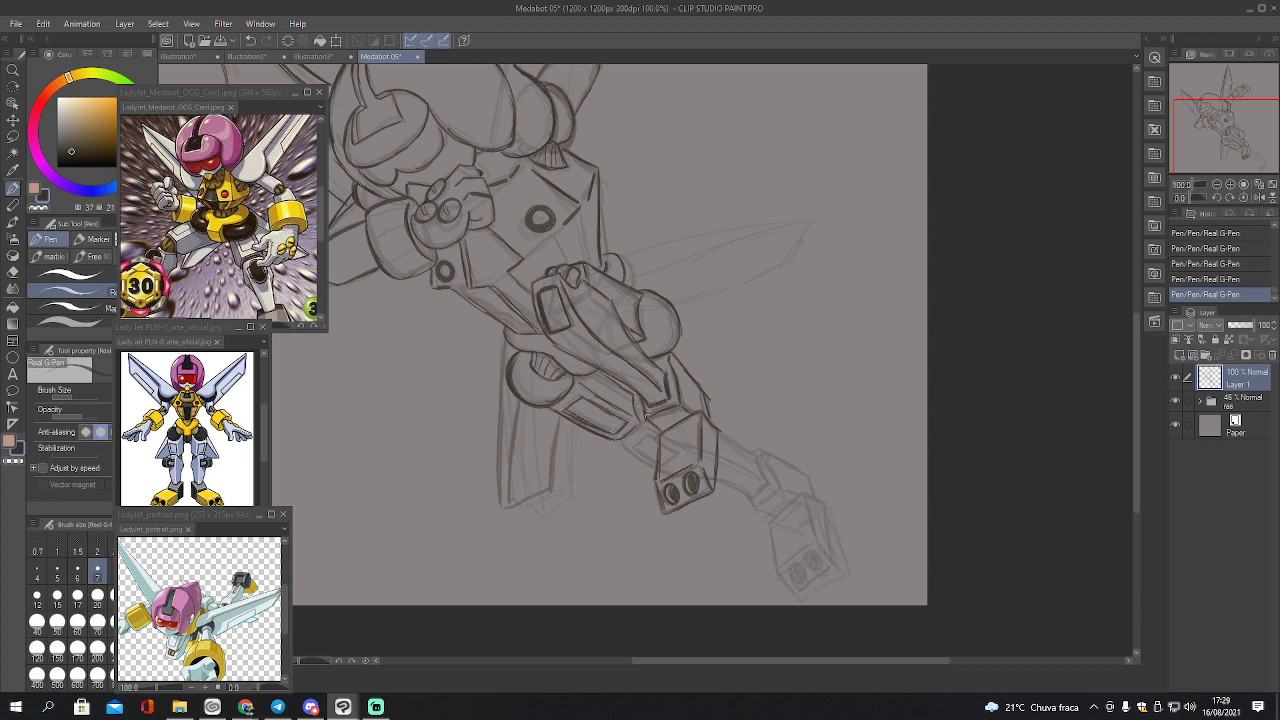
Ink the knee segment and lower leg behind the boxy foot, and the long blade hanging below the hip
{"action": "left_click_drag", "start_coordinate": [620, 438], "coordinate": [634, 452]}
{"action": "left_click_drag", "start_coordinate": [717, 480], "coordinate": [750, 498]}
{"action": "left_click_drag", "start_coordinate": [650, 426], "coordinate": [762, 484]}
{"action": "mouse_move", "coordinate": [636, 448]}
{"action": "left_mouse_down"}
{"action": "mouse_move", "coordinate": [658, 434]}
{"action": "mouse_move", "coordinate": [658, 460]}
{"action": "left_mouse_up"}
{"action": "mouse_move", "coordinate": [720, 434]}
{"action": "left_mouse_down"}
{"action": "mouse_move", "coordinate": [756, 458]}
{"action": "mouse_move", "coordinate": [762, 480]}
{"action": "left_mouse_up"}
{"action": "mouse_move", "coordinate": [503, 338]}
{"action": "left_mouse_down"}
{"action": "mouse_move", "coordinate": [498, 512]}
{"action": "mouse_move", "coordinate": [535, 480]}
{"action": "mouse_move", "coordinate": [552, 412]}
{"action": "mouse_move", "coordinate": [545, 466]}
{"action": "mouse_move", "coordinate": [524, 486]}
{"action": "mouse_move", "coordinate": [506, 422]}
{"action": "left_mouse_up"}
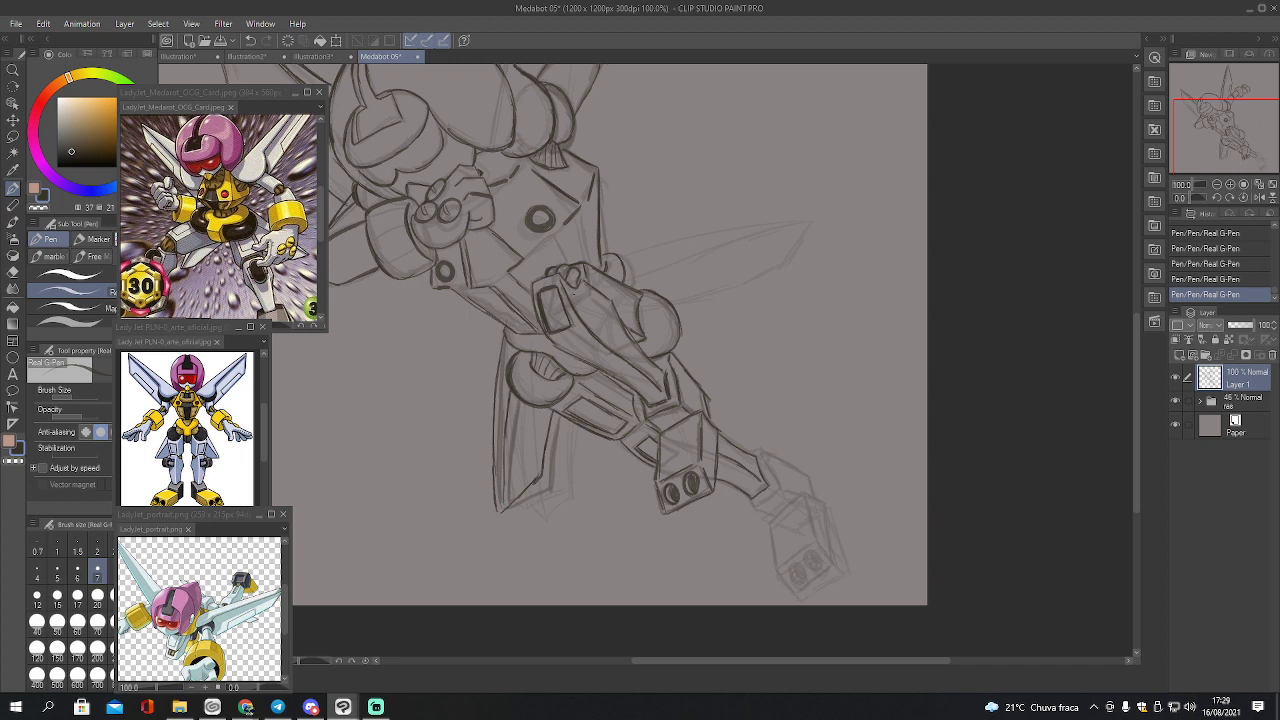
Ink the angular ankle guard and the outline of the trailing foot at the end of the extended leg
{"action": "left_click_drag", "start_coordinate": [610, 330], "coordinate": [498, 344]}
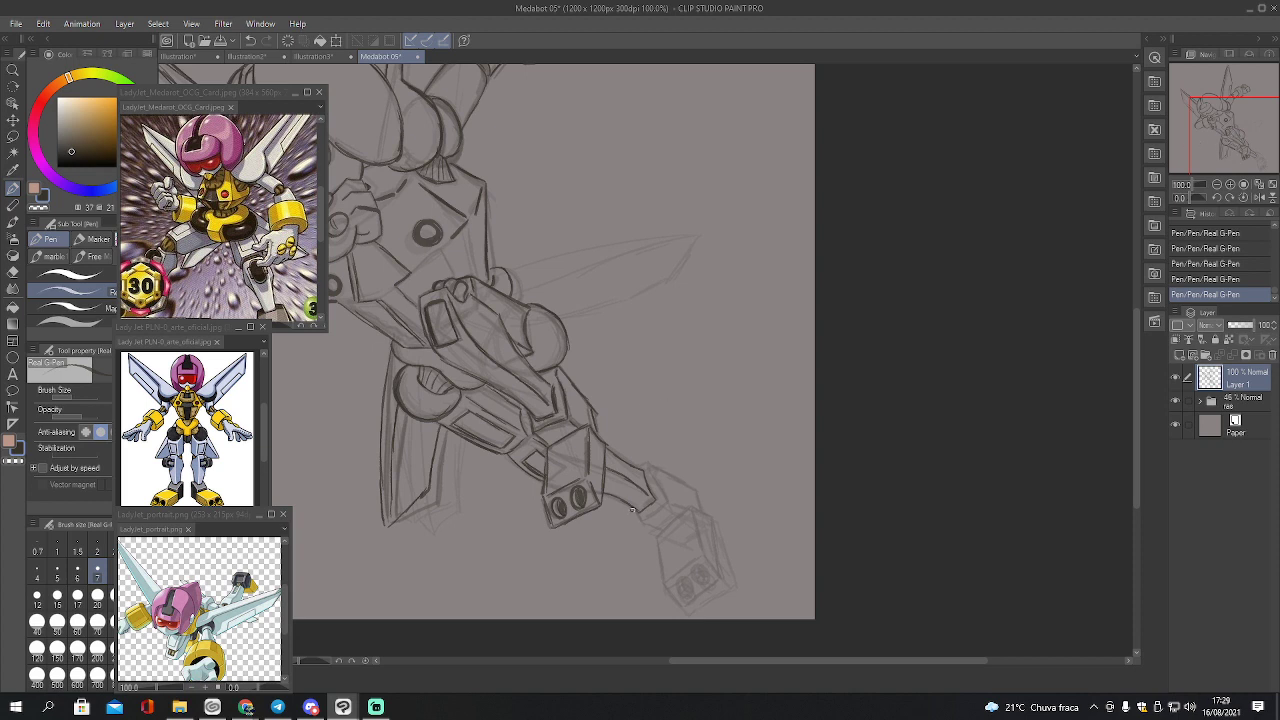
{"action": "mouse_move", "coordinate": [632, 509]}
{"action": "left_mouse_down"}
{"action": "mouse_move", "coordinate": [668, 497]}
{"action": "mouse_move", "coordinate": [648, 458]}
{"action": "left_mouse_up"}
{"action": "left_click_drag", "start_coordinate": [650, 472], "coordinate": [667, 502]}
{"action": "left_click_drag", "start_coordinate": [648, 458], "coordinate": [695, 506]}
{"action": "mouse_move", "coordinate": [661, 532]}
{"action": "left_mouse_down"}
{"action": "mouse_move", "coordinate": [689, 504]}
{"action": "mouse_move", "coordinate": [709, 517]}
{"action": "mouse_move", "coordinate": [696, 553]}
{"action": "mouse_move", "coordinate": [667, 557]}
{"action": "mouse_move", "coordinate": [657, 540]}
{"action": "mouse_move", "coordinate": [665, 584]}
{"action": "mouse_move", "coordinate": [690, 561]}
{"action": "mouse_move", "coordinate": [667, 588]}
{"action": "mouse_move", "coordinate": [677, 608]}
{"action": "mouse_move", "coordinate": [704, 578]}
{"action": "left_mouse_up"}
{"action": "left_click_drag", "start_coordinate": [712, 519], "coordinate": [716, 580]}
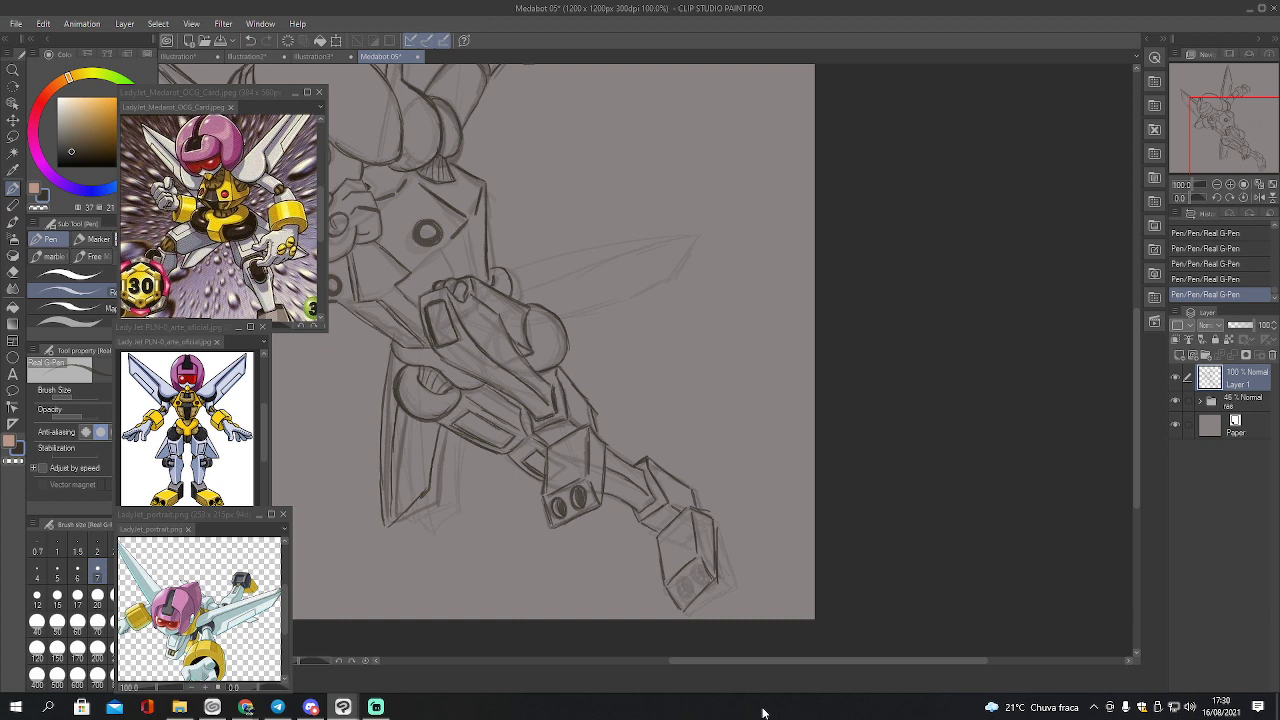
Lasso the trailing foot, rotate and shift it slightly, and ink its two oval holes with the Real G-Pen
{"action": "key", "text": "m"}
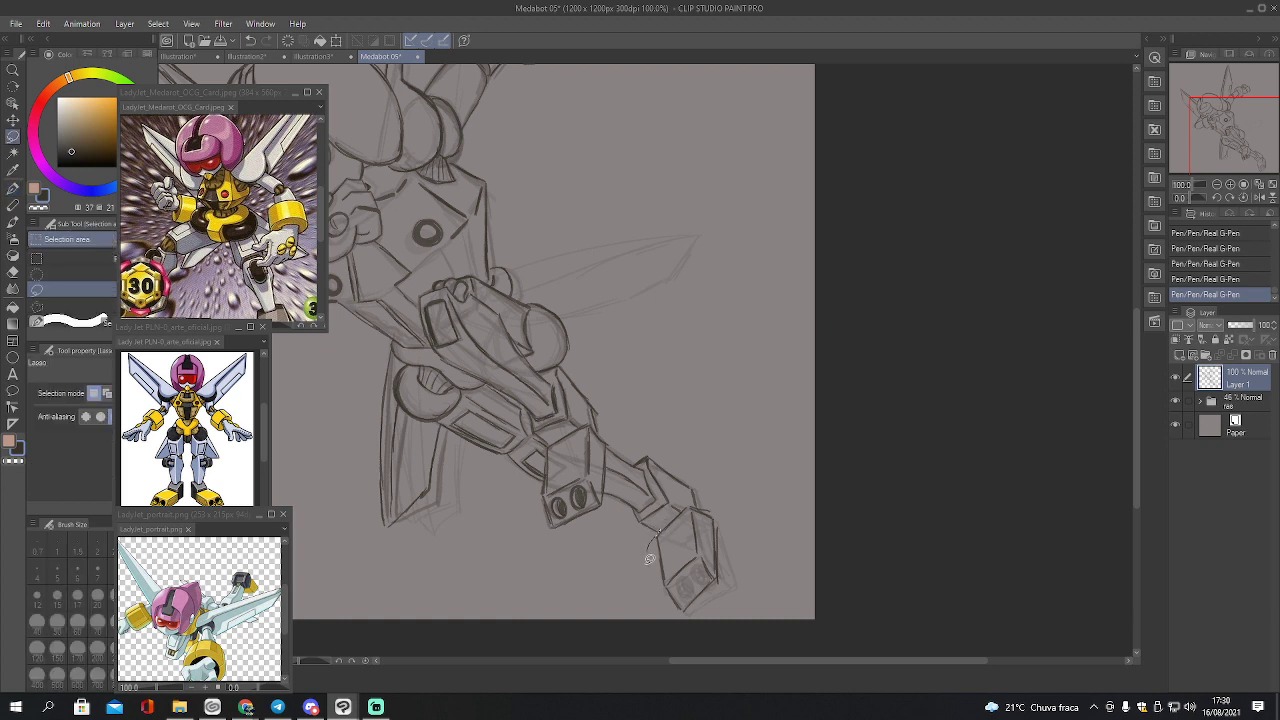
{"action": "mouse_move", "coordinate": [649, 560]}
{"action": "left_mouse_down"}
{"action": "mouse_move", "coordinate": [704, 612]}
{"action": "mouse_move", "coordinate": [736, 532]}
{"action": "mouse_move", "coordinate": [710, 505]}
{"action": "mouse_move", "coordinate": [682, 508]}
{"action": "left_mouse_up"}
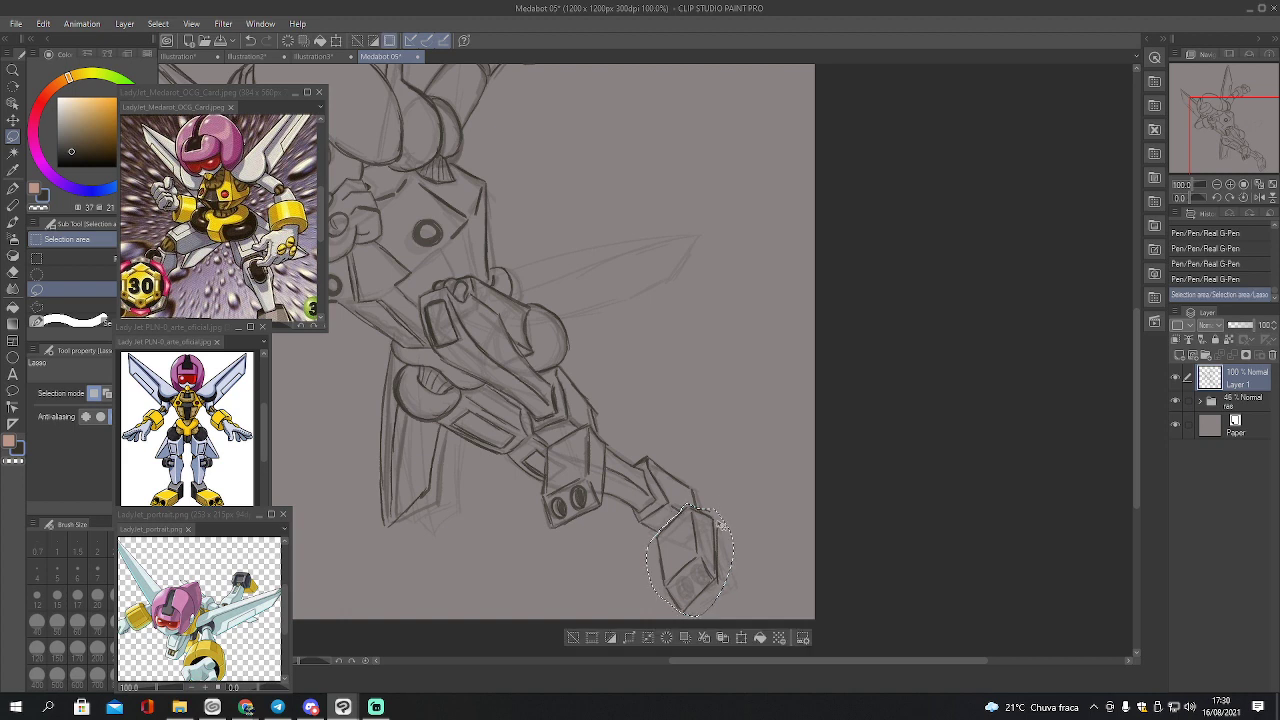
{"action": "key", "text": "ctrl+t"}
{"action": "mouse_move", "coordinate": [738, 540]}
{"action": "left_mouse_down"}
{"action": "mouse_move", "coordinate": [731, 557]}
{"action": "mouse_move", "coordinate": [713, 551]}
{"action": "left_mouse_up"}
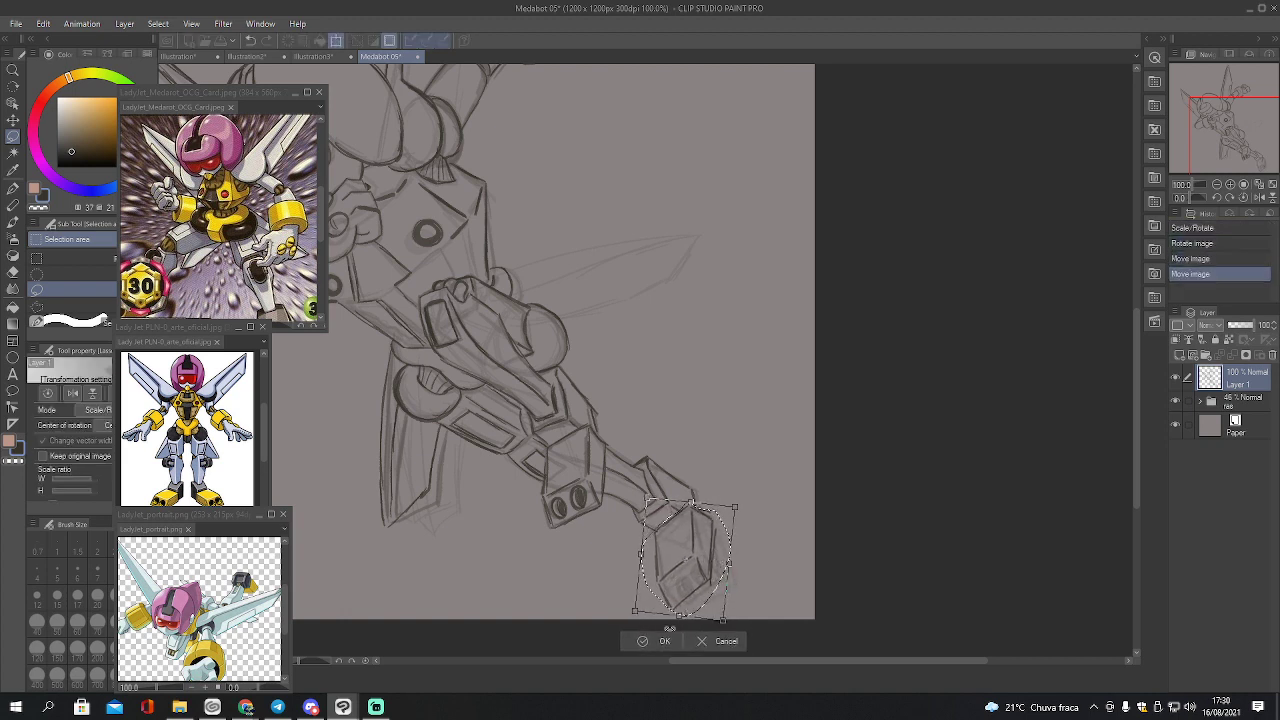
{"action": "left_click", "coordinate": [662, 641]}
{"action": "key", "text": "ctrl+d"}
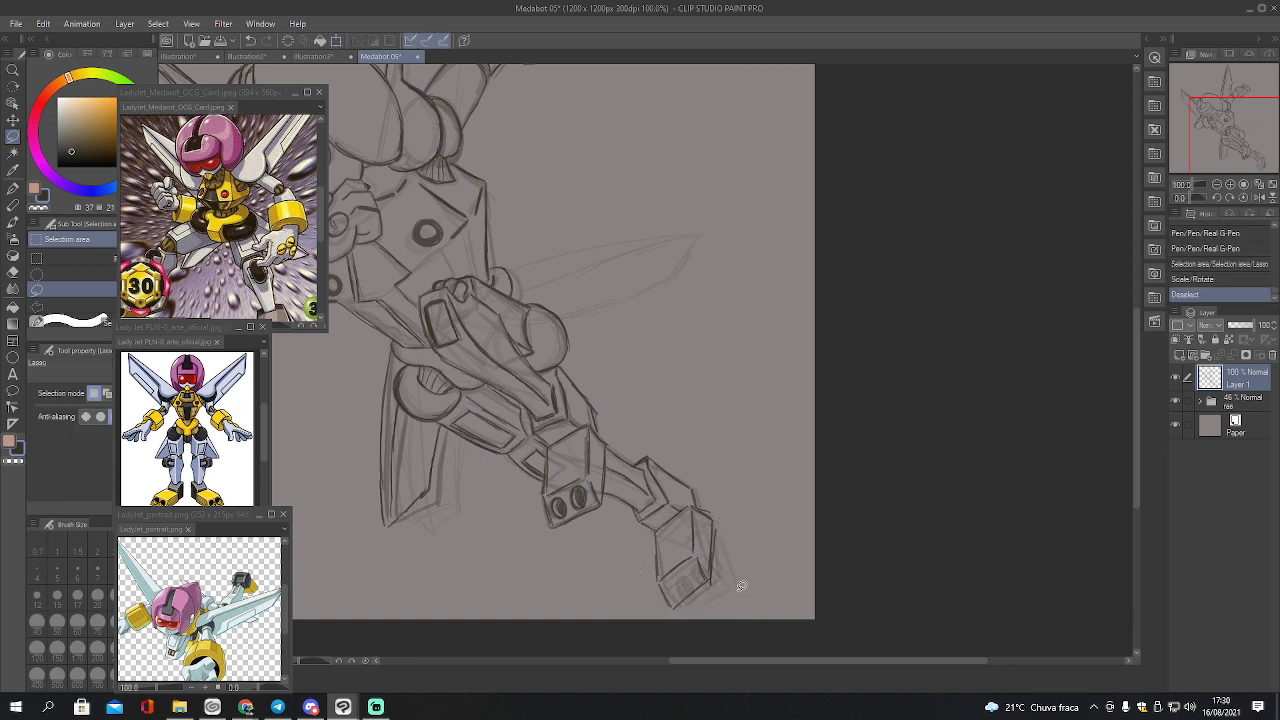
{"action": "key", "text": "p"}
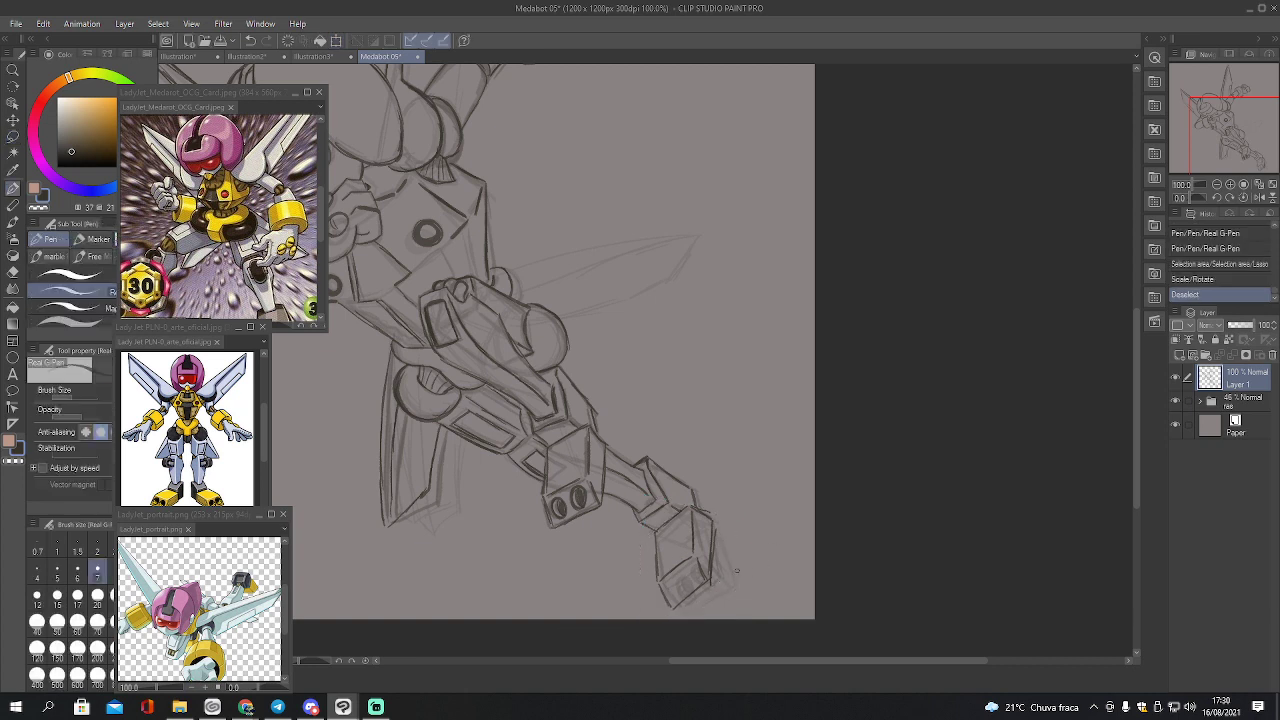
{"action": "mouse_move", "coordinate": [668, 600]}
{"action": "left_mouse_down"}
{"action": "mouse_move", "coordinate": [705, 580]}
{"action": "mouse_move", "coordinate": [708, 595]}
{"action": "mouse_move", "coordinate": [672, 594]}
{"action": "mouse_move", "coordinate": [690, 572]}
{"action": "mouse_move", "coordinate": [694, 584]}
{"action": "mouse_move", "coordinate": [688, 566]}
{"action": "mouse_move", "coordinate": [680, 594]}
{"action": "left_mouse_up"}
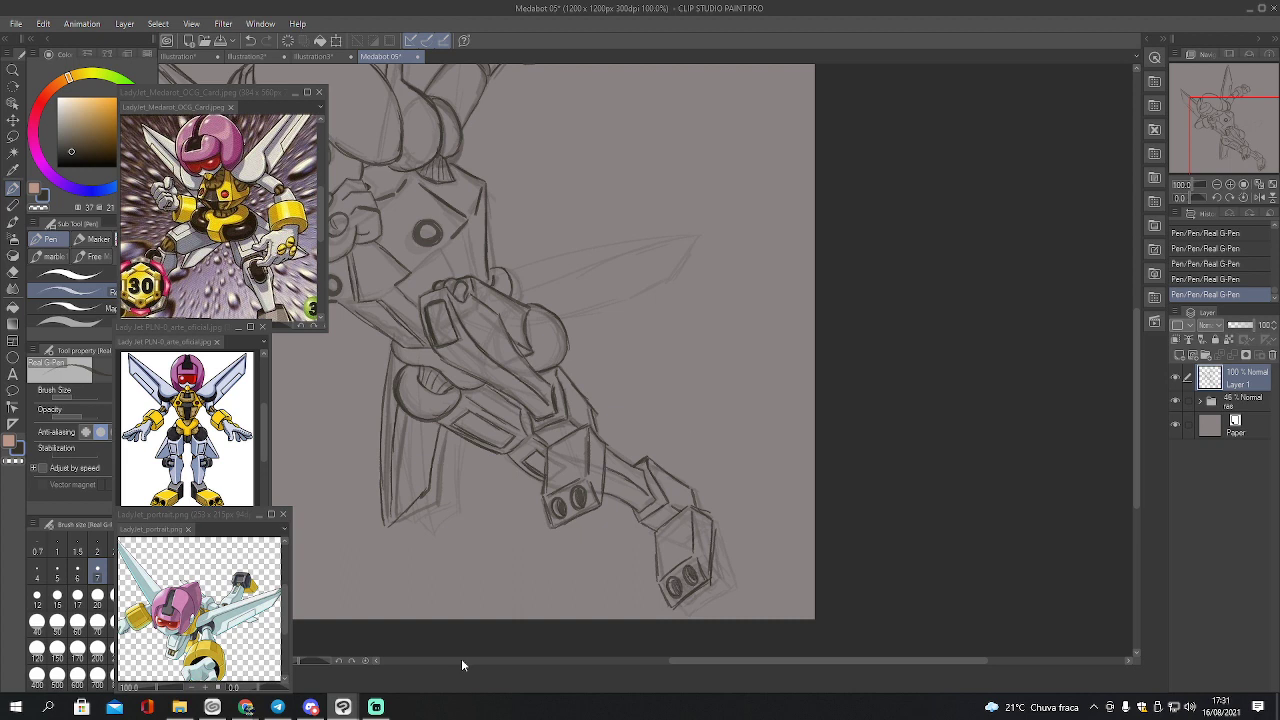
Ink the outline and inner line of the pointed wing blade extending from behind the waist
{"action": "left_click_drag", "start_coordinate": [400, 300], "coordinate": [520, 440]}
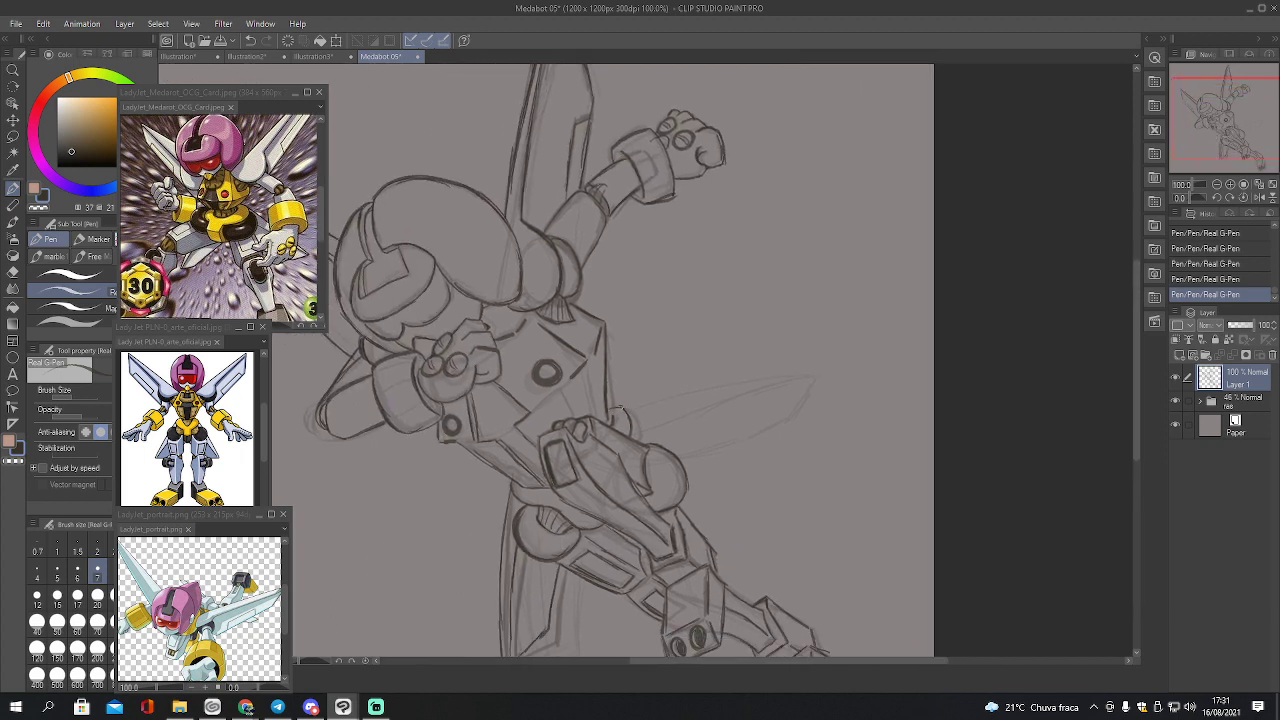
{"action": "left_click_drag", "start_coordinate": [610, 408], "coordinate": [803, 371]}
{"action": "left_click_drag", "start_coordinate": [677, 456], "coordinate": [776, 431]}
{"action": "left_click_drag", "start_coordinate": [811, 374], "coordinate": [769, 433]}
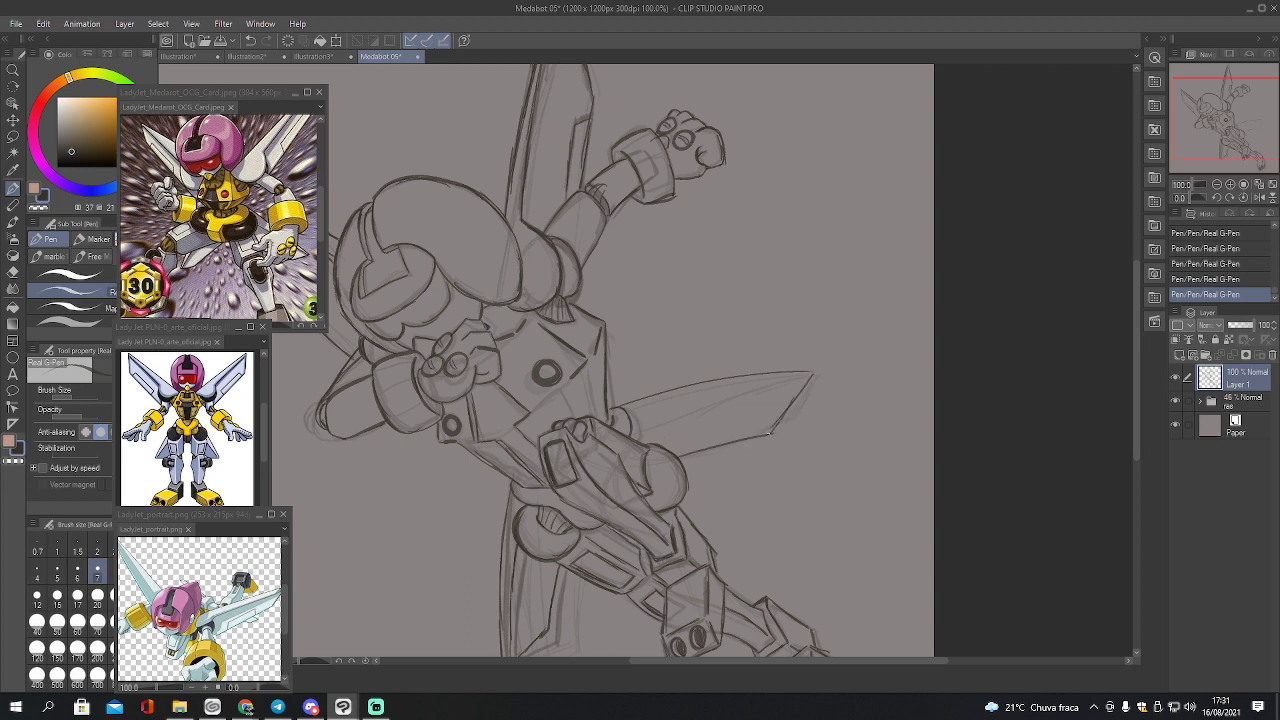
{"action": "mouse_move", "coordinate": [629, 421]}
{"action": "left_mouse_down"}
{"action": "mouse_move", "coordinate": [801, 376]}
{"action": "mouse_move", "coordinate": [626, 428]}
{"action": "mouse_move", "coordinate": [762, 390]}
{"action": "left_mouse_up"}
Clean up the inner line of the waist wing blade with a smaller Hard eraser and re-ink part of it
{"action": "key", "text": "e"}
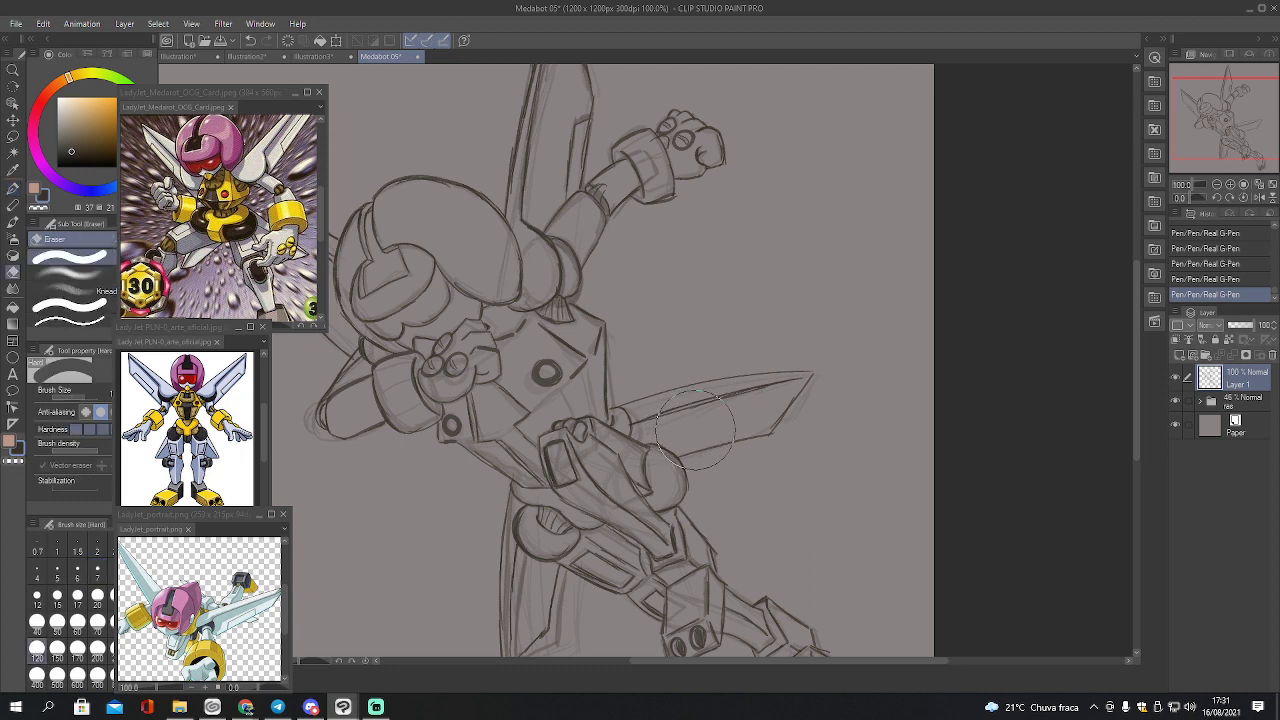
{"action": "key", "text": "["}
{"action": "key", "text": "["}
{"action": "mouse_move", "coordinate": [655, 432]}
{"action": "left_mouse_down"}
{"action": "mouse_move", "coordinate": [764, 390]}
{"action": "mouse_move", "coordinate": [752, 400]}
{"action": "left_mouse_up"}
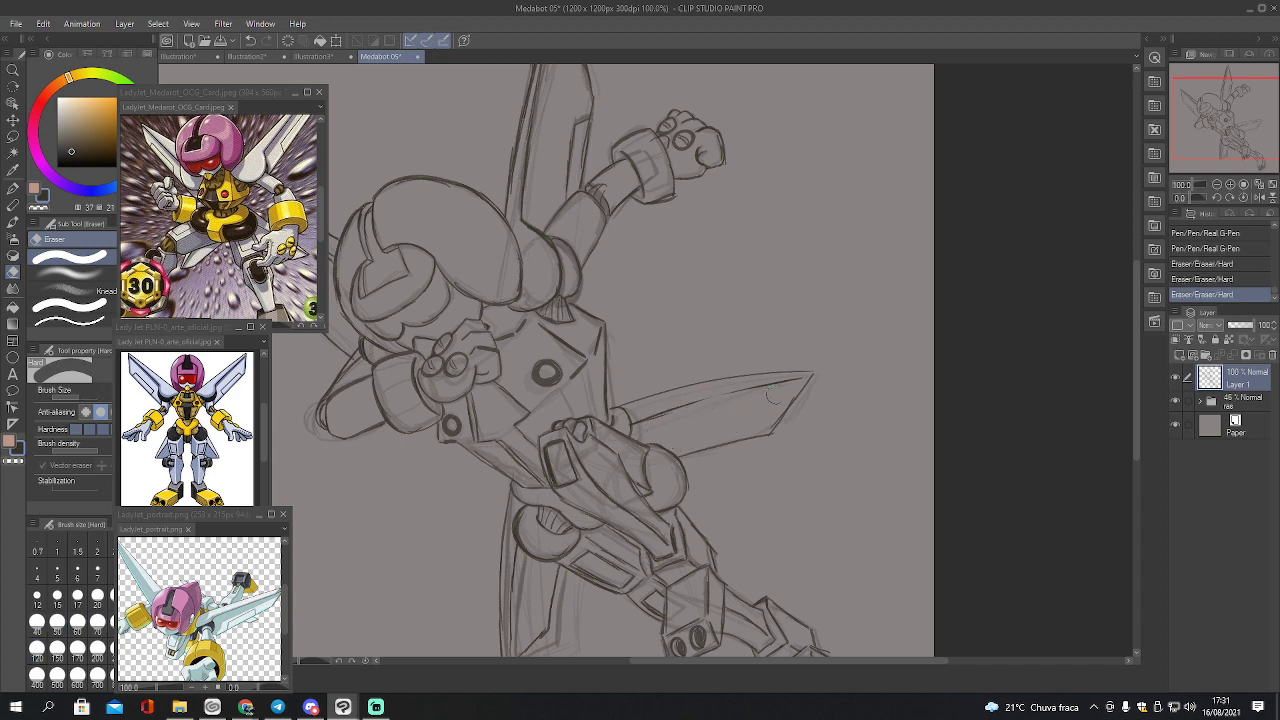
{"action": "left_click", "coordinate": [647, 430]}
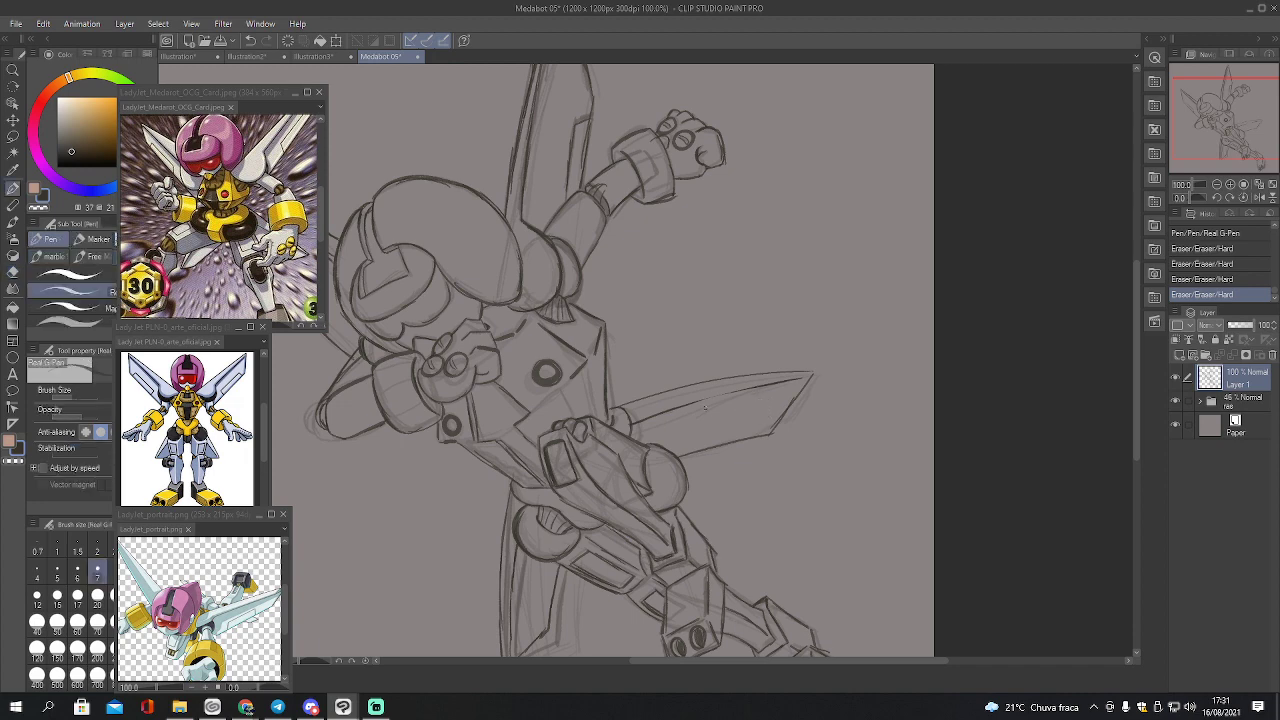
{"action": "key", "text": "p"}
{"action": "mouse_move", "coordinate": [661, 412]}
{"action": "left_mouse_down"}
{"action": "mouse_move", "coordinate": [715, 398]}
{"action": "mouse_move", "coordinate": [700, 396]}
{"action": "left_mouse_up"}
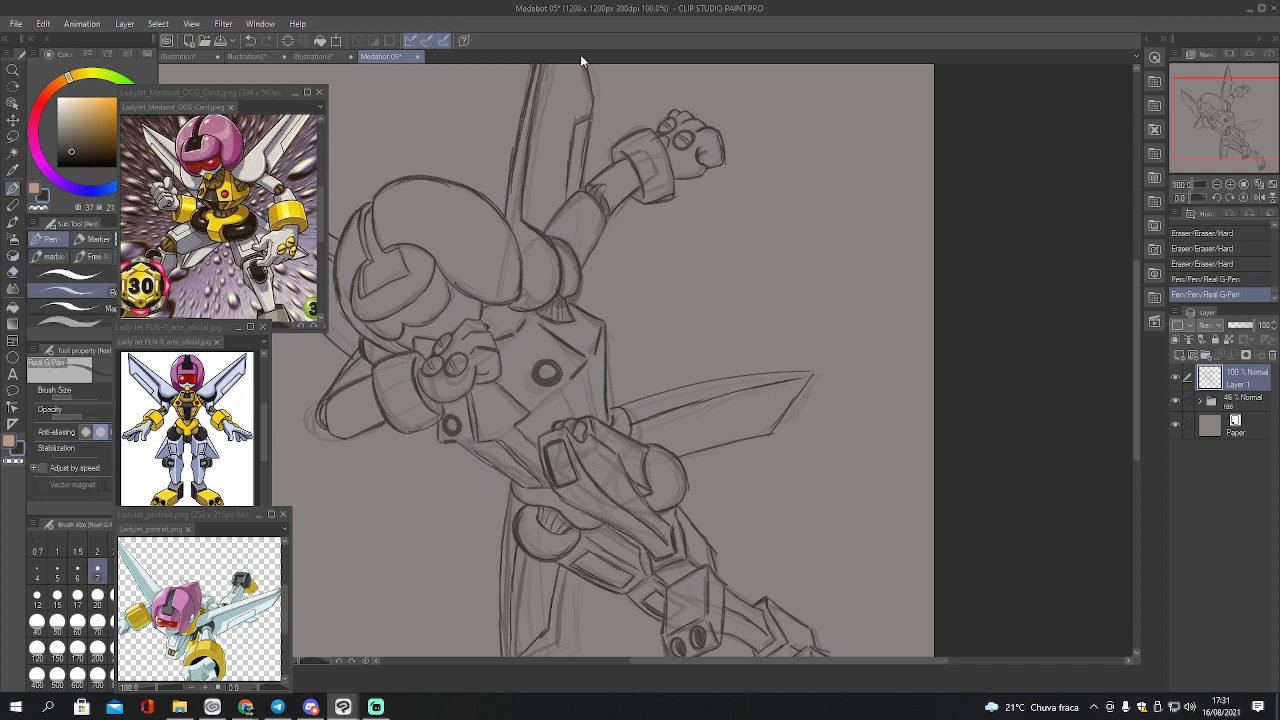
Ink short strokes along the lower edge of the helmet, next to the face
{"action": "left_click_drag", "start_coordinate": [600, 120], "coordinate": [759, 70]}
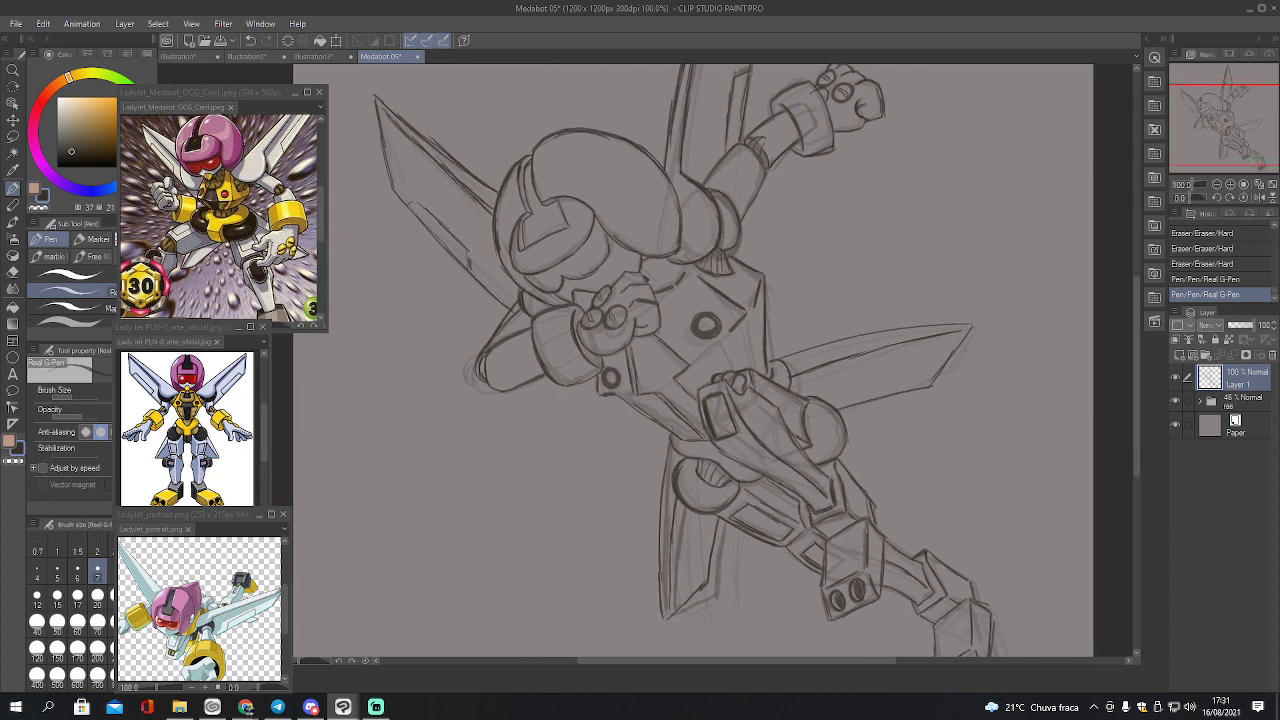
{"action": "left_click_drag", "start_coordinate": [527, 268], "coordinate": [546, 290]}
{"action": "left_click_drag", "start_coordinate": [542, 282], "coordinate": [553, 287]}
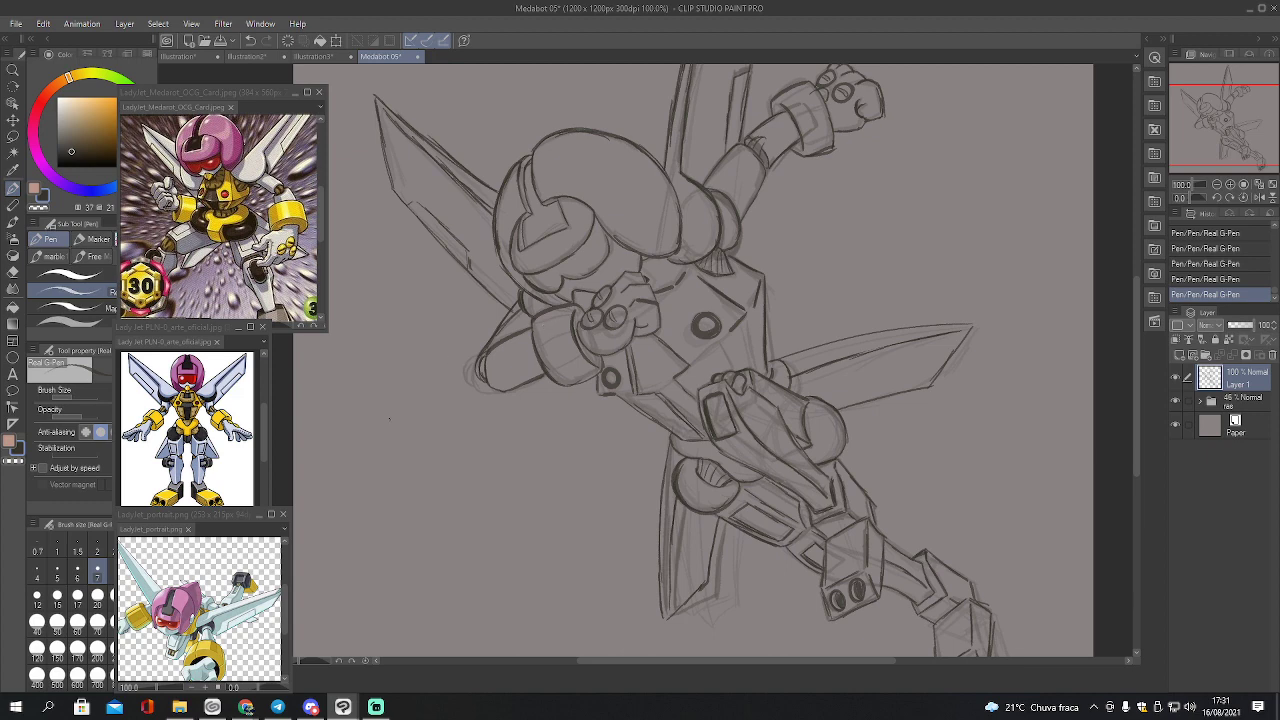
Doodle two boxes with letters inside in the empty area beside the robot, and erase them
{"action": "mouse_move", "coordinate": [364, 408]}
{"action": "left_mouse_down"}
{"action": "mouse_move", "coordinate": [362, 442]}
{"action": "mouse_move", "coordinate": [424, 442]}
{"action": "left_mouse_up"}
{"action": "mouse_move", "coordinate": [355, 470]}
{"action": "left_mouse_down"}
{"action": "mouse_move", "coordinate": [385, 505]}
{"action": "mouse_move", "coordinate": [434, 506]}
{"action": "left_mouse_up"}
{"action": "mouse_move", "coordinate": [362, 468]}
{"action": "left_mouse_down"}
{"action": "mouse_move", "coordinate": [410, 467]}
{"action": "mouse_move", "coordinate": [433, 506]}
{"action": "left_mouse_up"}
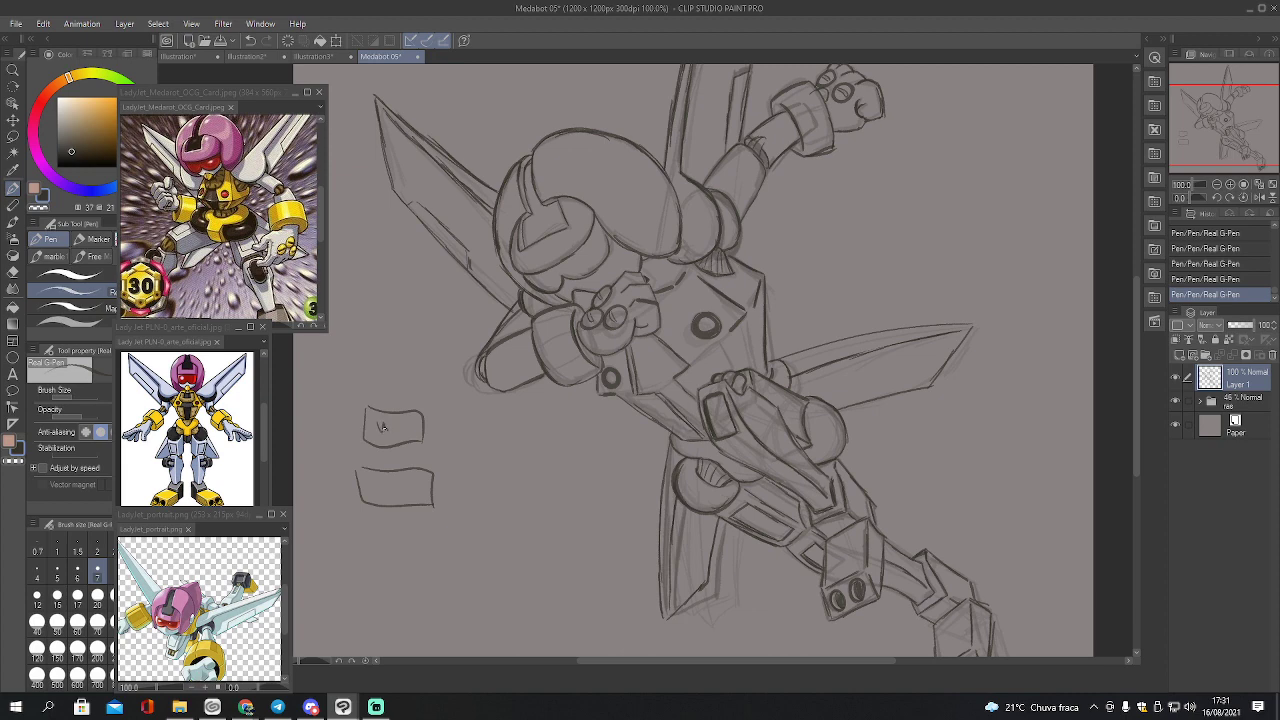
{"action": "left_click_drag", "start_coordinate": [379, 422], "coordinate": [387, 421]}
{"action": "left_click_drag", "start_coordinate": [375, 480], "coordinate": [381, 481]}
{"action": "key", "text": "e"}
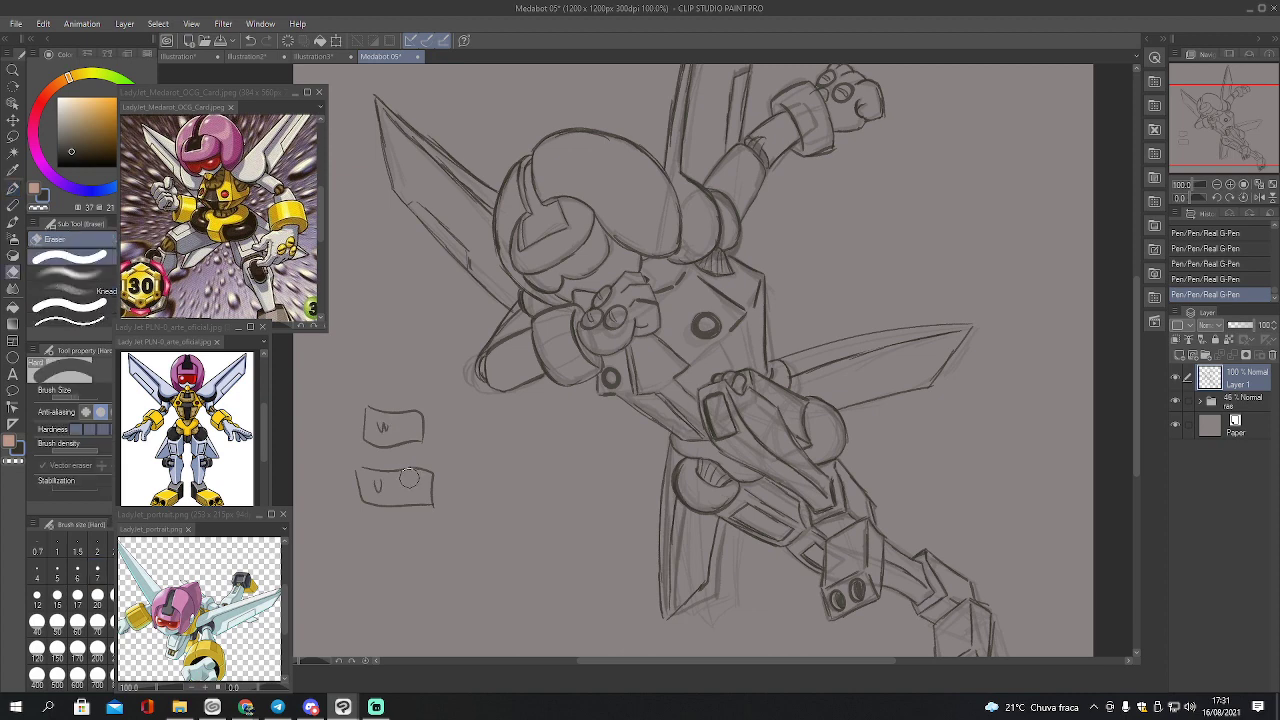
{"action": "mouse_move", "coordinate": [366, 470]}
{"action": "left_mouse_down"}
{"action": "mouse_move", "coordinate": [383, 511]}
{"action": "mouse_move", "coordinate": [382, 464]}
{"action": "mouse_move", "coordinate": [450, 506]}
{"action": "left_mouse_up"}
{"action": "left_click_drag", "start_coordinate": [425, 412], "coordinate": [372, 420]}
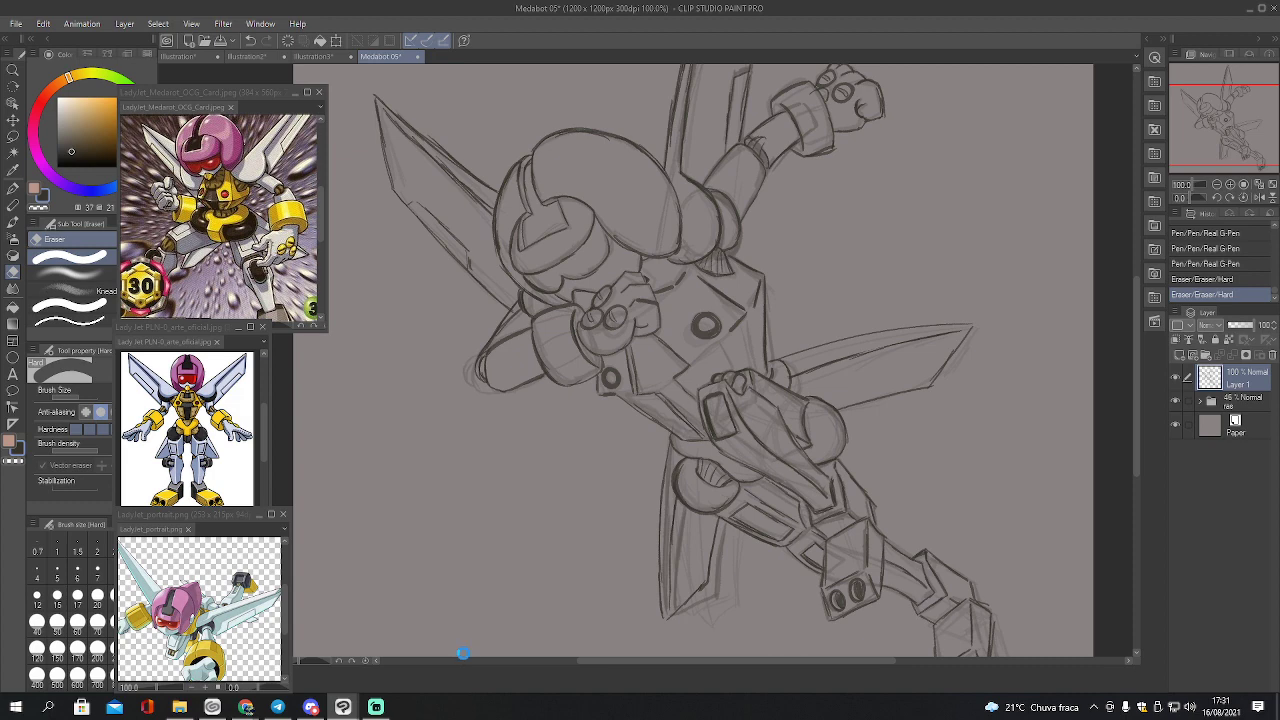
Save the drawing, and rework the chest plate's lower corner above the hip plate with the Hard eraser and Real G-Pen
{"action": "key", "text": "ctrl+s"}
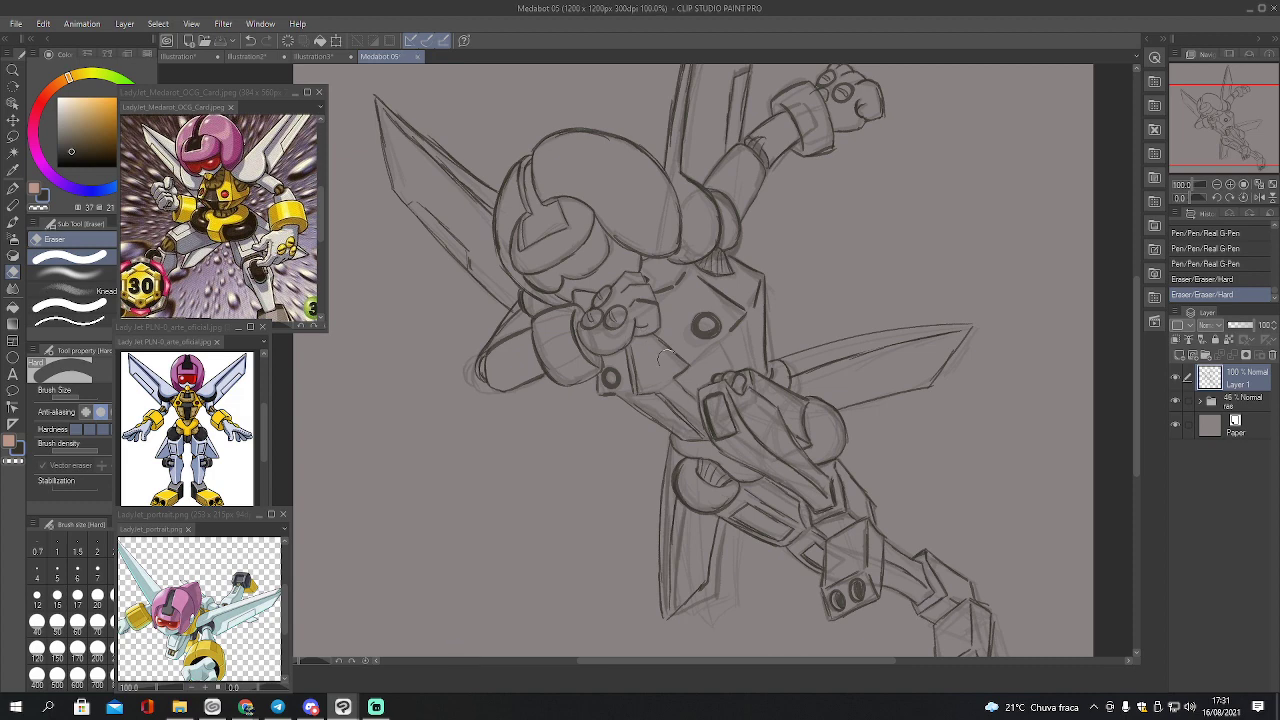
{"action": "left_click_drag", "start_coordinate": [676, 368], "coordinate": [684, 378]}
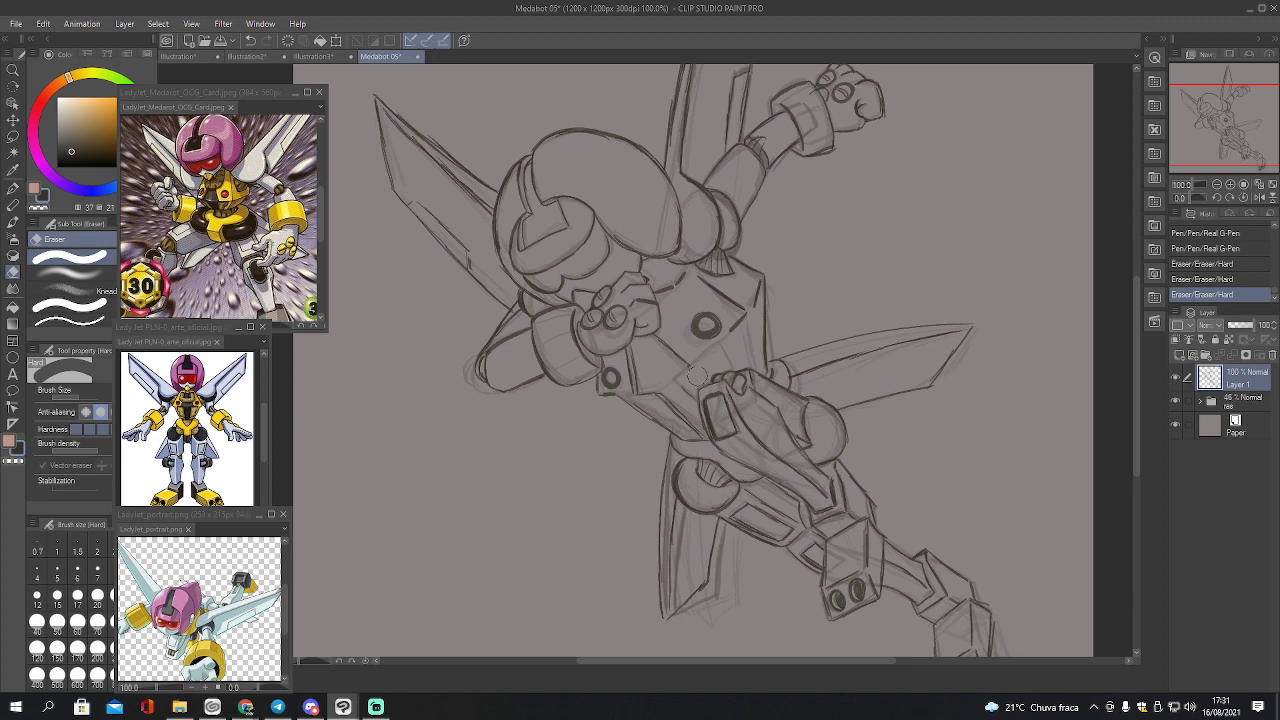
{"action": "key", "text": "p"}
{"action": "mouse_move", "coordinate": [653, 337]}
{"action": "left_mouse_down"}
{"action": "mouse_move", "coordinate": [684, 358]}
{"action": "mouse_move", "coordinate": [690, 394]}
{"action": "left_mouse_up"}
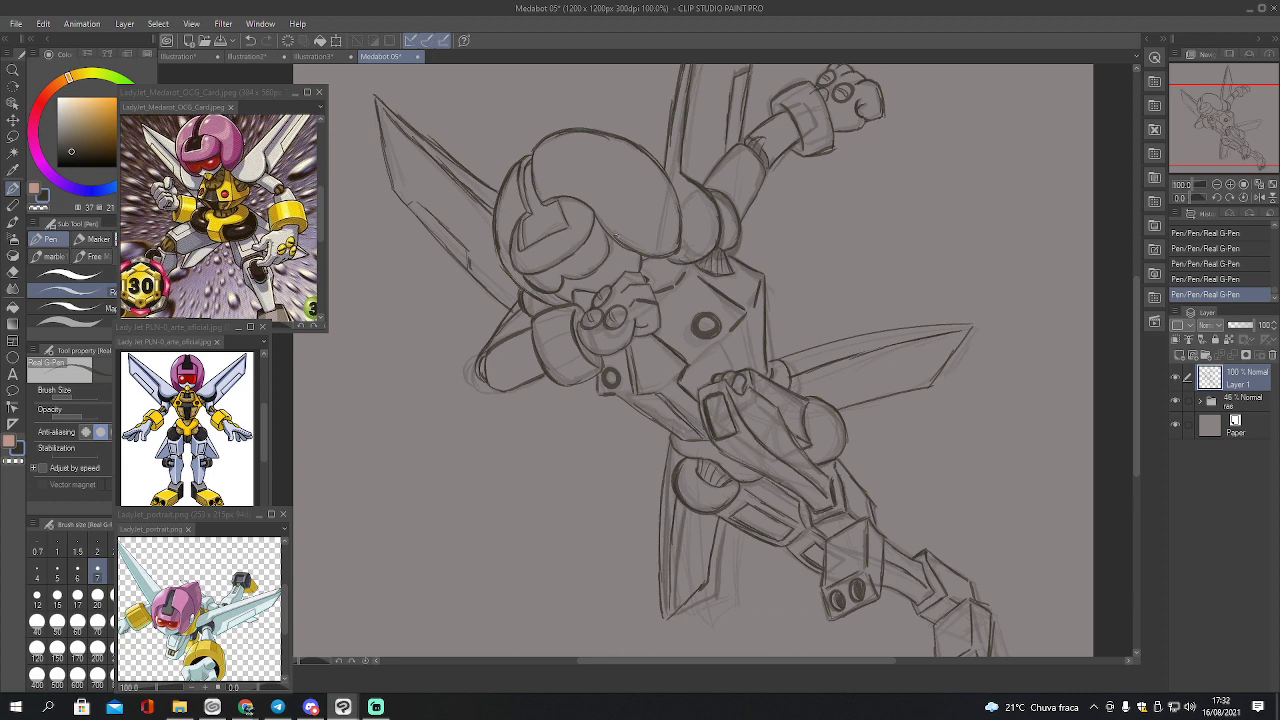
Save the drawing again and ink the short edge rising from the chest plate's lower corner
{"action": "left_click_drag", "start_coordinate": [1235, 147], "coordinate": [1231, 130]}
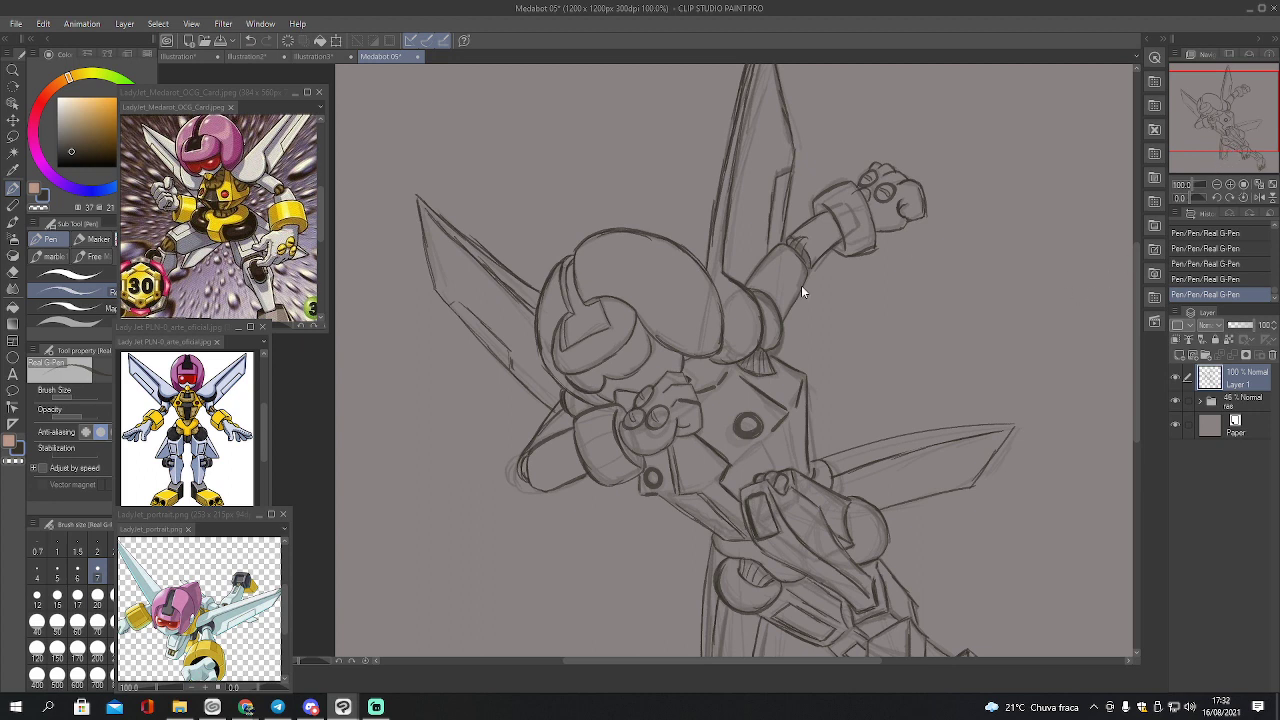
{"action": "key", "text": "ctrl+s"}
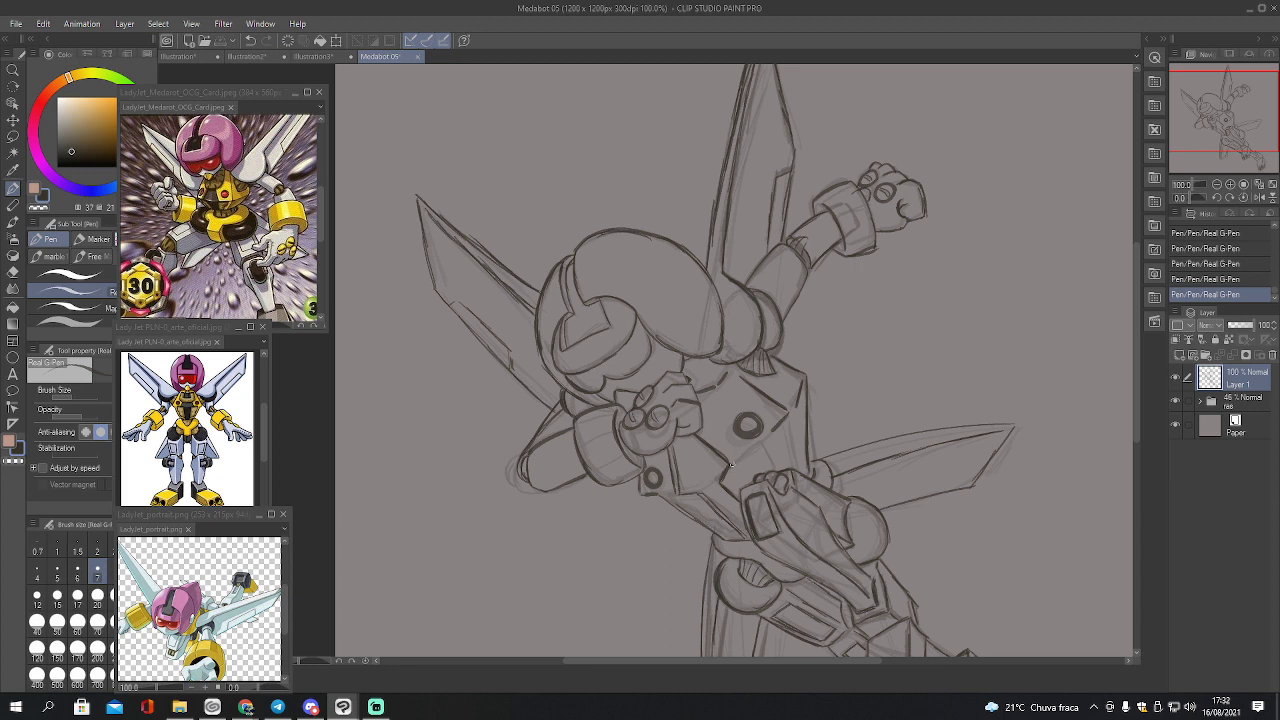
{"action": "left_click_drag", "start_coordinate": [728, 467], "coordinate": [750, 448]}
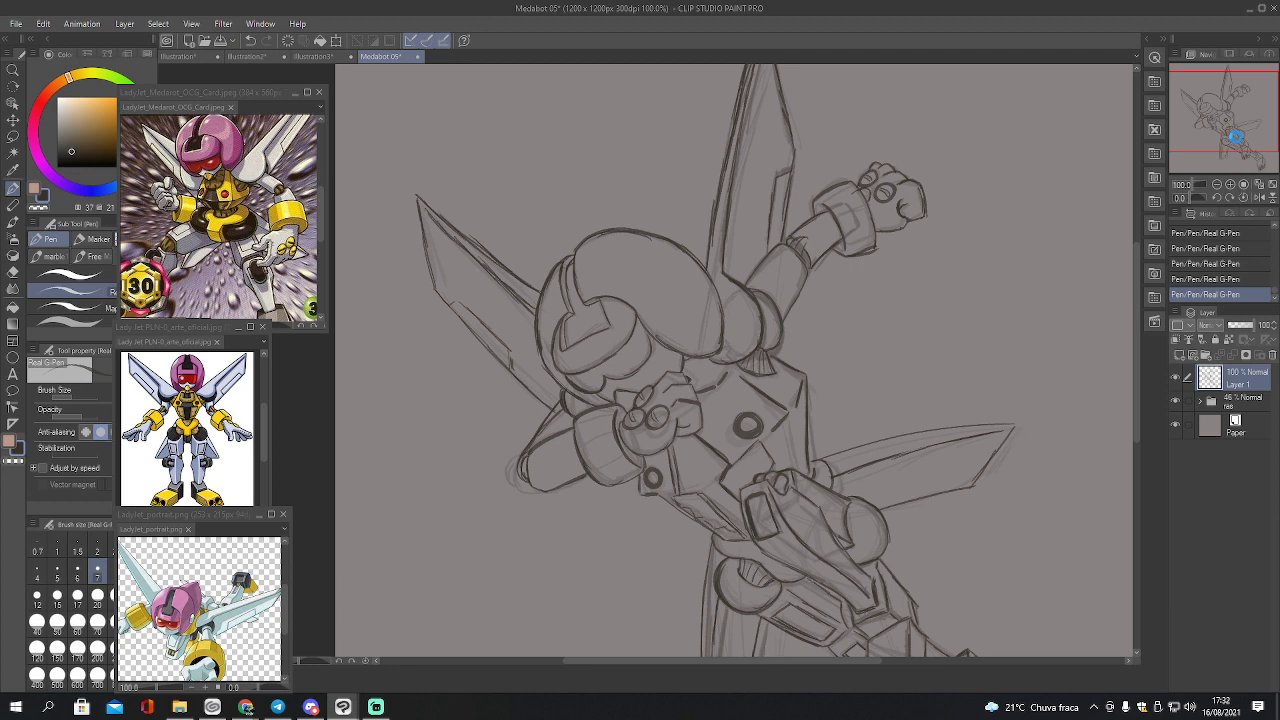
Save the drawing, hide the faded sketch folder, and add a new vector layer above Layer 1
{"action": "key", "text": "ctrl+s"}
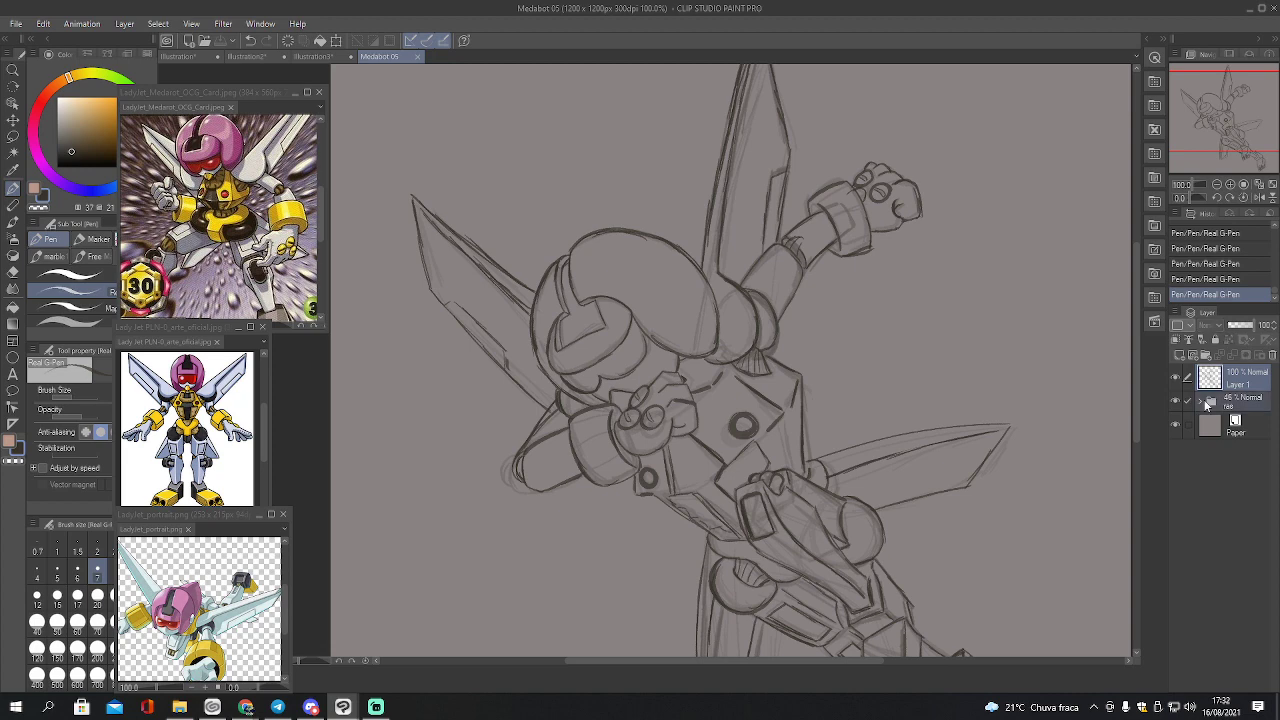
{"action": "left_click", "coordinate": [1178, 403]}
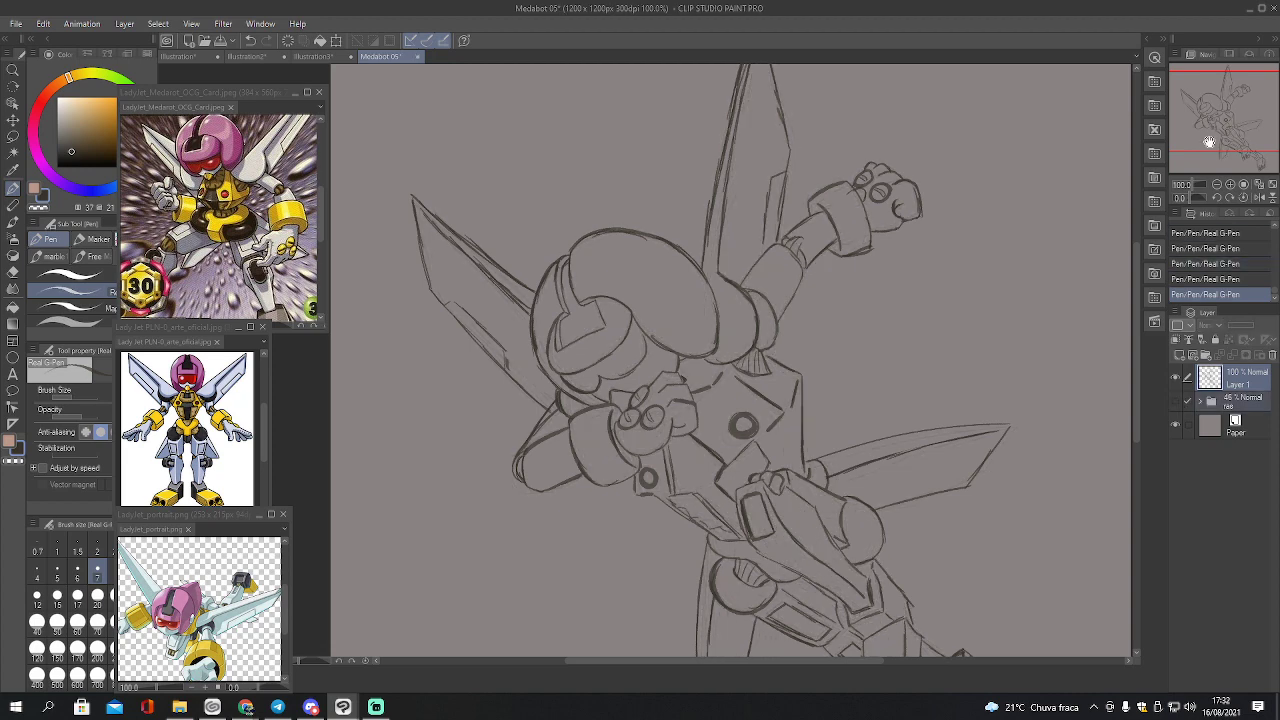
{"action": "left_click_drag", "start_coordinate": [1208, 142], "coordinate": [1207, 143]}
{"action": "left_click", "coordinate": [1194, 355]}
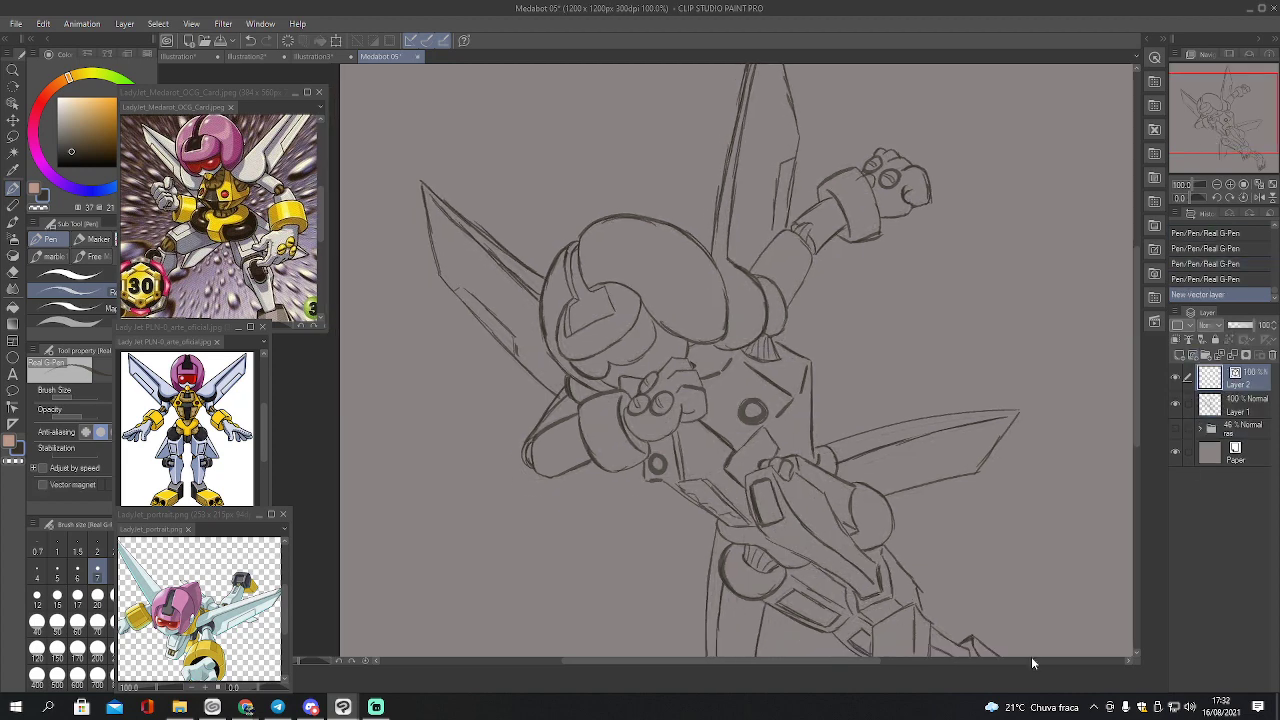
Lower the opacity of Layer 1 to 36% and save the drawing
{"action": "left_click", "coordinate": [1235, 406]}
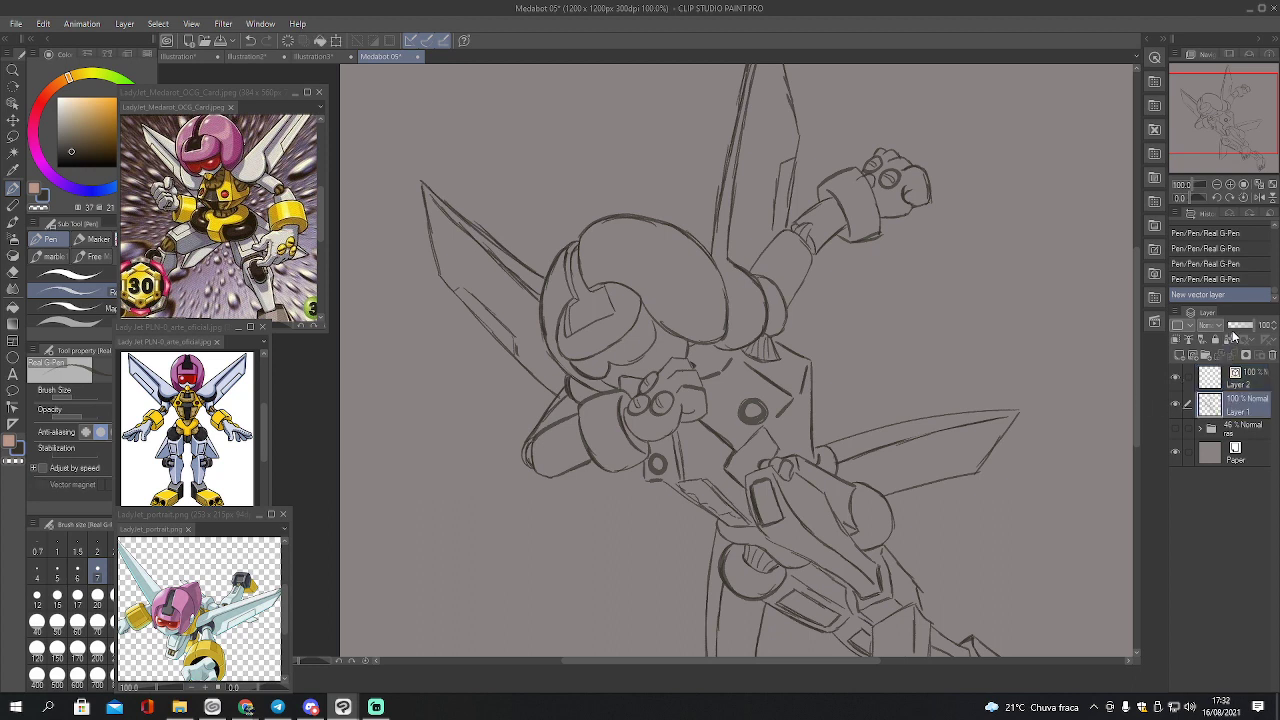
{"action": "left_click", "coordinate": [1235, 326]}
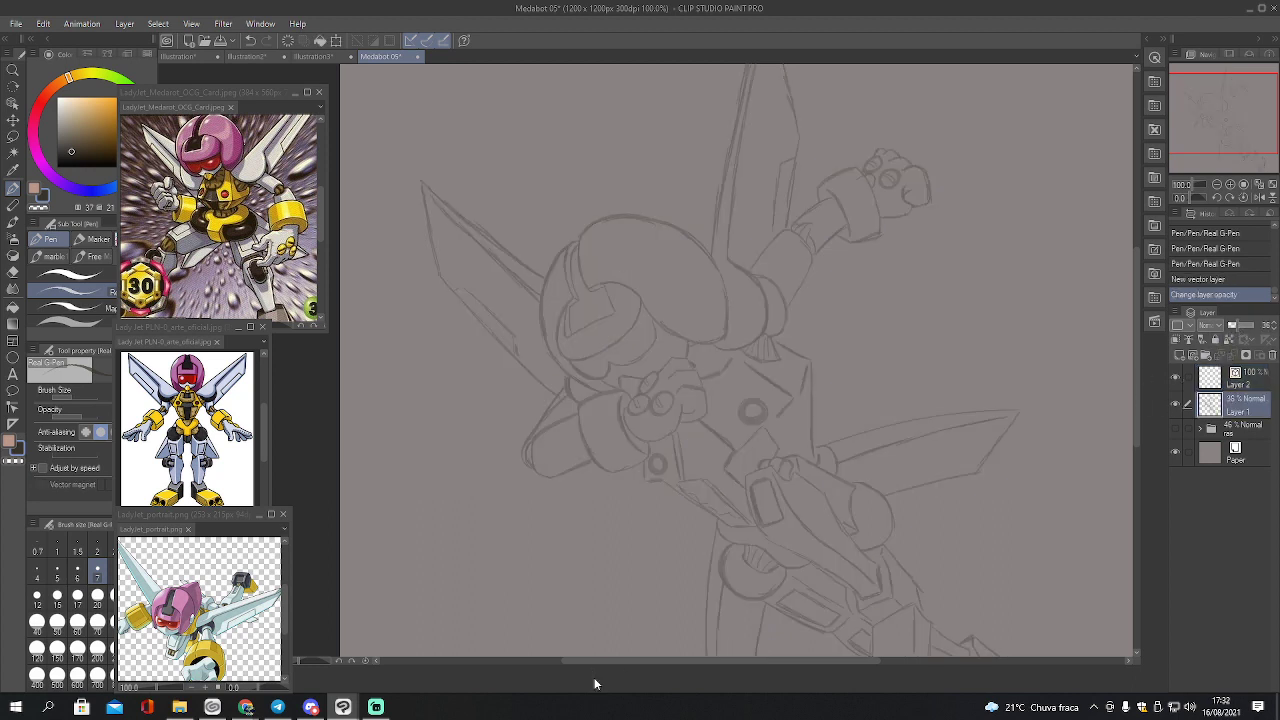
{"action": "key", "text": "ctrl+s"}
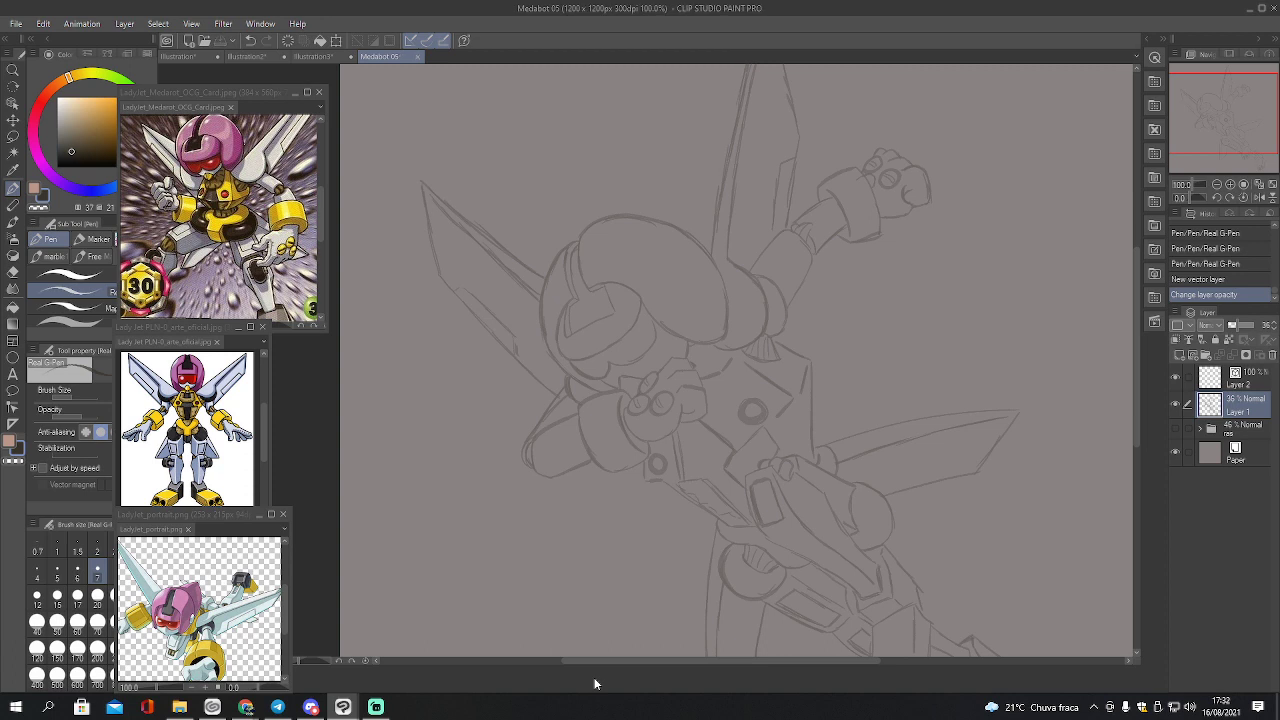
Choose the G-pen at size 7, move the full-body reference window clear of the brush settings, and make Layer 2 active
{"action": "left_click", "coordinate": [65, 274]}
{"action": "left_click_drag", "start_coordinate": [165, 345], "coordinate": [209, 345]}
{"action": "left_click", "coordinate": [97, 572]}
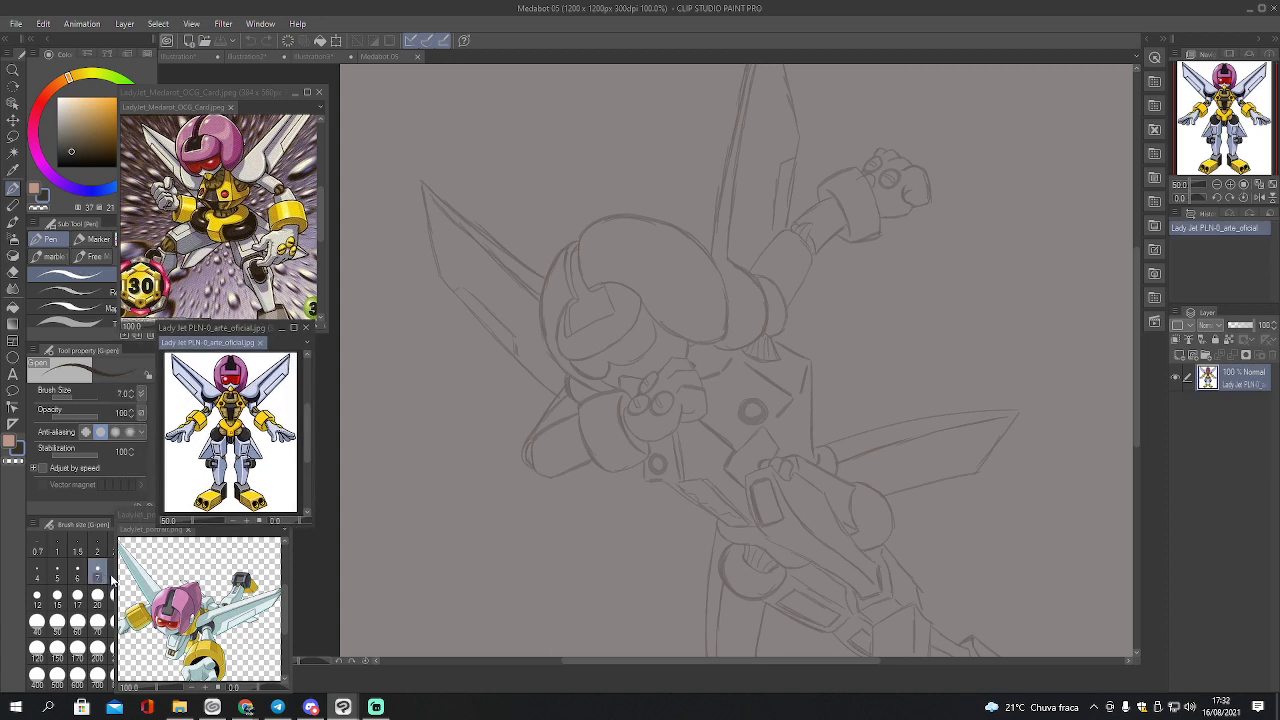
{"action": "left_click", "coordinate": [1035, 235]}
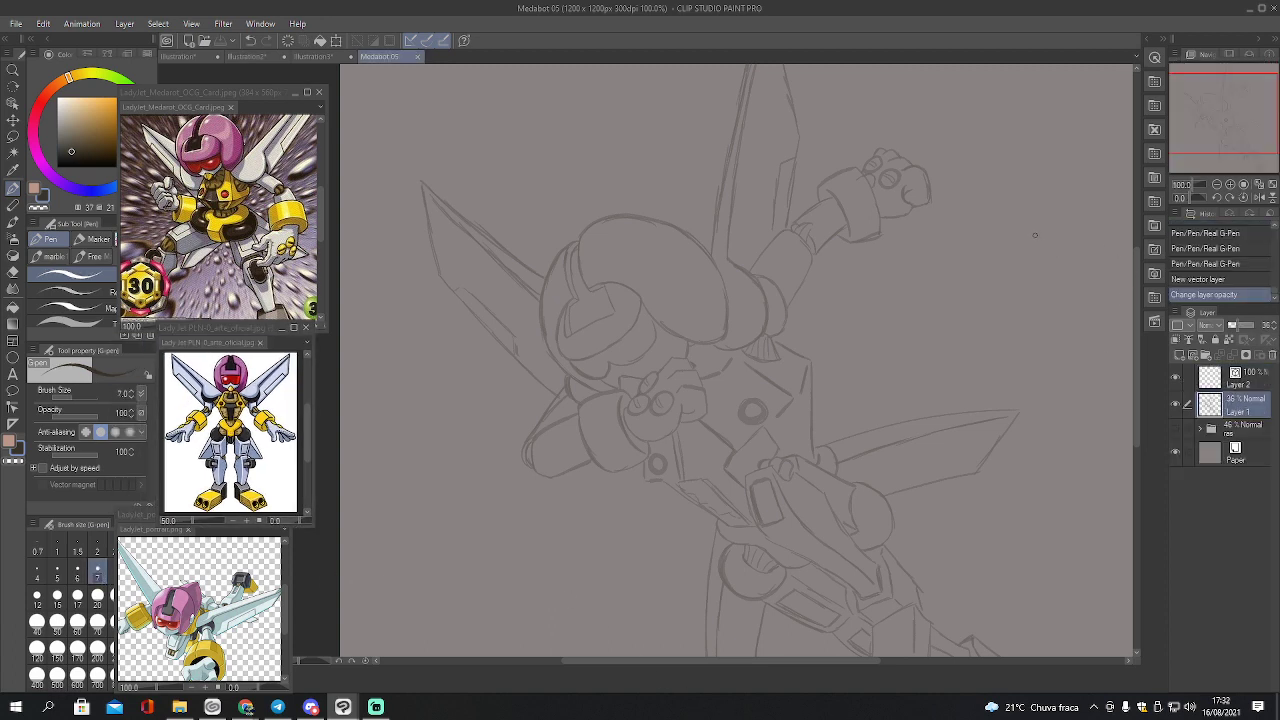
{"action": "left_click", "coordinate": [1230, 185]}
{"action": "left_click", "coordinate": [1230, 185]}
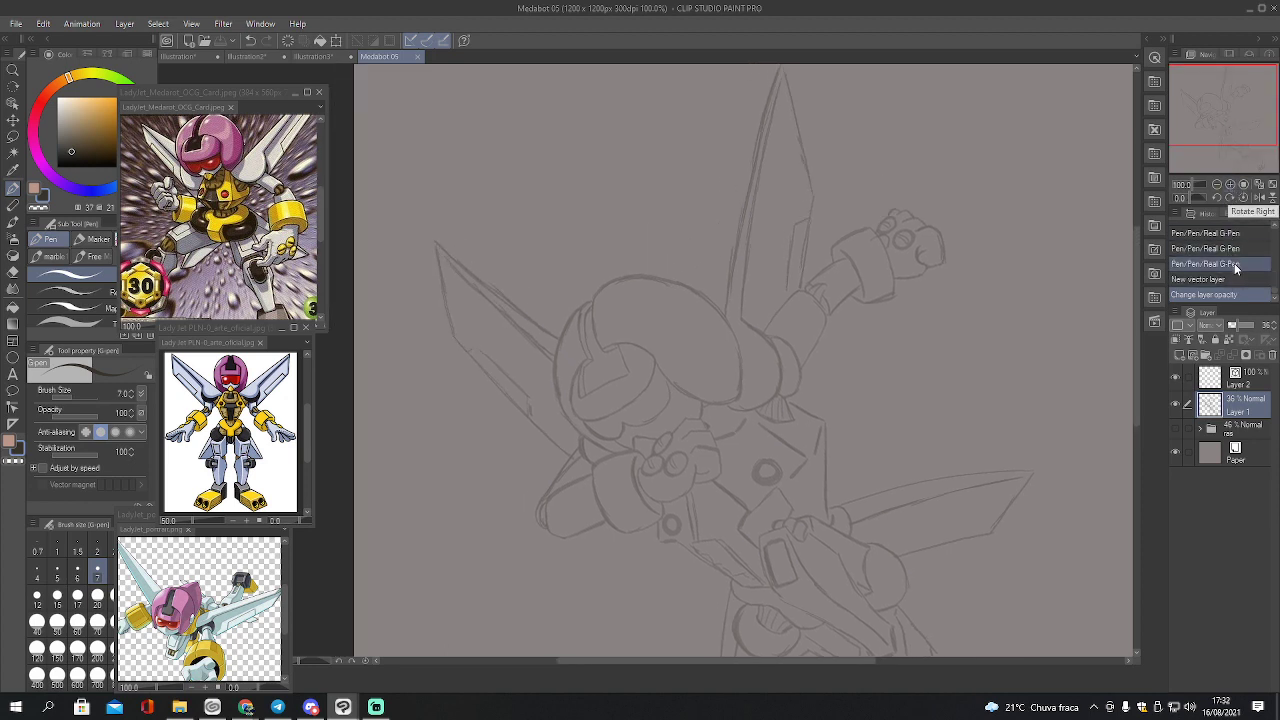
{"action": "left_click", "coordinate": [1238, 380]}
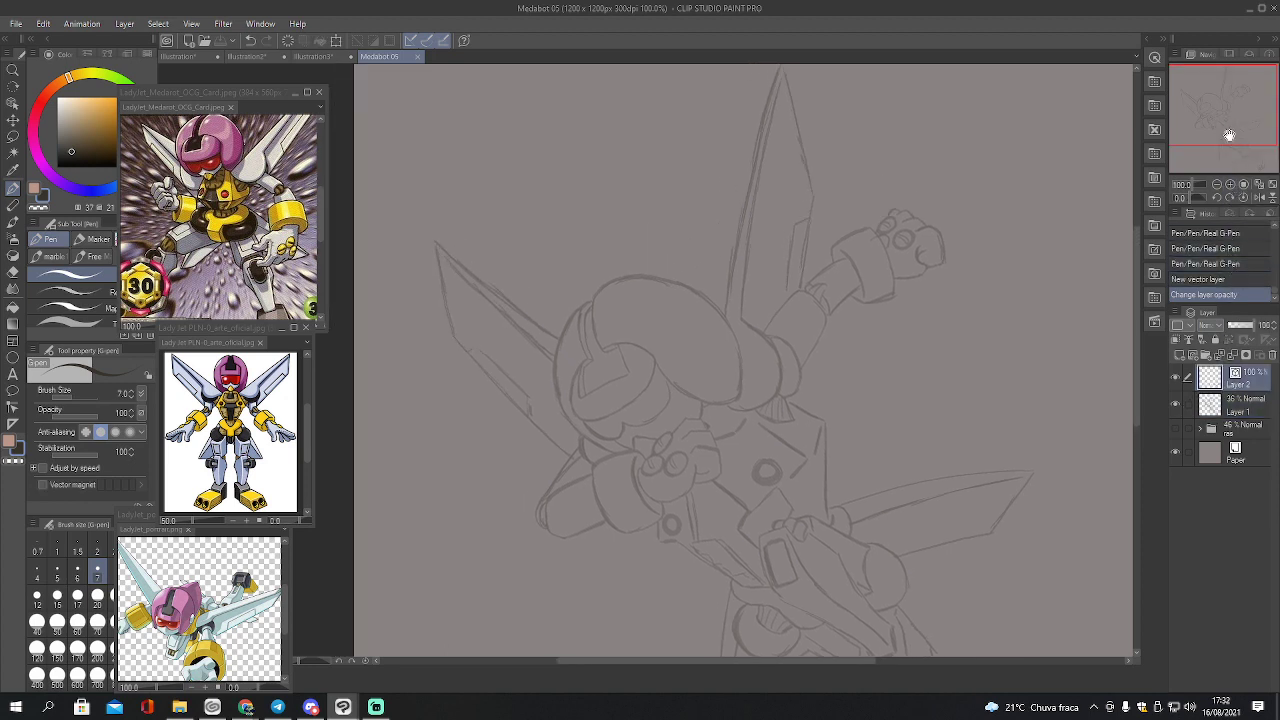
{"action": "mouse_move", "coordinate": [1229, 134]}
{"action": "left_mouse_down"}
{"action": "mouse_move", "coordinate": [1228, 121]}
{"action": "mouse_move", "coordinate": [1226, 146]}
{"action": "mouse_move", "coordinate": [1245, 127]}
{"action": "left_mouse_up"}
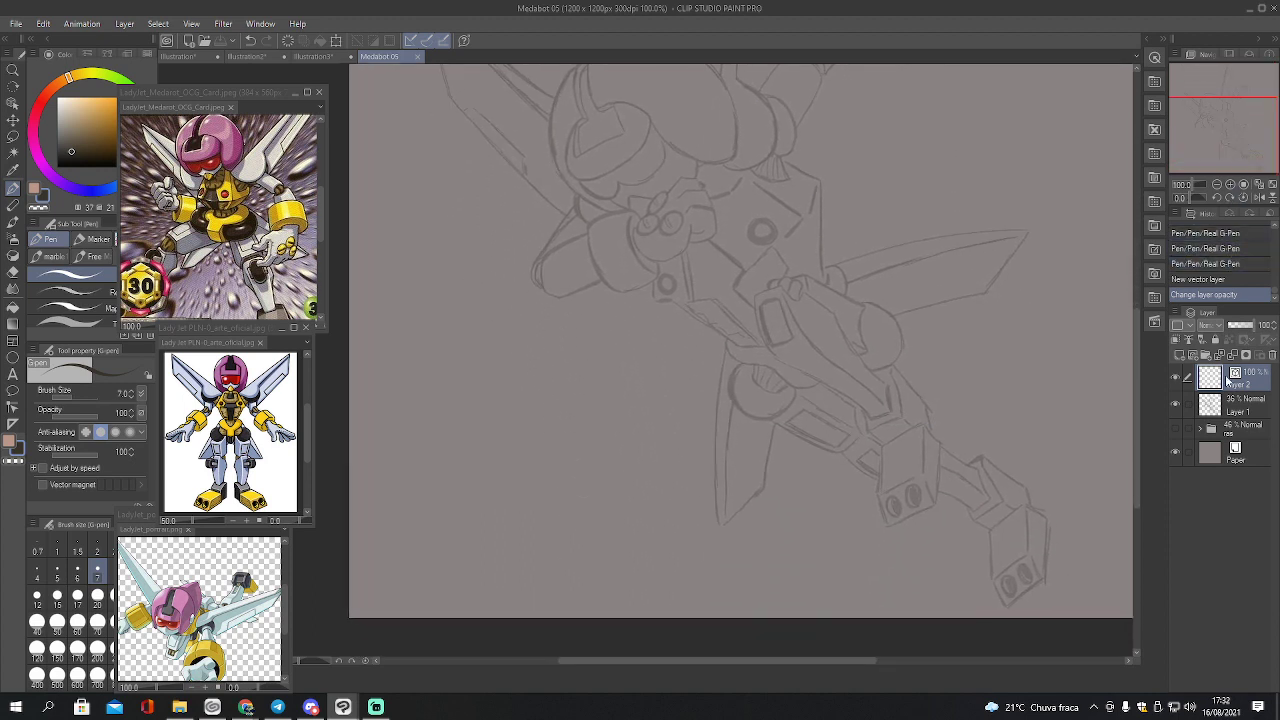
Shift the Layer 1 drawing slightly on the canvas with the Move layer tool, and make Layer 2 active again
{"action": "left_click", "coordinate": [1231, 404]}
{"action": "key", "text": "k"}
{"action": "left_click_drag", "start_coordinate": [937, 437], "coordinate": [951, 445]}
{"action": "left_click", "coordinate": [1213, 386]}
{"action": "left_click_drag", "start_coordinate": [1237, 146], "coordinate": [1235, 108]}
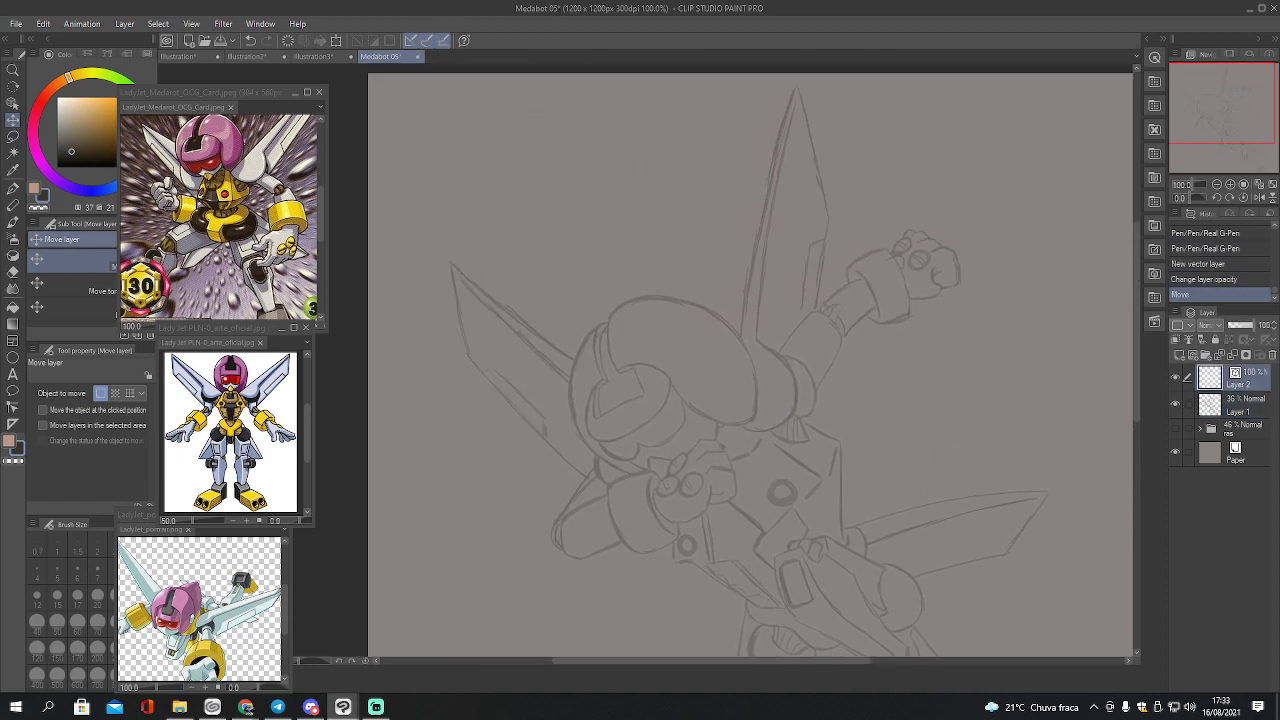
Ink the helmet's large rounded side shell and the oval upper visor beside it on Layer 2 with the G-pen
{"action": "key", "text": "p"}
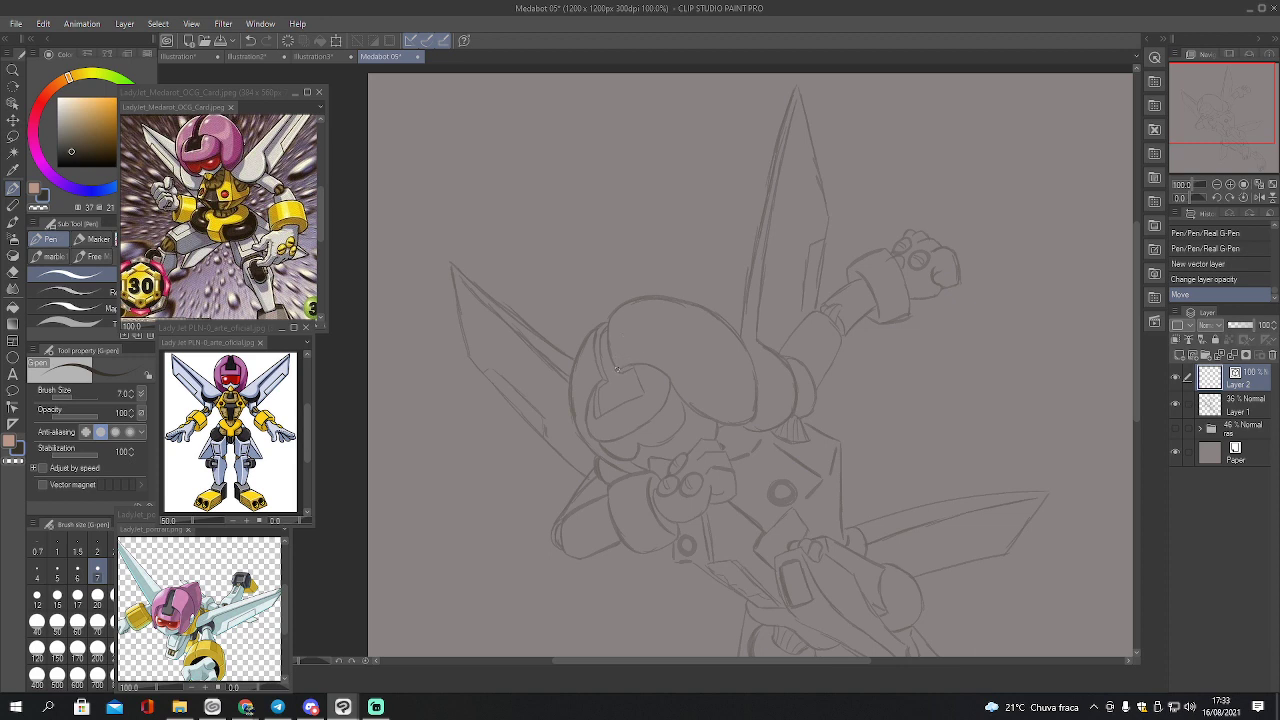
{"action": "mouse_move", "coordinate": [617, 370]}
{"action": "left_mouse_down"}
{"action": "mouse_move", "coordinate": [606, 324]}
{"action": "mouse_move", "coordinate": [636, 297]}
{"action": "mouse_move", "coordinate": [704, 289]}
{"action": "left_mouse_up"}
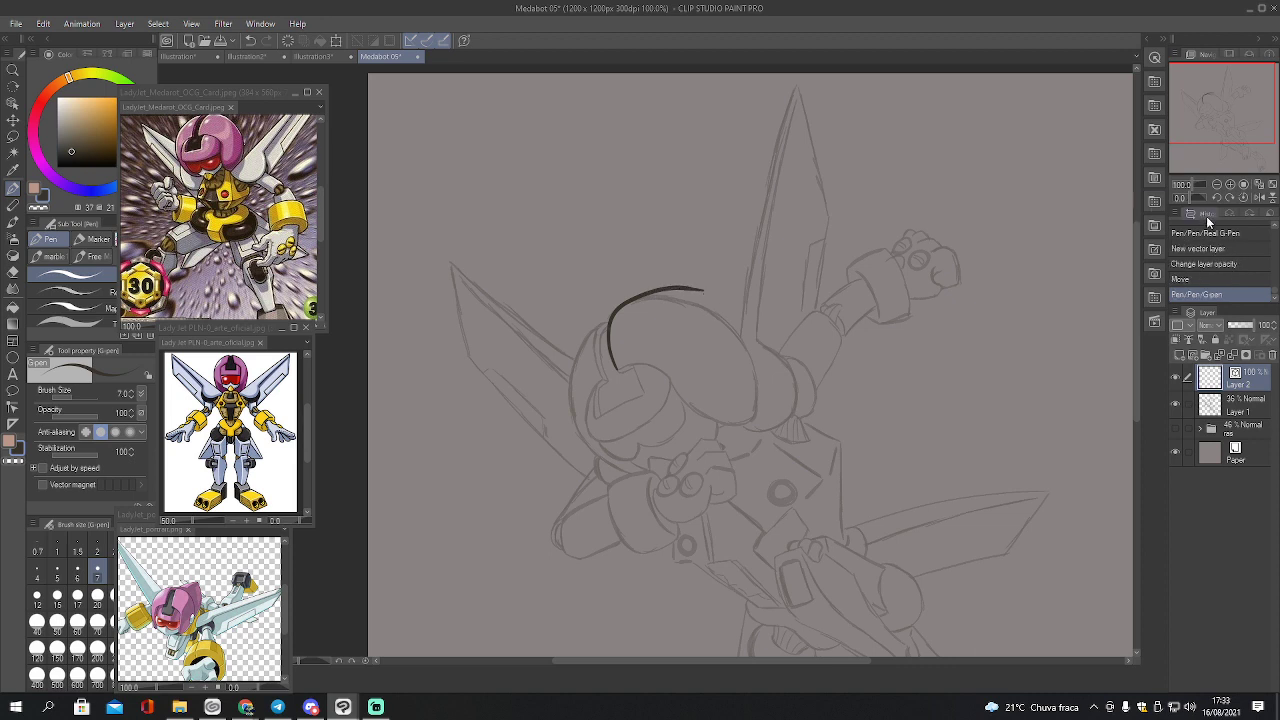
{"action": "key", "text": "ctrl+z"}
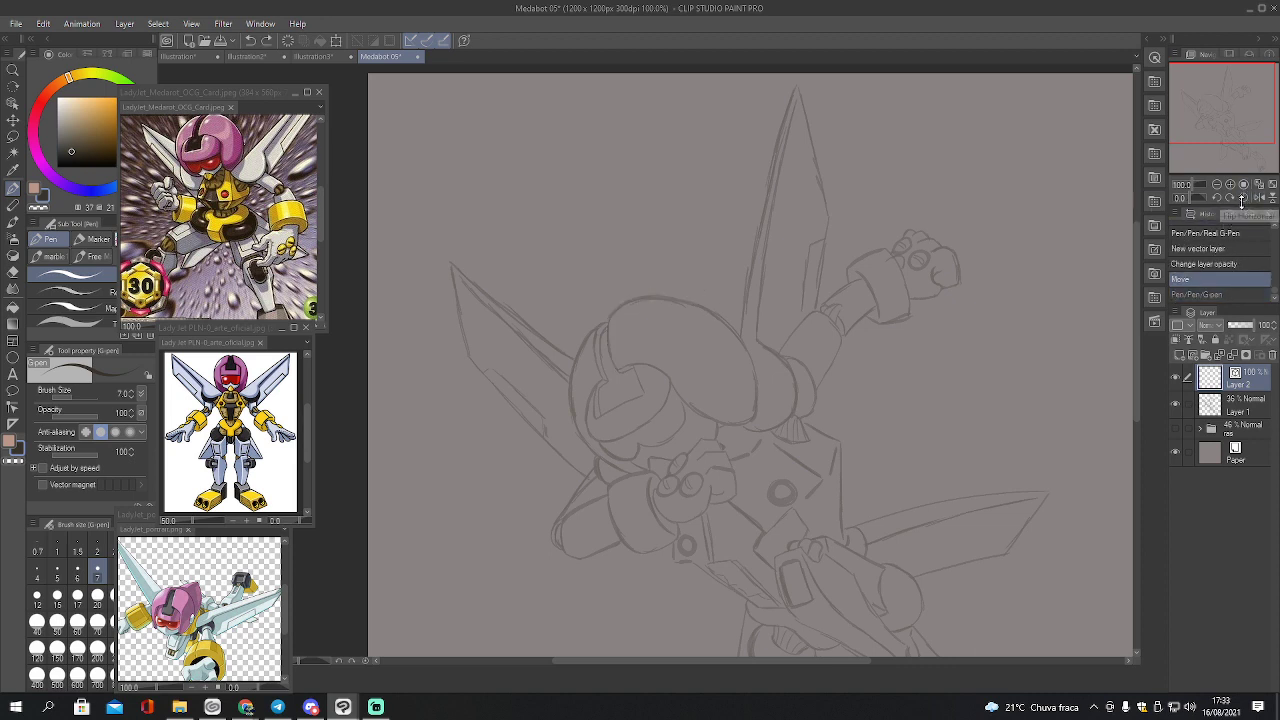
{"action": "left_click_drag", "start_coordinate": [1256, 199], "coordinate": [1224, 203]}
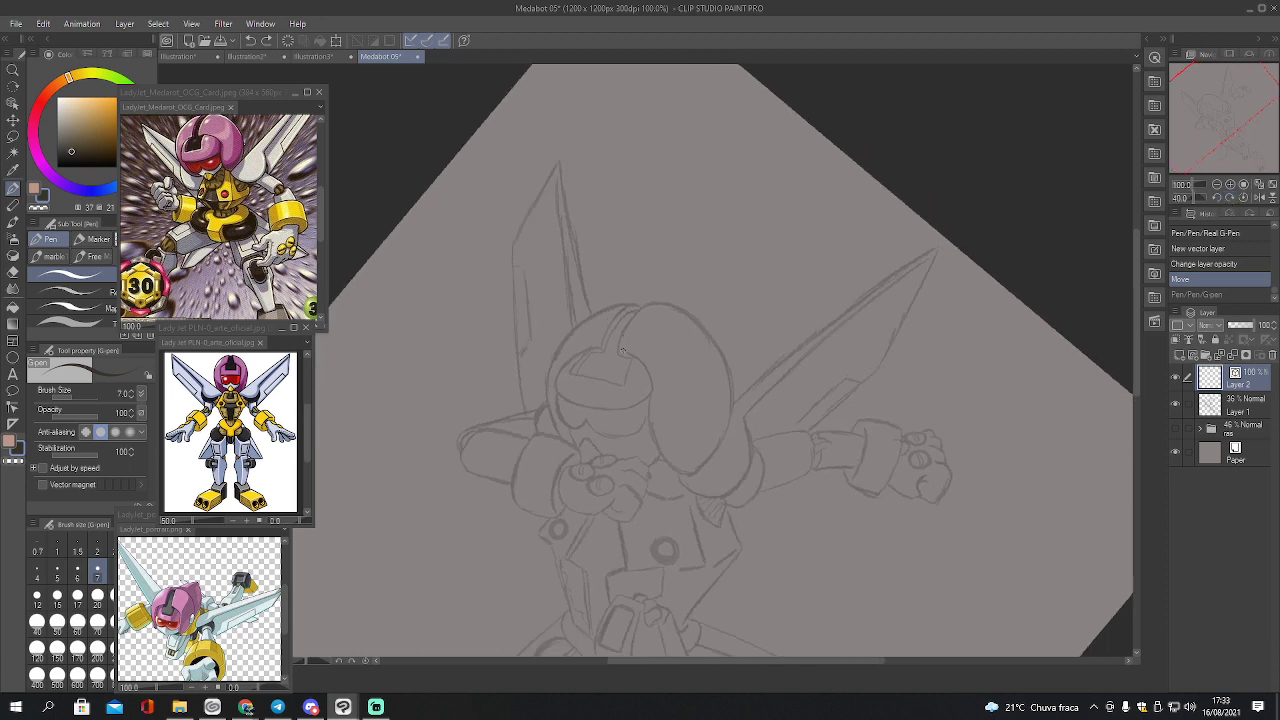
{"action": "mouse_move", "coordinate": [617, 348]}
{"action": "left_mouse_down"}
{"action": "mouse_move", "coordinate": [636, 311]}
{"action": "mouse_move", "coordinate": [673, 306]}
{"action": "mouse_move", "coordinate": [697, 321]}
{"action": "mouse_move", "coordinate": [726, 377]}
{"action": "mouse_move", "coordinate": [722, 440]}
{"action": "mouse_move", "coordinate": [697, 468]}
{"action": "mouse_move", "coordinate": [655, 452]}
{"action": "mouse_move", "coordinate": [649, 393]}
{"action": "left_mouse_up"}
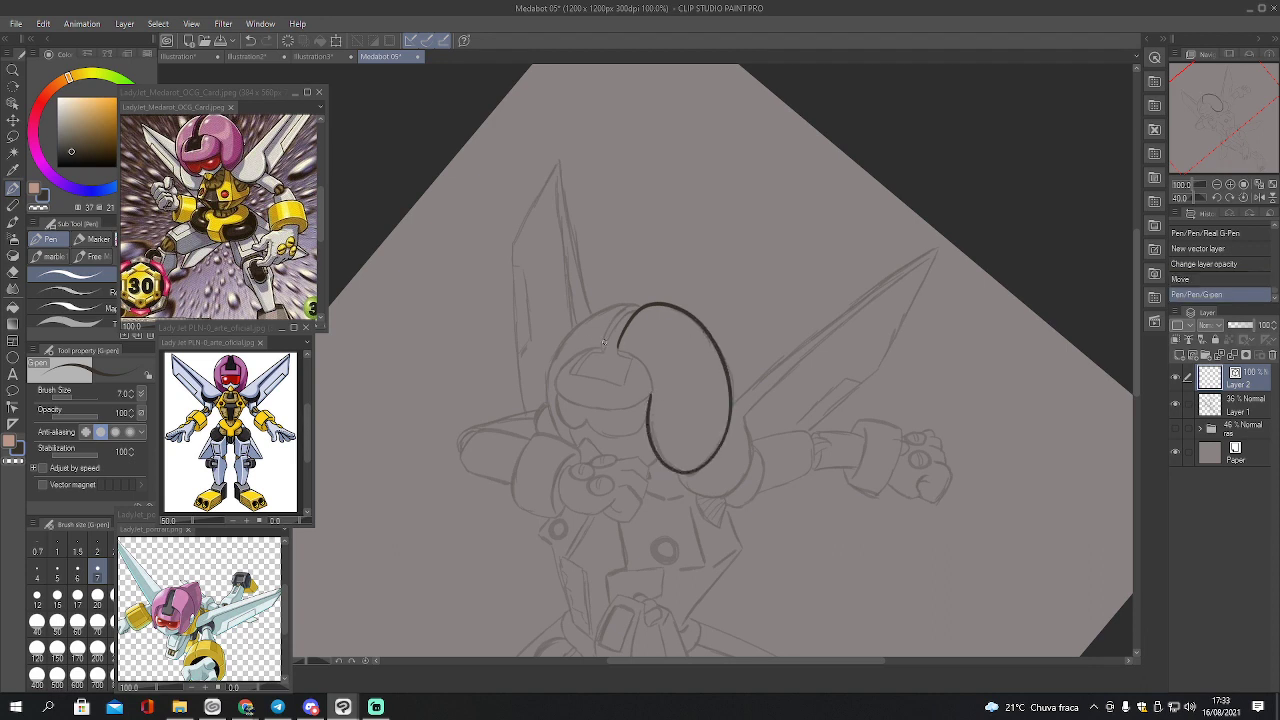
{"action": "mouse_move", "coordinate": [598, 346]}
{"action": "left_mouse_down"}
{"action": "mouse_move", "coordinate": [552, 376]}
{"action": "mouse_move", "coordinate": [556, 398]}
{"action": "mouse_move", "coordinate": [640, 404]}
{"action": "mouse_move", "coordinate": [655, 390]}
{"action": "mouse_move", "coordinate": [625, 350]}
{"action": "mouse_move", "coordinate": [634, 321]}
{"action": "left_mouse_up"}
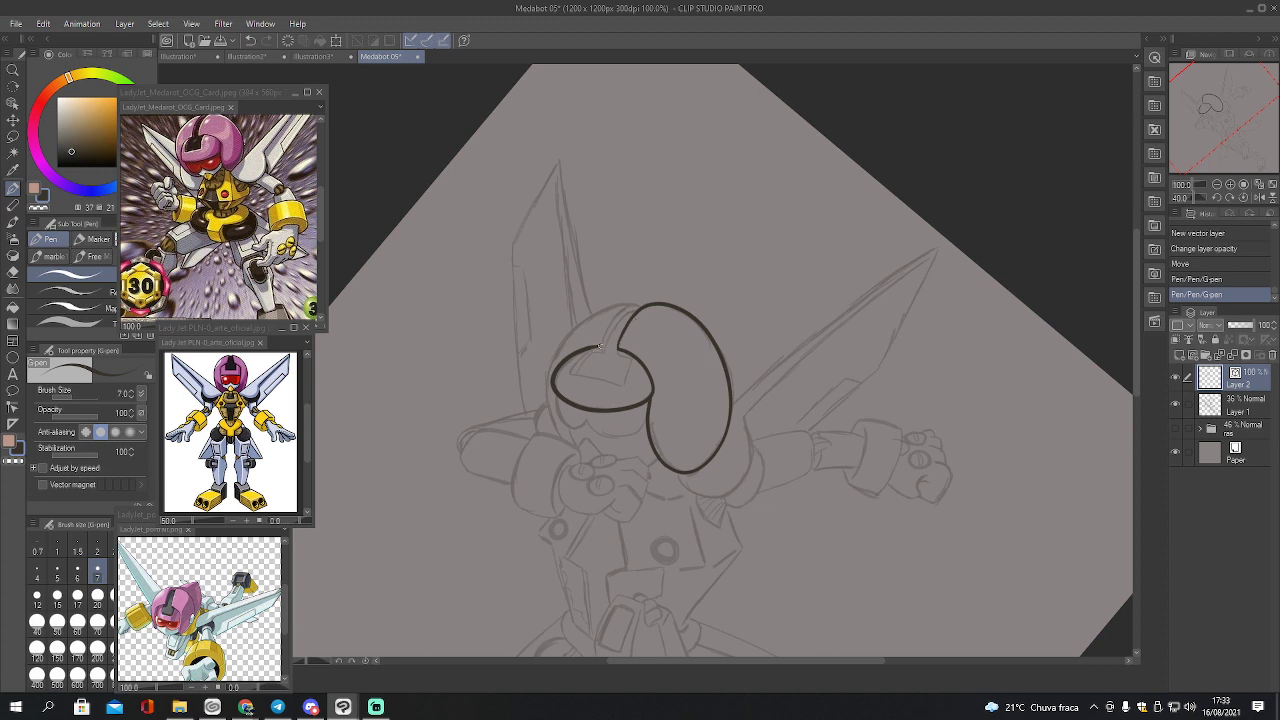
Ink the angular plate inside the visor and the two curved lines rising from it to the helmet's crown
{"action": "mouse_move", "coordinate": [598, 346]}
{"action": "left_mouse_down"}
{"action": "mouse_move", "coordinate": [622, 387]}
{"action": "mouse_move", "coordinate": [633, 356]}
{"action": "mouse_move", "coordinate": [617, 348]}
{"action": "mouse_move", "coordinate": [632, 360]}
{"action": "mouse_move", "coordinate": [583, 358]}
{"action": "left_mouse_up"}
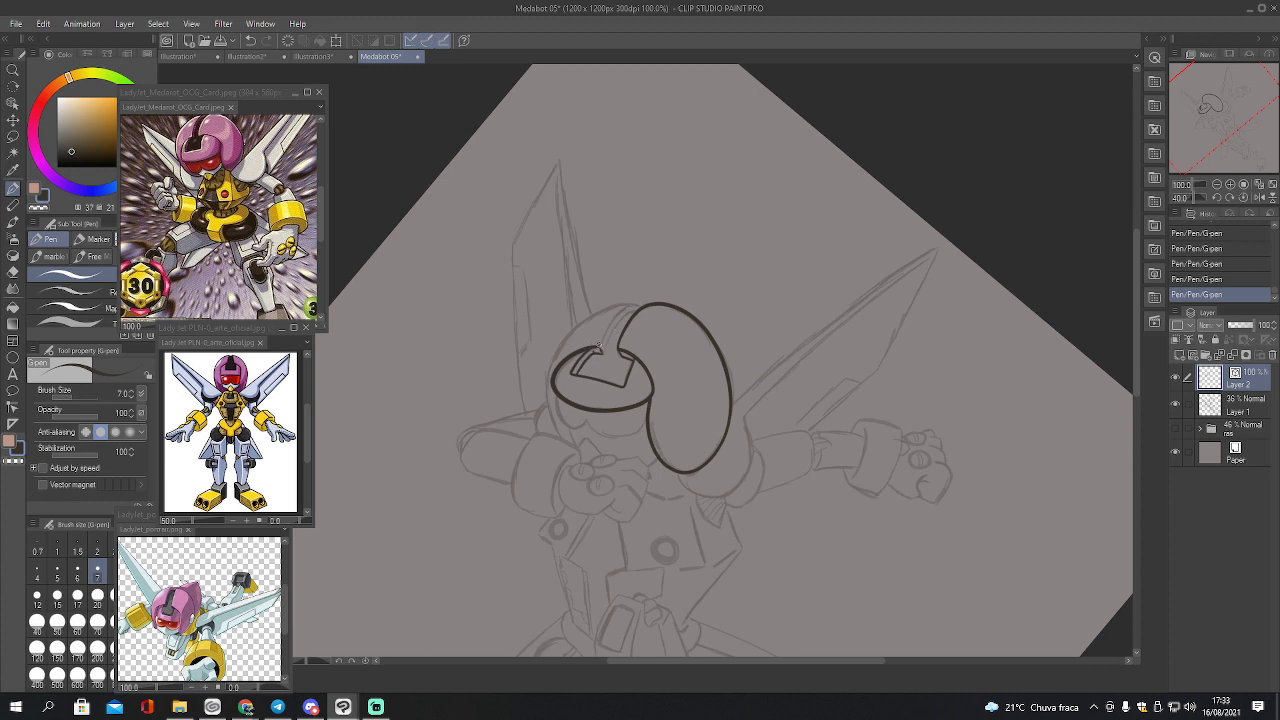
{"action": "mouse_move", "coordinate": [598, 346]}
{"action": "left_mouse_down"}
{"action": "mouse_move", "coordinate": [612, 316]}
{"action": "mouse_move", "coordinate": [640, 305]}
{"action": "left_mouse_up"}
{"action": "left_click_drag", "start_coordinate": [603, 349], "coordinate": [640, 309]}
Set the Pinch vector line effect range to 10 and adjust the line end at the base of the helmet's center stripe
{"action": "key", "text": "u"}
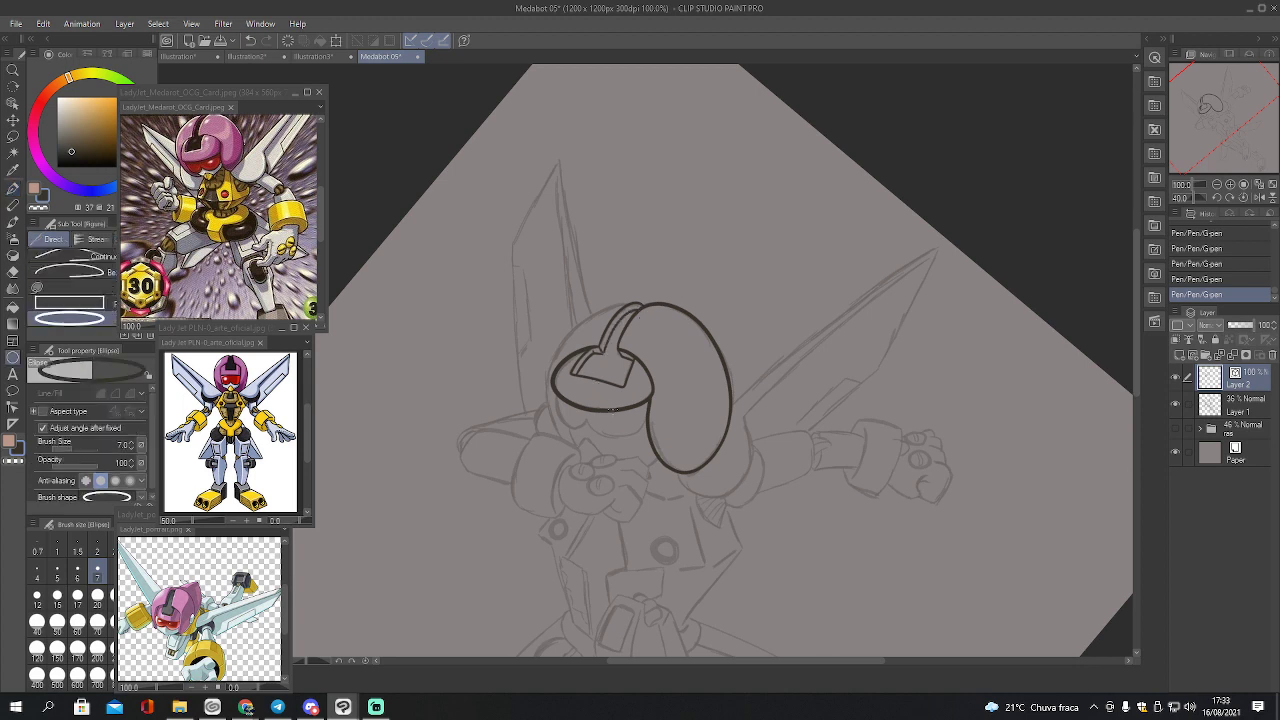
{"action": "key", "text": "p"}
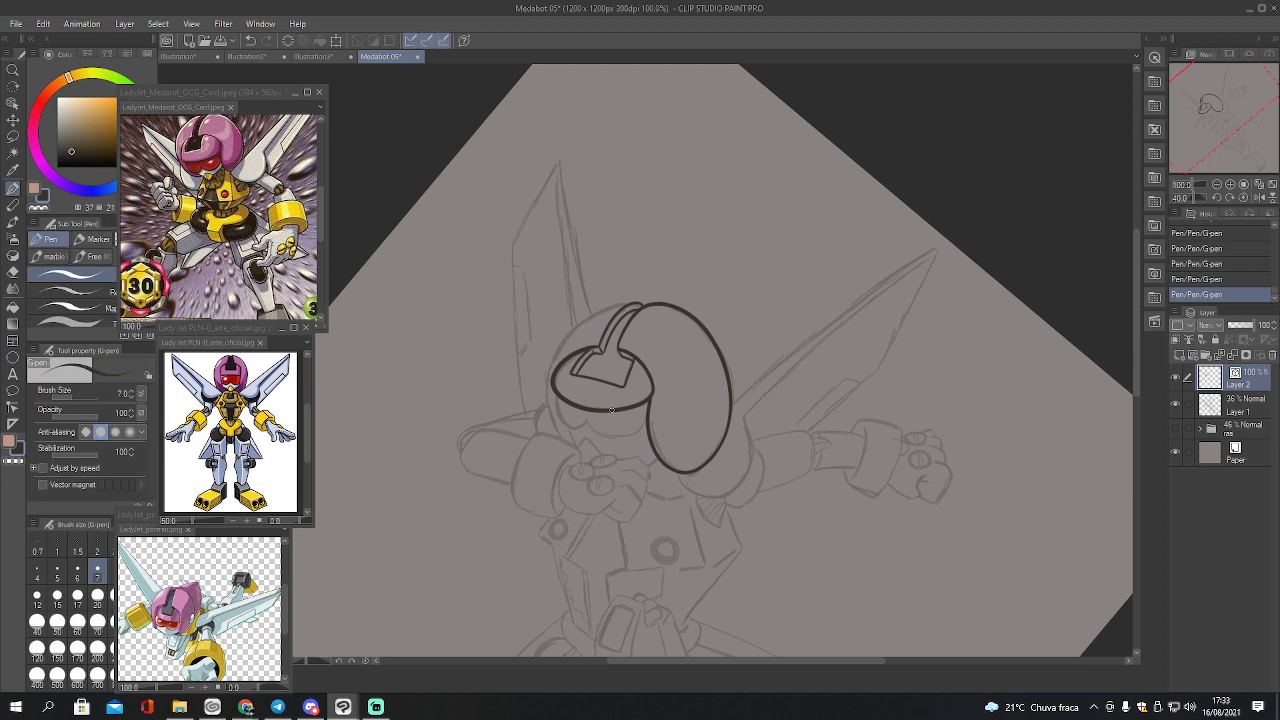
{"action": "key", "text": "y"}
{"action": "left_click", "coordinate": [104, 274]}
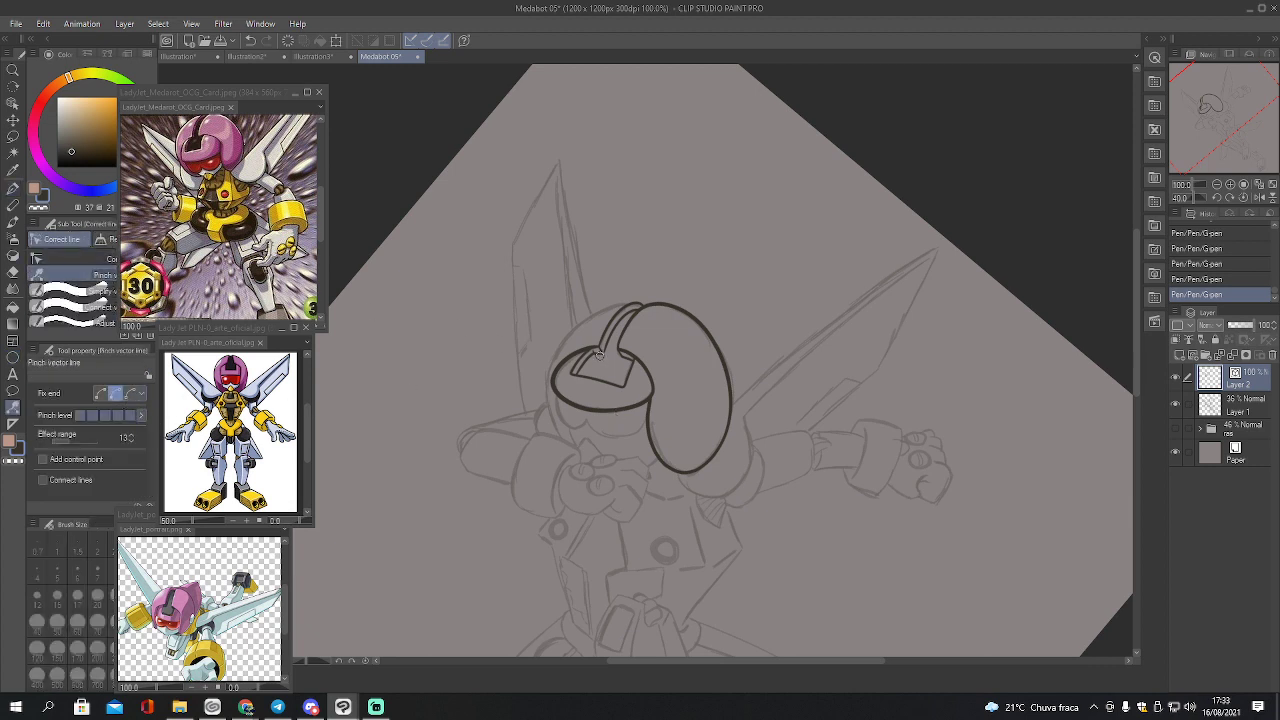
{"action": "left_click", "coordinate": [66, 440]}
{"action": "left_click", "coordinate": [593, 349]}
{"action": "left_click", "coordinate": [131, 438]}
{"action": "key", "text": "p"}
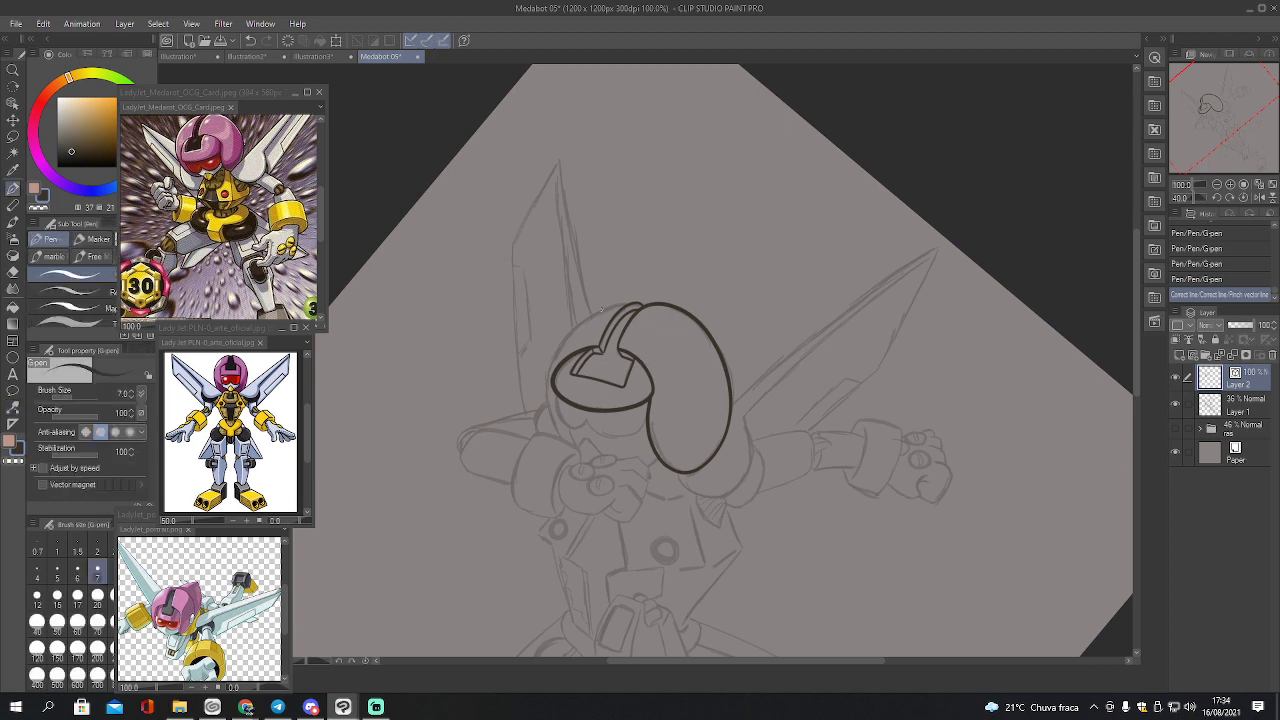
Ink the scalloped lower edge of the visor, the helmet's outer curve, and the short face line beneath with the G-pen
{"action": "mouse_move", "coordinate": [555, 390]}
{"action": "left_mouse_down"}
{"action": "mouse_move", "coordinate": [570, 428]}
{"action": "mouse_move", "coordinate": [585, 418]}
{"action": "mouse_move", "coordinate": [599, 436]}
{"action": "mouse_move", "coordinate": [643, 427]}
{"action": "left_mouse_up"}
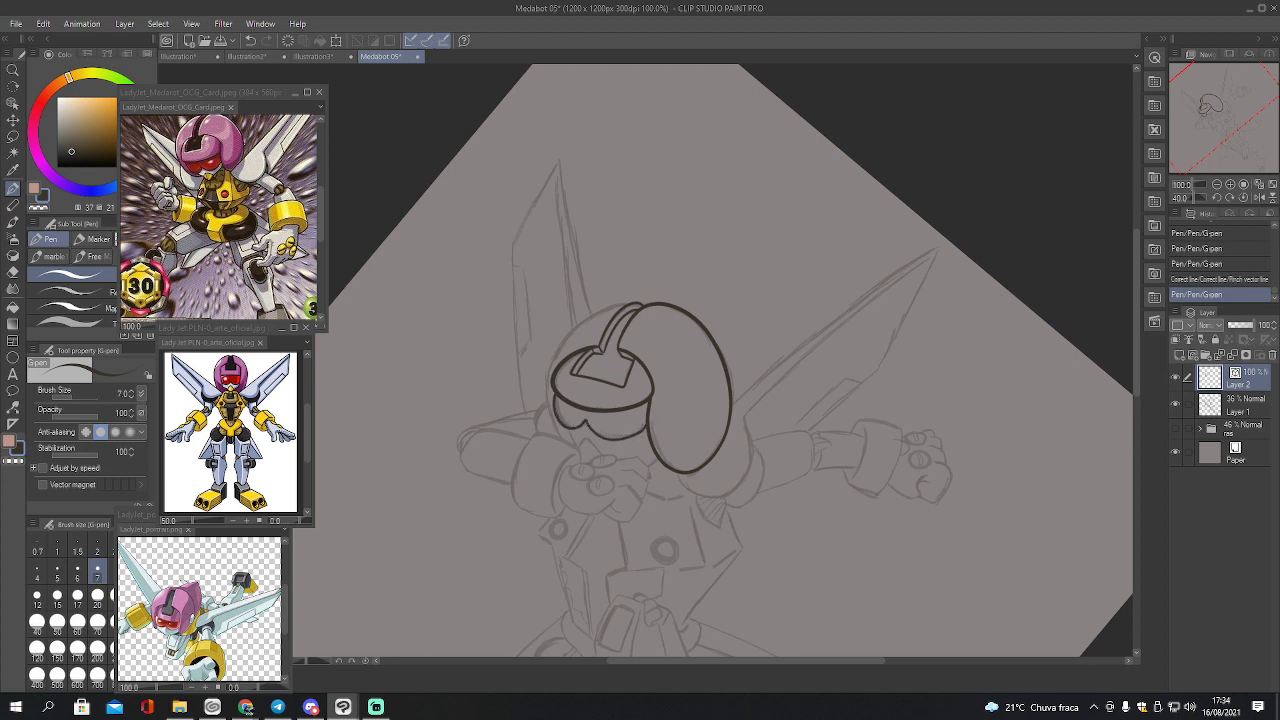
{"action": "mouse_move", "coordinate": [633, 301]}
{"action": "left_mouse_down"}
{"action": "mouse_move", "coordinate": [592, 314]}
{"action": "mouse_move", "coordinate": [556, 355]}
{"action": "mouse_move", "coordinate": [547, 398]}
{"action": "mouse_move", "coordinate": [560, 440]}
{"action": "left_mouse_up"}
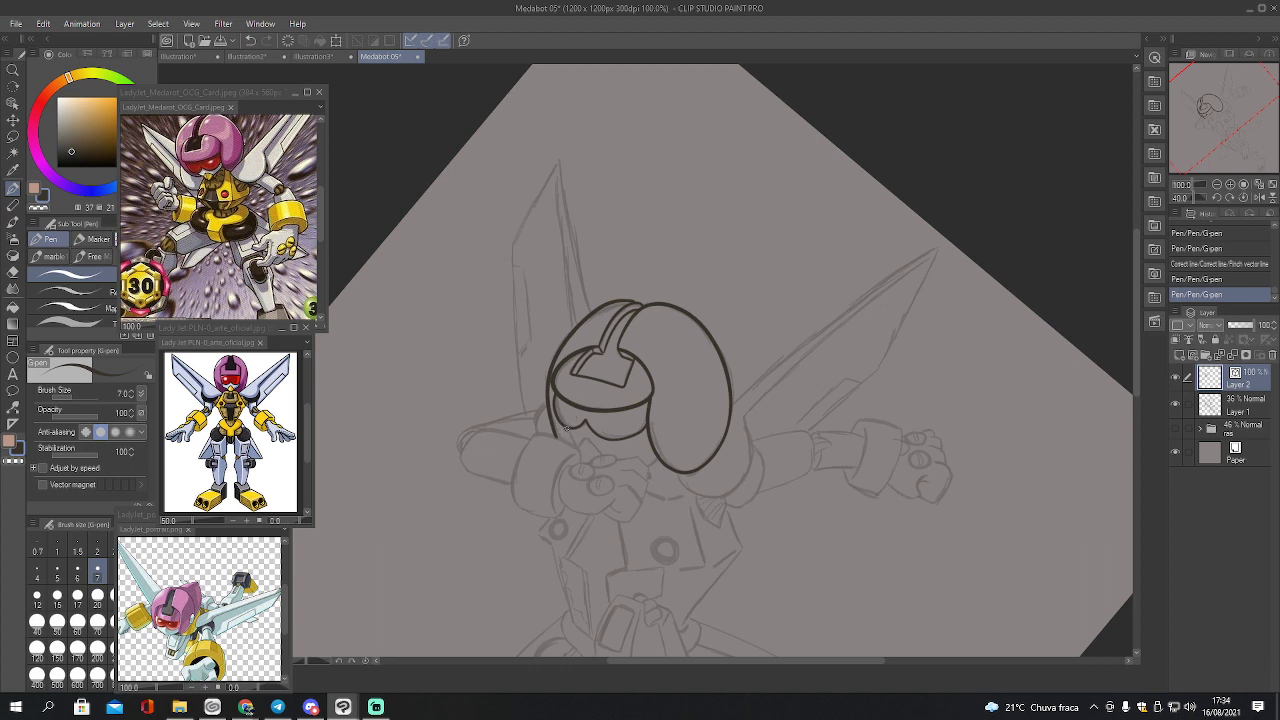
{"action": "left_click_drag", "start_coordinate": [568, 433], "coordinate": [576, 444]}
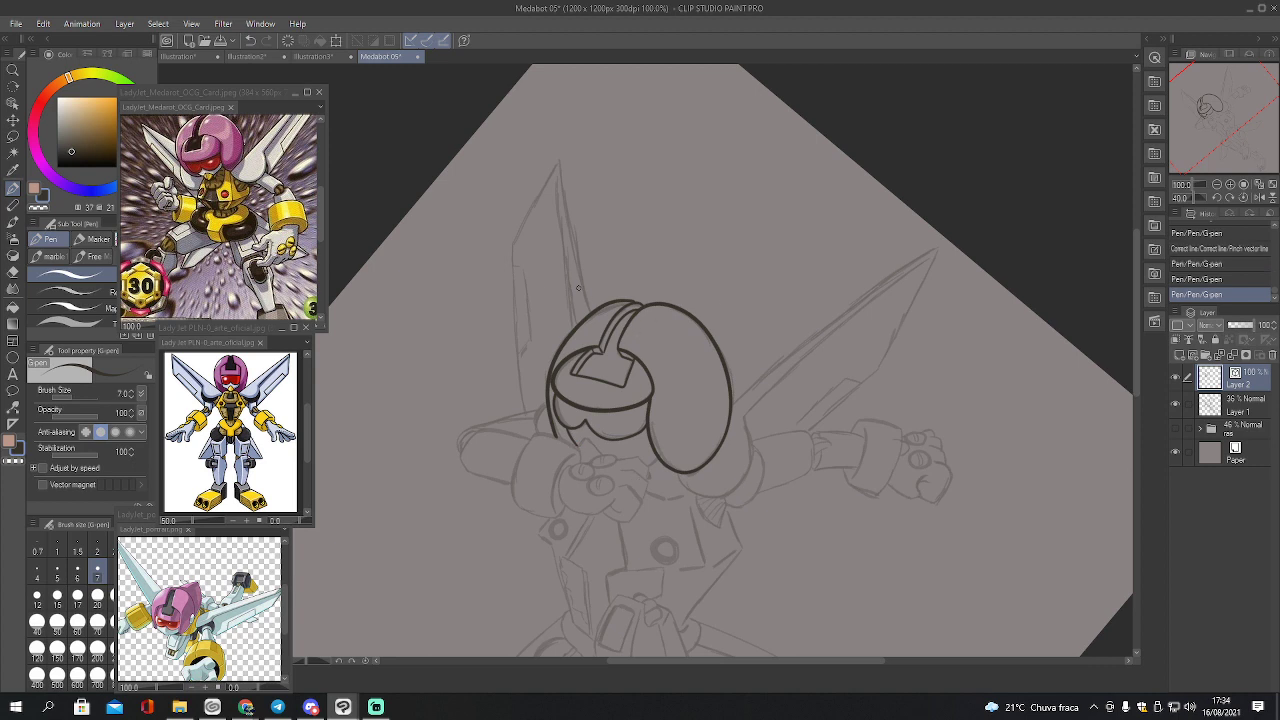
Reshape the helmet's outer curve with Pinch vector line, alternating the fix end options, and return to the G-pen
{"action": "key", "text": "y"}
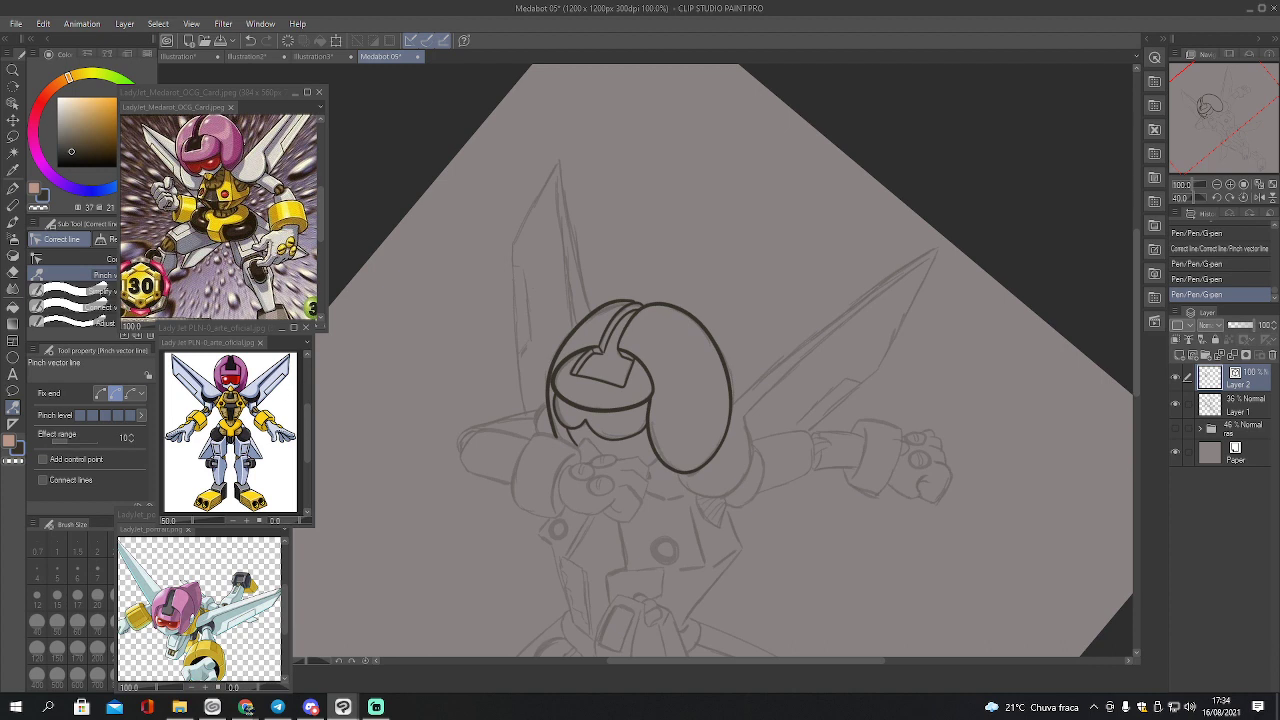
{"action": "left_click", "coordinate": [101, 393]}
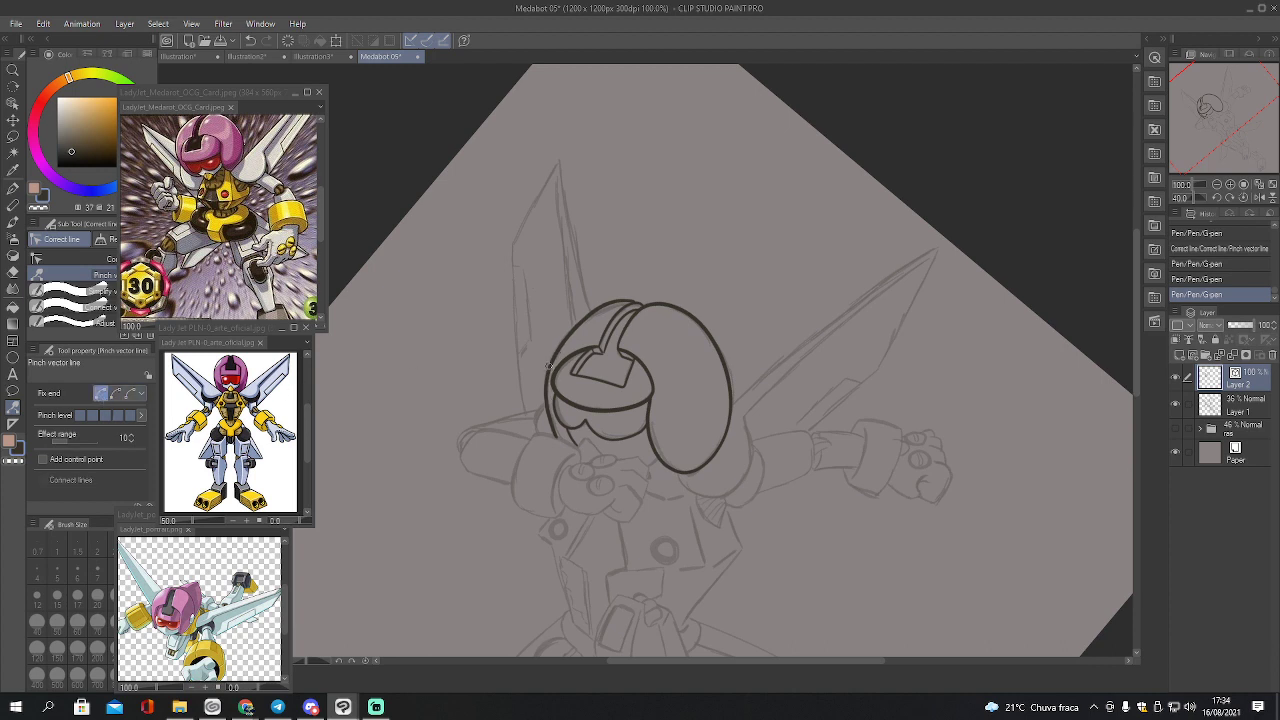
{"action": "left_click_drag", "start_coordinate": [548, 366], "coordinate": [563, 362]}
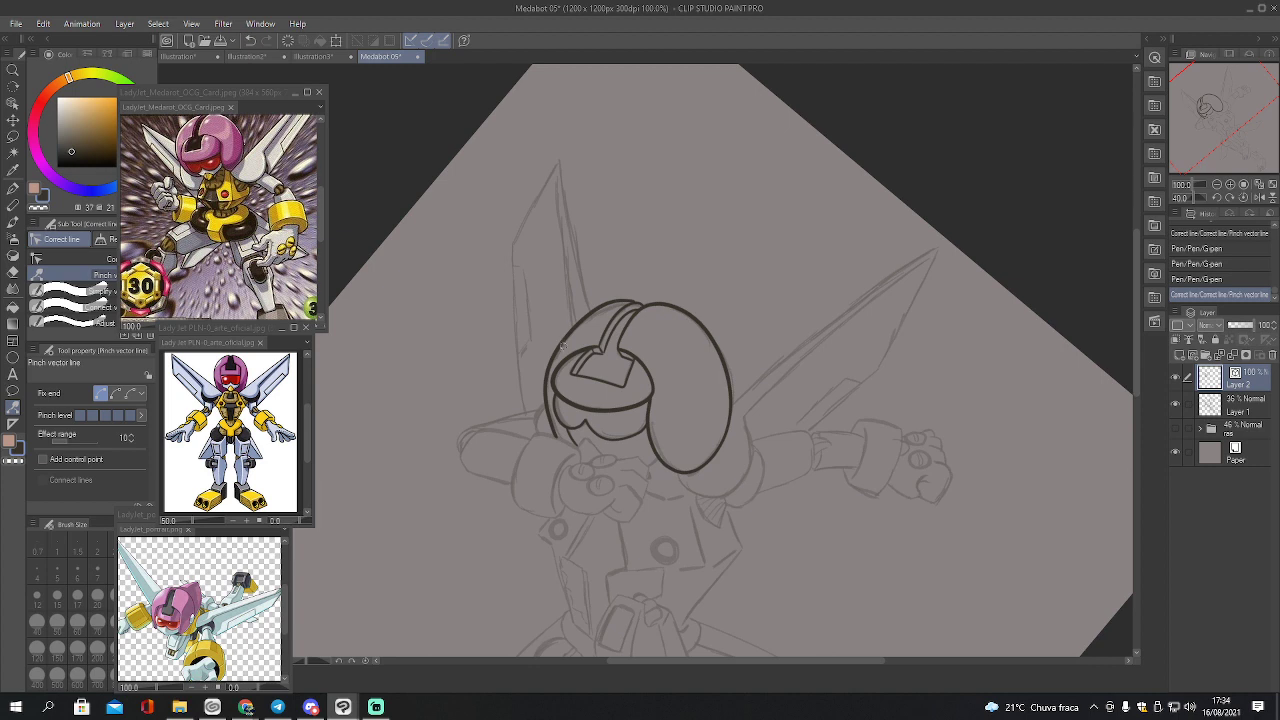
{"action": "left_click", "coordinate": [116, 393]}
{"action": "left_click_drag", "start_coordinate": [556, 437], "coordinate": [552, 434]}
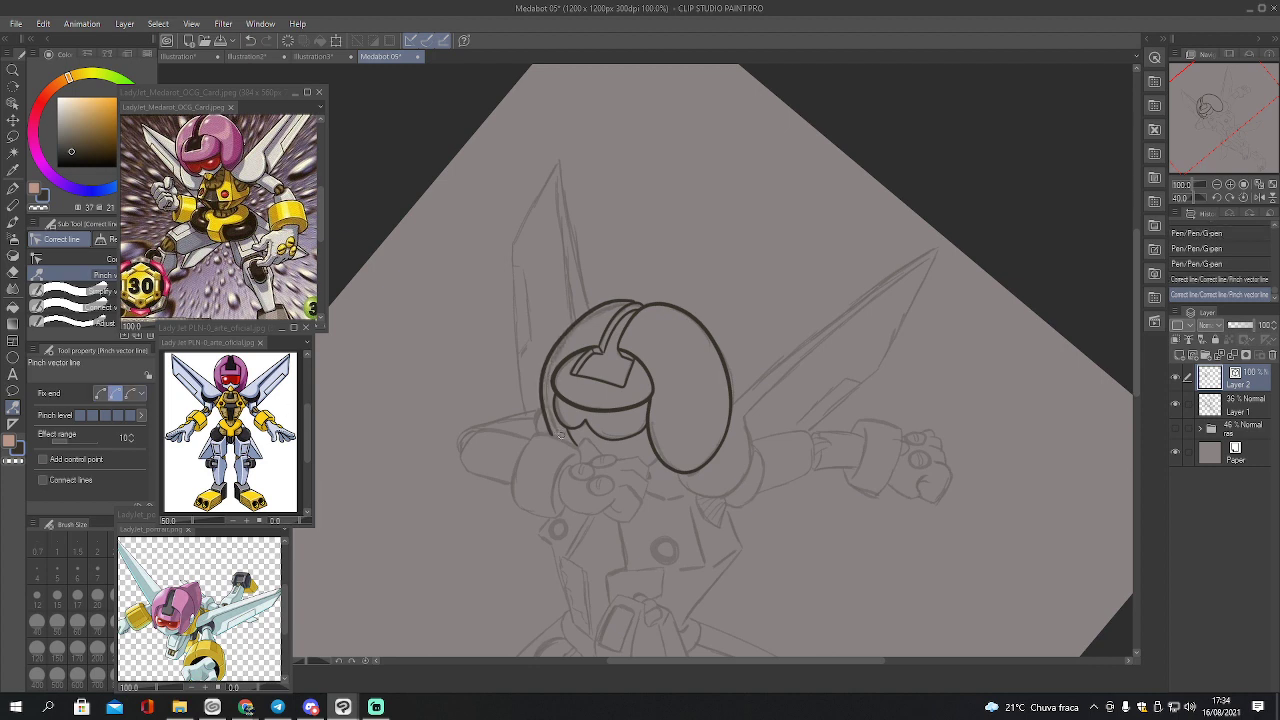
{"action": "left_click", "coordinate": [101, 393]}
{"action": "left_click_drag", "start_coordinate": [544, 380], "coordinate": [547, 370]}
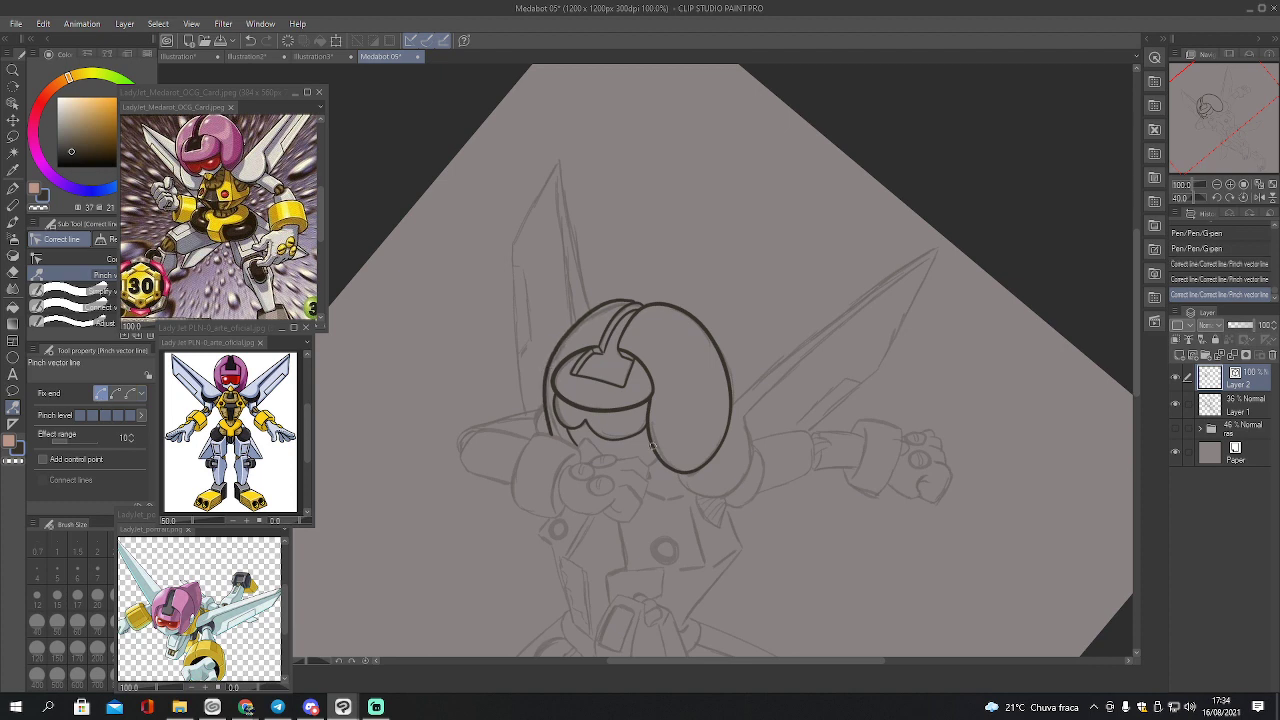
{"action": "left_click", "coordinate": [116, 393]}
{"action": "left_click_drag", "start_coordinate": [625, 300], "coordinate": [603, 311]}
{"action": "left_click", "coordinate": [100, 393]}
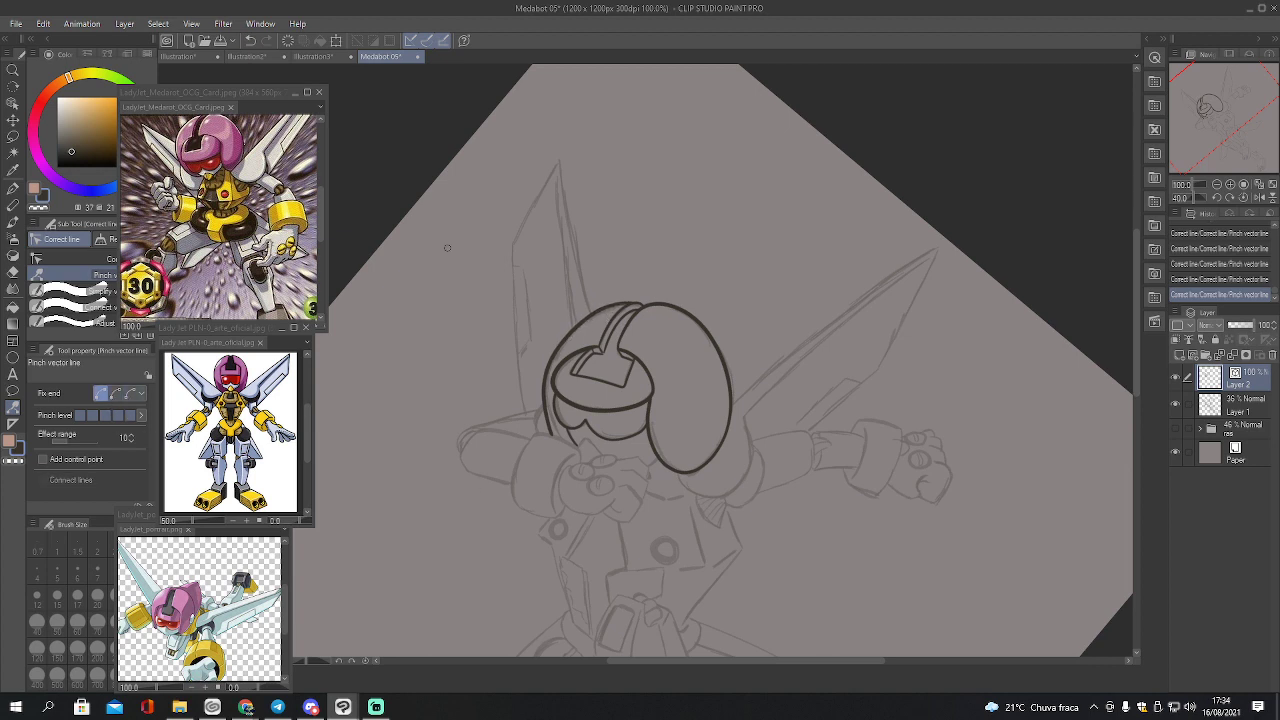
{"action": "key", "text": "p"}
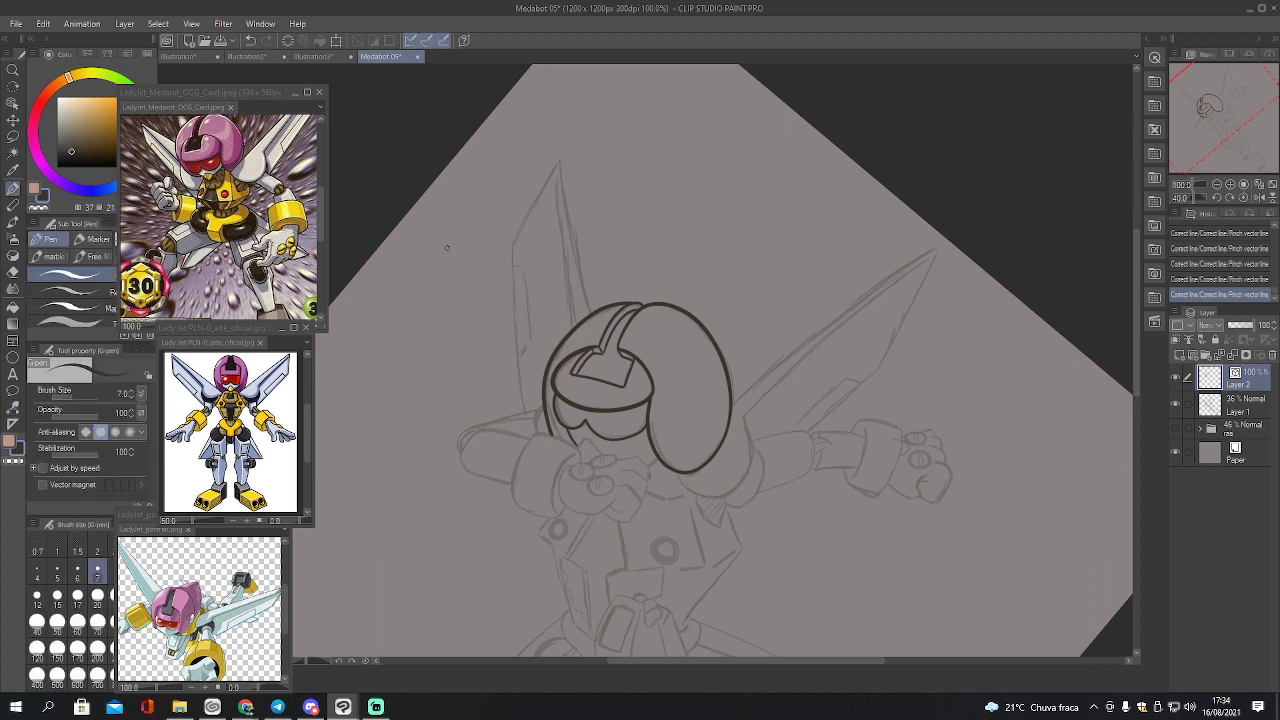
{"action": "left_click", "coordinate": [1248, 198]}
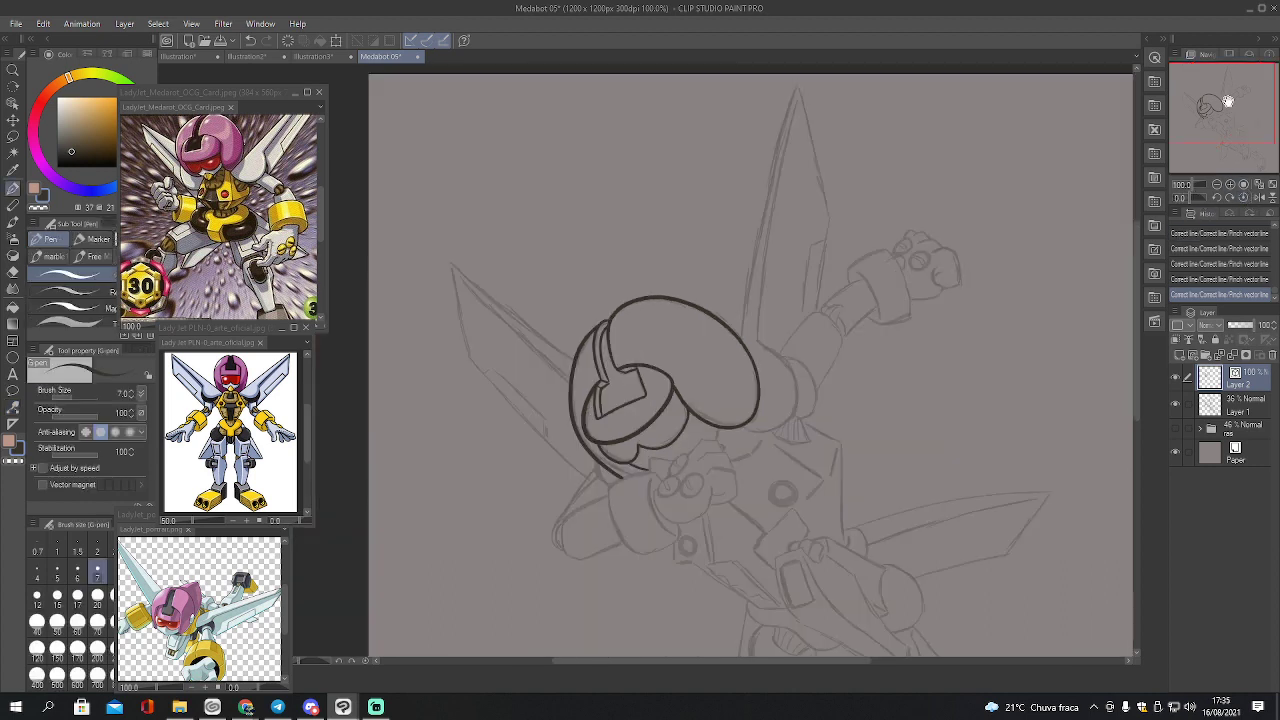
{"action": "left_click_drag", "start_coordinate": [1228, 100], "coordinate": [1235, 119]}
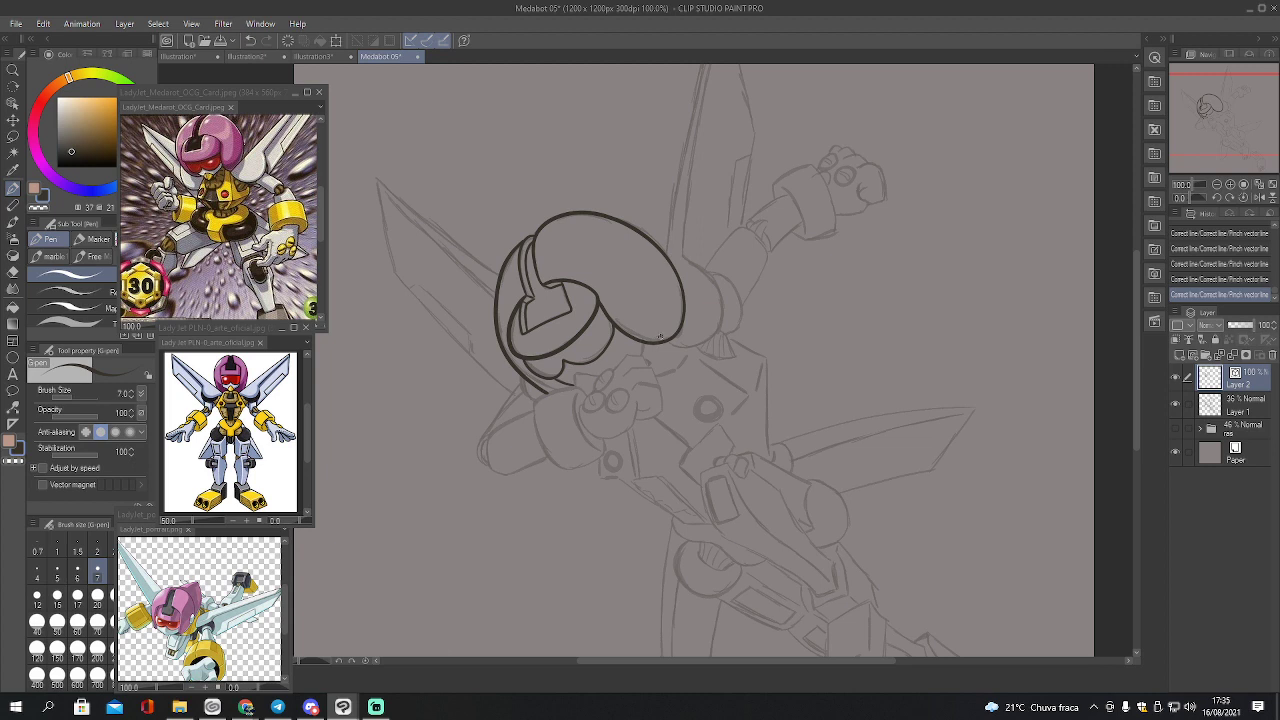
Ink the rounded section bulging out behind the helmet's rear edge with the G-pen and save the file
{"action": "mouse_move", "coordinate": [660, 338]}
{"action": "left_mouse_down"}
{"action": "mouse_move", "coordinate": [696, 345]}
{"action": "mouse_move", "coordinate": [726, 312]}
{"action": "mouse_move", "coordinate": [707, 270]}
{"action": "mouse_move", "coordinate": [682, 255]}
{"action": "left_mouse_up"}
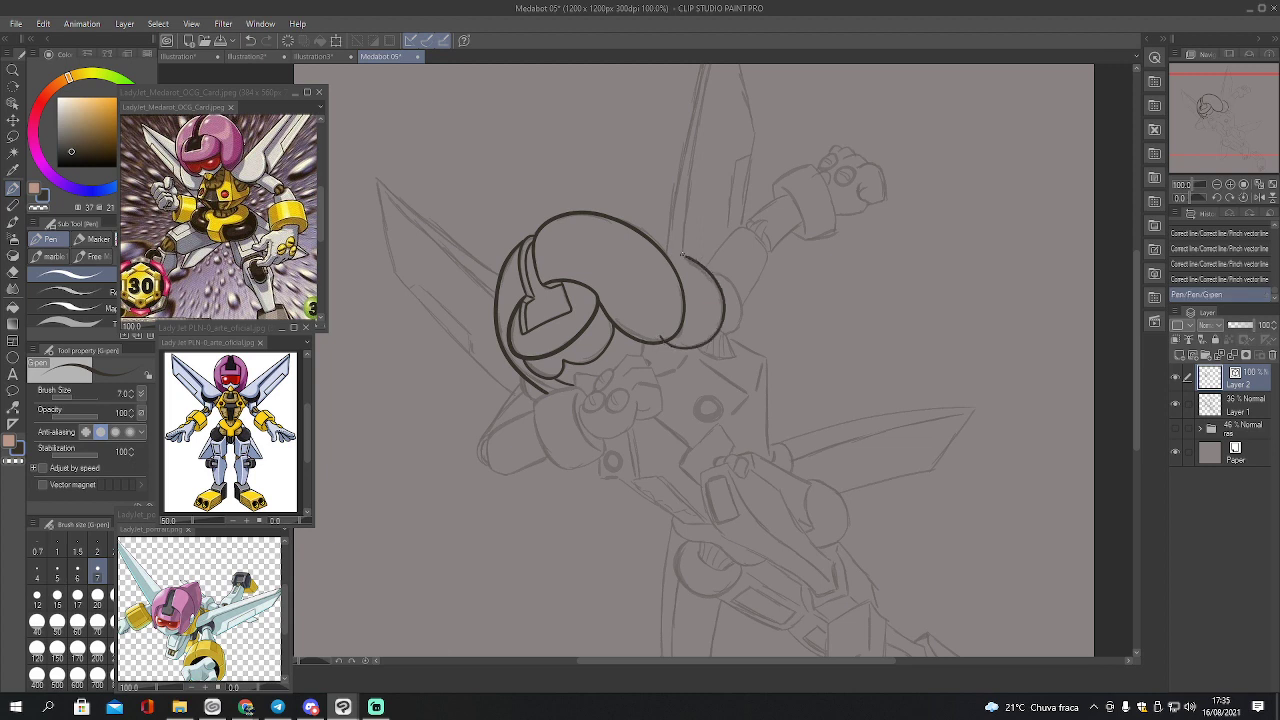
{"action": "left_click_drag", "start_coordinate": [1206, 125], "coordinate": [1195, 106]}
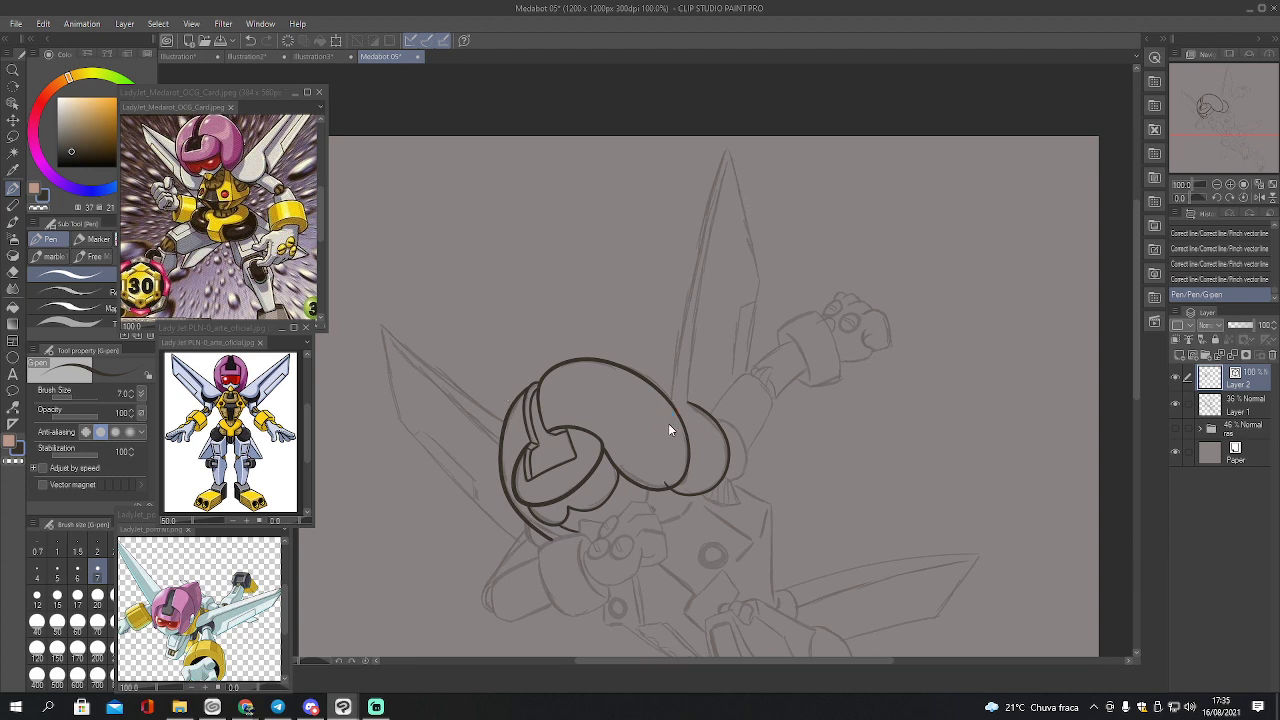
{"action": "key", "text": "ctrl+s"}
{"action": "left_click_drag", "start_coordinate": [666, 411], "coordinate": [724, 145]}
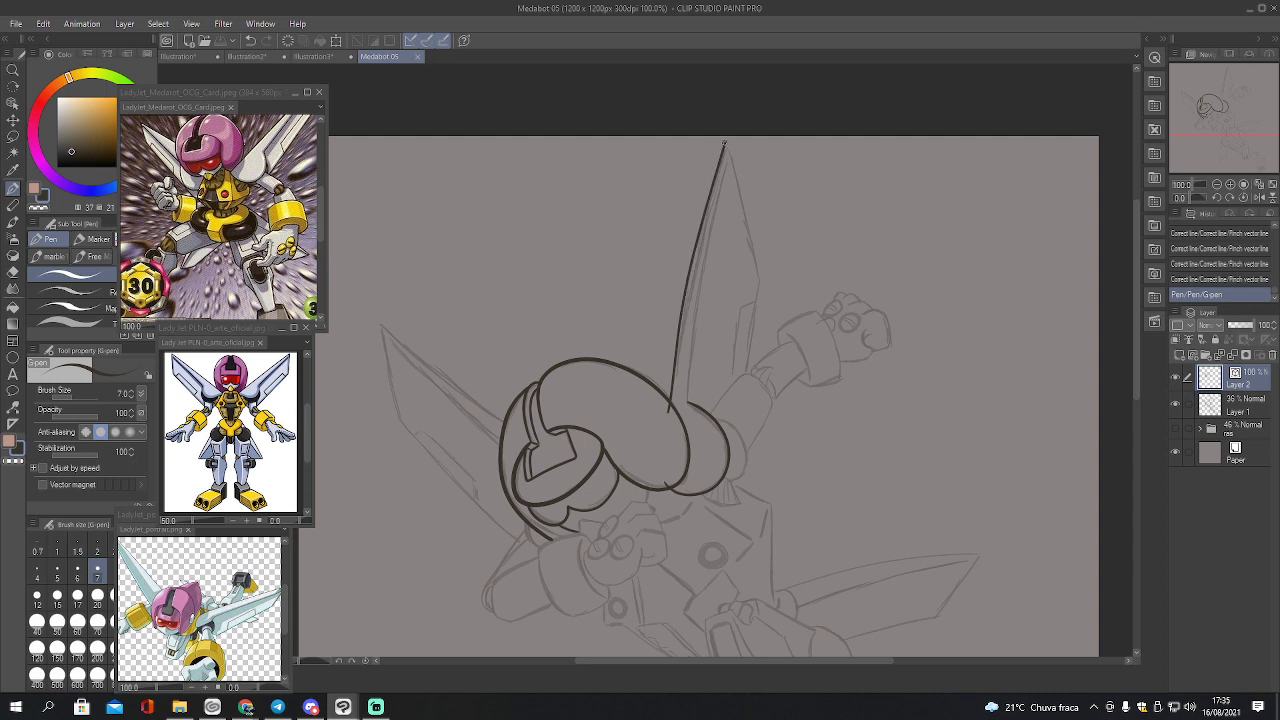
{"action": "key", "text": "ctrl+z"}
{"action": "left_click_drag", "start_coordinate": [668, 420], "coordinate": [707, 225]}
{"action": "key", "text": "ctrl+z"}
Ink the upright wing's pointed outline and fit its outer edge to the sketch with Pinch vector line, switching fix end options
{"action": "mouse_move", "coordinate": [667, 425]}
{"action": "left_mouse_down"}
{"action": "mouse_move", "coordinate": [727, 146]}
{"action": "mouse_move", "coordinate": [759, 282]}
{"action": "mouse_move", "coordinate": [734, 405]}
{"action": "left_mouse_up"}
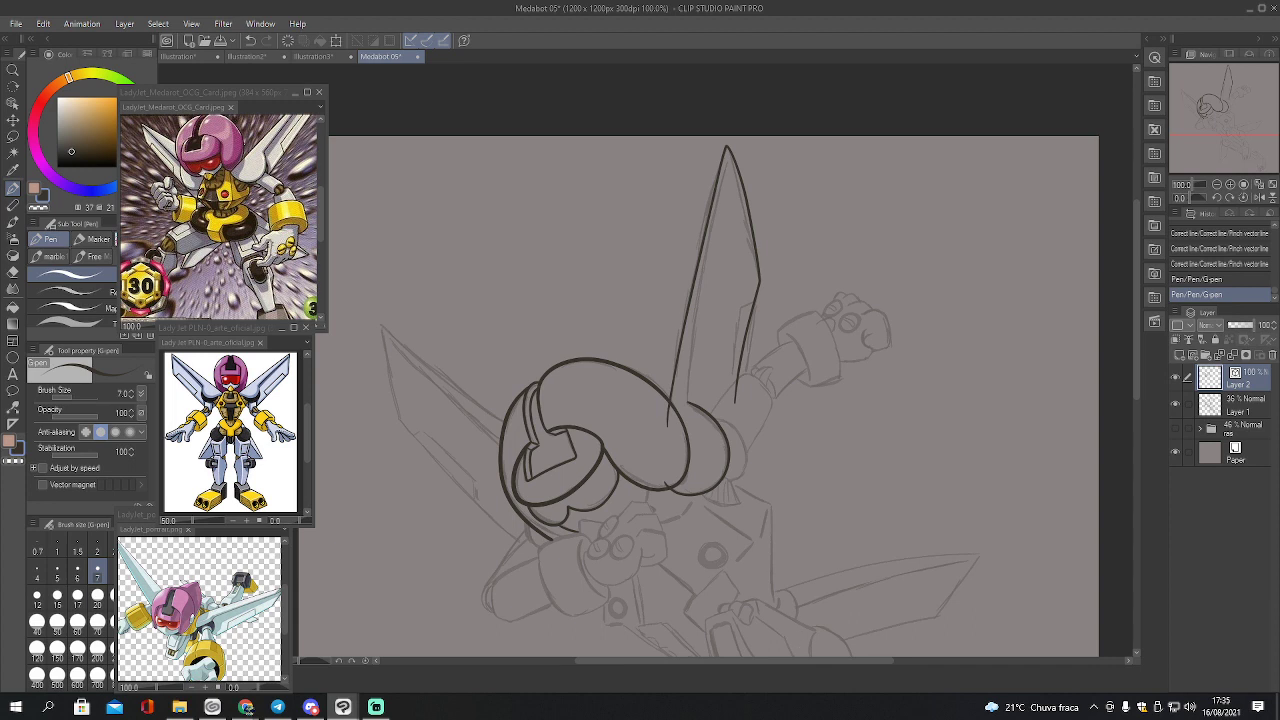
{"action": "key", "text": "y"}
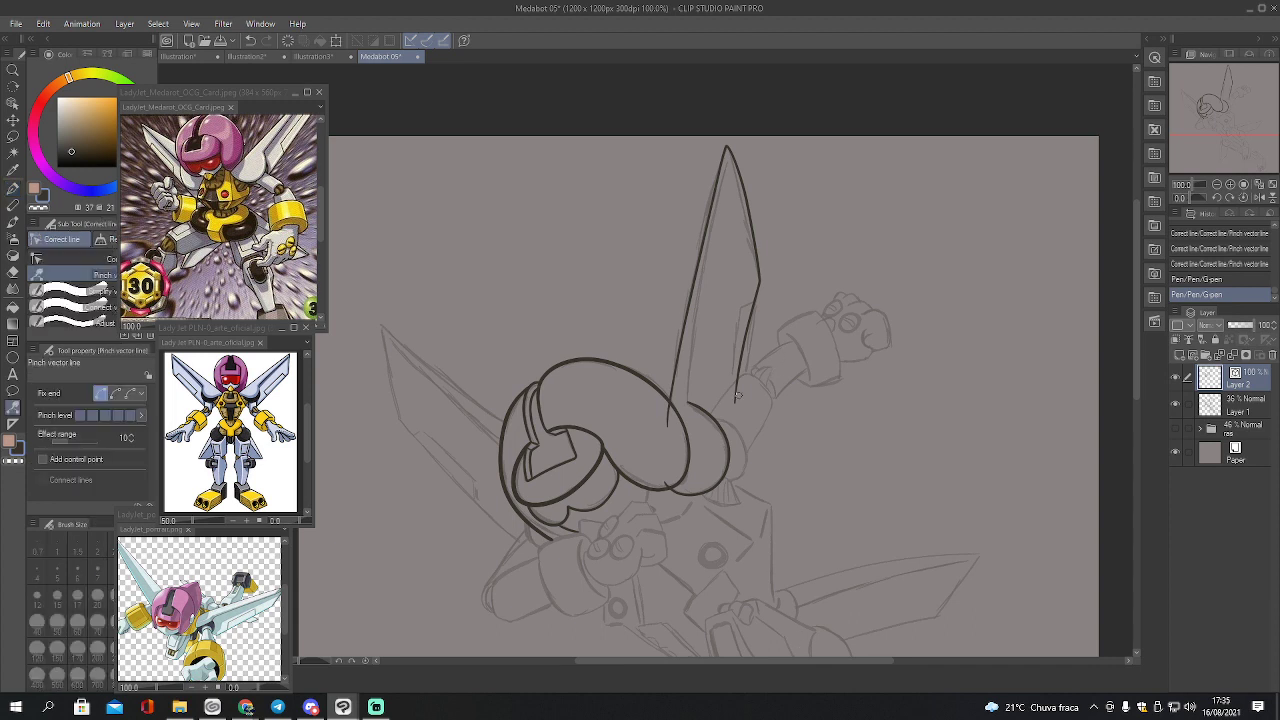
{"action": "left_click", "coordinate": [115, 393]}
{"action": "left_click_drag", "start_coordinate": [735, 399], "coordinate": [740, 401]}
{"action": "left_click", "coordinate": [101, 393]}
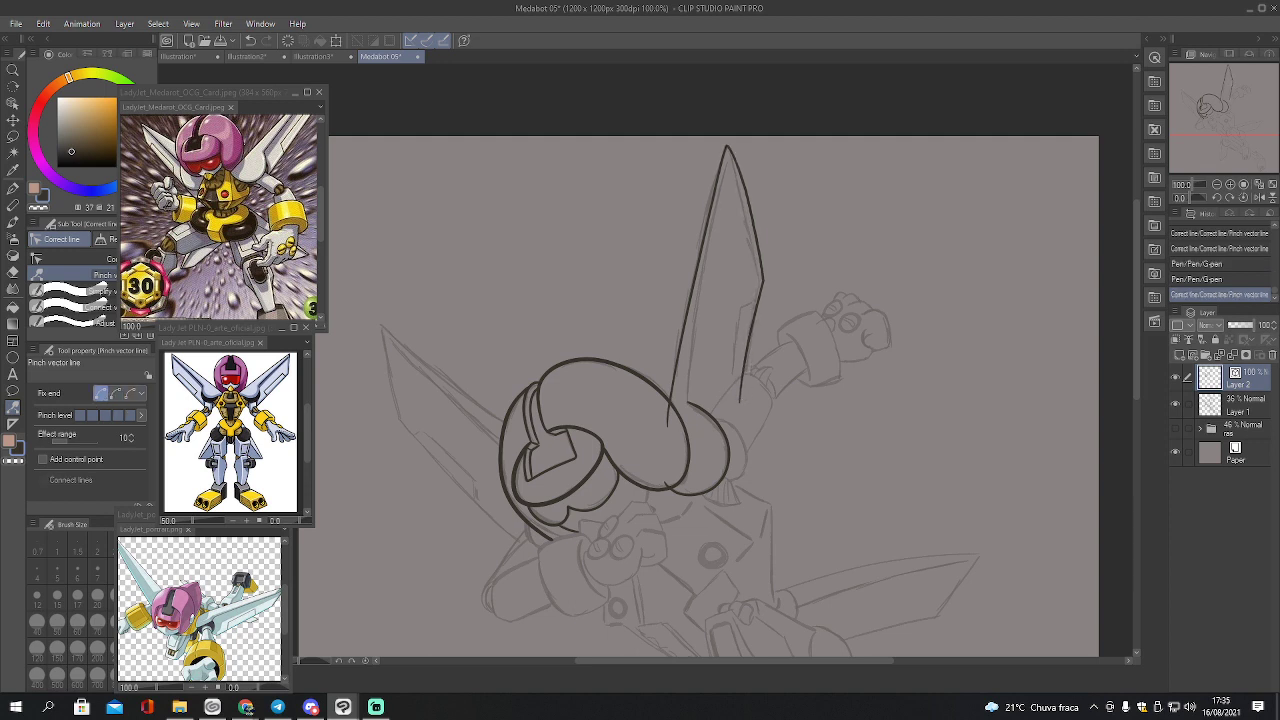
{"action": "left_click_drag", "start_coordinate": [746, 197], "coordinate": [741, 197]}
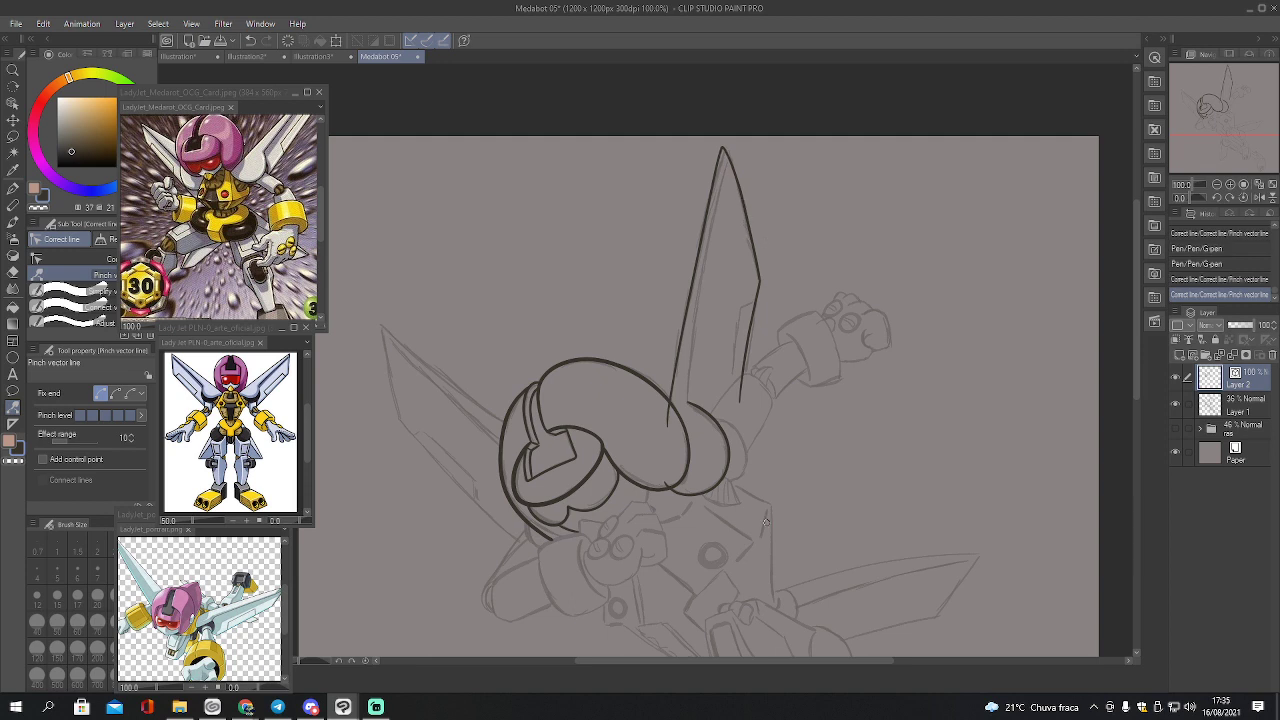
Erase the wing line overlapping the helmet and ink the long inner blade line from the wing's tip to its base
{"action": "key", "text": "e"}
{"action": "left_click_drag", "start_coordinate": [665, 429], "coordinate": [667, 480]}
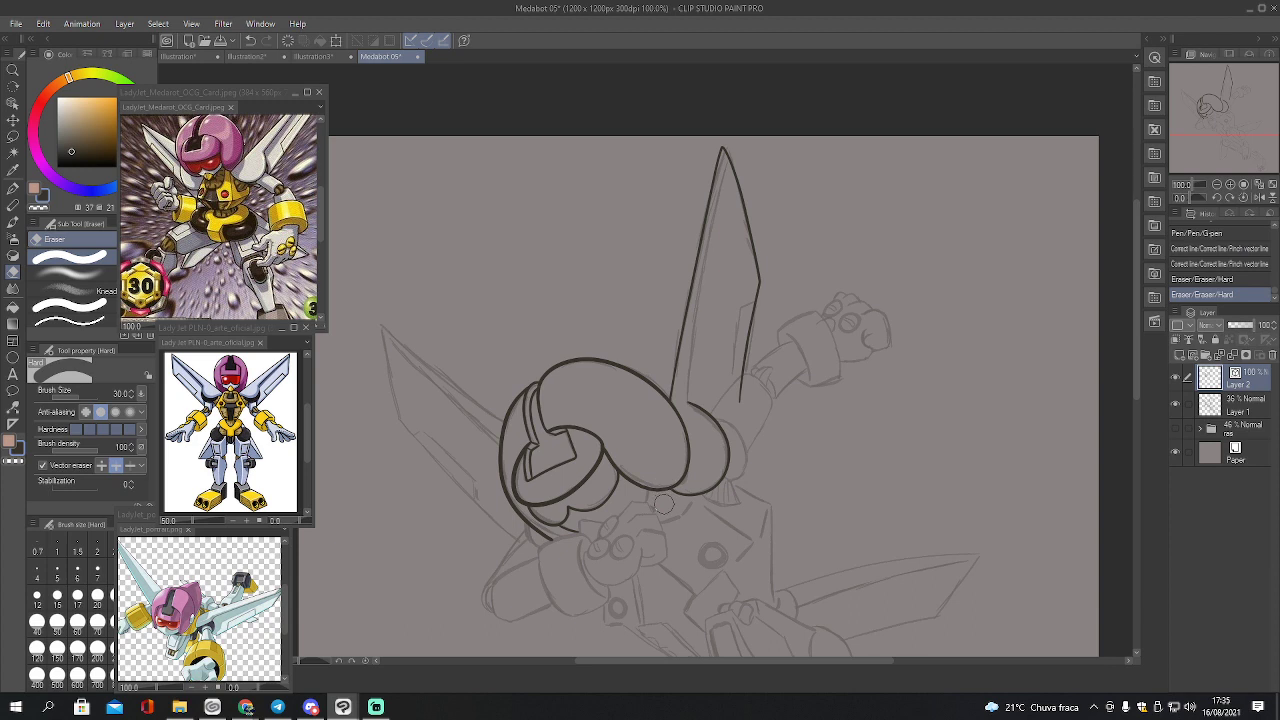
{"action": "key", "text": "p"}
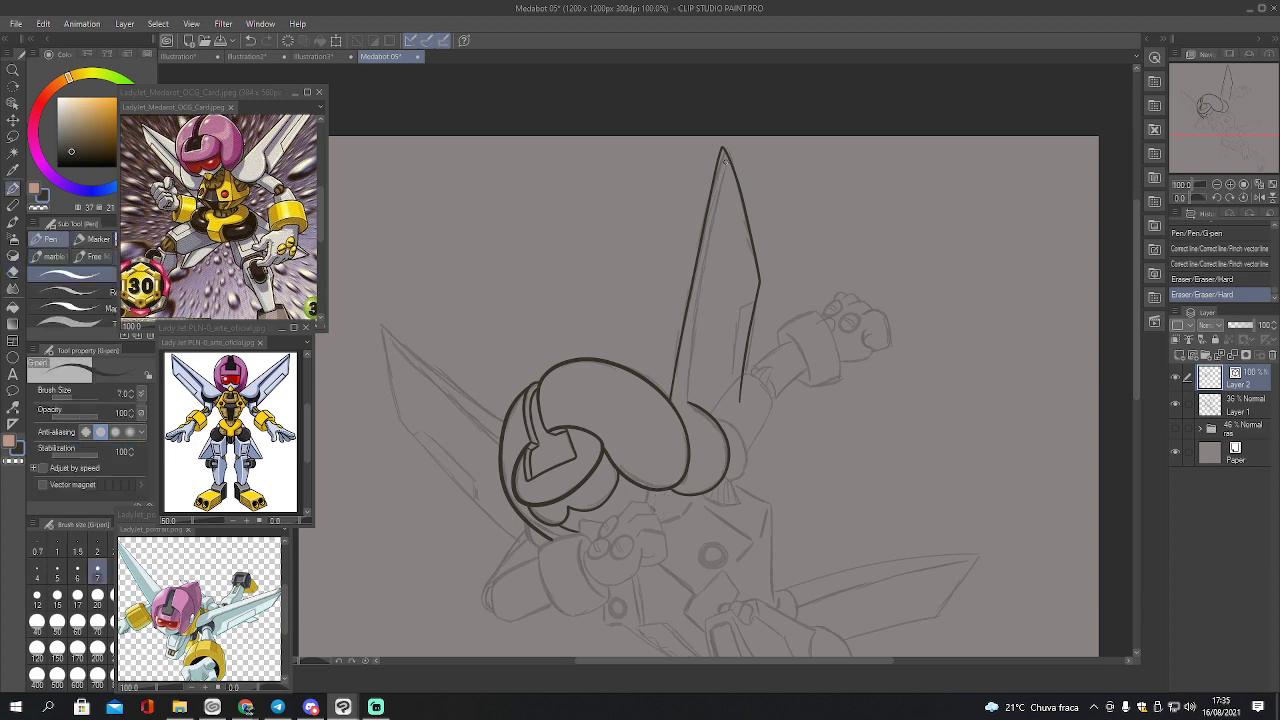
{"action": "left_click_drag", "start_coordinate": [723, 157], "coordinate": [689, 402]}
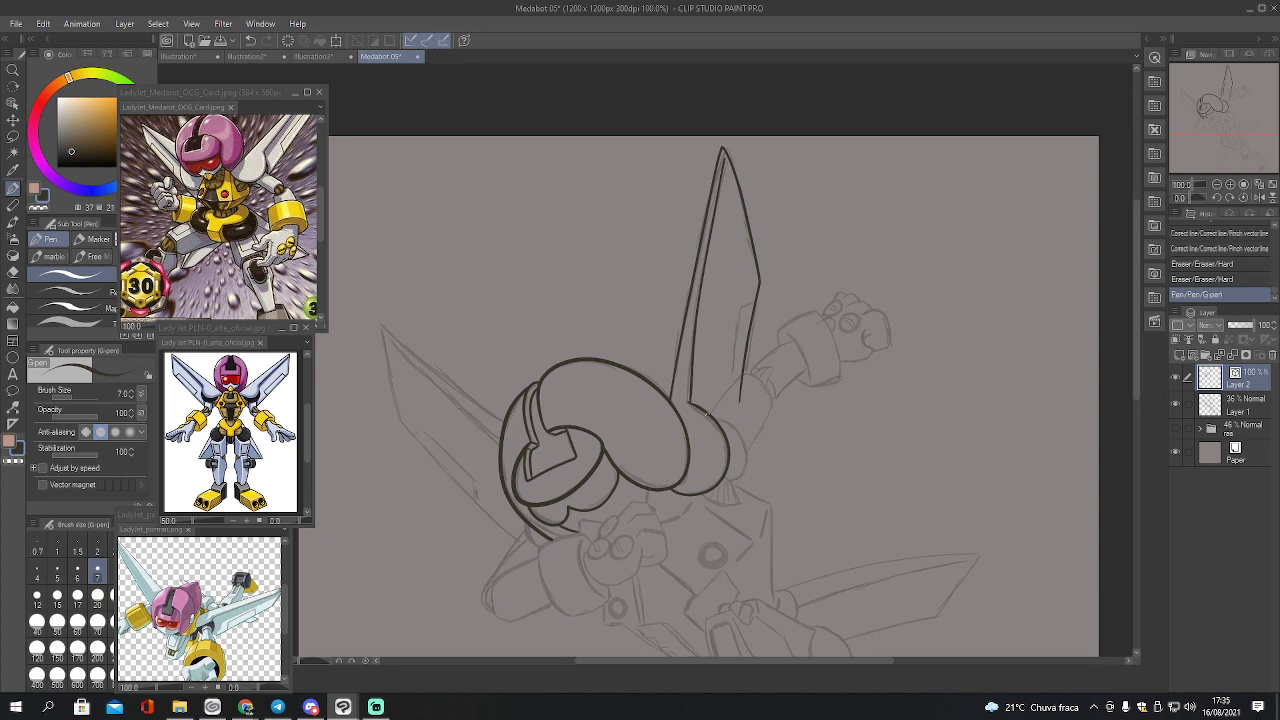
Ink the smaller rounded piece behind the helmet's rear section and erase the stretch that overlaps that section
{"action": "mouse_move", "coordinate": [707, 418]}
{"action": "left_mouse_down"}
{"action": "mouse_move", "coordinate": [746, 450]}
{"action": "mouse_move", "coordinate": [744, 474]}
{"action": "mouse_move", "coordinate": [710, 490]}
{"action": "left_mouse_up"}
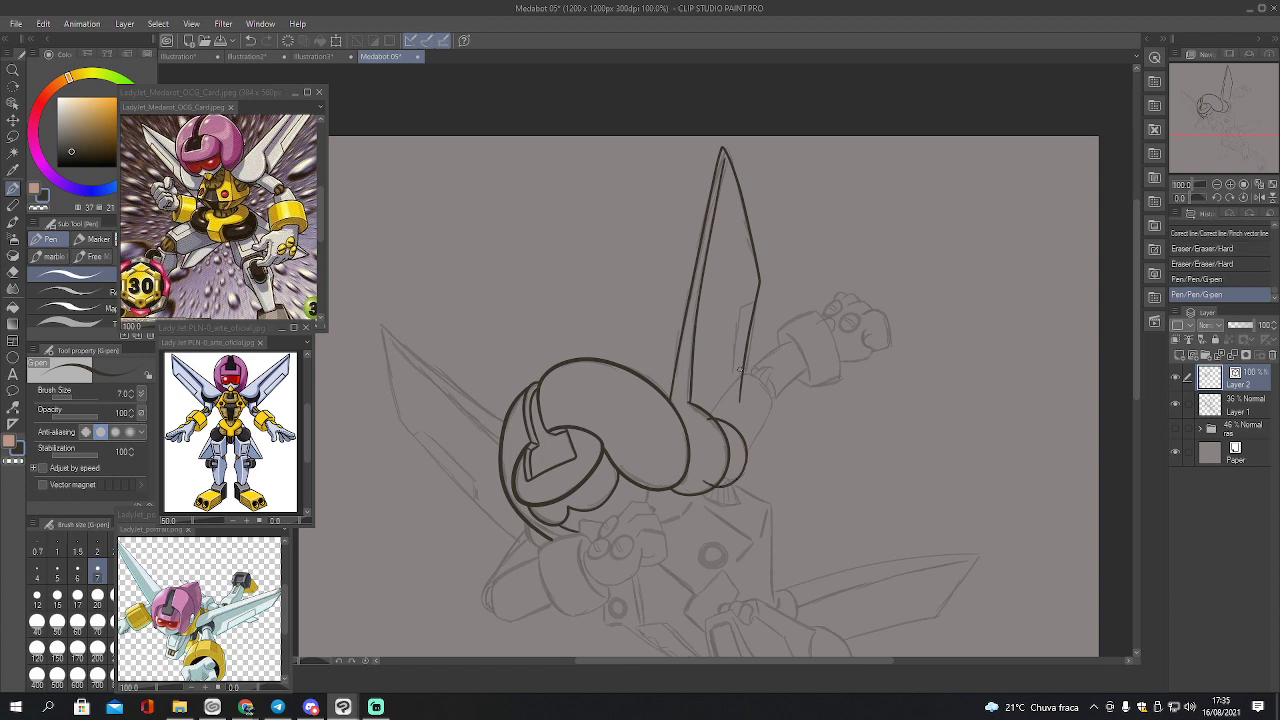
{"action": "key", "text": "e"}
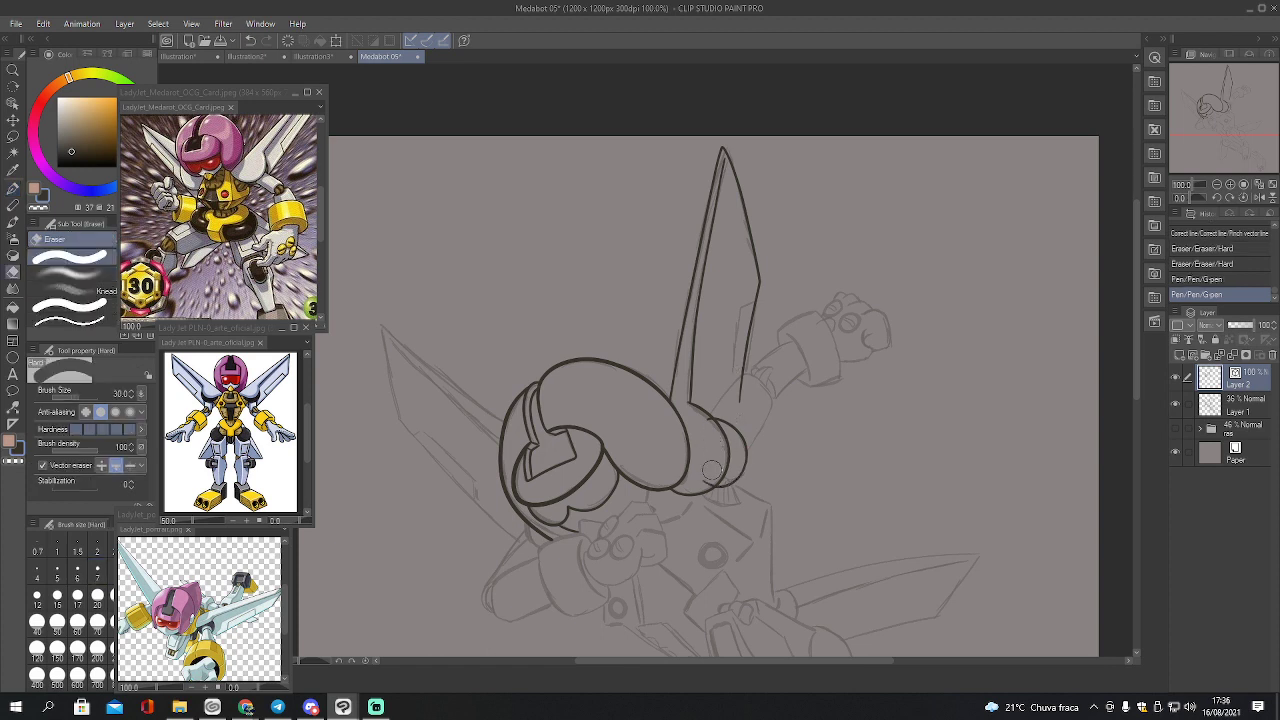
{"action": "mouse_move", "coordinate": [713, 480]}
{"action": "left_mouse_down"}
{"action": "mouse_move", "coordinate": [705, 426]}
{"action": "mouse_move", "coordinate": [708, 436]}
{"action": "left_mouse_up"}
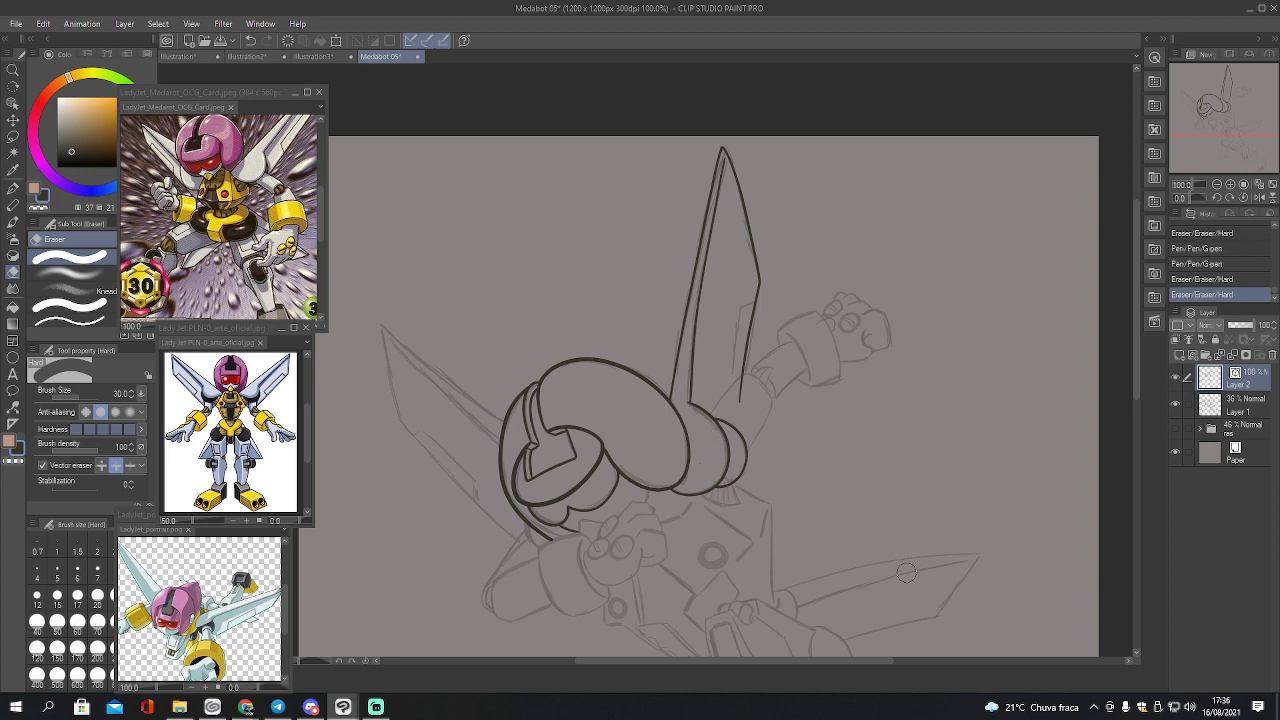
Ink the outer outline and inner curved rim of the cuff below the helmet with the G-pen
{"action": "key", "text": "p"}
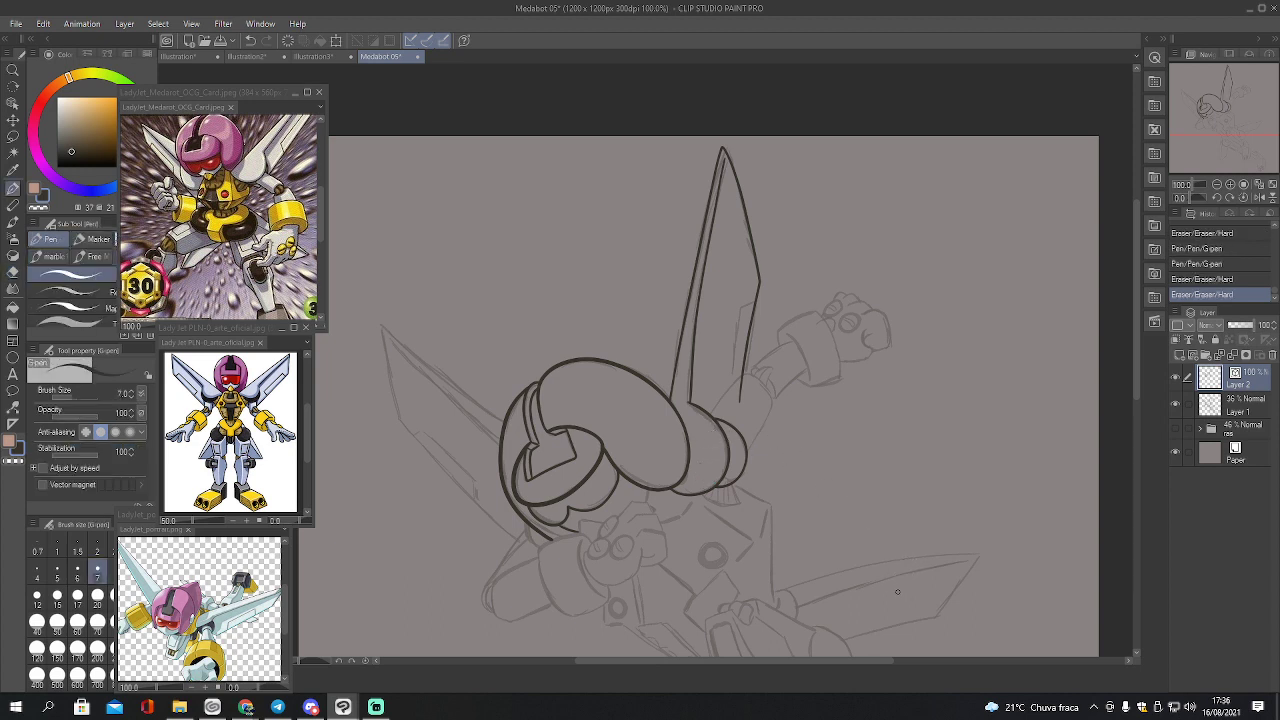
{"action": "left_click_drag", "start_coordinate": [897, 591], "coordinate": [887, 441]}
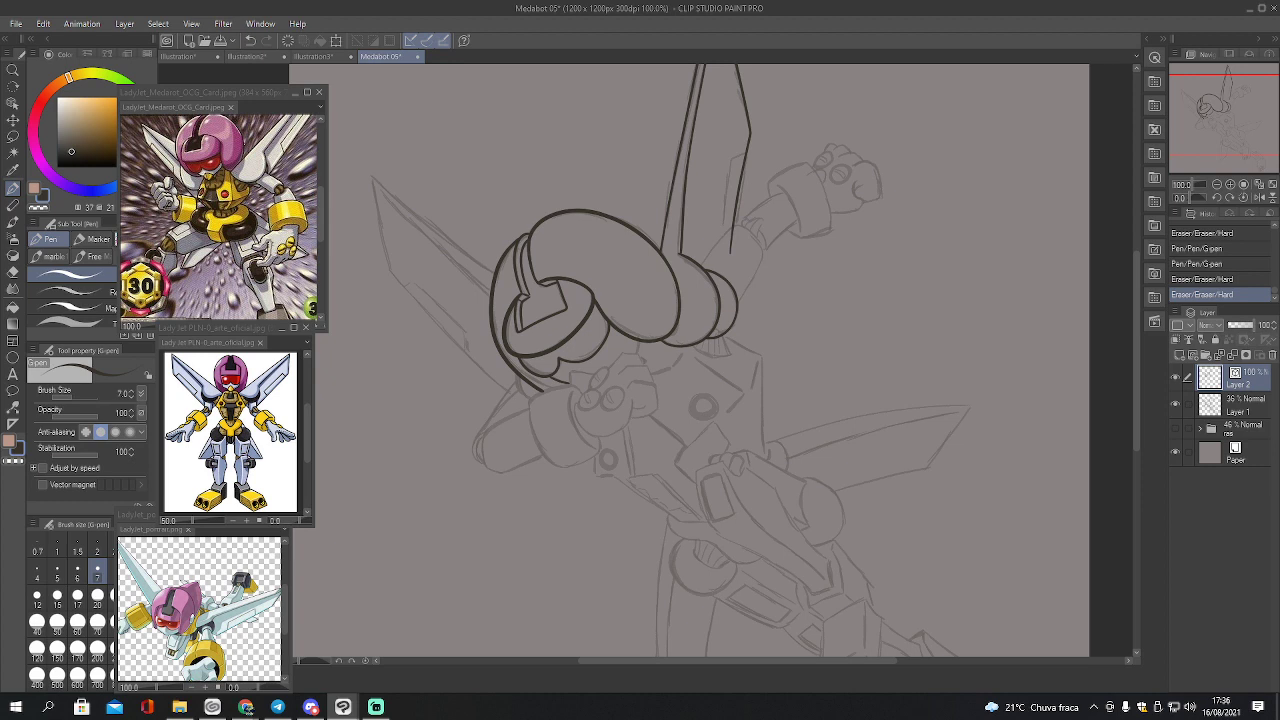
{"action": "left_click", "coordinate": [1229, 185]}
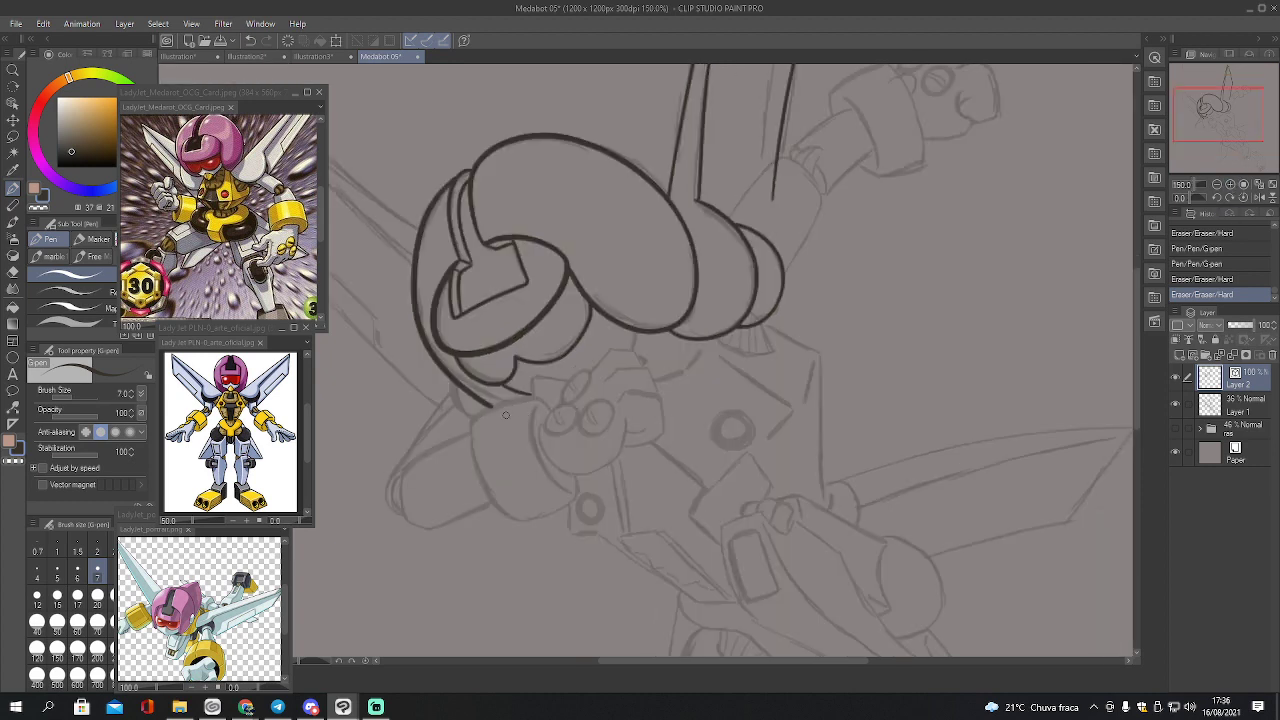
{"action": "mouse_move", "coordinate": [470, 418]}
{"action": "left_mouse_down"}
{"action": "mouse_move", "coordinate": [492, 500]}
{"action": "mouse_move", "coordinate": [512, 516]}
{"action": "mouse_move", "coordinate": [578, 494]}
{"action": "mouse_move", "coordinate": [575, 476]}
{"action": "left_mouse_up"}
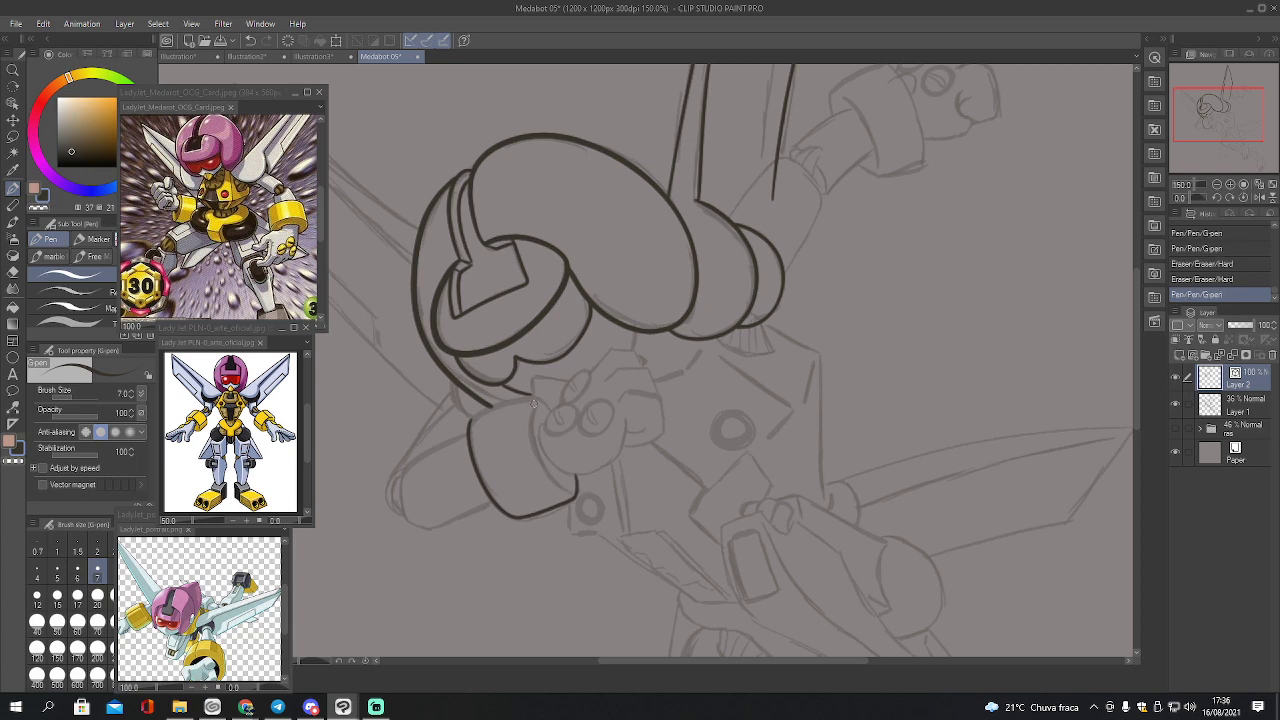
{"action": "mouse_move", "coordinate": [534, 402]}
{"action": "left_mouse_down"}
{"action": "mouse_move", "coordinate": [527, 432]}
{"action": "mouse_move", "coordinate": [560, 484]}
{"action": "left_mouse_up"}
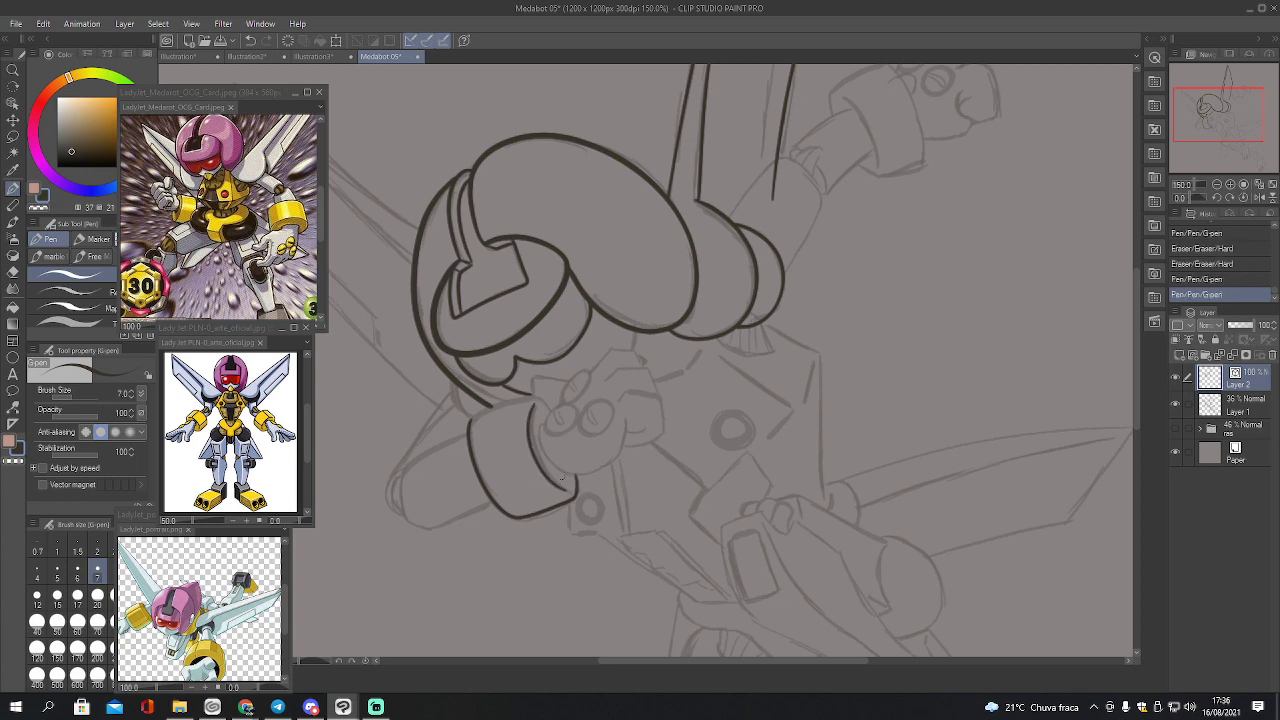
Ink the fist beside the cuff, including its round knuckles, palm curve and folded fingers
{"action": "mouse_move", "coordinate": [467, 422]}
{"action": "left_mouse_down"}
{"action": "mouse_move", "coordinate": [544, 406]}
{"action": "mouse_move", "coordinate": [544, 450]}
{"action": "mouse_move", "coordinate": [579, 475]}
{"action": "mouse_move", "coordinate": [612, 460]}
{"action": "mouse_move", "coordinate": [625, 415]}
{"action": "mouse_move", "coordinate": [653, 421]}
{"action": "mouse_move", "coordinate": [590, 366]}
{"action": "mouse_move", "coordinate": [545, 417]}
{"action": "mouse_move", "coordinate": [549, 431]}
{"action": "mouse_move", "coordinate": [574, 420]}
{"action": "mouse_move", "coordinate": [556, 405]}
{"action": "mouse_move", "coordinate": [577, 374]}
{"action": "mouse_move", "coordinate": [588, 382]}
{"action": "mouse_move", "coordinate": [574, 402]}
{"action": "mouse_move", "coordinate": [581, 429]}
{"action": "mouse_move", "coordinate": [601, 429]}
{"action": "mouse_move", "coordinate": [579, 409]}
{"action": "left_mouse_up"}
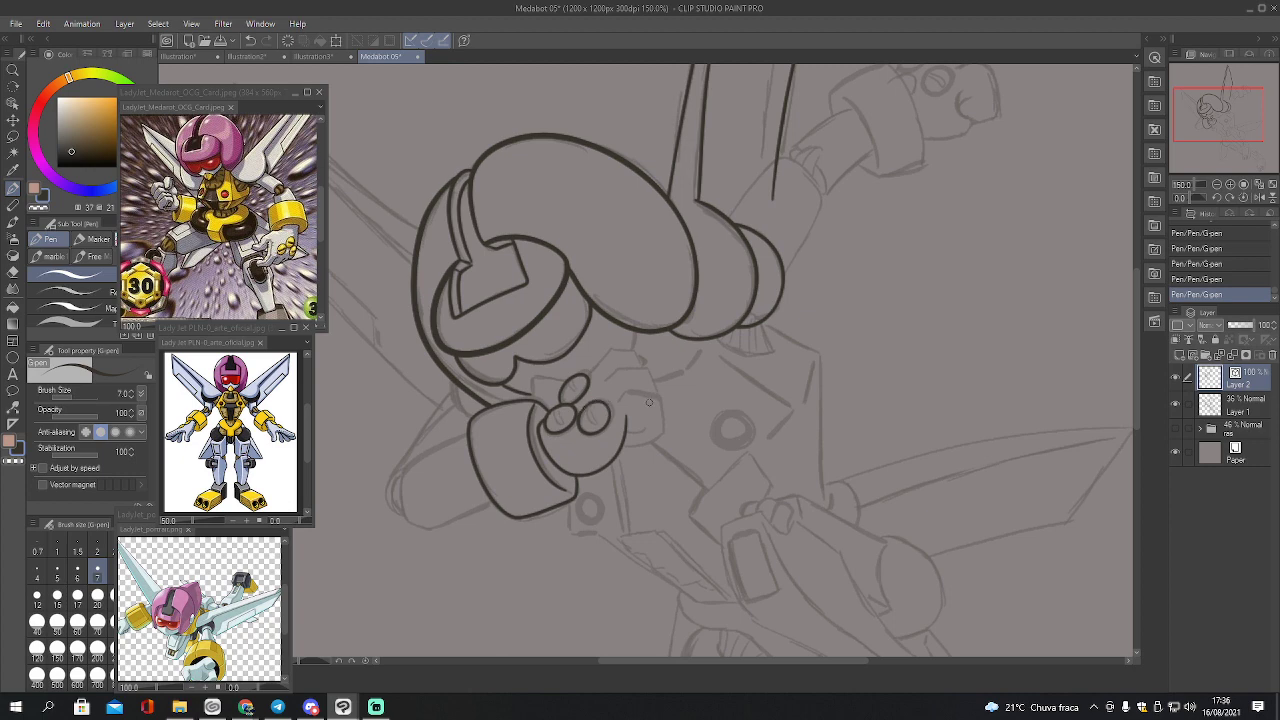
{"action": "mouse_move", "coordinate": [629, 430]}
{"action": "left_mouse_down"}
{"action": "mouse_move", "coordinate": [652, 438]}
{"action": "mouse_move", "coordinate": [664, 408]}
{"action": "mouse_move", "coordinate": [620, 386]}
{"action": "left_mouse_up"}
{"action": "left_click_drag", "start_coordinate": [1225, 101], "coordinate": [1220, 98]}
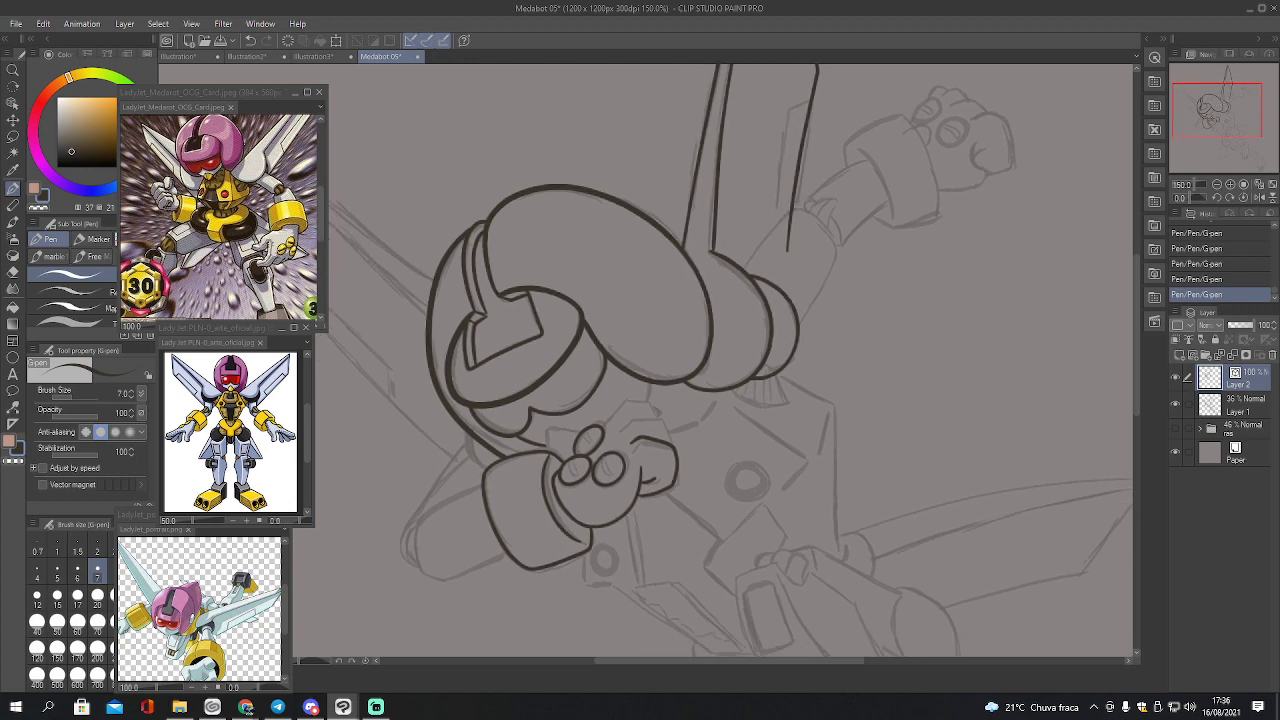
{"action": "mouse_move", "coordinate": [616, 433]}
{"action": "left_mouse_down"}
{"action": "mouse_move", "coordinate": [631, 420]}
{"action": "mouse_move", "coordinate": [663, 434]}
{"action": "mouse_move", "coordinate": [606, 424]}
{"action": "mouse_move", "coordinate": [633, 410]}
{"action": "mouse_move", "coordinate": [645, 420]}
{"action": "left_mouse_up"}
Adjust the cuff's inner rim with Pinch vector line, then try reshaping its upper corner and undo that change
{"action": "key", "text": "y"}
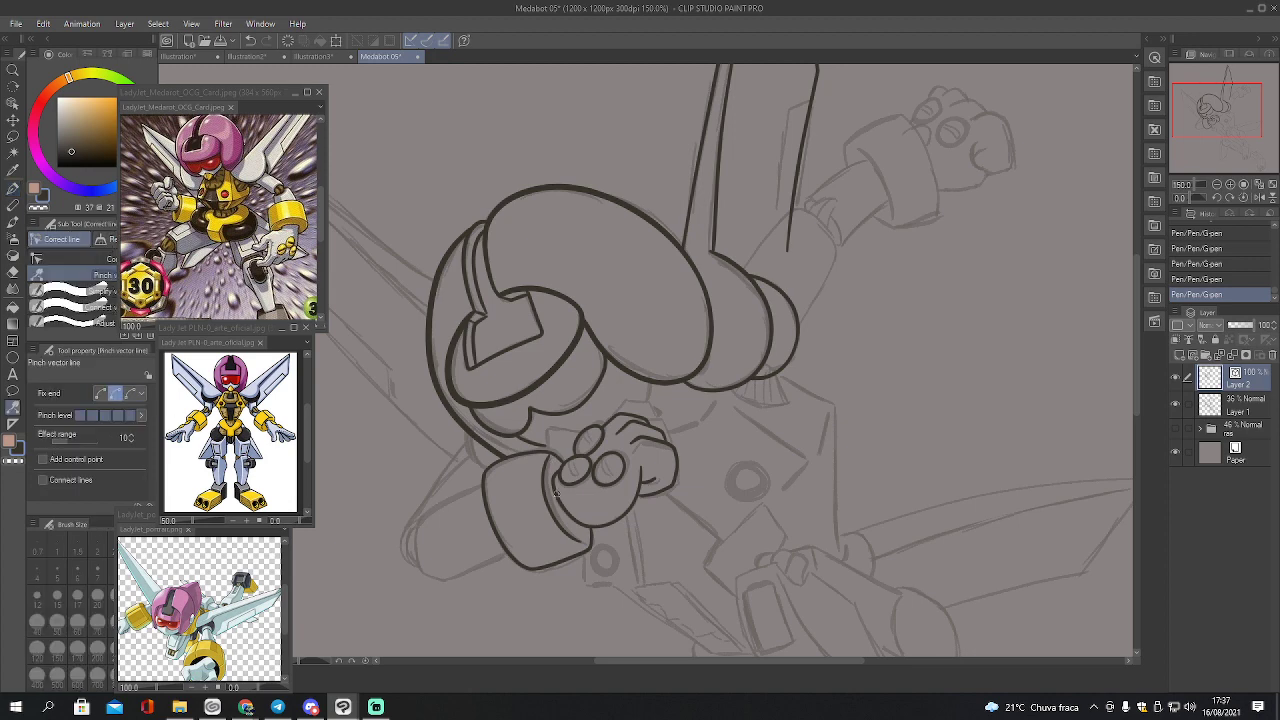
{"action": "left_click_drag", "start_coordinate": [544, 498], "coordinate": [545, 500]}
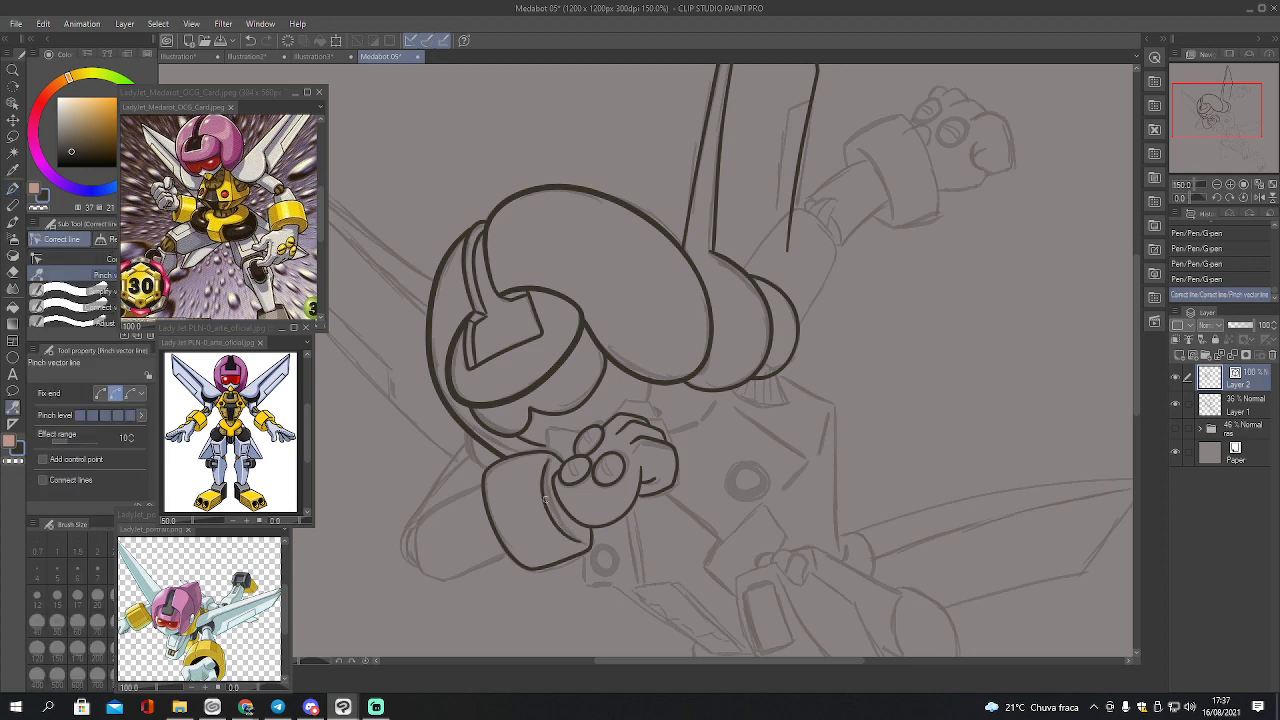
{"action": "left_click", "coordinate": [100, 394]}
{"action": "left_click_drag", "start_coordinate": [491, 473], "coordinate": [513, 462]}
{"action": "key", "text": "ctrl+z"}
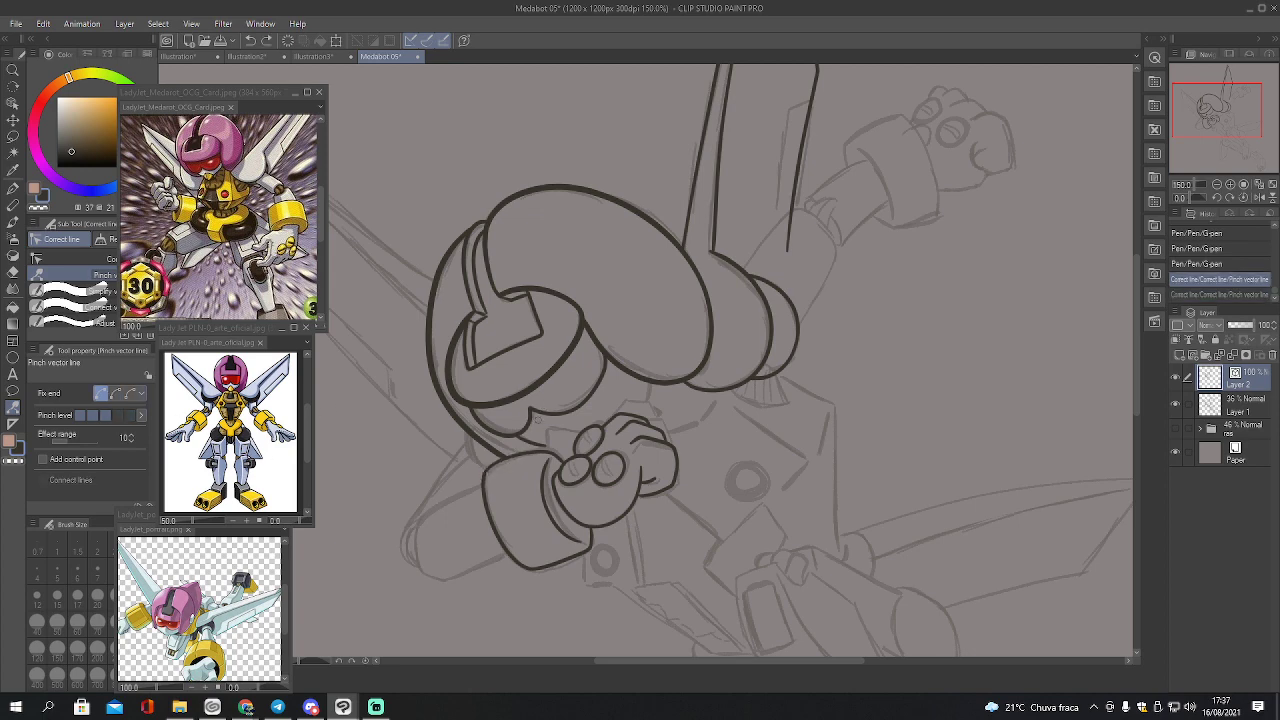
Reshape the cuff's upper and lower edges with Pinch vector line, alternating the fix end options, and return to the G-pen
{"action": "left_click", "coordinate": [116, 393]}
{"action": "left_click_drag", "start_coordinate": [484, 465], "coordinate": [546, 455]}
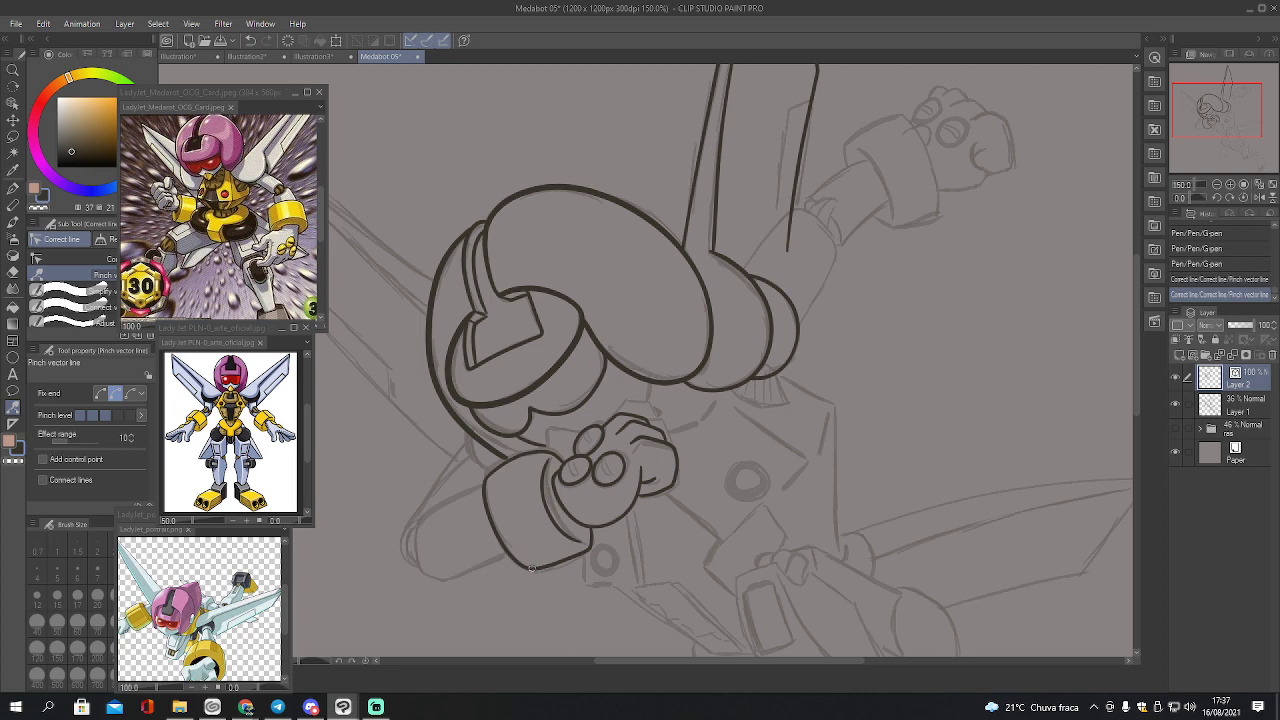
{"action": "left_click_drag", "start_coordinate": [530, 566], "coordinate": [533, 566]}
{"action": "left_click", "coordinate": [101, 393]}
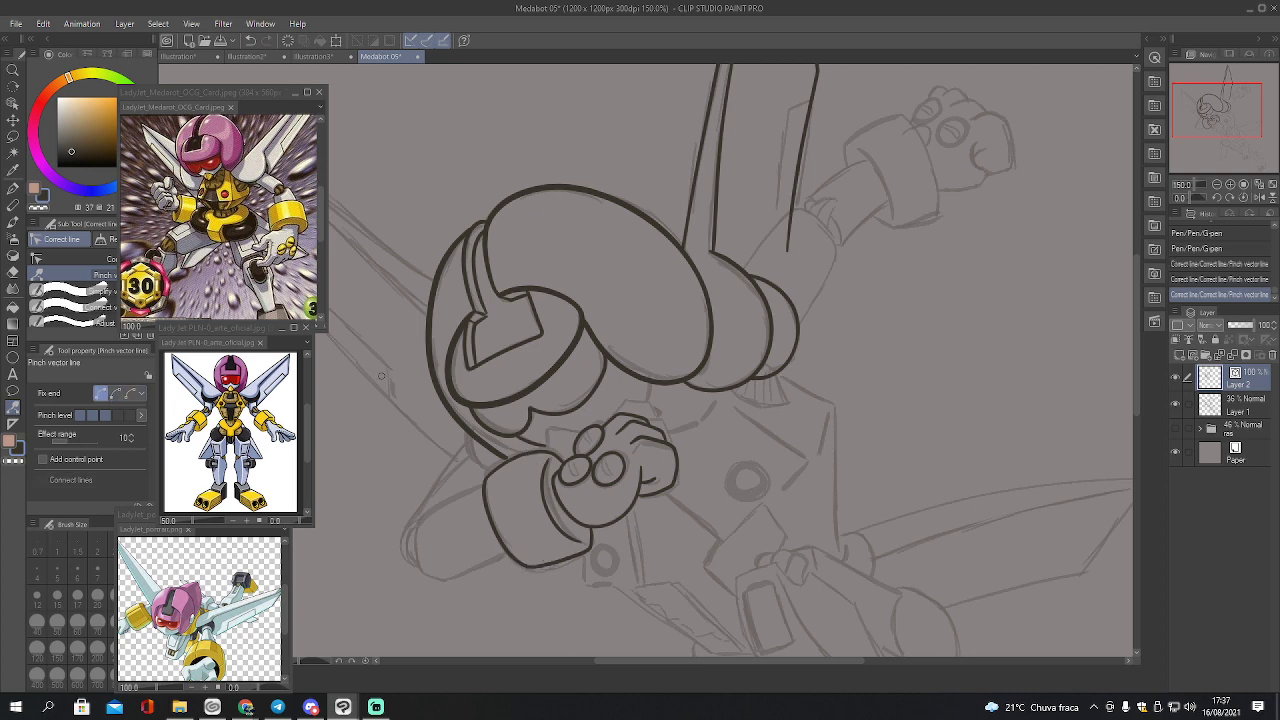
{"action": "mouse_move", "coordinate": [526, 457]}
{"action": "left_mouse_down"}
{"action": "mouse_move", "coordinate": [500, 465]}
{"action": "mouse_move", "coordinate": [552, 456]}
{"action": "left_mouse_up"}
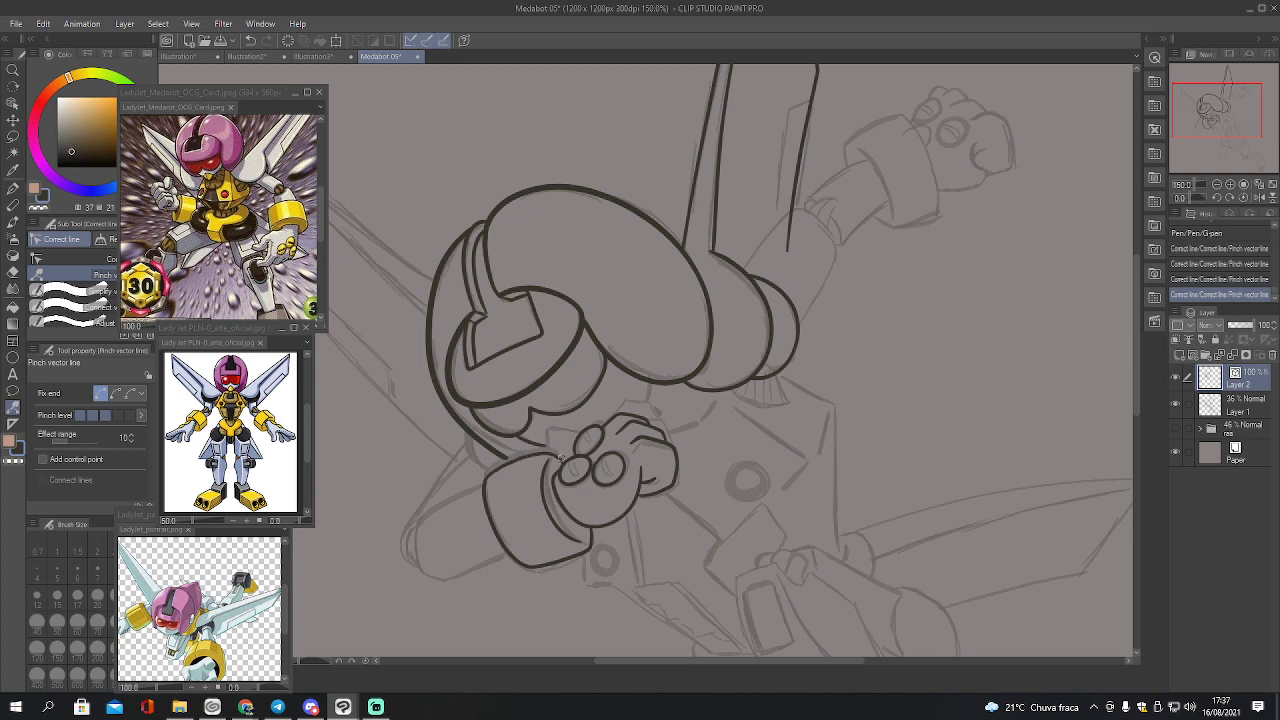
{"action": "left_click", "coordinate": [115, 393]}
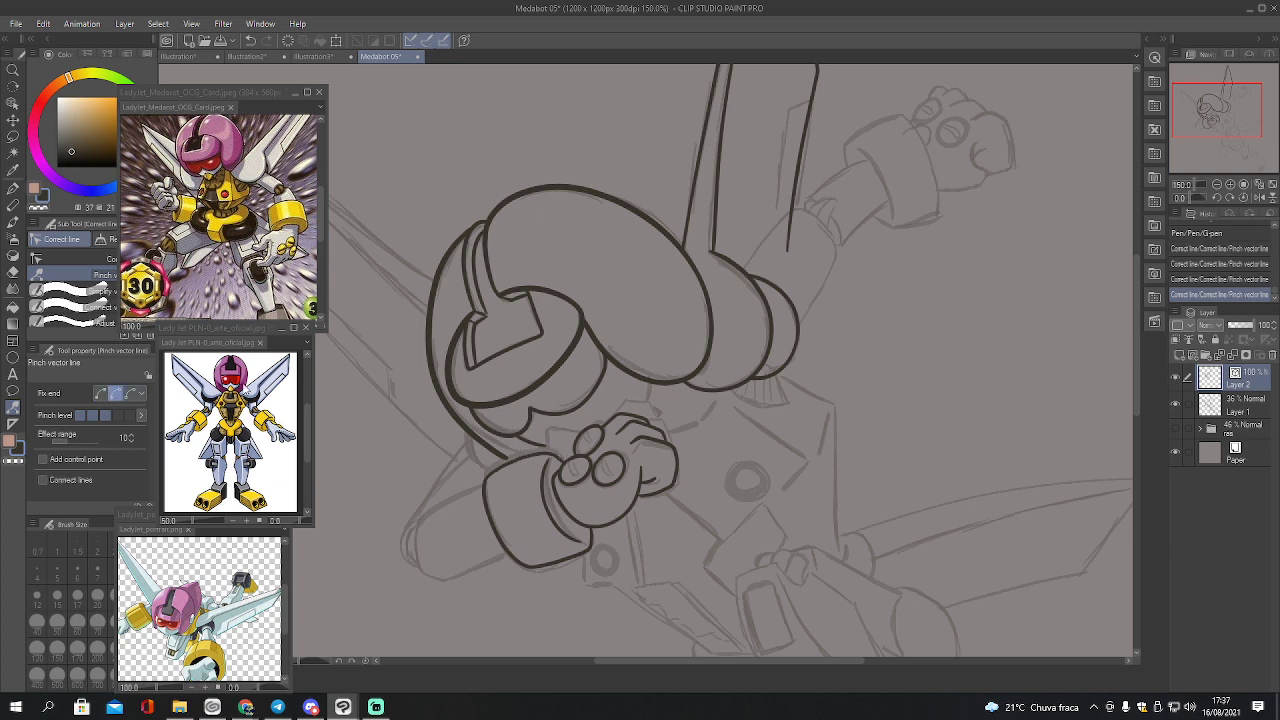
{"action": "left_click_drag", "start_coordinate": [557, 458], "coordinate": [555, 458]}
{"action": "key", "text": "p"}
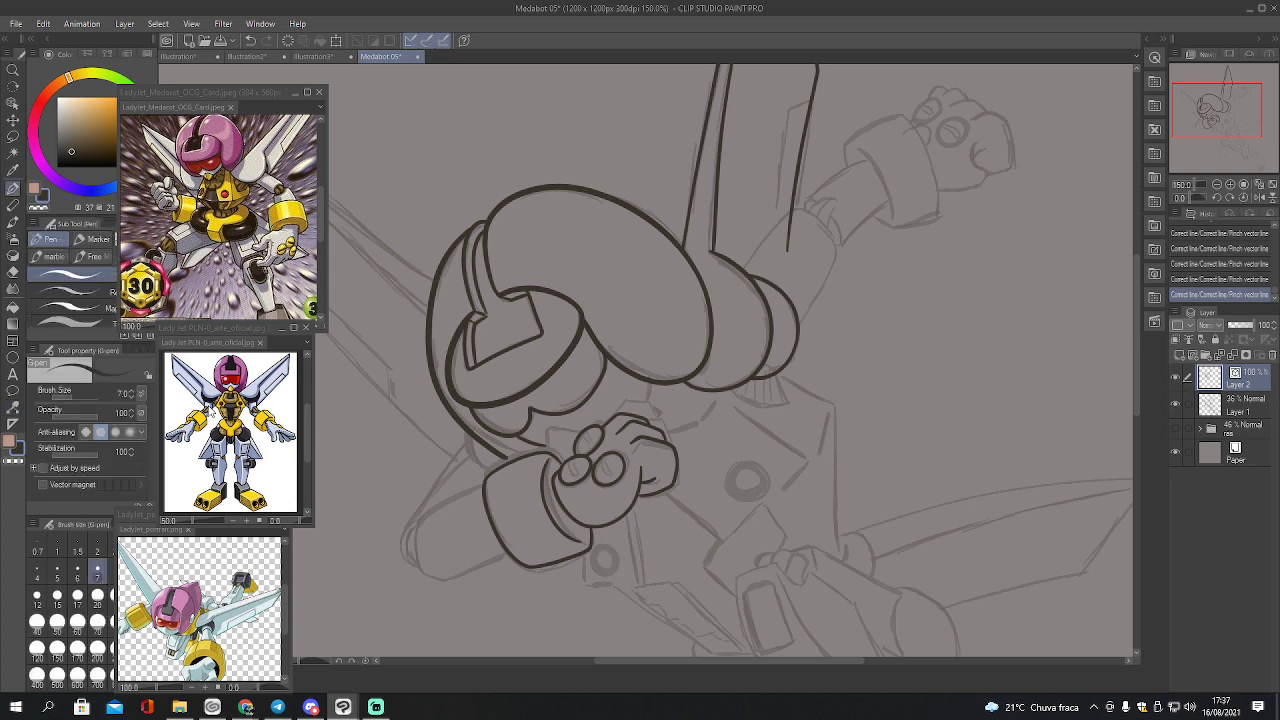
{"action": "key", "text": "y"}
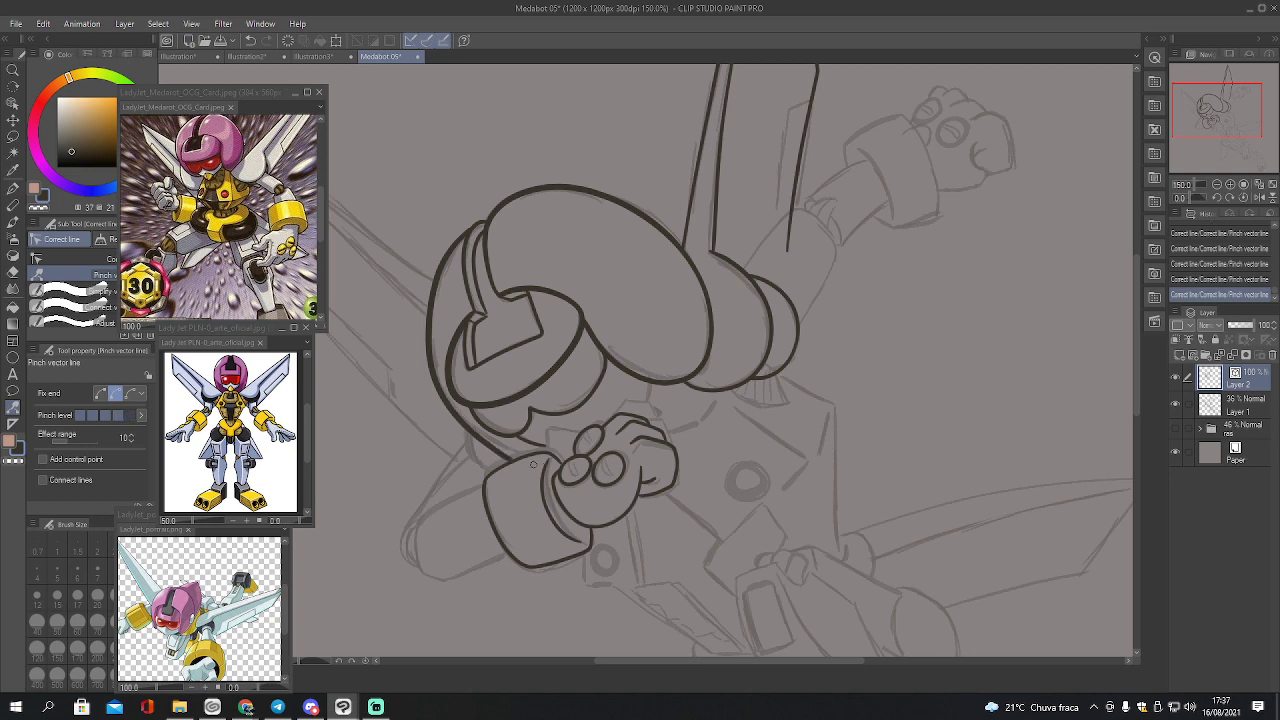
{"action": "key", "text": "p"}
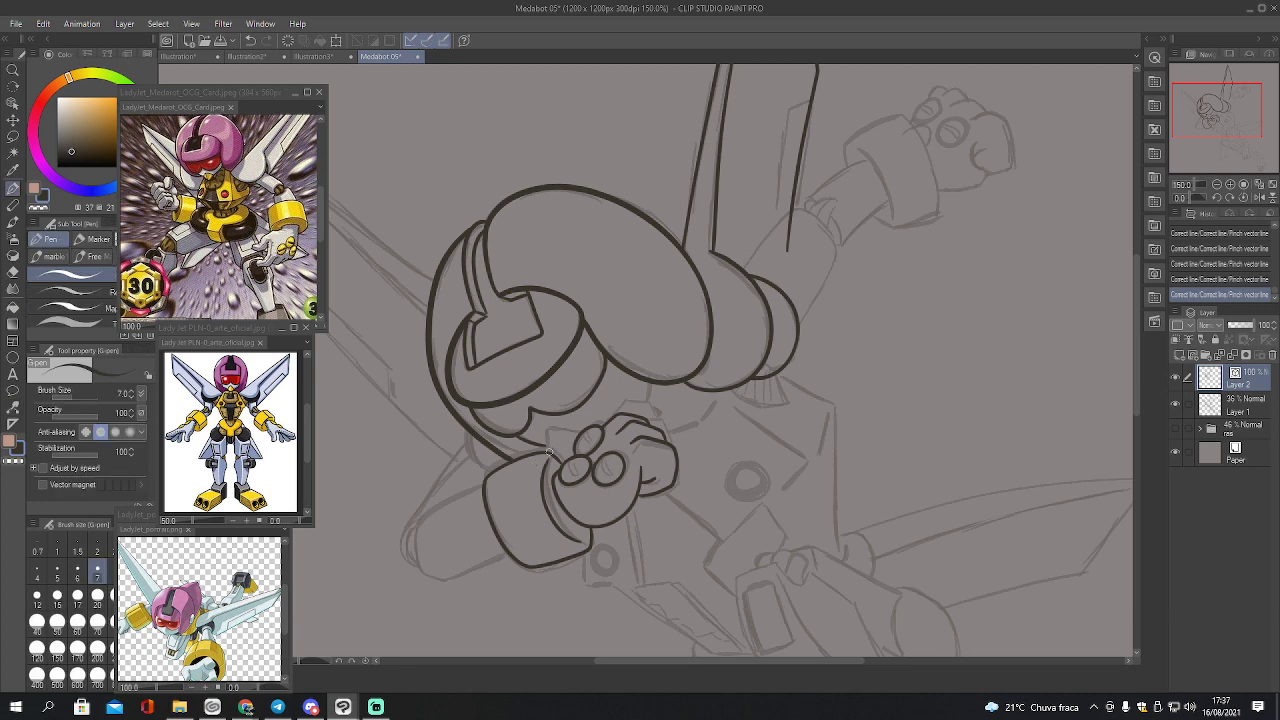
Ink the pointed piece between face and fist, the short curve above the fingers, and the curve under the helmet's front edge
{"action": "mouse_move", "coordinate": [547, 453]}
{"action": "left_mouse_down"}
{"action": "mouse_move", "coordinate": [550, 424]}
{"action": "mouse_move", "coordinate": [576, 430]}
{"action": "mouse_move", "coordinate": [569, 460]}
{"action": "left_mouse_up"}
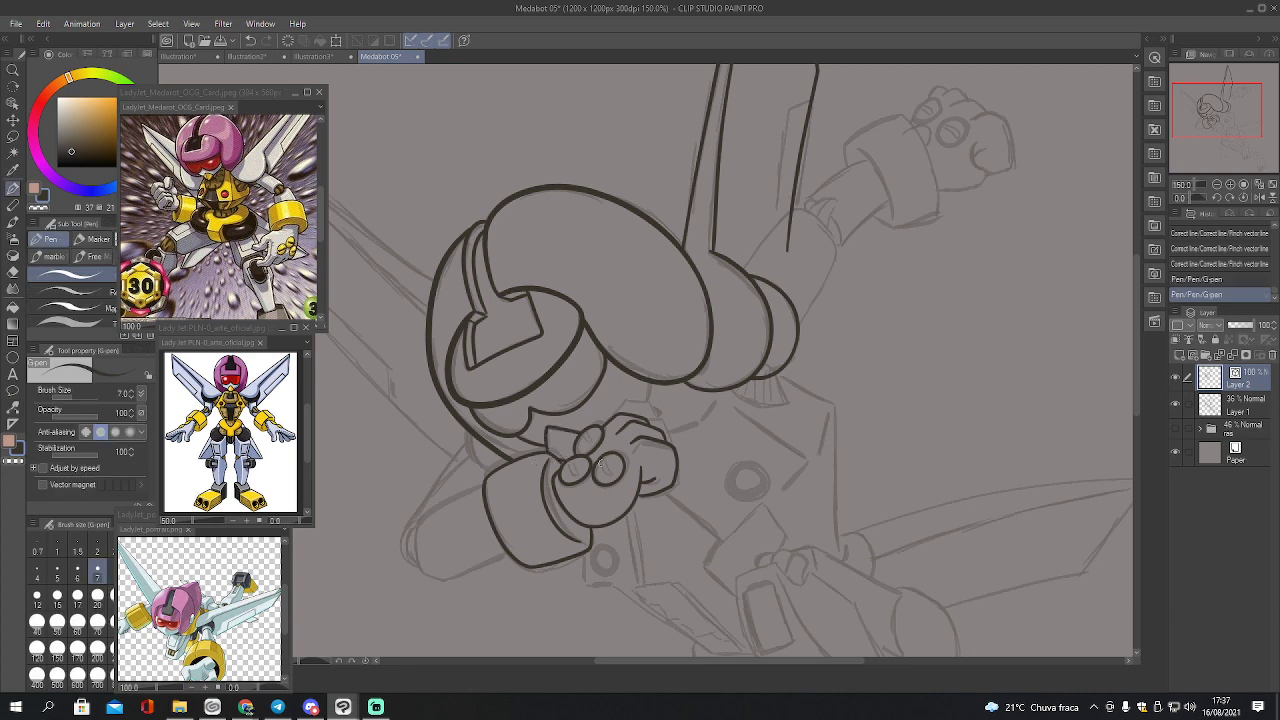
{"action": "left_click_drag", "start_coordinate": [635, 416], "coordinate": [648, 380]}
{"action": "left_click_drag", "start_coordinate": [463, 435], "coordinate": [495, 475]}
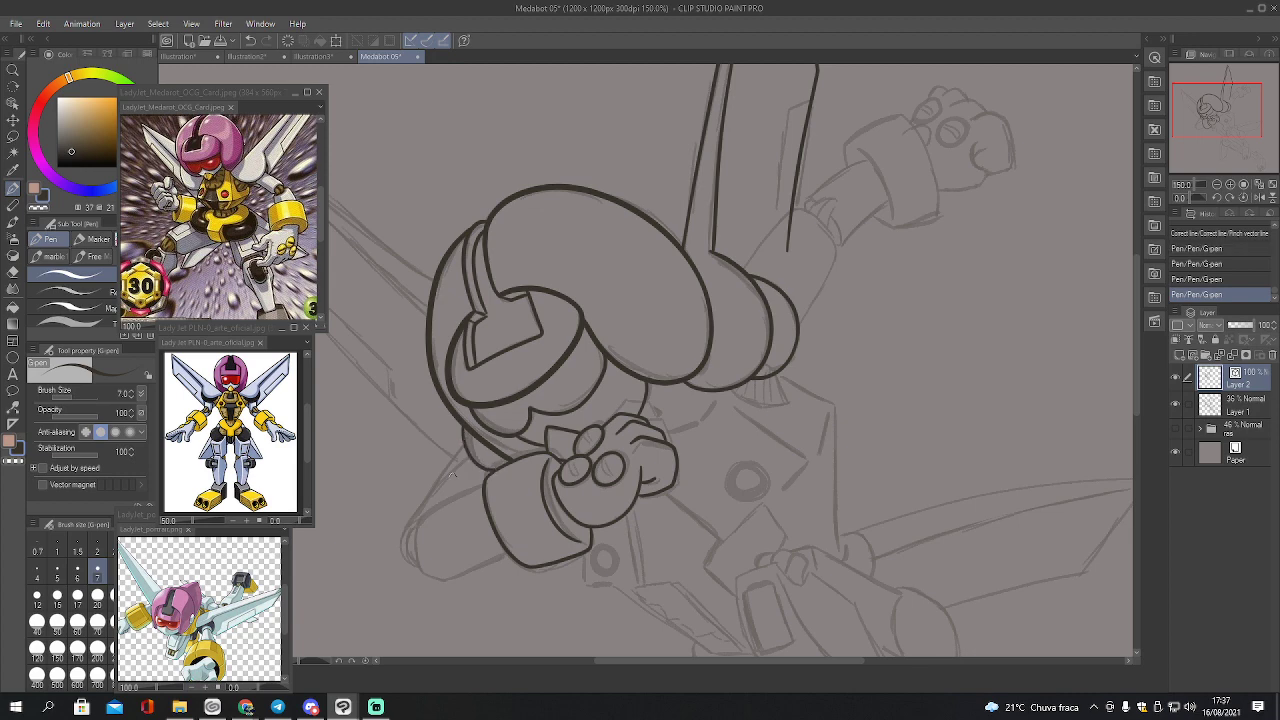
Ink the bent arm's forearm, rounded elbow end and upper arm edge, undoing and redrawing the last line
{"action": "mouse_move", "coordinate": [485, 484]}
{"action": "left_mouse_down"}
{"action": "mouse_move", "coordinate": [430, 514]}
{"action": "mouse_move", "coordinate": [414, 540]}
{"action": "mouse_move", "coordinate": [419, 571]}
{"action": "mouse_move", "coordinate": [462, 577]}
{"action": "mouse_move", "coordinate": [505, 556]}
{"action": "left_mouse_up"}
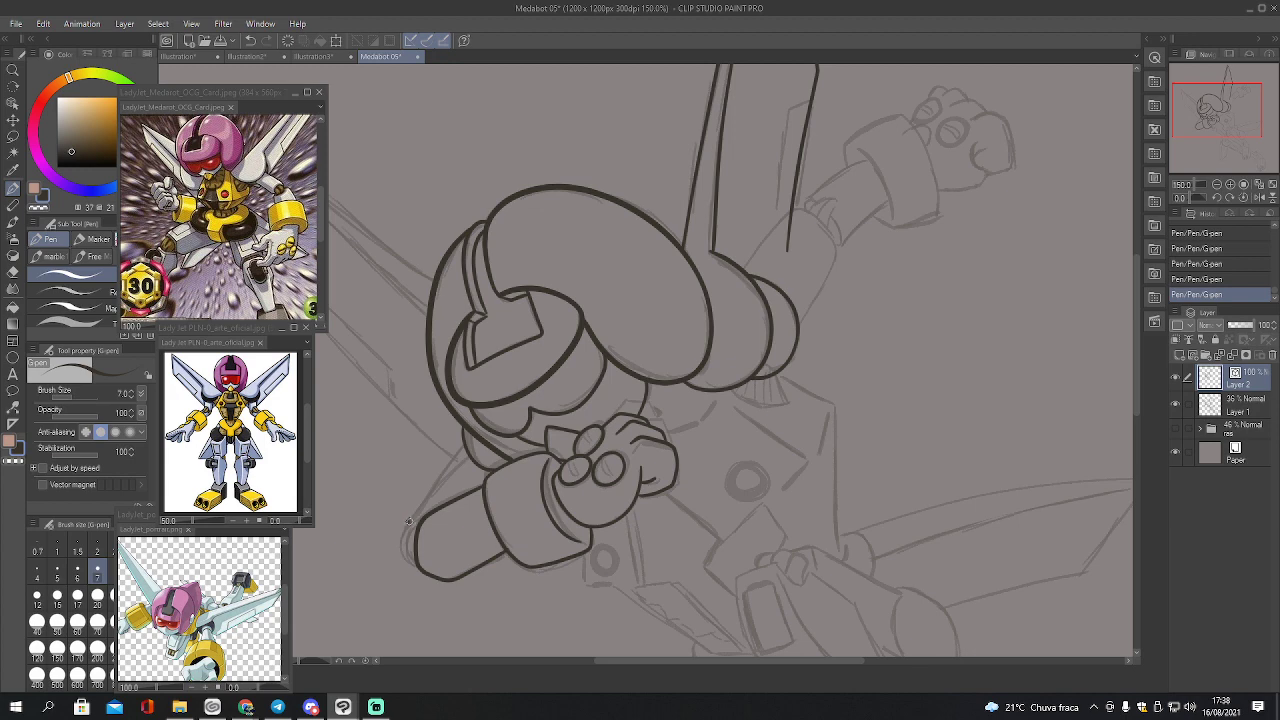
{"action": "mouse_move", "coordinate": [408, 521]}
{"action": "left_mouse_down"}
{"action": "mouse_move", "coordinate": [421, 518]}
{"action": "mouse_move", "coordinate": [405, 555]}
{"action": "mouse_move", "coordinate": [416, 566]}
{"action": "mouse_move", "coordinate": [399, 545]}
{"action": "mouse_move", "coordinate": [405, 522]}
{"action": "mouse_move", "coordinate": [428, 515]}
{"action": "mouse_move", "coordinate": [420, 500]}
{"action": "mouse_move", "coordinate": [465, 456]}
{"action": "left_mouse_up"}
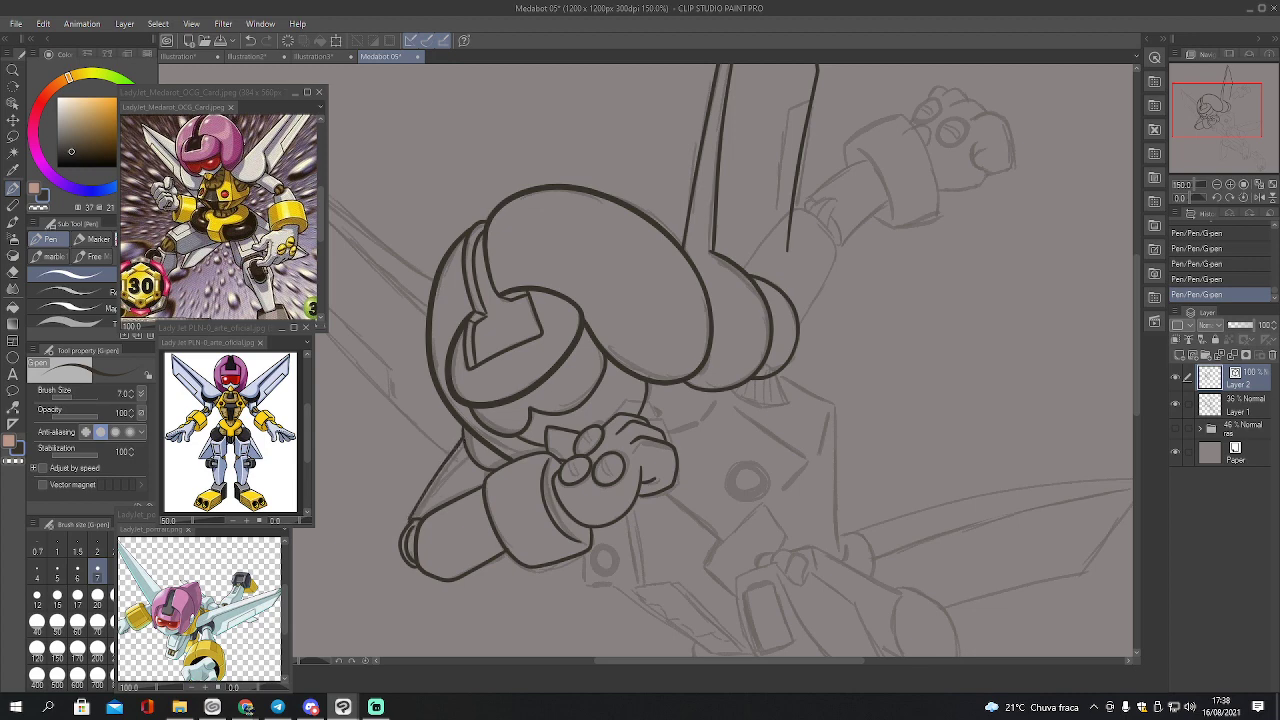
{"action": "left_click_drag", "start_coordinate": [1205, 110], "coordinate": [1181, 115]}
{"action": "key", "text": "ctrl+z"}
{"action": "left_click_drag", "start_coordinate": [655, 472], "coordinate": [706, 398]}
{"action": "left_click_drag", "start_coordinate": [1221, 126], "coordinate": [1210, 111]}
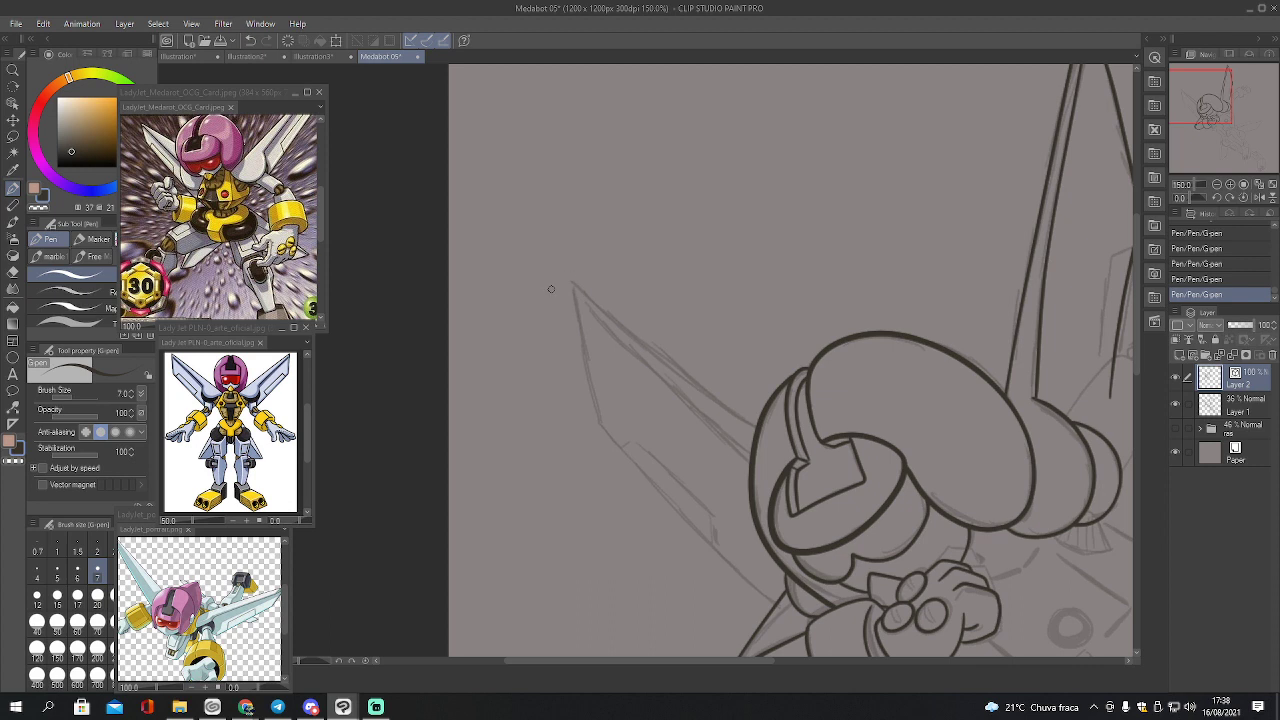
Ink the outline of the wing behind the helmet from its tip, undoing and redrawing the upper edge until it meets the helmet
{"action": "mouse_move", "coordinate": [558, 279]}
{"action": "left_mouse_down"}
{"action": "mouse_move", "coordinate": [595, 422]}
{"action": "mouse_move", "coordinate": [772, 597]}
{"action": "left_mouse_up"}
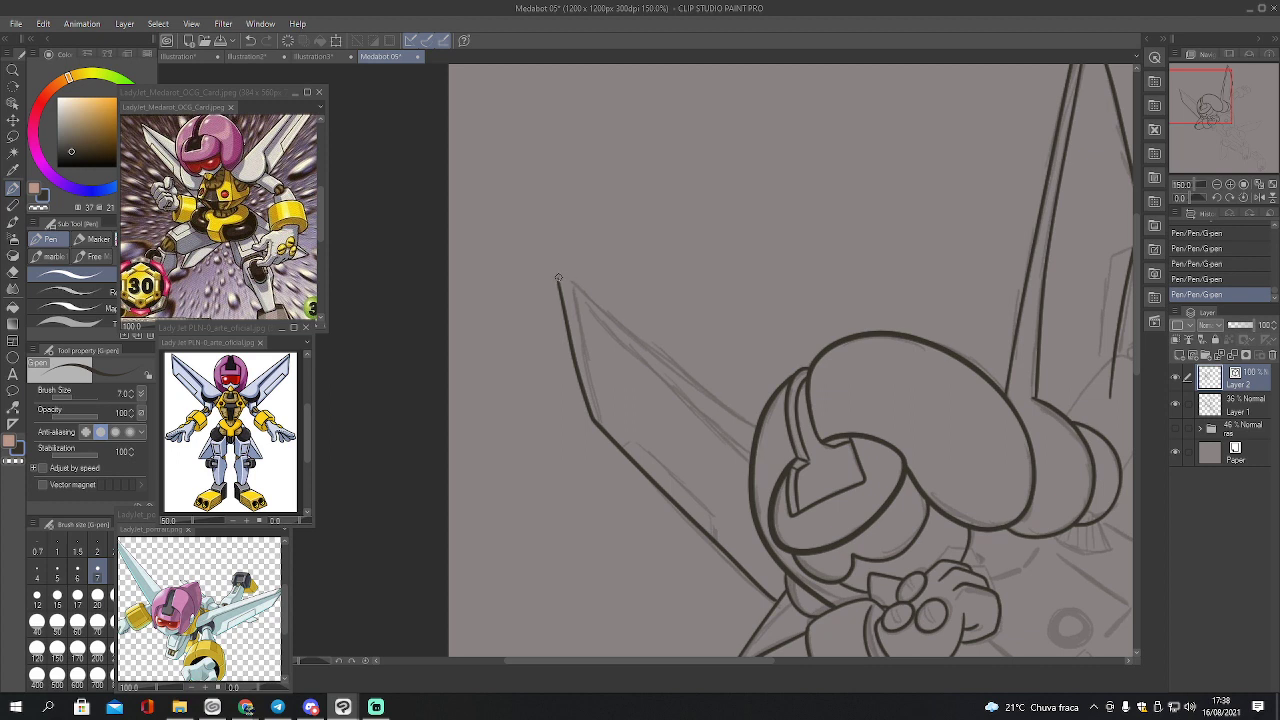
{"action": "left_click_drag", "start_coordinate": [558, 279], "coordinate": [738, 434]}
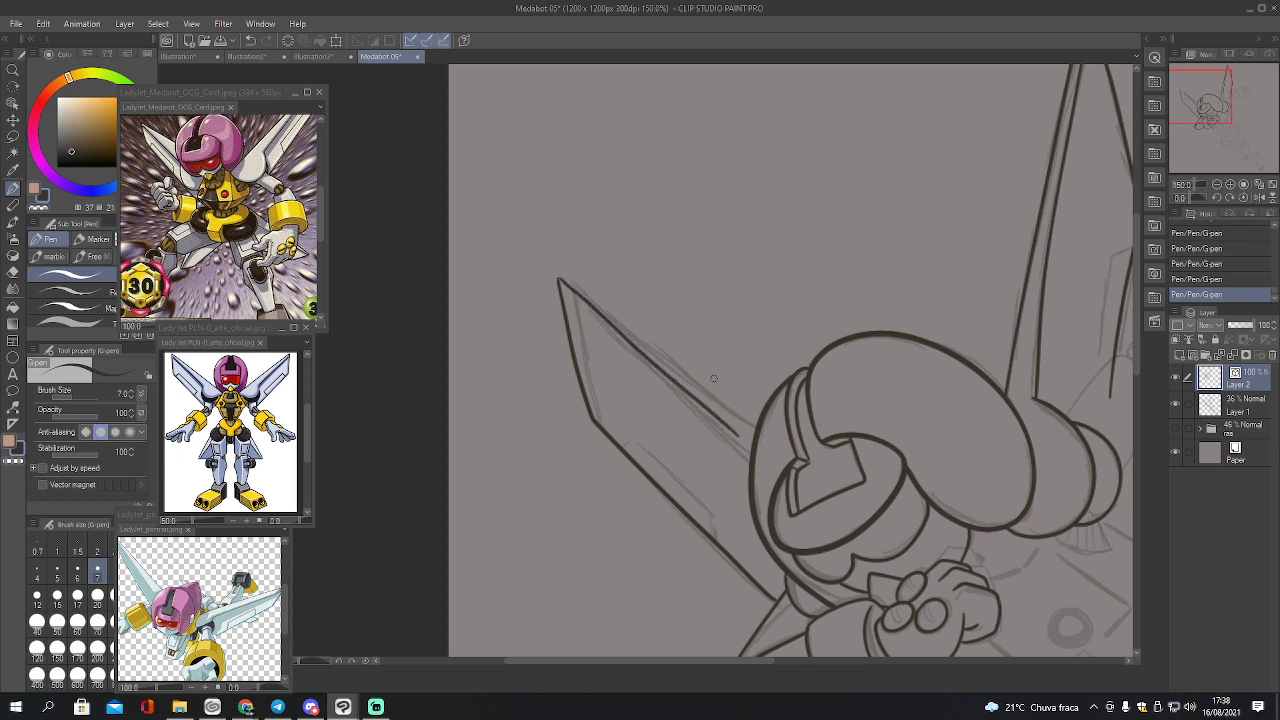
{"action": "key", "text": "ctrl+z"}
{"action": "left_click_drag", "start_coordinate": [559, 276], "coordinate": [758, 450]}
{"action": "key", "text": "ctrl+z"}
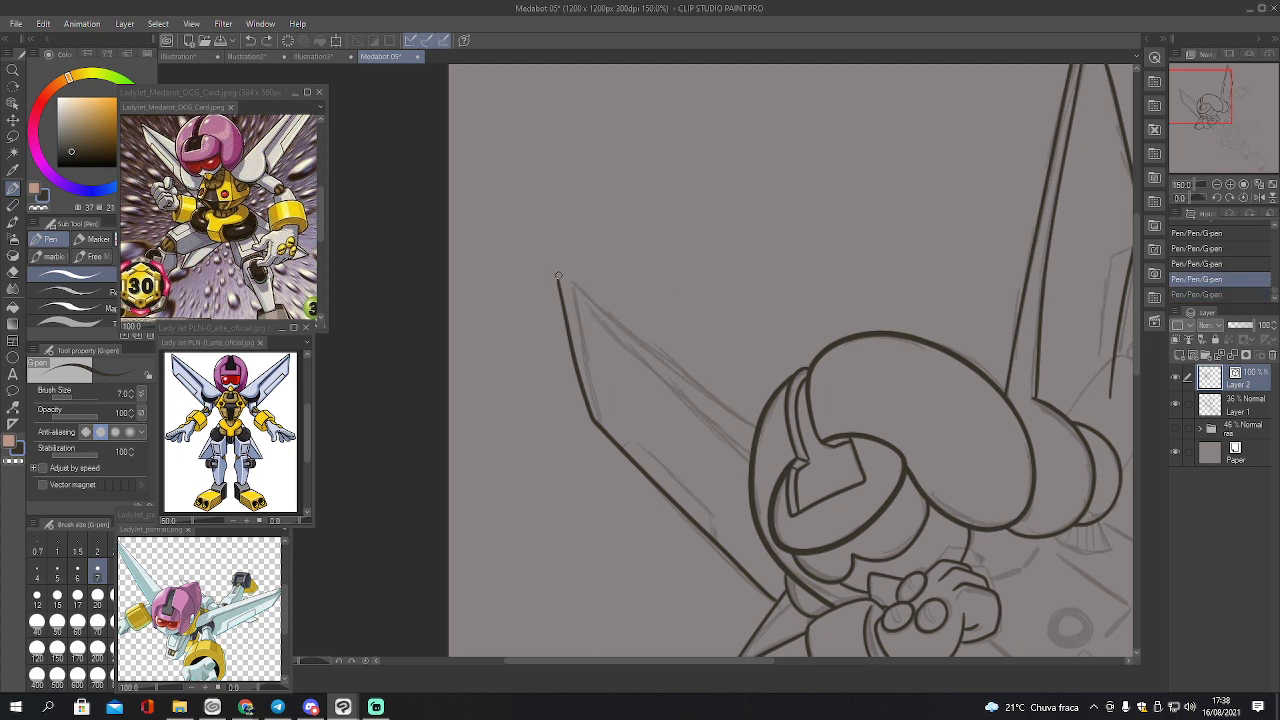
{"action": "left_click_drag", "start_coordinate": [559, 277], "coordinate": [760, 430]}
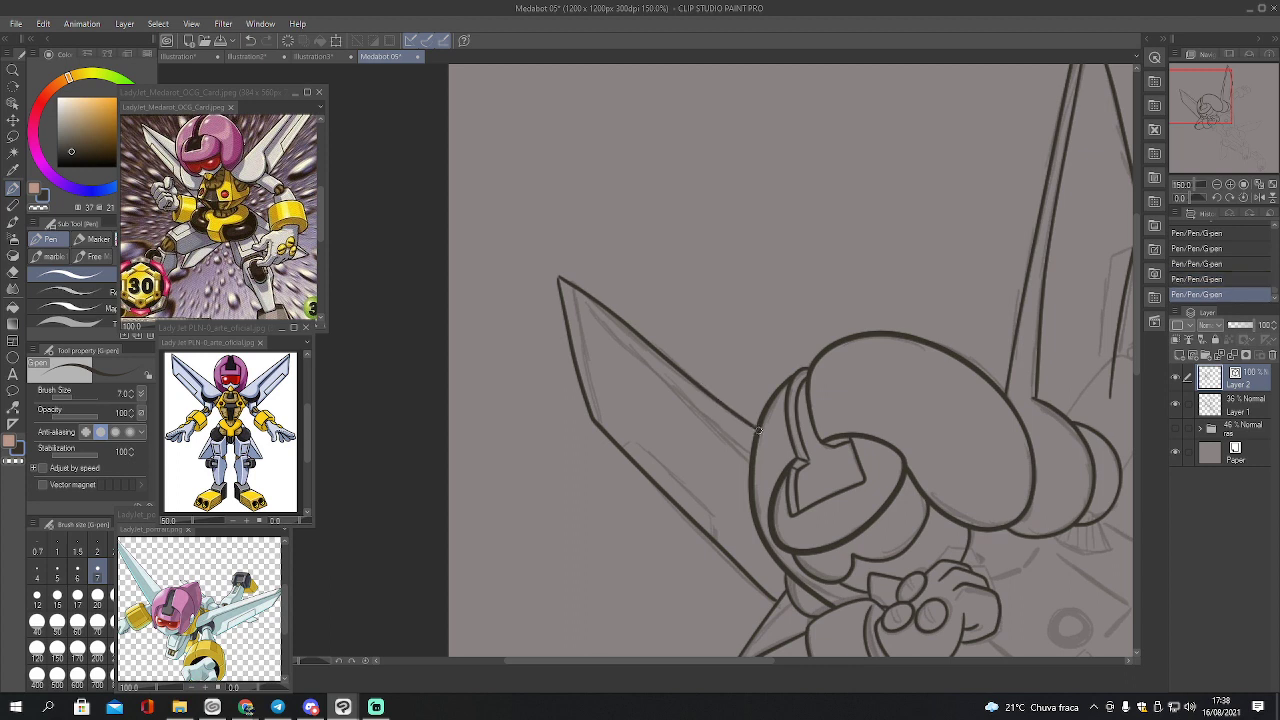
Ink the inner line beneath that wing's upper edge, redrawing it once, and add the detail line along its lower edge
{"action": "left_click_drag", "start_coordinate": [560, 280], "coordinate": [760, 462]}
{"action": "key", "text": "ctrl+z"}
{"action": "left_click_drag", "start_coordinate": [564, 288], "coordinate": [755, 460]}
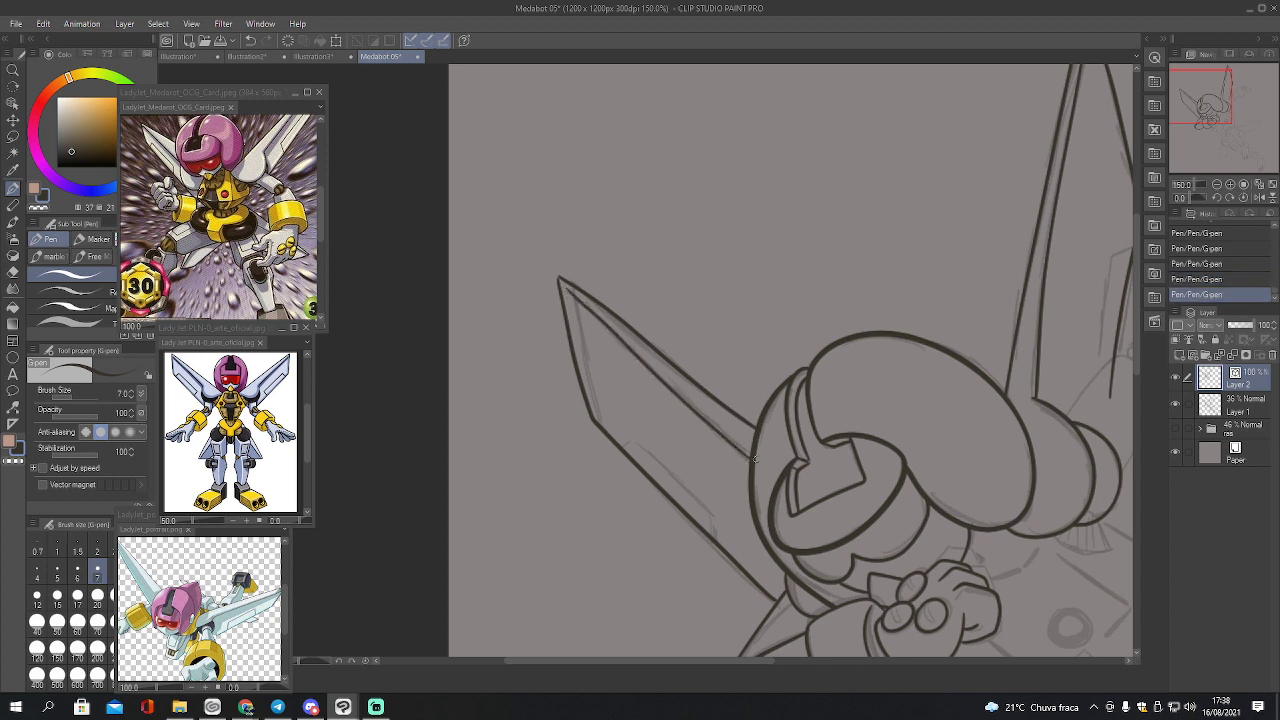
{"action": "mouse_move", "coordinate": [622, 446]}
{"action": "left_mouse_down"}
{"action": "mouse_move", "coordinate": [642, 444]}
{"action": "mouse_move", "coordinate": [678, 474]}
{"action": "mouse_move", "coordinate": [713, 532]}
{"action": "left_mouse_up"}
Ink the raised arm's upper arm, erase the upright wing's line where it crosses it, and return to the G-pen
{"action": "left_click_drag", "start_coordinate": [1204, 134], "coordinate": [1237, 100]}
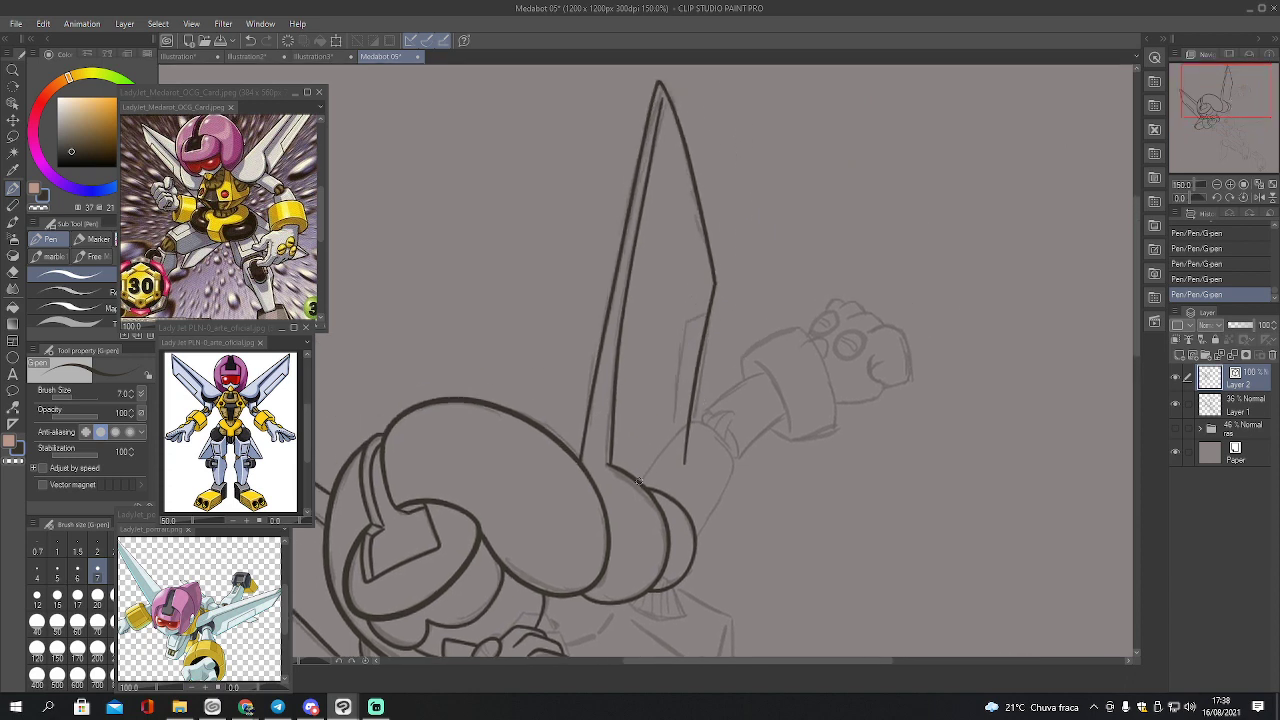
{"action": "mouse_move", "coordinate": [641, 481]}
{"action": "left_mouse_down"}
{"action": "mouse_move", "coordinate": [688, 424]}
{"action": "mouse_move", "coordinate": [721, 441]}
{"action": "mouse_move", "coordinate": [731, 468]}
{"action": "mouse_move", "coordinate": [697, 538]}
{"action": "left_mouse_up"}
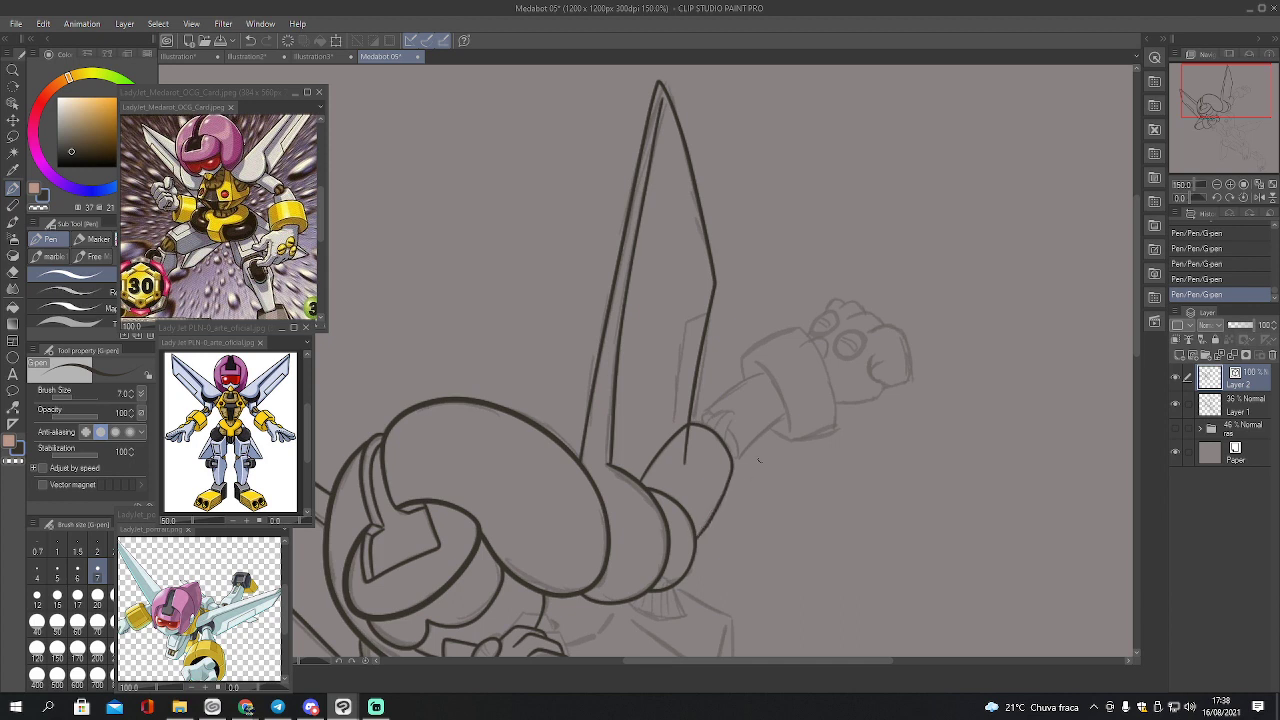
{"action": "key", "text": "e"}
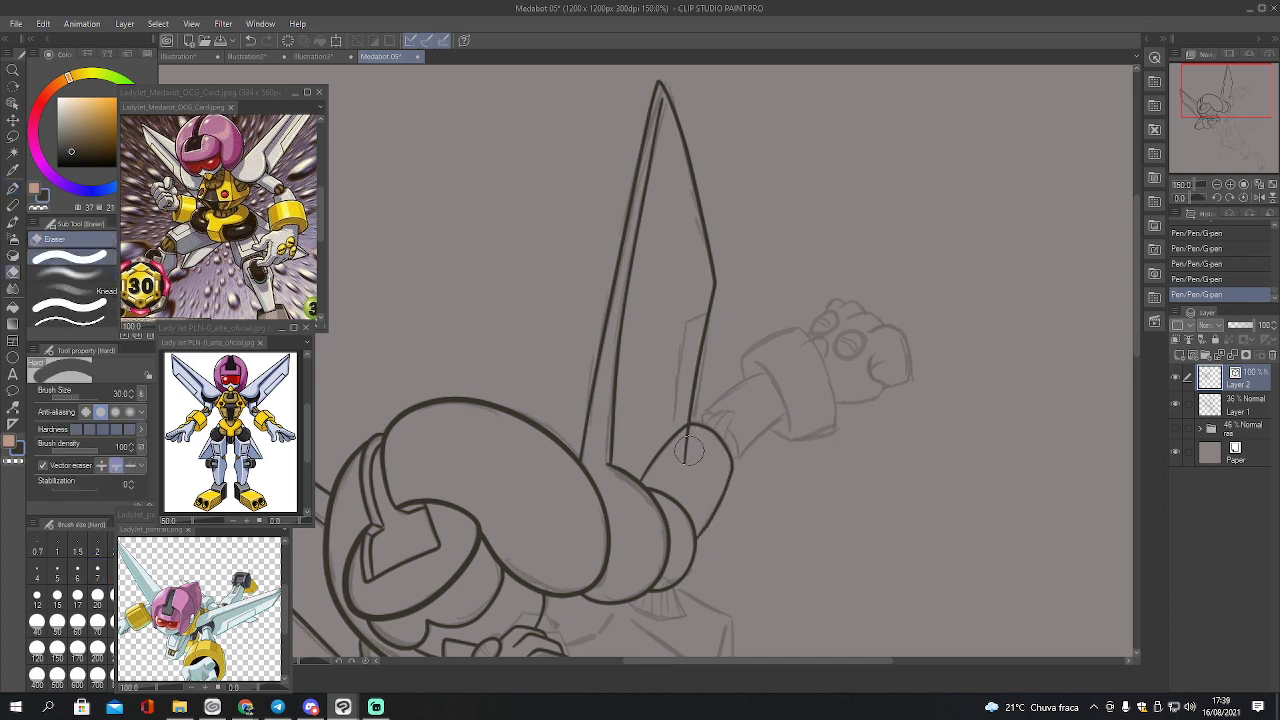
{"action": "left_click_drag", "start_coordinate": [690, 440], "coordinate": [694, 478]}
{"action": "key", "text": "p"}
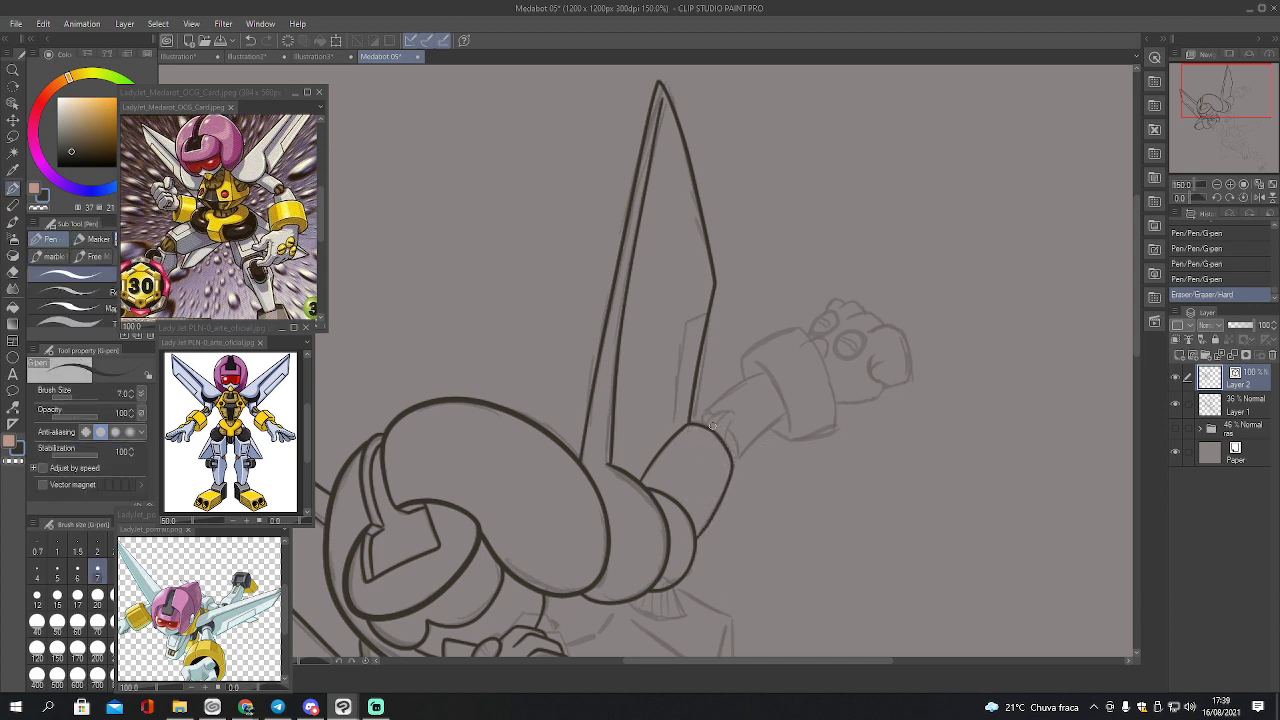
Ink the raised arm's elbow joint pieces and both edges of its forearm
{"action": "mouse_move", "coordinate": [706, 430]}
{"action": "left_mouse_down"}
{"action": "mouse_move", "coordinate": [732, 412]}
{"action": "mouse_move", "coordinate": [727, 437]}
{"action": "left_mouse_up"}
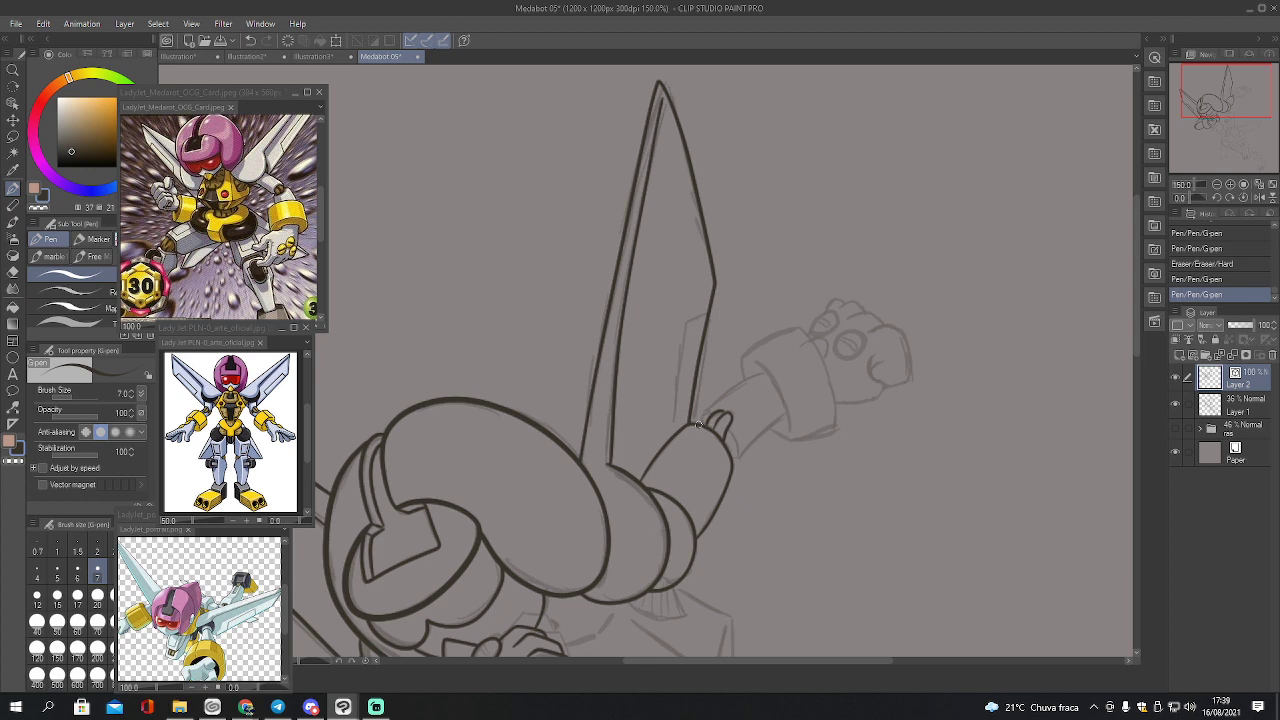
{"action": "left_click_drag", "start_coordinate": [696, 424], "coordinate": [766, 374]}
{"action": "left_click_drag", "start_coordinate": [735, 457], "coordinate": [785, 414]}
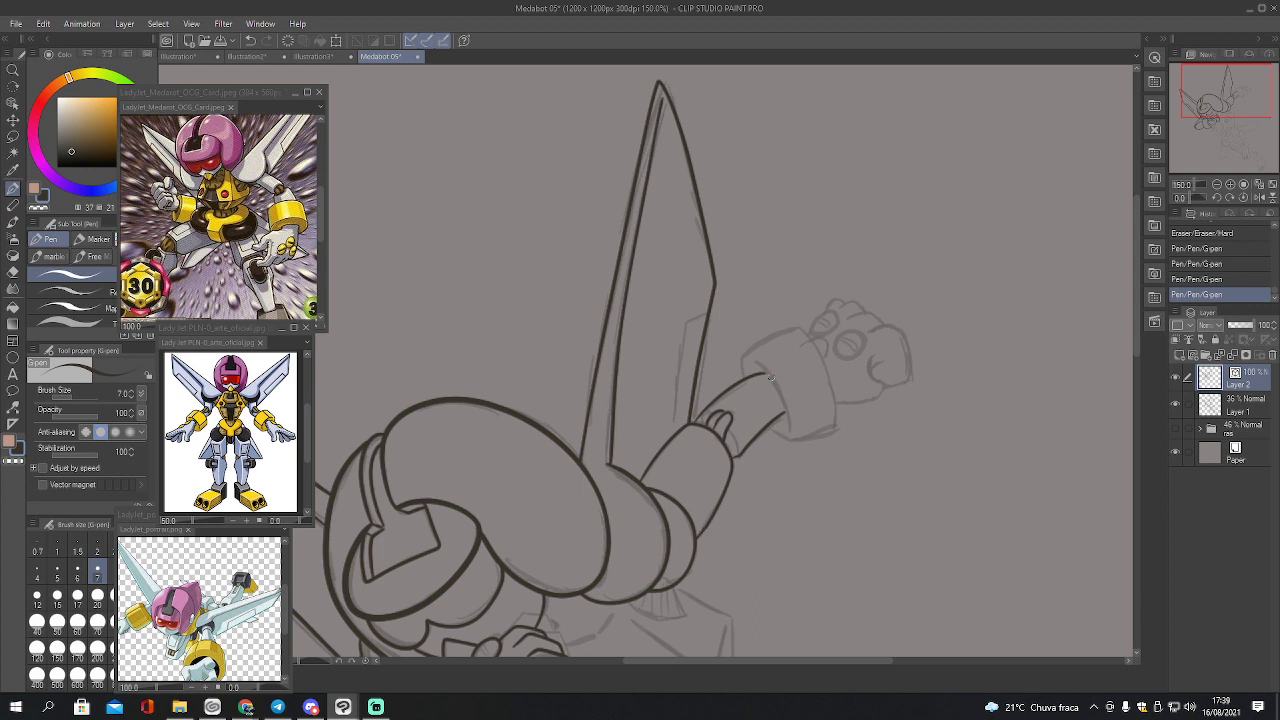
{"action": "mouse_move", "coordinate": [763, 372]}
{"action": "left_mouse_down"}
{"action": "mouse_move", "coordinate": [781, 414]}
{"action": "mouse_move", "coordinate": [736, 442]}
{"action": "mouse_move", "coordinate": [717, 411]}
{"action": "left_mouse_up"}
Ink the raised arm's cuff rim and outline, refine the lines with Pinch vector line, and return to the G-pen
{"action": "mouse_move", "coordinate": [759, 357]}
{"action": "left_mouse_down"}
{"action": "mouse_move", "coordinate": [791, 378]}
{"action": "mouse_move", "coordinate": [797, 425]}
{"action": "left_mouse_up"}
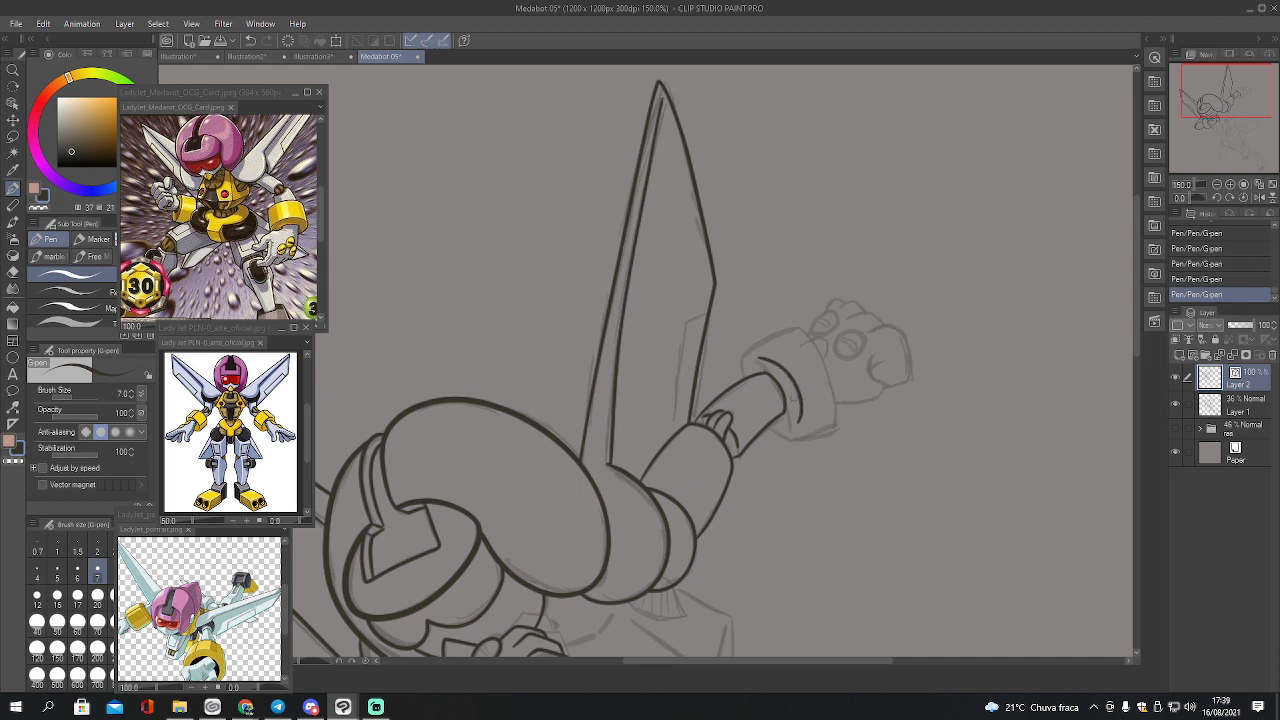
{"action": "mouse_move", "coordinate": [746, 378]}
{"action": "left_mouse_down"}
{"action": "mouse_move", "coordinate": [744, 353]}
{"action": "mouse_move", "coordinate": [788, 335]}
{"action": "mouse_move", "coordinate": [822, 360]}
{"action": "mouse_move", "coordinate": [840, 402]}
{"action": "mouse_move", "coordinate": [830, 428]}
{"action": "mouse_move", "coordinate": [777, 429]}
{"action": "mouse_move", "coordinate": [805, 440]}
{"action": "mouse_move", "coordinate": [839, 422]}
{"action": "left_mouse_up"}
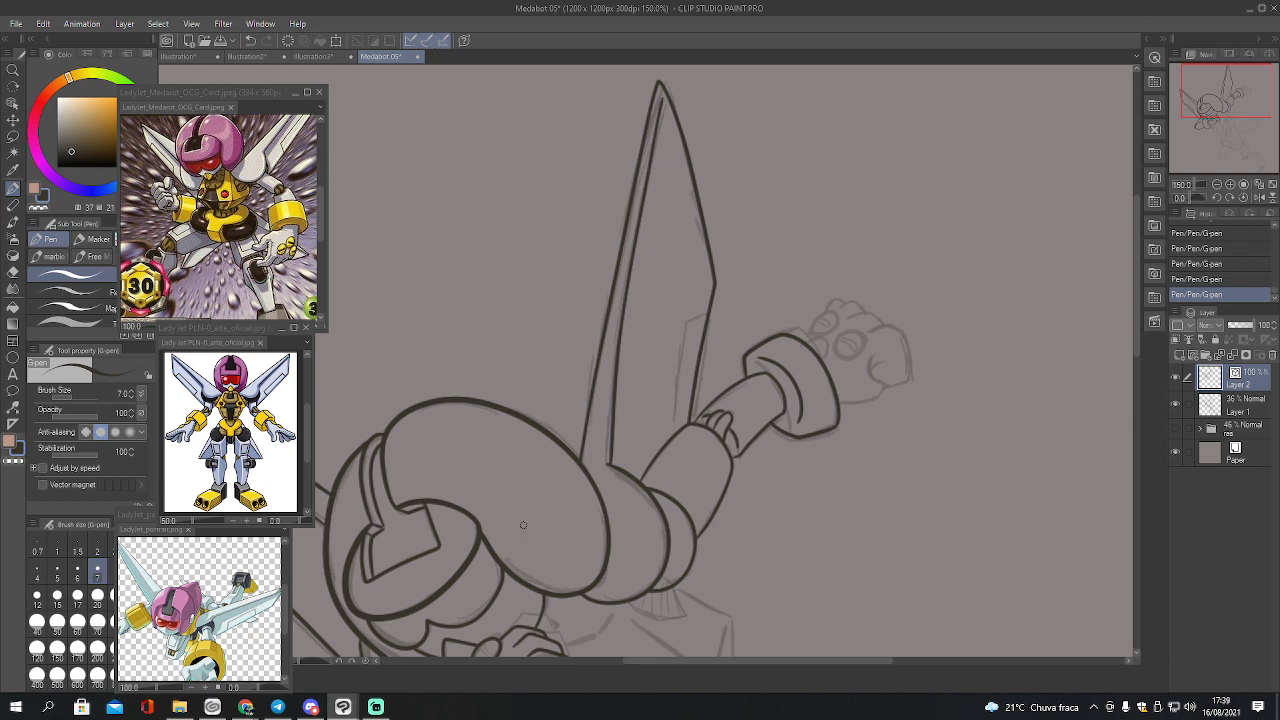
{"action": "key", "text": "y"}
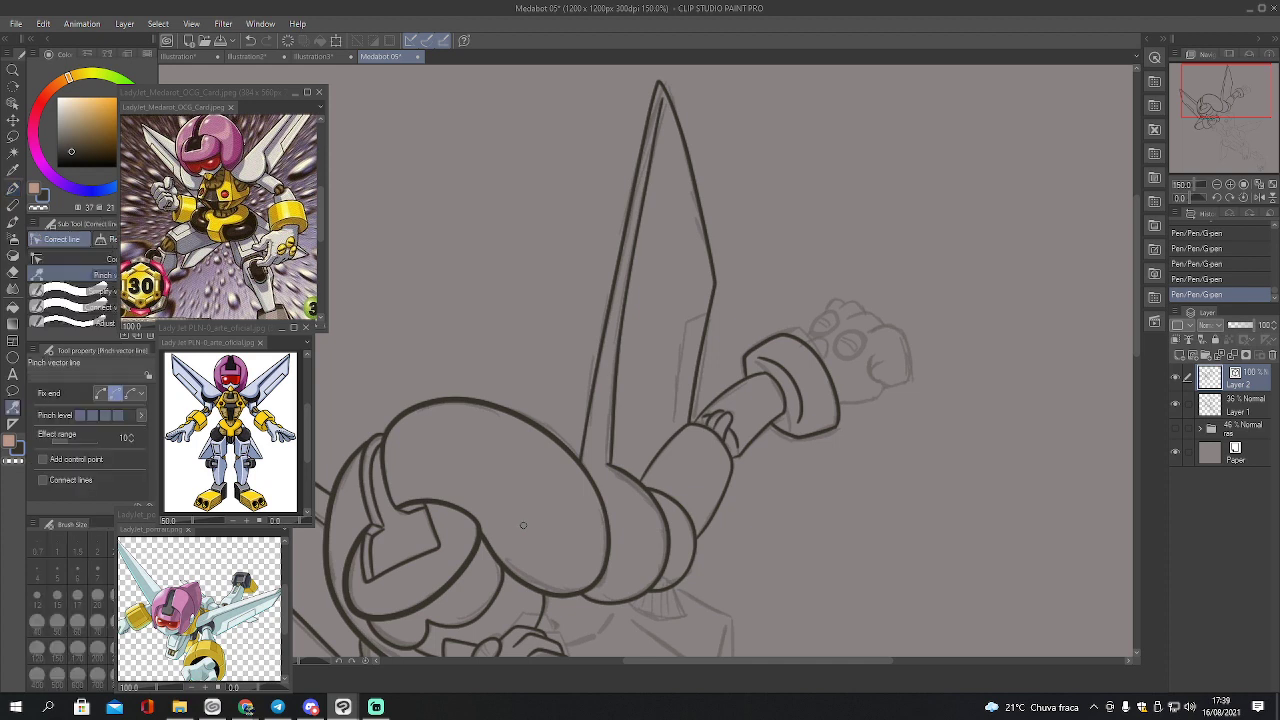
{"action": "left_click", "coordinate": [115, 393]}
{"action": "mouse_move", "coordinate": [799, 386]}
{"action": "left_mouse_down"}
{"action": "mouse_move", "coordinate": [798, 425]}
{"action": "mouse_move", "coordinate": [798, 408]}
{"action": "left_mouse_up"}
{"action": "left_click", "coordinate": [100, 393]}
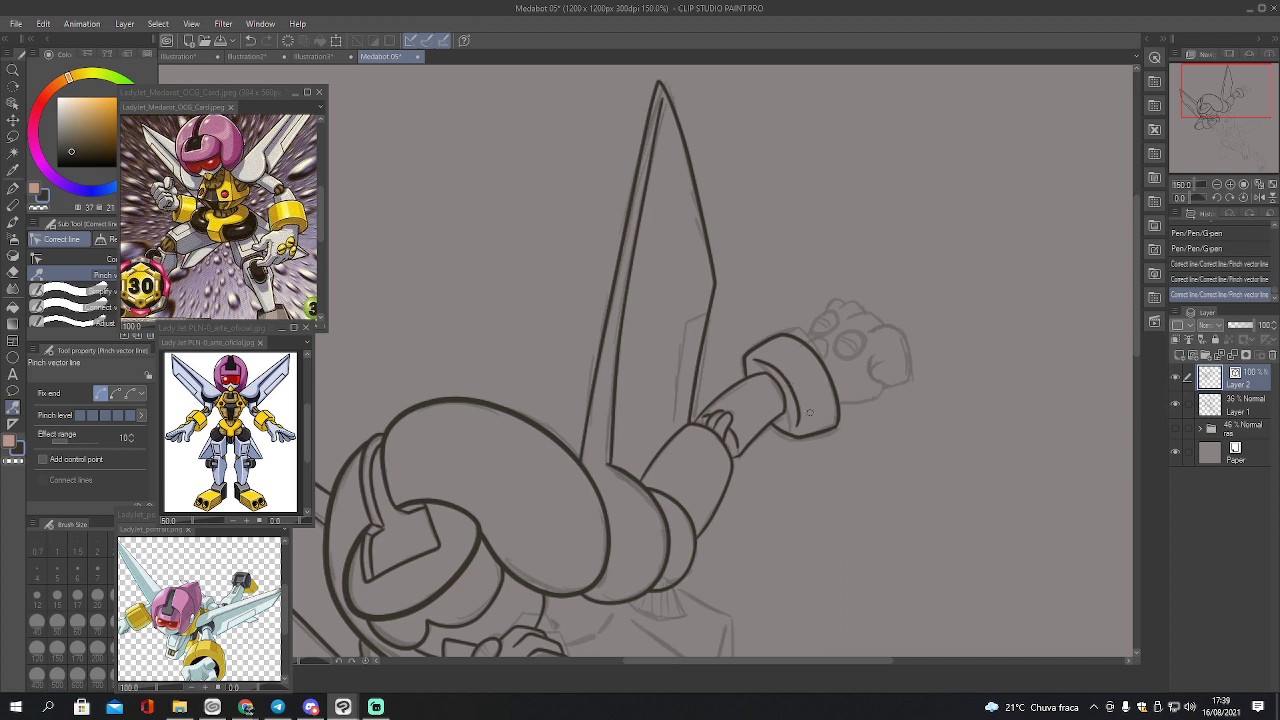
{"action": "key", "text": "p"}
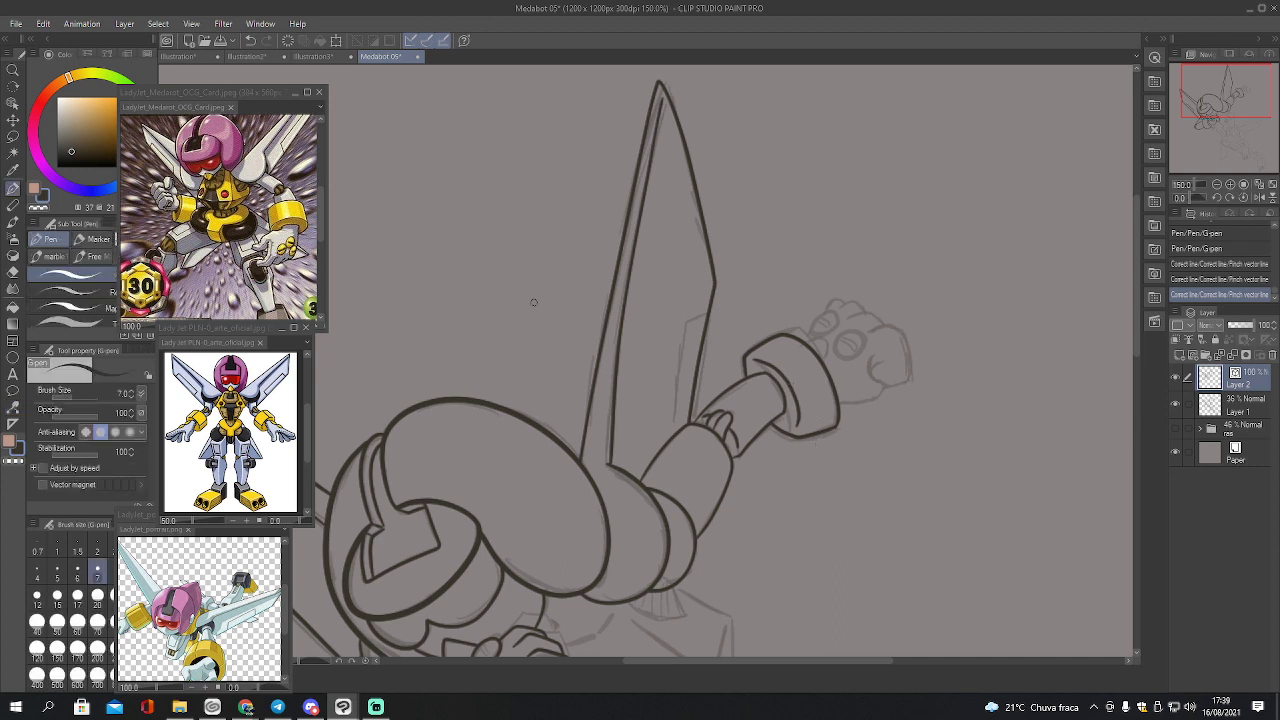
Ink the raised fist beyond the cuff, including its fingers, thumb and knuckle circles
{"action": "left_click_drag", "start_coordinate": [1246, 133], "coordinate": [1256, 133]}
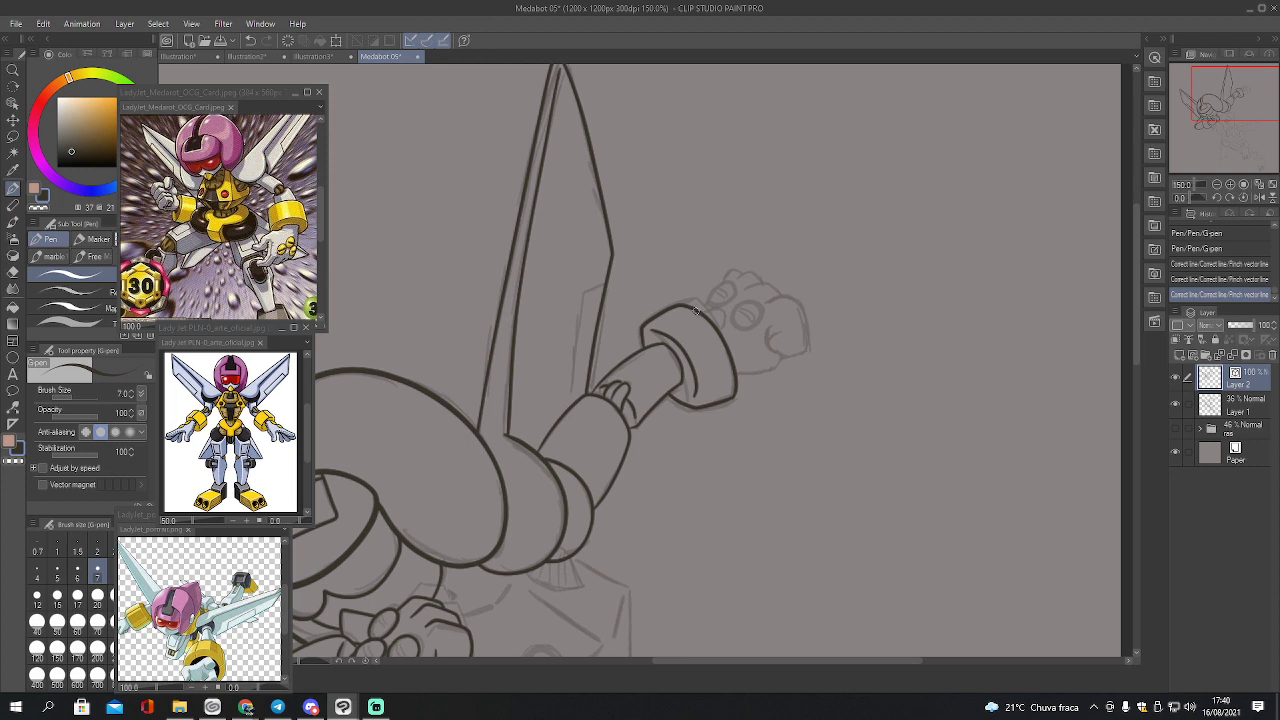
{"action": "mouse_move", "coordinate": [697, 312]}
{"action": "left_mouse_down"}
{"action": "mouse_move", "coordinate": [723, 290]}
{"action": "mouse_move", "coordinate": [703, 313]}
{"action": "mouse_move", "coordinate": [717, 306]}
{"action": "mouse_move", "coordinate": [717, 328]}
{"action": "mouse_move", "coordinate": [742, 301]}
{"action": "mouse_move", "coordinate": [735, 325]}
{"action": "mouse_move", "coordinate": [755, 321]}
{"action": "mouse_move", "coordinate": [752, 298]}
{"action": "mouse_move", "coordinate": [708, 299]}
{"action": "mouse_move", "coordinate": [732, 296]}
{"action": "mouse_move", "coordinate": [719, 284]}
{"action": "mouse_move", "coordinate": [758, 284]}
{"action": "left_mouse_up"}
{"action": "mouse_move", "coordinate": [742, 290]}
{"action": "left_mouse_down"}
{"action": "mouse_move", "coordinate": [763, 279]}
{"action": "mouse_move", "coordinate": [803, 320]}
{"action": "mouse_move", "coordinate": [810, 346]}
{"action": "mouse_move", "coordinate": [783, 357]}
{"action": "mouse_move", "coordinate": [766, 339]}
{"action": "mouse_move", "coordinate": [782, 366]}
{"action": "mouse_move", "coordinate": [736, 364]}
{"action": "mouse_move", "coordinate": [772, 350]}
{"action": "left_mouse_up"}
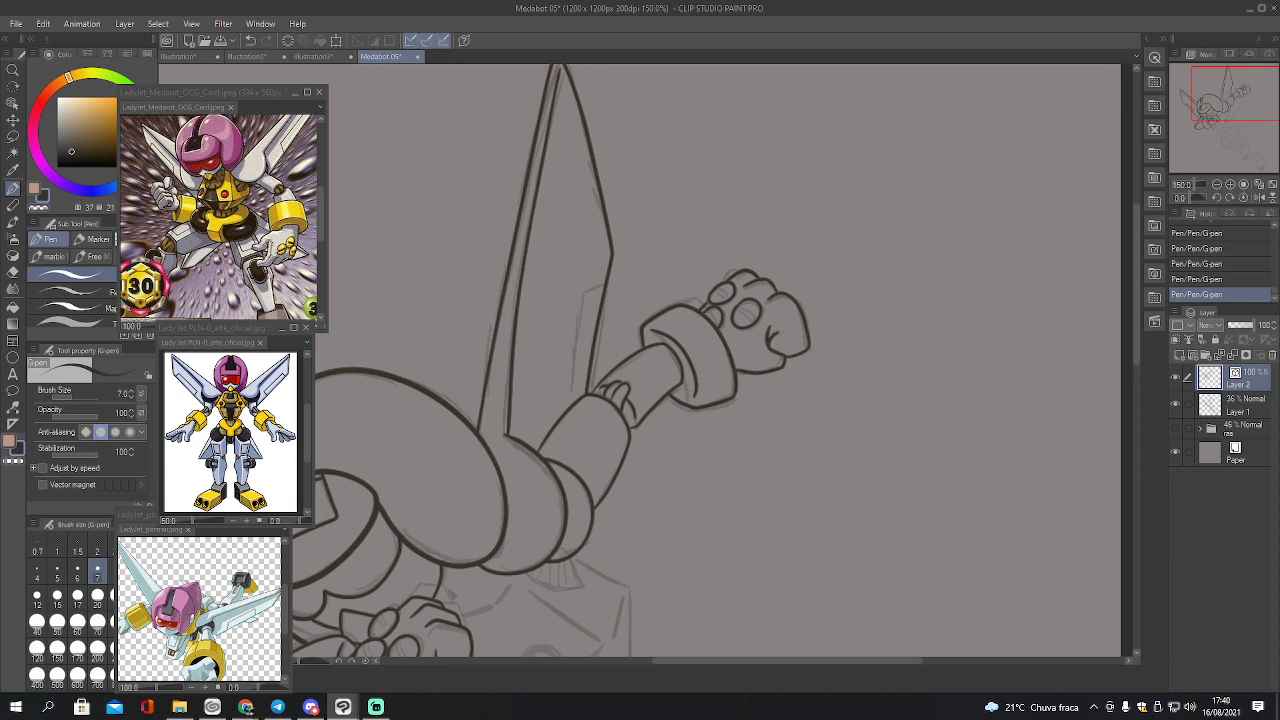
Ink the neck piece under the helmet, the shoulder line beside the front fist, and the torso's side corner below the cuff
{"action": "left_click_drag", "start_coordinate": [1219, 83], "coordinate": [1231, 109]}
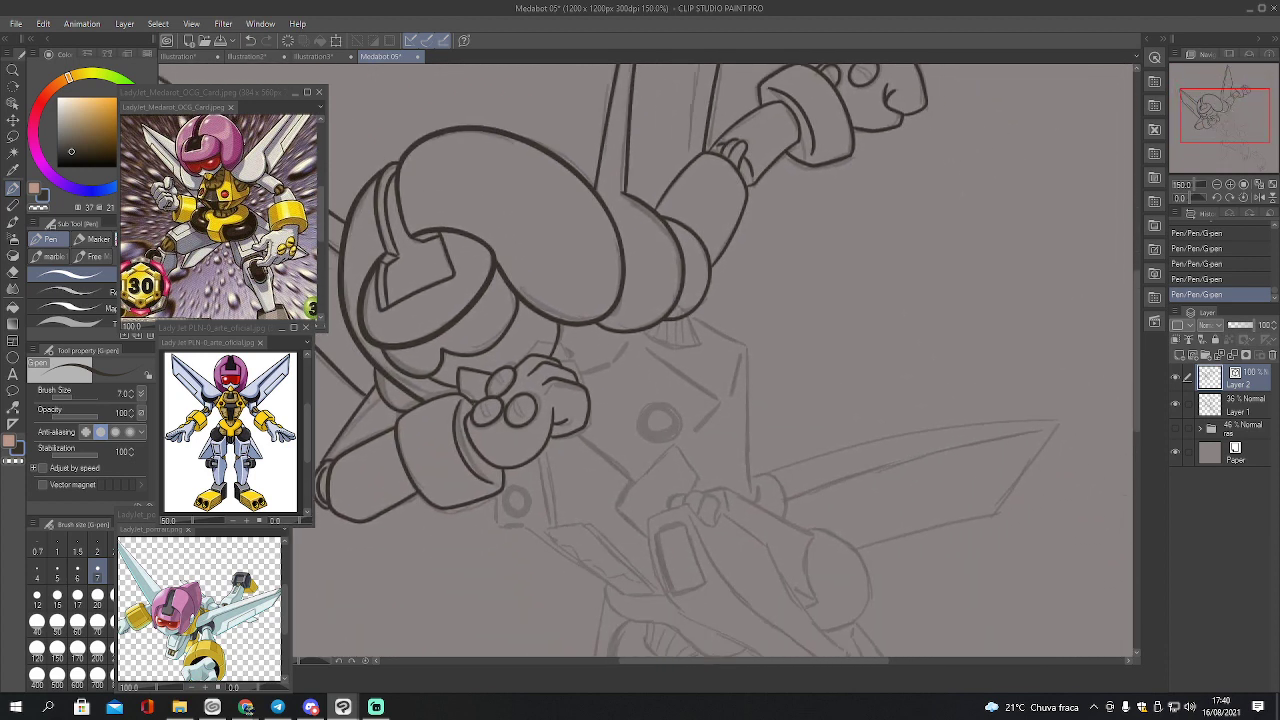
{"action": "mouse_move", "coordinate": [633, 330]}
{"action": "left_mouse_down"}
{"action": "mouse_move", "coordinate": [690, 346]}
{"action": "mouse_move", "coordinate": [686, 316]}
{"action": "left_mouse_up"}
{"action": "mouse_move", "coordinate": [576, 374]}
{"action": "left_mouse_down"}
{"action": "mouse_move", "coordinate": [616, 357]}
{"action": "mouse_move", "coordinate": [623, 334]}
{"action": "left_mouse_up"}
{"action": "mouse_move", "coordinate": [495, 503]}
{"action": "left_mouse_down"}
{"action": "mouse_move", "coordinate": [497, 522]}
{"action": "mouse_move", "coordinate": [516, 525]}
{"action": "left_mouse_up"}
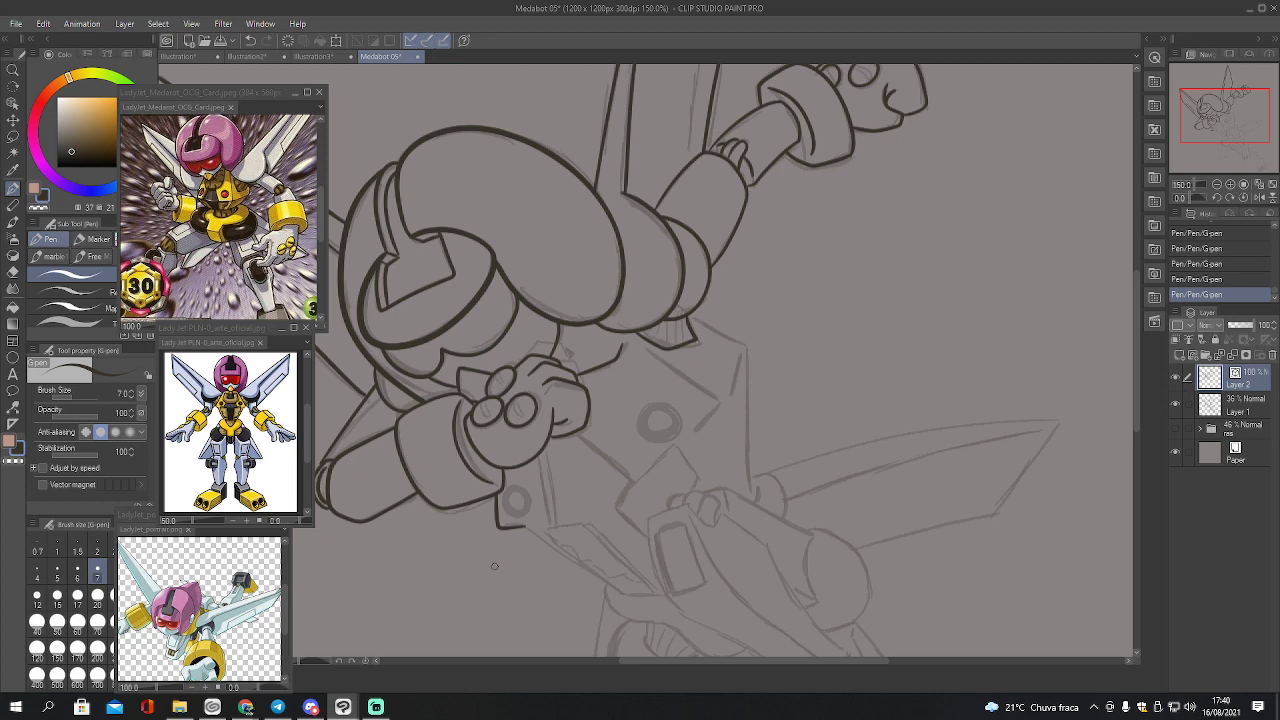
Ink the pointed side panel's lower and upper edges below the fist, redrawing the upper diagonal and comparing it through the history
{"action": "mouse_move", "coordinate": [494, 566]}
{"action": "left_mouse_down"}
{"action": "mouse_move", "coordinate": [424, 386]}
{"action": "mouse_move", "coordinate": [494, 388]}
{"action": "mouse_move", "coordinate": [558, 430]}
{"action": "mouse_move", "coordinate": [590, 427]}
{"action": "left_mouse_up"}
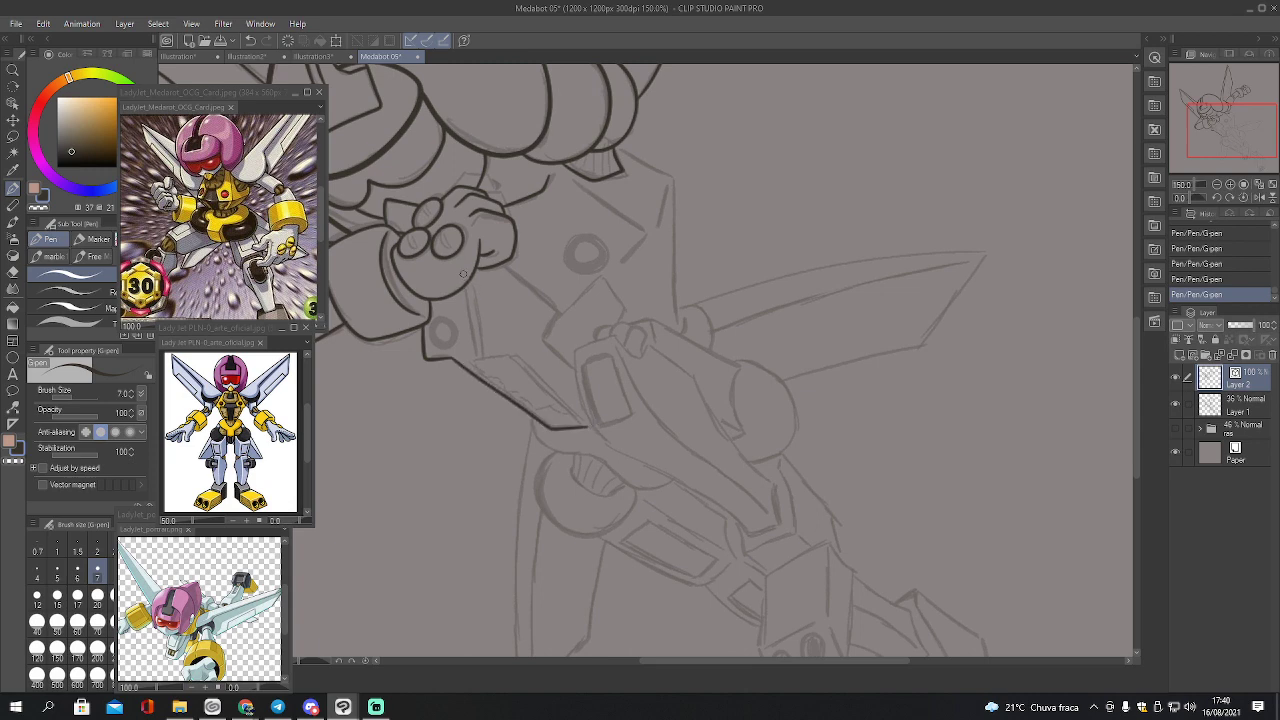
{"action": "mouse_move", "coordinate": [463, 278]}
{"action": "left_mouse_down"}
{"action": "mouse_move", "coordinate": [474, 352]}
{"action": "mouse_move", "coordinate": [507, 349]}
{"action": "mouse_move", "coordinate": [584, 424]}
{"action": "left_mouse_up"}
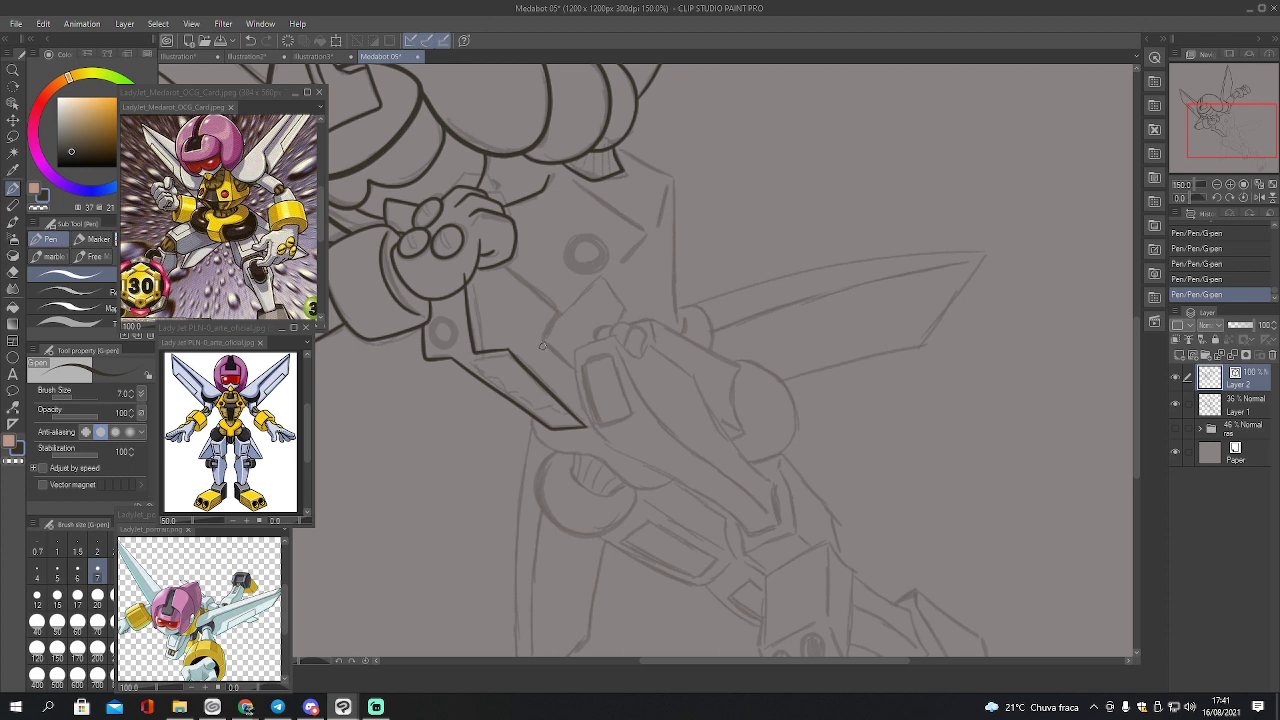
{"action": "key", "text": "ctrl+z"}
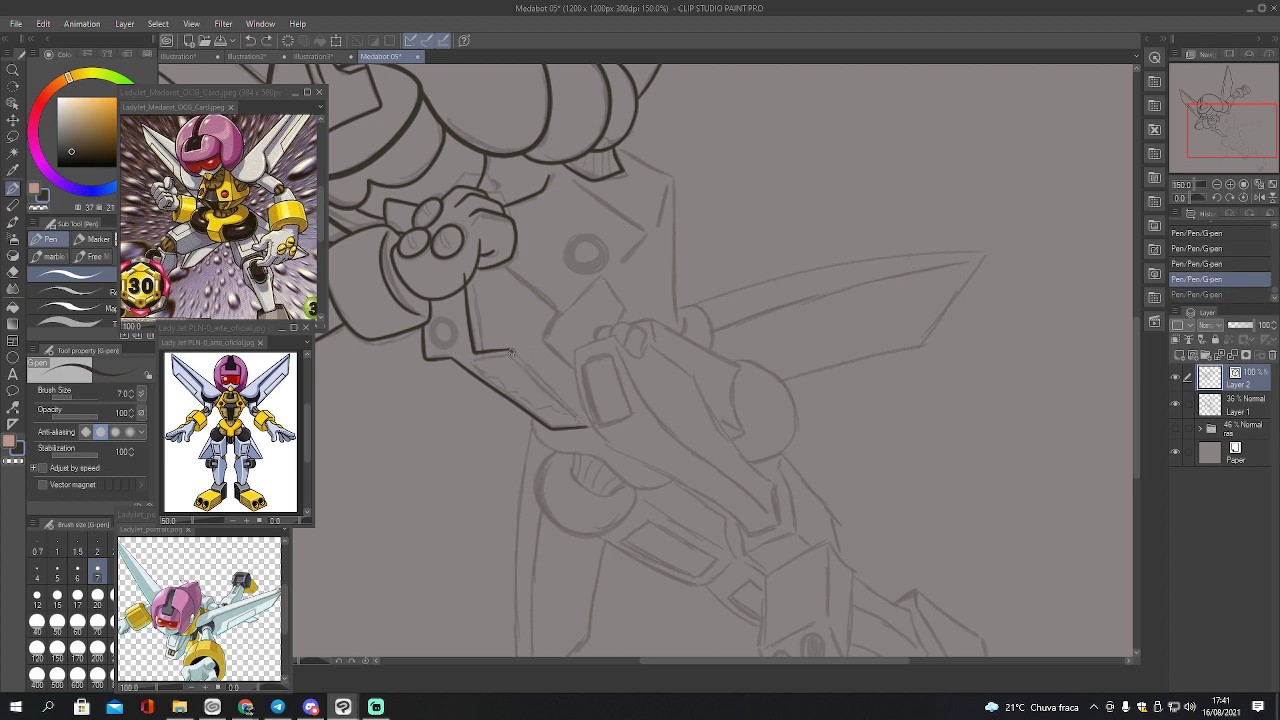
{"action": "left_click_drag", "start_coordinate": [510, 352], "coordinate": [581, 423]}
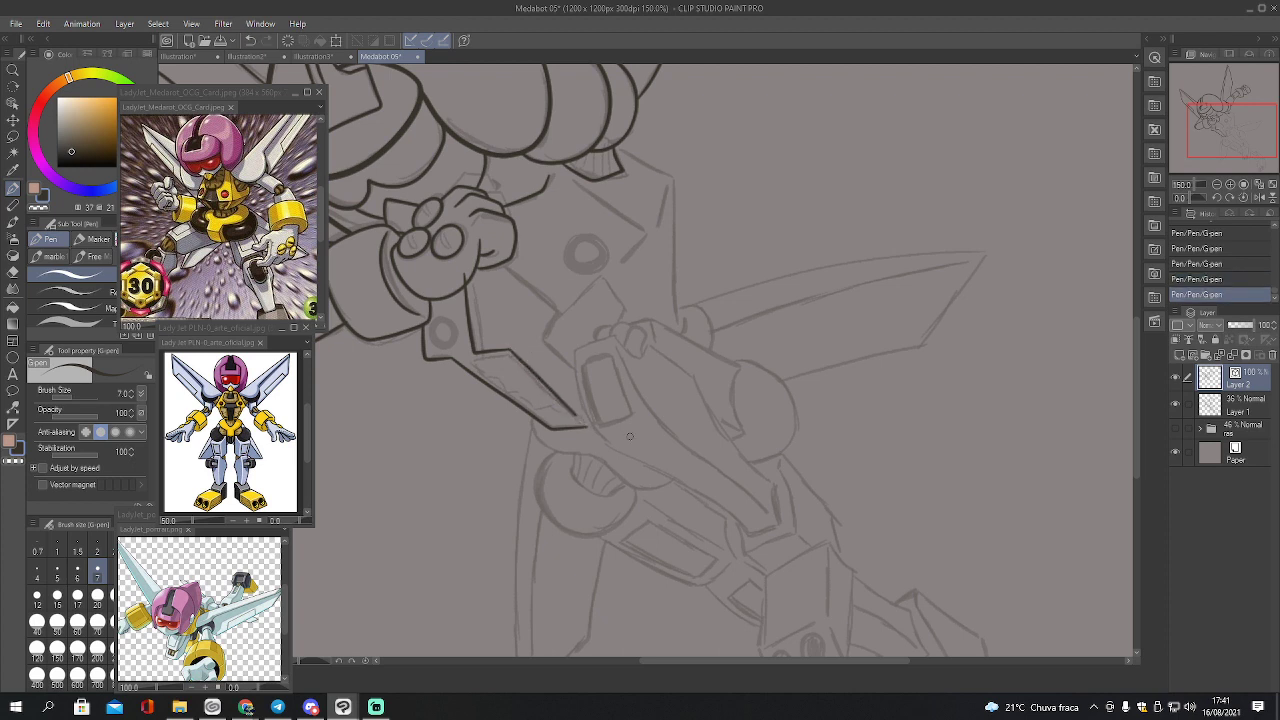
{"action": "left_click", "coordinate": [1200, 280]}
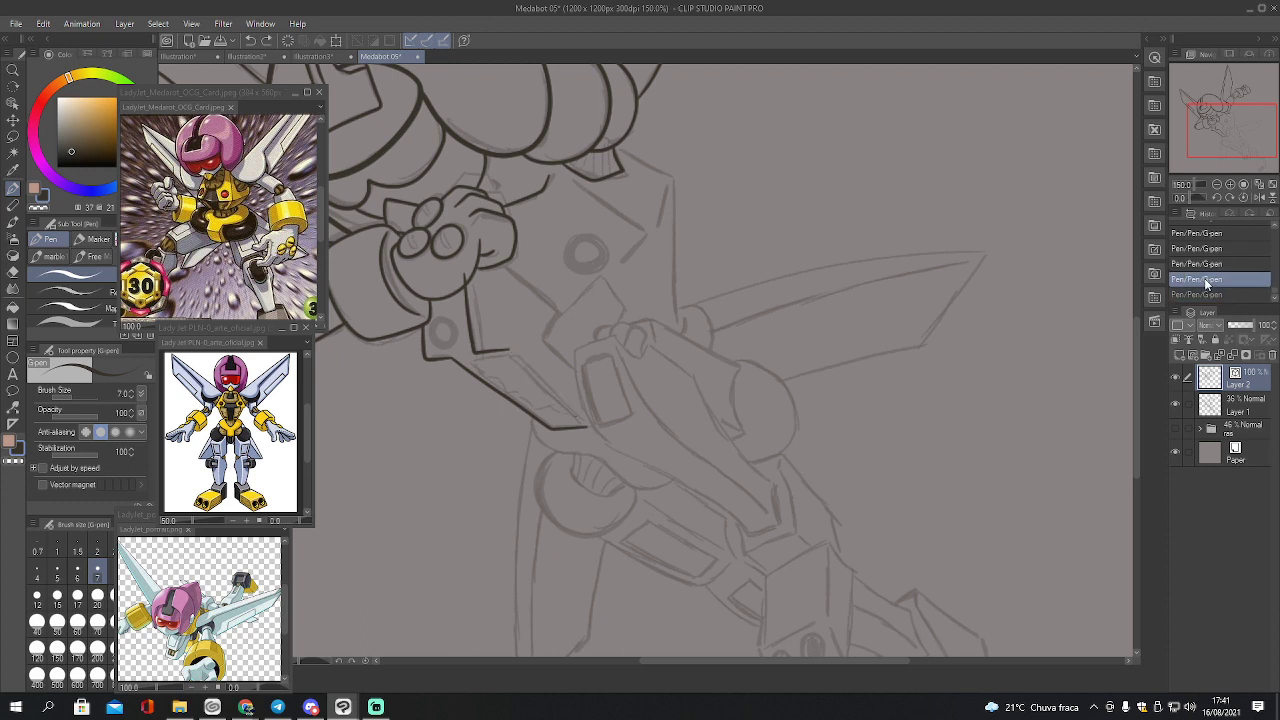
{"action": "left_click", "coordinate": [1191, 295]}
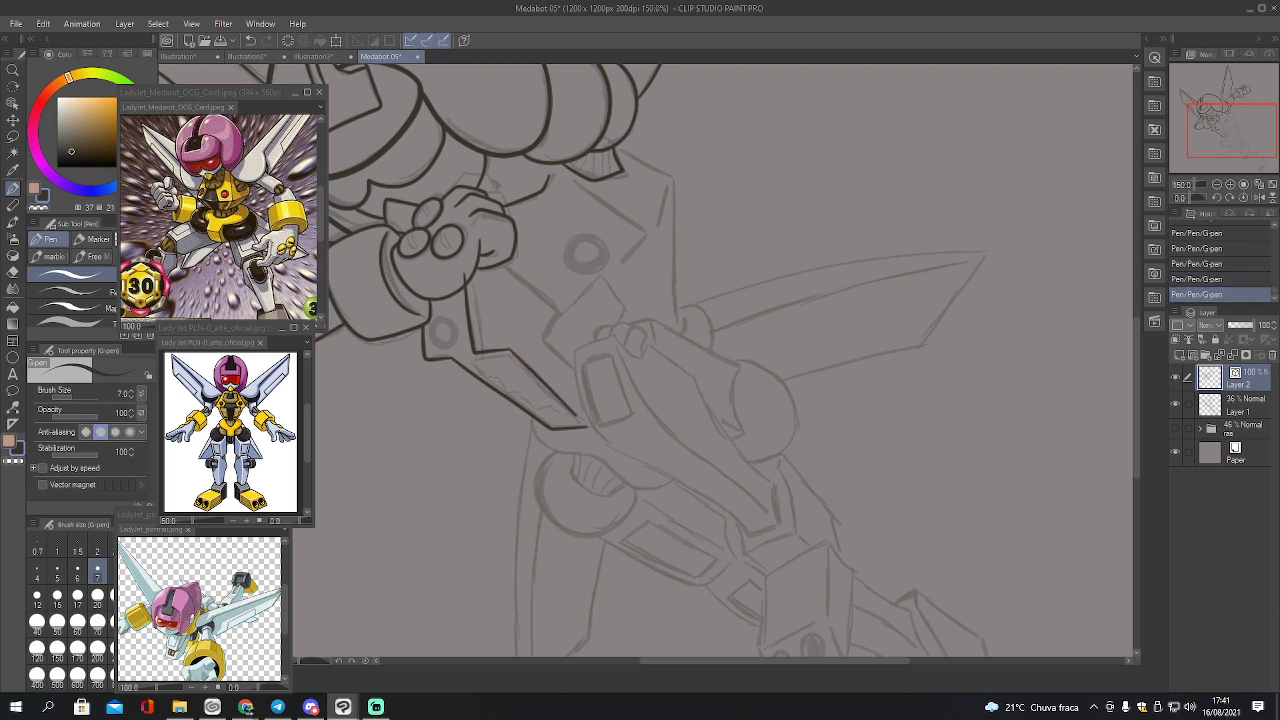
Pull the side panel's upper diagonal to the tip and align its corner with Pinch vector line
{"action": "key", "text": "y"}
{"action": "left_click", "coordinate": [115, 393]}
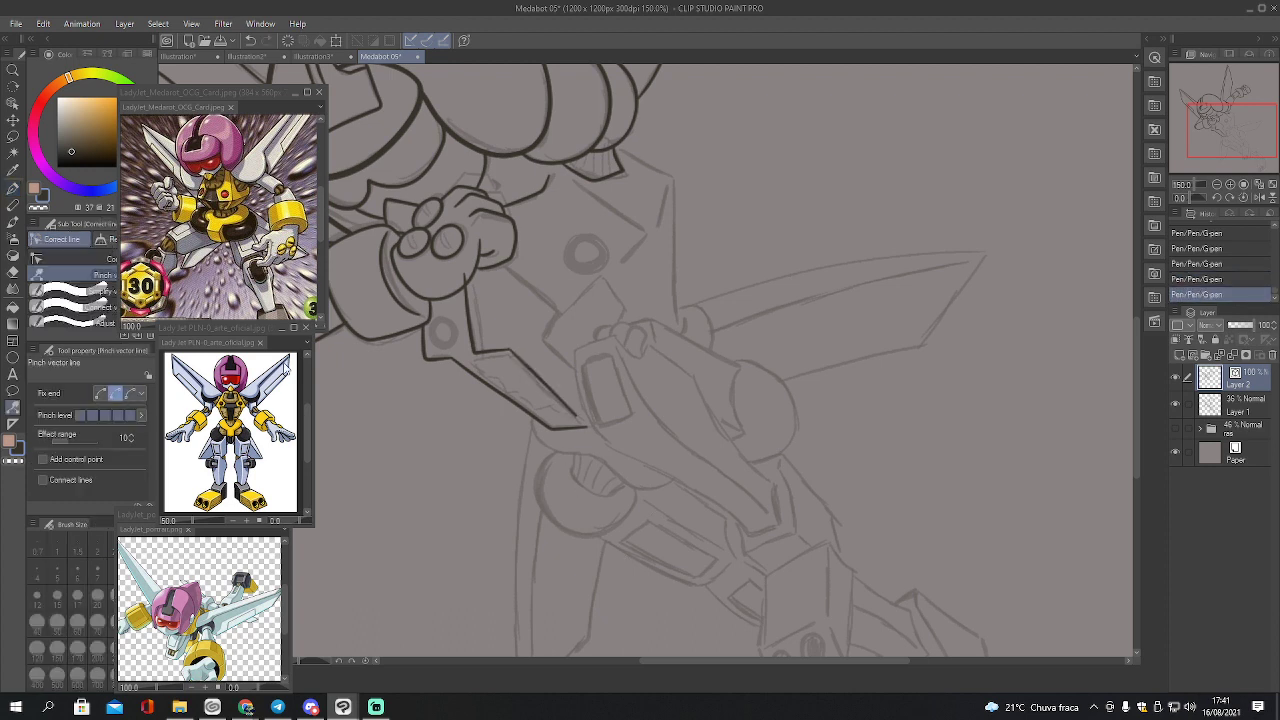
{"action": "left_click_drag", "start_coordinate": [579, 417], "coordinate": [587, 427]}
{"action": "left_click_drag", "start_coordinate": [516, 356], "coordinate": [516, 357]}
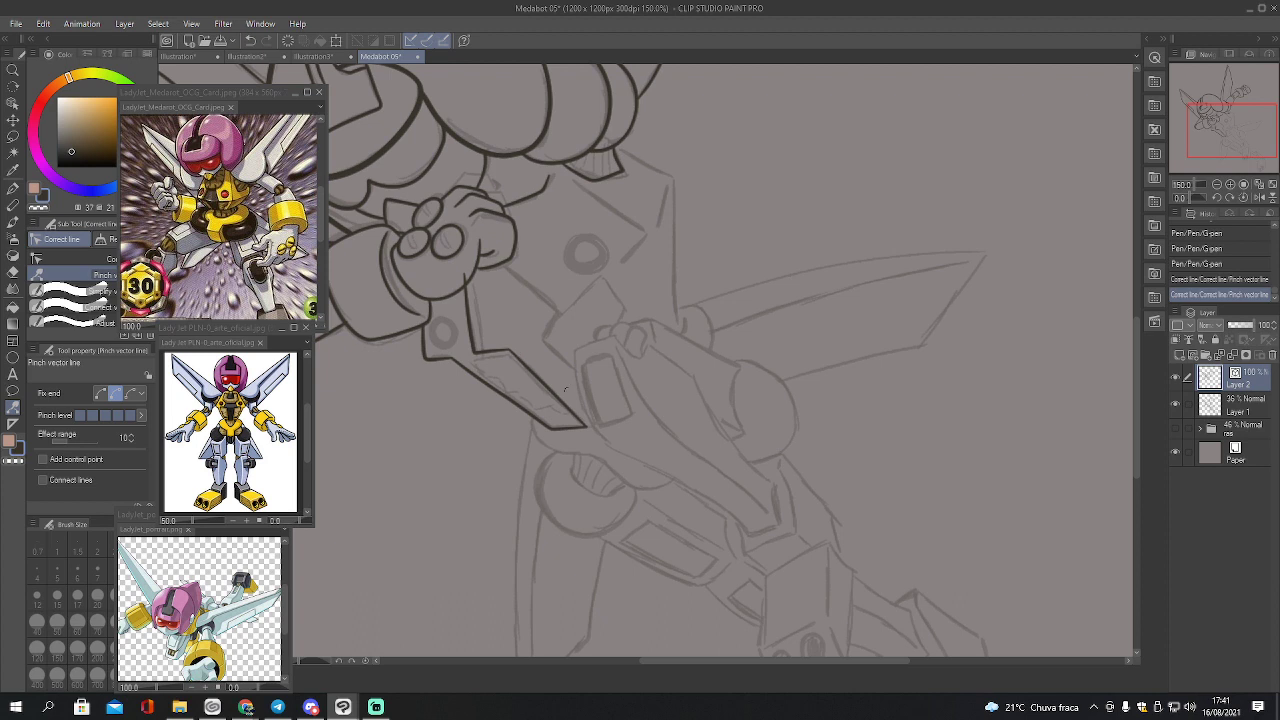
Erase the panel line's end that overlaps the front fist with the hard vector eraser, and return to the G-pen
{"action": "key", "text": "e"}
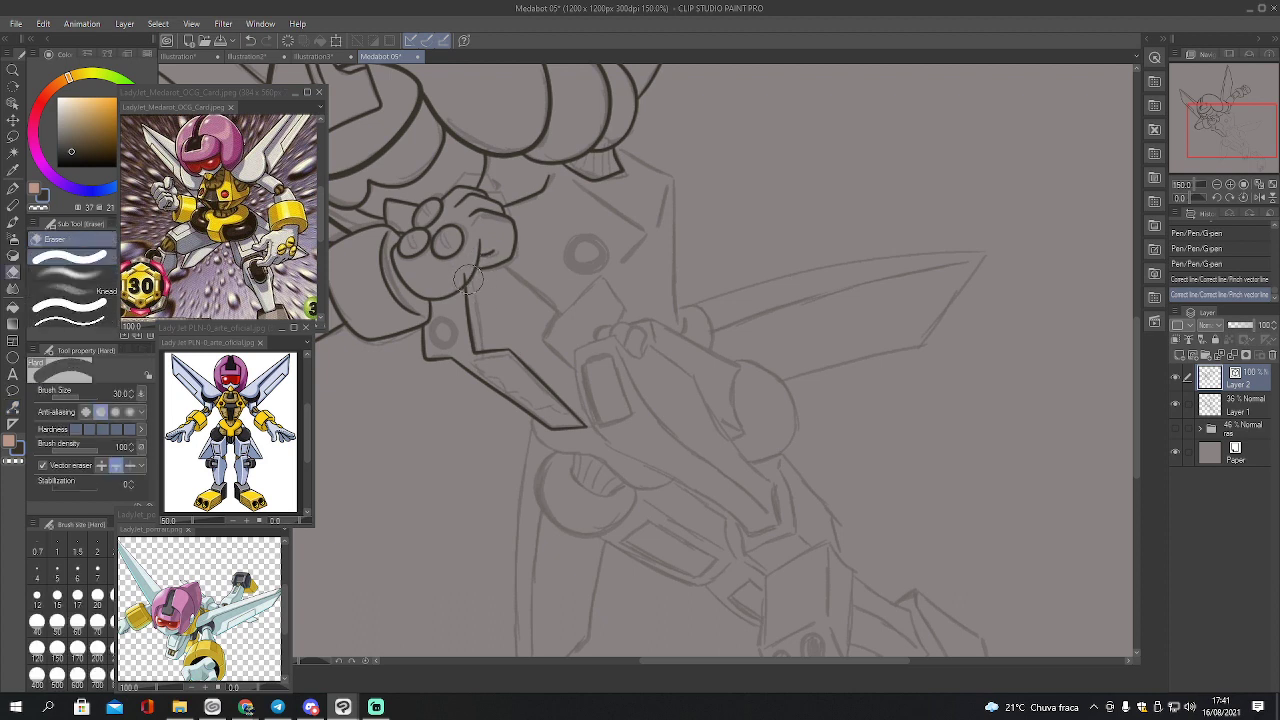
{"action": "left_click_drag", "start_coordinate": [468, 268], "coordinate": [463, 276]}
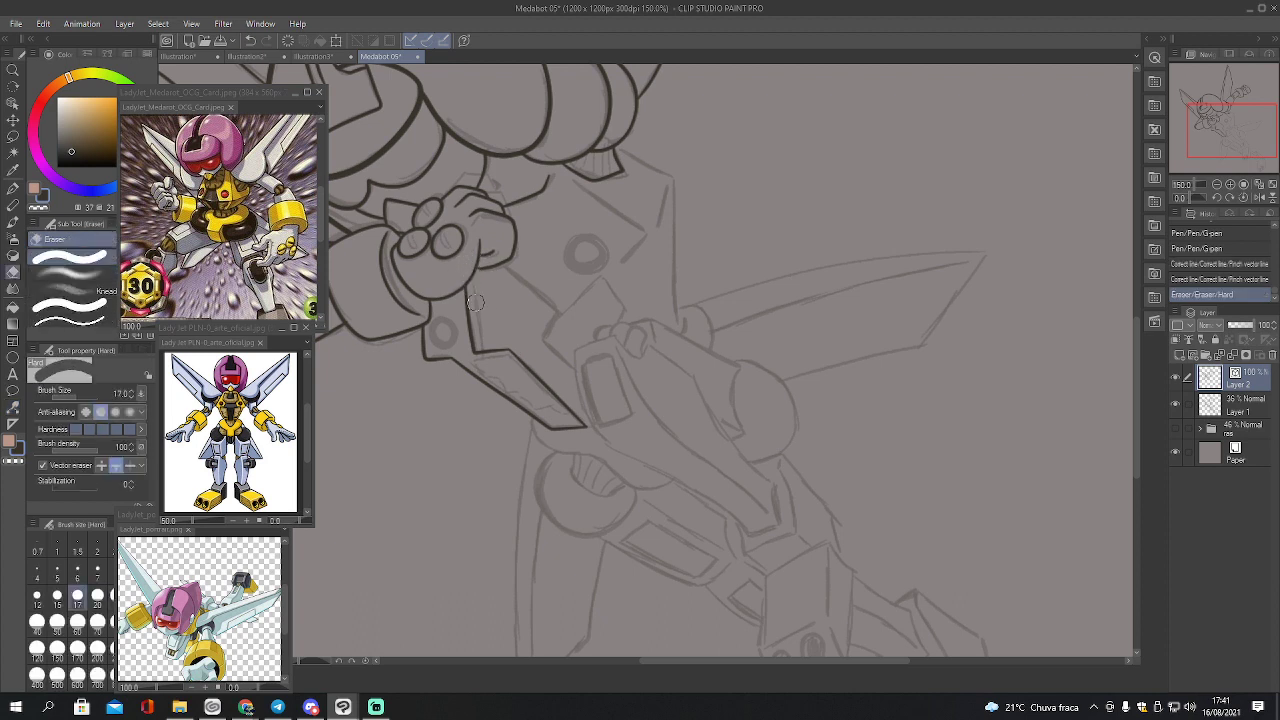
{"action": "key", "text": "p"}
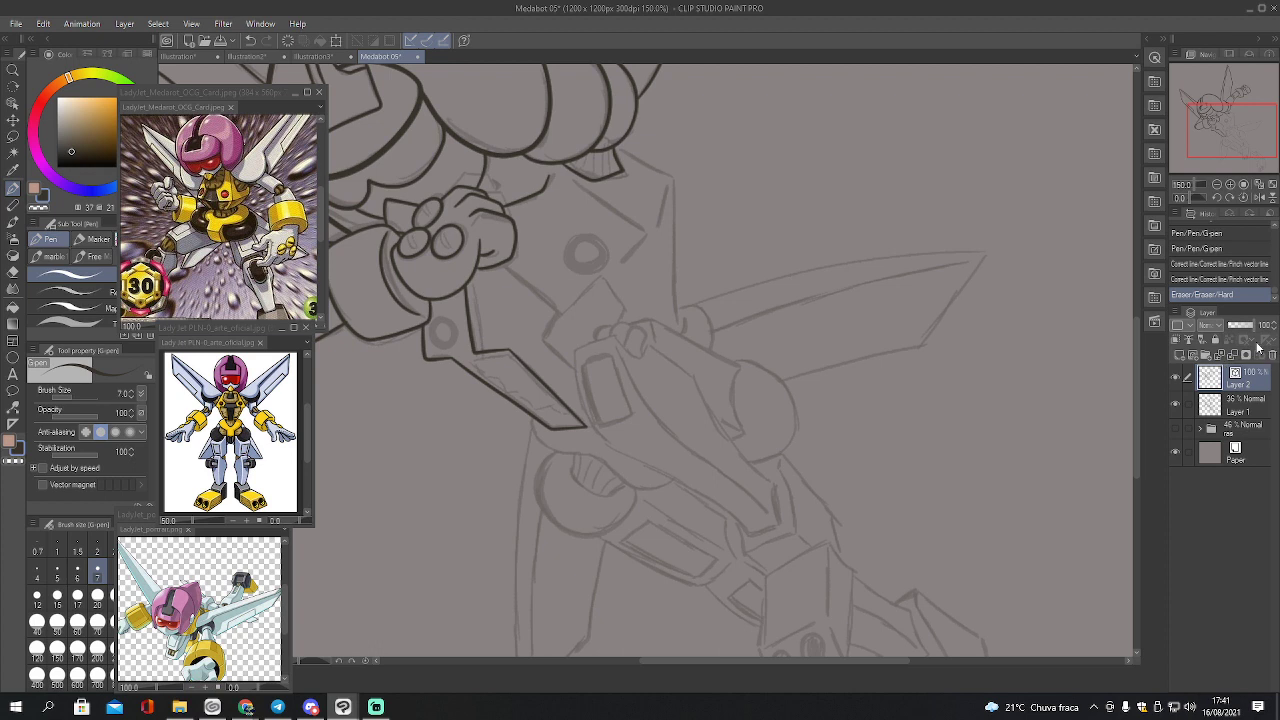
Ink a second line parallel to the side panel's vertical and diagonal edges, undoing and redrawing the diagonal part
{"action": "mouse_move", "coordinate": [470, 280]}
{"action": "left_mouse_down"}
{"action": "mouse_move", "coordinate": [478, 350]}
{"action": "mouse_move", "coordinate": [518, 354]}
{"action": "mouse_move", "coordinate": [574, 400]}
{"action": "left_mouse_up"}
{"action": "key", "text": "ctrl+z"}
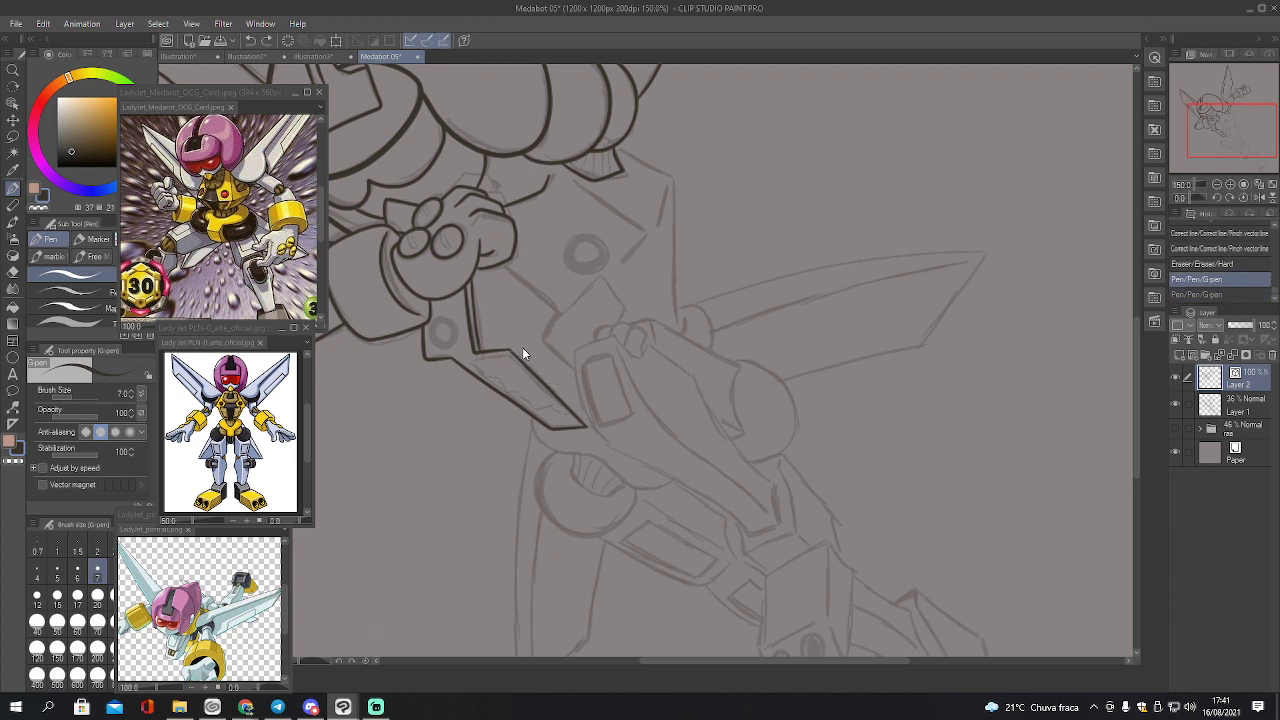
{"action": "left_click_drag", "start_coordinate": [520, 352], "coordinate": [580, 412]}
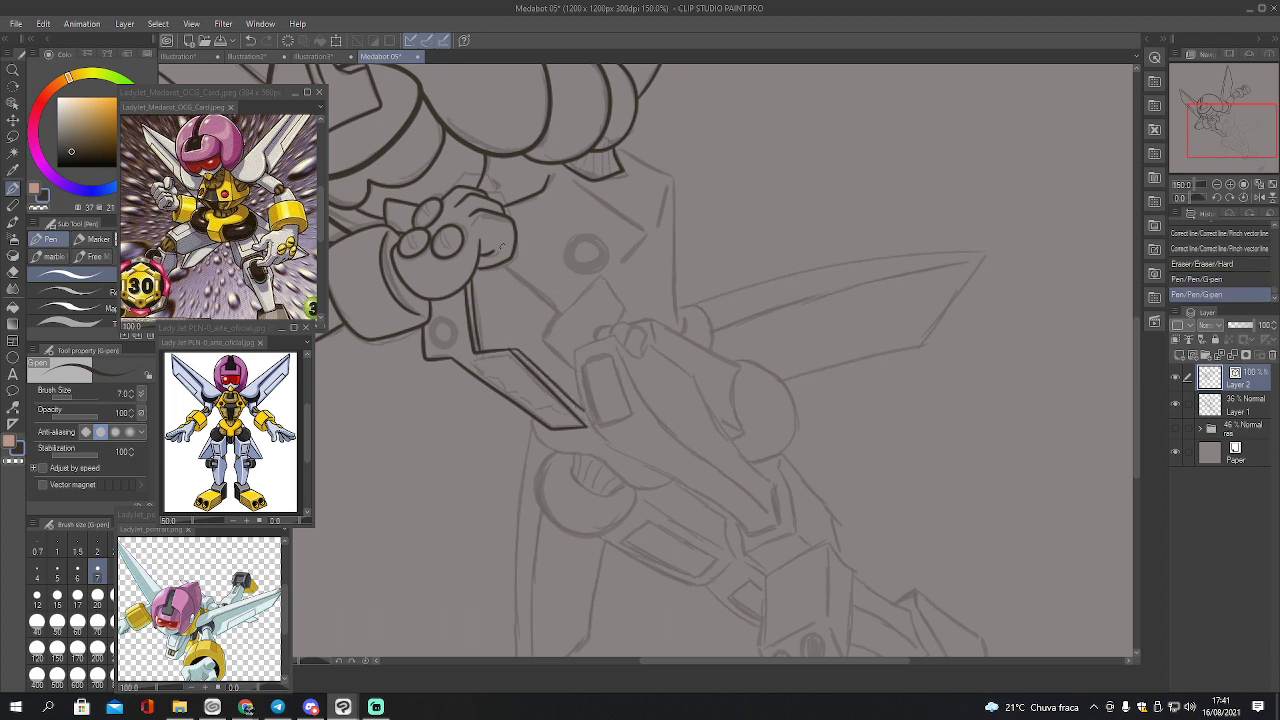
Ink the angular panel edge running down from the front fist, and align its end and outer corner with Pinch vector line
{"action": "mouse_move", "coordinate": [502, 258]}
{"action": "left_mouse_down"}
{"action": "mouse_move", "coordinate": [560, 304]}
{"action": "mouse_move", "coordinate": [545, 352]}
{"action": "left_mouse_up"}
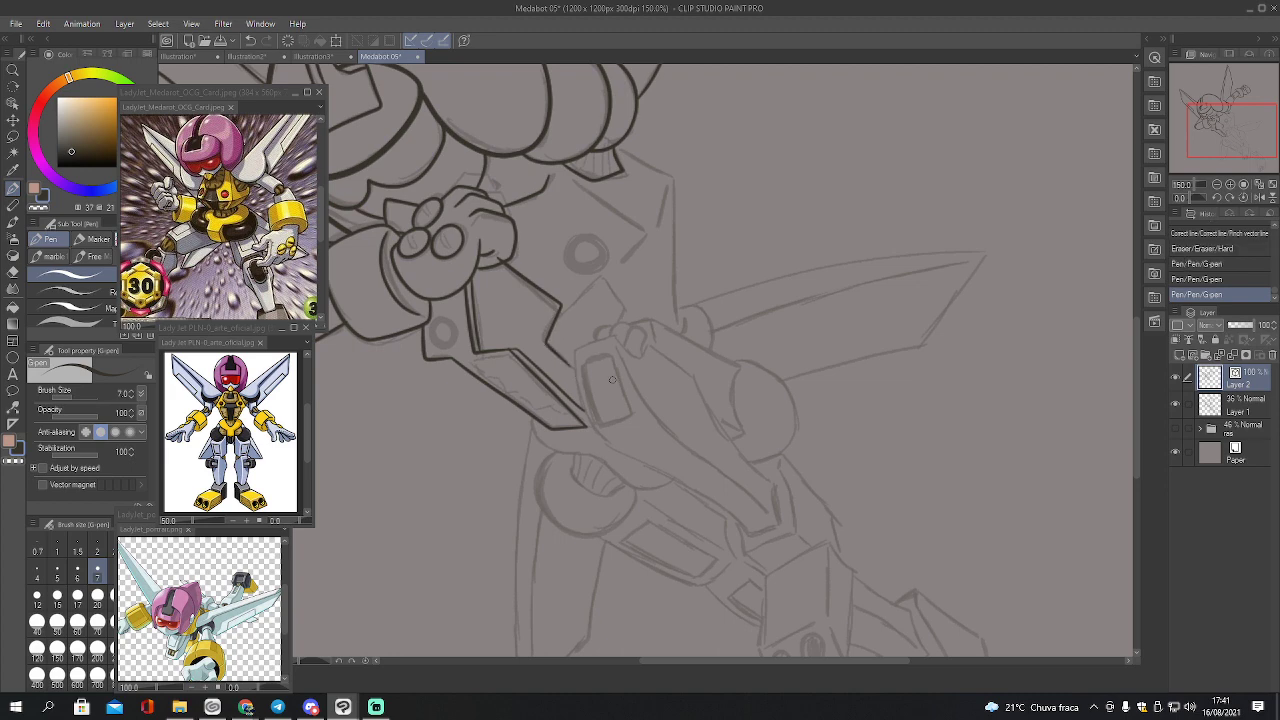
{"action": "key", "text": "y"}
{"action": "mouse_move", "coordinate": [575, 366]}
{"action": "left_mouse_down"}
{"action": "mouse_move", "coordinate": [540, 290]}
{"action": "mouse_move", "coordinate": [575, 370]}
{"action": "mouse_move", "coordinate": [551, 342]}
{"action": "mouse_move", "coordinate": [545, 300]}
{"action": "mouse_move", "coordinate": [548, 338]}
{"action": "left_mouse_up"}
{"action": "left_click", "coordinate": [101, 393]}
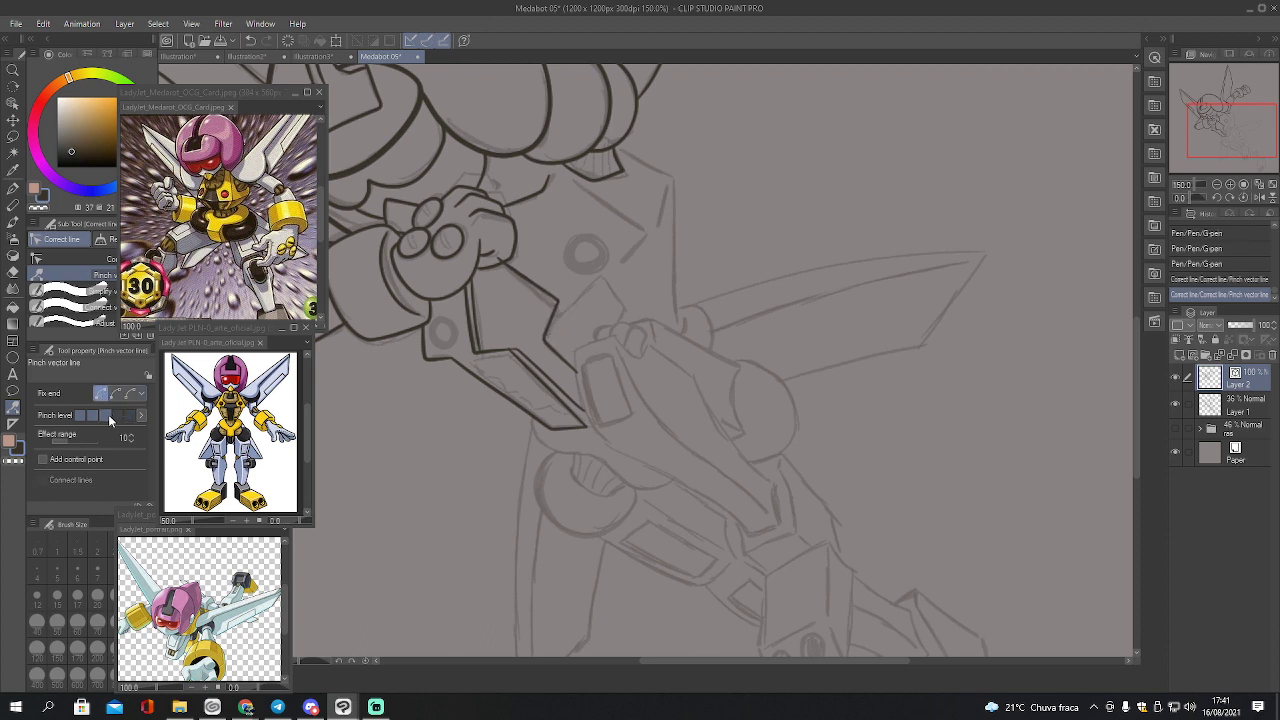
{"action": "left_click_drag", "start_coordinate": [557, 293], "coordinate": [563, 312]}
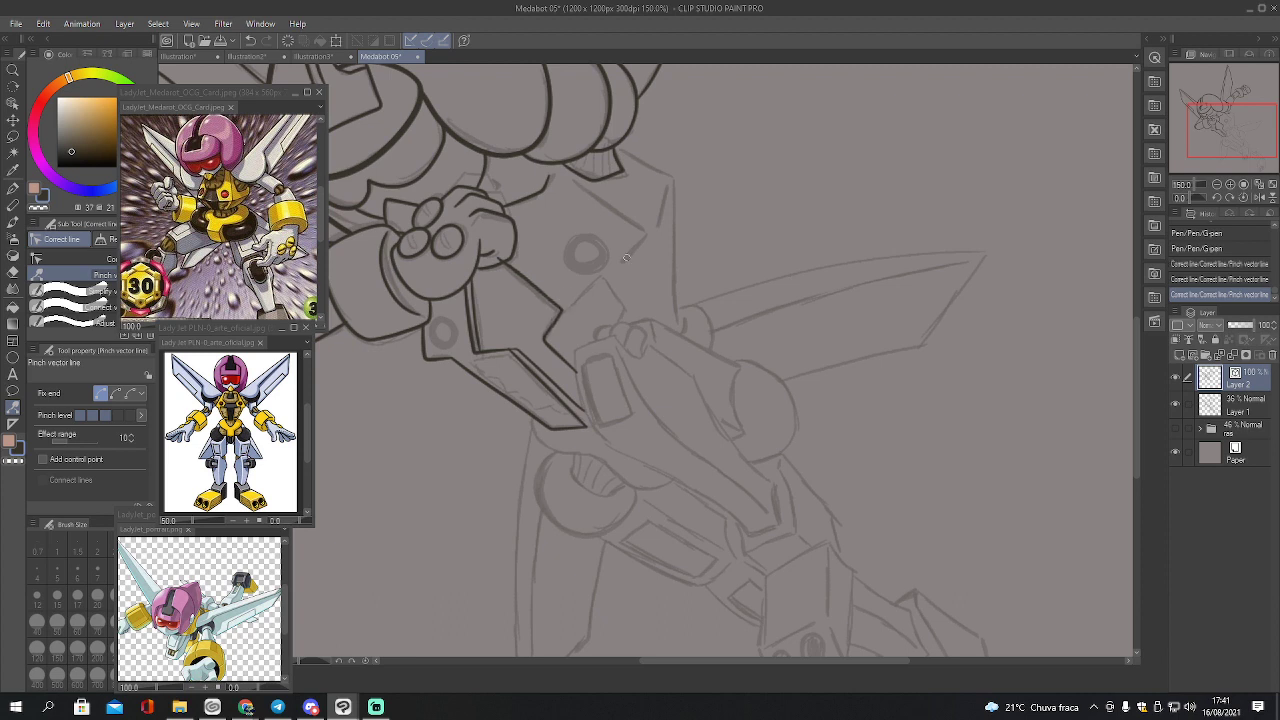
Erase the panel line overlapping the front fist with the hard vector eraser at size 8, and return to the G-pen
{"action": "key", "text": "e"}
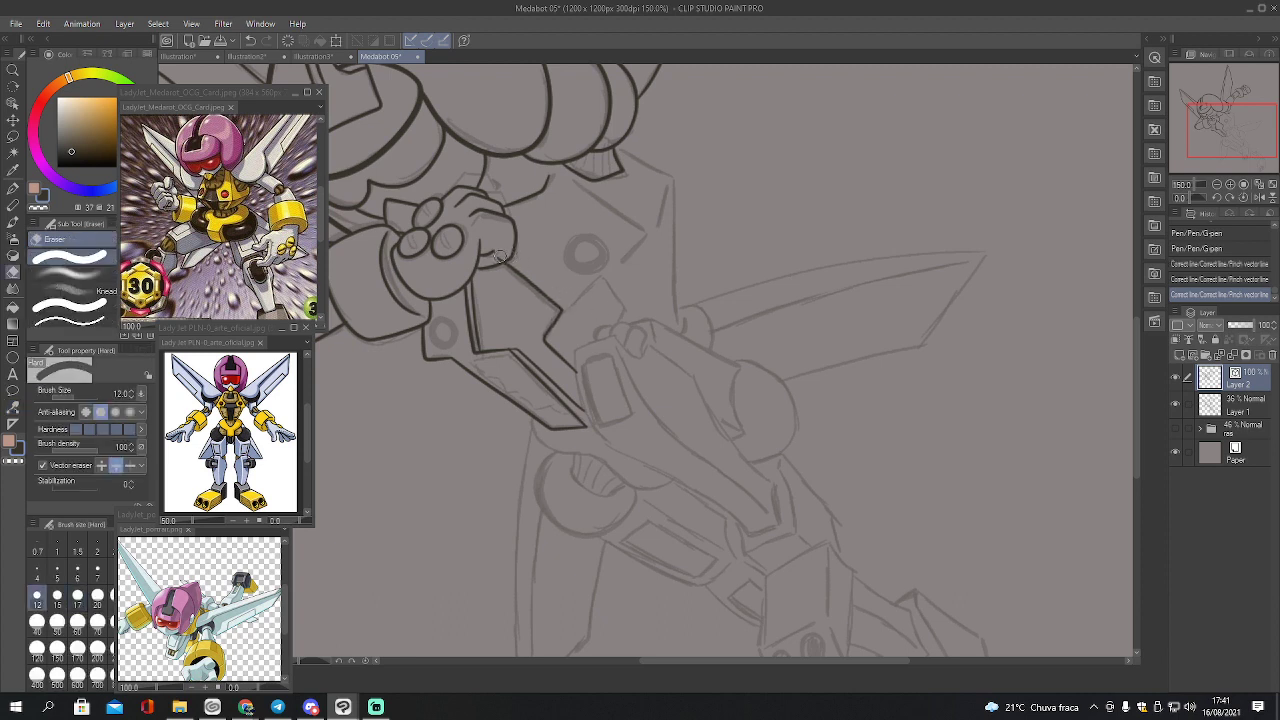
{"action": "key", "text": "bracketleft"}
{"action": "left_click_drag", "start_coordinate": [504, 255], "coordinate": [513, 249]}
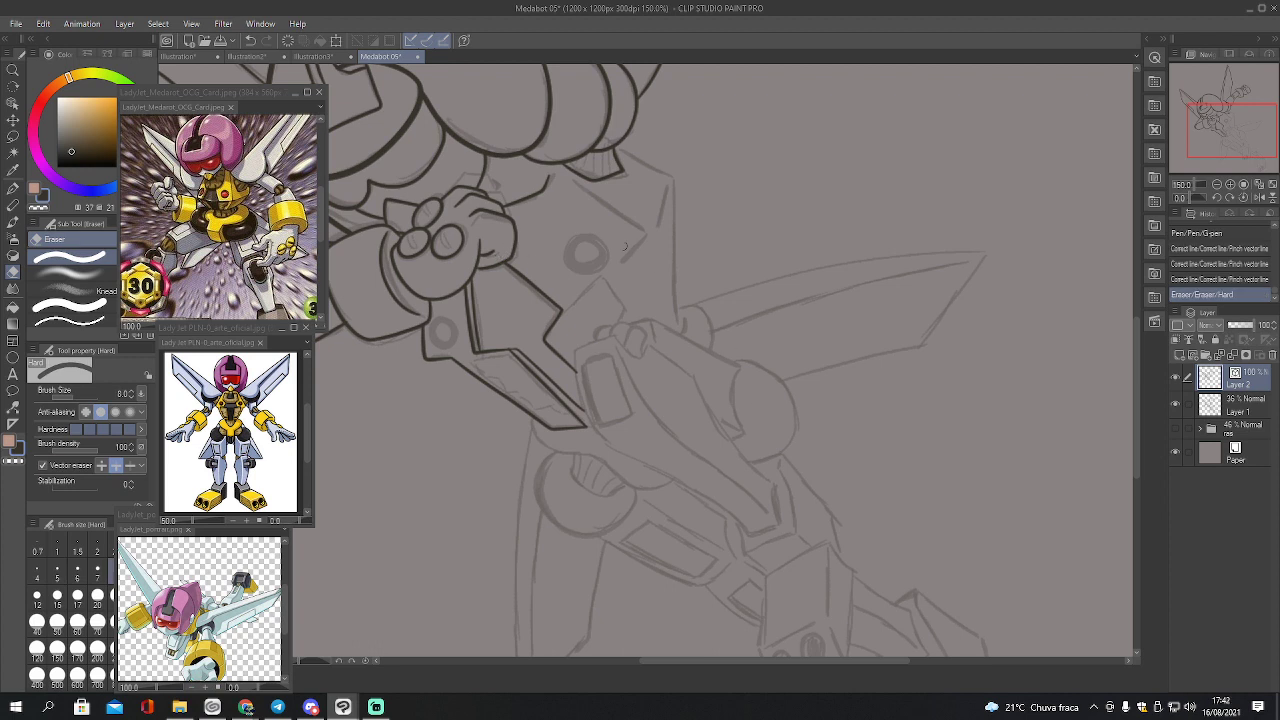
{"action": "key", "text": "p"}
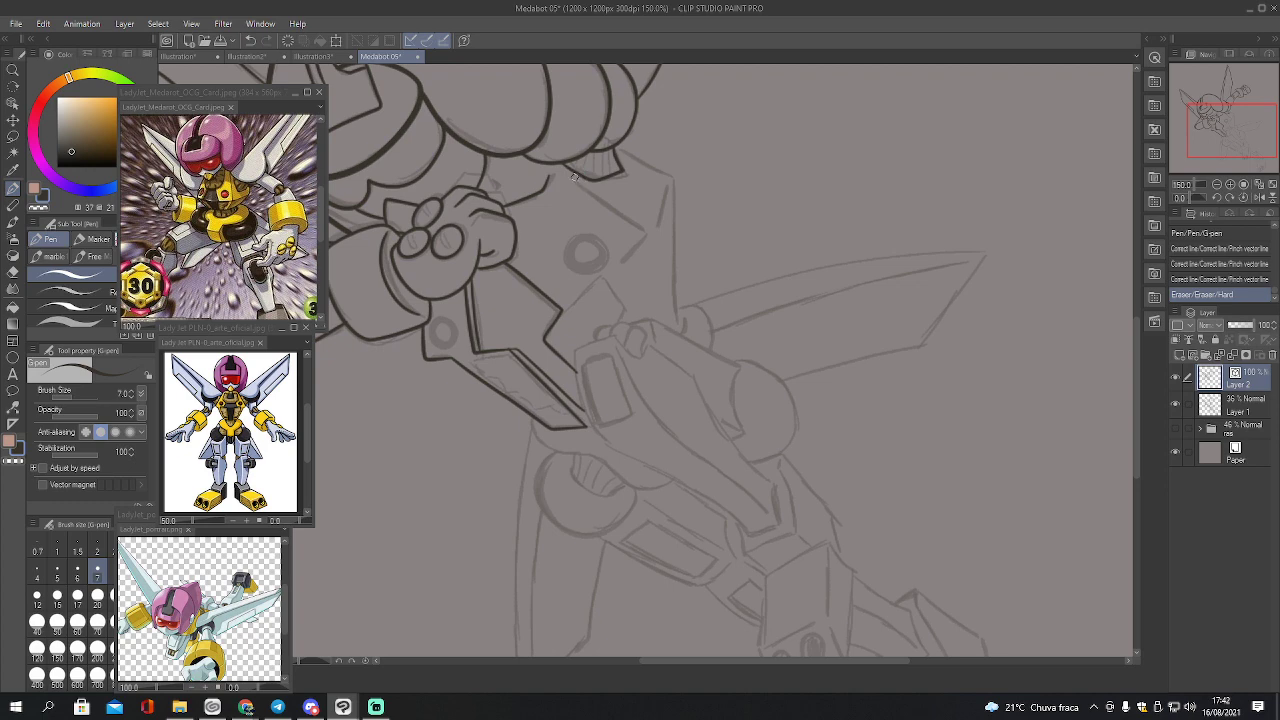
Ink the angular edges beside the sketched circle and the plate's long outer edge, trimming and redrawing that edge's lower end
{"action": "mouse_move", "coordinate": [566, 176]}
{"action": "left_mouse_down"}
{"action": "mouse_move", "coordinate": [644, 219]}
{"action": "mouse_move", "coordinate": [624, 261]}
{"action": "left_mouse_up"}
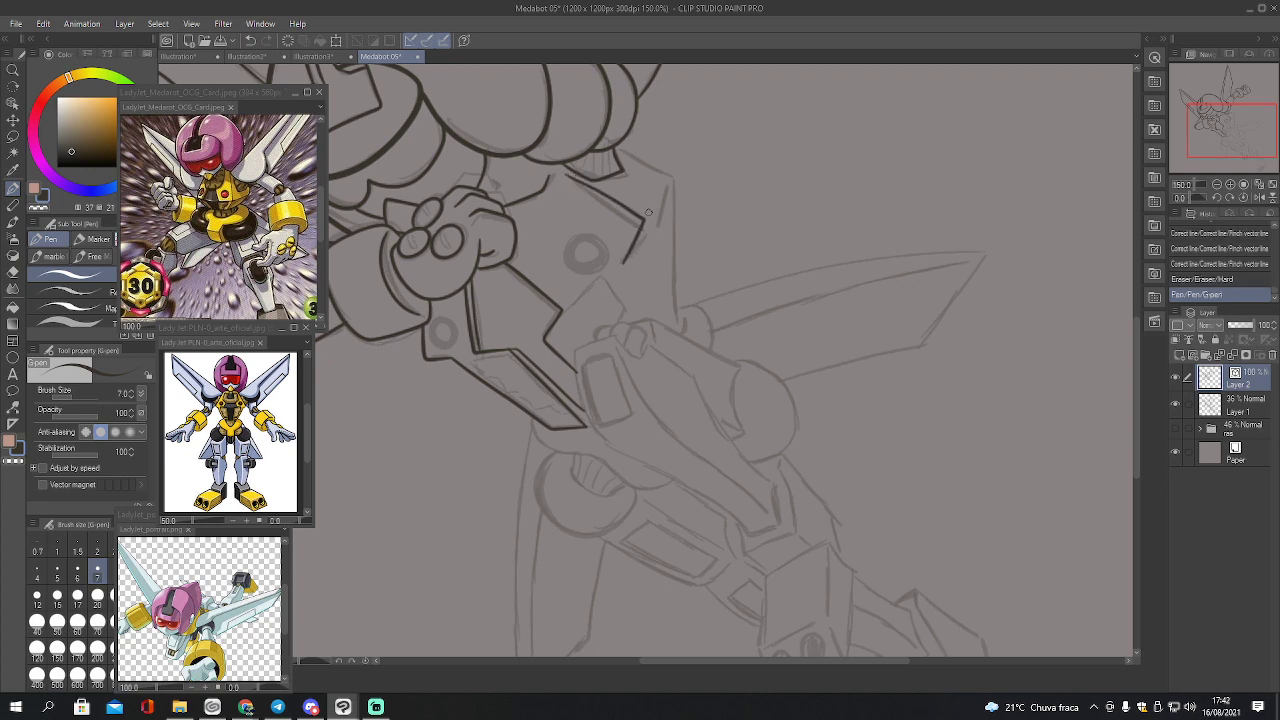
{"action": "mouse_move", "coordinate": [648, 212]}
{"action": "left_mouse_down"}
{"action": "mouse_move", "coordinate": [659, 167]}
{"action": "mouse_move", "coordinate": [642, 160]}
{"action": "mouse_move", "coordinate": [670, 185]}
{"action": "mouse_move", "coordinate": [661, 171]}
{"action": "mouse_move", "coordinate": [674, 324]}
{"action": "left_mouse_up"}
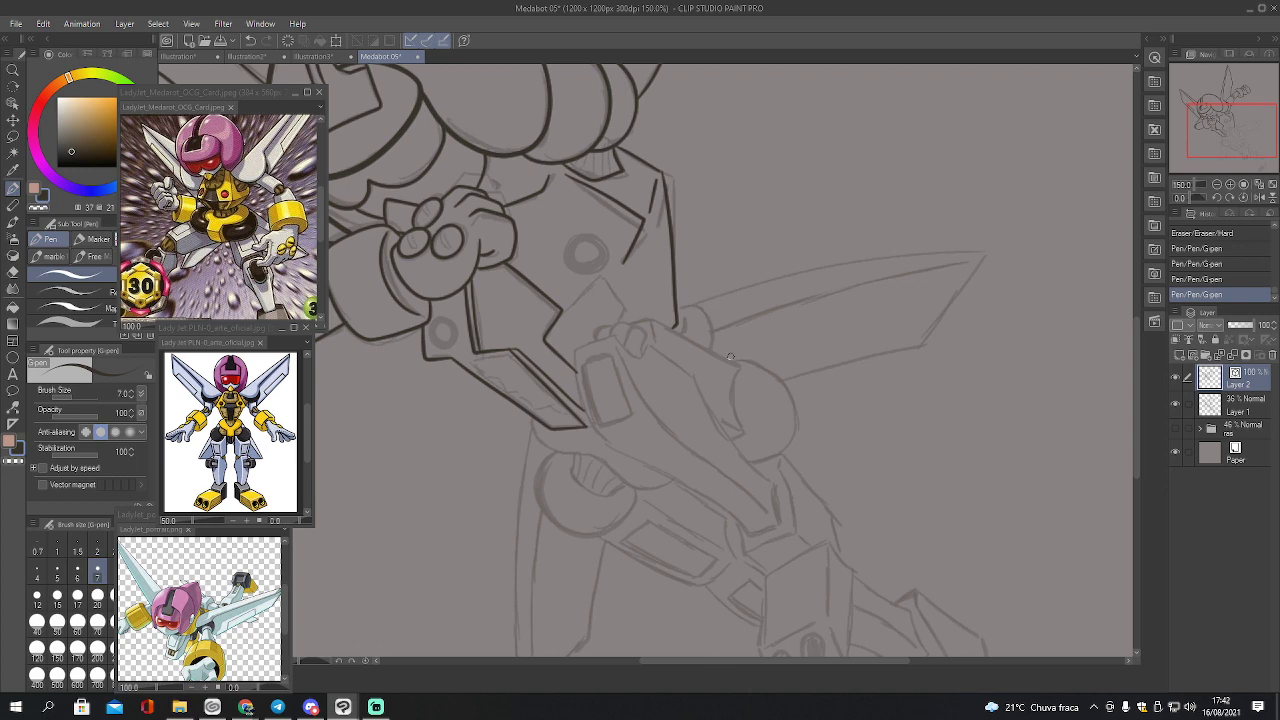
{"action": "key", "text": "e"}
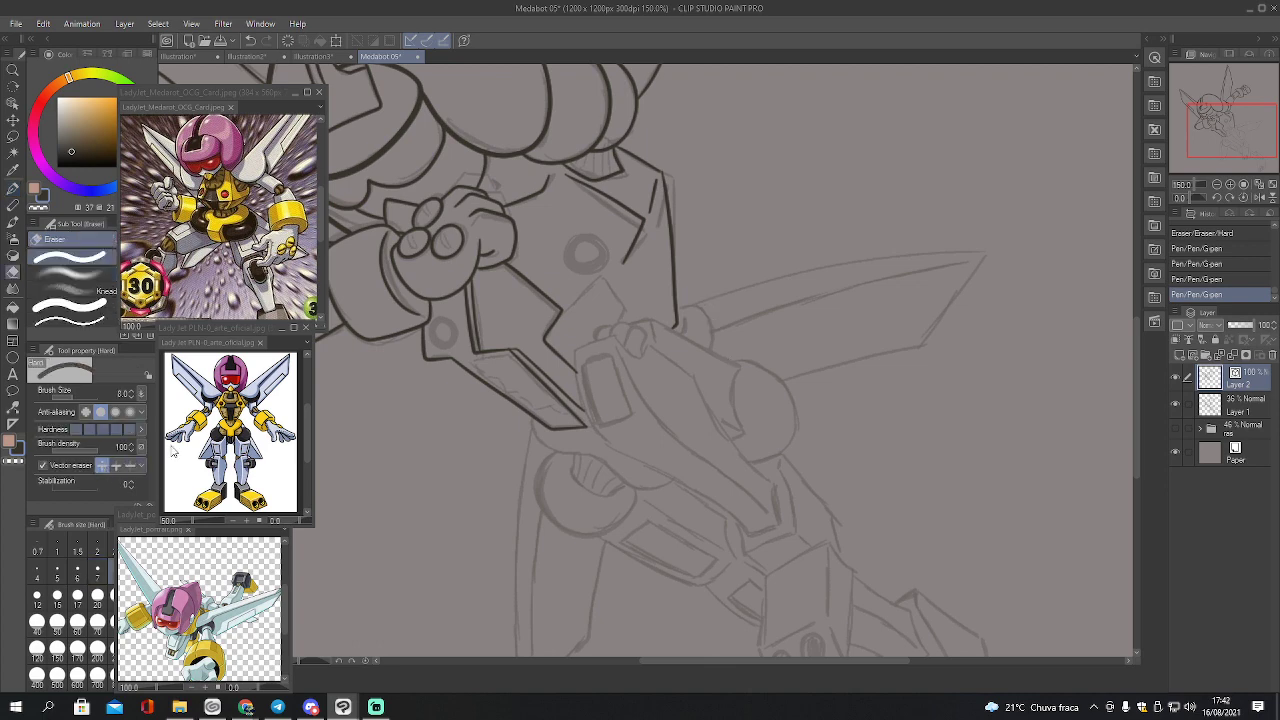
{"action": "left_click_drag", "start_coordinate": [666, 324], "coordinate": [677, 331]}
{"action": "key", "text": "p"}
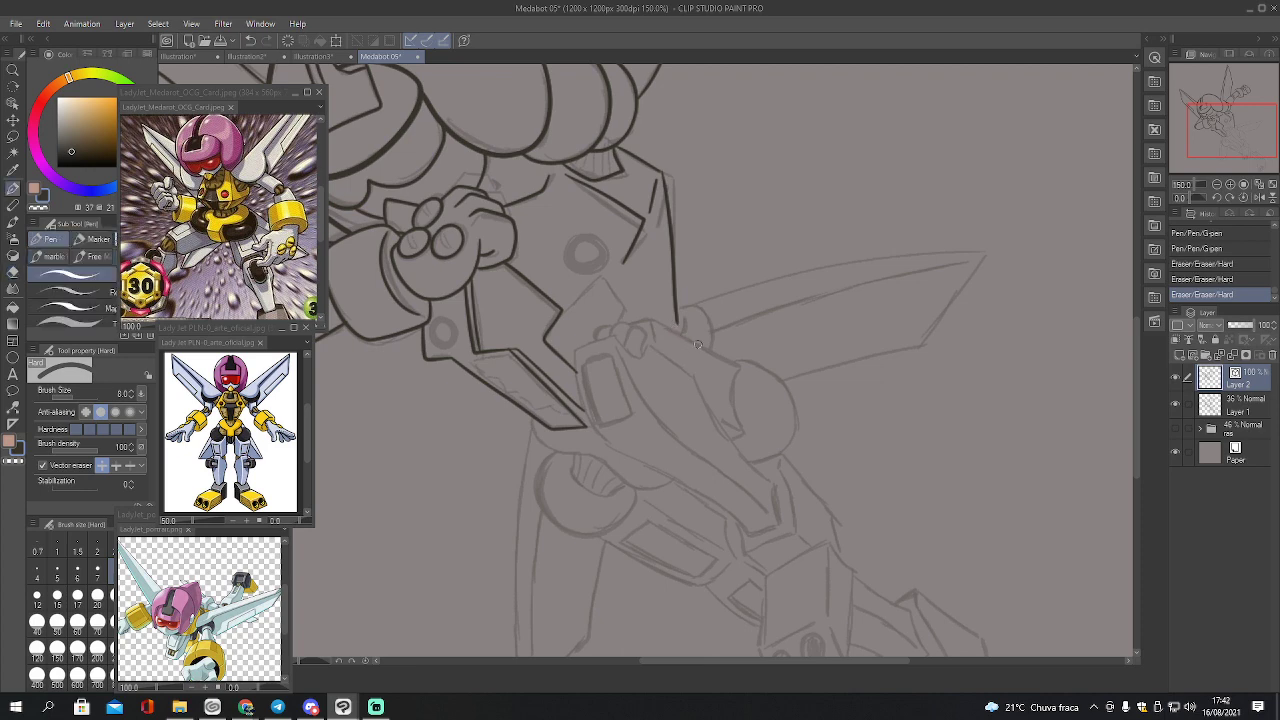
{"action": "left_click_drag", "start_coordinate": [674, 334], "coordinate": [680, 321]}
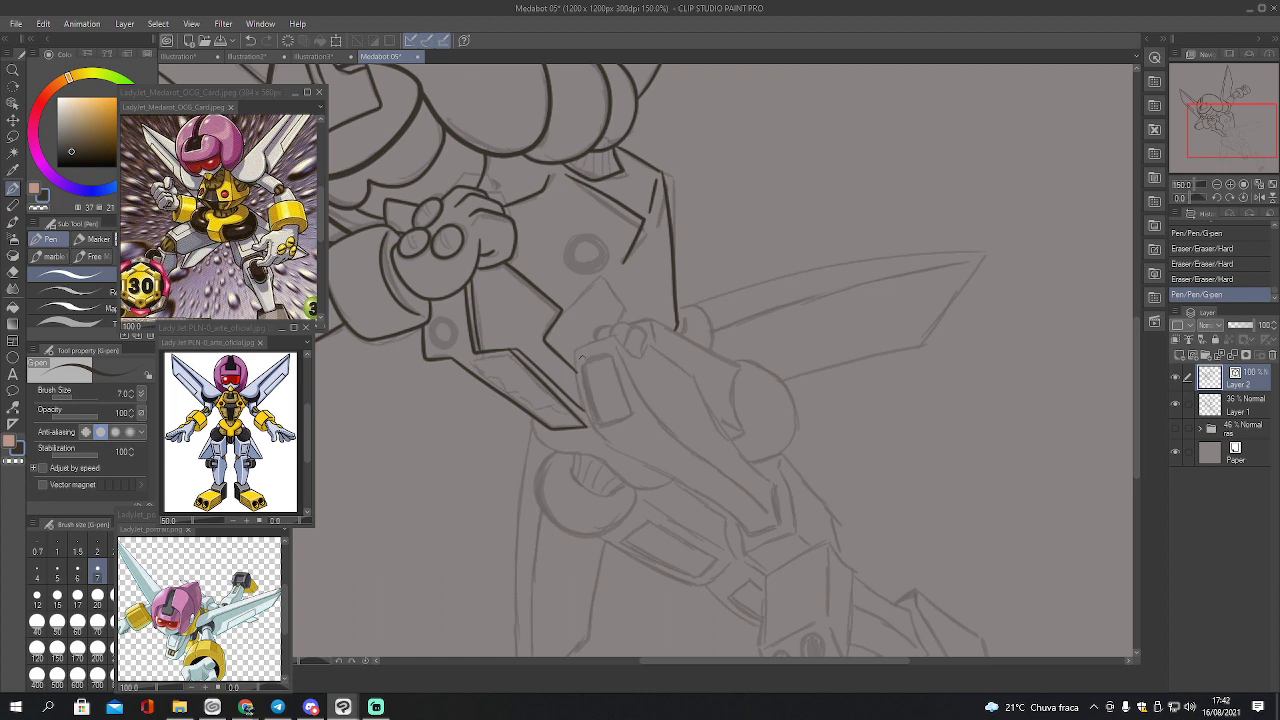
Ink the long pointed leg armour with its inner contour and rounded rectangular window, redrawing its lower edge once
{"action": "mouse_move", "coordinate": [575, 349]}
{"action": "left_mouse_down"}
{"action": "mouse_move", "coordinate": [592, 428]}
{"action": "mouse_move", "coordinate": [612, 450]}
{"action": "left_mouse_up"}
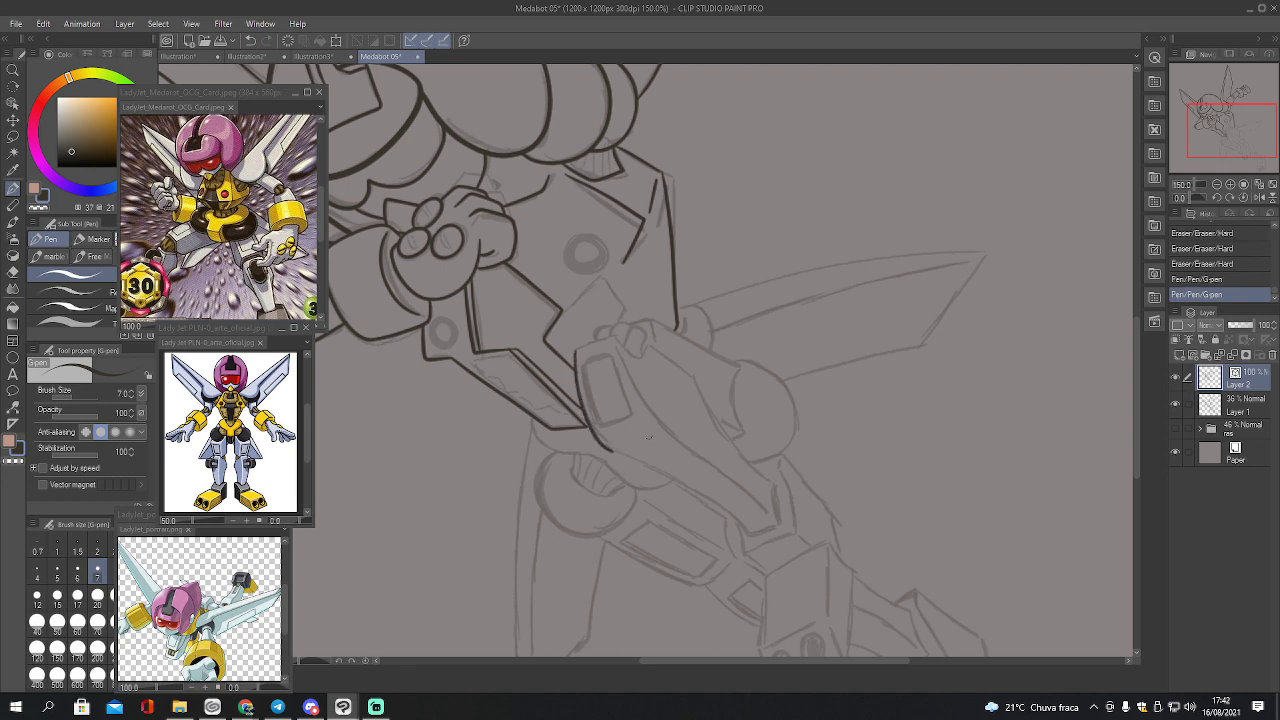
{"action": "key", "text": "ctrl+z"}
{"action": "mouse_move", "coordinate": [575, 349]}
{"action": "left_mouse_down"}
{"action": "mouse_move", "coordinate": [592, 418]}
{"action": "mouse_move", "coordinate": [620, 450]}
{"action": "mouse_move", "coordinate": [752, 535]}
{"action": "mouse_move", "coordinate": [778, 524]}
{"action": "mouse_move", "coordinate": [771, 476]}
{"action": "left_mouse_up"}
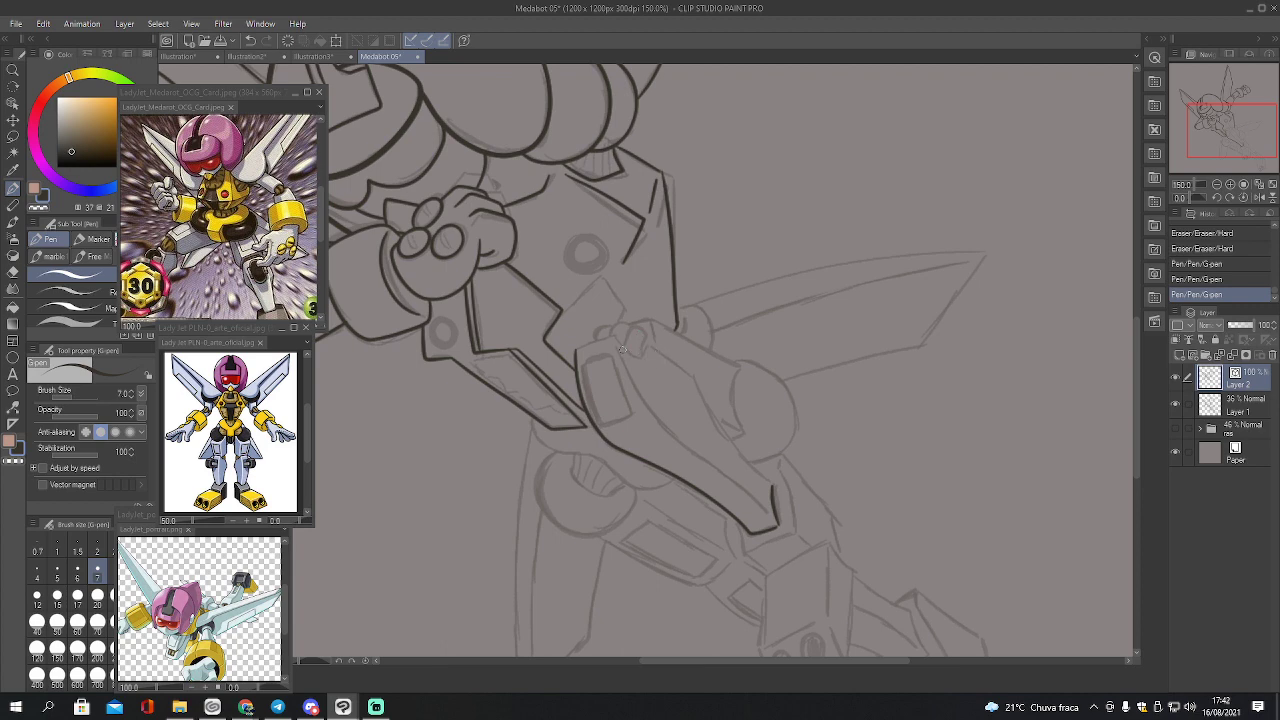
{"action": "mouse_move", "coordinate": [620, 345]}
{"action": "left_mouse_down"}
{"action": "mouse_move", "coordinate": [652, 404]}
{"action": "mouse_move", "coordinate": [770, 518]}
{"action": "left_mouse_up"}
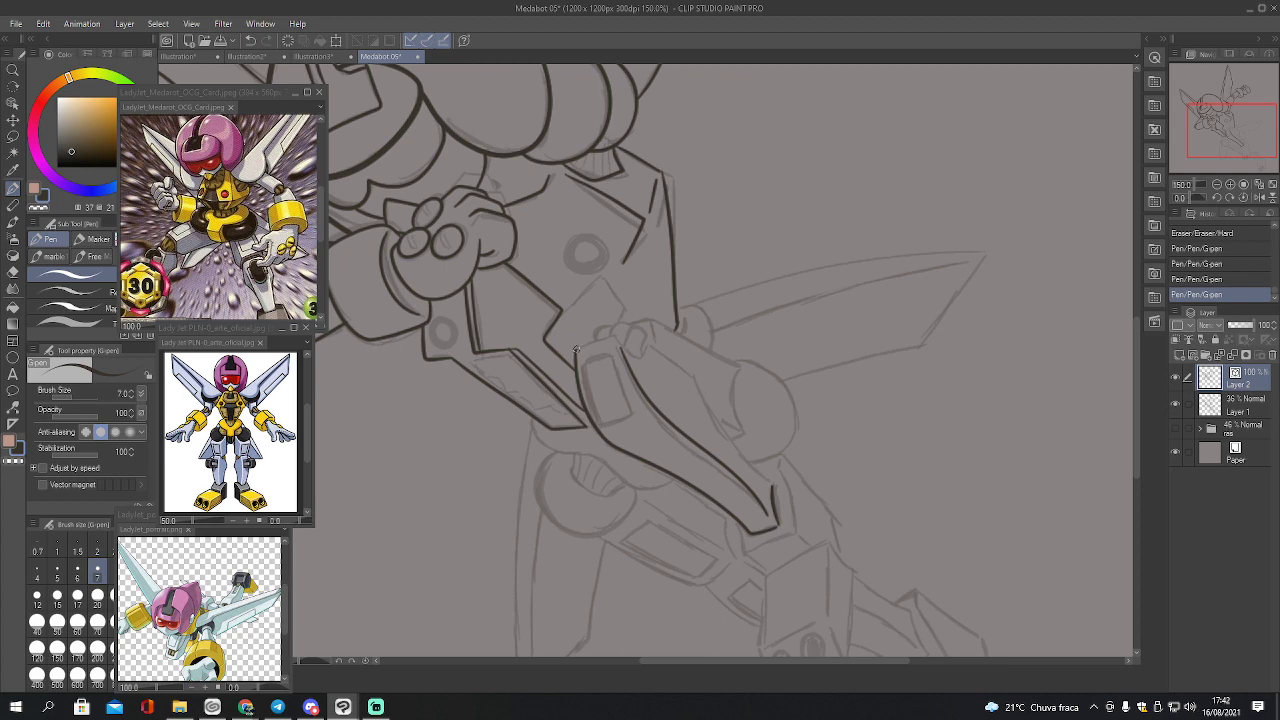
{"action": "mouse_move", "coordinate": [576, 349]}
{"action": "left_mouse_down"}
{"action": "mouse_move", "coordinate": [637, 354]}
{"action": "mouse_move", "coordinate": [645, 344]}
{"action": "mouse_move", "coordinate": [694, 374]}
{"action": "mouse_move", "coordinate": [771, 486]}
{"action": "left_mouse_up"}
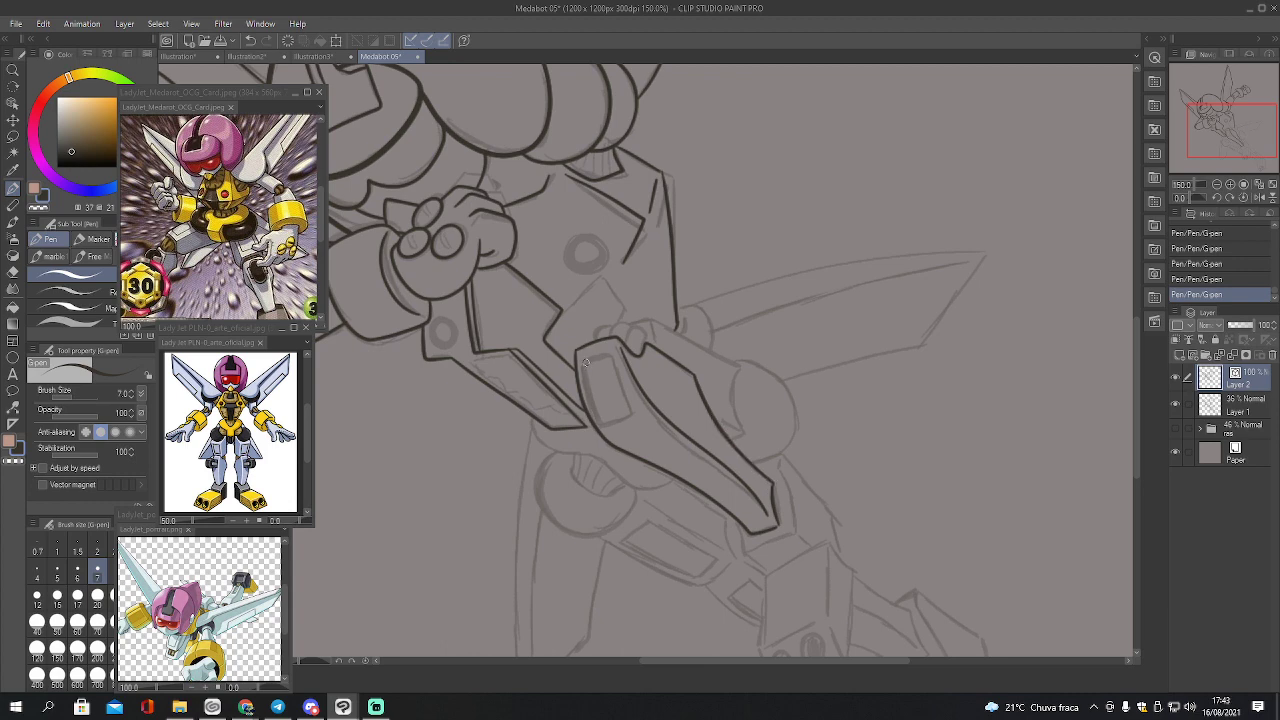
{"action": "mouse_move", "coordinate": [586, 362]}
{"action": "left_mouse_down"}
{"action": "mouse_move", "coordinate": [601, 418]}
{"action": "mouse_move", "coordinate": [630, 410]}
{"action": "mouse_move", "coordinate": [615, 362]}
{"action": "mouse_move", "coordinate": [589, 358]}
{"action": "left_mouse_up"}
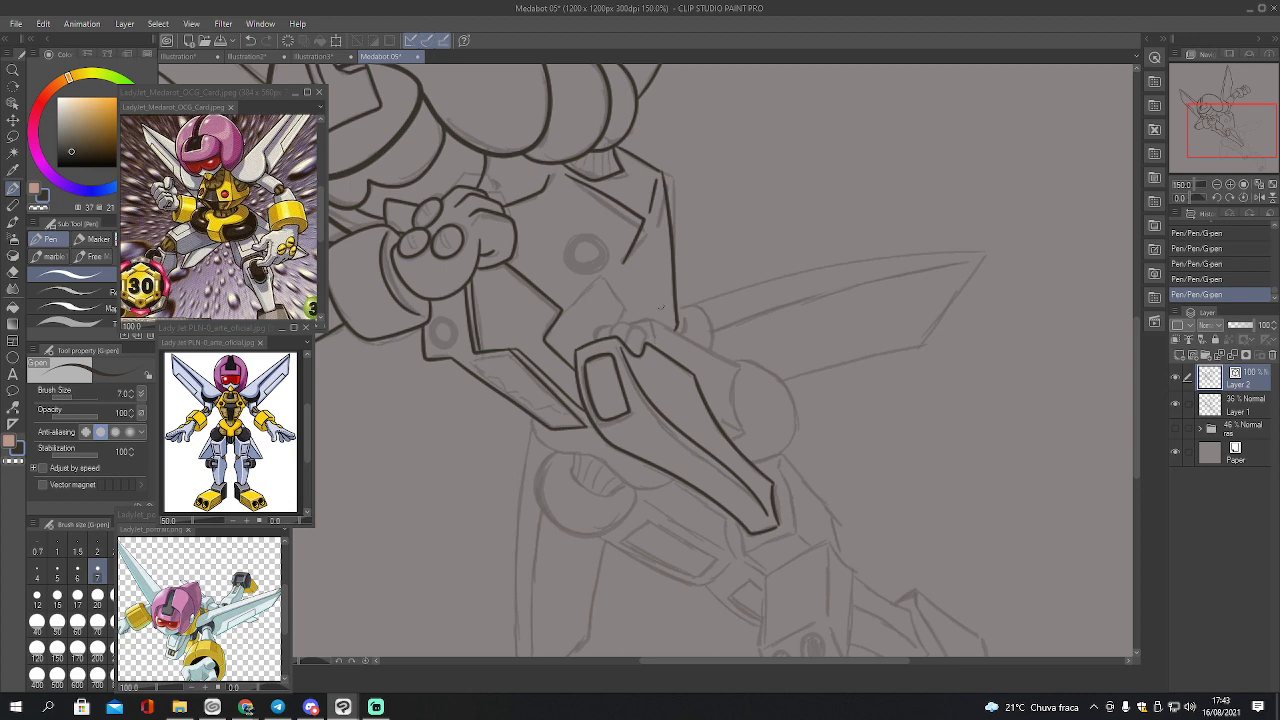
Ink the small rounded segments atop the pointed armour and the faceted plate behind it, trying and undoing an adjoining curve
{"action": "mouse_move", "coordinate": [622, 342]}
{"action": "left_mouse_down"}
{"action": "mouse_move", "coordinate": [642, 331]}
{"action": "mouse_move", "coordinate": [633, 352]}
{"action": "mouse_move", "coordinate": [624, 321]}
{"action": "mouse_move", "coordinate": [593, 336]}
{"action": "left_mouse_up"}
{"action": "mouse_move", "coordinate": [624, 317]}
{"action": "left_mouse_down"}
{"action": "mouse_move", "coordinate": [740, 362]}
{"action": "mouse_move", "coordinate": [733, 412]}
{"action": "mouse_move", "coordinate": [745, 434]}
{"action": "left_mouse_up"}
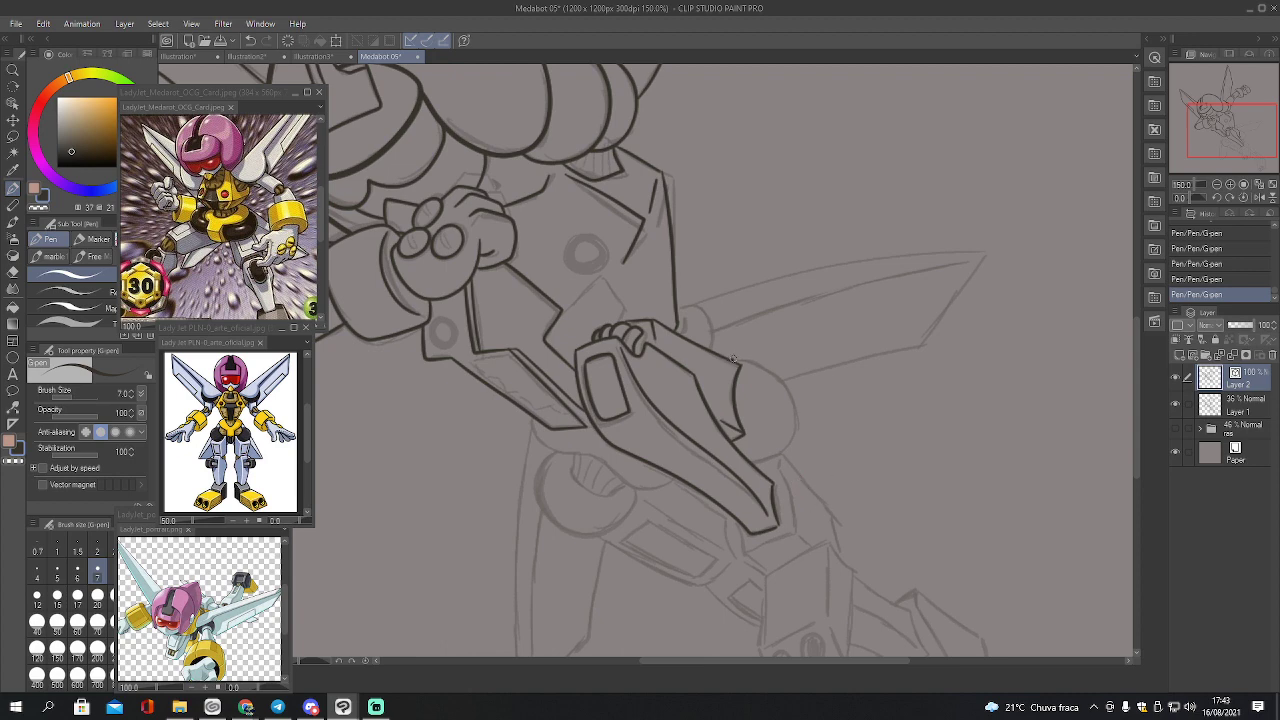
{"action": "mouse_move", "coordinate": [741, 358]}
{"action": "left_mouse_down"}
{"action": "mouse_move", "coordinate": [789, 394]}
{"action": "mouse_move", "coordinate": [793, 430]}
{"action": "mouse_move", "coordinate": [772, 456]}
{"action": "left_mouse_up"}
{"action": "key", "text": "ctrl+z"}
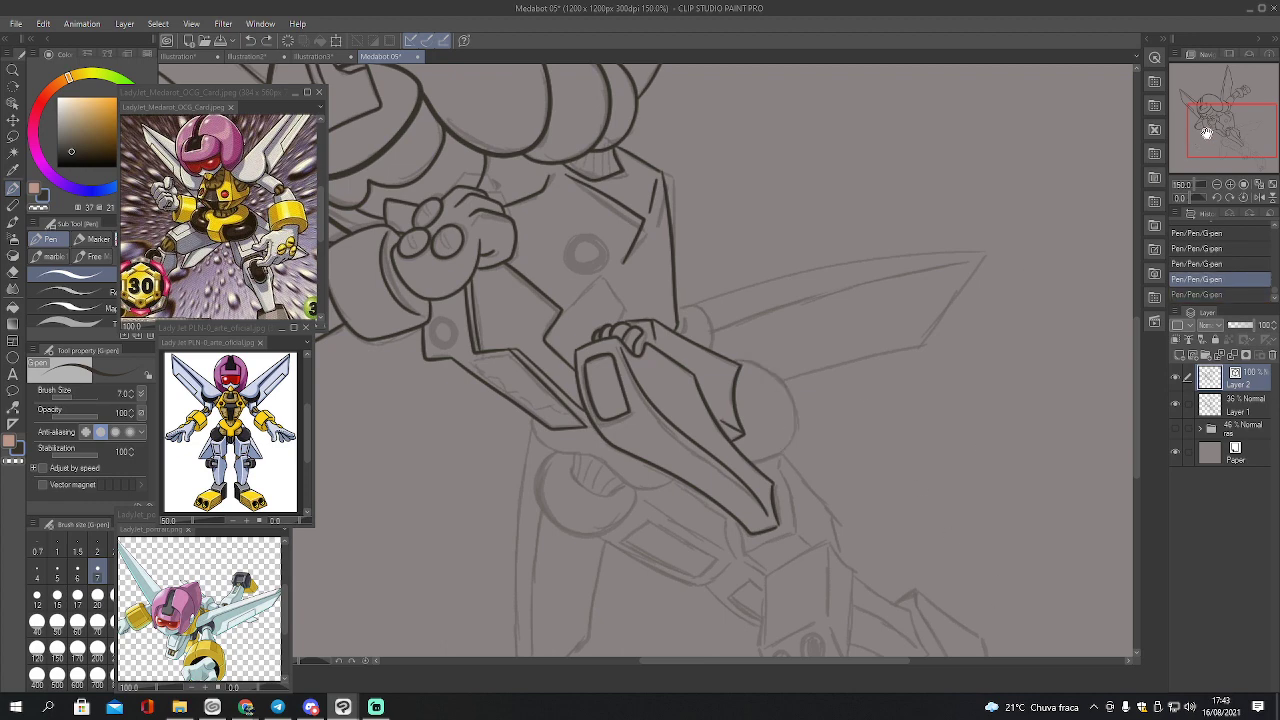
Ink the curved edge beneath the pointed armour and the small round joint behind the faceted plate, comparing strokes through the history
{"action": "left_click_drag", "start_coordinate": [1207, 133], "coordinate": [1199, 142]}
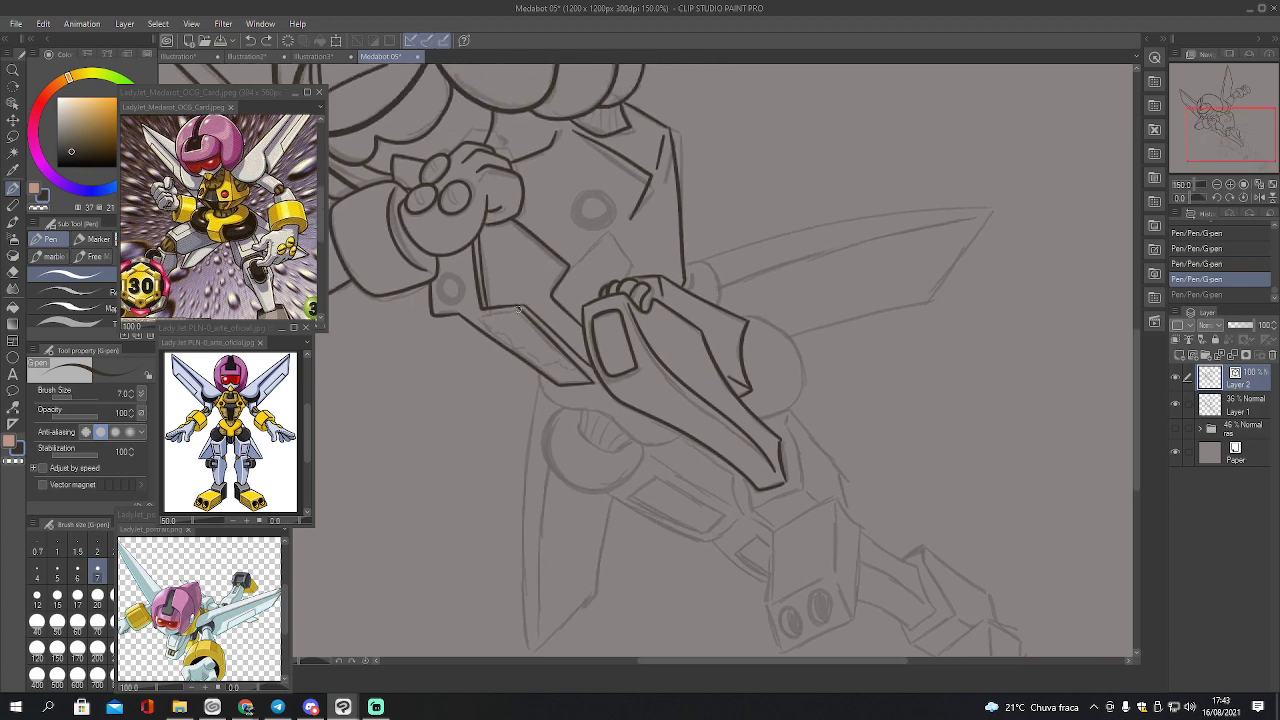
{"action": "mouse_move", "coordinate": [536, 370]}
{"action": "left_mouse_down"}
{"action": "mouse_move", "coordinate": [538, 390]}
{"action": "mouse_move", "coordinate": [642, 440]}
{"action": "mouse_move", "coordinate": [681, 433]}
{"action": "left_mouse_up"}
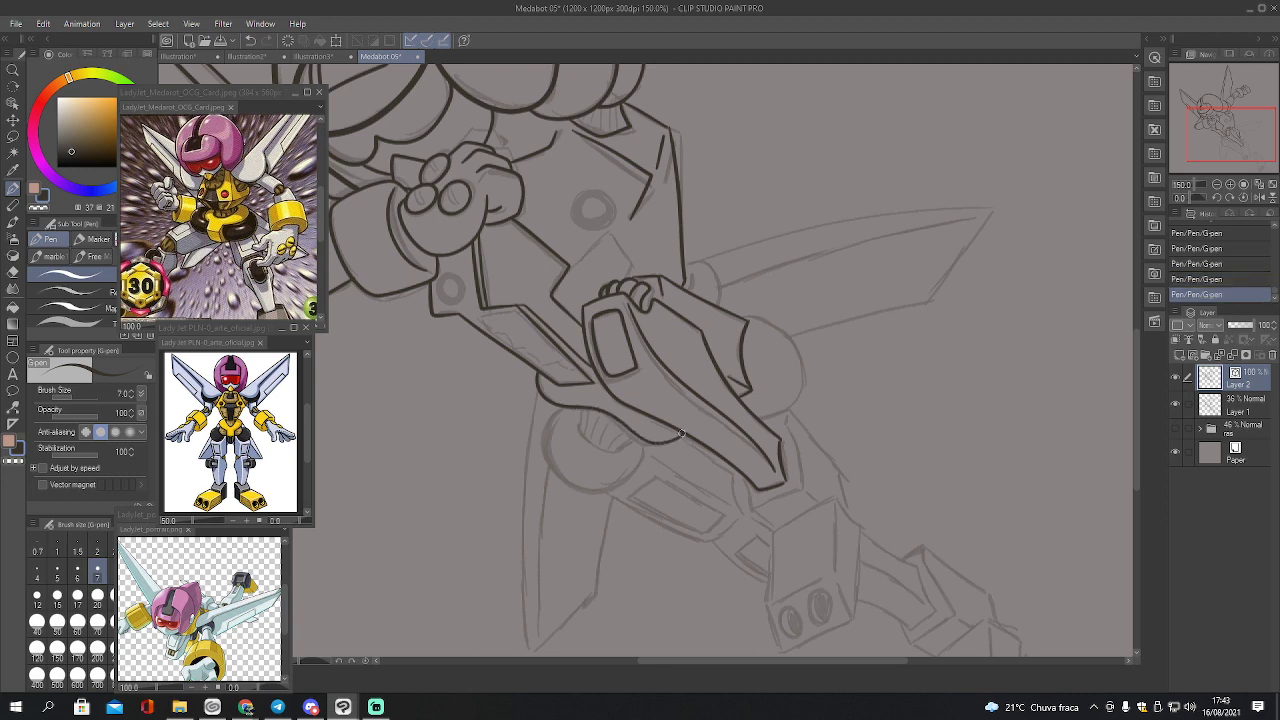
{"action": "mouse_move", "coordinate": [686, 287]}
{"action": "left_mouse_down"}
{"action": "mouse_move", "coordinate": [684, 263]}
{"action": "mouse_move", "coordinate": [704, 263]}
{"action": "mouse_move", "coordinate": [720, 282]}
{"action": "mouse_move", "coordinate": [714, 302]}
{"action": "left_mouse_up"}
{"action": "key", "text": "ctrl+z"}
{"action": "key", "text": "ctrl+z"}
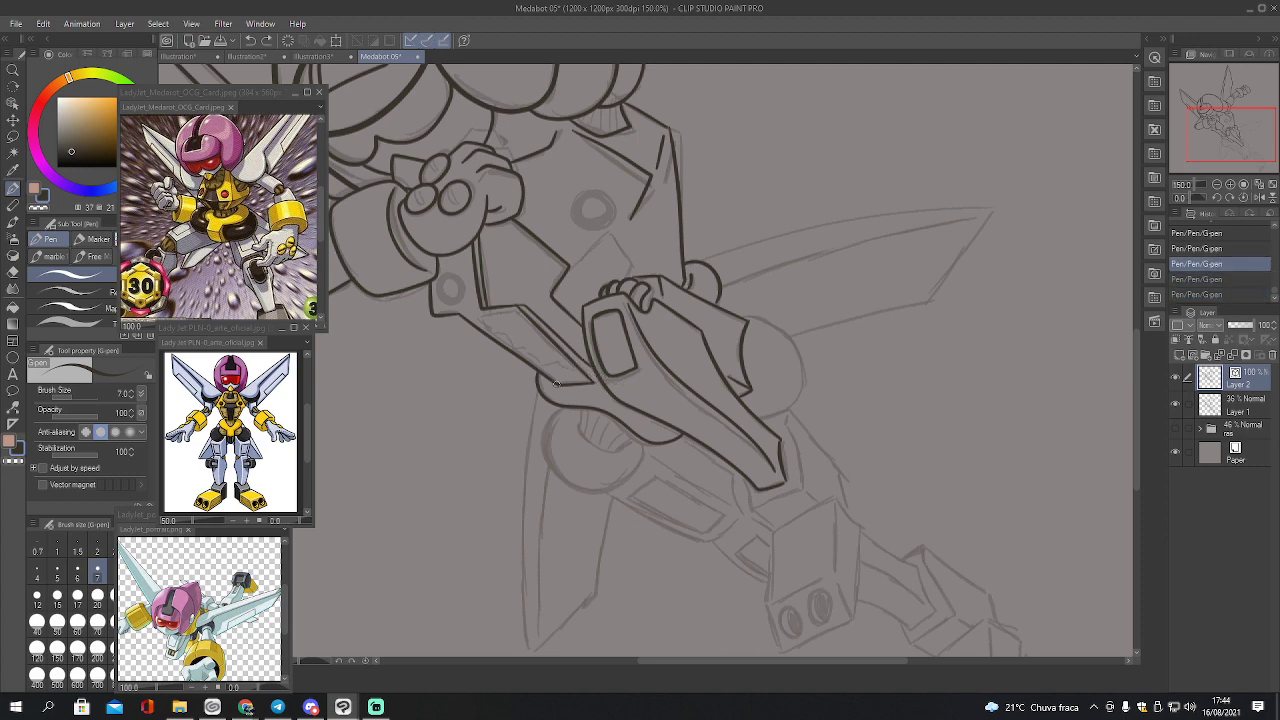
{"action": "left_click", "coordinate": [1200, 279]}
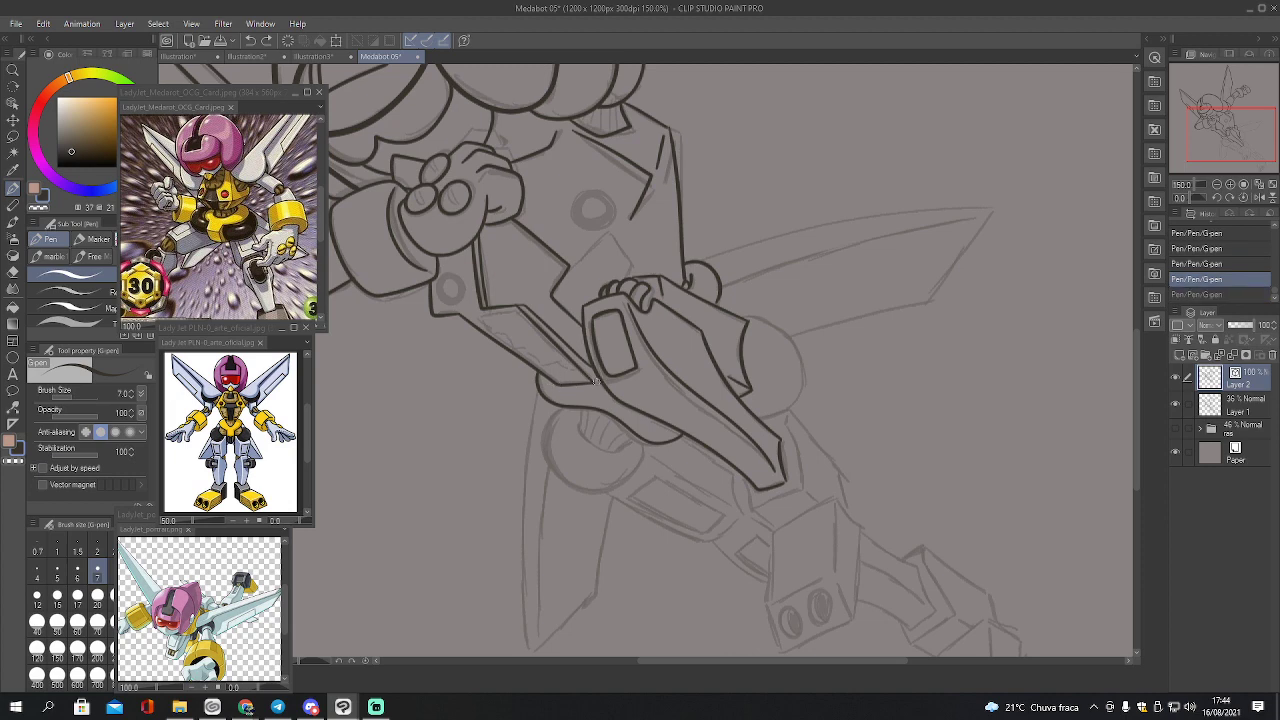
{"action": "key", "text": "ctrl+y"}
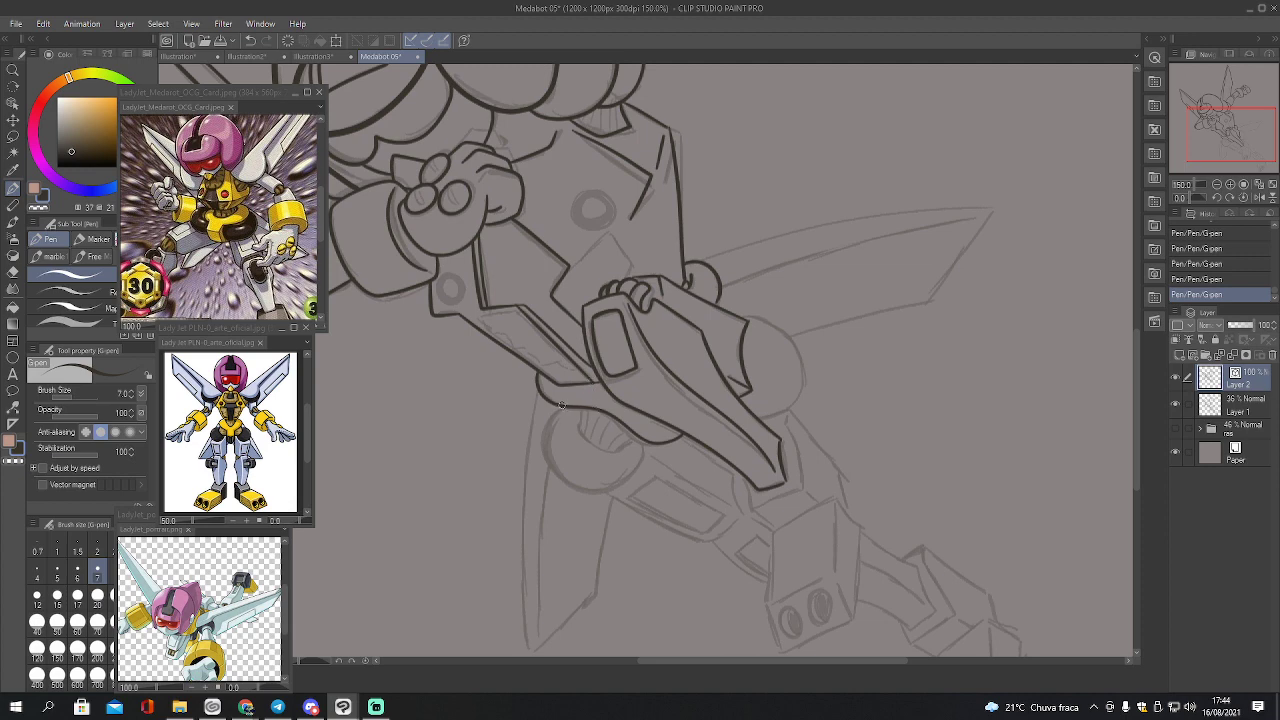
Ink the round joint below the pointed armour, undoing its first inner stroke and redrawing it as a curved notch
{"action": "mouse_move", "coordinate": [562, 405]}
{"action": "left_mouse_down"}
{"action": "mouse_move", "coordinate": [545, 464]}
{"action": "mouse_move", "coordinate": [578, 487]}
{"action": "mouse_move", "coordinate": [628, 476]}
{"action": "mouse_move", "coordinate": [640, 442]}
{"action": "left_mouse_up"}
{"action": "mouse_move", "coordinate": [577, 406]}
{"action": "left_mouse_down"}
{"action": "mouse_move", "coordinate": [592, 451]}
{"action": "mouse_move", "coordinate": [615, 455]}
{"action": "mouse_move", "coordinate": [636, 432]}
{"action": "left_mouse_up"}
{"action": "key", "text": "ctrl+z"}
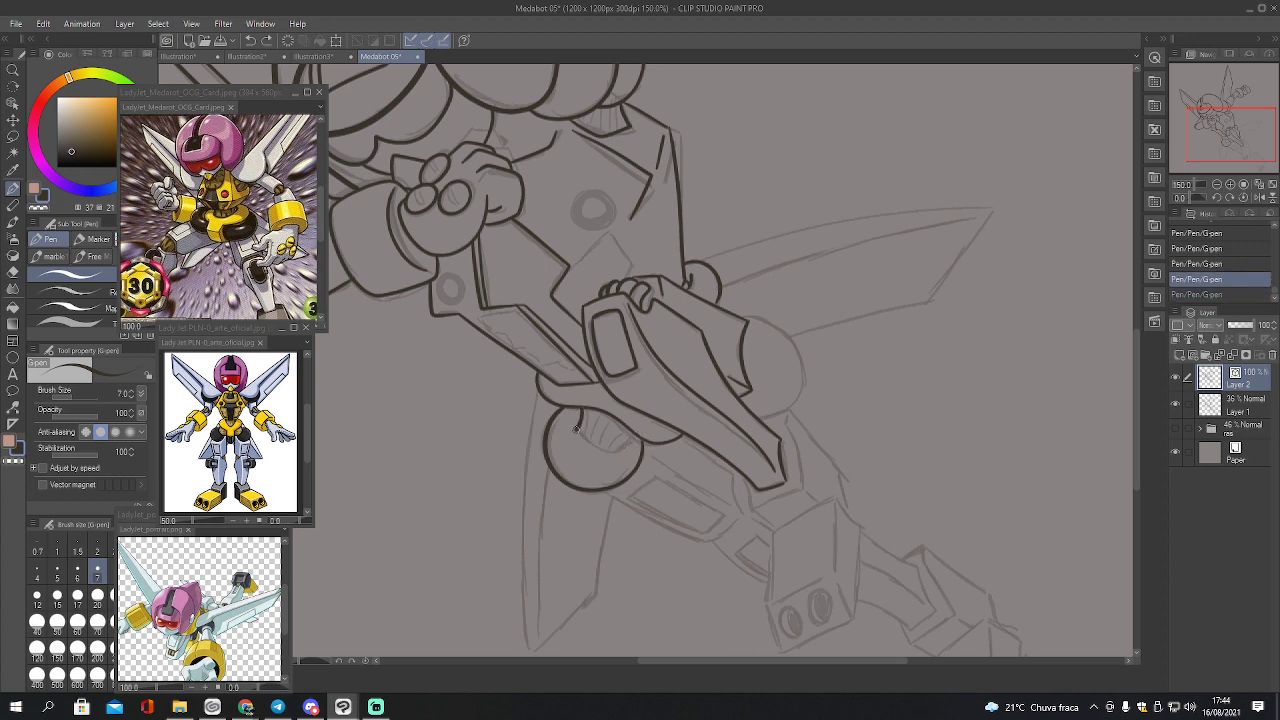
{"action": "mouse_move", "coordinate": [575, 428]}
{"action": "left_mouse_down"}
{"action": "mouse_move", "coordinate": [590, 450]}
{"action": "mouse_move", "coordinate": [618, 456]}
{"action": "mouse_move", "coordinate": [644, 441]}
{"action": "left_mouse_up"}
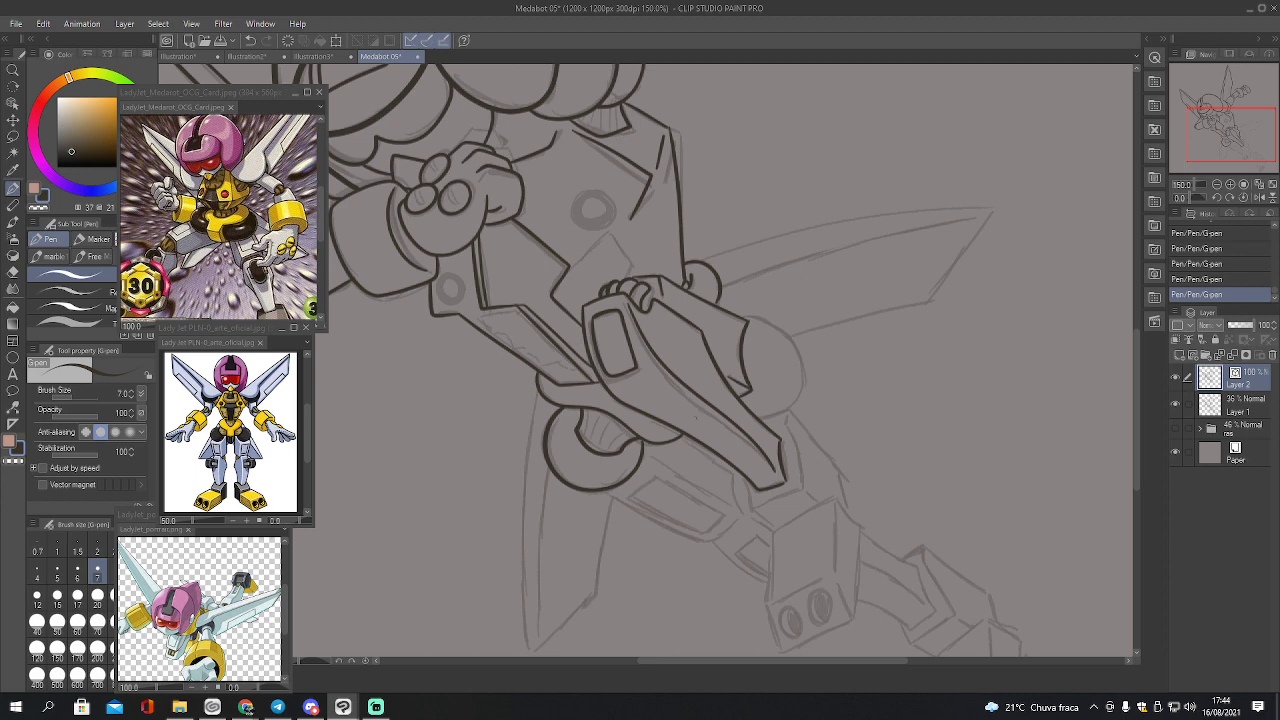
Ink the bracket around the pointed armour's tip and the angular ankle segment next to it, comparing one stroke with undo and redo
{"action": "mouse_move", "coordinate": [744, 475]}
{"action": "left_mouse_down"}
{"action": "mouse_move", "coordinate": [619, 375]}
{"action": "mouse_move", "coordinate": [624, 402]}
{"action": "mouse_move", "coordinate": [675, 387]}
{"action": "left_mouse_up"}
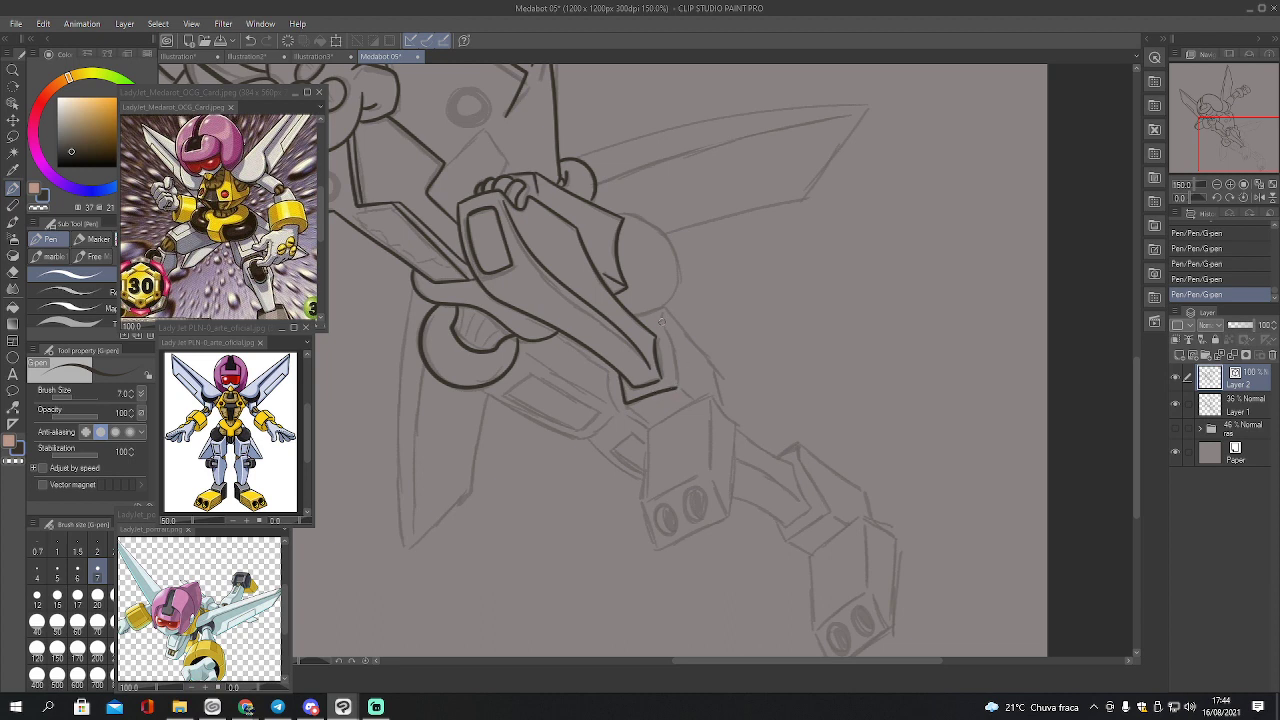
{"action": "left_click_drag", "start_coordinate": [661, 321], "coordinate": [677, 387]}
{"action": "key", "text": "ctrl+z"}
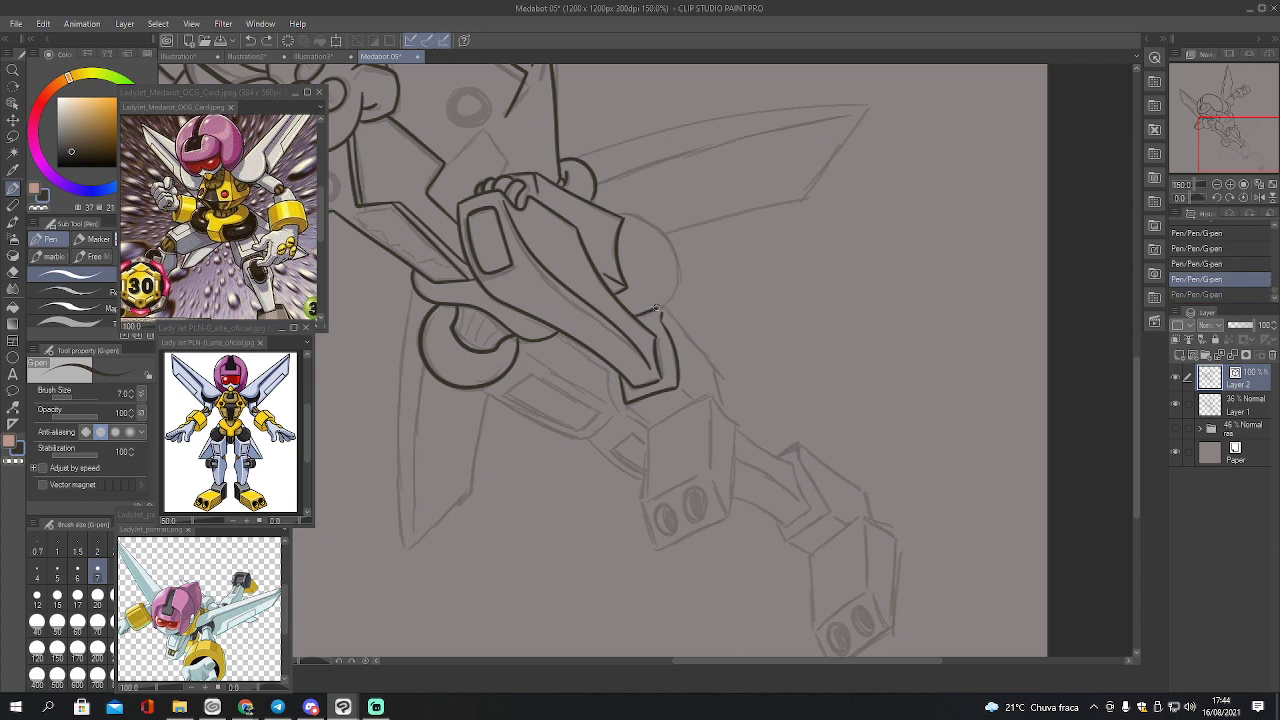
{"action": "key", "text": "ctrl+y"}
{"action": "mouse_move", "coordinate": [674, 318]}
{"action": "left_mouse_down"}
{"action": "mouse_move", "coordinate": [719, 368]}
{"action": "mouse_move", "coordinate": [720, 404]}
{"action": "left_mouse_up"}
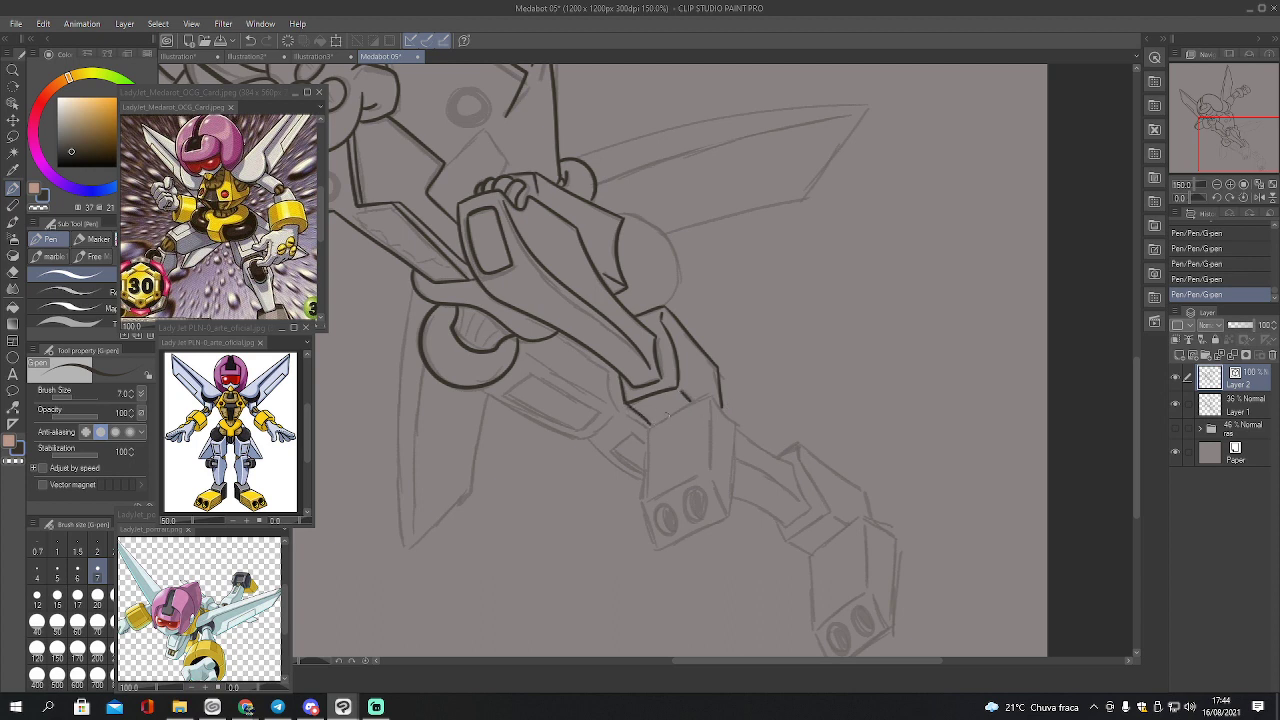
Ink the blocky foot's top edges, inner ridge, lower rim and outer side below the ankle segment
{"action": "left_click_drag", "start_coordinate": [643, 419], "coordinate": [653, 425]}
{"action": "mouse_move", "coordinate": [697, 398]}
{"action": "left_mouse_down"}
{"action": "mouse_move", "coordinate": [710, 394]}
{"action": "mouse_move", "coordinate": [731, 420]}
{"action": "mouse_move", "coordinate": [705, 440]}
{"action": "mouse_move", "coordinate": [706, 471]}
{"action": "left_mouse_up"}
{"action": "mouse_move", "coordinate": [643, 508]}
{"action": "left_mouse_down"}
{"action": "mouse_move", "coordinate": [664, 546]}
{"action": "mouse_move", "coordinate": [726, 507]}
{"action": "left_mouse_up"}
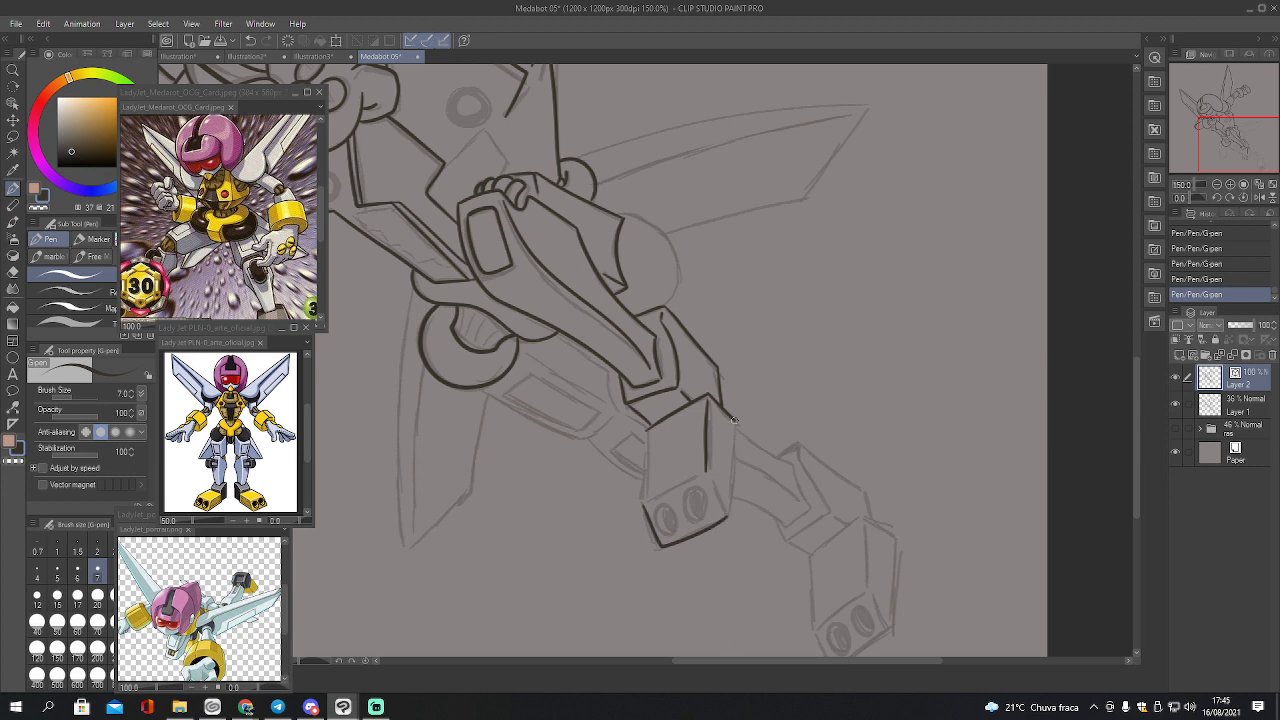
{"action": "mouse_move", "coordinate": [734, 420]}
{"action": "left_mouse_down"}
{"action": "mouse_move", "coordinate": [728, 519]}
{"action": "mouse_move", "coordinate": [710, 478]}
{"action": "mouse_move", "coordinate": [736, 510]}
{"action": "left_mouse_up"}
Align the foot's lower outer corner with Pinch vector line, undoing the first pull and repeating it at pinch level 4
{"action": "key", "text": "y"}
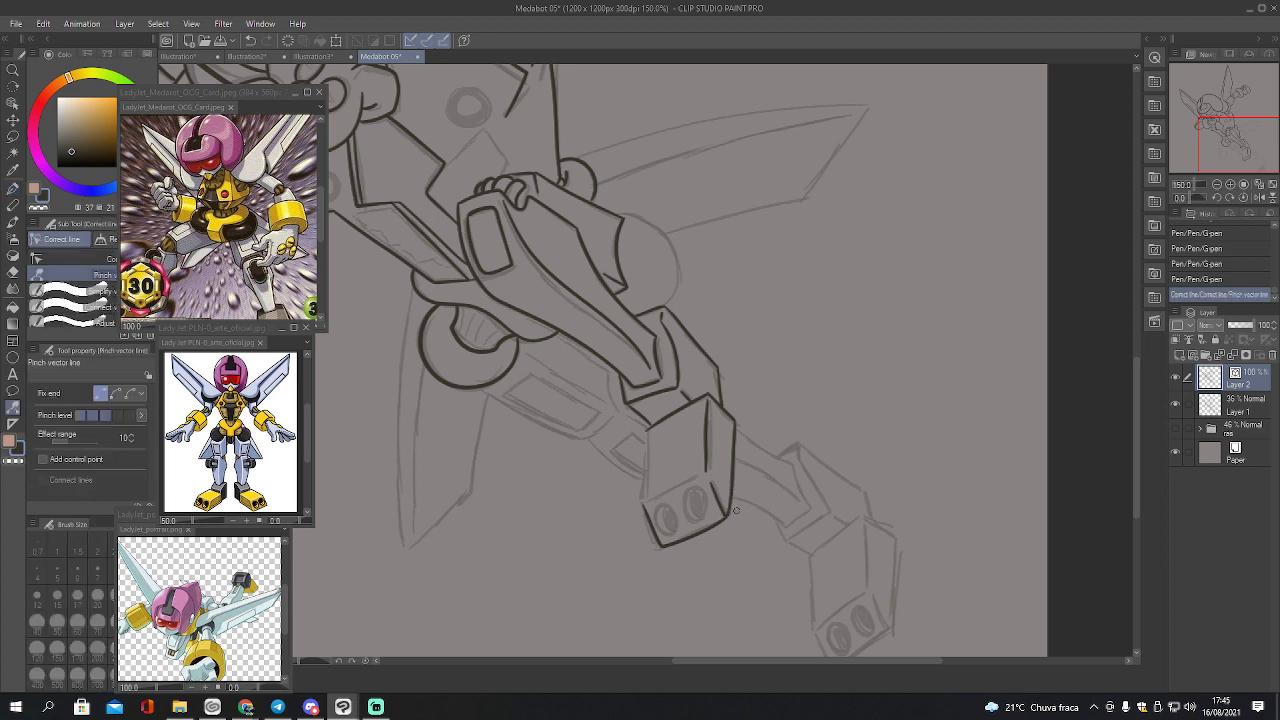
{"action": "key", "text": "ctrl+z"}
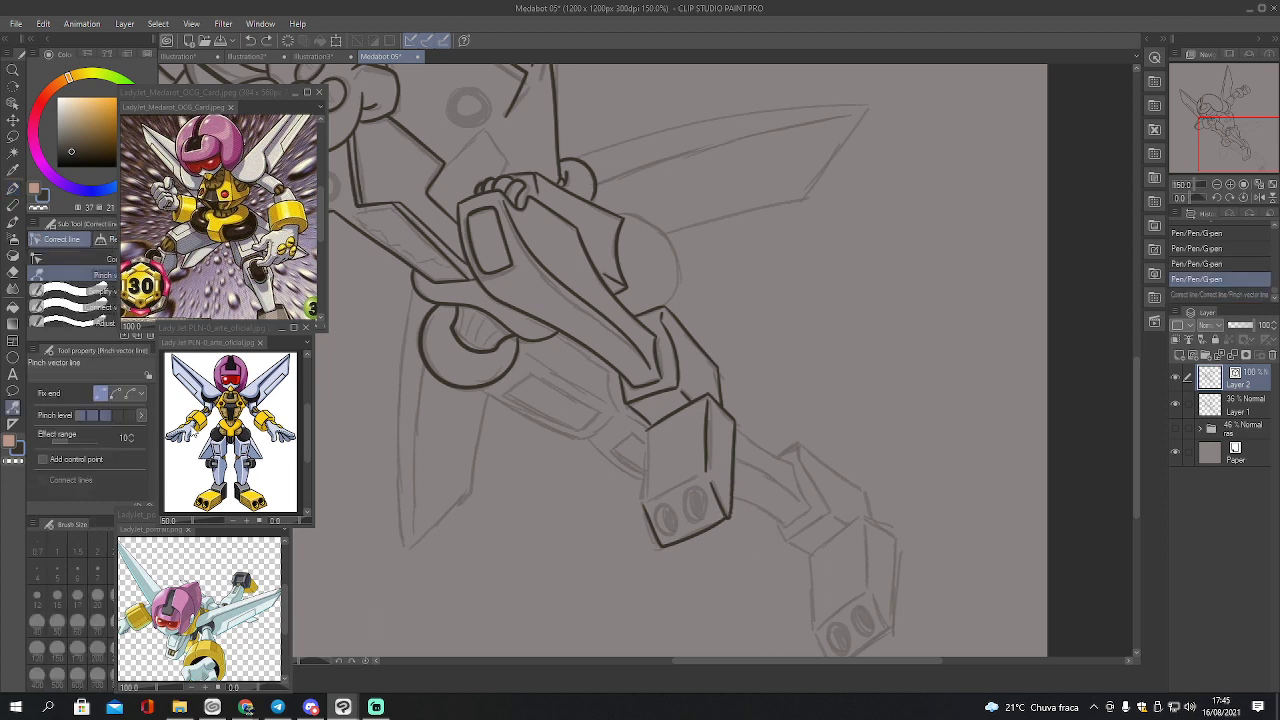
{"action": "left_click", "coordinate": [119, 415]}
{"action": "left_click_drag", "start_coordinate": [727, 516], "coordinate": [730, 512]}
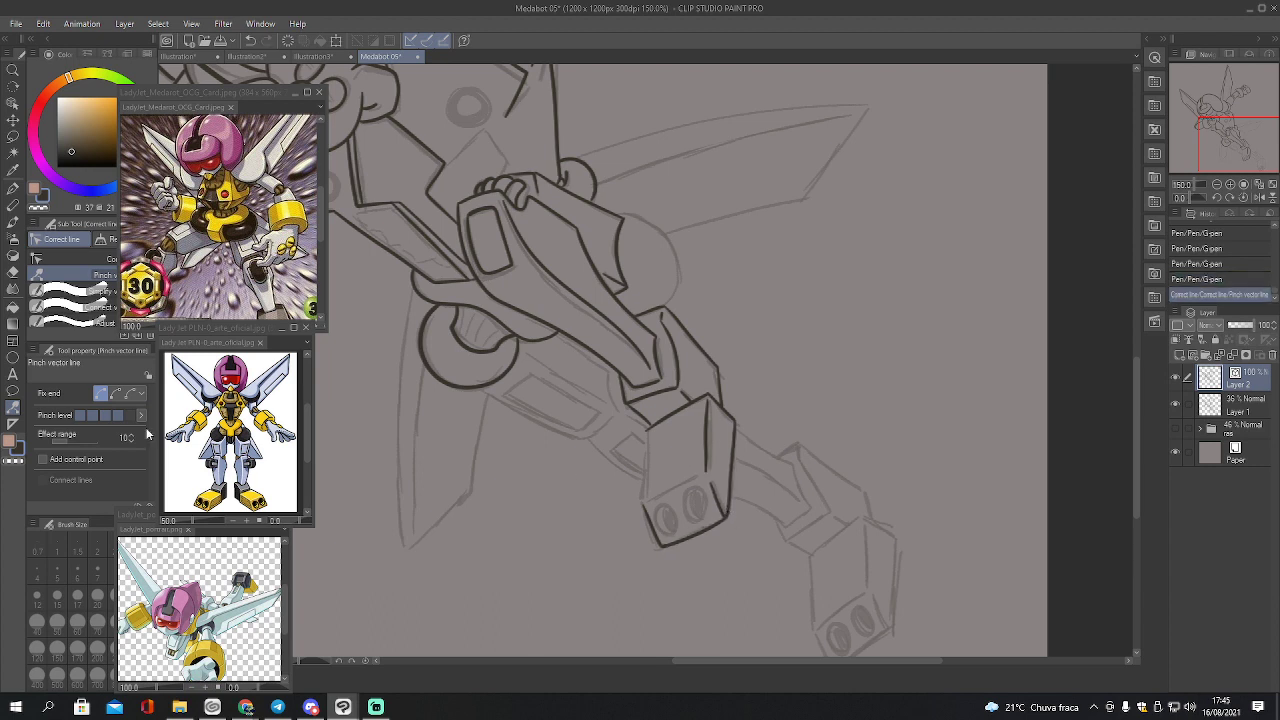
Erase and redraw the near foot's inner vertical edge on Layer 2, and ink its outer edge and toe line
{"action": "left_click", "coordinate": [116, 393]}
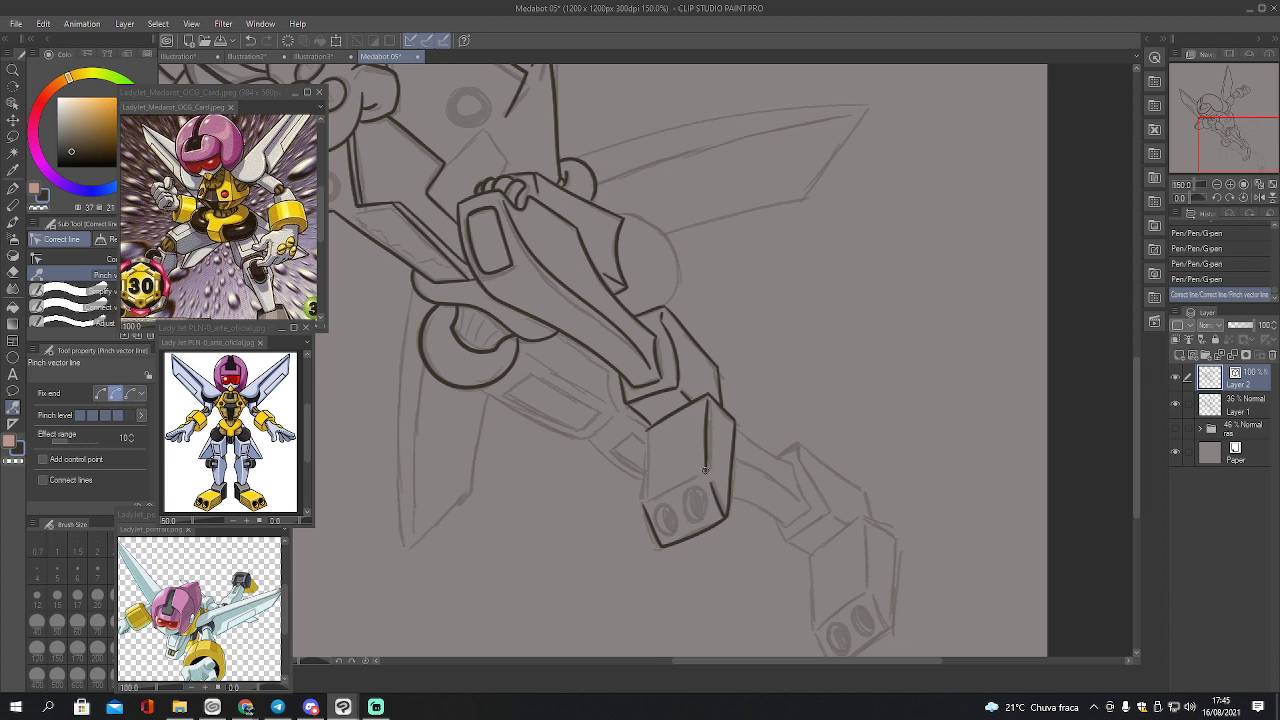
{"action": "left_click_drag", "start_coordinate": [705, 470], "coordinate": [718, 437]}
{"action": "key", "text": "e"}
{"action": "left_click", "coordinate": [116, 466]}
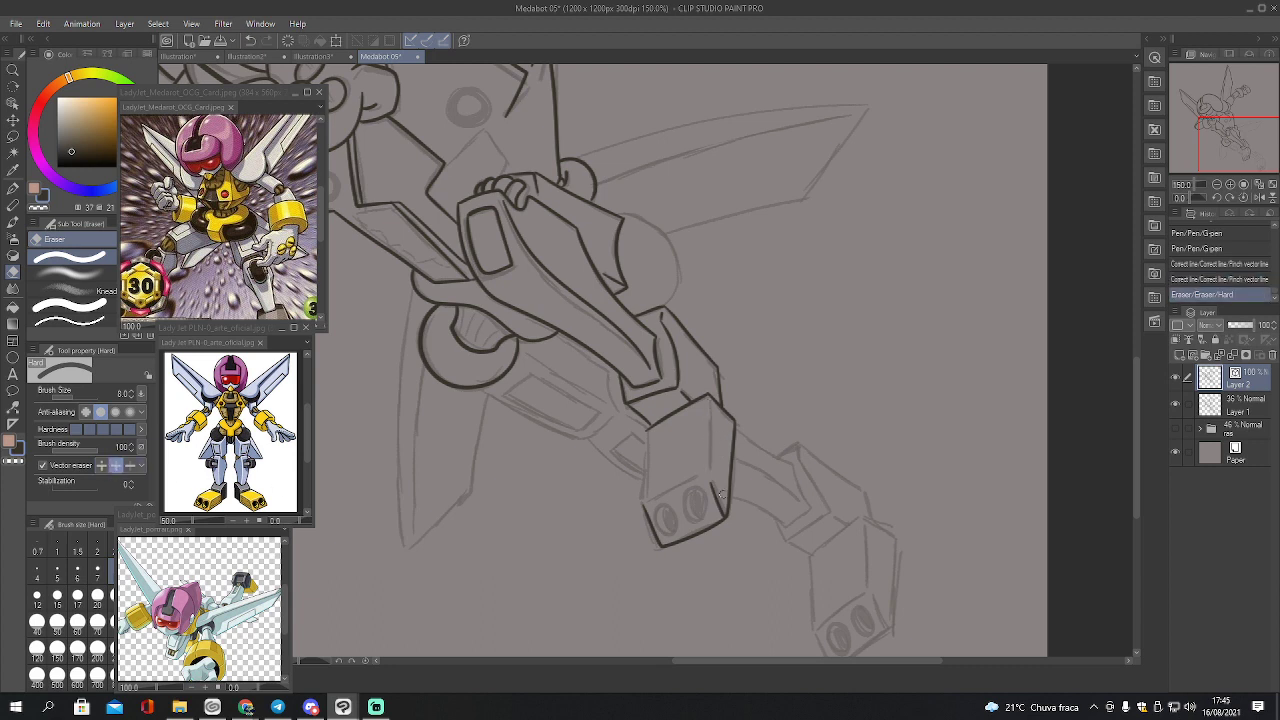
{"action": "key", "text": "p"}
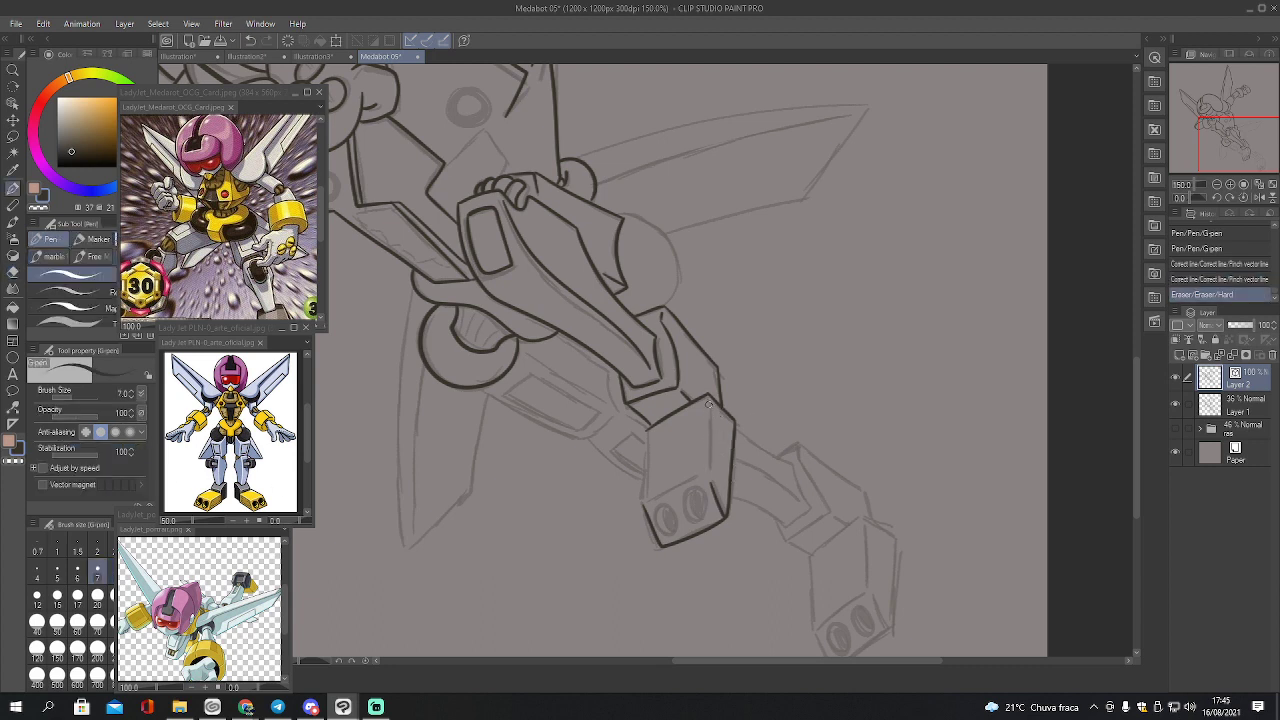
{"action": "left_click_drag", "start_coordinate": [708, 403], "coordinate": [710, 472]}
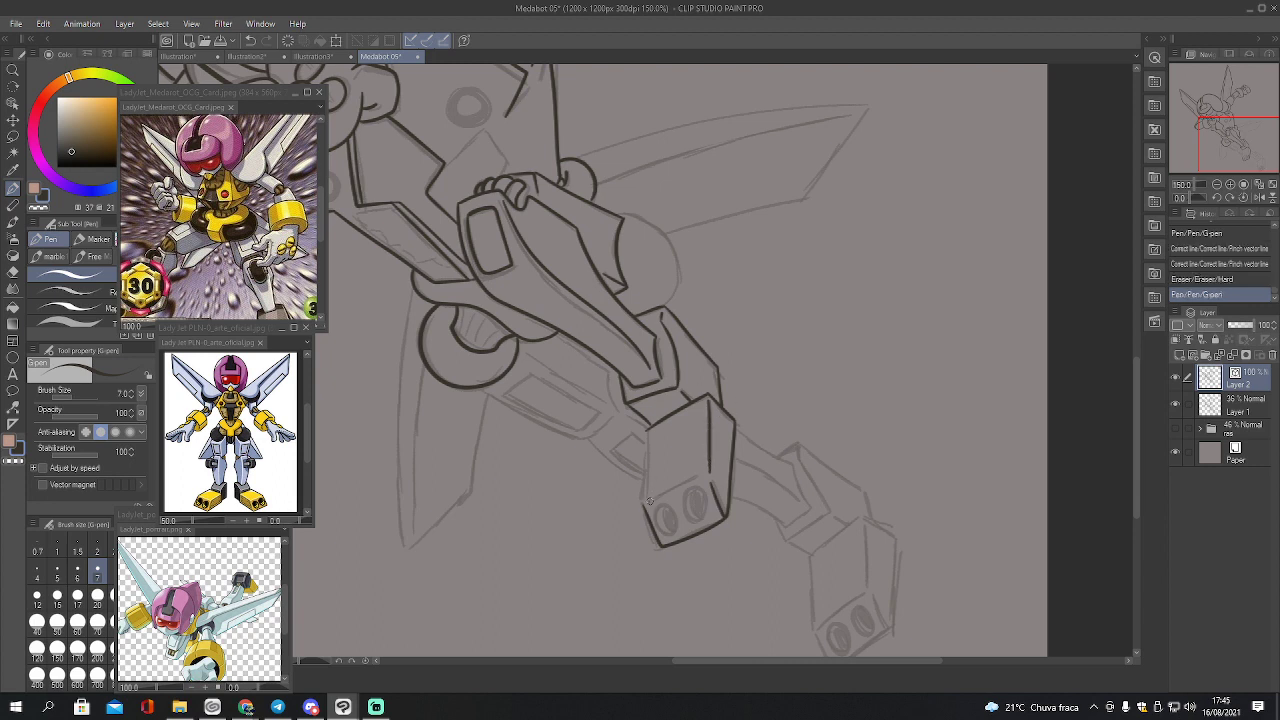
{"action": "left_click_drag", "start_coordinate": [648, 502], "coordinate": [692, 481]}
{"action": "left_click_drag", "start_coordinate": [647, 428], "coordinate": [646, 506]}
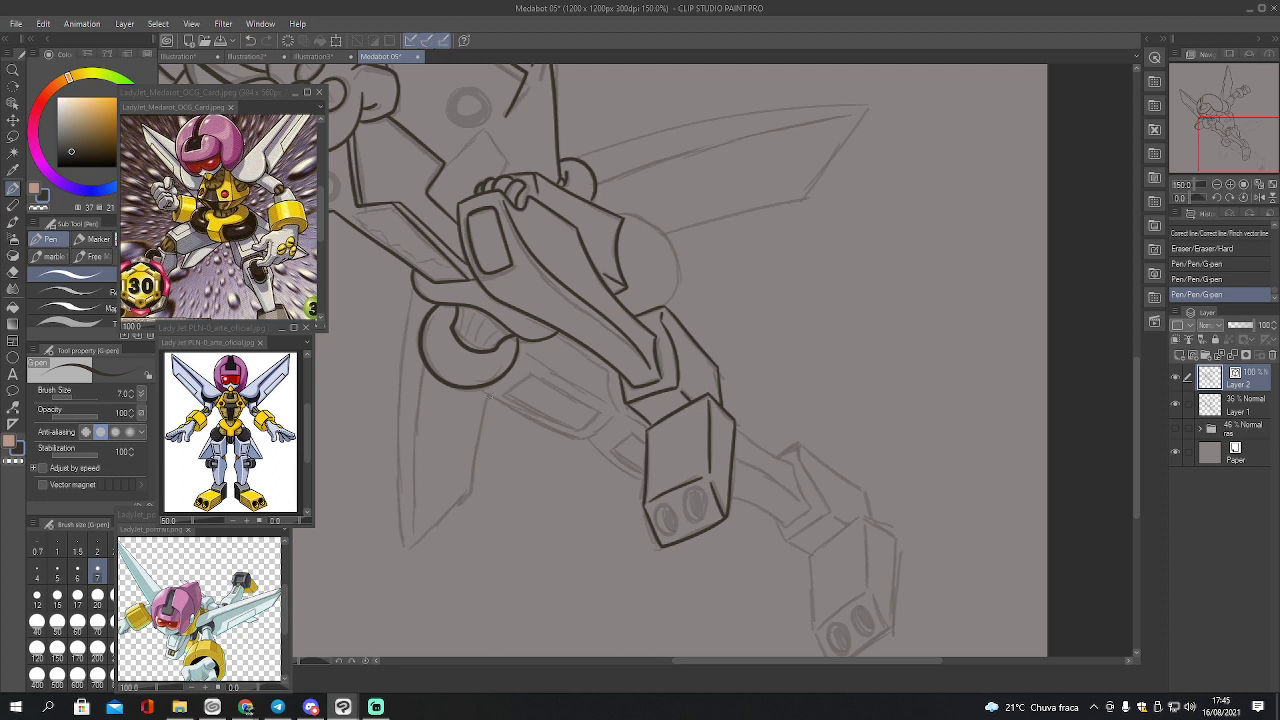
Ink the outline and inset rectangular panel of the leg section beside the round joint, closing the panel's corner by pinching its lines
{"action": "mouse_move", "coordinate": [479, 388]}
{"action": "left_mouse_down"}
{"action": "mouse_move", "coordinate": [580, 437]}
{"action": "mouse_move", "coordinate": [634, 397]}
{"action": "mouse_move", "coordinate": [616, 408]}
{"action": "mouse_move", "coordinate": [607, 369]}
{"action": "left_mouse_up"}
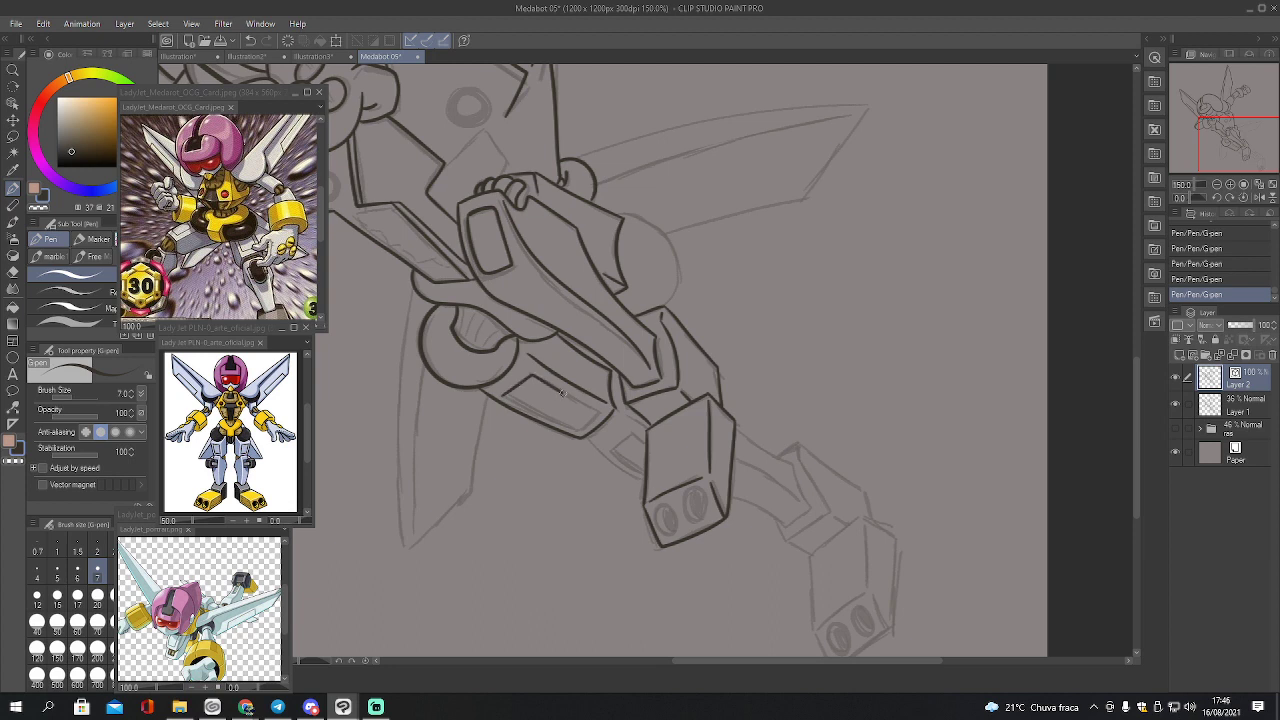
{"action": "mouse_move", "coordinate": [506, 398]}
{"action": "left_mouse_down"}
{"action": "mouse_move", "coordinate": [578, 434]}
{"action": "mouse_move", "coordinate": [596, 401]}
{"action": "left_mouse_up"}
{"action": "key", "text": "y"}
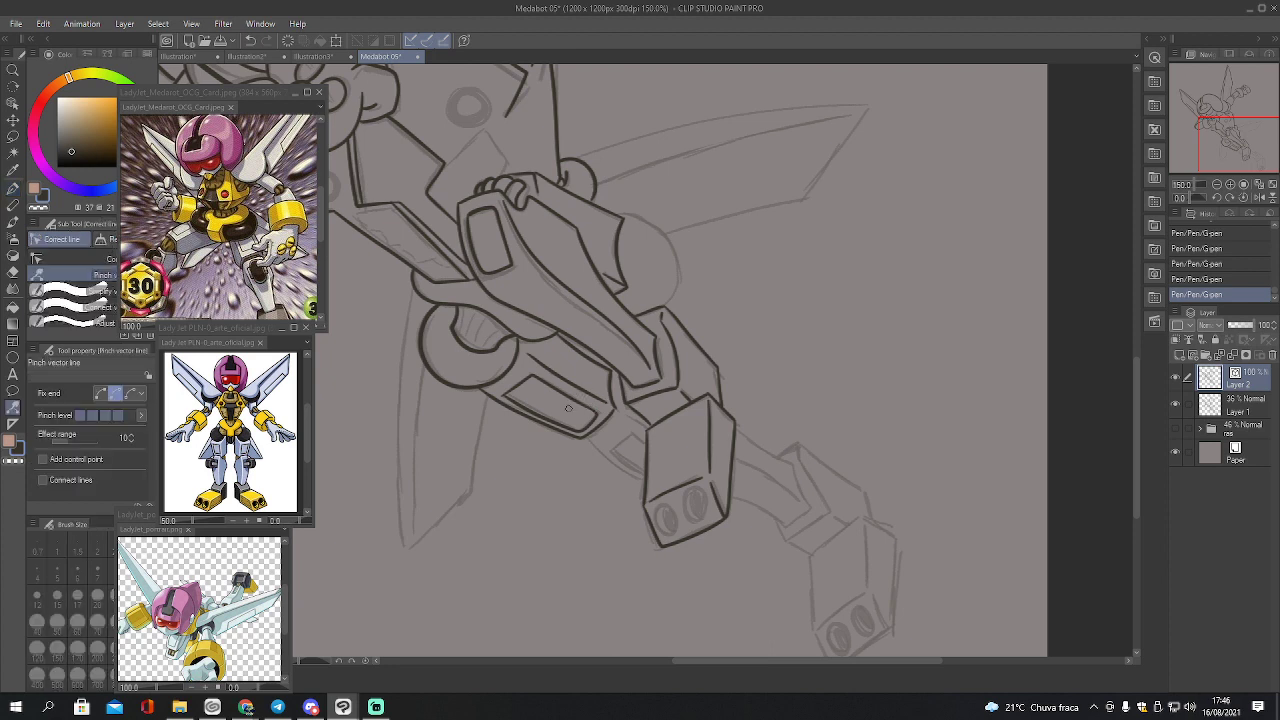
{"action": "mouse_move", "coordinate": [578, 430]}
{"action": "left_mouse_down"}
{"action": "mouse_move", "coordinate": [540, 420]}
{"action": "mouse_move", "coordinate": [578, 430]}
{"action": "left_mouse_up"}
{"action": "key", "text": "p"}
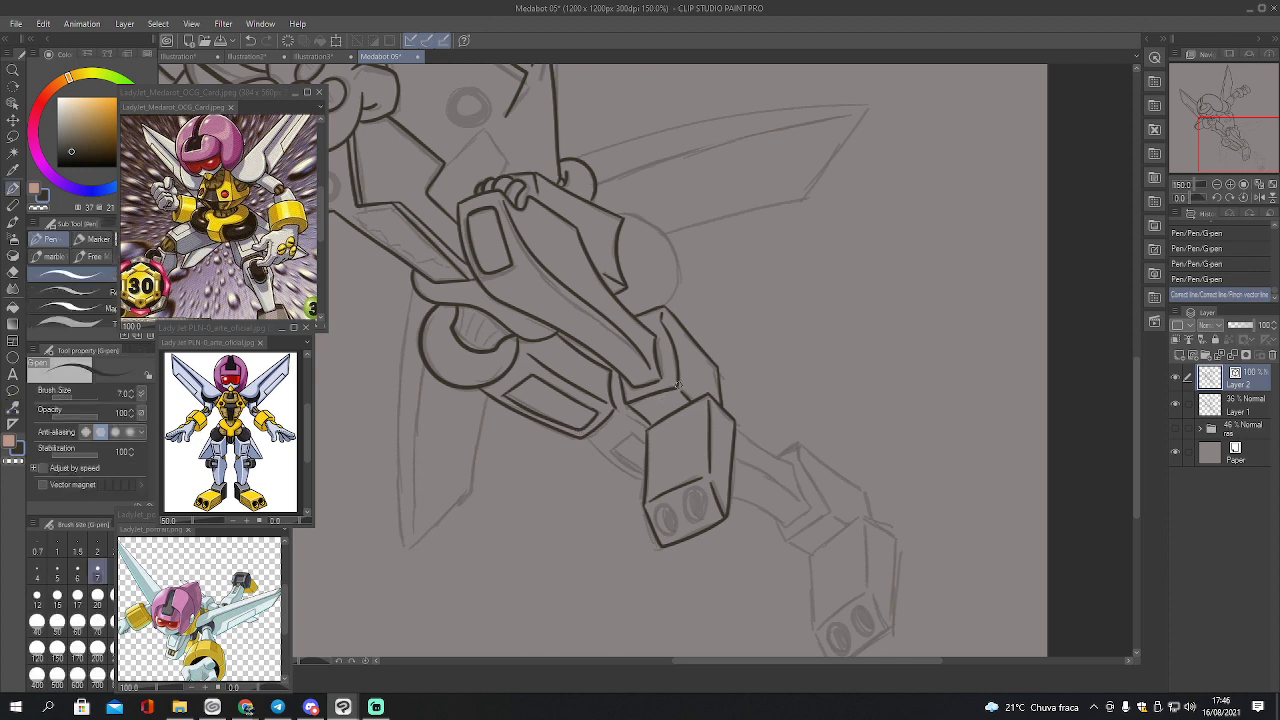
{"action": "key", "text": "y"}
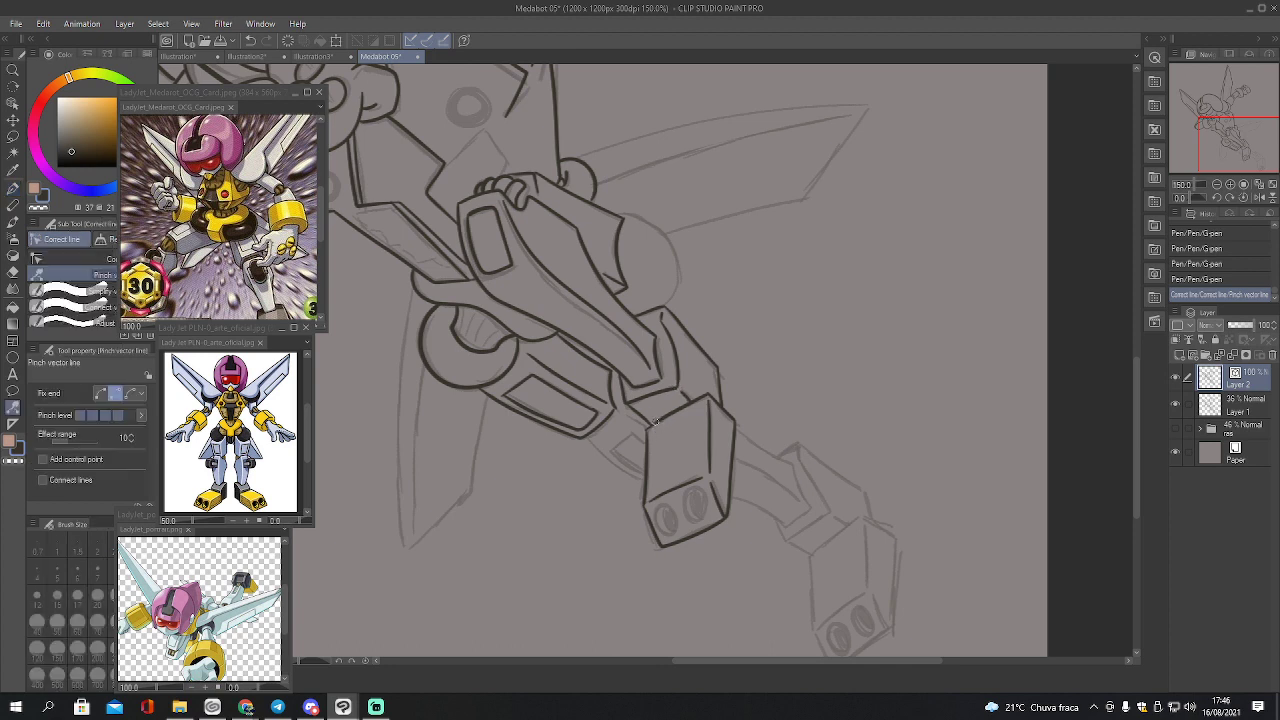
{"action": "mouse_move", "coordinate": [655, 422]}
{"action": "left_mouse_down"}
{"action": "mouse_move", "coordinate": [692, 396]}
{"action": "mouse_move", "coordinate": [656, 424]}
{"action": "mouse_move", "coordinate": [701, 409]}
{"action": "mouse_move", "coordinate": [659, 439]}
{"action": "left_mouse_up"}
{"action": "key", "text": "ctrl+z"}
{"action": "key", "text": "ctrl+z"}
Erase the near foot's top edge line with the vector eraser, and reduce the eraser size to 5
{"action": "key", "text": "e"}
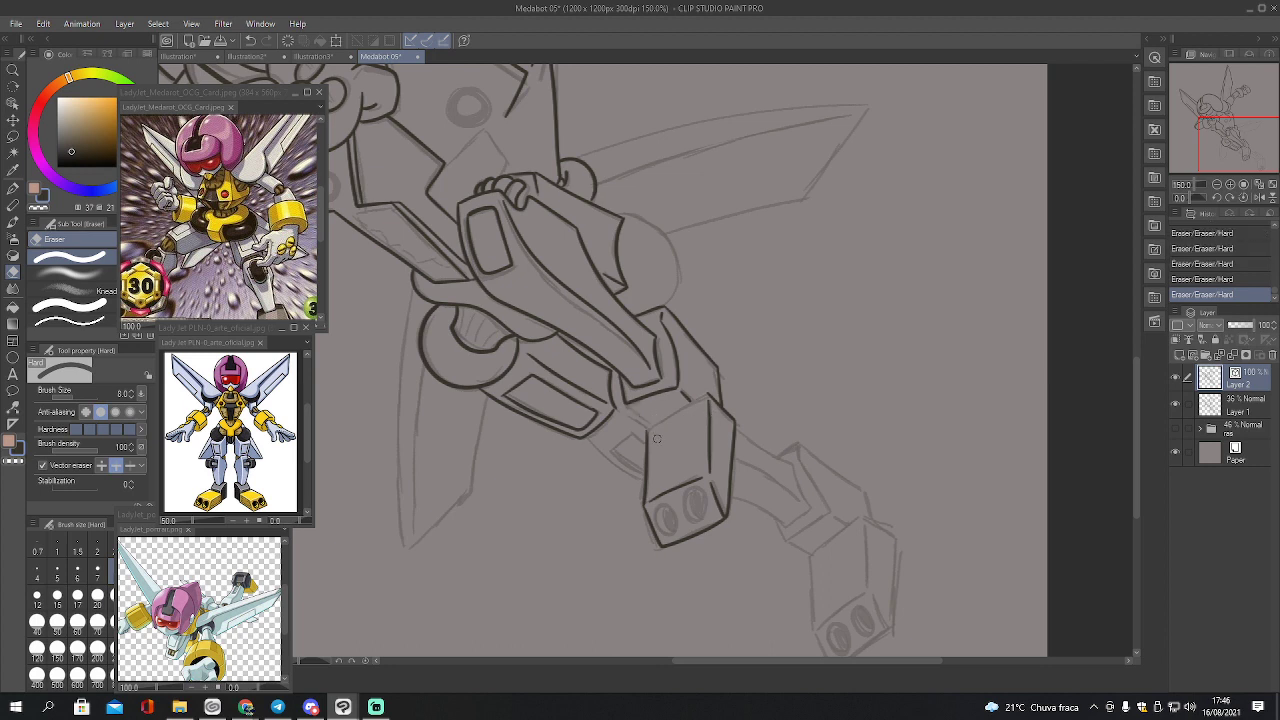
{"action": "key", "text": "ctrl+z"}
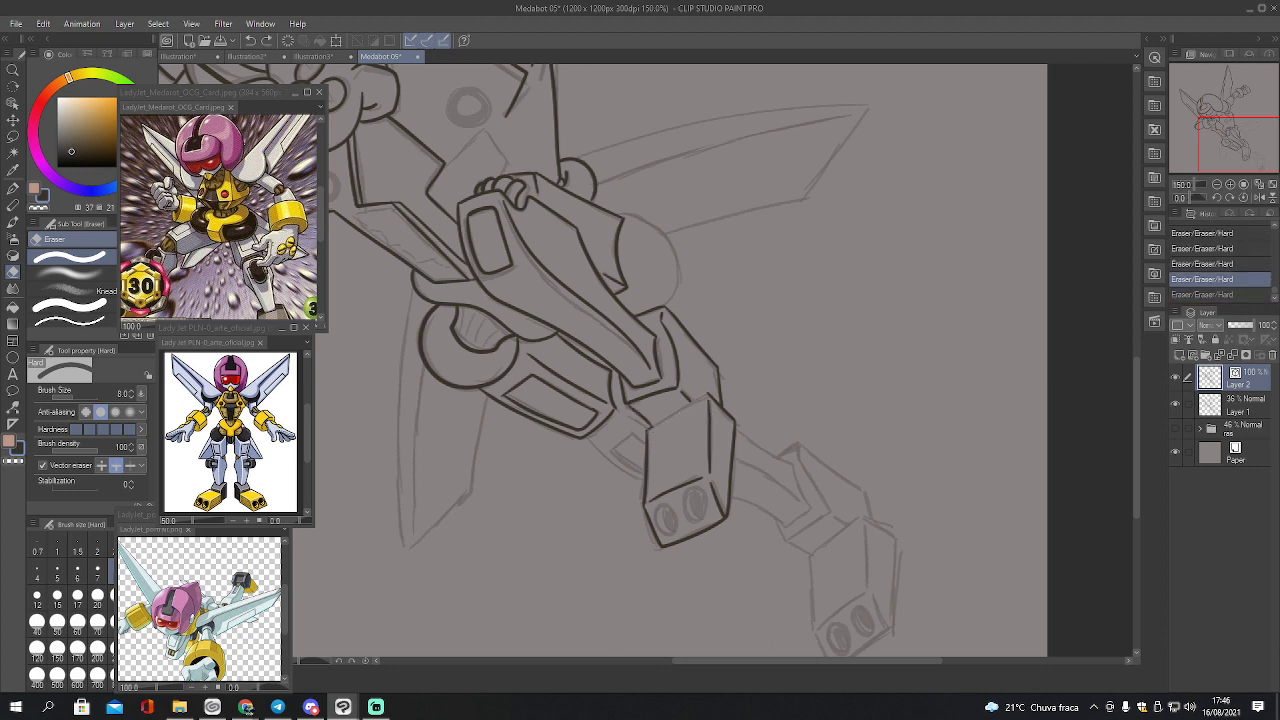
{"action": "key", "text": "ctrl+y"}
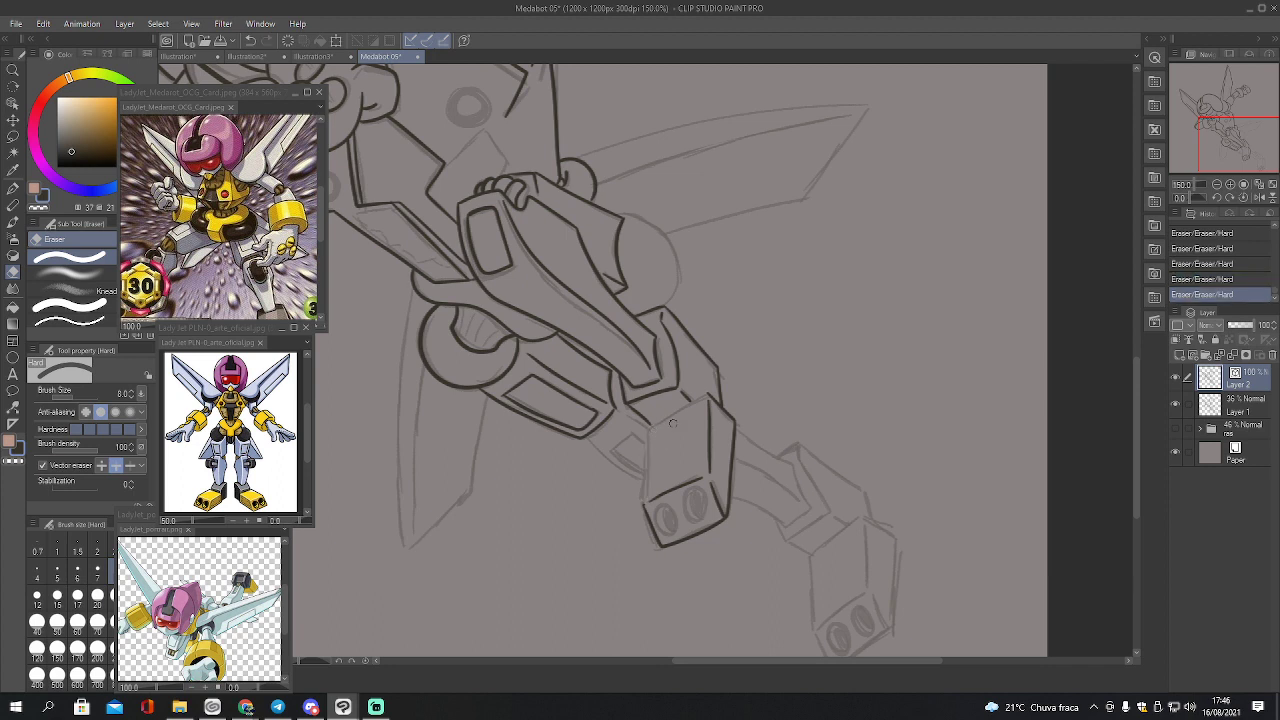
{"action": "key", "text": "ctrl+z"}
{"action": "key", "text": "ctrl+z"}
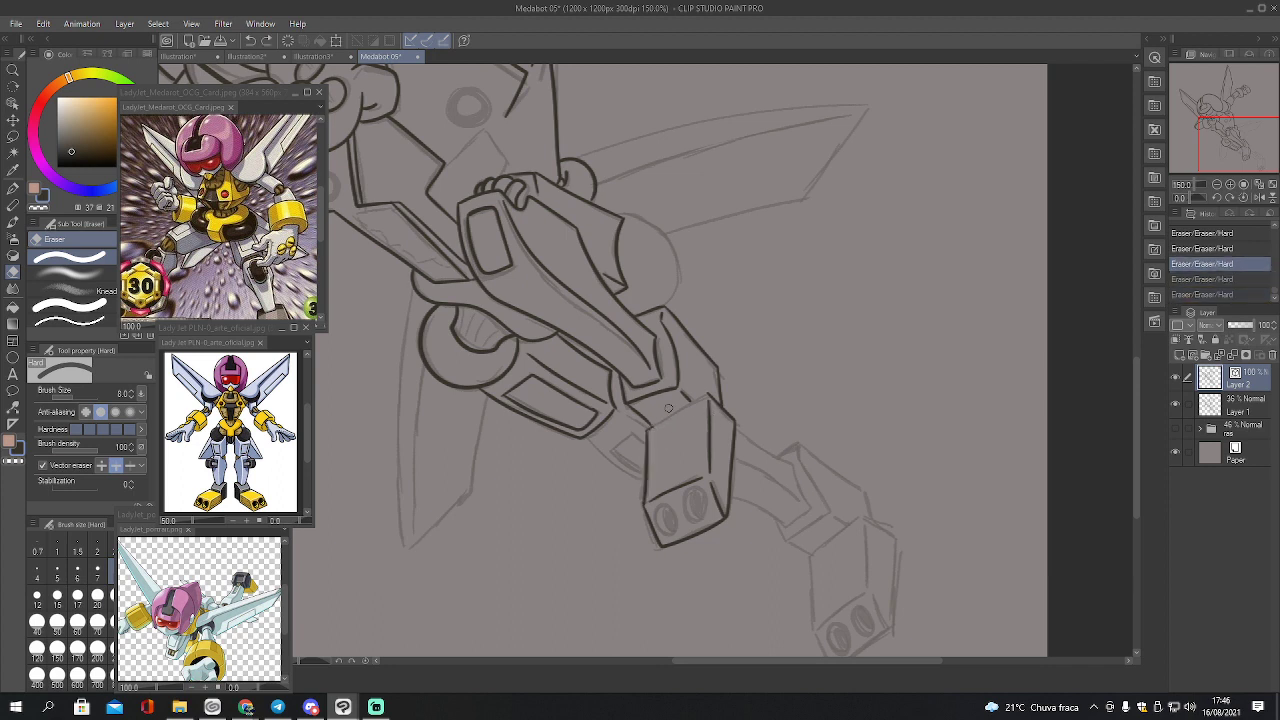
{"action": "key", "text": "bracketleft"}
{"action": "key", "text": "bracketleft"}
{"action": "key", "text": "bracketleft"}
{"action": "key", "text": "ctrl+y"}
{"action": "key", "text": "ctrl+y"}
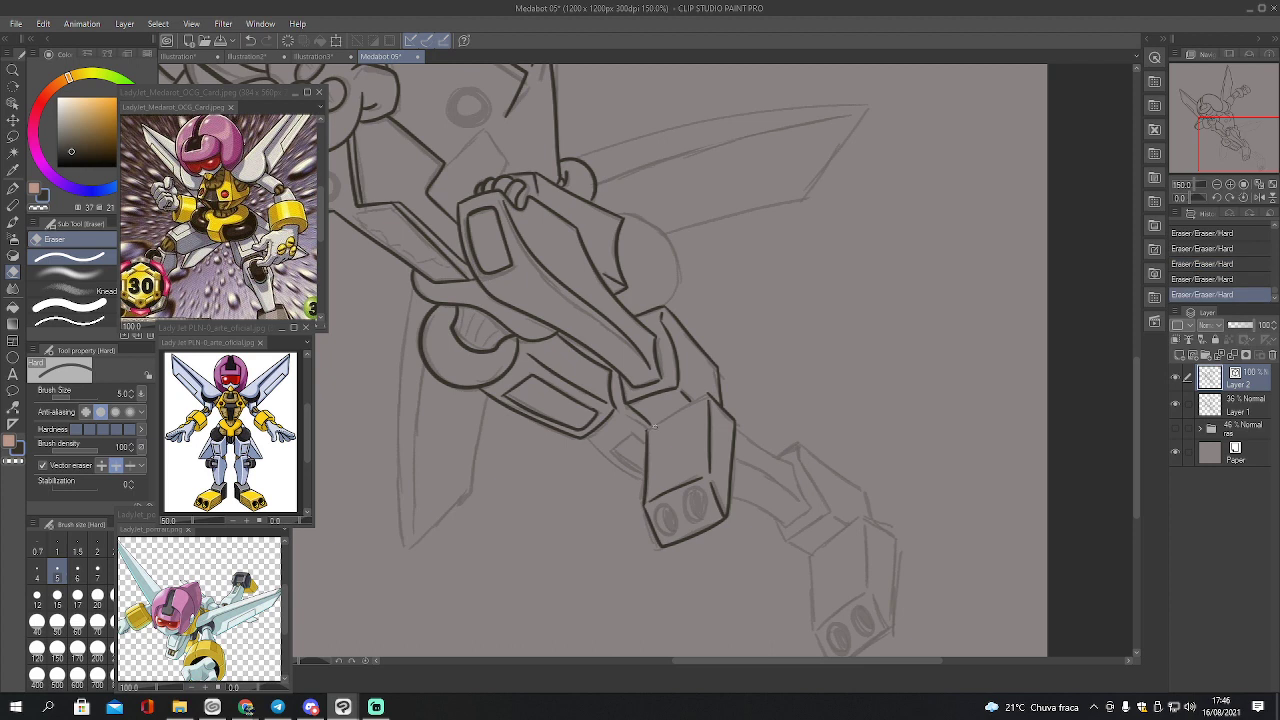
Redraw the near foot's top edge with the G-pen and trim the line's overshoot
{"action": "key", "text": "p"}
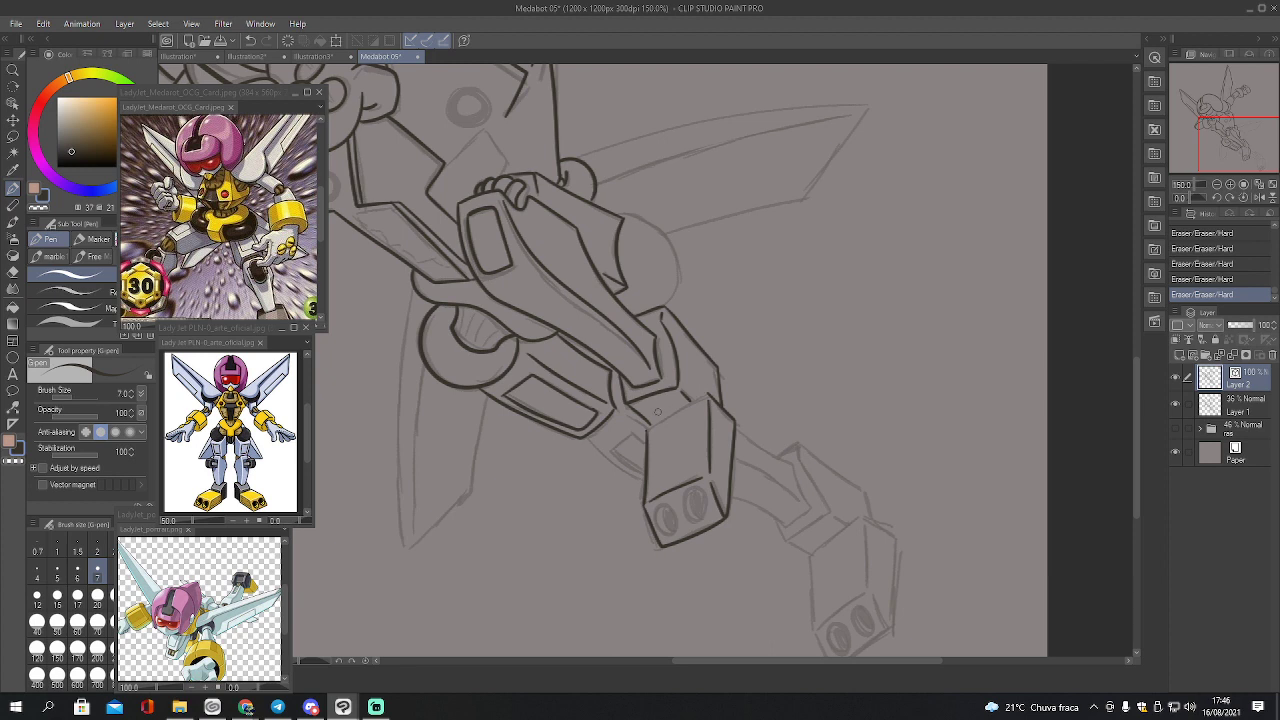
{"action": "left_click_drag", "start_coordinate": [646, 428], "coordinate": [721, 397]}
{"action": "key", "text": "e"}
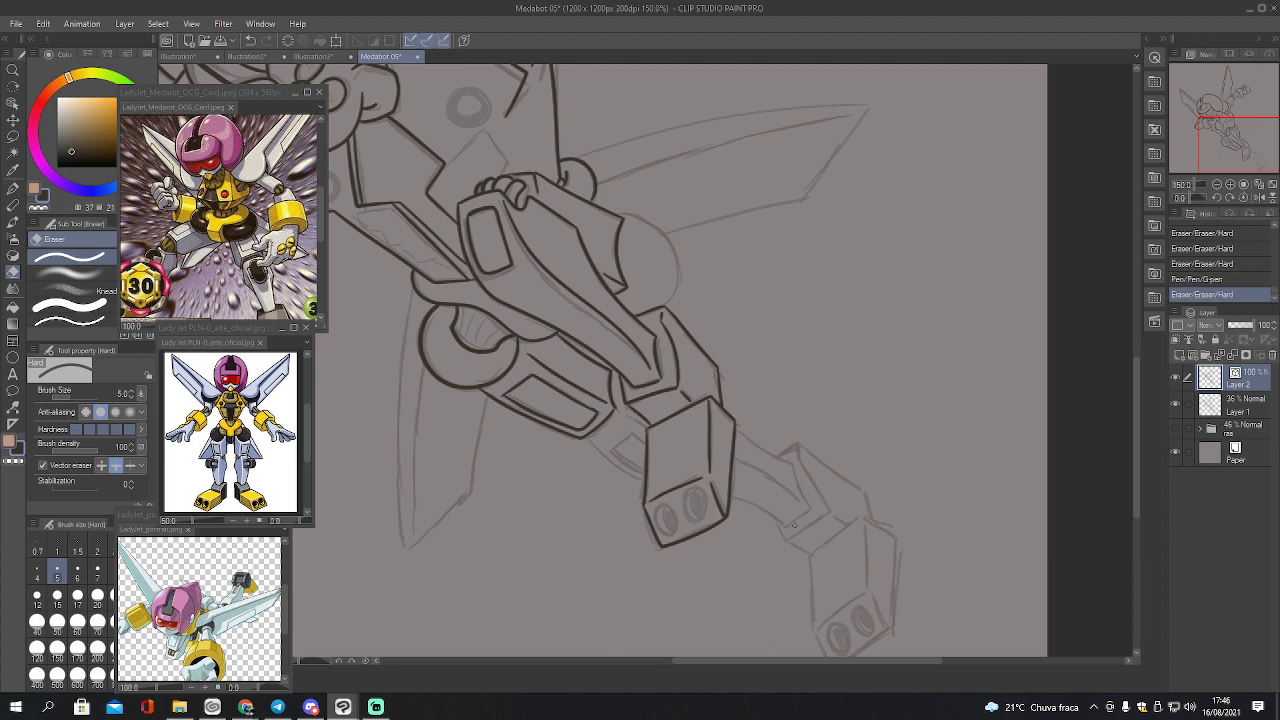
Ink the two oval holes on the near foot's toe and save the drawing
{"action": "key", "text": "p"}
{"action": "mouse_move", "coordinate": [657, 507]}
{"action": "left_mouse_down"}
{"action": "mouse_move", "coordinate": [673, 534]}
{"action": "mouse_move", "coordinate": [678, 516]}
{"action": "mouse_move", "coordinate": [662, 508]}
{"action": "mouse_move", "coordinate": [672, 530]}
{"action": "mouse_move", "coordinate": [682, 504]}
{"action": "mouse_move", "coordinate": [685, 520]}
{"action": "mouse_move", "coordinate": [701, 516]}
{"action": "mouse_move", "coordinate": [693, 497]}
{"action": "left_mouse_up"}
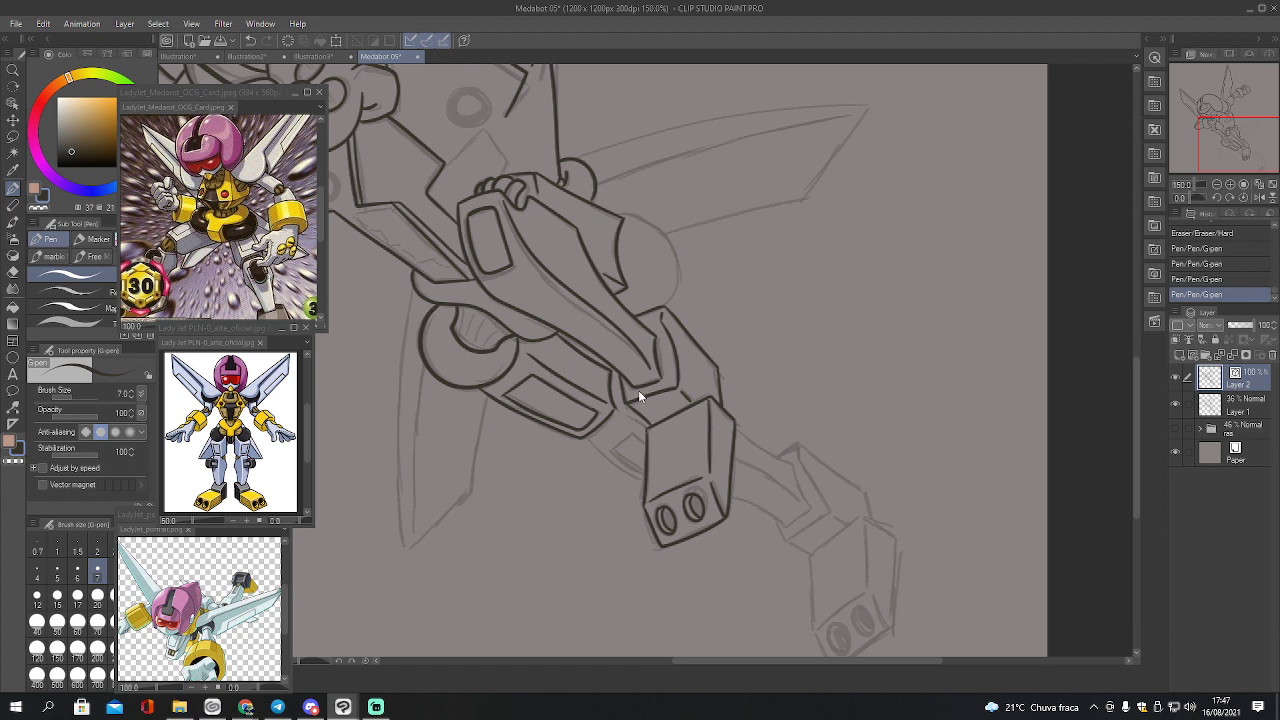
{"action": "key", "text": "ctrl+s"}
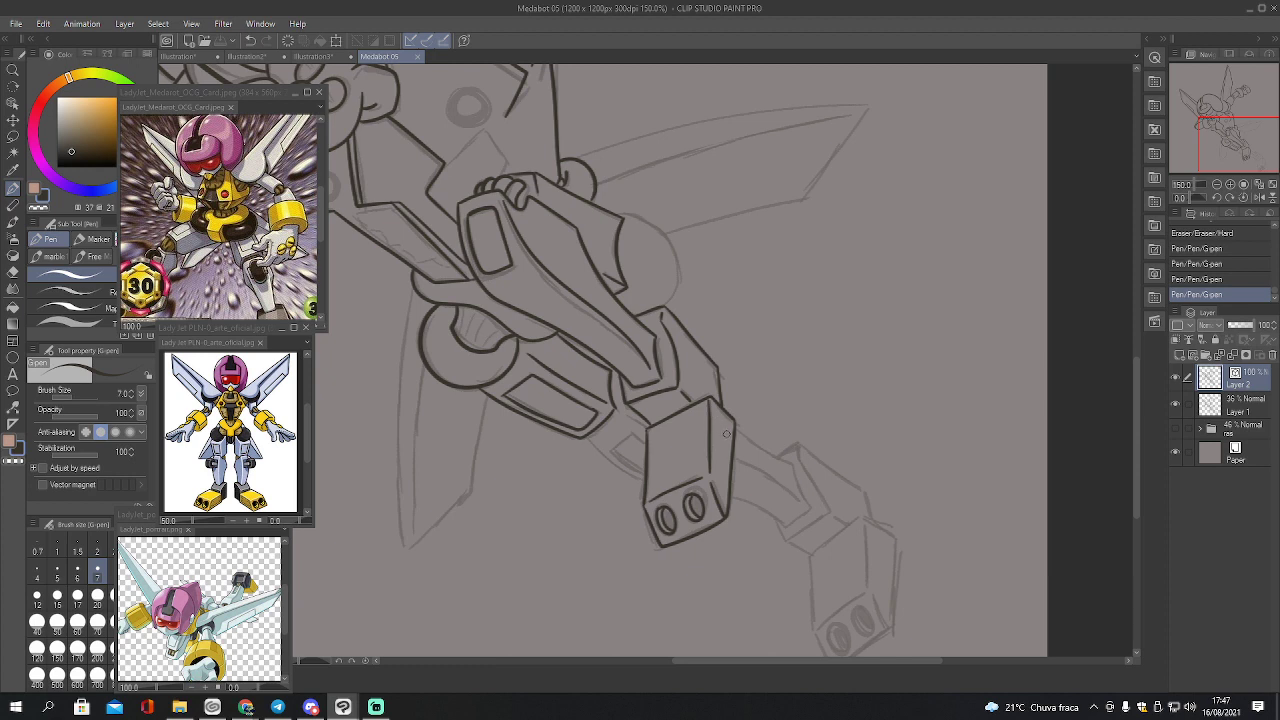
Erase and redraw the near foot's inner vertical edge, and ink a narrow inset panel on its side face
{"action": "key", "text": "e"}
{"action": "left_click_drag", "start_coordinate": [712, 434], "coordinate": [708, 466]}
{"action": "key", "text": "p"}
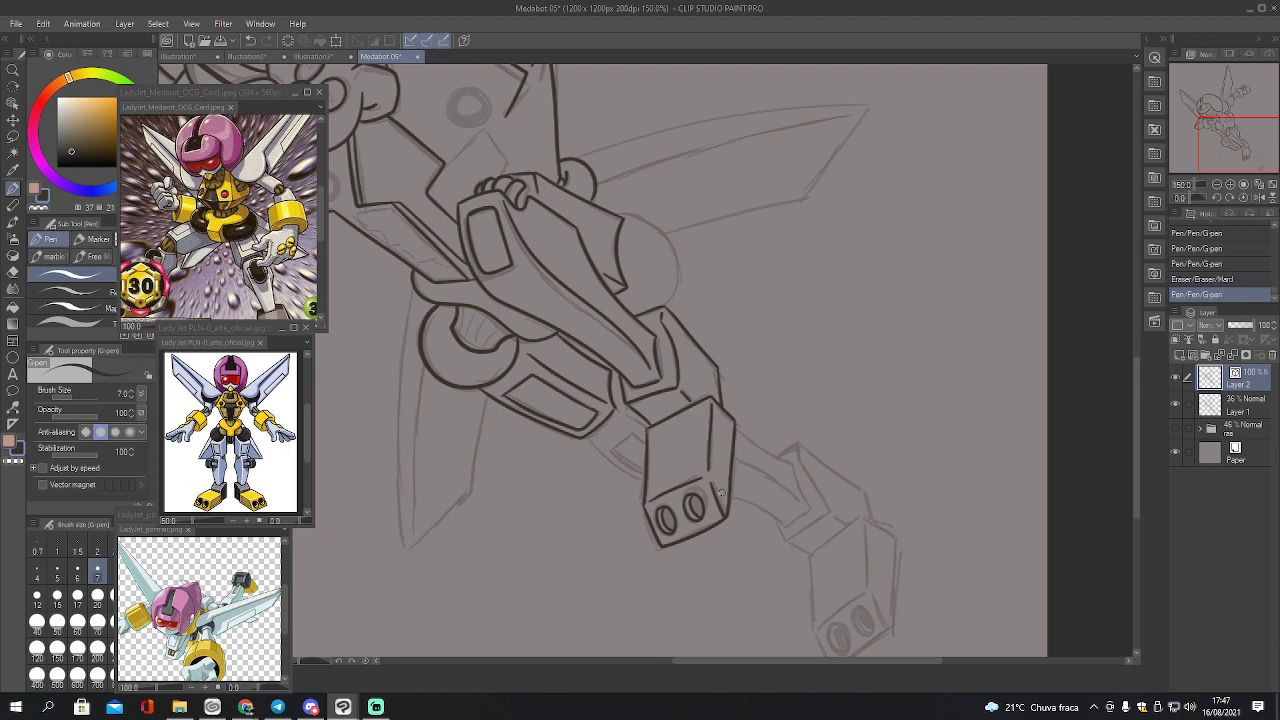
{"action": "mouse_move", "coordinate": [720, 494]}
{"action": "left_mouse_down"}
{"action": "mouse_move", "coordinate": [719, 417]}
{"action": "mouse_move", "coordinate": [723, 493]}
{"action": "mouse_move", "coordinate": [727, 425]}
{"action": "left_mouse_up"}
{"action": "key", "text": "ctrl+z"}
{"action": "key", "text": "ctrl+z"}
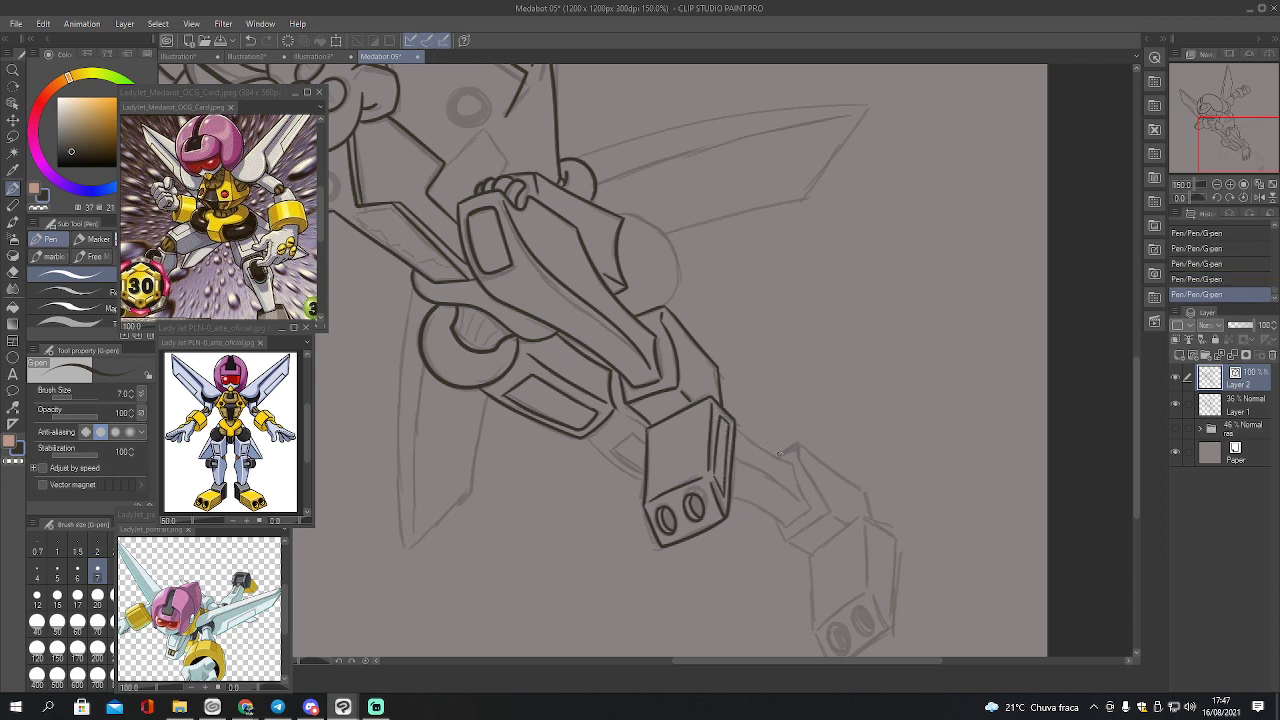
Pinch the vector lines of the near foot's narrow side panel so their ends meet at the corners
{"action": "key", "text": "y"}
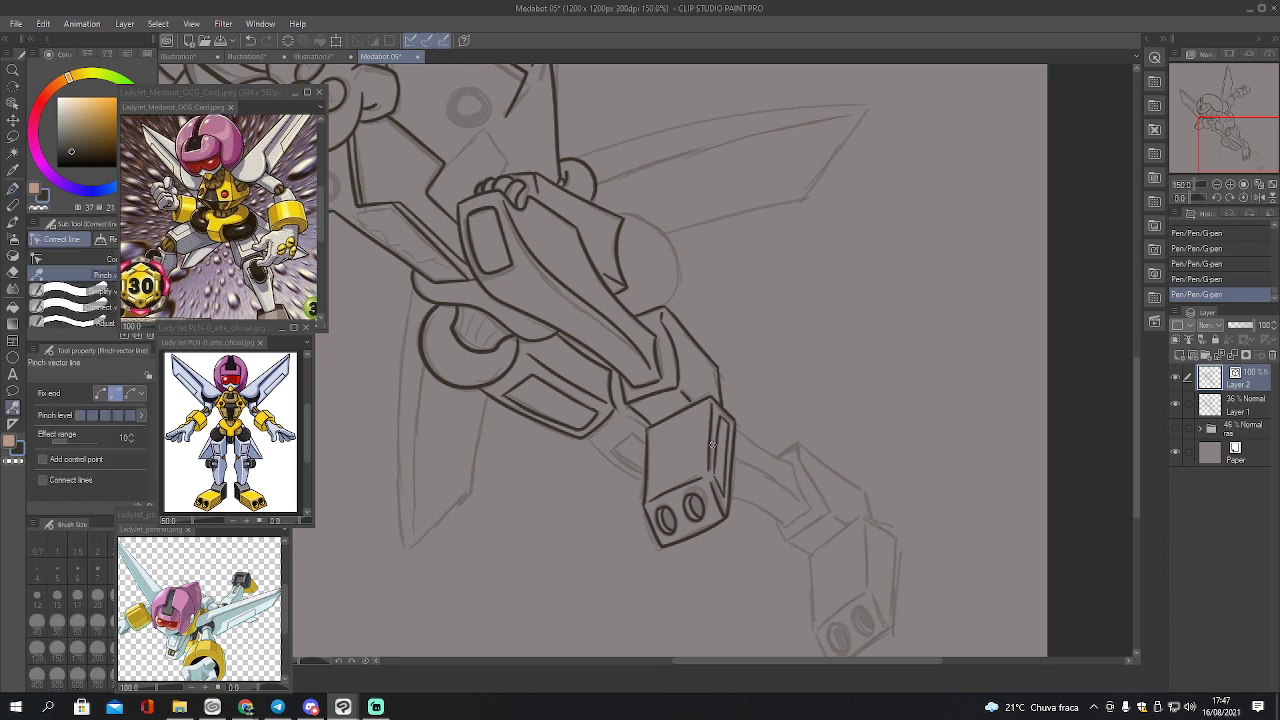
{"action": "left_click_drag", "start_coordinate": [718, 422], "coordinate": [716, 417]}
{"action": "left_click_drag", "start_coordinate": [720, 417], "coordinate": [722, 418]}
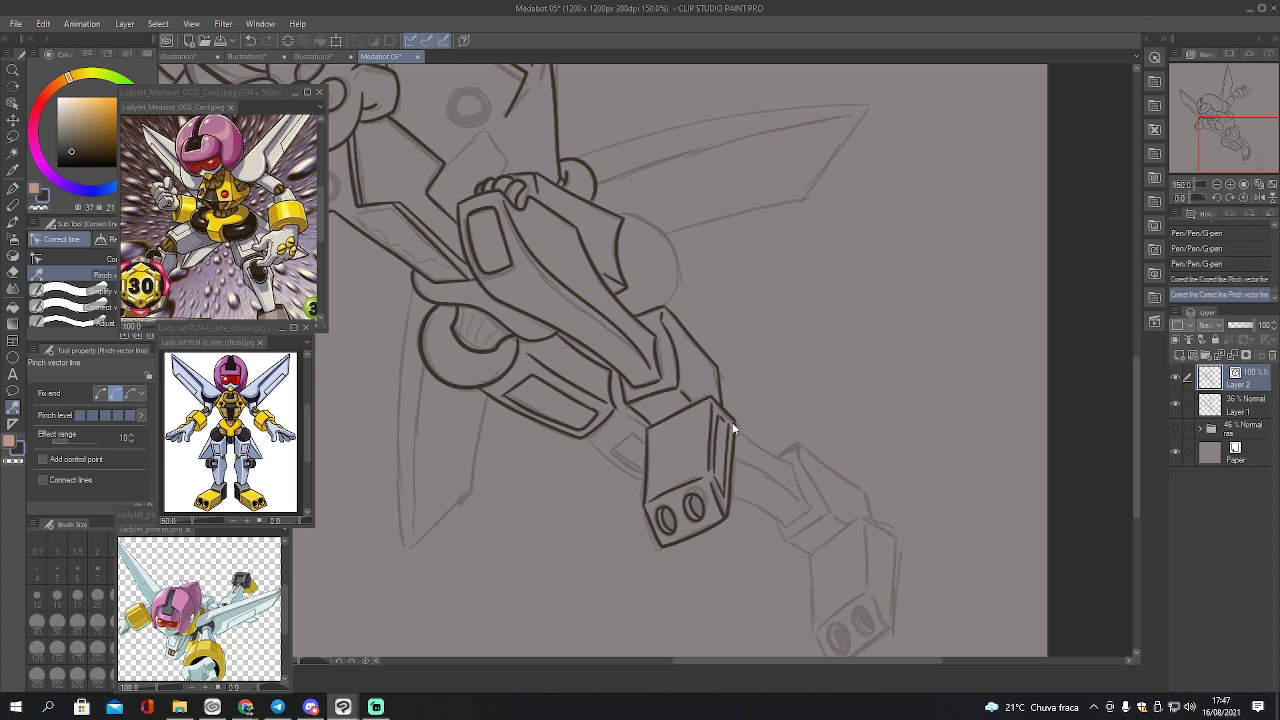
{"action": "key", "text": "ctrl+z"}
{"action": "left_click_drag", "start_coordinate": [720, 417], "coordinate": [722, 419]}
{"action": "left_click_drag", "start_coordinate": [715, 476], "coordinate": [718, 474]}
{"action": "left_click_drag", "start_coordinate": [728, 426], "coordinate": [738, 441]}
Ink the far leg's curved section just behind the near foot, with its small hinge detail and inset panel
{"action": "key", "text": "p"}
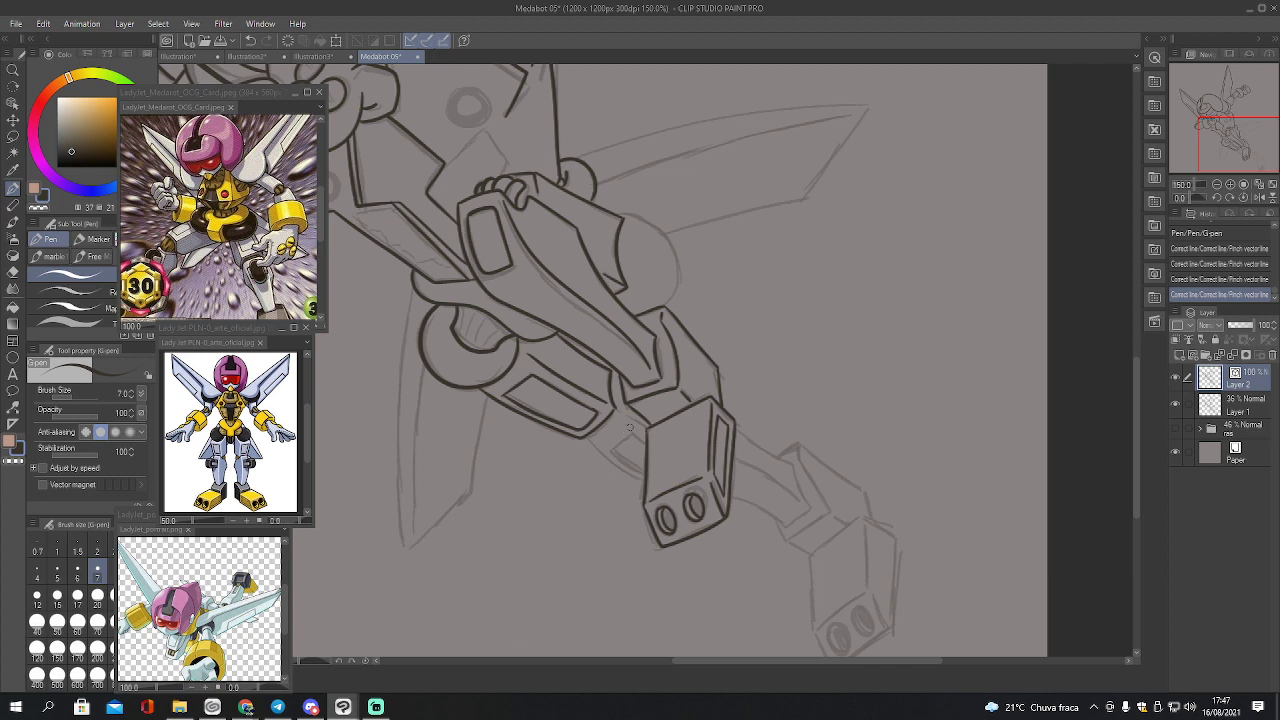
{"action": "left_click_drag", "start_coordinate": [586, 436], "coordinate": [646, 480]}
{"action": "left_click_drag", "start_coordinate": [622, 412], "coordinate": [645, 425]}
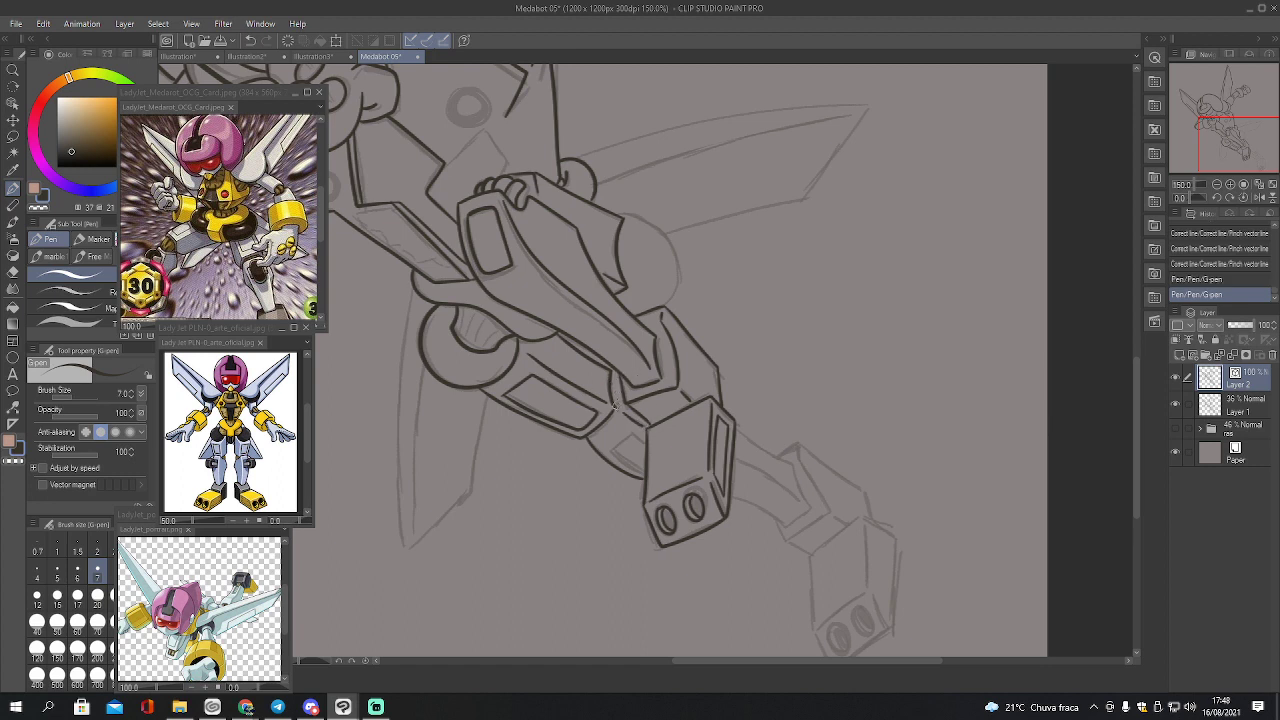
{"action": "left_click_drag", "start_coordinate": [616, 404], "coordinate": [626, 394]}
{"action": "mouse_move", "coordinate": [609, 377]}
{"action": "left_mouse_down"}
{"action": "mouse_move", "coordinate": [617, 406]}
{"action": "mouse_move", "coordinate": [627, 386]}
{"action": "left_mouse_up"}
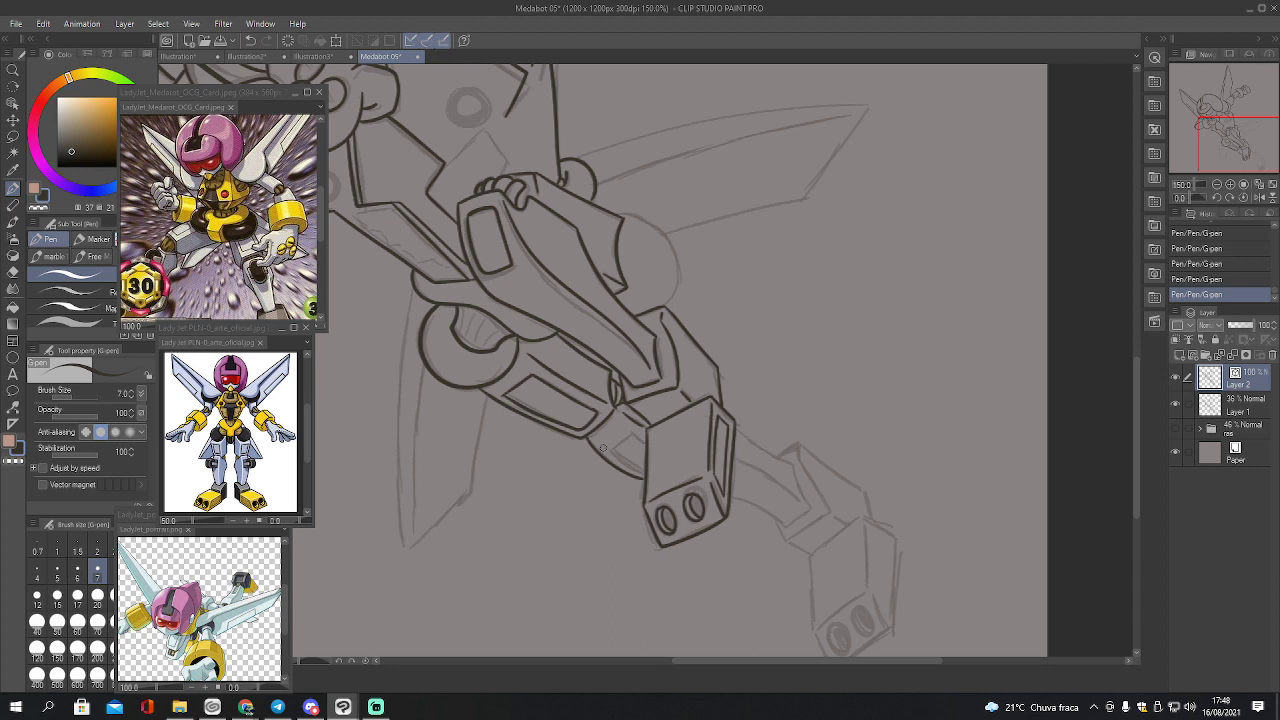
{"action": "mouse_move", "coordinate": [603, 448]}
{"action": "left_mouse_down"}
{"action": "mouse_move", "coordinate": [641, 473]}
{"action": "mouse_move", "coordinate": [603, 448]}
{"action": "mouse_move", "coordinate": [622, 428]}
{"action": "mouse_move", "coordinate": [657, 453]}
{"action": "left_mouse_up"}
Ink the upper and lower edges of the far leg's shin, extending from behind the near foot to the ankle
{"action": "left_click_drag", "start_coordinate": [732, 497], "coordinate": [785, 525]}
{"action": "left_click_drag", "start_coordinate": [738, 461], "coordinate": [800, 500]}
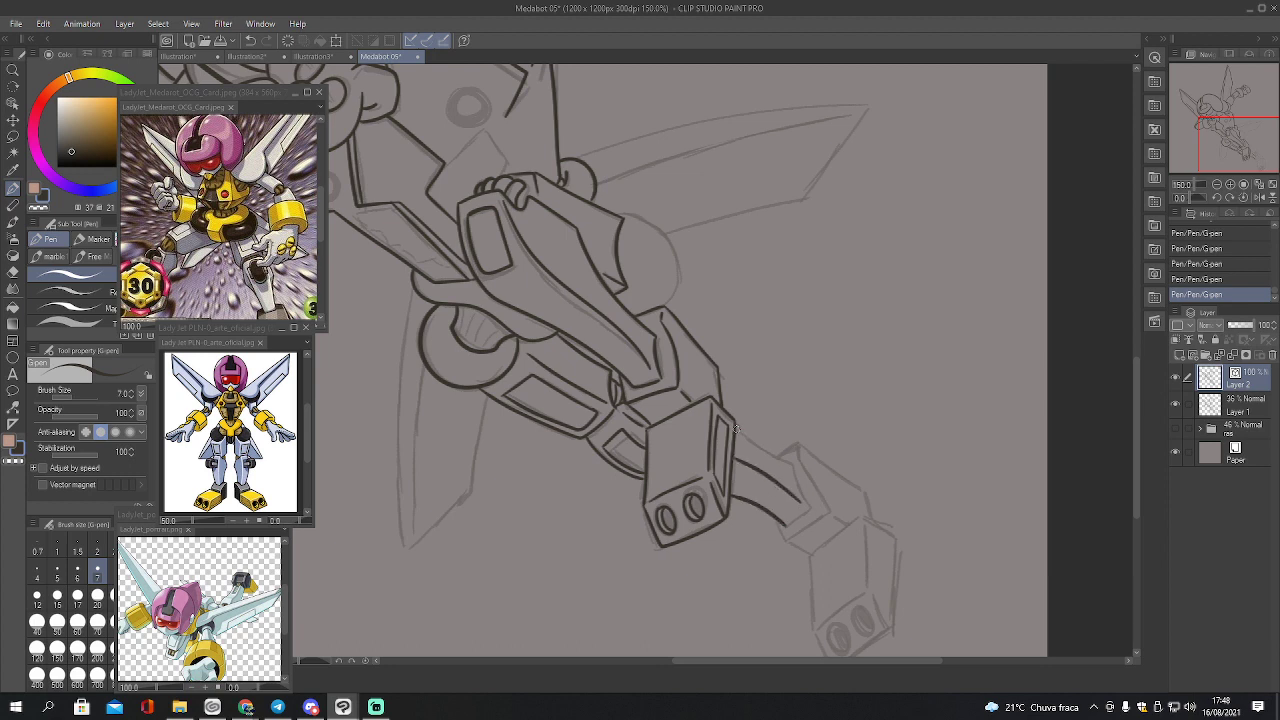
{"action": "mouse_move", "coordinate": [735, 430]}
{"action": "left_mouse_down"}
{"action": "mouse_move", "coordinate": [798, 475]}
{"action": "mouse_move", "coordinate": [810, 508]}
{"action": "left_mouse_up"}
{"action": "key", "text": "ctrl+z"}
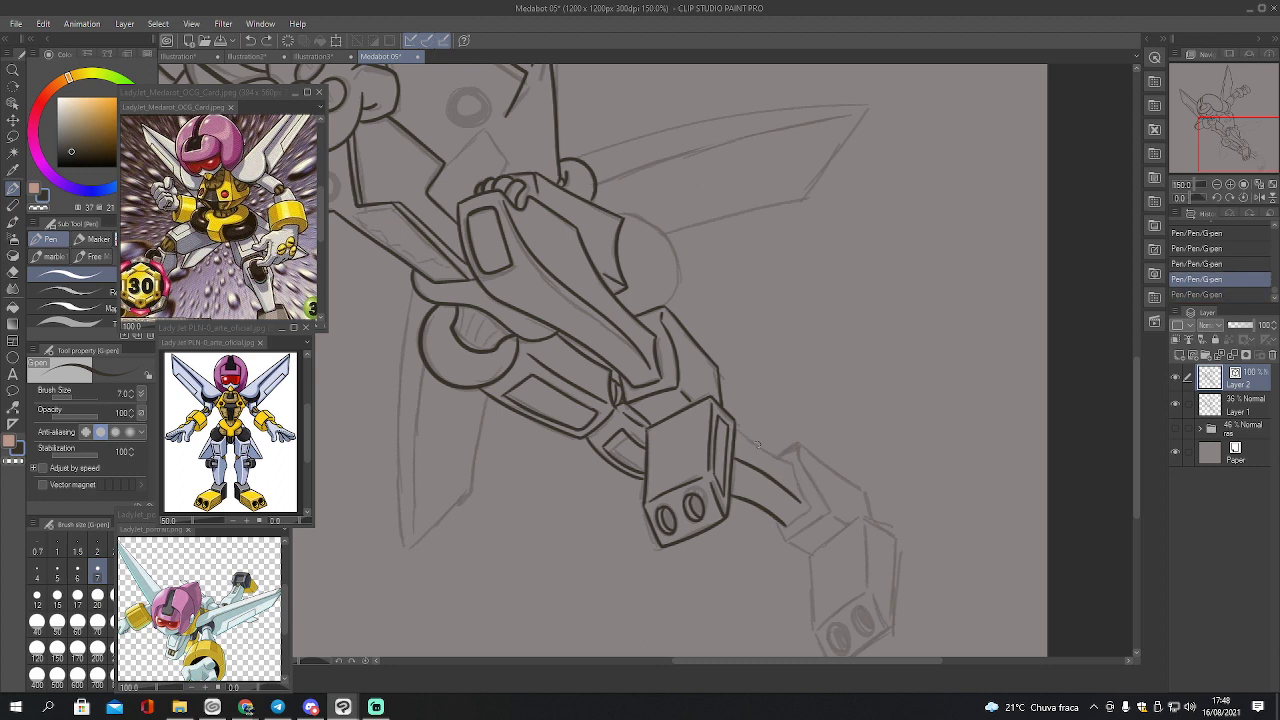
{"action": "mouse_move", "coordinate": [736, 431]}
{"action": "left_mouse_down"}
{"action": "mouse_move", "coordinate": [790, 466]}
{"action": "mouse_move", "coordinate": [809, 505]}
{"action": "mouse_move", "coordinate": [787, 523]}
{"action": "mouse_move", "coordinate": [809, 508]}
{"action": "mouse_move", "coordinate": [804, 487]}
{"action": "mouse_move", "coordinate": [790, 526]}
{"action": "mouse_move", "coordinate": [774, 520]}
{"action": "mouse_move", "coordinate": [783, 540]}
{"action": "mouse_move", "coordinate": [825, 508]}
{"action": "left_mouse_up"}
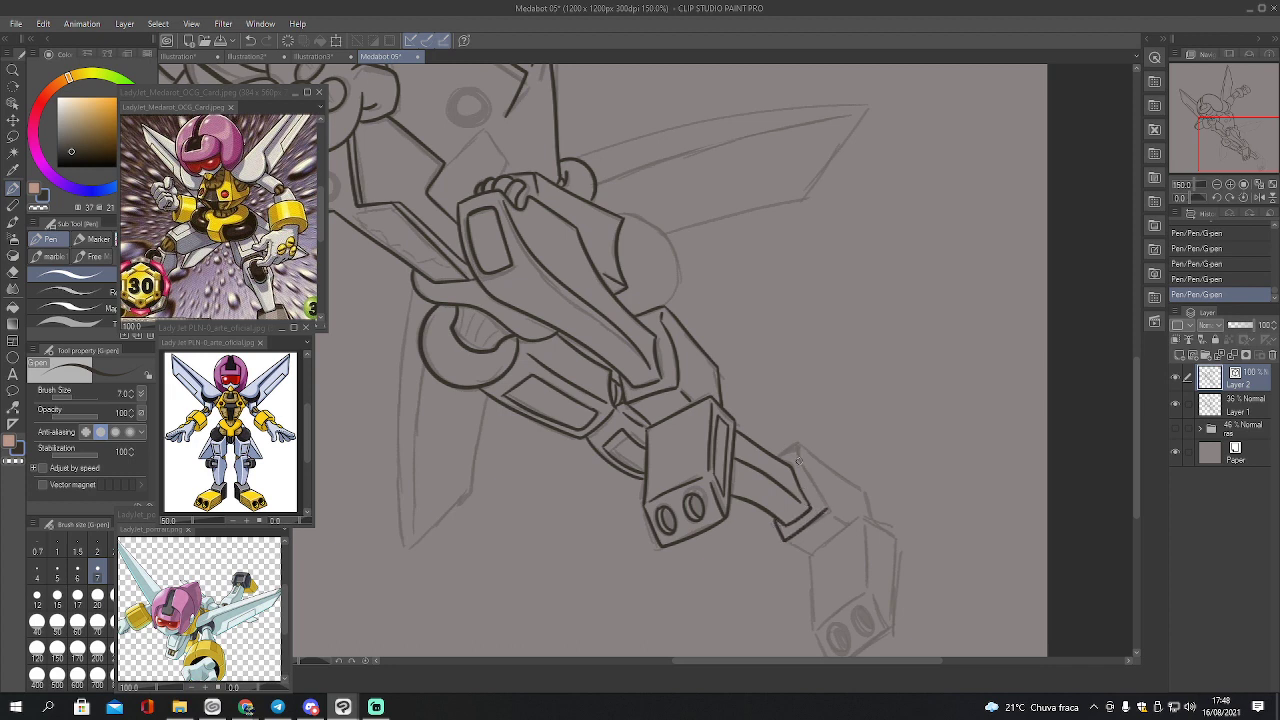
Ink the angular guard around the far leg's ankle, following the sketch lines down to the foot
{"action": "left_click_drag", "start_coordinate": [795, 457], "coordinate": [829, 512]}
{"action": "mouse_move", "coordinate": [800, 452]}
{"action": "left_mouse_down"}
{"action": "mouse_move", "coordinate": [781, 452]}
{"action": "mouse_move", "coordinate": [797, 445]}
{"action": "left_mouse_up"}
{"action": "key", "text": "ctrl+z"}
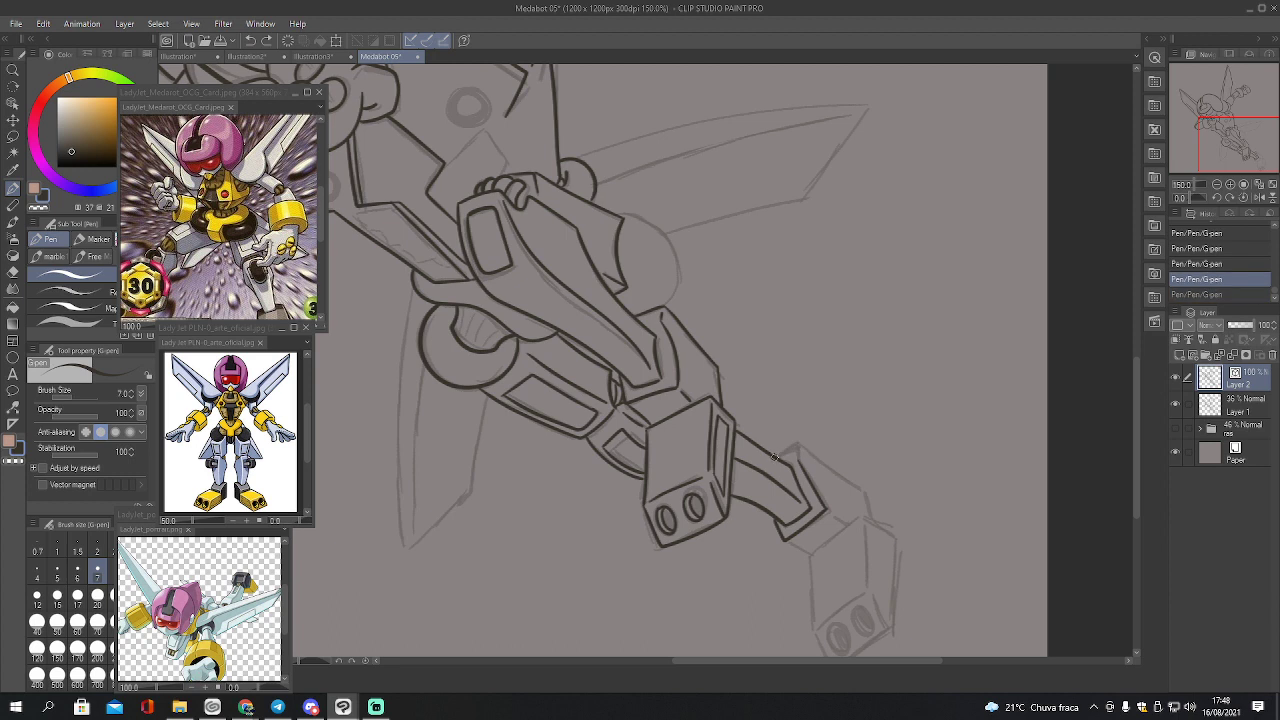
{"action": "mouse_move", "coordinate": [796, 444]}
{"action": "left_mouse_down"}
{"action": "mouse_move", "coordinate": [866, 500]}
{"action": "mouse_move", "coordinate": [862, 520]}
{"action": "mouse_move", "coordinate": [831, 512]}
{"action": "mouse_move", "coordinate": [848, 525]}
{"action": "mouse_move", "coordinate": [785, 538]}
{"action": "mouse_move", "coordinate": [809, 551]}
{"action": "mouse_move", "coordinate": [857, 517]}
{"action": "mouse_move", "coordinate": [808, 556]}
{"action": "left_mouse_up"}
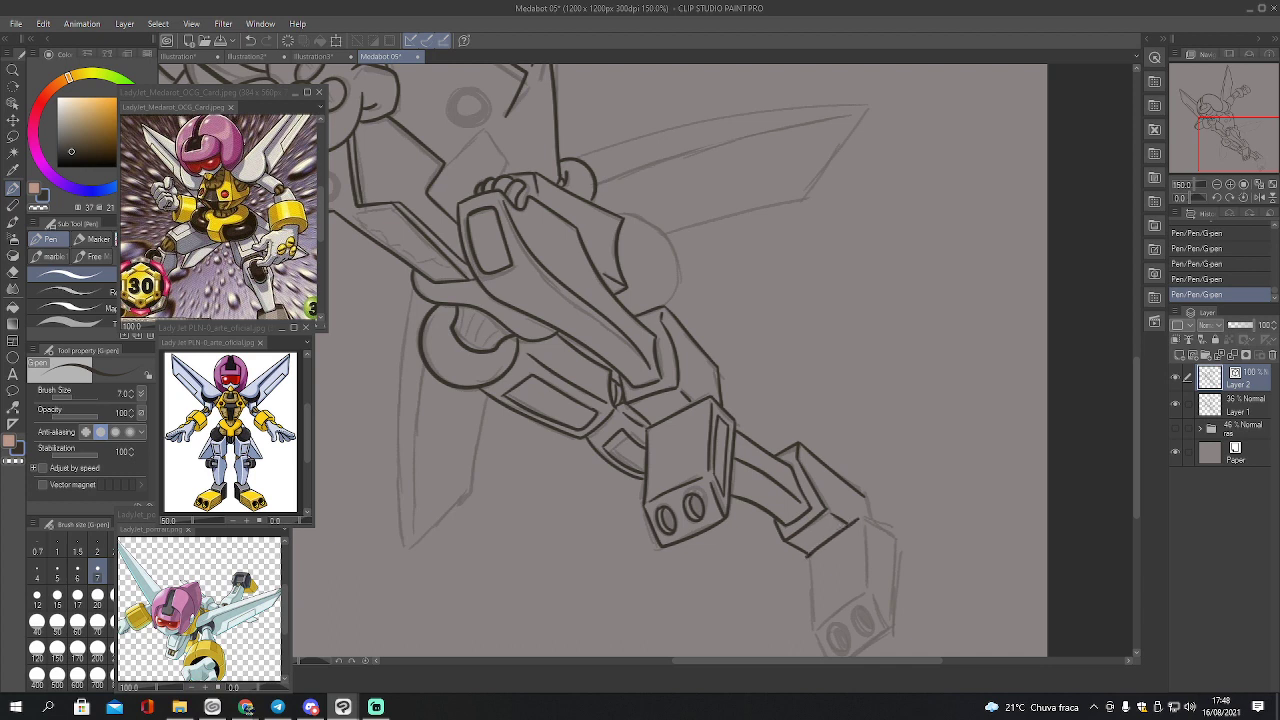
Ink the far foot's outline with its toe line, top edge and outer side edge
{"action": "left_click_drag", "start_coordinate": [1203, 180], "coordinate": [1205, 189]}
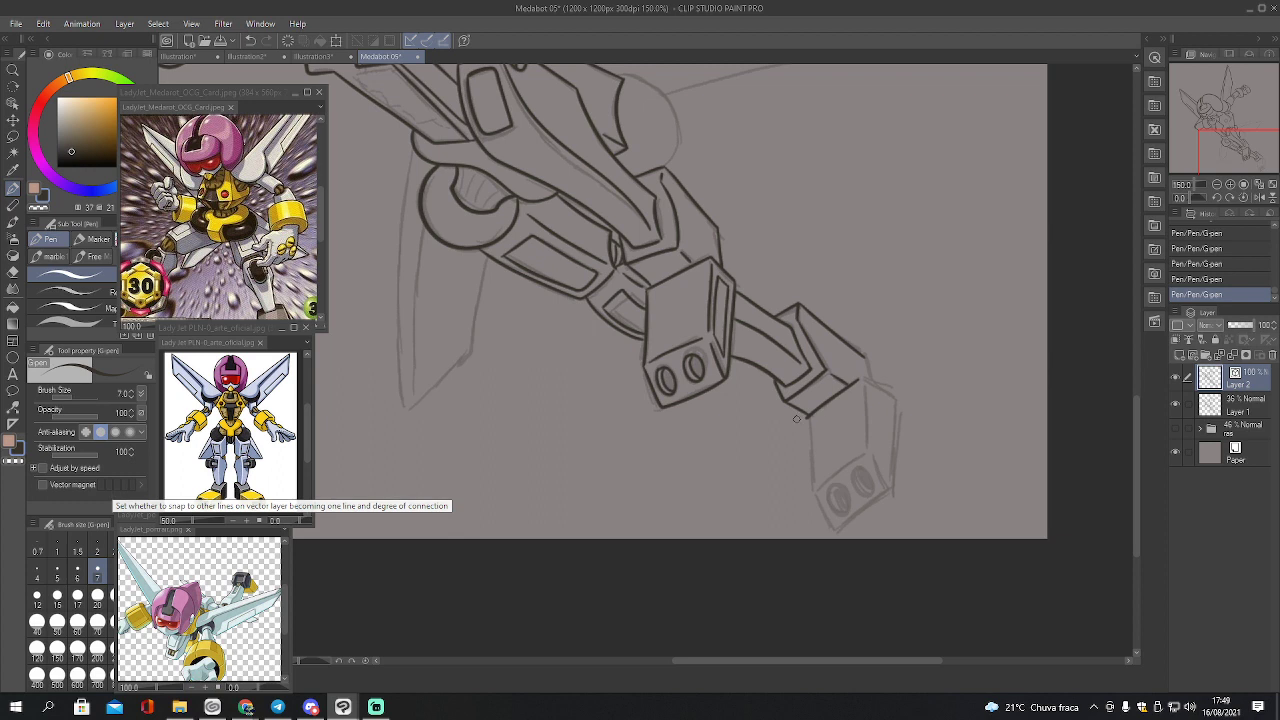
{"action": "mouse_move", "coordinate": [805, 415]}
{"action": "left_mouse_down"}
{"action": "mouse_move", "coordinate": [811, 490]}
{"action": "mouse_move", "coordinate": [839, 524]}
{"action": "mouse_move", "coordinate": [885, 483]}
{"action": "mouse_move", "coordinate": [871, 455]}
{"action": "left_mouse_up"}
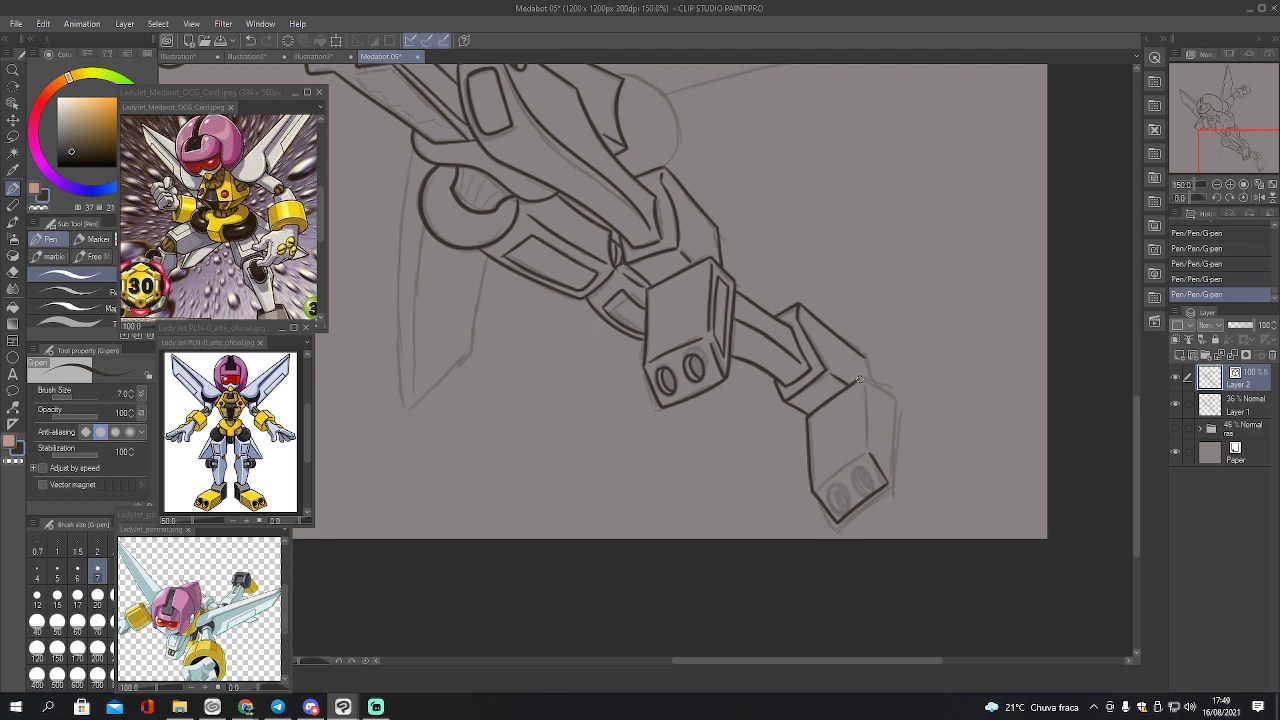
{"action": "left_click_drag", "start_coordinate": [858, 379], "coordinate": [886, 400]}
{"action": "key", "text": "ctrl+z"}
{"action": "left_click_drag", "start_coordinate": [890, 488], "coordinate": [886, 401]}
Pinch the far foot's upper corner lines together and ink its inner vertical edge
{"action": "key", "text": "y"}
{"action": "left_click_drag", "start_coordinate": [884, 397], "coordinate": [867, 384]}
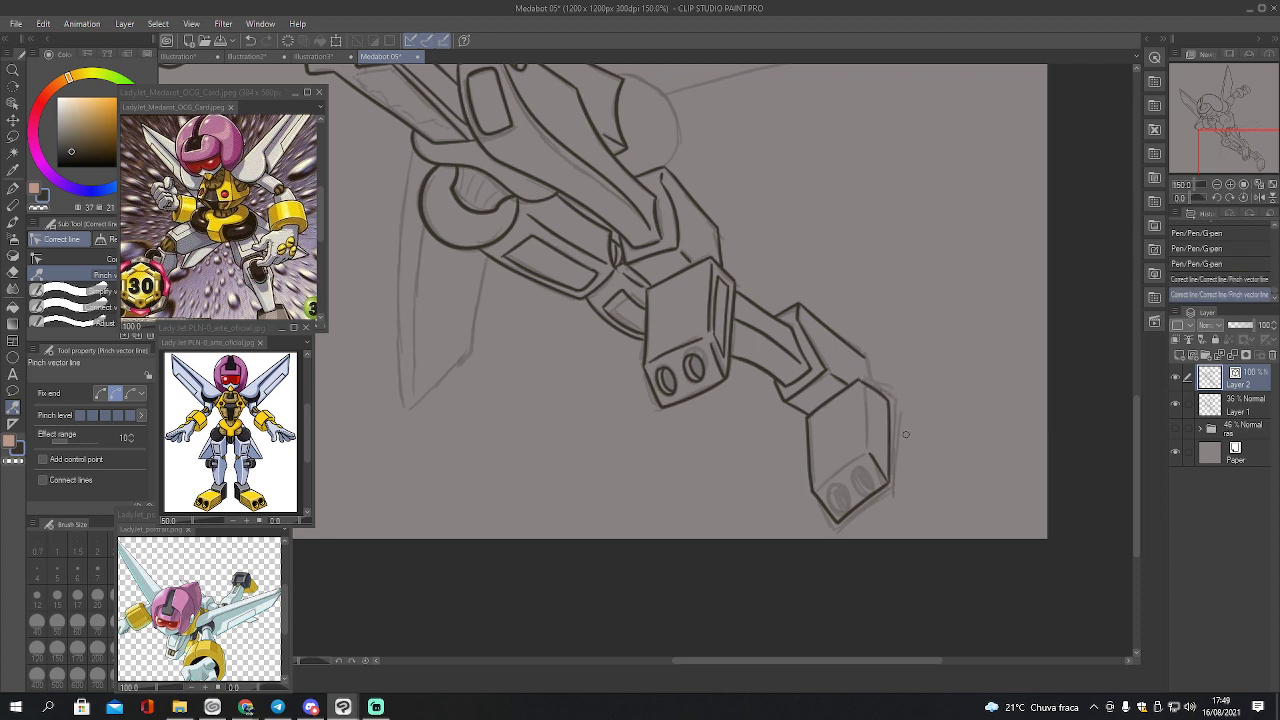
{"action": "key", "text": "p"}
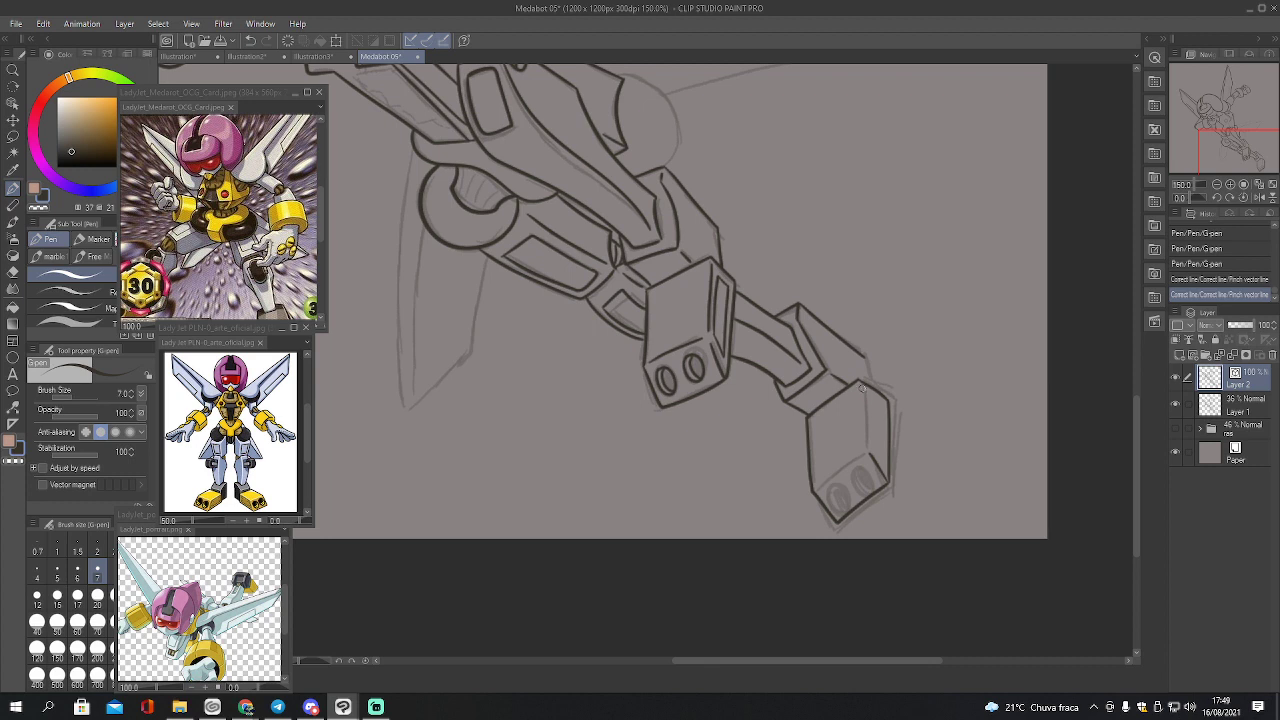
{"action": "left_click_drag", "start_coordinate": [859, 383], "coordinate": [868, 447]}
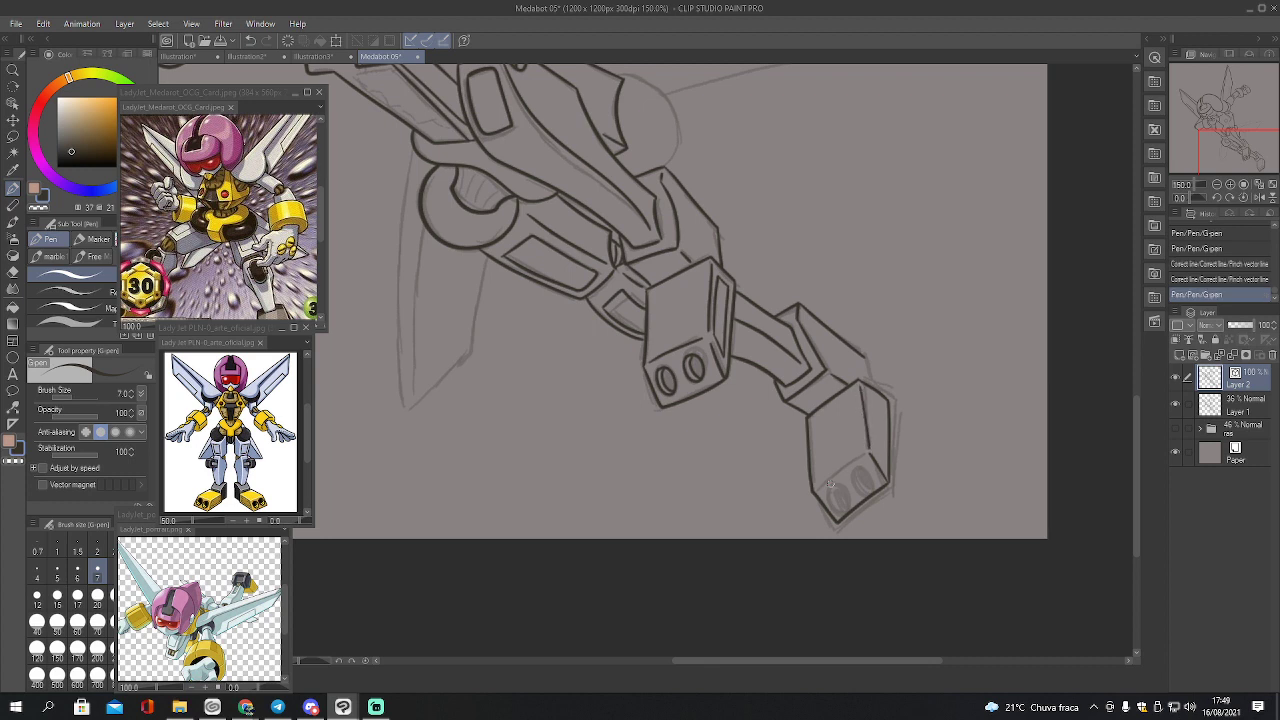
Ink the far foot's toe ridge and two oval toe holes, and close the ankle guard's end against the foot
{"action": "left_click_drag", "start_coordinate": [815, 488], "coordinate": [863, 454]}
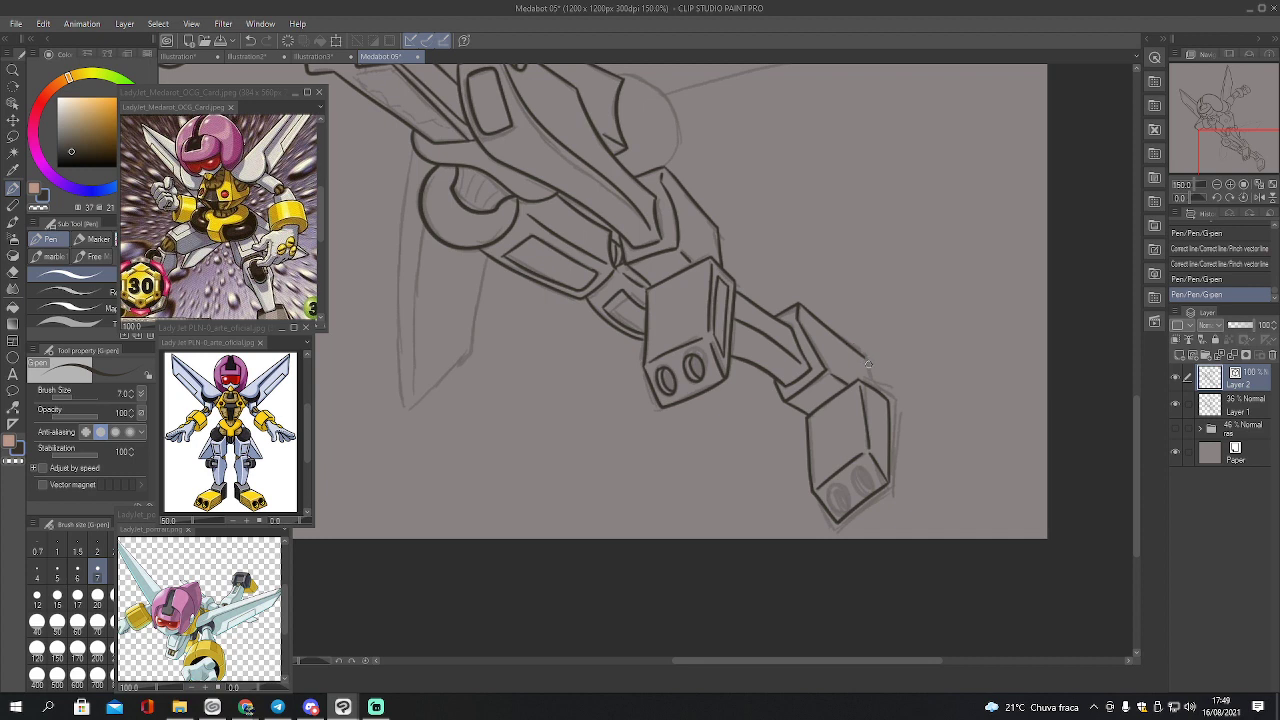
{"action": "left_click_drag", "start_coordinate": [863, 355], "coordinate": [877, 388]}
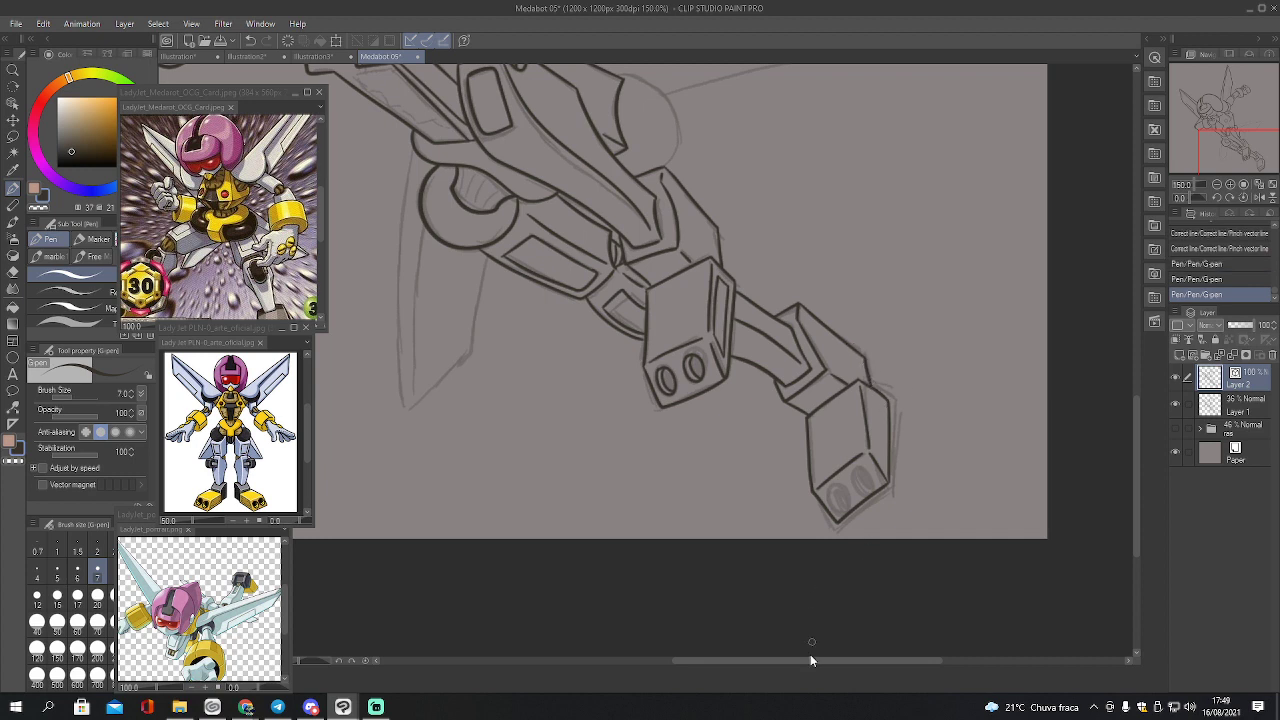
{"action": "left_click", "coordinate": [1229, 184]}
{"action": "left_click", "coordinate": [1228, 140]}
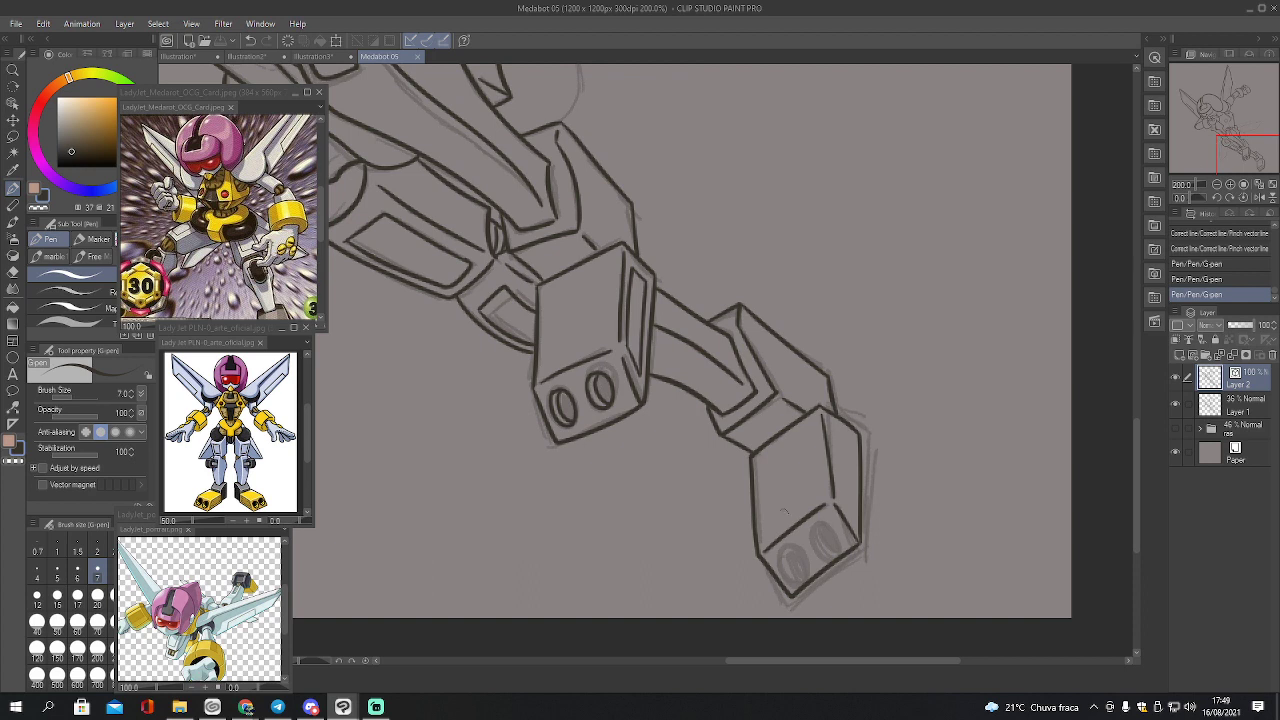
{"action": "mouse_move", "coordinate": [788, 546]}
{"action": "left_mouse_down"}
{"action": "mouse_move", "coordinate": [785, 572]}
{"action": "mouse_move", "coordinate": [804, 573]}
{"action": "mouse_move", "coordinate": [805, 554]}
{"action": "mouse_move", "coordinate": [780, 550]}
{"action": "mouse_move", "coordinate": [796, 575]}
{"action": "mouse_move", "coordinate": [818, 525]}
{"action": "mouse_move", "coordinate": [810, 550]}
{"action": "mouse_move", "coordinate": [836, 552]}
{"action": "mouse_move", "coordinate": [814, 526]}
{"action": "mouse_move", "coordinate": [818, 546]}
{"action": "mouse_move", "coordinate": [830, 545]}
{"action": "mouse_move", "coordinate": [822, 510]}
{"action": "mouse_move", "coordinate": [818, 534]}
{"action": "mouse_move", "coordinate": [836, 546]}
{"action": "left_mouse_up"}
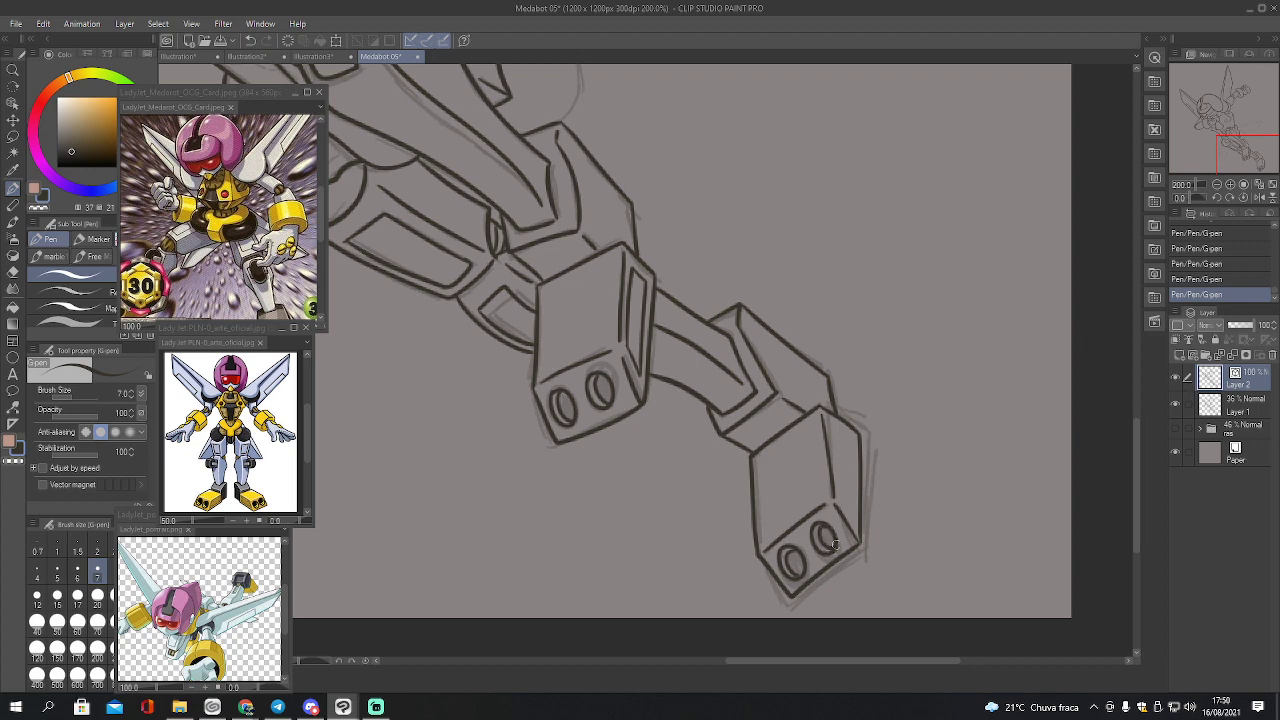
Ink the outline of the long pointed fin hanging below the near hip, following the sketch
{"action": "left_click", "coordinate": [1210, 183]}
{"action": "left_click", "coordinate": [1210, 183]}
{"action": "left_click", "coordinate": [1212, 130]}
{"action": "scroll", "coordinate": [1212, 128], "scroll_direction": "up", "scroll_amount": 3}
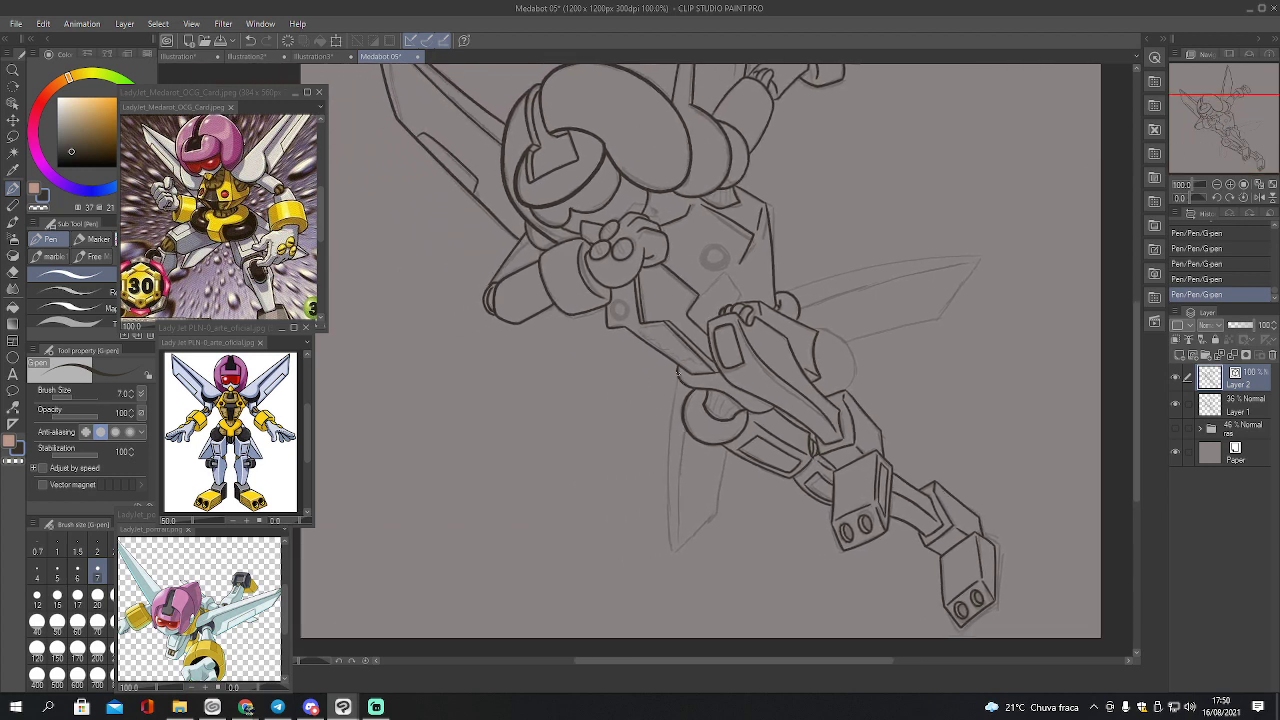
{"action": "mouse_move", "coordinate": [676, 374]}
{"action": "left_mouse_down"}
{"action": "mouse_move", "coordinate": [674, 550]}
{"action": "mouse_move", "coordinate": [710, 522]}
{"action": "mouse_move", "coordinate": [727, 443]}
{"action": "left_mouse_up"}
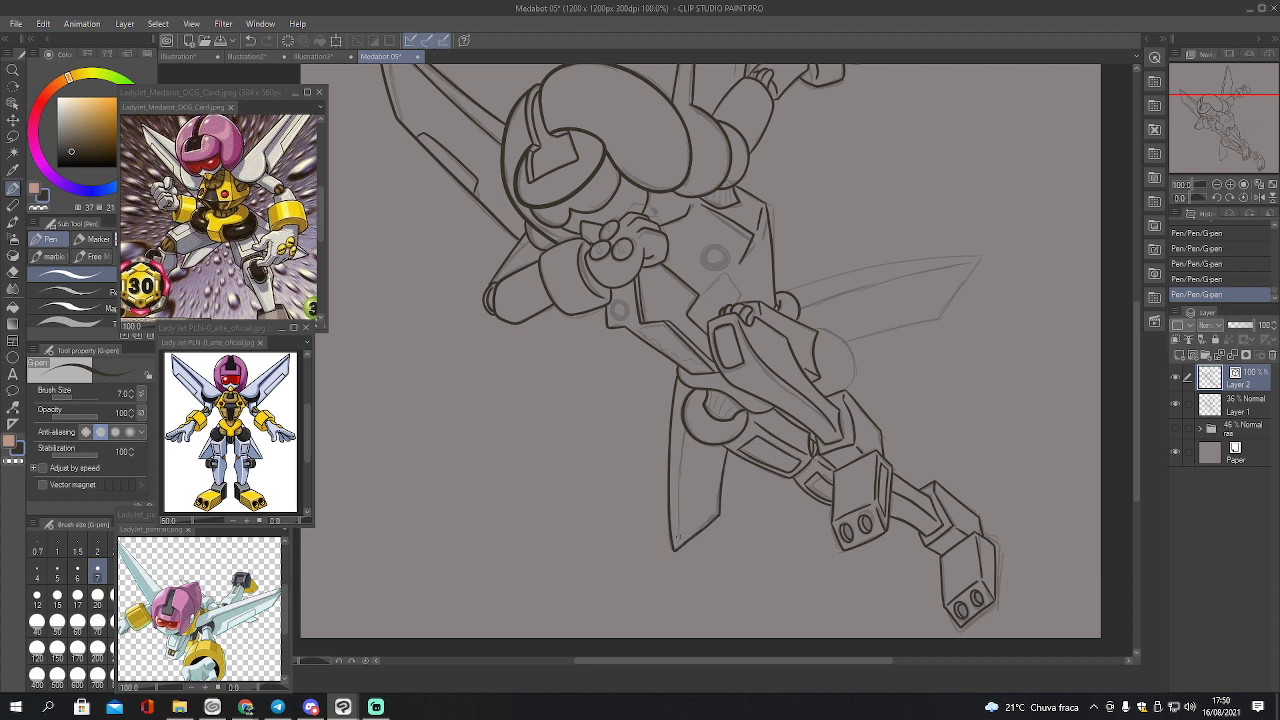
{"action": "left_click_drag", "start_coordinate": [675, 544], "coordinate": [683, 432]}
Ink the round joint behind the raised thigh, redrawing its curve over the sketch
{"action": "mouse_move", "coordinate": [811, 328]}
{"action": "left_mouse_down"}
{"action": "mouse_move", "coordinate": [840, 336]}
{"action": "mouse_move", "coordinate": [853, 358]}
{"action": "mouse_move", "coordinate": [843, 389]}
{"action": "left_mouse_up"}
{"action": "key", "text": "ctrl+z"}
{"action": "mouse_move", "coordinate": [812, 329]}
{"action": "left_mouse_down"}
{"action": "mouse_move", "coordinate": [846, 342]}
{"action": "mouse_move", "coordinate": [851, 381]}
{"action": "left_mouse_up"}
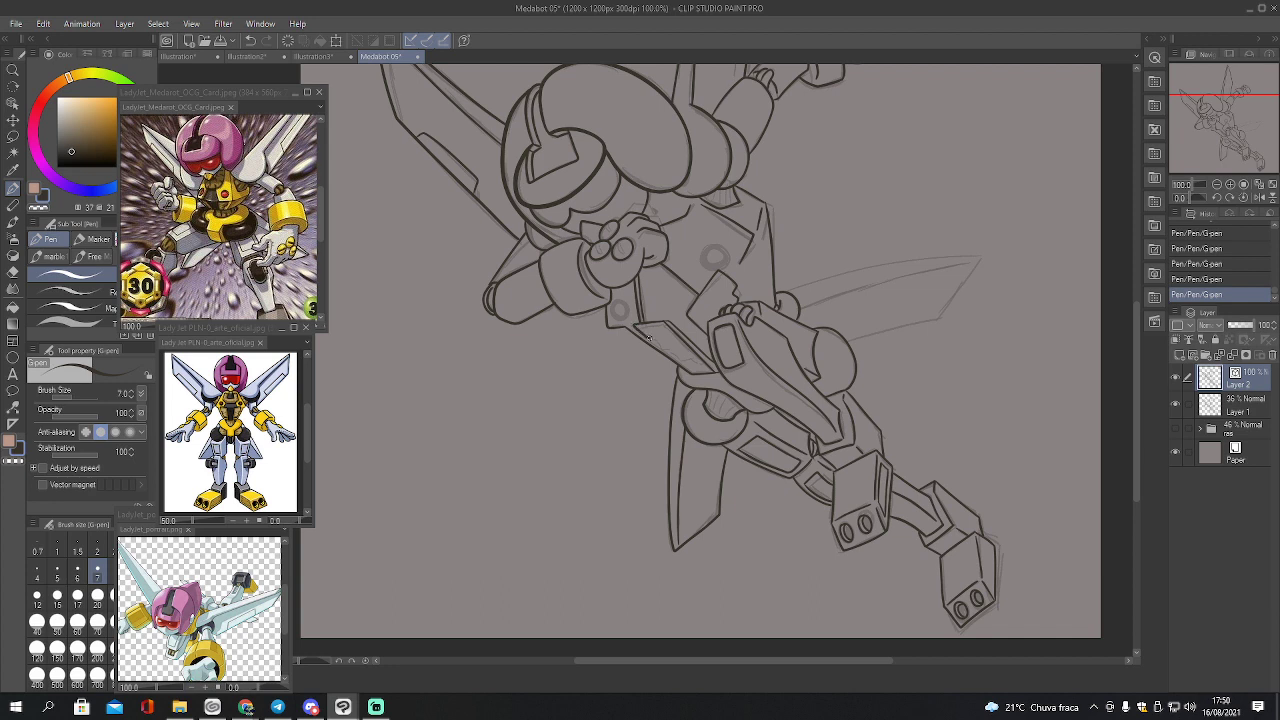
Ink the lower edge of the narrow waist plate from the torso's corner down to the hip, redrawing it until it fits
{"action": "left_click_drag", "start_coordinate": [655, 340], "coordinate": [704, 370]}
{"action": "key", "text": "ctrl+z"}
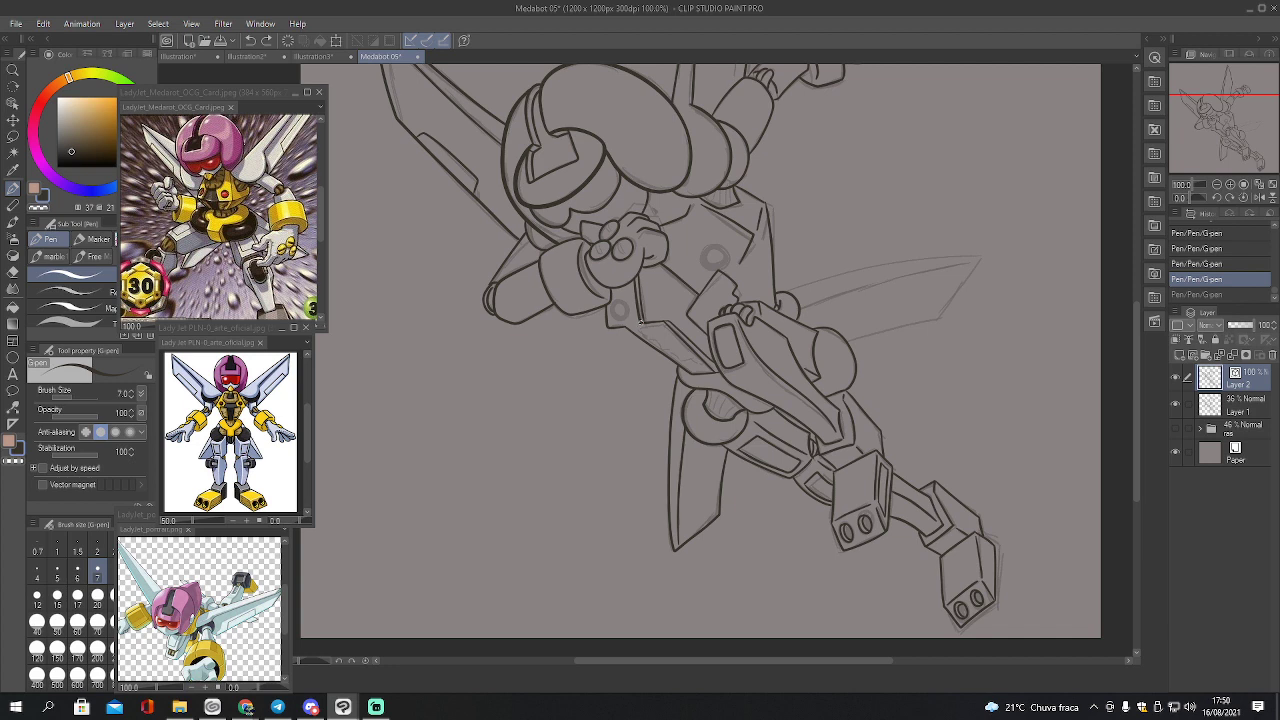
{"action": "left_click_drag", "start_coordinate": [636, 325], "coordinate": [660, 344]}
{"action": "key", "text": "ctrl+y"}
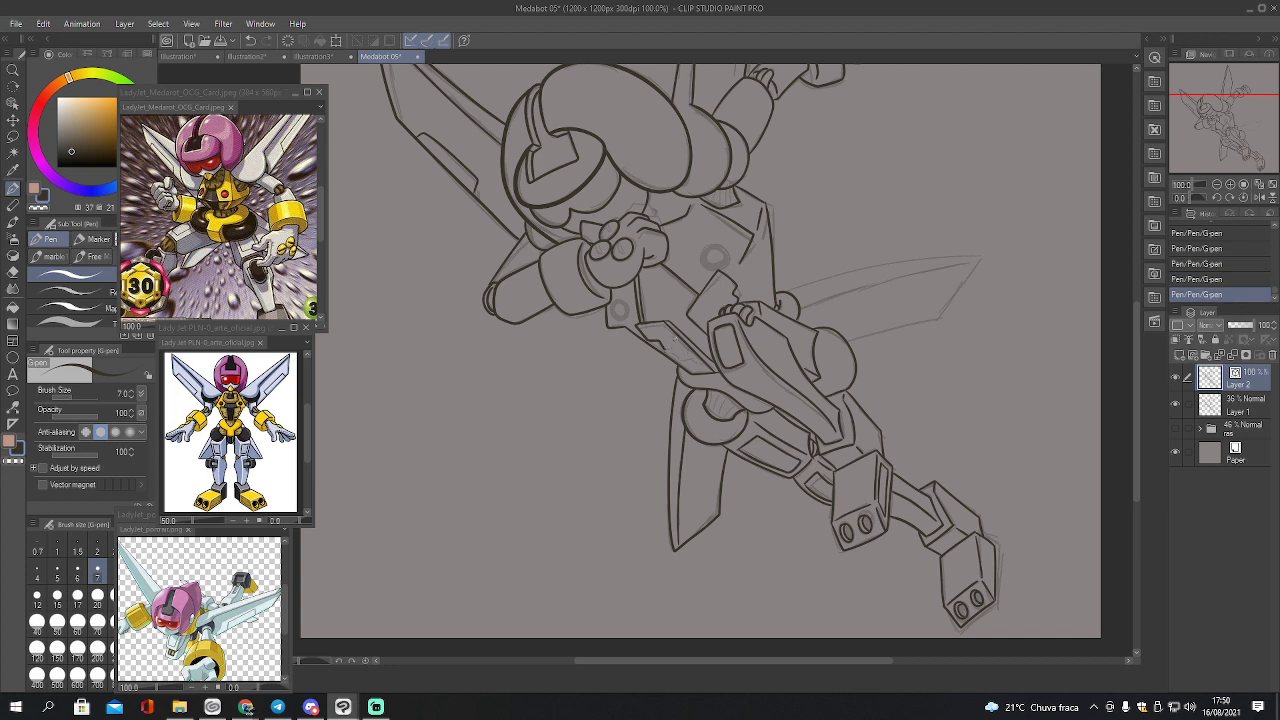
{"action": "key", "text": "ctrl+z"}
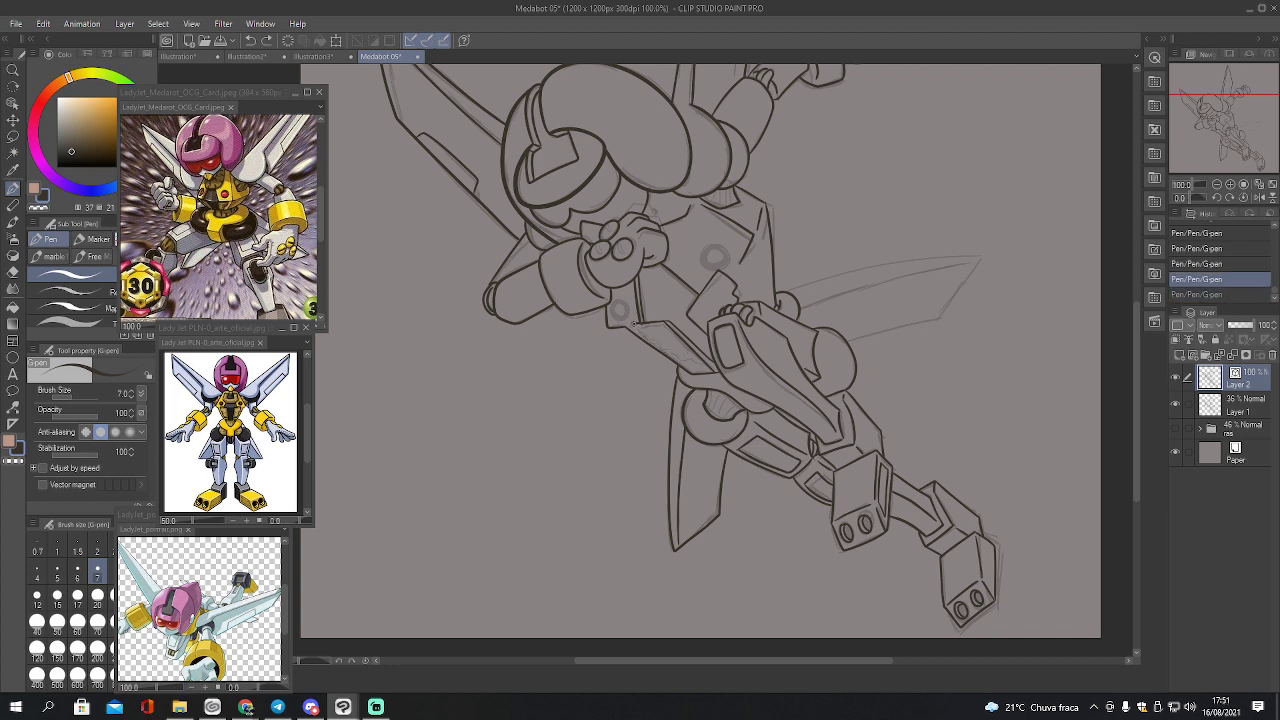
{"action": "left_click_drag", "start_coordinate": [633, 323], "coordinate": [706, 370]}
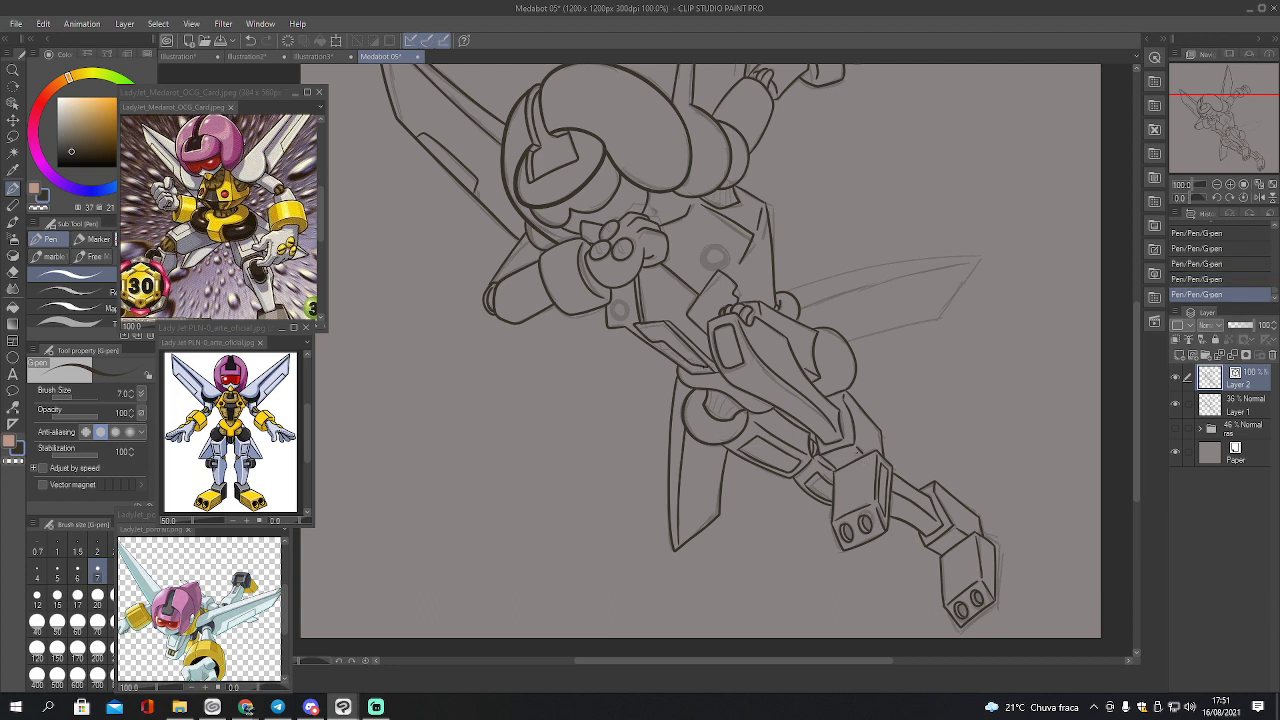
Erase the pointed waist plate's lines above the hand on the thigh and ink them again
{"action": "key", "text": "e"}
{"action": "left_click_drag", "start_coordinate": [712, 292], "coordinate": [740, 292]}
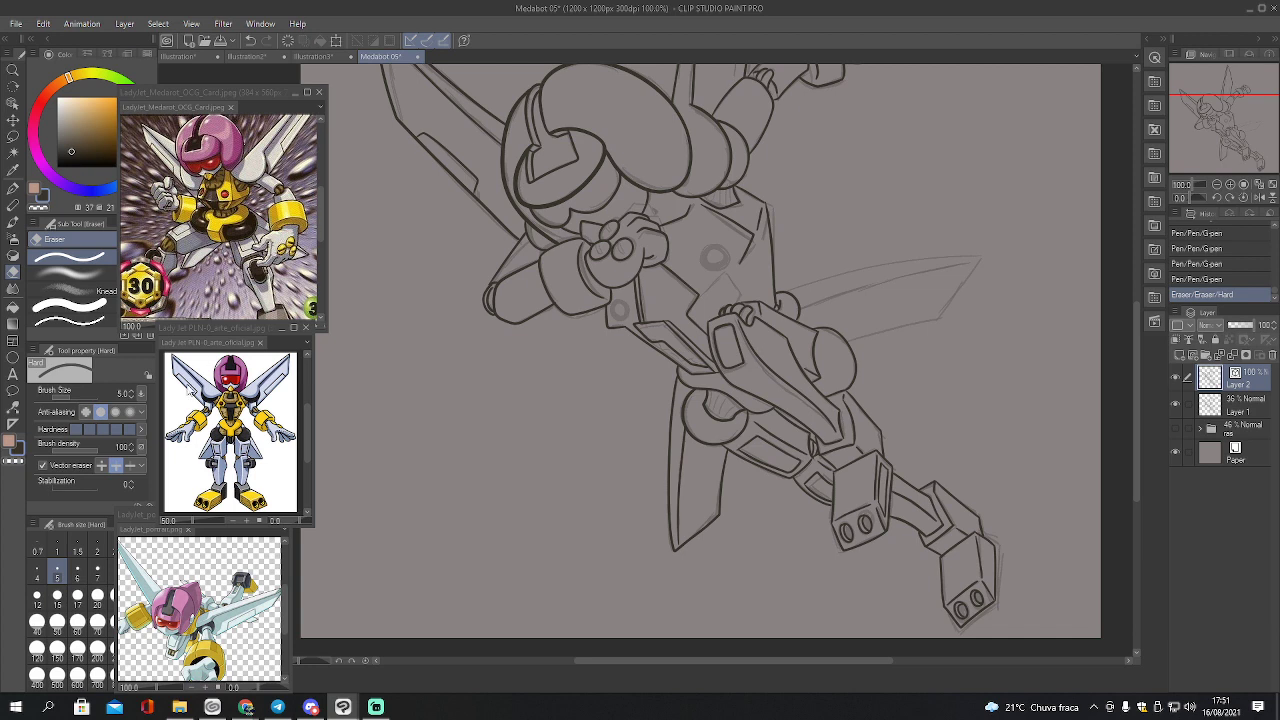
{"action": "key", "text": "p"}
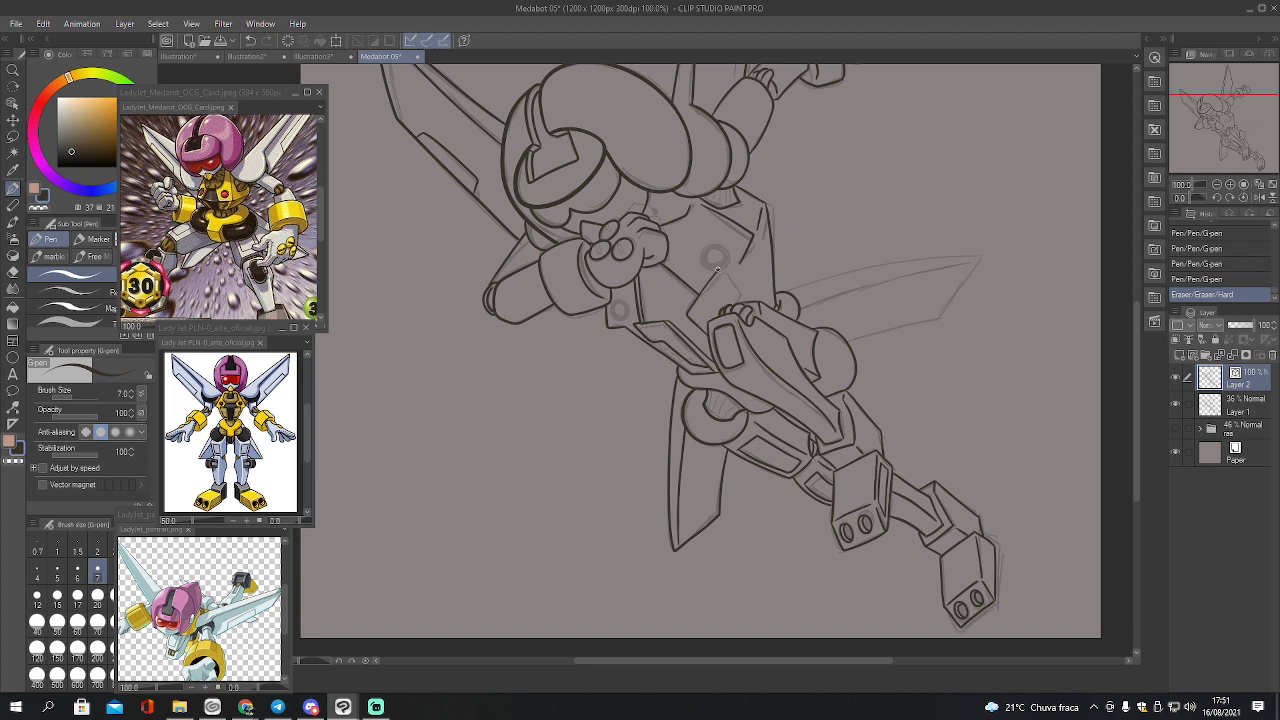
{"action": "left_click_drag", "start_coordinate": [722, 268], "coordinate": [731, 305]}
Try to ink the upper, lower and tip edges of the fin extending from behind the far hip
{"action": "mouse_move", "coordinate": [777, 289]}
{"action": "left_mouse_down"}
{"action": "mouse_move", "coordinate": [866, 258]}
{"action": "mouse_move", "coordinate": [973, 254]}
{"action": "left_mouse_up"}
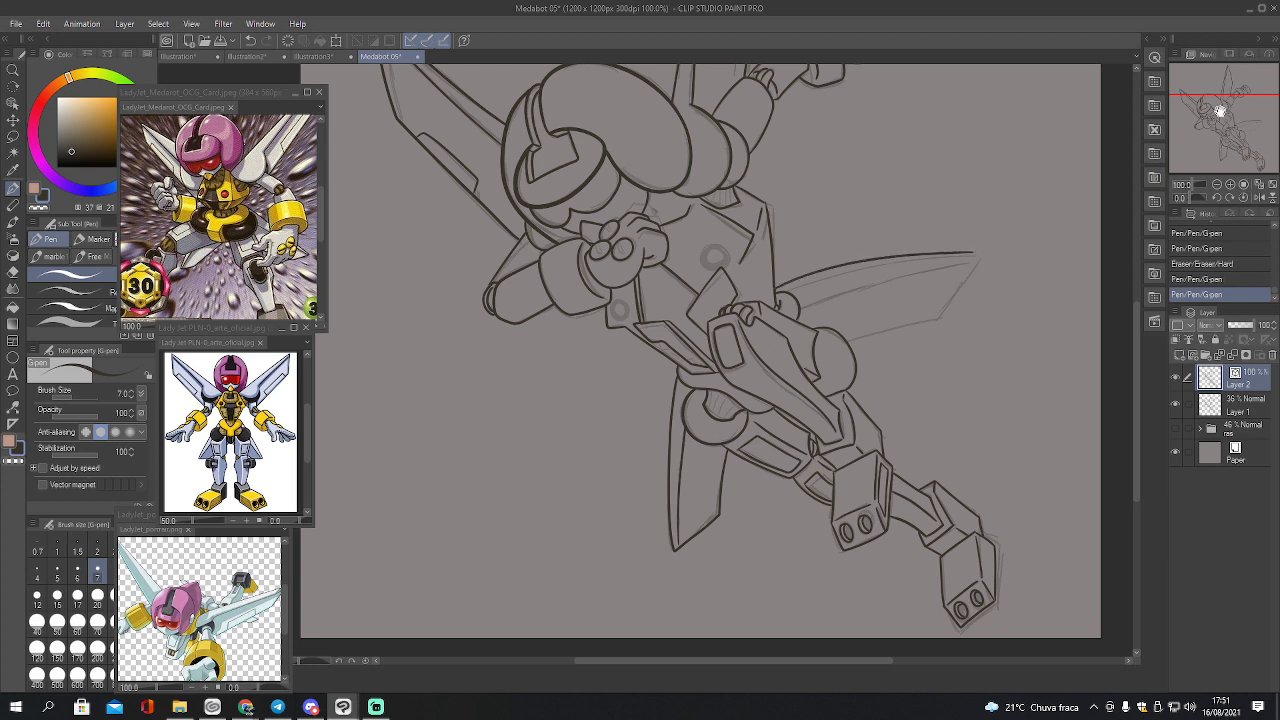
{"action": "left_click_drag", "start_coordinate": [1220, 112], "coordinate": [1247, 111]}
{"action": "key", "text": "ctrl+z"}
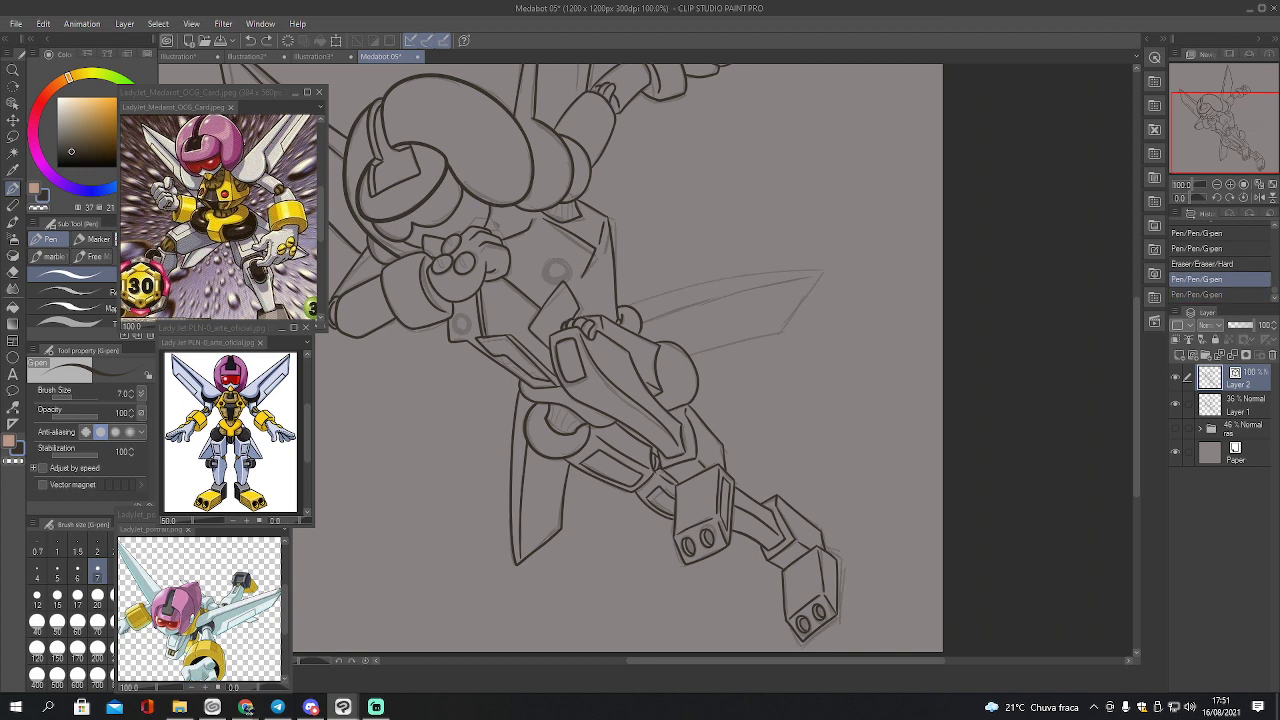
{"action": "left_click_drag", "start_coordinate": [615, 300], "coordinate": [816, 267]}
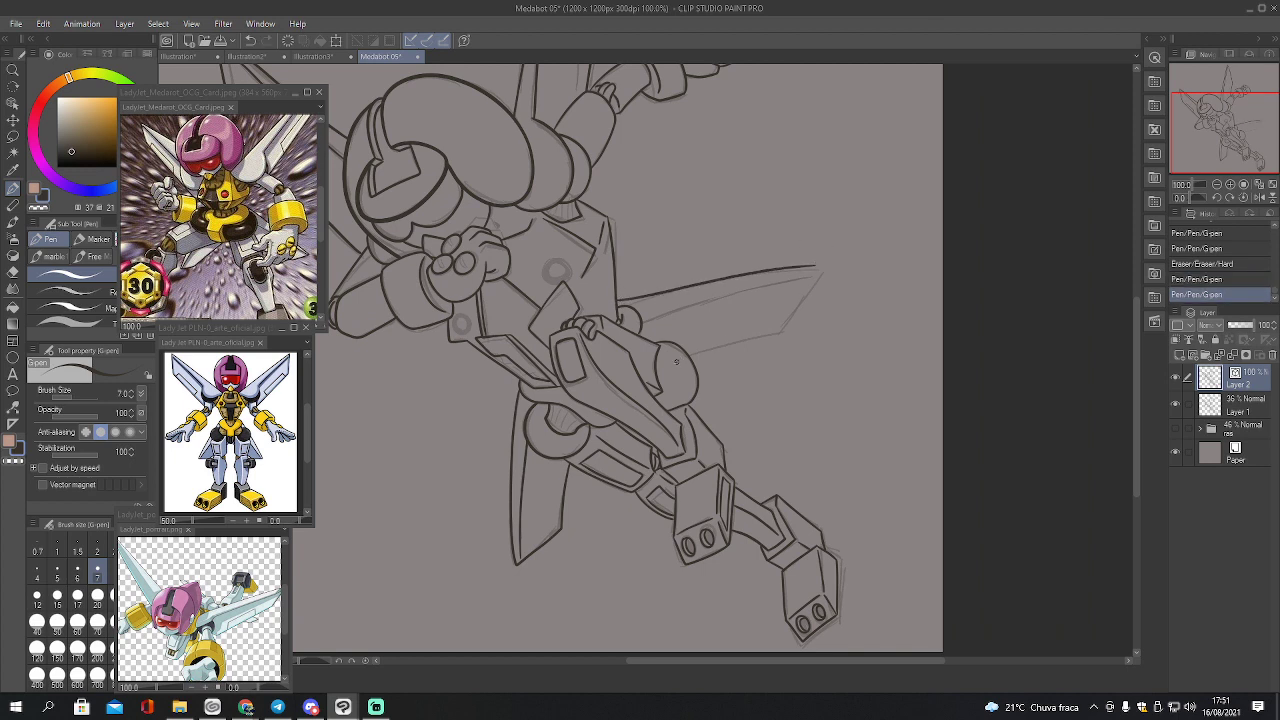
{"action": "left_click_drag", "start_coordinate": [676, 361], "coordinate": [787, 323]}
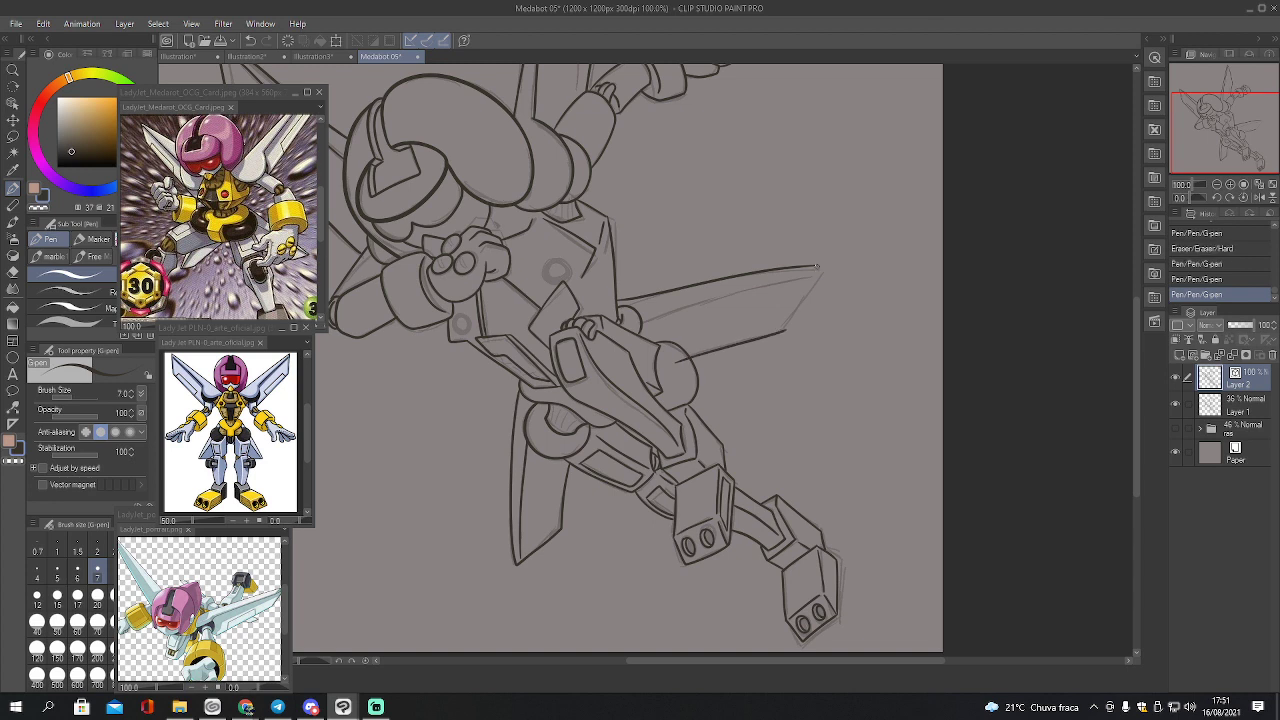
{"action": "left_click_drag", "start_coordinate": [816, 267], "coordinate": [786, 331]}
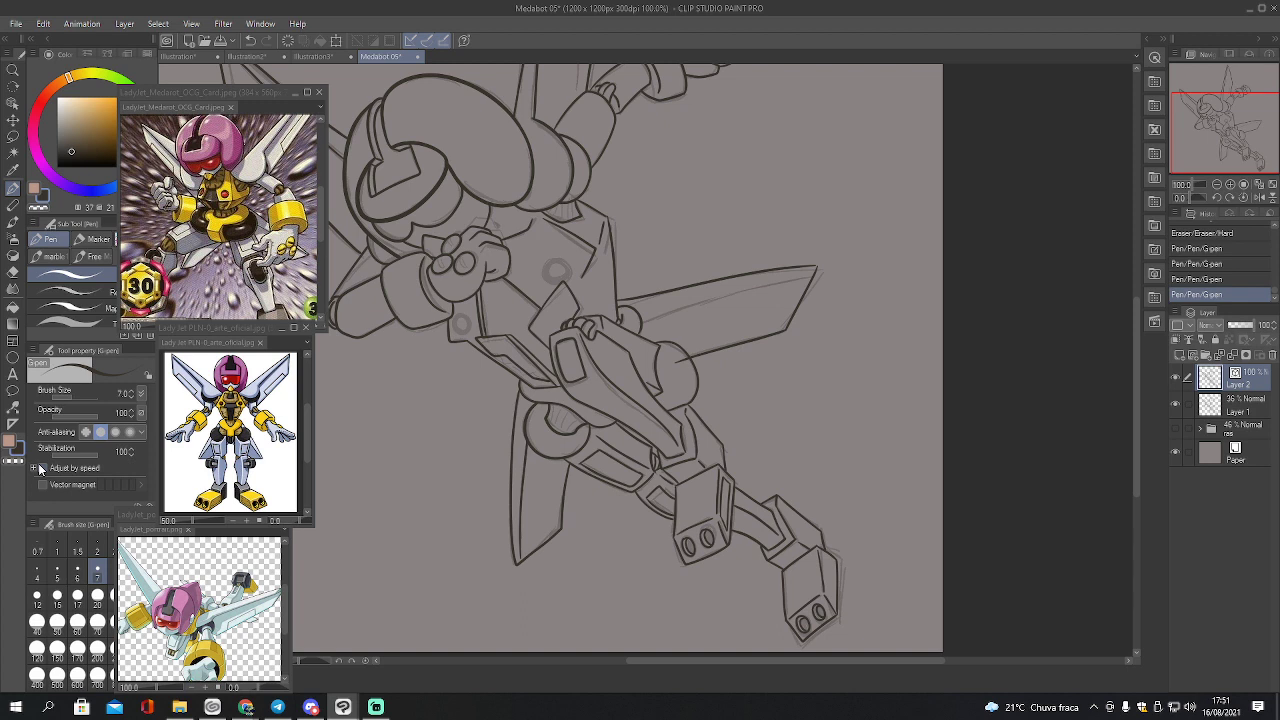
Erase the inked outline of the fin behind the far hip
{"action": "key", "text": "e"}
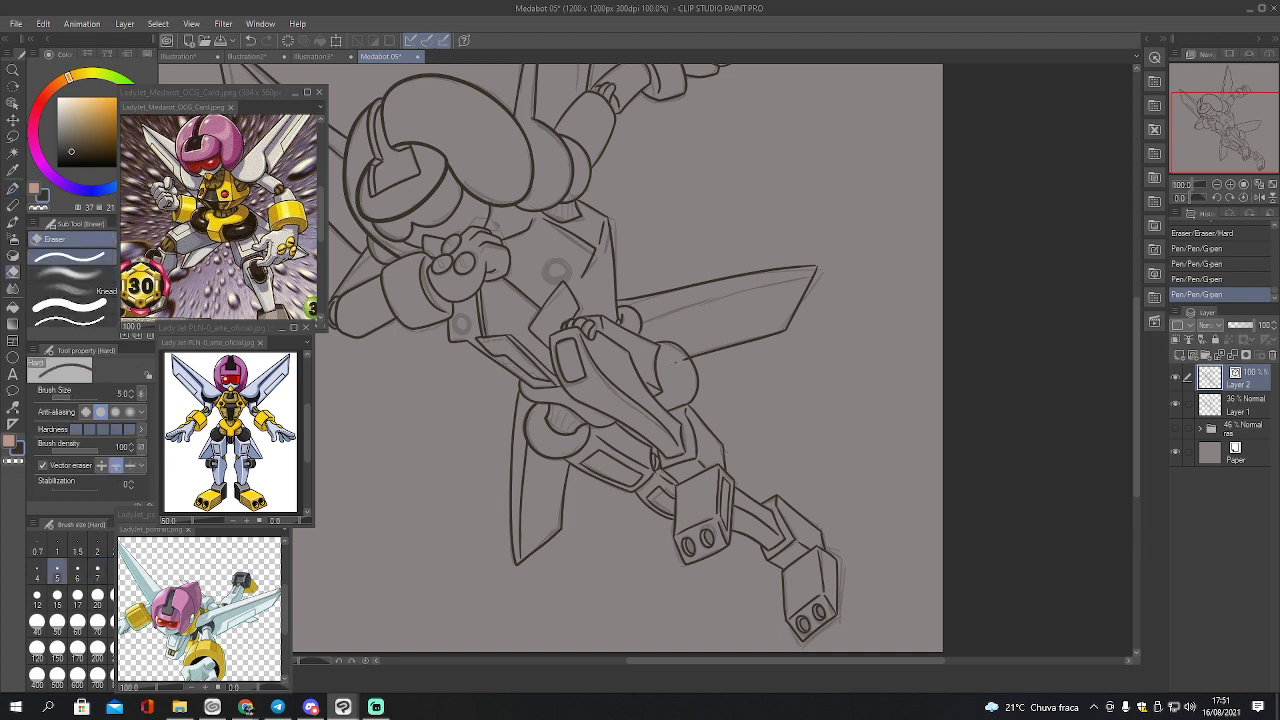
{"action": "key", "text": "p"}
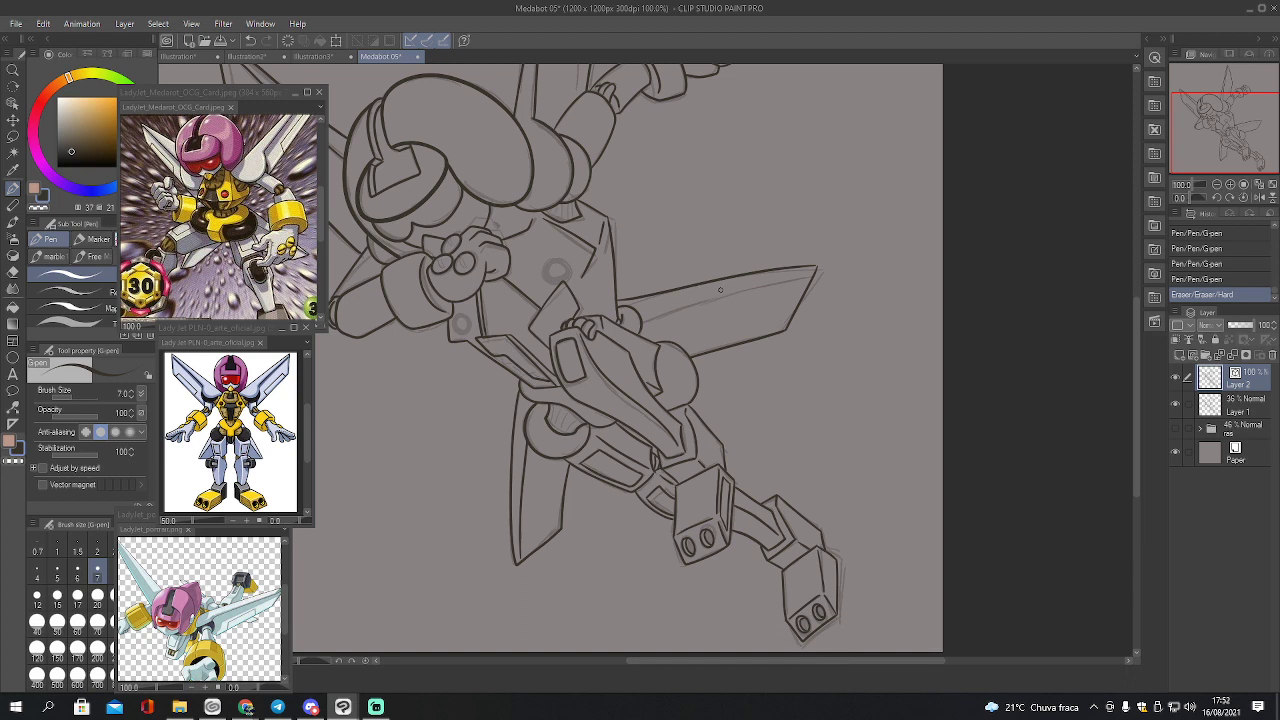
{"action": "key", "text": "e"}
{"action": "left_click_drag", "start_coordinate": [720, 293], "coordinate": [726, 318]}
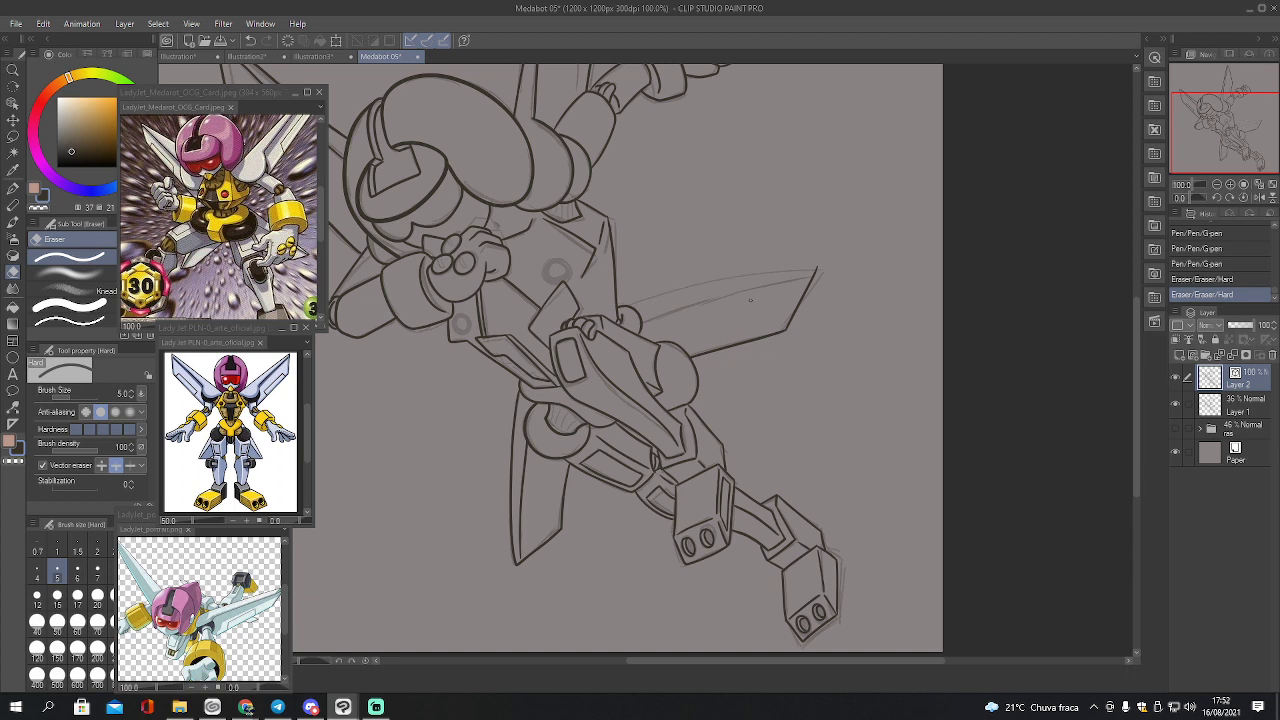
{"action": "mouse_move", "coordinate": [814, 272]}
{"action": "left_mouse_down"}
{"action": "mouse_move", "coordinate": [789, 328]}
{"action": "mouse_move", "coordinate": [694, 354]}
{"action": "left_mouse_up"}
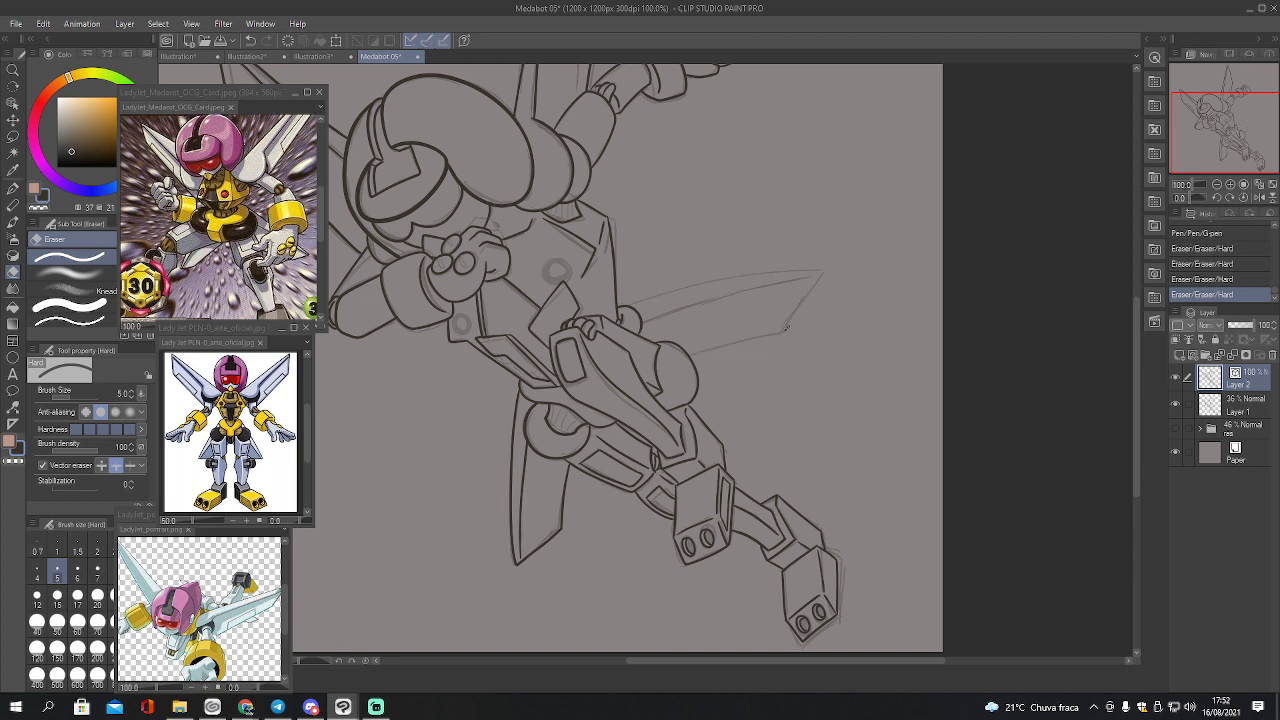
{"action": "left_click_drag", "start_coordinate": [786, 326], "coordinate": [778, 348]}
{"action": "key", "text": "p"}
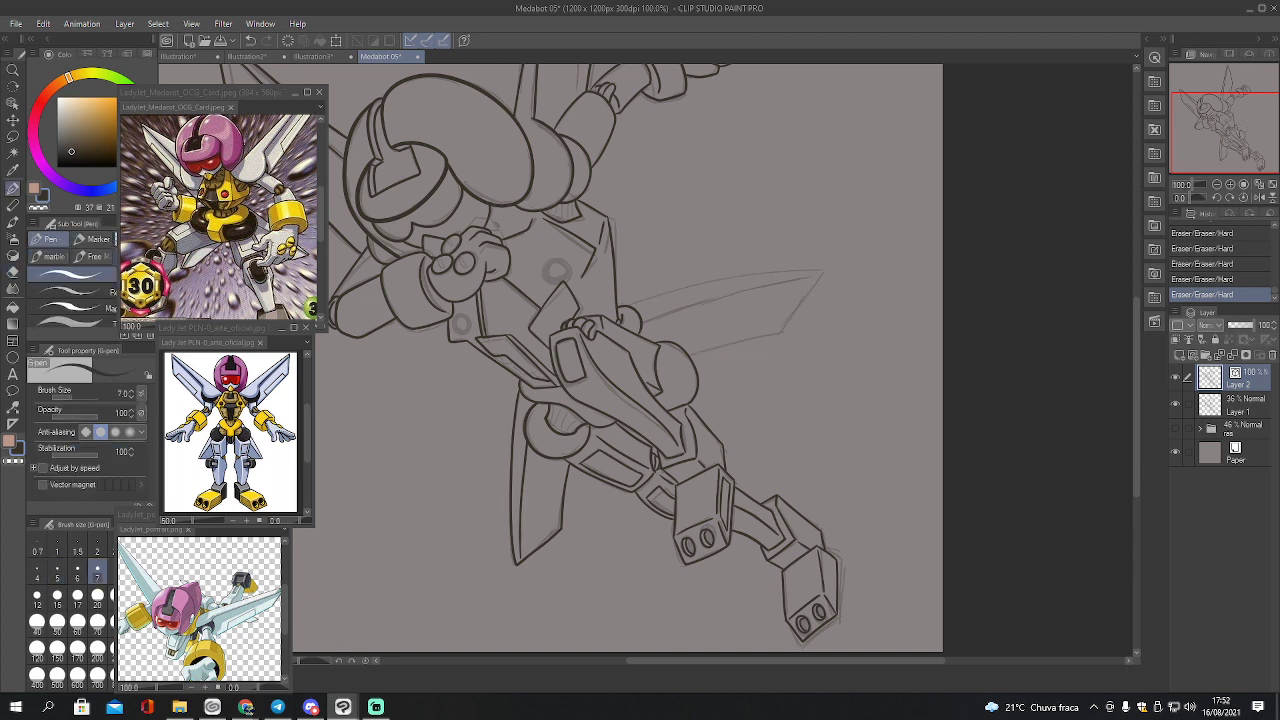
Ink the far hip fin's outline again and add an inner line along its upper edge up to the tip
{"action": "mouse_move", "coordinate": [606, 303]}
{"action": "left_mouse_down"}
{"action": "mouse_move", "coordinate": [815, 265]}
{"action": "mouse_move", "coordinate": [773, 332]}
{"action": "mouse_move", "coordinate": [684, 350]}
{"action": "left_mouse_up"}
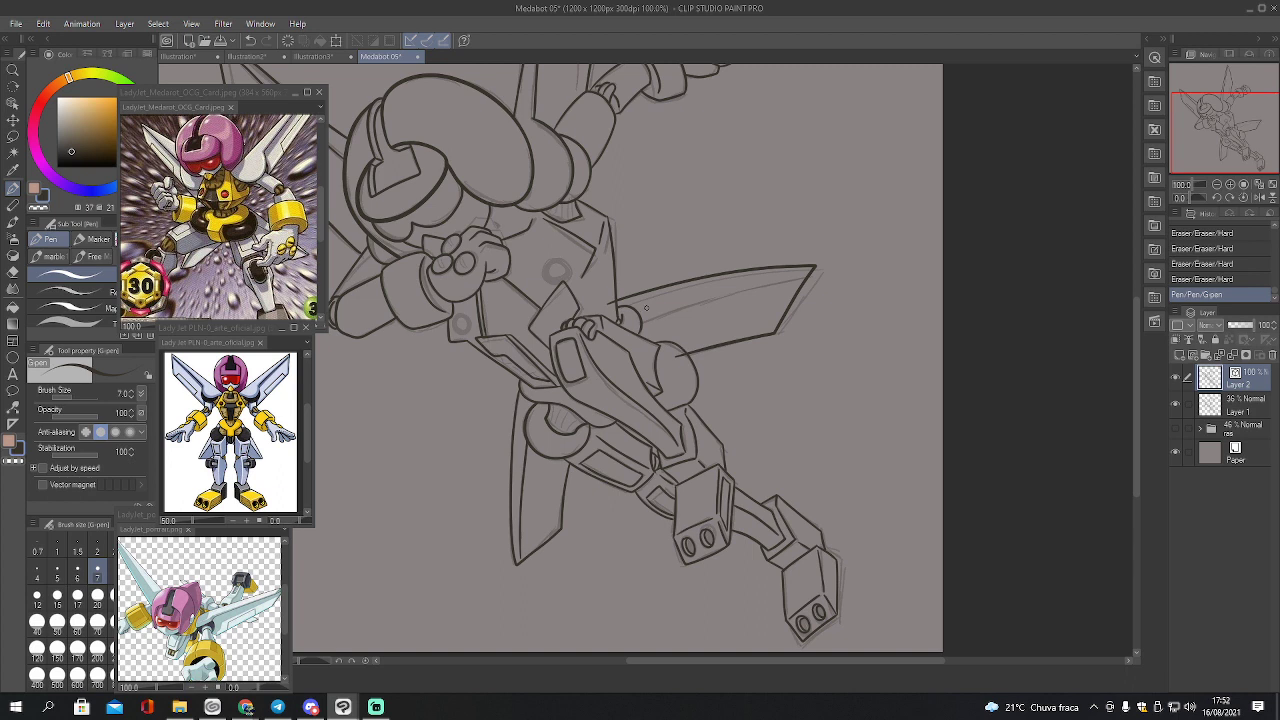
{"action": "left_click_drag", "start_coordinate": [638, 314], "coordinate": [803, 266]}
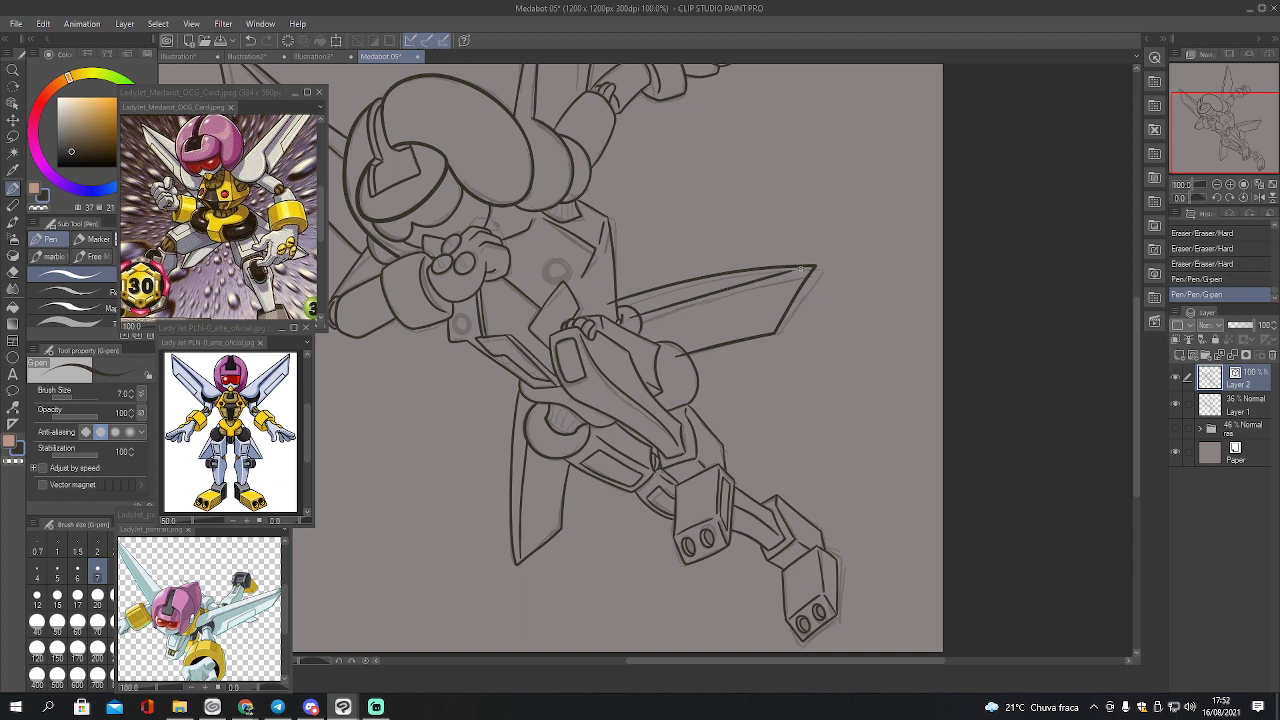
{"action": "key", "text": "ctrl+z"}
{"action": "left_click_drag", "start_coordinate": [630, 317], "coordinate": [803, 266]}
{"action": "key", "text": "ctrl+z"}
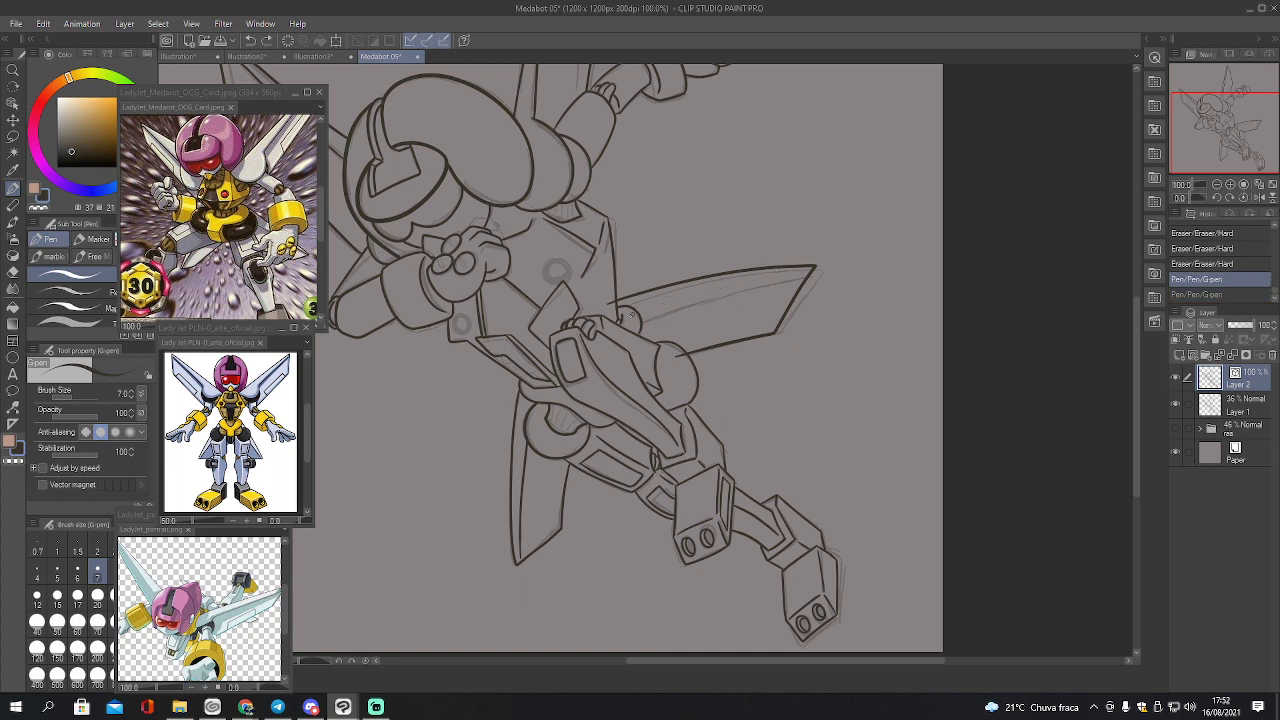
{"action": "left_click_drag", "start_coordinate": [630, 316], "coordinate": [810, 267]}
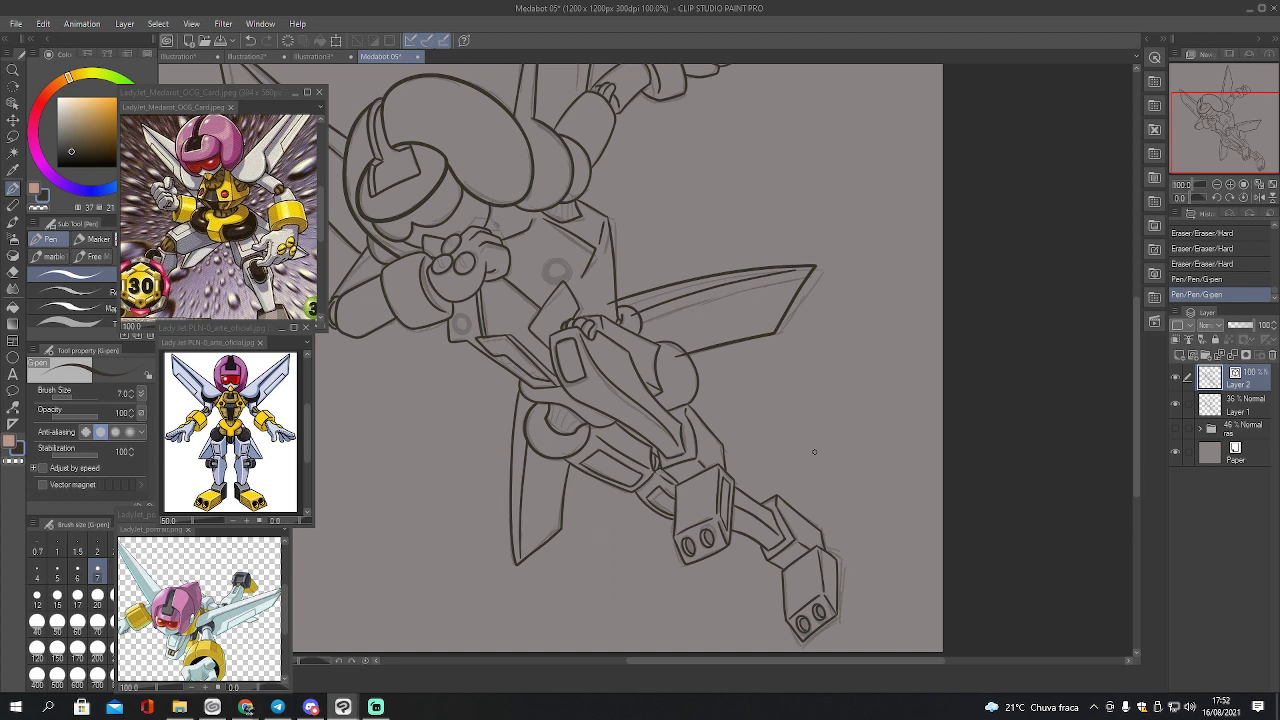
Erase the far fin's line ends overlapping the torso and the round joint on Layer 2
{"action": "left_click", "coordinate": [1230, 410]}
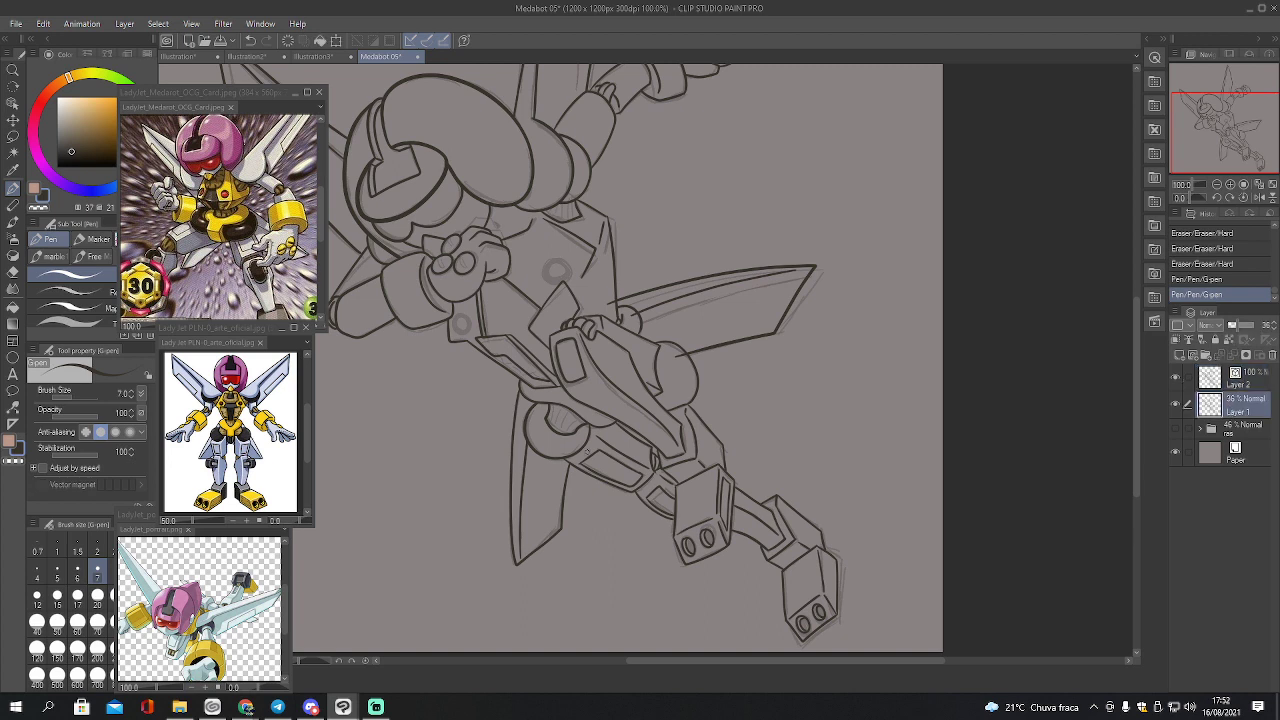
{"action": "left_click", "coordinate": [70, 291]}
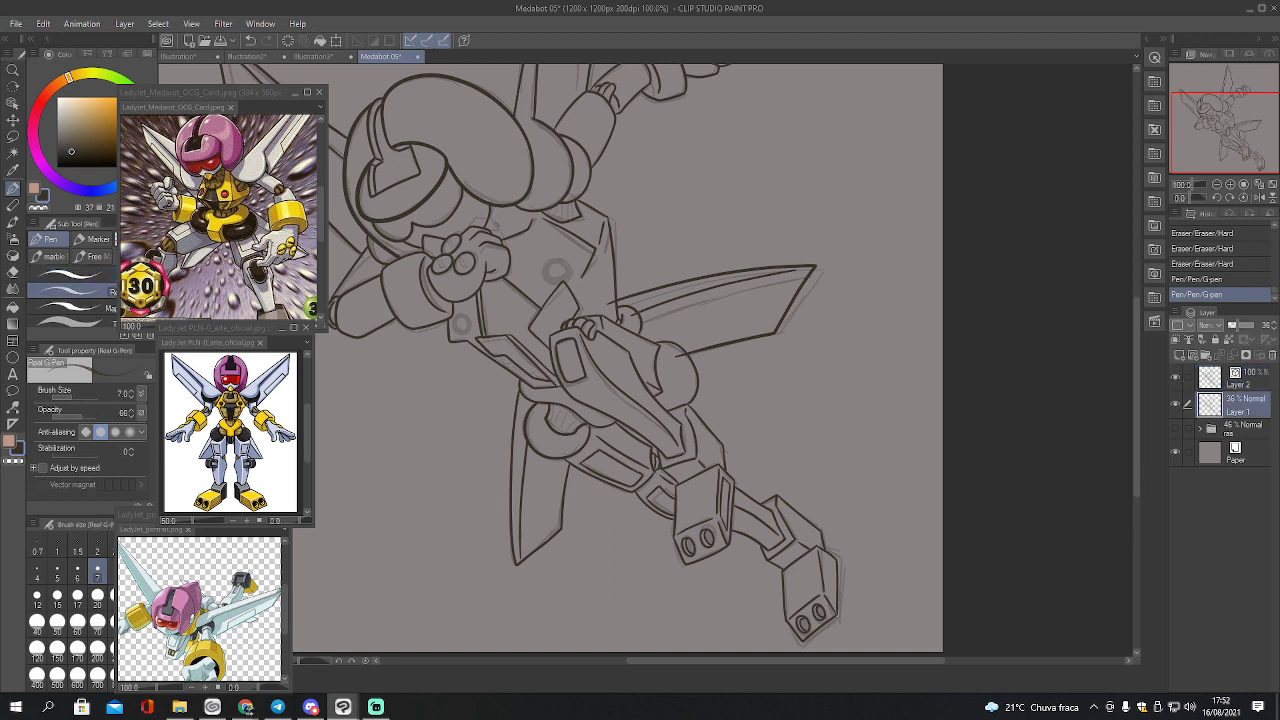
{"action": "left_click", "coordinate": [1217, 377]}
{"action": "key", "text": "e"}
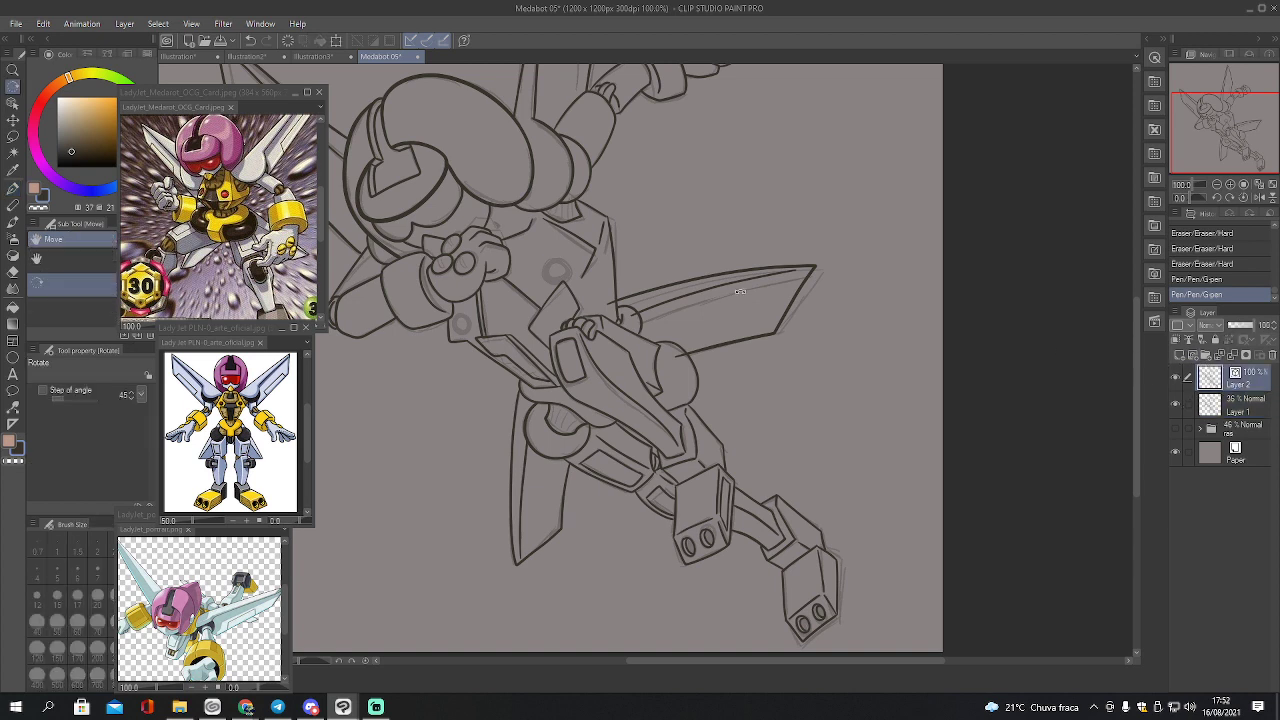
{"action": "left_click", "coordinate": [608, 301]}
{"action": "left_click", "coordinate": [608, 301]}
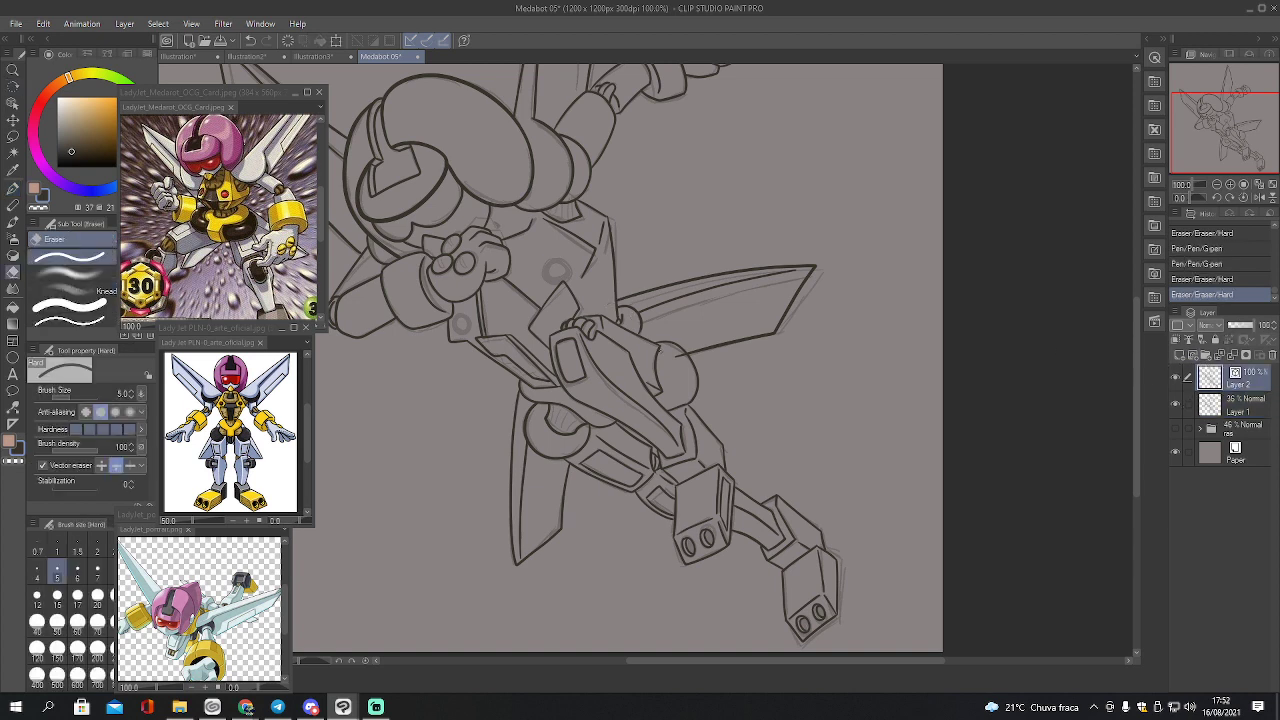
{"action": "left_click", "coordinate": [608, 301]}
On Layer 1, write the letters R and L beside the figure with the Real G-Pen and sketch a rounded square below them
{"action": "left_click", "coordinate": [1209, 405]}
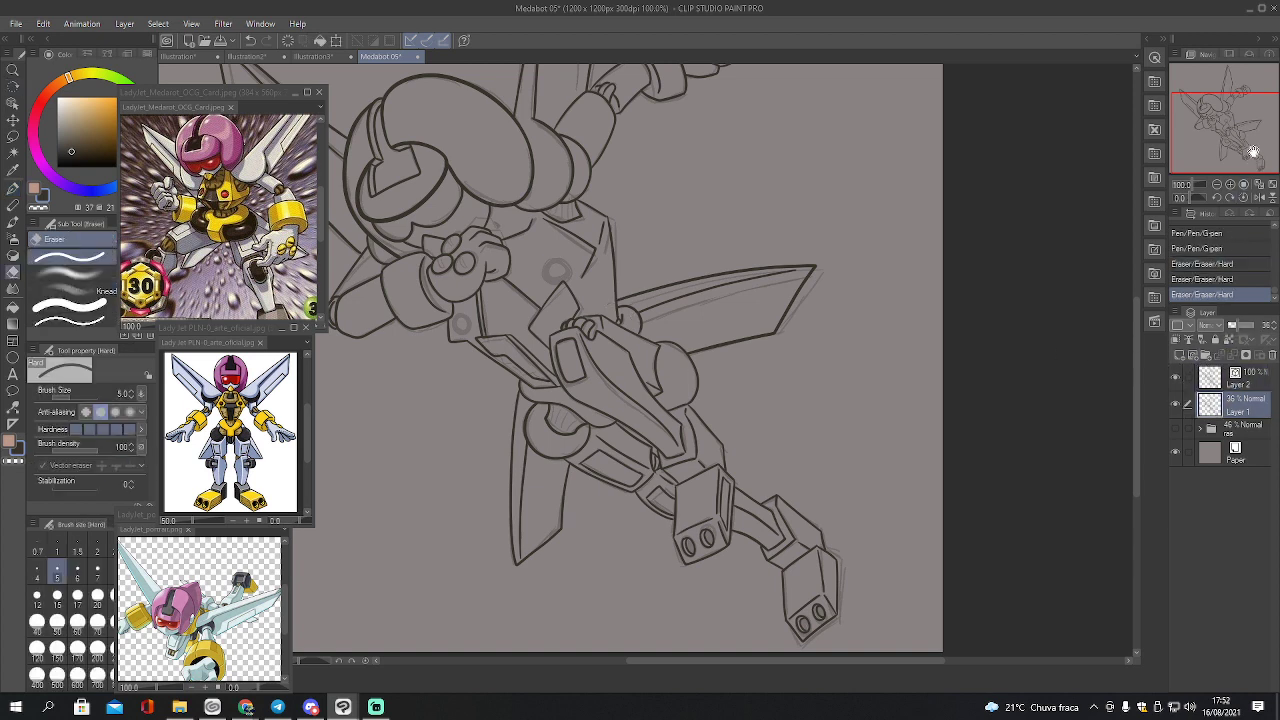
{"action": "left_click_drag", "start_coordinate": [1250, 151], "coordinate": [1226, 147]}
{"action": "key", "text": "p"}
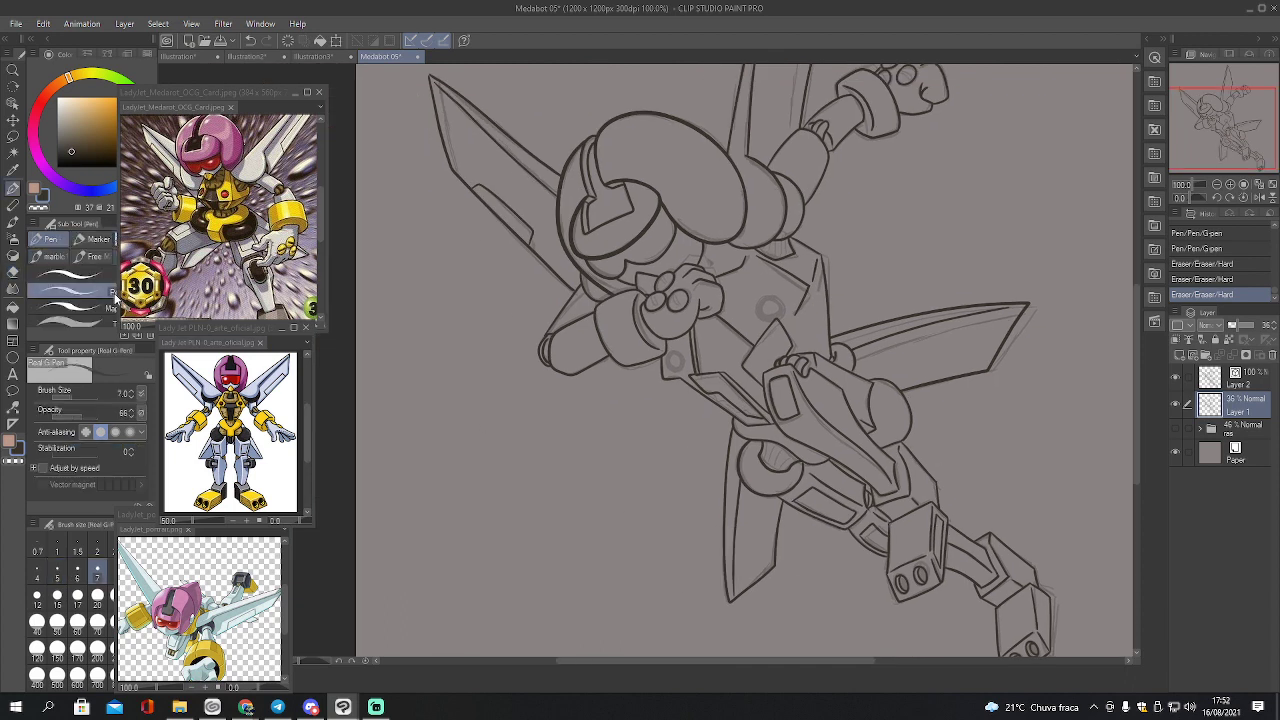
{"action": "mouse_move", "coordinate": [441, 466]}
{"action": "left_mouse_down"}
{"action": "mouse_move", "coordinate": [457, 493]}
{"action": "mouse_move", "coordinate": [495, 467]}
{"action": "mouse_move", "coordinate": [516, 492]}
{"action": "left_mouse_up"}
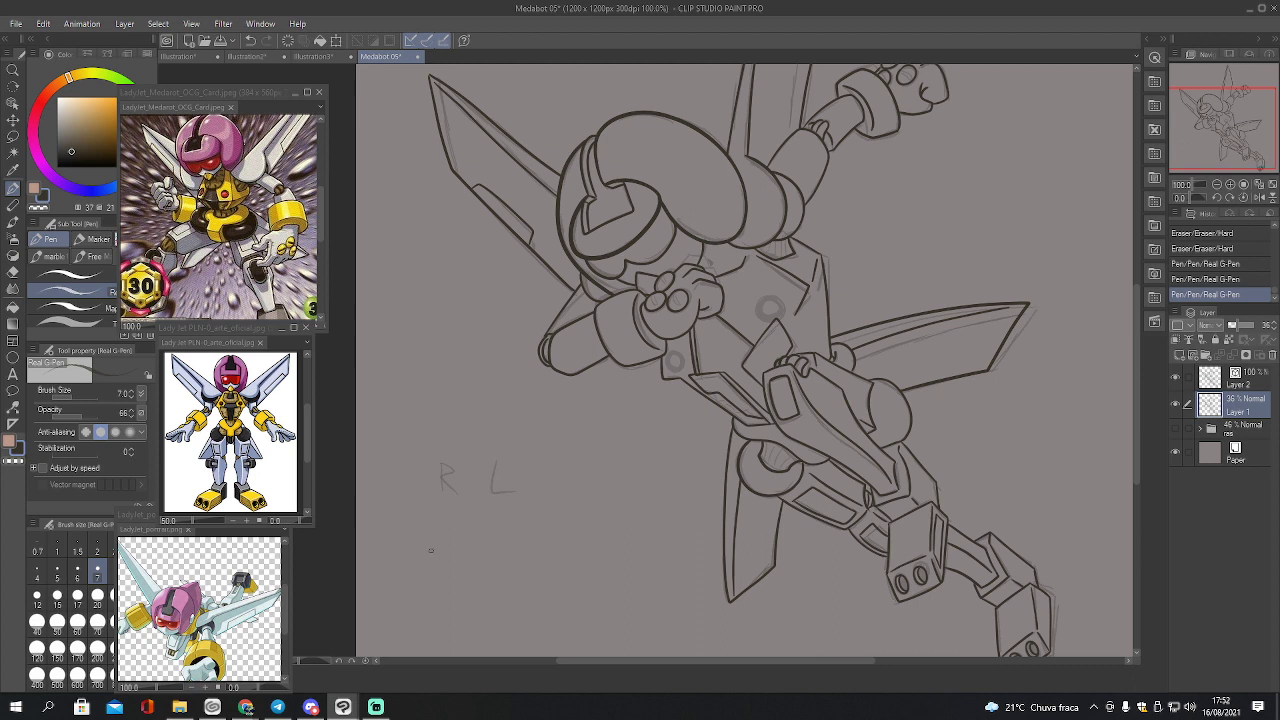
{"action": "left_click_drag", "start_coordinate": [430, 602], "coordinate": [500, 598]}
{"action": "left_click_drag", "start_coordinate": [452, 540], "coordinate": [503, 594]}
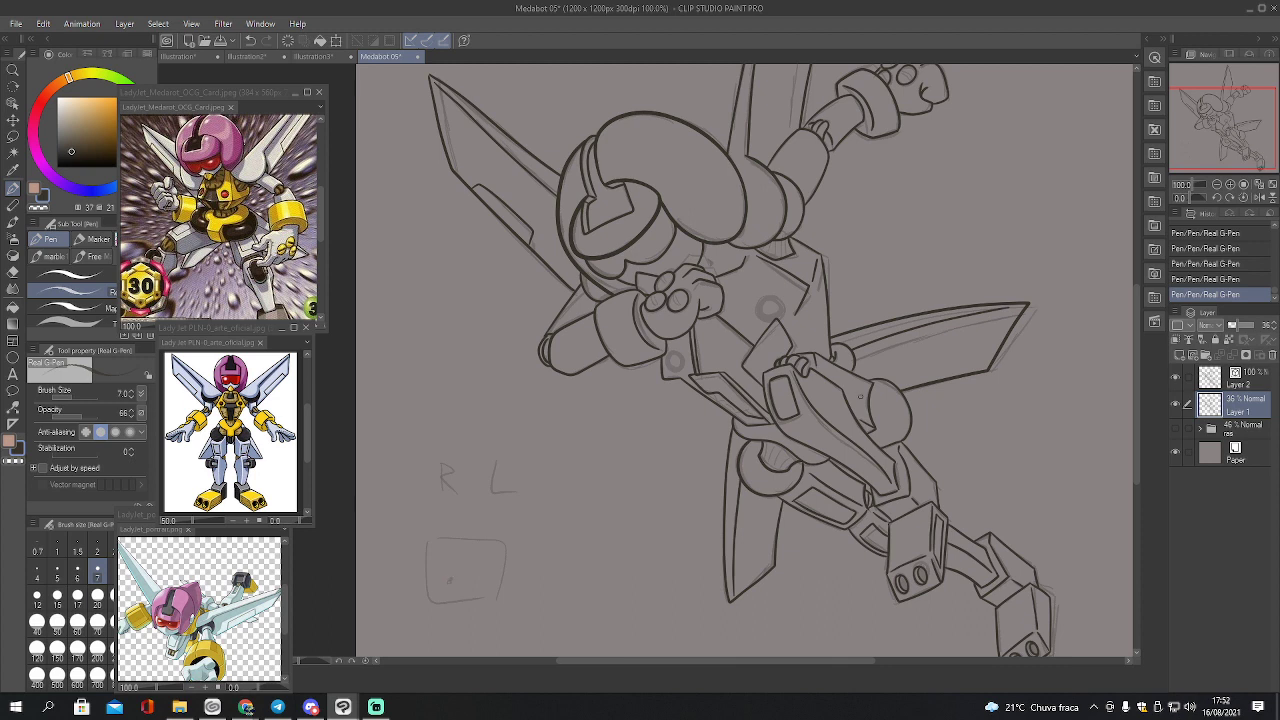
Erase the letters R and L and the rounded square from Layer 1
{"action": "key", "text": "e"}
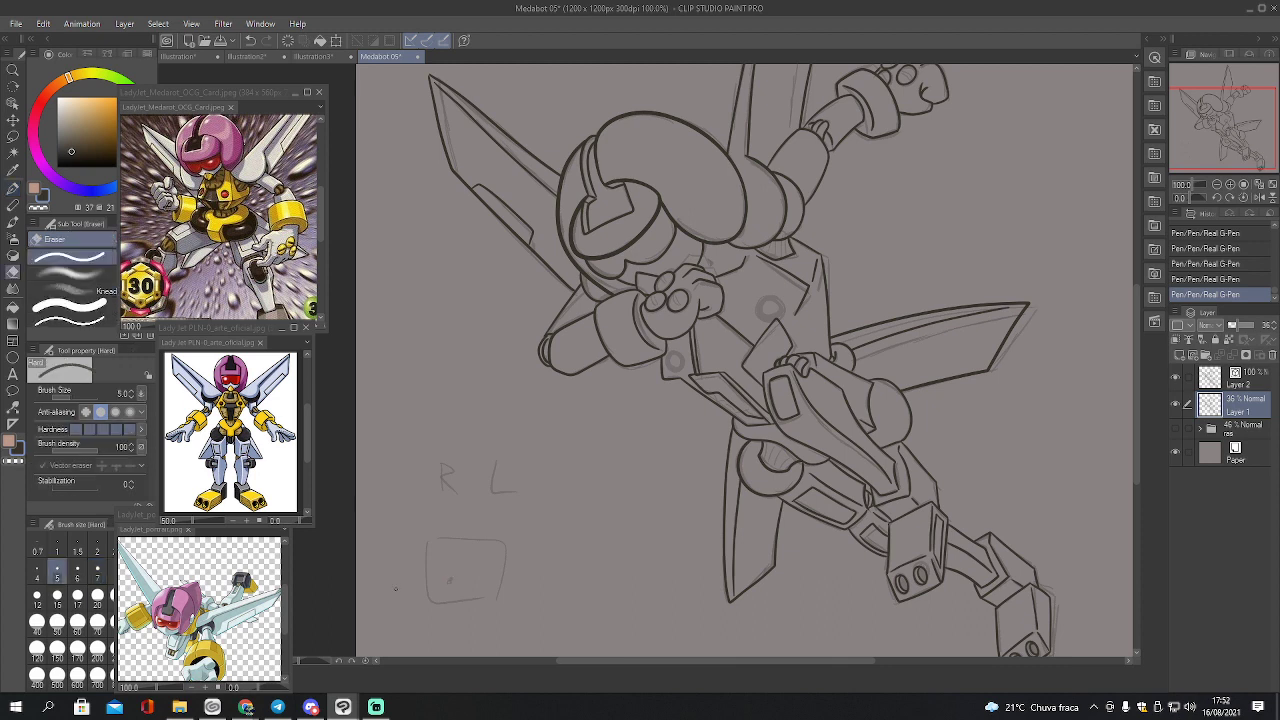
{"action": "mouse_move", "coordinate": [465, 463]}
{"action": "left_mouse_down"}
{"action": "mouse_move", "coordinate": [507, 487]}
{"action": "mouse_move", "coordinate": [486, 600]}
{"action": "mouse_move", "coordinate": [434, 586]}
{"action": "mouse_move", "coordinate": [435, 556]}
{"action": "mouse_move", "coordinate": [492, 594]}
{"action": "left_mouse_up"}
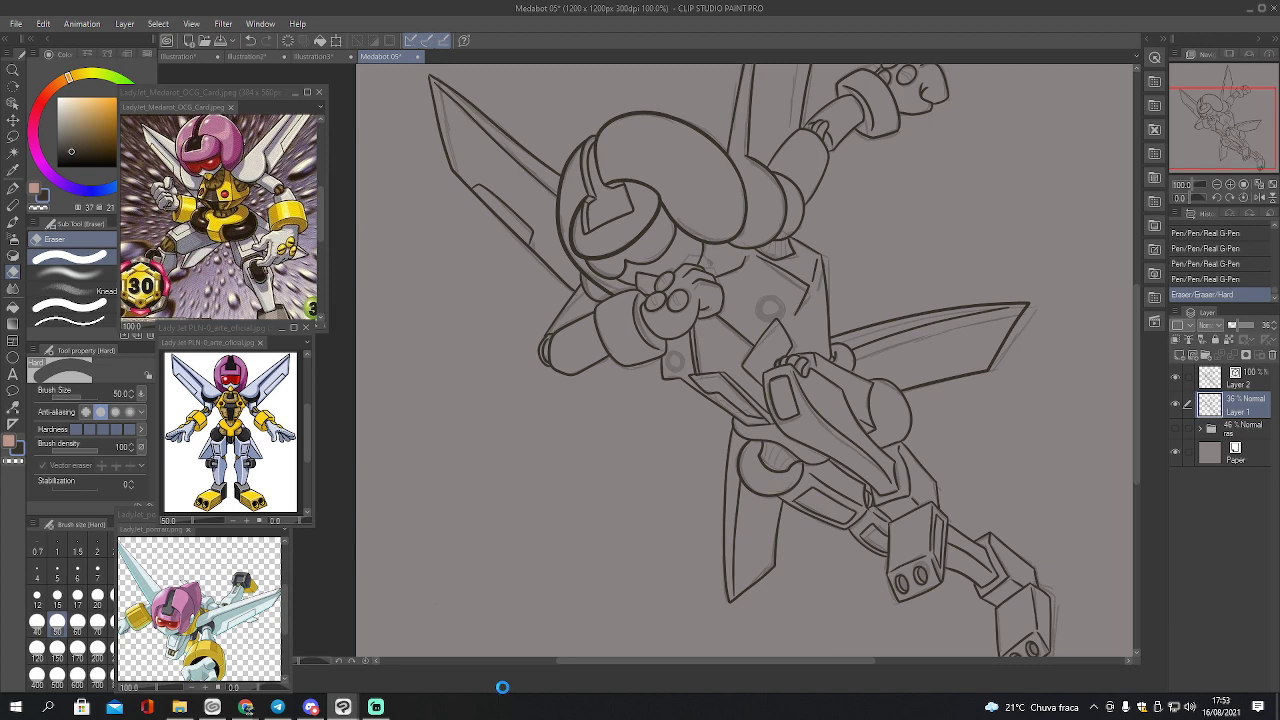
{"action": "left_click", "coordinate": [1228, 384]}
{"action": "left_click", "coordinate": [1245, 184]}
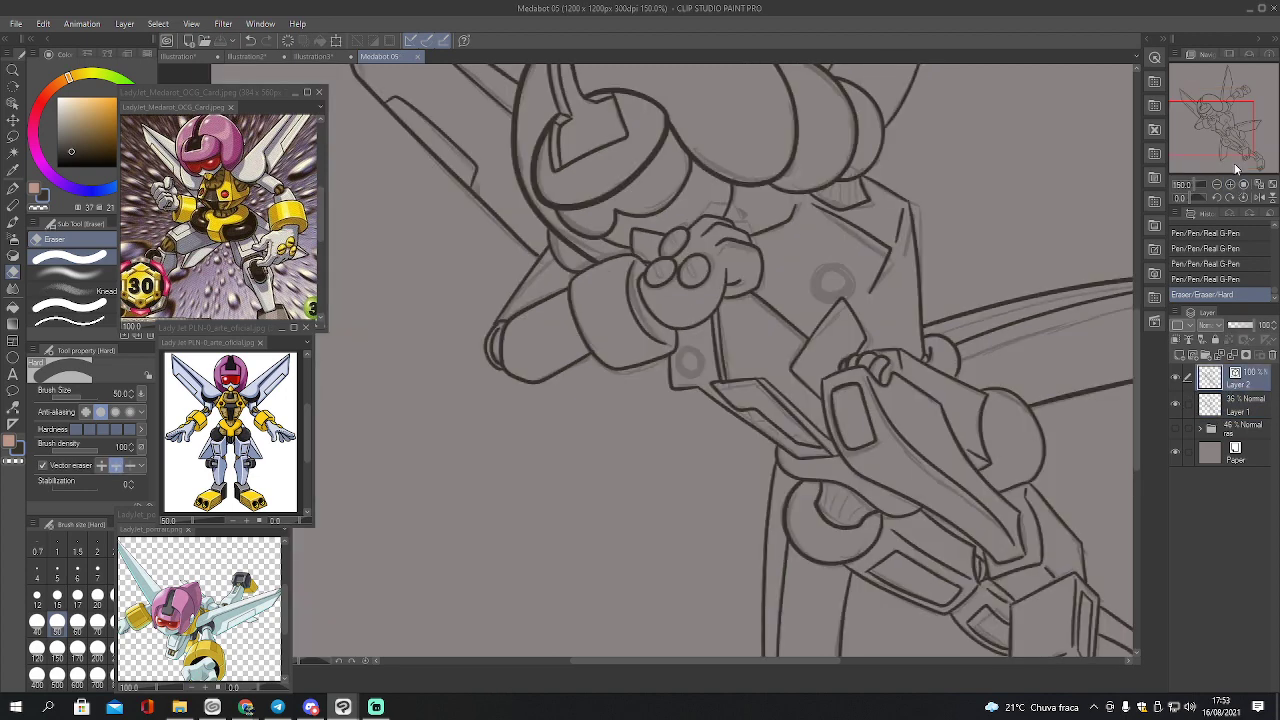
{"action": "left_click_drag", "start_coordinate": [1236, 150], "coordinate": [1232, 146]}
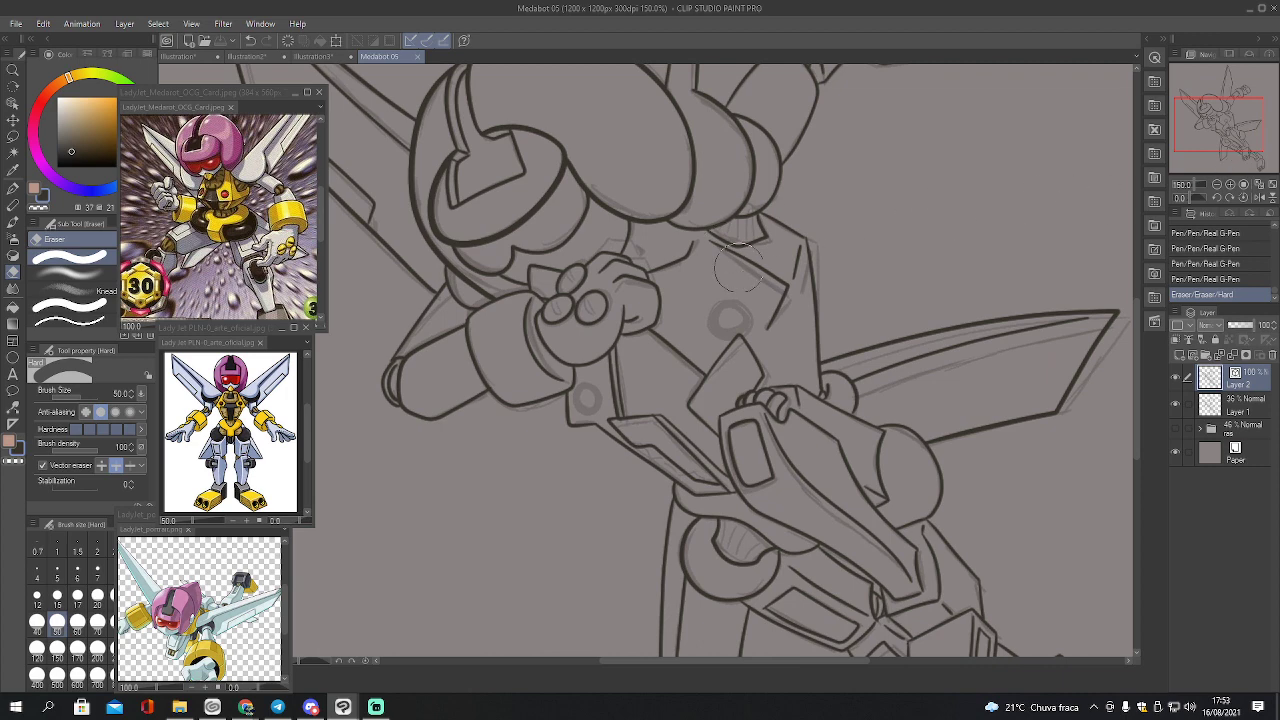
{"action": "key", "text": "p"}
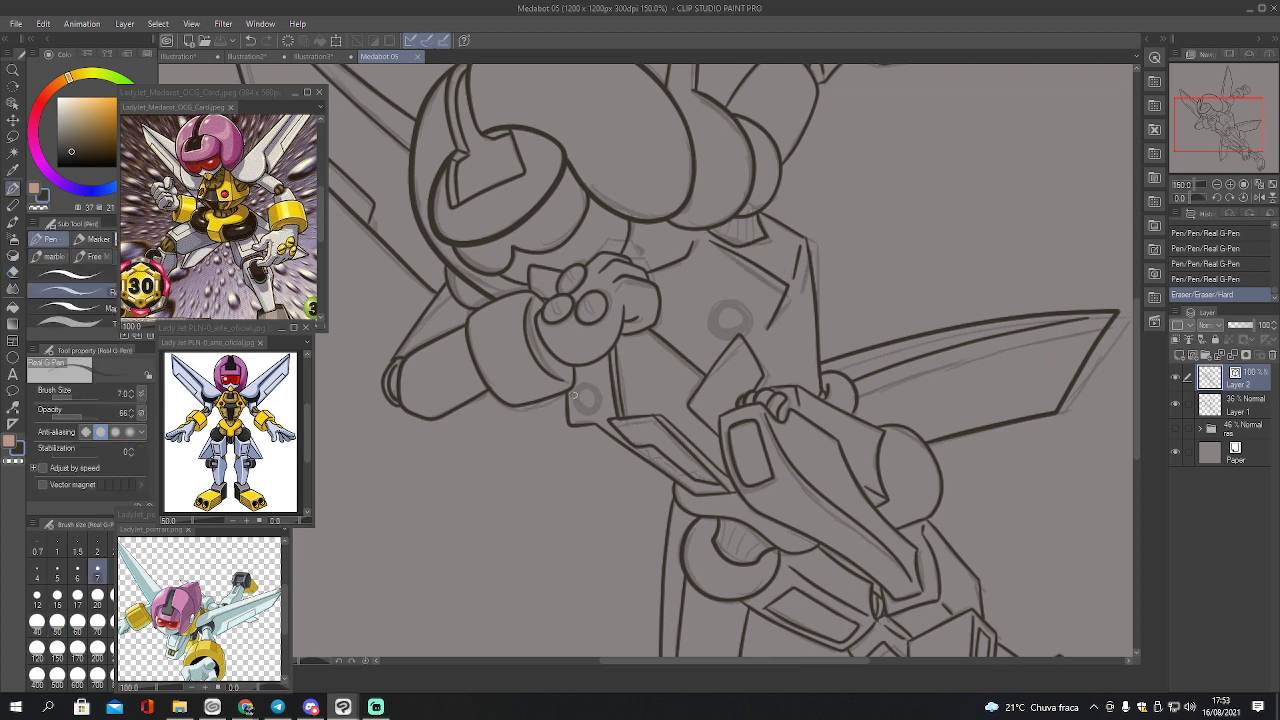
{"action": "left_click_drag", "start_coordinate": [578, 401], "coordinate": [584, 407]}
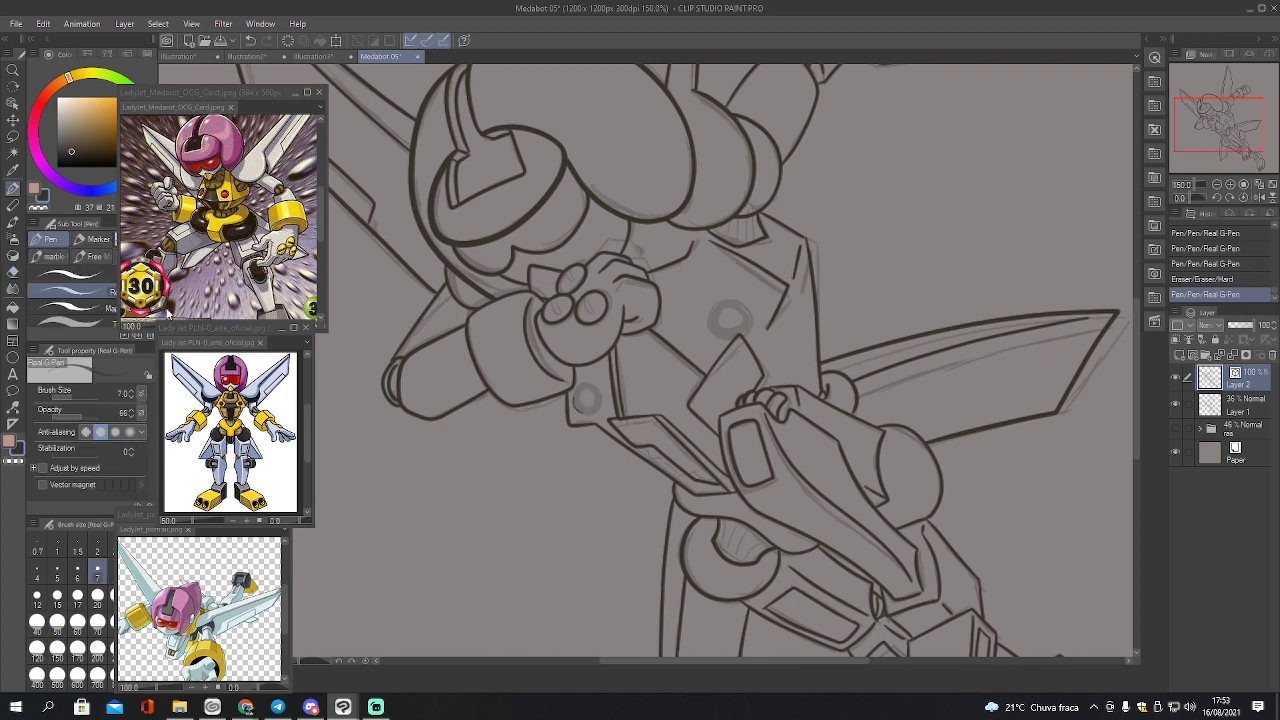
{"action": "key", "text": "ctrl+z"}
On Layer 1, write the letters R and L with loose marks beside the figure, and erase them all
{"action": "left_click", "coordinate": [1227, 410]}
{"action": "left_click_drag", "start_coordinate": [1221, 162], "coordinate": [1181, 171]}
{"action": "left_click_drag", "start_coordinate": [418, 462], "coordinate": [470, 467]}
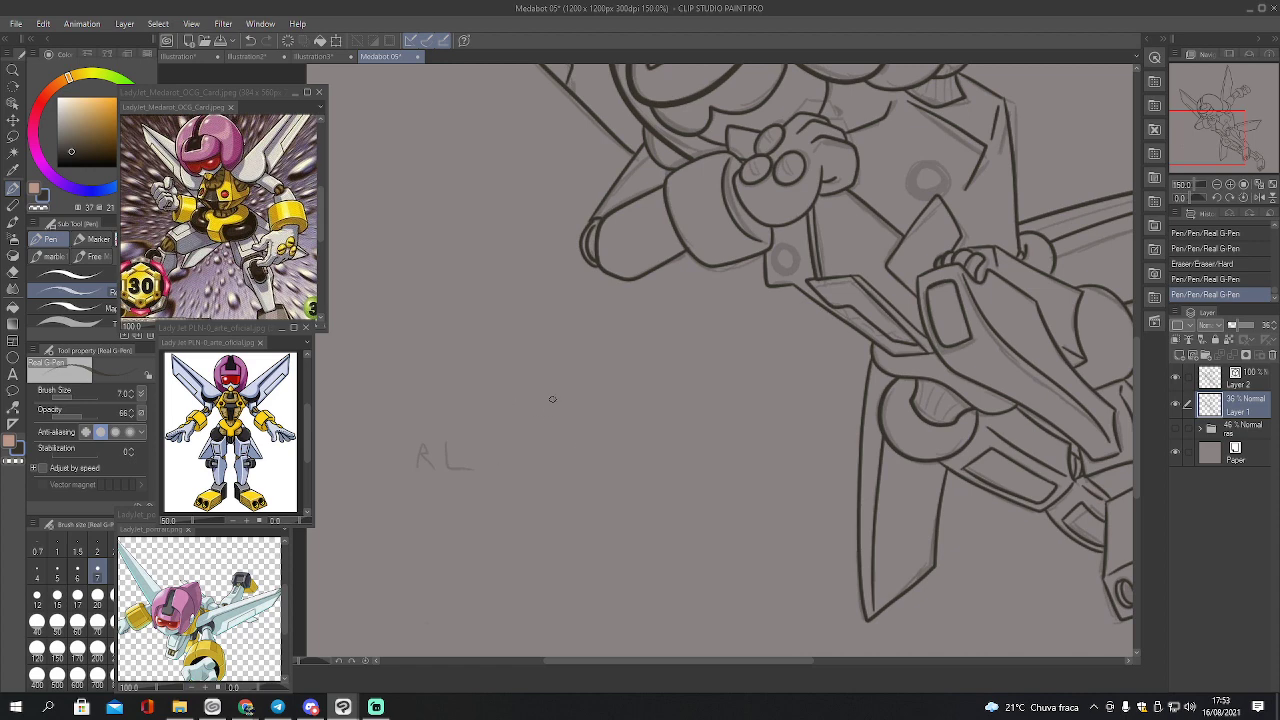
{"action": "left_click_drag", "start_coordinate": [554, 402], "coordinate": [556, 421]}
{"action": "mouse_move", "coordinate": [568, 402]}
{"action": "left_mouse_down"}
{"action": "mouse_move", "coordinate": [557, 411]}
{"action": "mouse_move", "coordinate": [572, 420]}
{"action": "mouse_move", "coordinate": [617, 404]}
{"action": "left_mouse_up"}
{"action": "mouse_move", "coordinate": [560, 460]}
{"action": "left_mouse_down"}
{"action": "mouse_move", "coordinate": [634, 473]}
{"action": "mouse_move", "coordinate": [632, 511]}
{"action": "left_mouse_up"}
{"action": "key", "text": "e"}
{"action": "mouse_move", "coordinate": [648, 488]}
{"action": "left_mouse_down"}
{"action": "mouse_move", "coordinate": [627, 513]}
{"action": "mouse_move", "coordinate": [585, 465]}
{"action": "mouse_move", "coordinate": [577, 410]}
{"action": "mouse_move", "coordinate": [434, 437]}
{"action": "mouse_move", "coordinate": [536, 572]}
{"action": "left_mouse_up"}
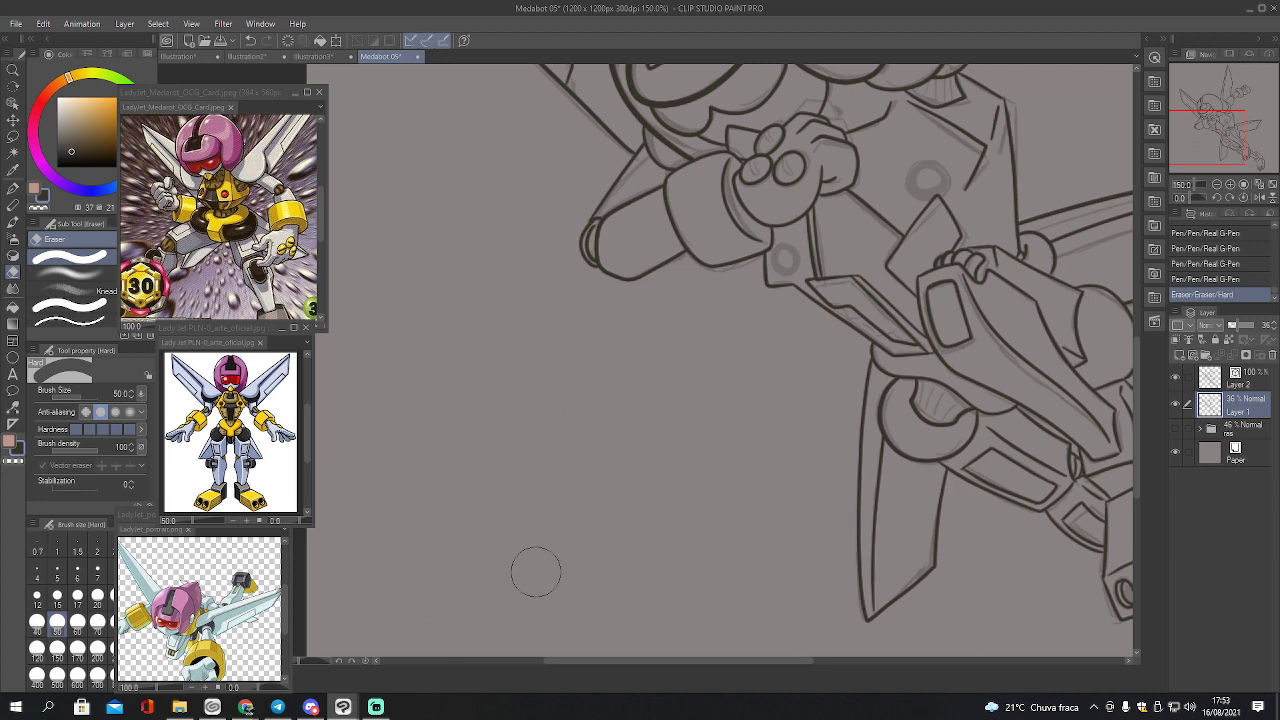
Add a raster layer directly above Layer 1, choose the G-pen and lower its stabilization
{"action": "key", "text": "p"}
{"action": "left_click_drag", "start_coordinate": [1208, 152], "coordinate": [1229, 122]}
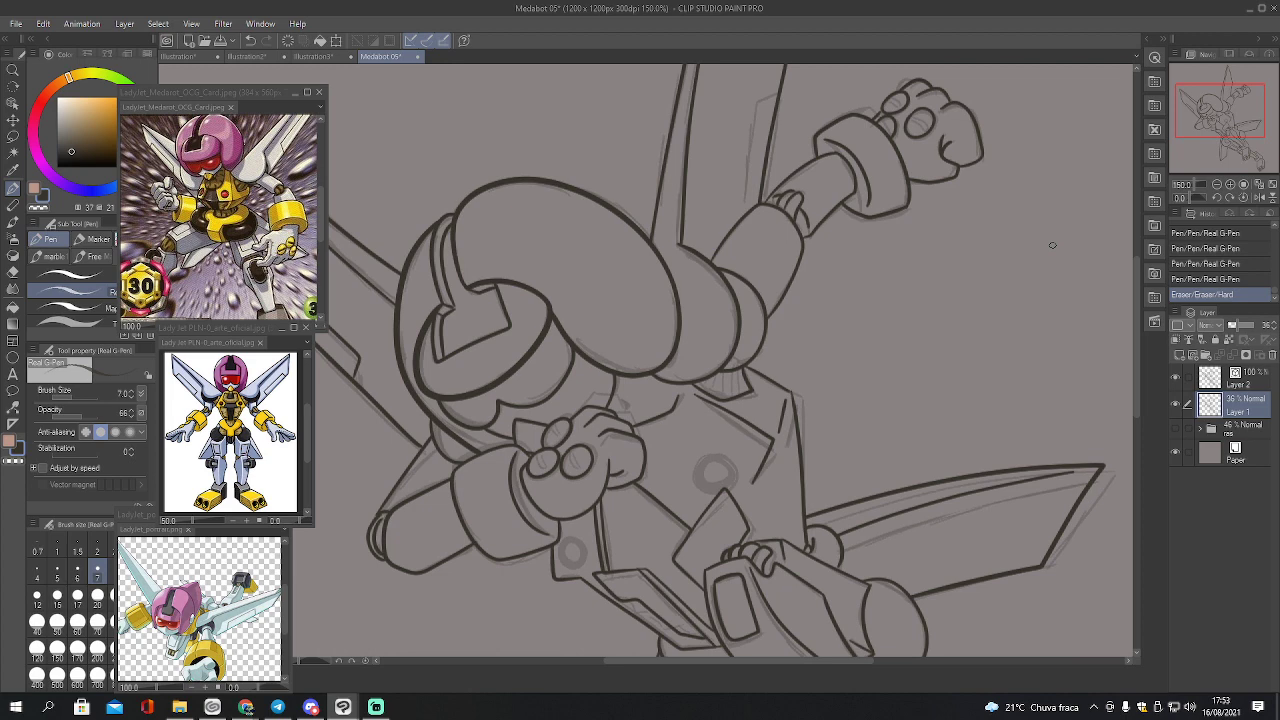
{"action": "left_click", "coordinate": [1219, 386]}
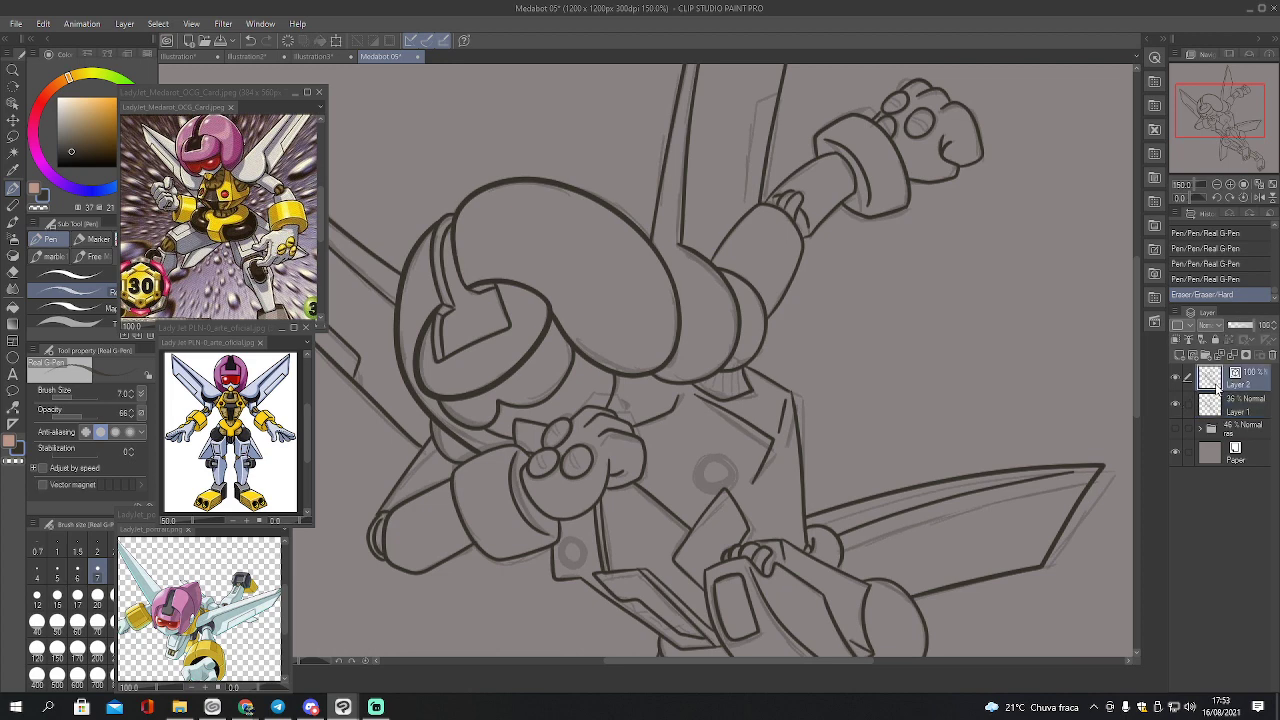
{"action": "left_click", "coordinate": [1176, 404]}
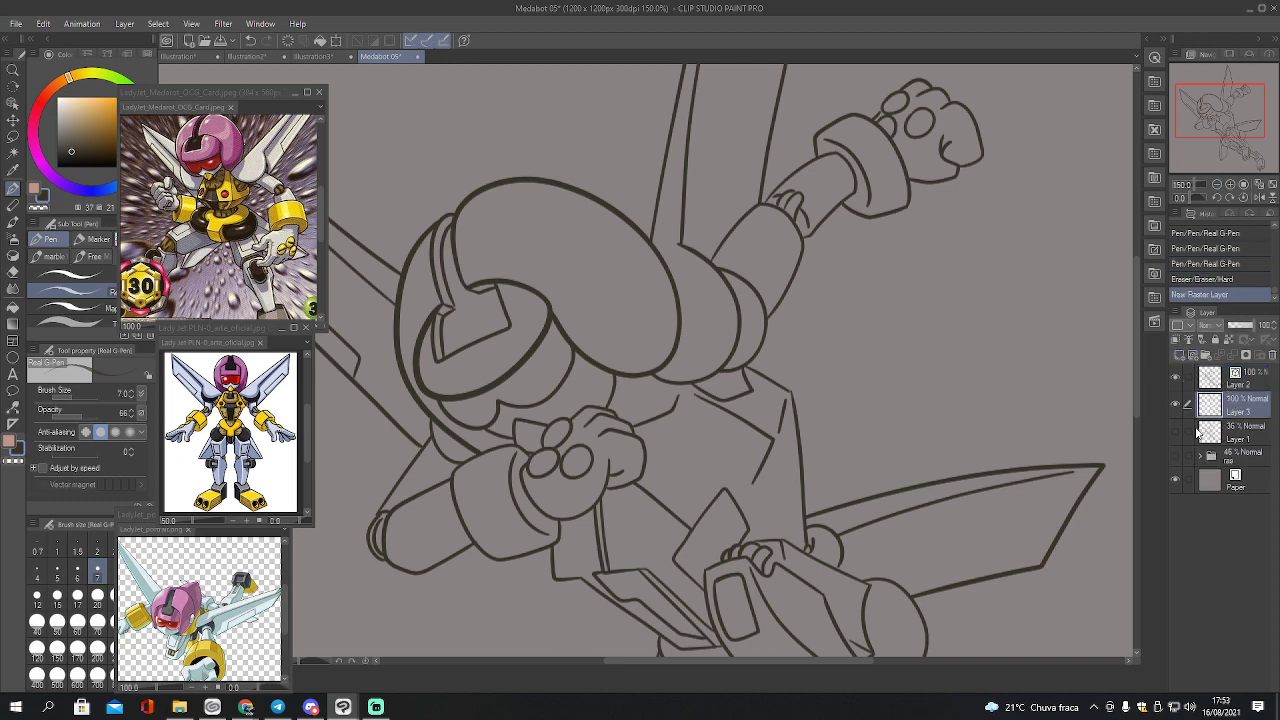
{"action": "left_click", "coordinate": [1184, 356]}
{"action": "left_click", "coordinate": [70, 273]}
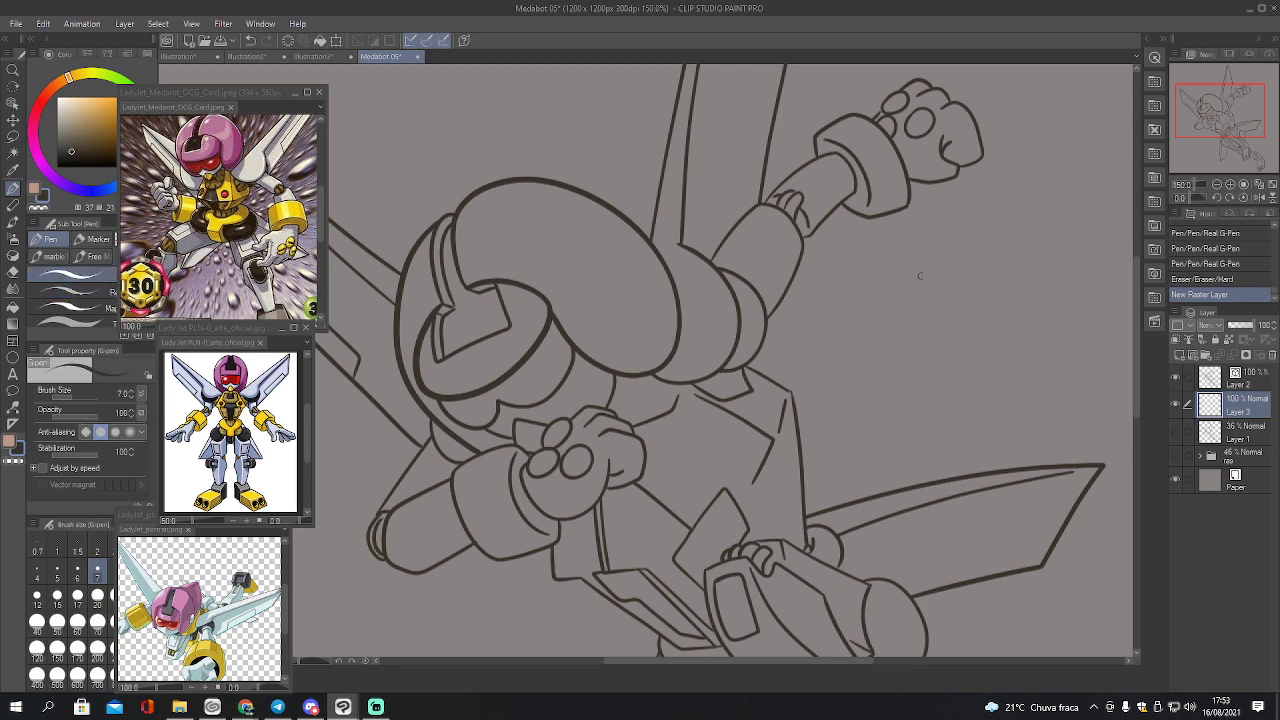
{"action": "left_click_drag", "start_coordinate": [92, 452], "coordinate": [52, 456]}
{"action": "left_click", "coordinate": [1175, 431]}
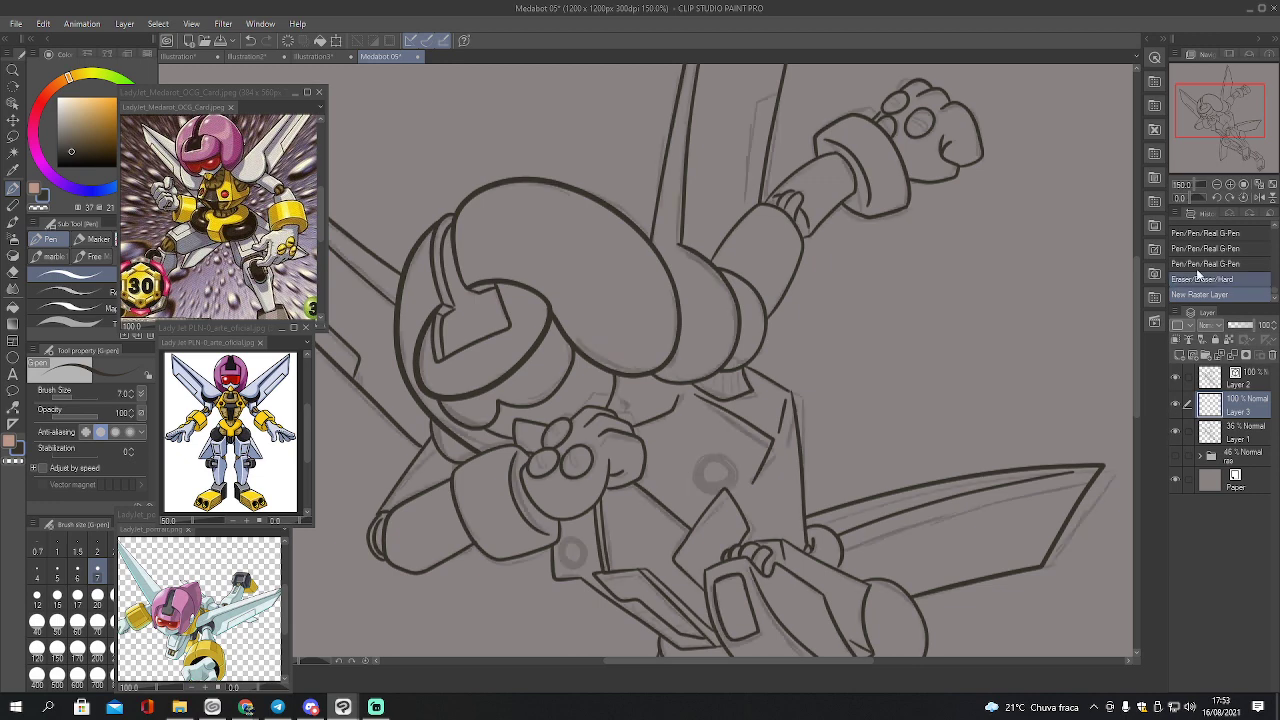
Try drawing small inner curves inside the finger circles of the raised hand with the G-pen
{"action": "left_click", "coordinate": [1242, 187]}
{"action": "left_click_drag", "start_coordinate": [1227, 147], "coordinate": [1242, 134]}
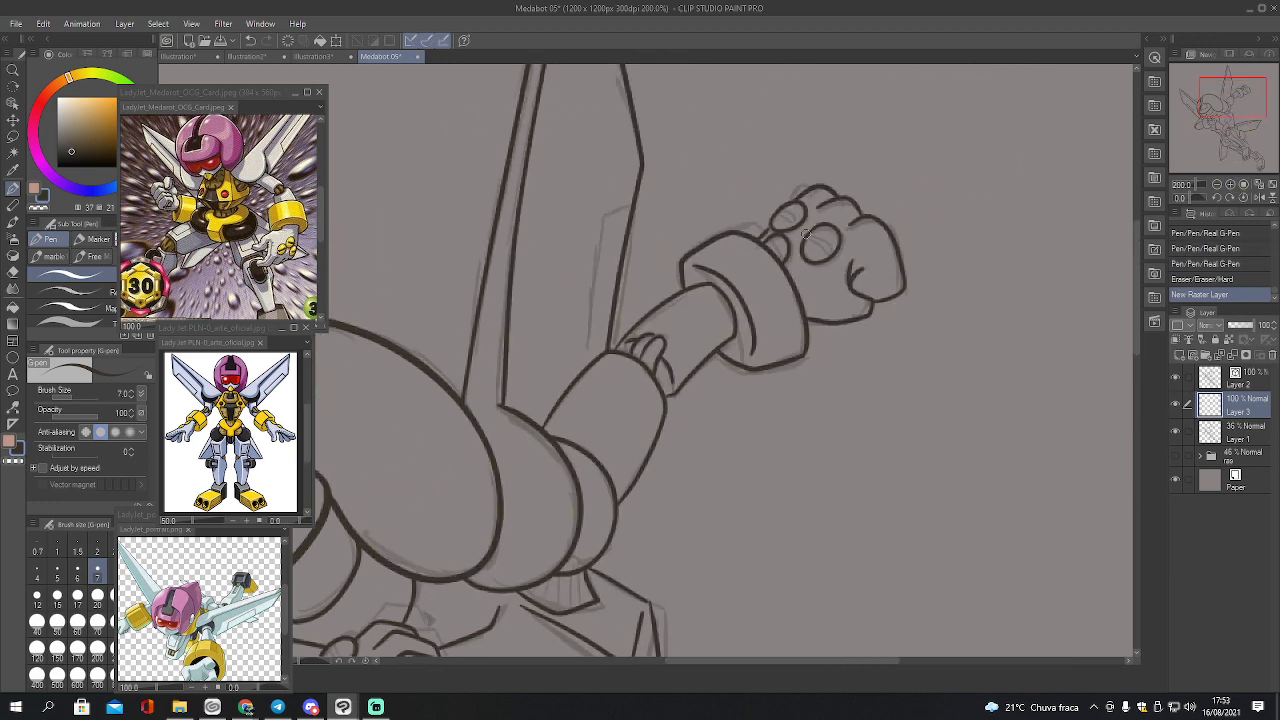
{"action": "mouse_move", "coordinate": [806, 236]}
{"action": "left_mouse_down"}
{"action": "mouse_move", "coordinate": [822, 248]}
{"action": "mouse_move", "coordinate": [784, 218]}
{"action": "mouse_move", "coordinate": [776, 251]}
{"action": "left_mouse_up"}
{"action": "left_click_drag", "start_coordinate": [1232, 118], "coordinate": [1226, 115]}
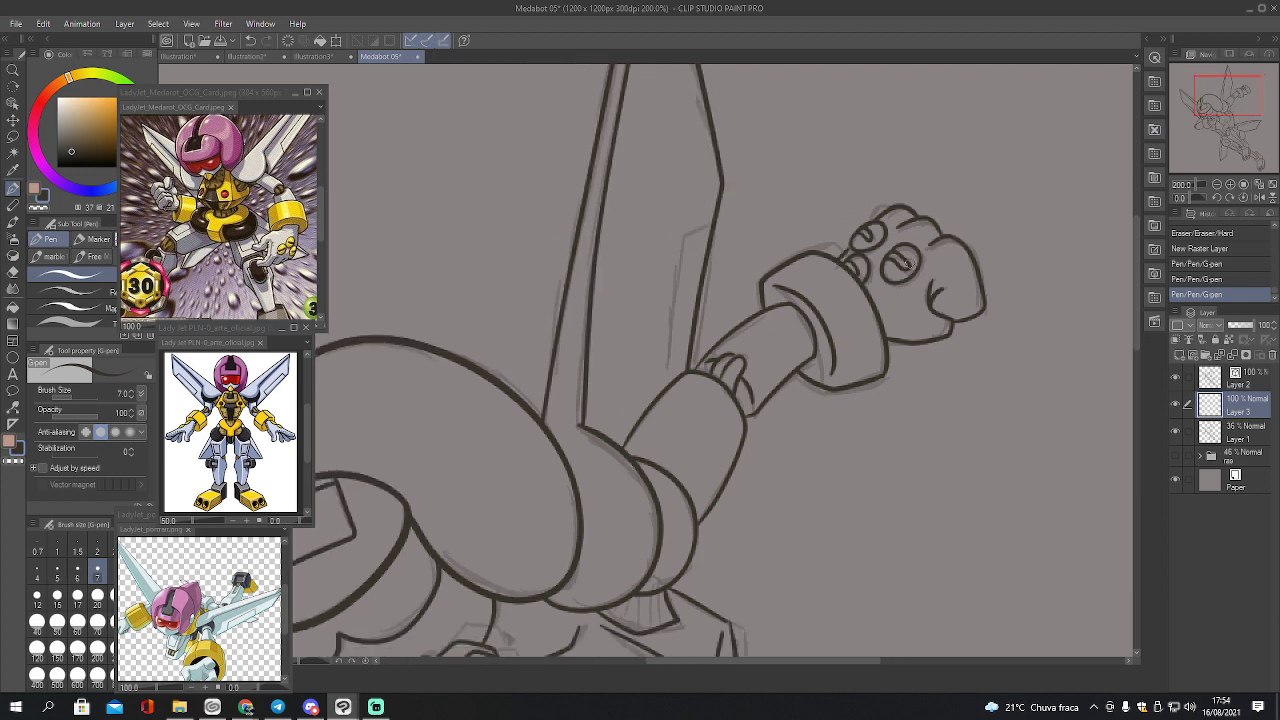
{"action": "key", "text": "e"}
{"action": "mouse_move", "coordinate": [905, 262]}
{"action": "left_mouse_down"}
{"action": "mouse_move", "coordinate": [871, 250]}
{"action": "mouse_move", "coordinate": [846, 278]}
{"action": "left_mouse_up"}
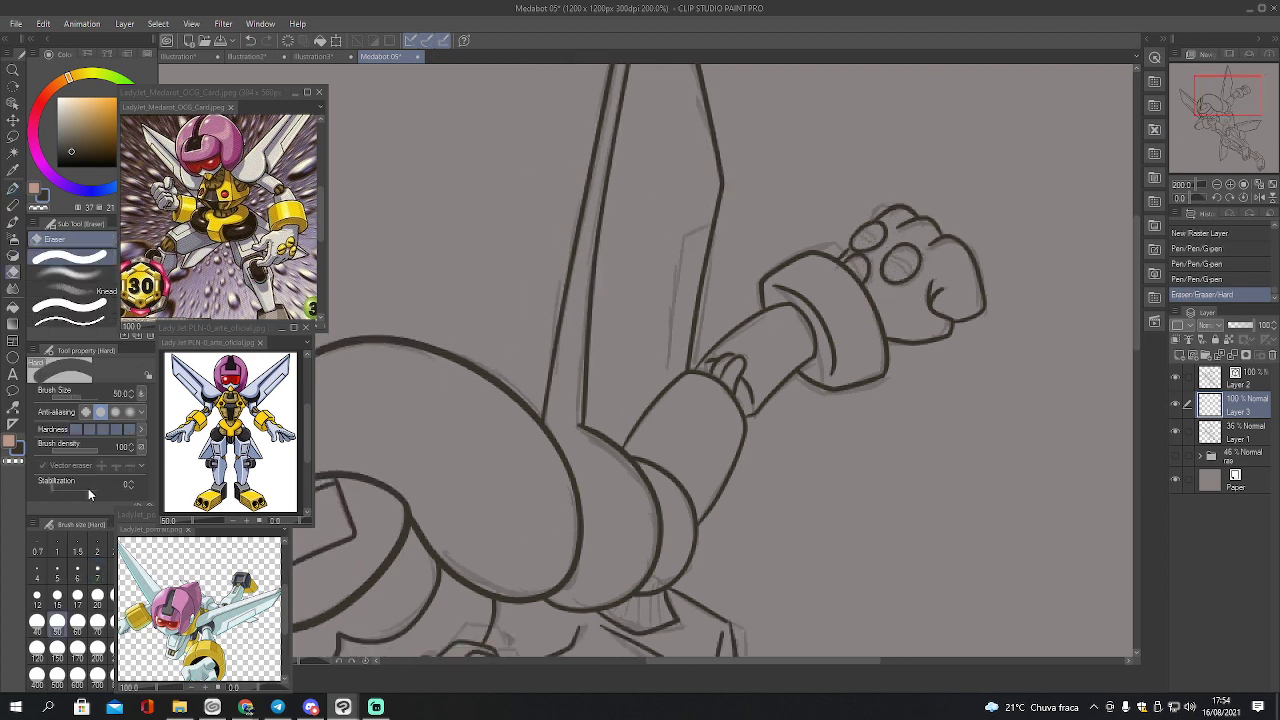
{"action": "key", "text": "p"}
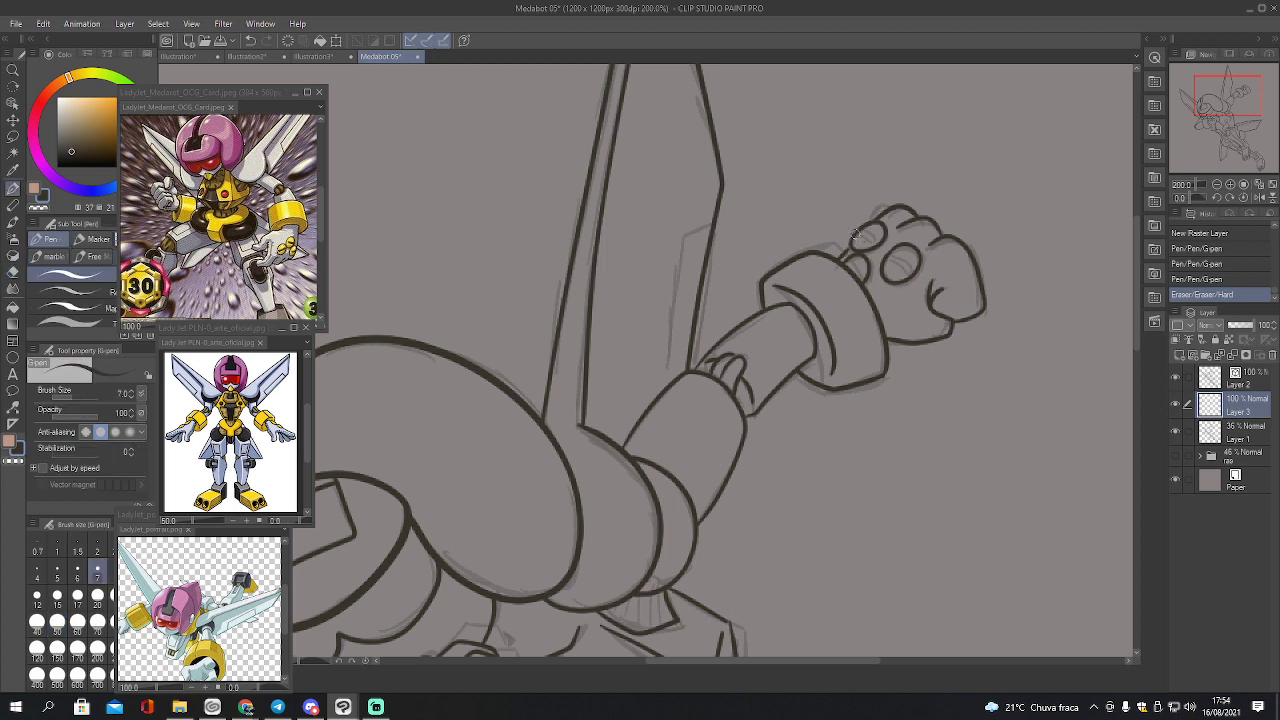
{"action": "mouse_move", "coordinate": [866, 236]}
{"action": "left_mouse_down"}
{"action": "mouse_move", "coordinate": [874, 226]}
{"action": "mouse_move", "coordinate": [864, 240]}
{"action": "left_mouse_up"}
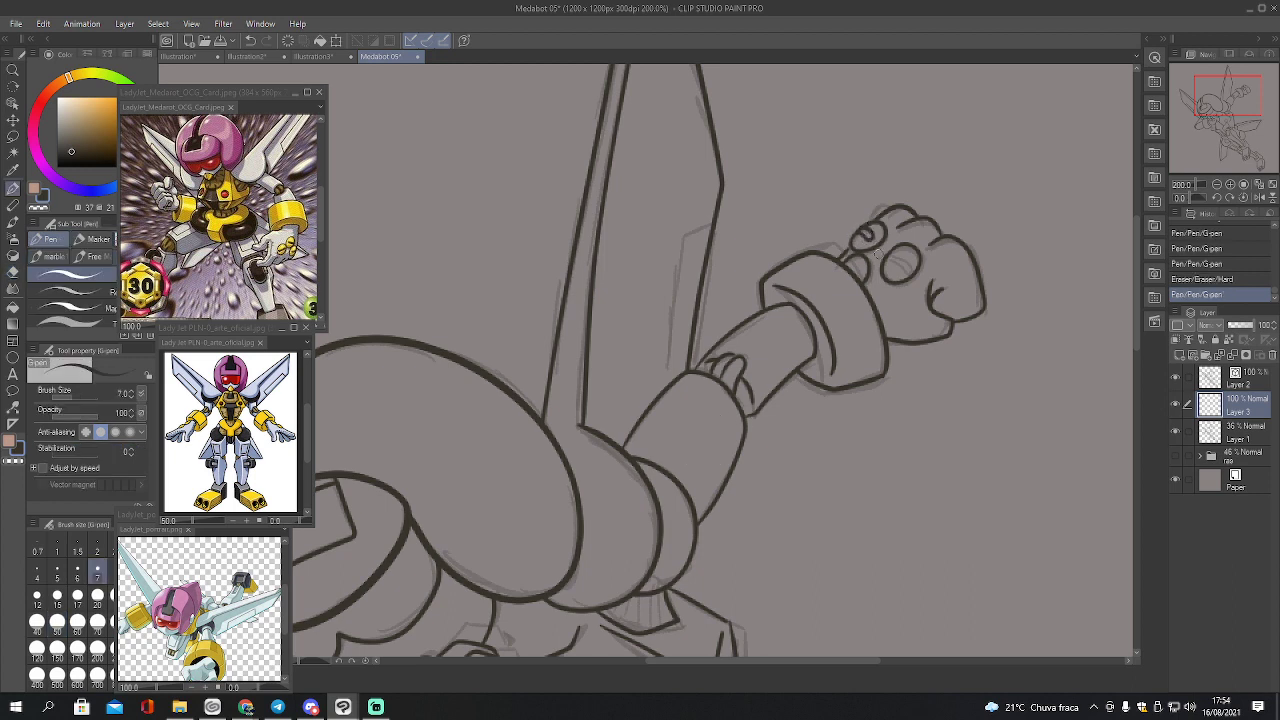
{"action": "key", "text": "ctrl+z"}
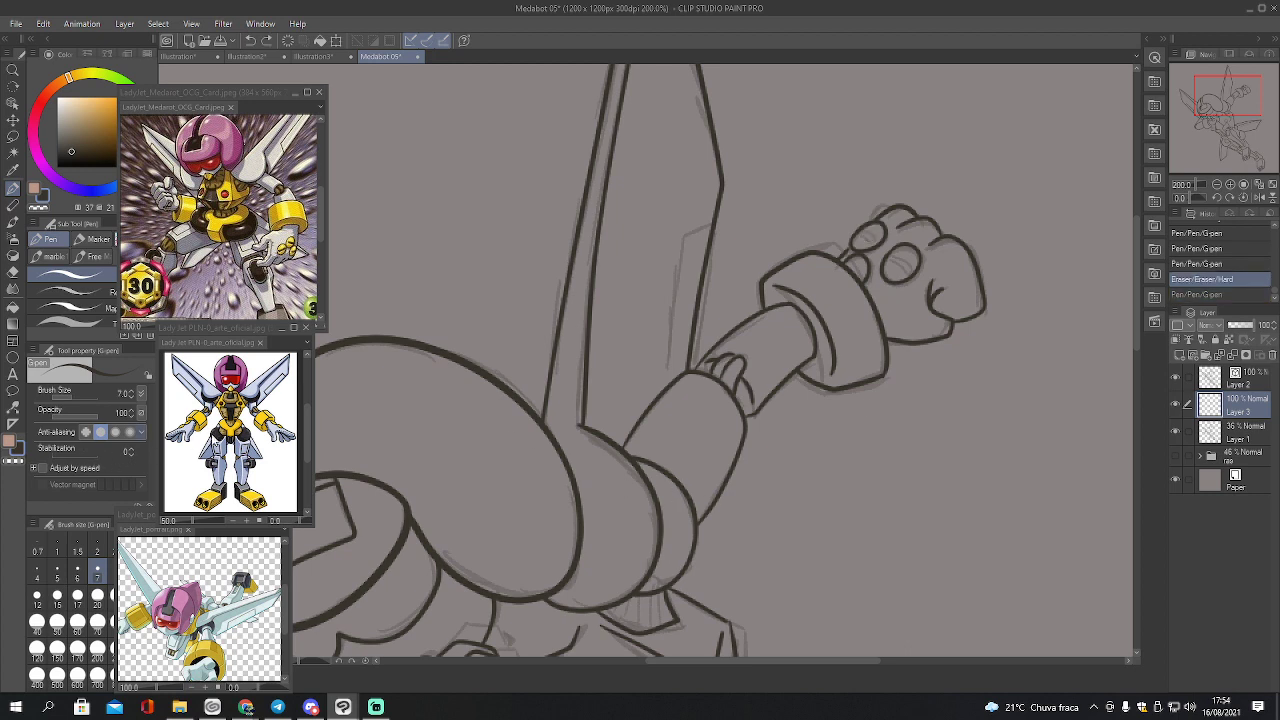
Set the G-pen's stabilization to 100 and draw small inner curves inside the finger circles of both hands
{"action": "left_click_drag", "start_coordinate": [98, 456], "coordinate": [180, 449]}
{"action": "mouse_move", "coordinate": [860, 234]}
{"action": "left_mouse_down"}
{"action": "mouse_move", "coordinate": [906, 276]}
{"action": "mouse_move", "coordinate": [892, 255]}
{"action": "left_mouse_up"}
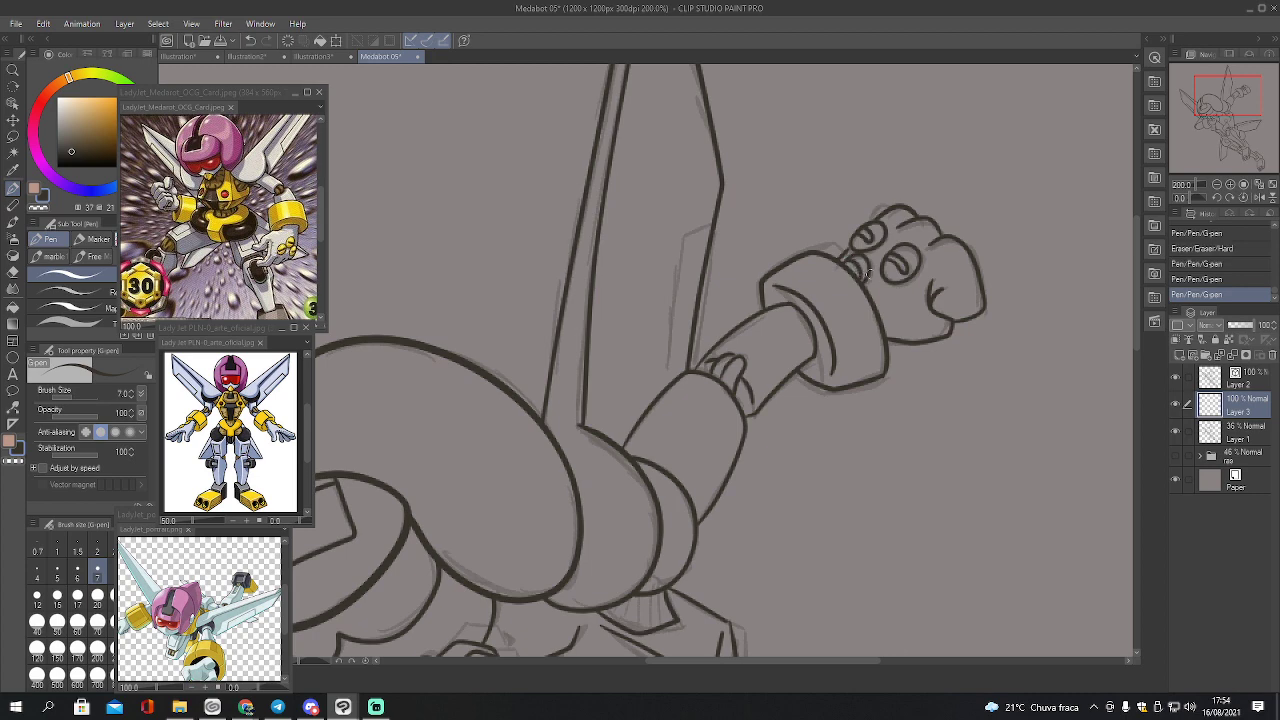
{"action": "left_click_drag", "start_coordinate": [1222, 143], "coordinate": [1195, 137]}
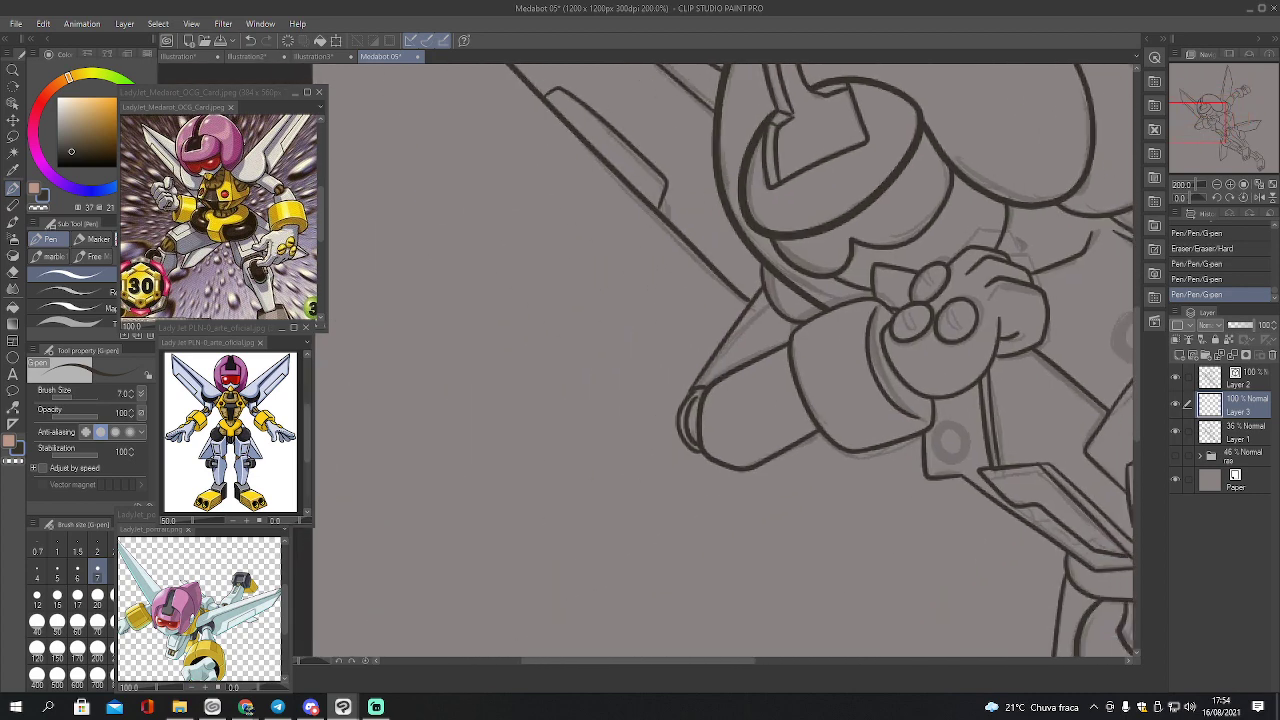
{"action": "left_click_drag", "start_coordinate": [907, 329], "coordinate": [908, 305]}
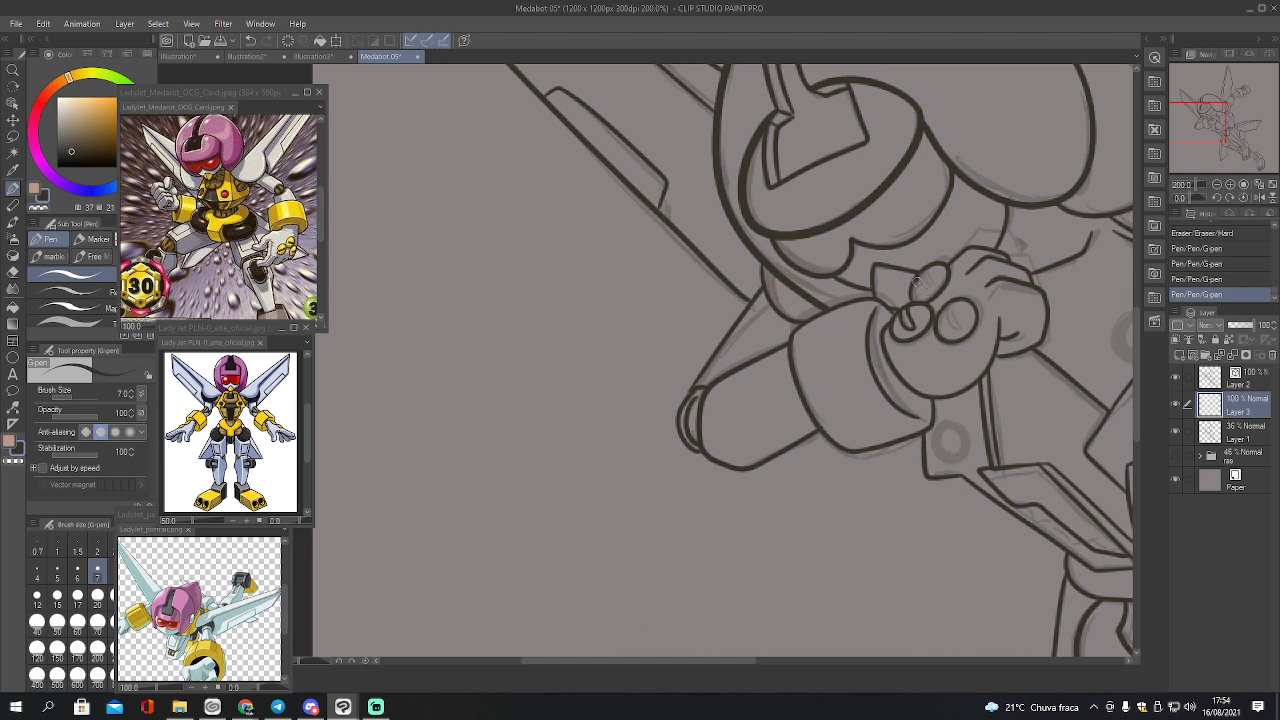
{"action": "left_click_drag", "start_coordinate": [924, 272], "coordinate": [931, 263]}
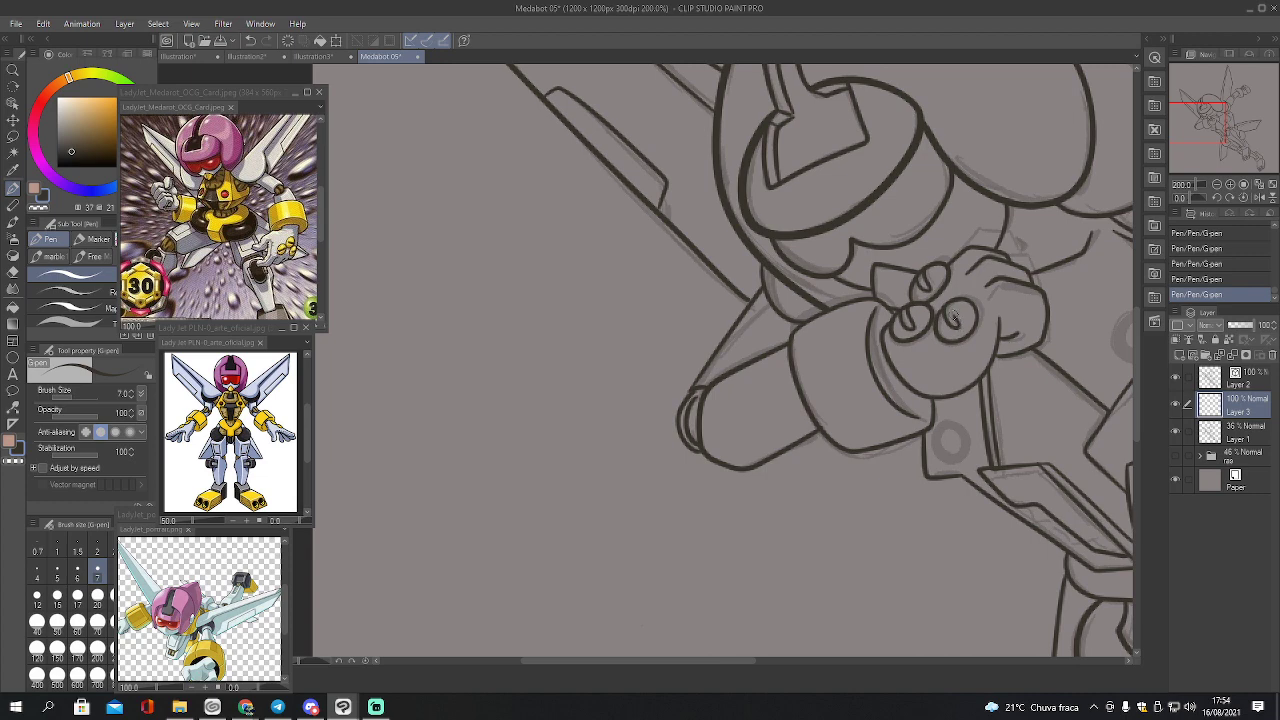
Draw a circle over the sketched round mark on the chest with the Ellipse tool and nudge it slightly
{"action": "left_click_drag", "start_coordinate": [1209, 120], "coordinate": [1226, 123]}
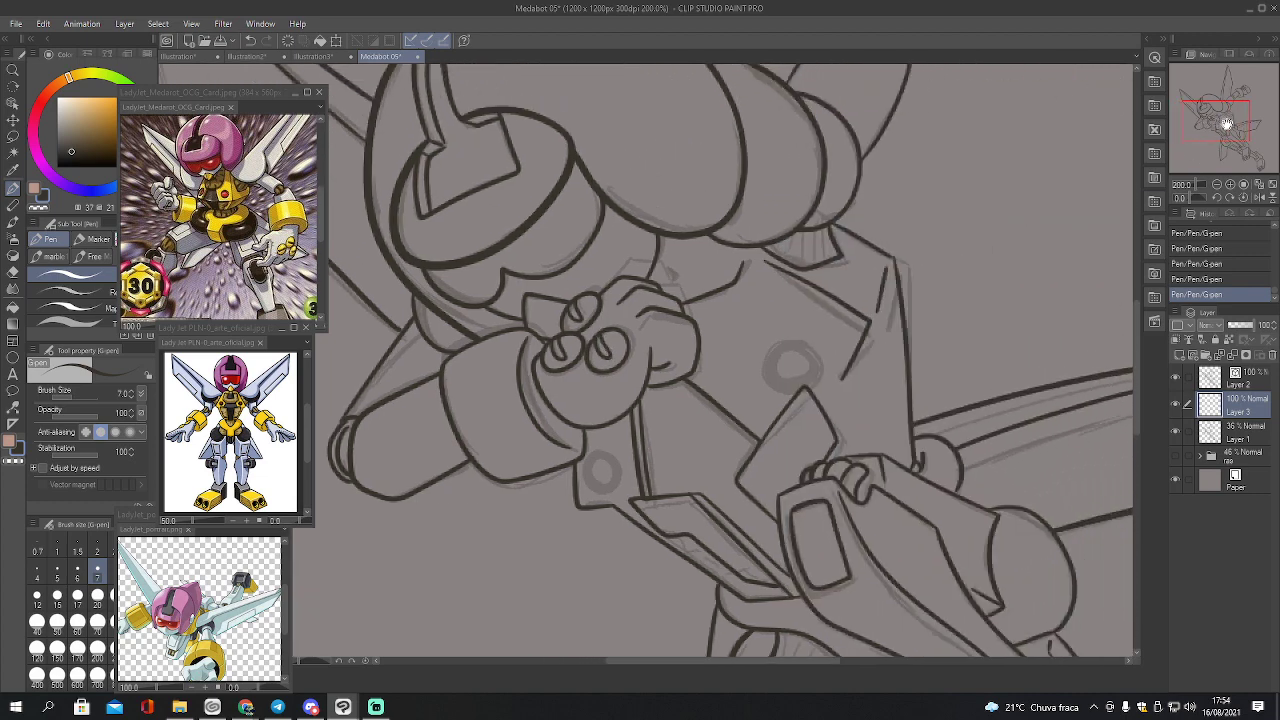
{"action": "key", "text": "y"}
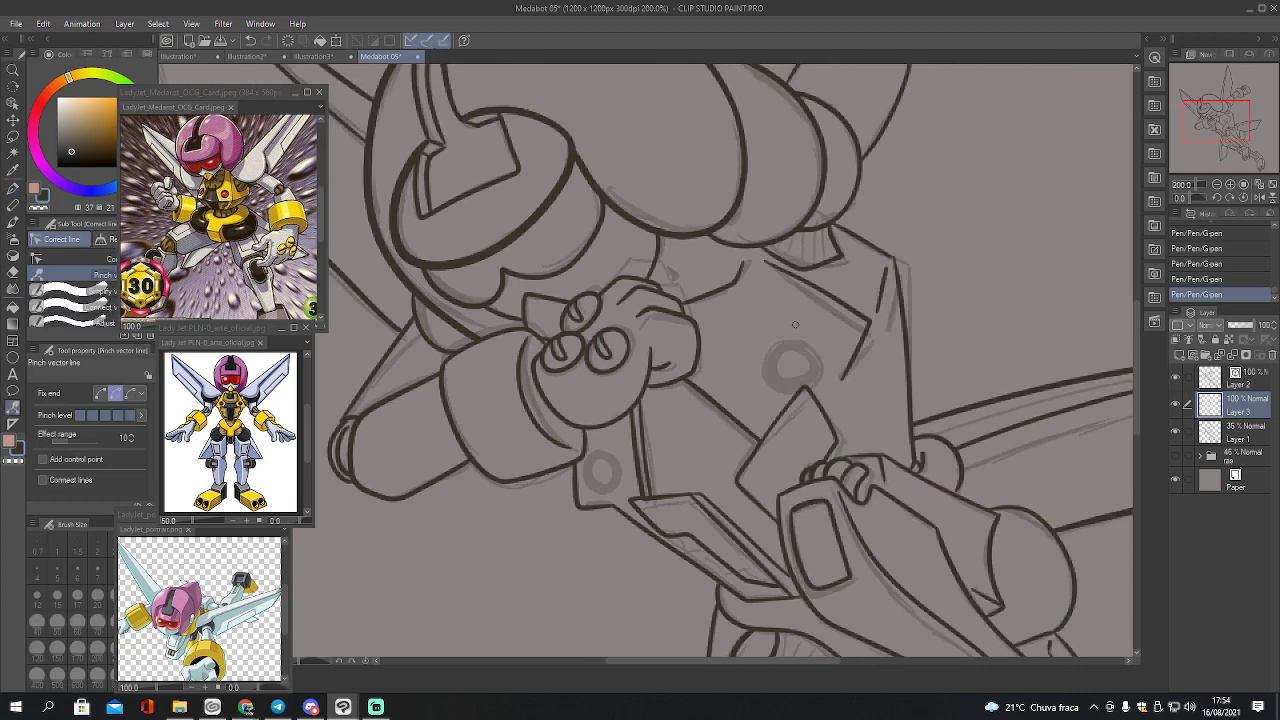
{"action": "key", "text": "u"}
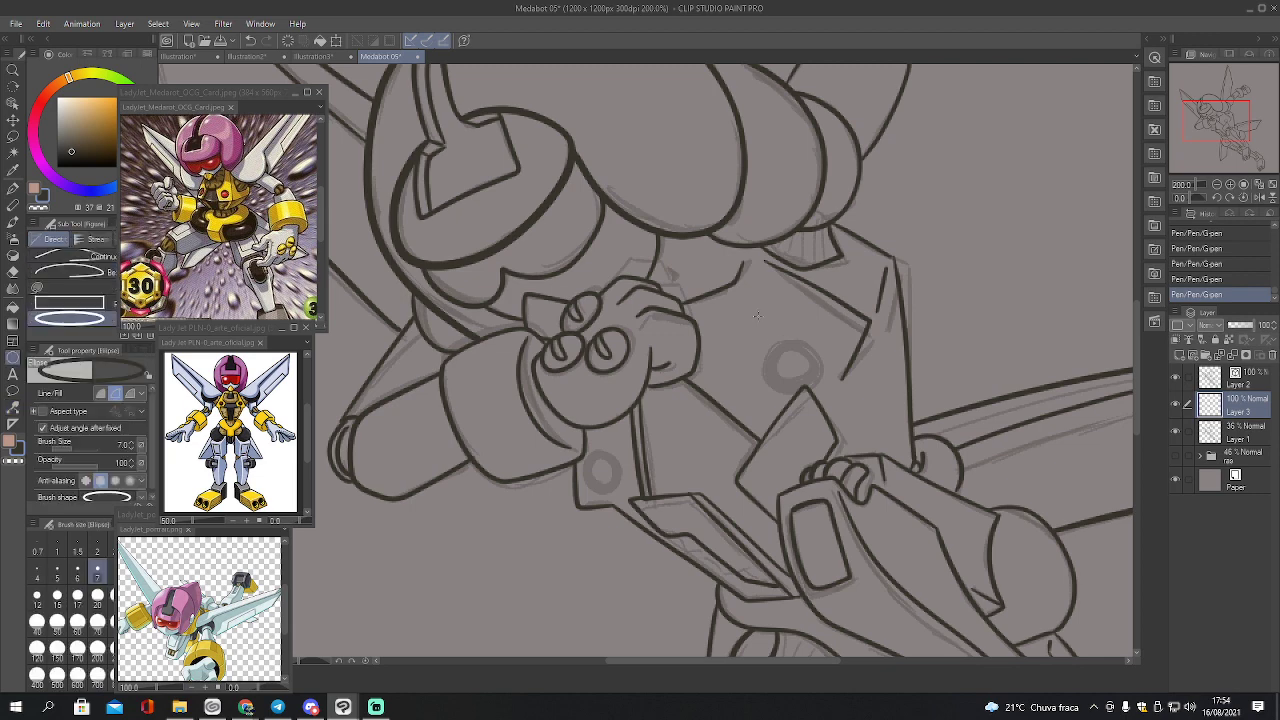
{"action": "left_click_drag", "start_coordinate": [763, 326], "coordinate": [824, 396]}
{"action": "key", "text": "o"}
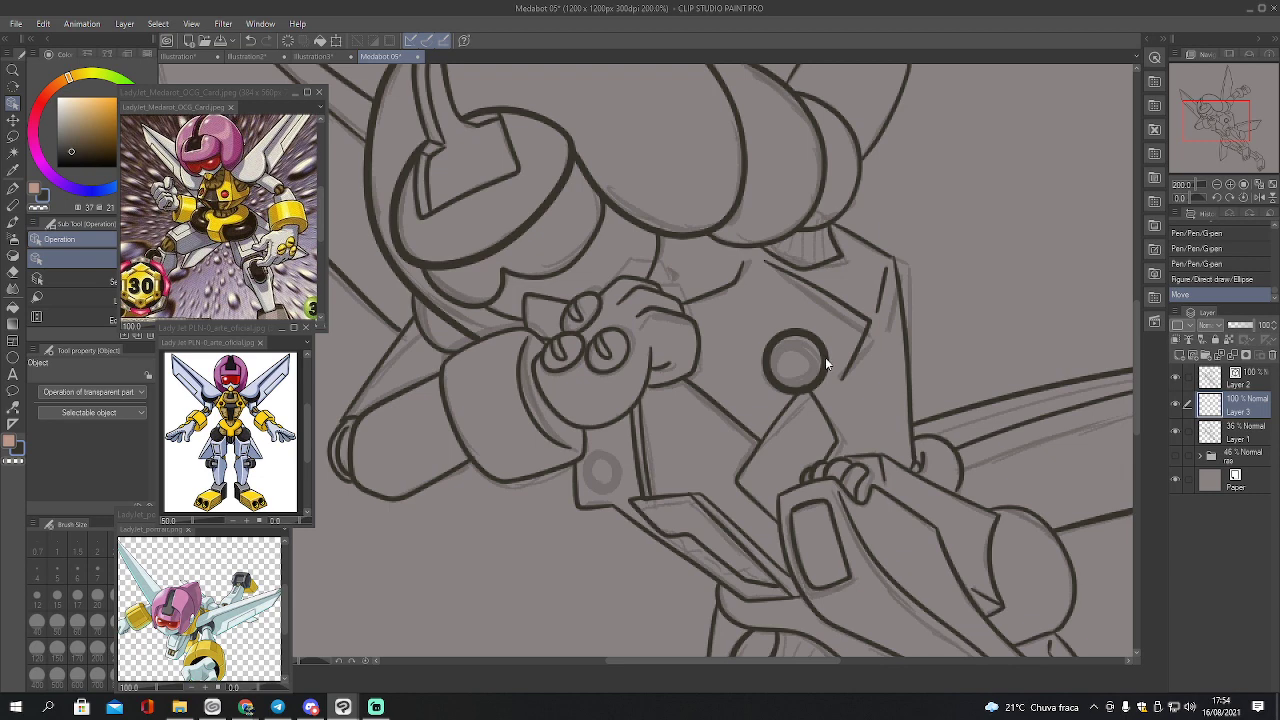
{"action": "left_click_drag", "start_coordinate": [826, 363], "coordinate": [826, 356]}
{"action": "key", "text": "ctrl+z"}
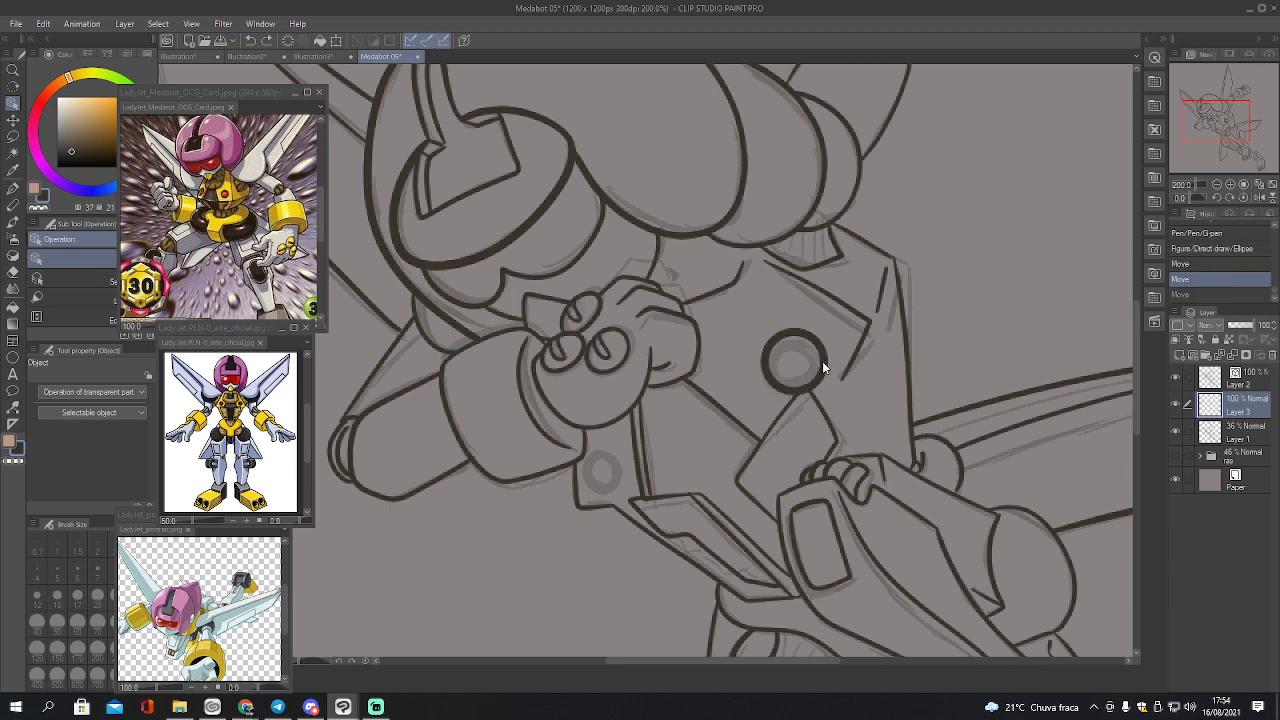
Lasso the chest circle, move it slightly up and to the right, and clear the selection
{"action": "key", "text": "m"}
{"action": "mouse_move", "coordinate": [800, 312]}
{"action": "left_mouse_down"}
{"action": "mouse_move", "coordinate": [790, 418]}
{"action": "mouse_move", "coordinate": [802, 313]}
{"action": "left_mouse_up"}
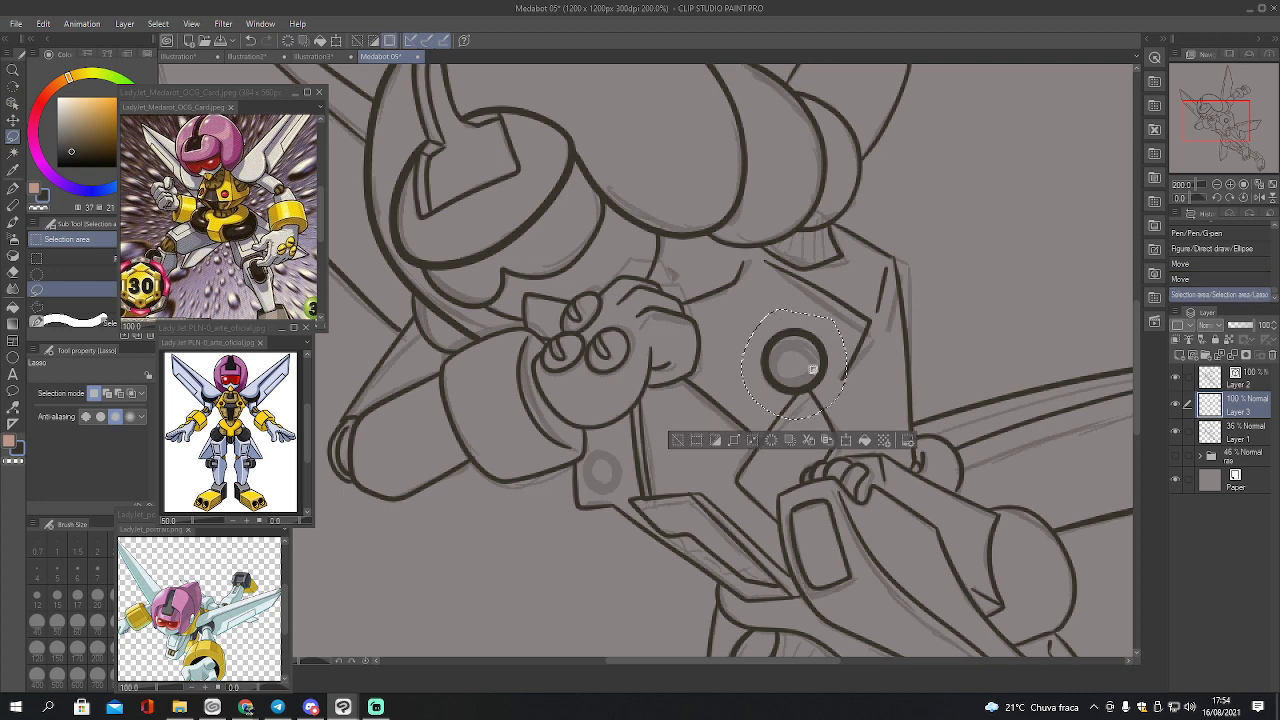
{"action": "key", "text": "k"}
{"action": "left_click_drag", "start_coordinate": [812, 362], "coordinate": [816, 344]}
{"action": "left_click_drag", "start_coordinate": [818, 342], "coordinate": [836, 362]}
{"action": "key", "text": "ctrl+d"}
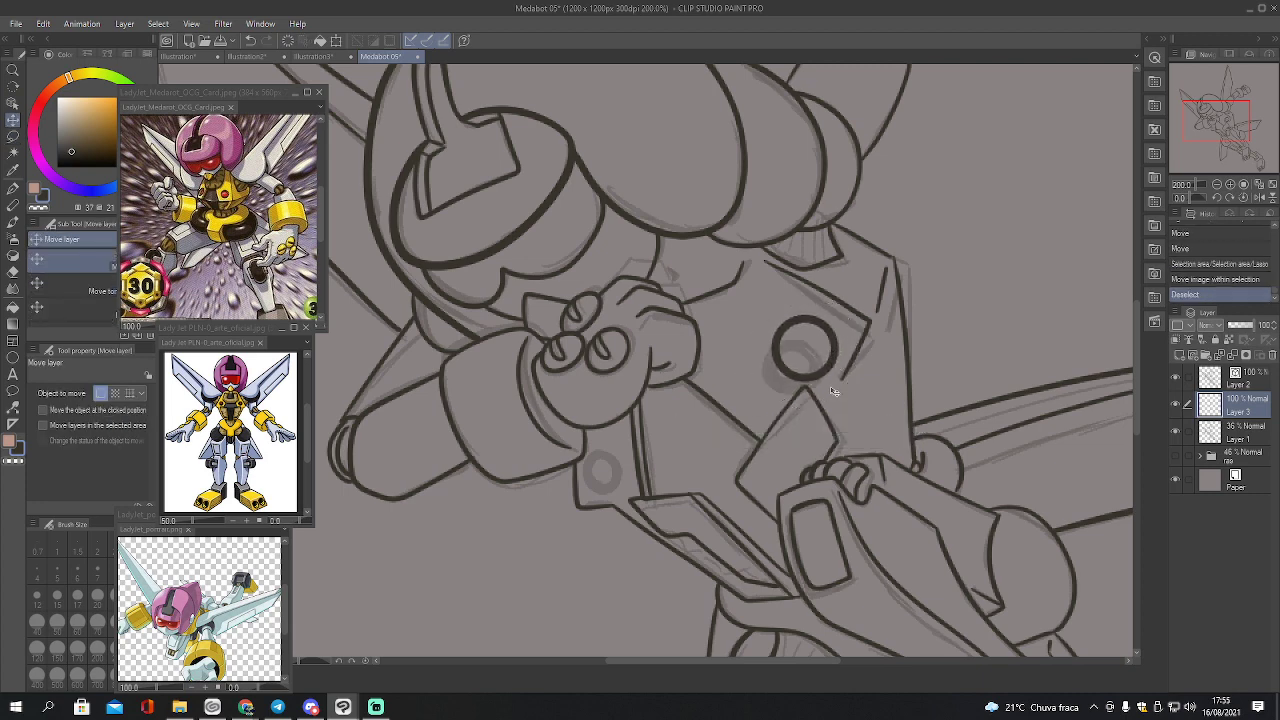
Draw a circle near the sketched round mark on the lower torso with the Ellipse tool, and lasso and move it onto the mark
{"action": "key", "text": "p"}
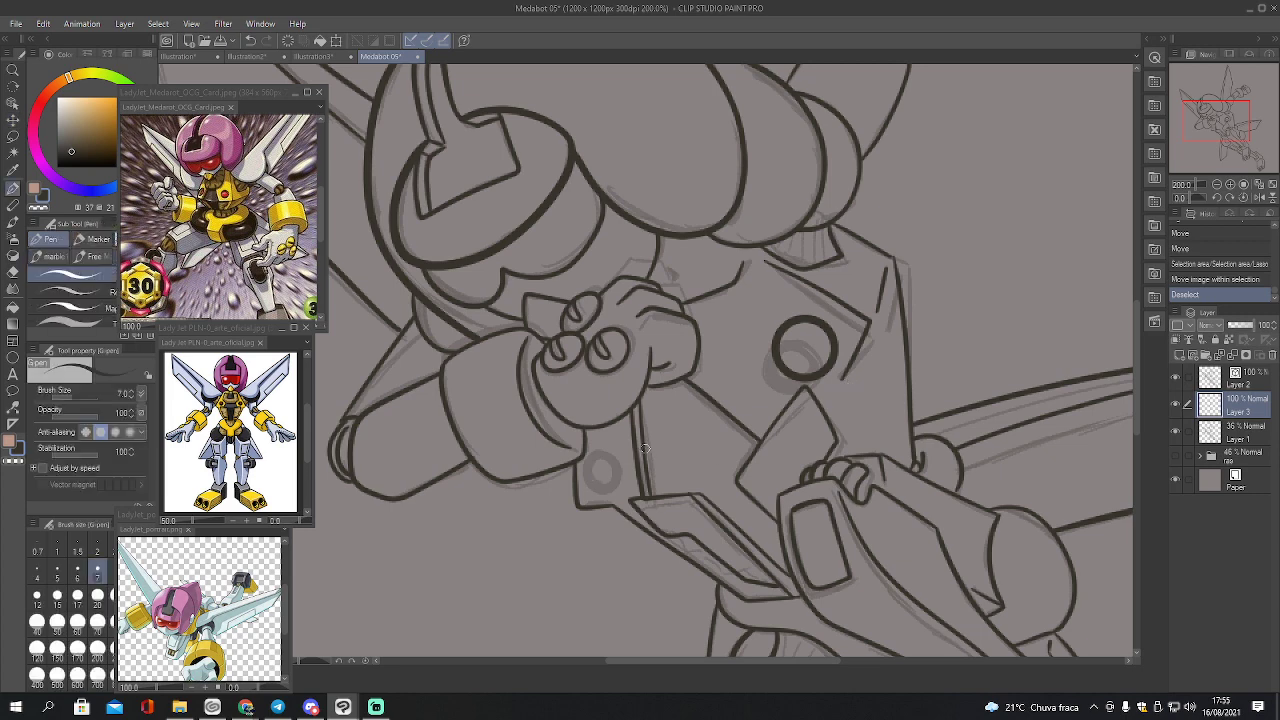
{"action": "key", "text": "y"}
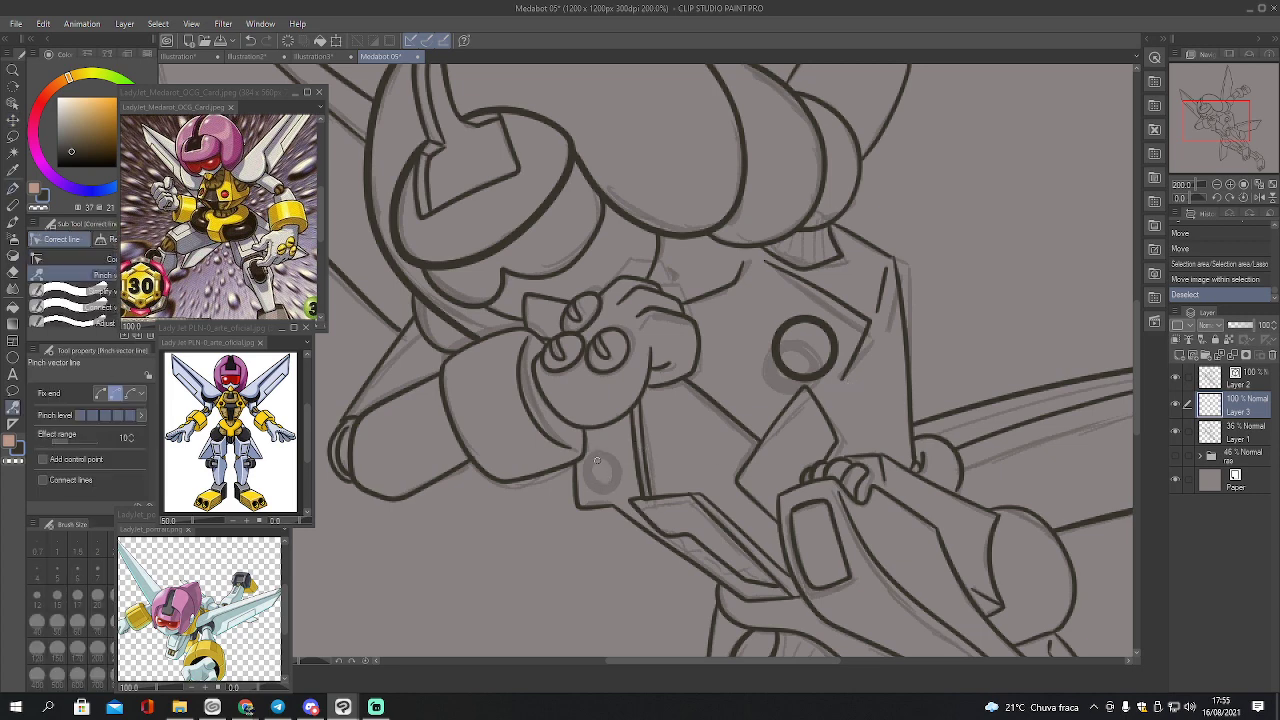
{"action": "key", "text": "u"}
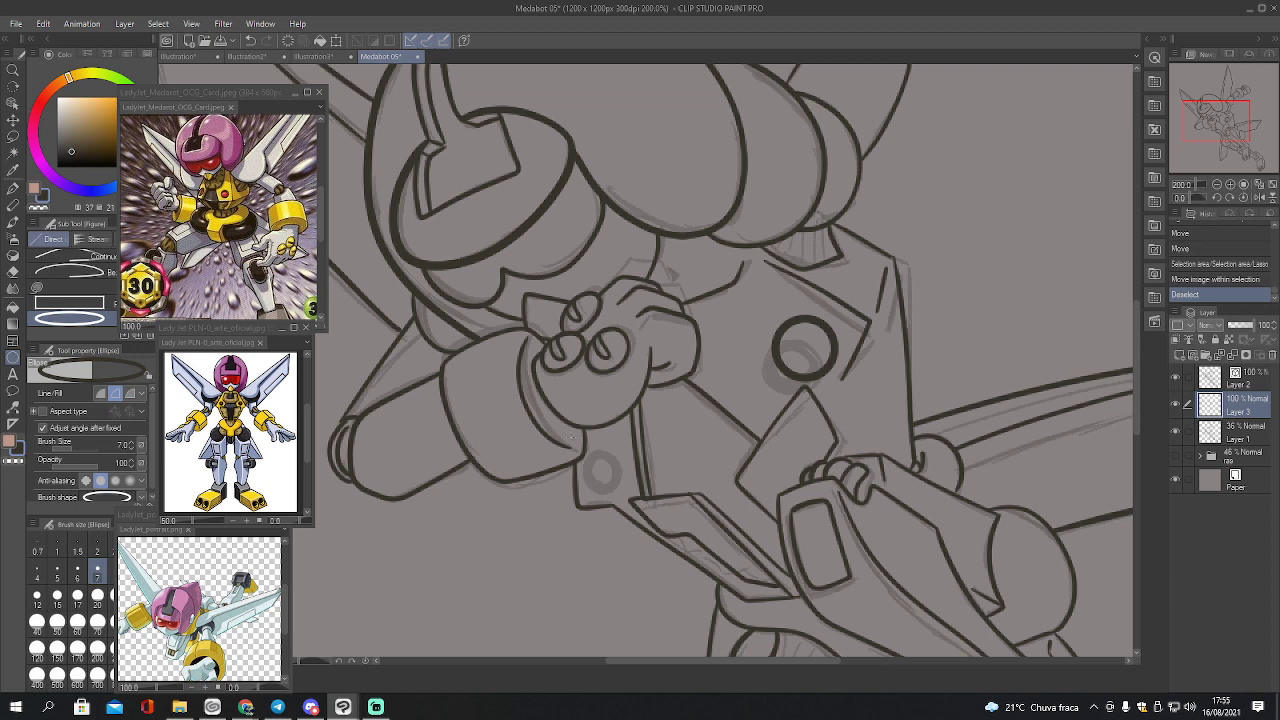
{"action": "left_click_drag", "start_coordinate": [567, 441], "coordinate": [612, 483]}
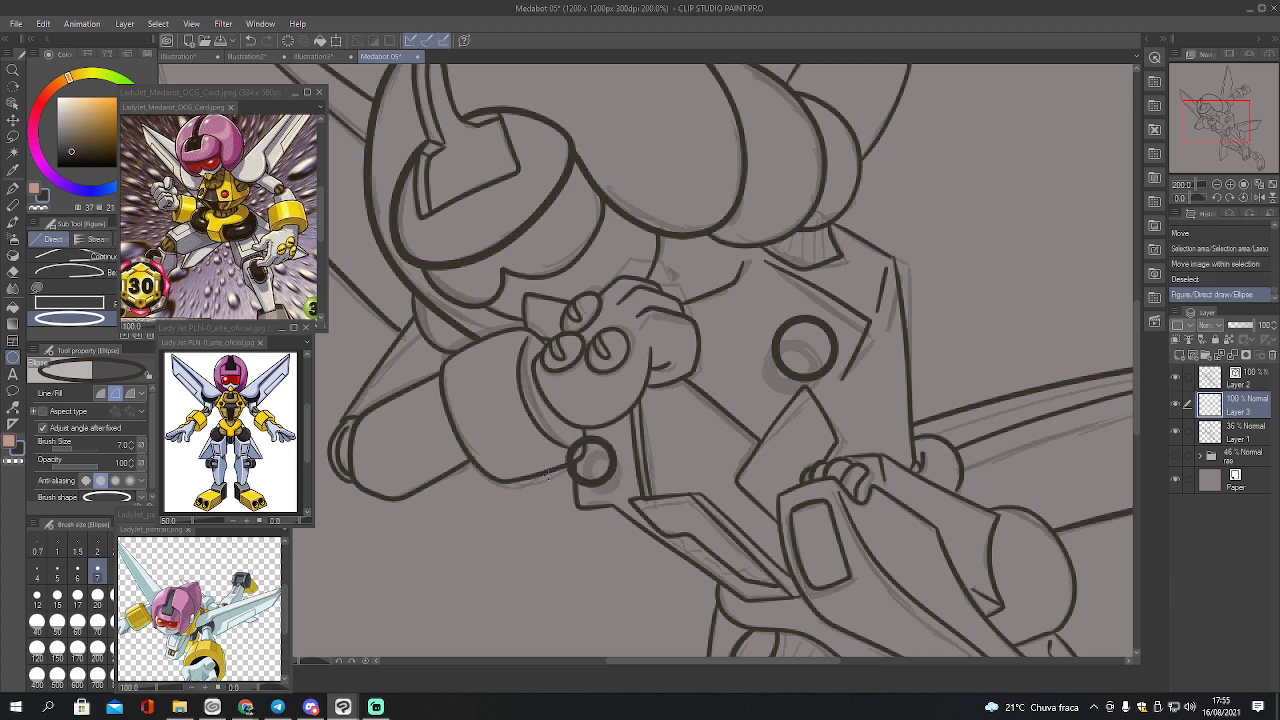
{"action": "key", "text": "m"}
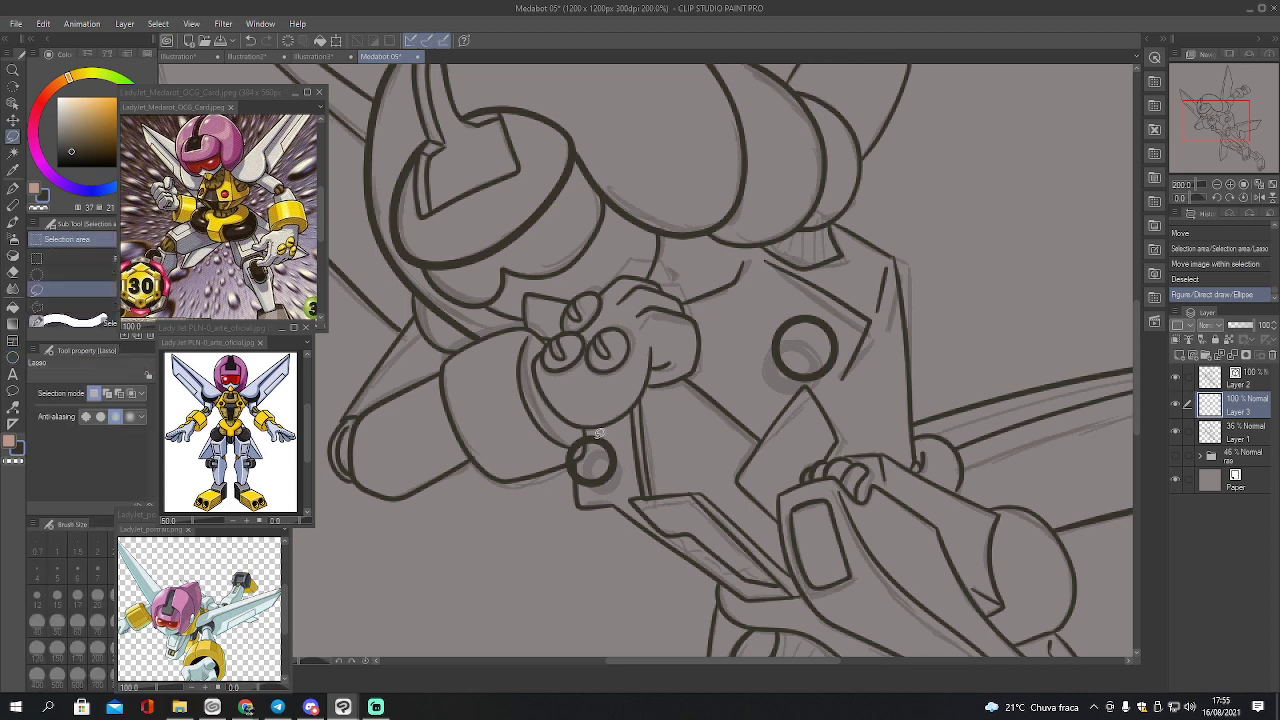
{"action": "mouse_move", "coordinate": [650, 467]}
{"action": "left_mouse_down"}
{"action": "mouse_move", "coordinate": [622, 462]}
{"action": "mouse_move", "coordinate": [633, 466]}
{"action": "left_mouse_up"}
{"action": "key", "text": "k"}
Reshape the selected lower torso circle with Free Transform, slanting and narrowing it slightly to follow the body's perspective
{"action": "key", "text": "ctrl+t"}
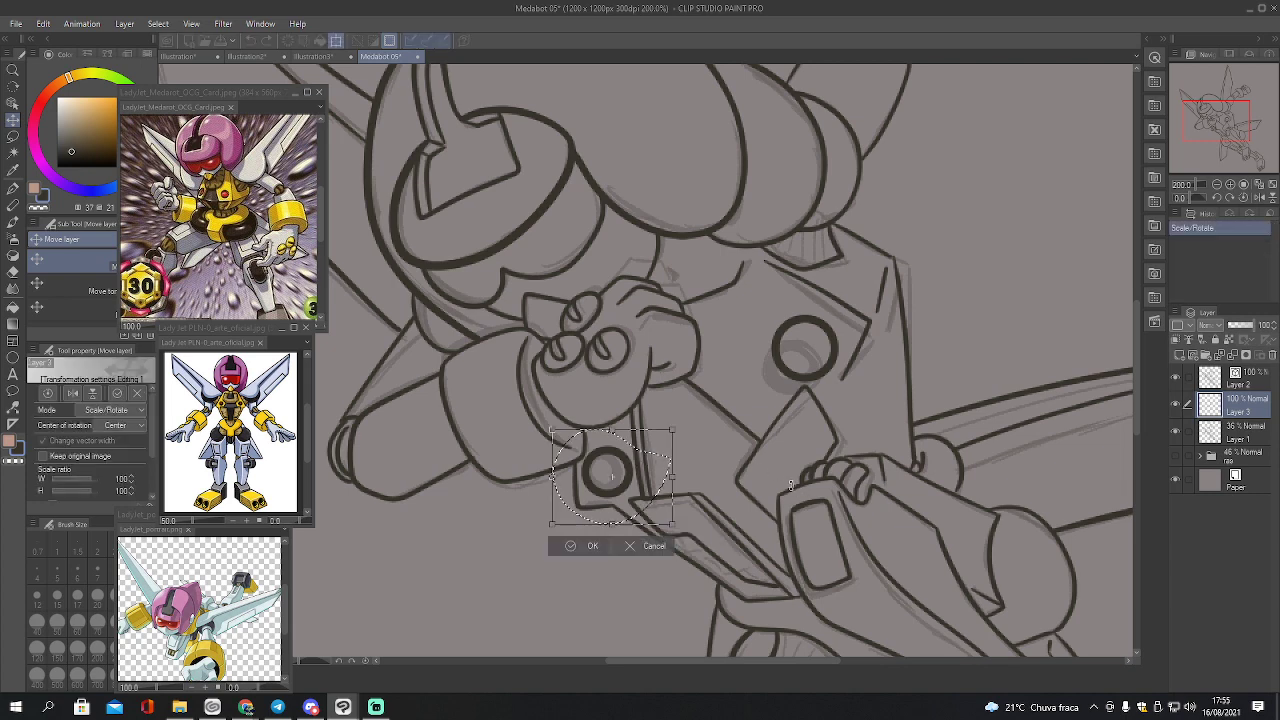
{"action": "left_click", "coordinate": [130, 411]}
{"action": "left_click", "coordinate": [133, 467]}
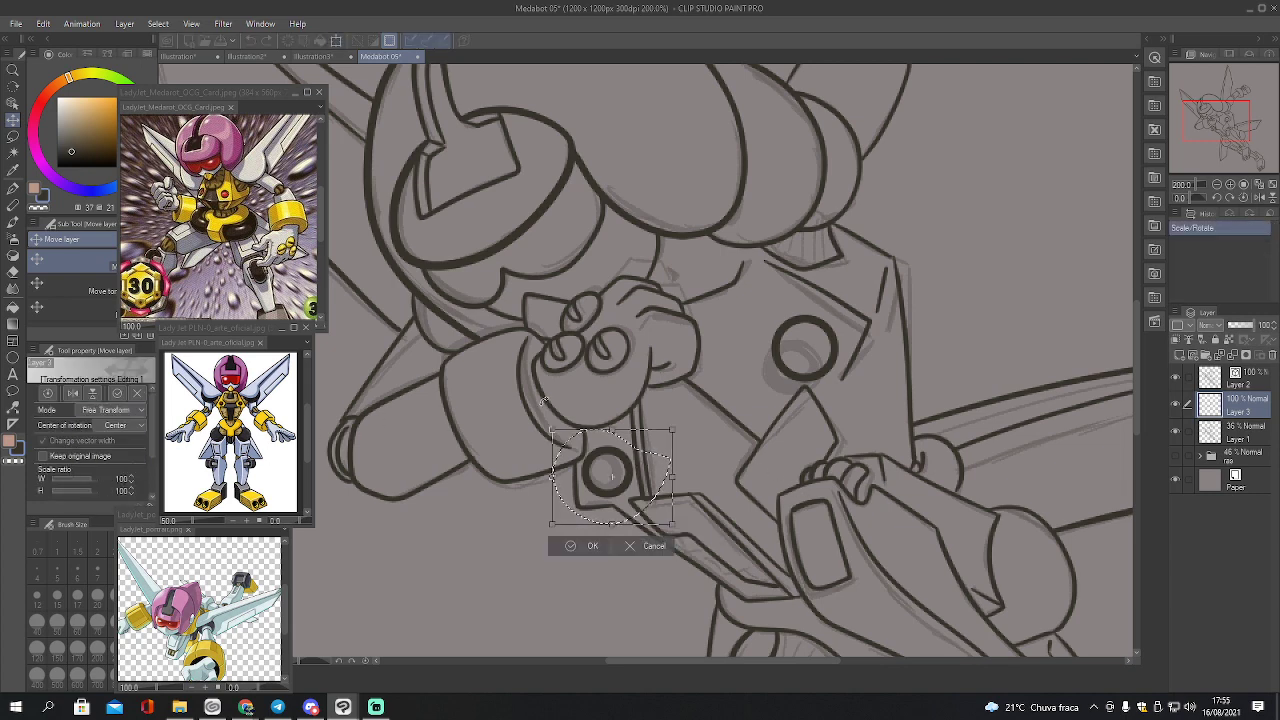
{"action": "left_click_drag", "start_coordinate": [611, 431], "coordinate": [618, 432]}
{"action": "left_click_drag", "start_coordinate": [664, 524], "coordinate": [652, 520]}
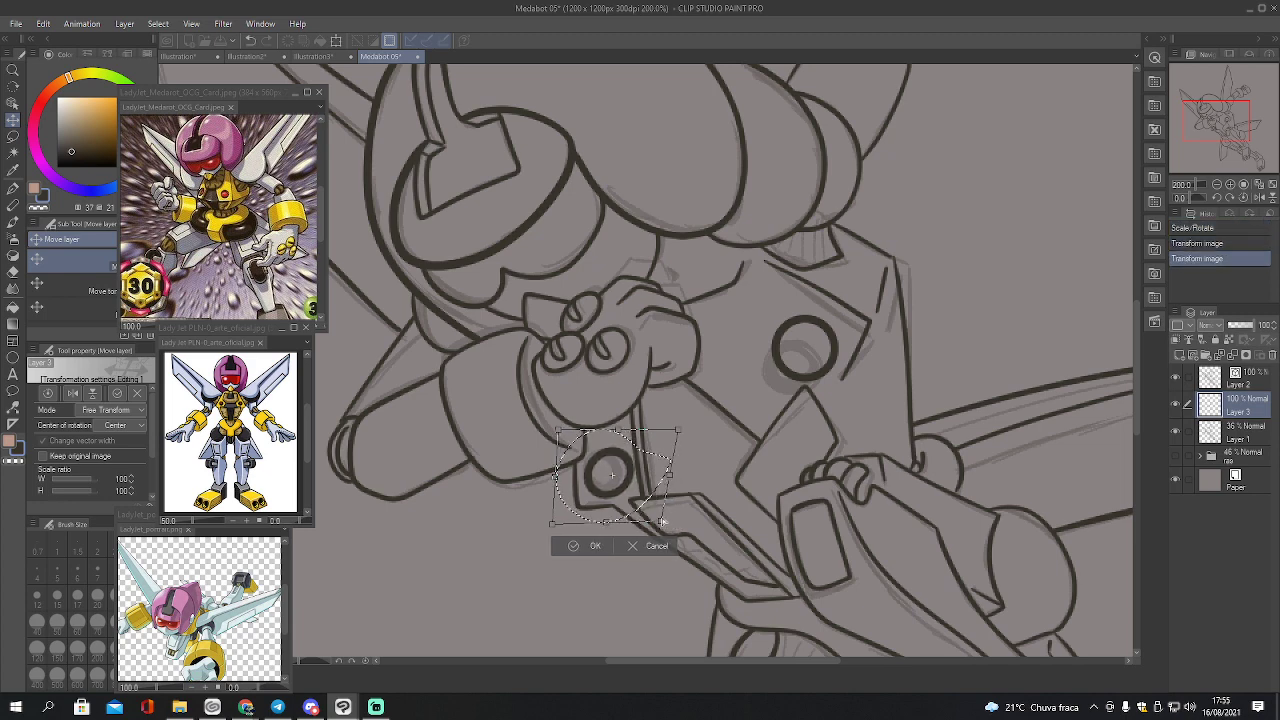
{"action": "left_click_drag", "start_coordinate": [670, 478], "coordinate": [662, 478]}
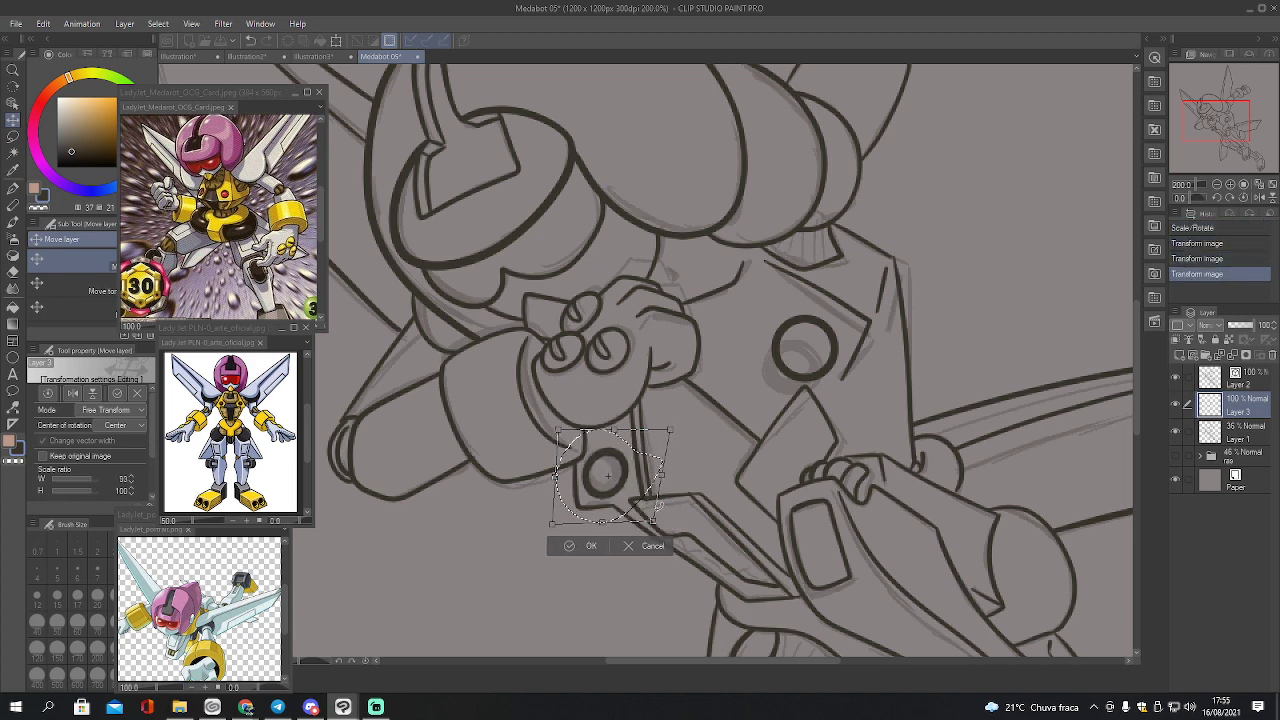
{"action": "left_click_drag", "start_coordinate": [605, 522], "coordinate": [601, 515]}
{"action": "left_click", "coordinate": [601, 543]}
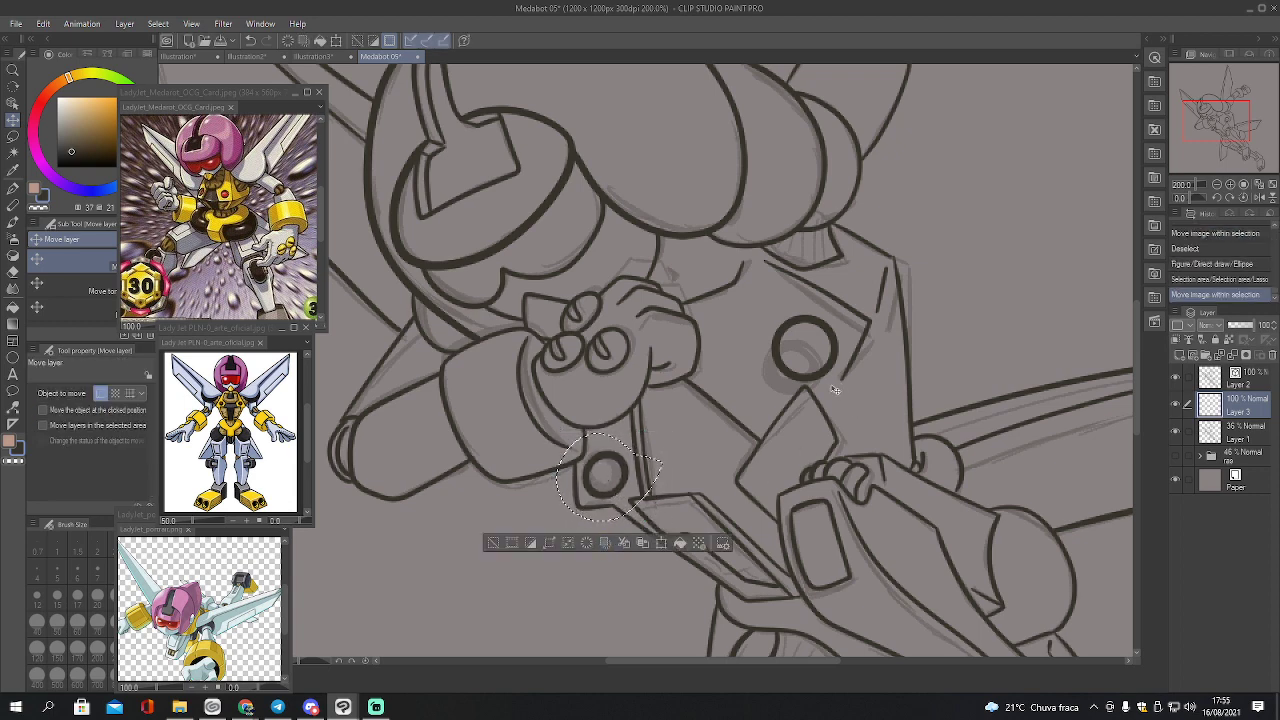
Rotate the lower torso circle slightly counterclockwise and clear the selection
{"action": "key", "text": "ctrl+t"}
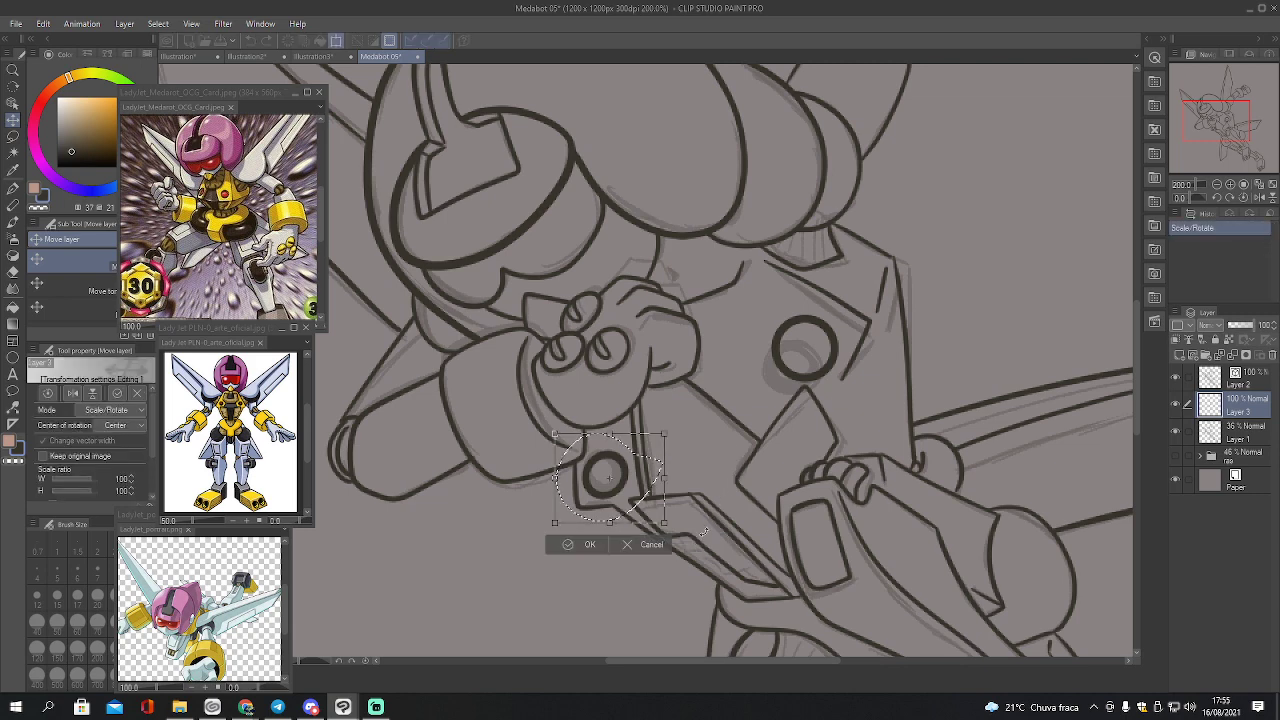
{"action": "left_click_drag", "start_coordinate": [690, 538], "coordinate": [697, 519]}
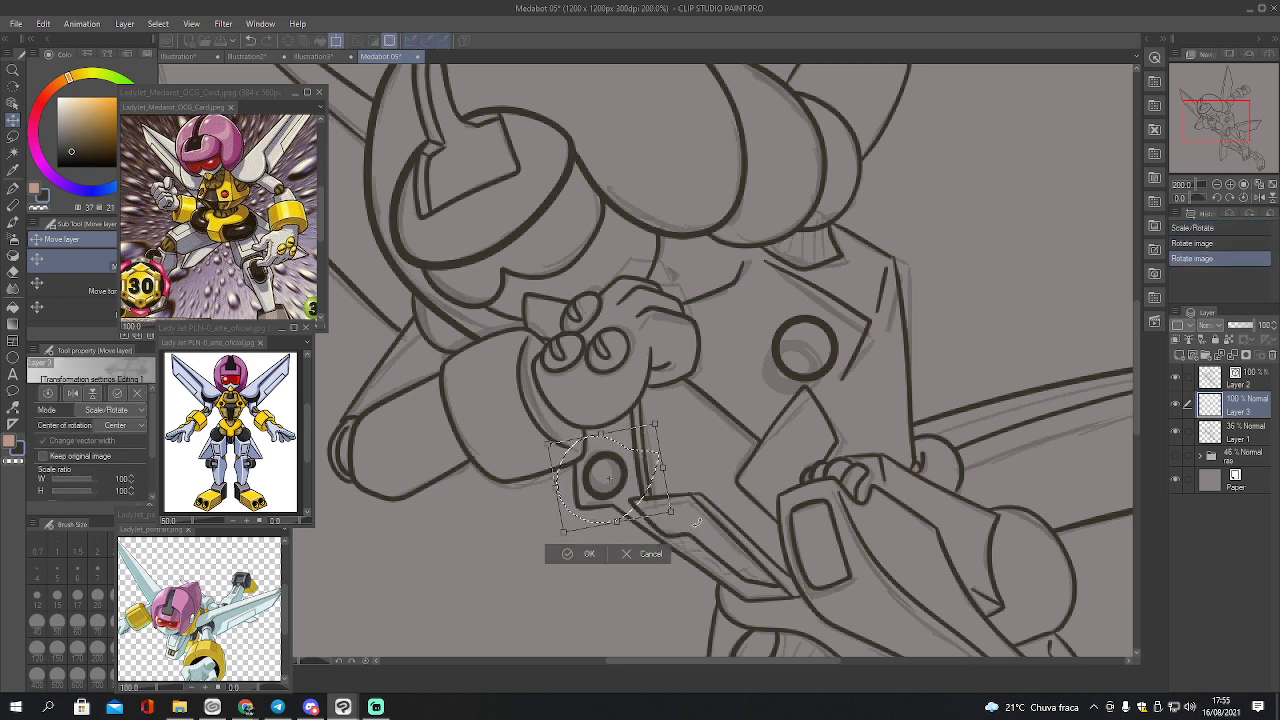
{"action": "left_click", "coordinate": [590, 553]}
{"action": "key", "text": "ctrl+d"}
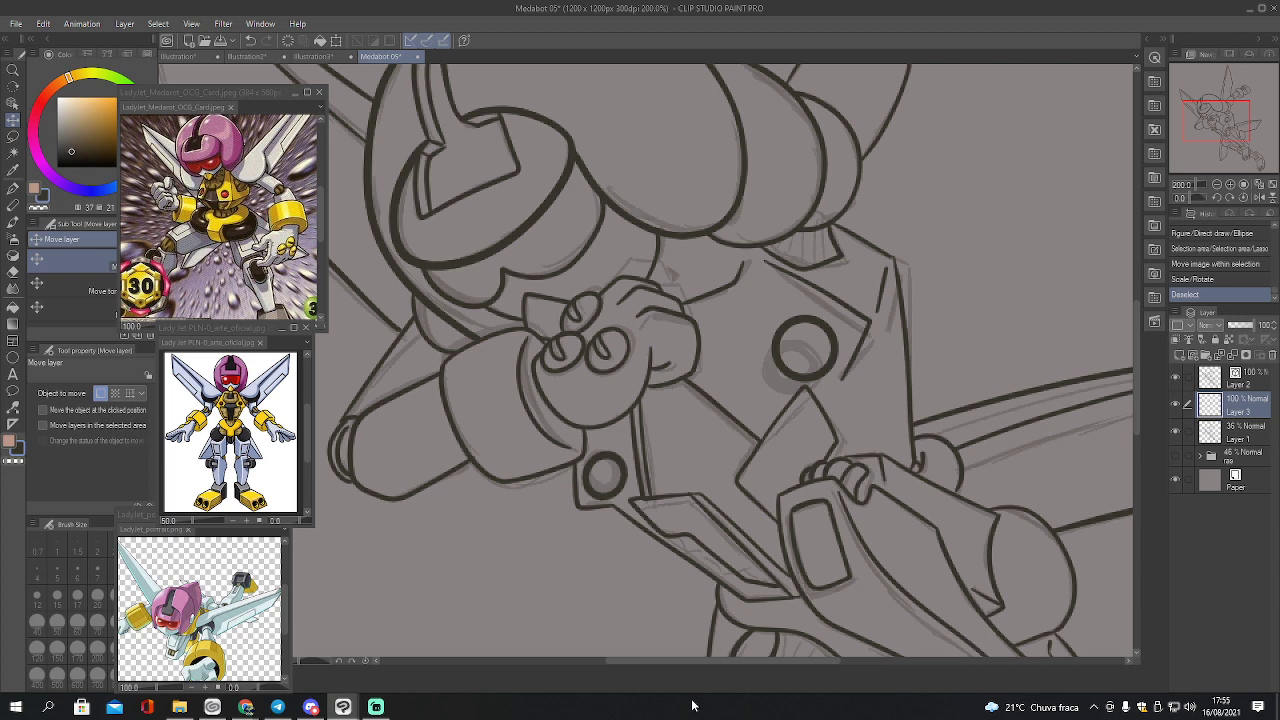
Lasso the chest circle, scale it down slightly, and clear the selection
{"action": "key", "text": "m"}
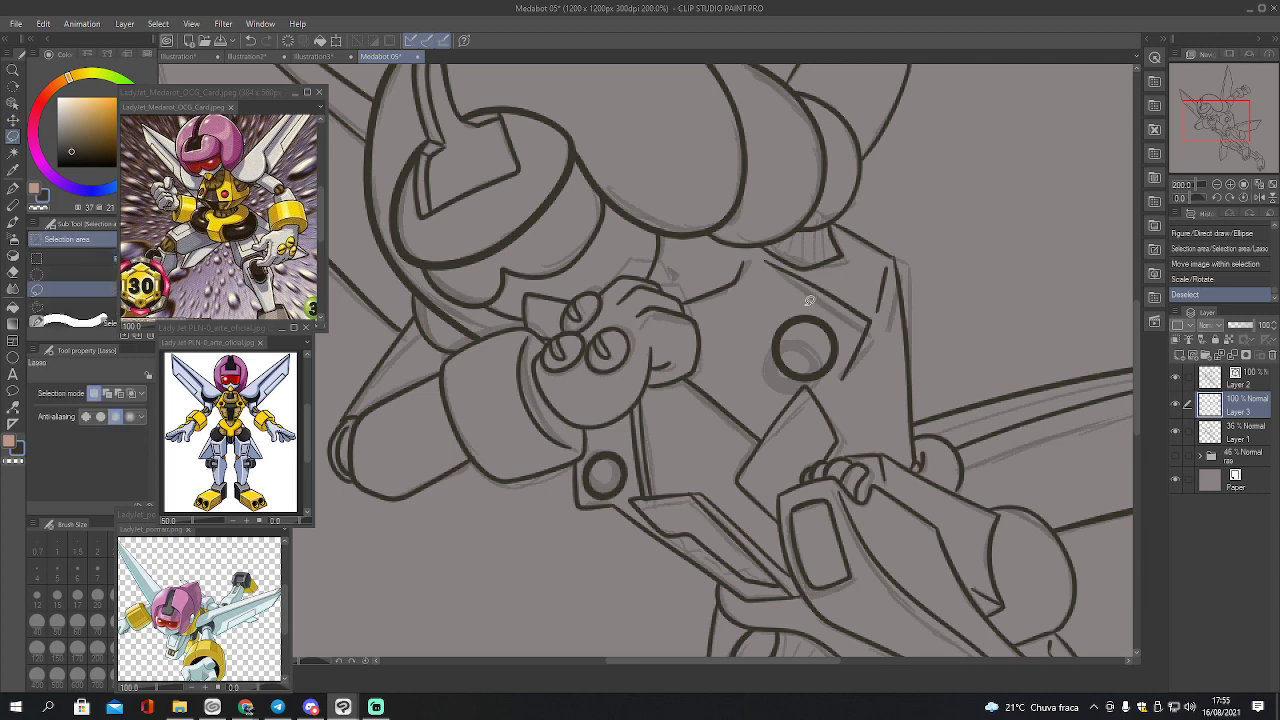
{"action": "mouse_move", "coordinate": [830, 300]}
{"action": "left_mouse_down"}
{"action": "mouse_move", "coordinate": [816, 389]}
{"action": "mouse_move", "coordinate": [845, 328]}
{"action": "left_mouse_up"}
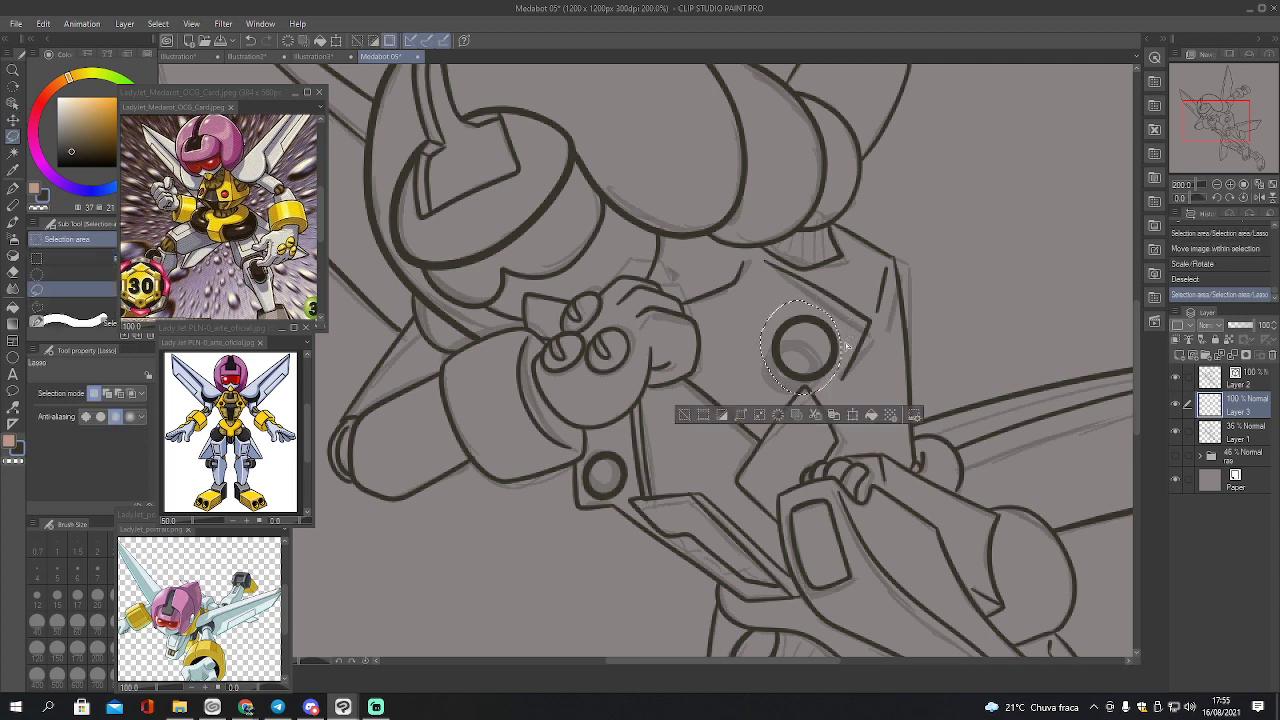
{"action": "key", "text": "ctrl+t"}
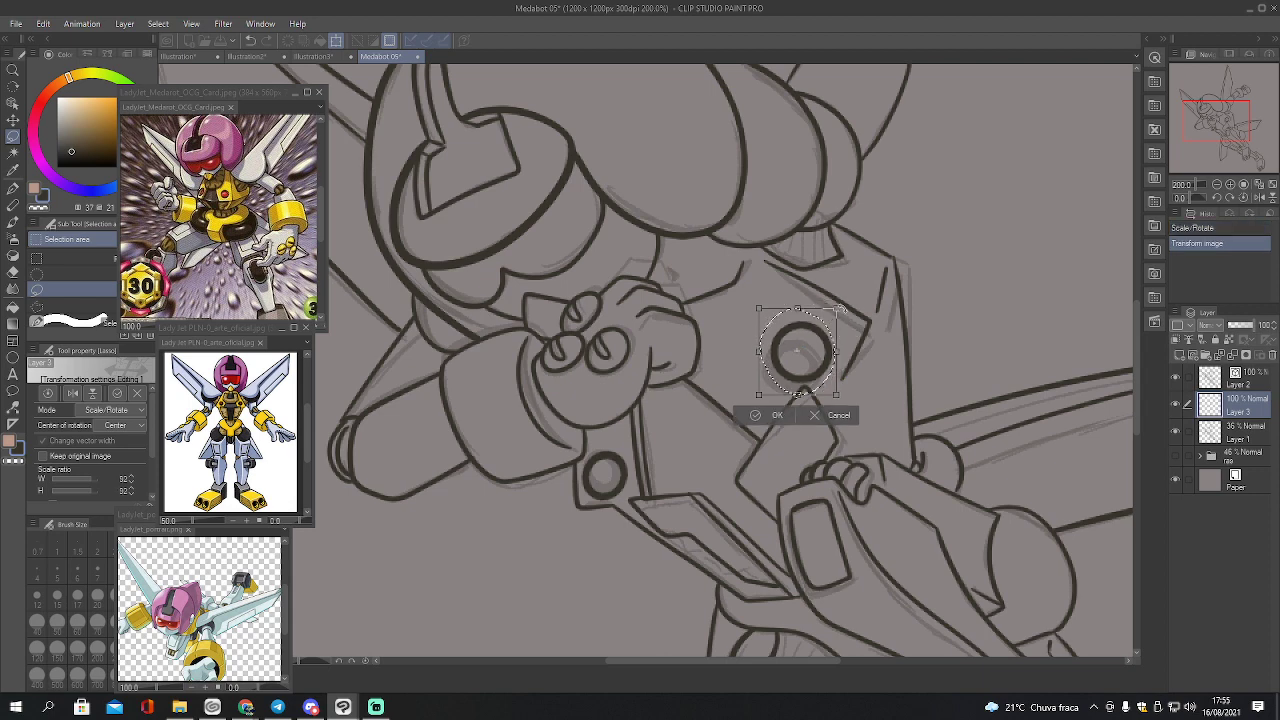
{"action": "left_click", "coordinate": [816, 418]}
{"action": "left_click", "coordinate": [812, 418]}
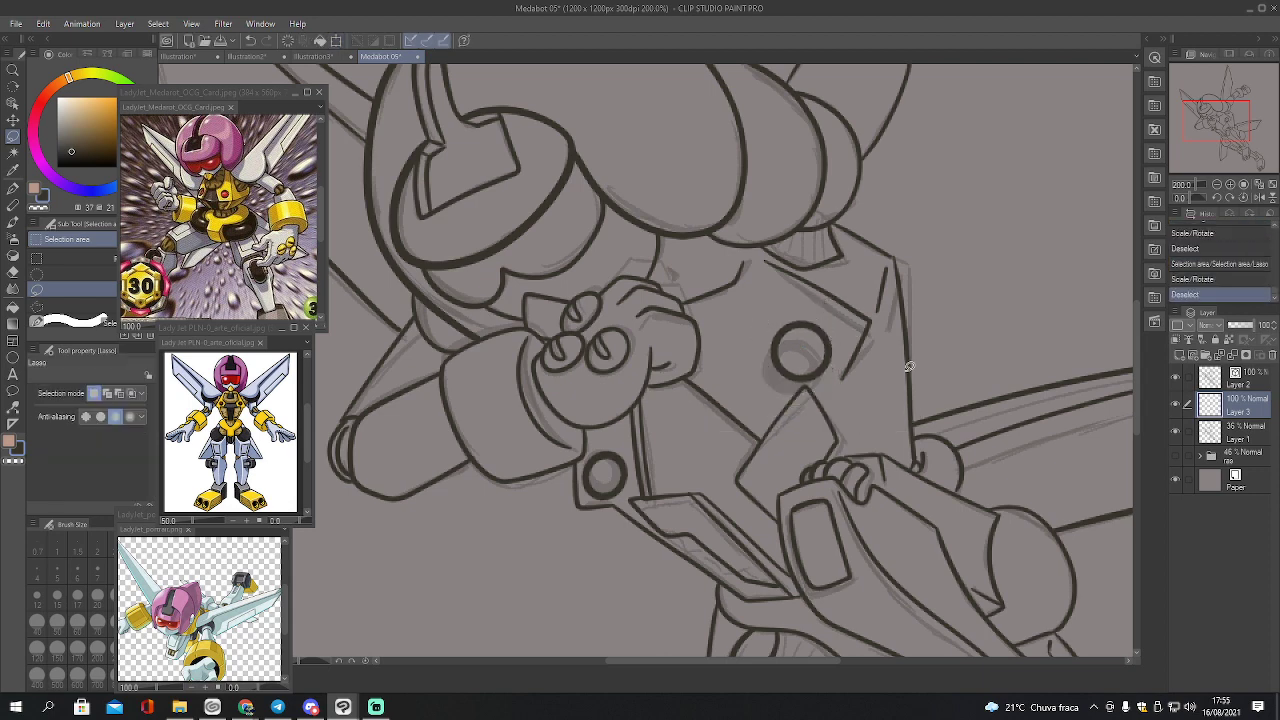
Hide the sketch on Layer 1 and save the file
{"action": "left_click", "coordinate": [1232, 433]}
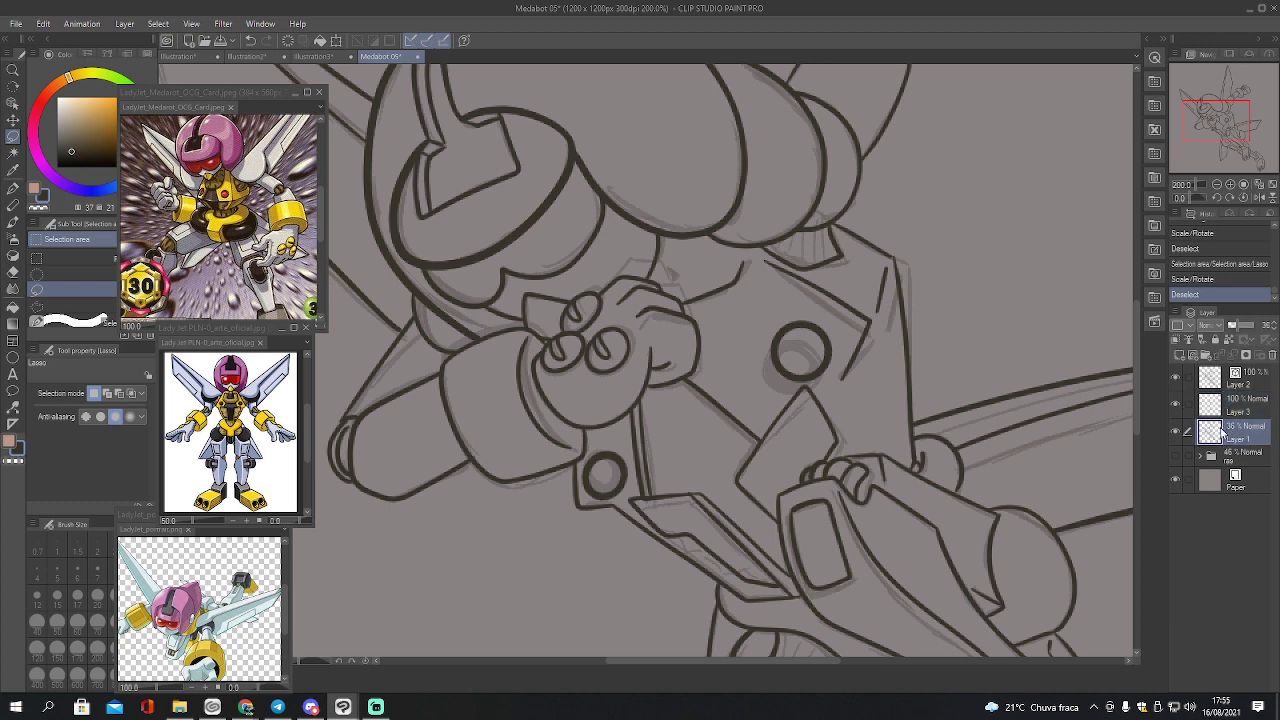
{"action": "left_click", "coordinate": [1176, 432]}
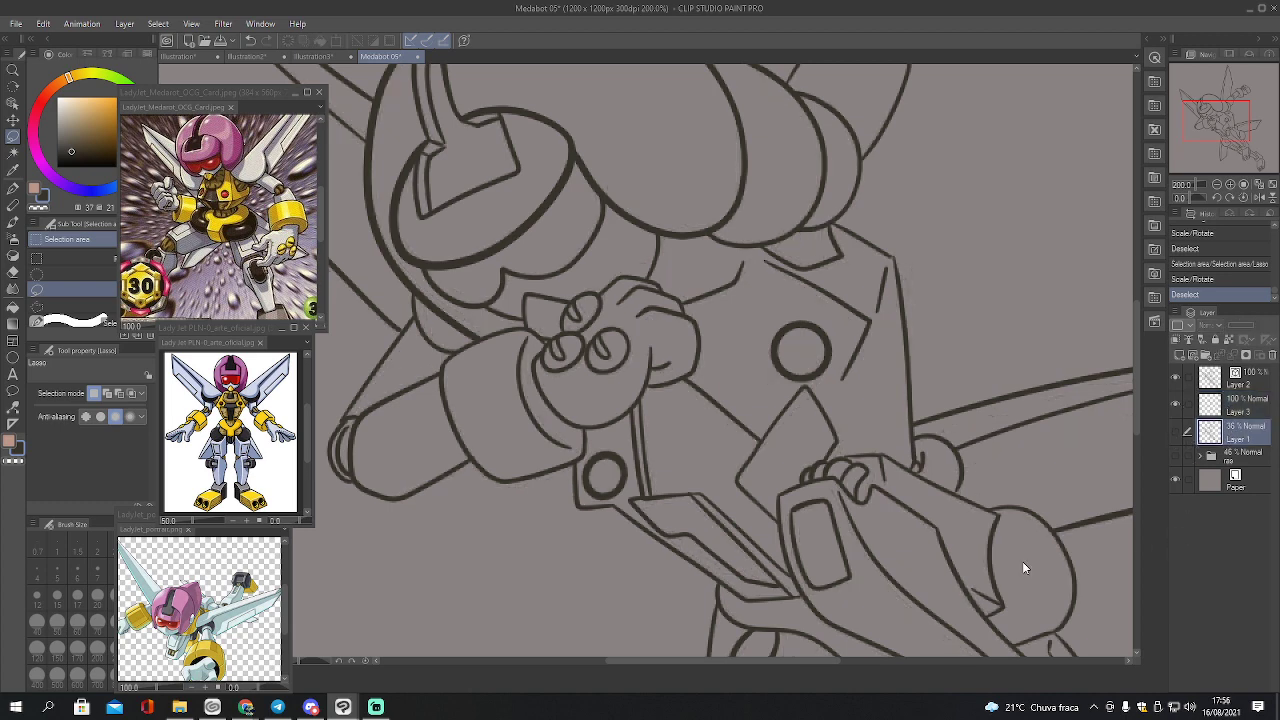
{"action": "key", "text": "ctrl+s"}
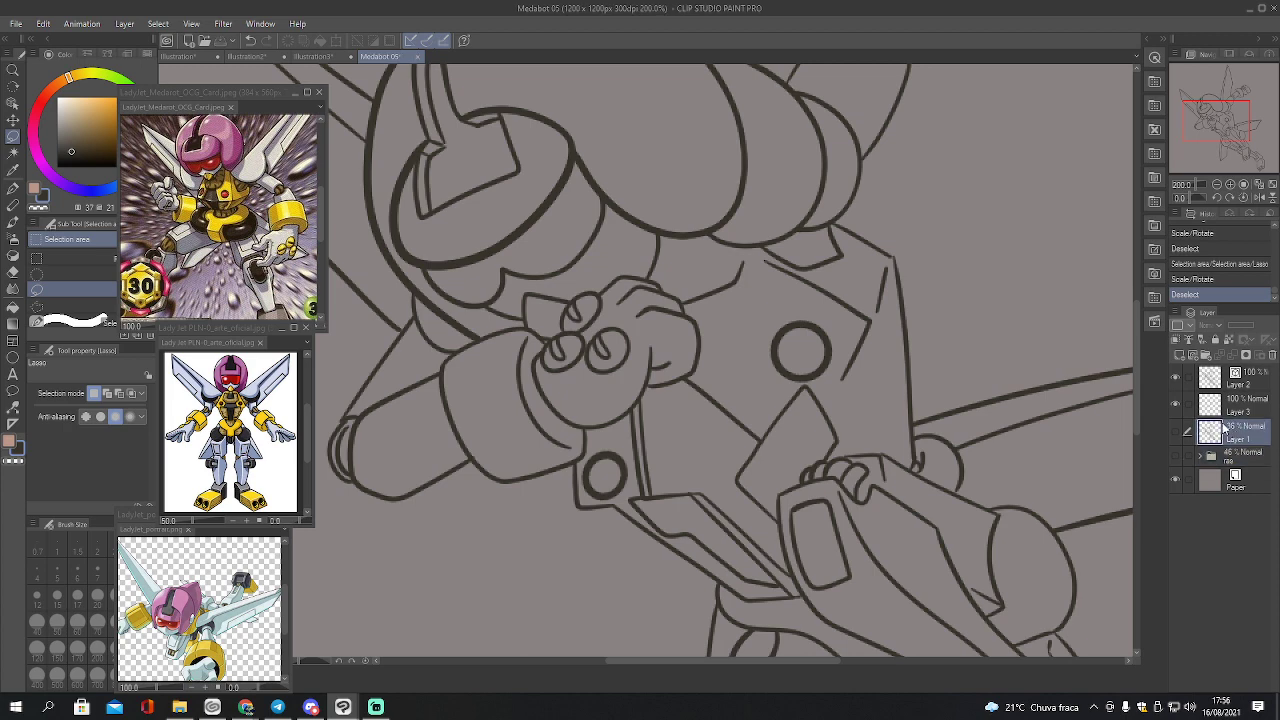
Create a layer folder named "cor" above Layer 1, add three raster layers inside it, and make the lowest one active
{"action": "left_click", "coordinate": [1212, 356]}
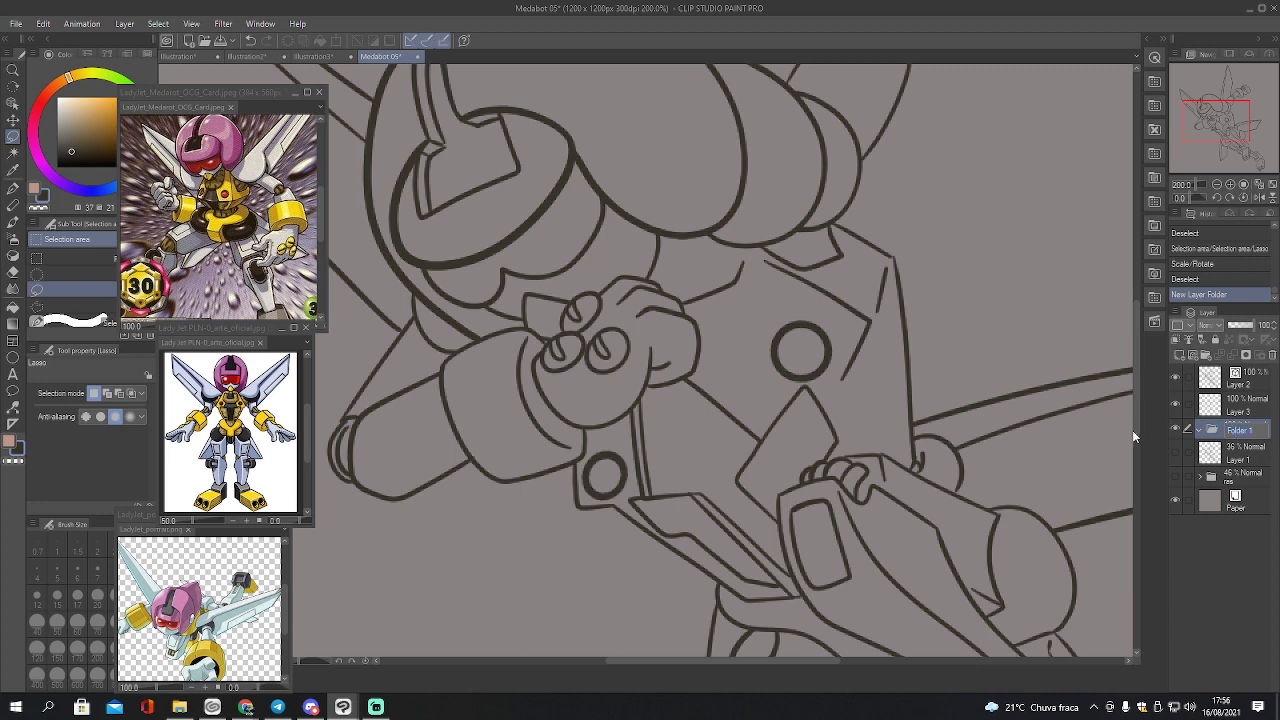
{"action": "type", "text": "cor"}
{"action": "key", "text": "Return"}
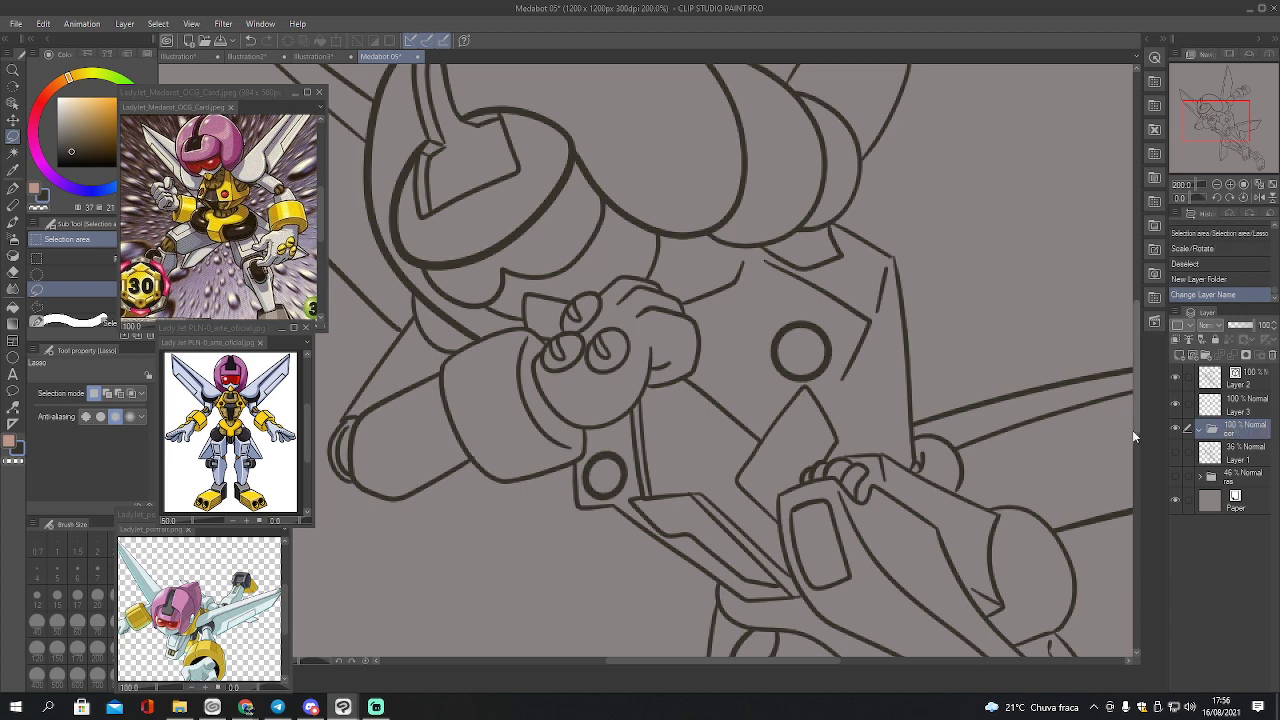
{"action": "left_click", "coordinate": [1181, 355]}
{"action": "left_click", "coordinate": [1181, 355]}
{"action": "left_click", "coordinate": [1181, 355]}
{"action": "left_click", "coordinate": [1222, 510]}
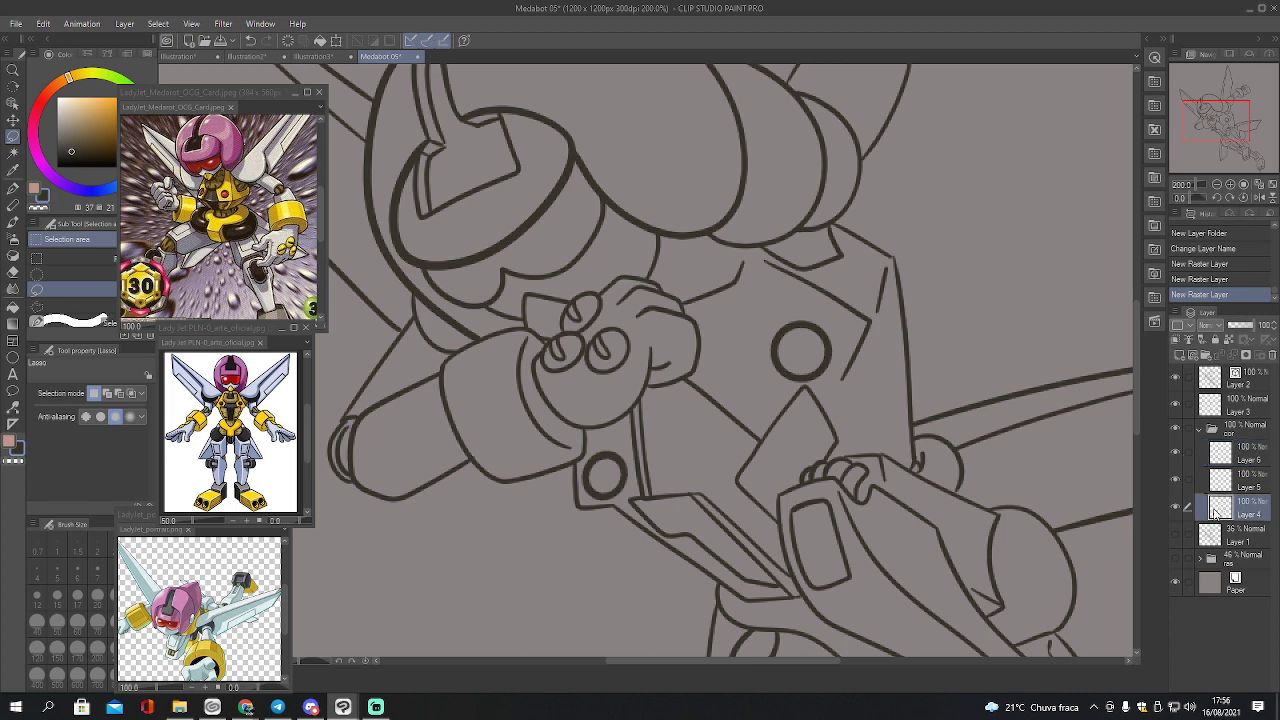
Sample the helmet's purple and the pale bluish-white body colour from the official Lady Jet art reference with the Eyedropper
{"action": "left_click", "coordinate": [1217, 186]}
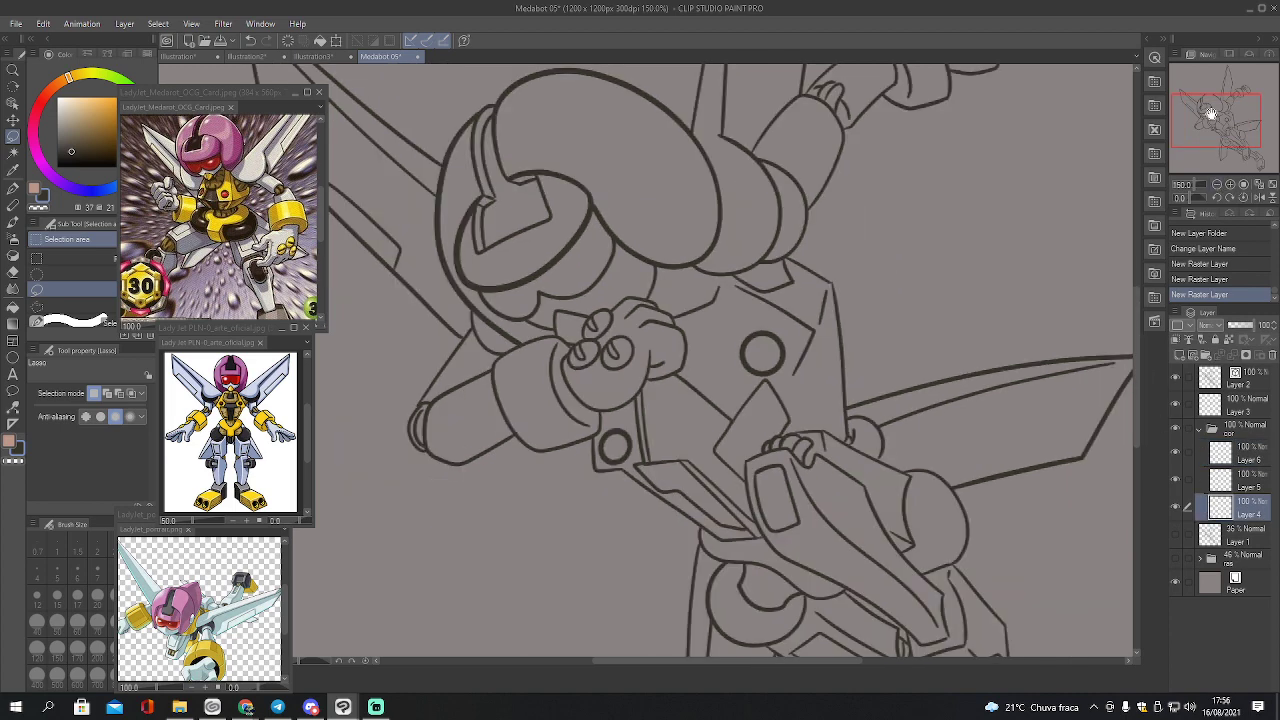
{"action": "left_click_drag", "start_coordinate": [1219, 118], "coordinate": [1215, 112]}
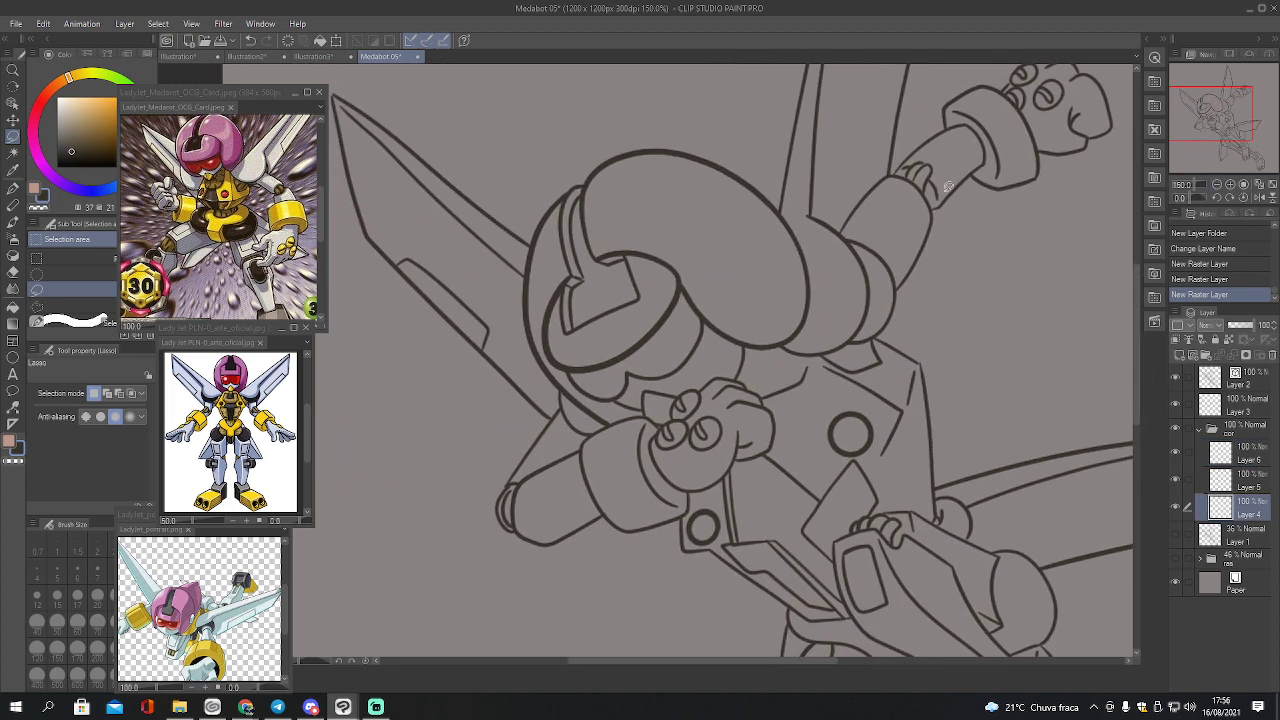
{"action": "key", "text": "i"}
{"action": "left_click", "coordinate": [242, 368]}
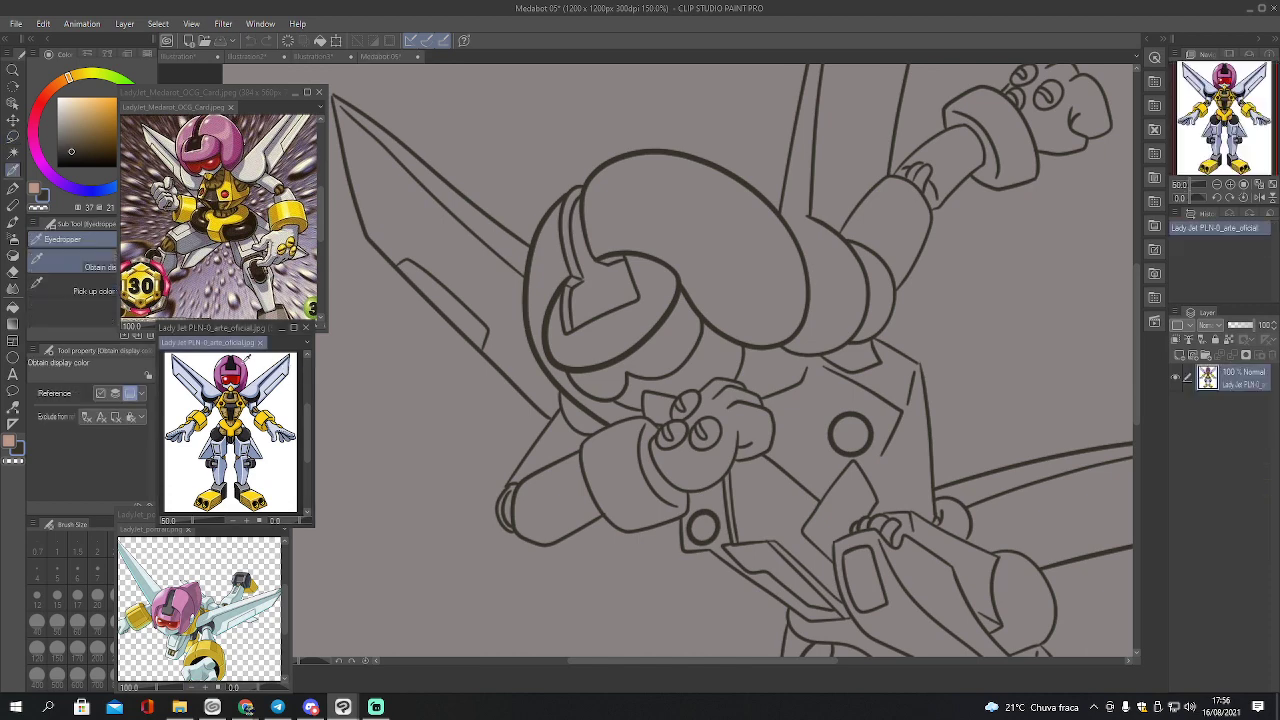
{"action": "left_click", "coordinate": [247, 358]}
{"action": "left_click", "coordinate": [246, 360]}
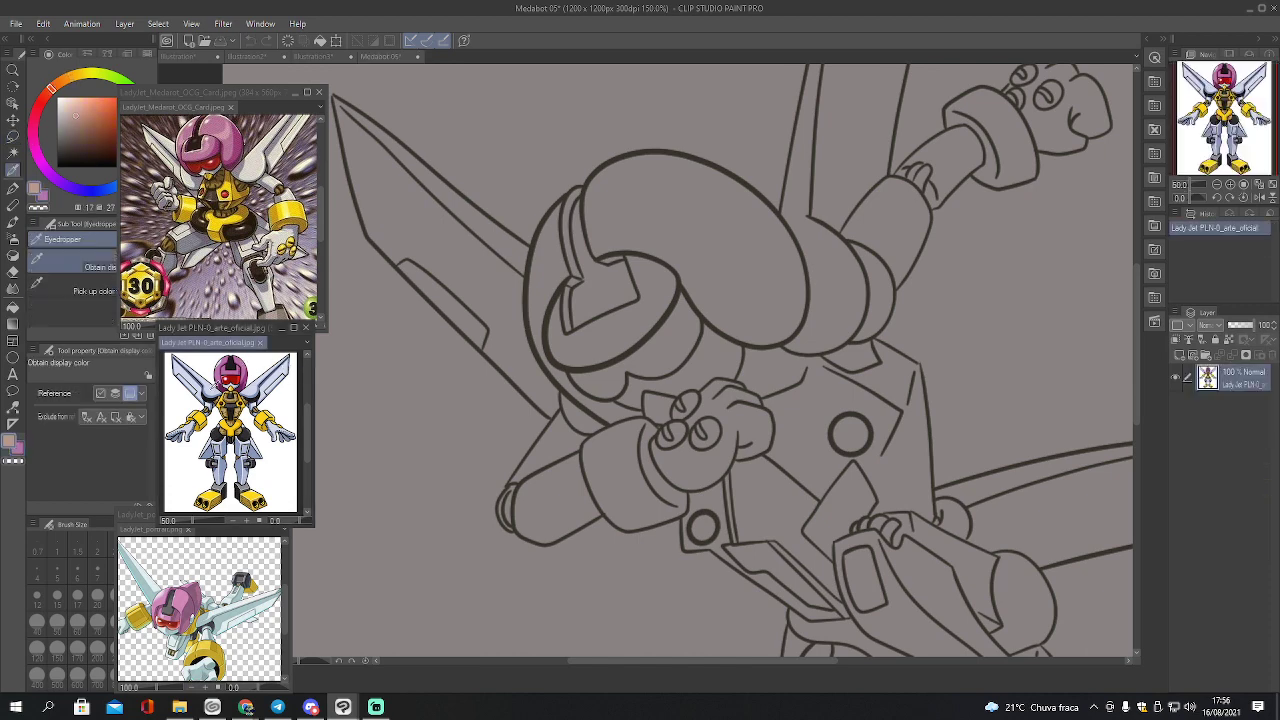
{"action": "left_click", "coordinate": [262, 398]}
Try to select the wings and raised arm areas with Auto select and Lasso, and clear the selection
{"action": "key", "text": "w"}
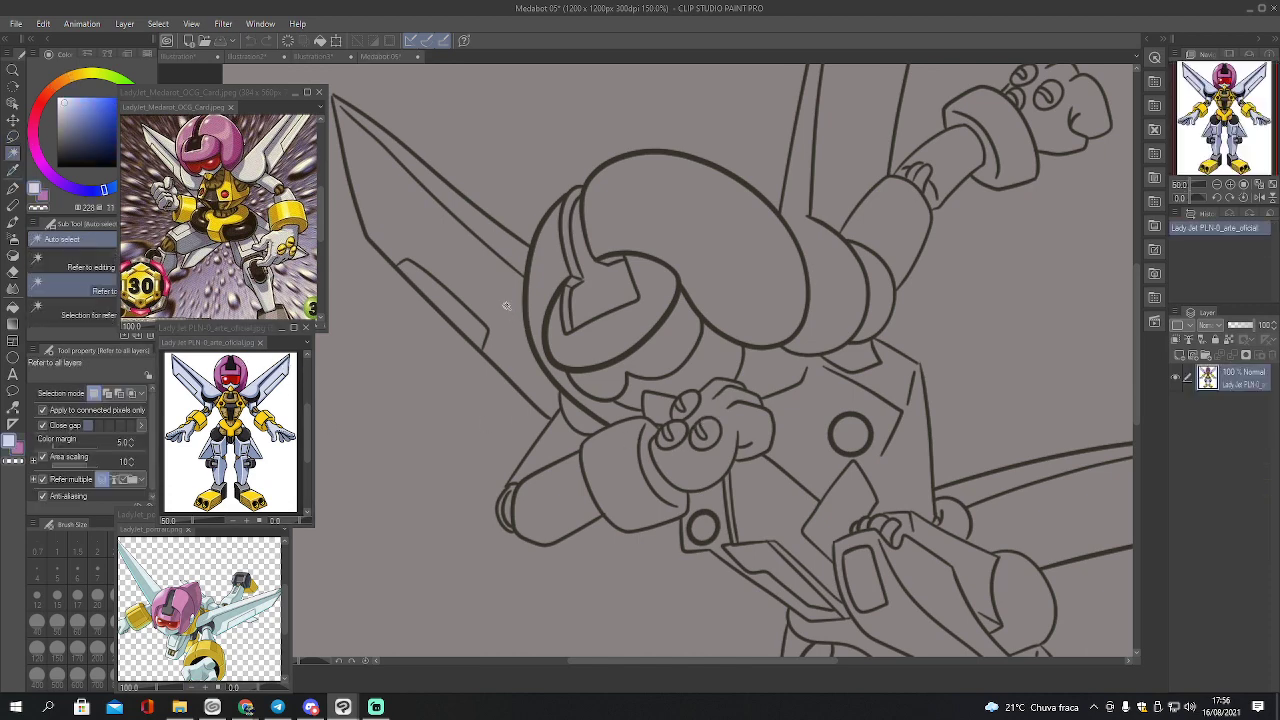
{"action": "left_click", "coordinate": [512, 270]}
{"action": "left_click", "coordinate": [462, 311]}
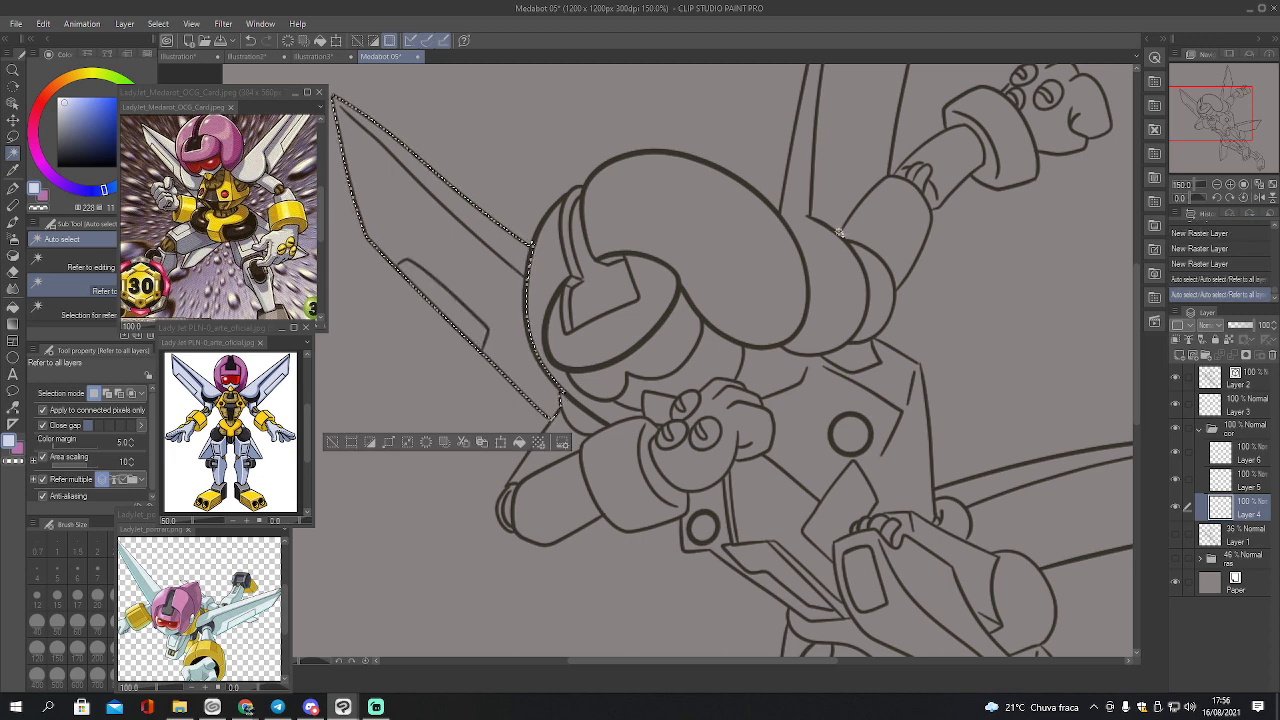
{"action": "left_click", "coordinate": [880, 187]}
{"action": "mouse_move", "coordinate": [880, 187]}
{"action": "left_mouse_down"}
{"action": "mouse_move", "coordinate": [775, 332]}
{"action": "mouse_move", "coordinate": [780, 350]}
{"action": "left_mouse_up"}
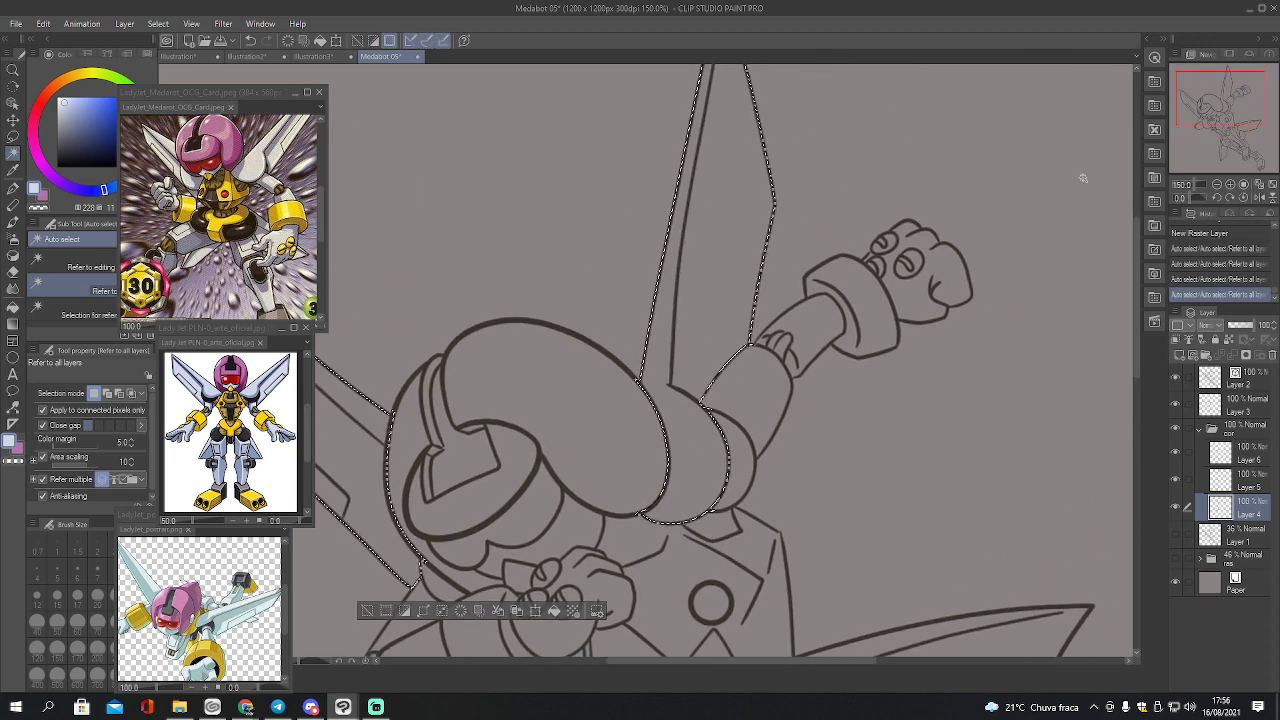
{"action": "left_click", "coordinate": [775, 346]}
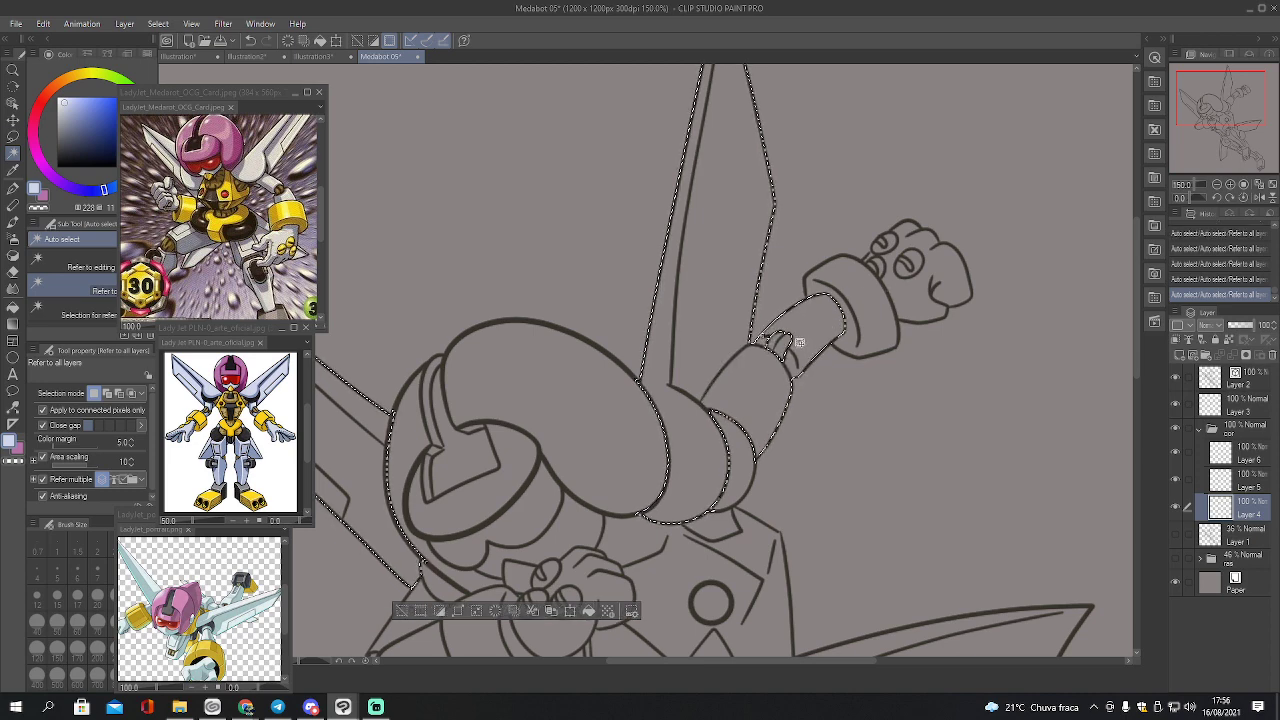
{"action": "key", "text": "m"}
{"action": "mouse_move", "coordinate": [783, 326]}
{"action": "left_mouse_down"}
{"action": "mouse_move", "coordinate": [770, 350]}
{"action": "mouse_move", "coordinate": [782, 320]}
{"action": "left_mouse_up"}
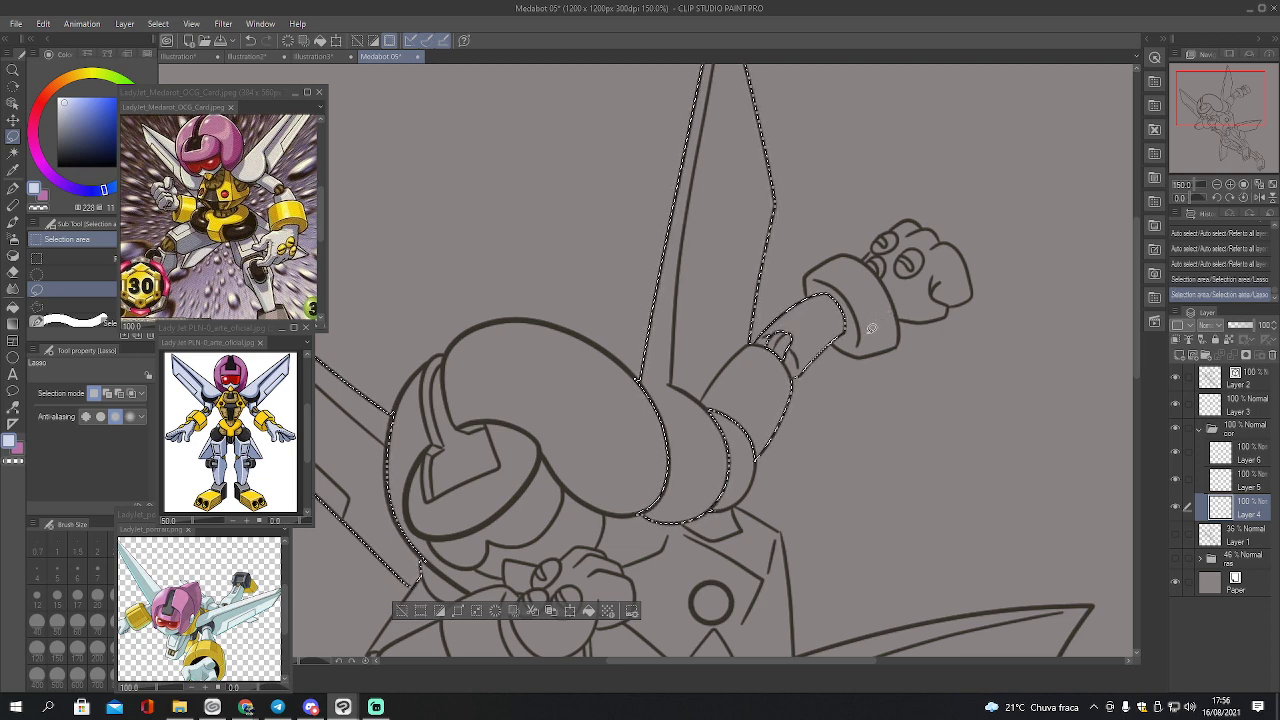
{"action": "key", "text": "ctrl+d"}
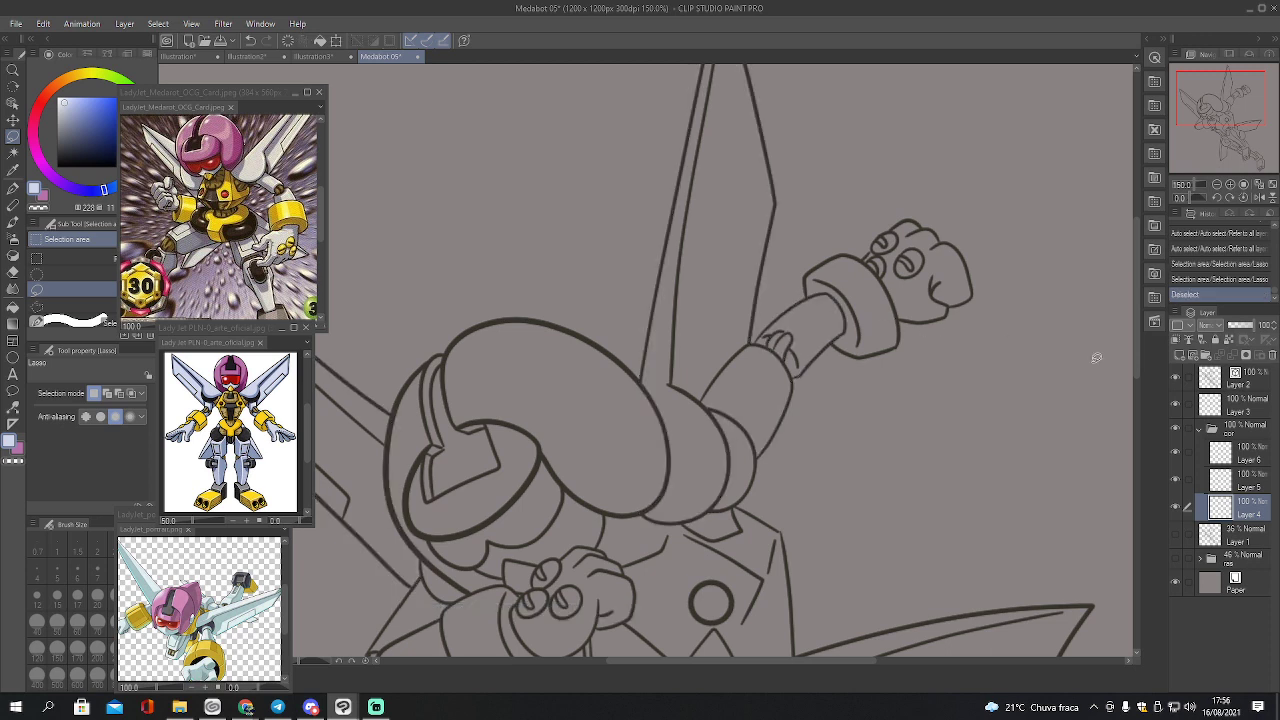
Sample the dark line-art colour and add G-pen strokes to the elbow joint of the raised arm on Layer 2
{"action": "left_click", "coordinate": [1212, 402]}
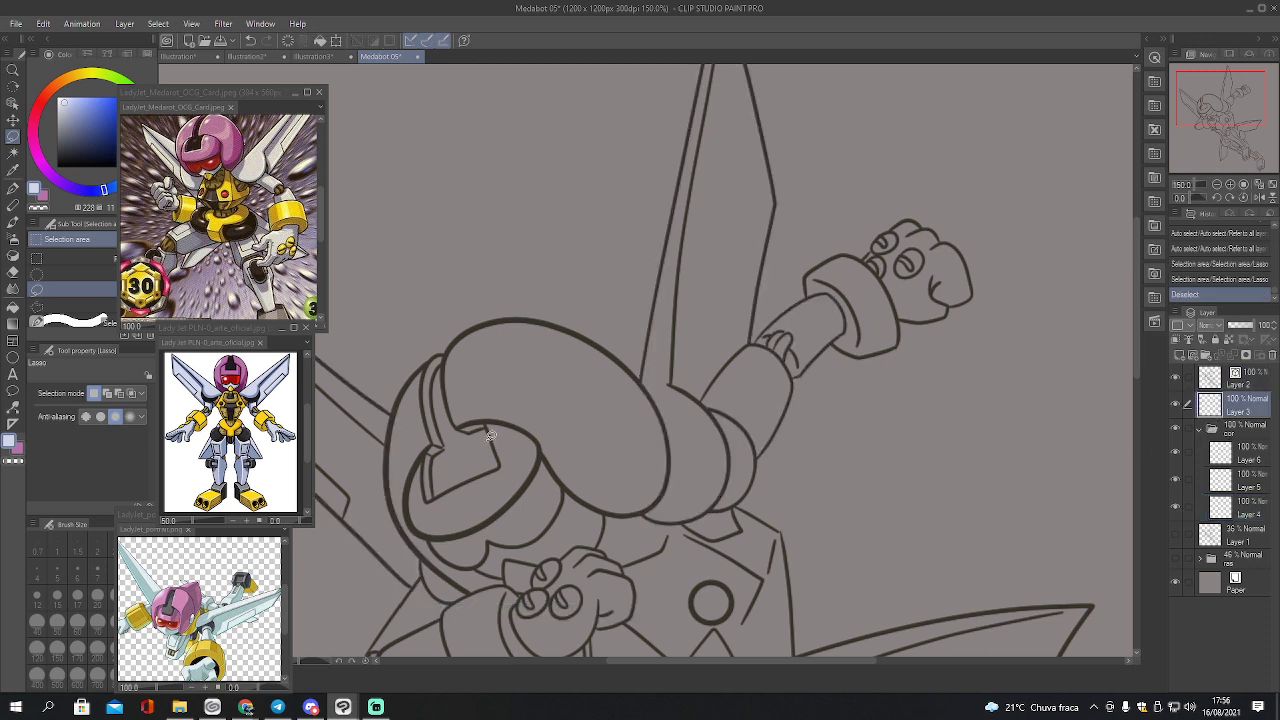
{"action": "key", "text": "i"}
{"action": "left_click", "coordinate": [650, 392]}
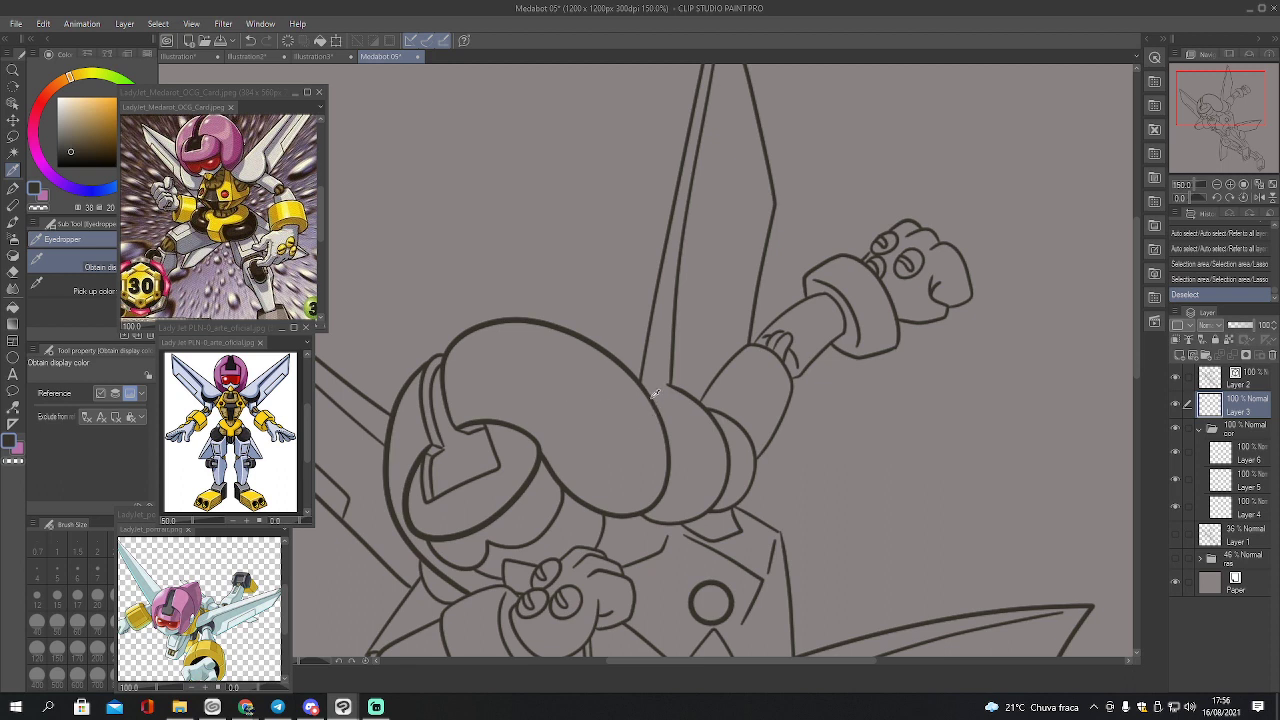
{"action": "key", "text": "p"}
{"action": "left_click", "coordinate": [1212, 378]}
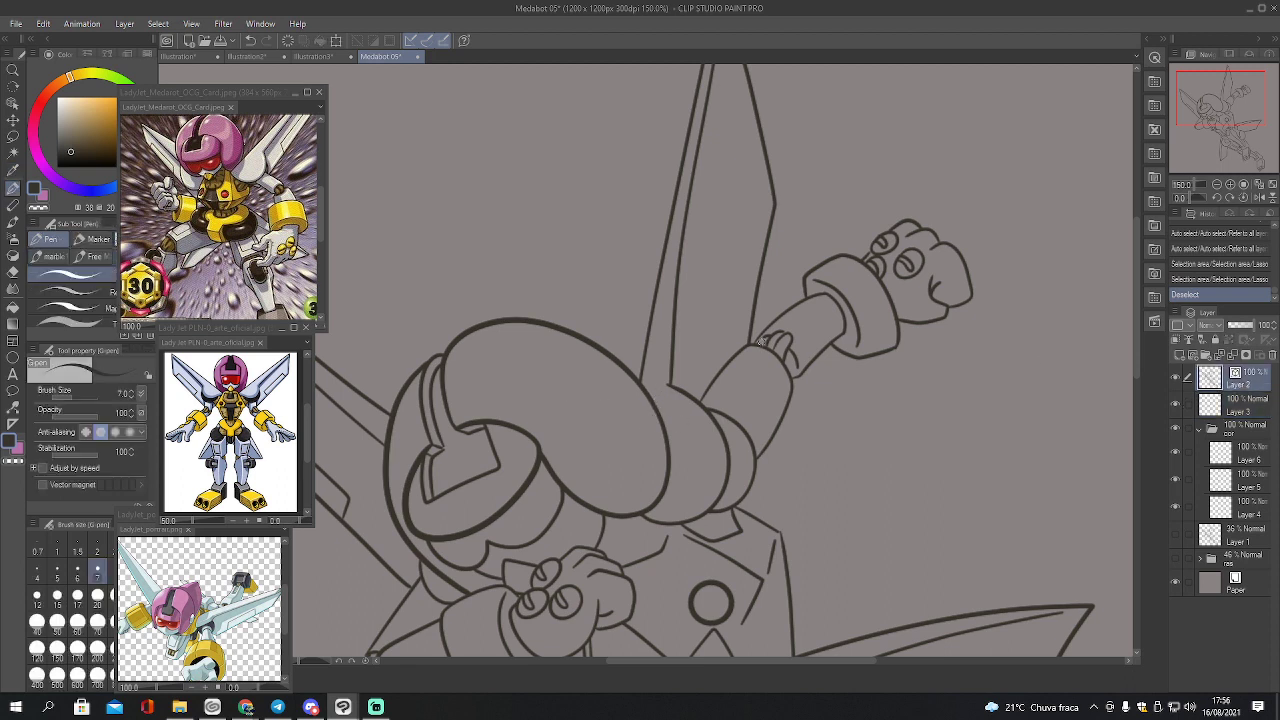
{"action": "left_click_drag", "start_coordinate": [763, 343], "coordinate": [797, 359]}
{"action": "key", "text": "ctrl+z"}
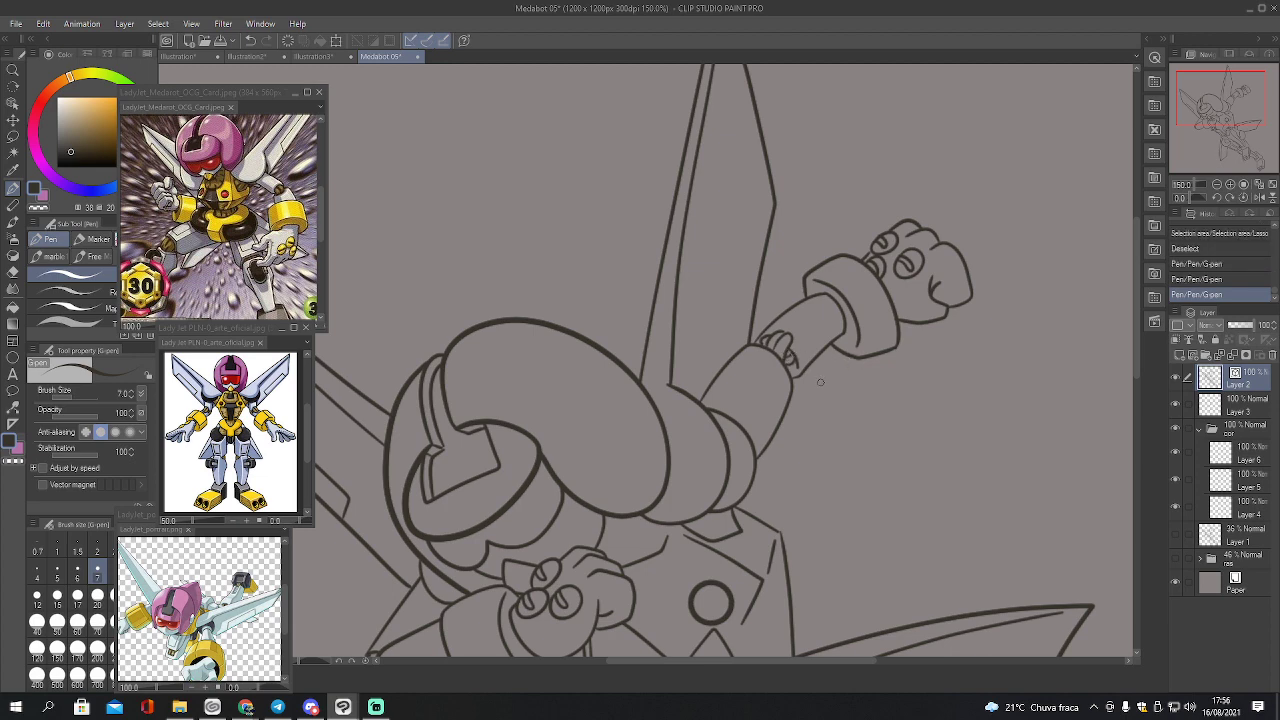
Clean up the raised arm's elbow joint with the hard eraser at size 7 and redraw its edge with the G-pen
{"action": "key", "text": "e"}
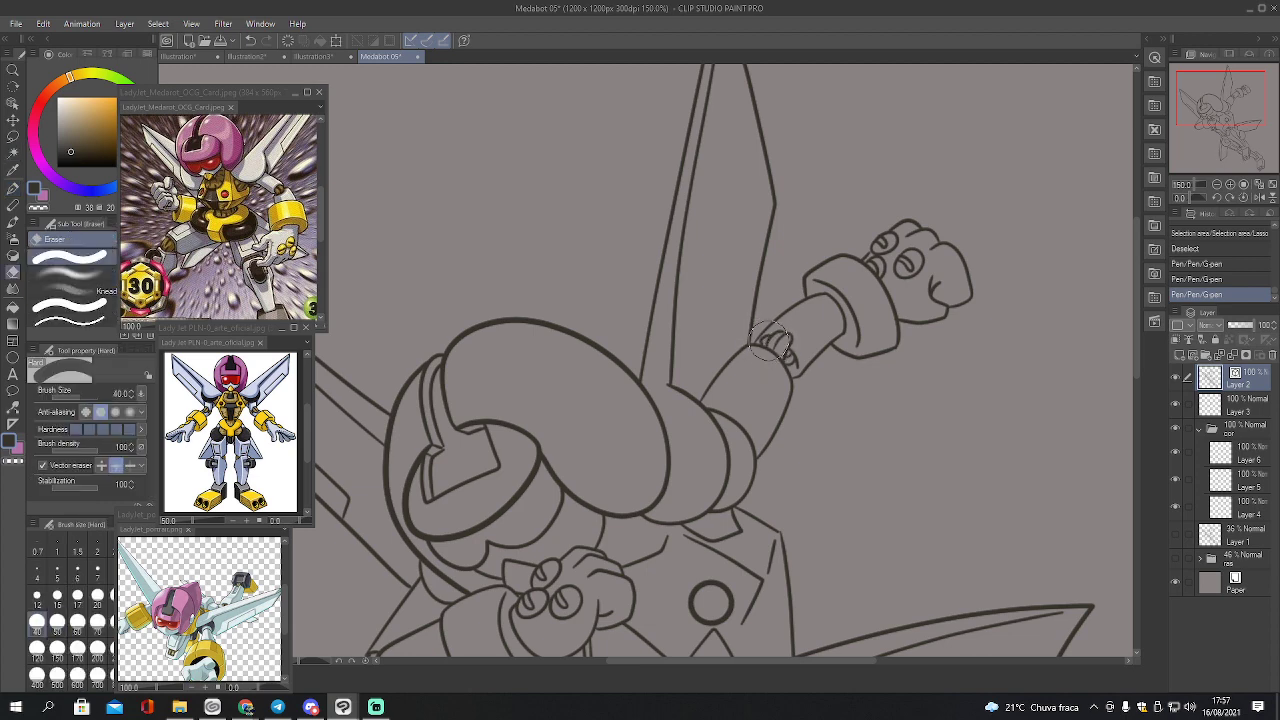
{"action": "left_click", "coordinate": [97, 568]}
{"action": "left_click_drag", "start_coordinate": [760, 340], "coordinate": [768, 345]}
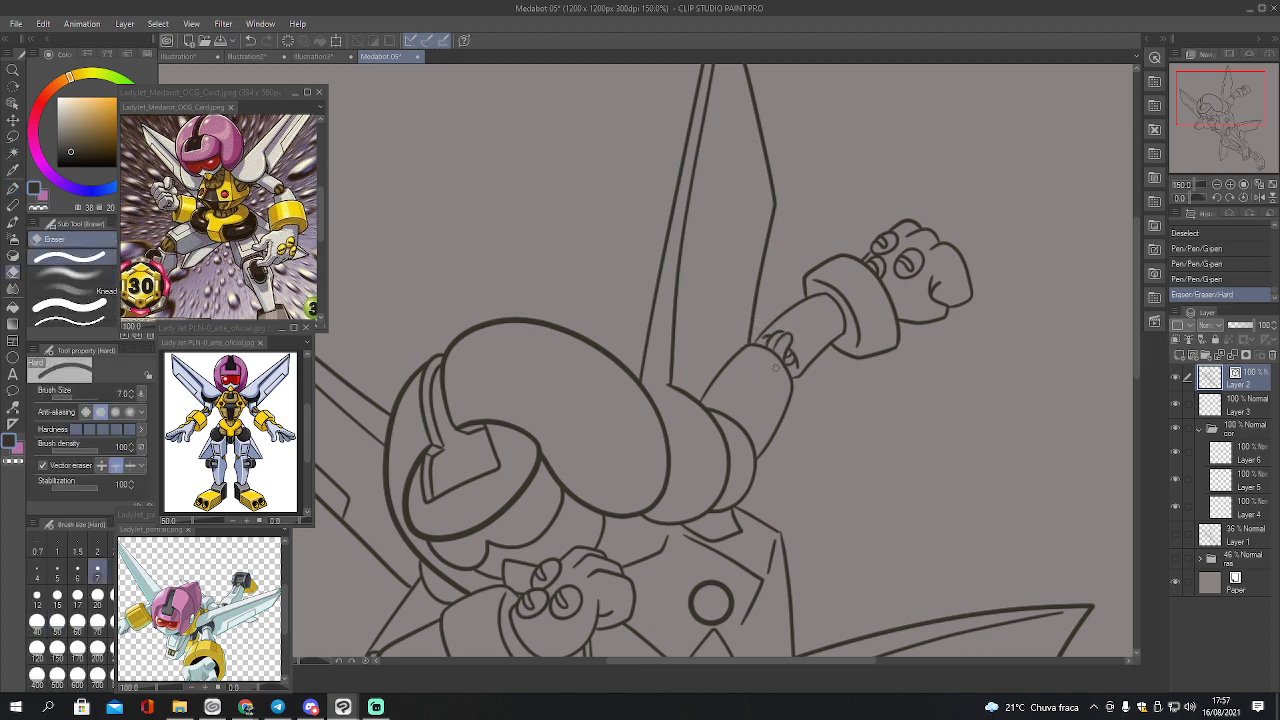
{"action": "key", "text": "p"}
{"action": "left_click_drag", "start_coordinate": [760, 342], "coordinate": [768, 337]}
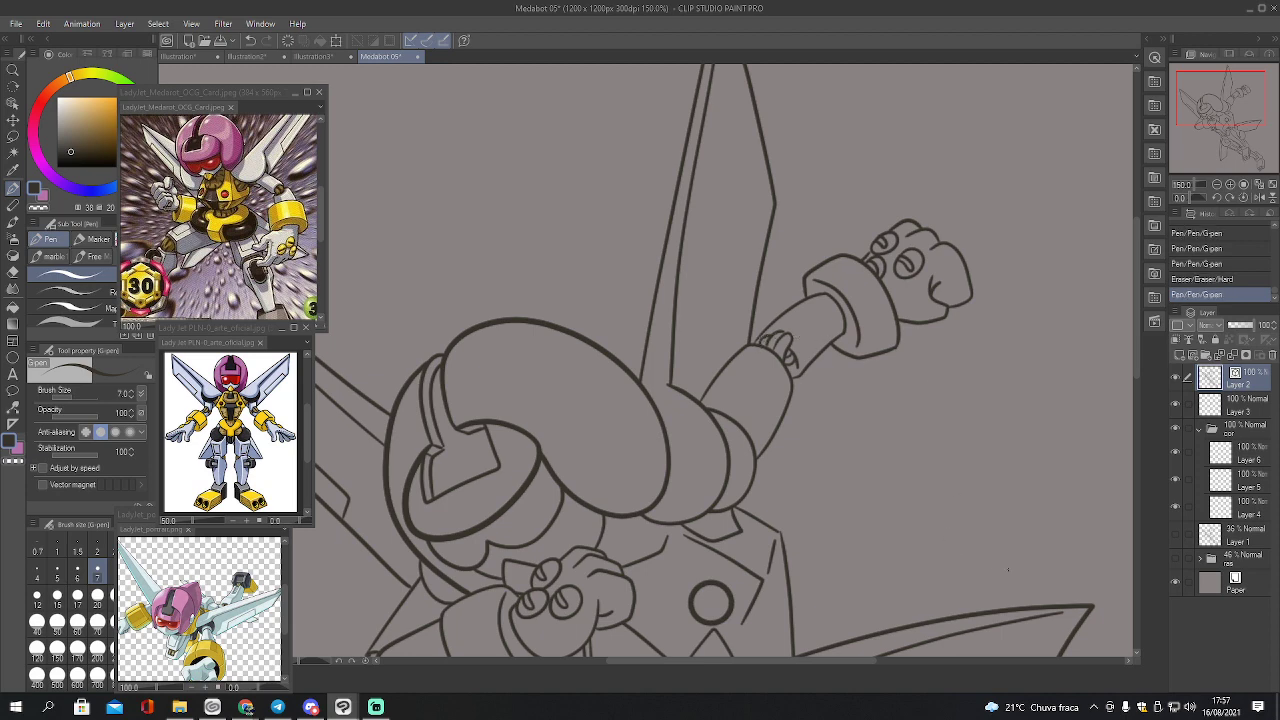
Adjust the line where the raised fist meets its cuff on Layer 2 using Pinch vector line
{"action": "left_click", "coordinate": [1215, 515]}
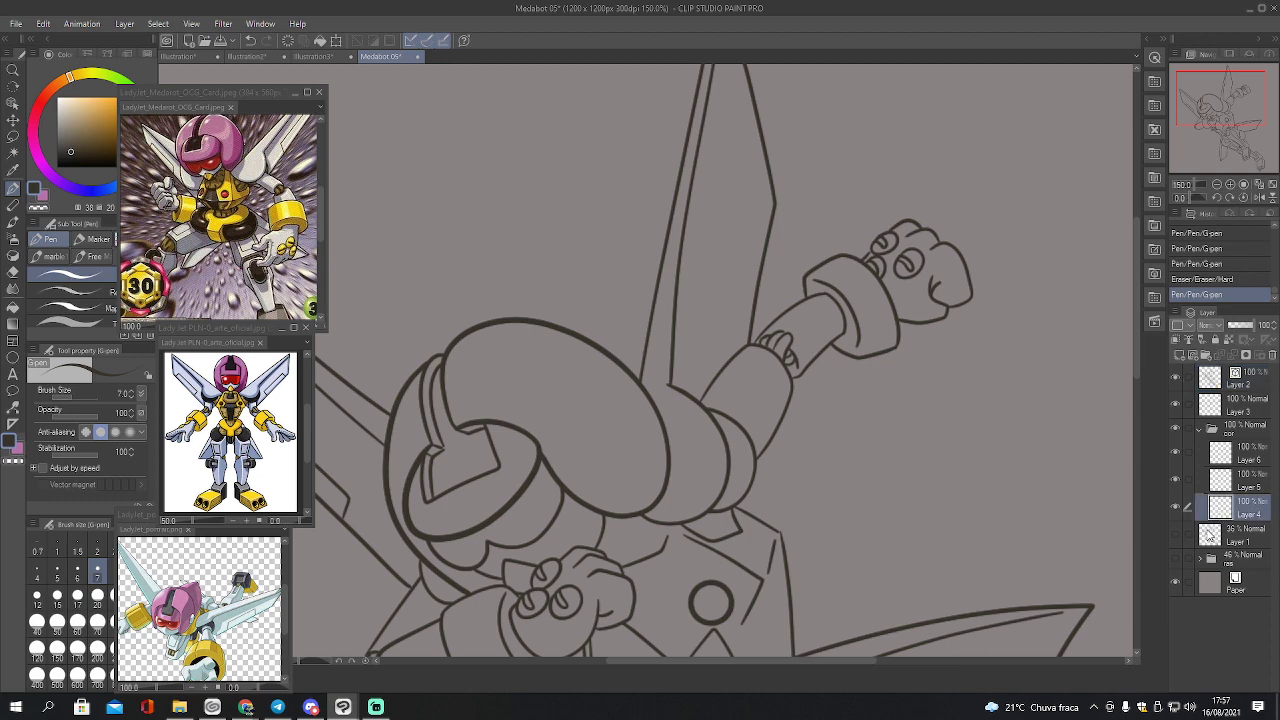
{"action": "key", "text": "y"}
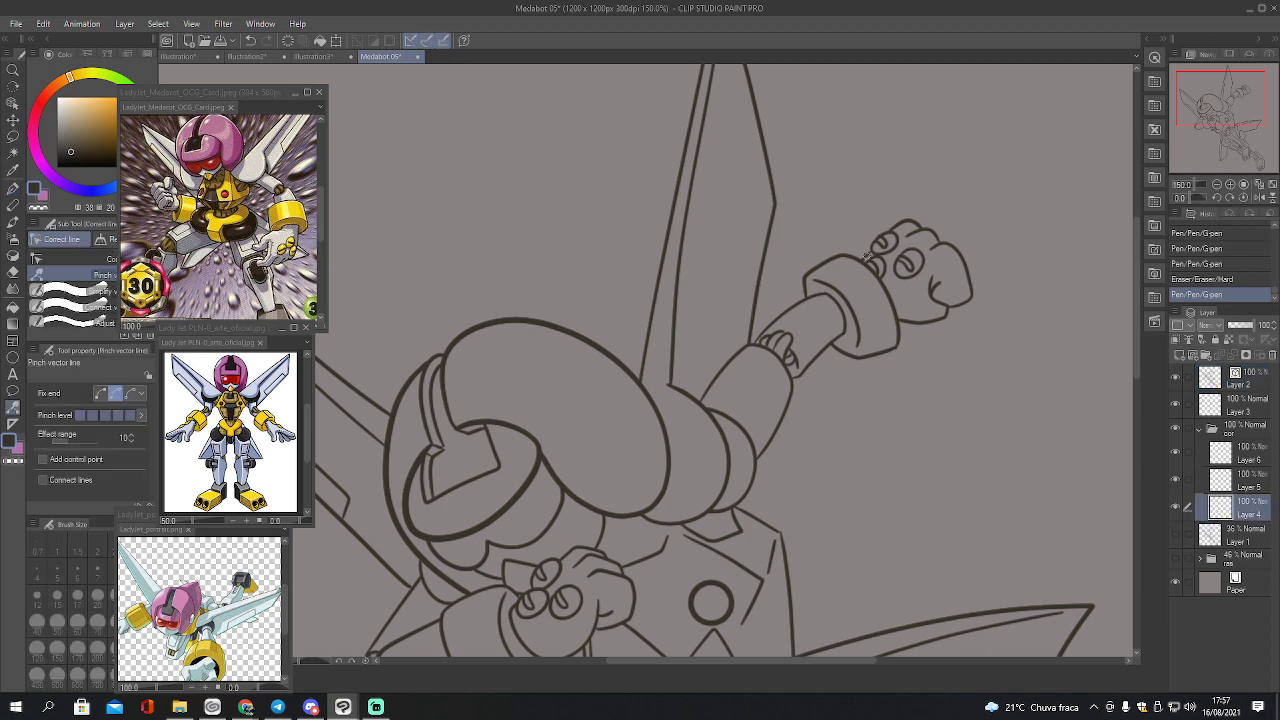
{"action": "left_click_drag", "start_coordinate": [868, 256], "coordinate": [874, 250]}
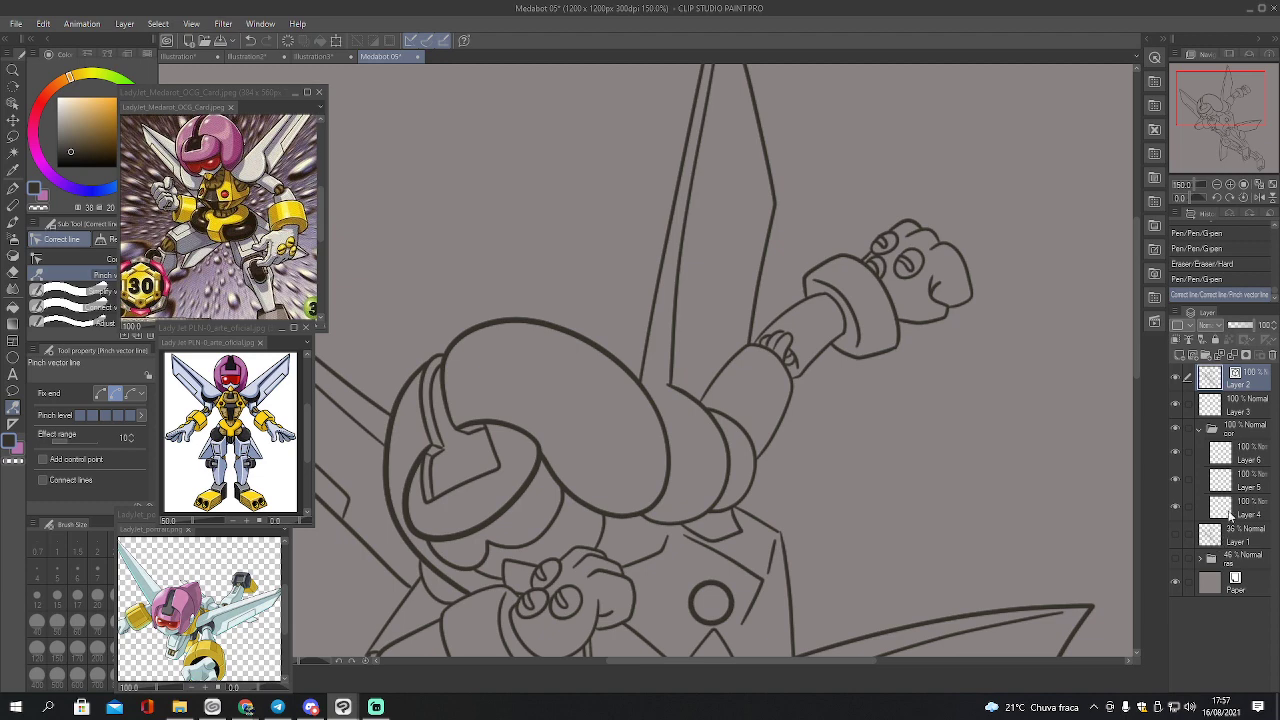
Make Layer 4 active and sample the pale bluish-white body colour from the official Lady Jet art reference
{"action": "left_click", "coordinate": [1230, 514]}
{"action": "key", "text": "i"}
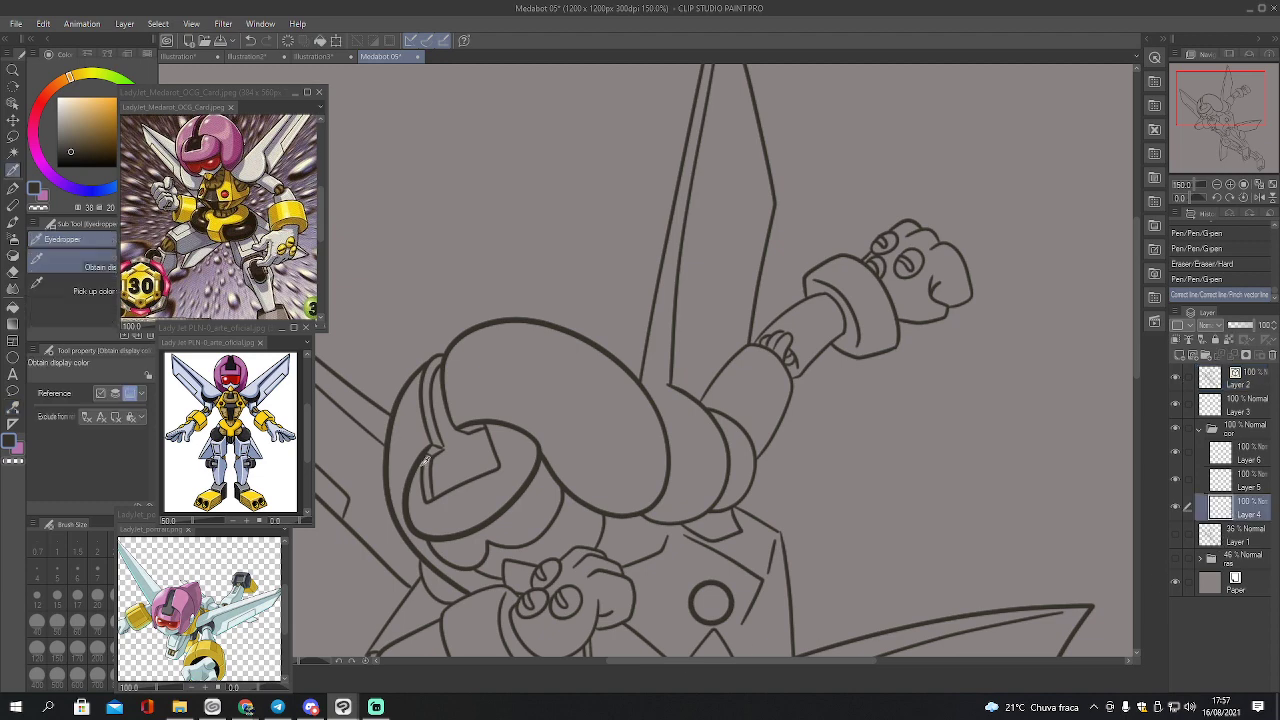
{"action": "left_click", "coordinate": [215, 398]}
{"action": "left_click", "coordinate": [217, 385]}
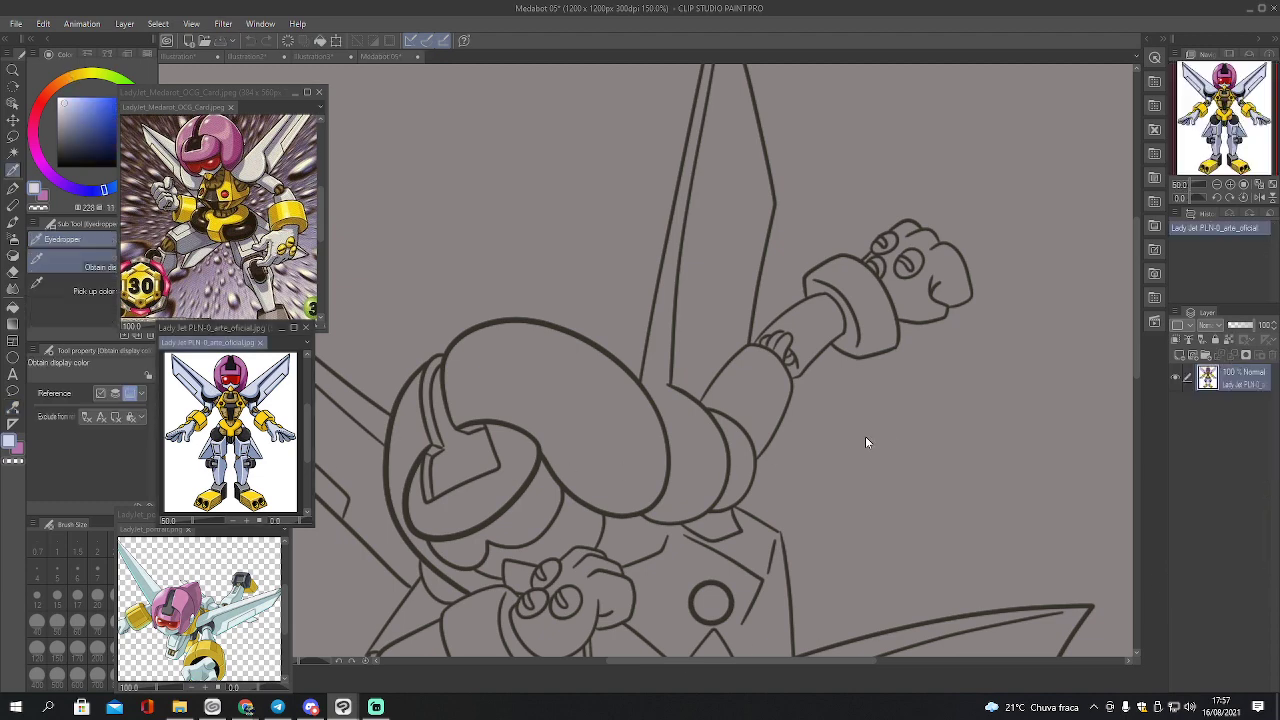
Select the raised arm, the shoulder, the upright wing and the raised fist with Auto select referring to all layers
{"action": "key", "text": "w"}
{"action": "left_click", "coordinate": [756, 387]}
{"action": "left_click", "coordinate": [799, 365], "text": "shift"}
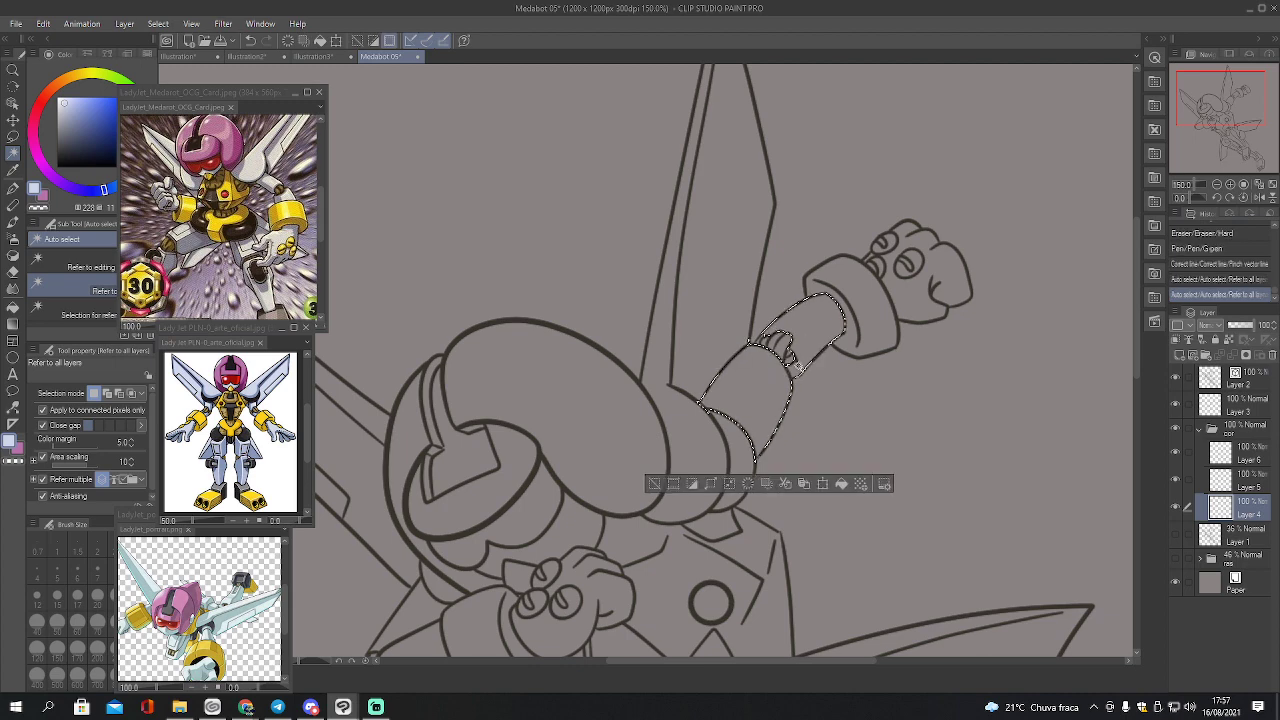
{"action": "left_click", "coordinate": [653, 332], "text": "shift"}
{"action": "left_click", "coordinate": [657, 343], "text": "shift"}
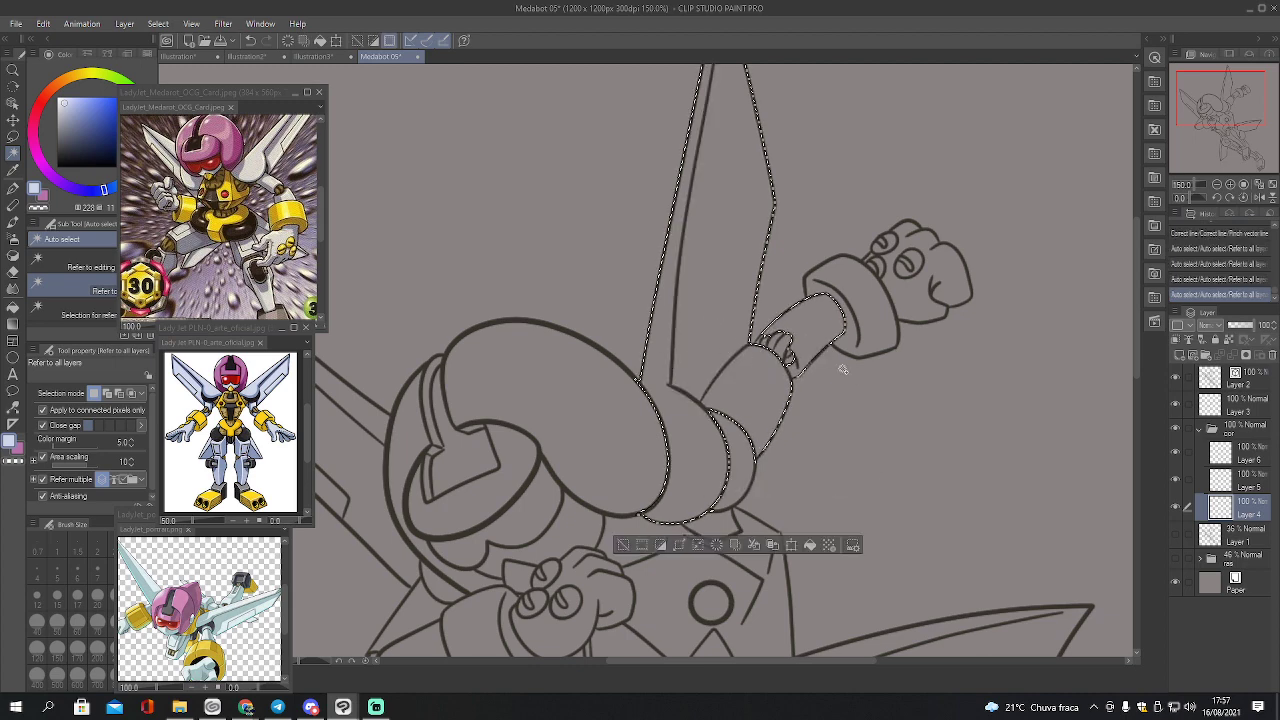
{"action": "left_click", "coordinate": [878, 281], "text": "shift"}
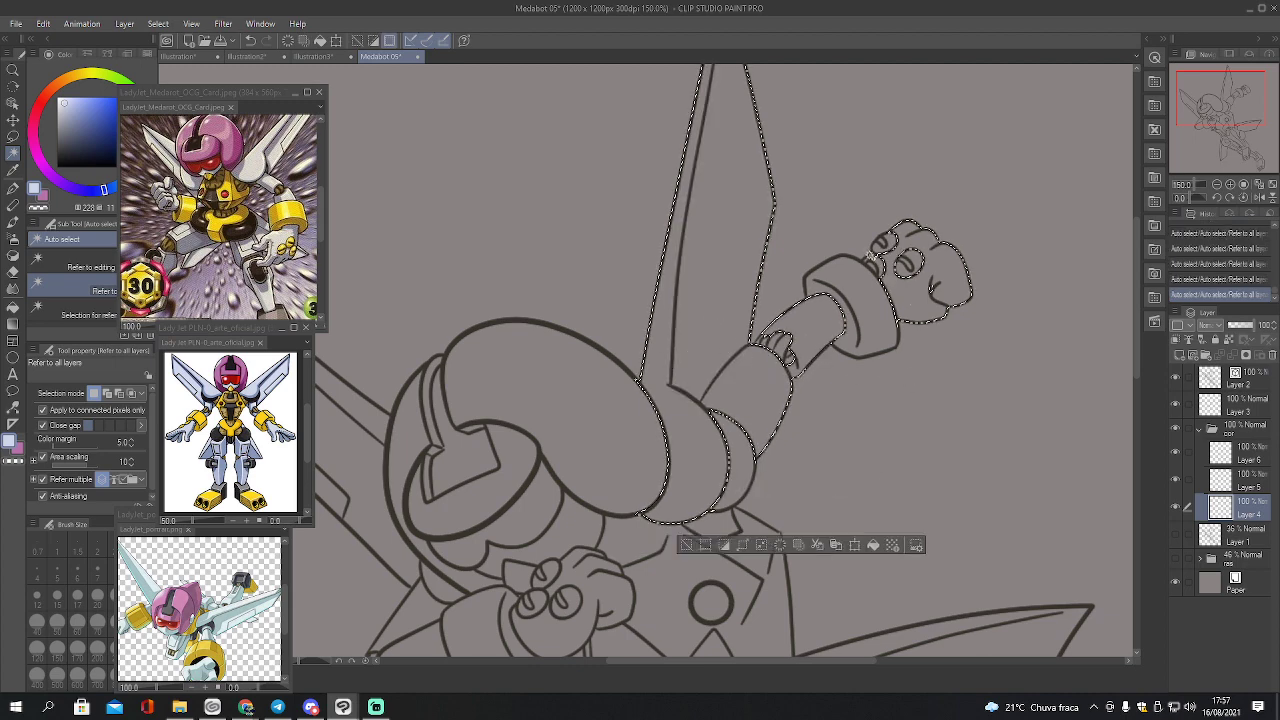
Refine the selection around the raised fist's fingers and the elbow joint with the Lasso
{"action": "key", "text": "m"}
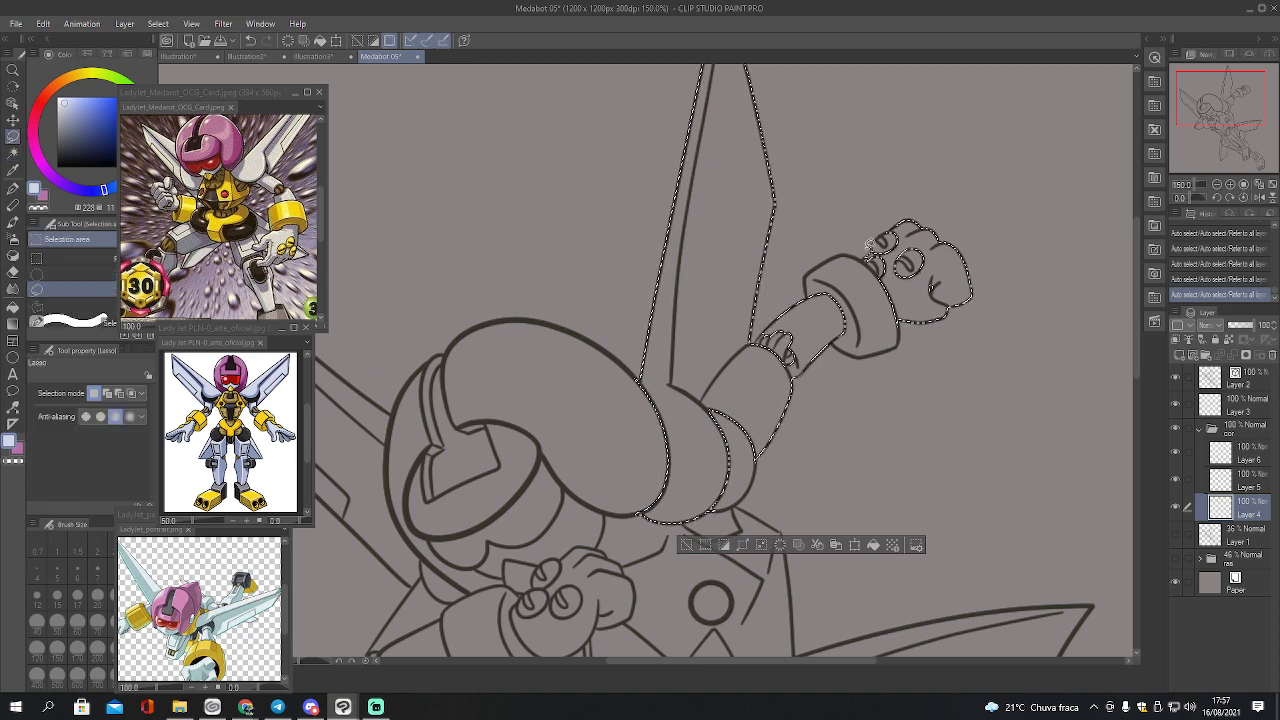
{"action": "left_click_drag", "start_coordinate": [871, 253], "coordinate": [772, 325]}
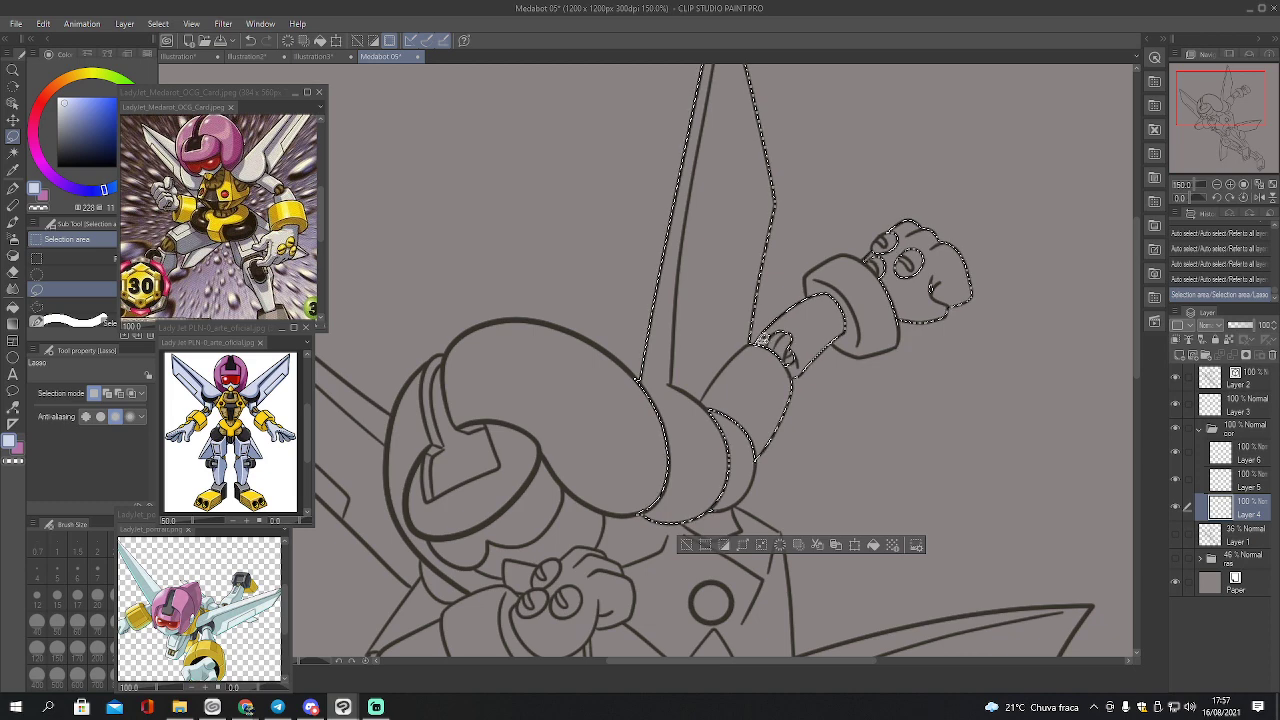
{"action": "left_click_drag", "start_coordinate": [777, 323], "coordinate": [762, 338]}
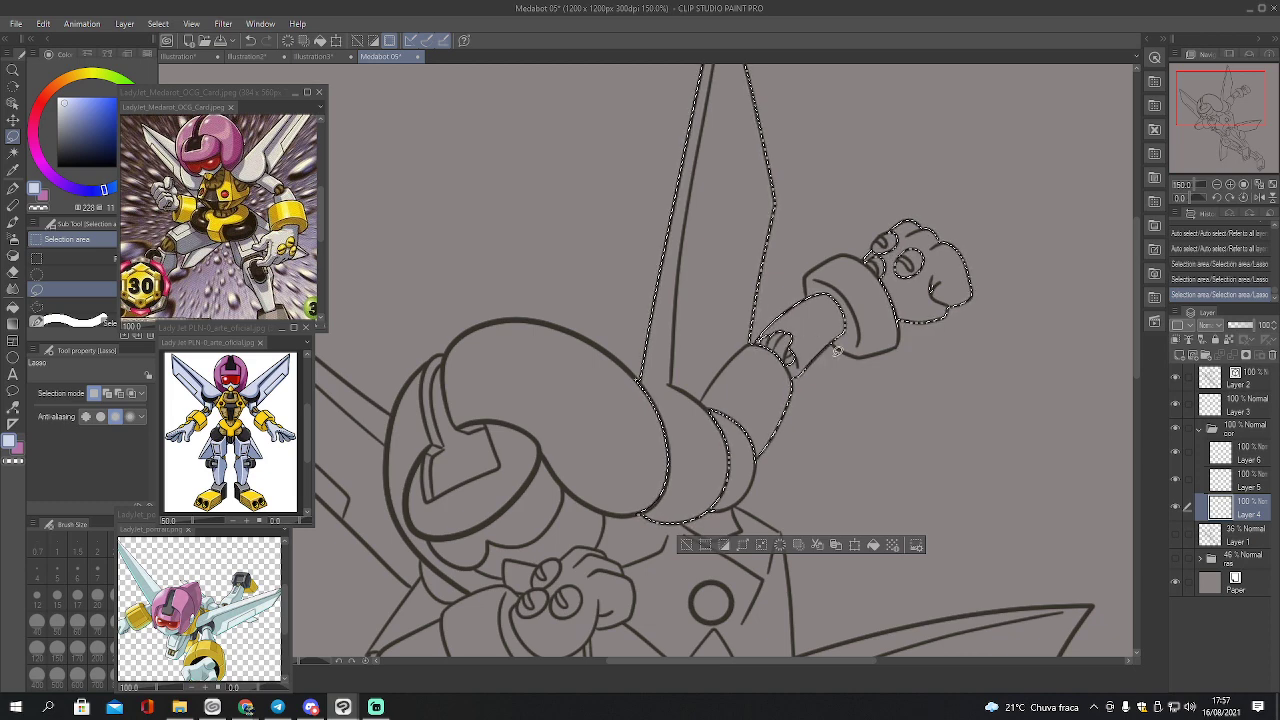
Add the fist in front of the chest and its forearm to the selection with Auto select
{"action": "scroll", "coordinate": [1121, 200], "scroll_direction": "down", "scroll_amount": 5}
{"action": "scroll", "coordinate": [1121, 200], "scroll_direction": "left", "scroll_amount": 4}
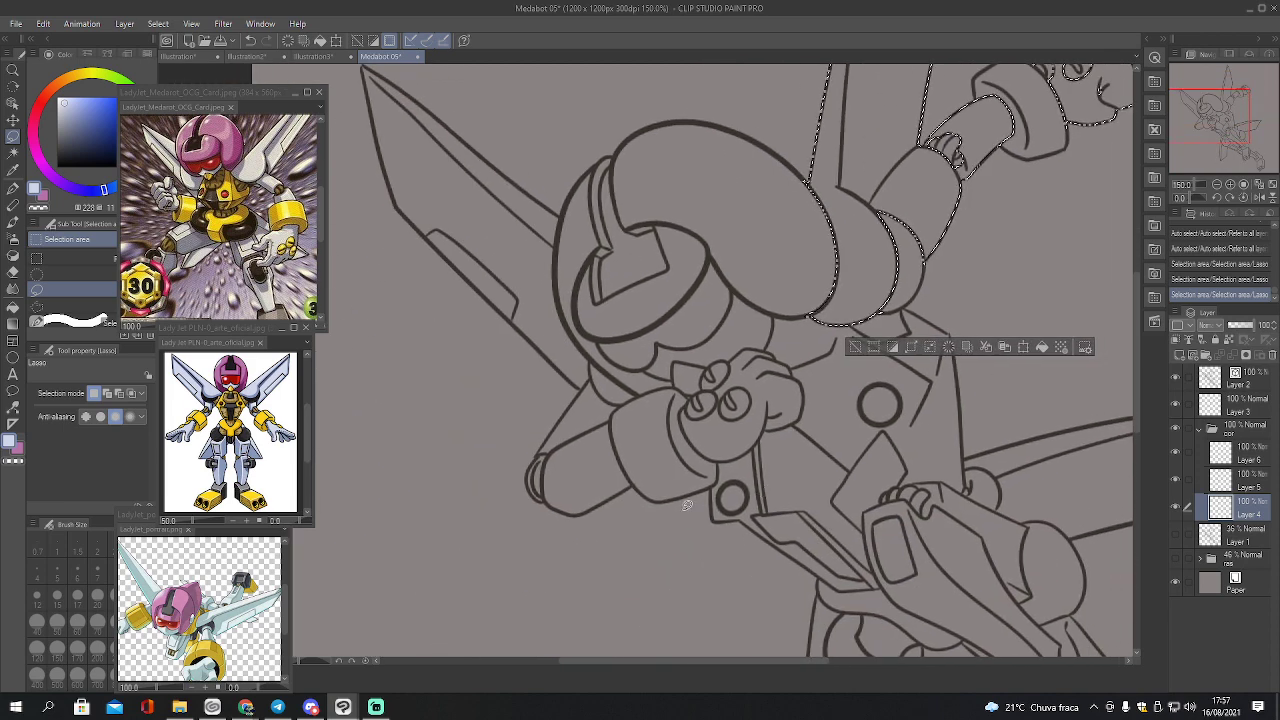
{"action": "key", "text": "w"}
{"action": "left_click", "coordinate": [765, 405]}
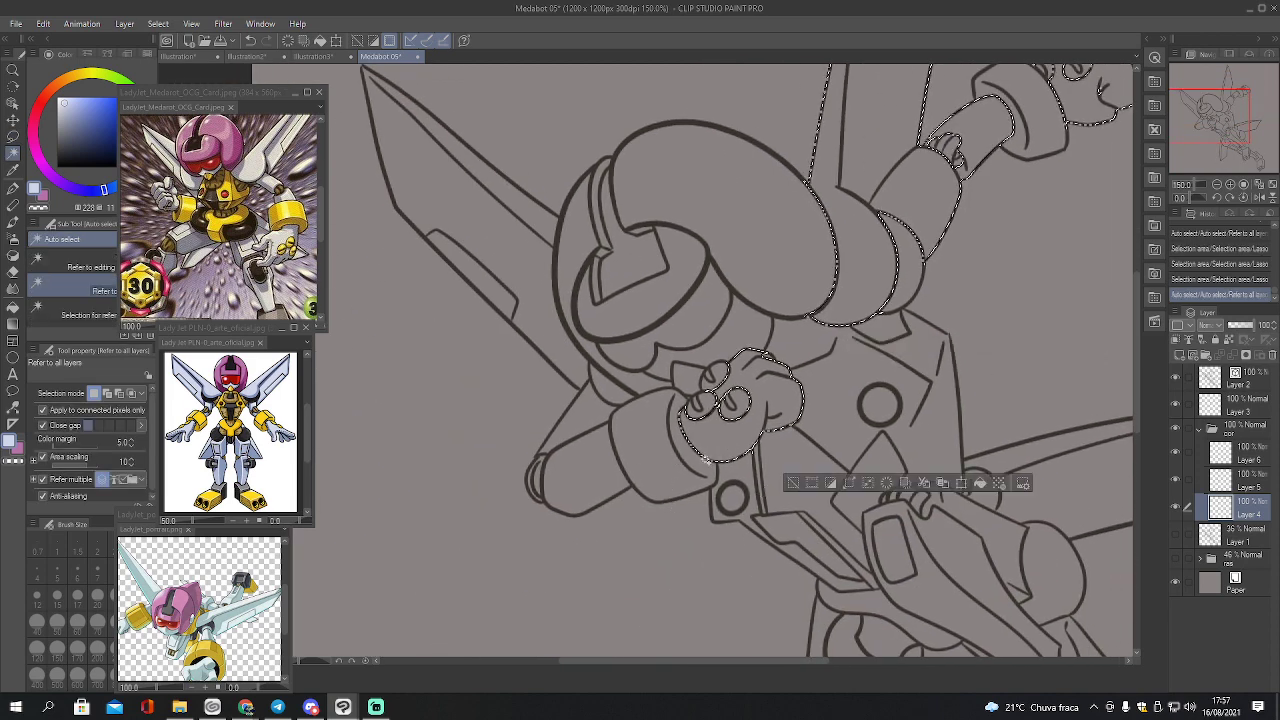
{"action": "left_click", "coordinate": [594, 480]}
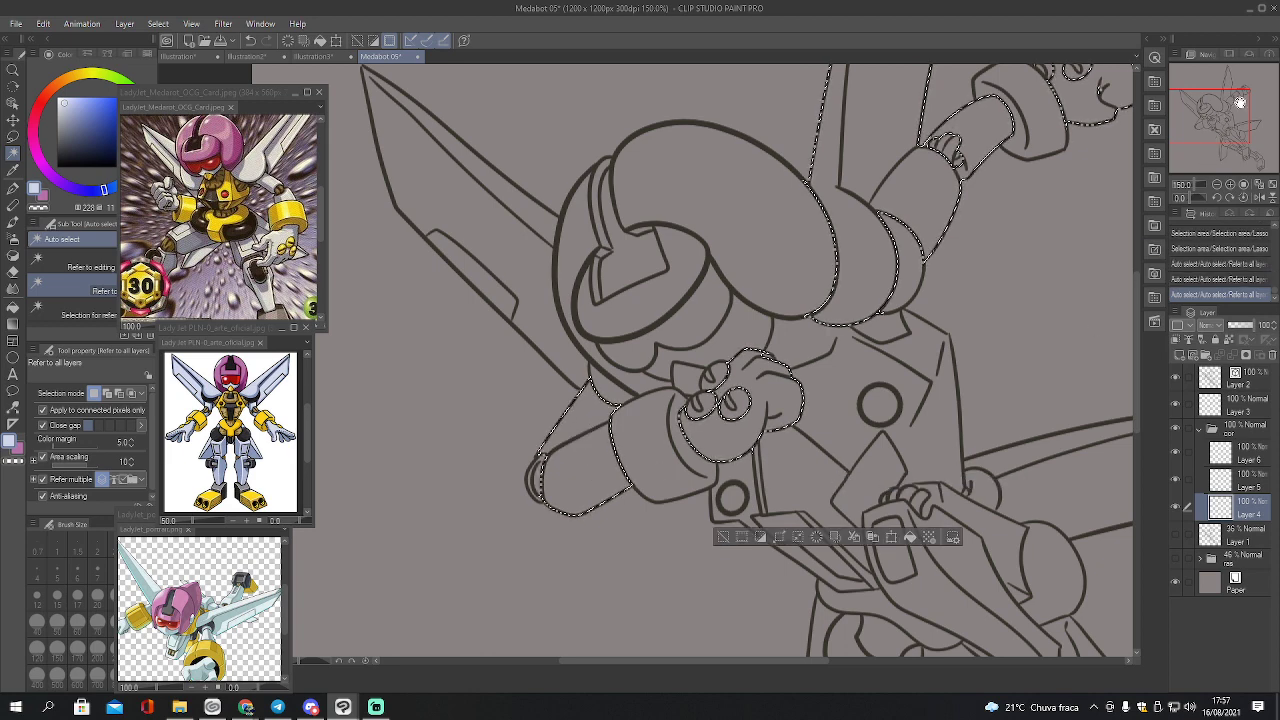
Add the chest, the side strip, the waist plates and the large upper-leg armour to the selection with Auto select
{"action": "left_click_drag", "start_coordinate": [1227, 106], "coordinate": [1231, 111]}
{"action": "left_click", "coordinate": [865, 329]}
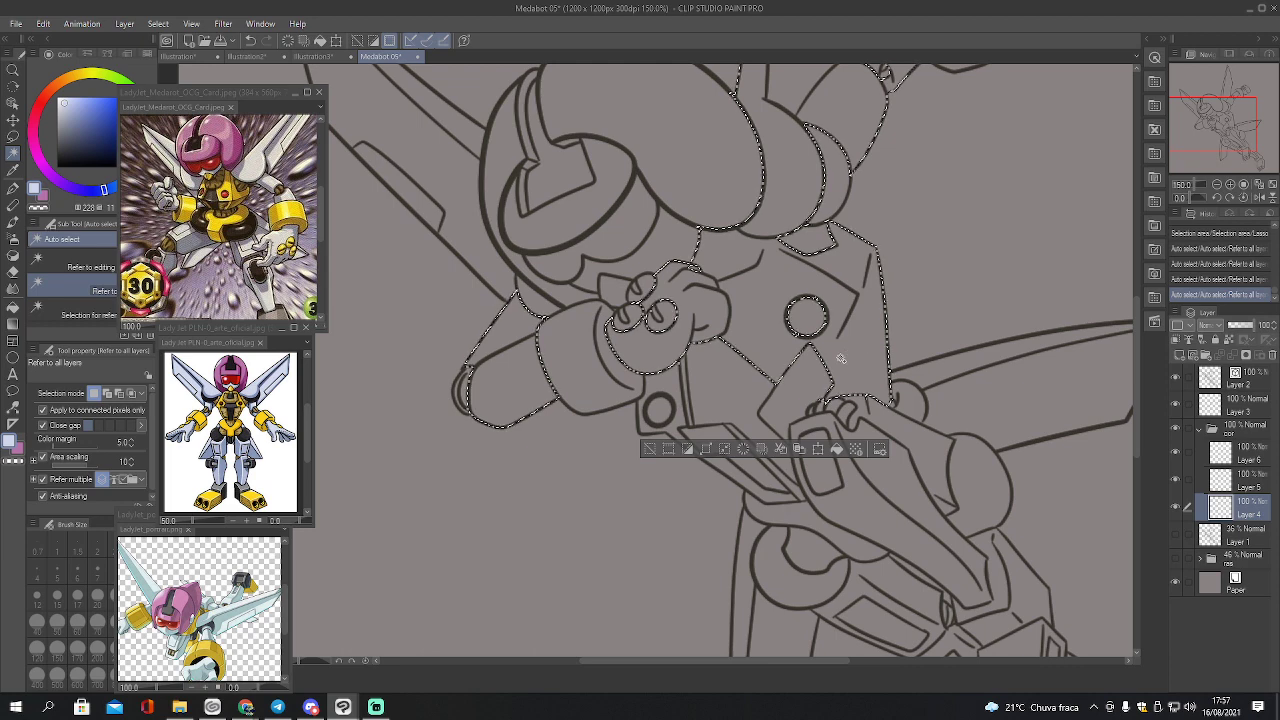
{"action": "left_click", "coordinate": [684, 394]}
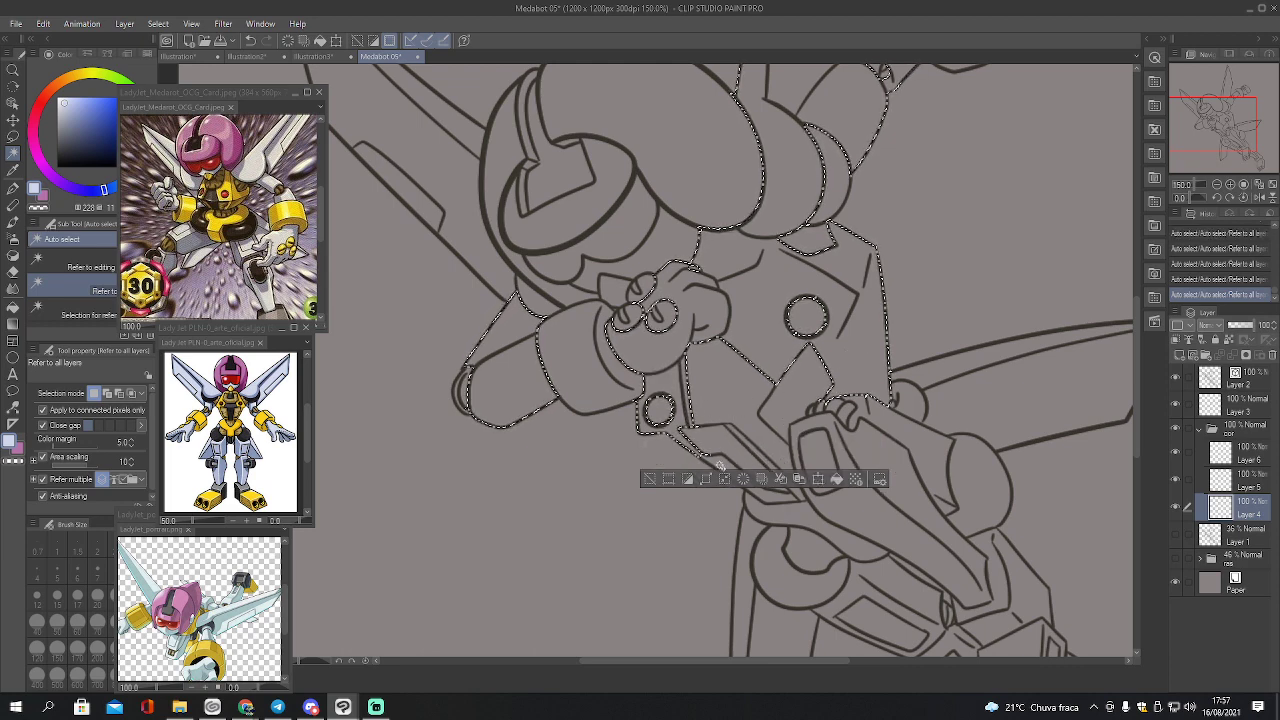
{"action": "left_click", "coordinate": [774, 471]}
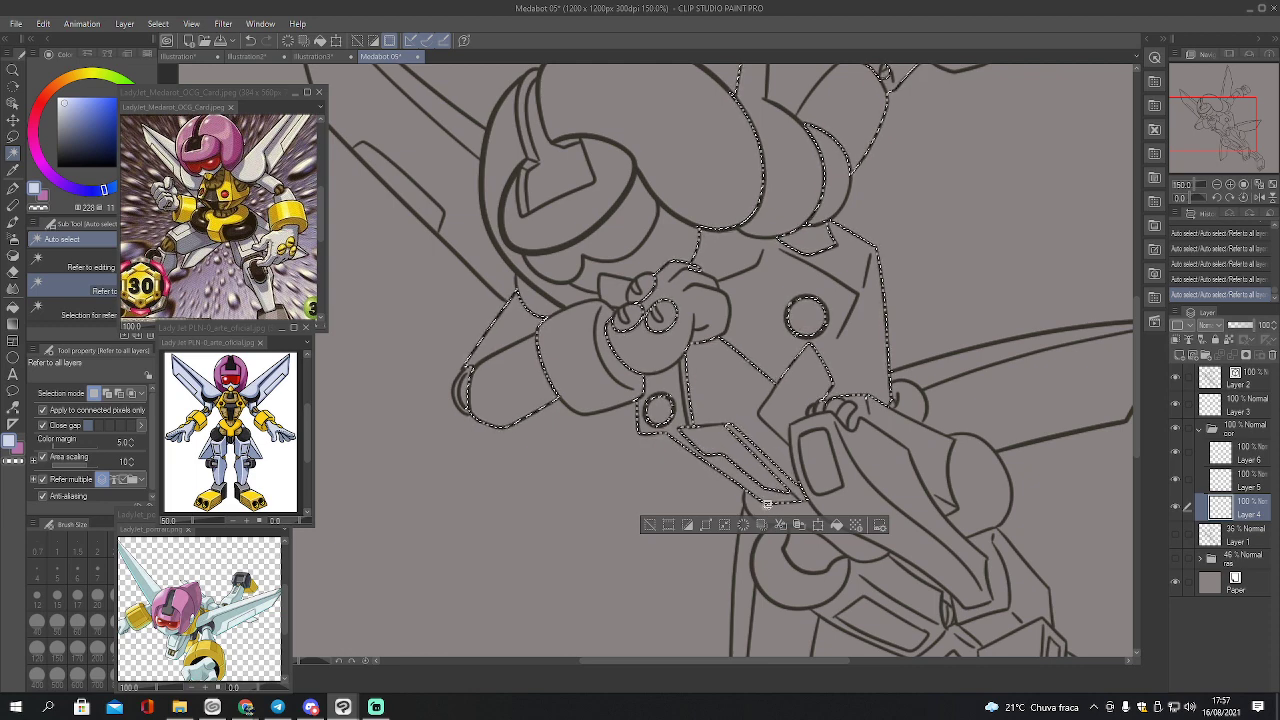
{"action": "left_click", "coordinate": [882, 462]}
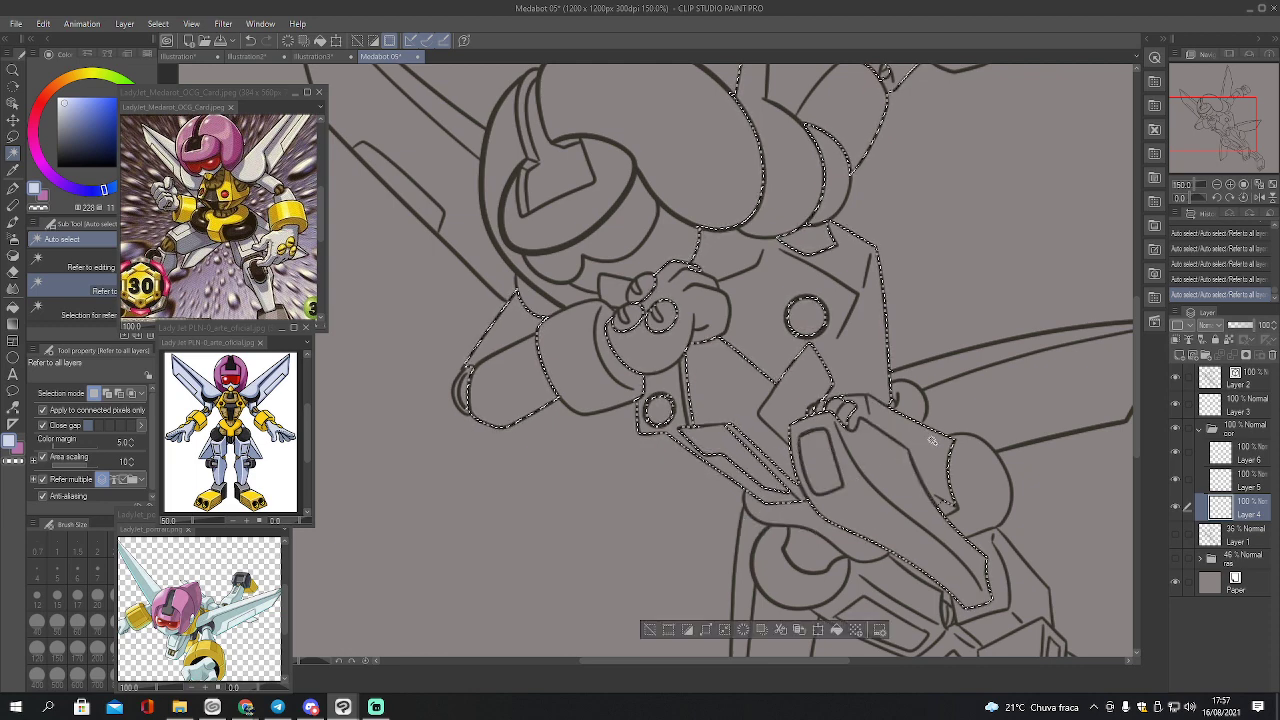
Refine the selection around the small rounded parts above the upper-leg armour with the Lasso, undoing one stray outline
{"action": "key", "text": "m"}
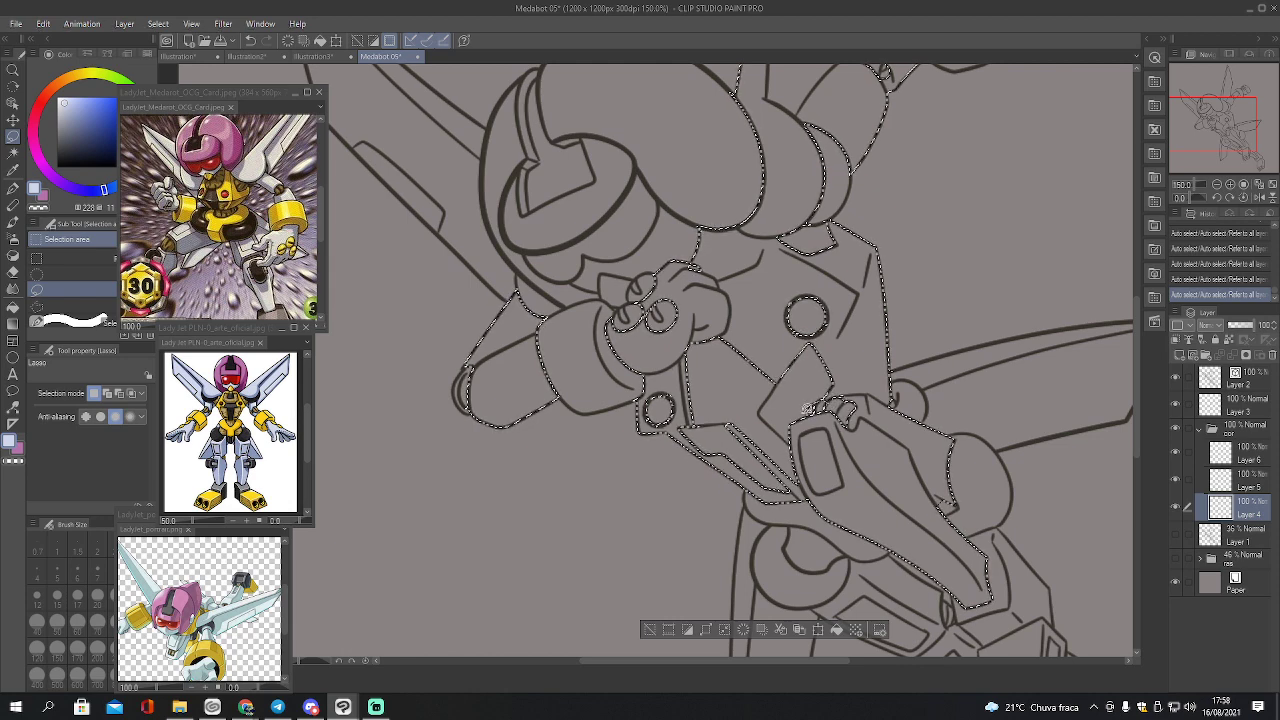
{"action": "left_click_drag", "start_coordinate": [841, 386], "coordinate": [863, 394]}
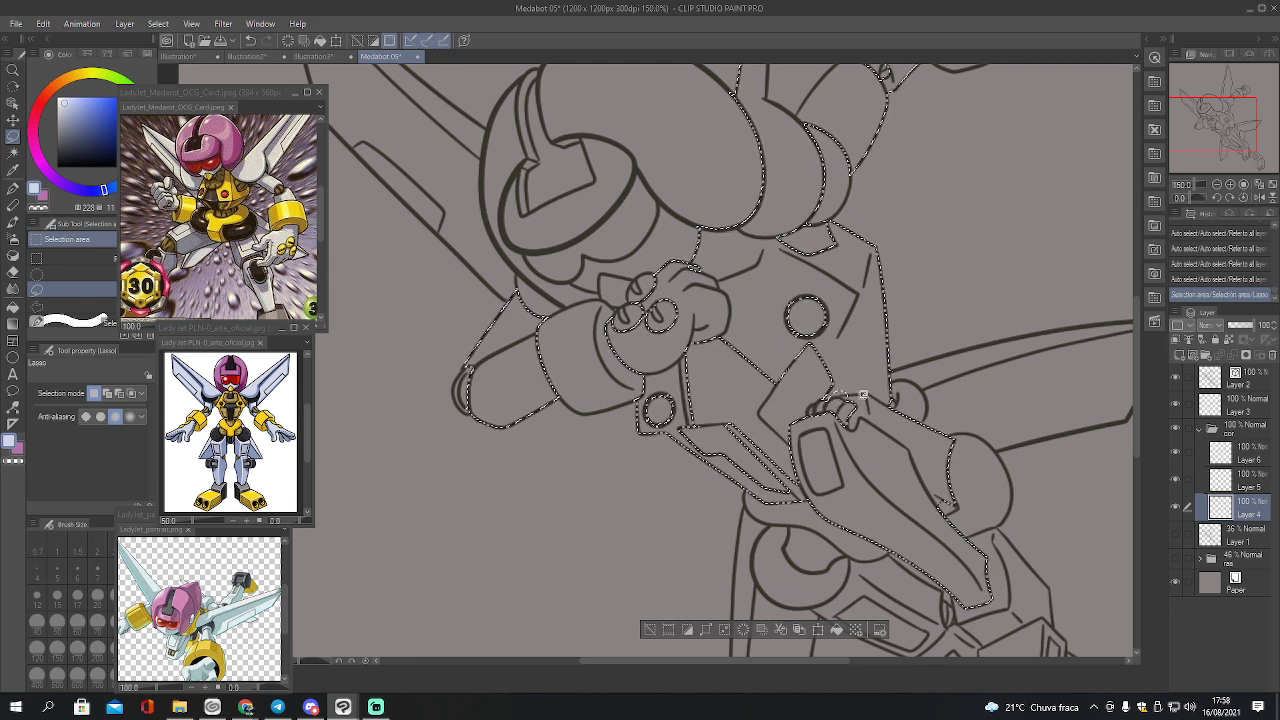
{"action": "key", "text": "ctrl+z"}
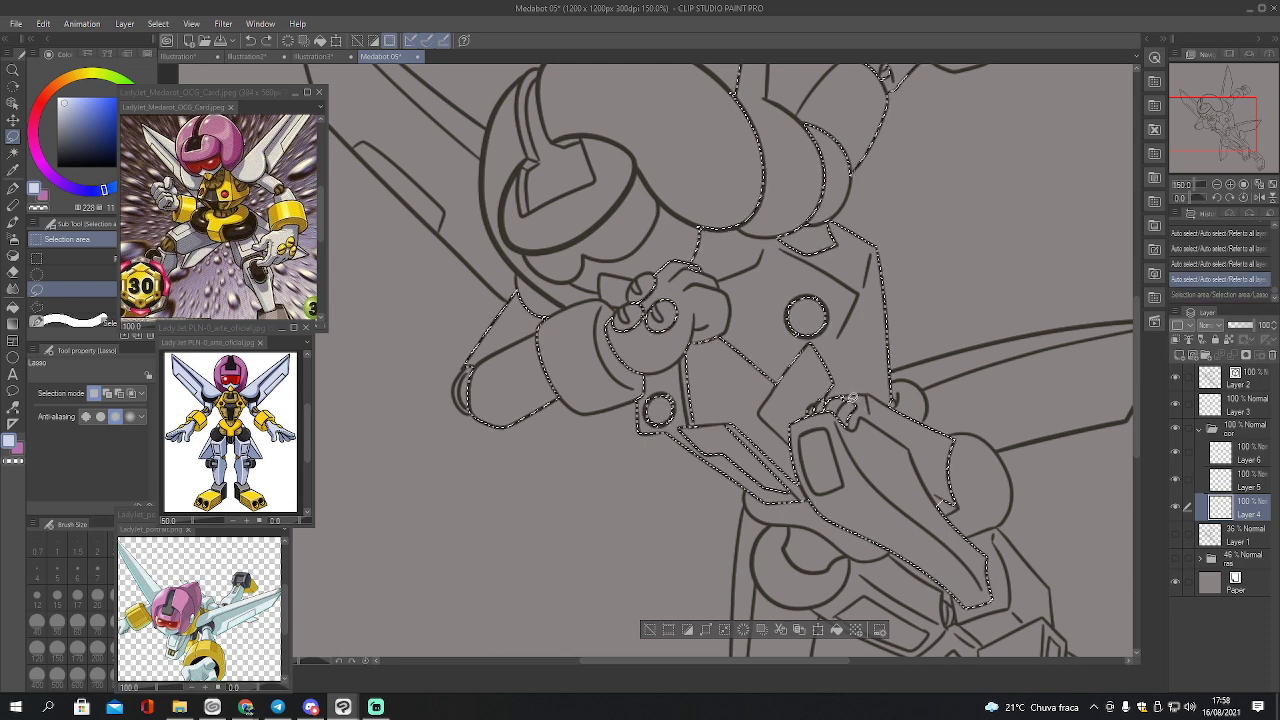
{"action": "left_click_drag", "start_coordinate": [846, 400], "coordinate": [835, 395]}
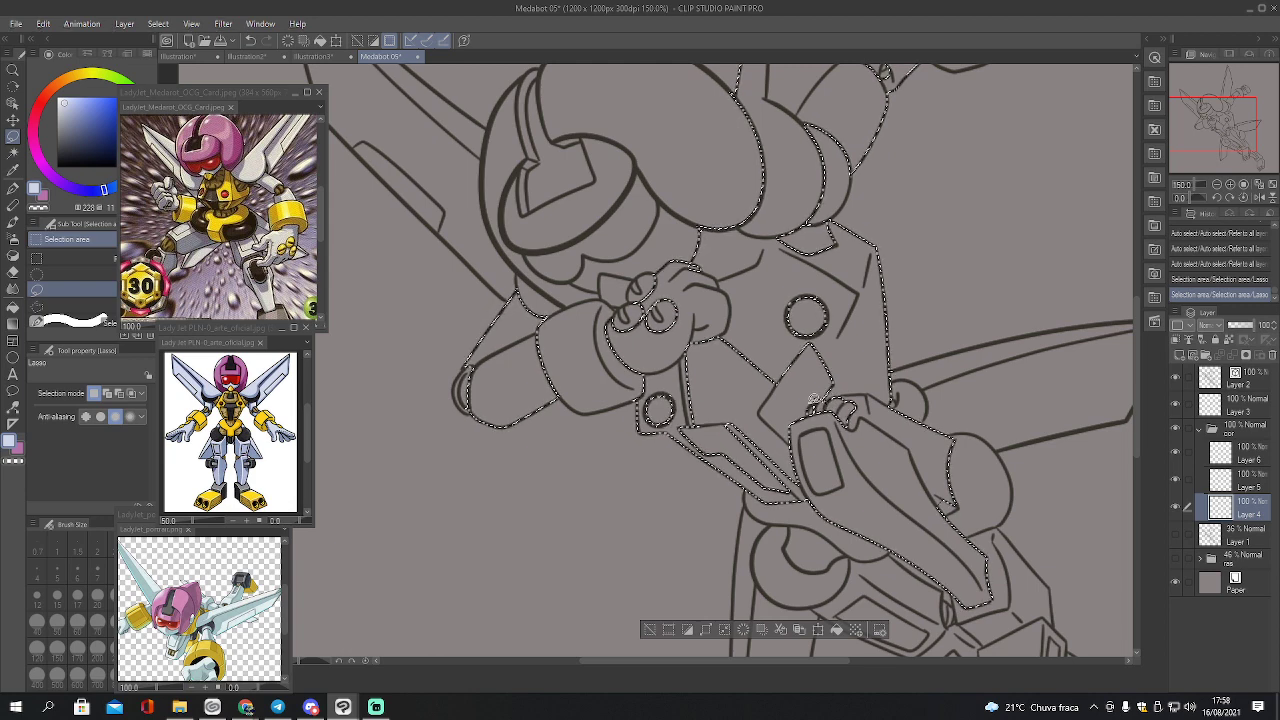
{"action": "left_click_drag", "start_coordinate": [815, 406], "coordinate": [830, 414]}
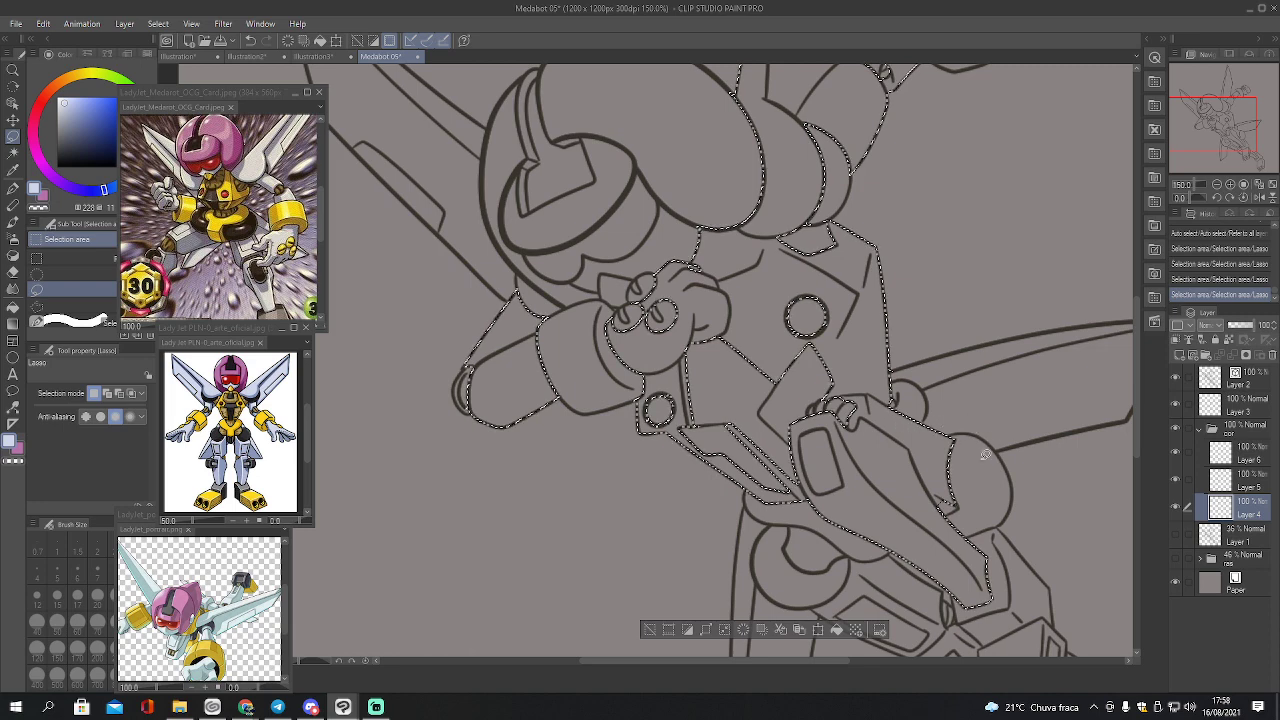
Add the gap beside the leg armour, the legs above the feet and the downward-pointing wing to the selection with Auto select
{"action": "key", "text": "w"}
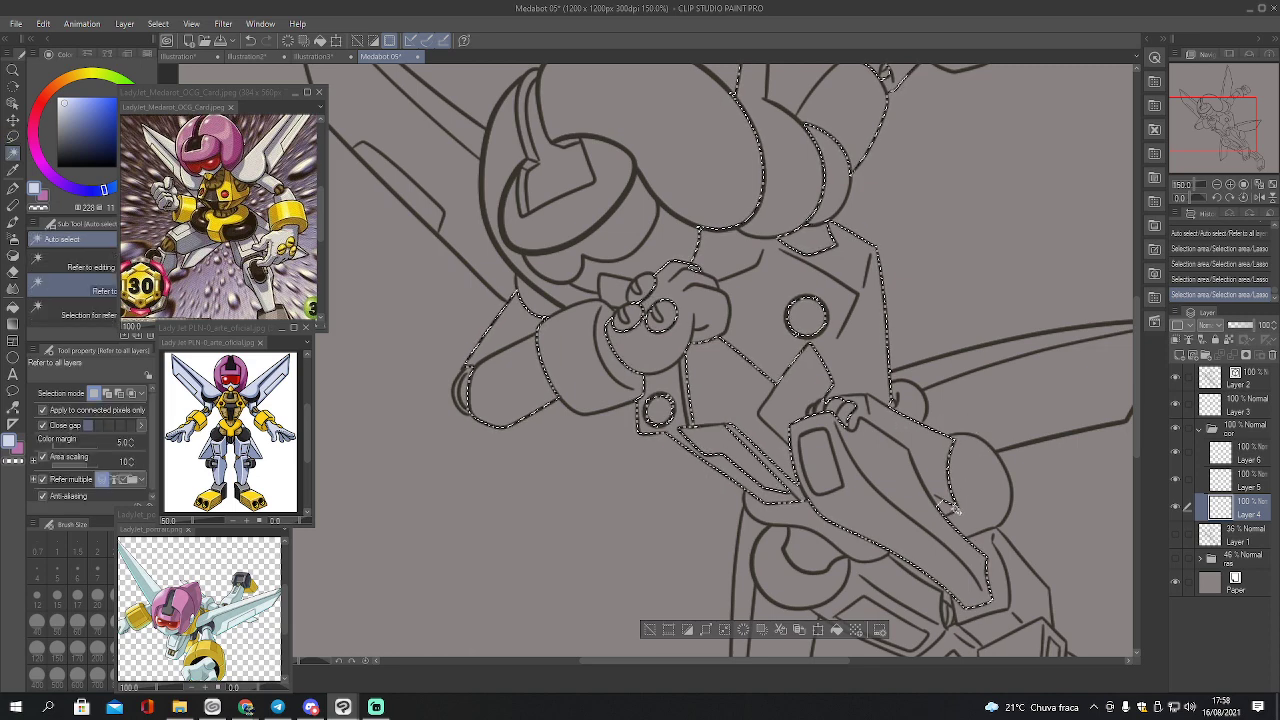
{"action": "left_click", "coordinate": [1010, 515]}
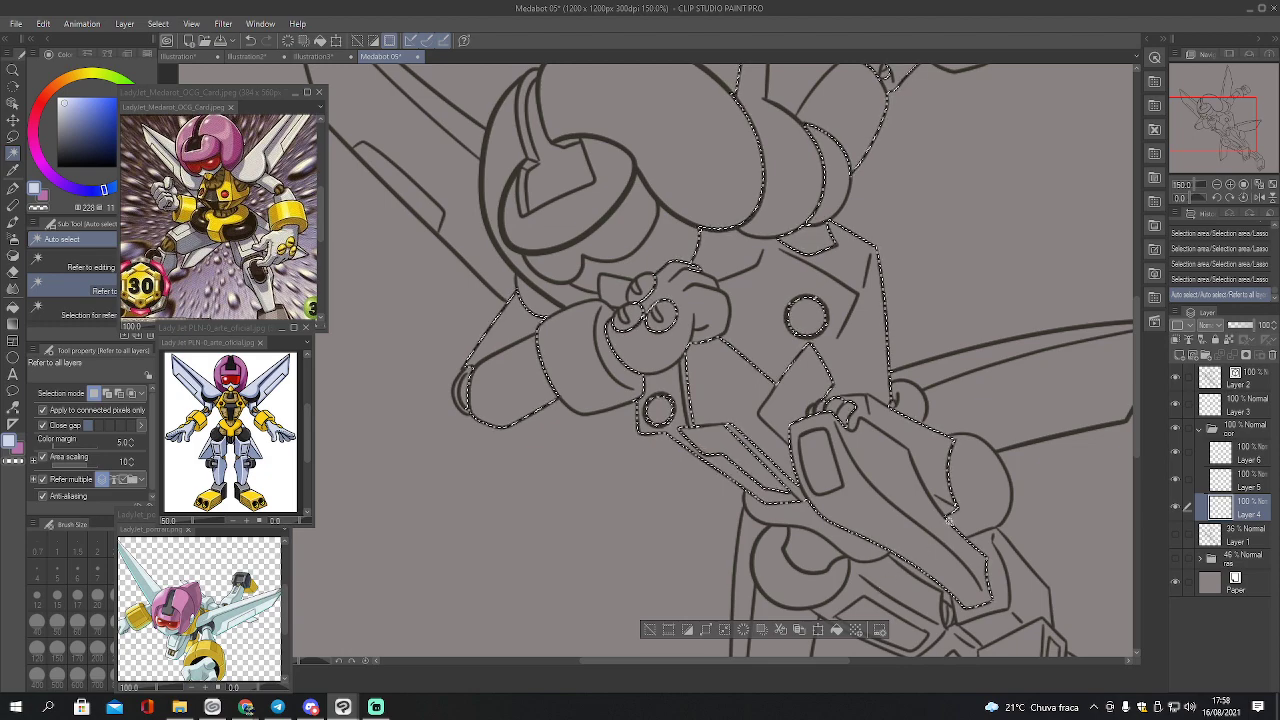
{"action": "left_click_drag", "start_coordinate": [1230, 149], "coordinate": [1242, 163]}
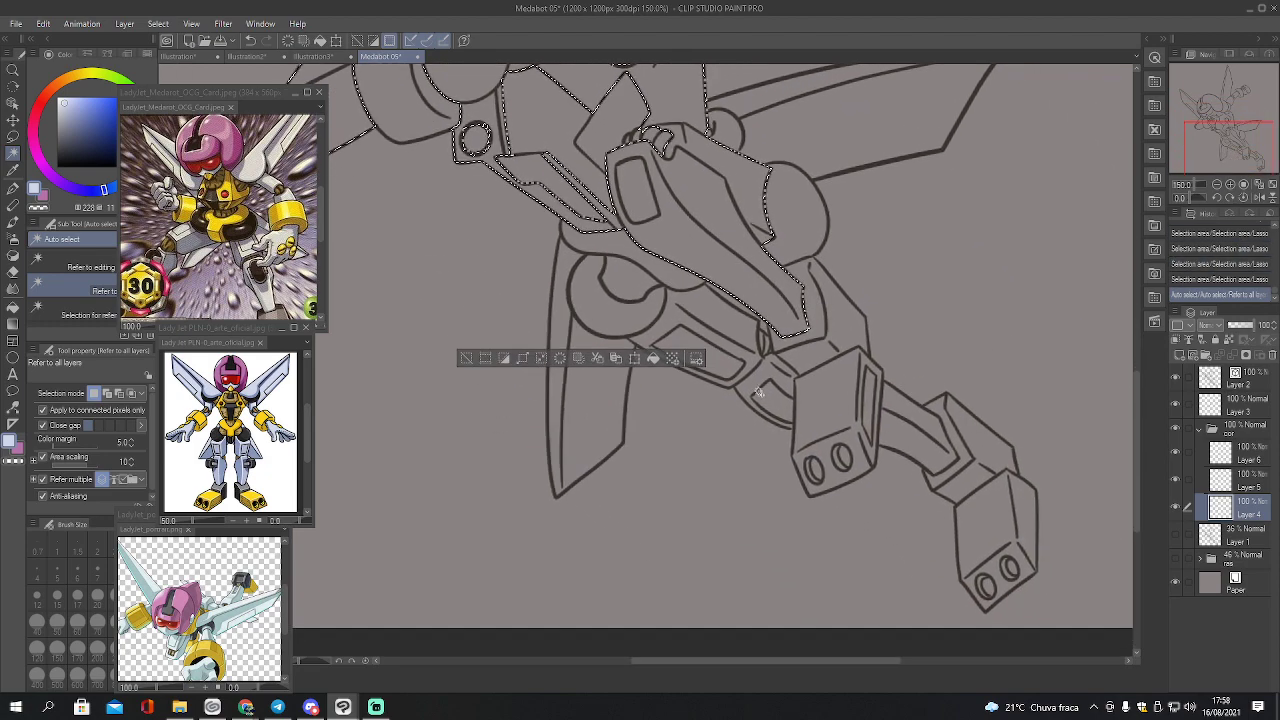
{"action": "left_click", "coordinate": [790, 405]}
{"action": "left_click", "coordinate": [925, 428]}
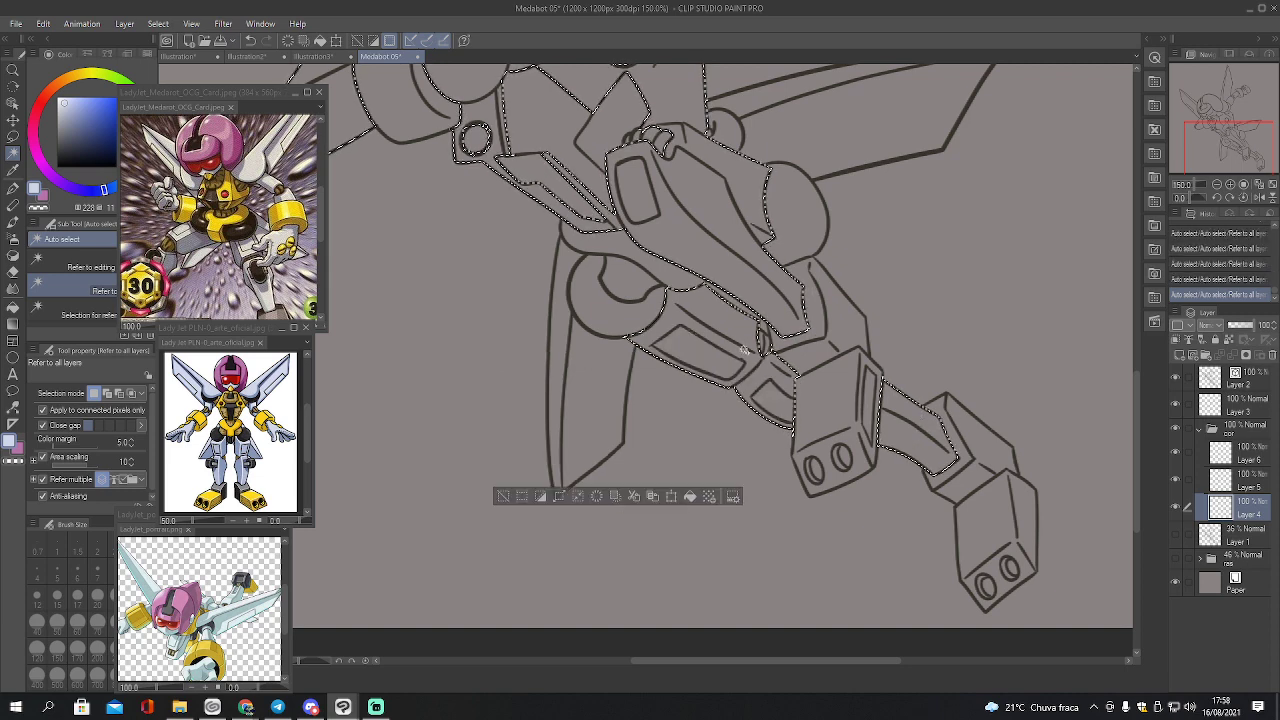
{"action": "left_click", "coordinate": [563, 370]}
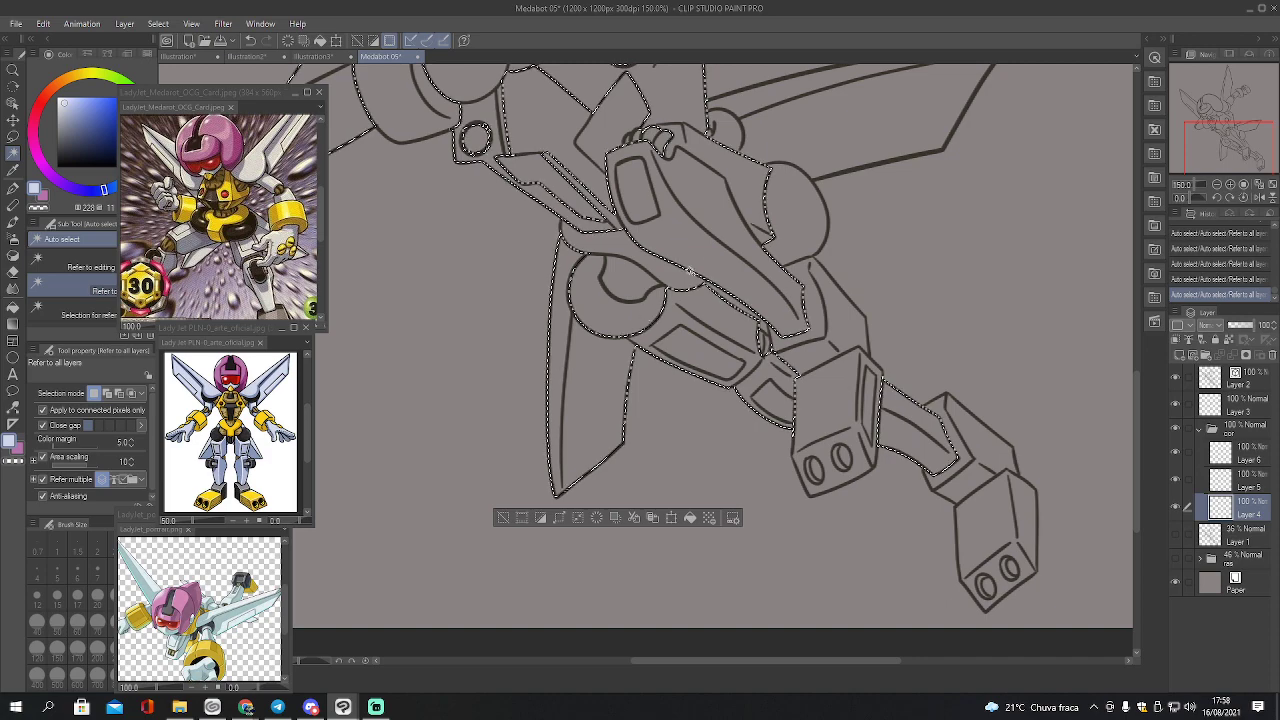
Add the wing beside the hip to the selection and fill the selected wings, arms and torso with pale bluish-white on Layer 4
{"action": "left_click", "coordinate": [810, 137]}
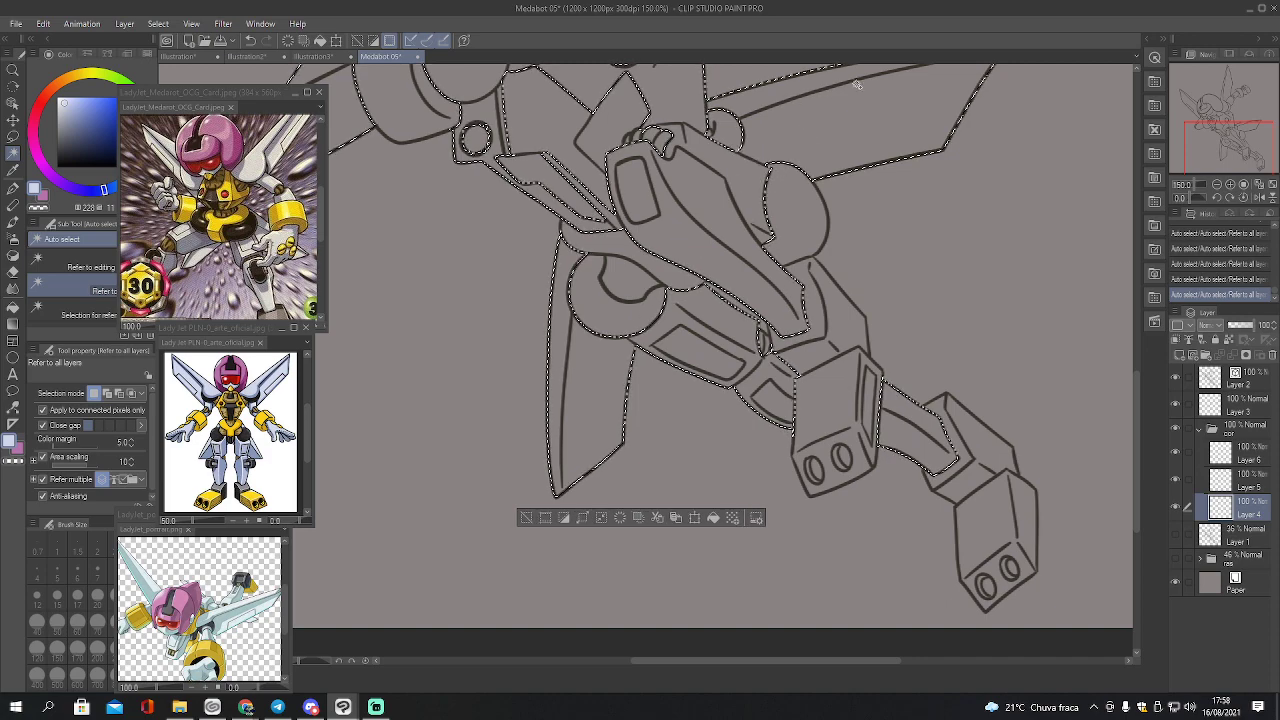
{"action": "left_click_drag", "start_coordinate": [1209, 150], "coordinate": [1204, 95]}
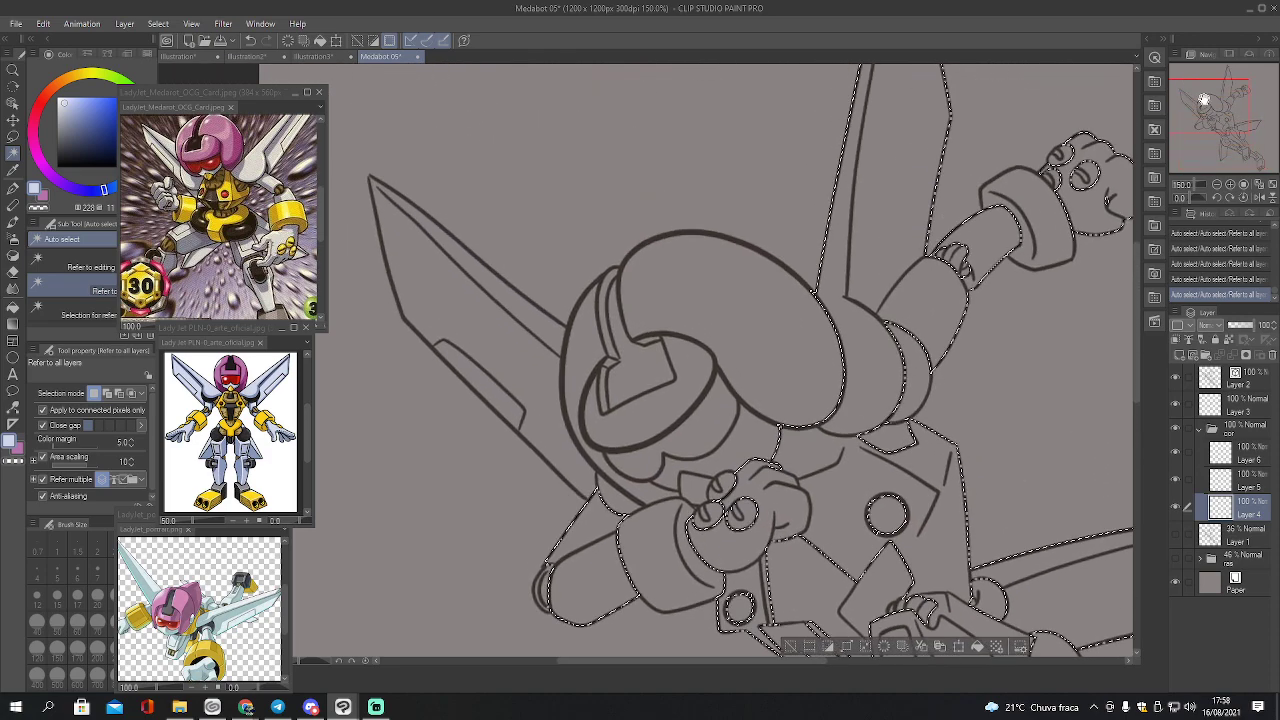
{"action": "key", "text": "g"}
{"action": "left_click", "coordinate": [536, 375]}
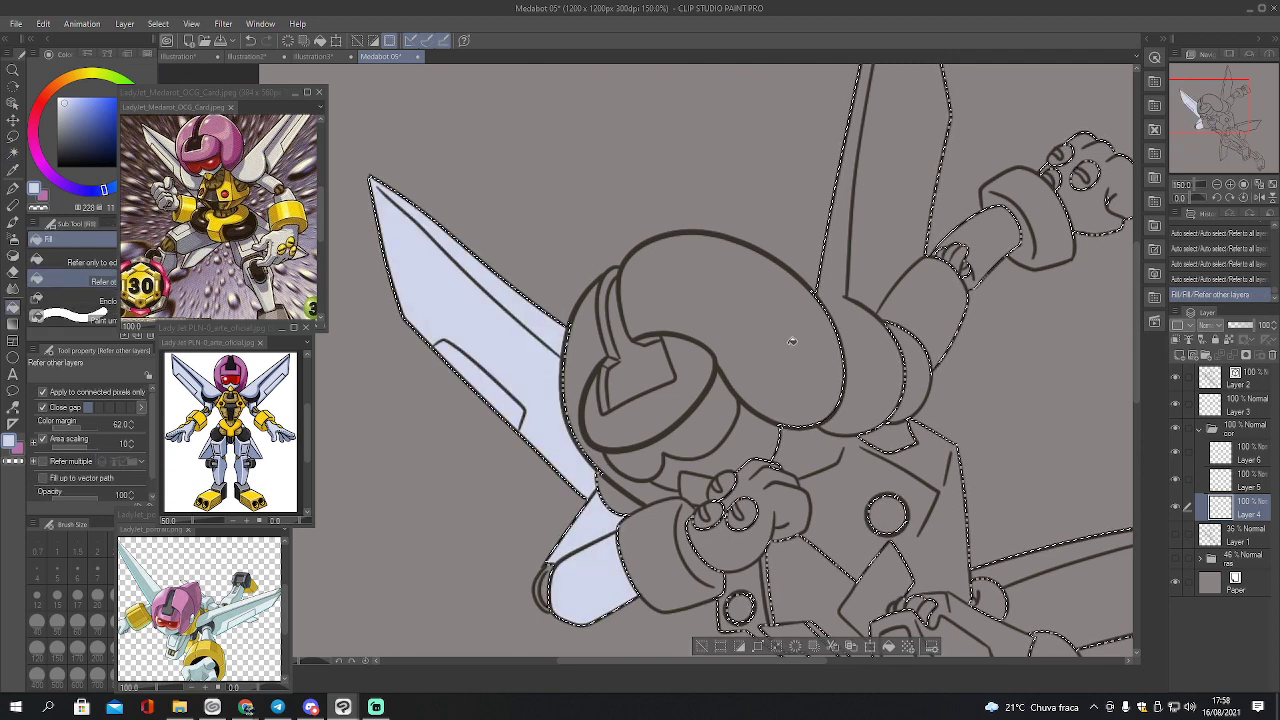
{"action": "left_click", "coordinate": [881, 454]}
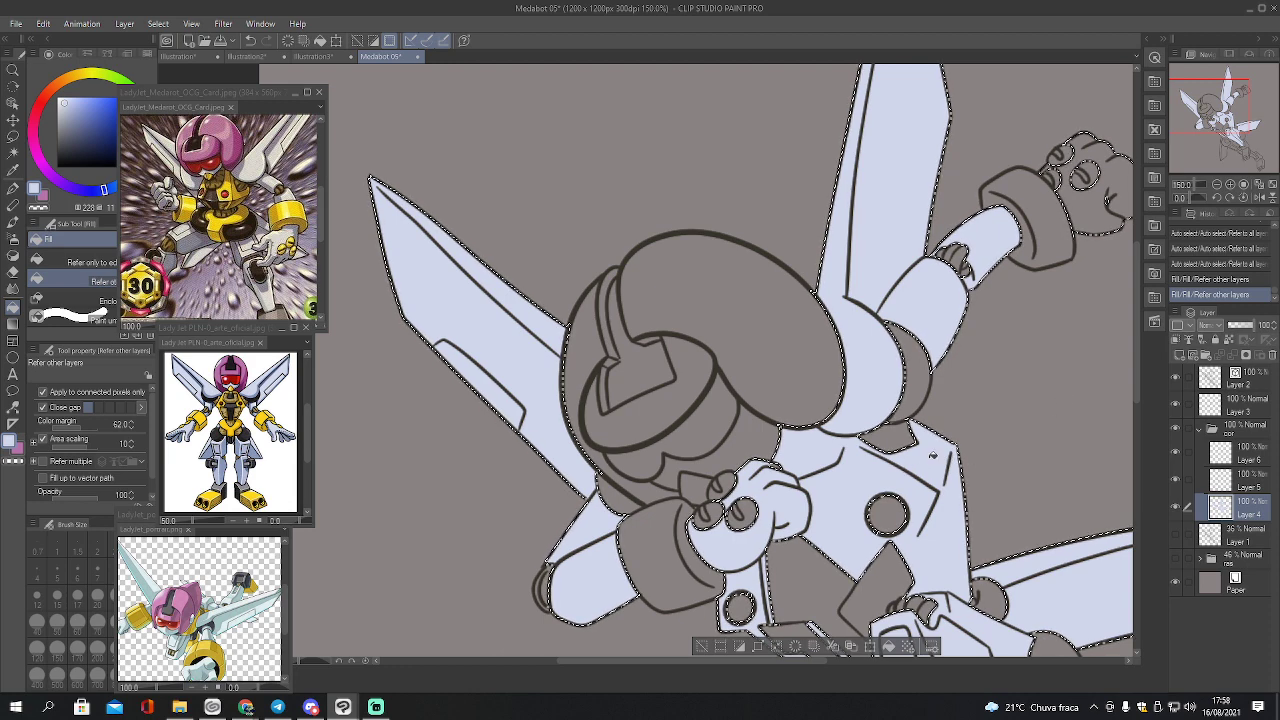
Fill the selected raised hand, downward-pointing wing and lower leg with the same pale bluish-white and clear the selection
{"action": "left_click", "coordinate": [1100, 185]}
{"action": "left_click_drag", "start_coordinate": [1110, 640], "coordinate": [1010, 310]}
{"action": "left_click", "coordinate": [750, 560]}
{"action": "left_click", "coordinate": [1080, 565]}
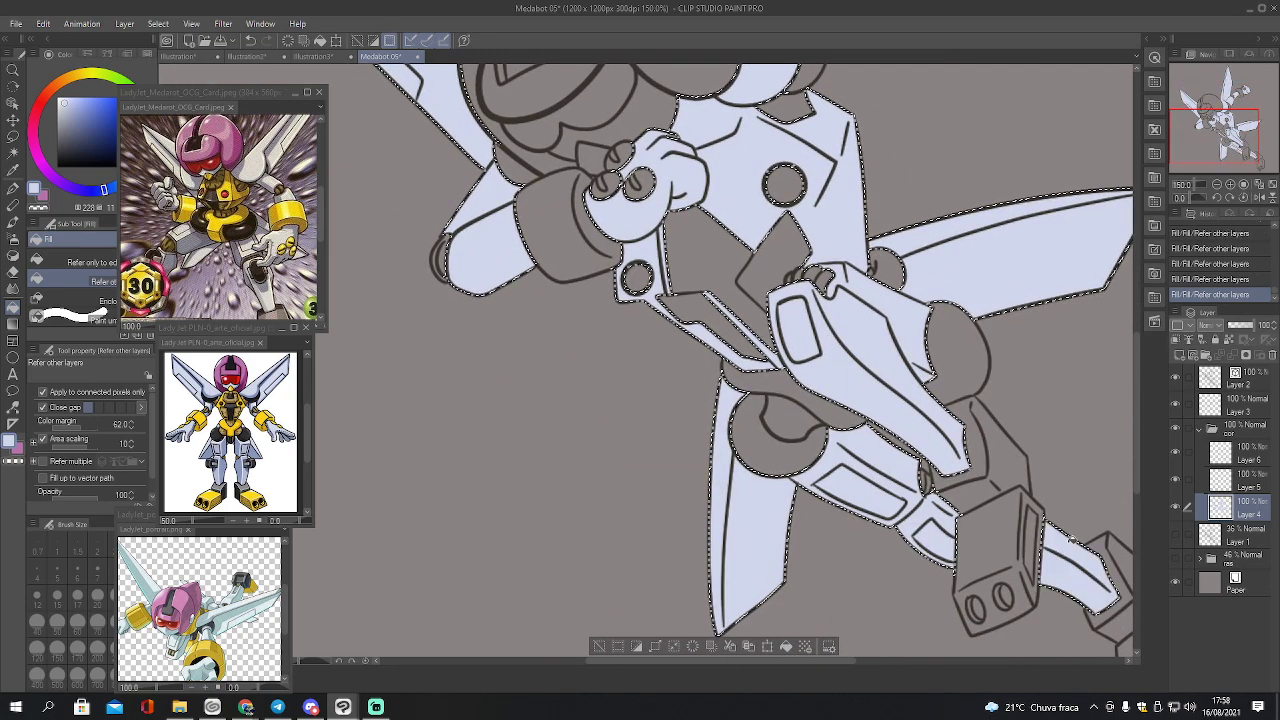
{"action": "left_click_drag", "start_coordinate": [1045, 197], "coordinate": [1165, 382]}
{"action": "key", "text": "ctrl+d"}
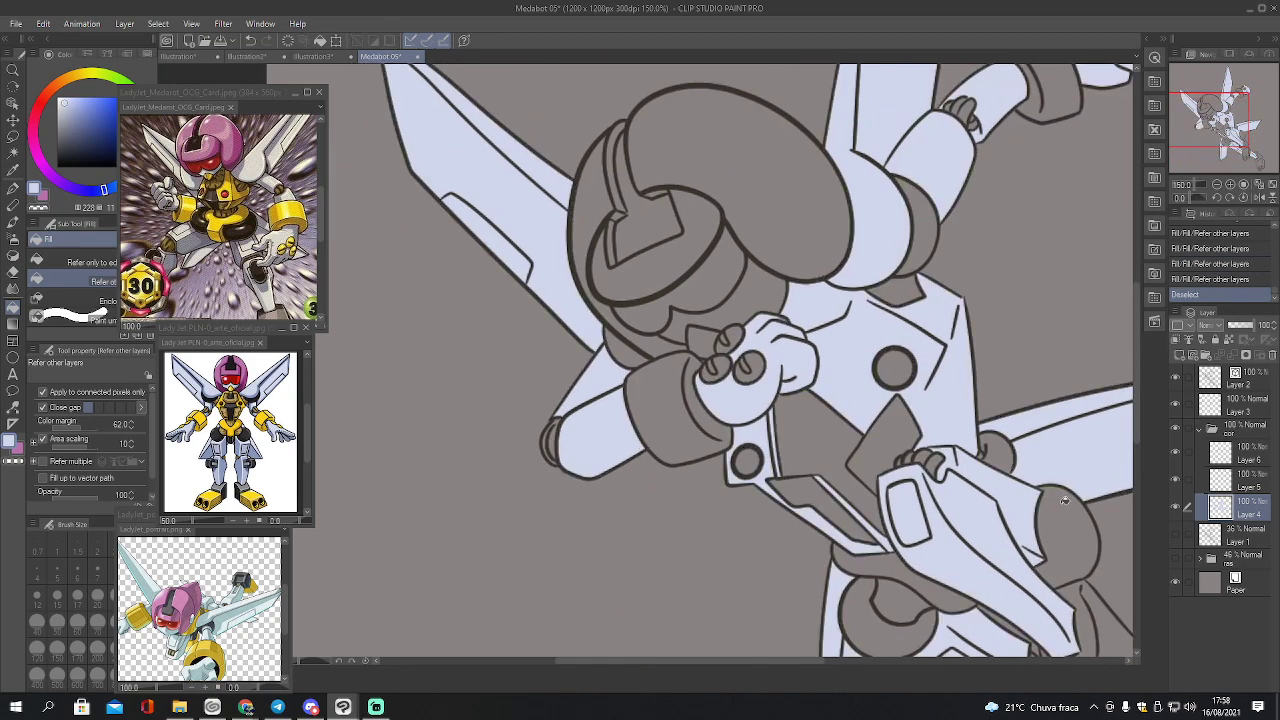
Touch up the pale bluish-white fill on Layer 4 with the Milli pen
{"action": "key", "text": "p"}
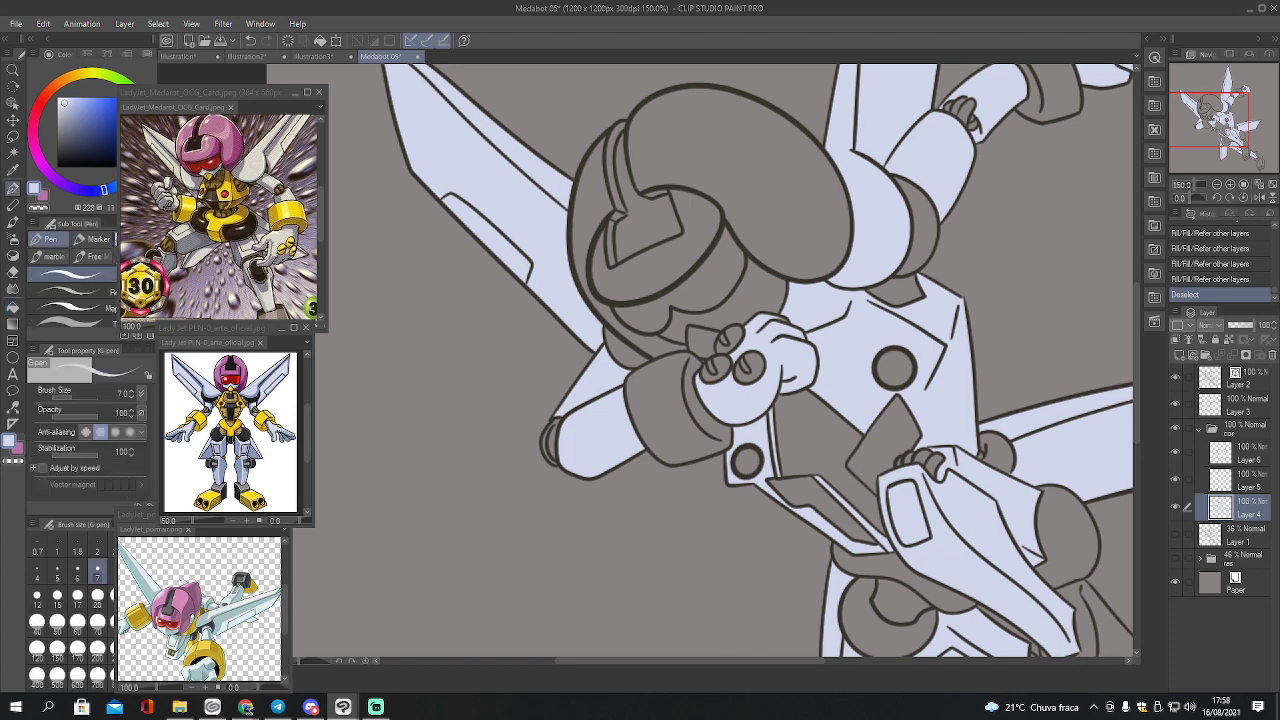
{"action": "left_click", "coordinate": [98, 239]}
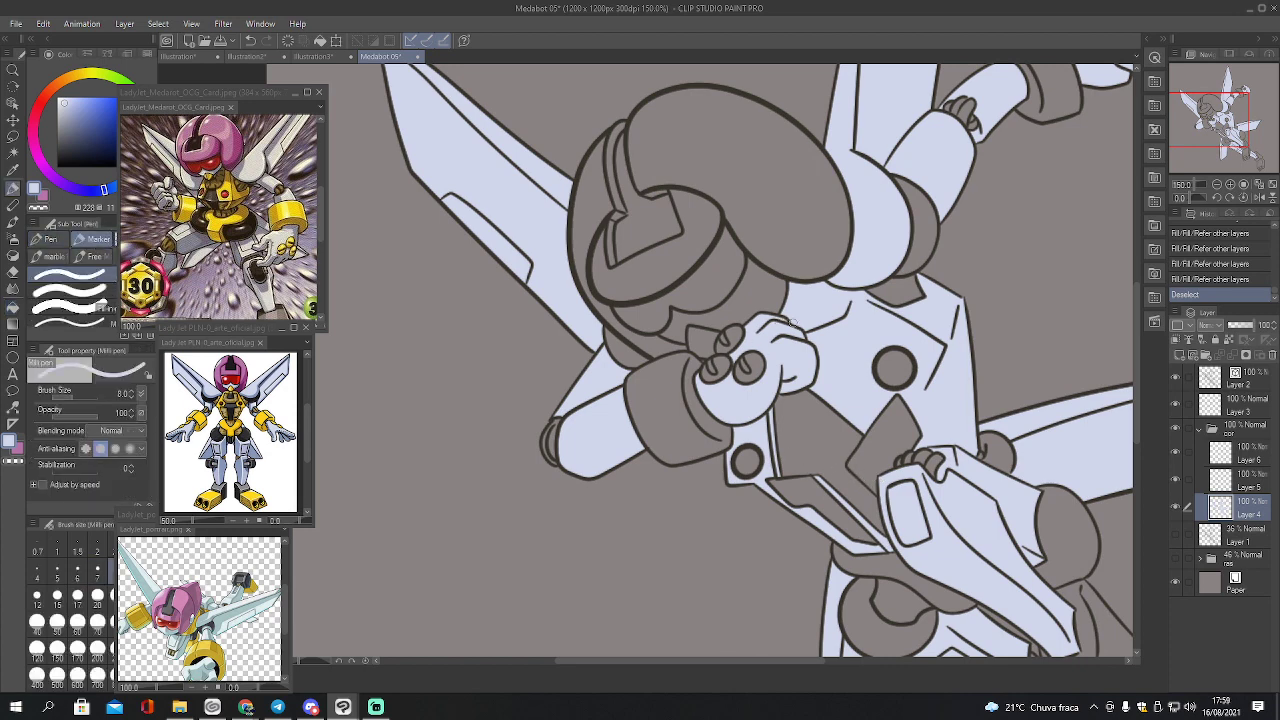
{"action": "left_click", "coordinate": [895, 361]}
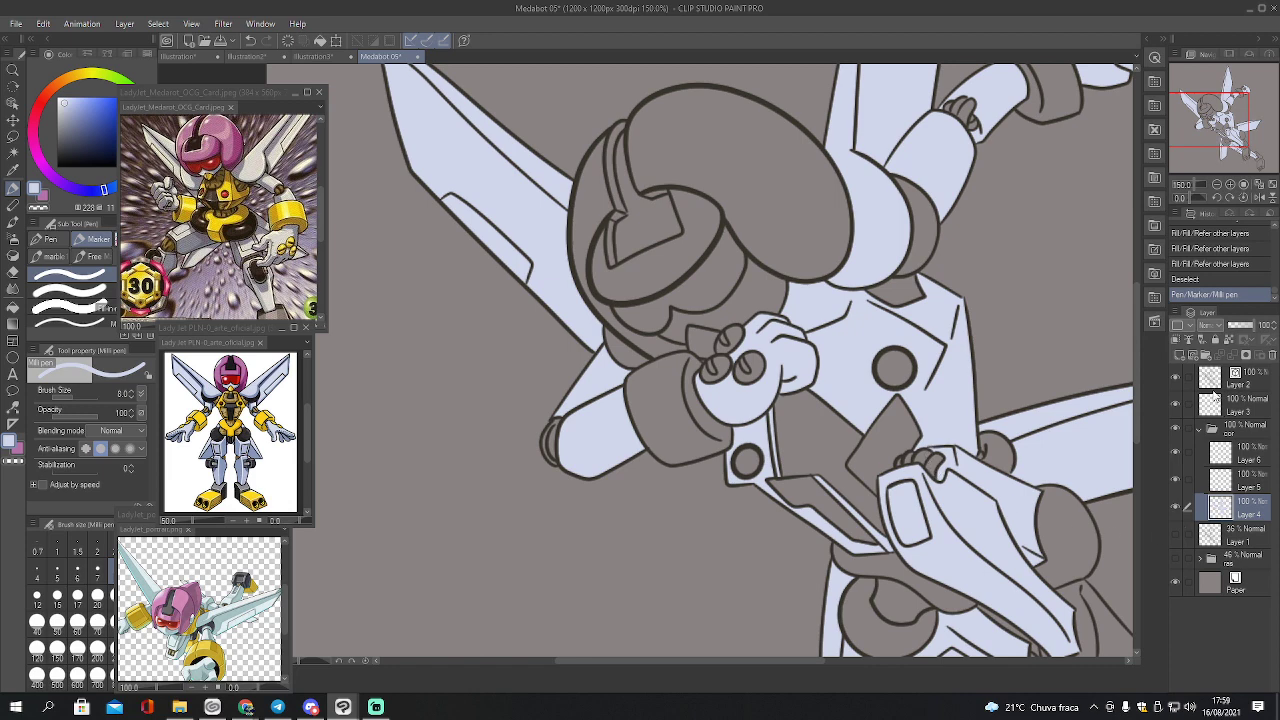
Show the Layer 1 sketch and move it above the line art layers, collapsing the colour folder
{"action": "left_click", "coordinate": [1216, 426]}
{"action": "left_click", "coordinate": [1222, 386]}
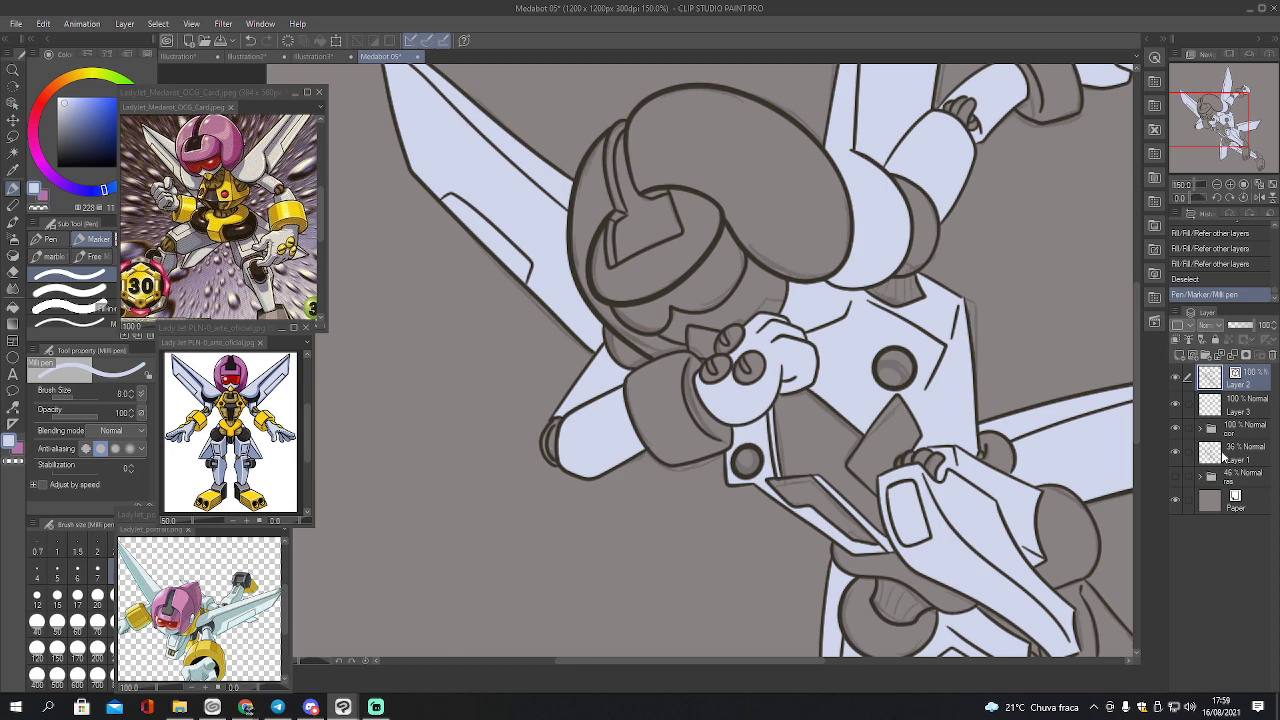
{"action": "left_click_drag", "start_coordinate": [1222, 458], "coordinate": [1226, 376]}
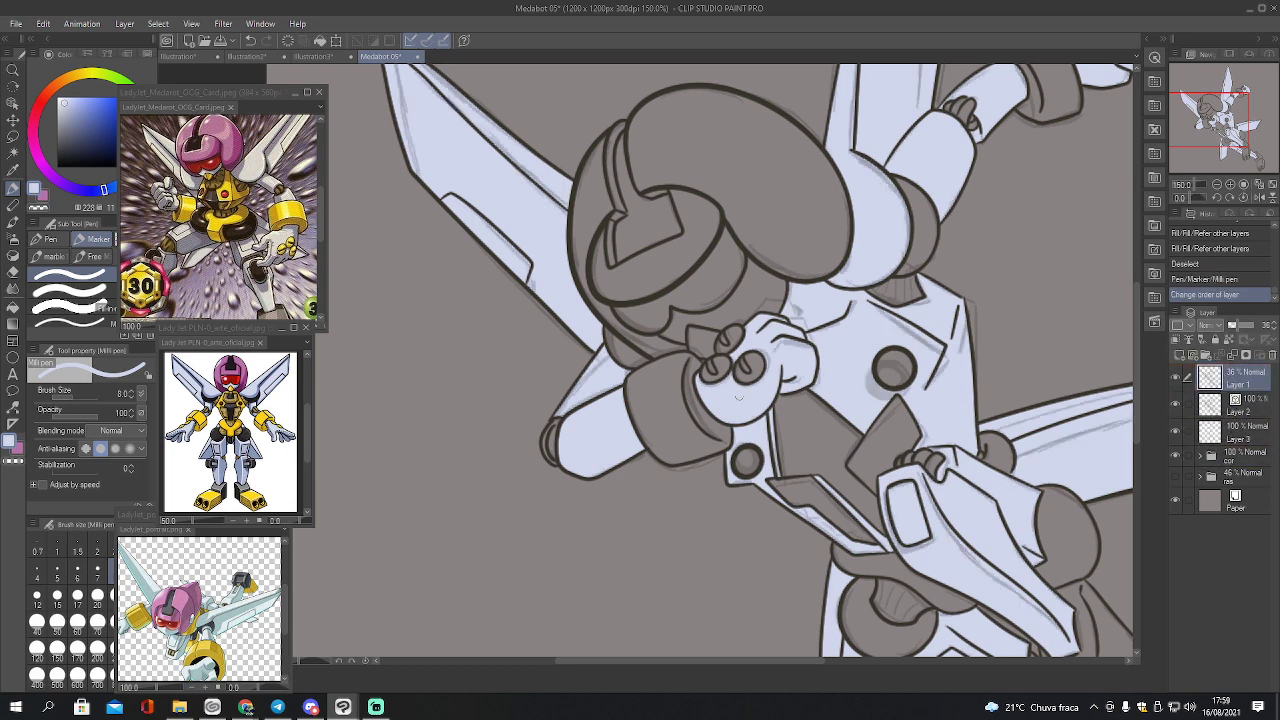
Sketch the angular shape behind the fist on Layer 1 with the Real G-Pen in the dark line colour
{"action": "key", "text": "i"}
{"action": "left_click", "coordinate": [741, 236]}
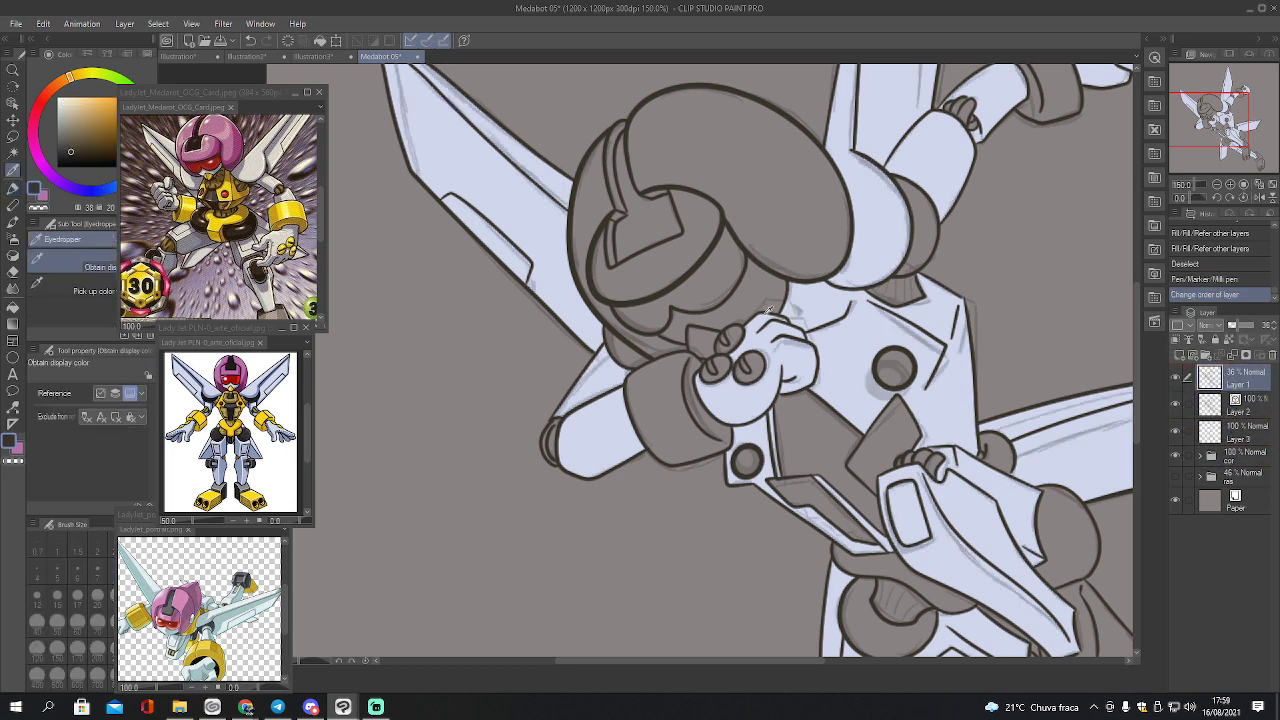
{"action": "key", "text": "p"}
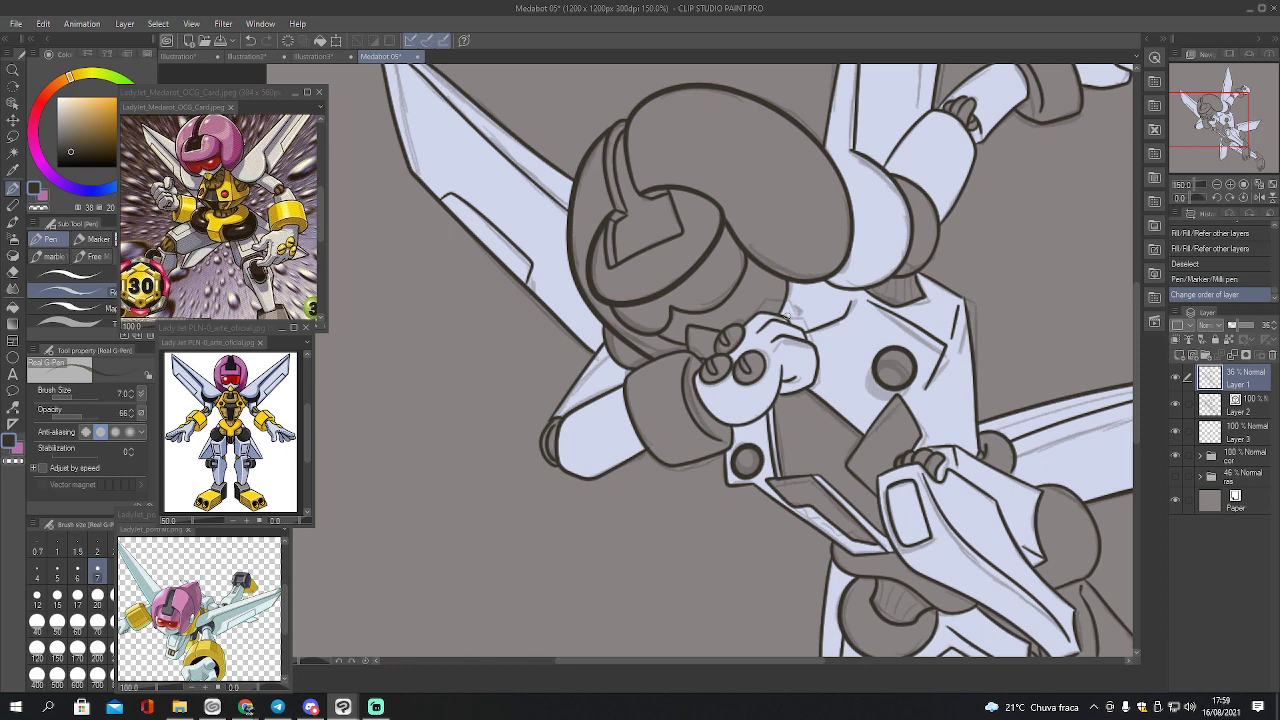
{"action": "left_click_drag", "start_coordinate": [798, 304], "coordinate": [821, 344]}
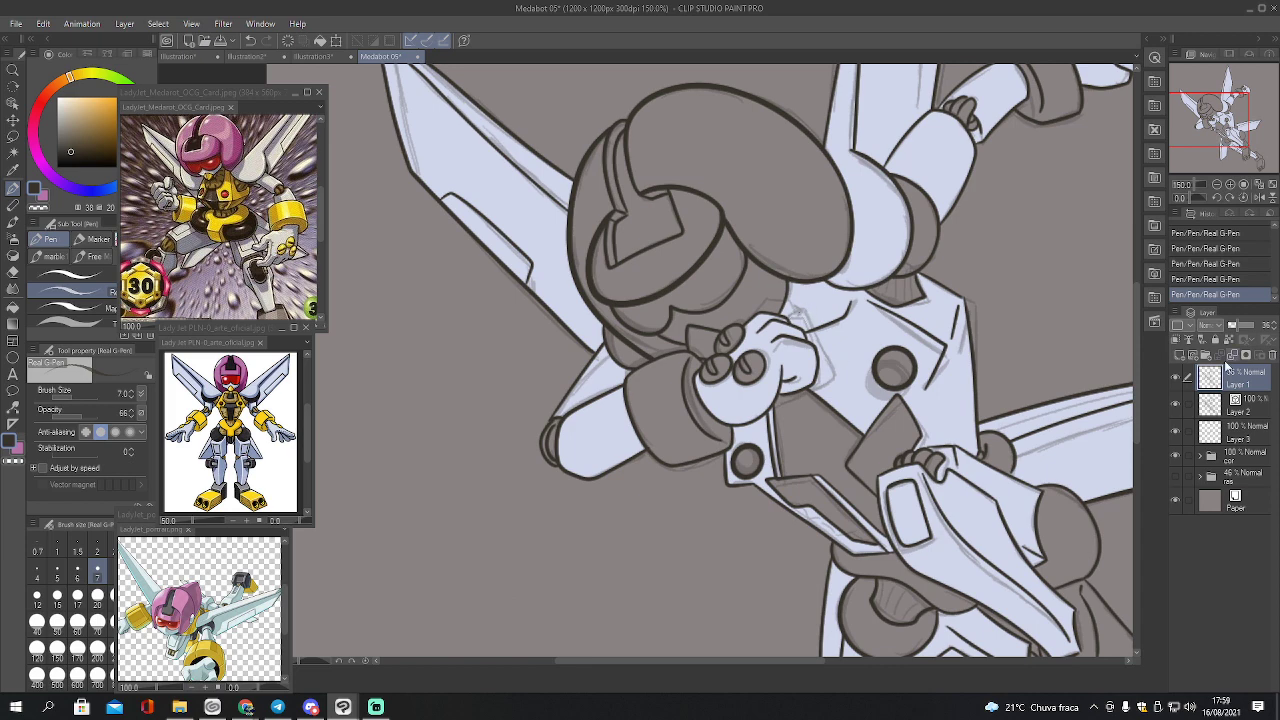
Select Layer 2 and the G-pen for inking the angular shape behind the fist
{"action": "left_click", "coordinate": [1203, 408]}
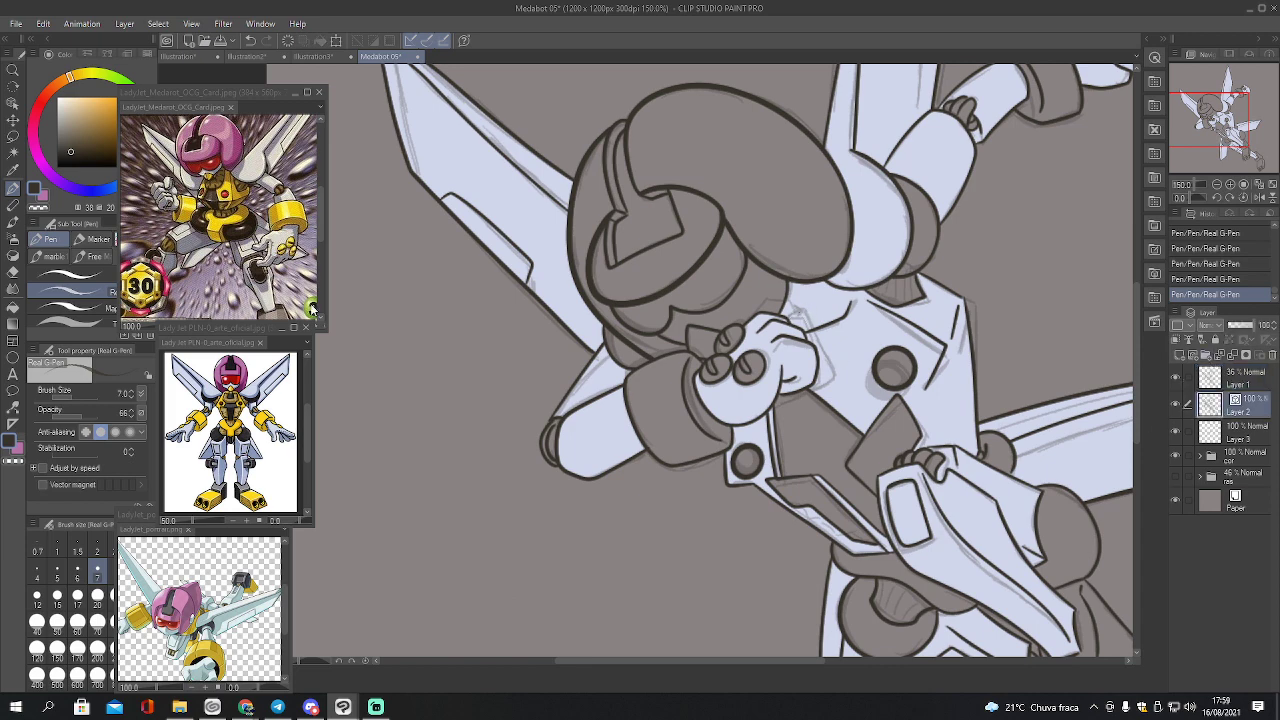
{"action": "left_click", "coordinate": [70, 273]}
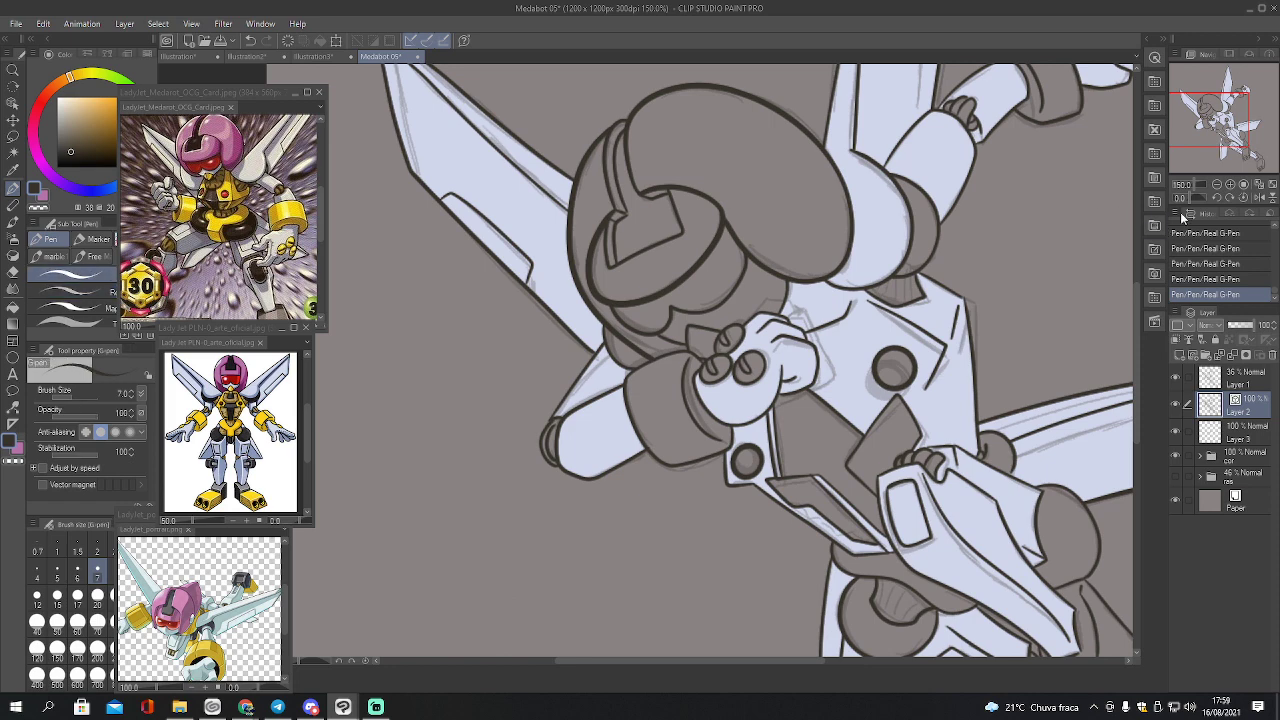
{"action": "left_click", "coordinate": [1238, 184]}
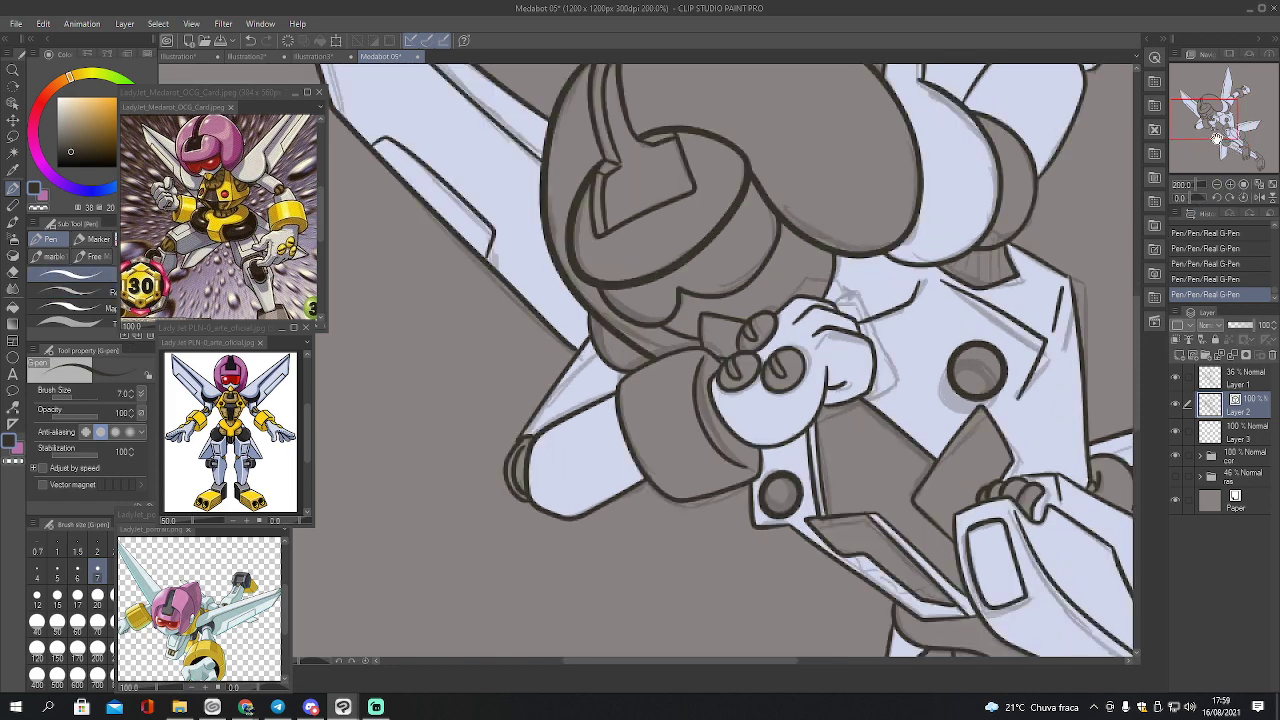
{"action": "left_click_drag", "start_coordinate": [1217, 139], "coordinate": [1220, 145]}
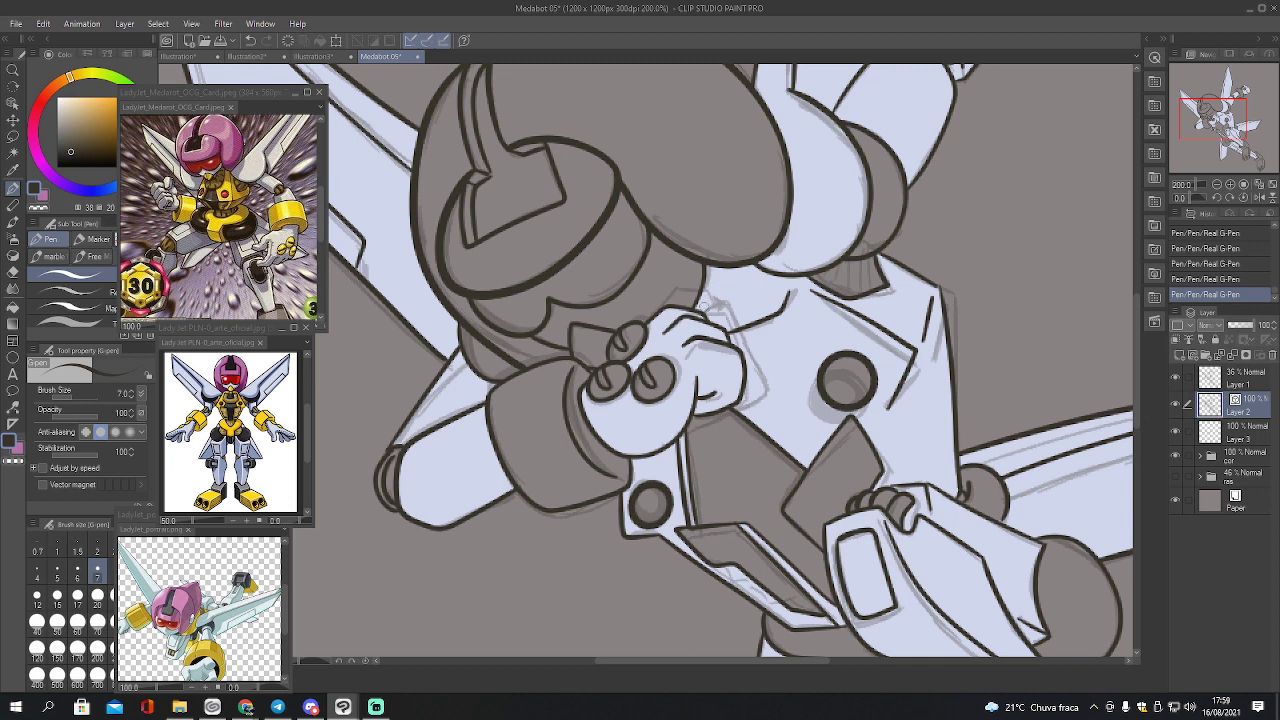
{"action": "mouse_move", "coordinate": [702, 308]}
{"action": "left_mouse_down"}
{"action": "mouse_move", "coordinate": [733, 312]}
{"action": "mouse_move", "coordinate": [768, 381]}
{"action": "mouse_move", "coordinate": [763, 402]}
{"action": "mouse_move", "coordinate": [667, 443]}
{"action": "left_mouse_up"}
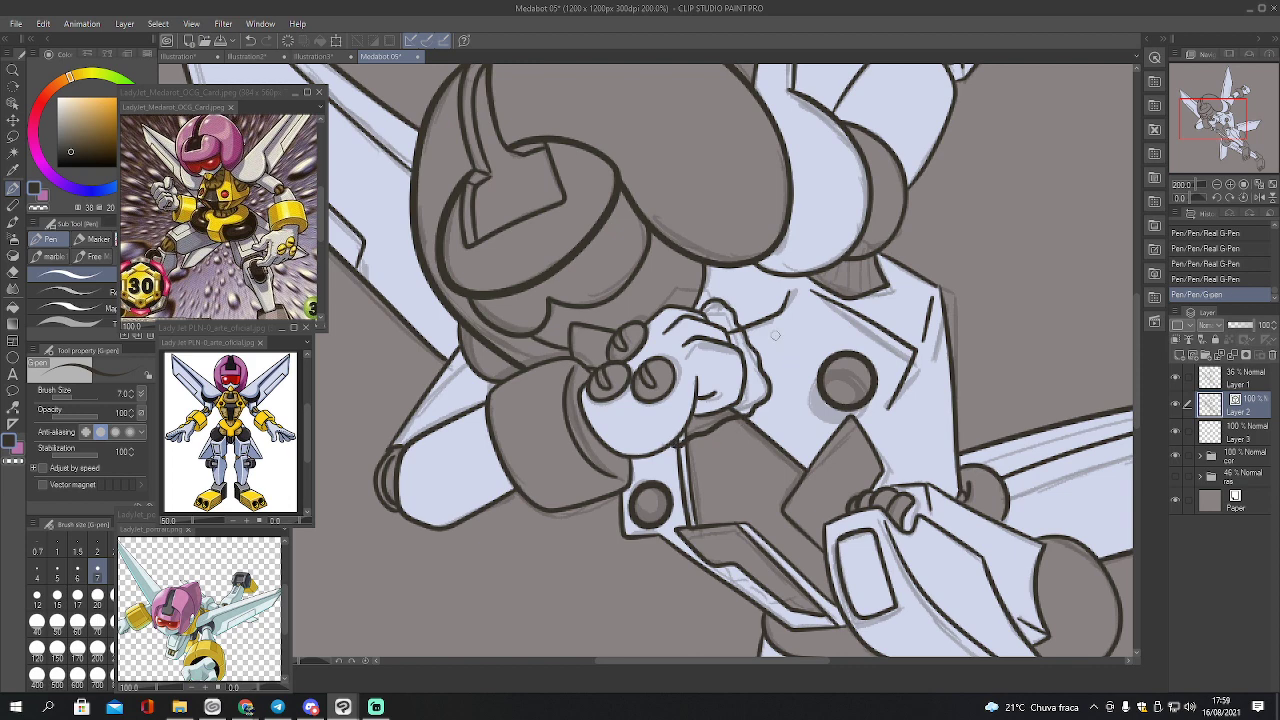
{"action": "left_click_drag", "start_coordinate": [730, 317], "coordinate": [742, 338]}
{"action": "key", "text": "ctrl+z"}
{"action": "key", "text": "e"}
{"action": "left_click_drag", "start_coordinate": [734, 412], "coordinate": [744, 407]}
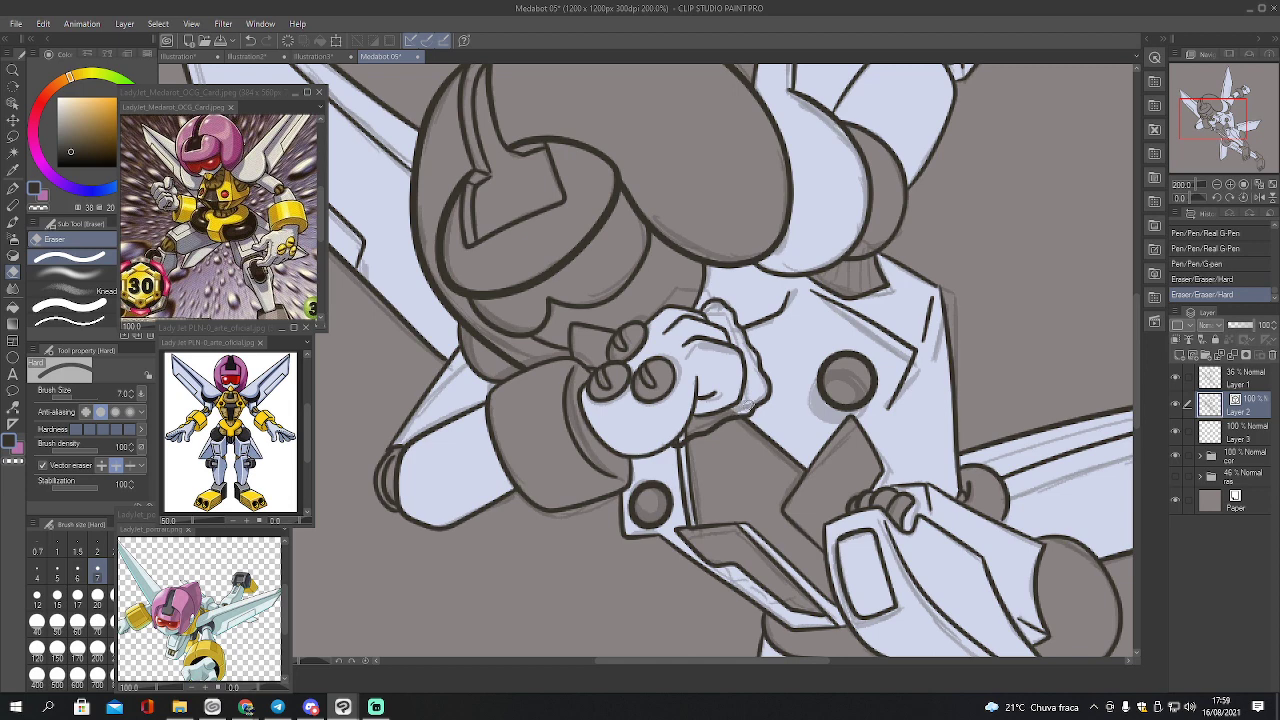
{"action": "left_click_drag", "start_coordinate": [683, 434], "coordinate": [698, 428]}
{"action": "key", "text": "ctrl+z"}
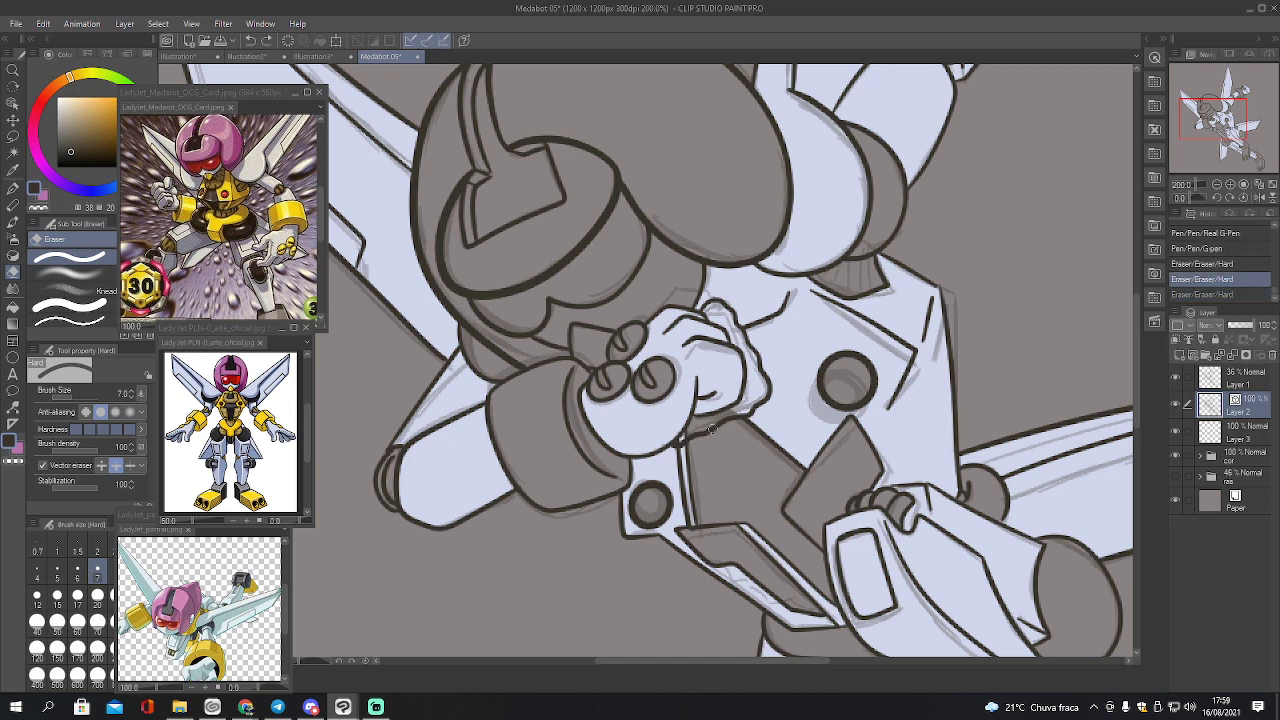
{"action": "key", "text": "bracketleft"}
{"action": "key", "text": "bracketleft"}
{"action": "key", "text": "bracketleft"}
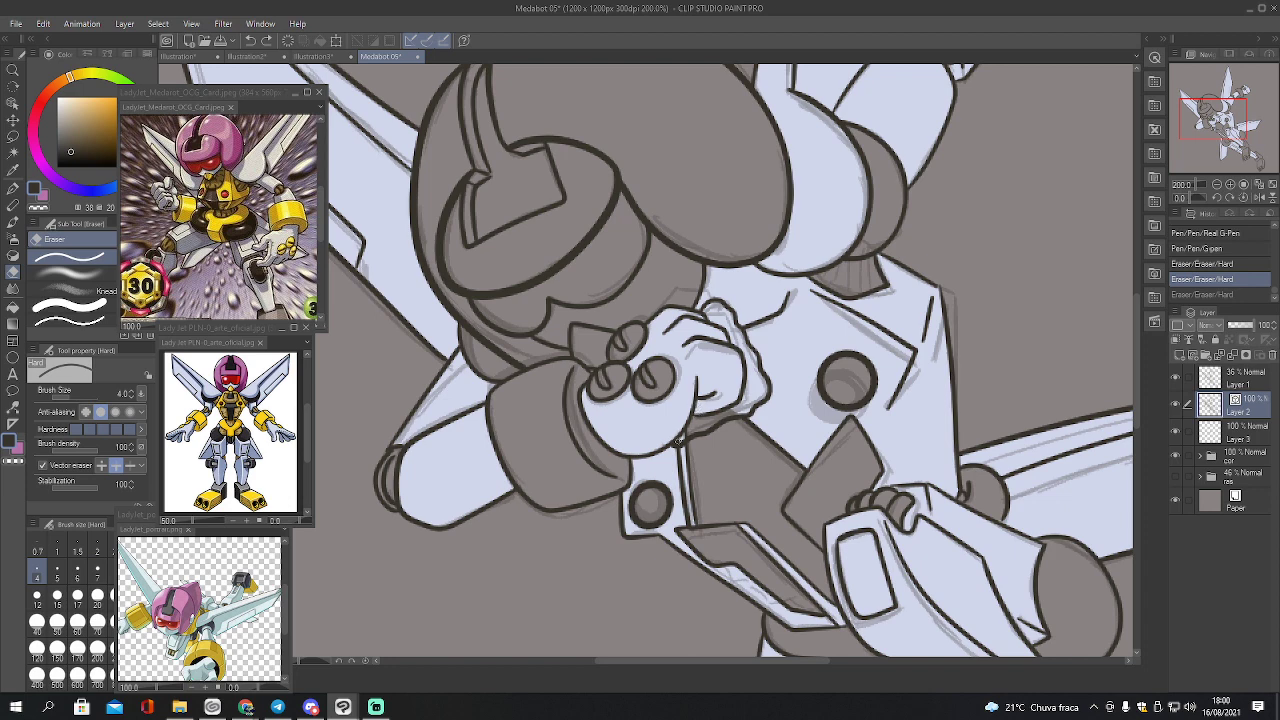
{"action": "left_click_drag", "start_coordinate": [678, 440], "coordinate": [688, 430]}
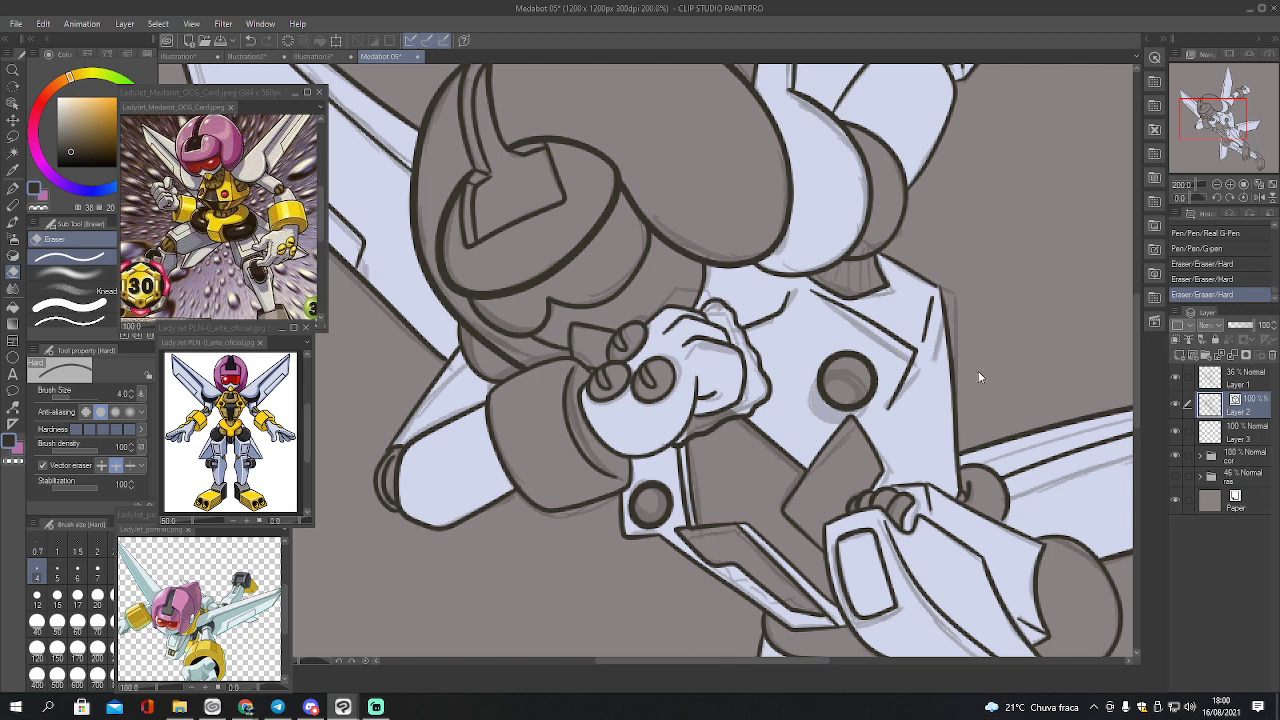
{"action": "key", "text": "ctrl+z"}
{"action": "key", "text": "ctrl+z"}
{"action": "key", "text": "ctrl+z"}
{"action": "key", "text": "ctrl+z"}
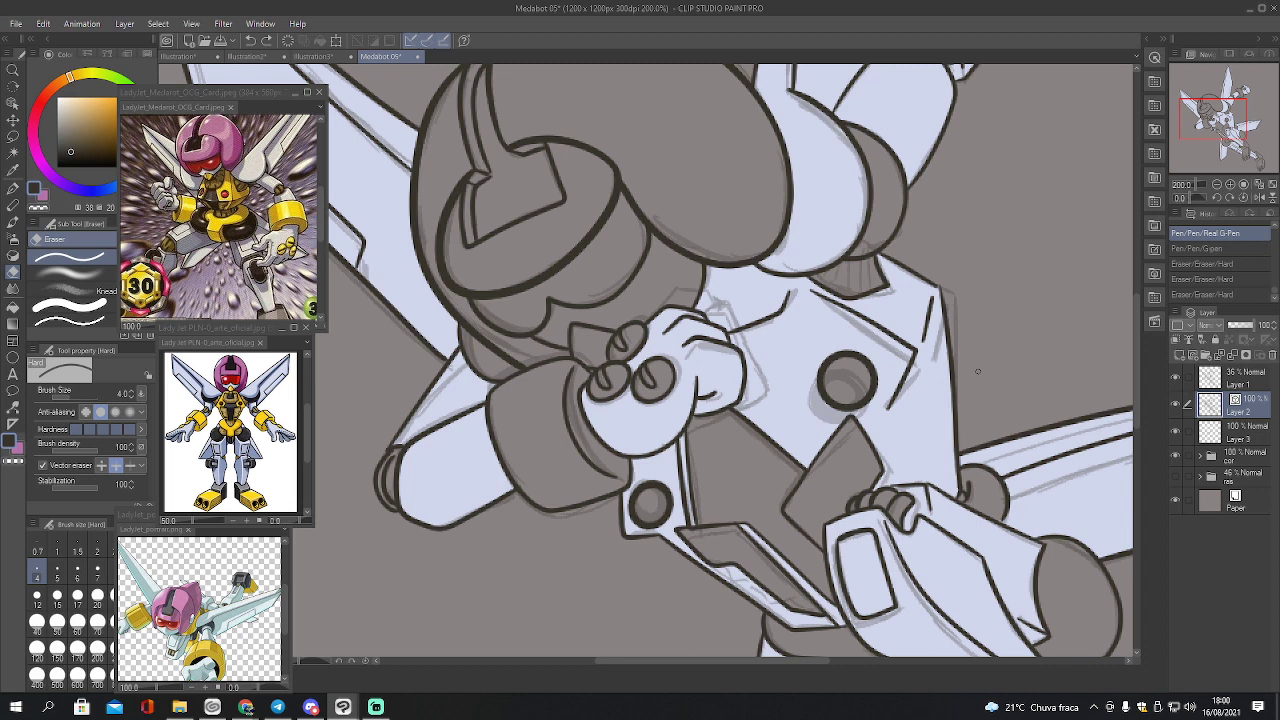
Ink the angular outline behind the fist with the G-pen on Layer 2 and erase the overlapping line ends
{"action": "key", "text": "p"}
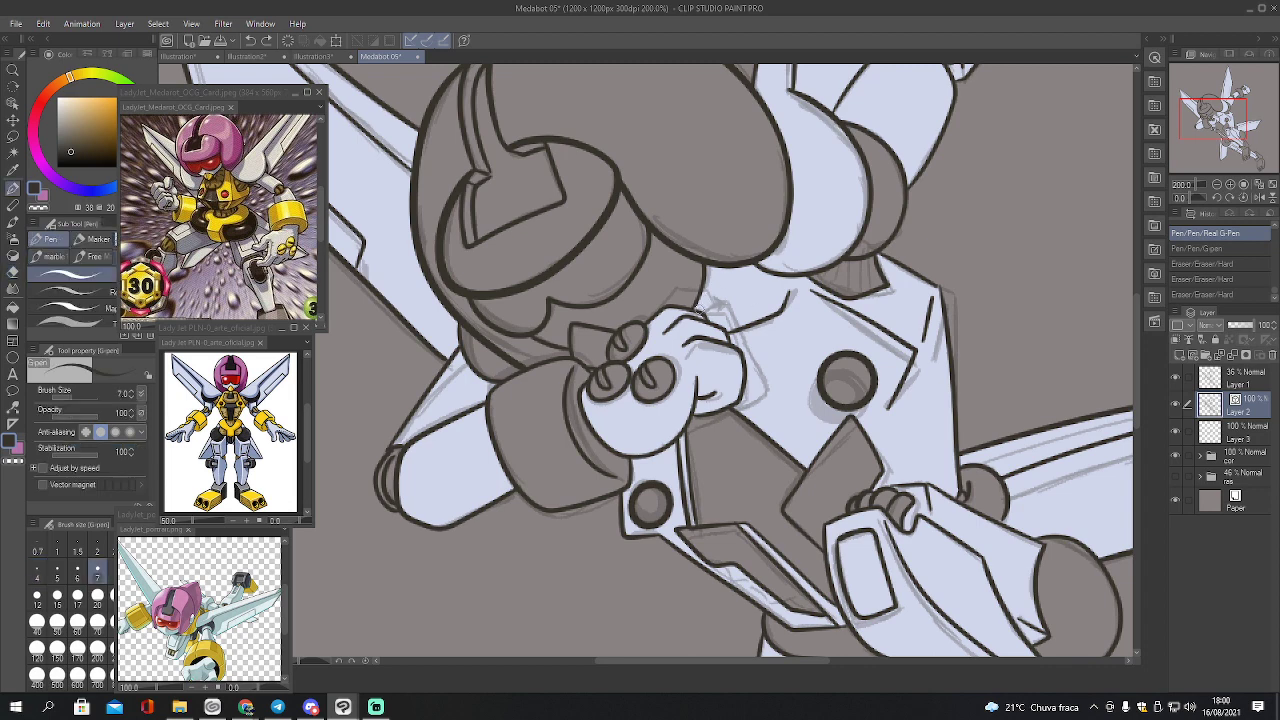
{"action": "mouse_move", "coordinate": [700, 311]}
{"action": "left_mouse_down"}
{"action": "mouse_move", "coordinate": [718, 298]}
{"action": "mouse_move", "coordinate": [768, 396]}
{"action": "mouse_move", "coordinate": [682, 436]}
{"action": "left_mouse_up"}
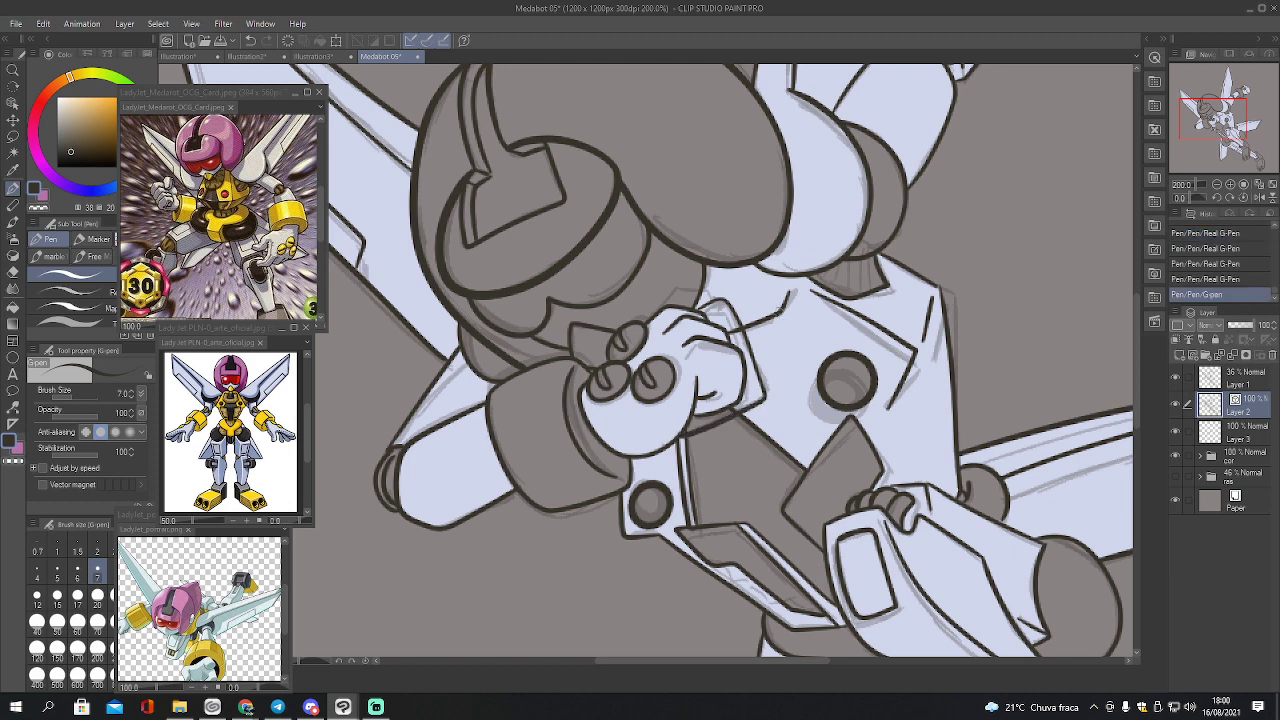
{"action": "key", "text": "e"}
{"action": "left_click_drag", "start_coordinate": [730, 412], "coordinate": [696, 427]}
{"action": "key", "text": "ctrl+z"}
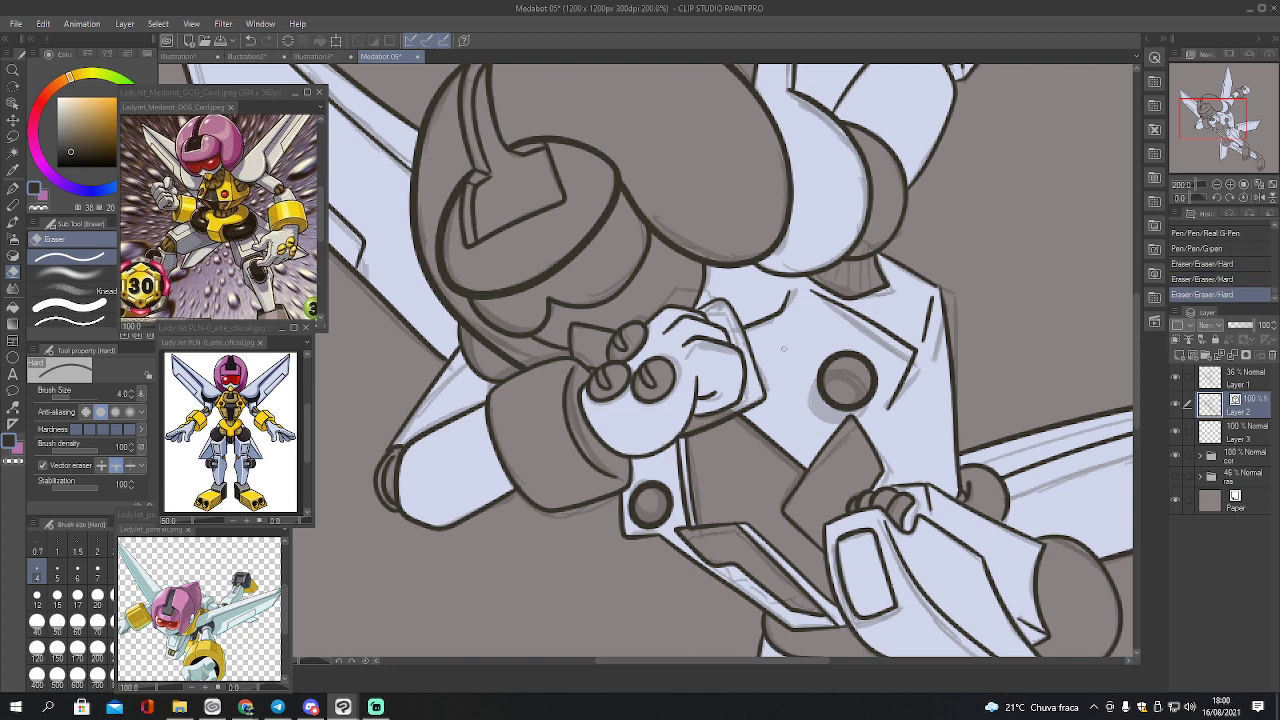
Erase the pale fill inside the angular shape behind the fist on Layer 4, hiding the Layer 1 sketch to check the edges
{"action": "left_click", "coordinate": [1199, 456]}
{"action": "left_click", "coordinate": [1222, 536]}
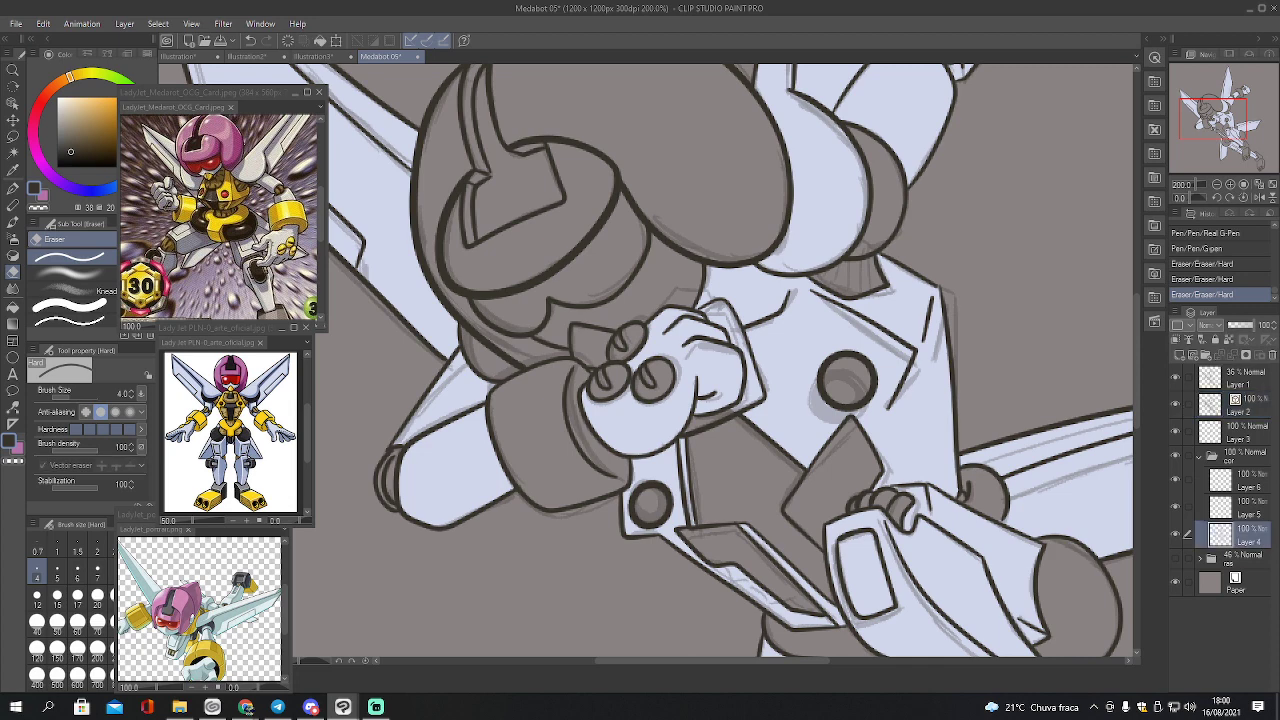
{"action": "left_click_drag", "start_coordinate": [686, 431], "coordinate": [698, 427]}
{"action": "key", "text": "bracketright"}
{"action": "key", "text": "bracketright"}
{"action": "key", "text": "bracketright"}
{"action": "left_click_drag", "start_coordinate": [684, 437], "coordinate": [690, 428]}
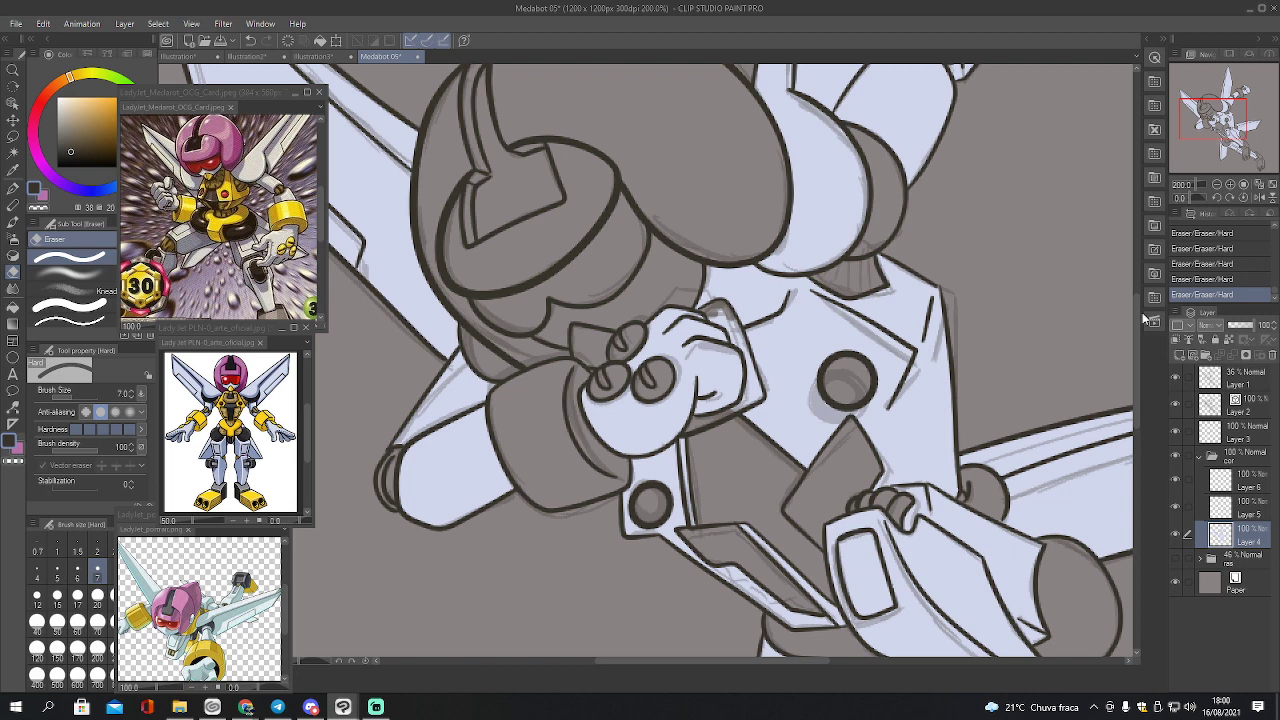
{"action": "left_click", "coordinate": [1176, 378]}
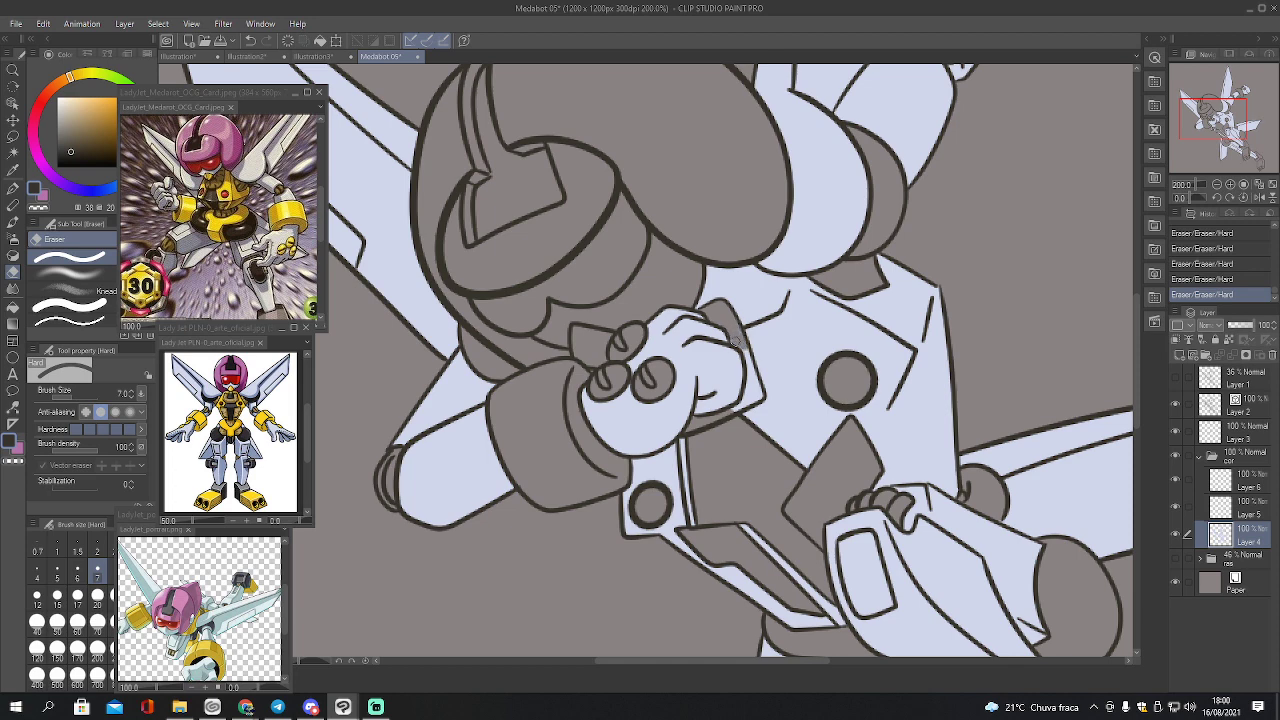
{"action": "mouse_move", "coordinate": [734, 340]}
{"action": "left_mouse_down"}
{"action": "mouse_move", "coordinate": [749, 382]}
{"action": "mouse_move", "coordinate": [732, 408]}
{"action": "mouse_move", "coordinate": [756, 377]}
{"action": "left_mouse_up"}
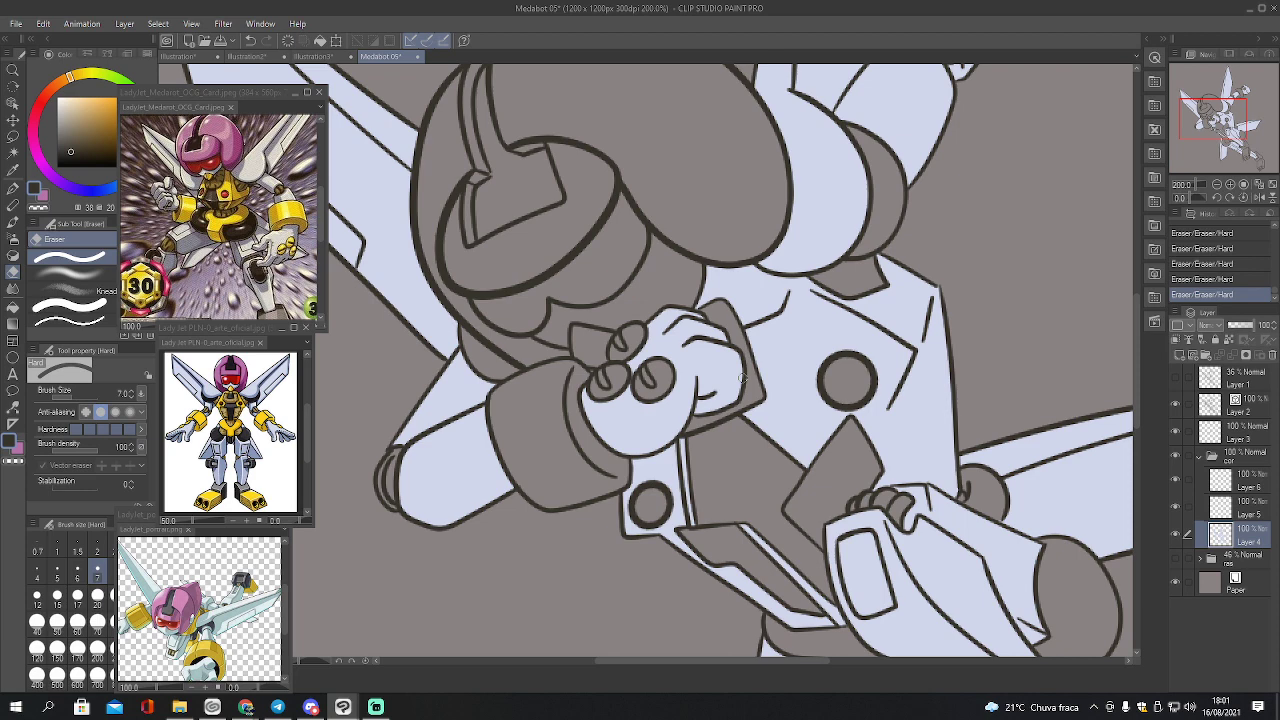
Sample the fist's pale bluish-white and touch up small gaps around the fingers on Layer 4 with the G-pen and a size 5 Milli pen
{"action": "left_click", "coordinate": [663, 410], "text": "alt"}
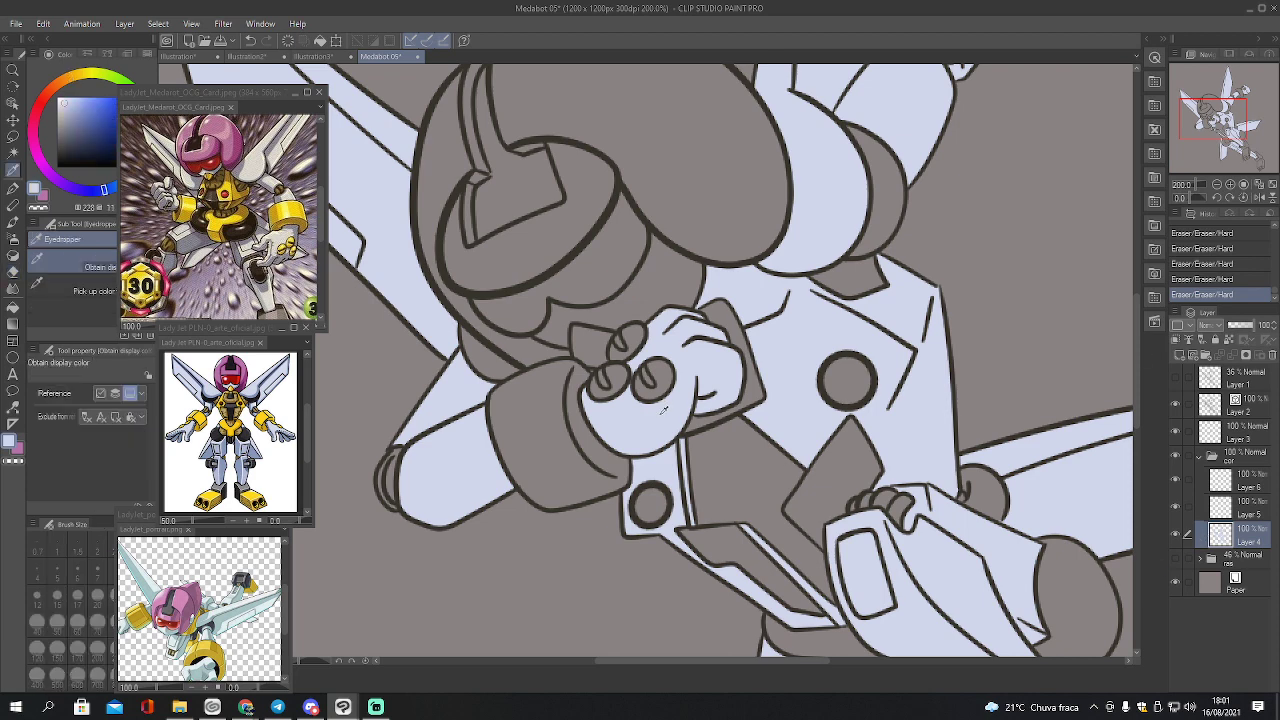
{"action": "key", "text": "p"}
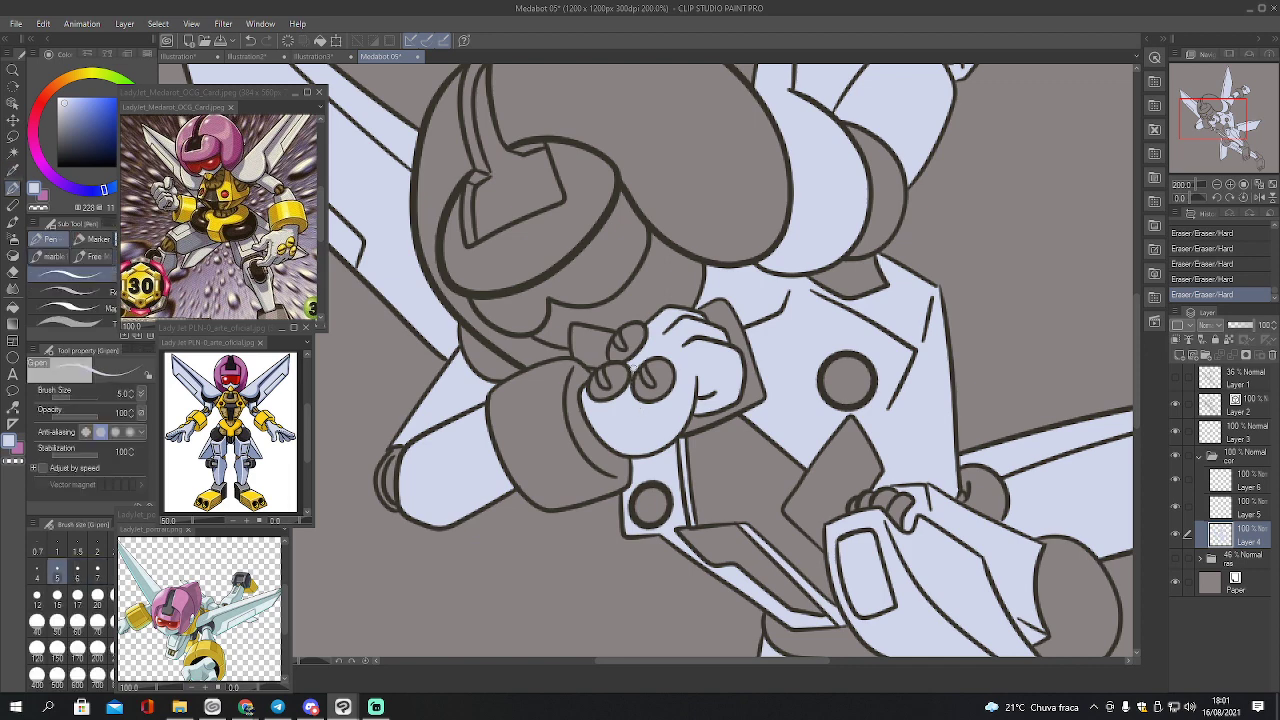
{"action": "left_click", "coordinate": [638, 400]}
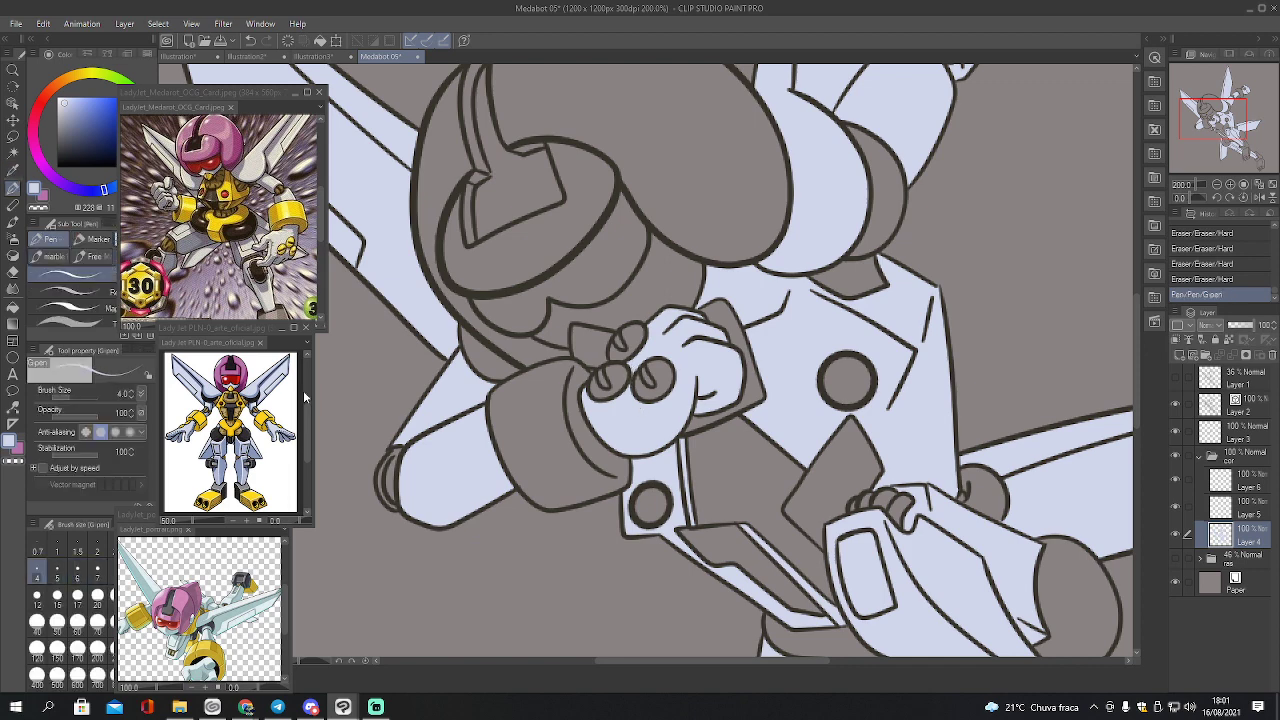
{"action": "left_click", "coordinate": [98, 239]}
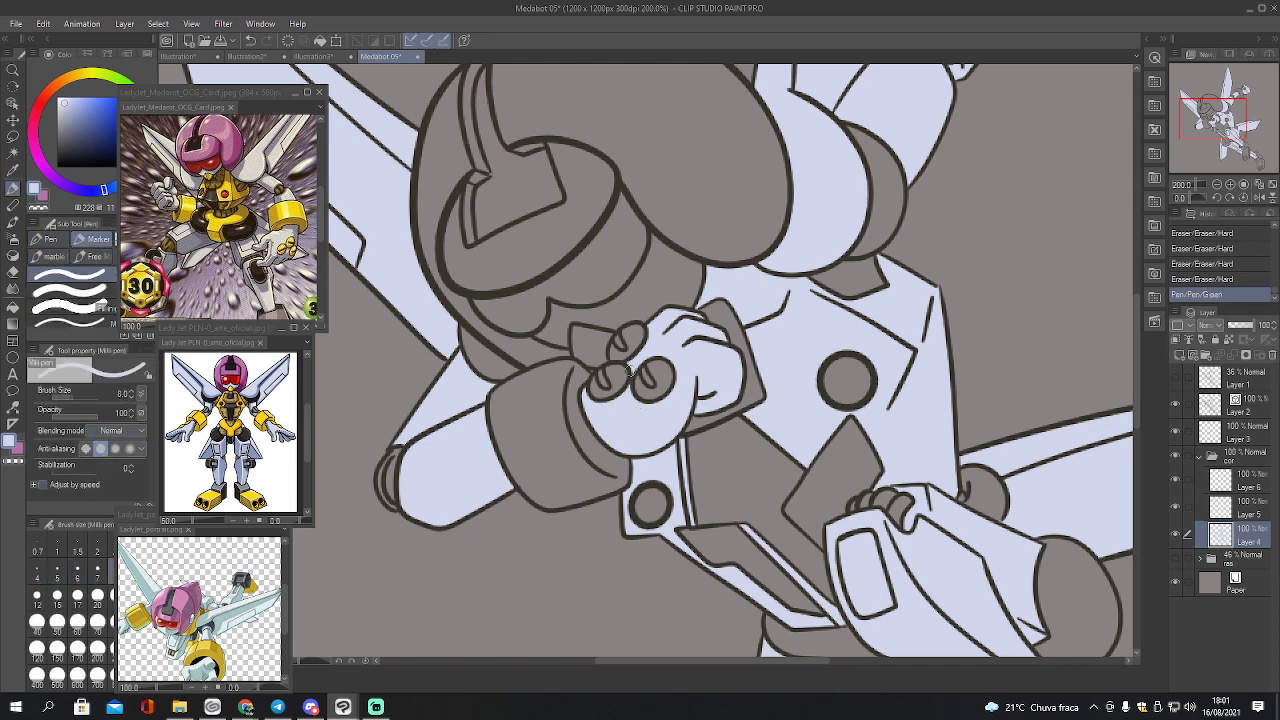
{"action": "key", "text": "bracketleft"}
{"action": "key", "text": "bracketleft"}
{"action": "key", "text": "bracketleft"}
{"action": "left_click", "coordinate": [629, 389]}
{"action": "left_click", "coordinate": [629, 389]}
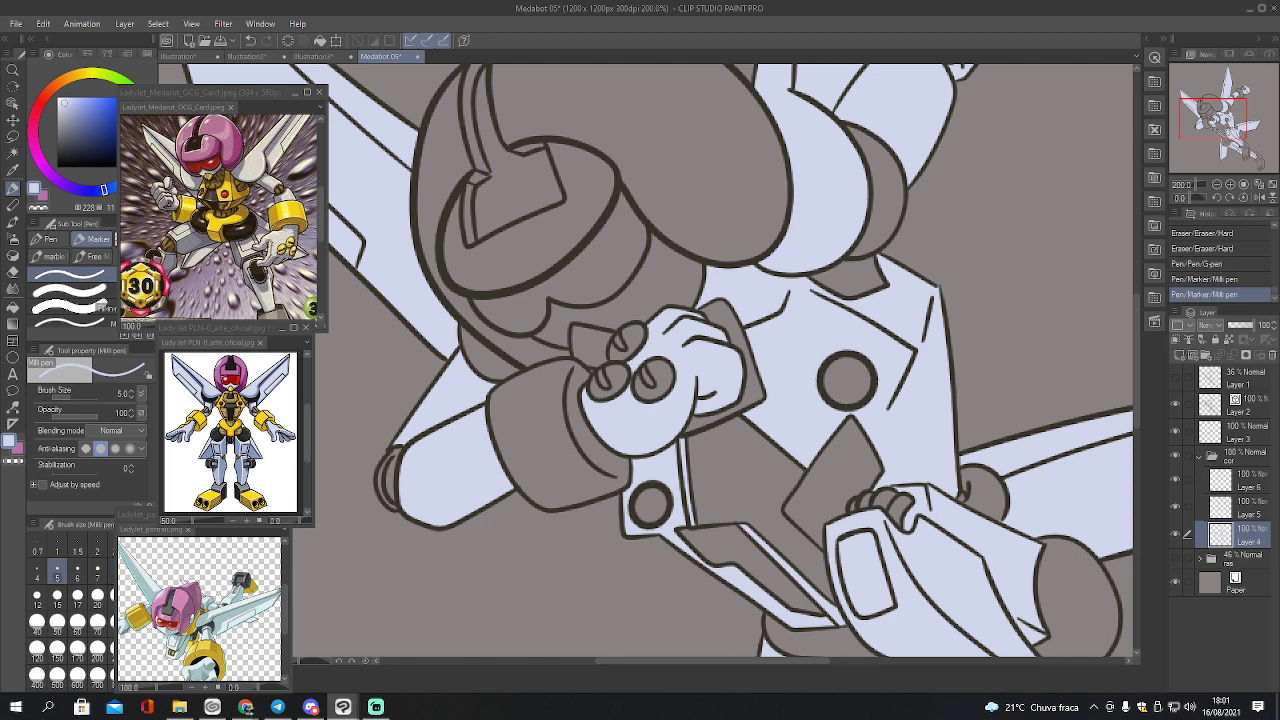
Select the helmet shell sections, leaving out the crest and face, fill them with pink on Layer 5, and clear the selection
{"action": "left_click_drag", "start_coordinate": [1217, 133], "coordinate": [1222, 126]}
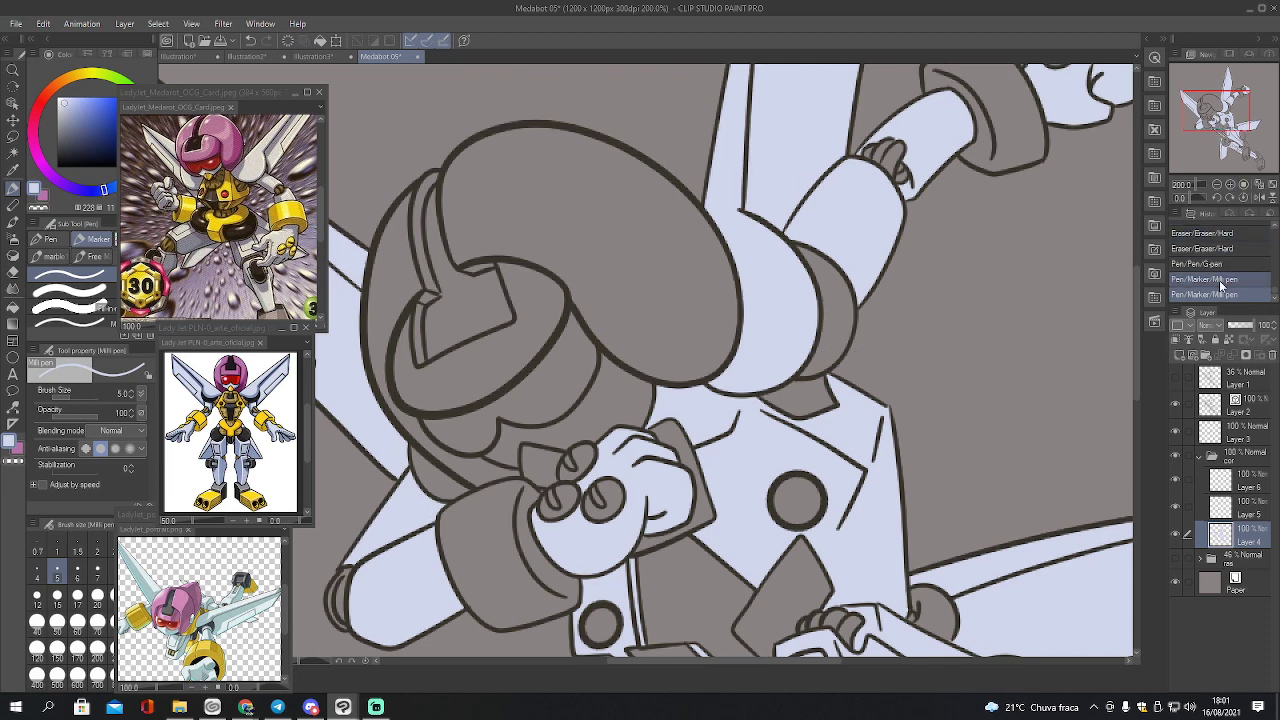
{"action": "left_click", "coordinate": [1224, 505]}
{"action": "left_click", "coordinate": [1218, 184]}
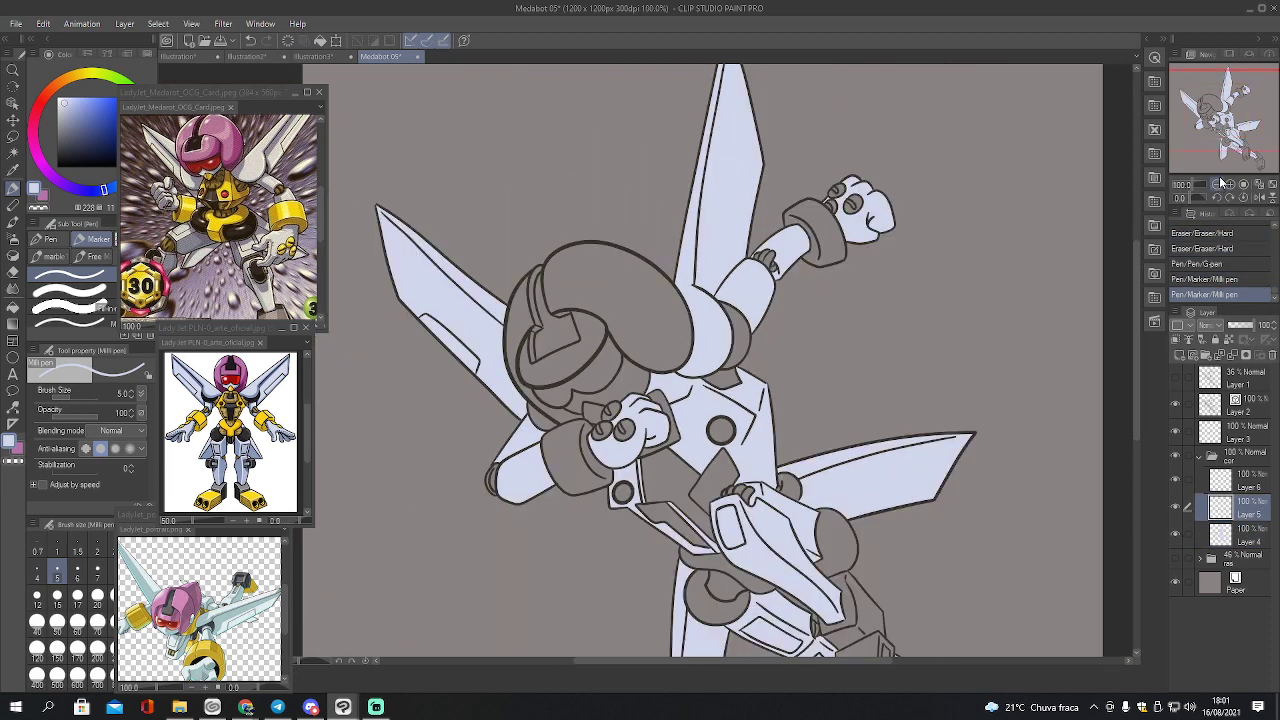
{"action": "key", "text": "x"}
{"action": "key", "text": "w"}
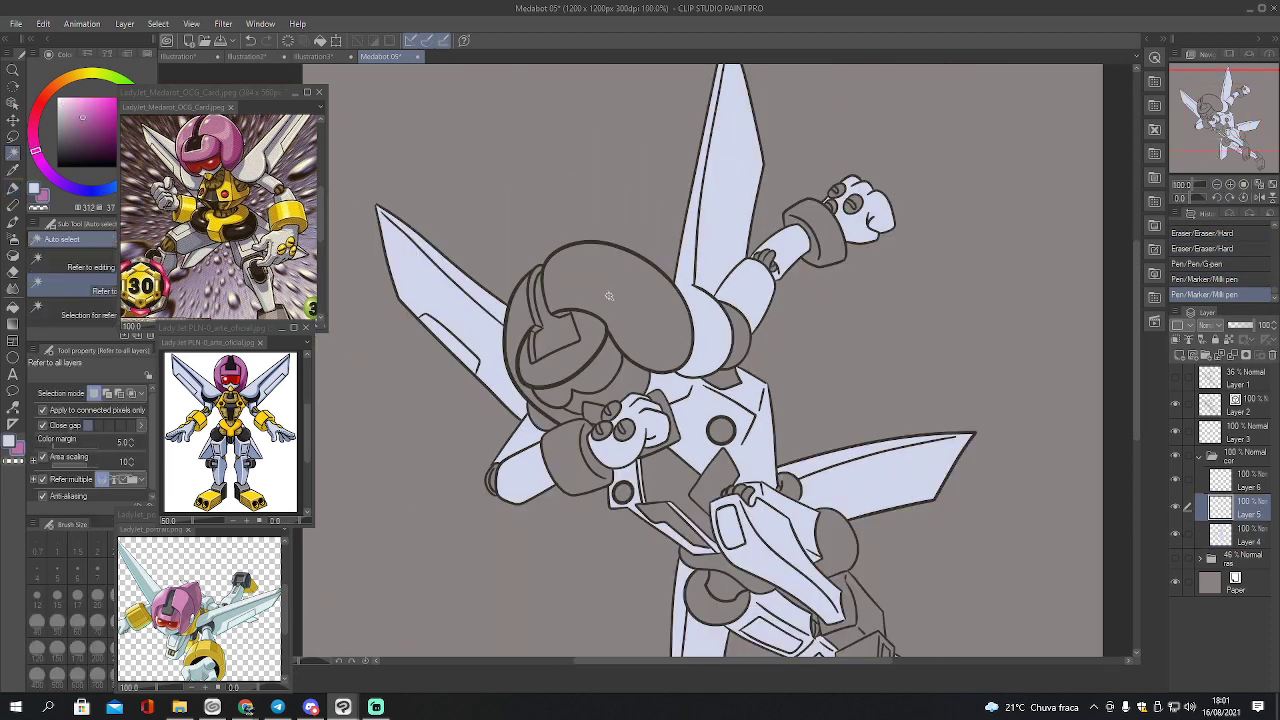
{"action": "left_click", "coordinate": [610, 296]}
{"action": "left_click", "coordinate": [548, 300]}
{"action": "left_click", "coordinate": [520, 365]}
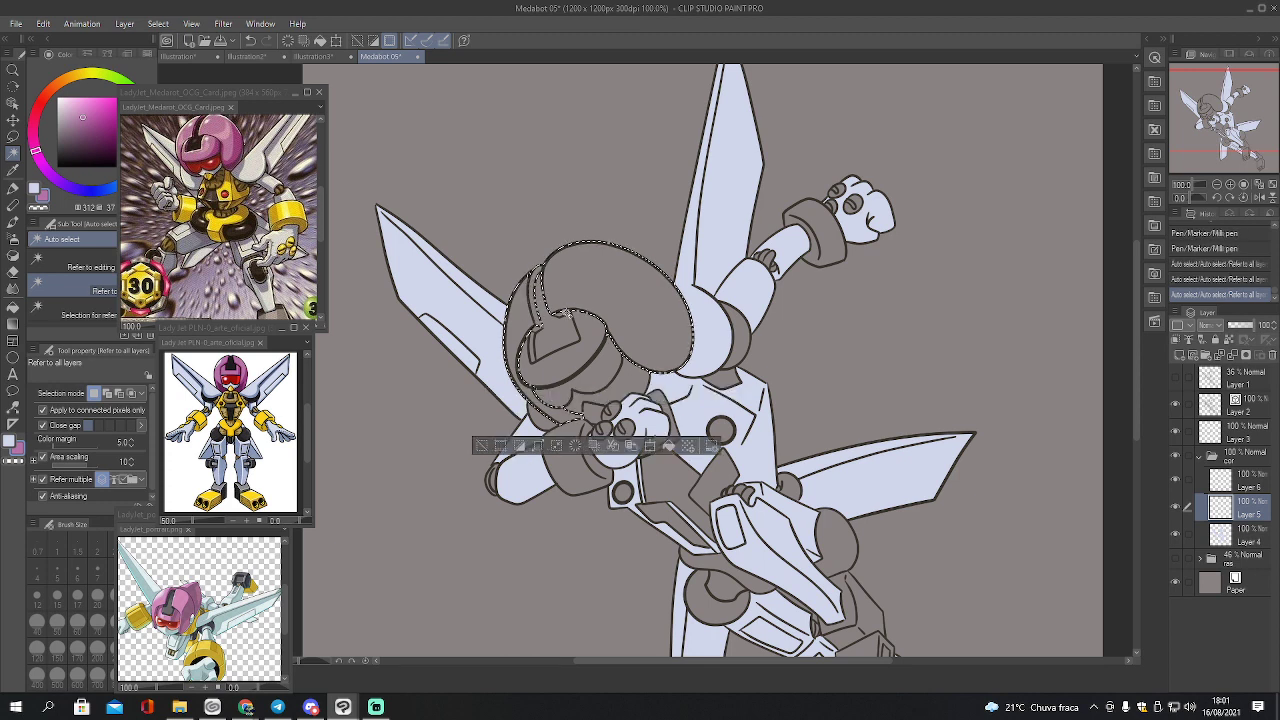
{"action": "left_click", "coordinate": [540, 335]}
{"action": "left_click", "coordinate": [586, 328]}
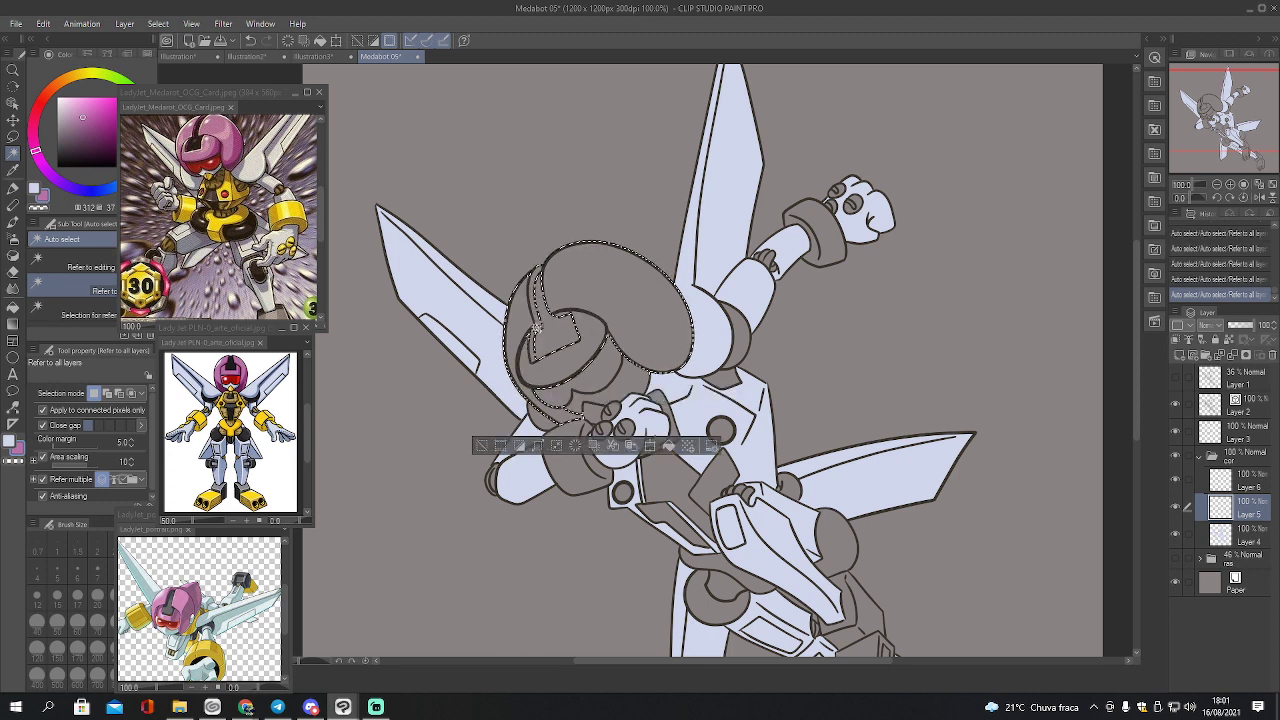
{"action": "key", "text": "m"}
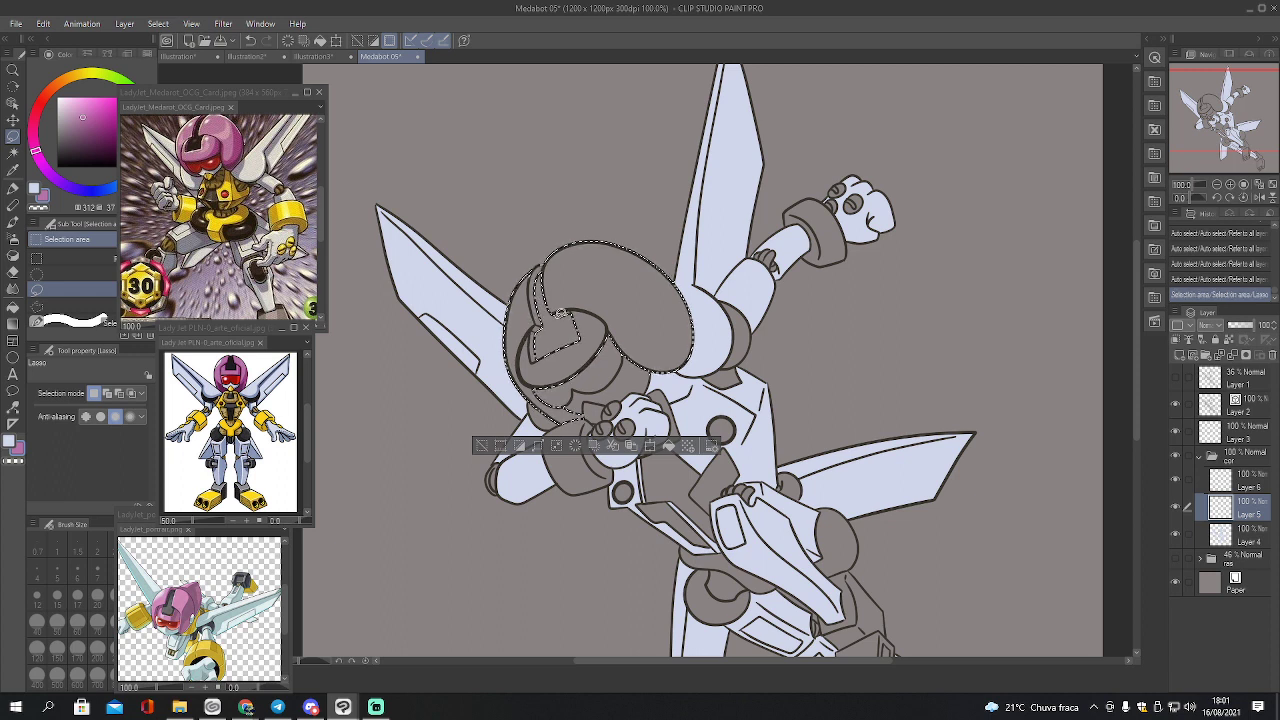
{"action": "key", "text": "g"}
{"action": "left_click", "coordinate": [538, 305]}
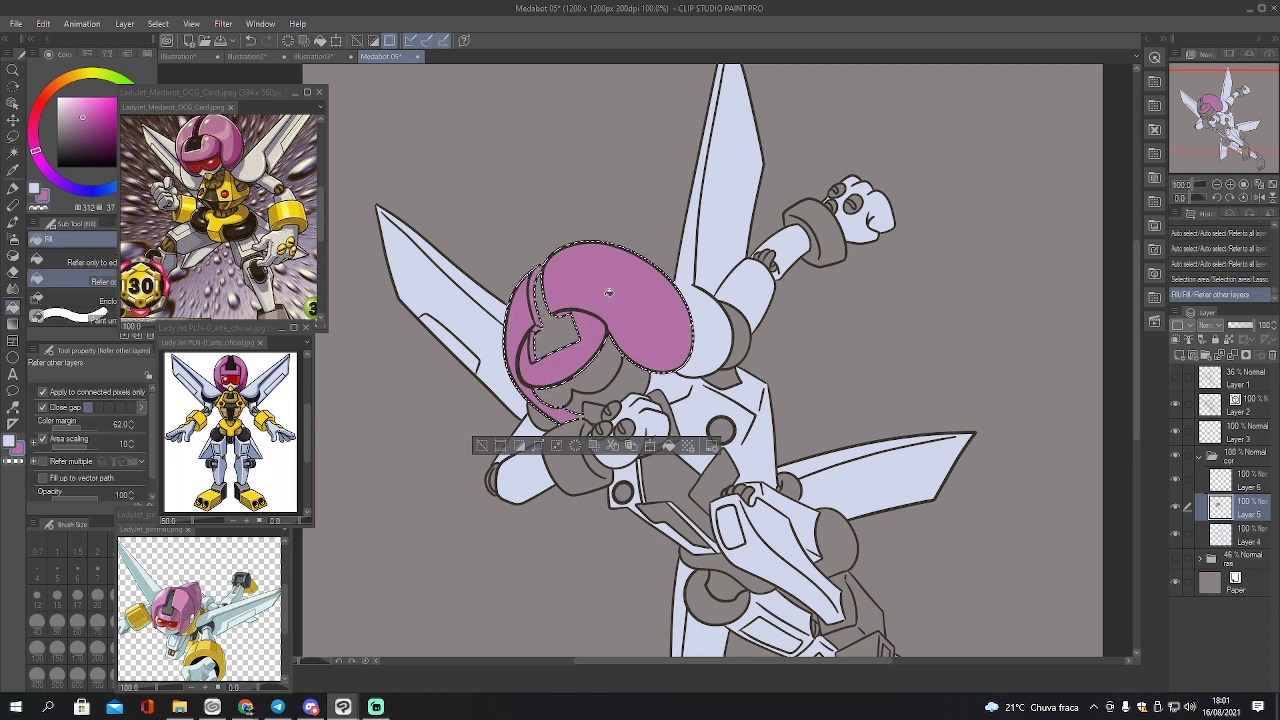
{"action": "key", "text": "ctrl+d"}
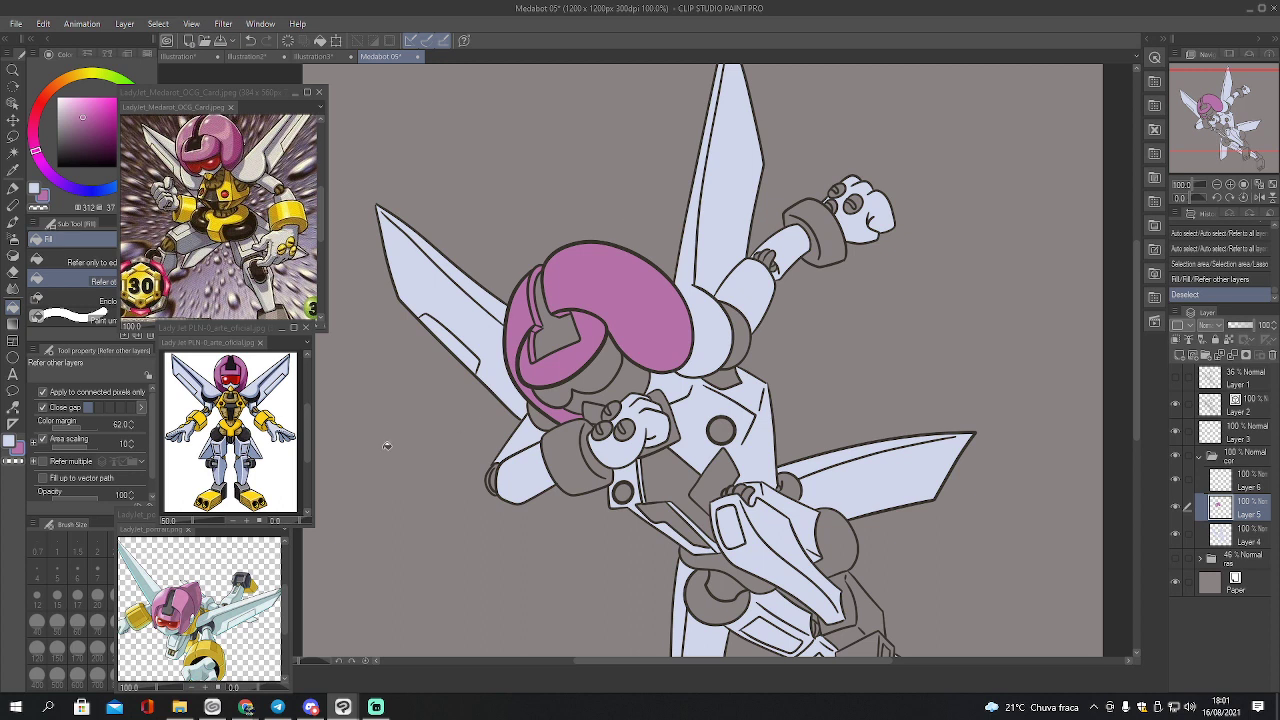
Sample yellow from the official reference art, fill the wrist cuff and fingertips near the face on Layer 6, and clear the selection
{"action": "left_click", "coordinate": [1241, 483]}
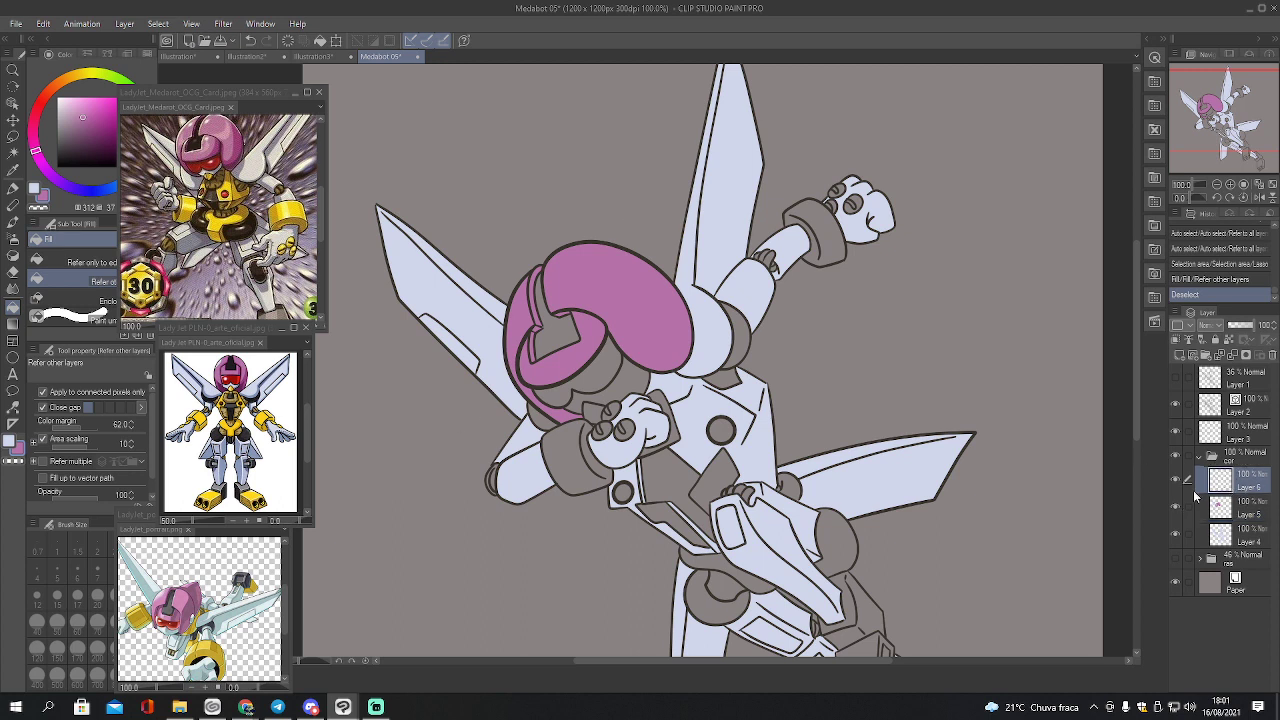
{"action": "key", "text": "i"}
{"action": "left_click", "coordinate": [236, 388]}
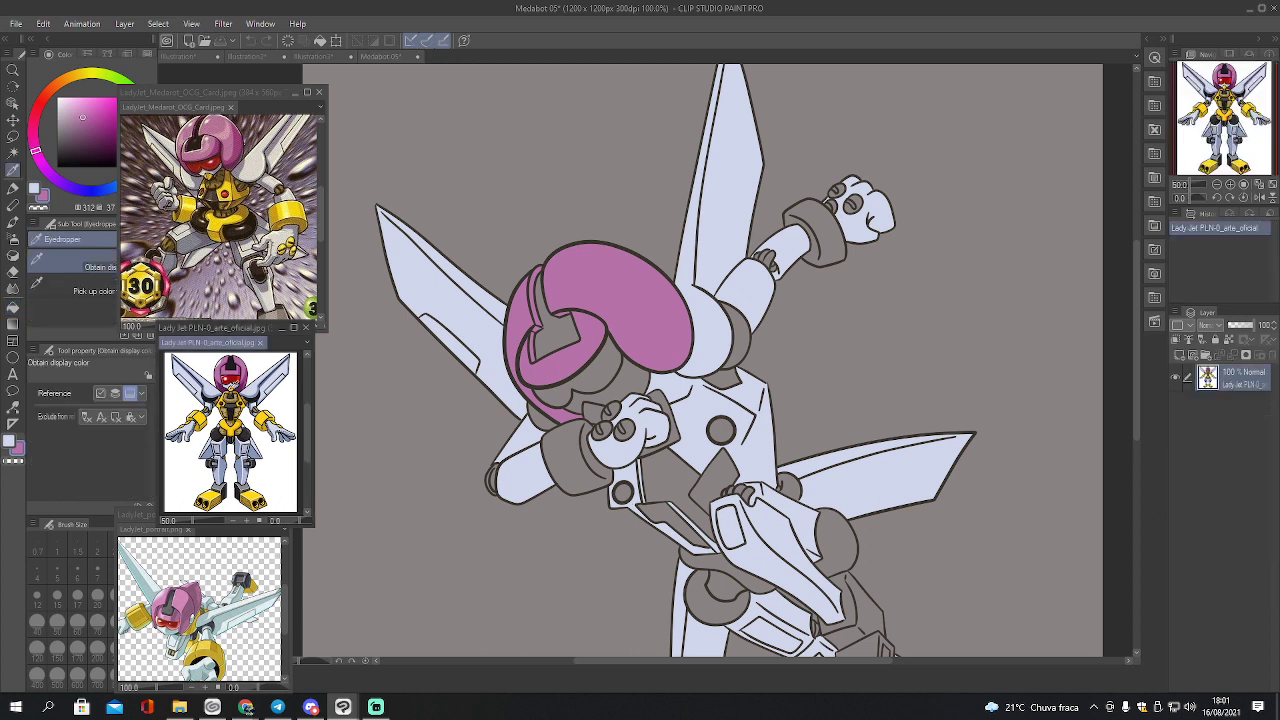
{"action": "left_click", "coordinate": [208, 414]}
{"action": "key", "text": "w"}
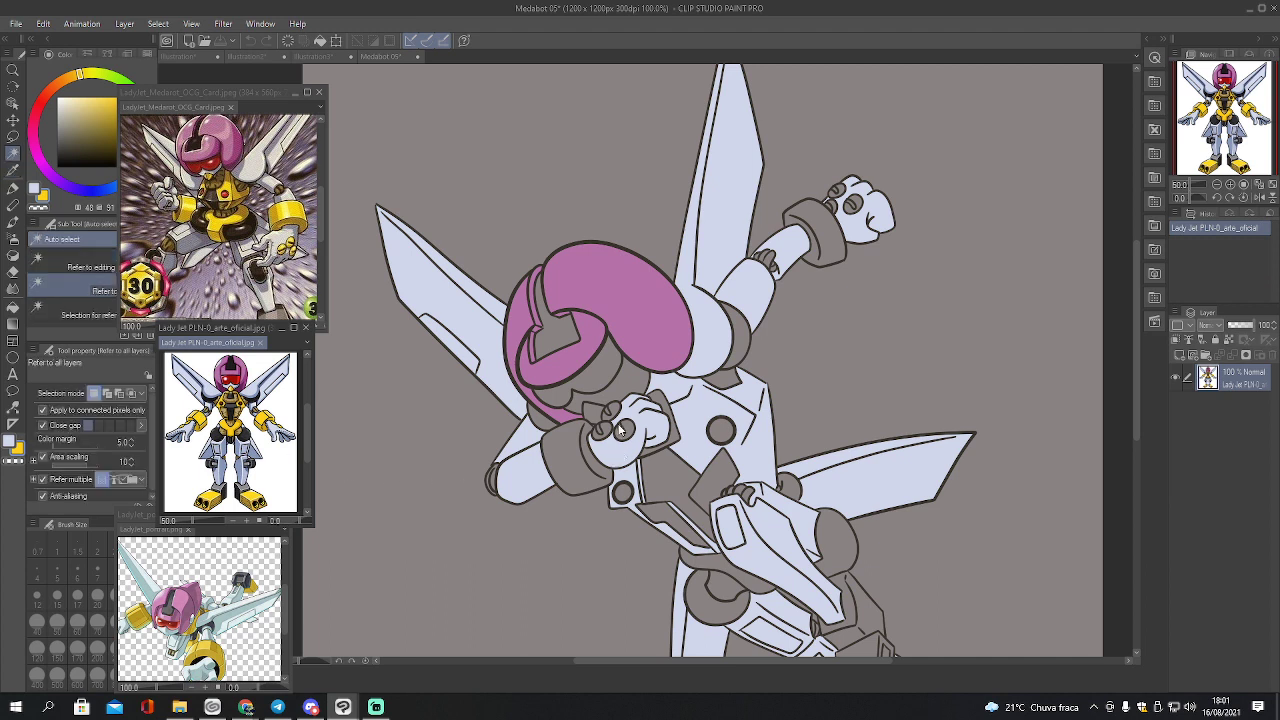
{"action": "left_click", "coordinate": [575, 467]}
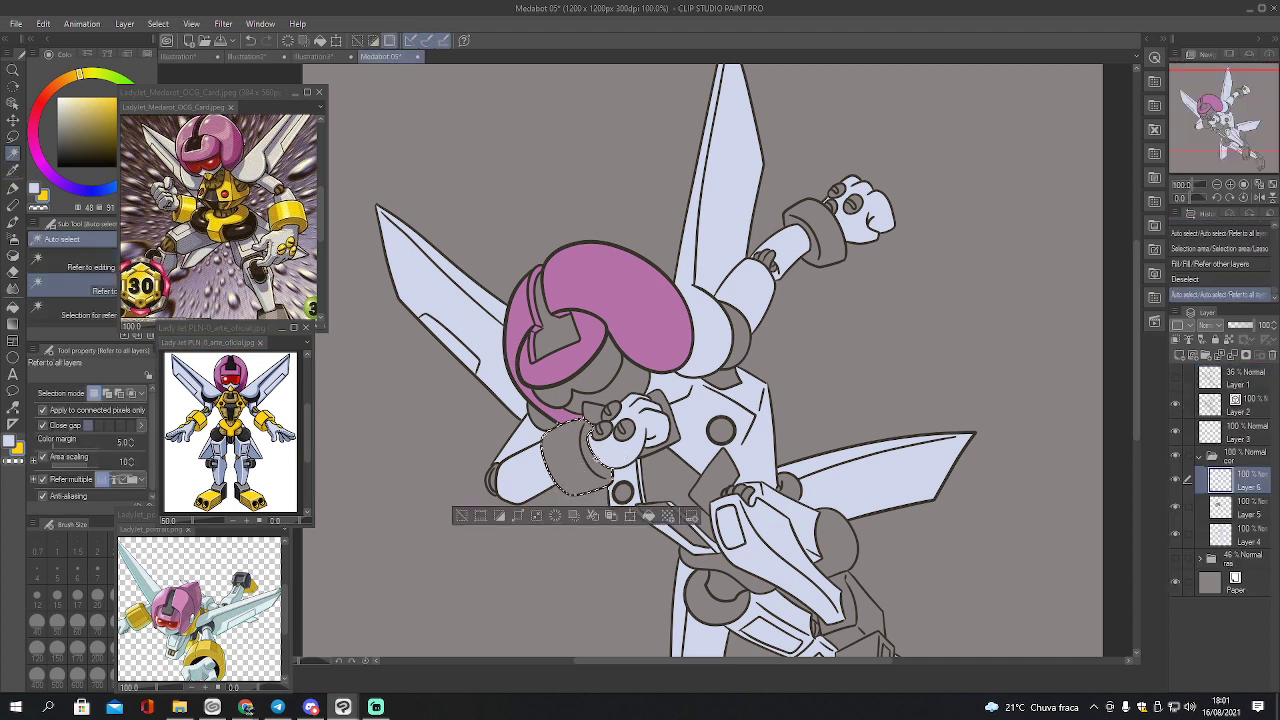
{"action": "left_click", "coordinate": [605, 427]}
{"action": "left_click", "coordinate": [607, 422]}
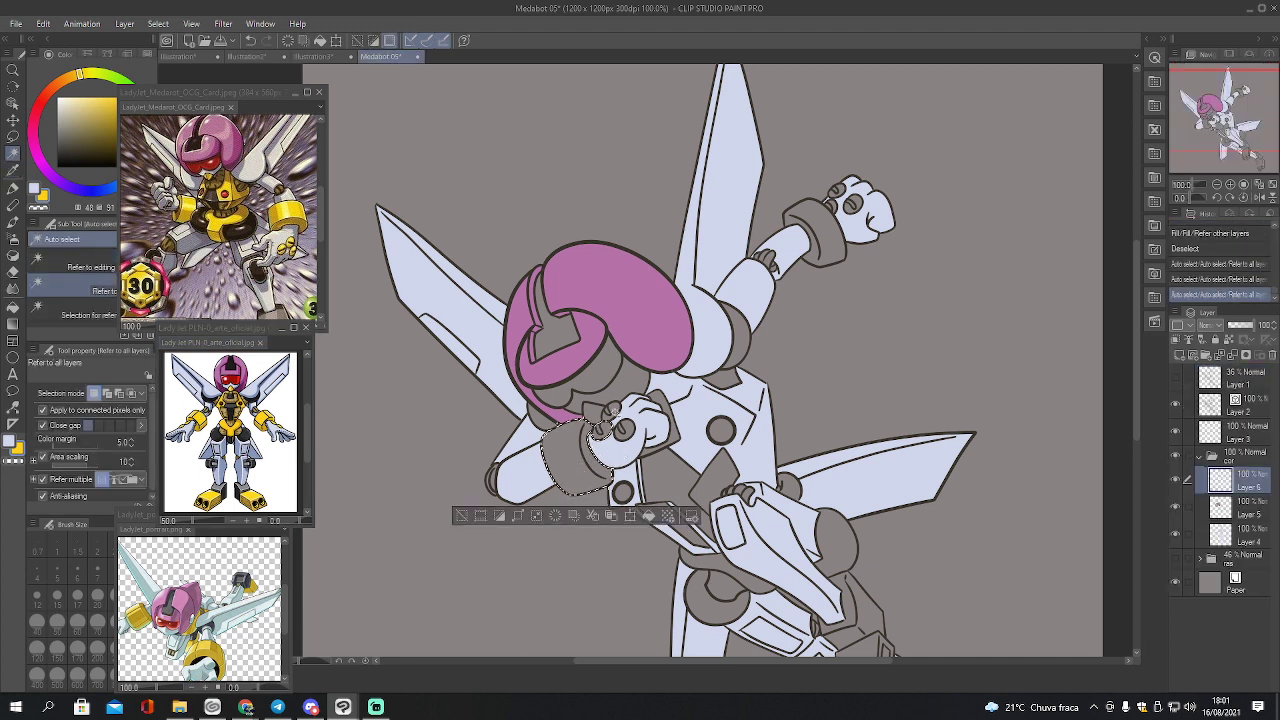
{"action": "left_click", "coordinate": [608, 417]}
{"action": "left_click", "coordinate": [610, 412]}
{"action": "left_click", "coordinate": [611, 411]}
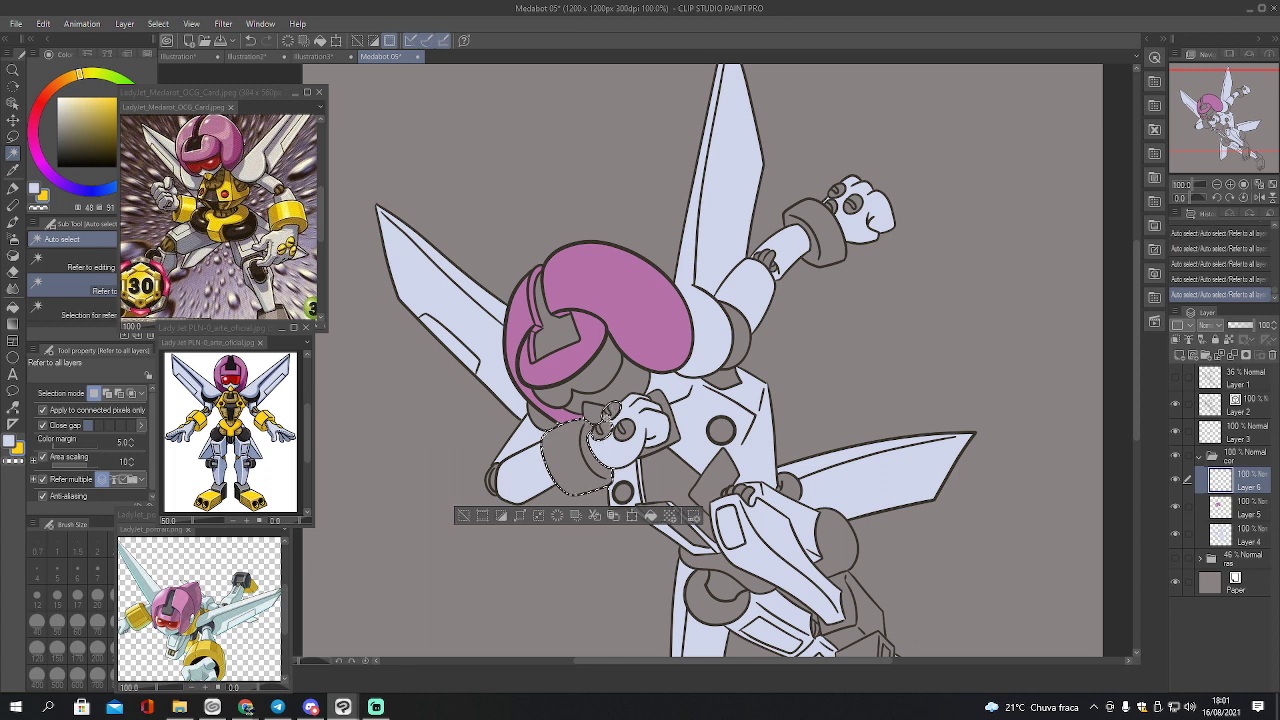
{"action": "left_click", "coordinate": [624, 428]}
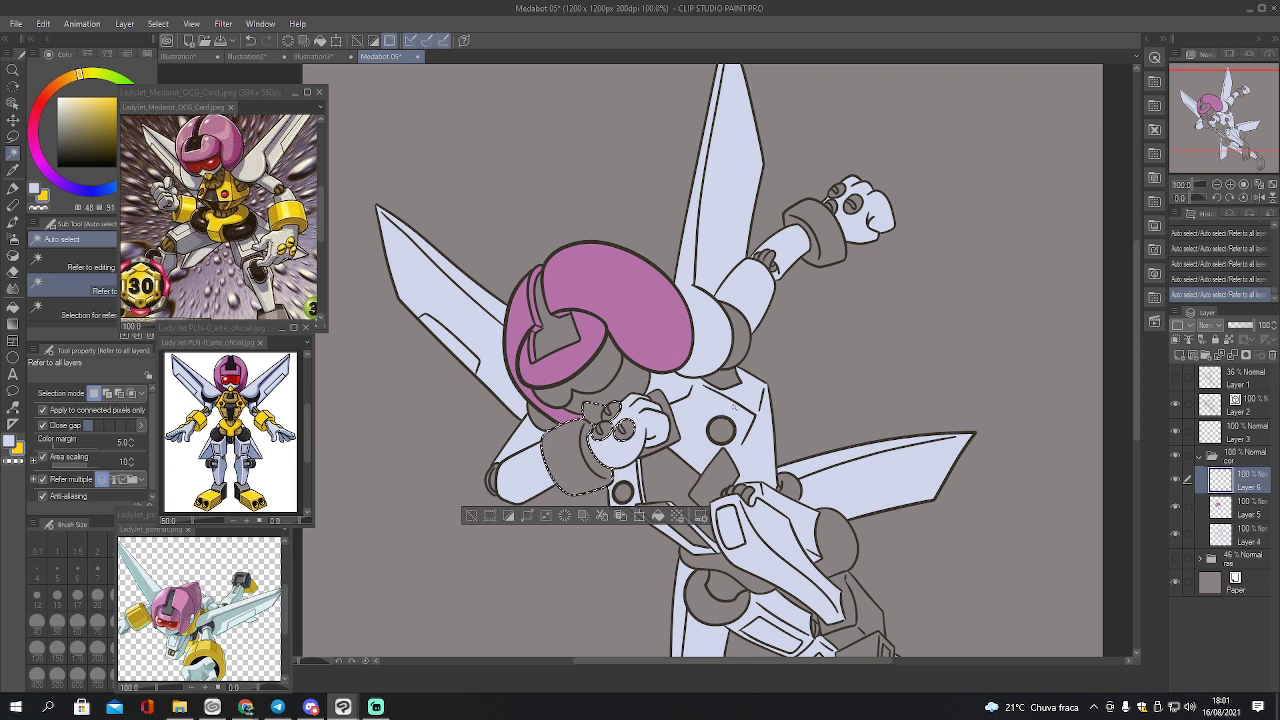
{"action": "key", "text": "g"}
{"action": "left_click", "coordinate": [565, 460]}
{"action": "left_click", "coordinate": [612, 424]}
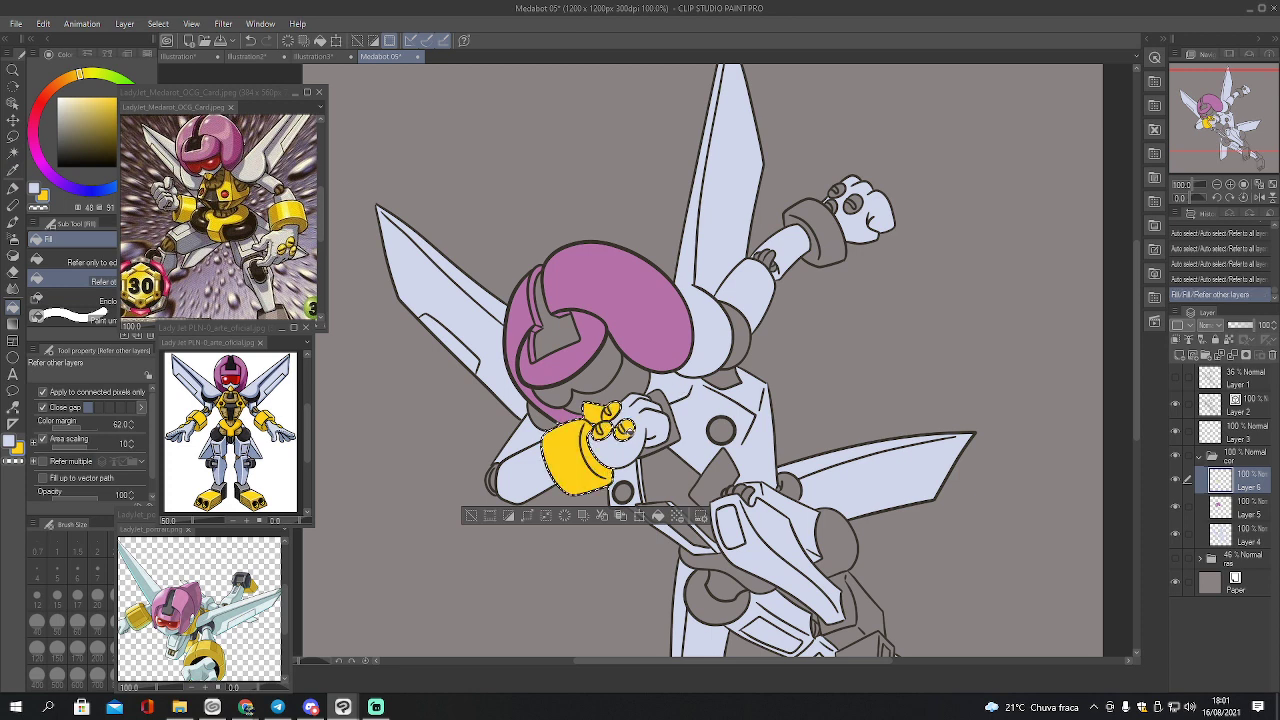
{"action": "key", "text": "ctrl+d"}
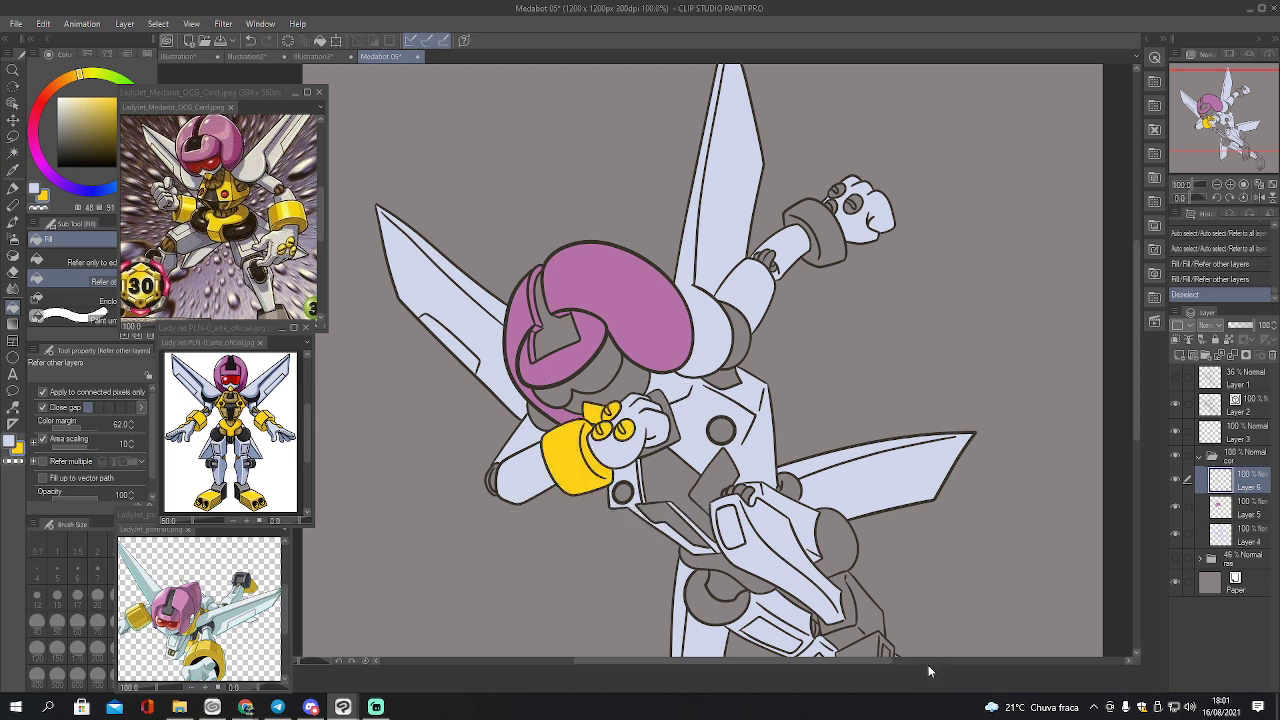
Erase the pale fill from the chest and waist on Layer 4 with the Hard eraser, using sizes 30 and 17
{"action": "left_click", "coordinate": [1226, 537]}
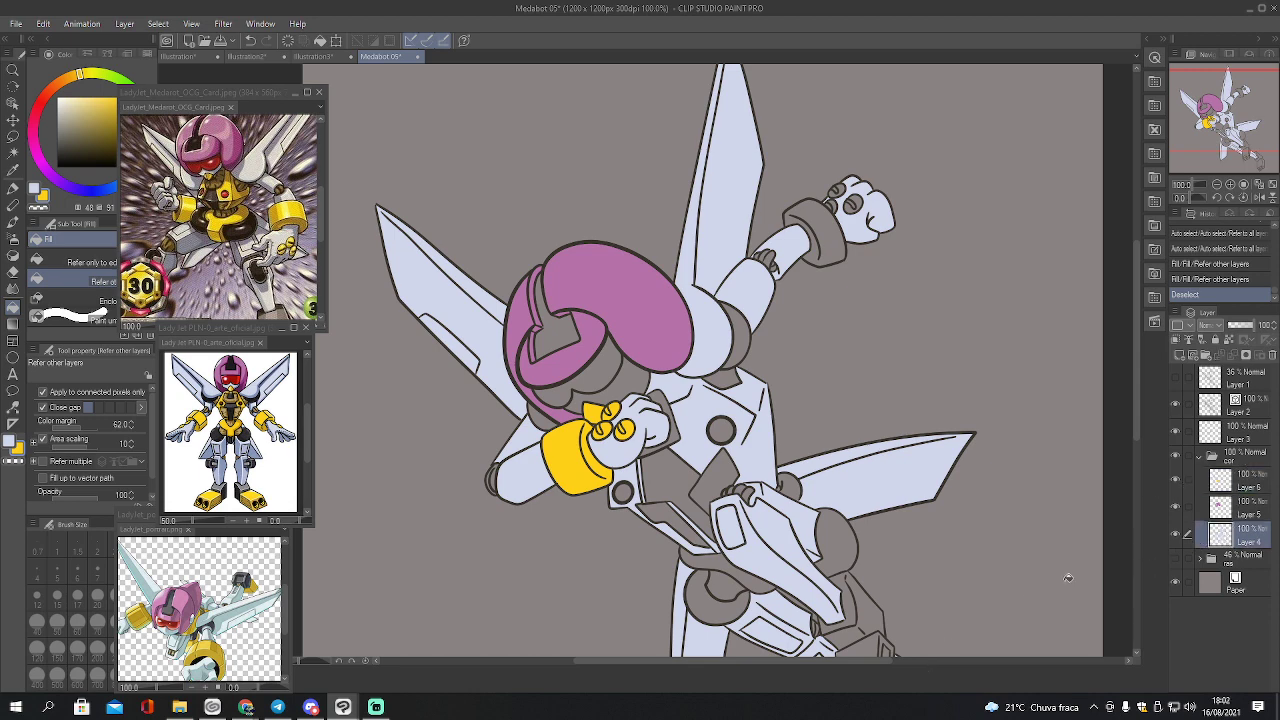
{"action": "key", "text": "e"}
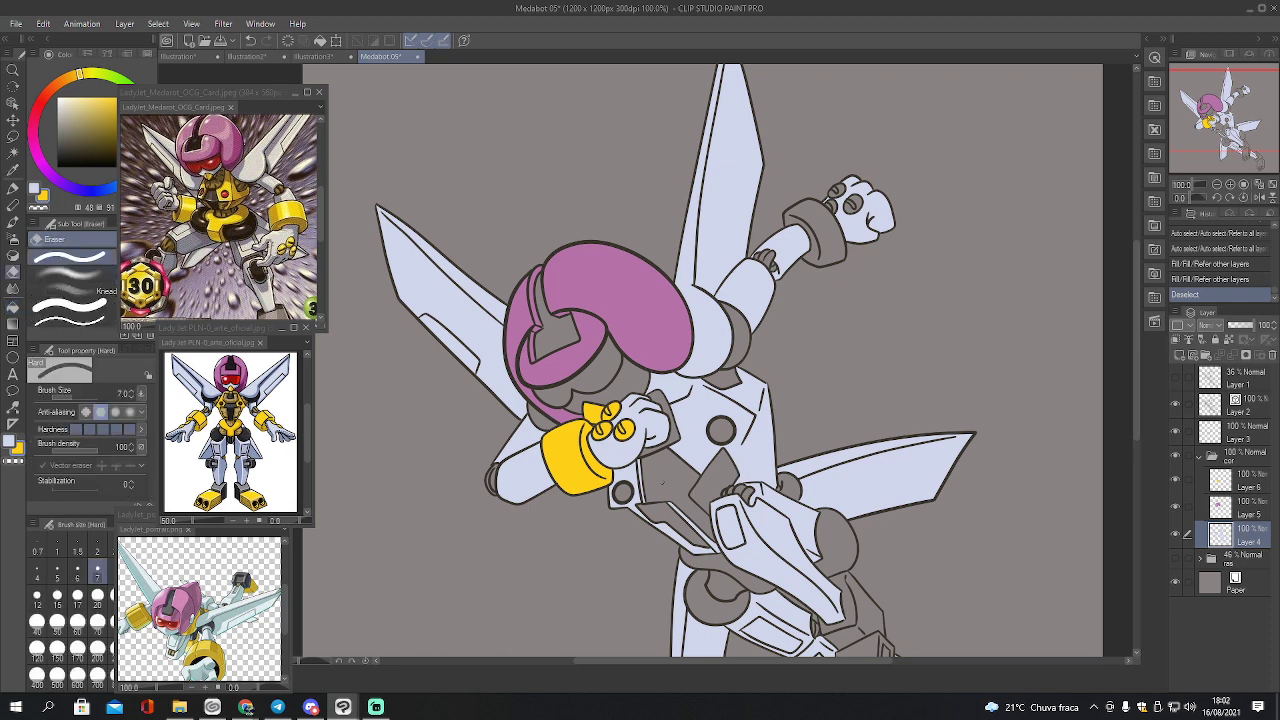
{"action": "key", "text": "bracketright"}
{"action": "mouse_move", "coordinate": [664, 490]}
{"action": "left_mouse_down"}
{"action": "mouse_move", "coordinate": [711, 554]}
{"action": "mouse_move", "coordinate": [692, 532]}
{"action": "mouse_move", "coordinate": [665, 547]}
{"action": "mouse_move", "coordinate": [685, 547]}
{"action": "mouse_move", "coordinate": [620, 500]}
{"action": "left_mouse_up"}
{"action": "mouse_move", "coordinate": [620, 500]}
{"action": "left_mouse_down"}
{"action": "mouse_move", "coordinate": [618, 488]}
{"action": "mouse_move", "coordinate": [634, 496]}
{"action": "left_mouse_up"}
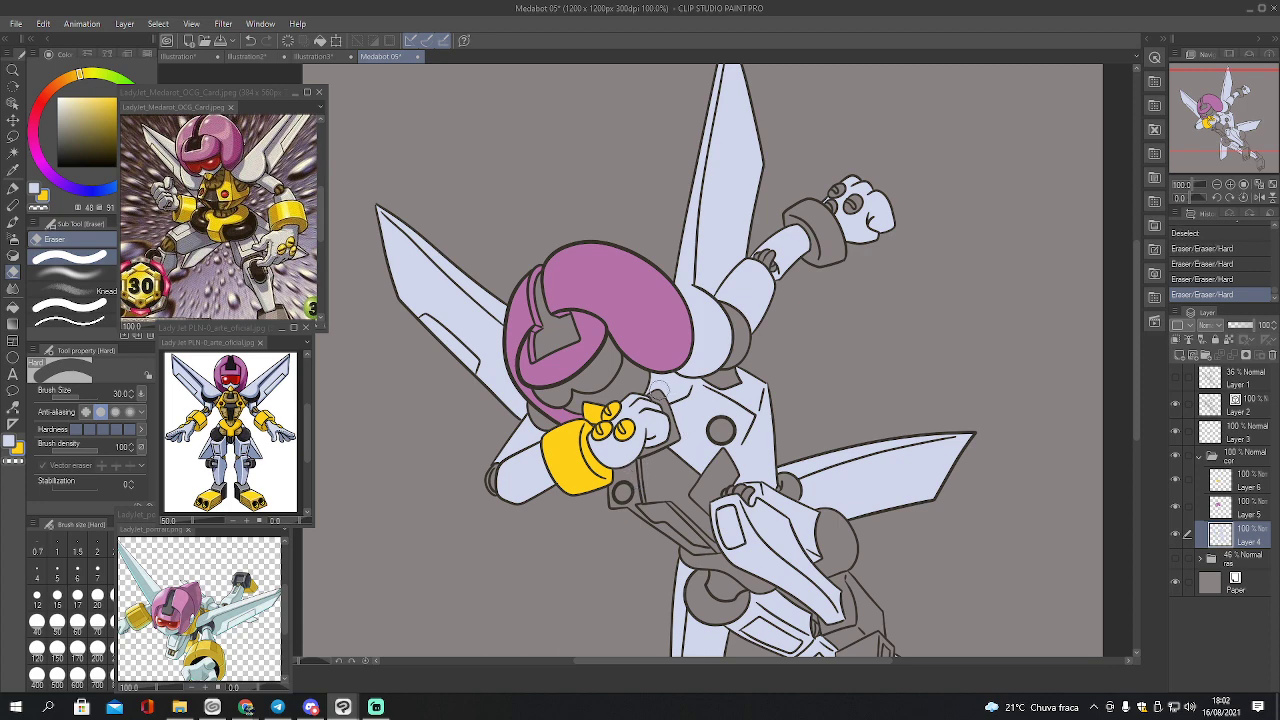
{"action": "mouse_move", "coordinate": [656, 378]}
{"action": "left_mouse_down"}
{"action": "mouse_move", "coordinate": [705, 387]}
{"action": "mouse_move", "coordinate": [750, 368]}
{"action": "mouse_move", "coordinate": [770, 398]}
{"action": "mouse_move", "coordinate": [755, 425]}
{"action": "mouse_move", "coordinate": [736, 405]}
{"action": "mouse_move", "coordinate": [705, 405]}
{"action": "mouse_move", "coordinate": [676, 440]}
{"action": "mouse_move", "coordinate": [668, 420]}
{"action": "mouse_move", "coordinate": [696, 458]}
{"action": "mouse_move", "coordinate": [758, 452]}
{"action": "mouse_move", "coordinate": [772, 486]}
{"action": "mouse_move", "coordinate": [768, 440]}
{"action": "left_mouse_up"}
{"action": "key", "text": "bracketleft"}
{"action": "key", "text": "bracketleft"}
{"action": "key", "text": "bracketleft"}
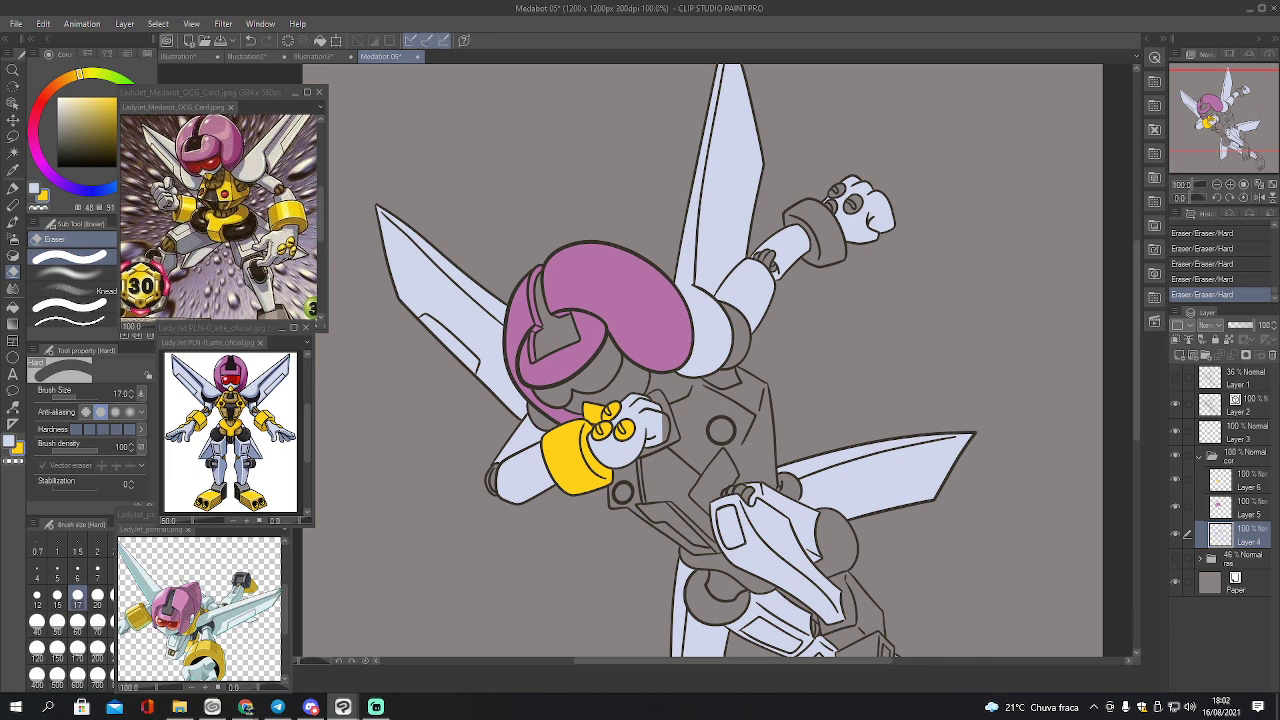
Repaint the missing pale fill at the edge of the fist near the face with a size 10 Milli pen
{"action": "left_click", "coordinate": [1229, 185]}
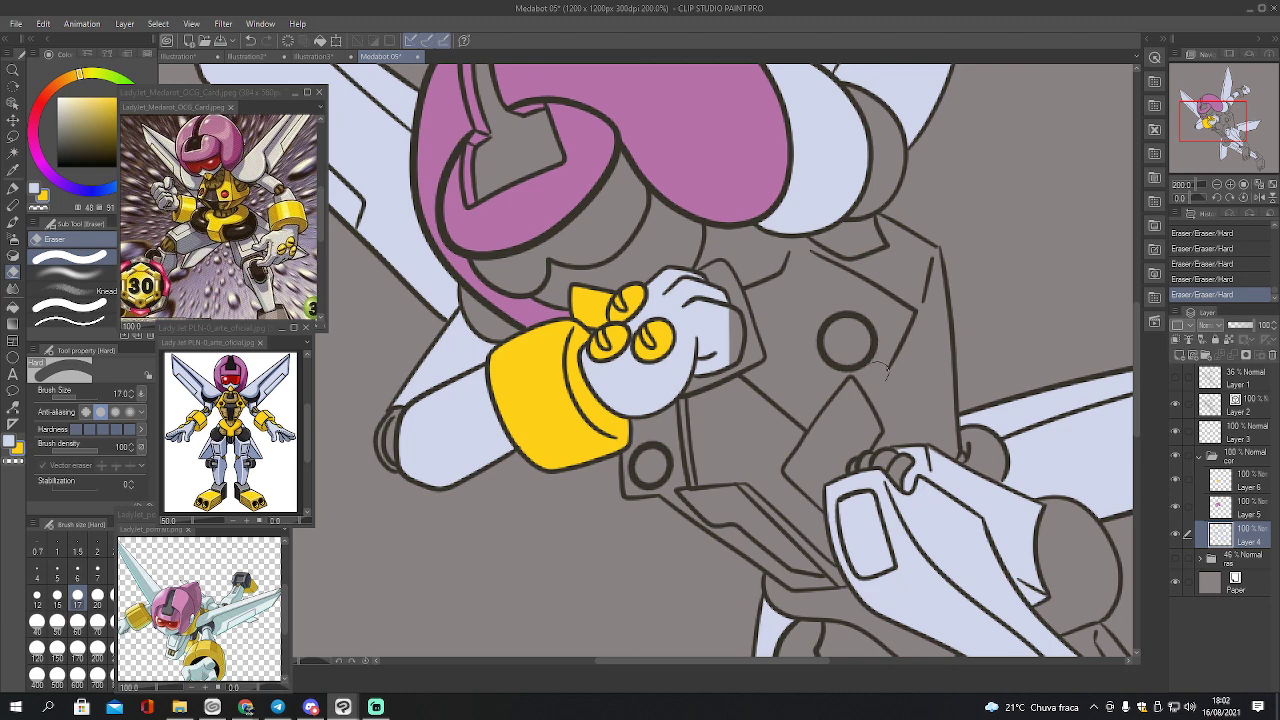
{"action": "key", "text": "p"}
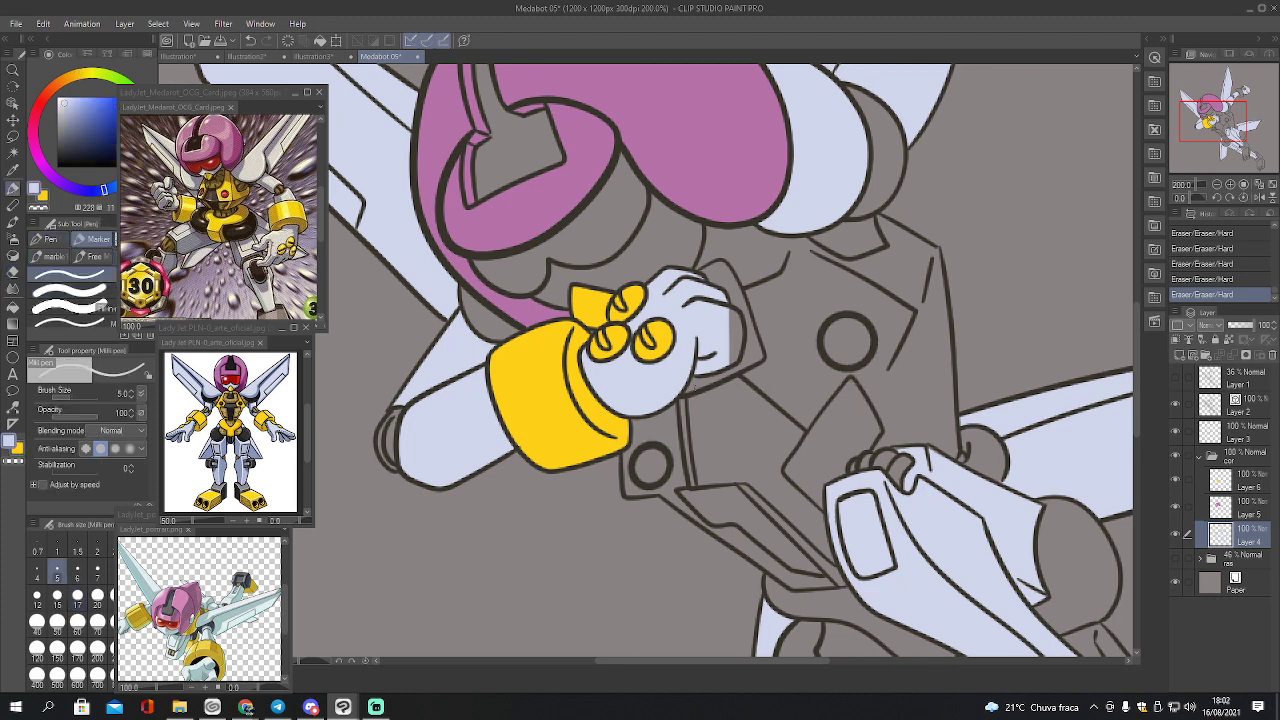
{"action": "key", "text": "bracketright"}
{"action": "key", "text": "bracketright"}
{"action": "key", "text": "bracketright"}
{"action": "key", "text": "bracketright"}
{"action": "mouse_move", "coordinate": [726, 312]}
{"action": "left_mouse_down"}
{"action": "mouse_move", "coordinate": [740, 323]}
{"action": "mouse_move", "coordinate": [730, 347]}
{"action": "mouse_move", "coordinate": [738, 333]}
{"action": "left_mouse_up"}
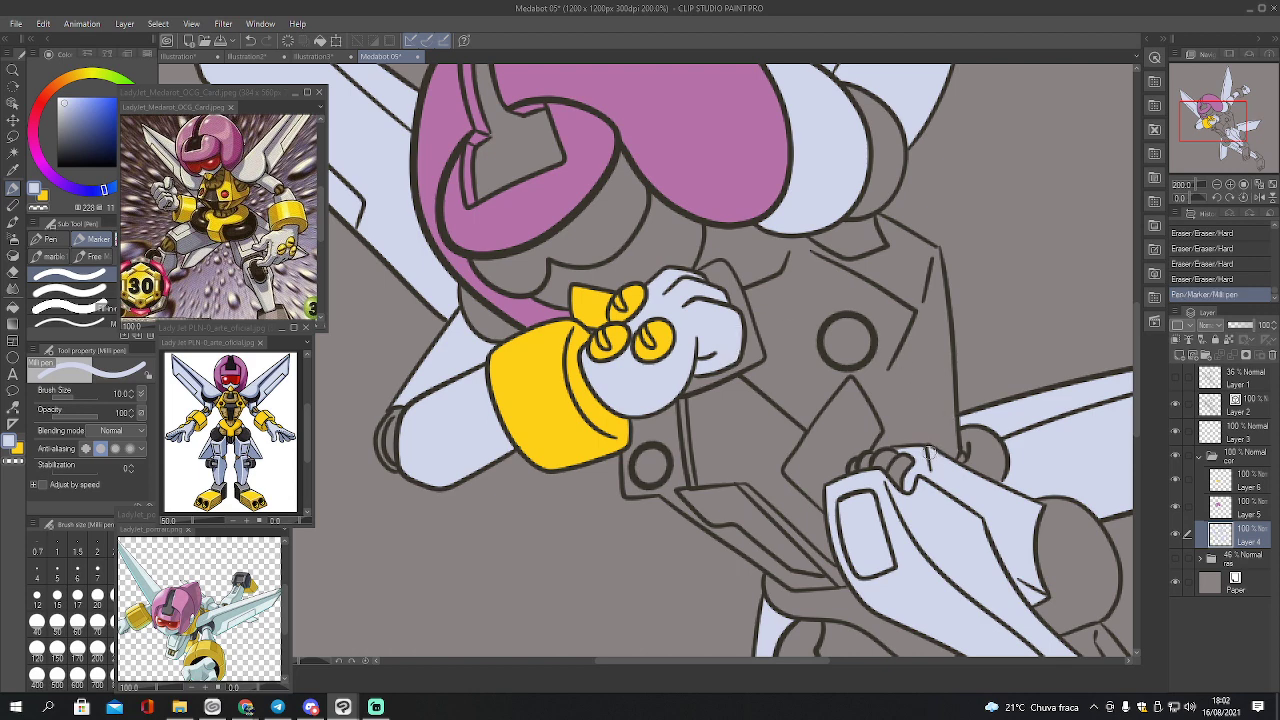
Touch up the pale fill along the upper edge of the thigh armour with the Milli pen at sizes 10 and 5, erasing the excess
{"action": "left_click_drag", "start_coordinate": [928, 455], "coordinate": [920, 452]}
{"action": "key", "text": "bracketleft"}
{"action": "key", "text": "bracketleft"}
{"action": "key", "text": "bracketleft"}
{"action": "key", "text": "bracketleft"}
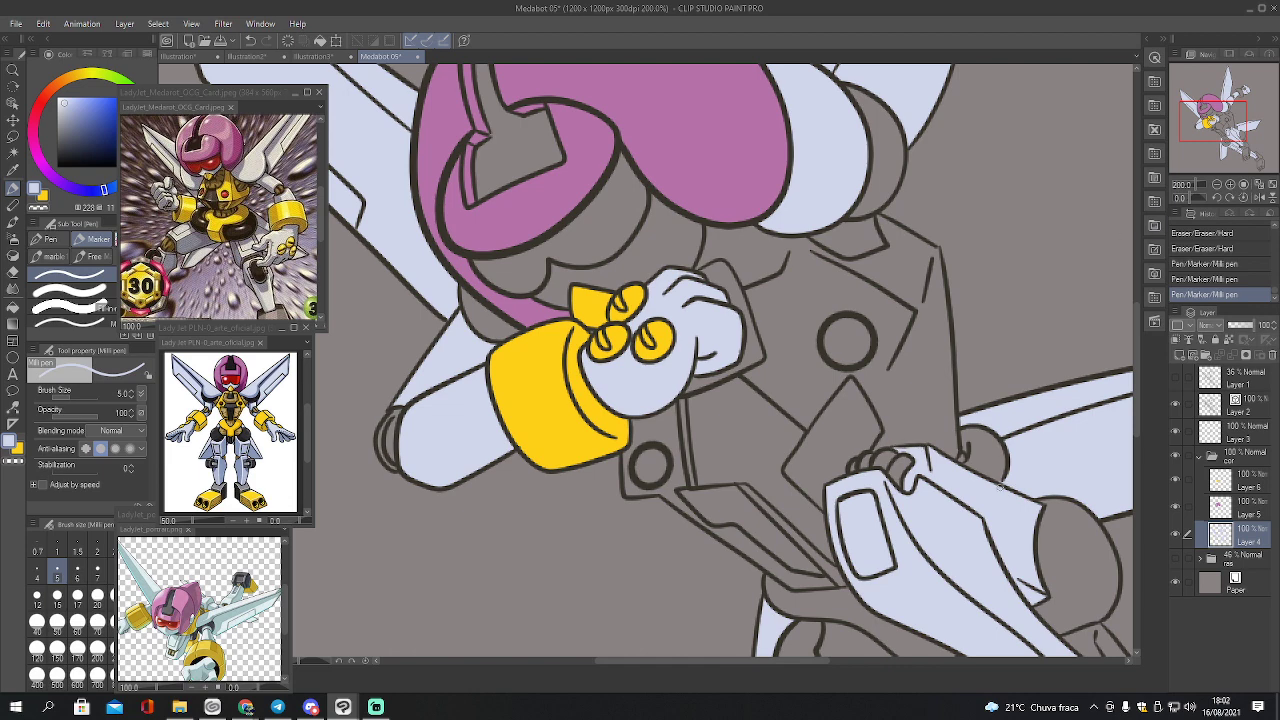
{"action": "left_click_drag", "start_coordinate": [1000, 487], "coordinate": [1004, 499]}
{"action": "key", "text": "e"}
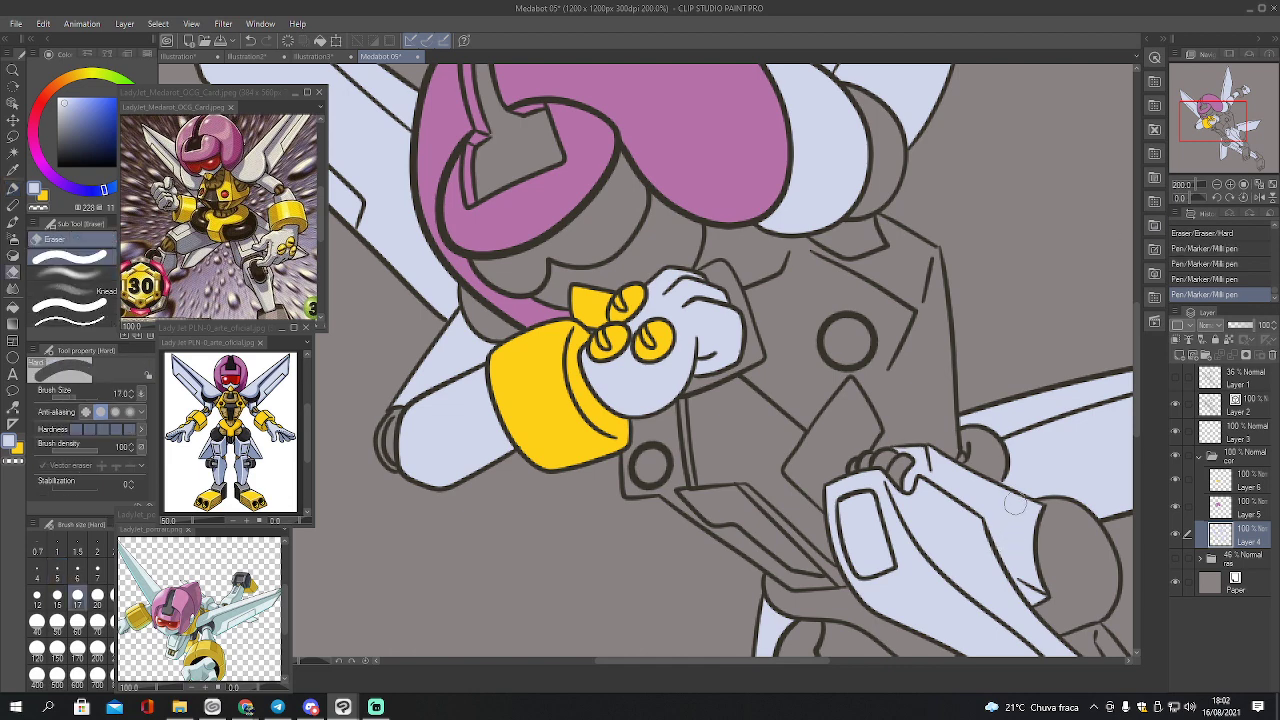
{"action": "left_click_drag", "start_coordinate": [996, 470], "coordinate": [998, 474]}
Fill the chest plate, the waist's side panel and its diagonal trim with yellow on Layer 6, and clear the selection
{"action": "left_click", "coordinate": [1222, 482]}
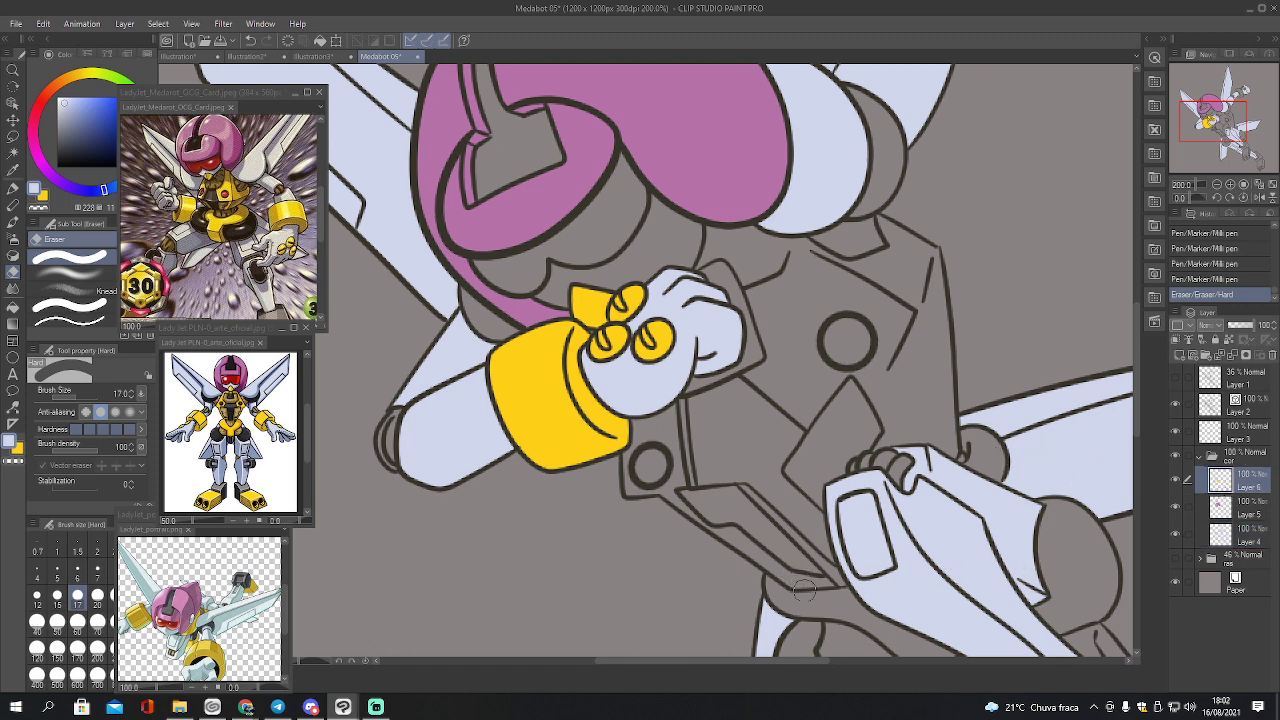
{"action": "key", "text": "w"}
{"action": "left_click", "coordinate": [682, 466]}
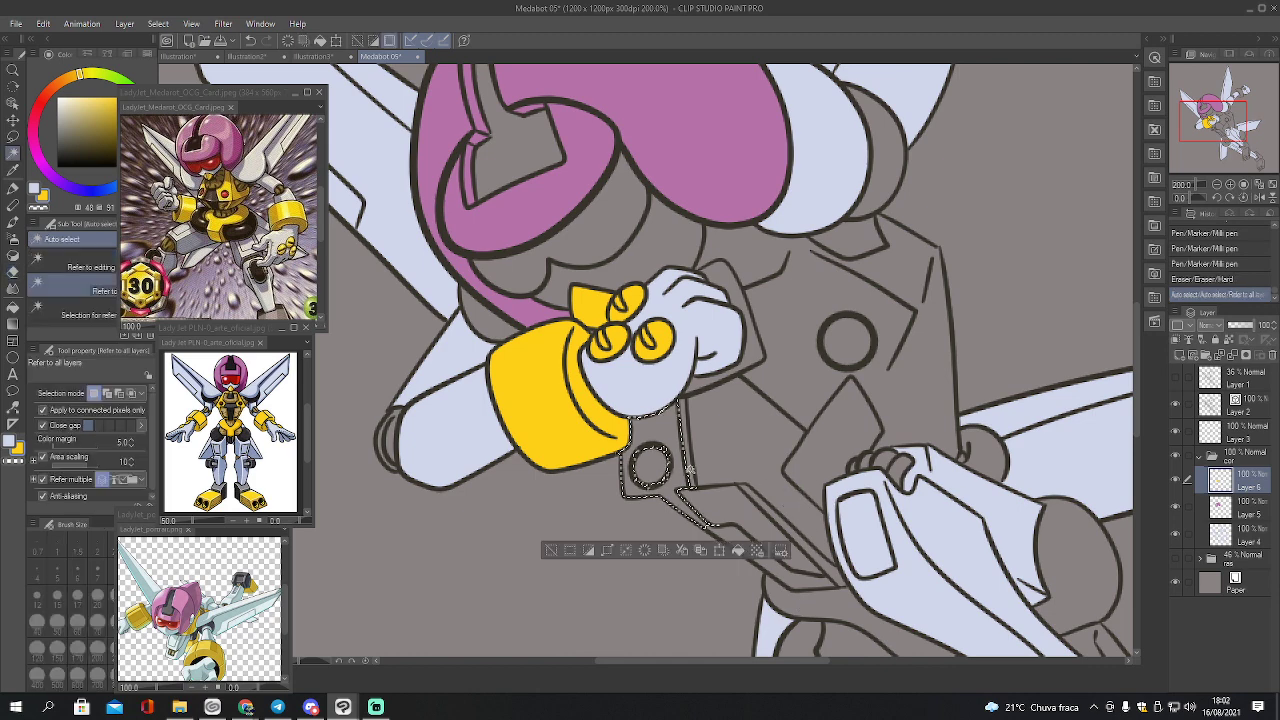
{"action": "left_click", "coordinate": [701, 471]}
{"action": "left_click", "coordinate": [740, 520]}
{"action": "left_click", "coordinate": [771, 511]}
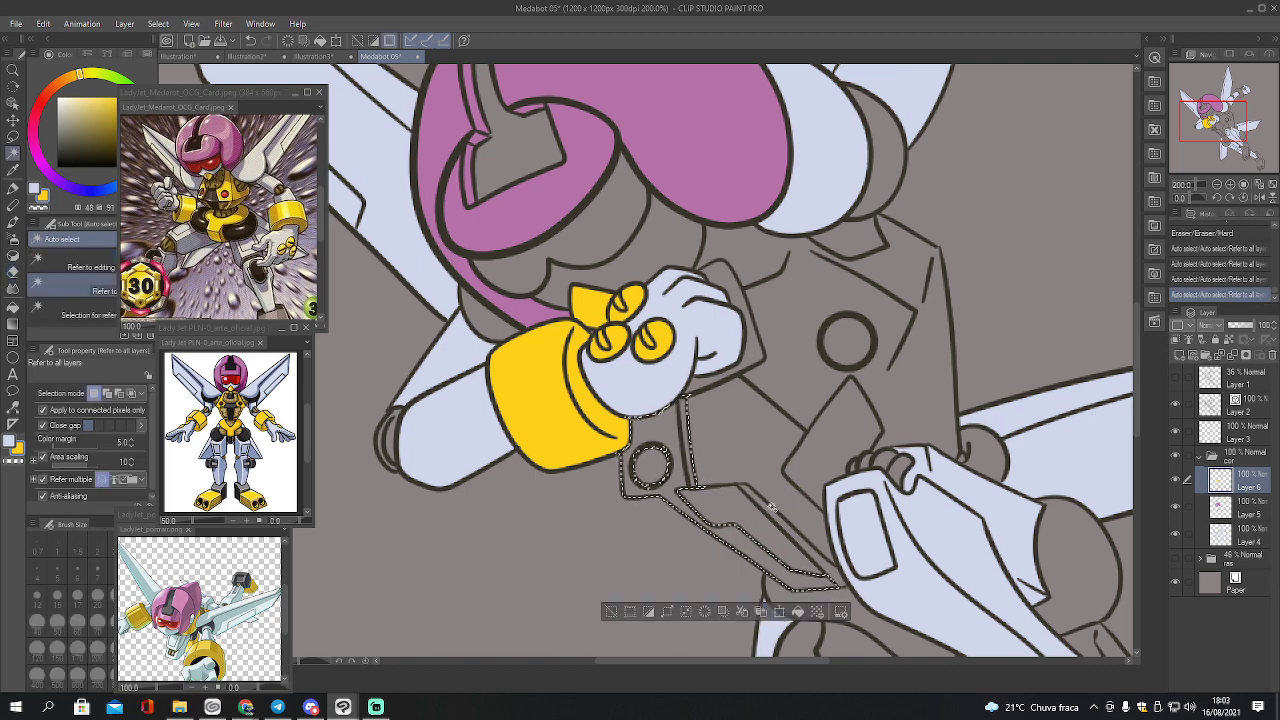
{"action": "key", "text": "ctrl+z"}
{"action": "left_click", "coordinate": [803, 400]}
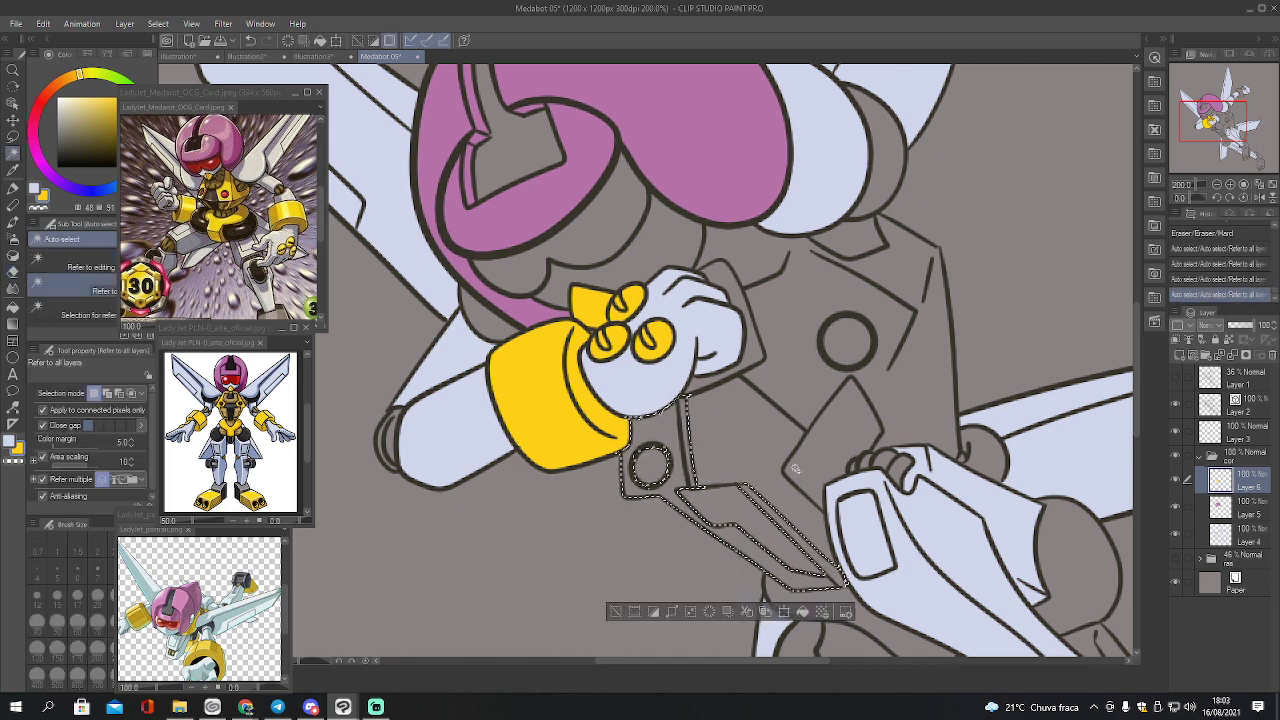
{"action": "key", "text": "g"}
{"action": "left_click", "coordinate": [796, 288]}
{"action": "left_click", "coordinate": [665, 420]}
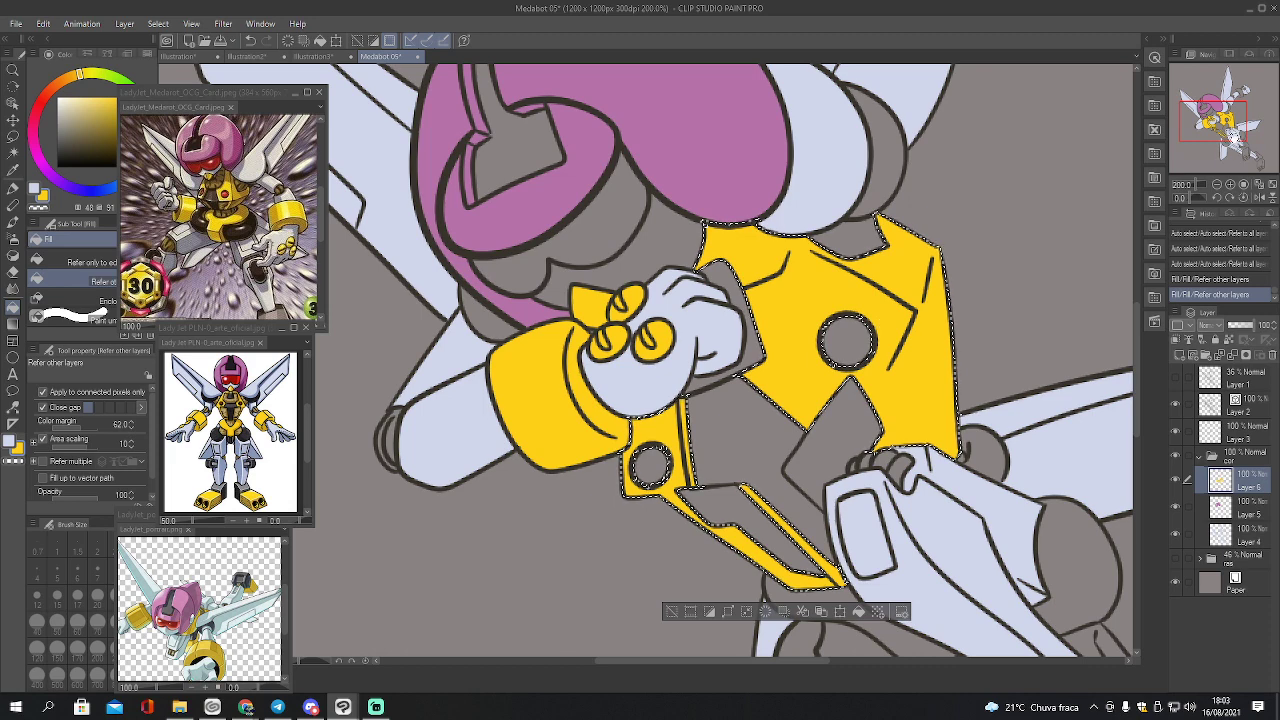
{"action": "left_click_drag", "start_coordinate": [875, 327], "coordinate": [934, 417]}
{"action": "key", "text": "ctrl+d"}
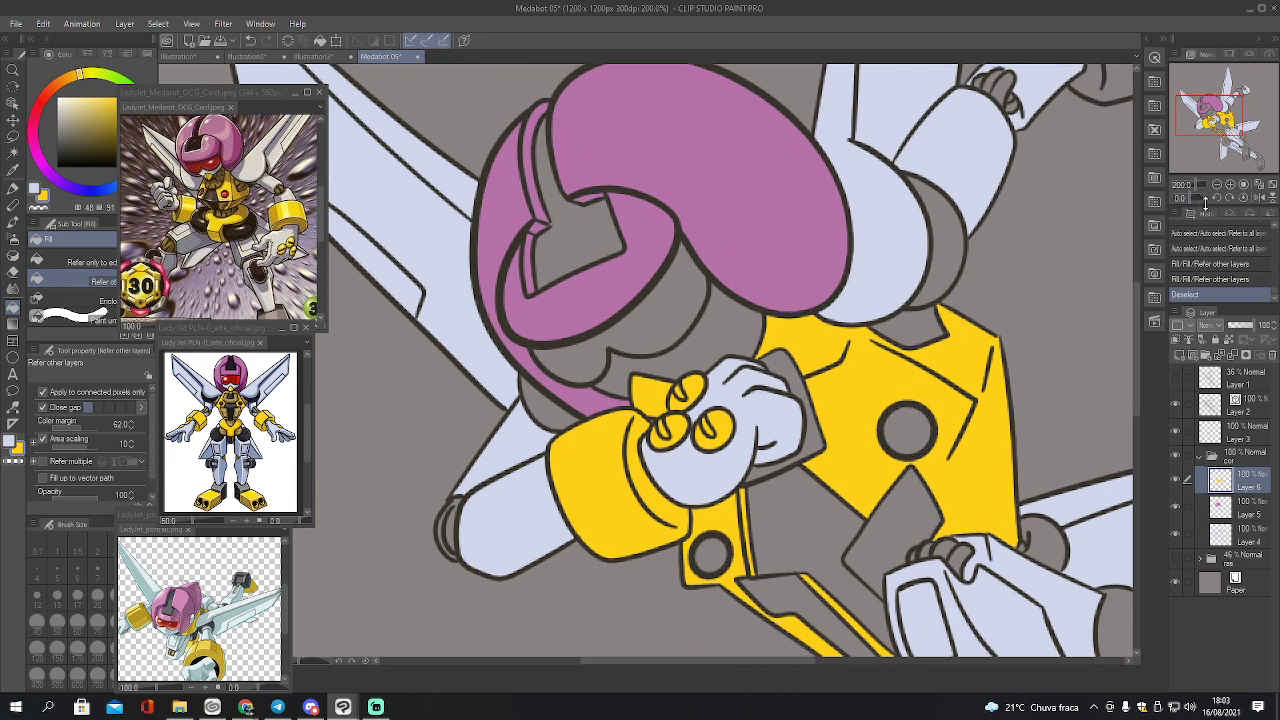
Fill the lower waist band and the small round part behind the hand on the thigh with yellow on Layer 6, and clear the selection
{"action": "left_click", "coordinate": [1217, 184]}
{"action": "left_click", "coordinate": [1217, 184]}
{"action": "left_click", "coordinate": [1217, 184]}
{"action": "key", "text": "e"}
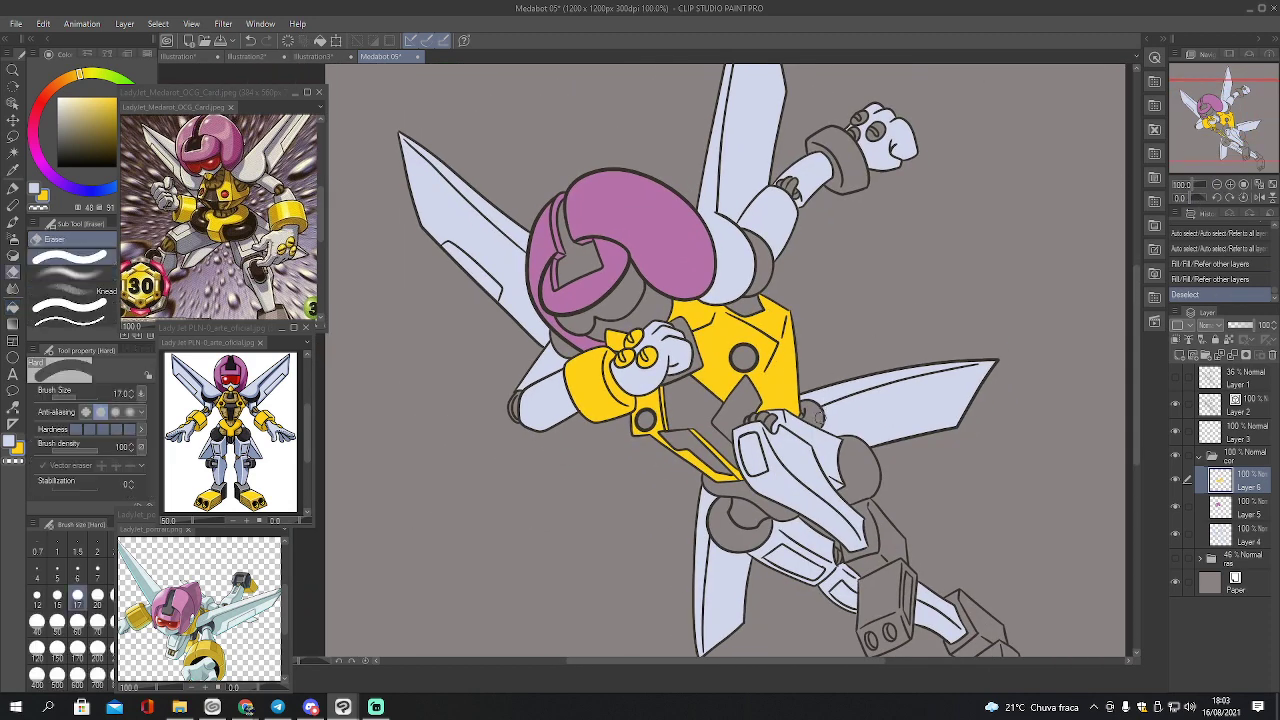
{"action": "key", "text": "w"}
{"action": "left_click", "coordinate": [815, 418]}
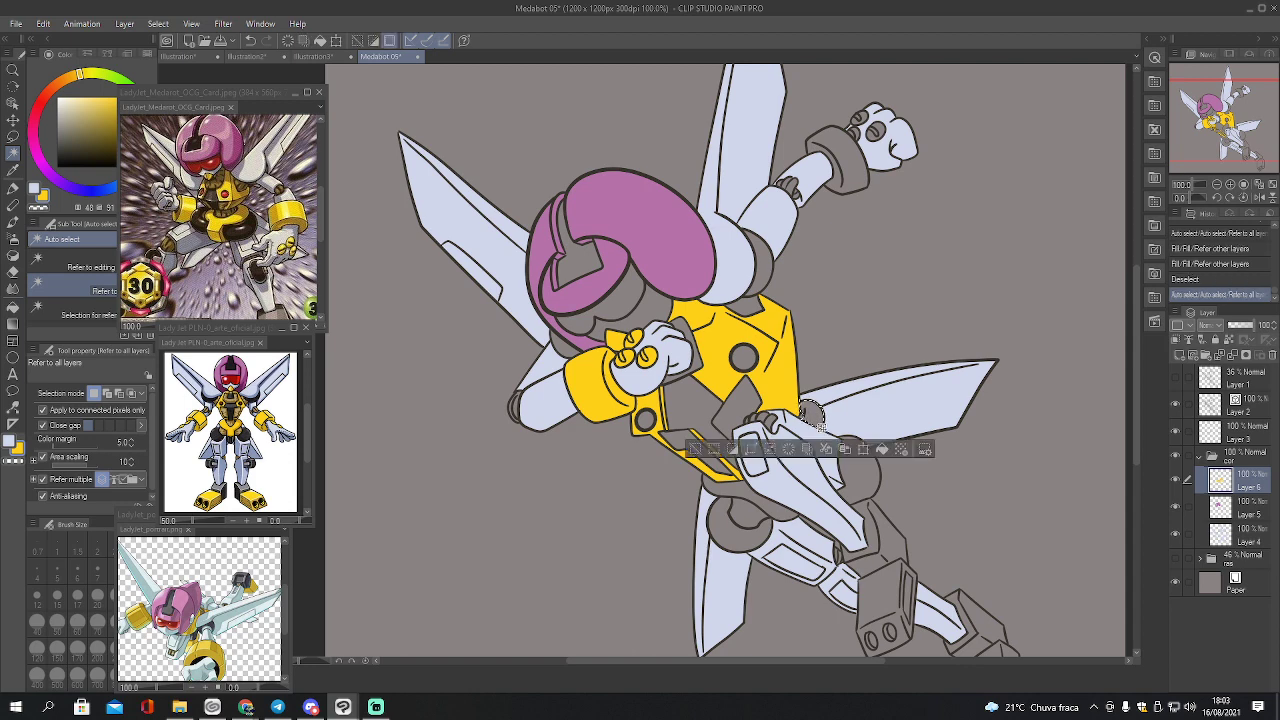
{"action": "left_click", "coordinate": [765, 485]}
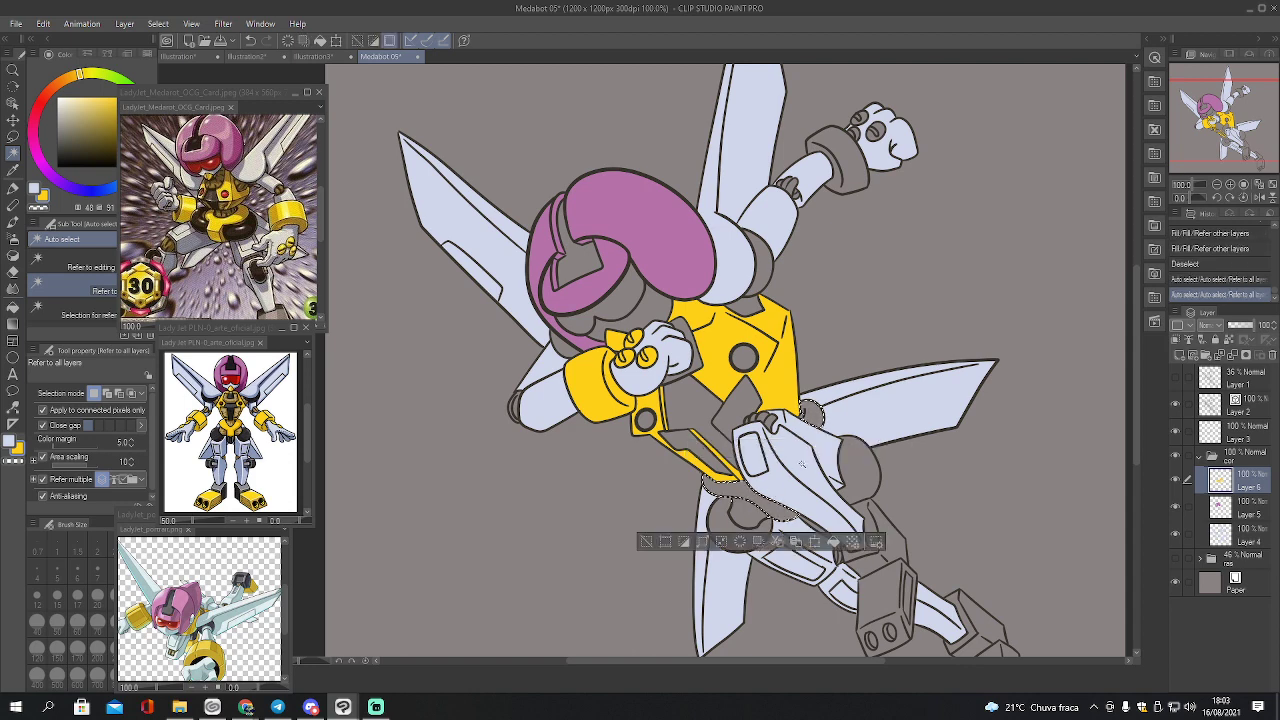
{"action": "key", "text": "g"}
{"action": "left_click", "coordinate": [767, 485]}
{"action": "left_click", "coordinate": [812, 412]}
{"action": "key", "text": "ctrl+d"}
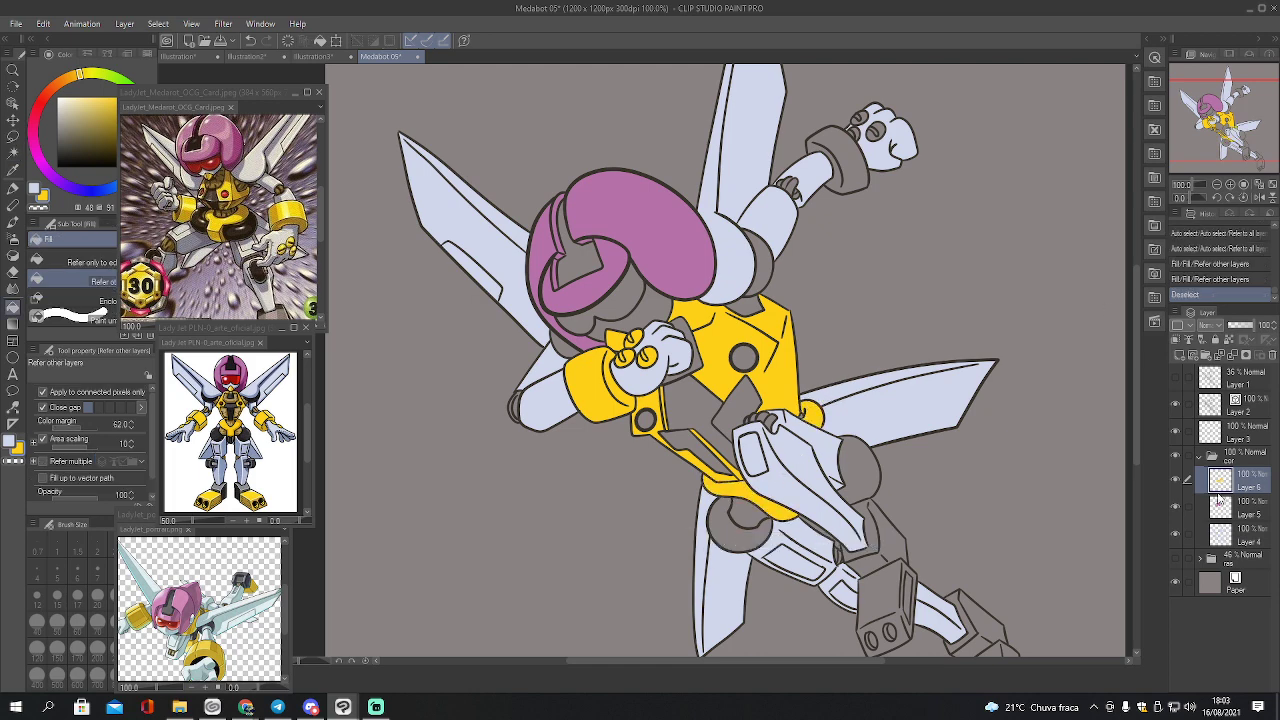
Add two raster layers above Layer 6 and make Layer 7 active
{"action": "left_click", "coordinate": [1180, 356]}
{"action": "left_click", "coordinate": [1180, 356]}
{"action": "left_click", "coordinate": [1222, 504]}
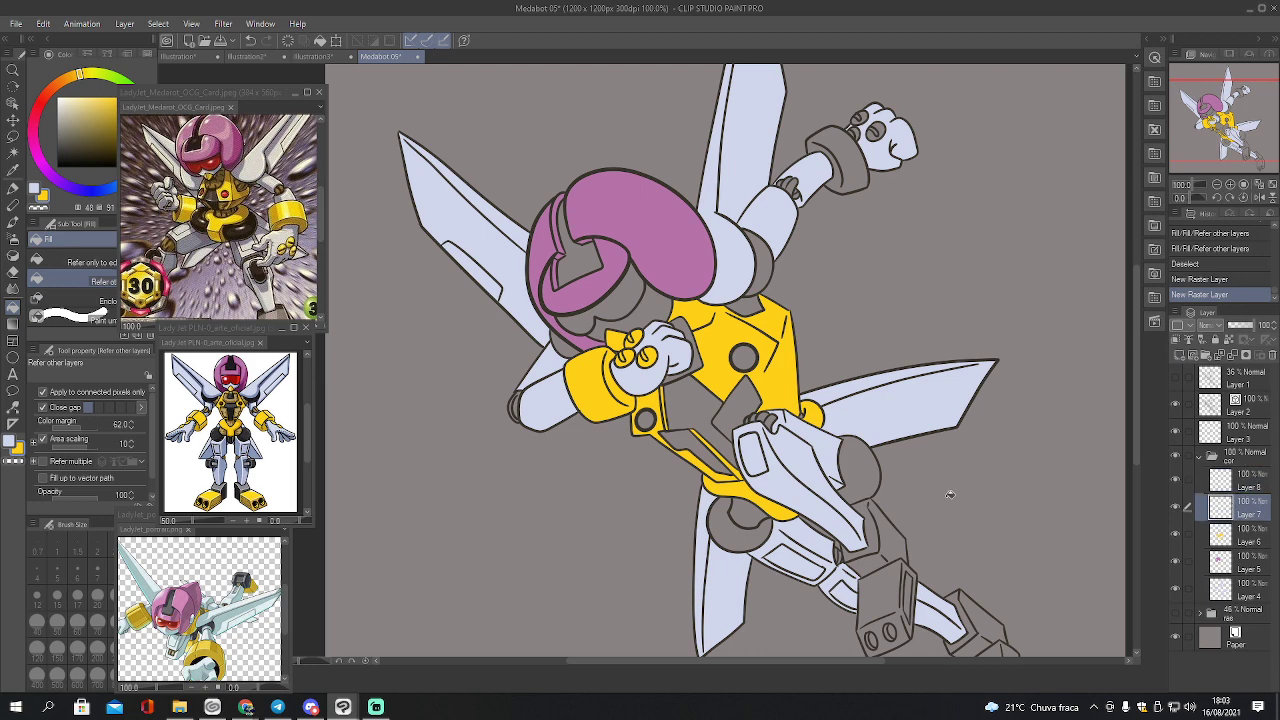
Sample dark grey and beige from the official reference art
{"action": "key", "text": "i"}
{"action": "left_click", "coordinate": [230, 410]}
{"action": "left_click", "coordinate": [235, 400]}
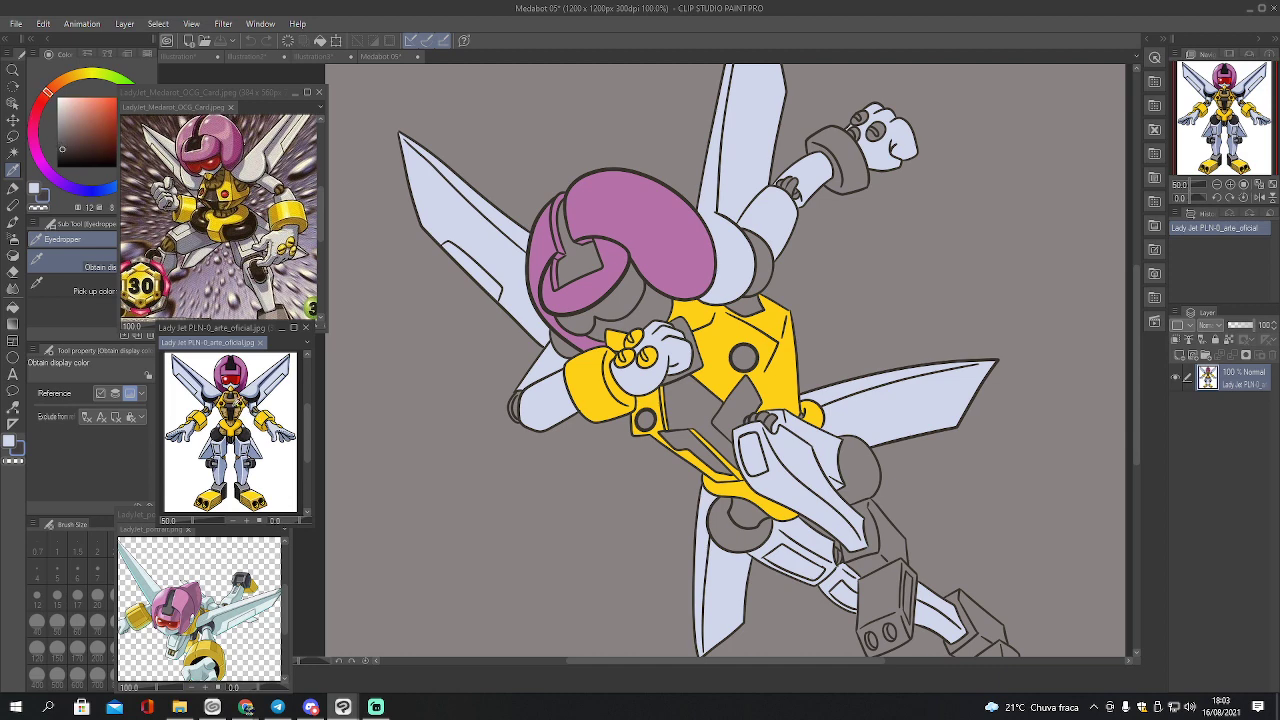
{"action": "left_click", "coordinate": [237, 400]}
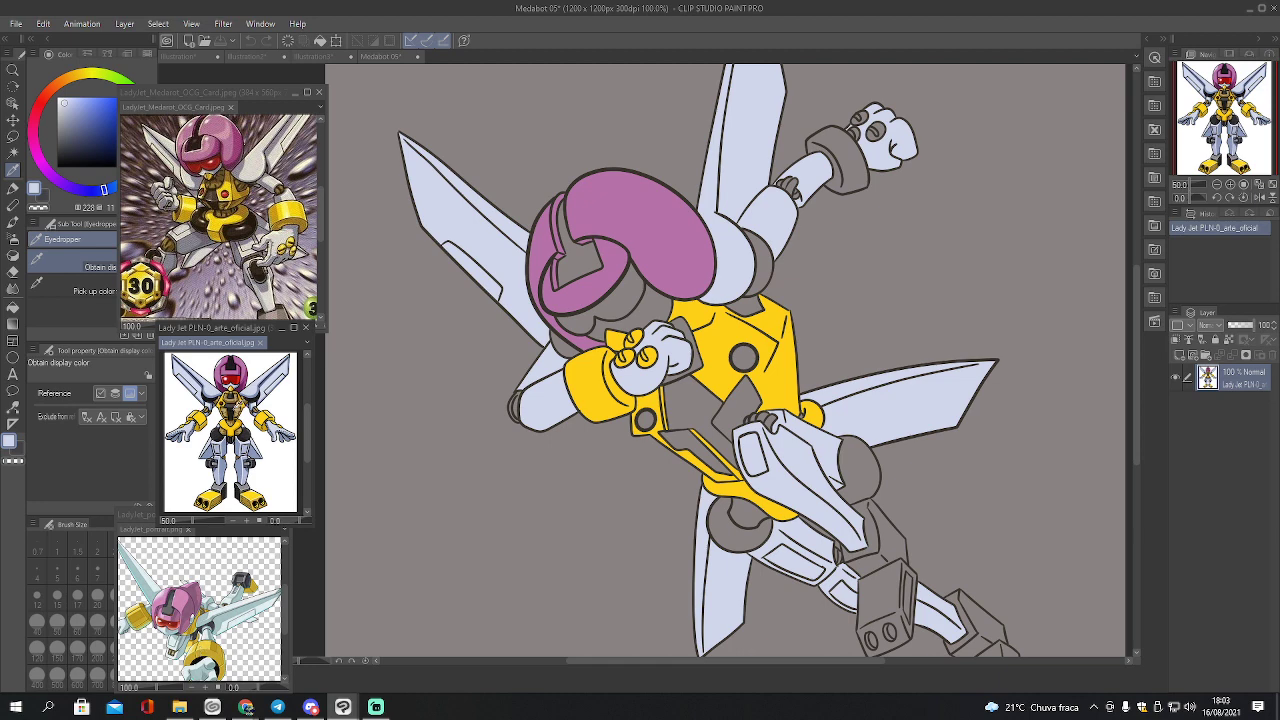
{"action": "left_click", "coordinate": [234, 419]}
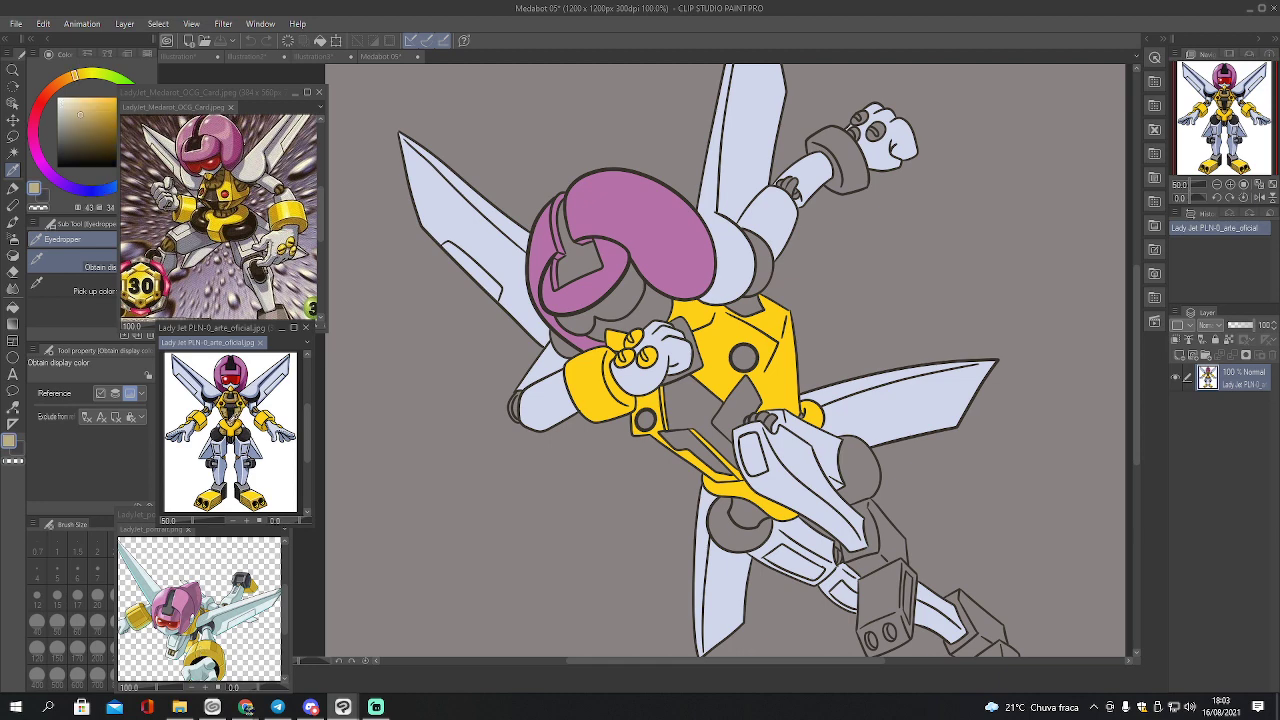
Fill the abdomen, shoulder joints, hip joint, knee ball, lower leg and ankle parts with dark grey on Layer 7, and clear the selection
{"action": "key", "text": "w"}
{"action": "left_click", "coordinate": [697, 411]}
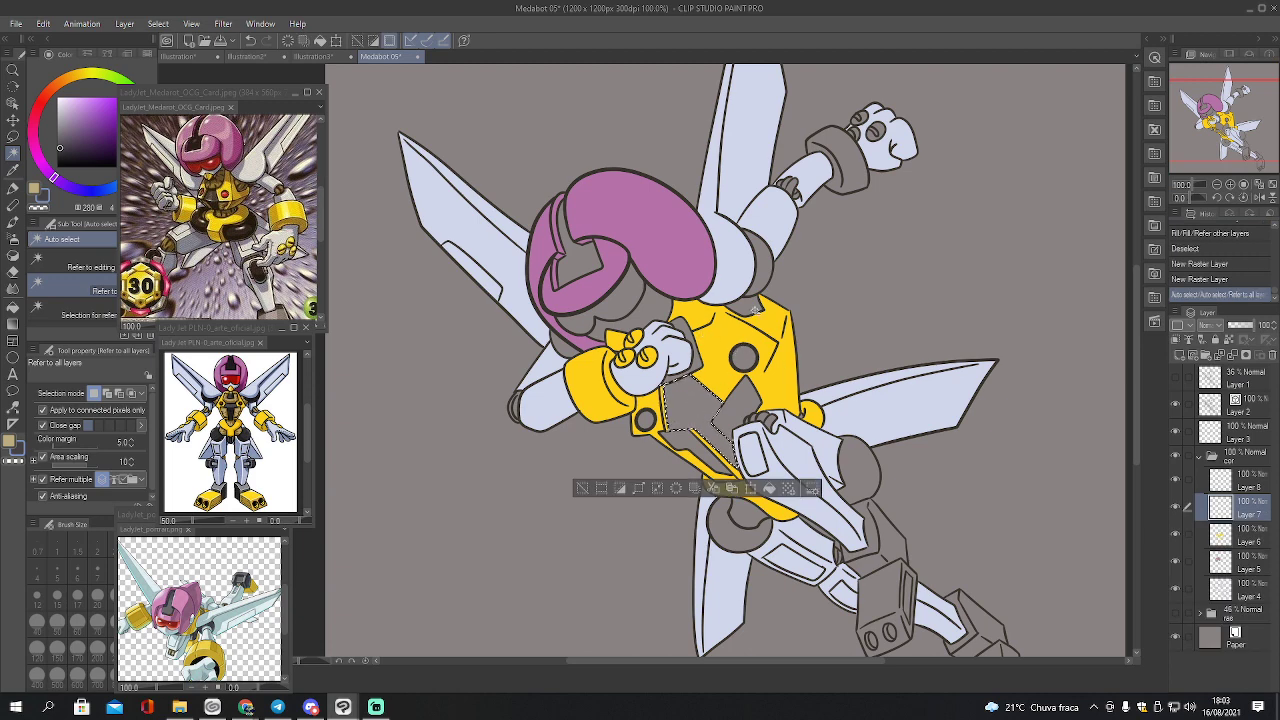
{"action": "left_click", "coordinate": [762, 273], "text": "shift"}
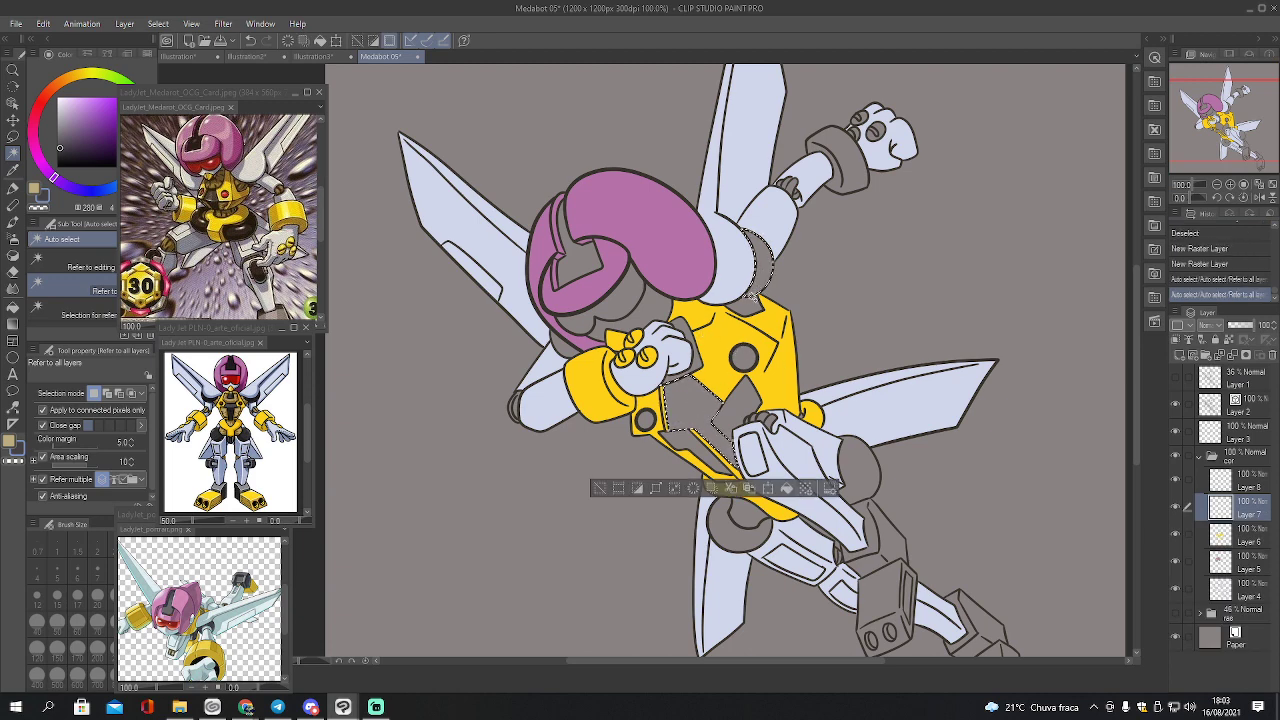
{"action": "left_click", "coordinate": [558, 338], "text": "shift"}
{"action": "left_click", "coordinate": [734, 537], "text": "shift"}
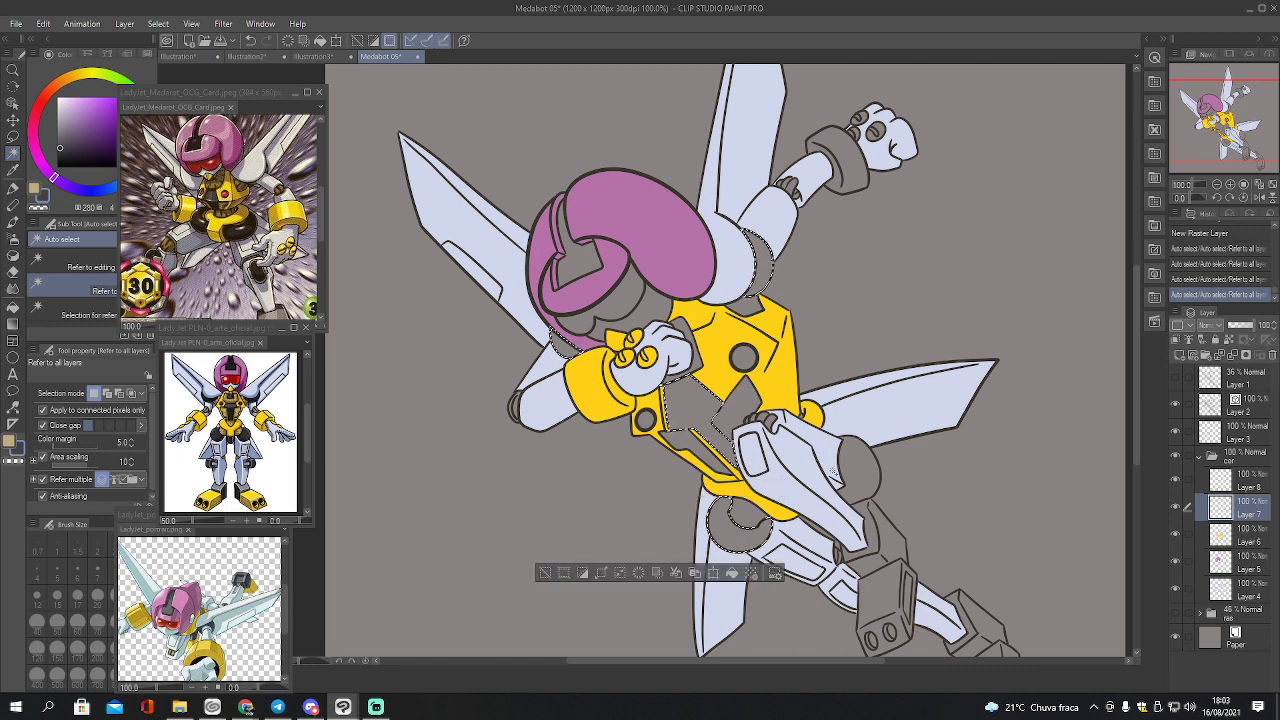
{"action": "left_click", "coordinate": [855, 466], "text": "shift"}
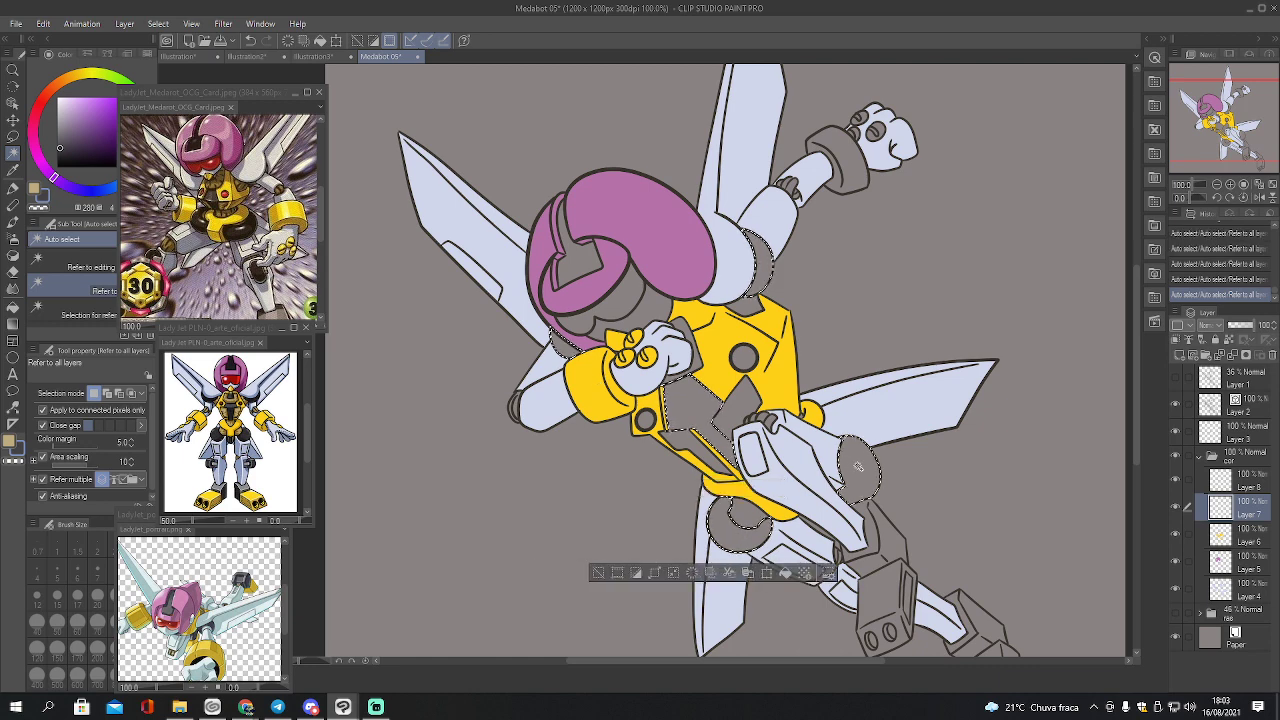
{"action": "left_click", "coordinate": [891, 543], "text": "shift"}
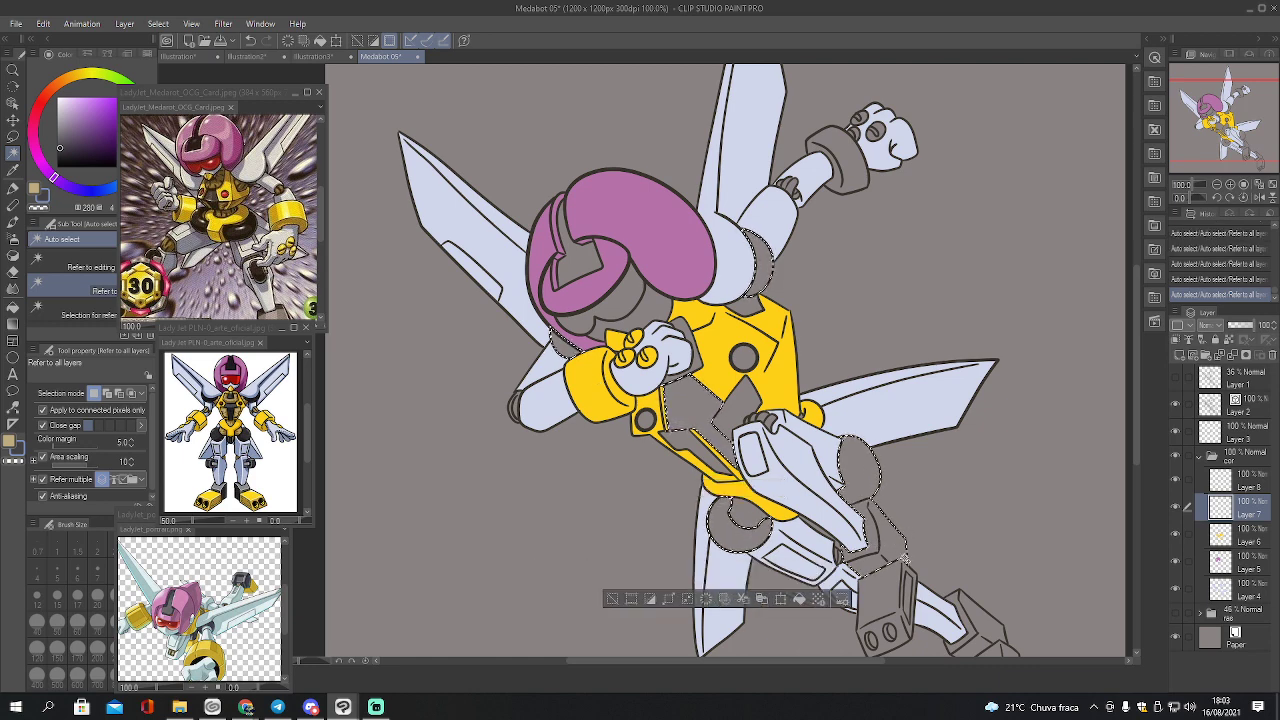
{"action": "left_click", "coordinate": [968, 624], "text": "shift"}
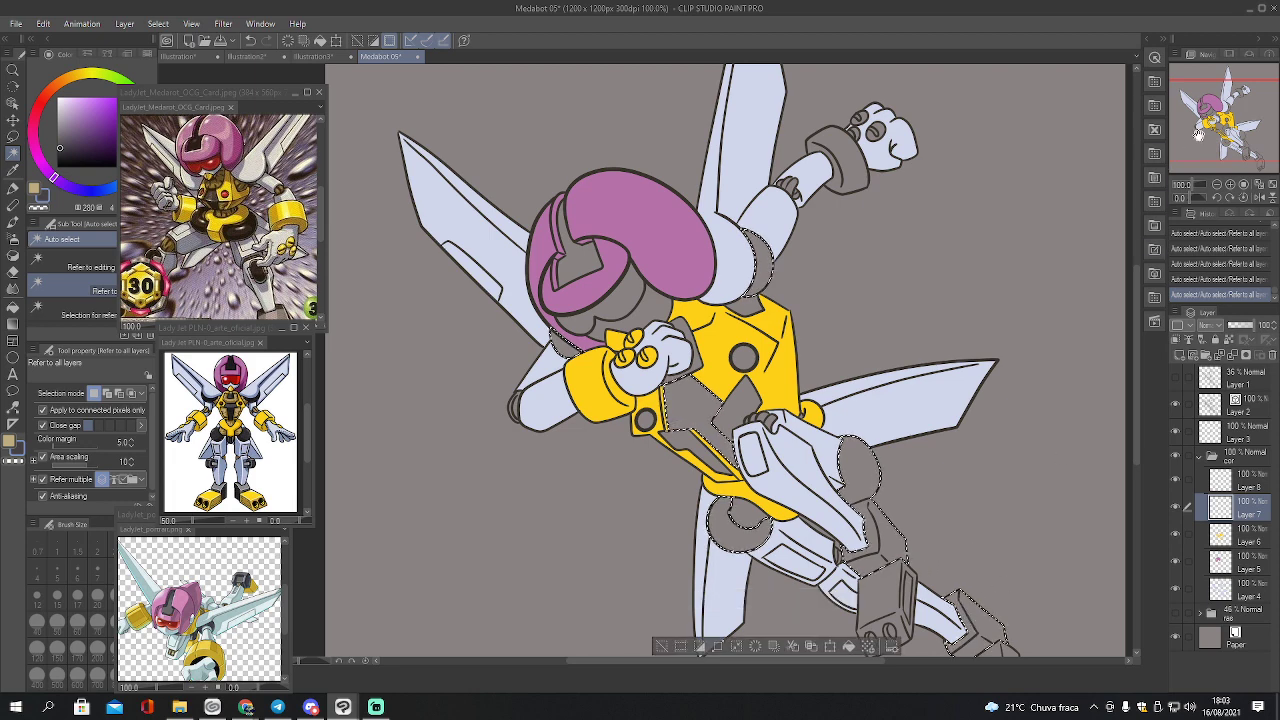
{"action": "left_click_drag", "start_coordinate": [1198, 138], "coordinate": [1207, 156]}
{"action": "key", "text": "g"}
{"action": "left_click", "coordinate": [825, 378]}
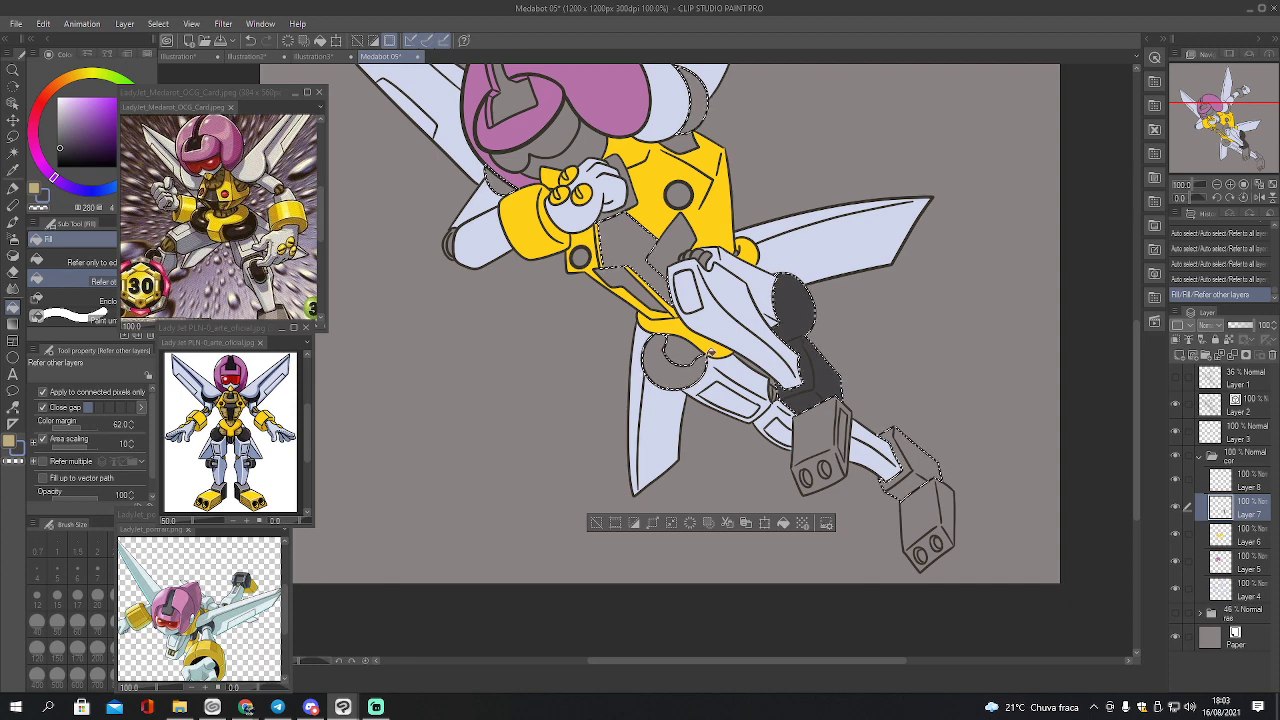
{"action": "left_click", "coordinate": [668, 365]}
{"action": "left_click", "coordinate": [910, 465]}
{"action": "left_click_drag", "start_coordinate": [1208, 152], "coordinate": [1193, 134]}
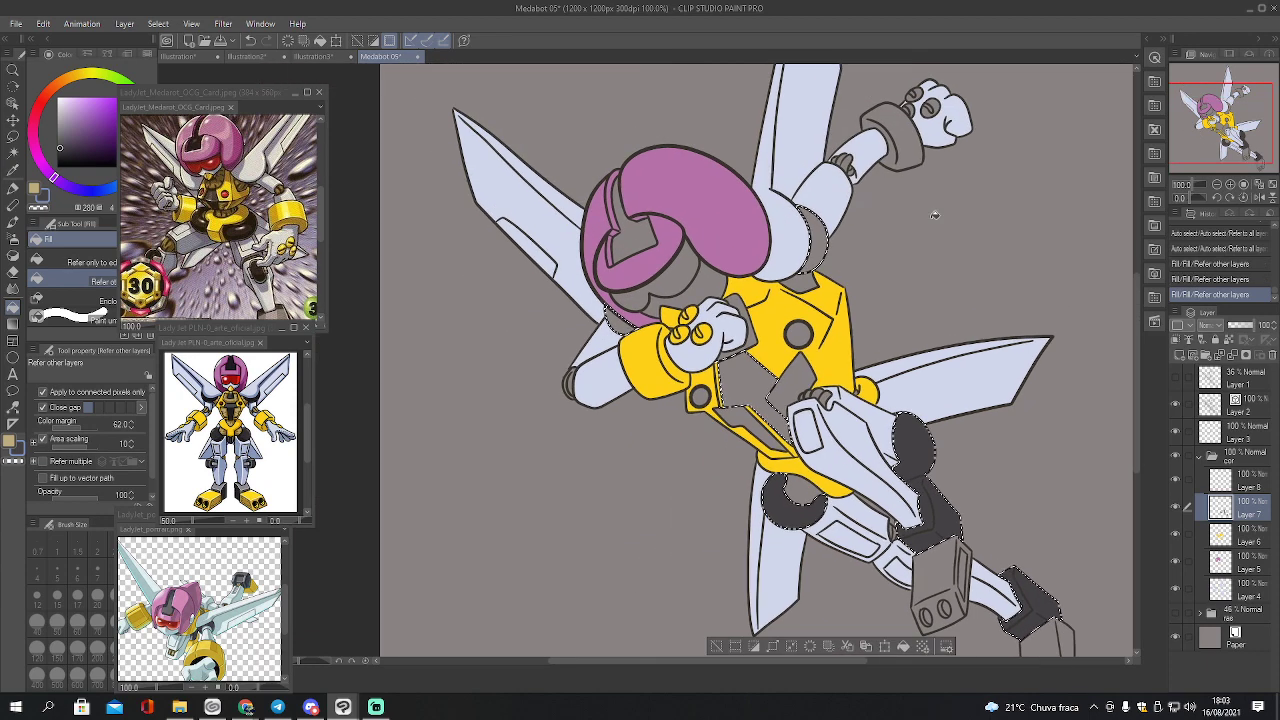
{"action": "left_click", "coordinate": [755, 395]}
{"action": "left_click", "coordinate": [622, 318]}
{"action": "left_click", "coordinate": [815, 240]}
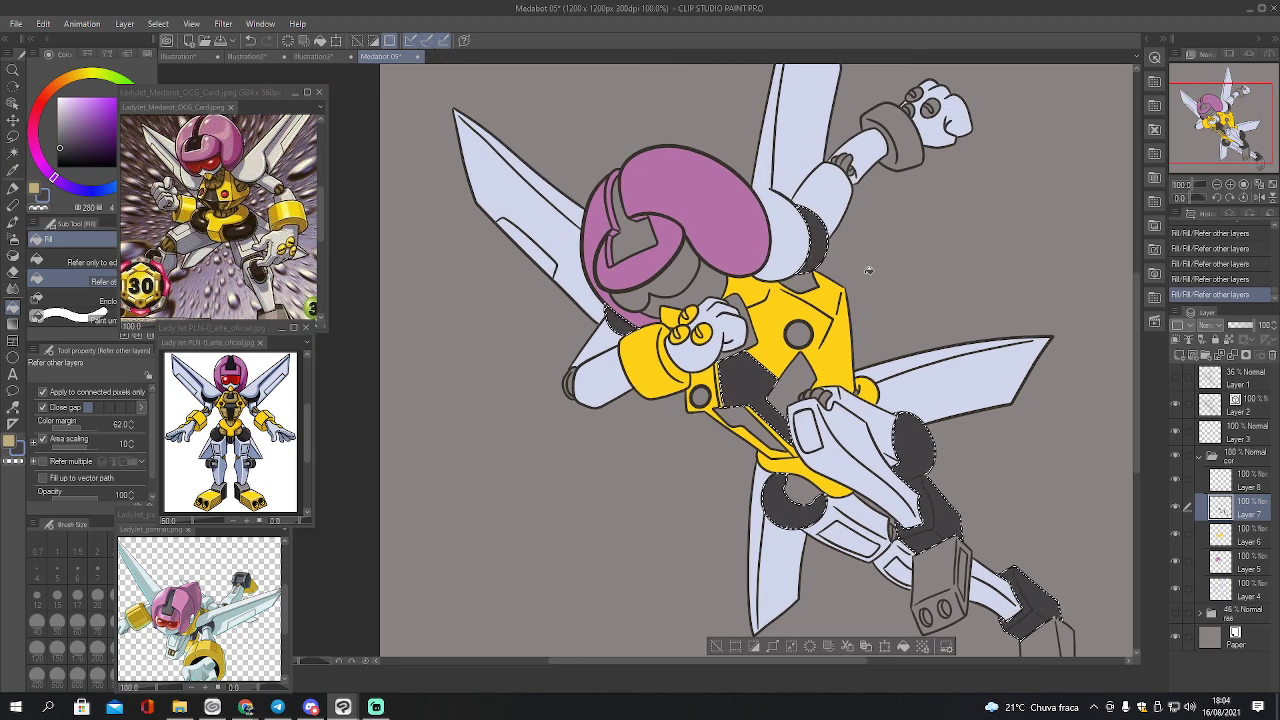
{"action": "key", "text": "ctrl+d"}
Fill the lower face with the sampled pale bluish-white on Layer 4, and clear the selection
{"action": "left_click", "coordinate": [1222, 588]}
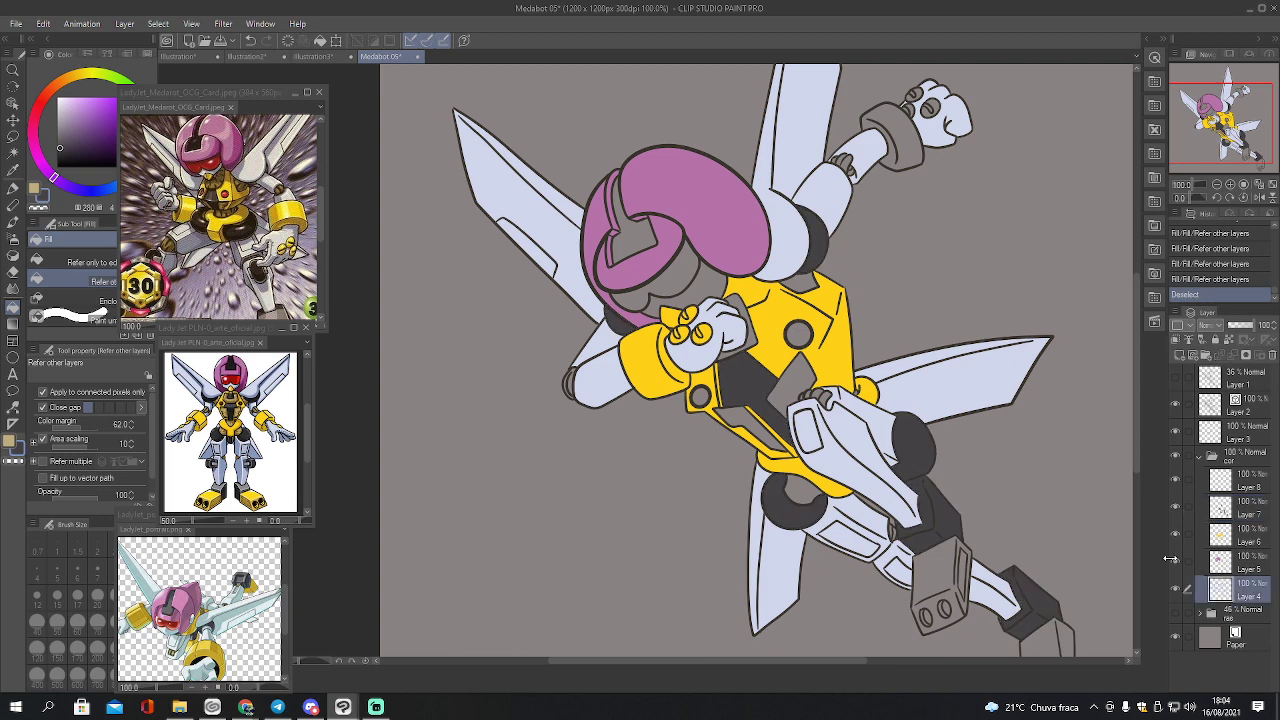
{"action": "key", "text": "i"}
{"action": "left_click", "coordinate": [637, 293]}
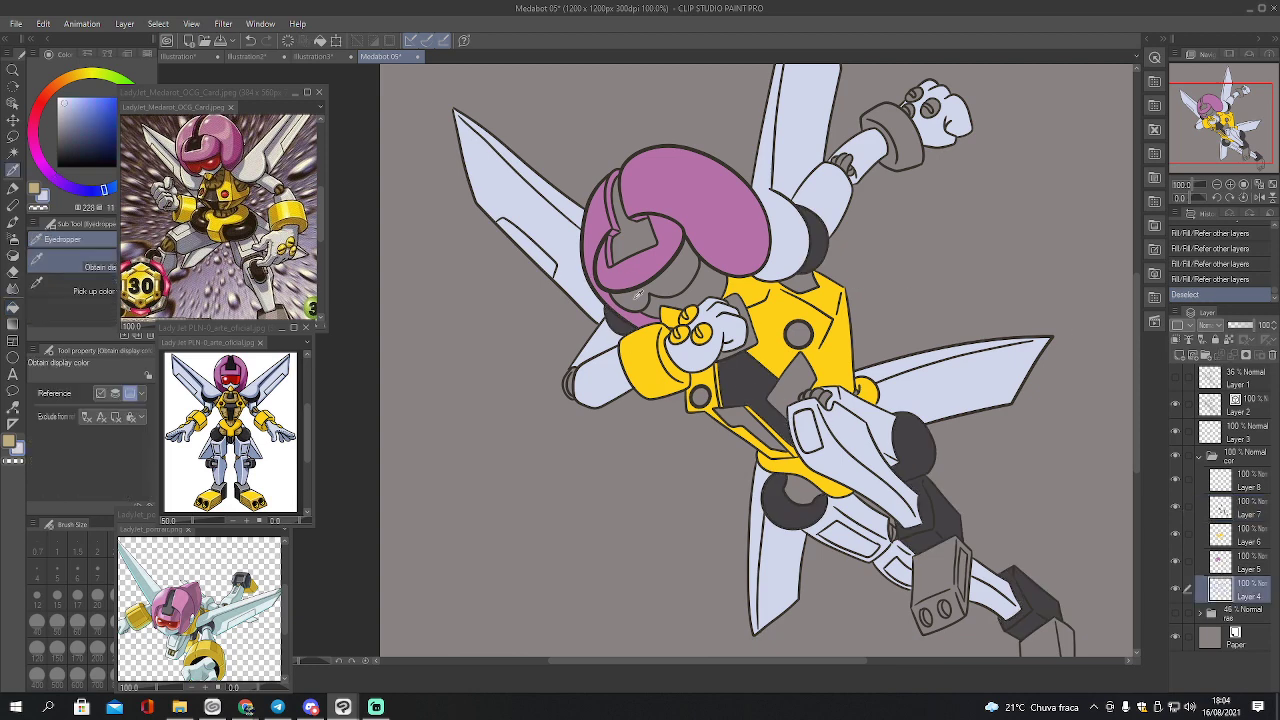
{"action": "key", "text": "w"}
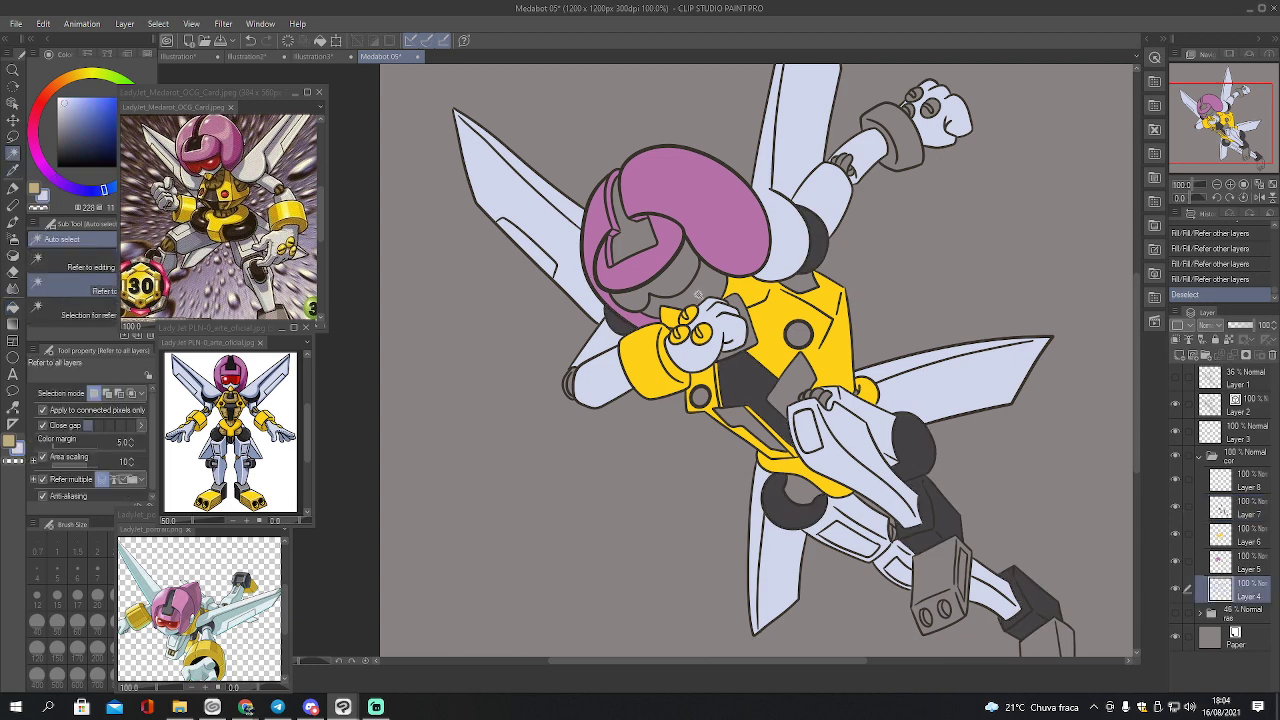
{"action": "left_click", "coordinate": [697, 294]}
{"action": "key", "text": "g"}
{"action": "left_click", "coordinate": [752, 261]}
{"action": "key", "text": "ctrl+d"}
Sample the dark grey from the shoulder joint, fill the helmet's front crest with it on Layer 7, and clear the selection
{"action": "left_click", "coordinate": [1218, 510]}
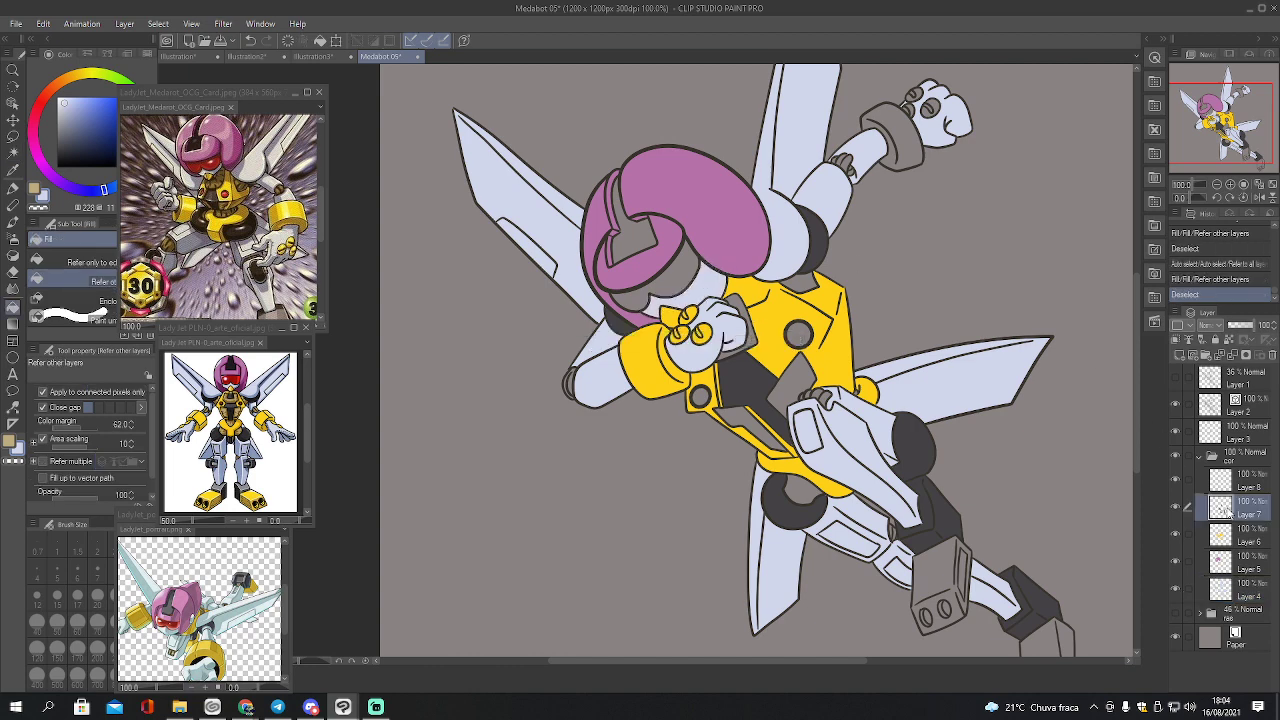
{"action": "key", "text": "i"}
{"action": "left_click", "coordinate": [624, 318]}
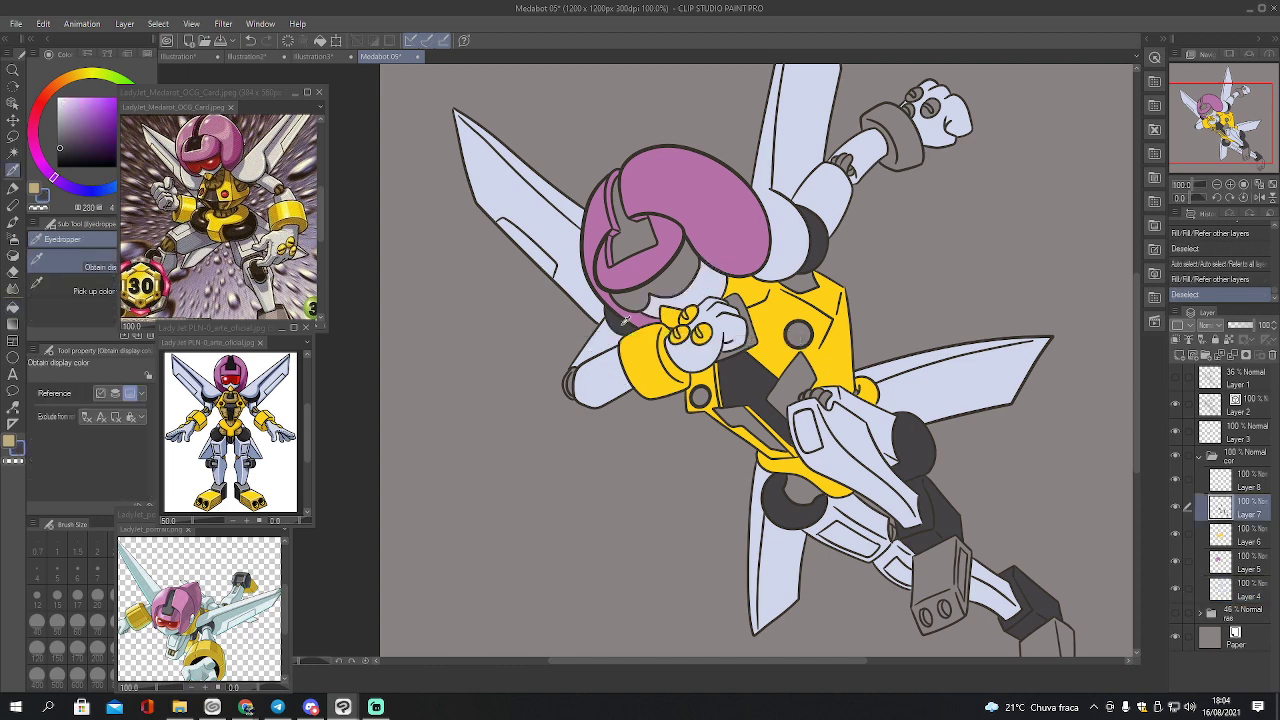
{"action": "key", "text": "b"}
{"action": "key", "text": "w"}
{"action": "left_click", "coordinate": [630, 240]}
{"action": "key", "text": "g"}
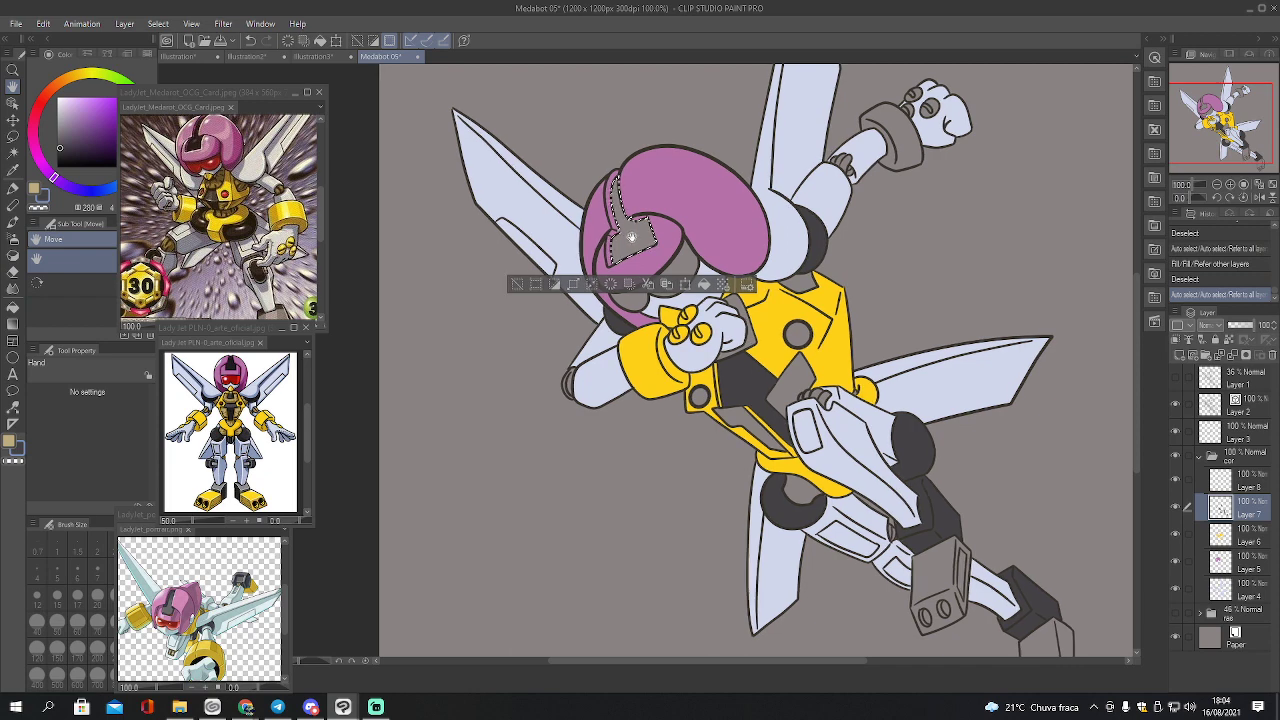
{"action": "left_click", "coordinate": [637, 236]}
{"action": "key", "text": "ctrl+d"}
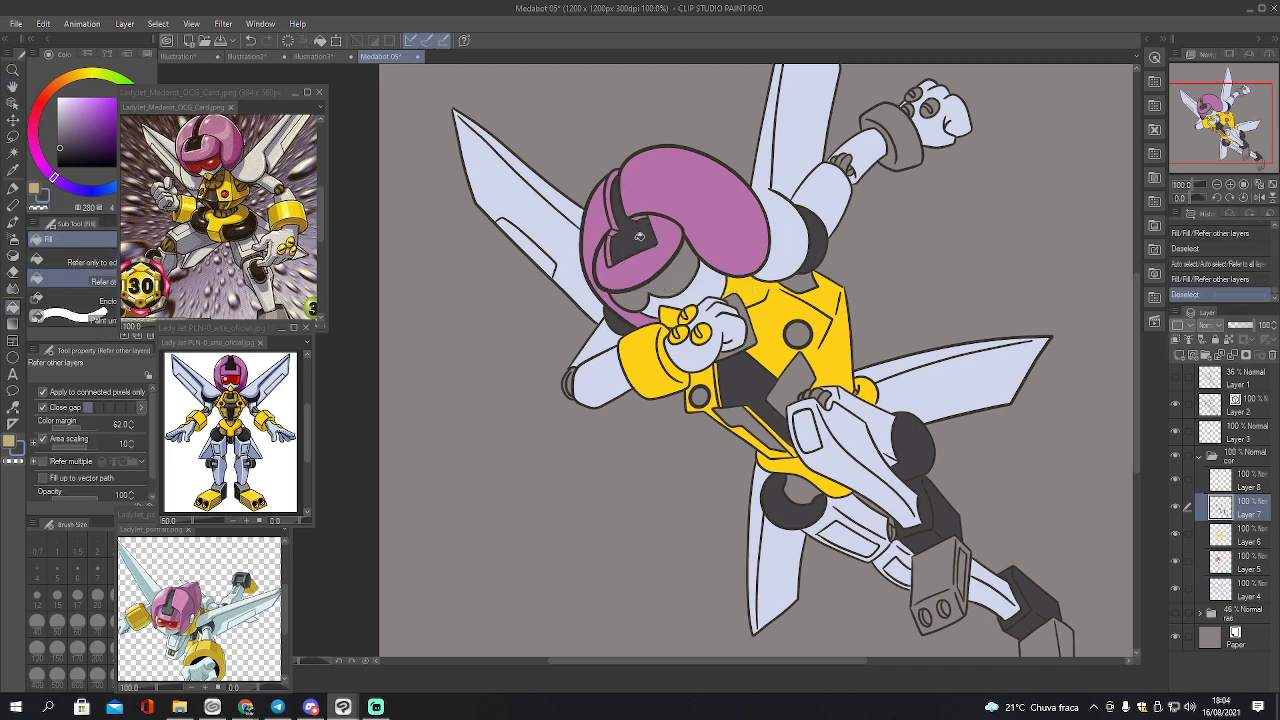
Touch up the dark grey on the helmet crest and the shoulder joint below the helmet with a size 5 Milli pen
{"action": "key", "text": "p"}
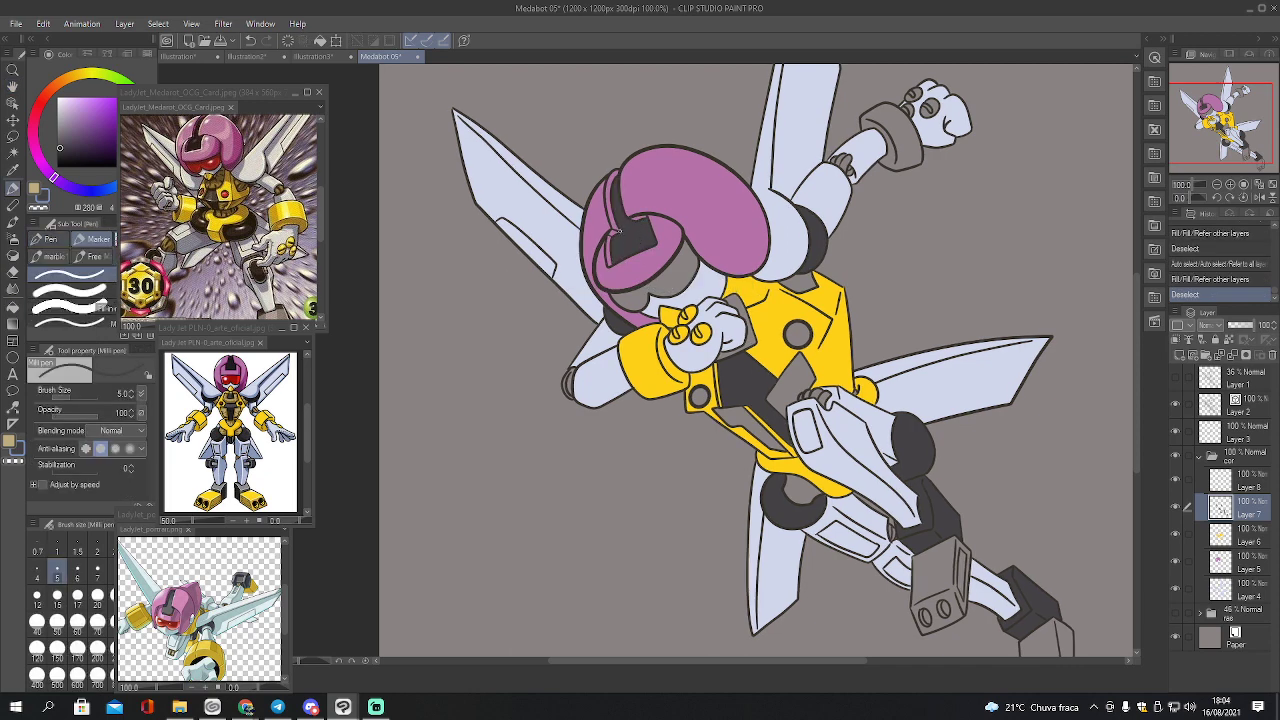
{"action": "left_click_drag", "start_coordinate": [620, 230], "coordinate": [615, 185]}
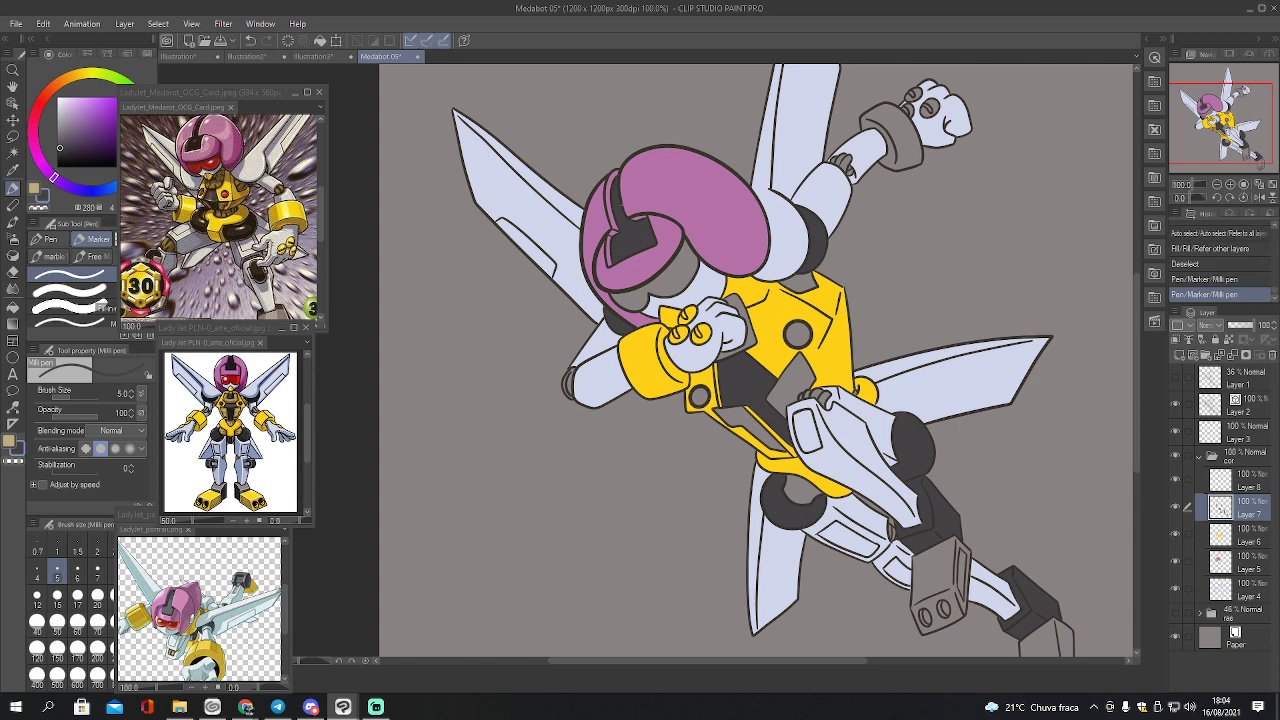
{"action": "left_click_drag", "start_coordinate": [600, 316], "coordinate": [605, 311]}
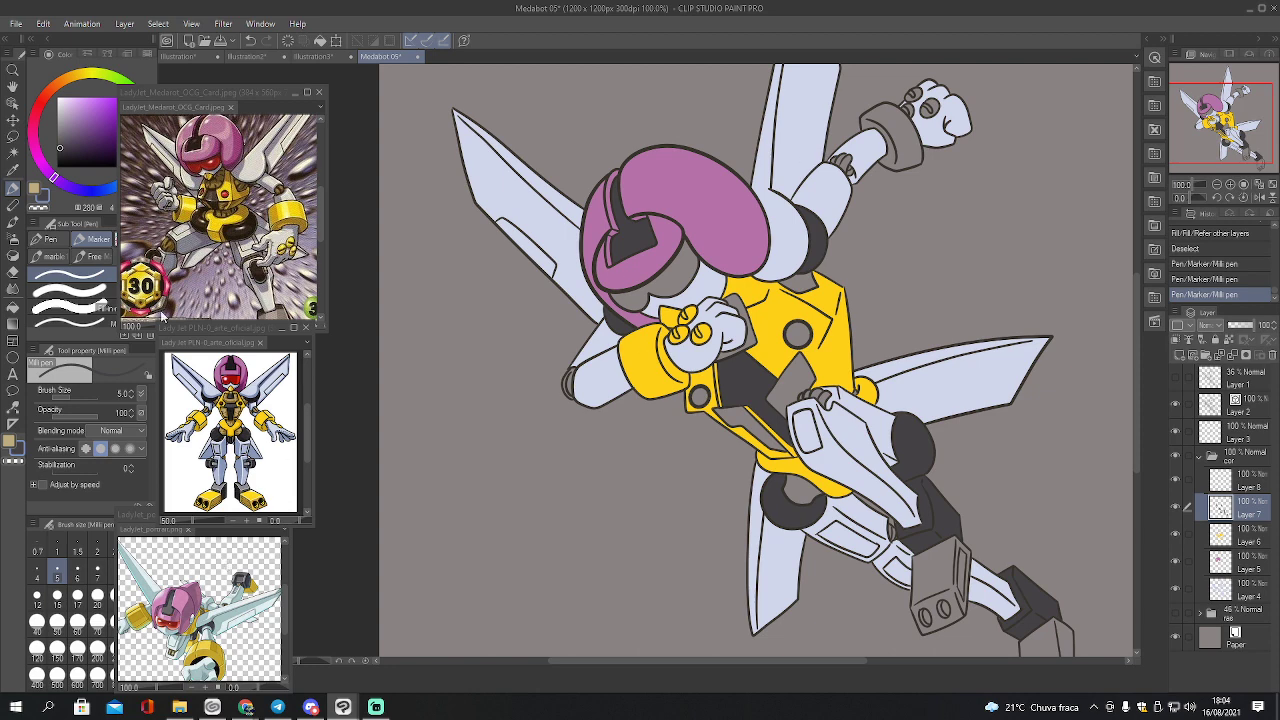
Activate Layer 8, switch to the tan colour, and select the patch behind the fist, the collar plate and the bent arm's elbow joint
{"action": "left_click", "coordinate": [1228, 488]}
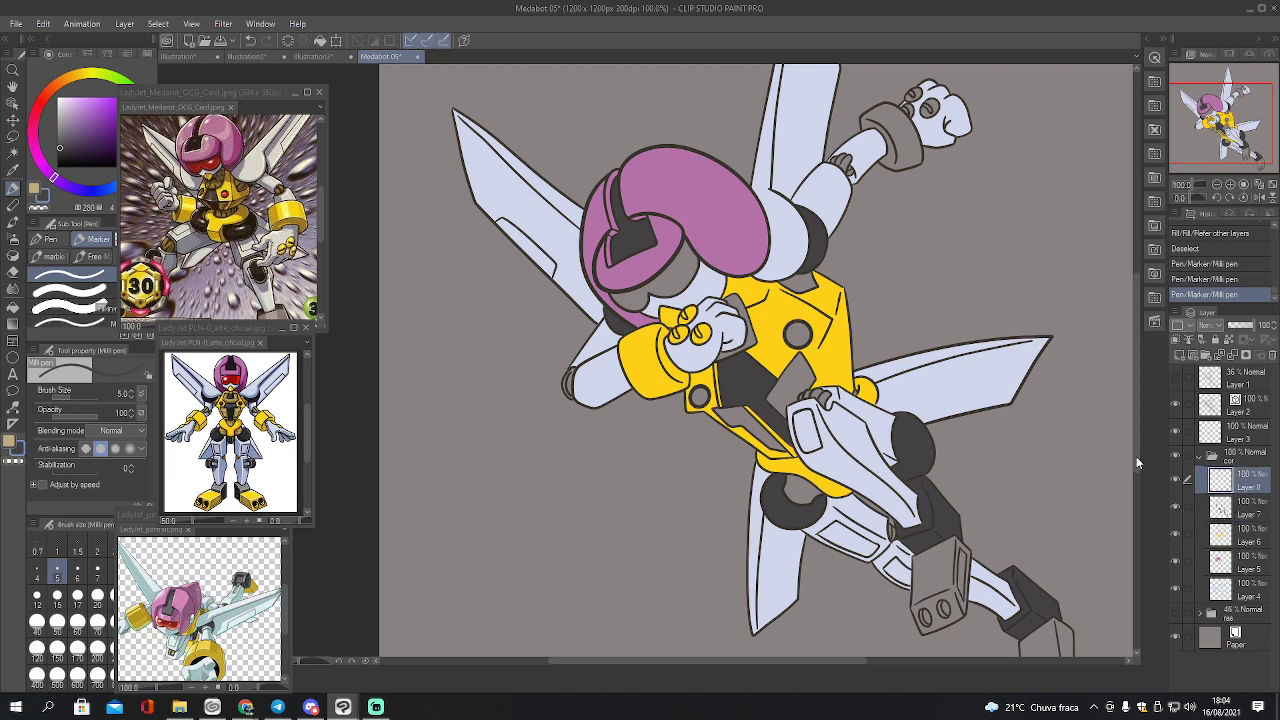
{"action": "key", "text": "x"}
{"action": "key", "text": "w"}
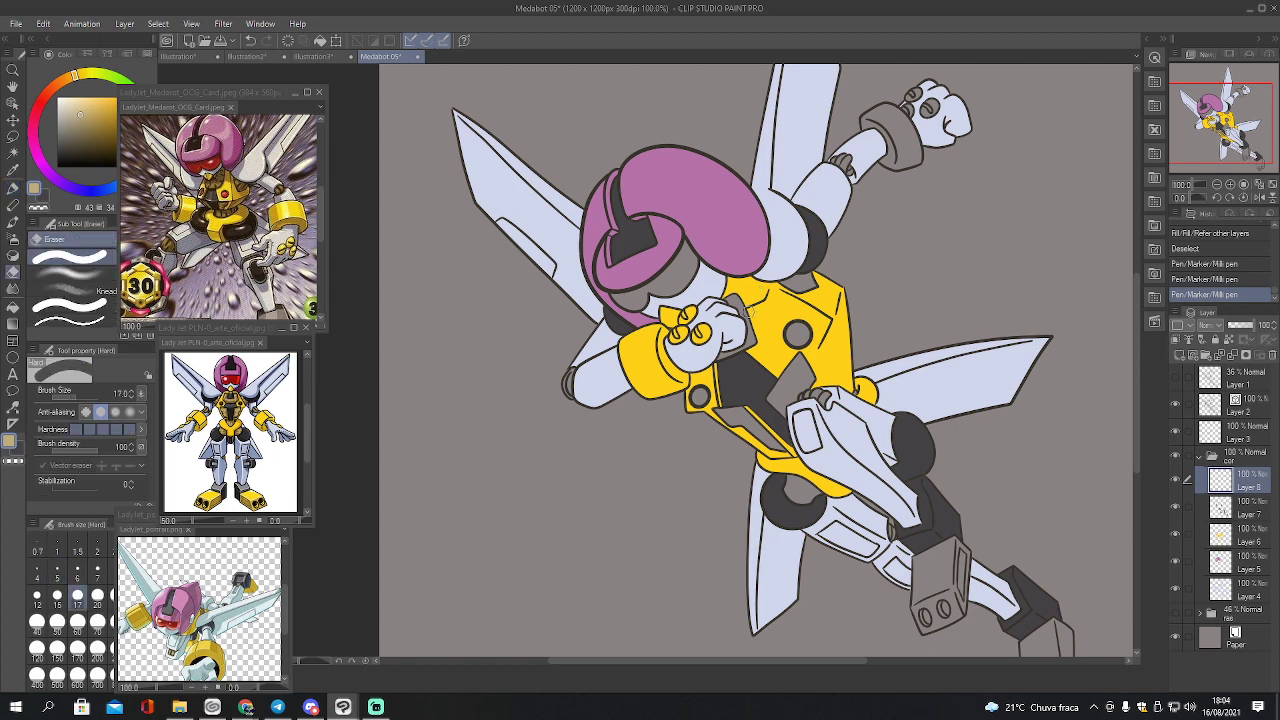
{"action": "left_click", "coordinate": [741, 307]}
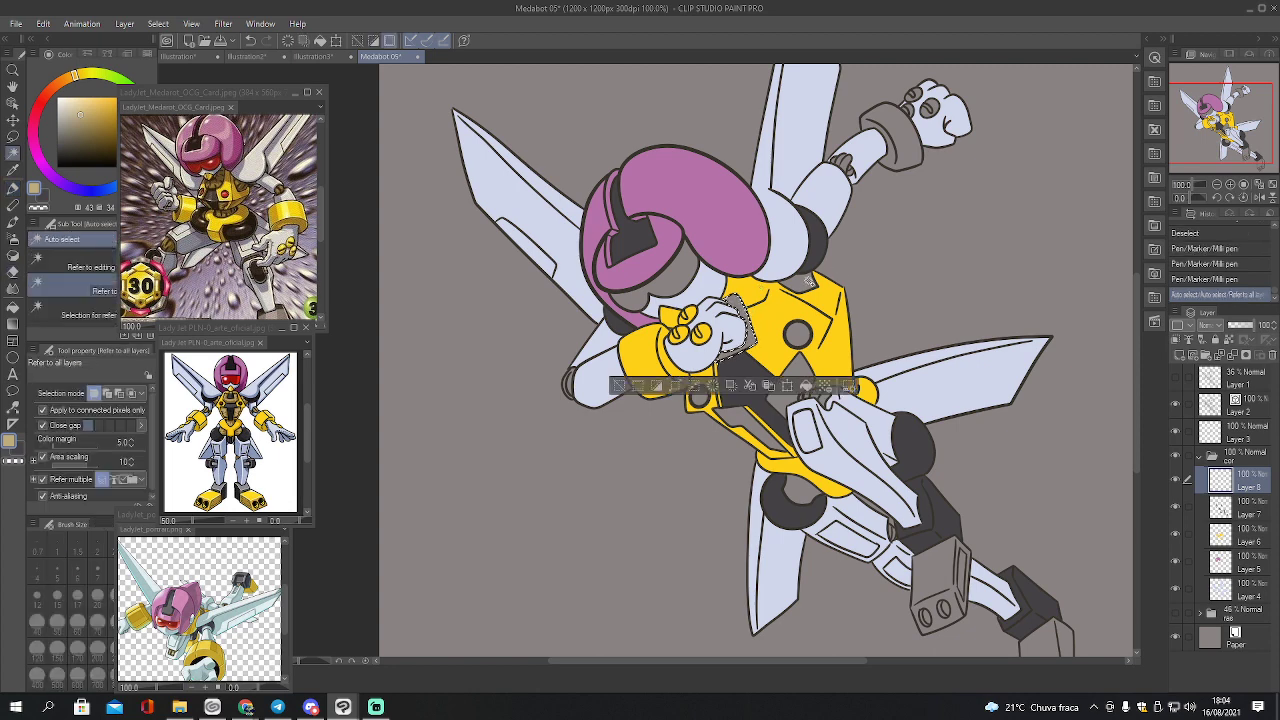
{"action": "left_click", "coordinate": [808, 321], "text": "shift"}
{"action": "left_click", "coordinate": [572, 378], "text": "shift"}
{"action": "left_click", "coordinate": [568, 386], "text": "shift"}
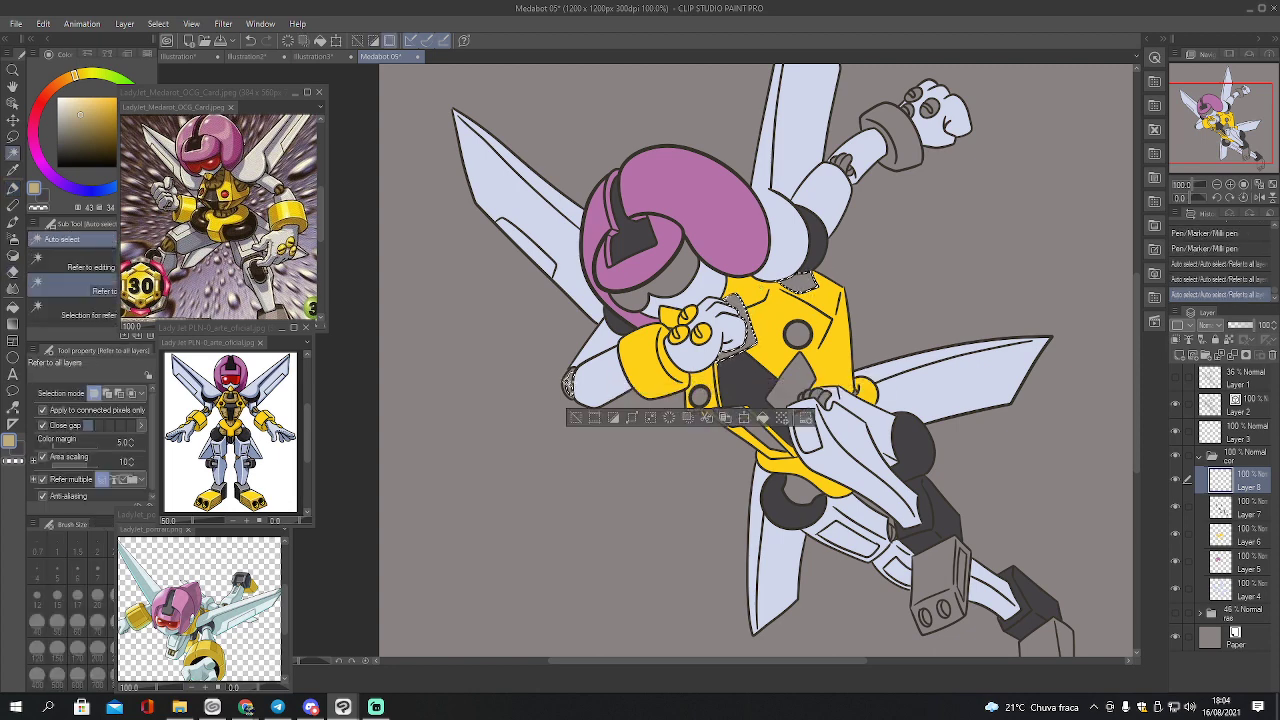
{"action": "key", "text": "ctrl+z"}
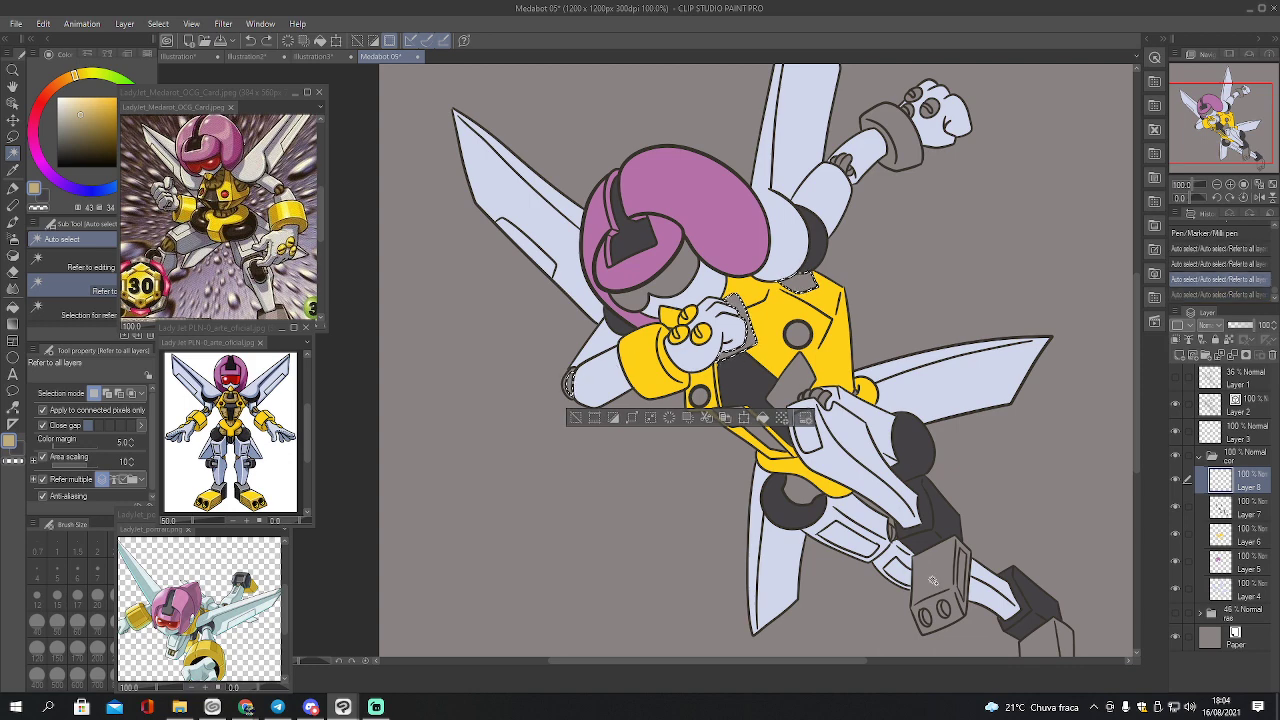
Add the small knee joint and the raised arm's elbow joint to the selection, and lasso the missed slivers at the bent elbow
{"action": "left_click", "coordinate": [890, 531], "text": "shift"}
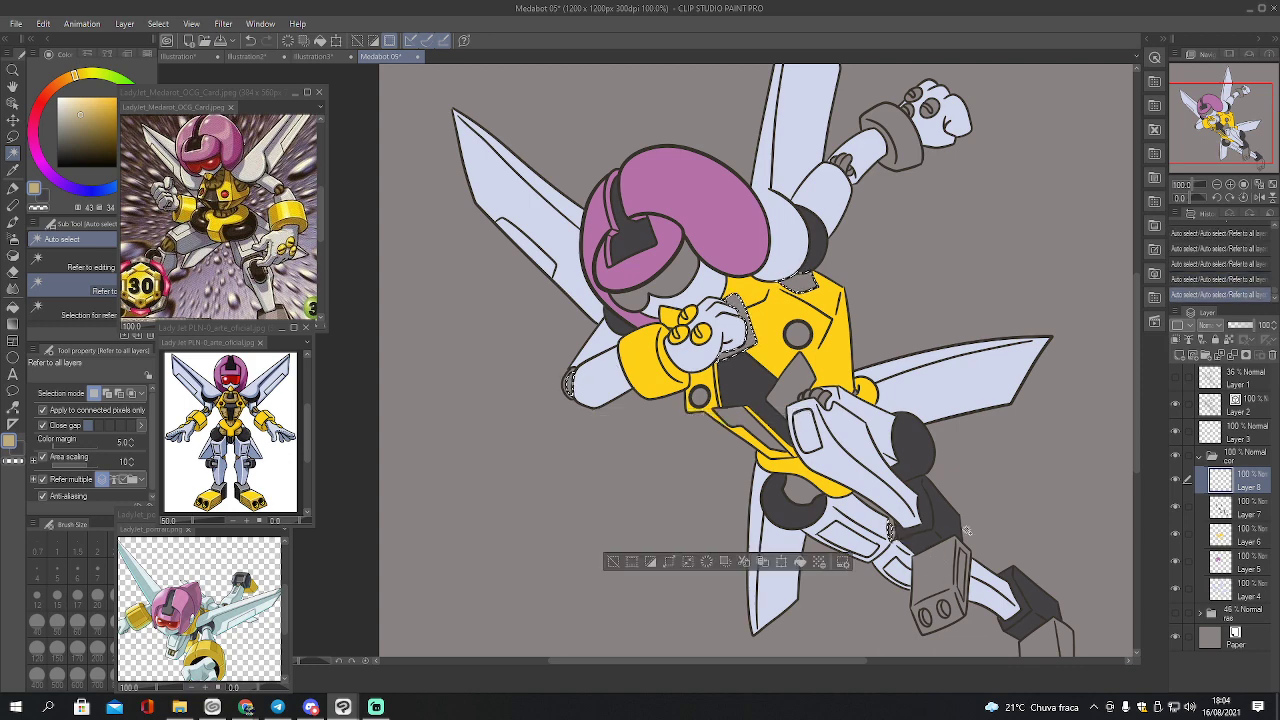
{"action": "left_click", "coordinate": [893, 532], "text": "shift"}
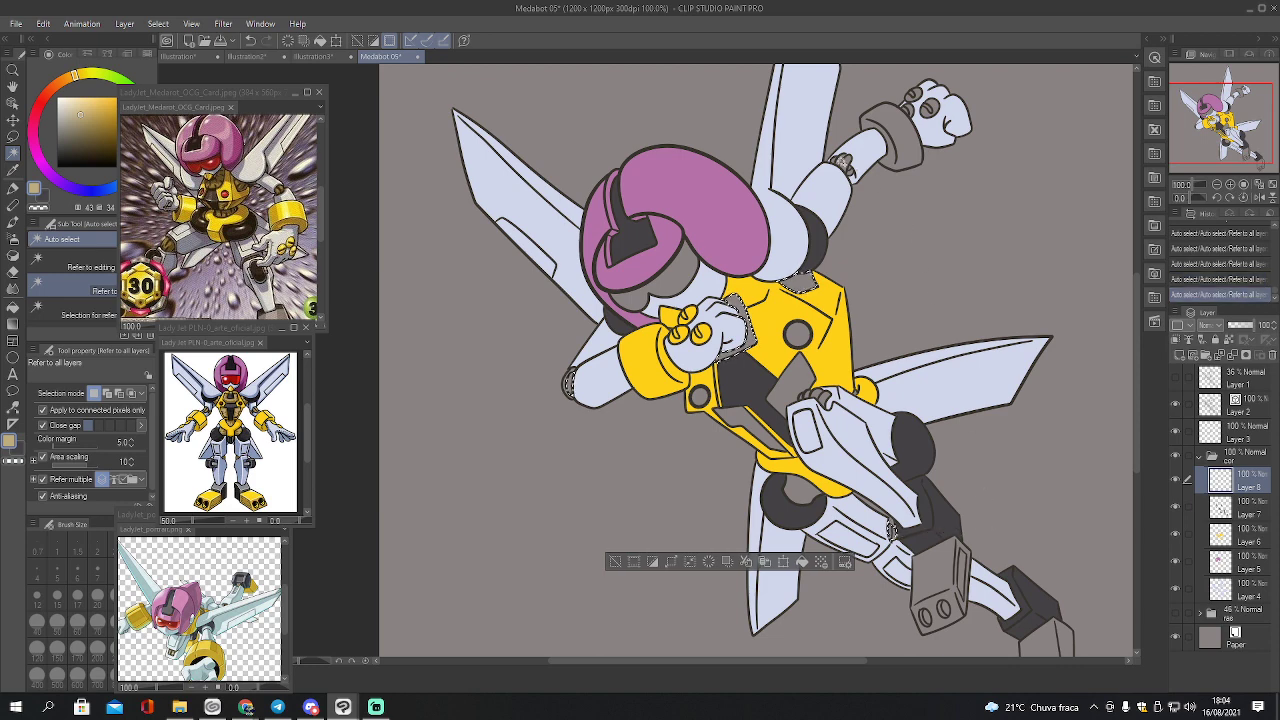
{"action": "left_click", "coordinate": [836, 160], "text": "shift"}
{"action": "left_click", "coordinate": [848, 170], "text": "shift"}
{"action": "scroll", "coordinate": [876, 203], "scroll_direction": "up", "scroll_amount": 2}
{"action": "key", "text": "m"}
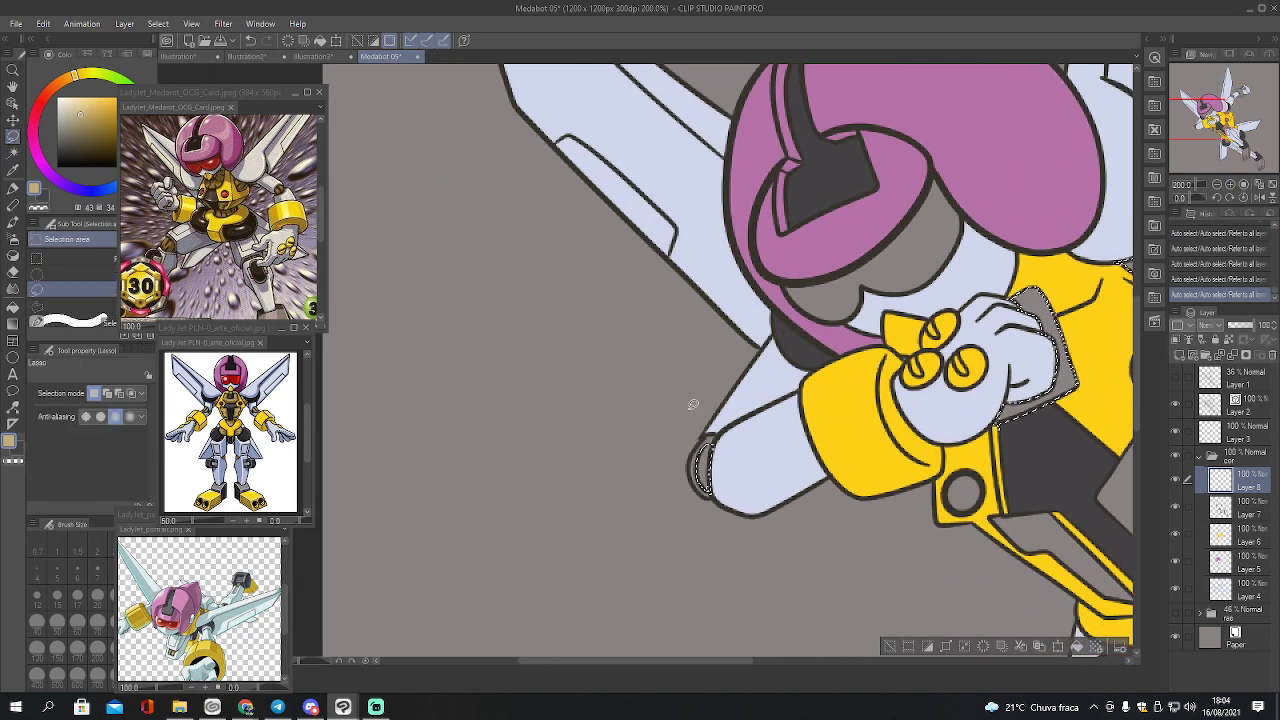
{"action": "mouse_move", "coordinate": [711, 444]}
{"action": "left_mouse_down"}
{"action": "mouse_move", "coordinate": [712, 430]}
{"action": "mouse_move", "coordinate": [694, 452]}
{"action": "mouse_move", "coordinate": [706, 498]}
{"action": "mouse_move", "coordinate": [716, 458]}
{"action": "left_mouse_up"}
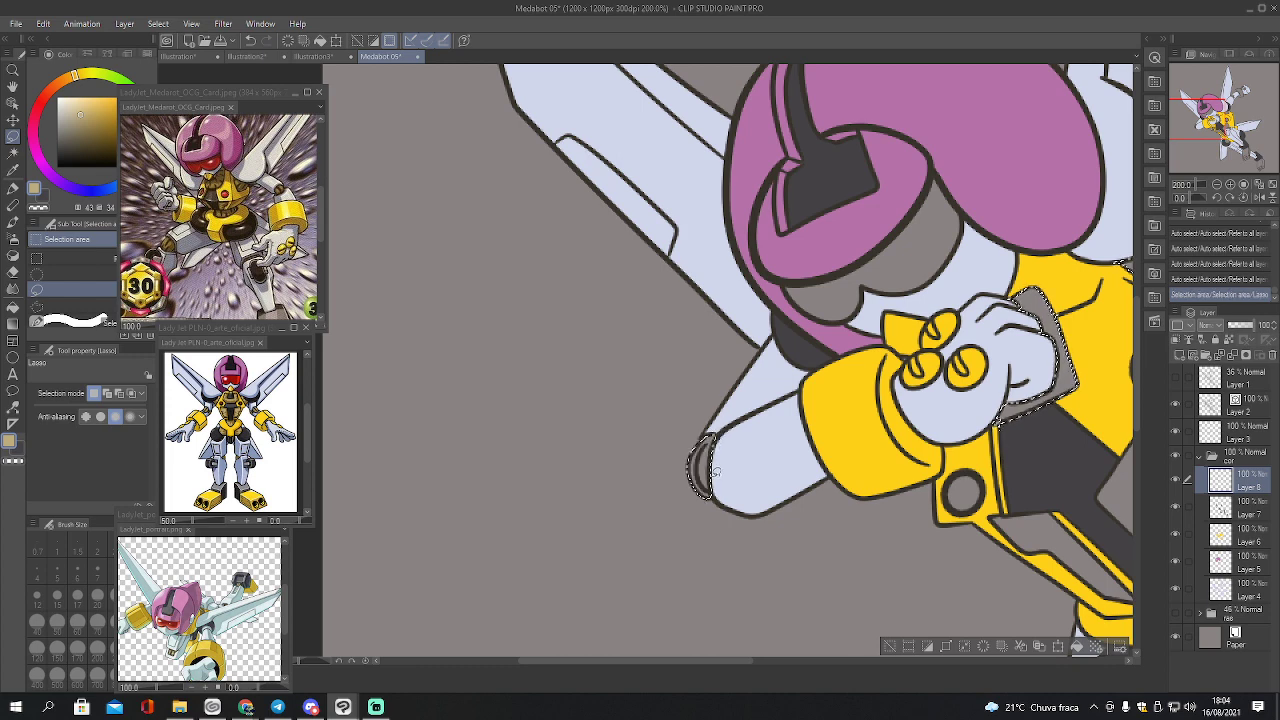
Fill the bent elbow joint and the patch behind the fist with tan on Layer 8, and touch up their edges with the Milli pen
{"action": "key", "text": "g"}
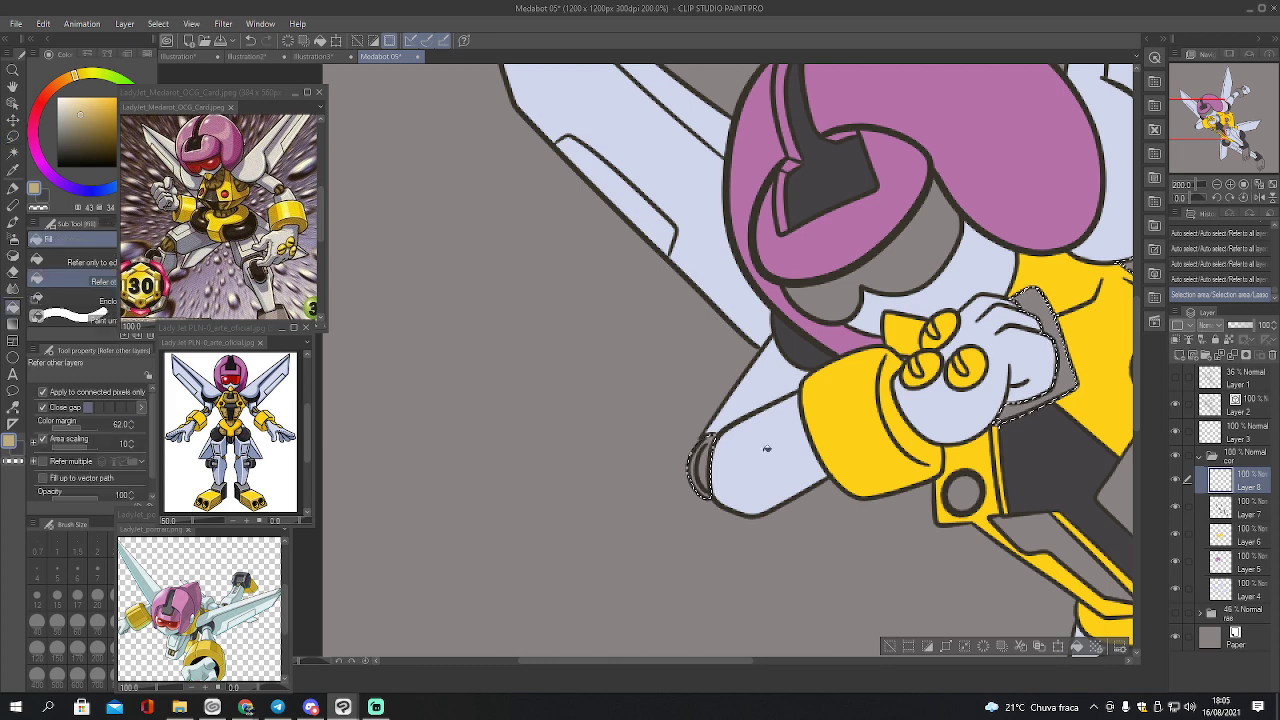
{"action": "left_click", "coordinate": [703, 462]}
{"action": "left_click", "coordinate": [1045, 349]}
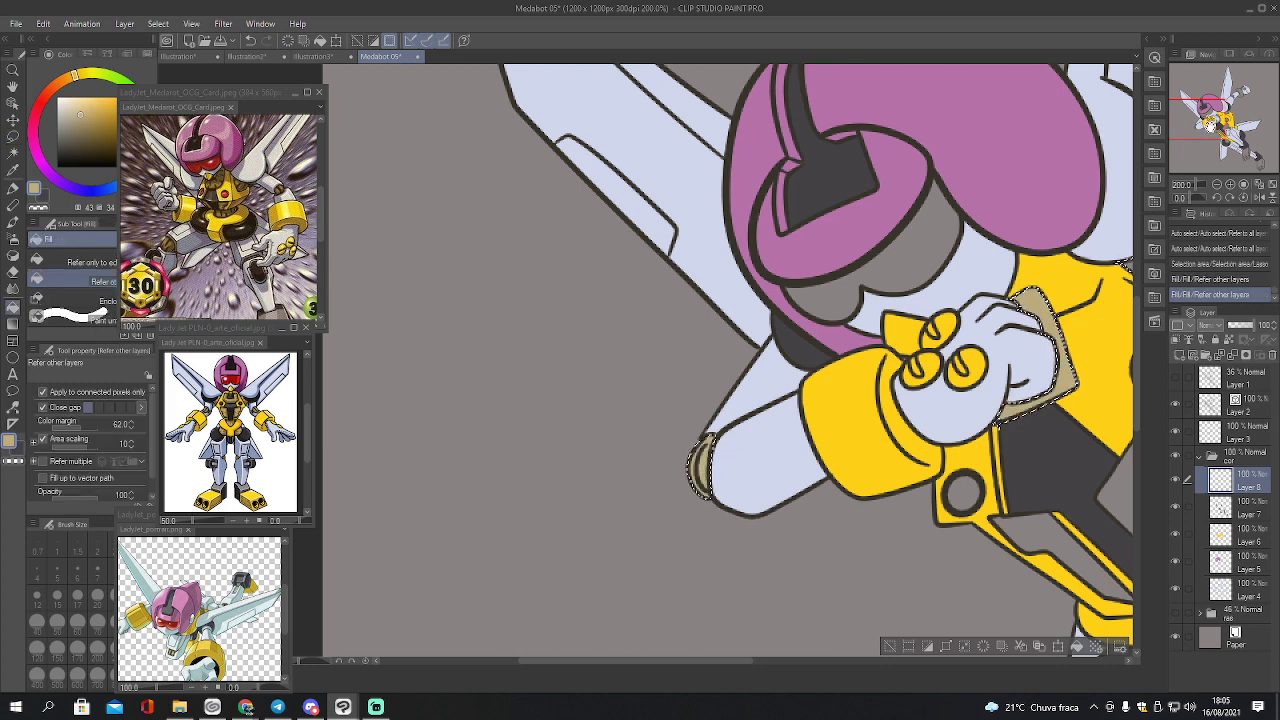
{"action": "key", "text": "m"}
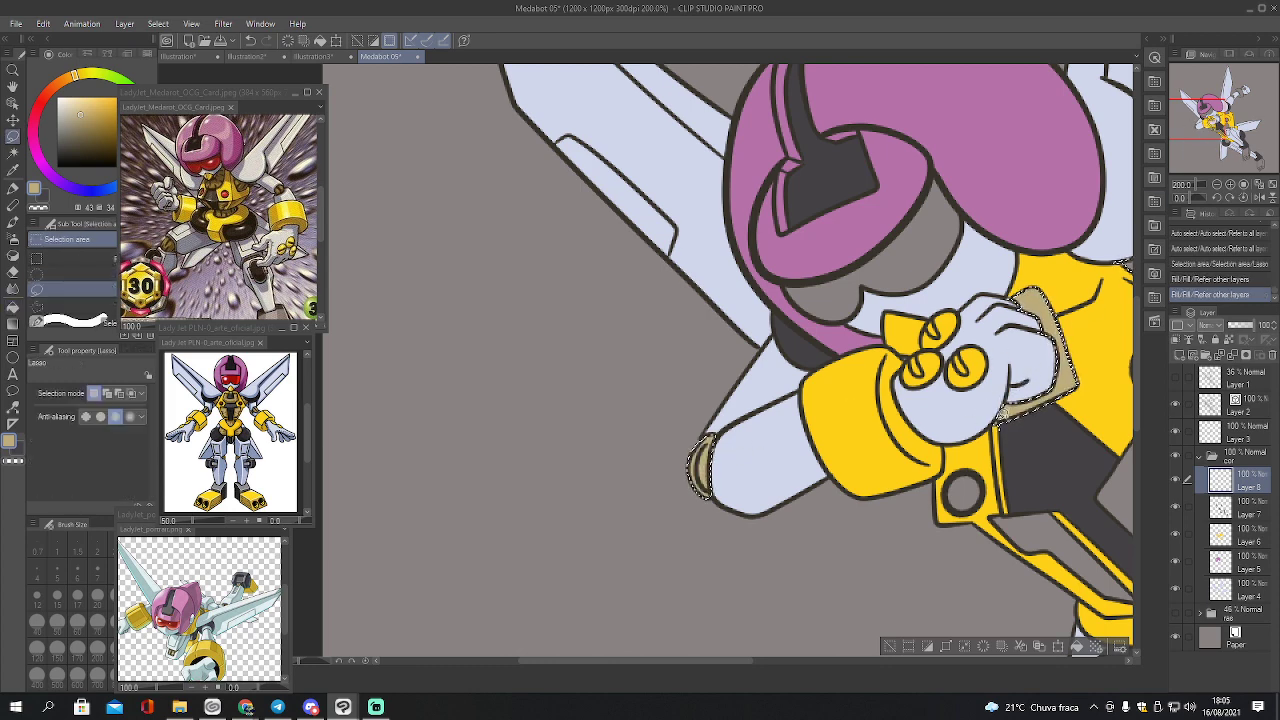
{"action": "left_click_drag", "start_coordinate": [997, 421], "coordinate": [1016, 411]}
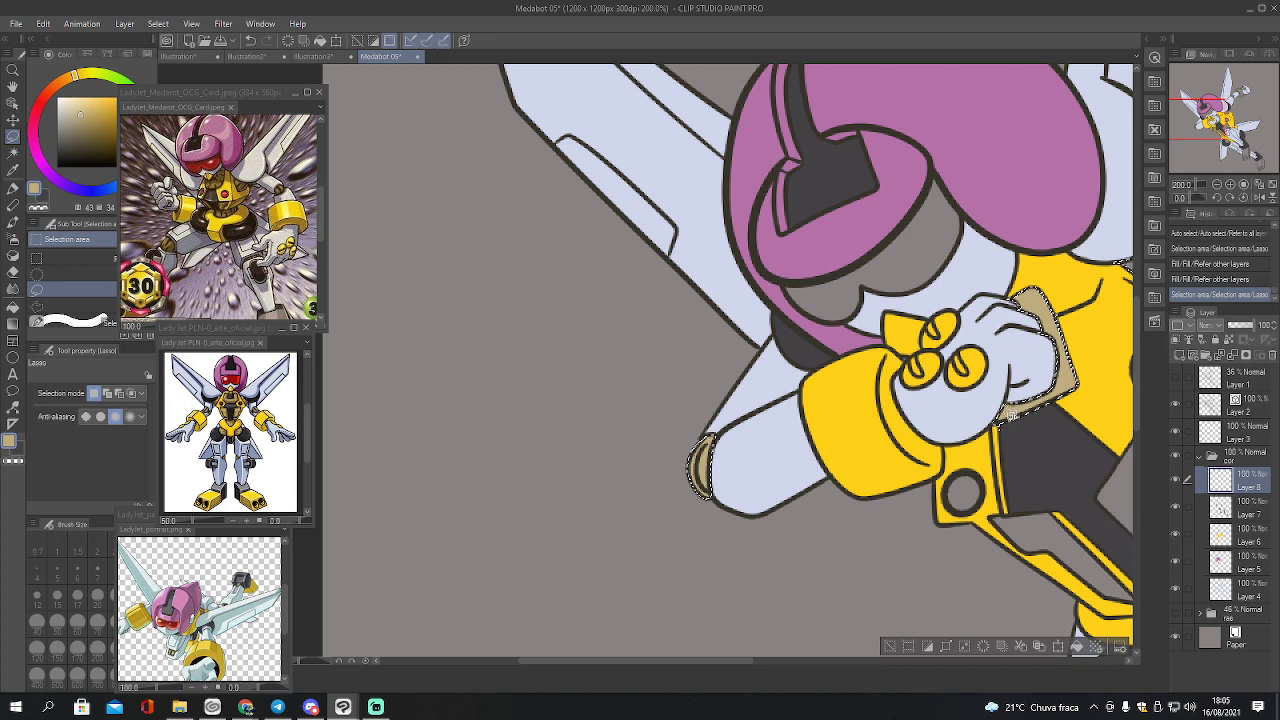
{"action": "left_click_drag", "start_coordinate": [997, 421], "coordinate": [1008, 420]}
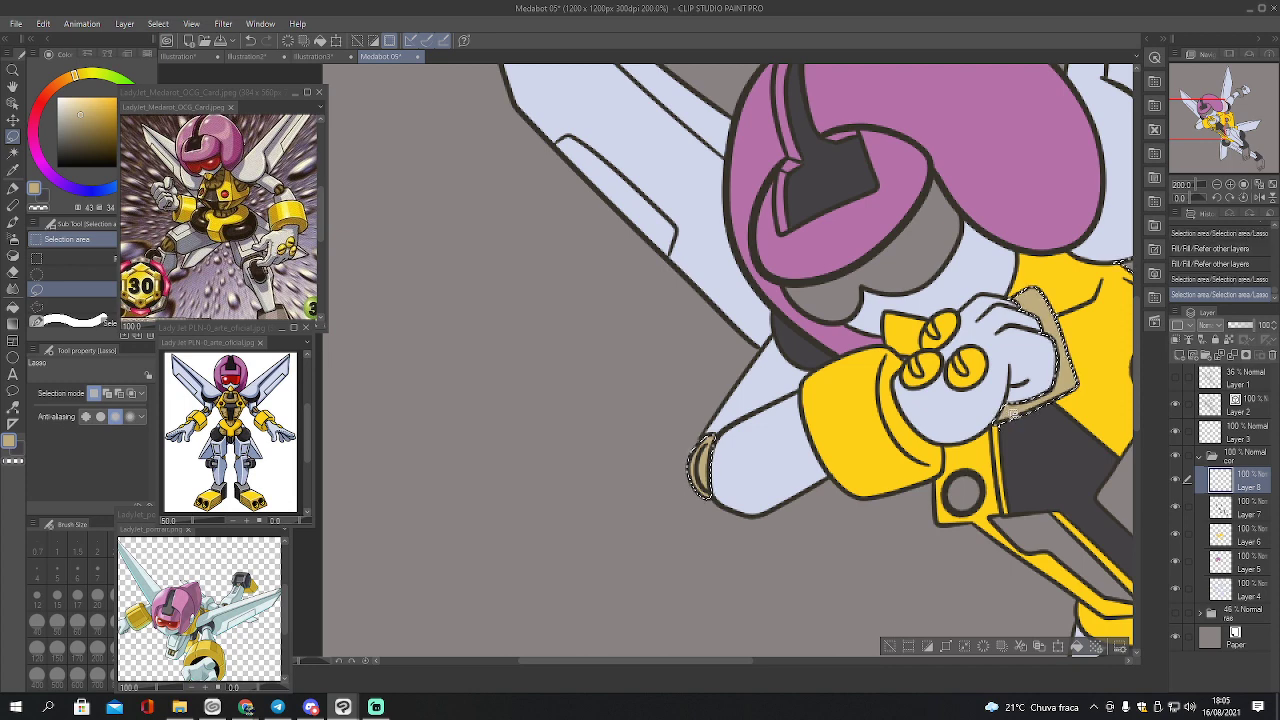
{"action": "key", "text": "p"}
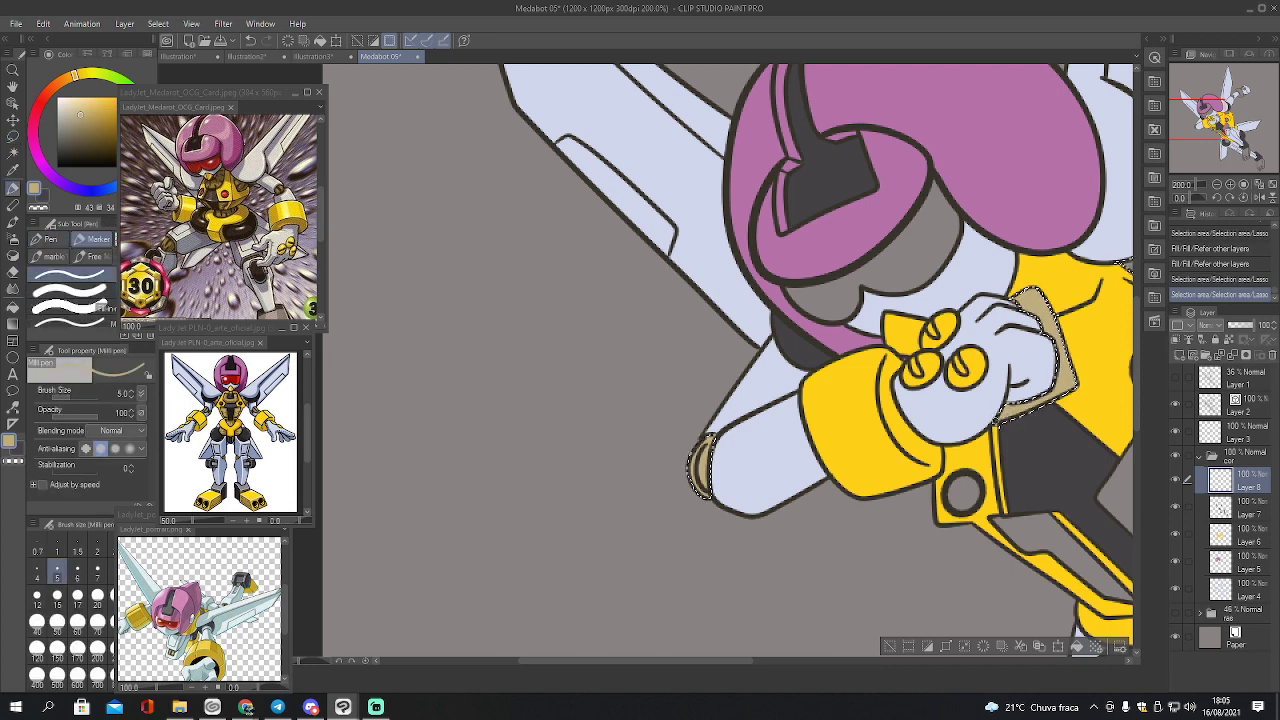
{"action": "mouse_move", "coordinate": [1020, 312]}
{"action": "left_mouse_down"}
{"action": "mouse_move", "coordinate": [1074, 388]}
{"action": "mouse_move", "coordinate": [1072, 370]}
{"action": "left_mouse_up"}
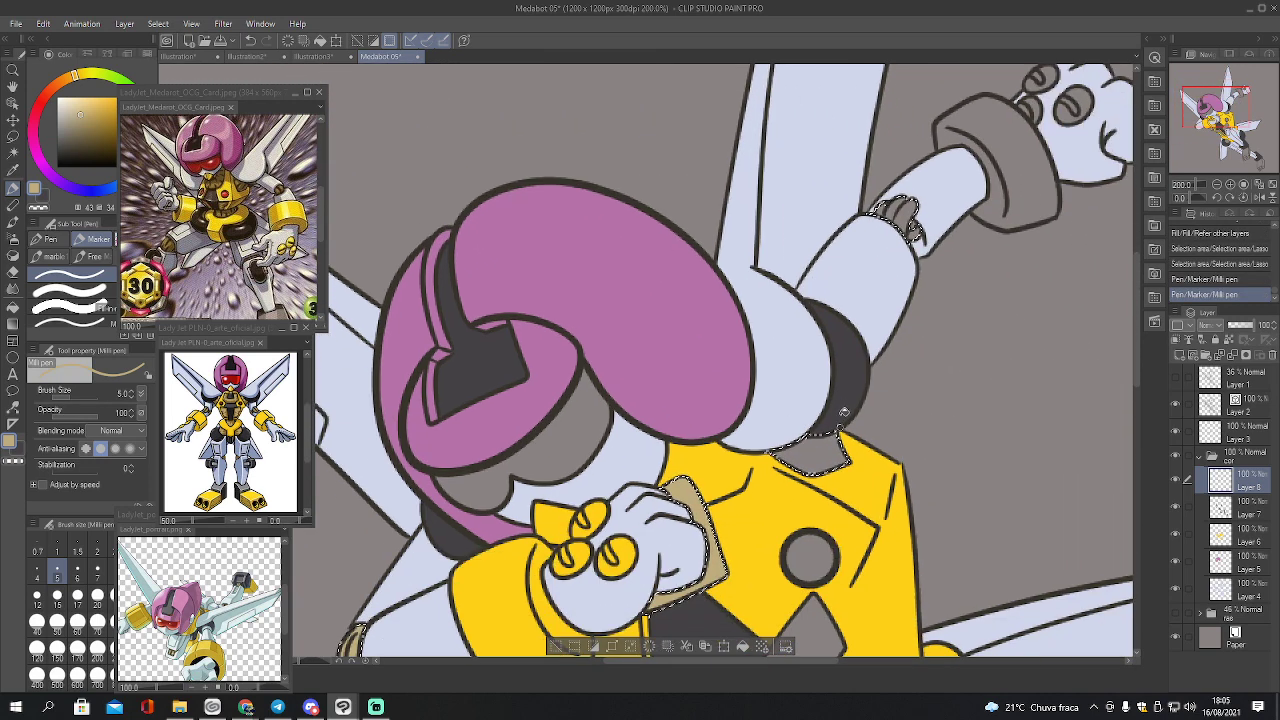
Fill the raised arm's elbow joint and the collar plate with tan, touch up the elbow joint with the Milli pen, and clear the selection
{"action": "key", "text": "g"}
{"action": "left_click", "coordinate": [888, 207]}
{"action": "left_click", "coordinate": [905, 222]}
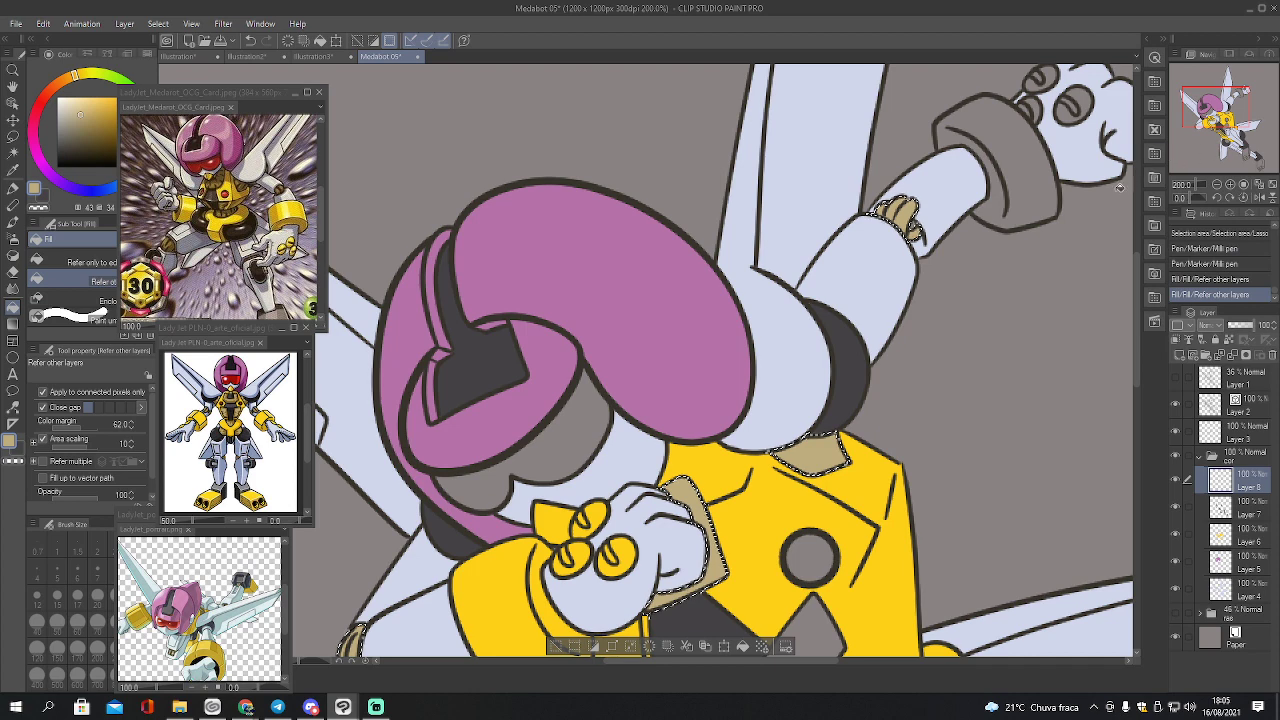
{"action": "key", "text": "m"}
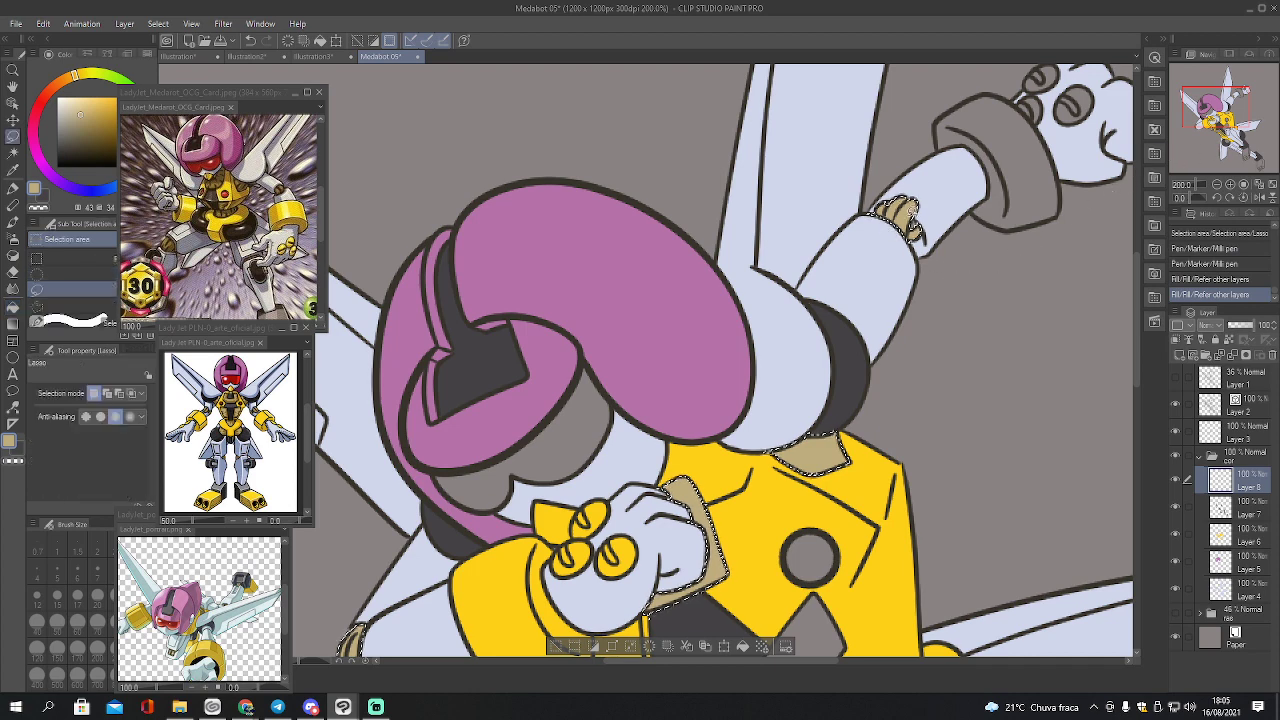
{"action": "mouse_move", "coordinate": [906, 224]}
{"action": "left_mouse_down"}
{"action": "mouse_move", "coordinate": [870, 212]}
{"action": "mouse_move", "coordinate": [900, 196]}
{"action": "mouse_move", "coordinate": [920, 214]}
{"action": "mouse_move", "coordinate": [906, 224]}
{"action": "mouse_move", "coordinate": [872, 206]}
{"action": "mouse_move", "coordinate": [906, 226]}
{"action": "left_mouse_up"}
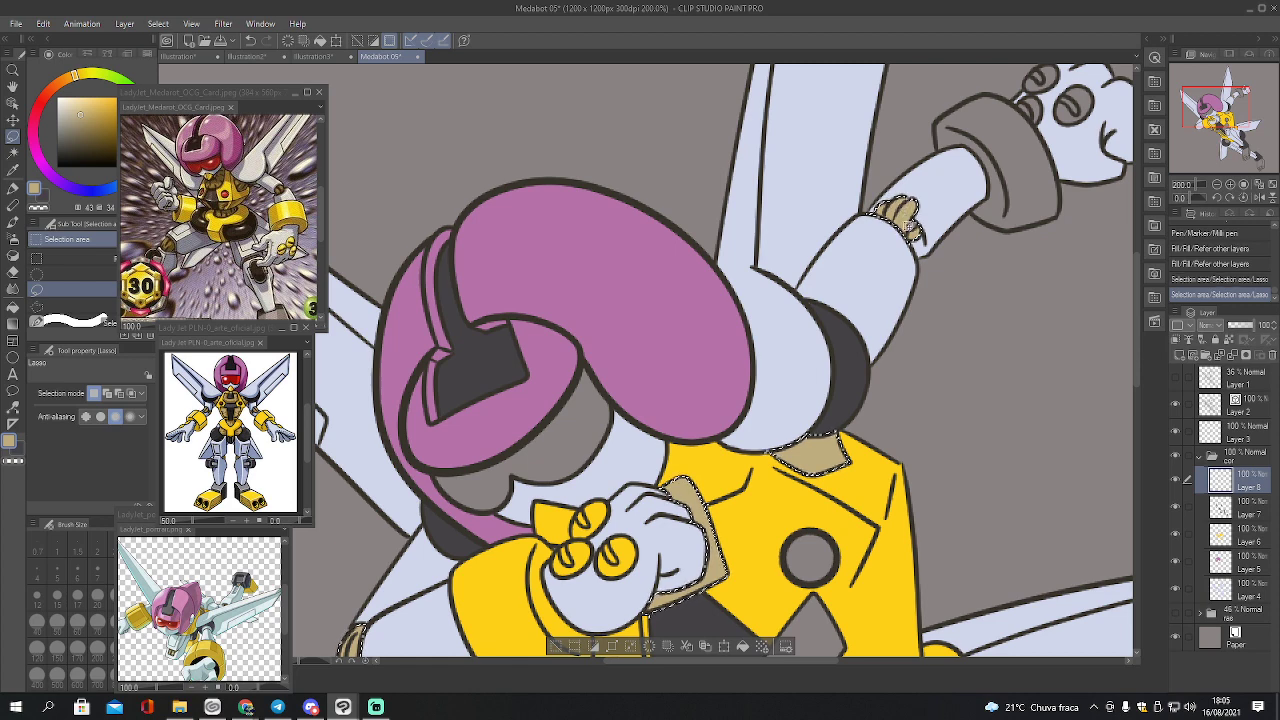
{"action": "key", "text": "p"}
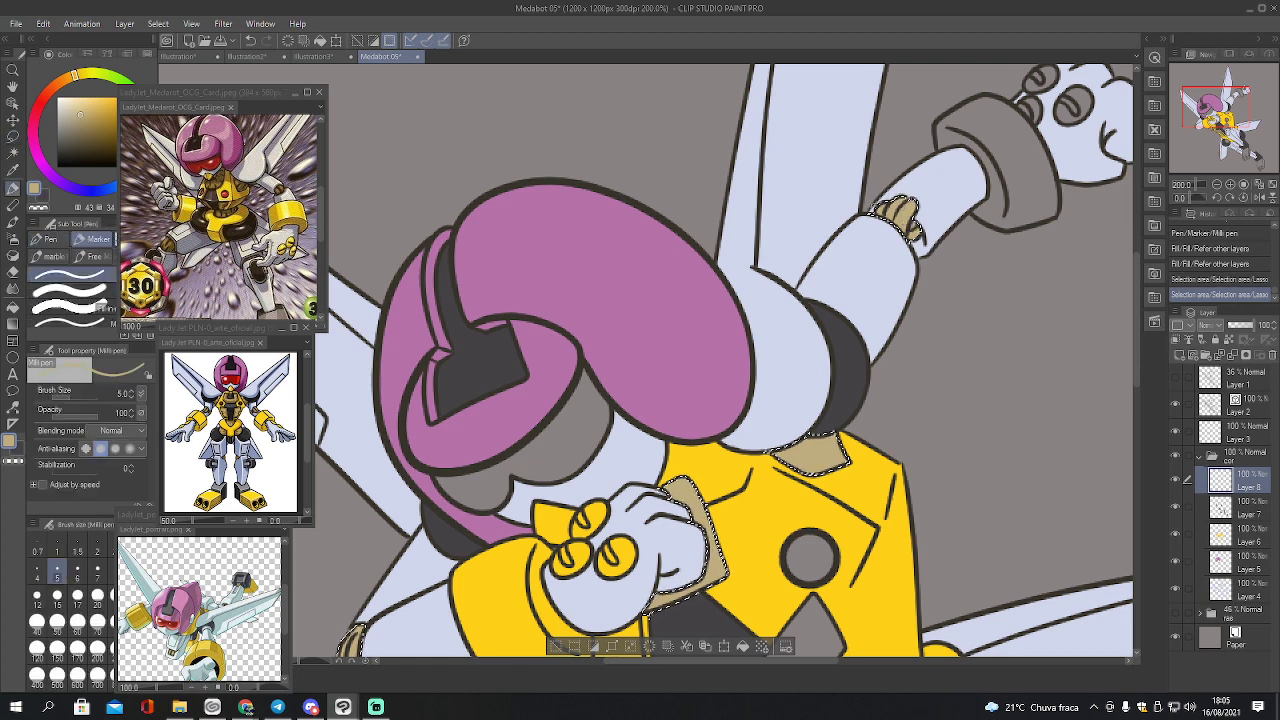
{"action": "left_click_drag", "start_coordinate": [872, 206], "coordinate": [896, 224]}
{"action": "left_click_drag", "start_coordinate": [700, 360], "coordinate": [650, 300]}
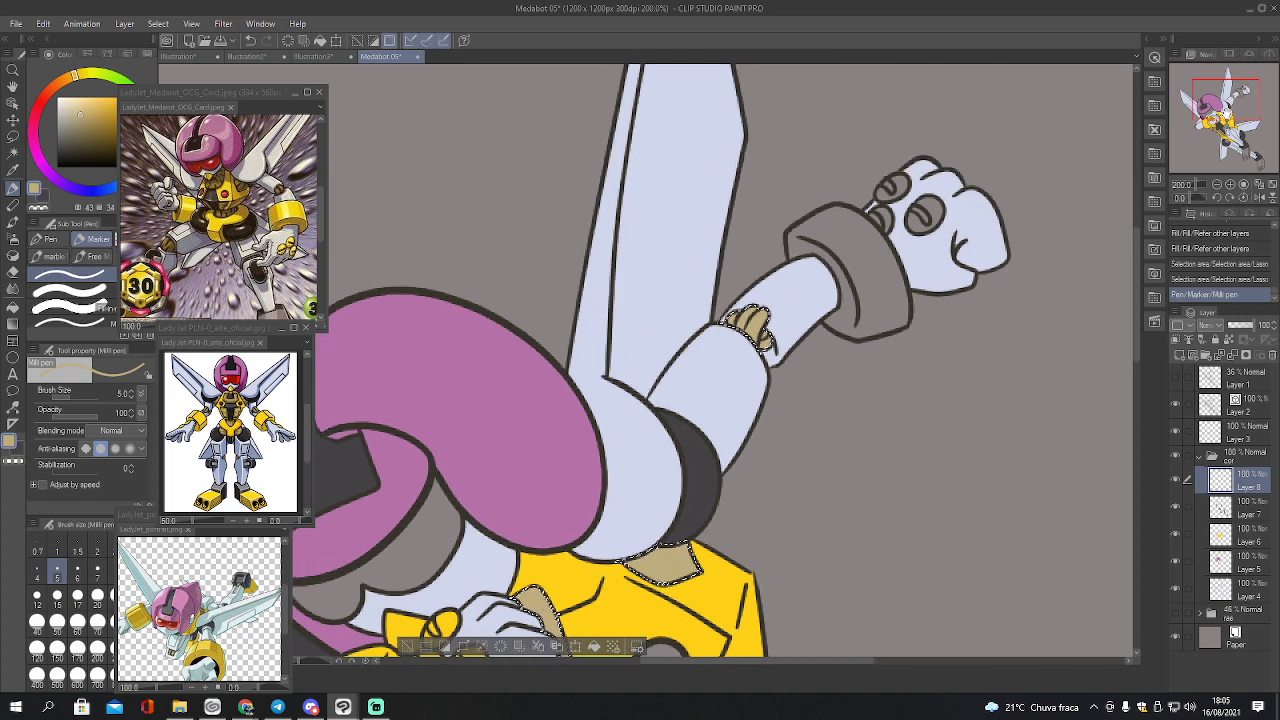
{"action": "left_click_drag", "start_coordinate": [1225, 110], "coordinate": [1221, 133]}
{"action": "key", "text": "ctrl+d"}
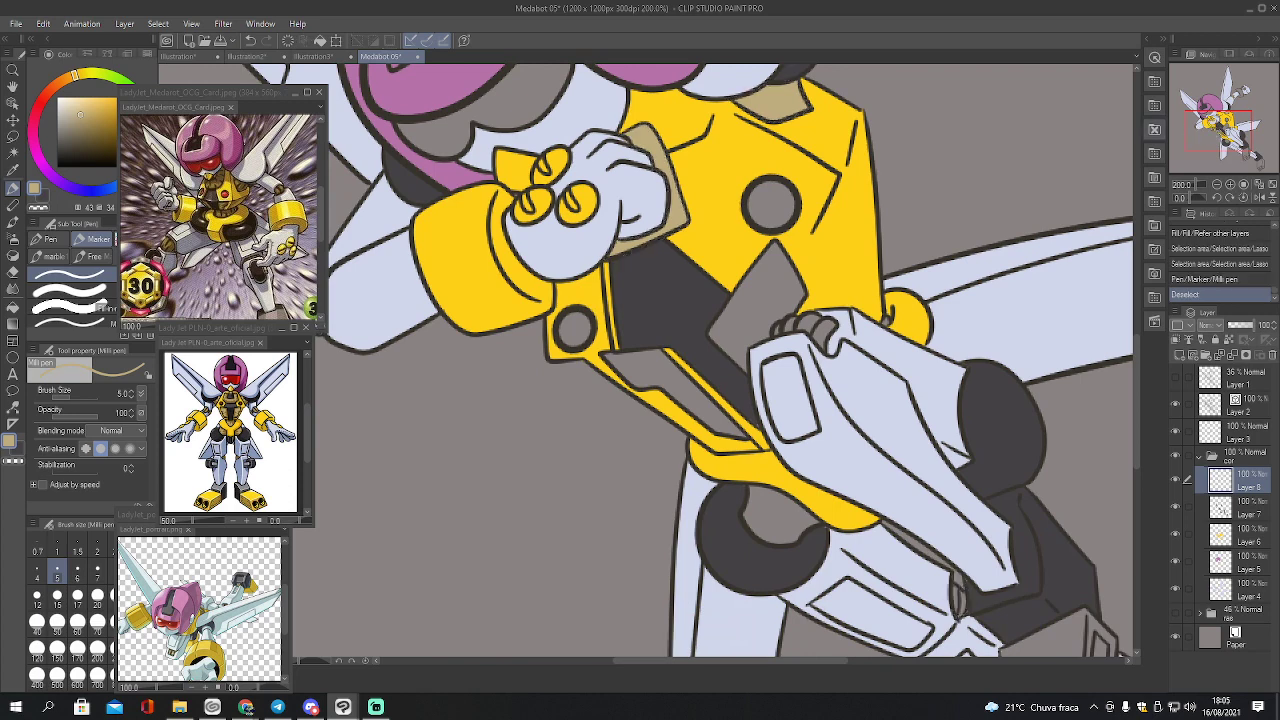
Select the two unpainted panels on the lower torso and the small ribbed joint above the thigh, including the gaps between its segments
{"action": "key", "text": "w"}
{"action": "left_click", "coordinate": [660, 385]}
{"action": "left_click", "coordinate": [745, 310], "text": "shift"}
{"action": "key", "text": "g"}
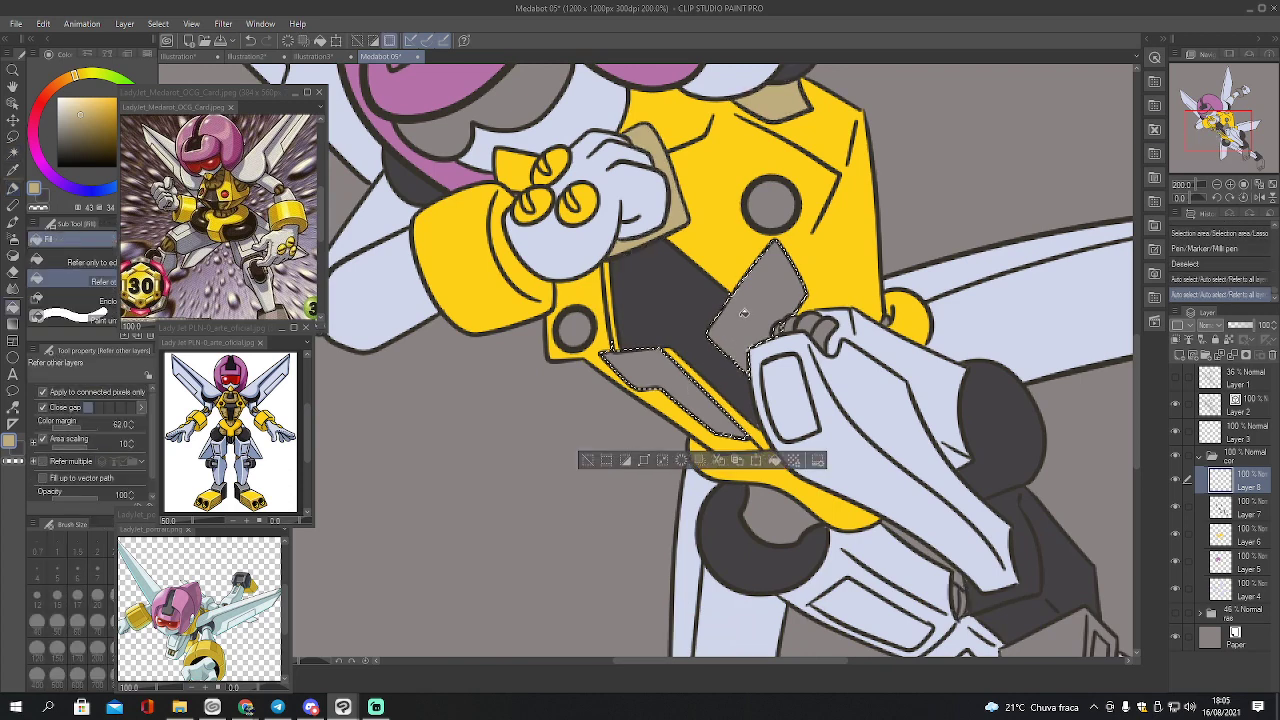
{"action": "key", "text": "w"}
{"action": "left_click", "coordinate": [778, 328], "text": "shift"}
{"action": "left_click", "coordinate": [800, 321], "text": "shift"}
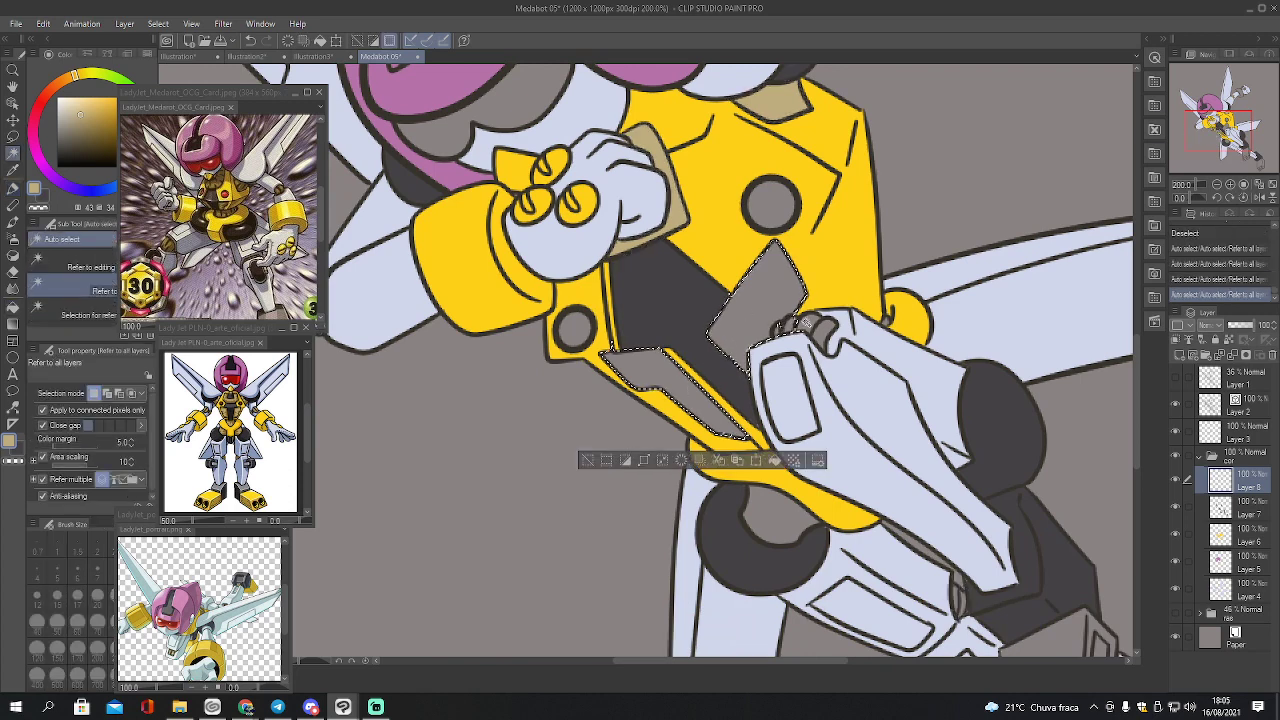
{"action": "left_click", "coordinate": [818, 325], "text": "shift"}
{"action": "left_click", "coordinate": [815, 328], "text": "shift"}
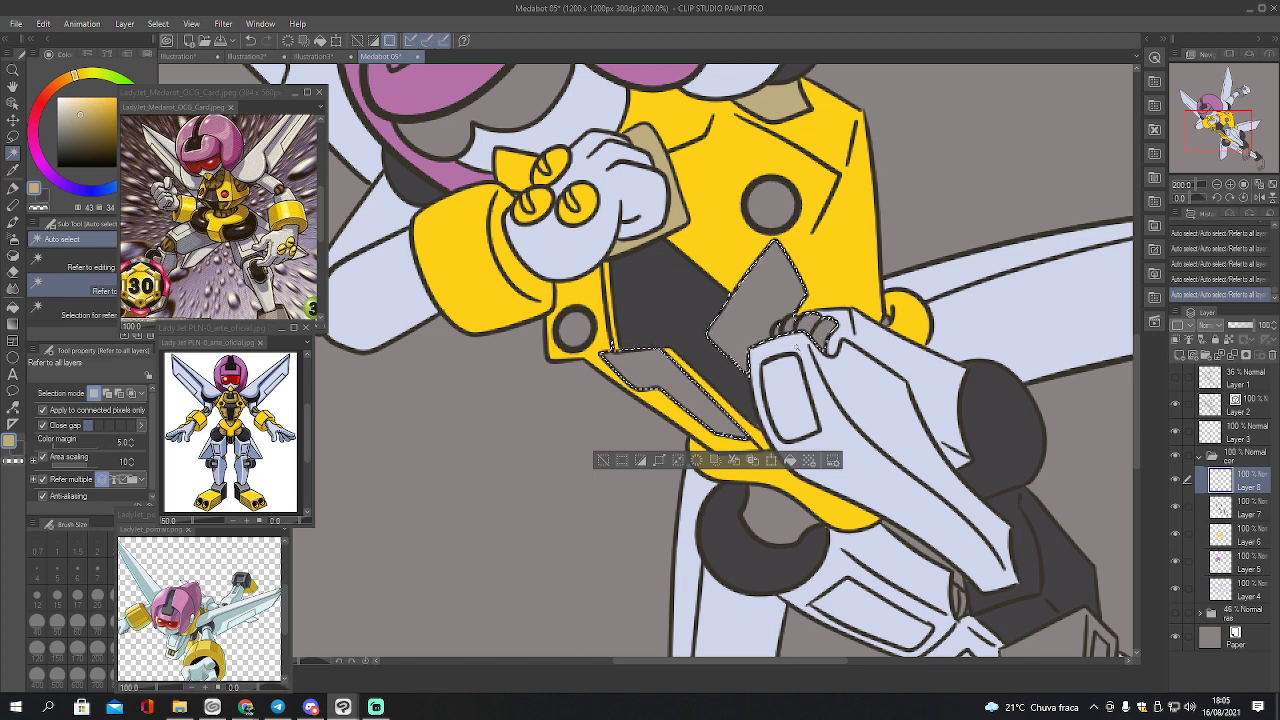
{"action": "key", "text": "m"}
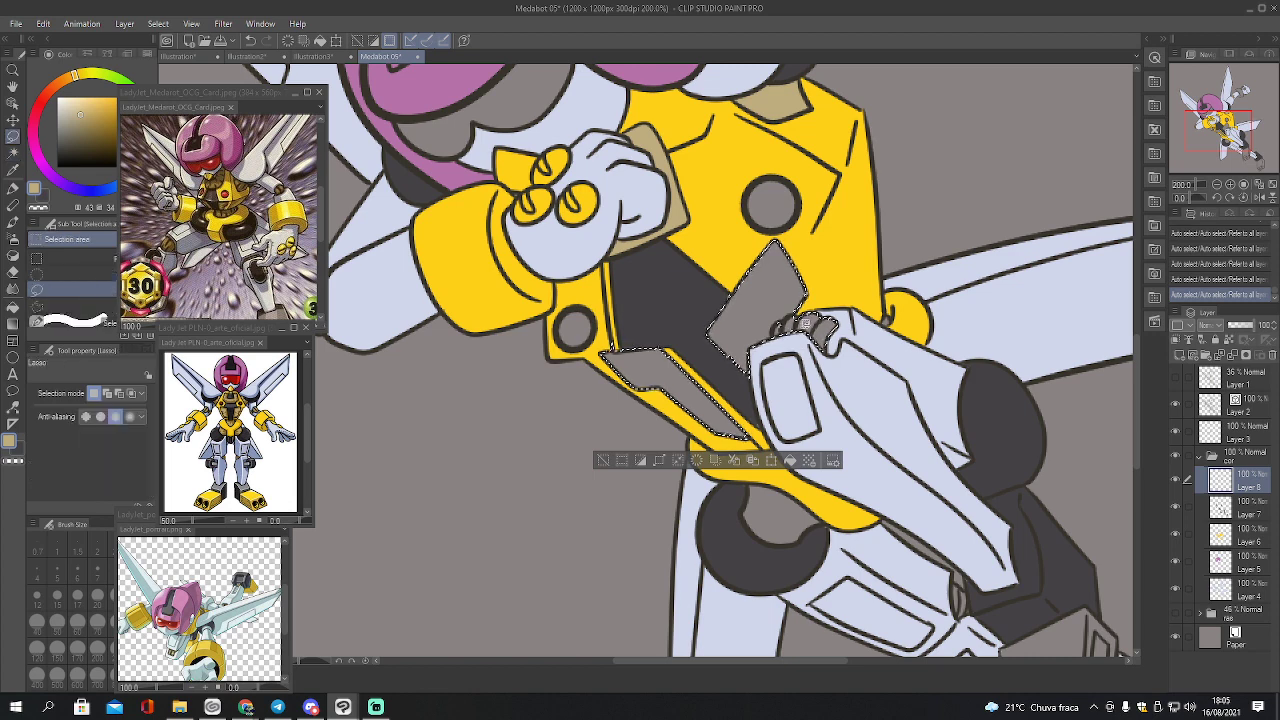
{"action": "mouse_move", "coordinate": [815, 310]}
{"action": "left_mouse_down"}
{"action": "mouse_move", "coordinate": [776, 325]}
{"action": "mouse_move", "coordinate": [815, 293]}
{"action": "left_mouse_up"}
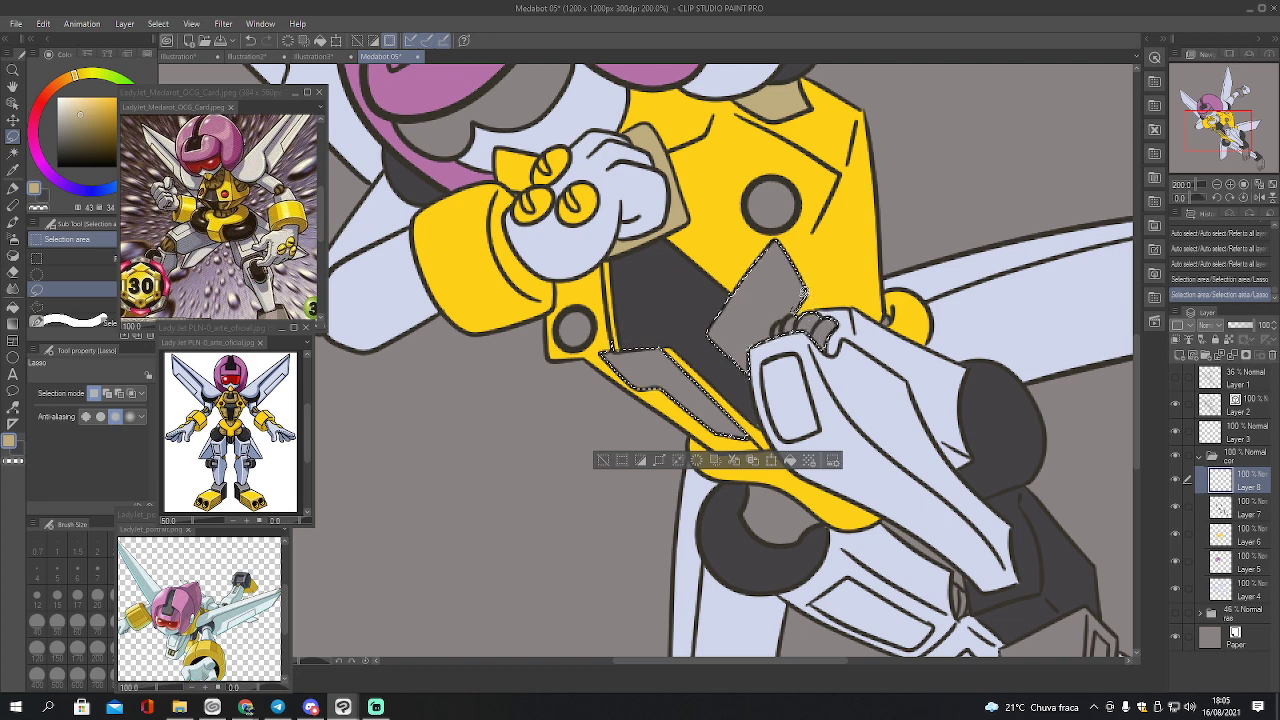
Fill the selected torso panels and ribbed thigh joint with tan on Layer 8, and clear the selection
{"action": "key", "text": "g"}
{"action": "left_click", "coordinate": [660, 385]}
{"action": "left_click", "coordinate": [775, 318]}
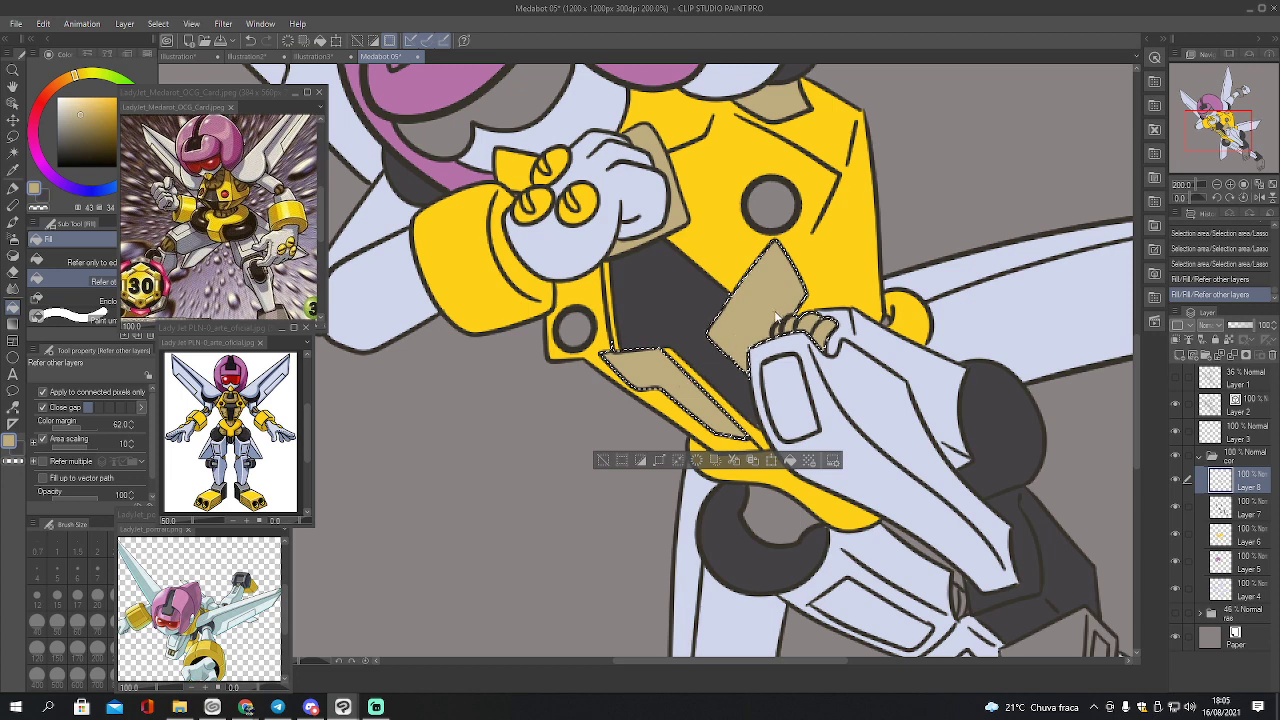
{"action": "key", "text": "ctrl+d"}
Fill the unpainted area inside the dark hip joint with tan on Layer 8, and clear the selection
{"action": "scroll", "coordinate": [800, 305], "scroll_direction": "down", "scroll_amount": 5}
{"action": "key", "text": "e"}
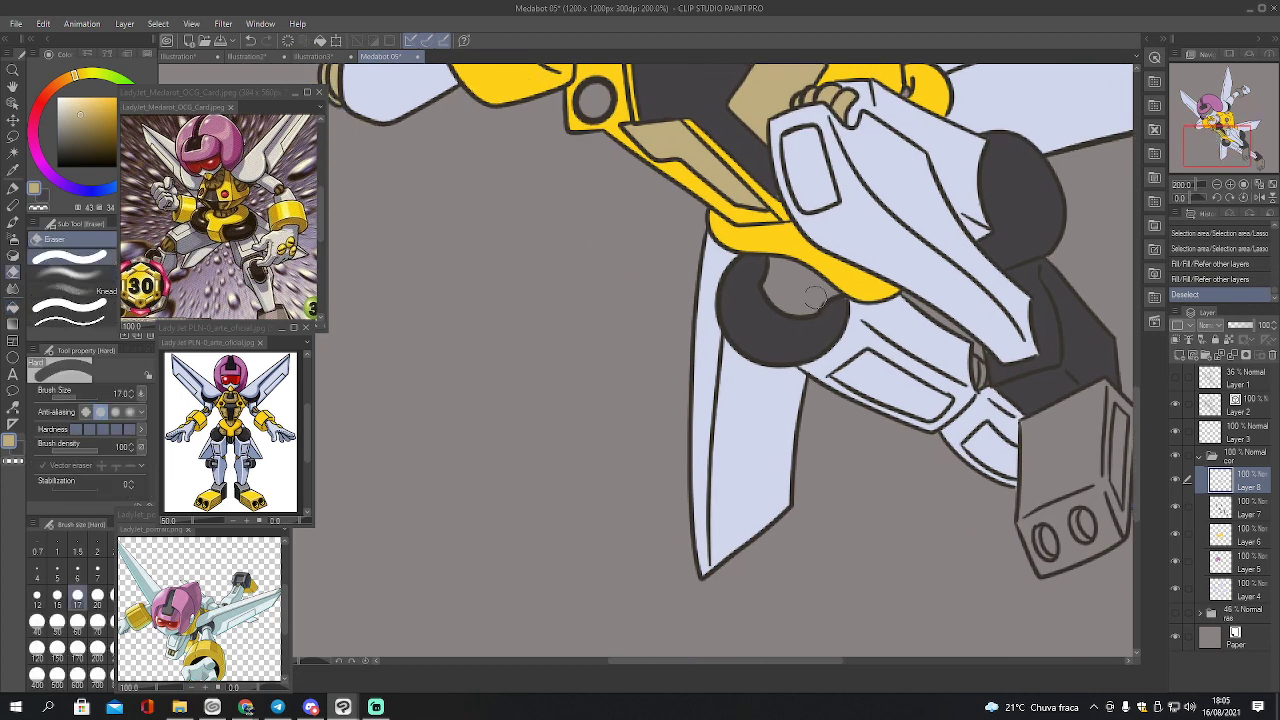
{"action": "key", "text": "w"}
{"action": "left_click", "coordinate": [800, 290]}
{"action": "key", "text": "g"}
{"action": "left_click", "coordinate": [795, 285]}
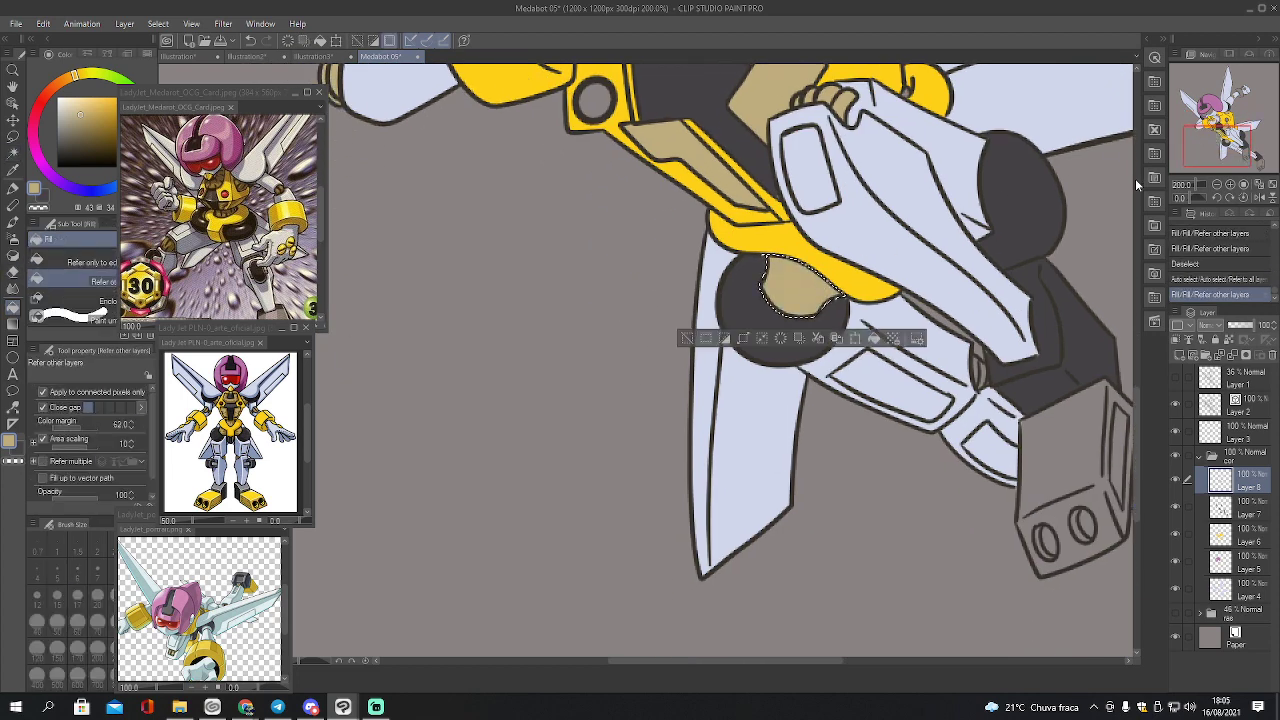
{"action": "key", "text": "ctrl+d"}
Fill the small knee joint with tan on Layer 8, touch it up with the Milli pen, and make Layer 7 active
{"action": "key", "text": "w"}
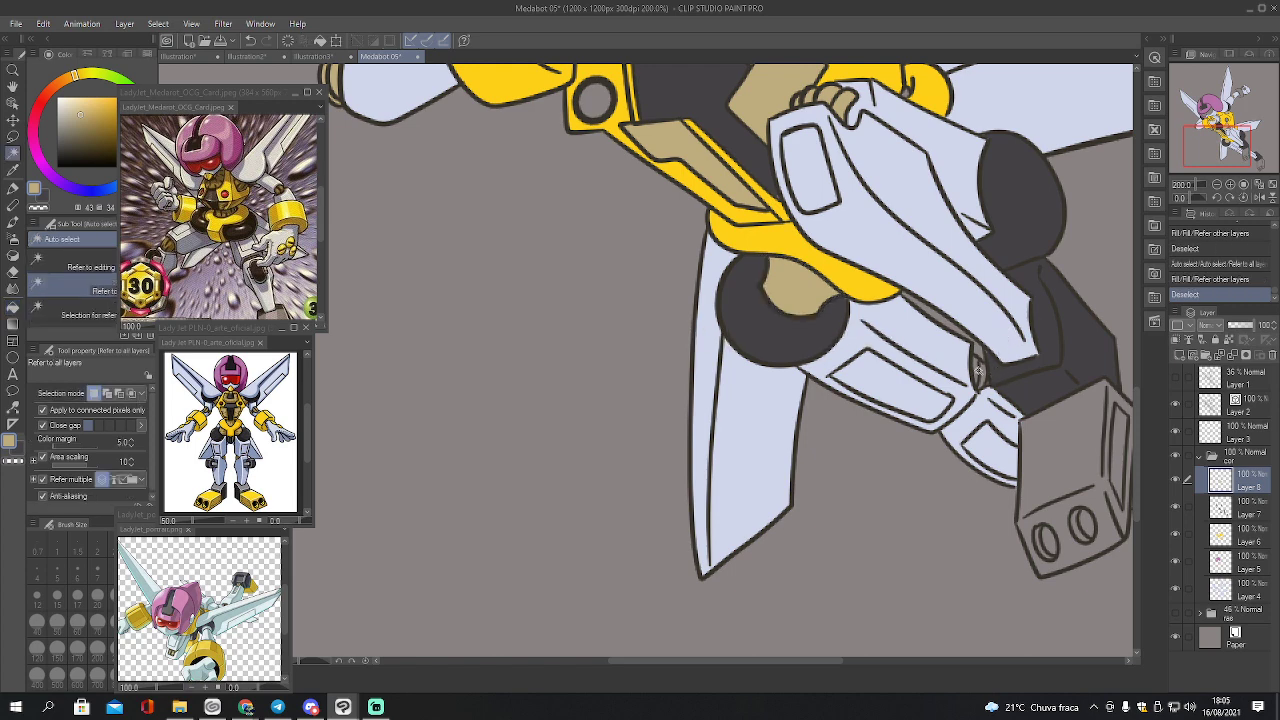
{"action": "left_click", "coordinate": [978, 370]}
{"action": "left_click", "coordinate": [976, 366]}
{"action": "key", "text": "g"}
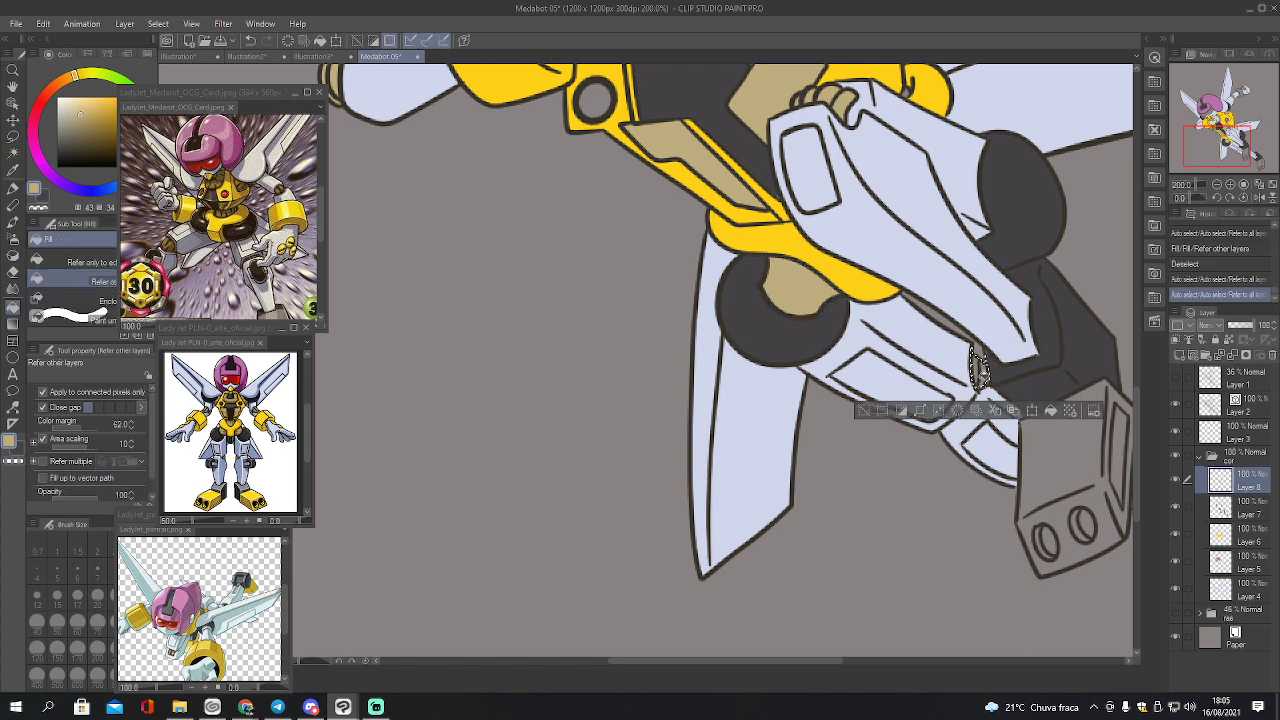
{"action": "left_click", "coordinate": [978, 370]}
{"action": "key", "text": "ctrl+d"}
{"action": "key", "text": "p"}
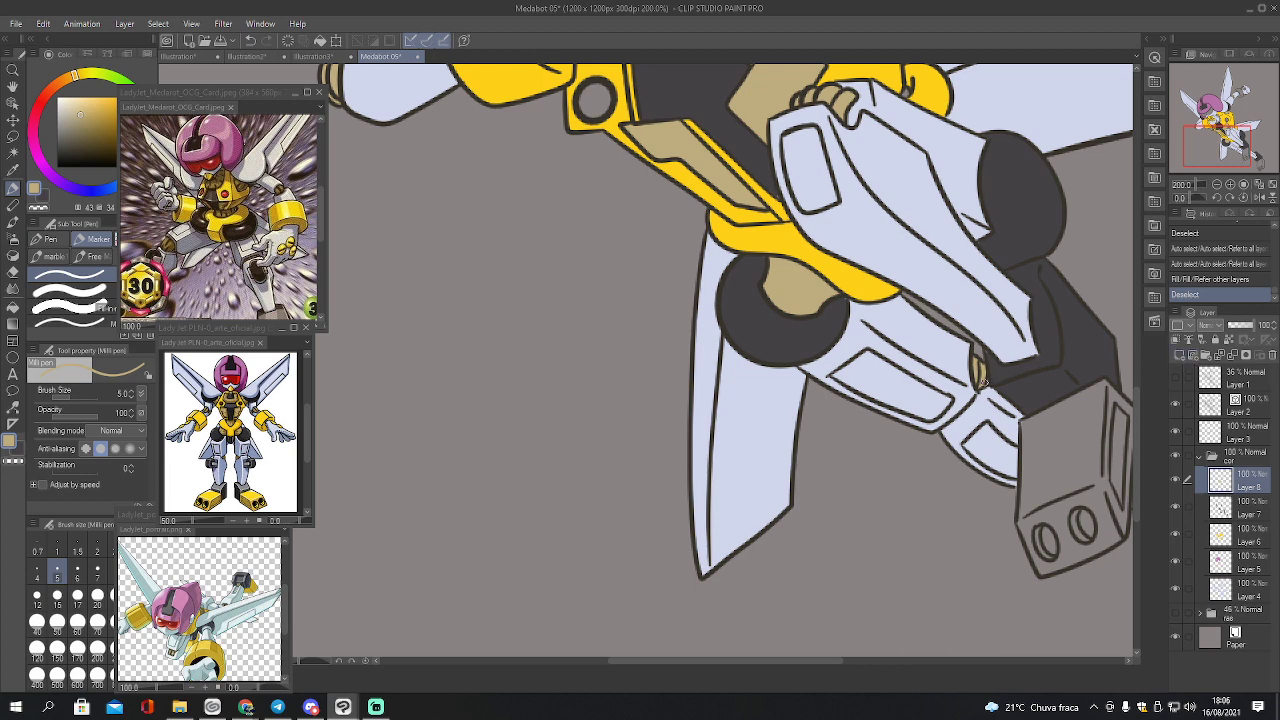
{"action": "left_click_drag", "start_coordinate": [976, 358], "coordinate": [982, 366]}
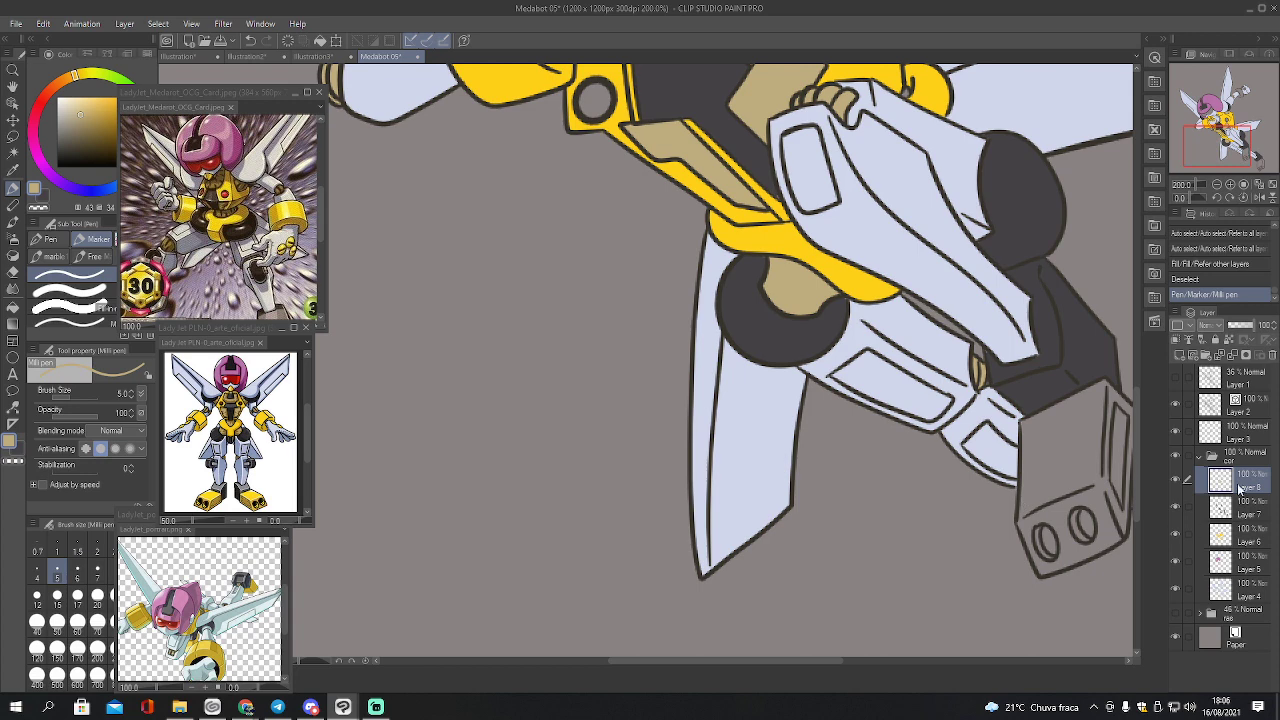
{"action": "left_click", "coordinate": [1239, 515]}
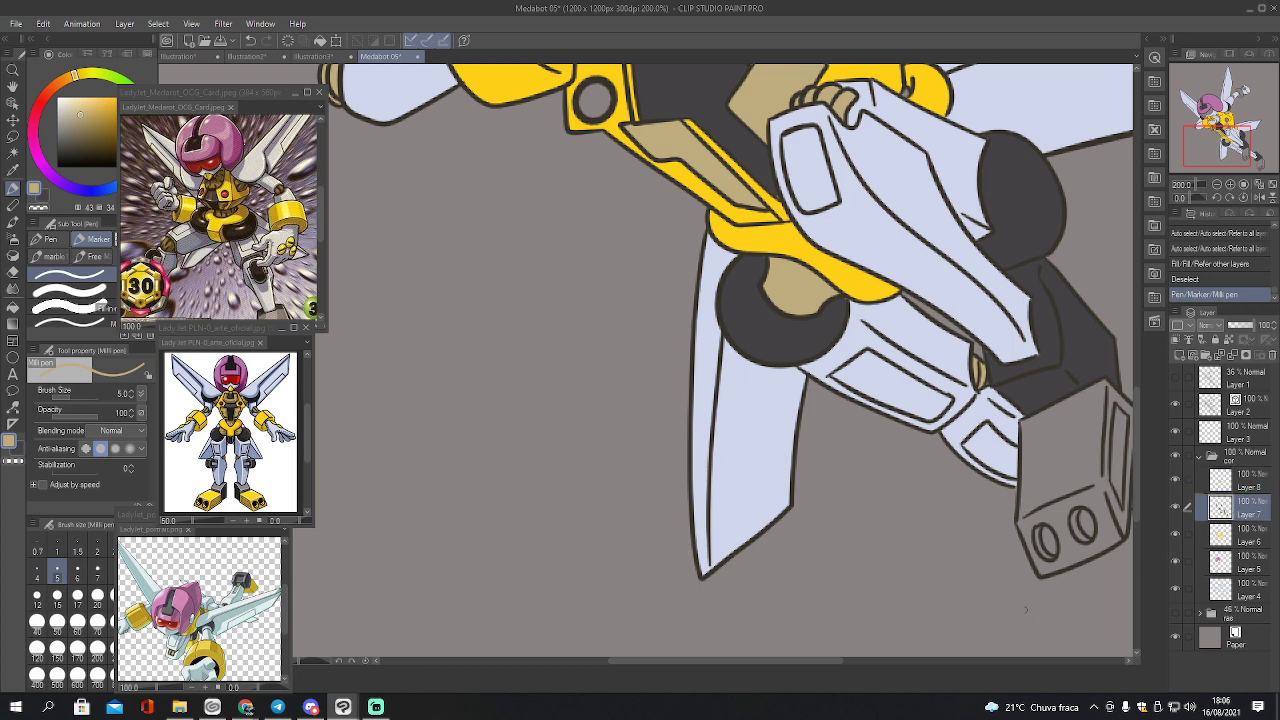
Touch up the dark grey on Layer 7 with the Milli pen beside the knee joint and along the lower torso's dark panel
{"action": "left_click", "coordinate": [978, 443], "text": "alt"}
{"action": "left_click_drag", "start_coordinate": [984, 350], "coordinate": [993, 382]}
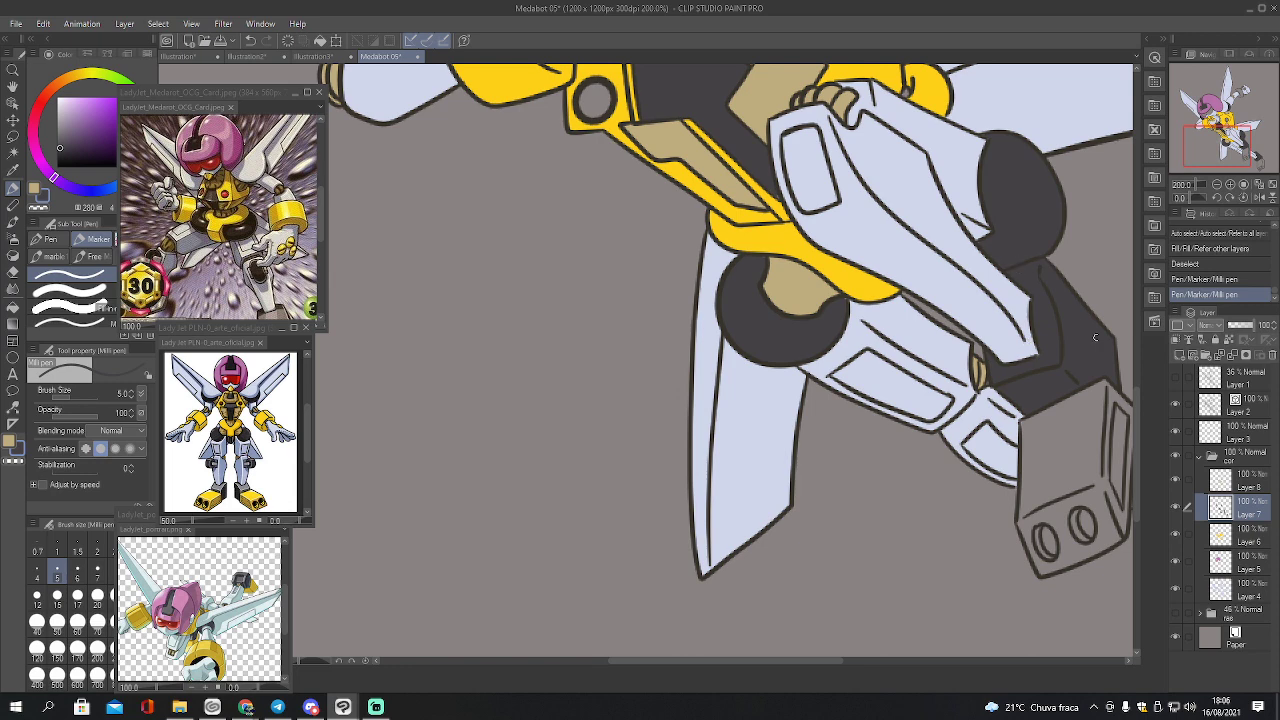
{"action": "left_click_drag", "start_coordinate": [1223, 162], "coordinate": [1219, 139]}
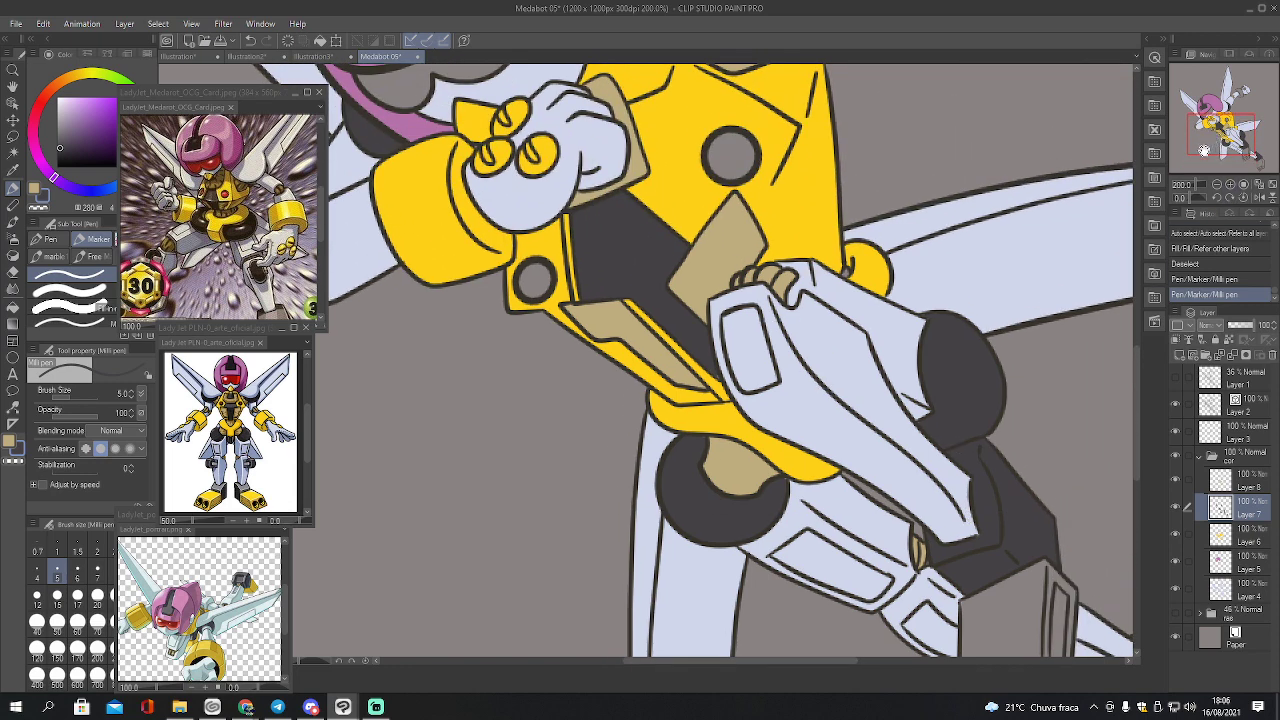
{"action": "left_click", "coordinate": [719, 378]}
{"action": "left_click", "coordinate": [700, 360]}
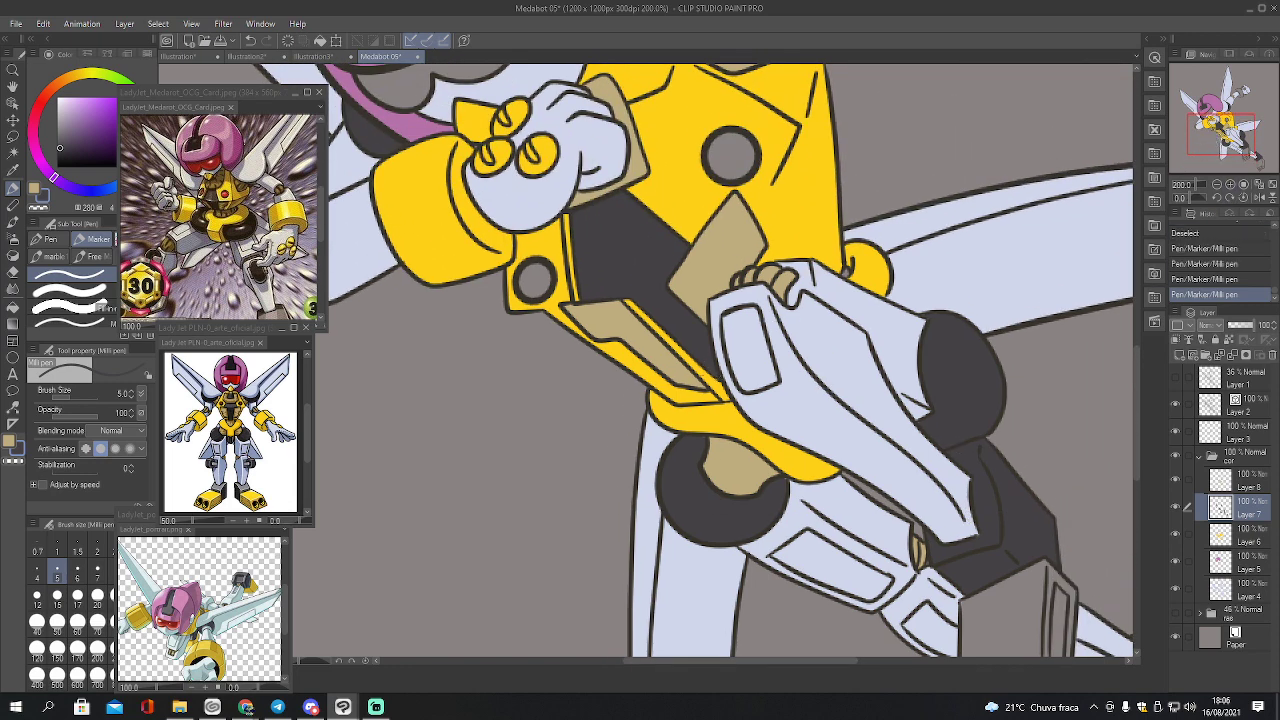
{"action": "left_click", "coordinate": [701, 443]}
Set tan as the drawing colour with Layer 8 active, and save the illustration
{"action": "left_click", "coordinate": [862, 248], "text": "alt"}
{"action": "left_click", "coordinate": [1222, 484]}
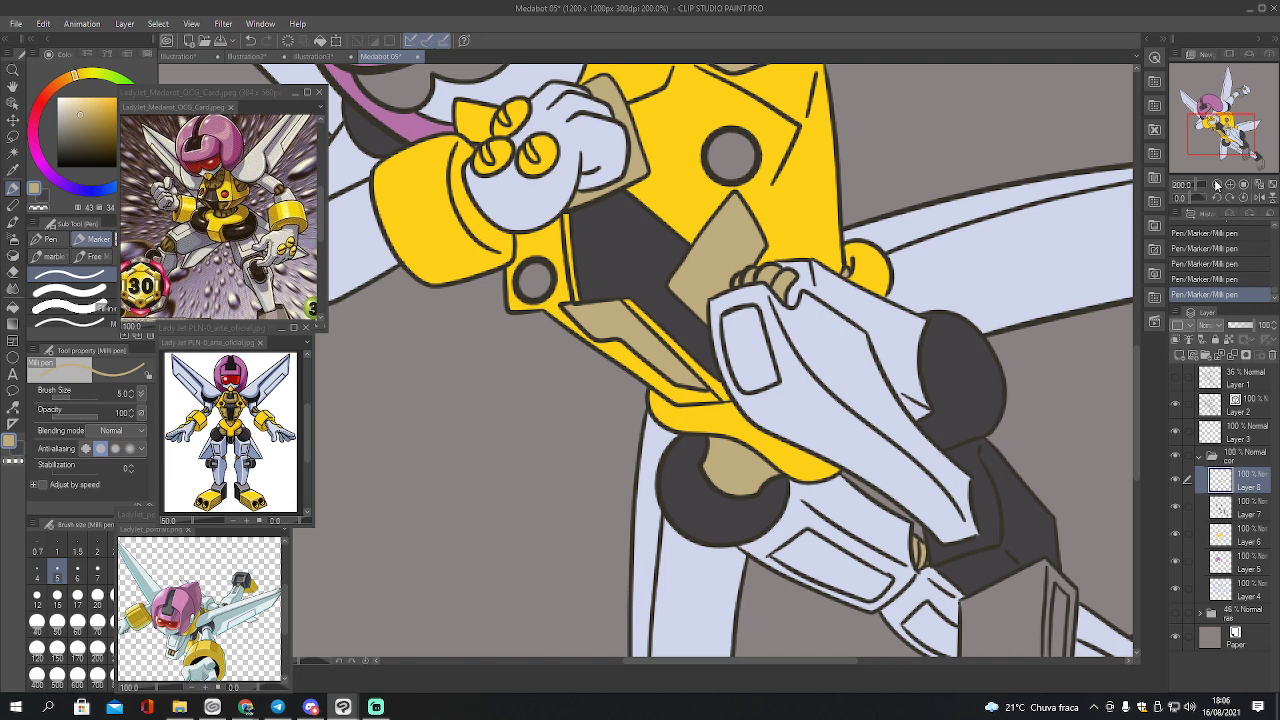
{"action": "key", "text": "ctrl+s"}
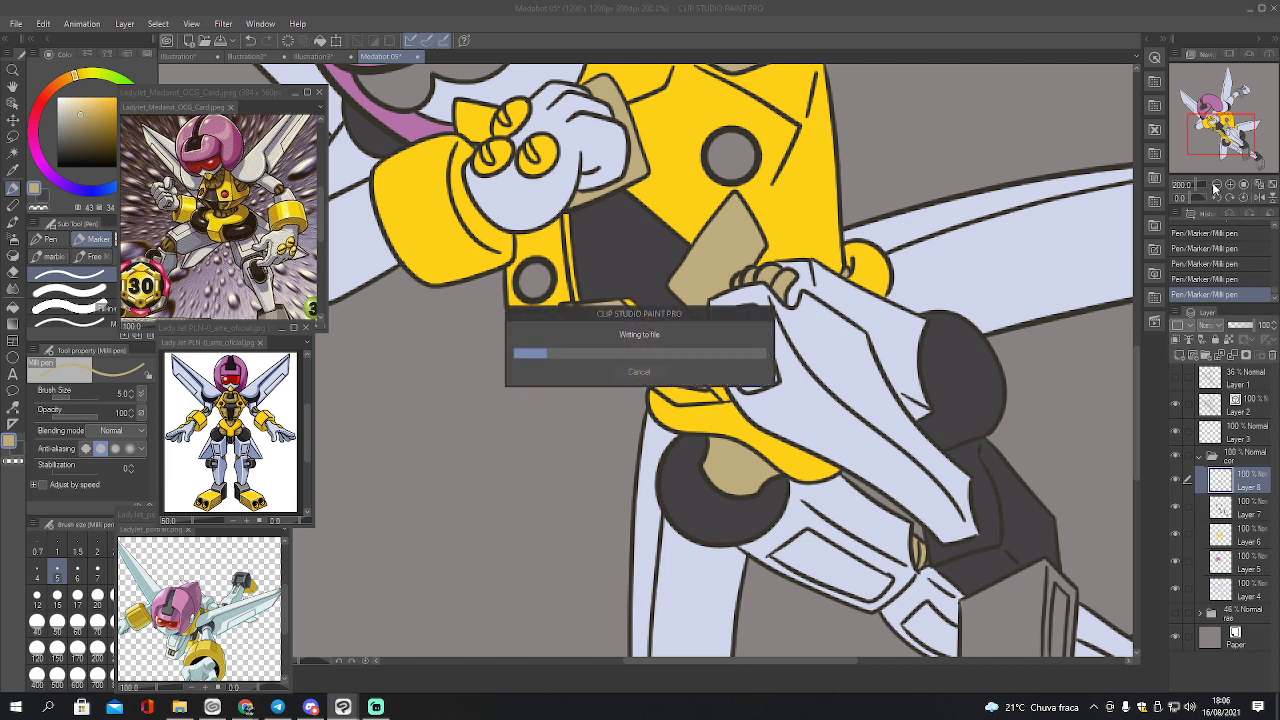
{"action": "left_click", "coordinate": [1216, 187]}
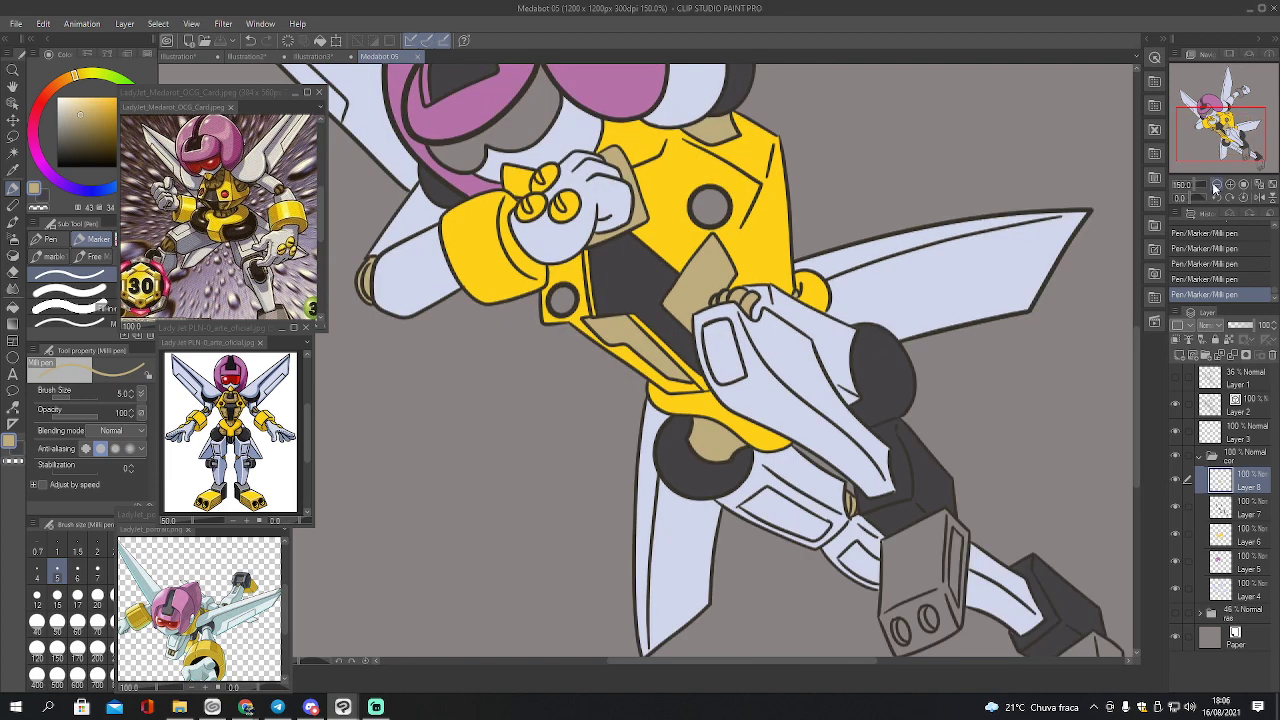
{"action": "left_click", "coordinate": [1216, 187]}
{"action": "left_click", "coordinate": [1216, 187]}
{"action": "left_click_drag", "start_coordinate": [1213, 152], "coordinate": [1211, 140]}
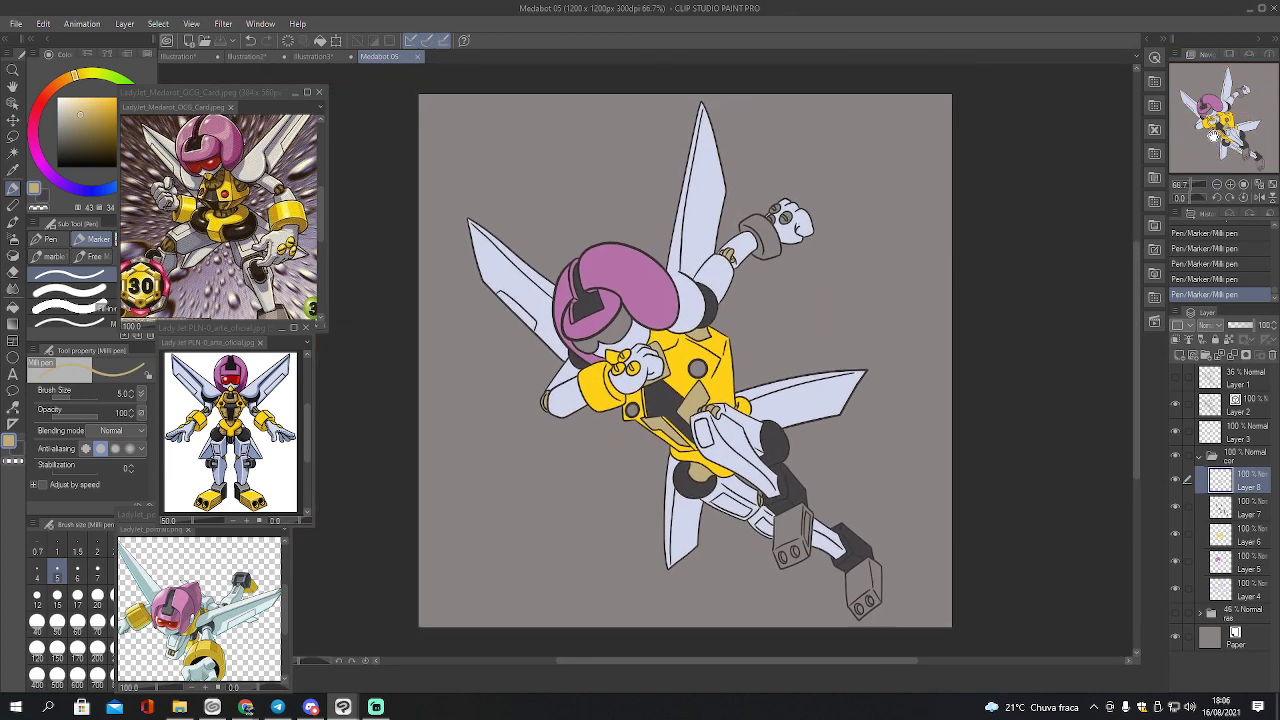